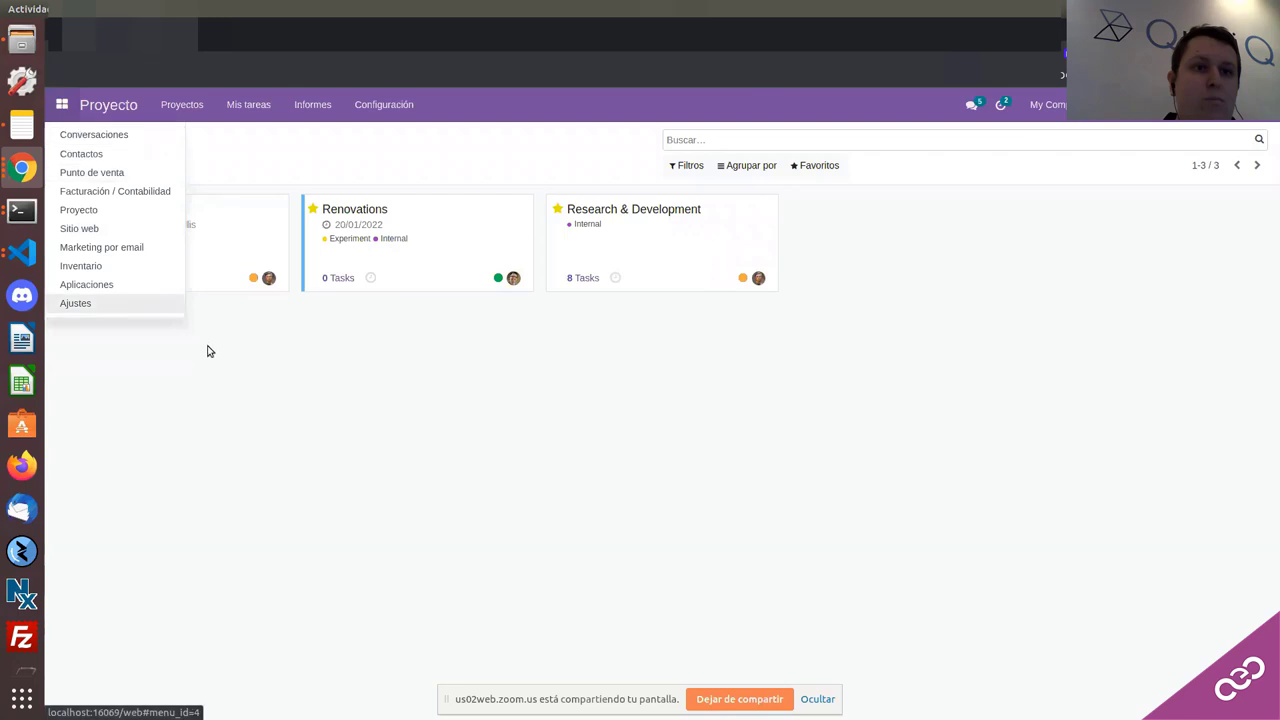
Step: Open the Meeting Room Furnitures task inside the Office Design project
{"action": "left_click", "coordinate": [321, 447]}
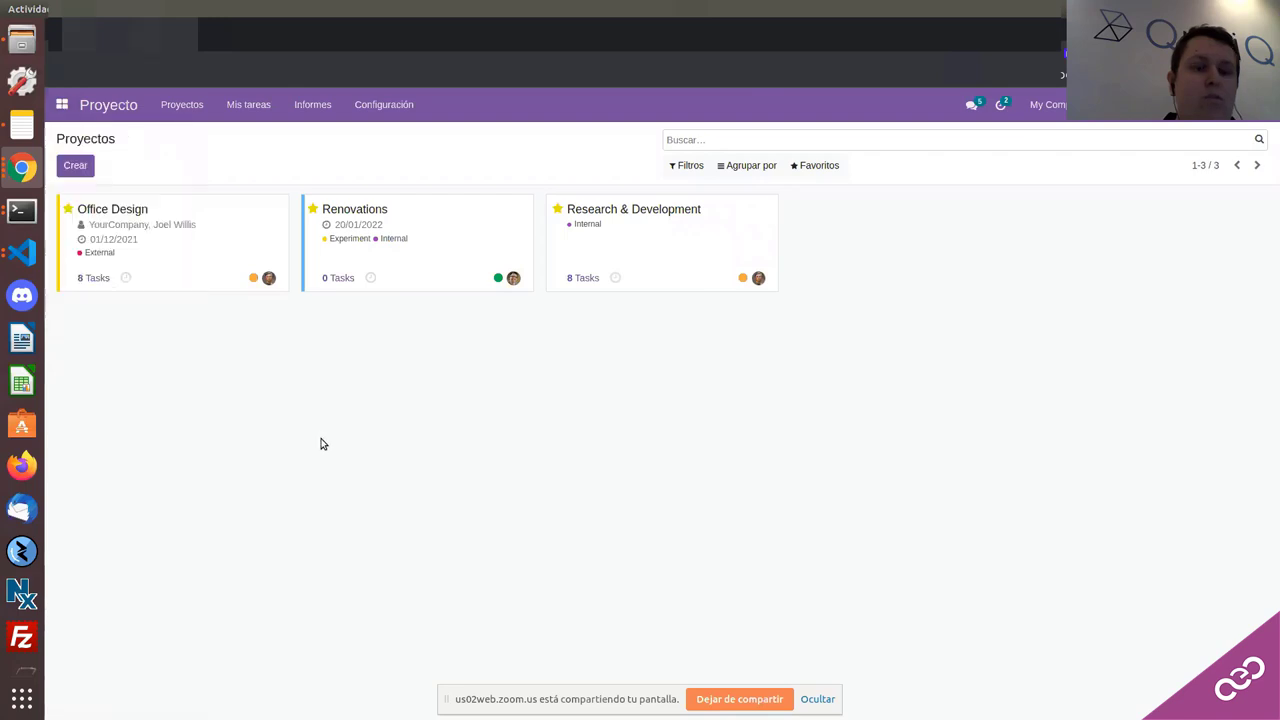
{"action": "left_click", "coordinate": [214, 252]}
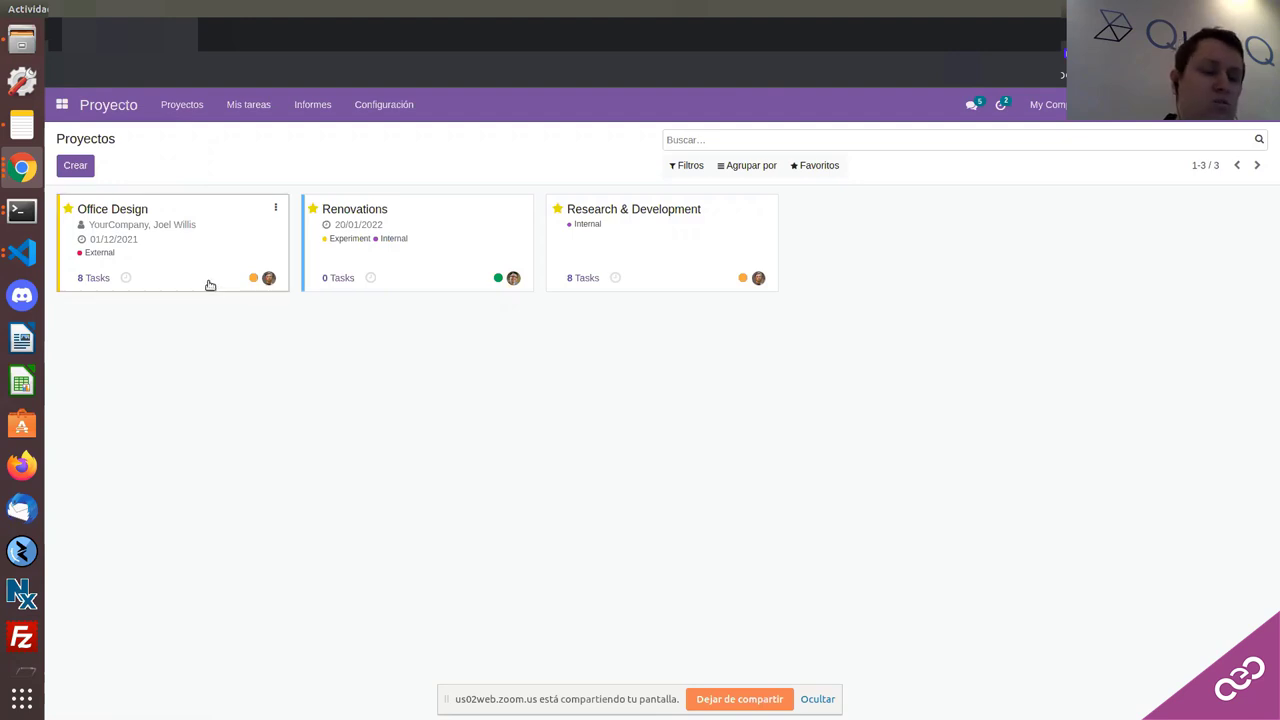
{"action": "left_click", "coordinate": [210, 285]}
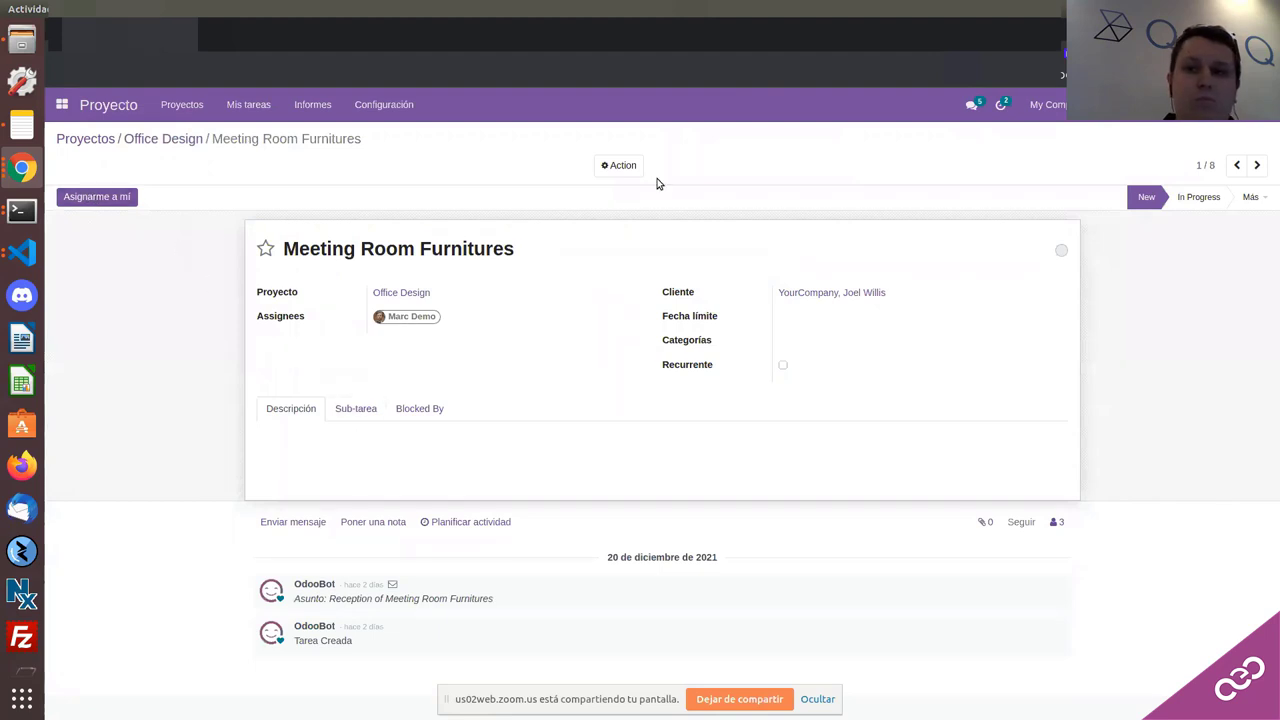
Step: Switch to Mis tareas, look at the Bathroom task, and return to the personal-stage board
{"action": "left_click", "coordinate": [251, 109]}
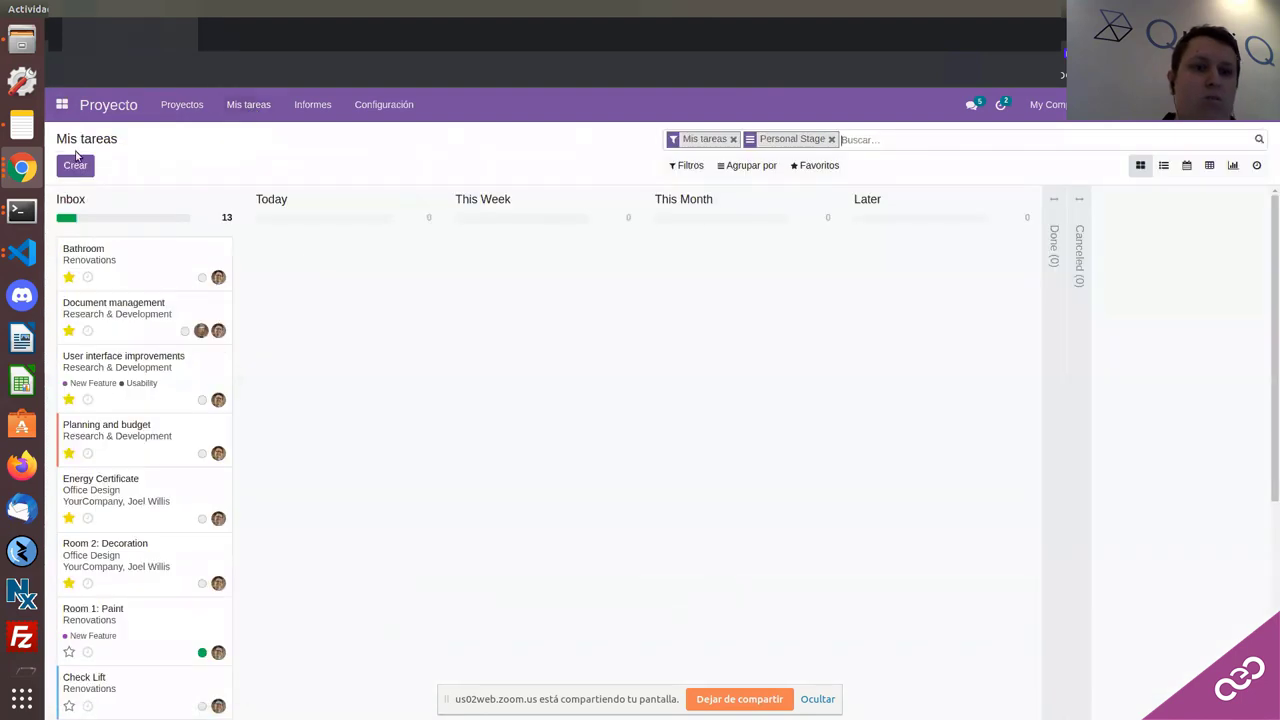
{"action": "left_click", "coordinate": [77, 168]}
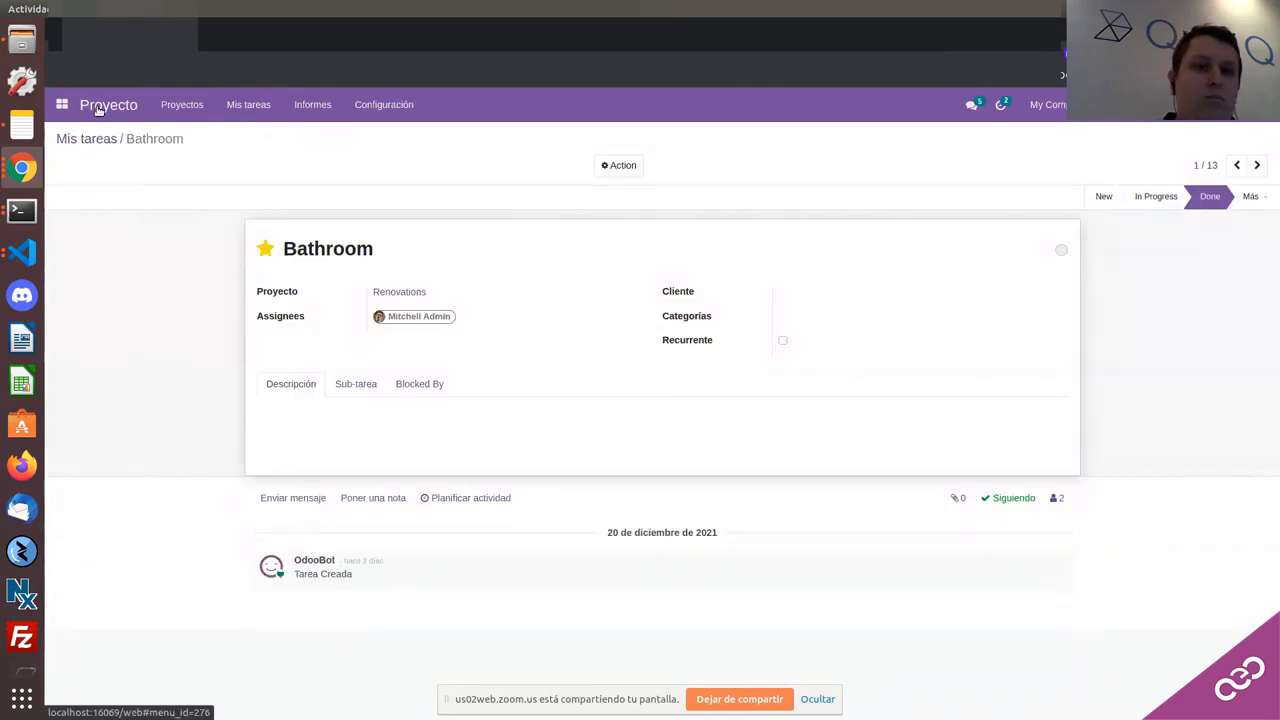
{"action": "left_click", "coordinate": [99, 110]}
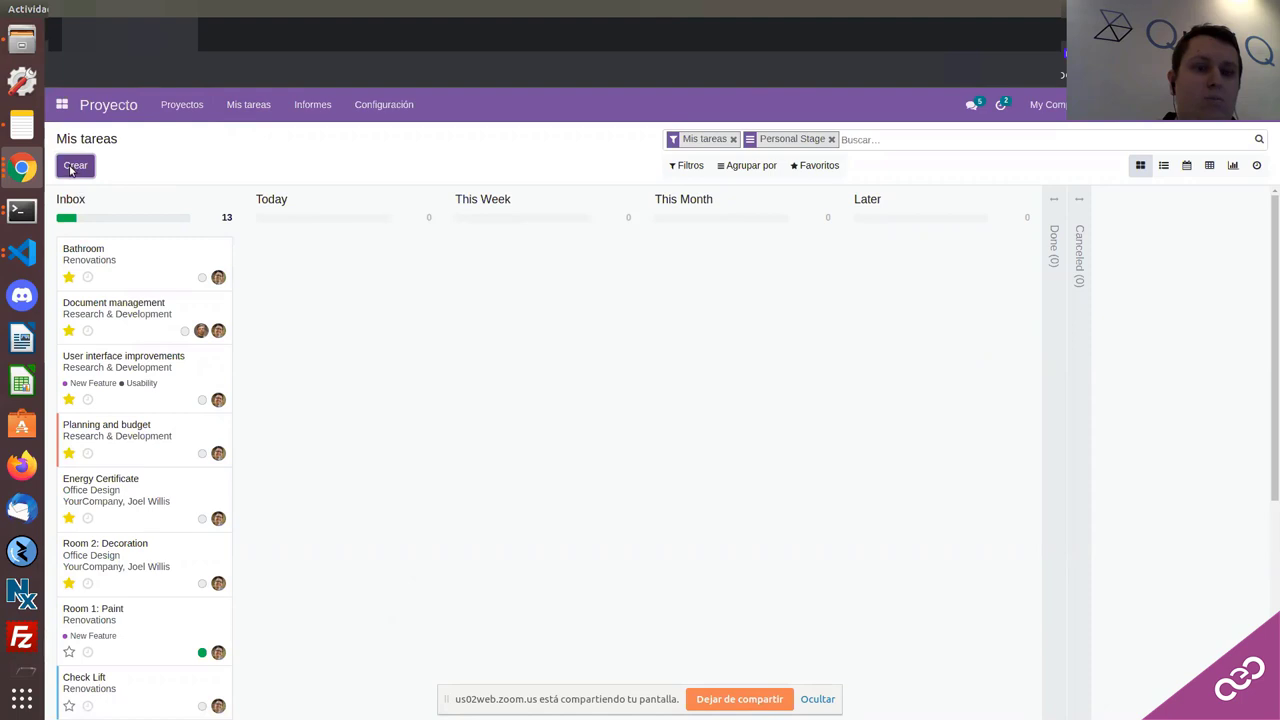
Step: Create a new task and make its description's first line a Heading 1
{"action": "left_click", "coordinate": [70, 168]}
{"action": "left_click", "coordinate": [326, 402]}
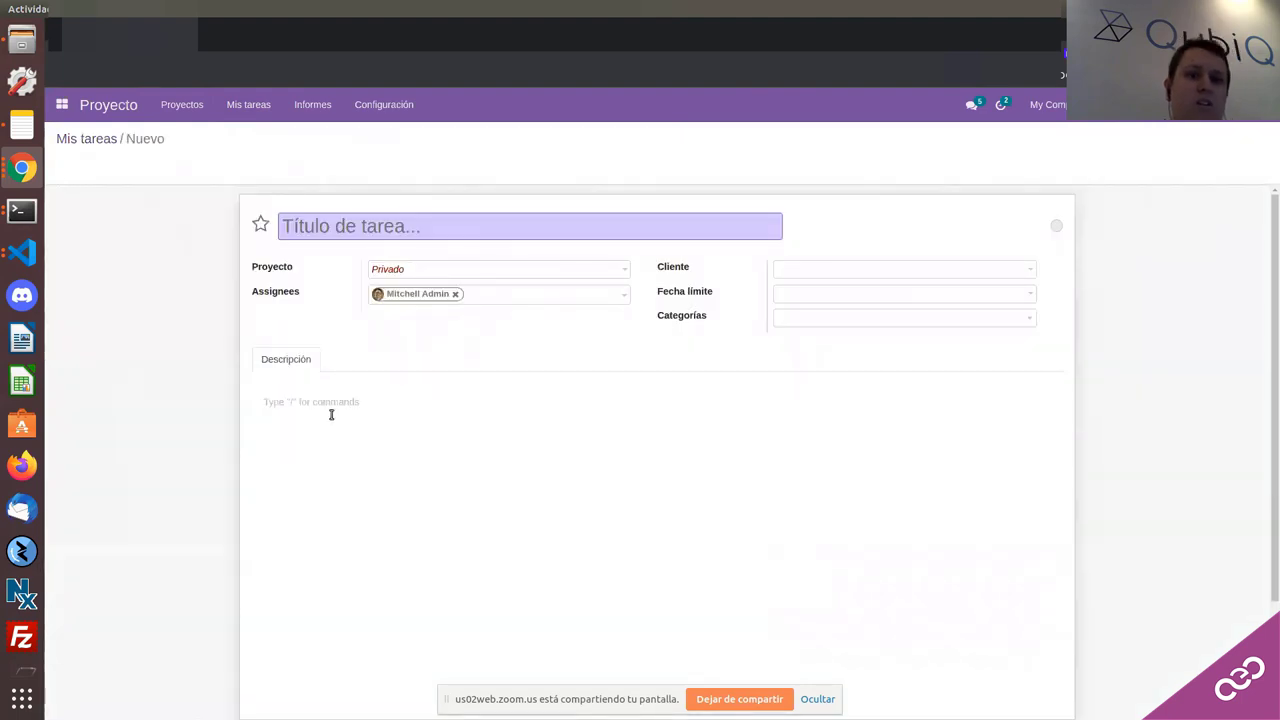
{"action": "scroll", "coordinate": [331, 414], "scroll_direction": "down", "scroll_amount": 1}
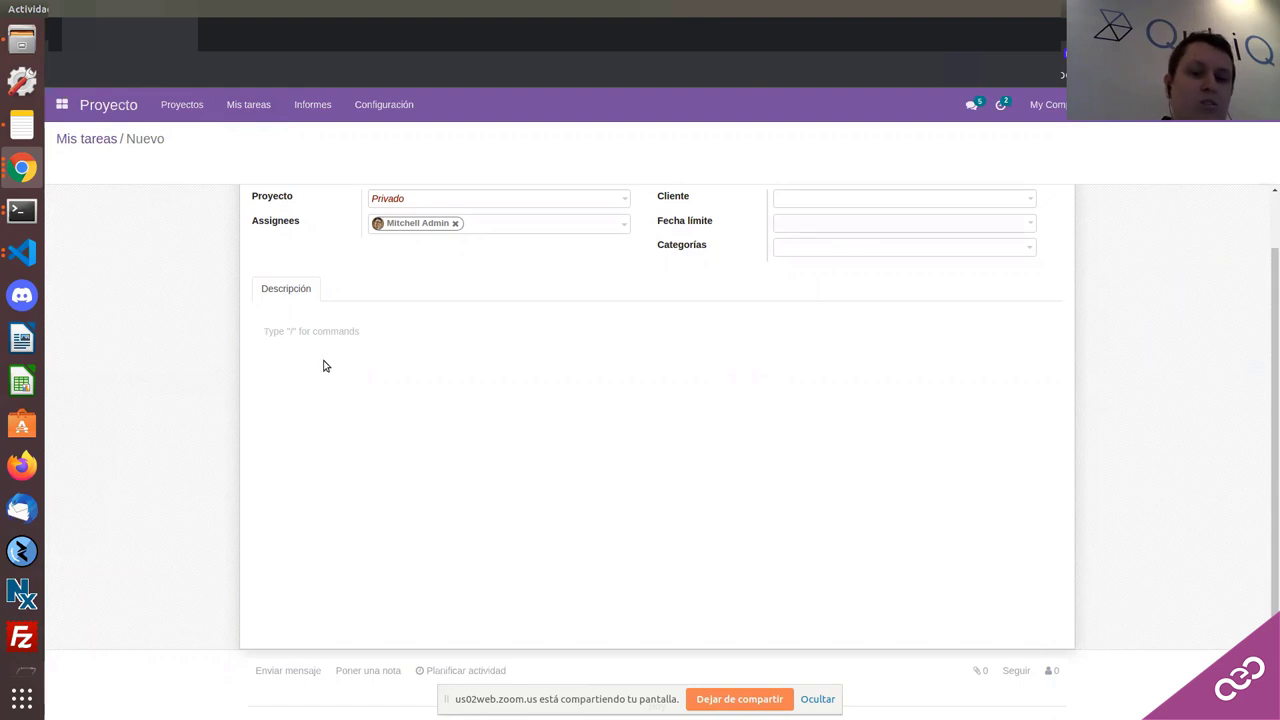
{"action": "type", "text": "/"}
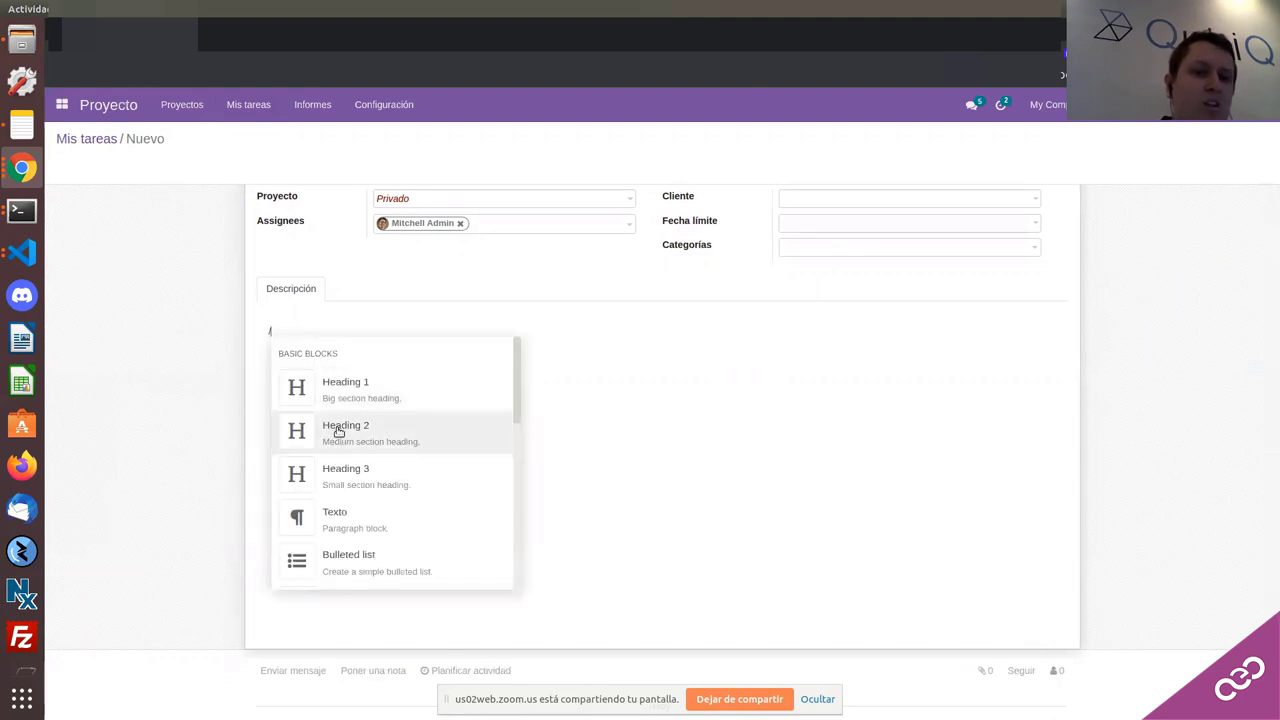
{"action": "scroll", "coordinate": [352, 438], "scroll_direction": "down", "scroll_amount": 3}
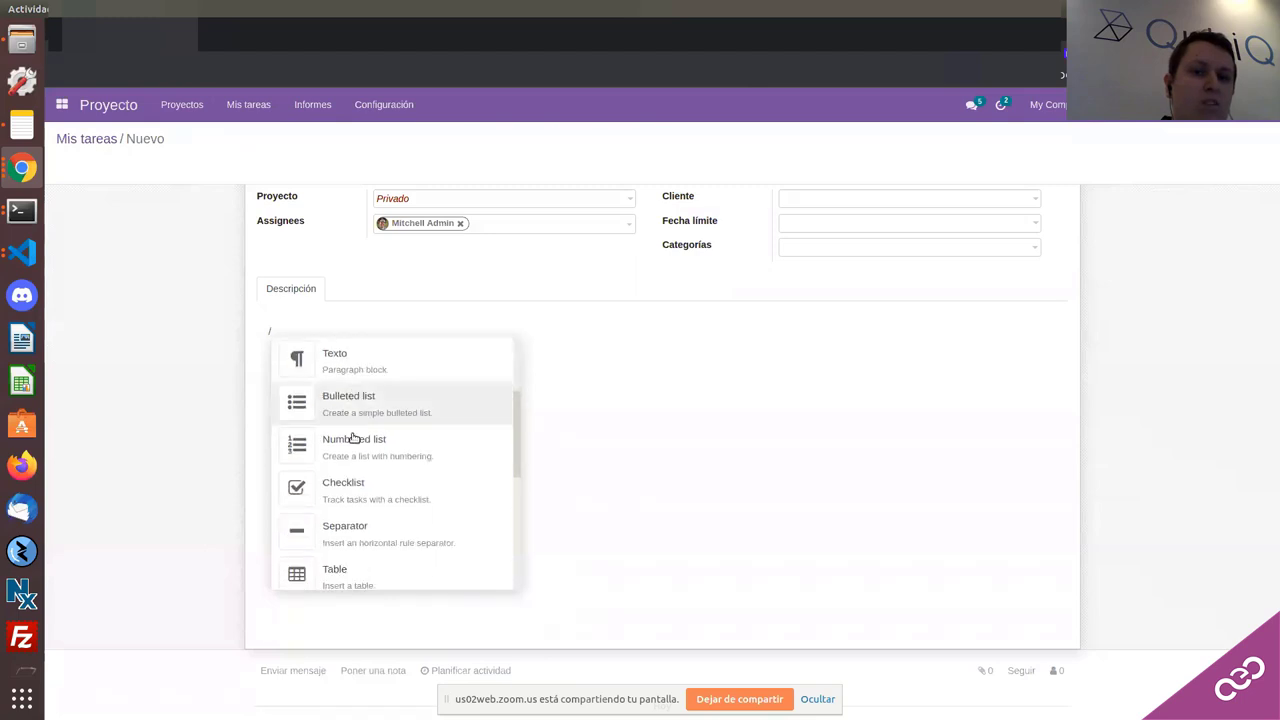
{"action": "scroll", "coordinate": [352, 438], "scroll_direction": "down", "scroll_amount": 1}
{"action": "scroll", "coordinate": [354, 410], "scroll_direction": "up", "scroll_amount": 4}
{"action": "left_click", "coordinate": [354, 391]}
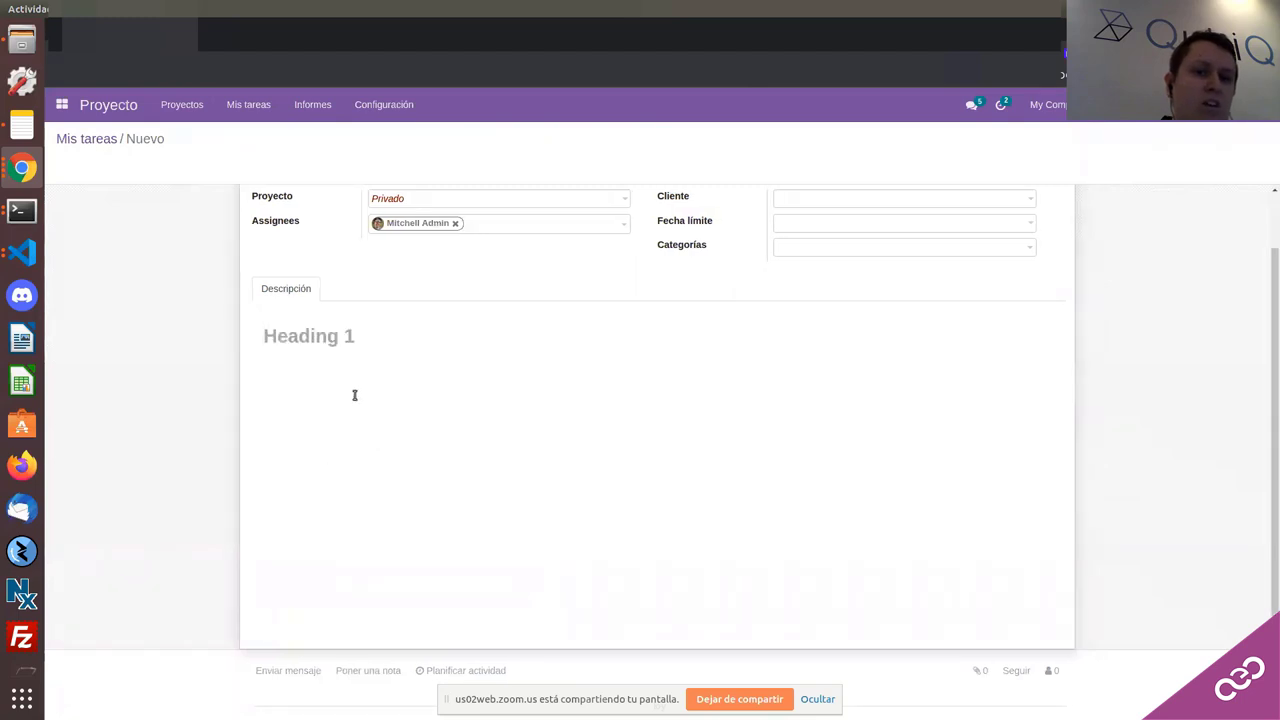
Step: Add a checklist item reading 'kdsvmkvmmdvsk' to the description
{"action": "type", "text": "/"}
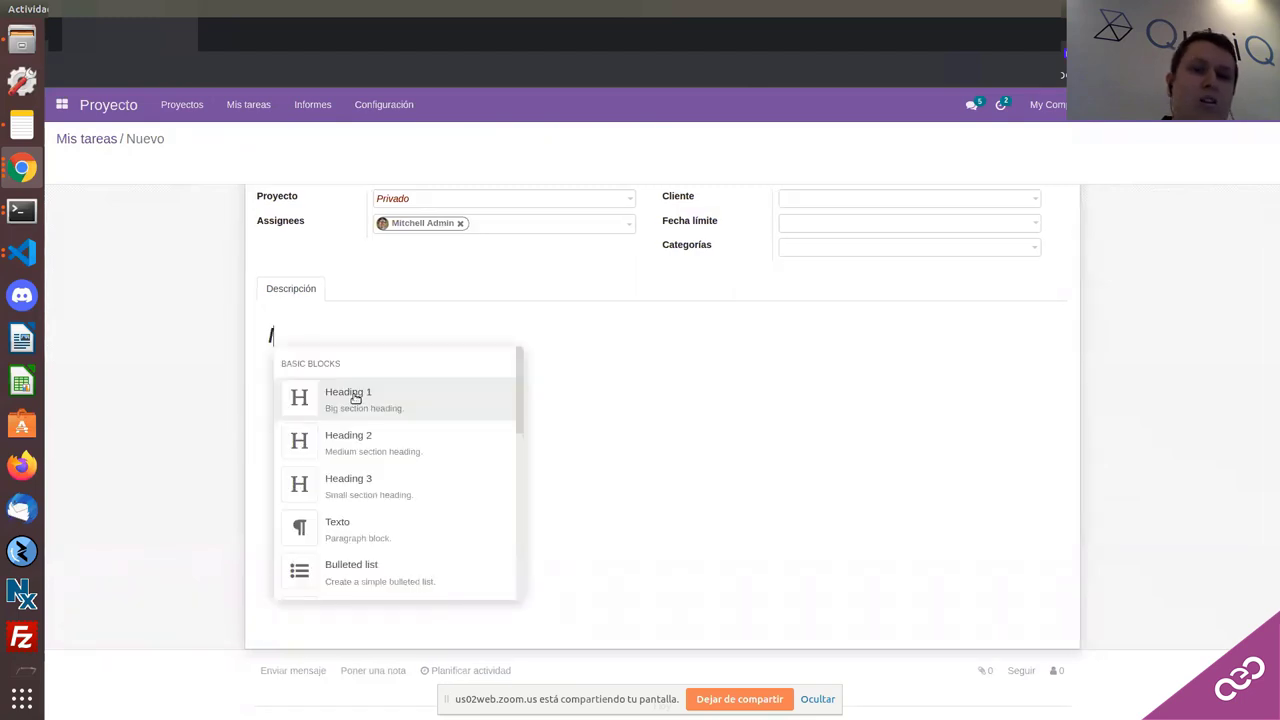
{"action": "scroll", "coordinate": [346, 417], "scroll_direction": "down", "scroll_amount": 4}
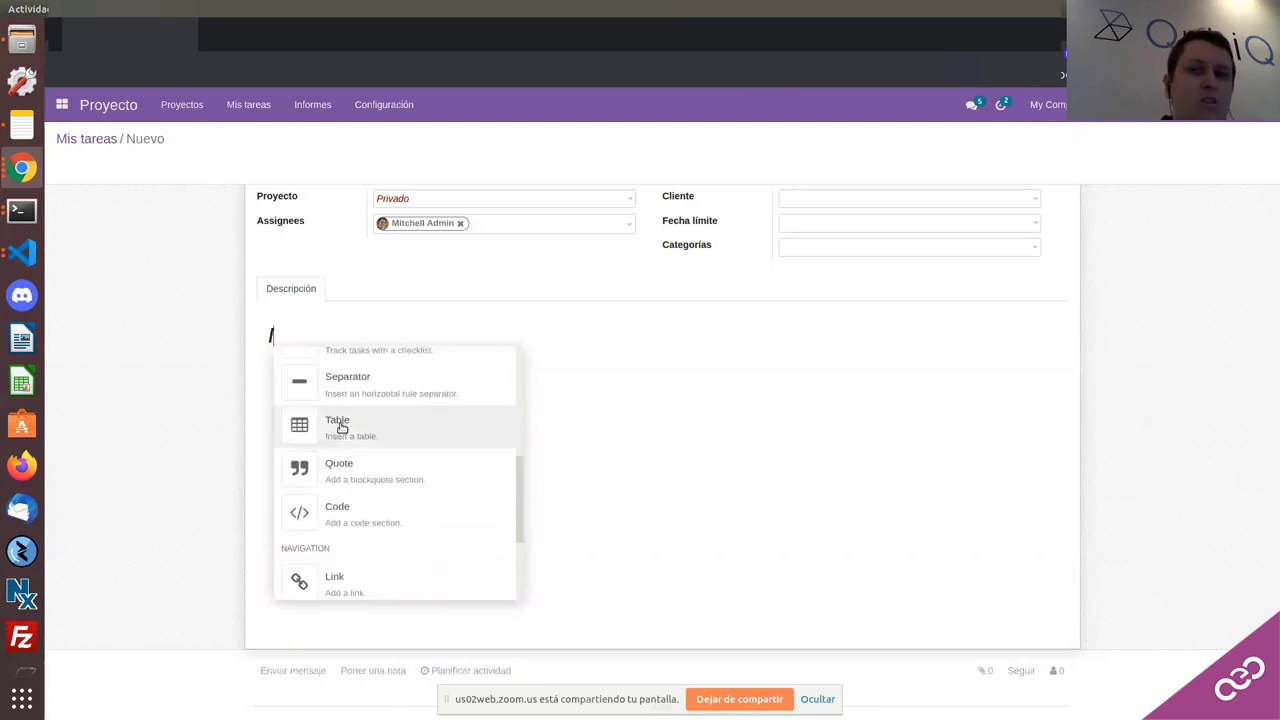
{"action": "type", "text": "v"}
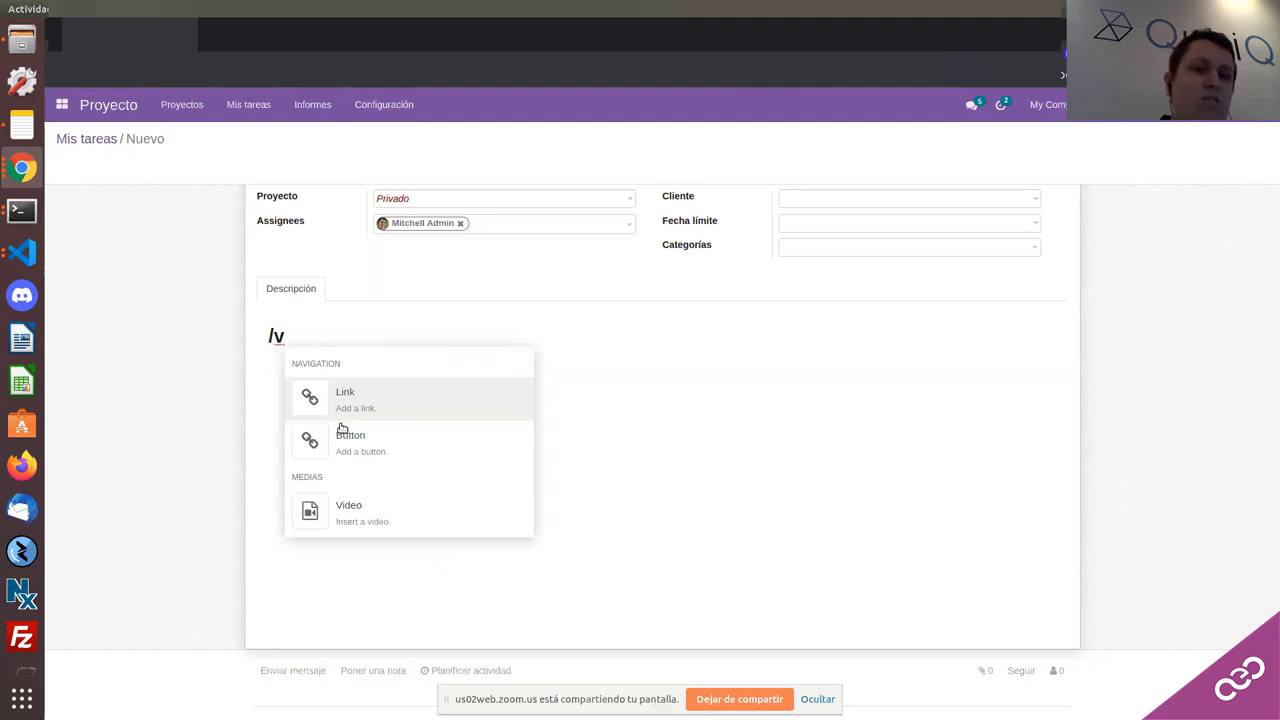
{"action": "key", "text": "BackSpace"}
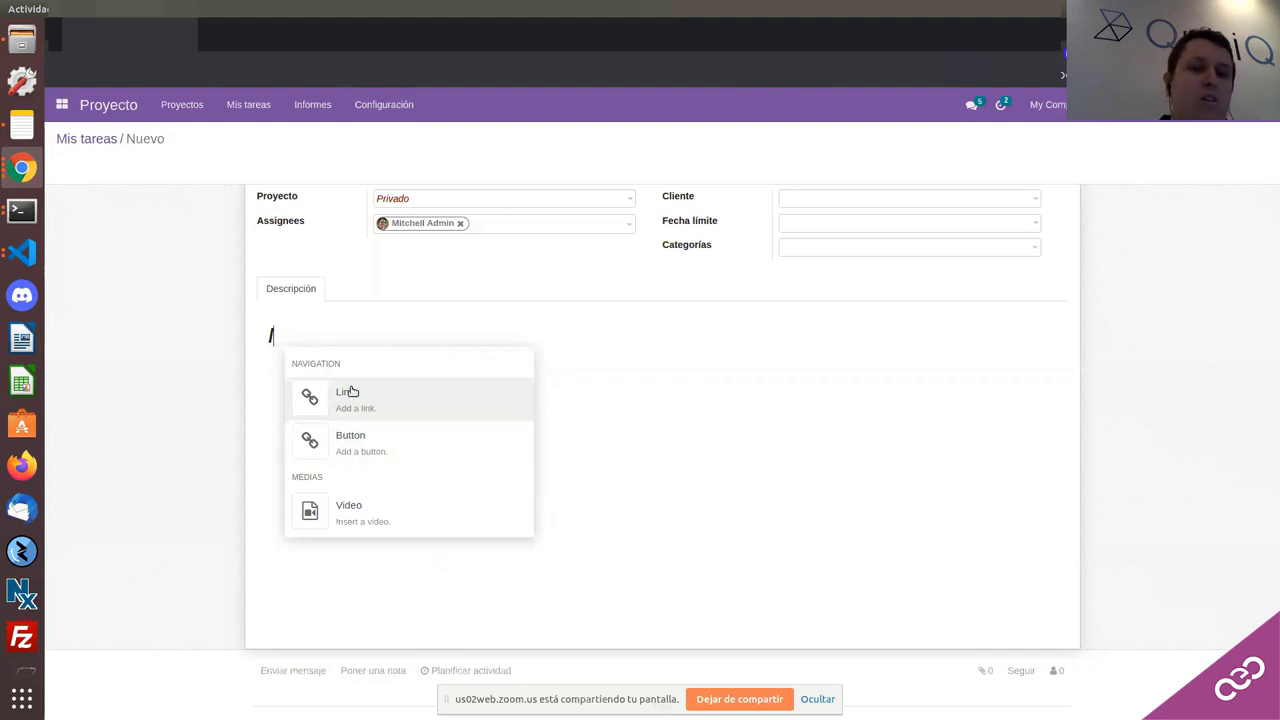
{"action": "scroll", "coordinate": [352, 391], "scroll_direction": "up", "scroll_amount": 3}
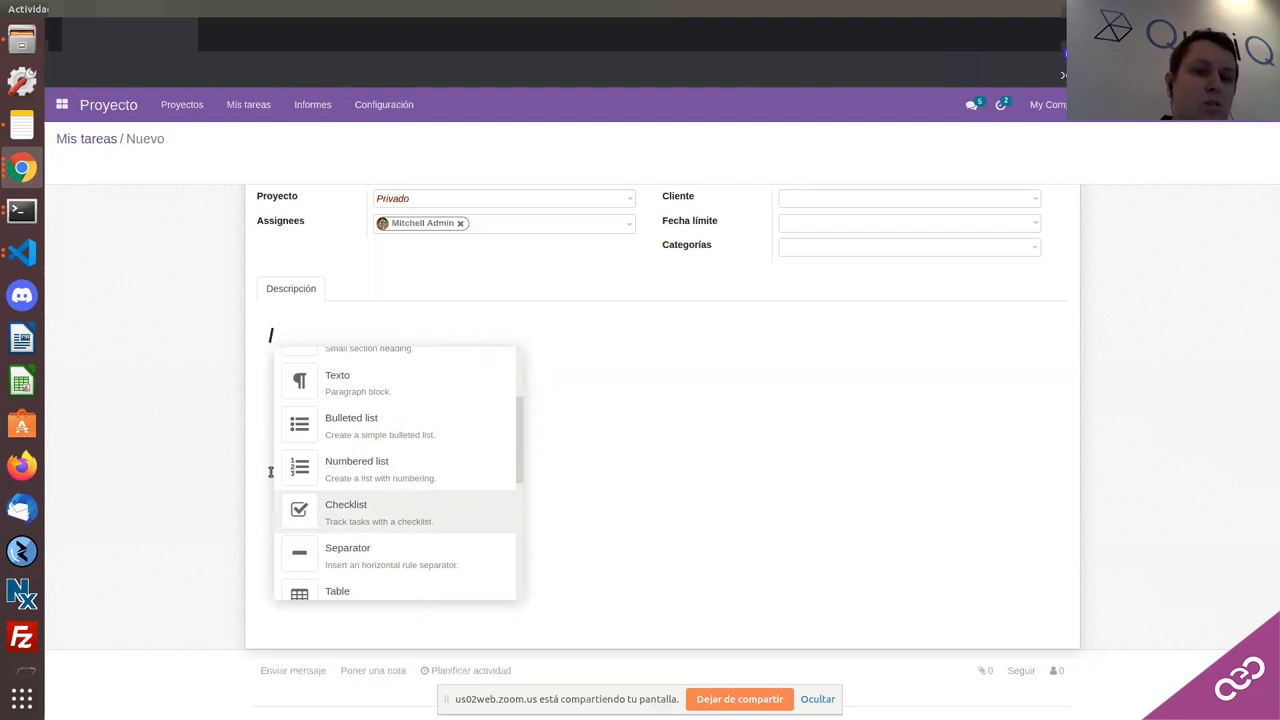
{"action": "scroll", "coordinate": [302, 483], "scroll_direction": "down", "scroll_amount": 1}
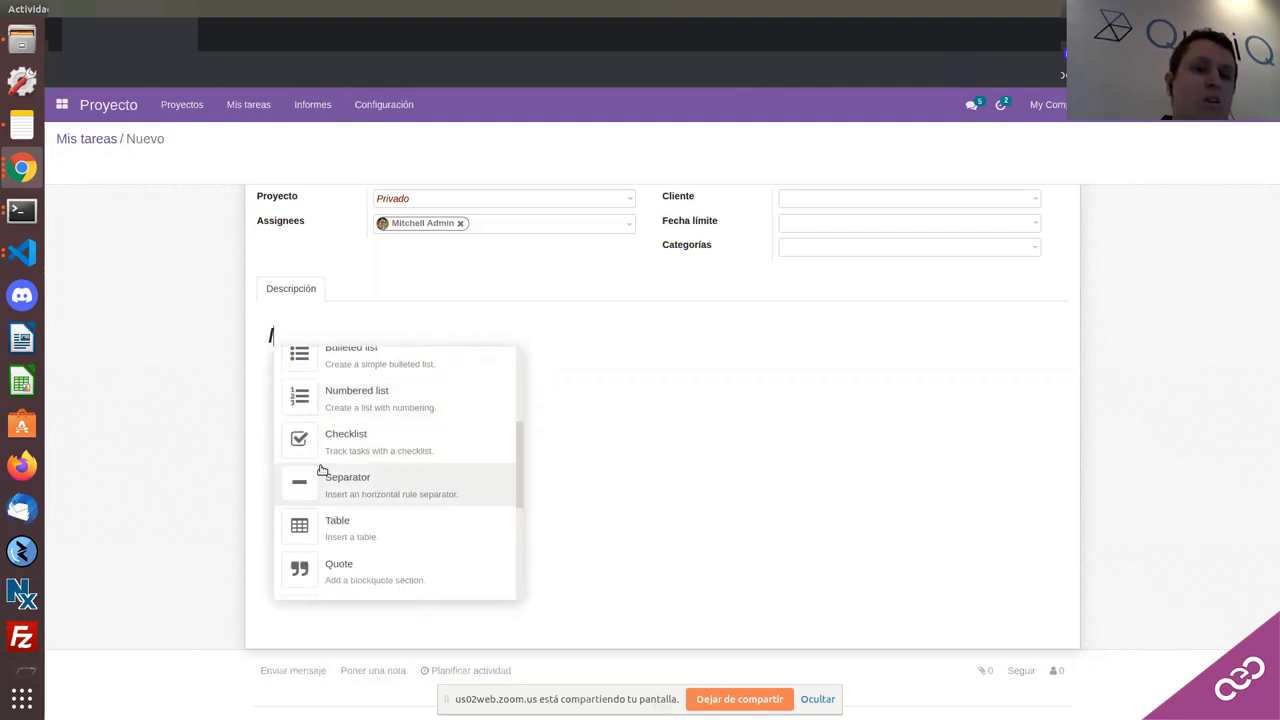
{"action": "left_click", "coordinate": [335, 445]}
{"action": "type", "text": "kdsvmkvmmdvsk"}
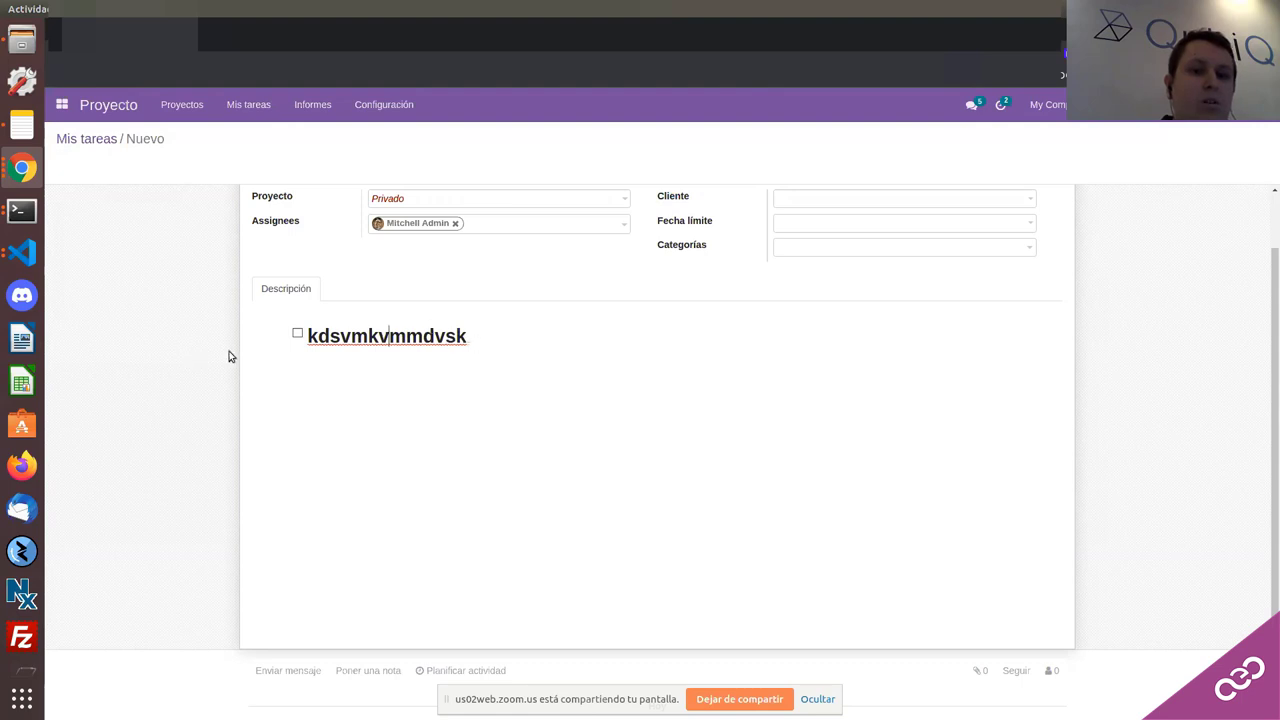
{"action": "scroll", "coordinate": [300, 338], "scroll_direction": "up", "scroll_amount": 2}
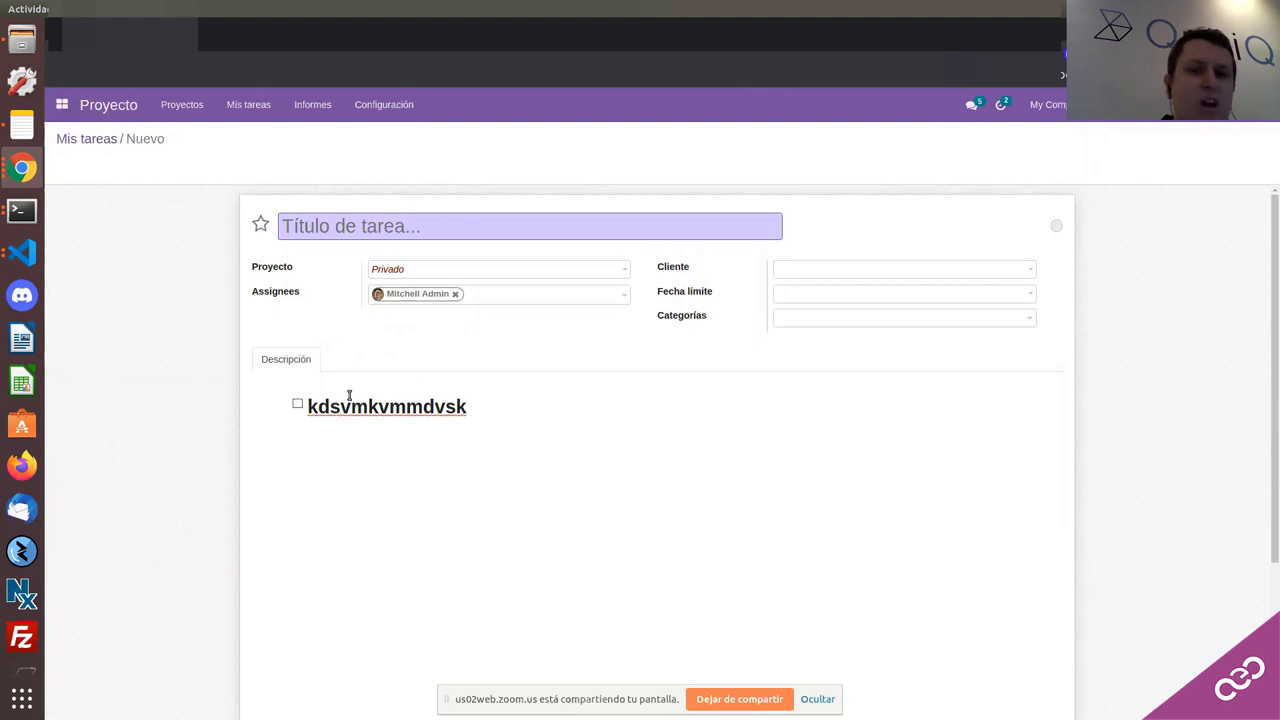
Step: Try the project Configuración menu, then come back to the unsaved task form
{"action": "left_click", "coordinate": [381, 108]}
{"action": "left_click", "coordinate": [373, 134]}
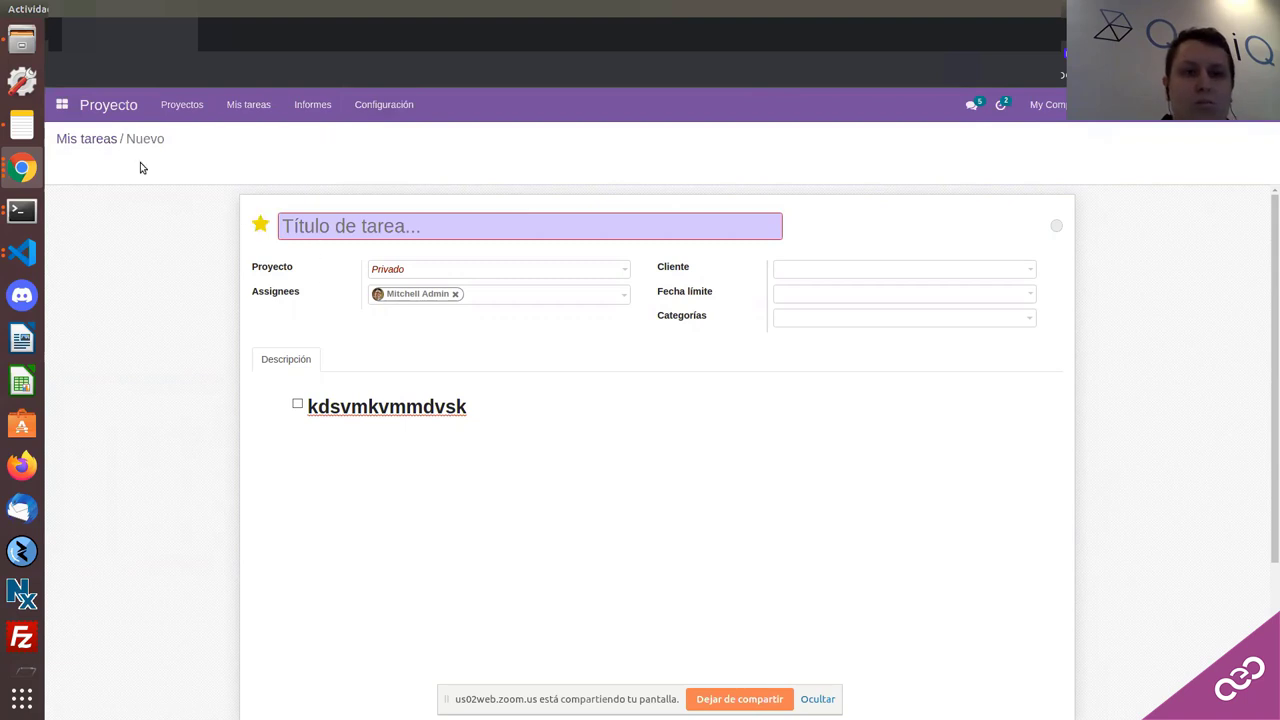
{"action": "left_click", "coordinate": [88, 142]}
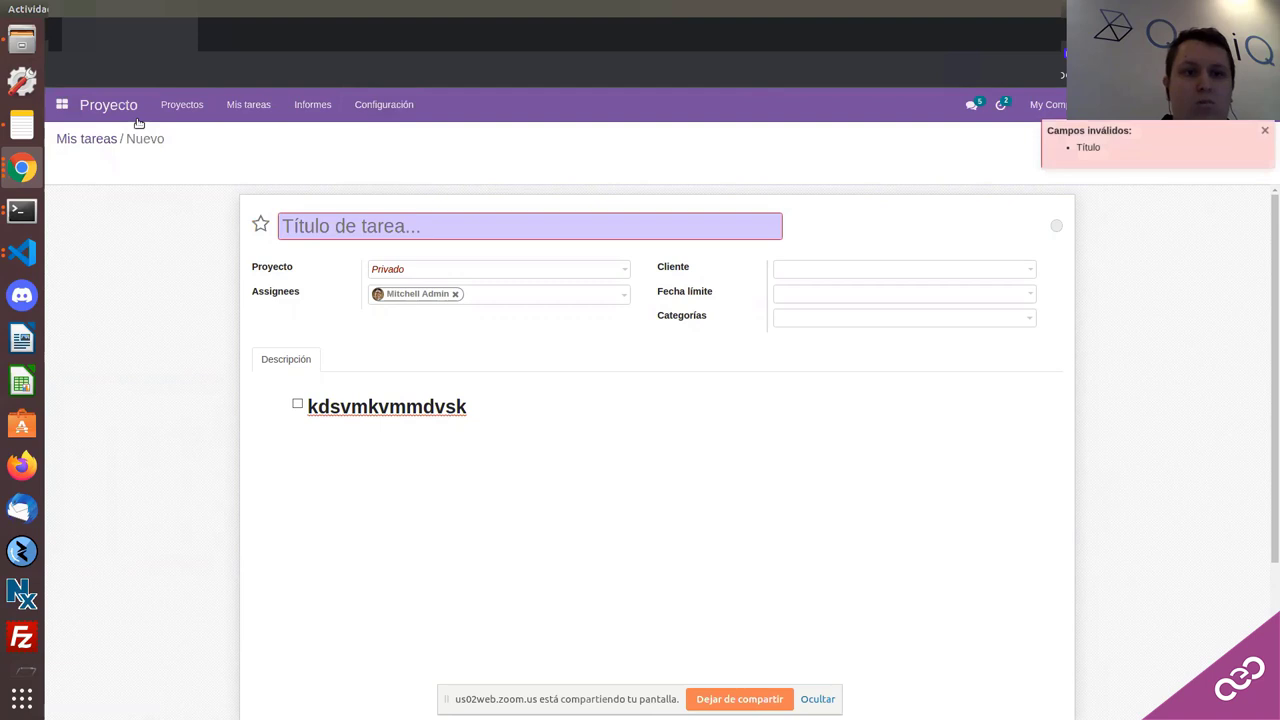
{"action": "double_click", "coordinate": [100, 141]}
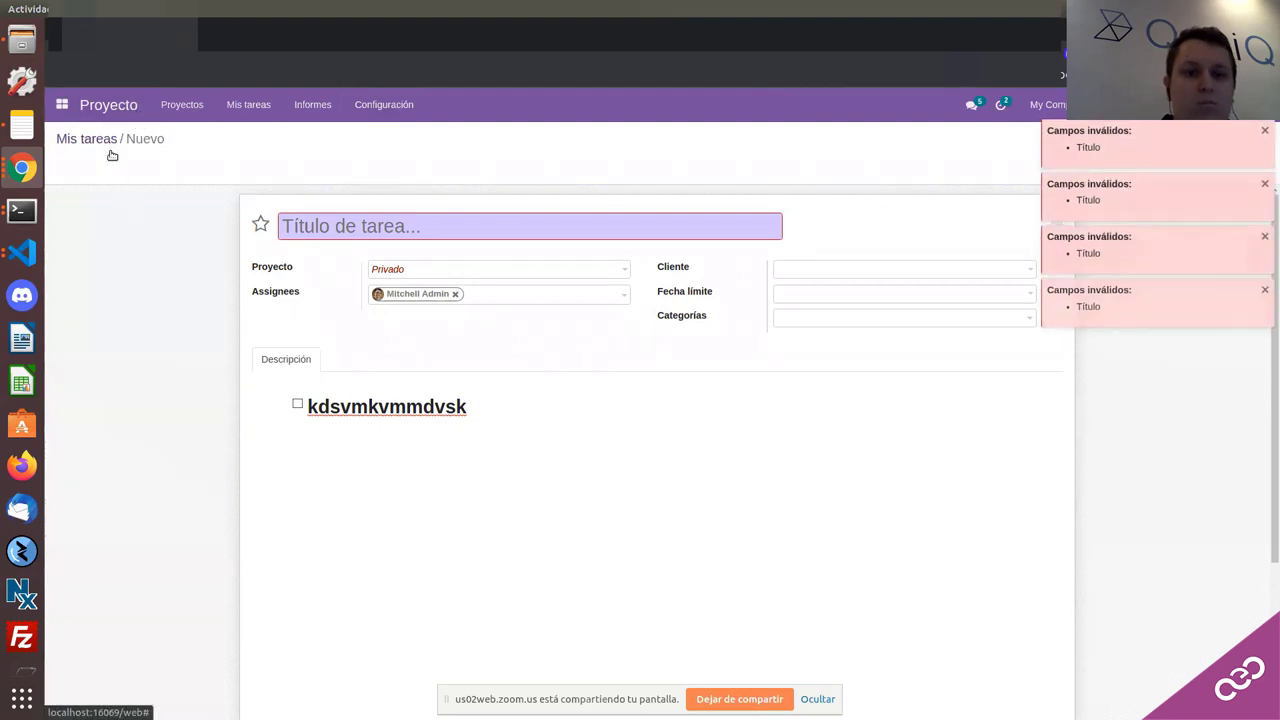
{"action": "scroll", "coordinate": [271, 263], "scroll_direction": "down", "scroll_amount": 3}
{"action": "scroll", "coordinate": [690, 236], "scroll_direction": "up", "scroll_amount": 1}
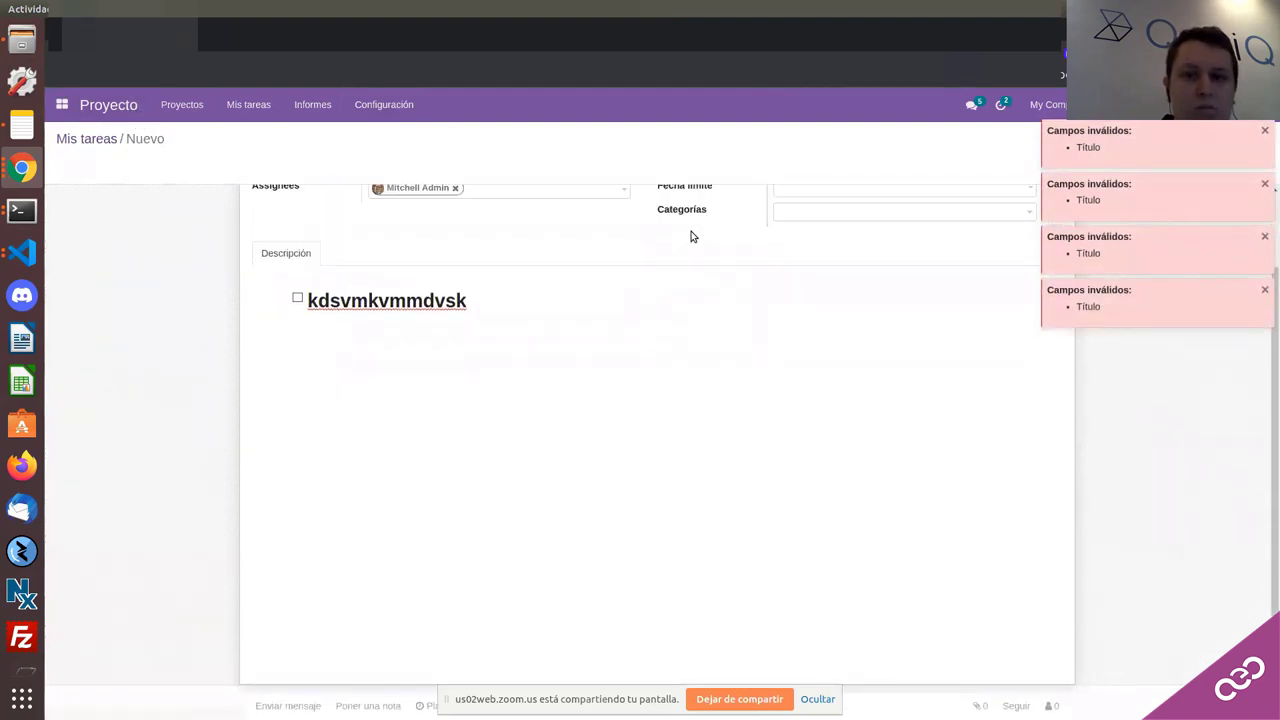
{"action": "scroll", "coordinate": [409, 286], "scroll_direction": "up", "scroll_amount": 2}
Step: Title the task 'dfsd' and save it
{"action": "left_click", "coordinate": [320, 234]}
{"action": "type", "text": "dfsd"}
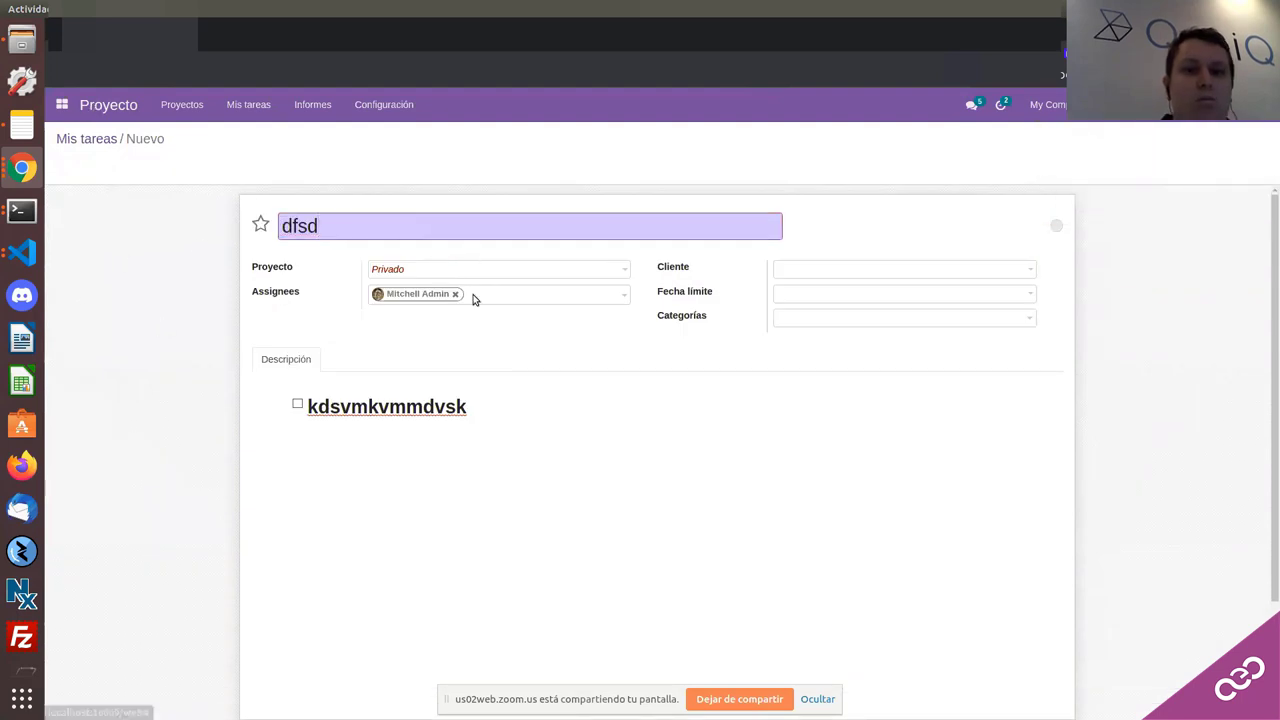
{"action": "left_click", "coordinate": [418, 106]}
{"action": "left_click", "coordinate": [386, 134]}
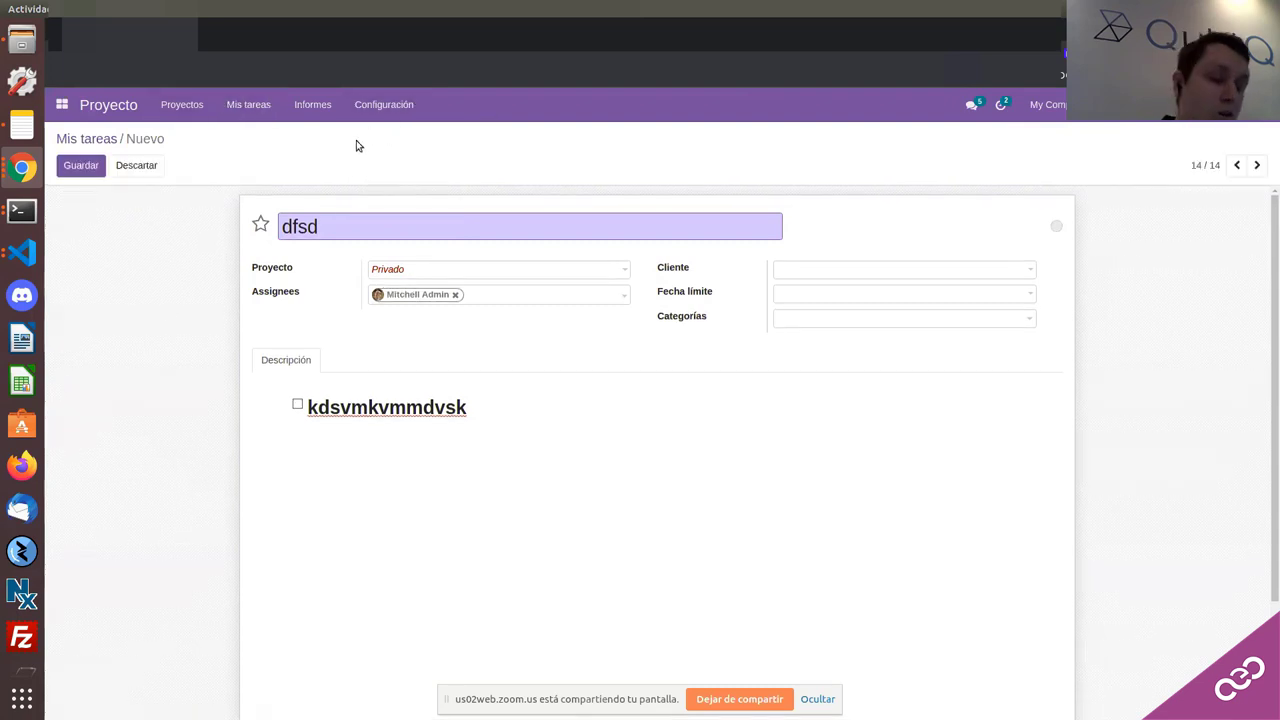
{"action": "left_click", "coordinate": [92, 168]}
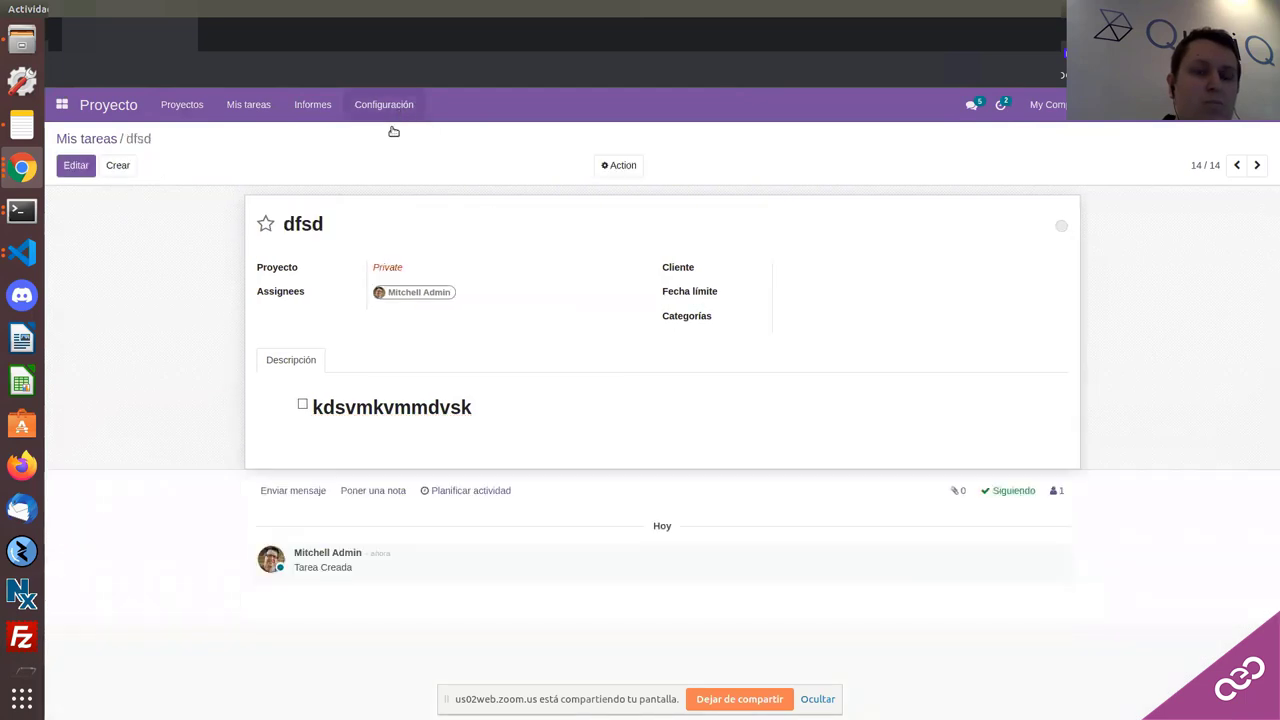
Step: Enable Pads colaborativos under Gestión de Tareas in the Project settings
{"action": "left_click", "coordinate": [392, 113]}
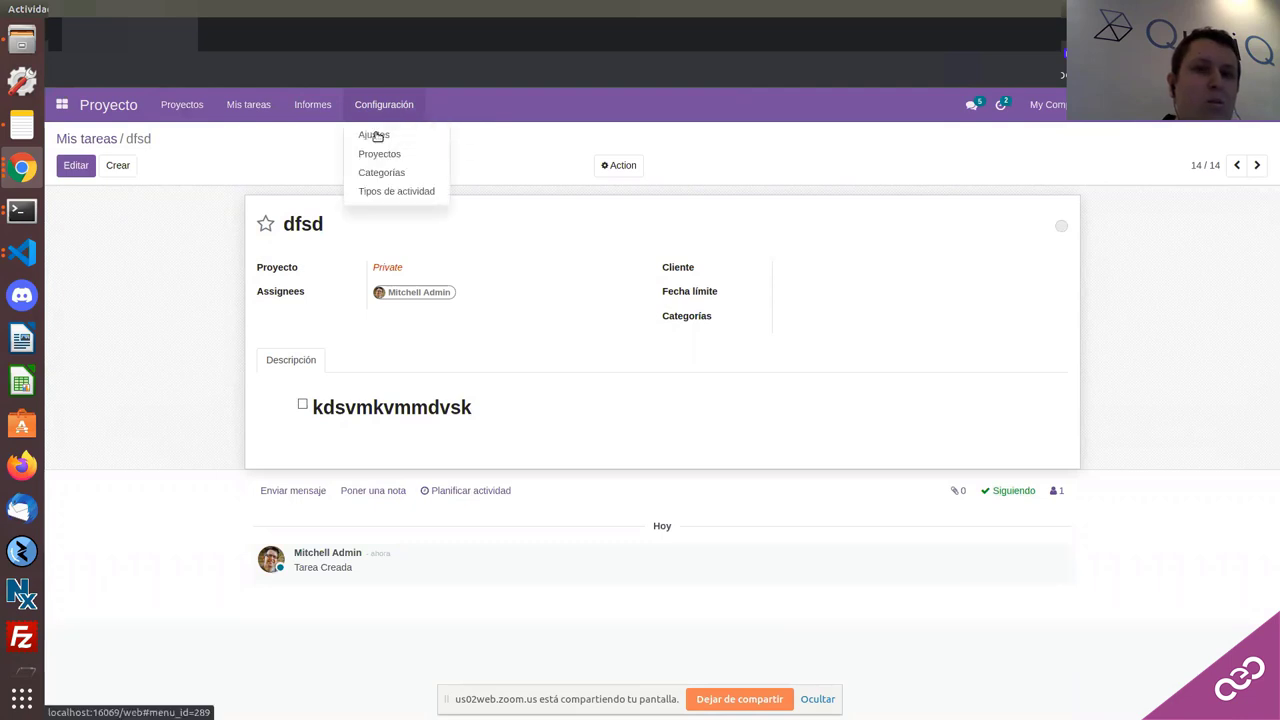
{"action": "left_click", "coordinate": [377, 136]}
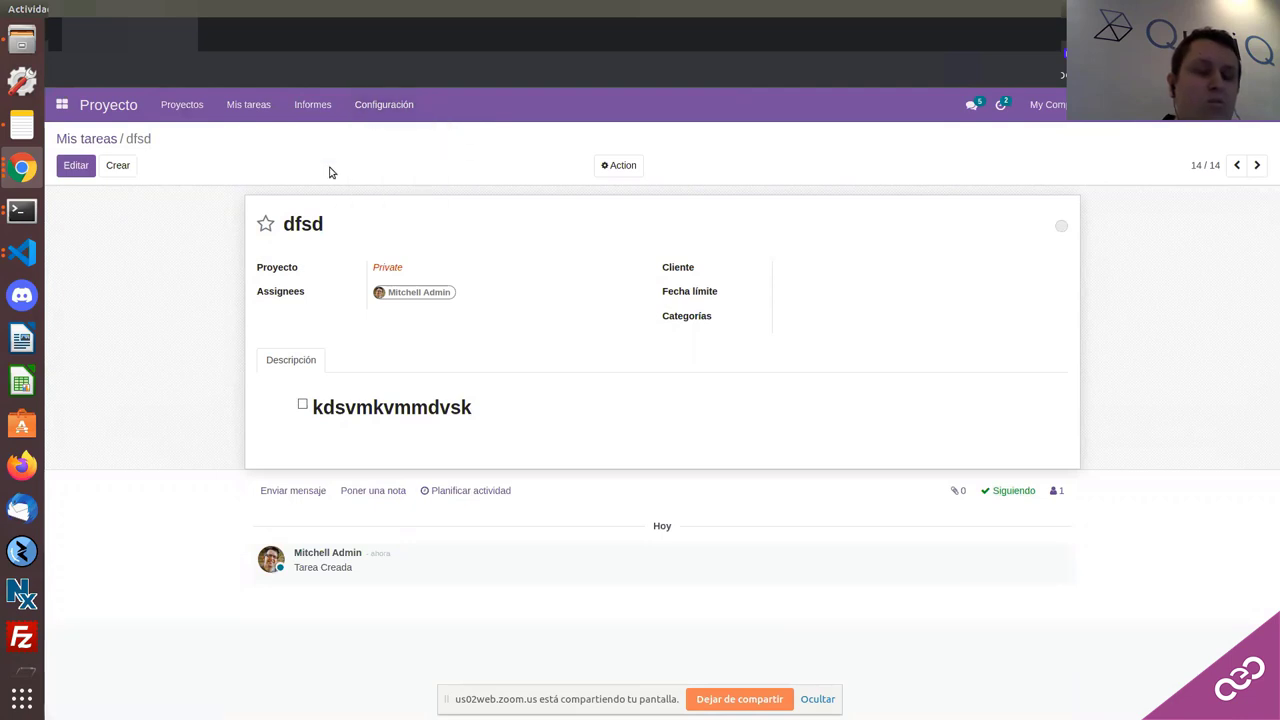
{"action": "left_click", "coordinate": [367, 117]}
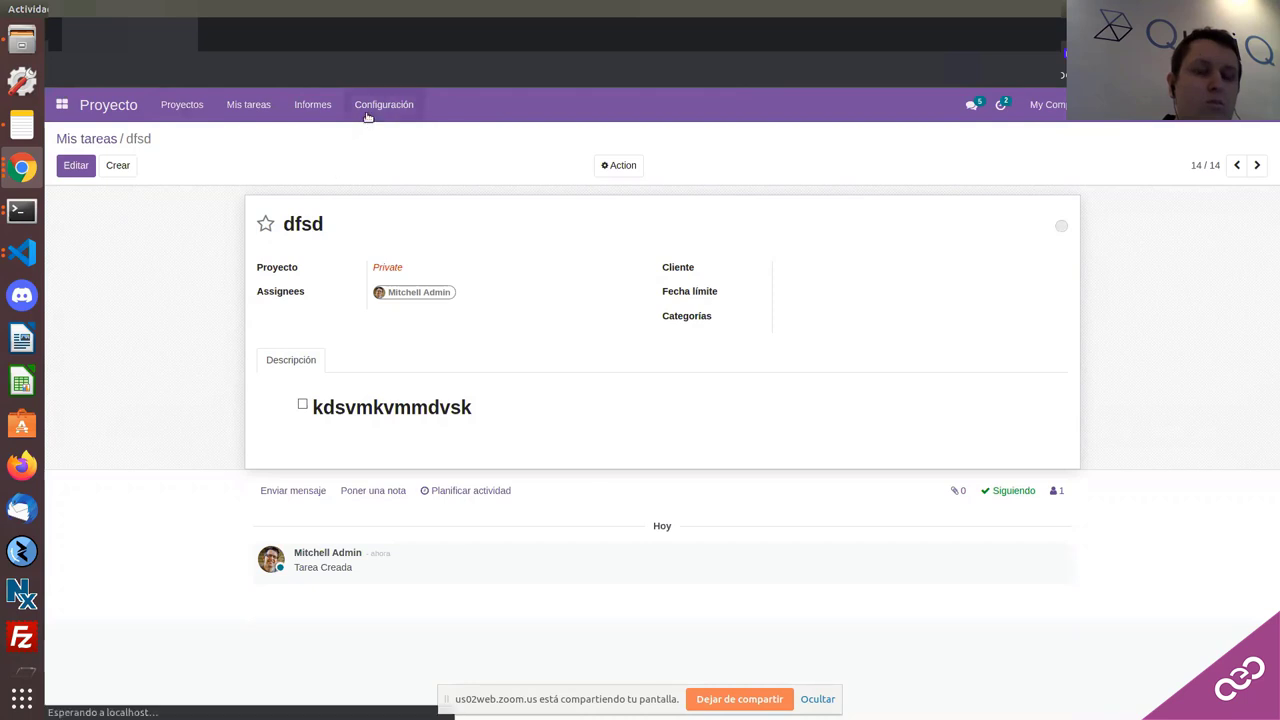
{"action": "left_click", "coordinate": [367, 112]}
{"action": "left_click", "coordinate": [374, 133]}
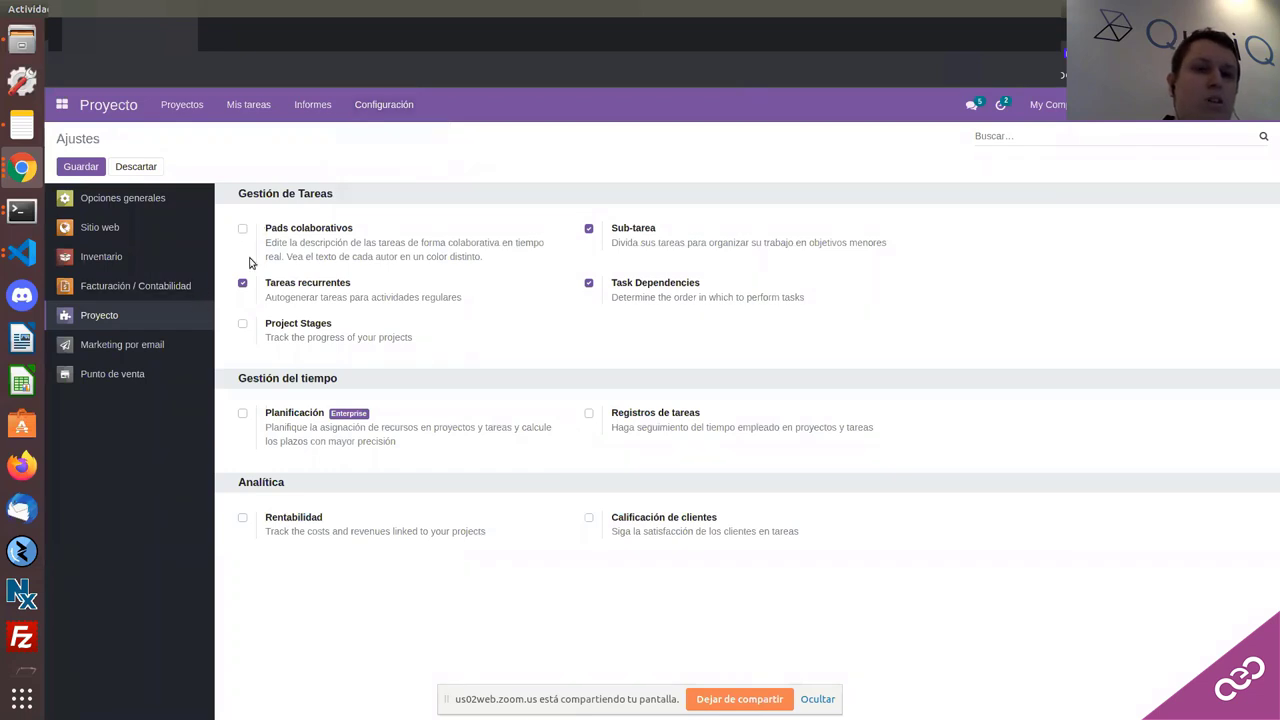
{"action": "left_click", "coordinate": [243, 230]}
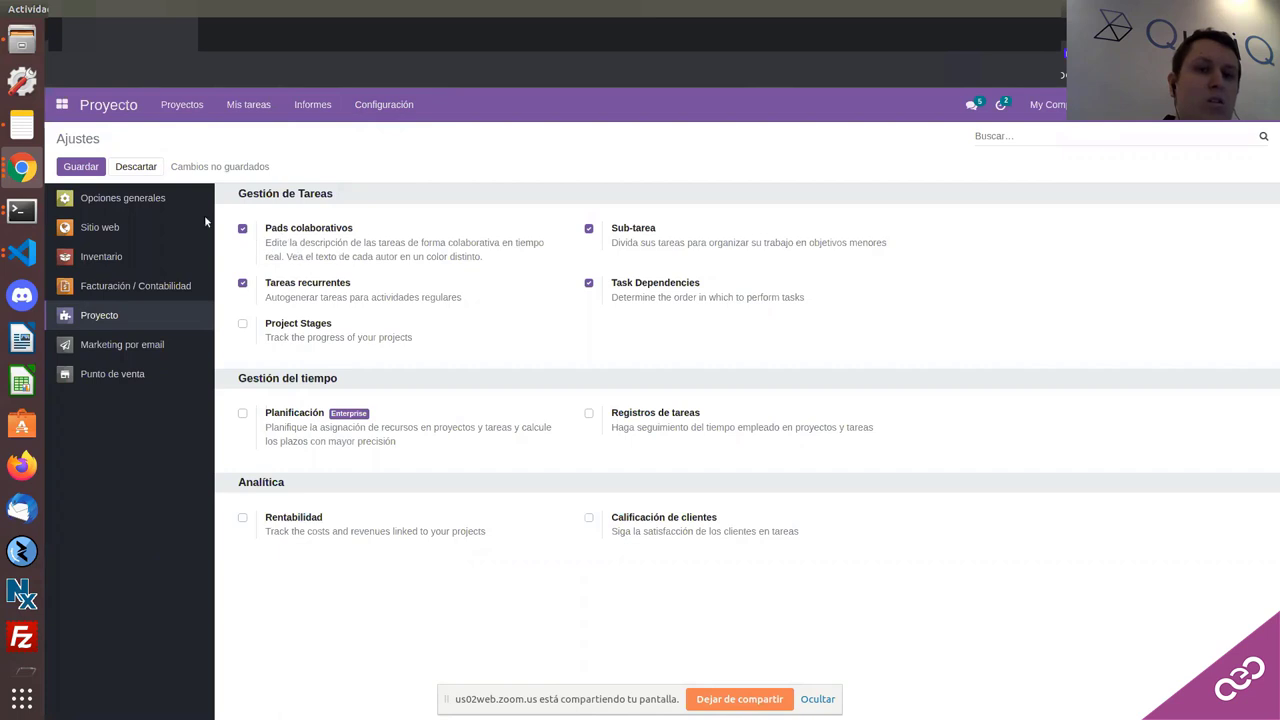
{"action": "left_click", "coordinate": [85, 172]}
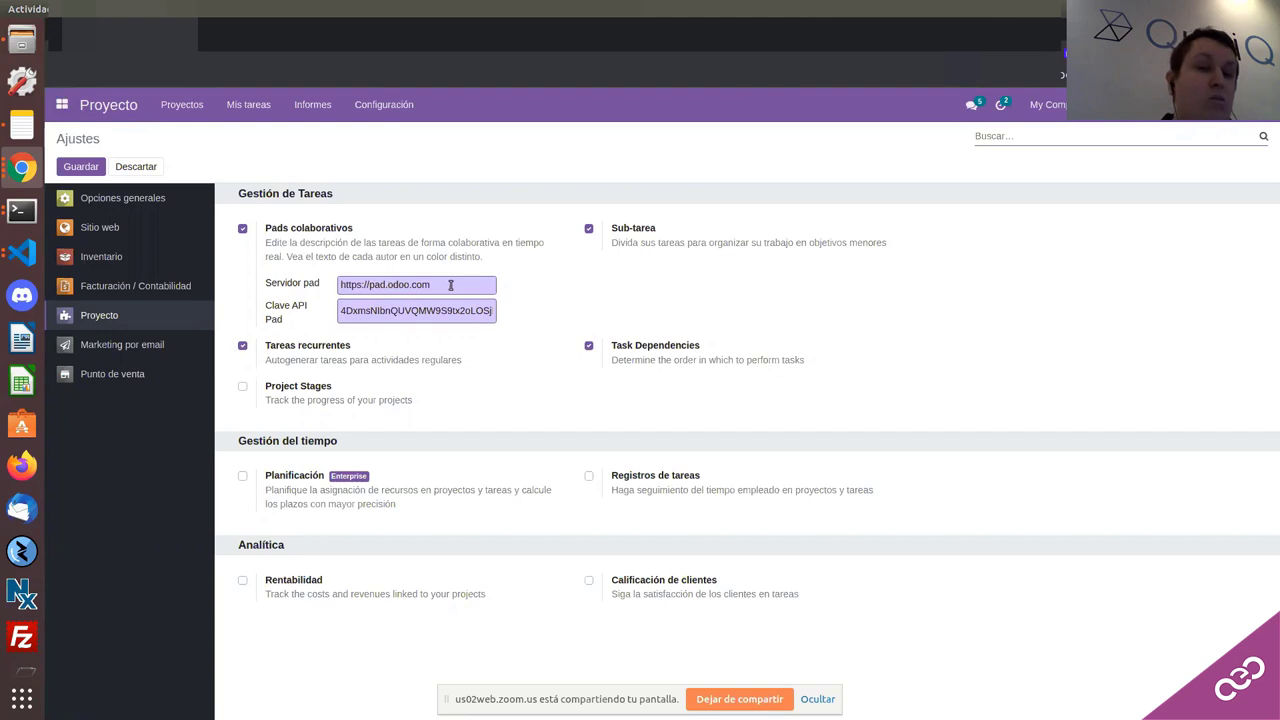
{"action": "left_click_drag", "start_coordinate": [446, 285], "coordinate": [331, 287]}
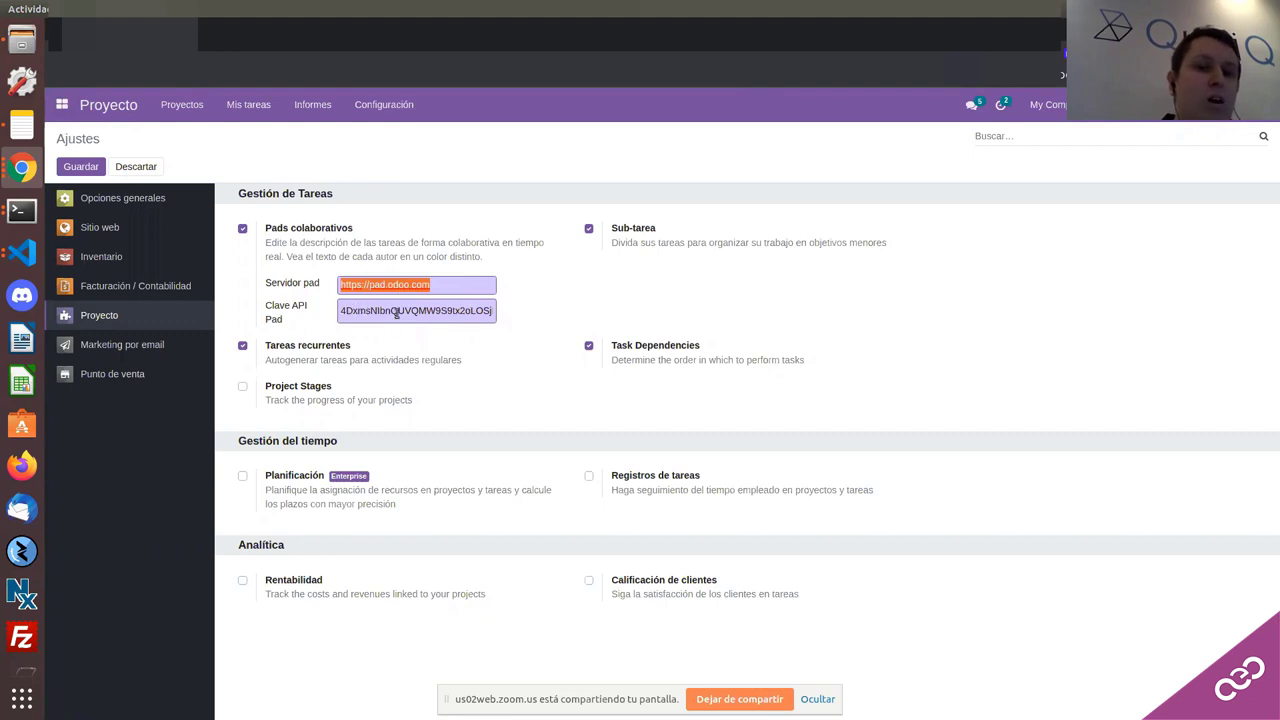
{"action": "left_click_drag", "start_coordinate": [340, 310], "coordinate": [495, 312]}
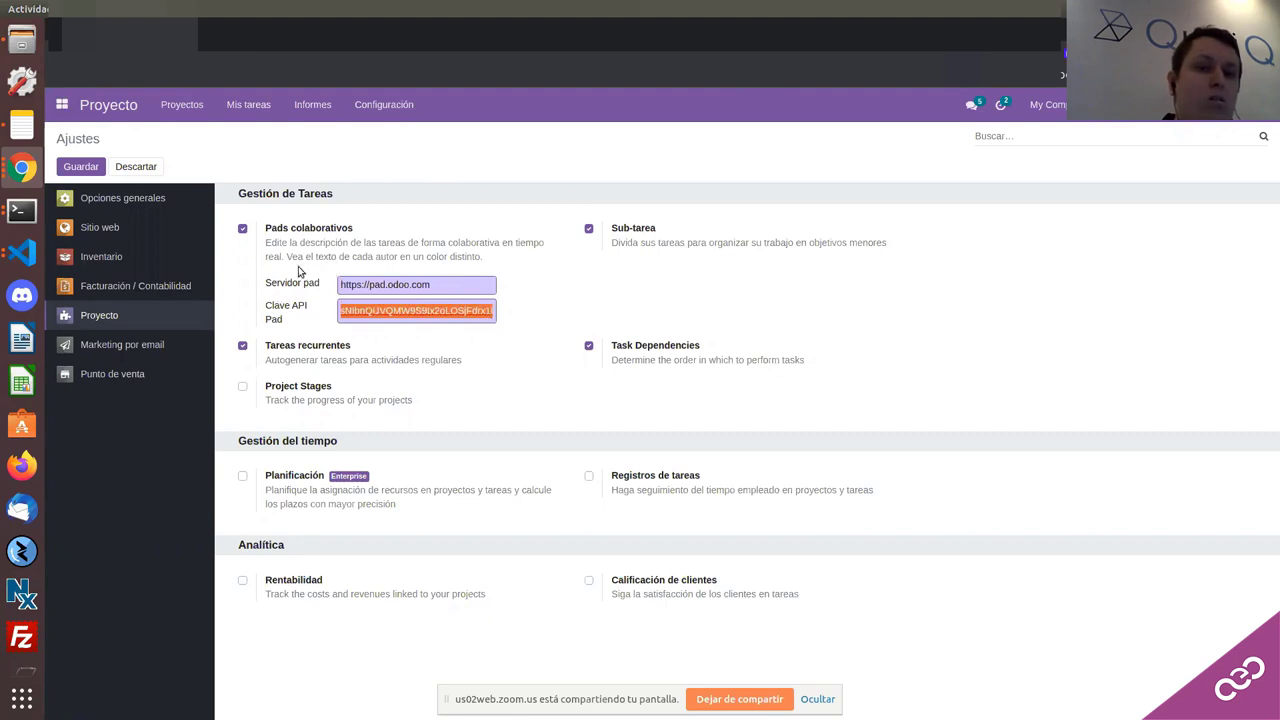
{"action": "left_click", "coordinate": [218, 118]}
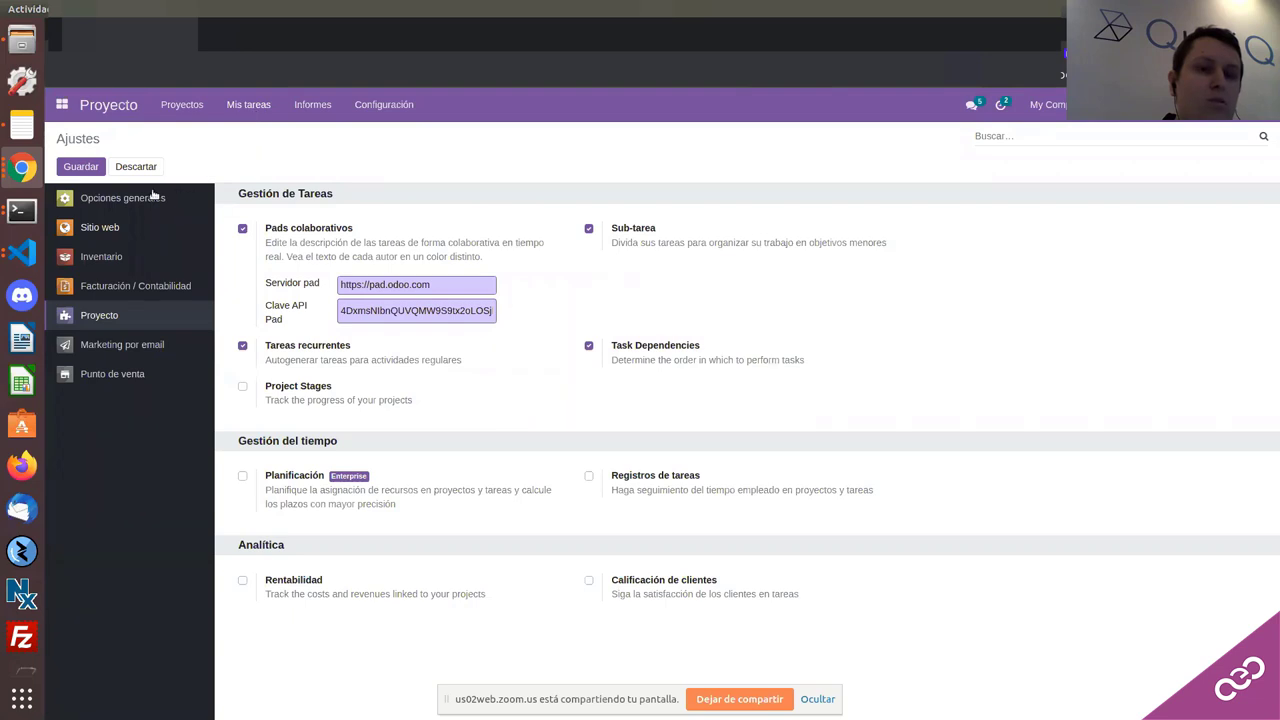
Step: Open the Bathroom task, enter edit mode, then discard without changing anything
{"action": "scroll", "coordinate": [128, 296], "scroll_direction": "down", "scroll_amount": 3}
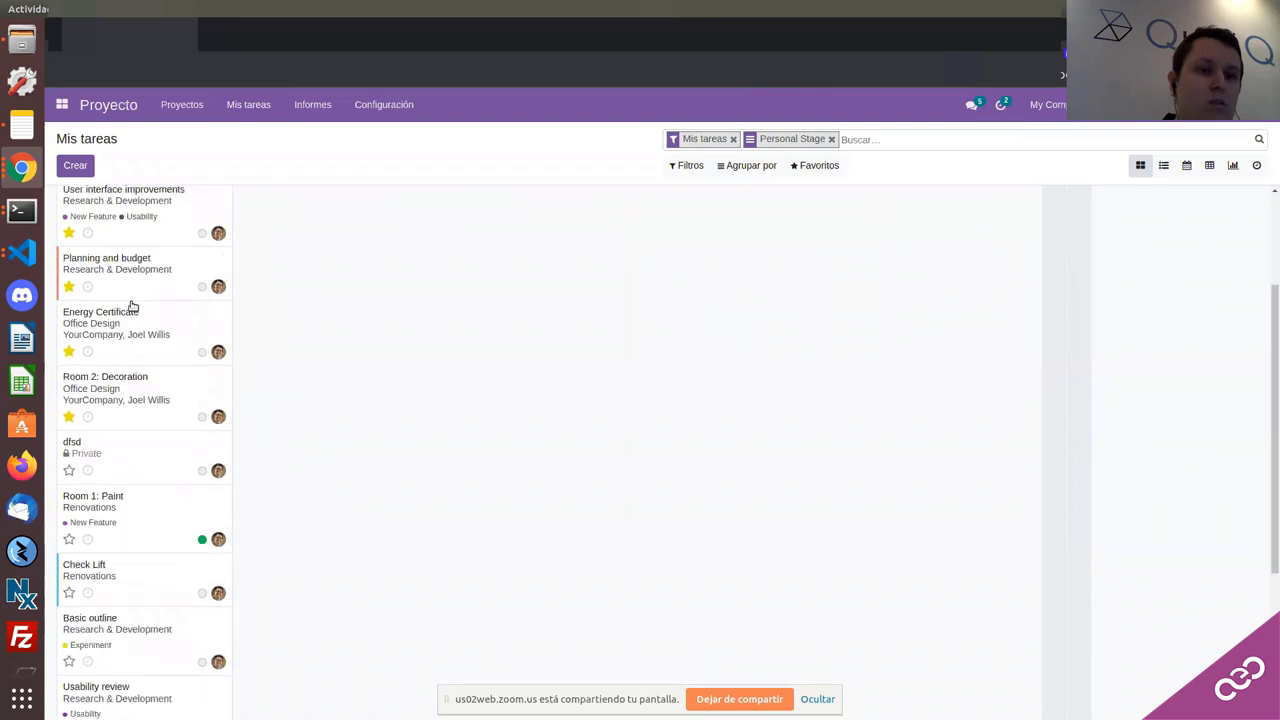
{"action": "scroll", "coordinate": [131, 306], "scroll_direction": "down", "scroll_amount": 5}
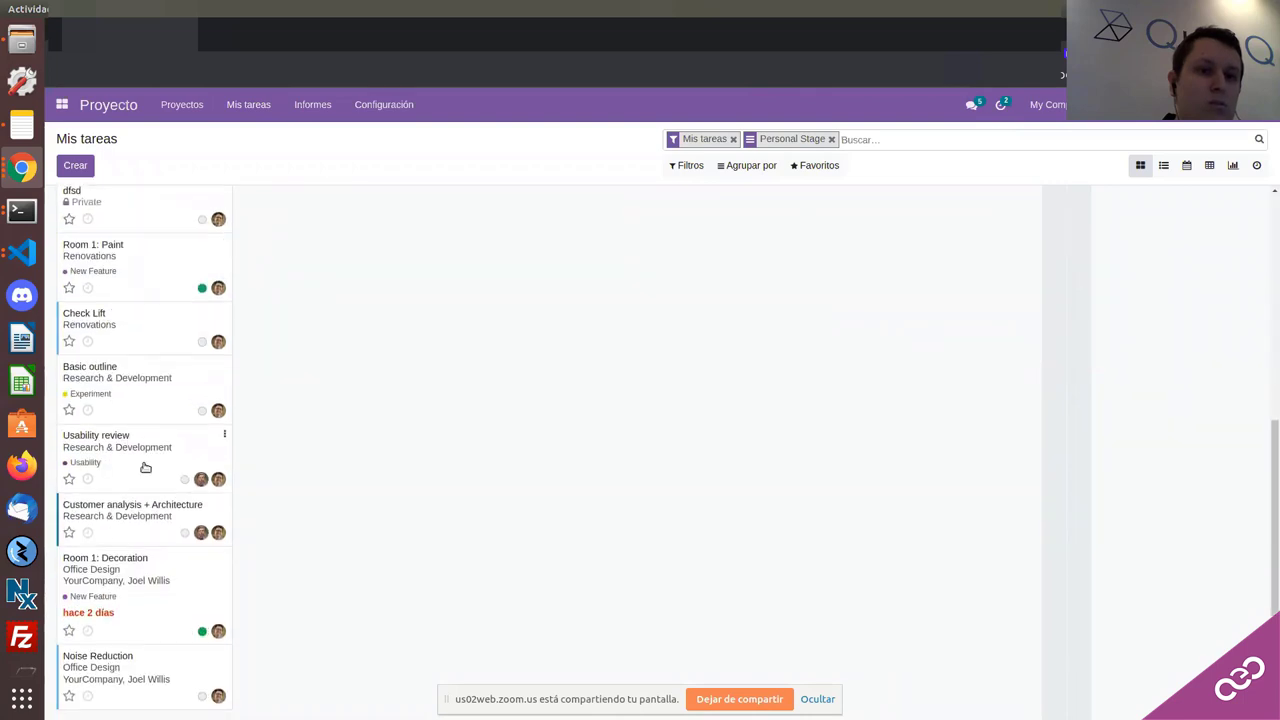
{"action": "scroll", "coordinate": [145, 465], "scroll_direction": "up", "scroll_amount": 8}
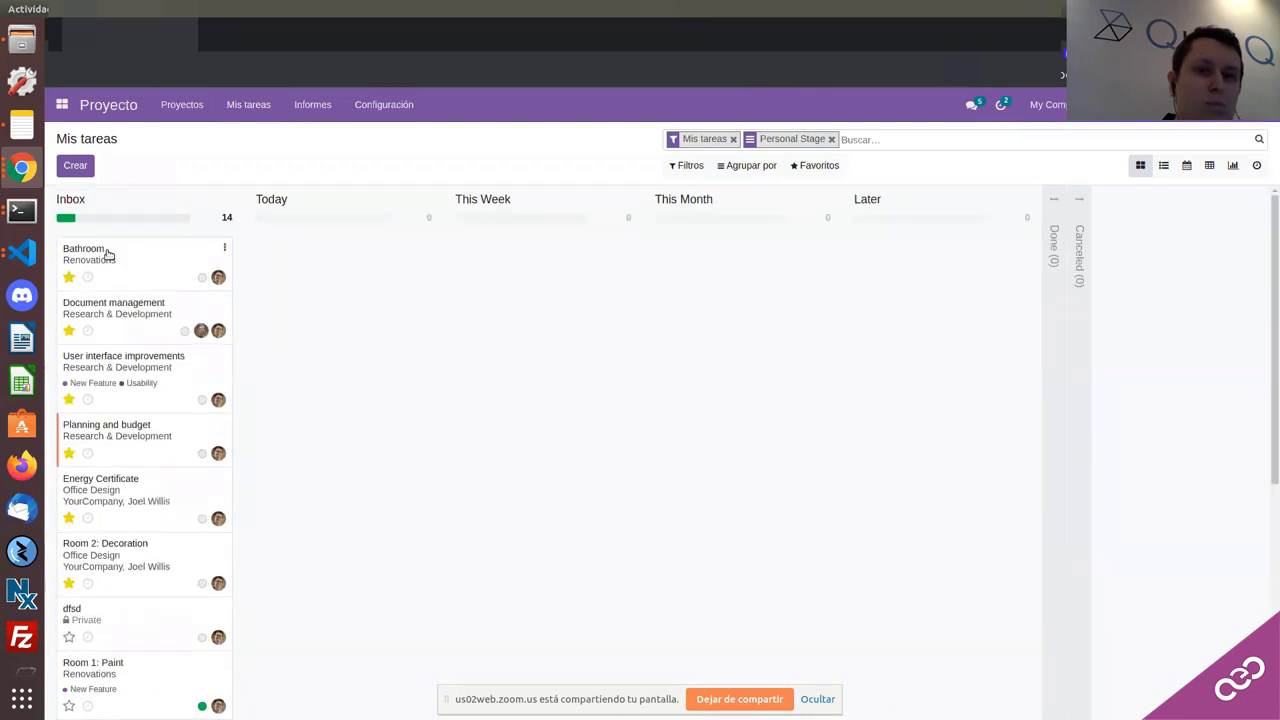
{"action": "left_click", "coordinate": [89, 165]}
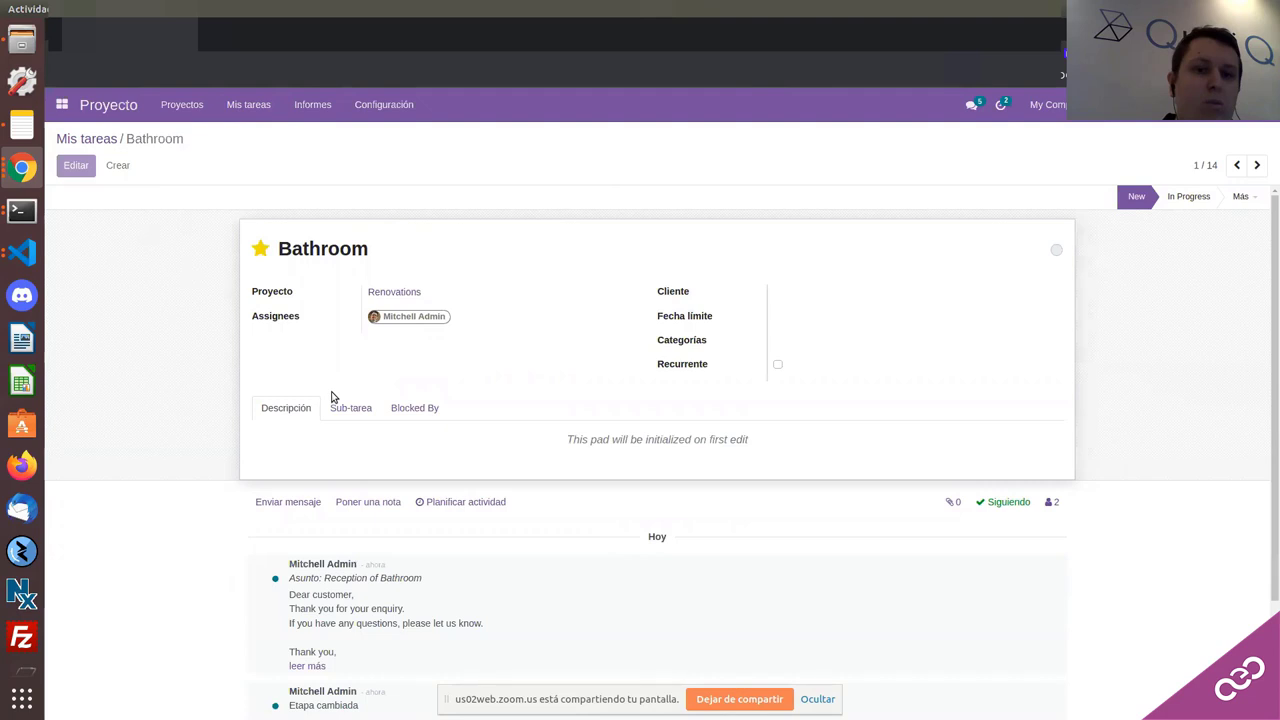
{"action": "key", "text": "alt+a"}
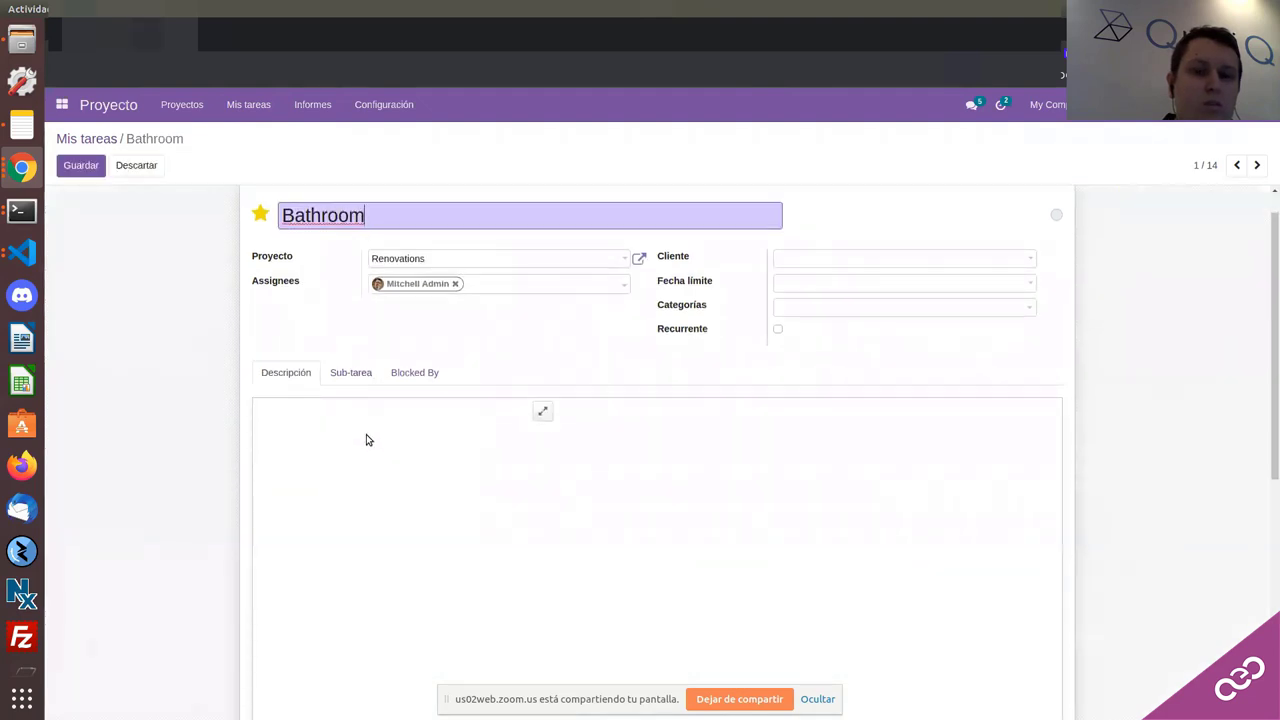
{"action": "scroll", "coordinate": [394, 401], "scroll_direction": "down", "scroll_amount": 1}
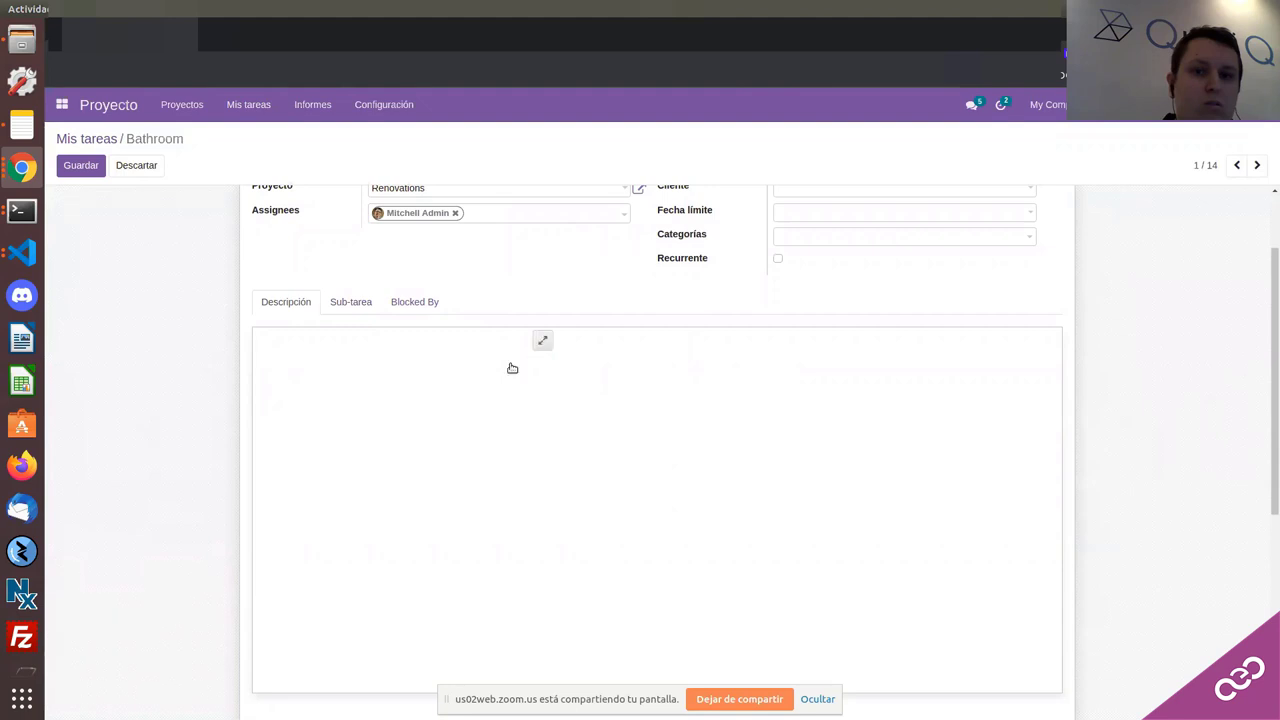
{"action": "scroll", "coordinate": [403, 351], "scroll_direction": "down", "scroll_amount": 2}
{"action": "scroll", "coordinate": [380, 363], "scroll_direction": "up", "scroll_amount": 2}
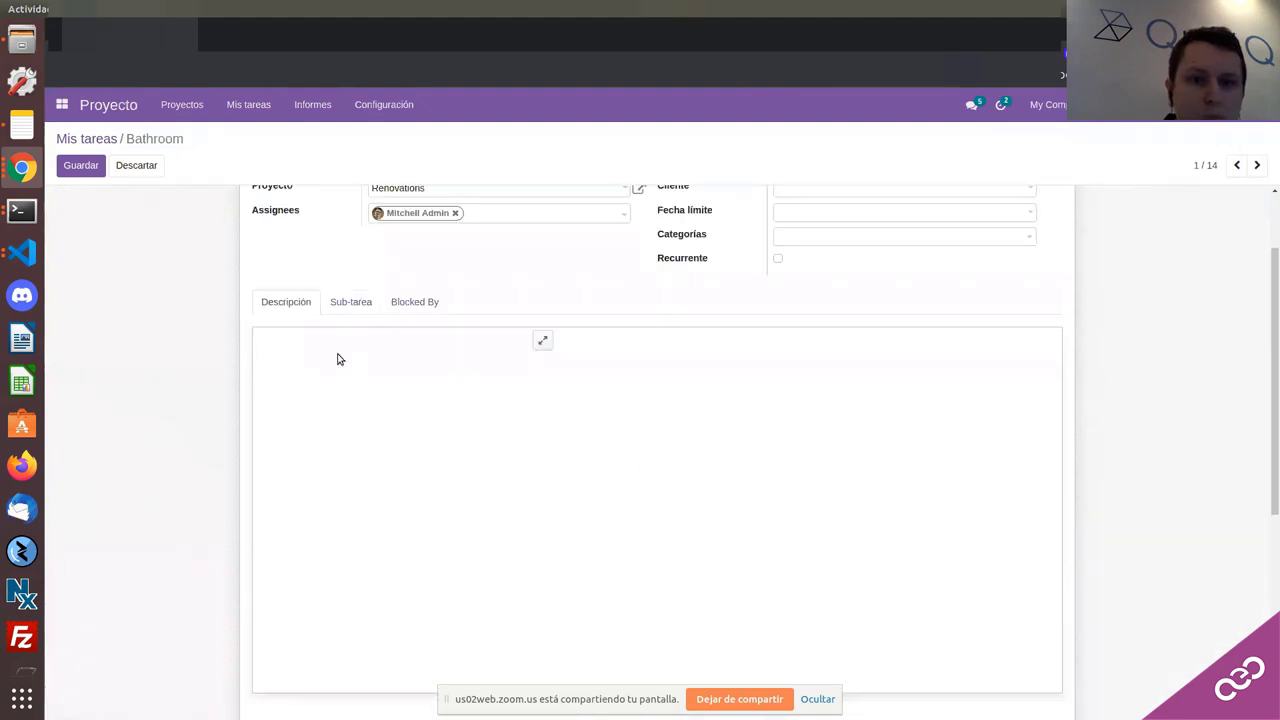
{"action": "left_click", "coordinate": [133, 168]}
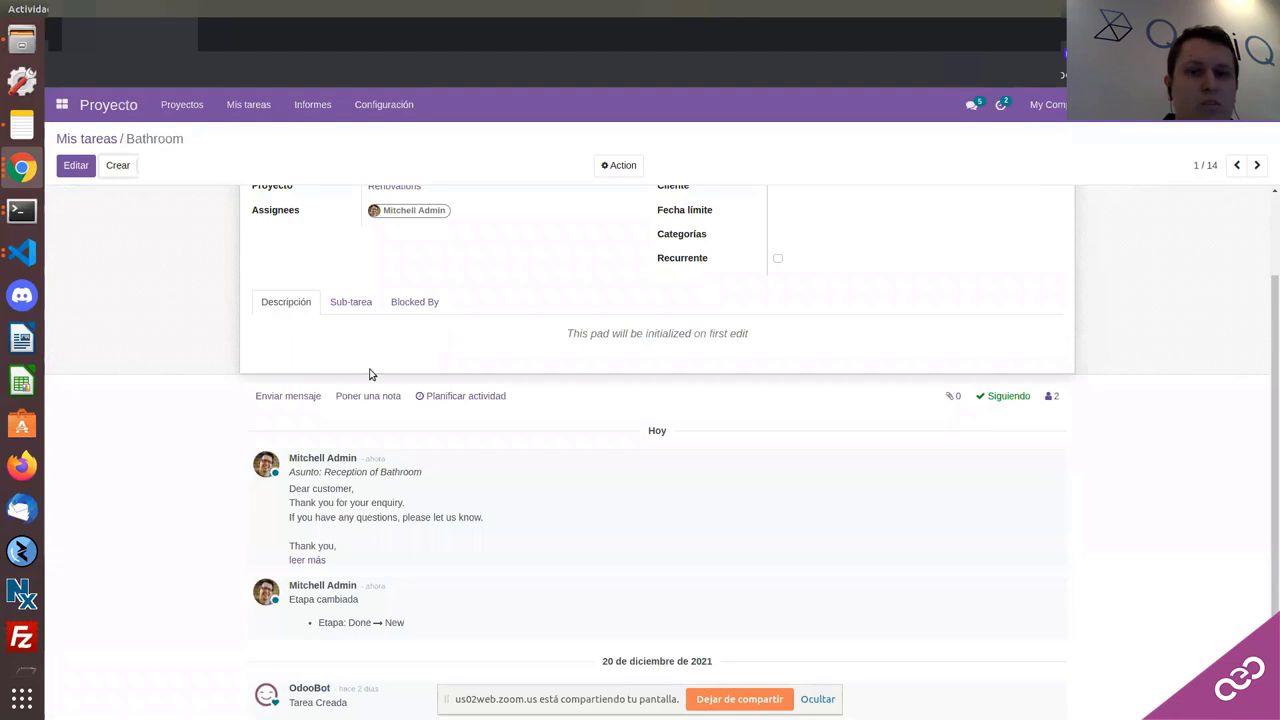
Step: Create a new task, type / in its description, and dismiss the pad creation error
{"action": "key", "text": "alt+c"}
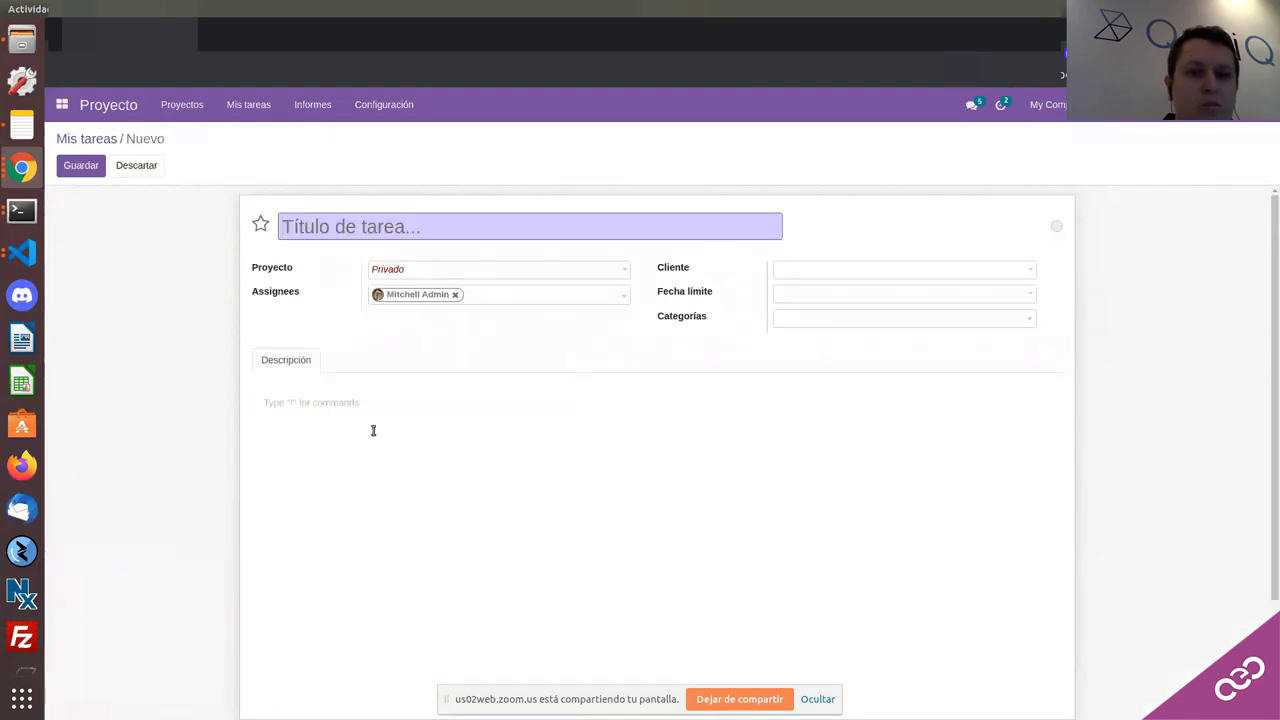
{"action": "left_click", "coordinate": [373, 433]}
{"action": "type", "text": "/"}
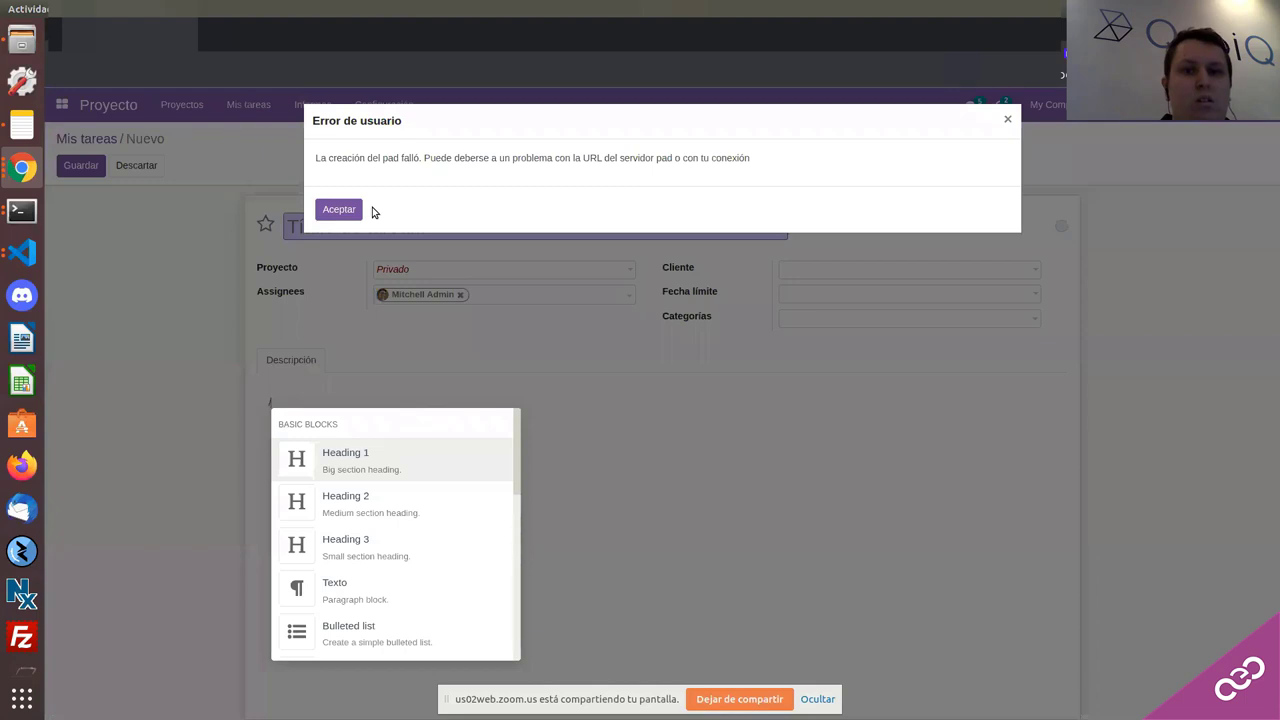
{"action": "left_click", "coordinate": [338, 209]}
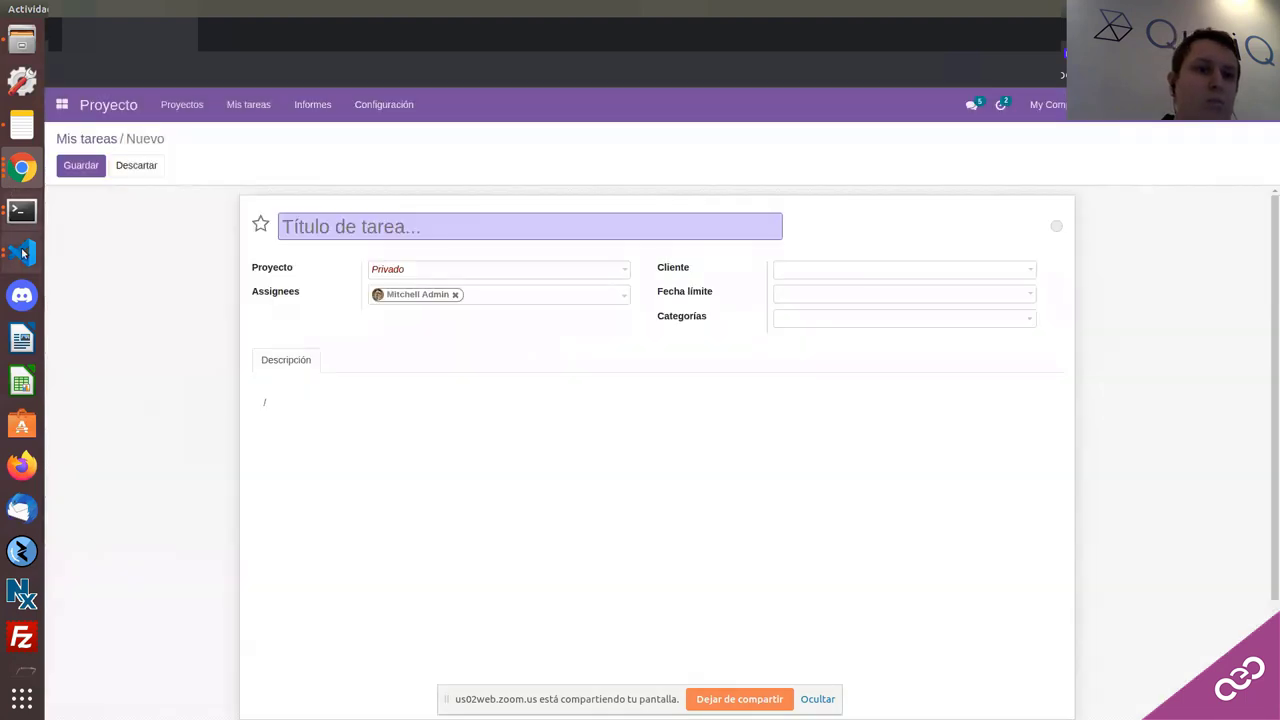
Step: Switch between code editor windows and cancel the accidental log-out prompt
{"action": "left_click", "coordinate": [22, 253]}
{"action": "left_click", "coordinate": [153, 326]}
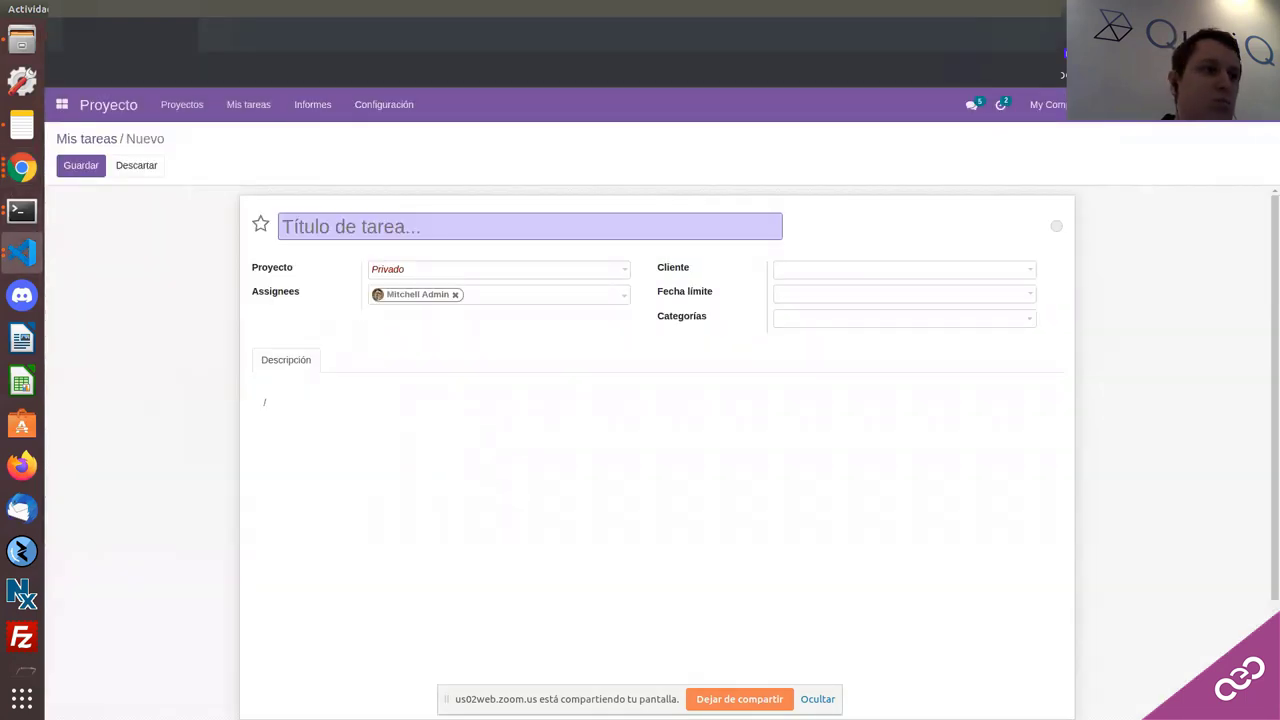
{"action": "left_click", "coordinate": [22, 253]}
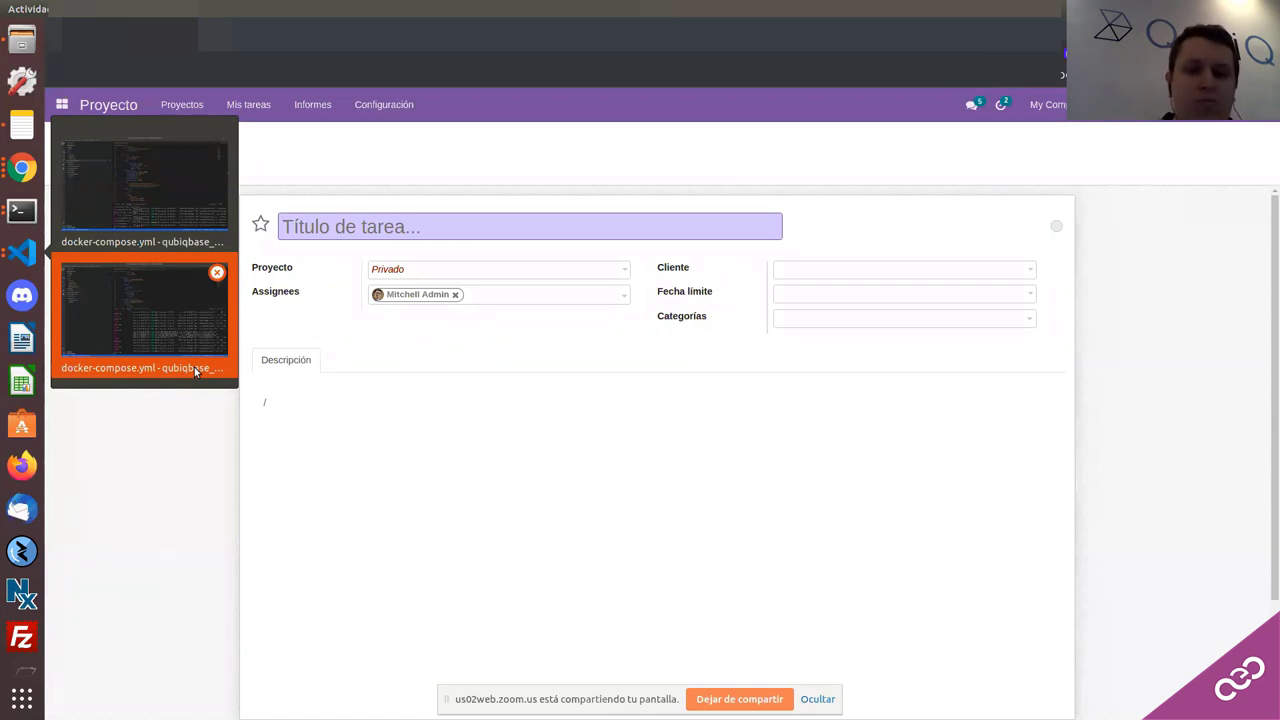
{"action": "key", "text": "ctrl+alt+Delete"}
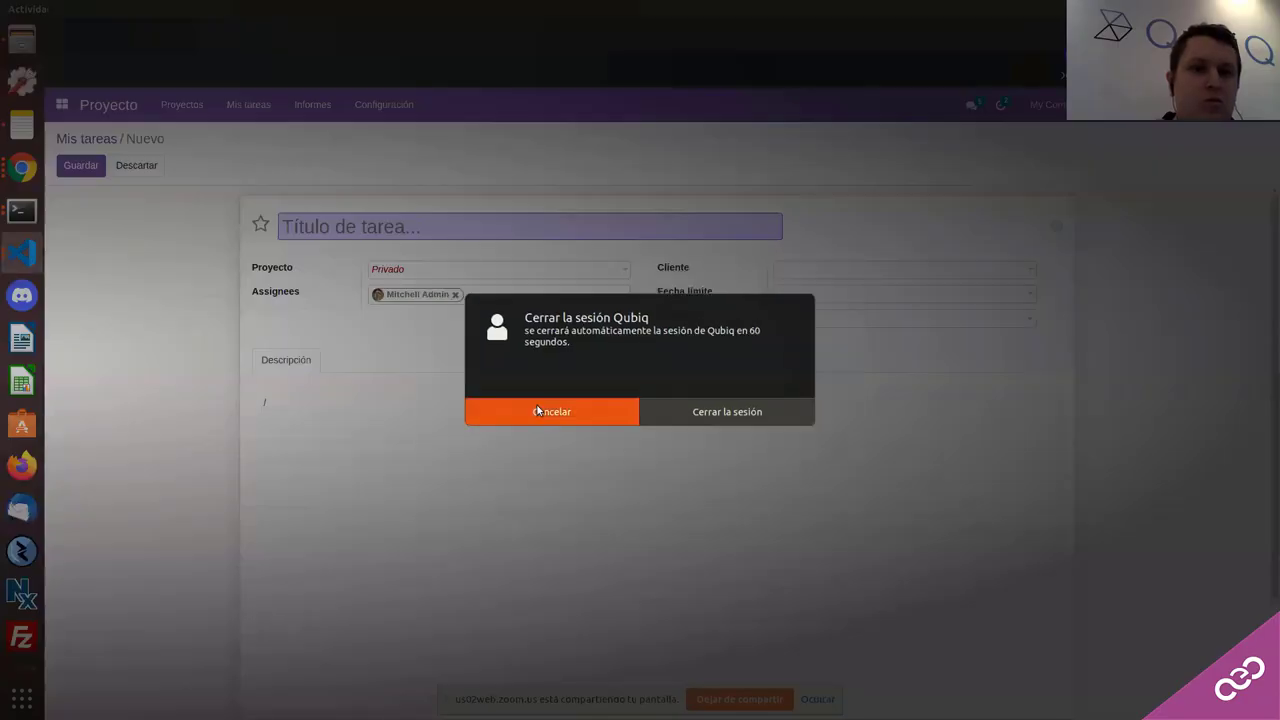
{"action": "left_click", "coordinate": [537, 405]}
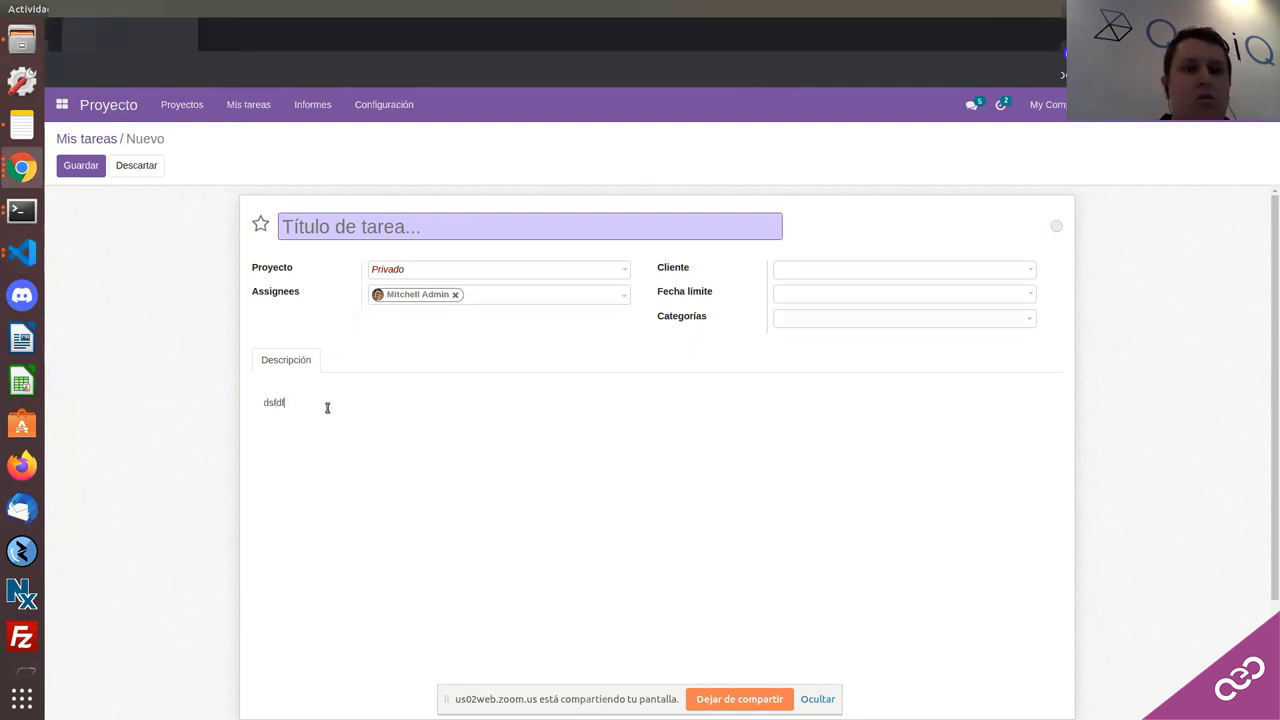
Step: Save the task titled 'ddsdsvvs', then append 'mdmfffdpofgopkfgokfpdogpo' to its description and save
{"action": "left_click", "coordinate": [66, 168]}
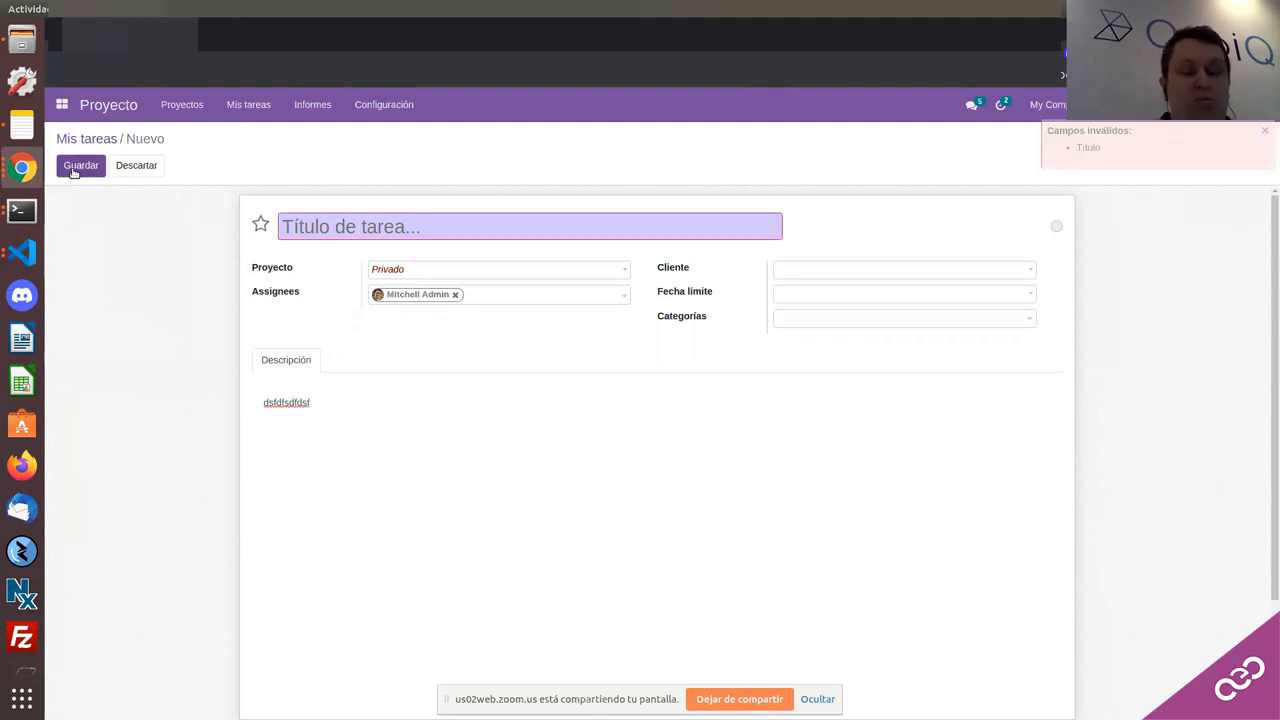
{"action": "type", "text": "ddsdsvvs"}
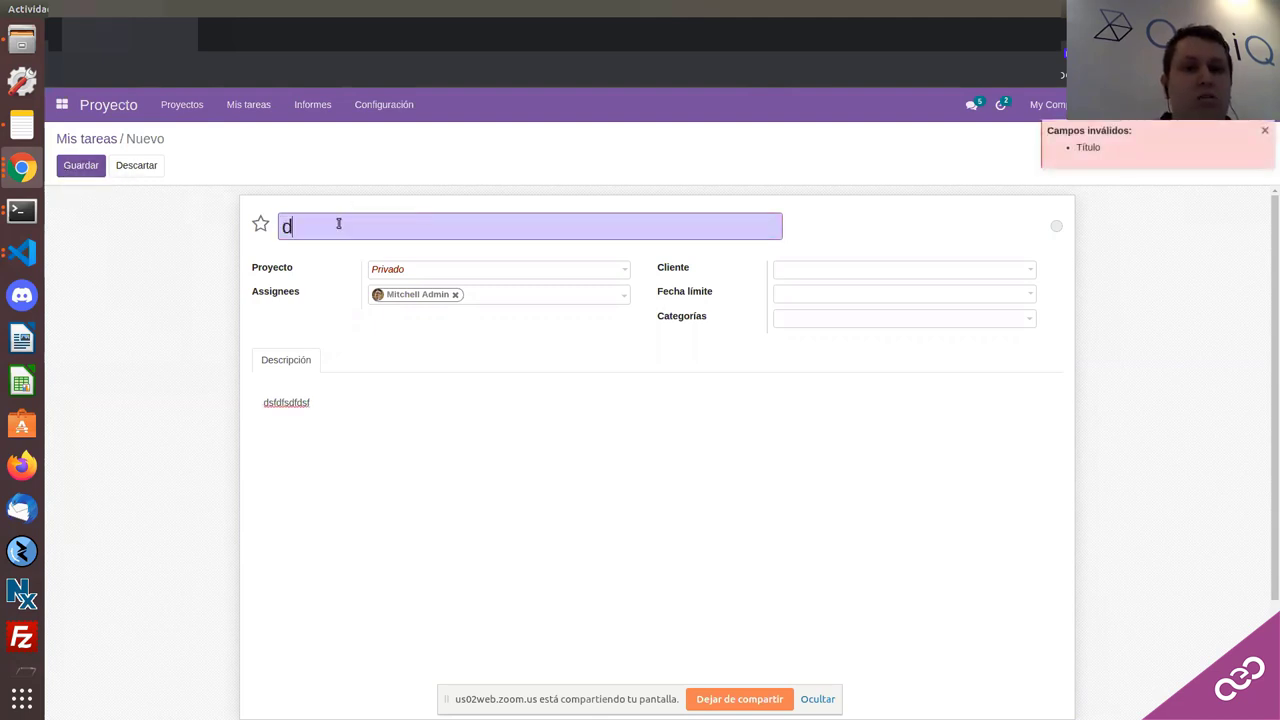
{"action": "left_click", "coordinate": [101, 170]}
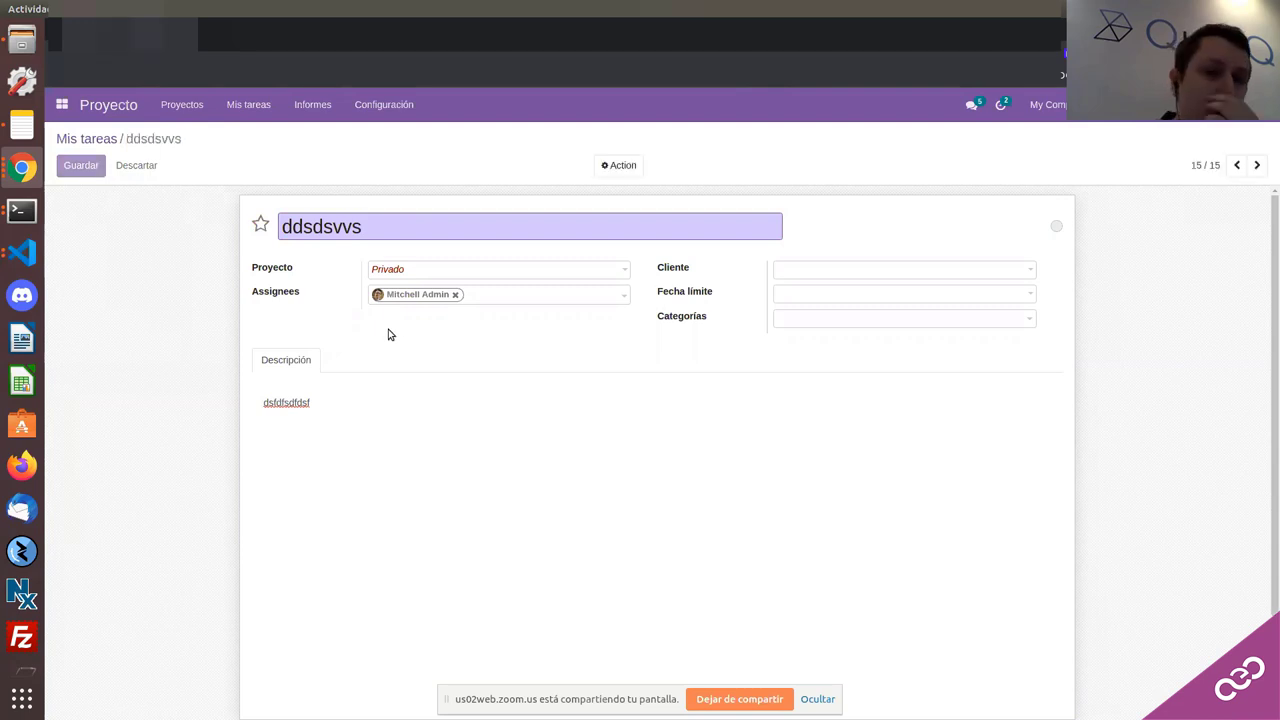
{"action": "left_click", "coordinate": [75, 167]}
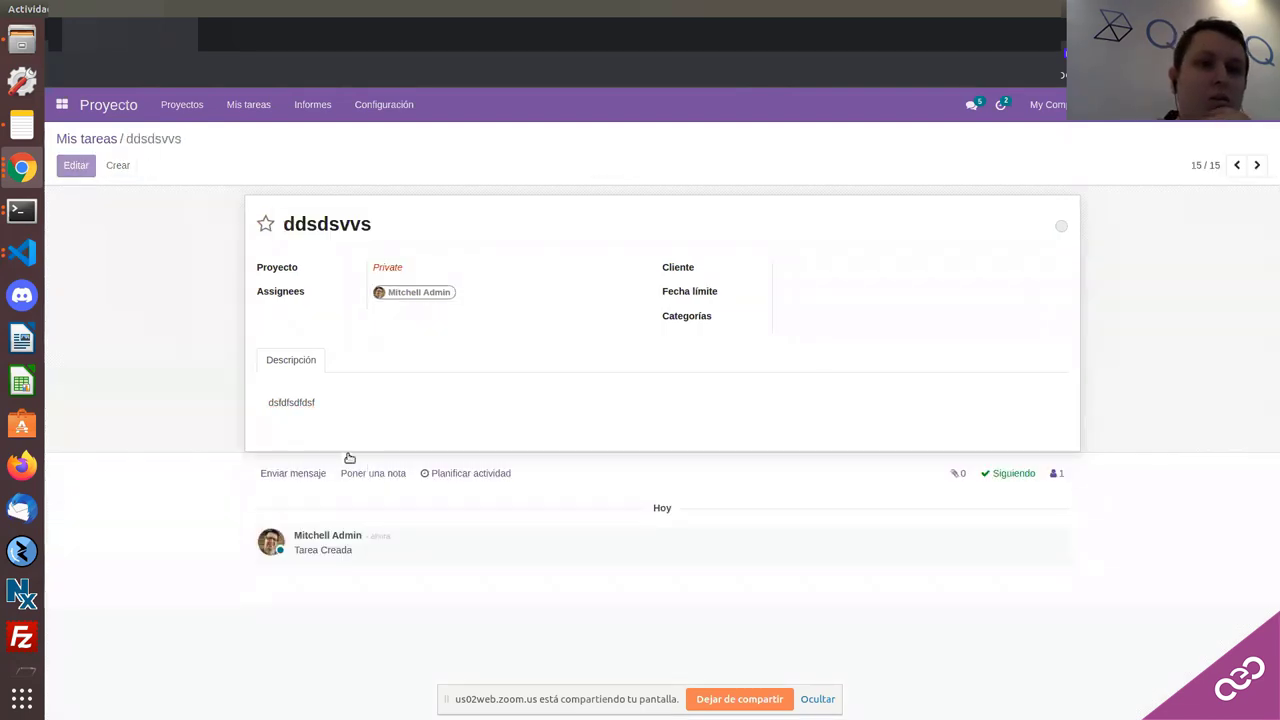
{"action": "left_click", "coordinate": [333, 422]}
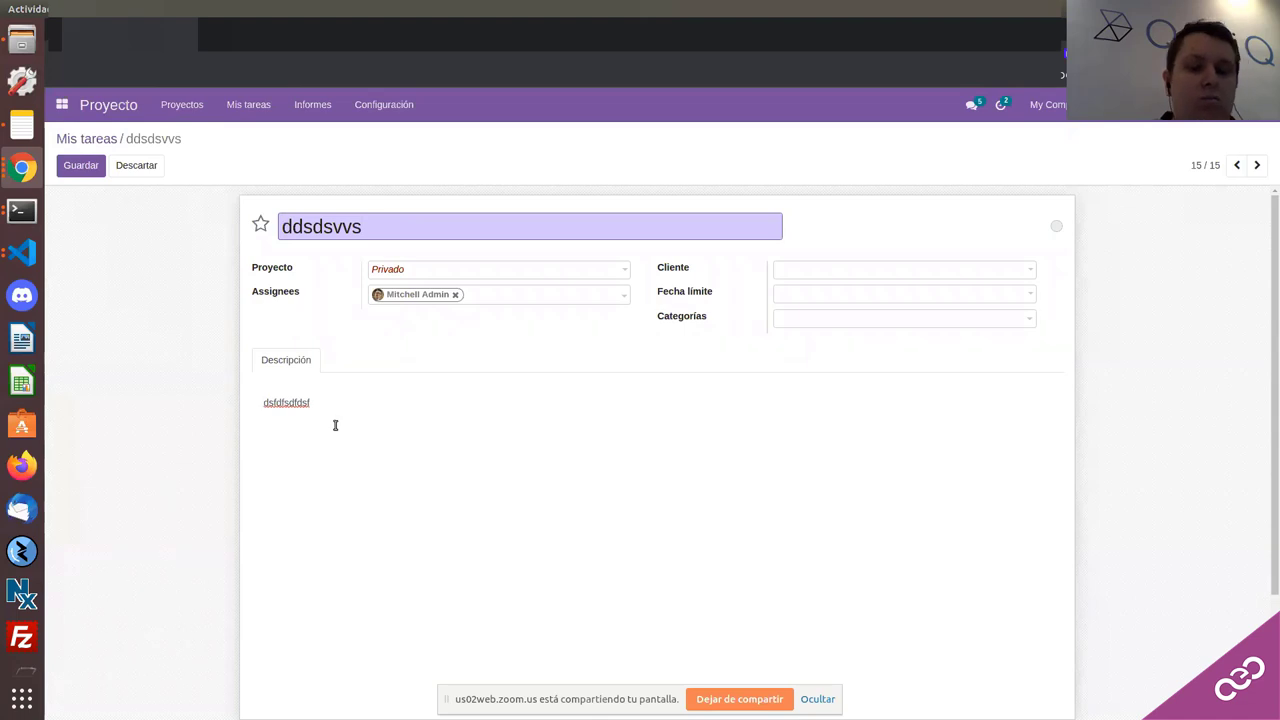
{"action": "type", "text": "mdmfffdpofgopkfgokfpdogpokfd"}
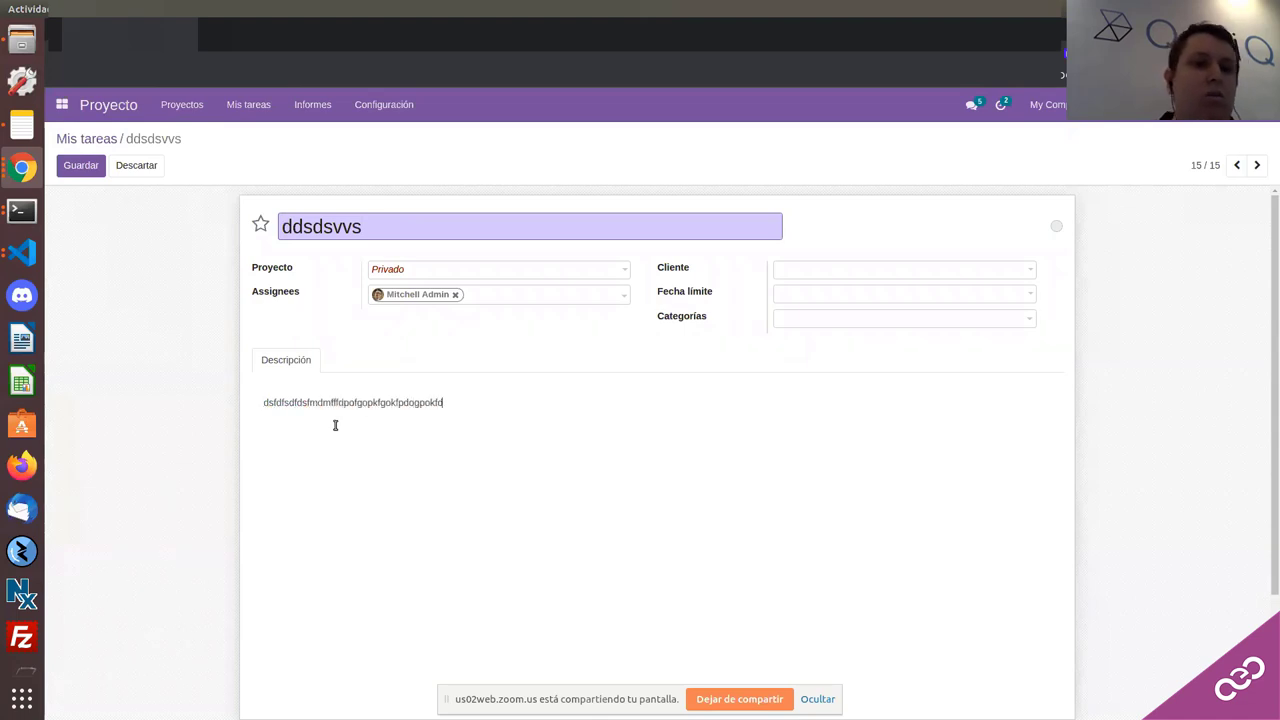
{"action": "left_click", "coordinate": [94, 175]}
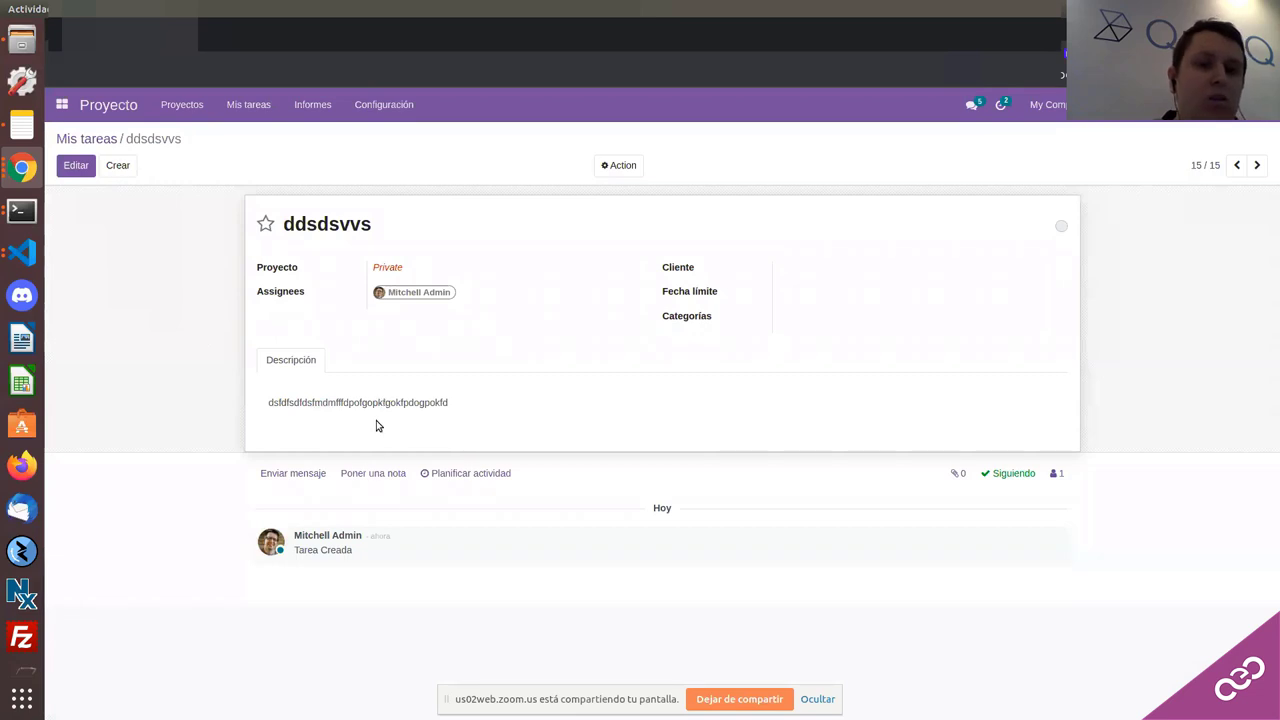
Step: Edit the task again and add 'fdvmfv', 'fdgdfg' and 'df' to the description
{"action": "left_click", "coordinate": [76, 165]}
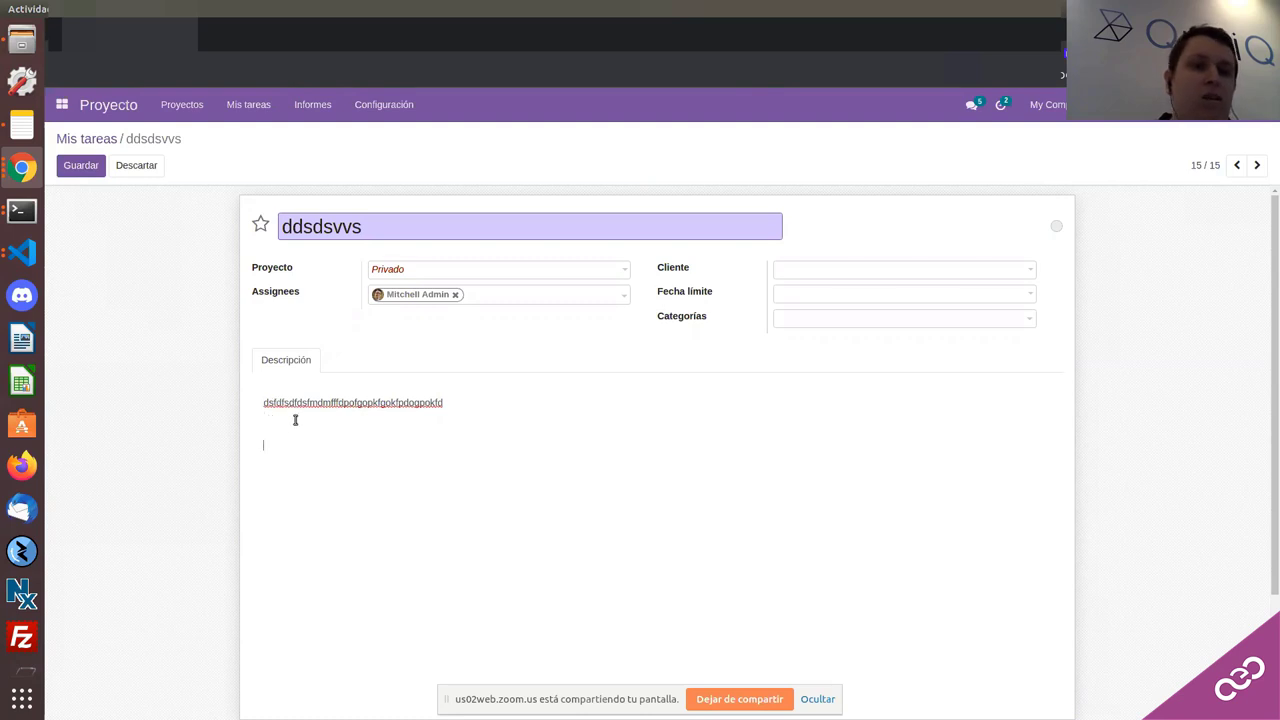
{"action": "type", "text": "fdvmfv"}
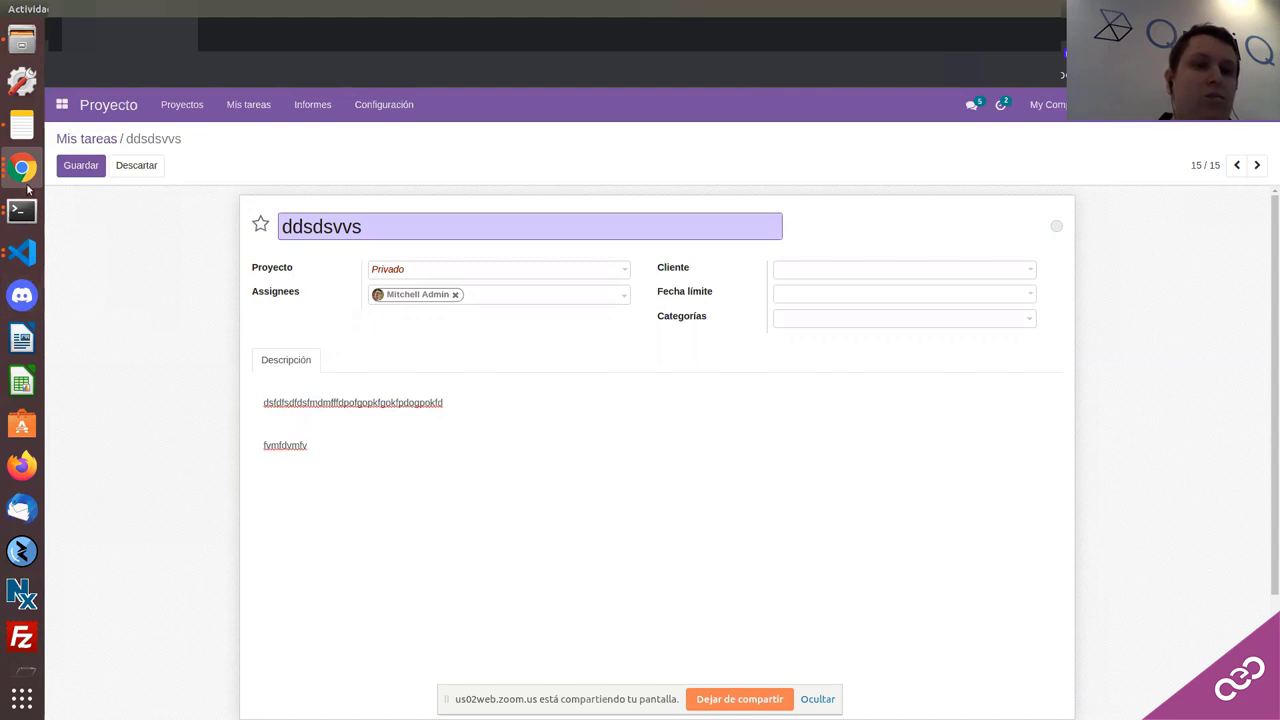
{"action": "left_click", "coordinate": [323, 433]}
{"action": "type", "text": "fdgdfg"}
{"action": "left_click", "coordinate": [317, 423]}
{"action": "type", "text": "d"}
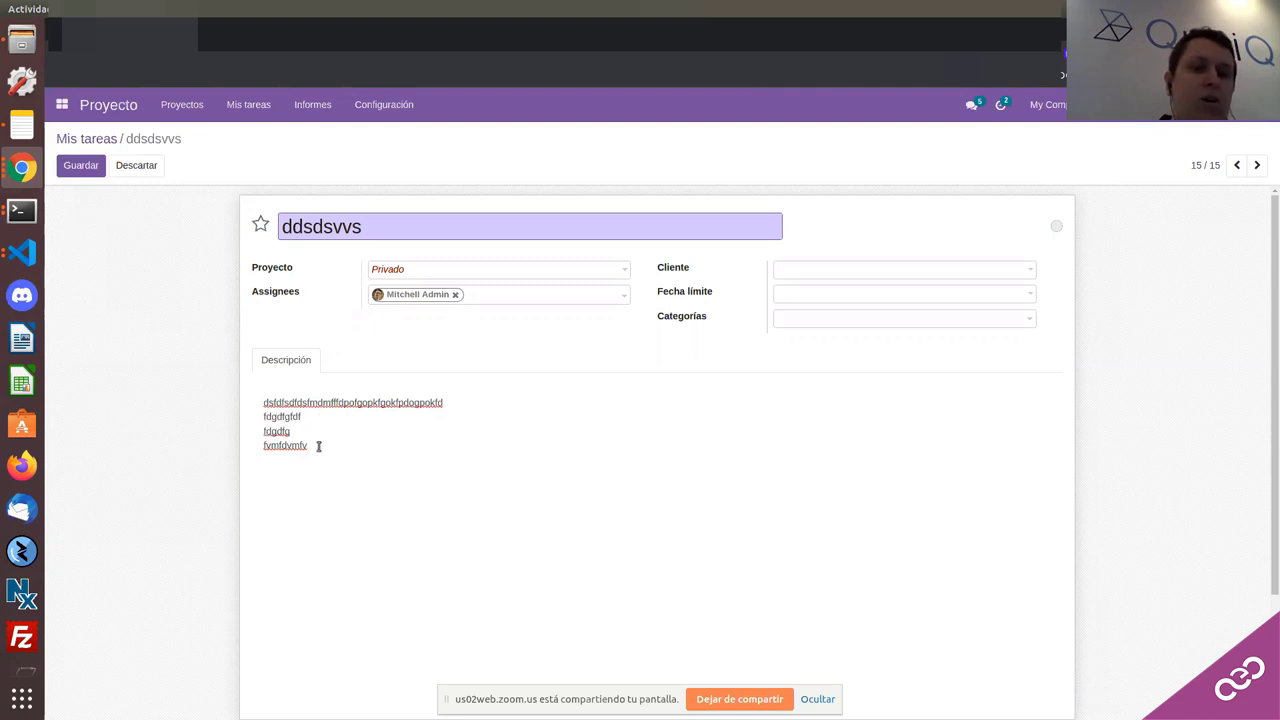
{"action": "type", "text": "f"}
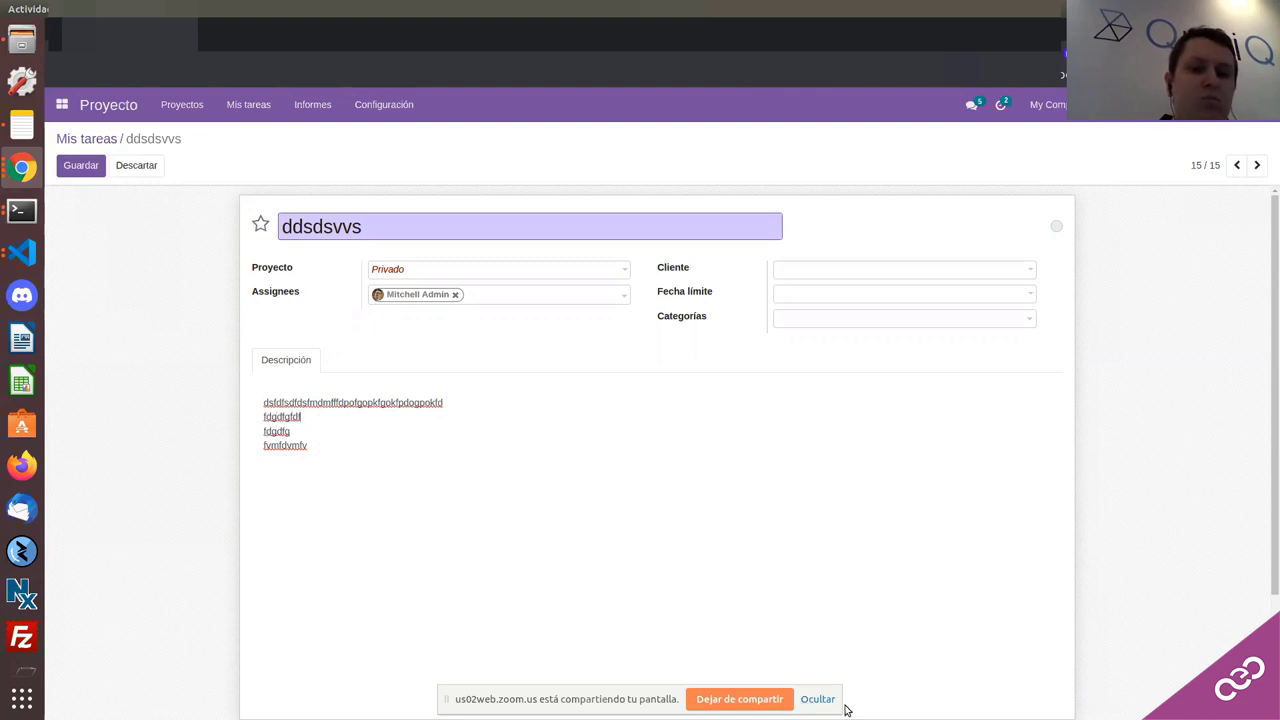
{"action": "left_click", "coordinate": [22, 168]}
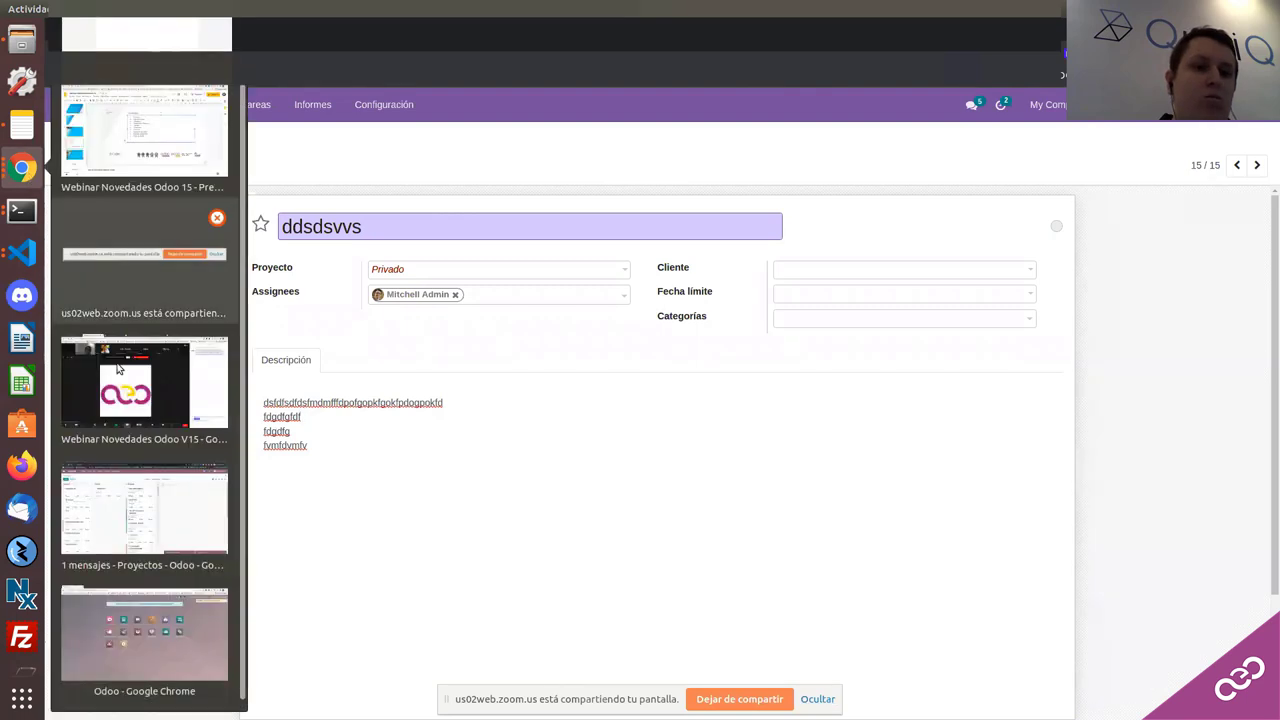
Step: Bring the Webinar Novedades Odoo 15 slides window to the front from the Chrome dock
{"action": "left_click", "coordinate": [126, 172]}
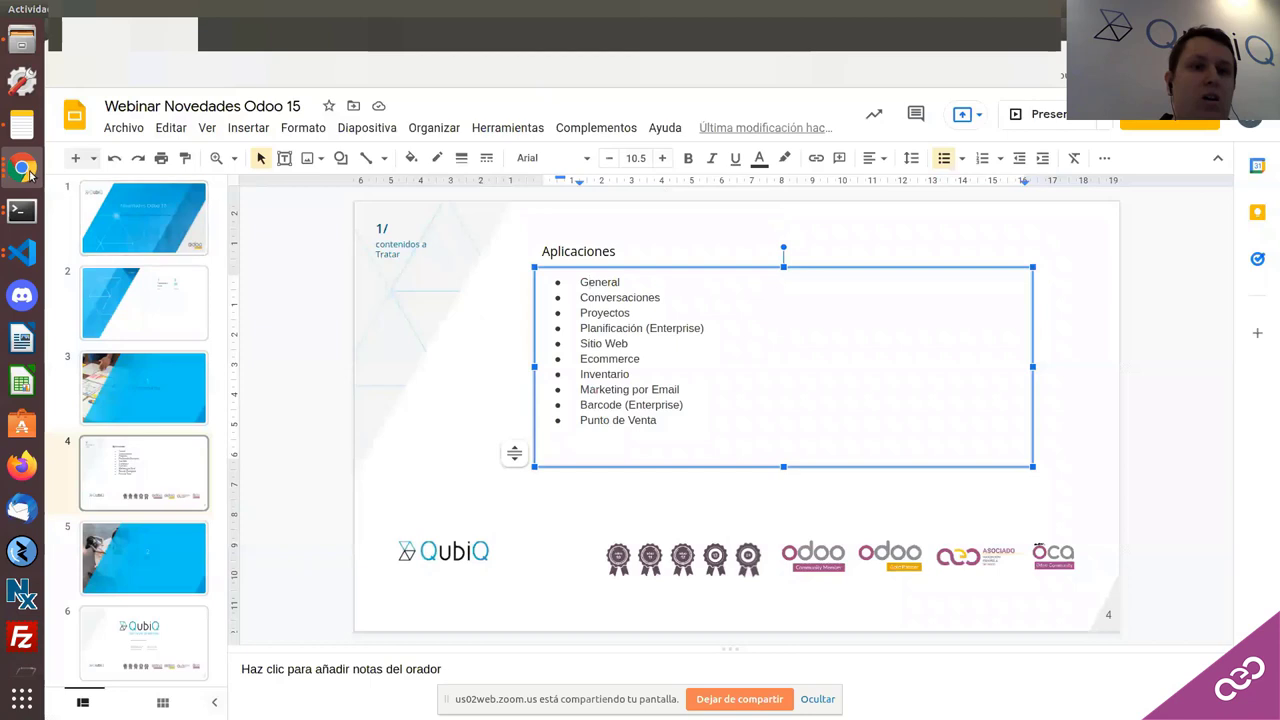
{"action": "left_click", "coordinate": [22, 168]}
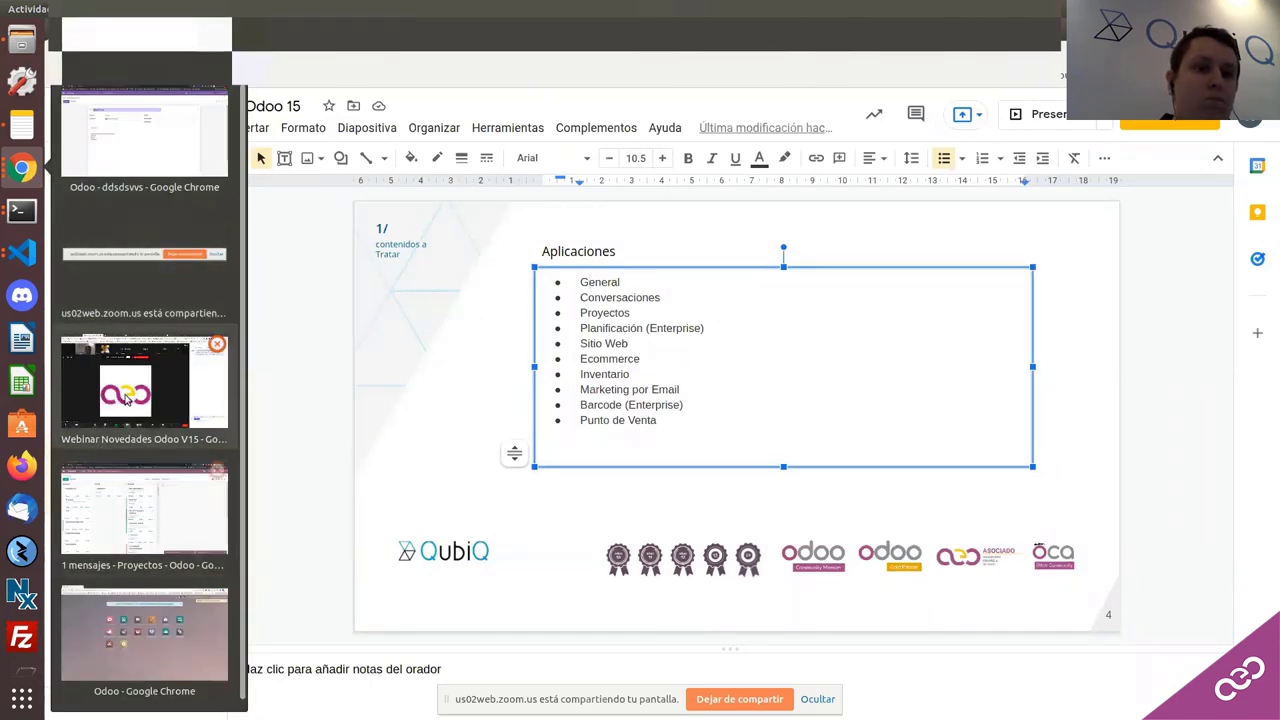
{"action": "left_click", "coordinate": [121, 394]}
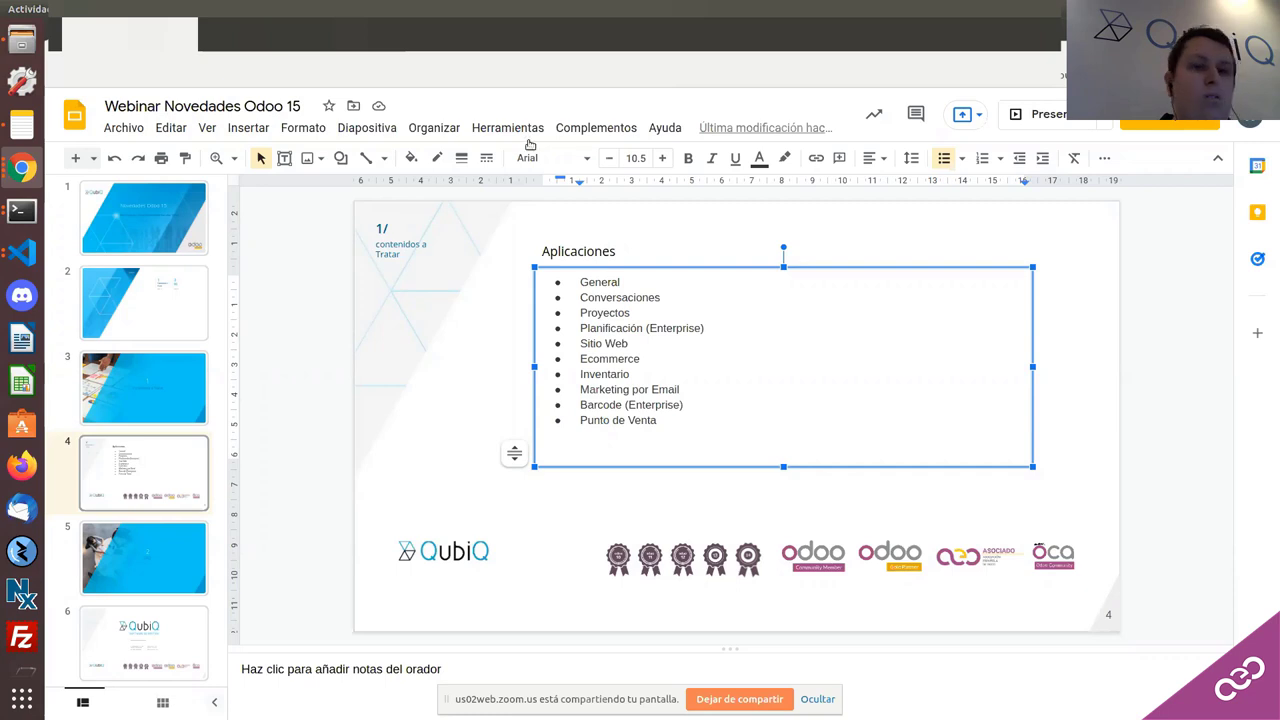
{"action": "left_click", "coordinate": [22, 168]}
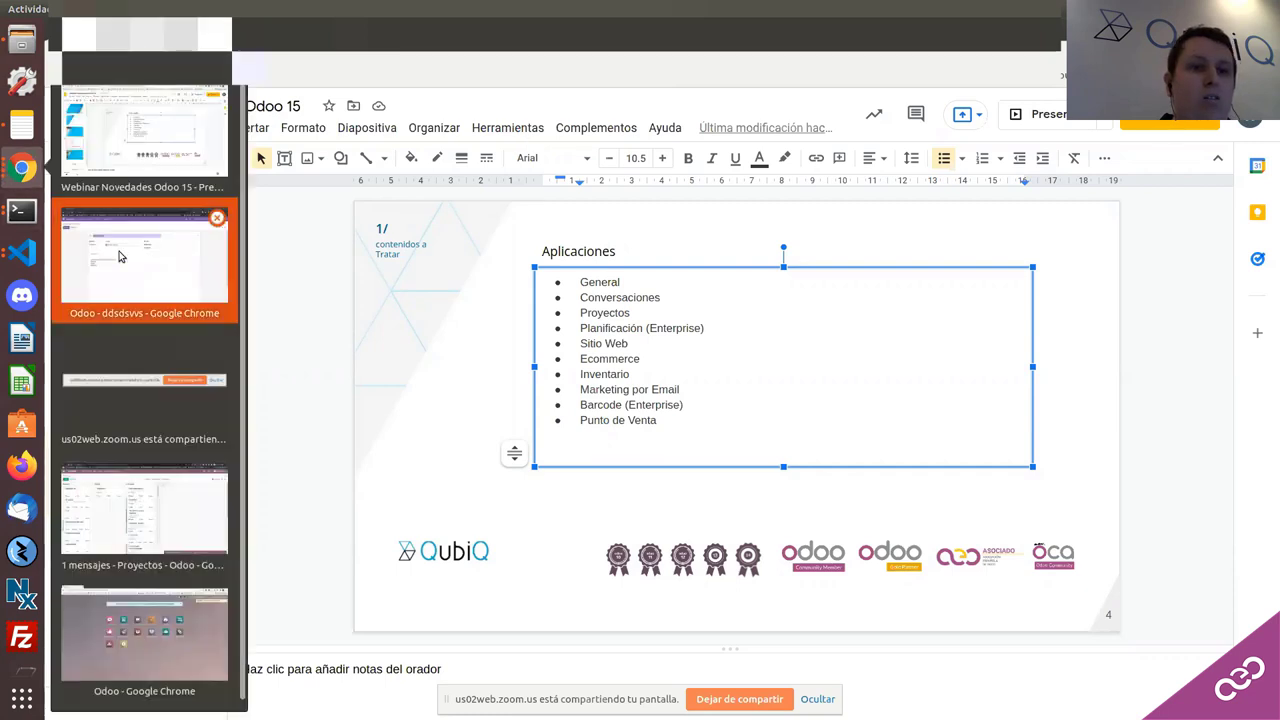
Step: Back in Odoo, open the Contactos Importar registros page from the Favoritos menu
{"action": "left_click", "coordinate": [118, 257]}
{"action": "left_click", "coordinate": [63, 103]}
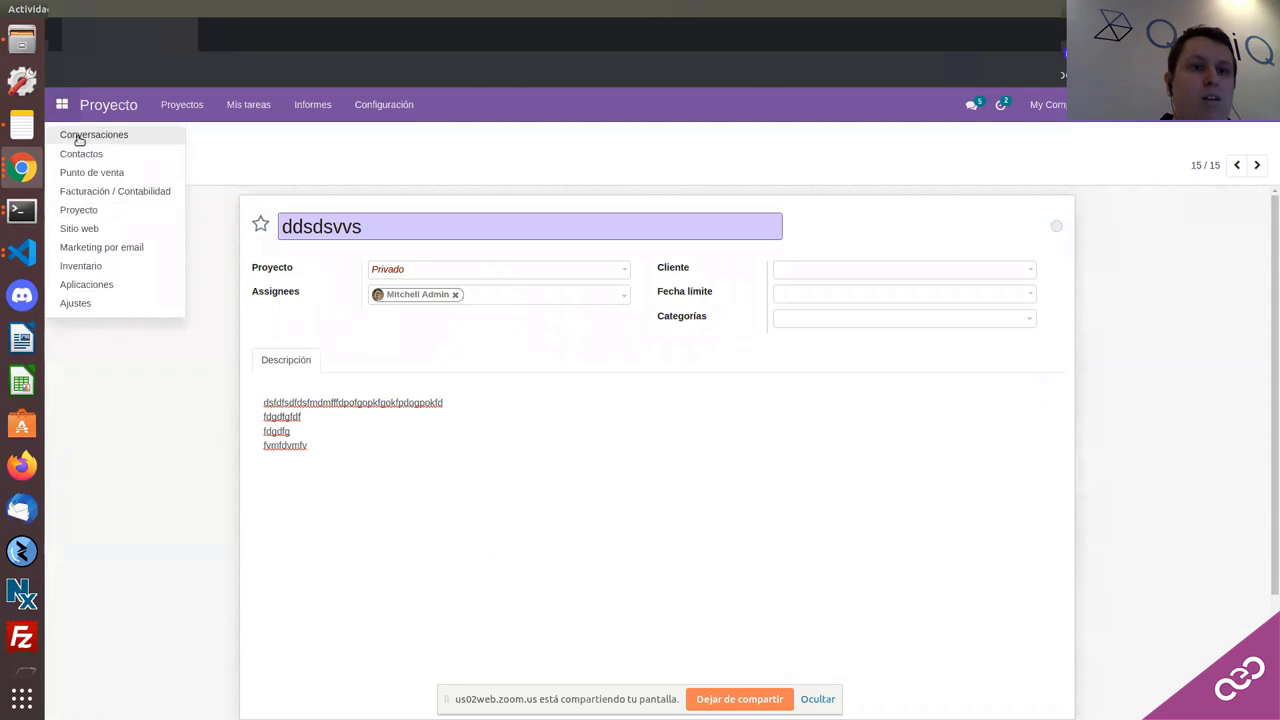
{"action": "key", "text": "Escape"}
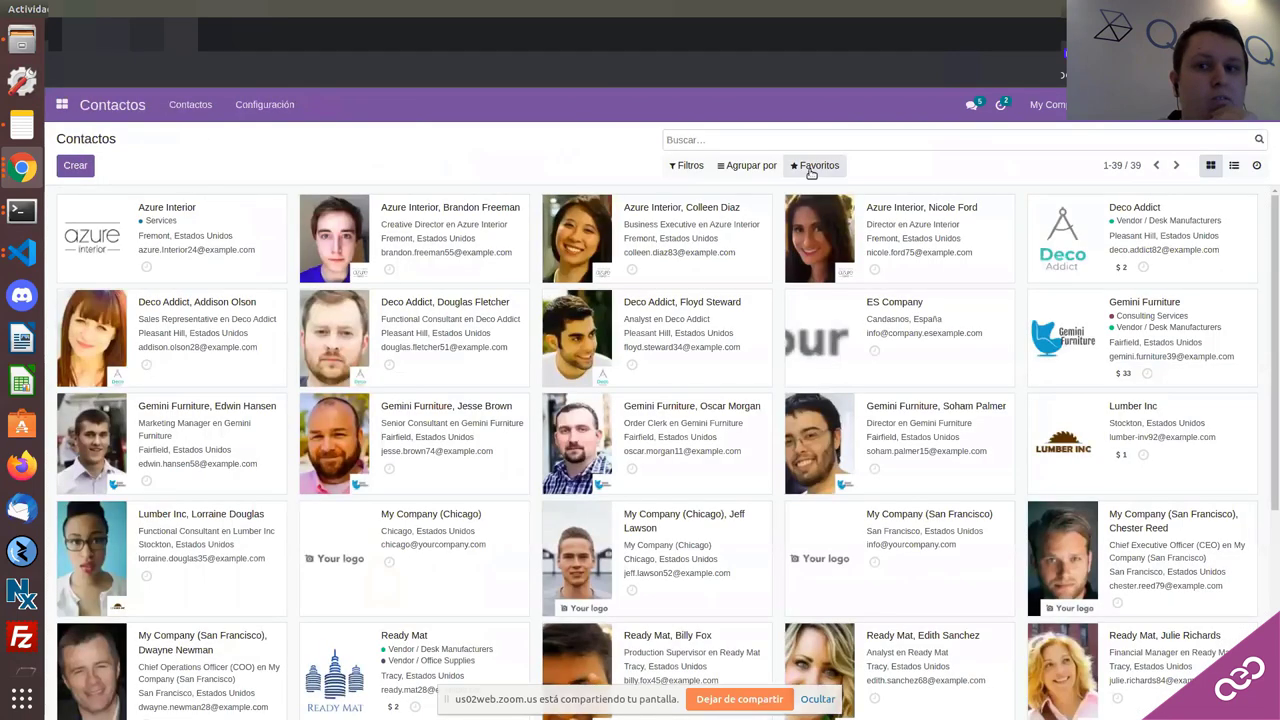
{"action": "left_click", "coordinate": [815, 165]}
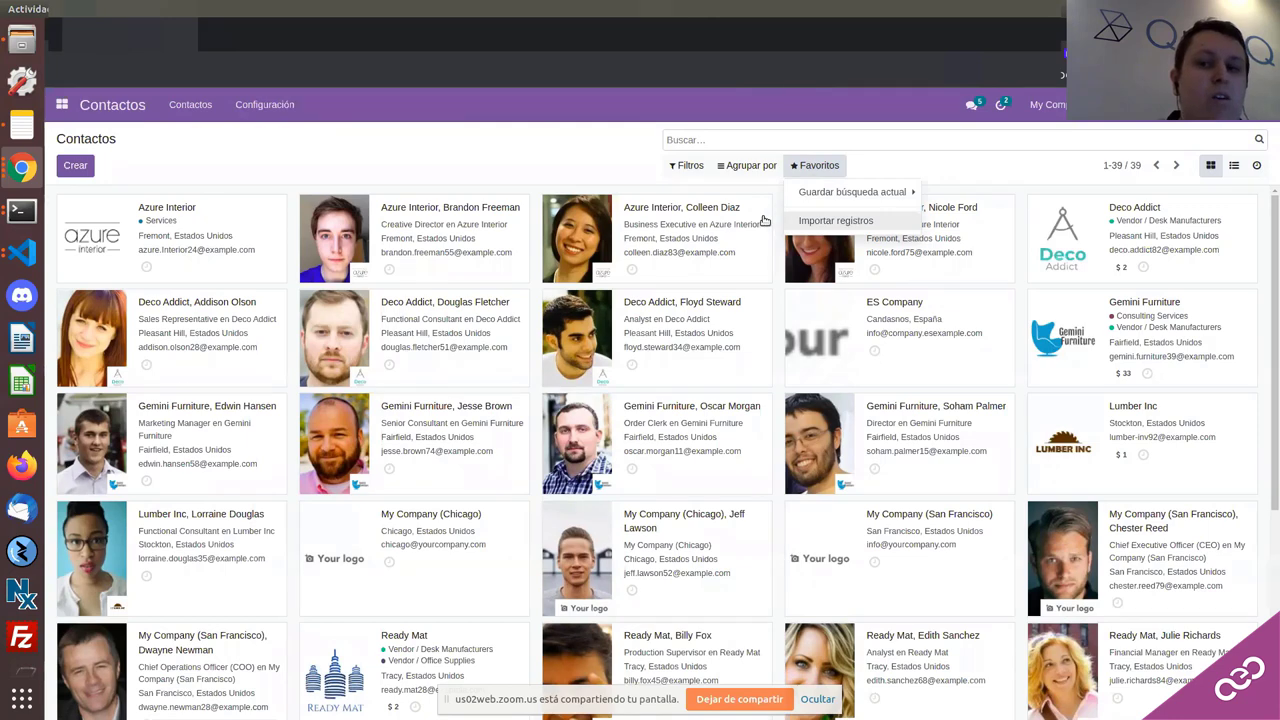
{"action": "left_click", "coordinate": [800, 222]}
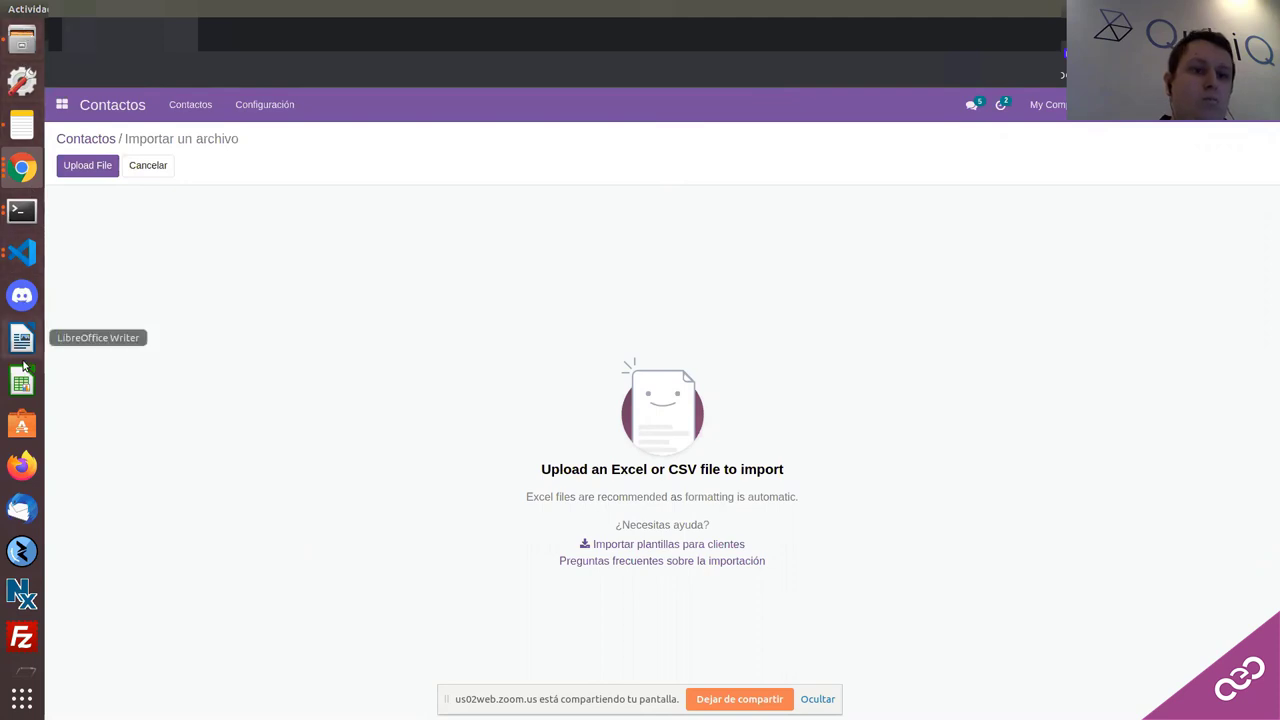
Step: Leave the contact import without choosing a file and launch LibreOffice Calc
{"action": "scroll", "coordinate": [24, 368], "scroll_direction": "down", "scroll_amount": 3}
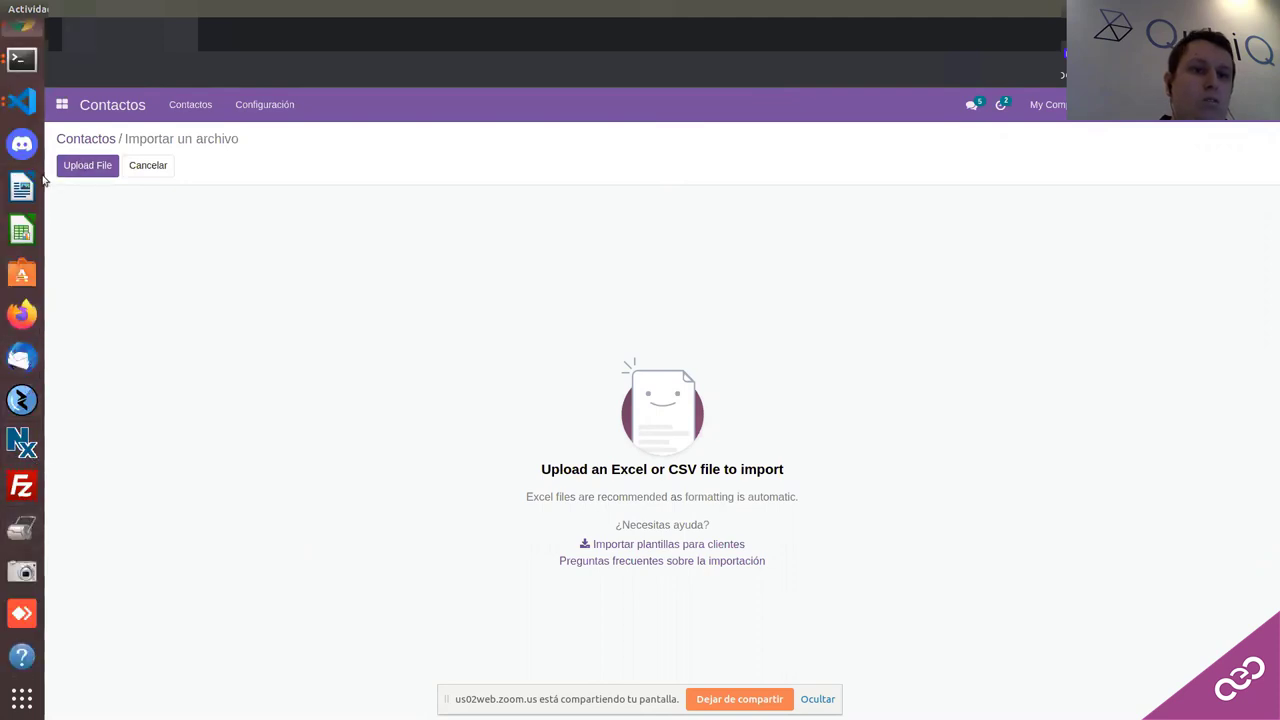
{"action": "scroll", "coordinate": [35, 110], "scroll_direction": "up", "scroll_amount": 3}
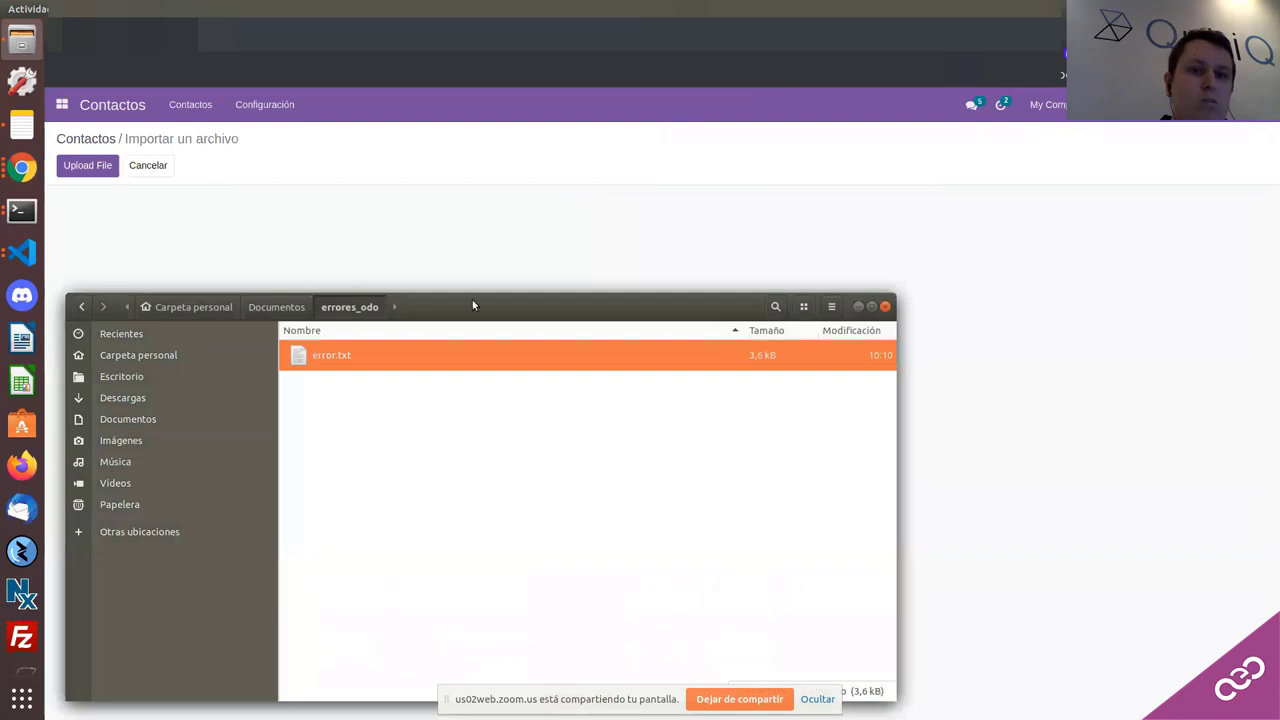
{"action": "key", "text": "Escape"}
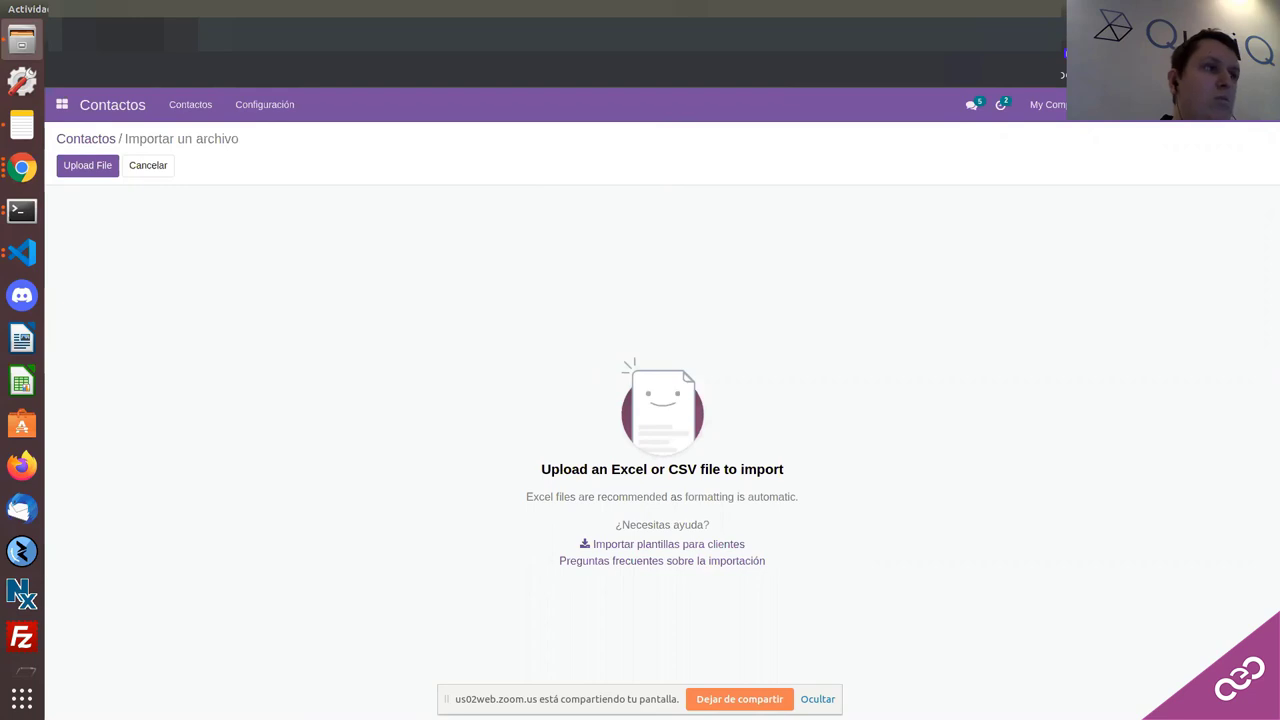
{"action": "left_click", "coordinate": [22, 381]}
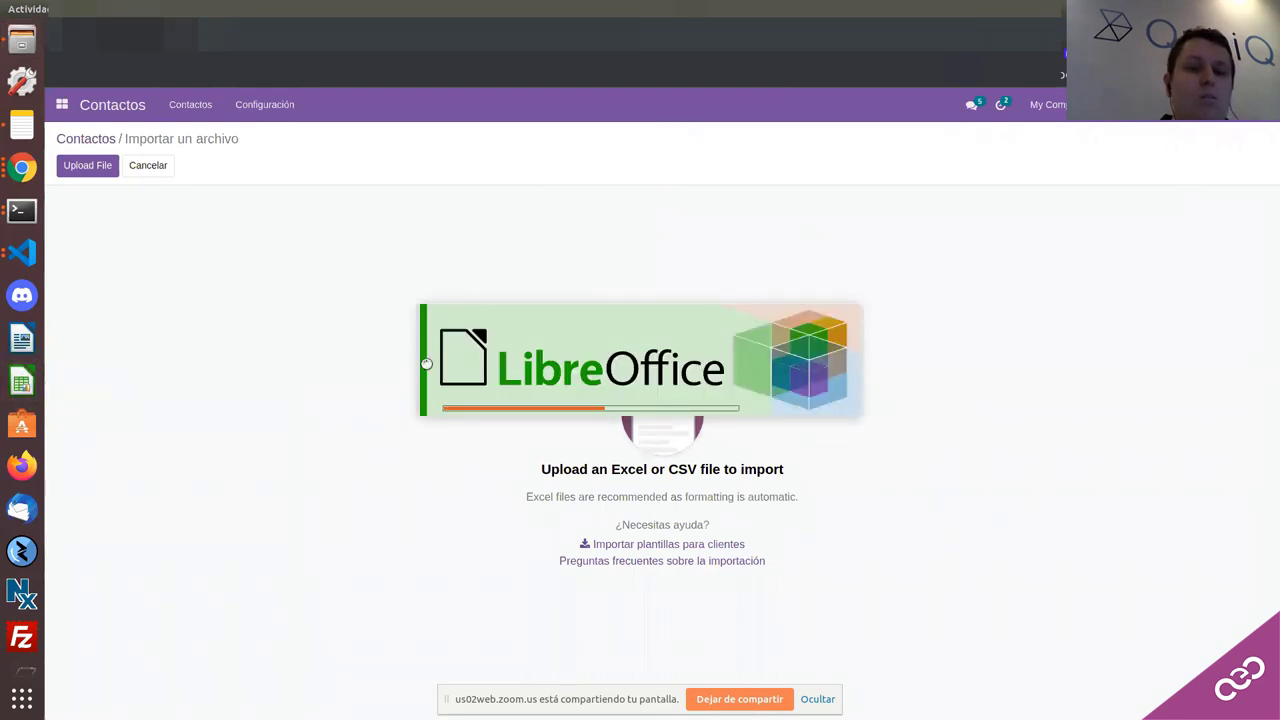
Step: Discard the recovered spreadsheet and enter headers email in A1 and name in B1
{"action": "left_click", "coordinate": [724, 452]}
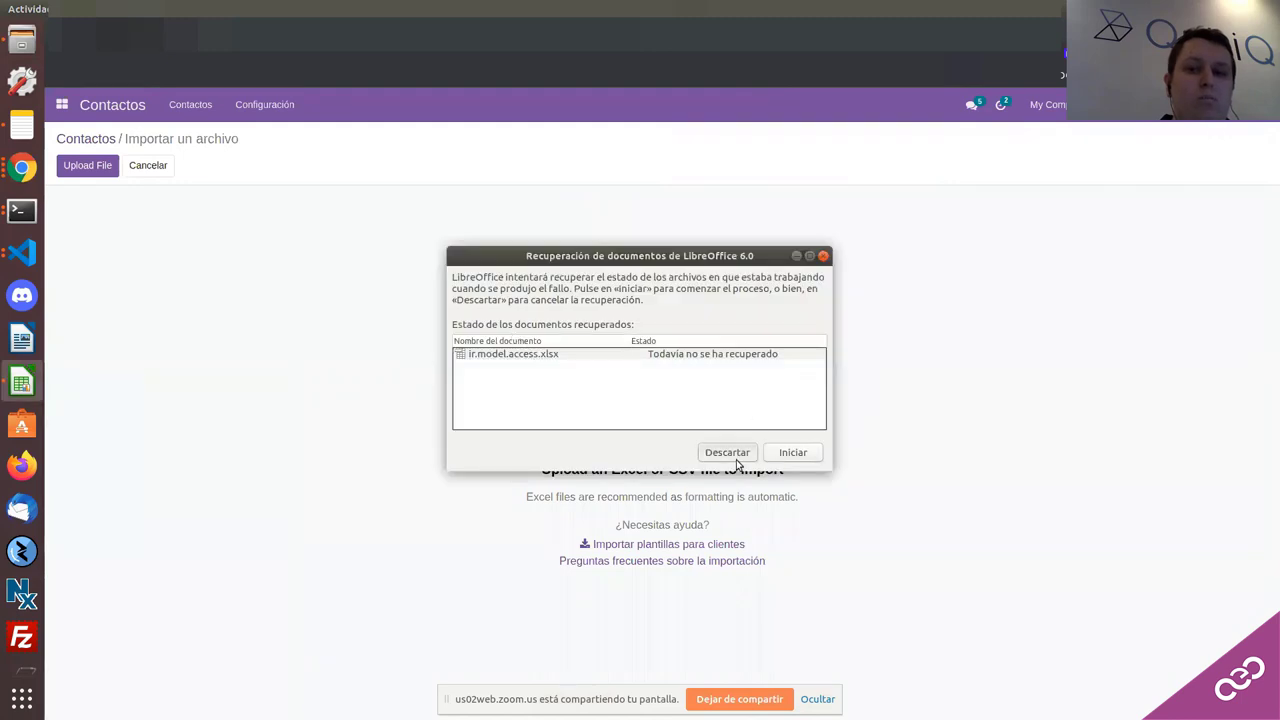
{"action": "left_click", "coordinate": [717, 390]}
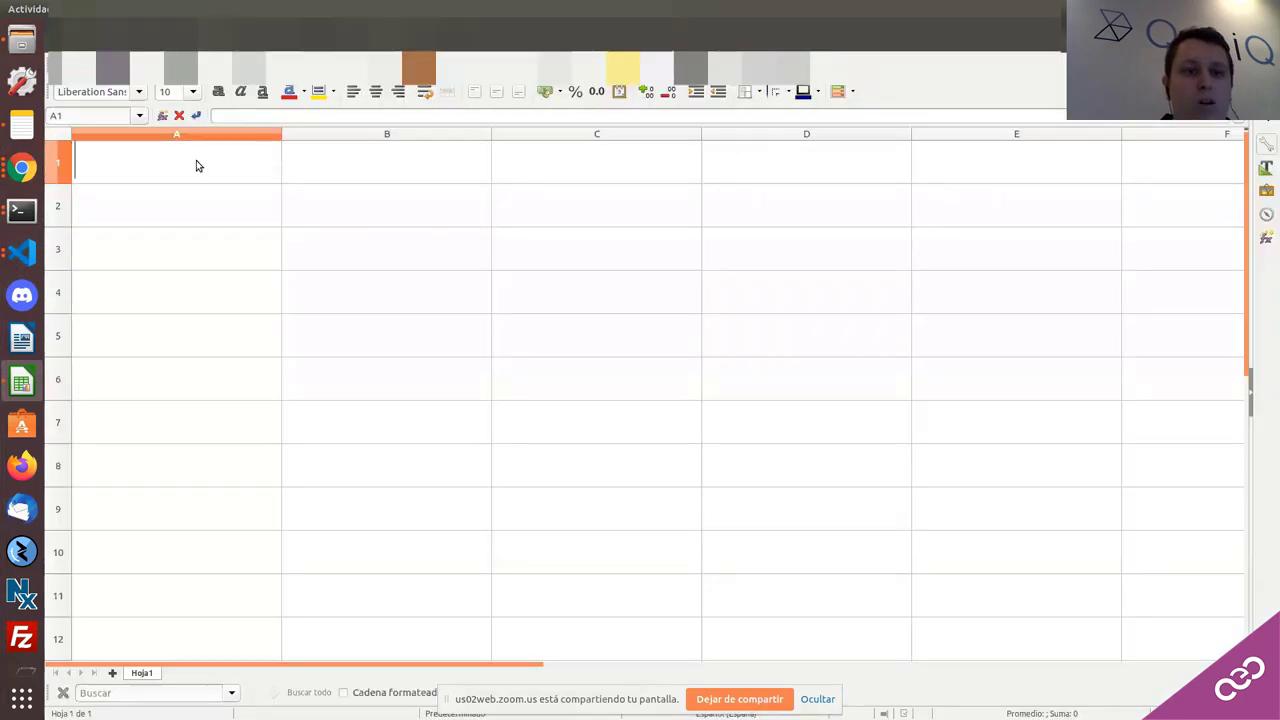
{"action": "double_click", "coordinate": [196, 160]}
{"action": "type", "text": "EMAIL"}
{"action": "key", "text": "BackSpace"}
{"action": "key", "text": "BackSpace"}
{"action": "key", "text": "BackSpace"}
{"action": "key", "text": "BackSpace"}
{"action": "key", "text": "BackSpace"}
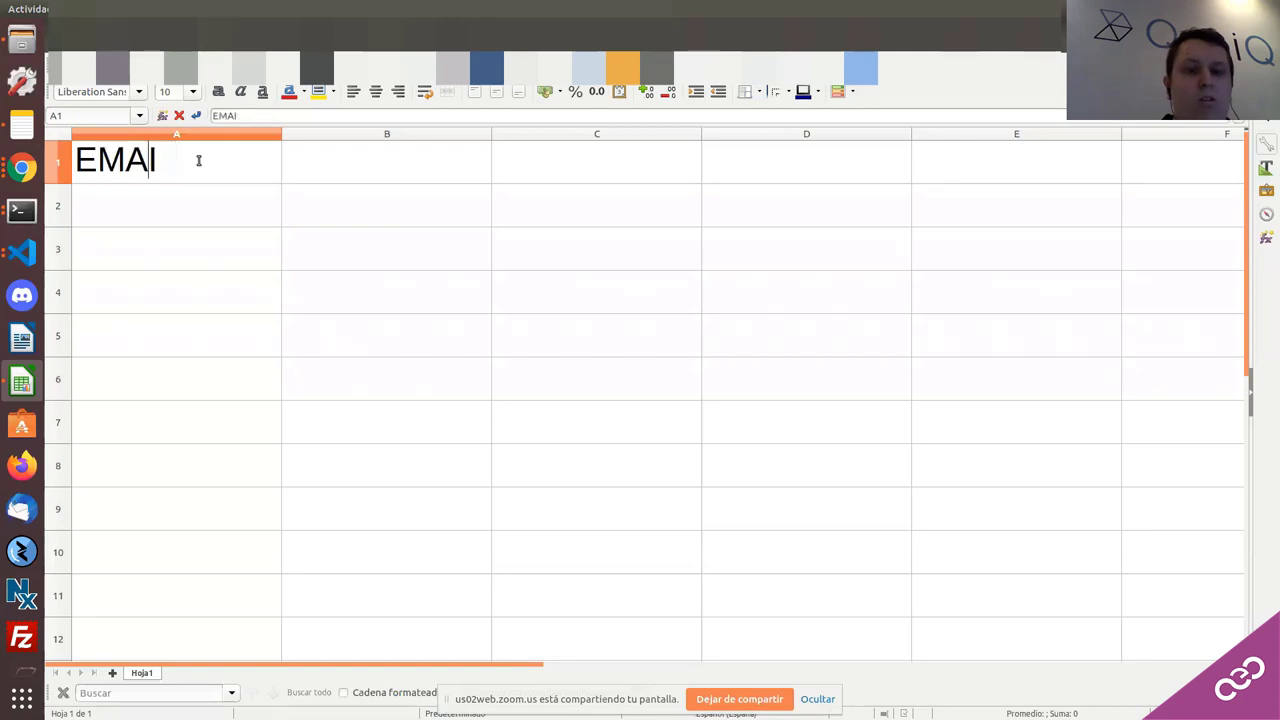
{"action": "type", "text": "email"}
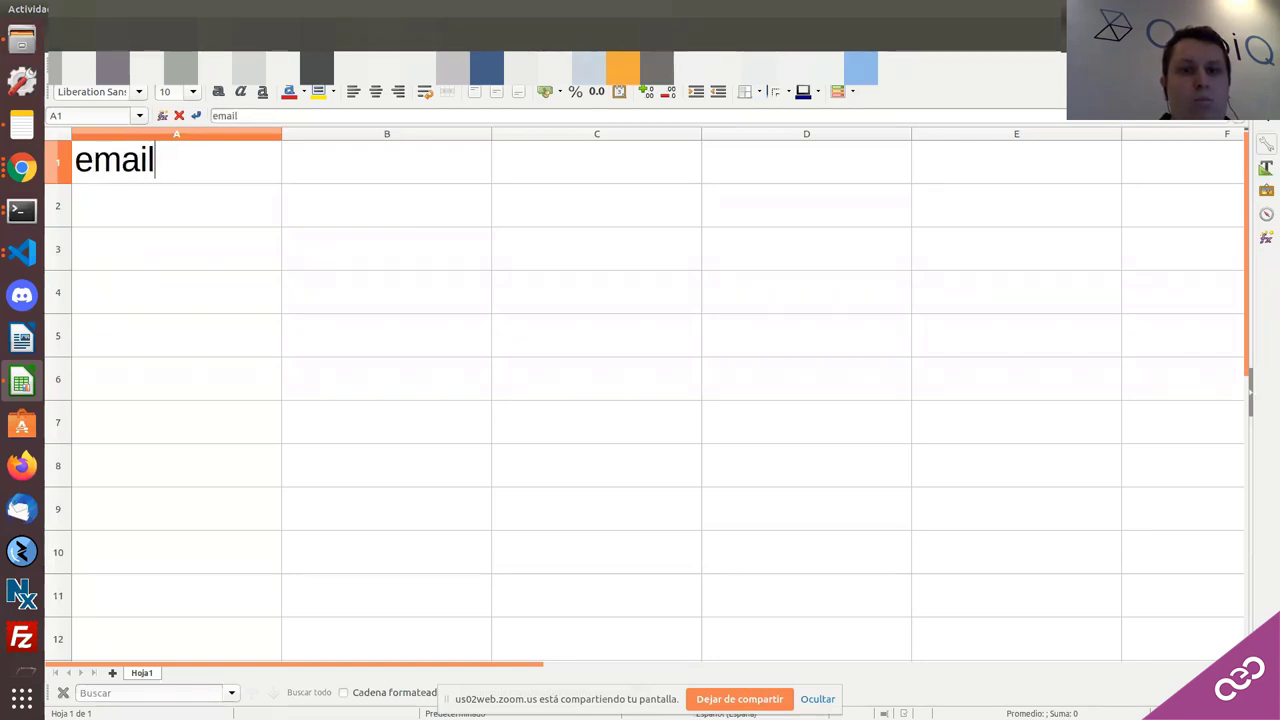
{"action": "left_click", "coordinate": [423, 175]}
{"action": "type", "text": "name"}
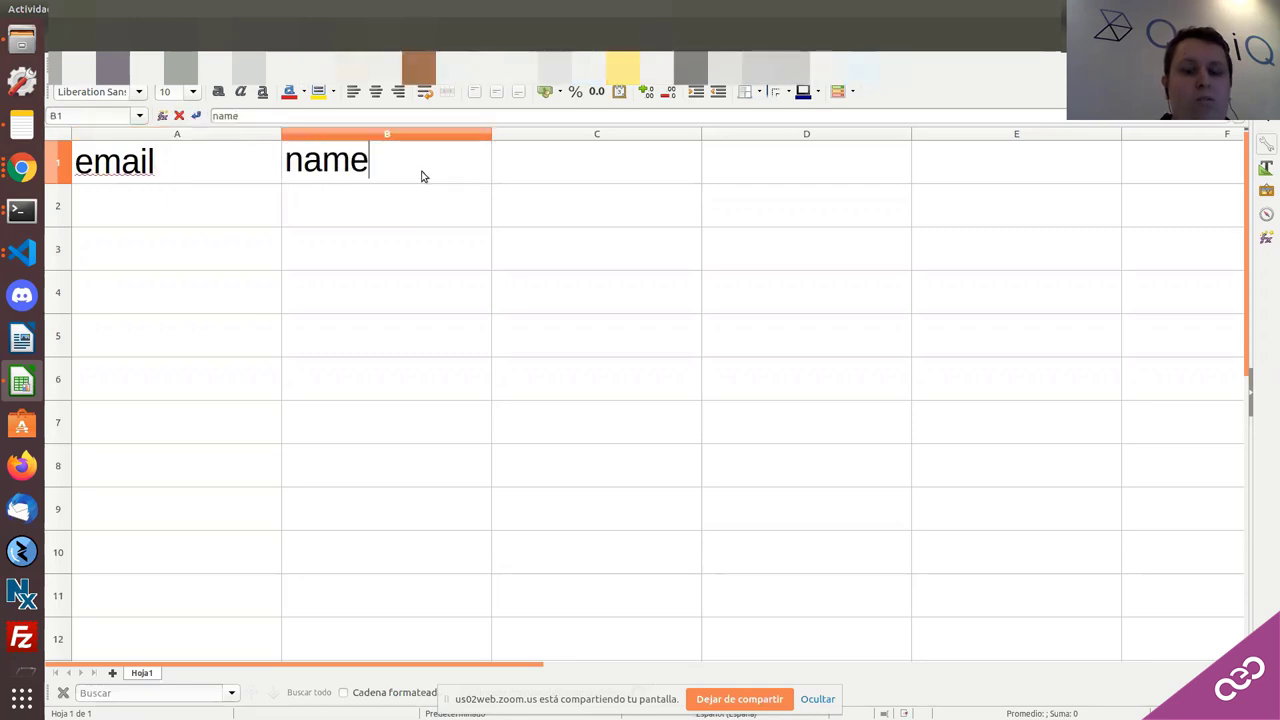
{"action": "left_click", "coordinate": [96, 226]}
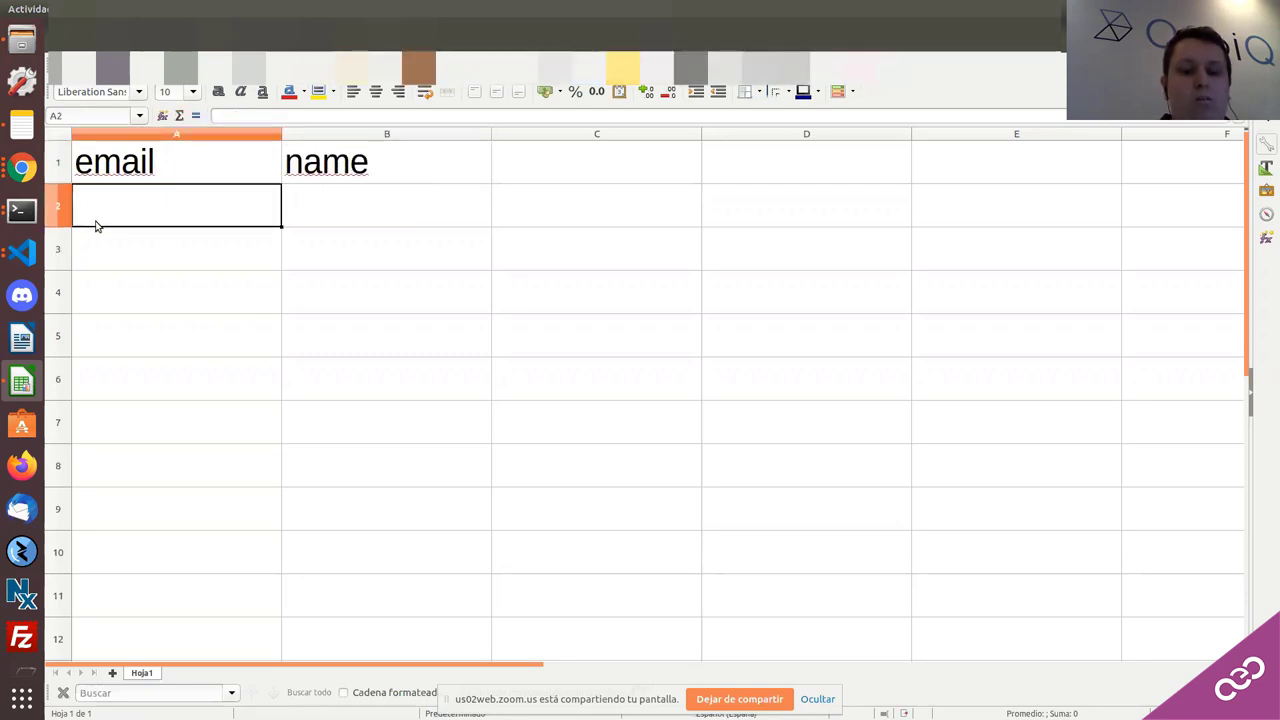
Step: Fill row 2 with a sample e-mail and 'nombre 1', then copy the row into row 3
{"action": "type", "text": "prueba@admin.com"}
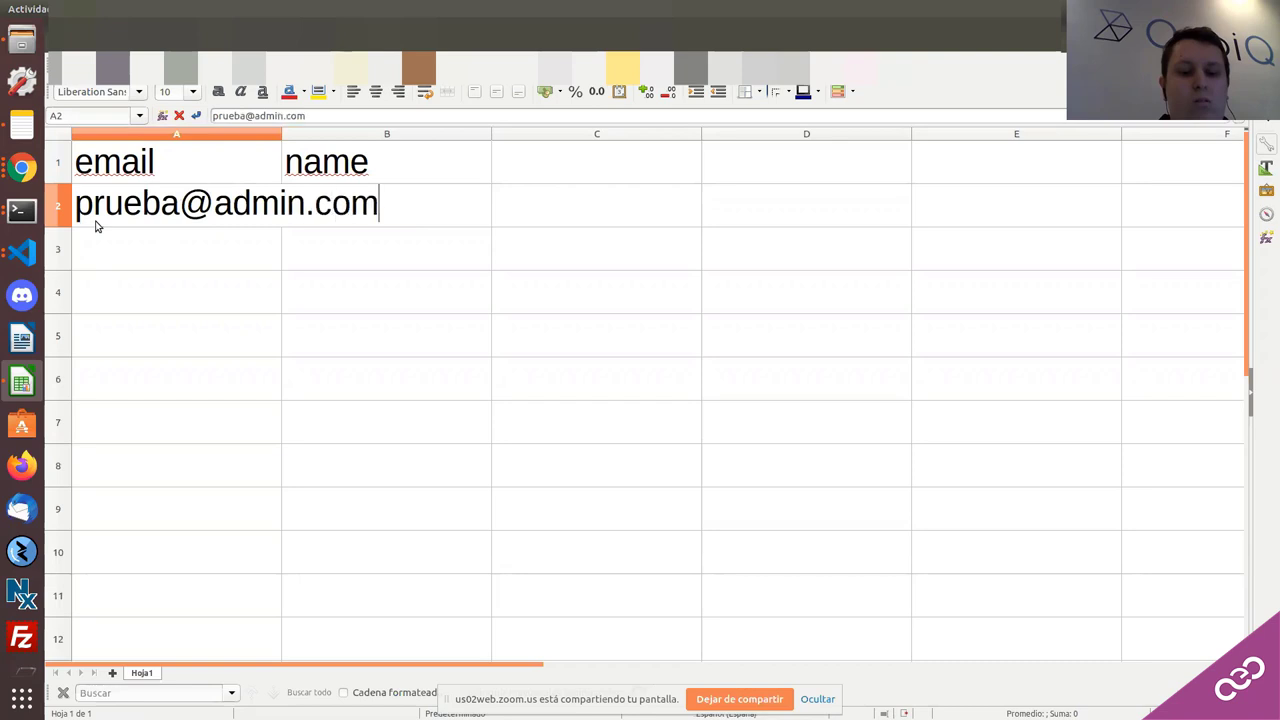
{"action": "left_click", "coordinate": [423, 213]}
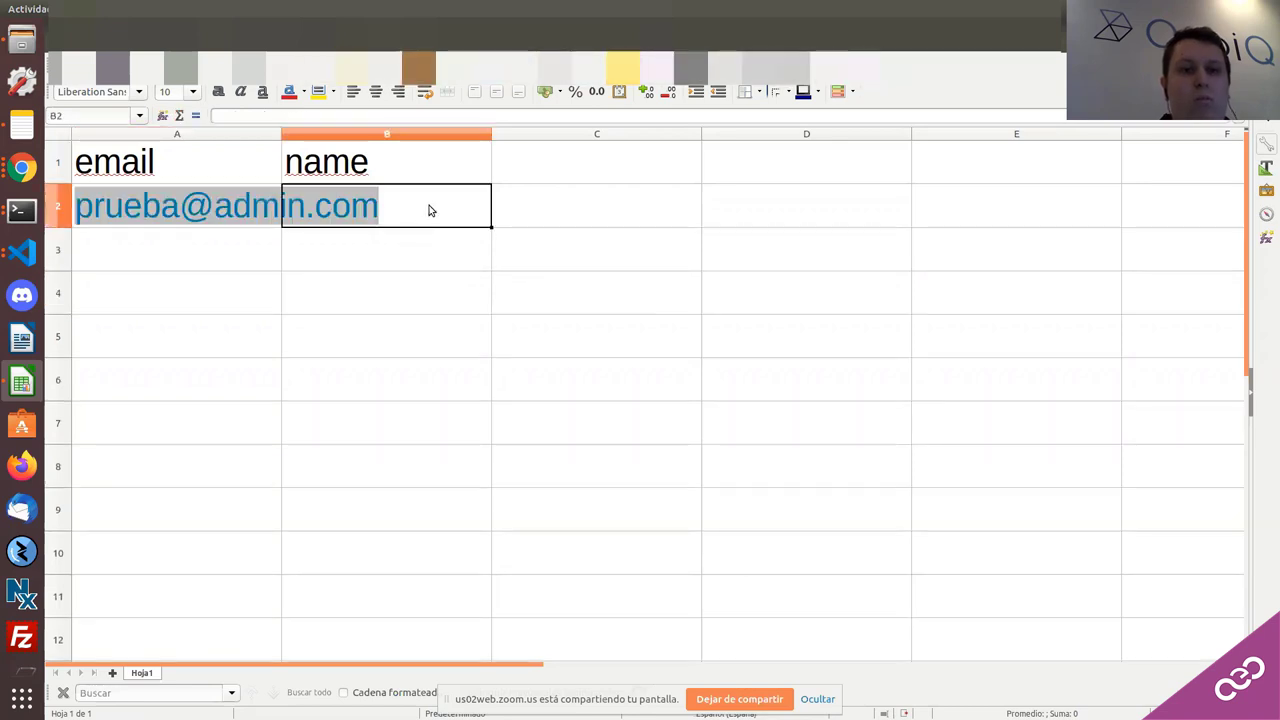
{"action": "type", "text": "nombre 1"}
{"action": "left_click", "coordinate": [390, 210]}
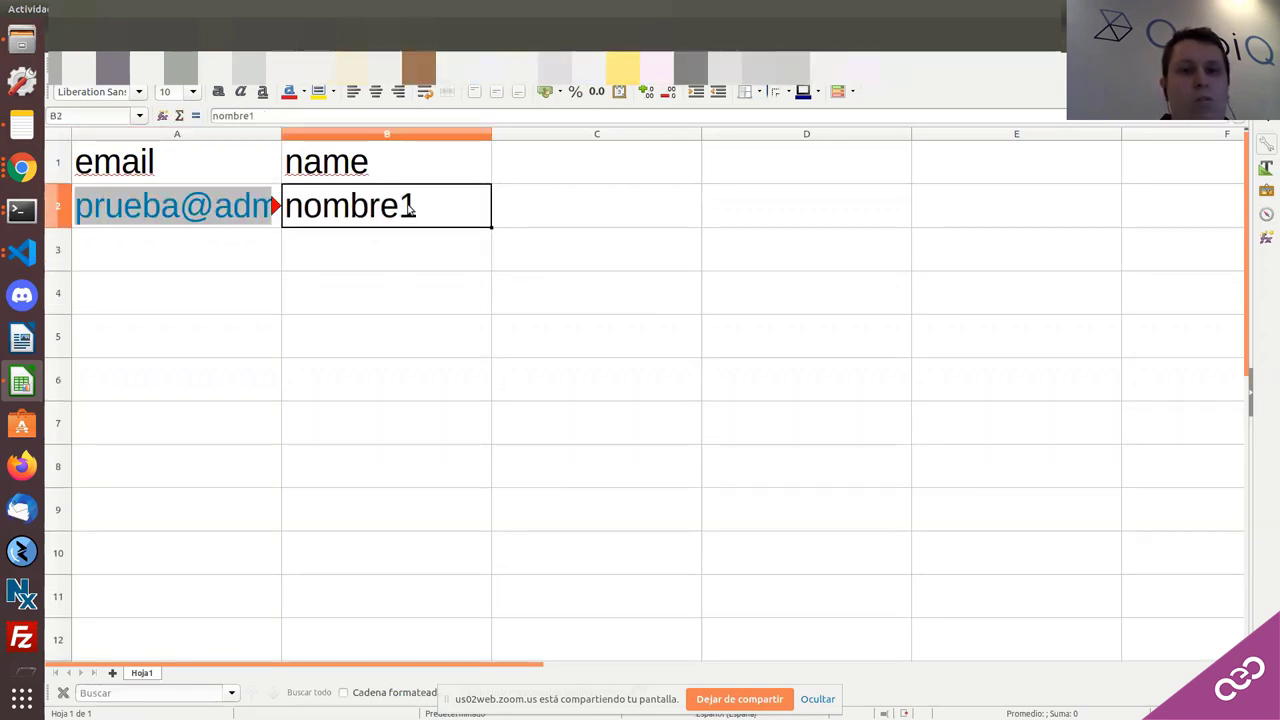
{"action": "key", "text": "shift+Left"}
{"action": "key", "text": "ctrl+c"}
{"action": "left_click", "coordinate": [166, 249]}
{"action": "key", "text": "ctrl+v"}
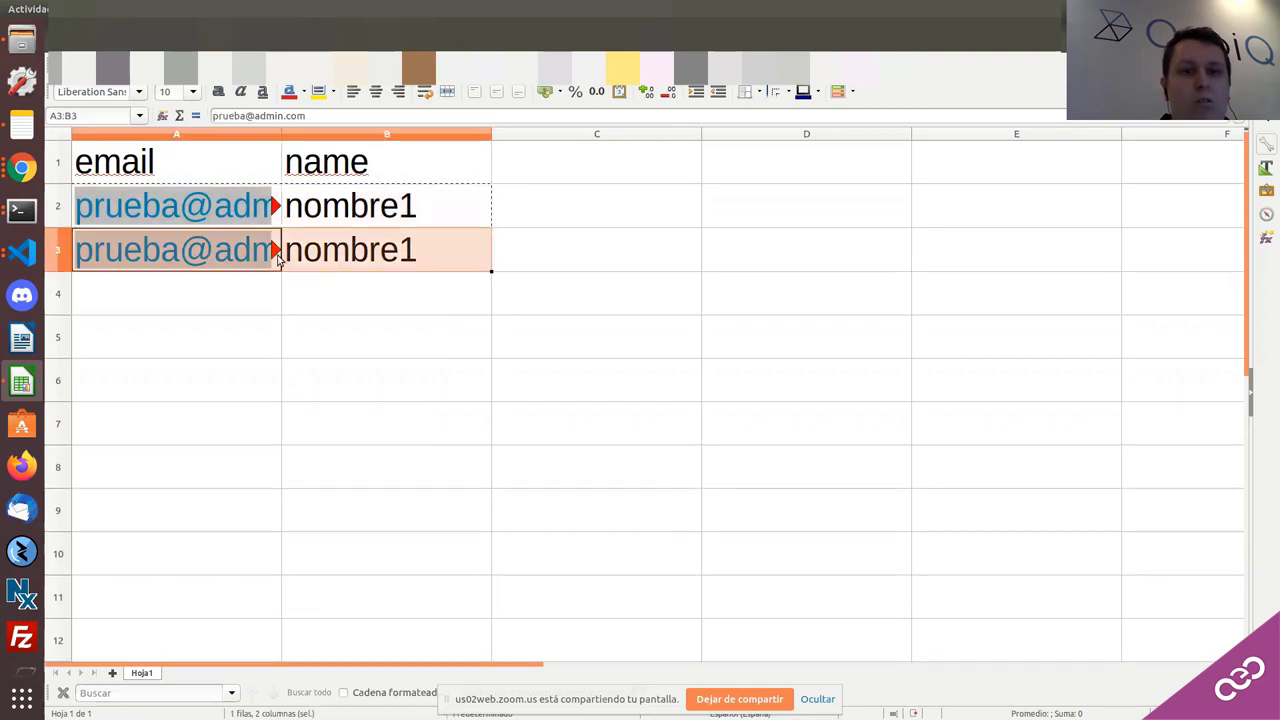
Step: Edit row 3's e-mail and change its name to nombre12 to make a second contact
{"action": "left_click", "coordinate": [247, 116]}
{"action": "type", "text": "2"}
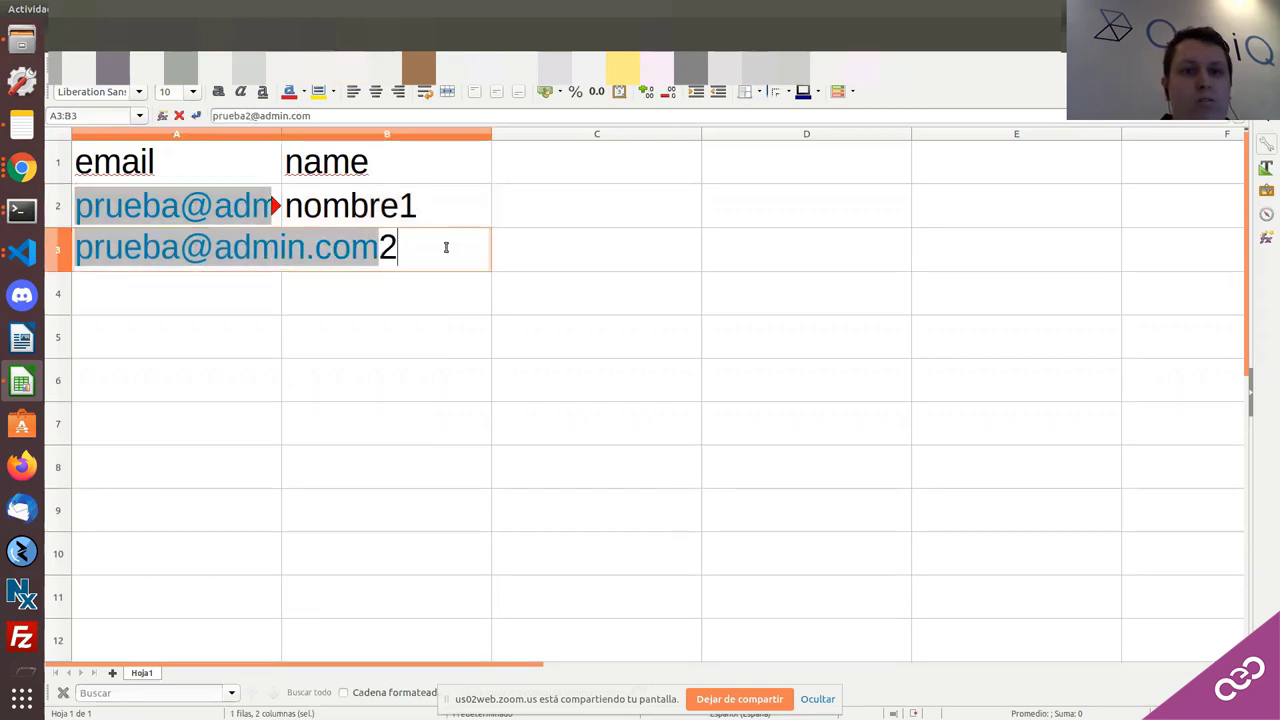
{"action": "type", "text": "2"}
{"action": "key", "text": "BackSpace"}
{"action": "key", "text": "BackSpace"}
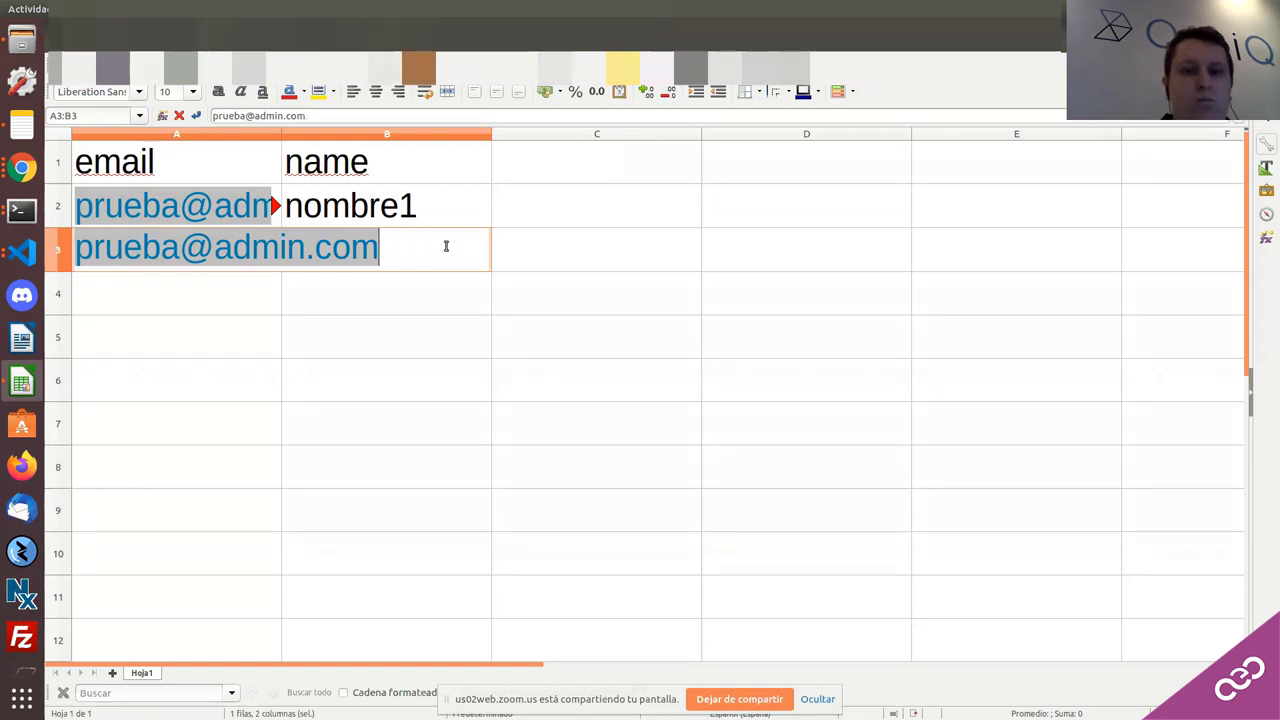
{"action": "key", "text": "Return"}
{"action": "double_click", "coordinate": [390, 251]}
{"action": "type", "text": "2"}
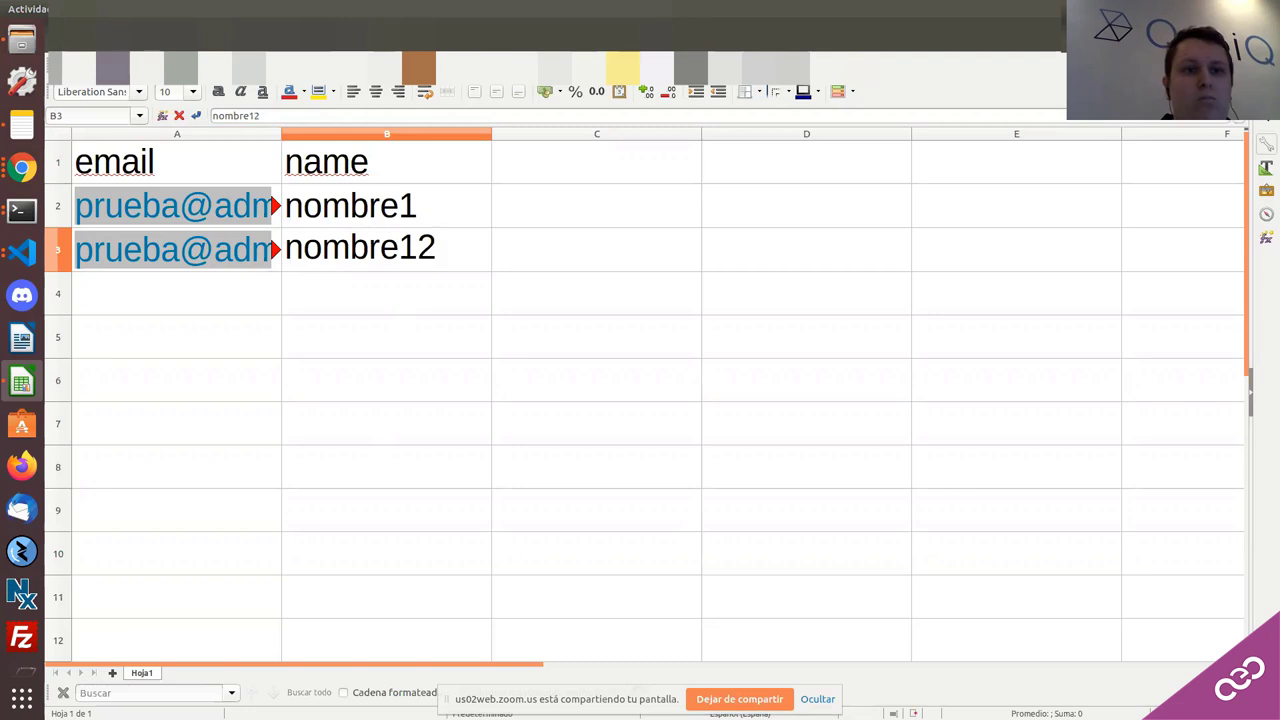
{"action": "left_click", "coordinate": [62, 36]}
{"action": "left_click", "coordinate": [97, 252]}
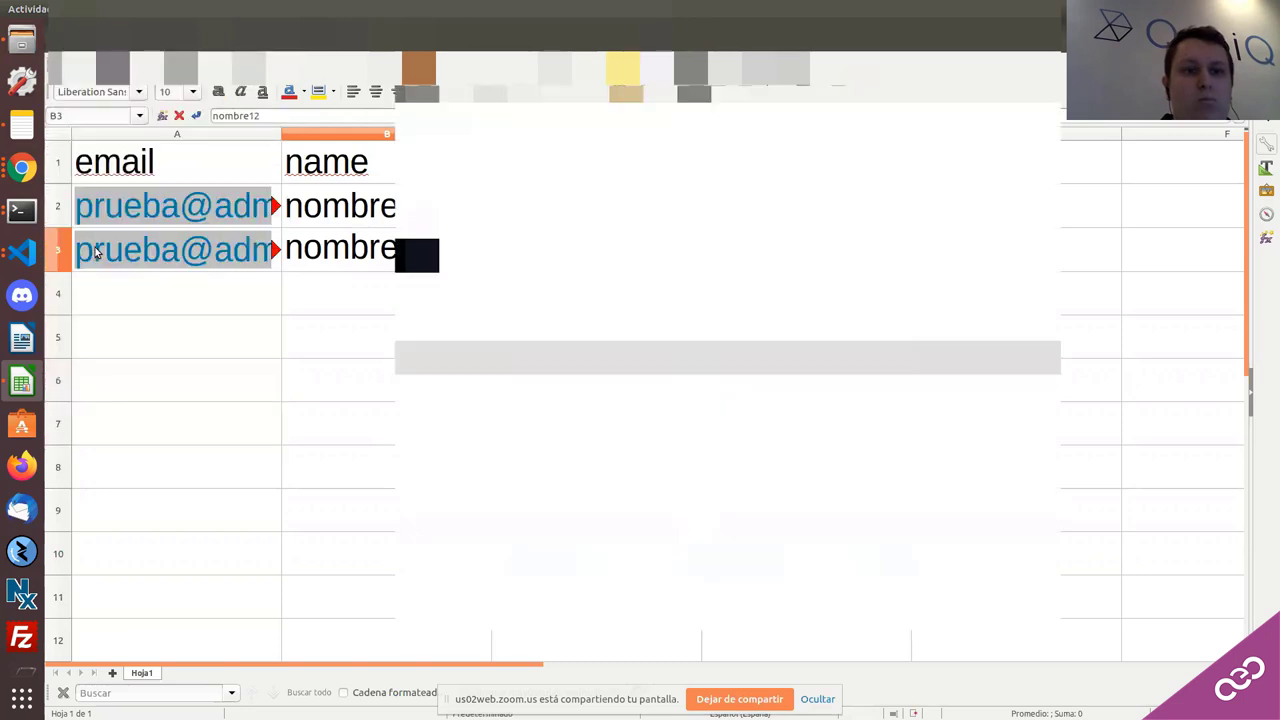
Step: Save the sheet in Descargas as a Texto CSV (.csv) file, keeping the CSV format
{"action": "key", "text": "Escape"}
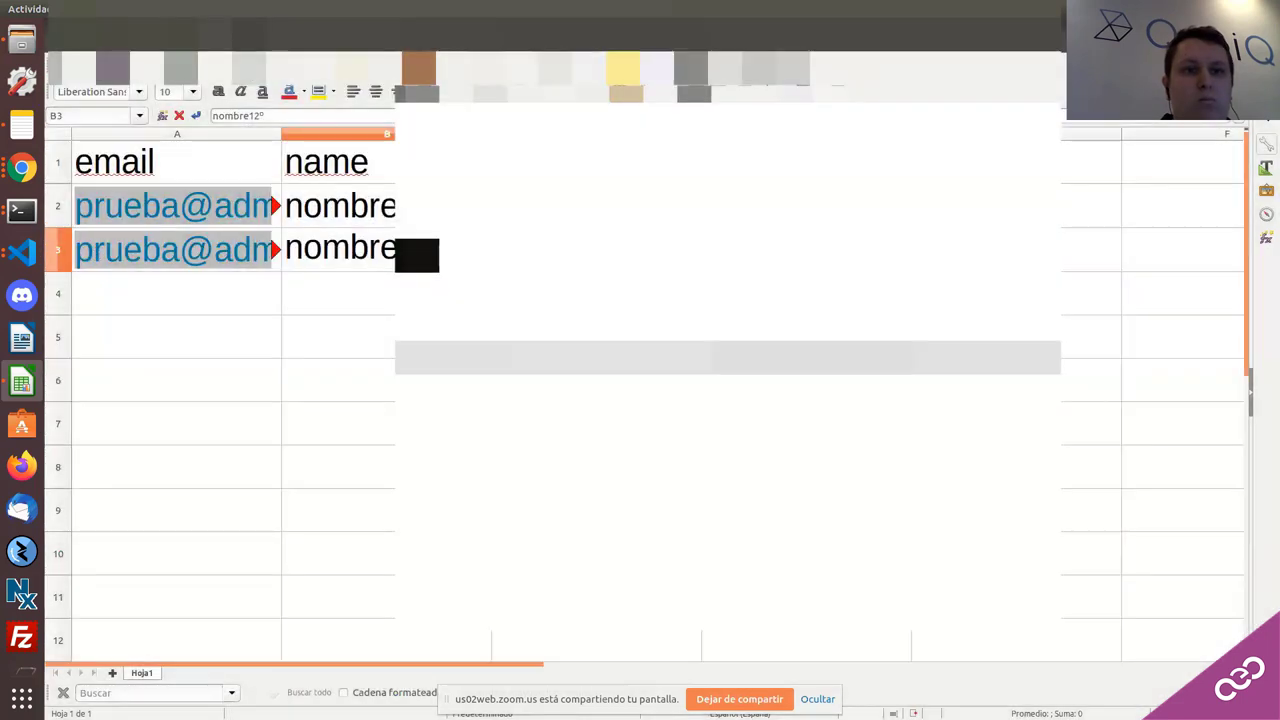
{"action": "left_click", "coordinate": [62, 36]}
{"action": "left_click", "coordinate": [104, 245]}
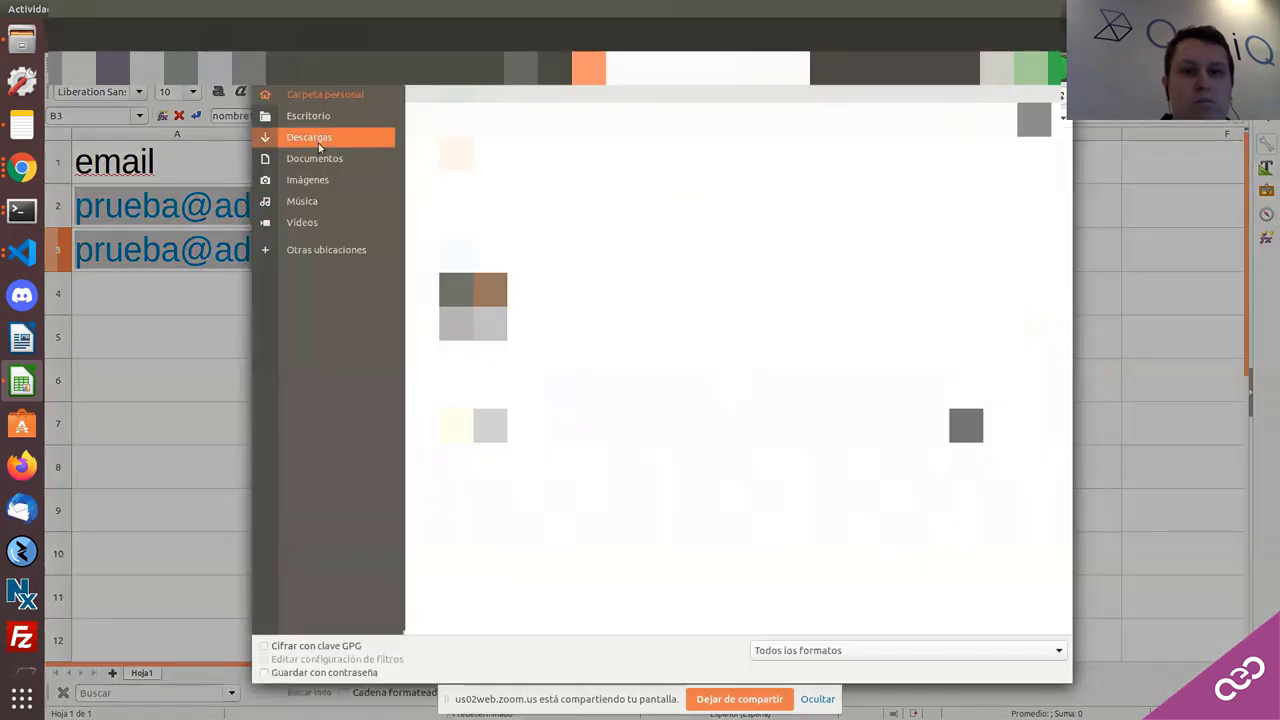
{"action": "left_click", "coordinate": [323, 140]}
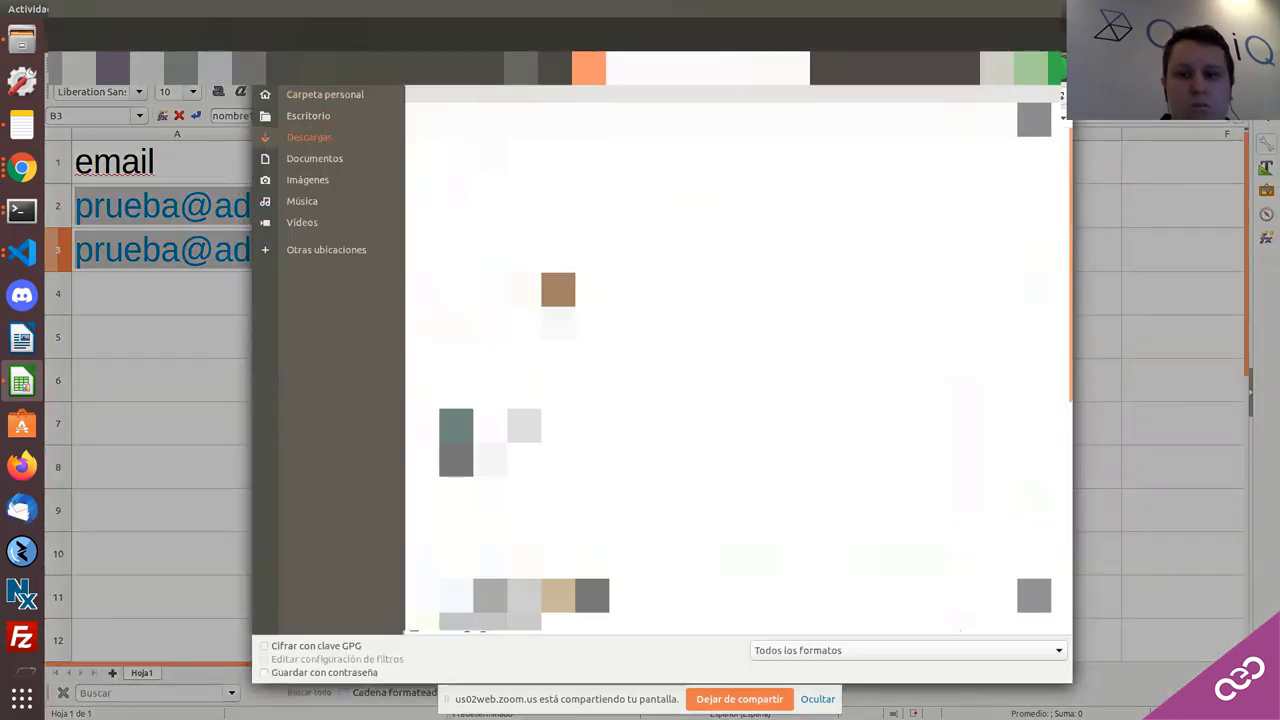
{"action": "left_click", "coordinate": [808, 651]}
{"action": "scroll", "coordinate": [820, 688], "scroll_direction": "down", "scroll_amount": 6}
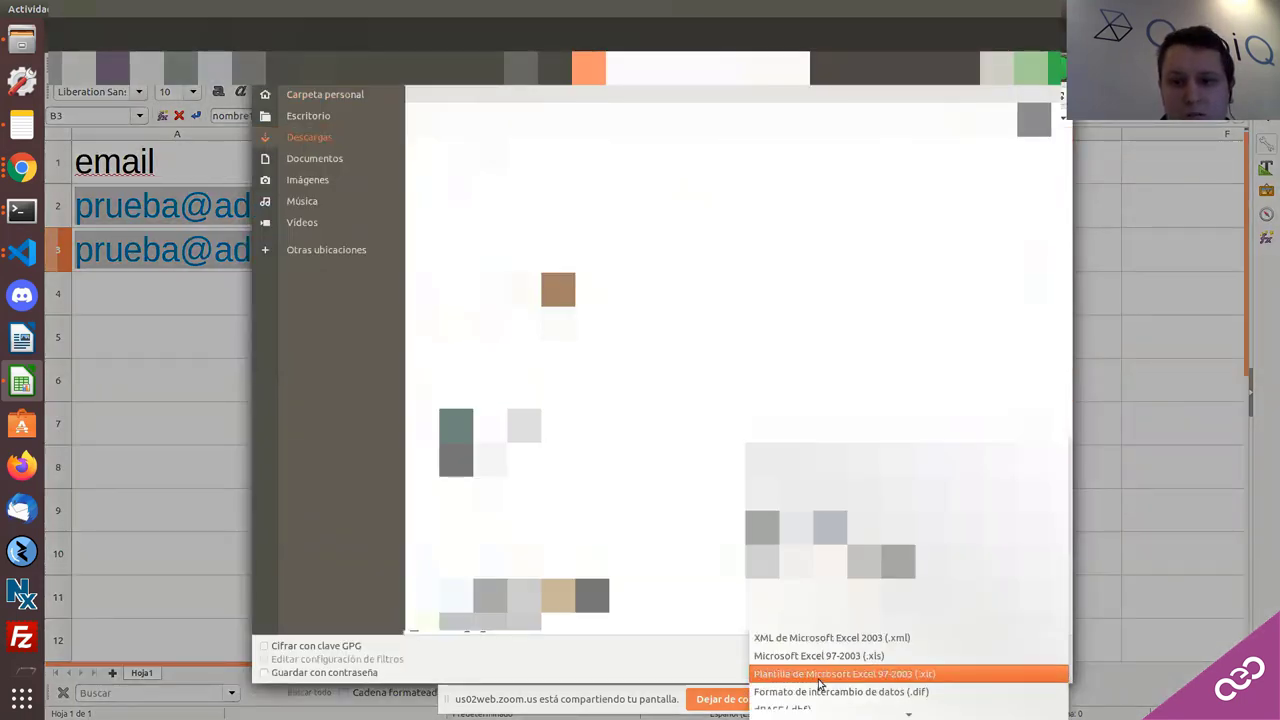
{"action": "left_click", "coordinate": [824, 675]}
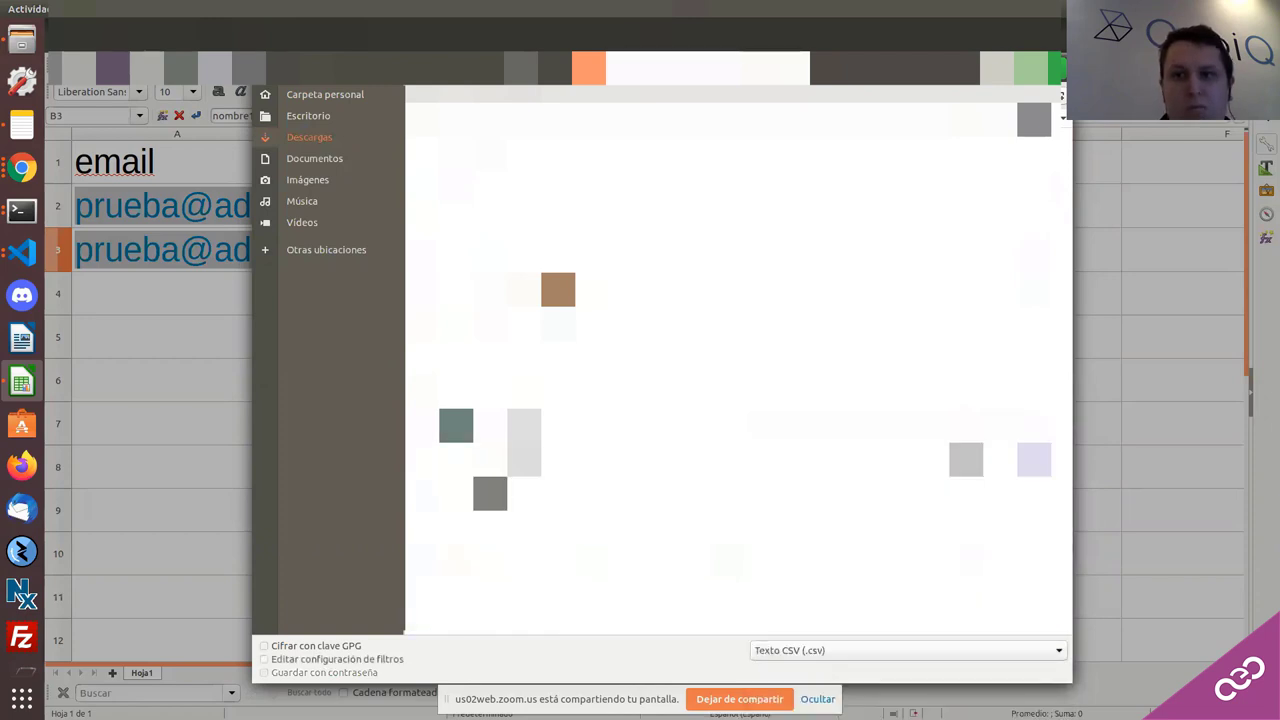
{"action": "key", "text": "Return"}
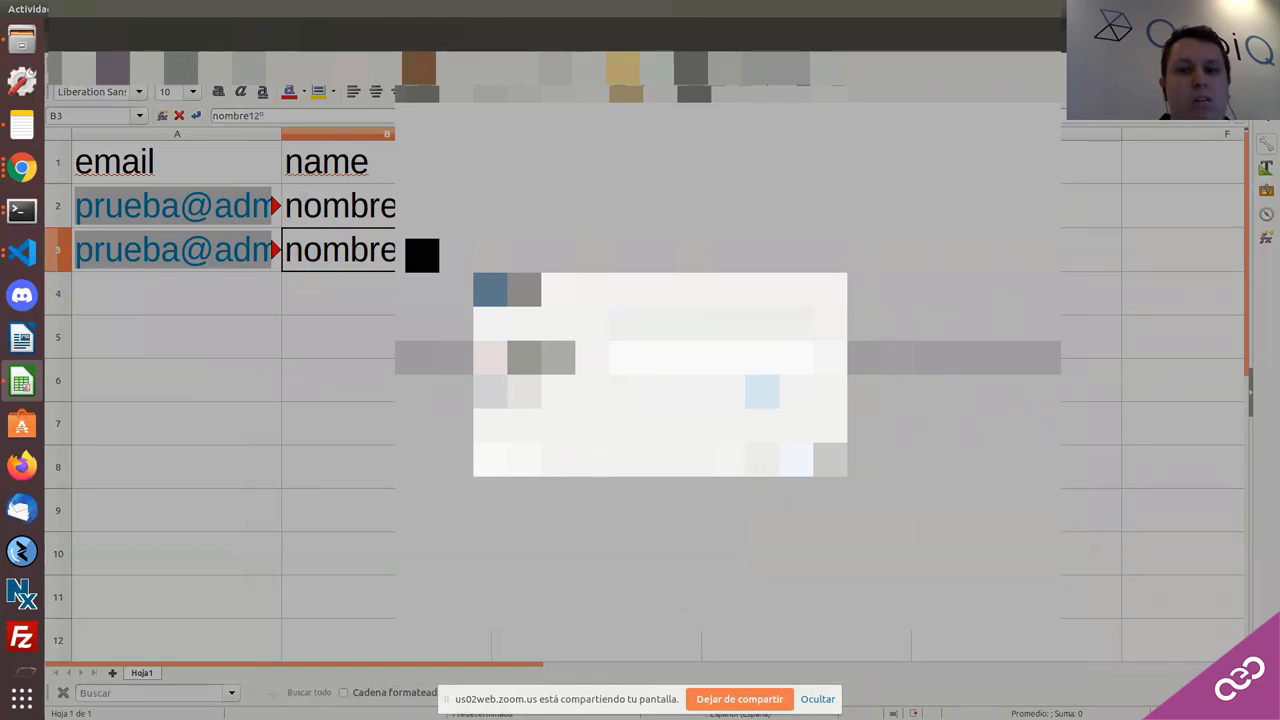
{"action": "key", "text": "Return"}
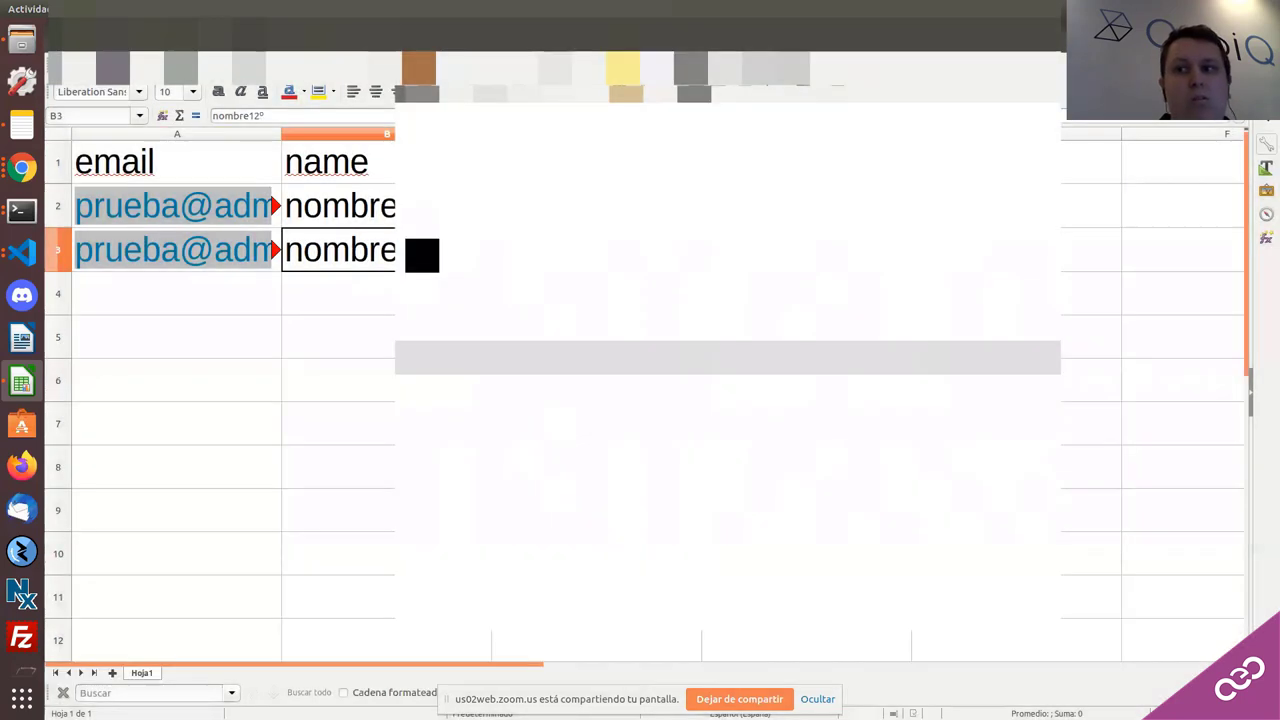
{"action": "key", "text": "alt+Tab"}
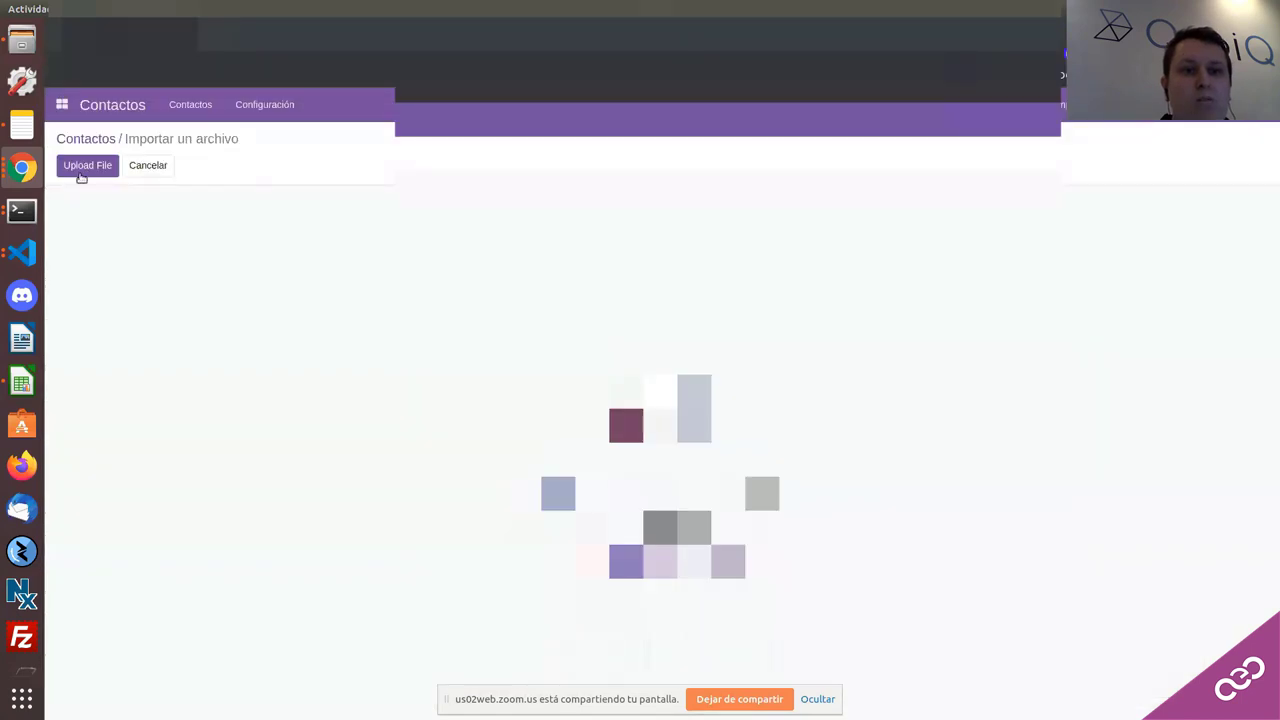
Step: Upload Sin título 1.csv from the Descargas folder into the Contactos import
{"action": "left_click", "coordinate": [82, 172]}
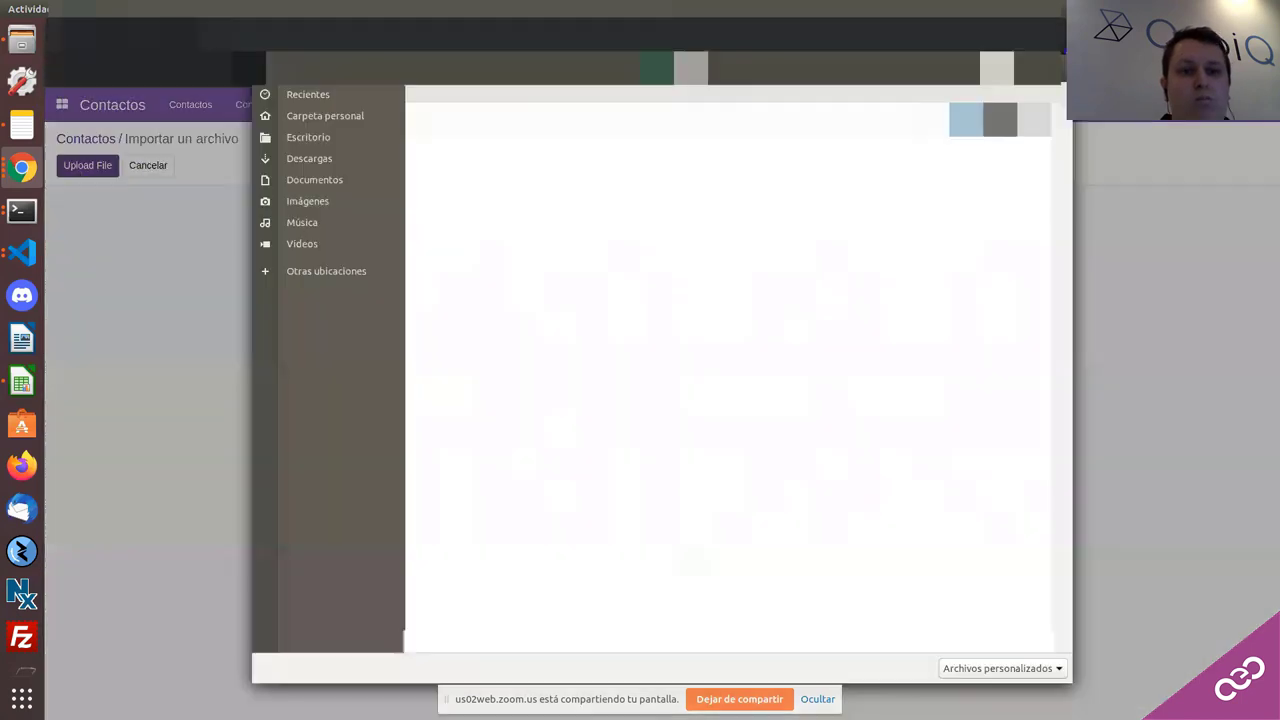
{"action": "left_click", "coordinate": [341, 163]}
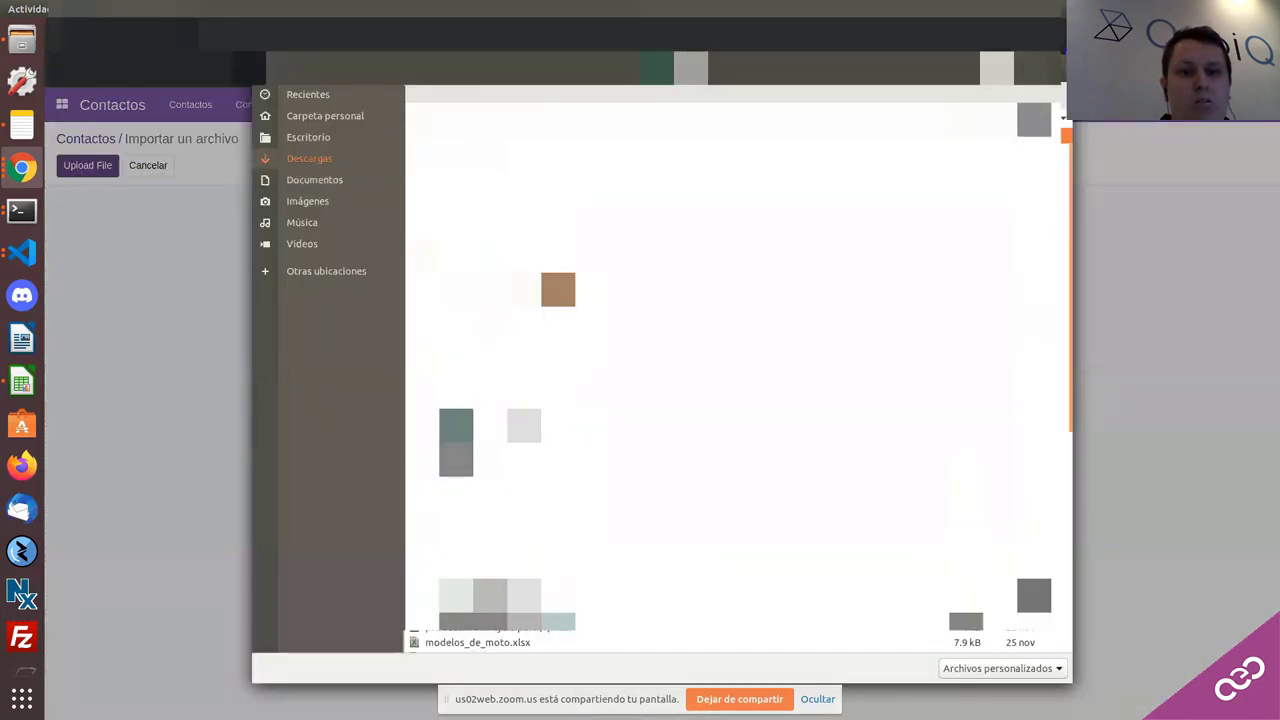
{"action": "left_click", "coordinate": [600, 459]}
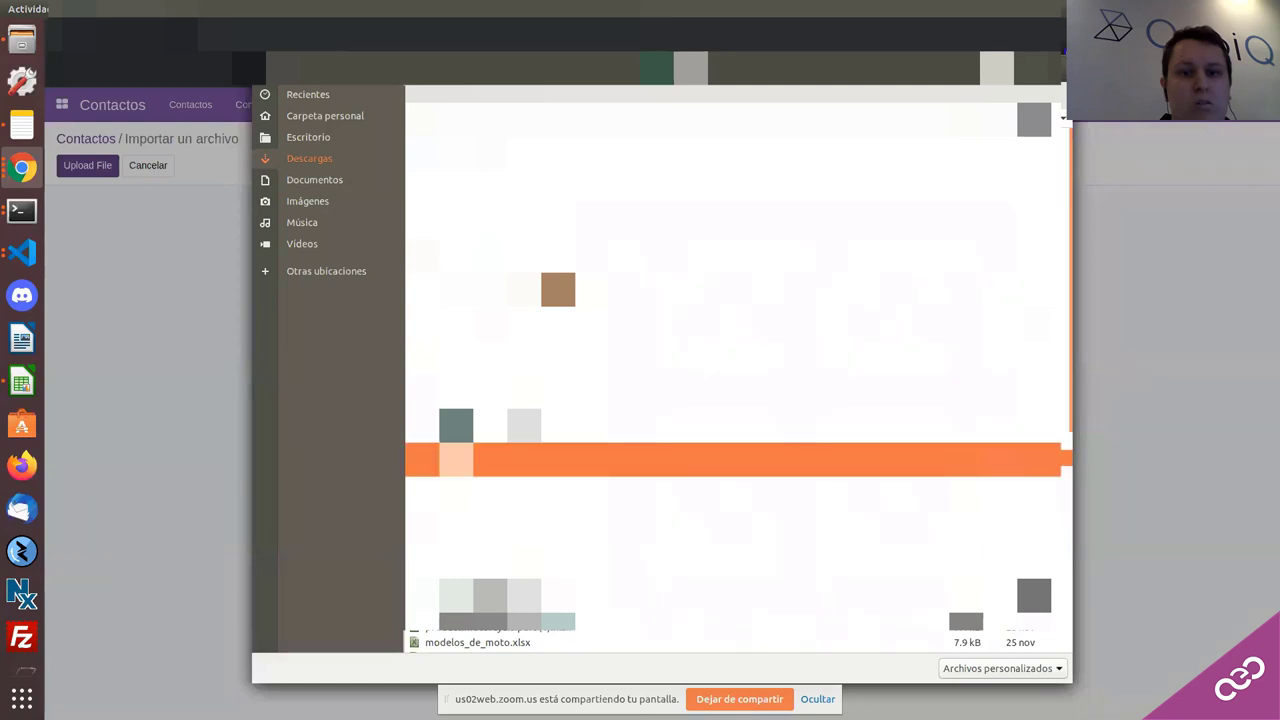
{"action": "key", "text": "Return"}
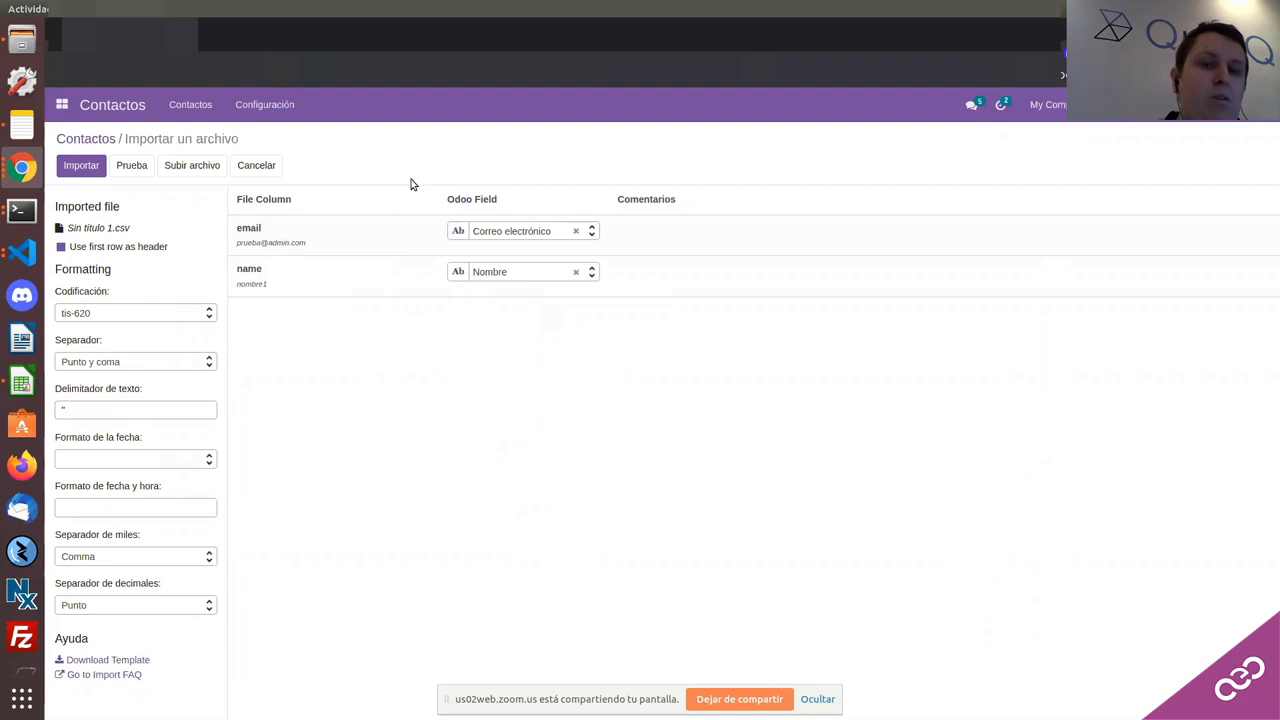
{"action": "left_click", "coordinate": [557, 238]}
{"action": "scroll", "coordinate": [517, 310], "scroll_direction": "down", "scroll_amount": 5}
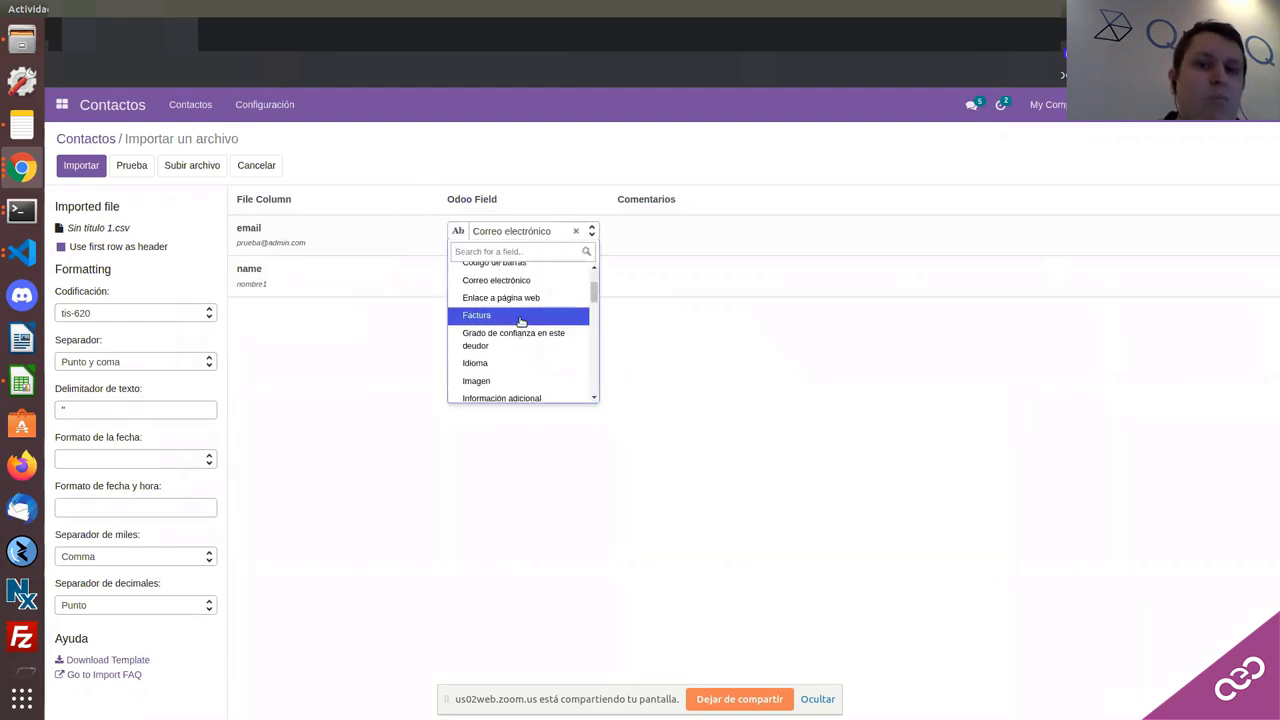
{"action": "scroll", "coordinate": [517, 291], "scroll_direction": "down", "scroll_amount": 10}
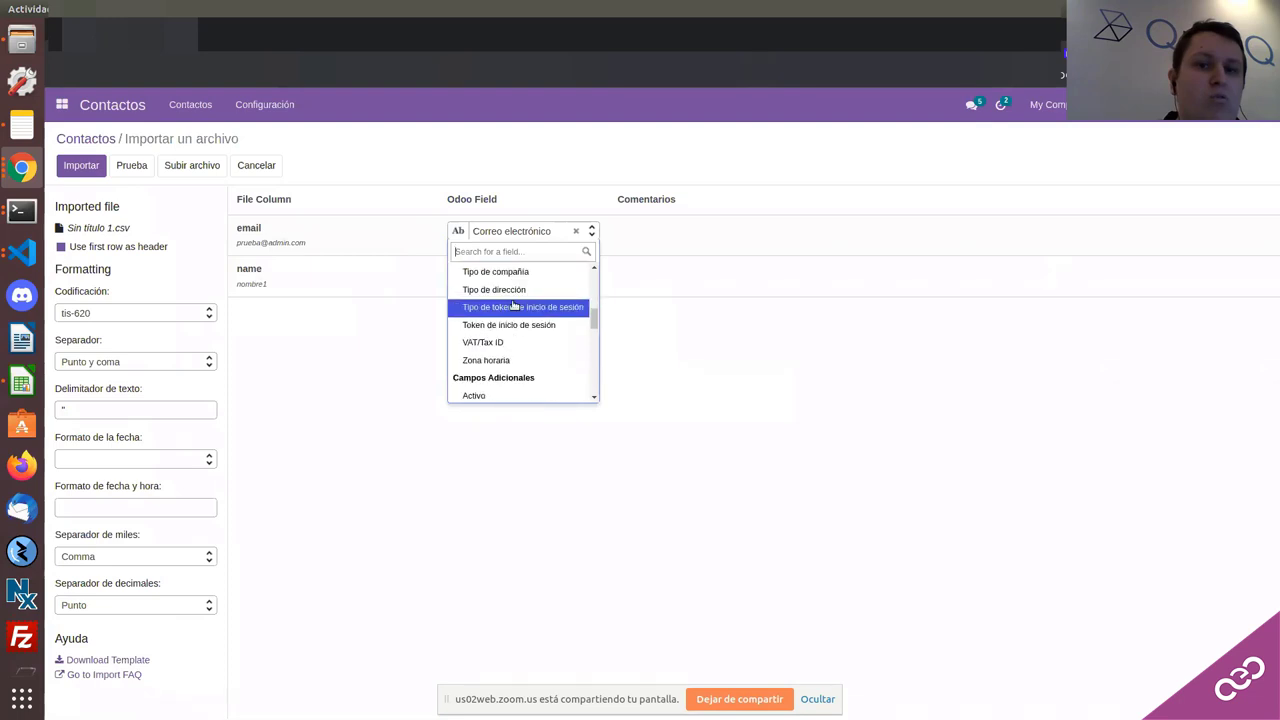
{"action": "key", "text": "Escape"}
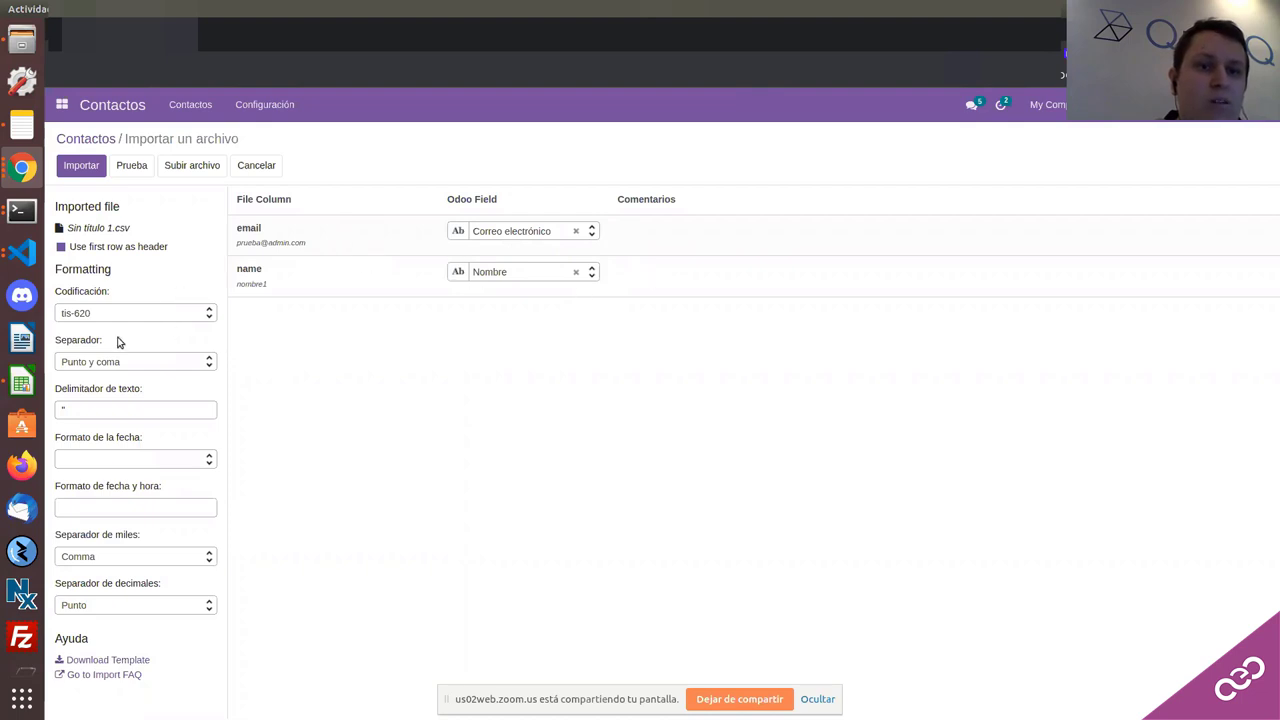
{"action": "left_click", "coordinate": [138, 511]}
{"action": "left_click", "coordinate": [110, 556]}
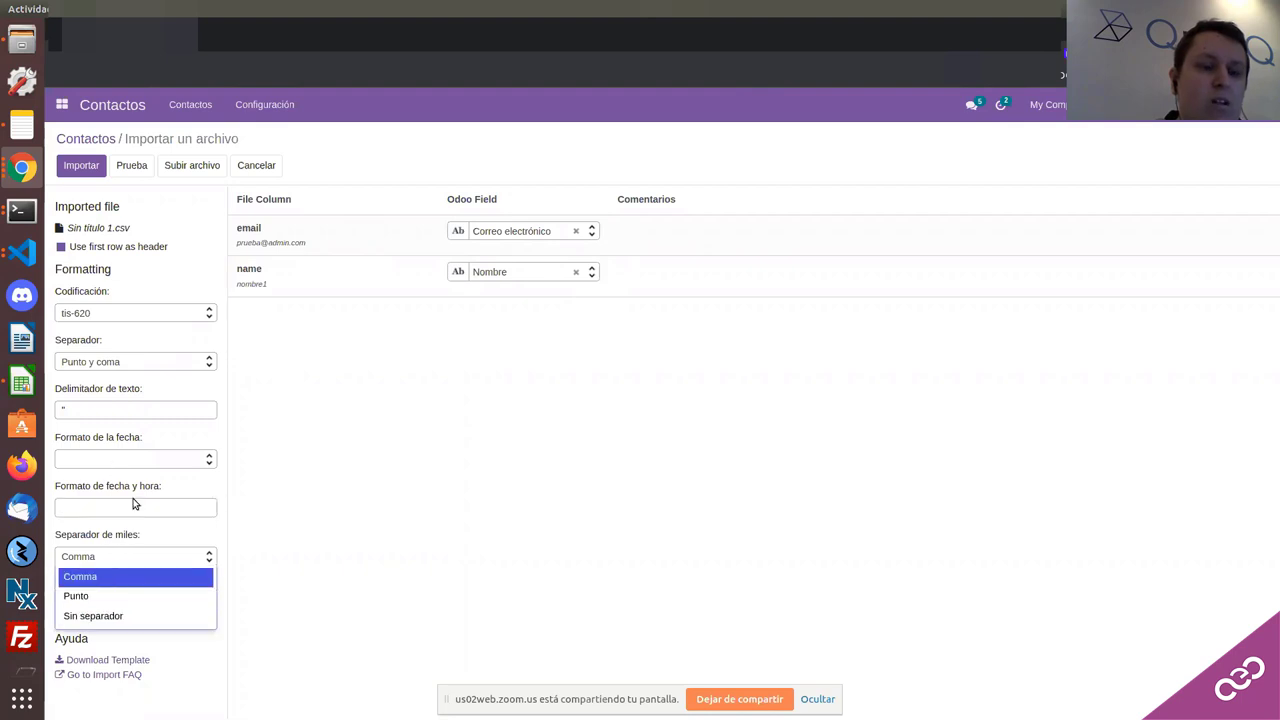
{"action": "left_click", "coordinate": [300, 622]}
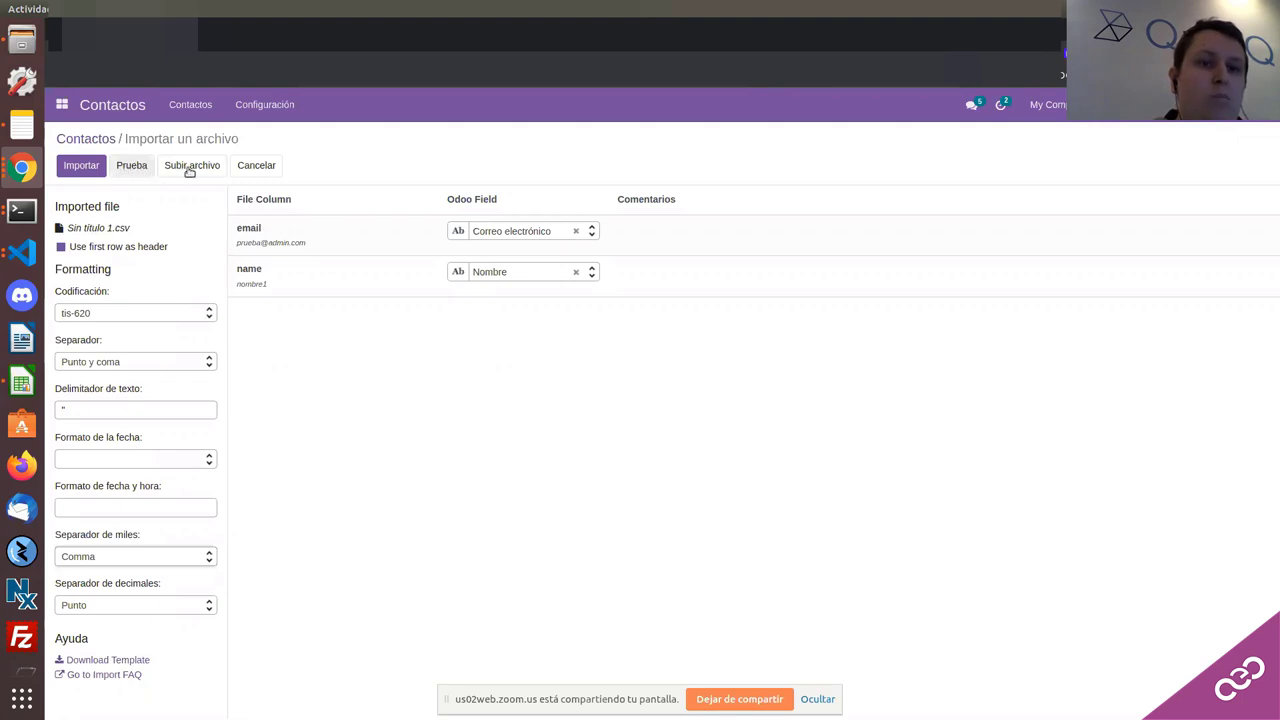
Step: Test the import, then remap the email column to Idioma and test again
{"action": "left_click", "coordinate": [130, 167]}
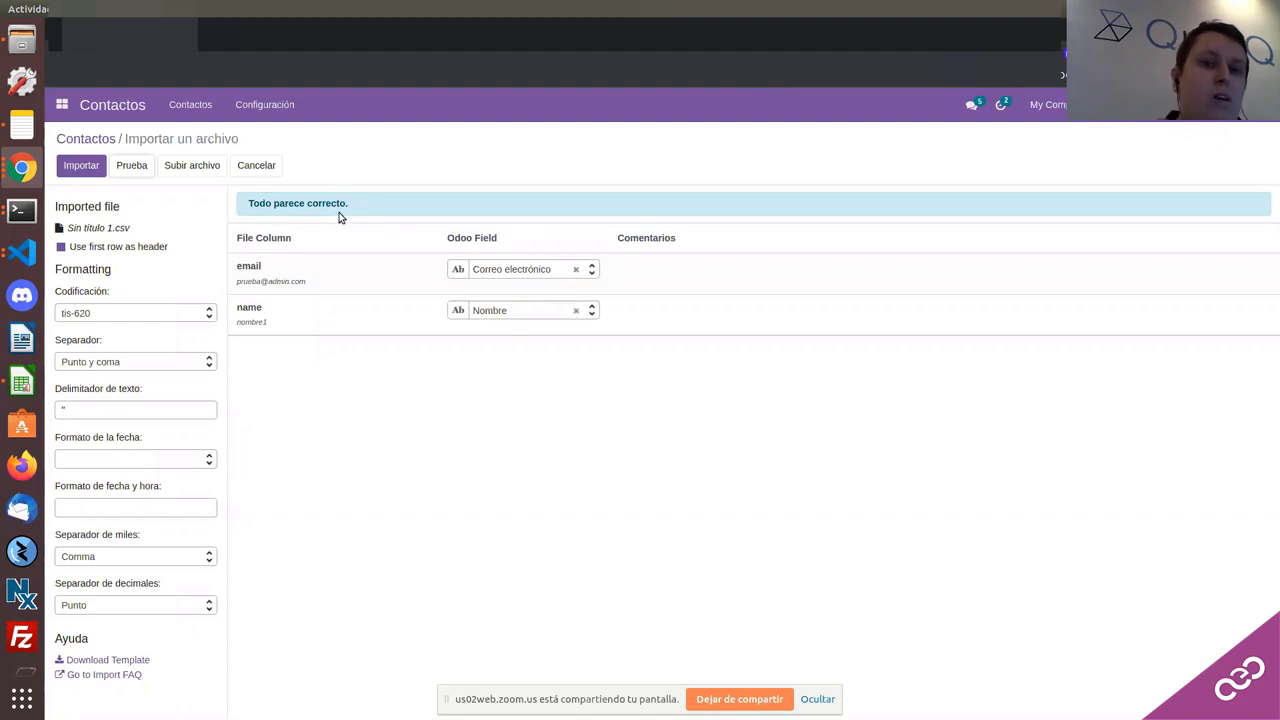
{"action": "left_click", "coordinate": [520, 272]}
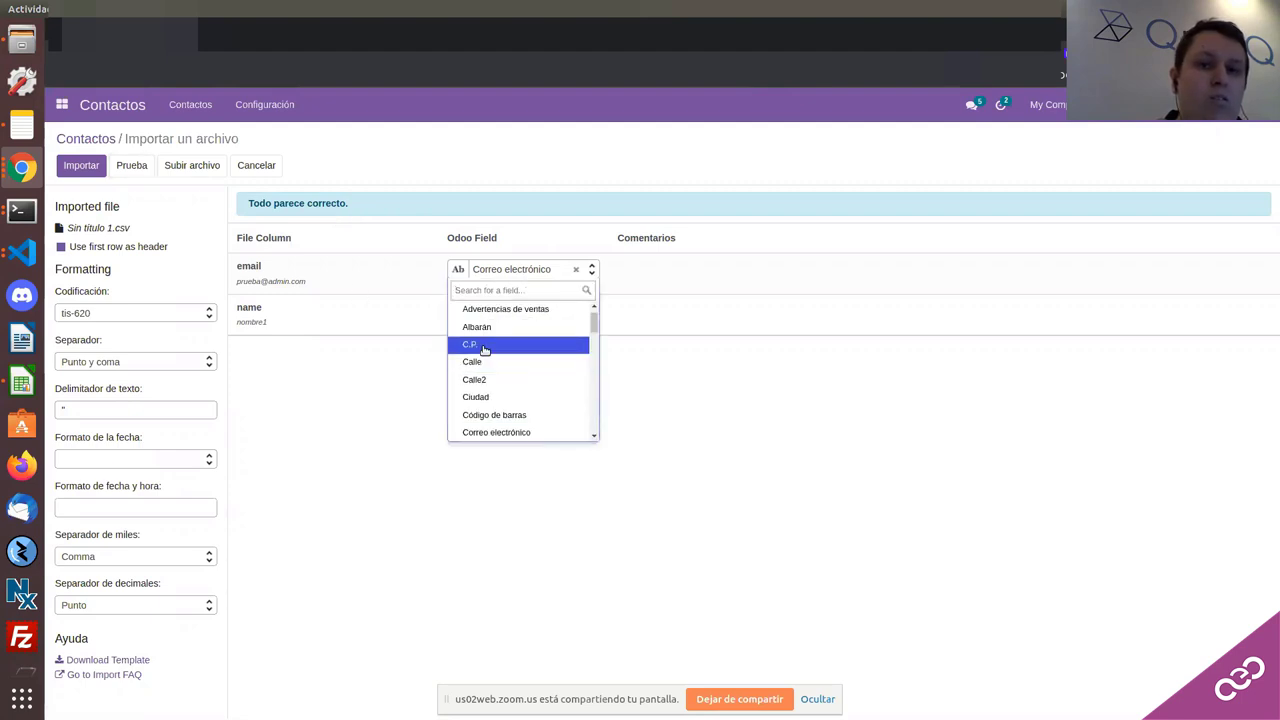
{"action": "scroll", "coordinate": [484, 364], "scroll_direction": "down", "scroll_amount": 5}
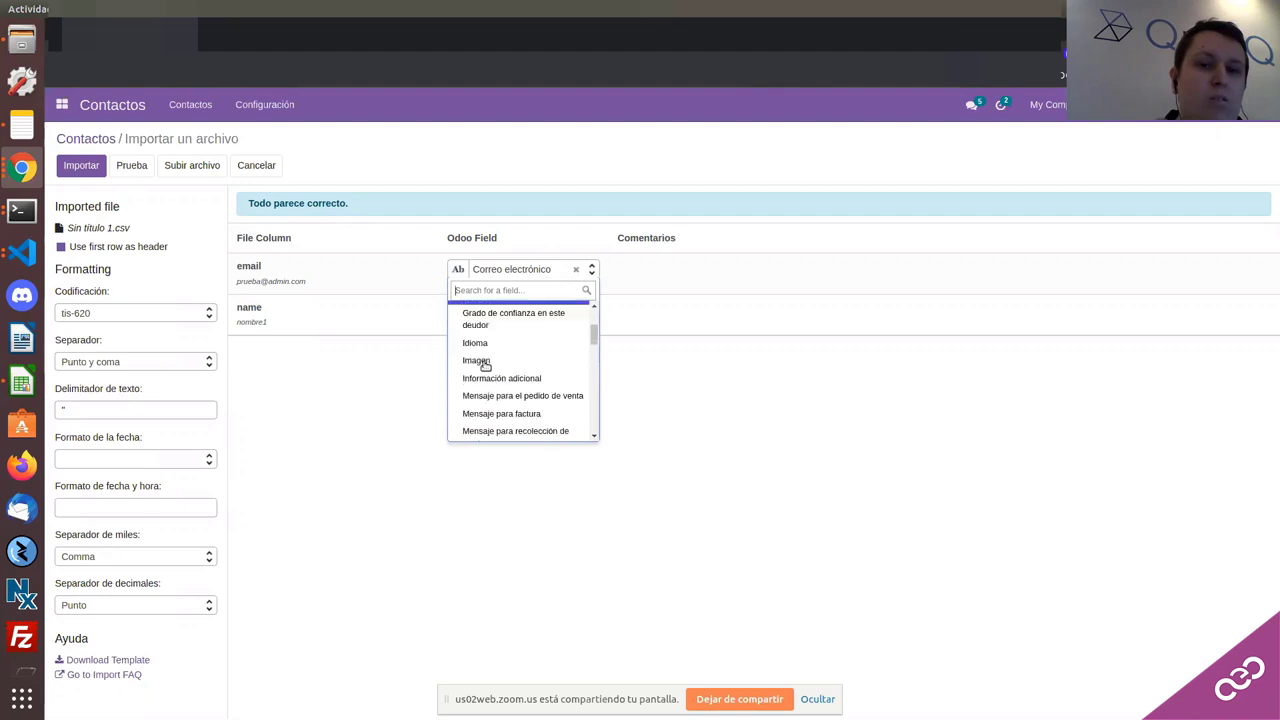
{"action": "left_click", "coordinate": [485, 307]}
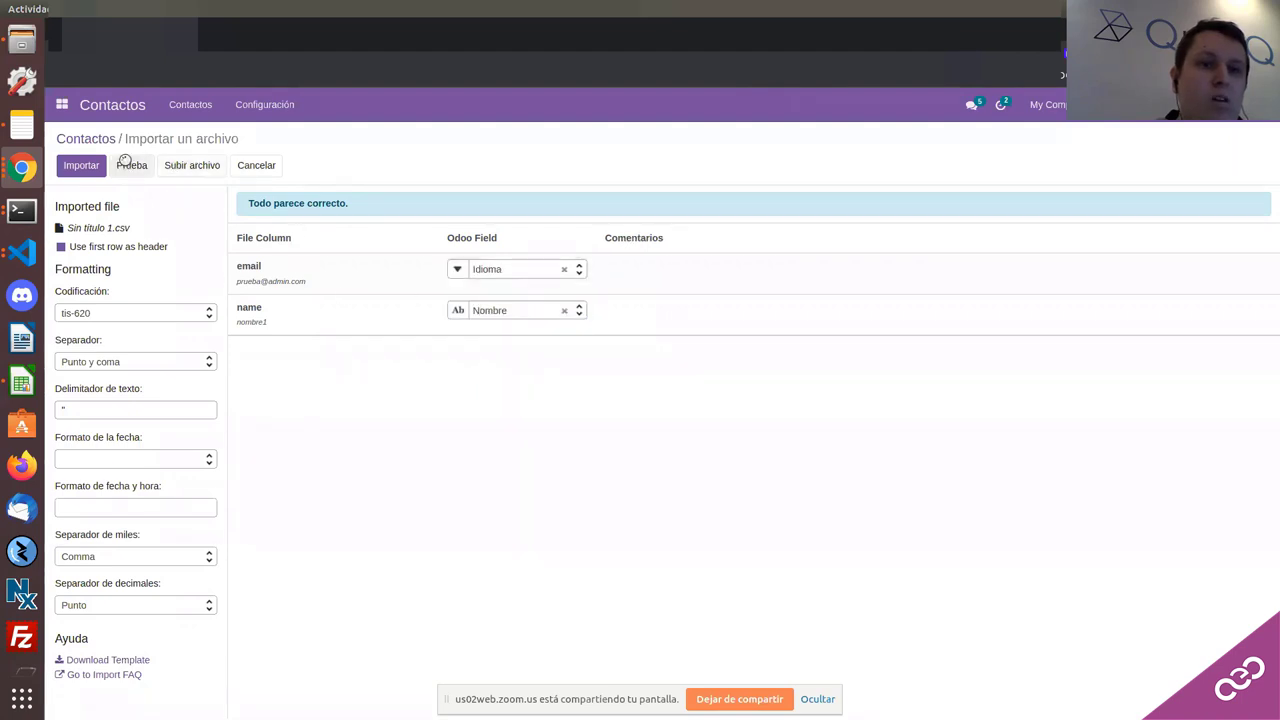
{"action": "left_click", "coordinate": [131, 165]}
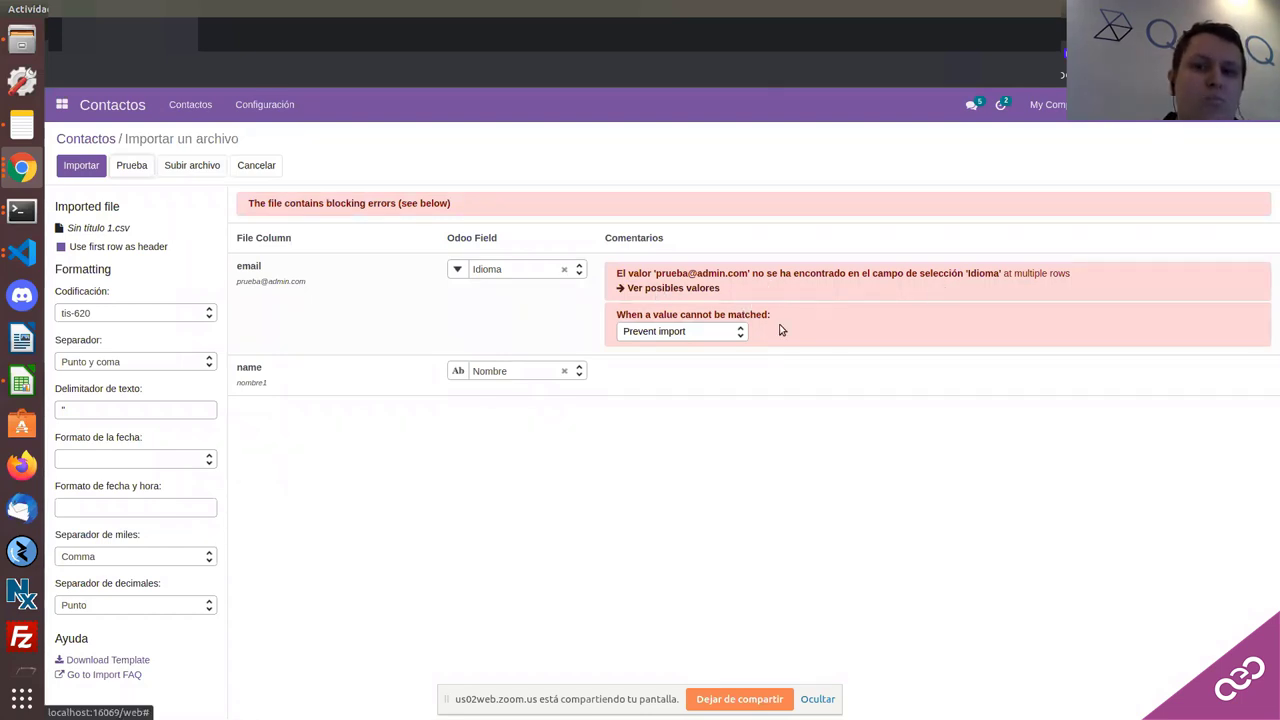
Step: Review Idioma's possible values, keep Prevent import, and remap email to Correo electrónico
{"action": "left_click", "coordinate": [668, 288]}
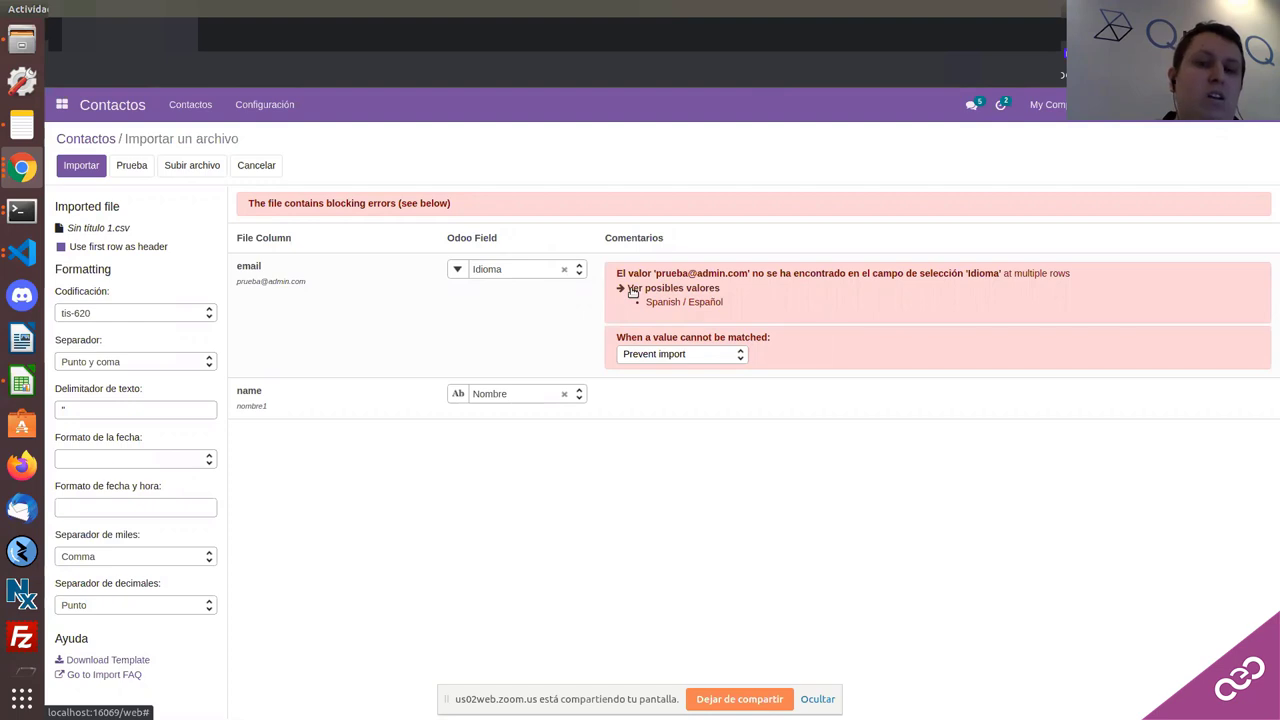
{"action": "left_click", "coordinate": [657, 355]}
{"action": "left_click", "coordinate": [642, 437]}
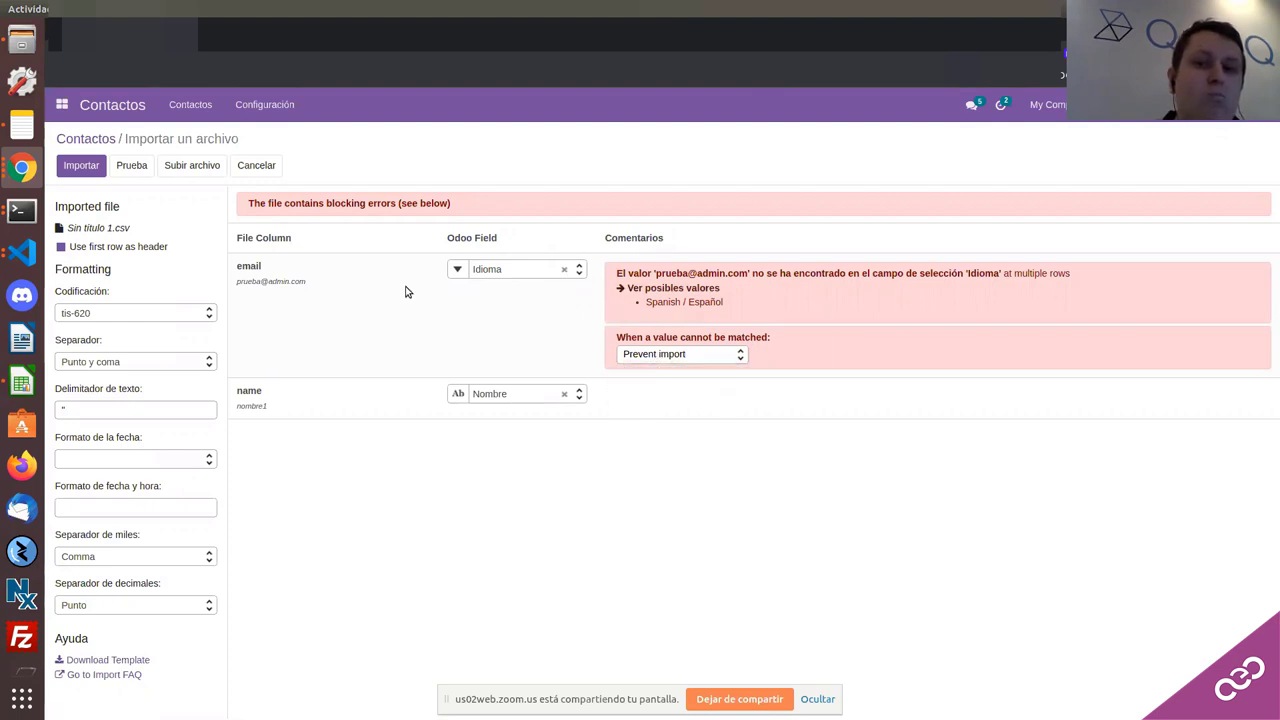
{"action": "left_click", "coordinate": [514, 268]}
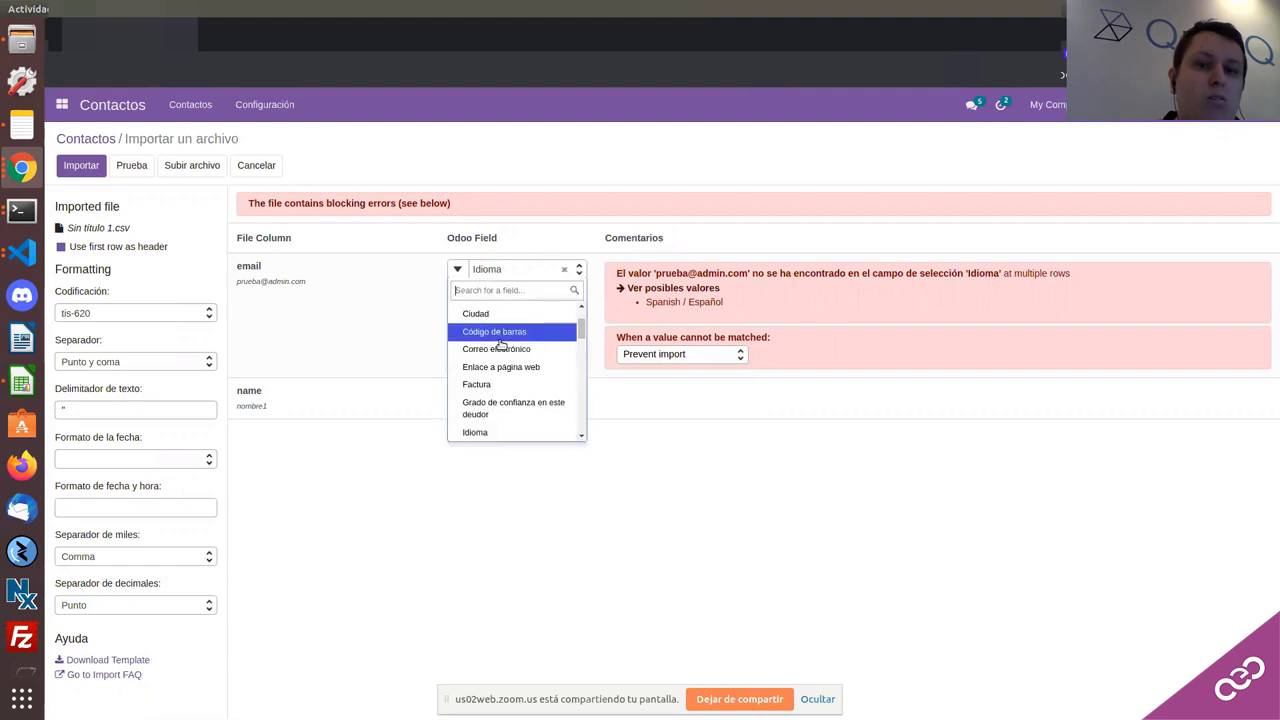
{"action": "left_click", "coordinate": [500, 346]}
Step: Import the two contacts and group the Contactos view by the custom field Creado el
{"action": "left_click", "coordinate": [91, 167]}
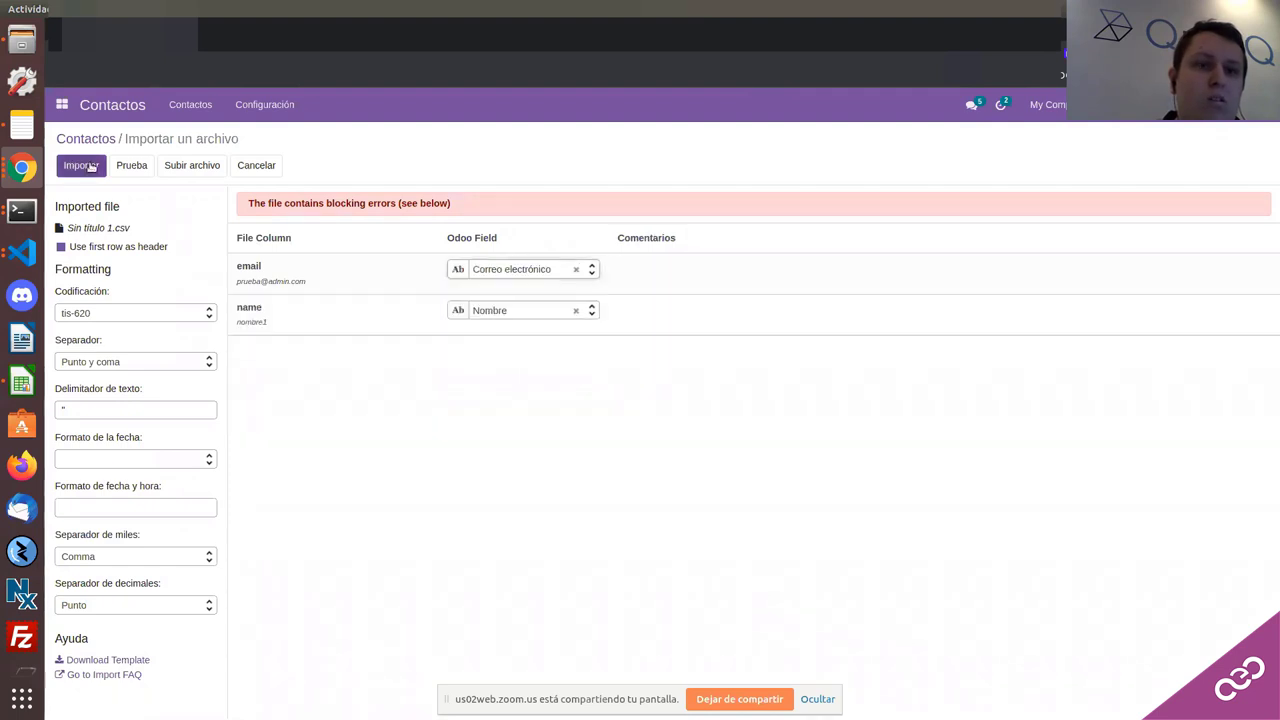
{"action": "left_click", "coordinate": [98, 168]}
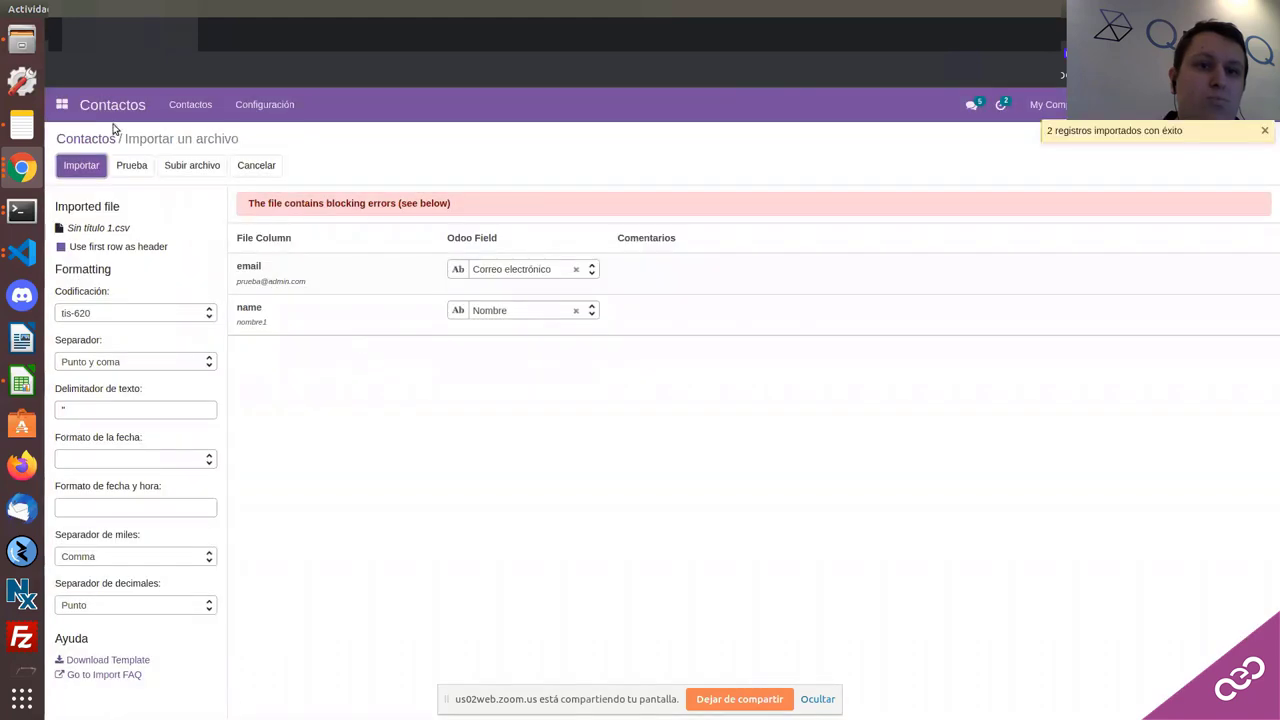
{"action": "left_click", "coordinate": [113, 130]}
{"action": "left_click", "coordinate": [748, 165]}
{"action": "left_click", "coordinate": [688, 165]}
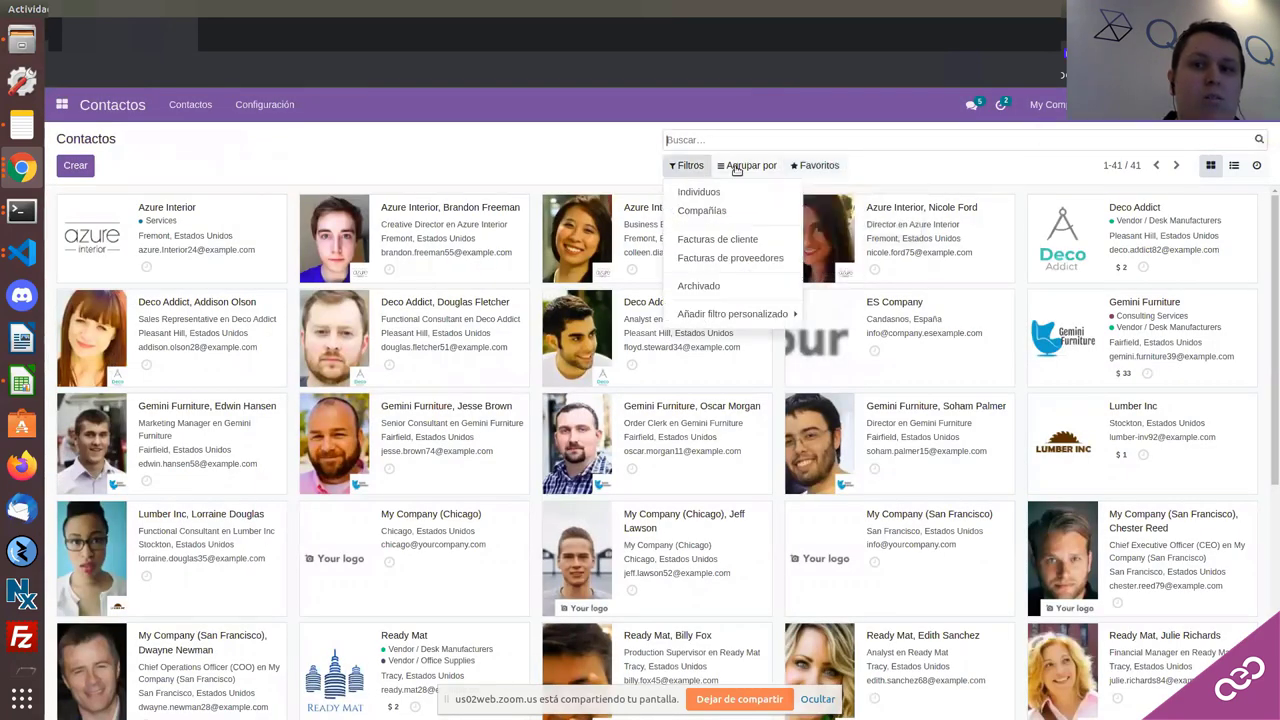
{"action": "left_click", "coordinate": [740, 168]}
{"action": "left_click", "coordinate": [745, 258]}
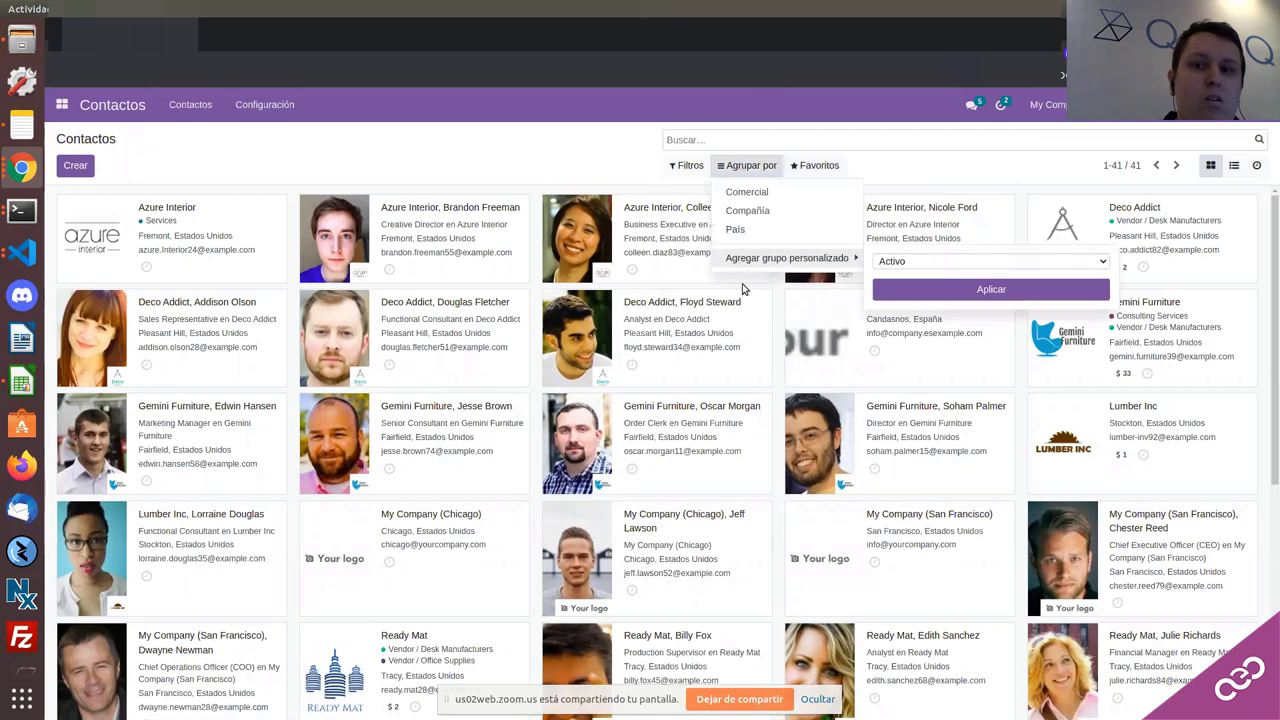
{"action": "left_click", "coordinate": [931, 261]}
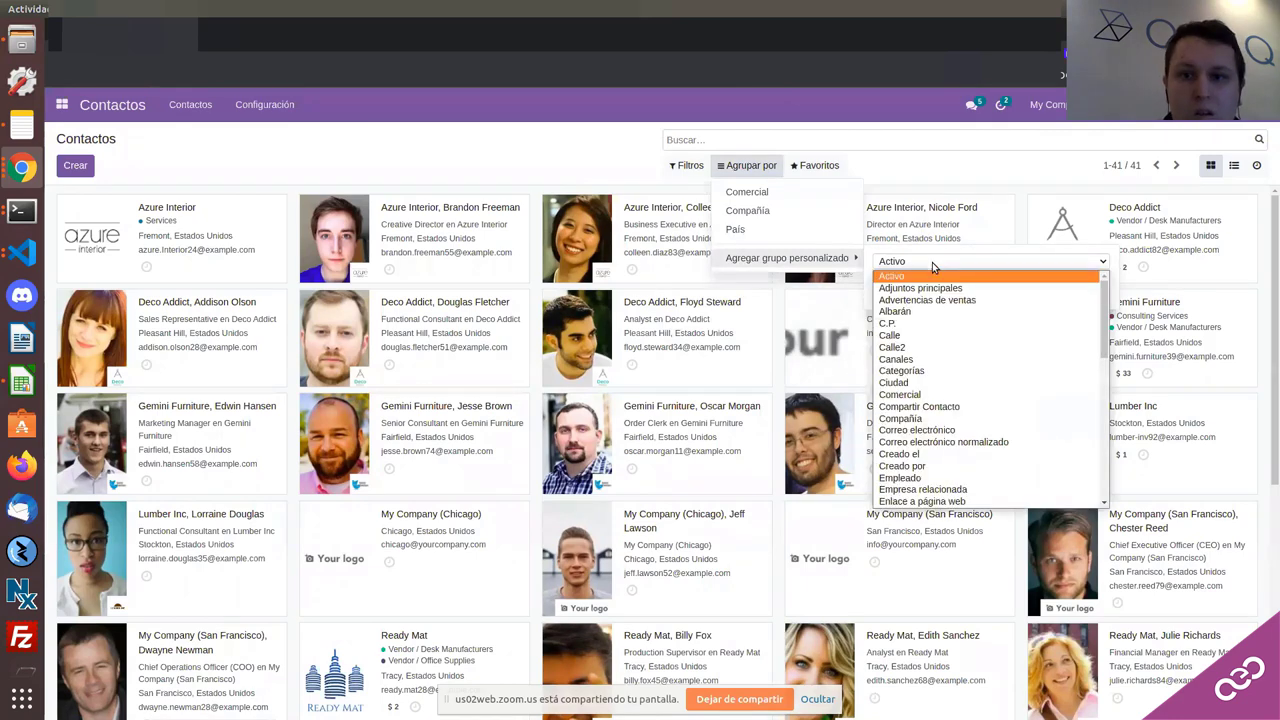
{"action": "scroll", "coordinate": [955, 345], "scroll_direction": "down", "scroll_amount": 1}
{"action": "scroll", "coordinate": [952, 352], "scroll_direction": "up", "scroll_amount": 1}
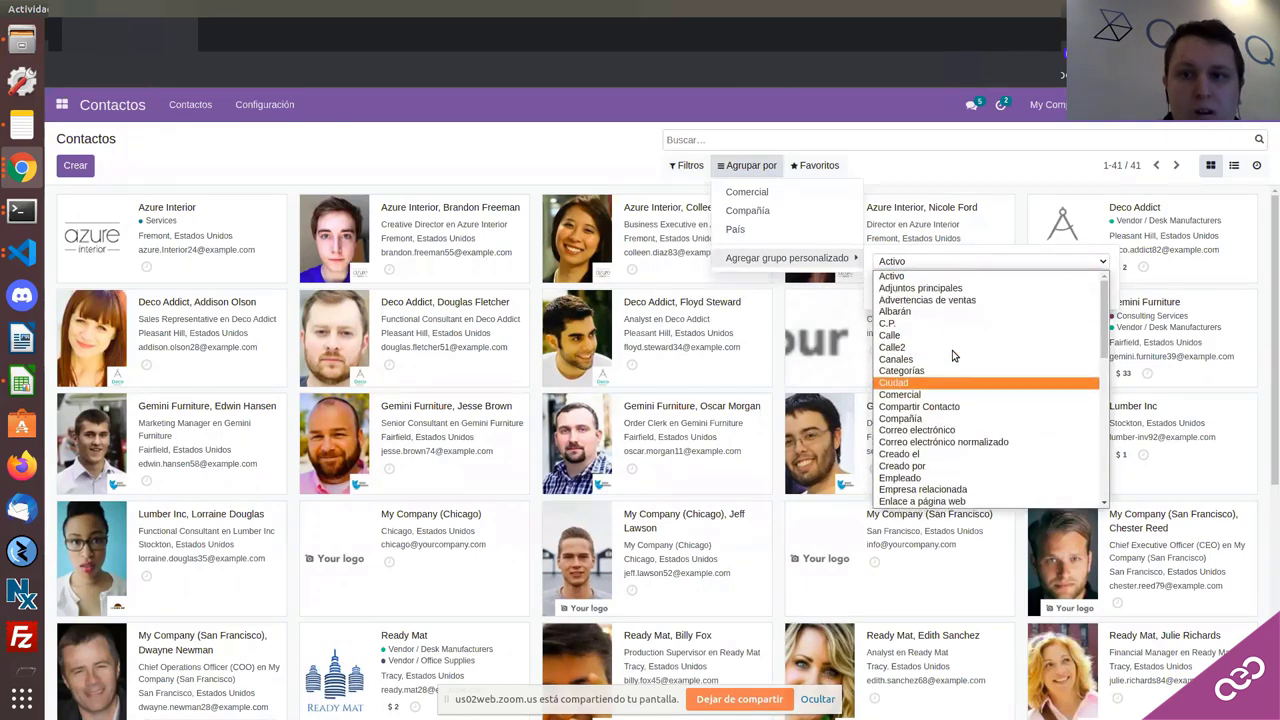
{"action": "scroll", "coordinate": [945, 346], "scroll_direction": "down", "scroll_amount": 3}
{"action": "left_click", "coordinate": [935, 354]}
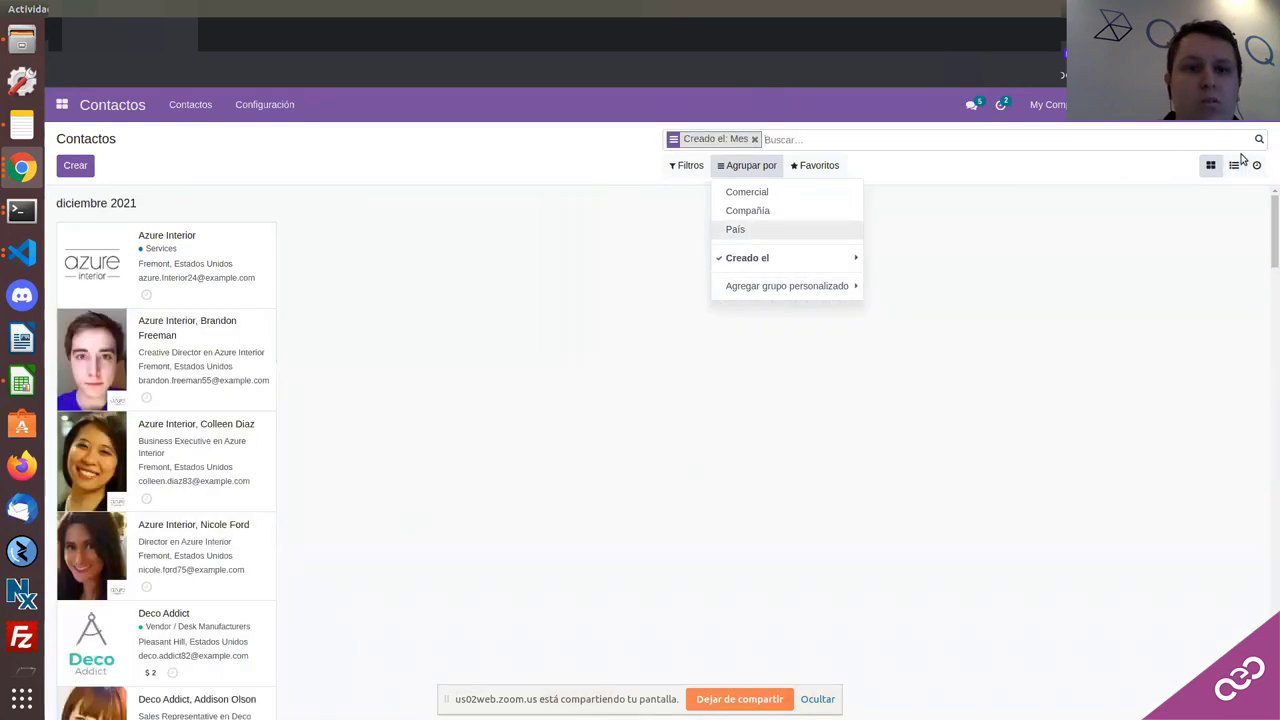
Step: Show contacts as a list grouped by creation day, expanding diciembre 2021 and 22 dic. 2021
{"action": "left_click", "coordinate": [1234, 165]}
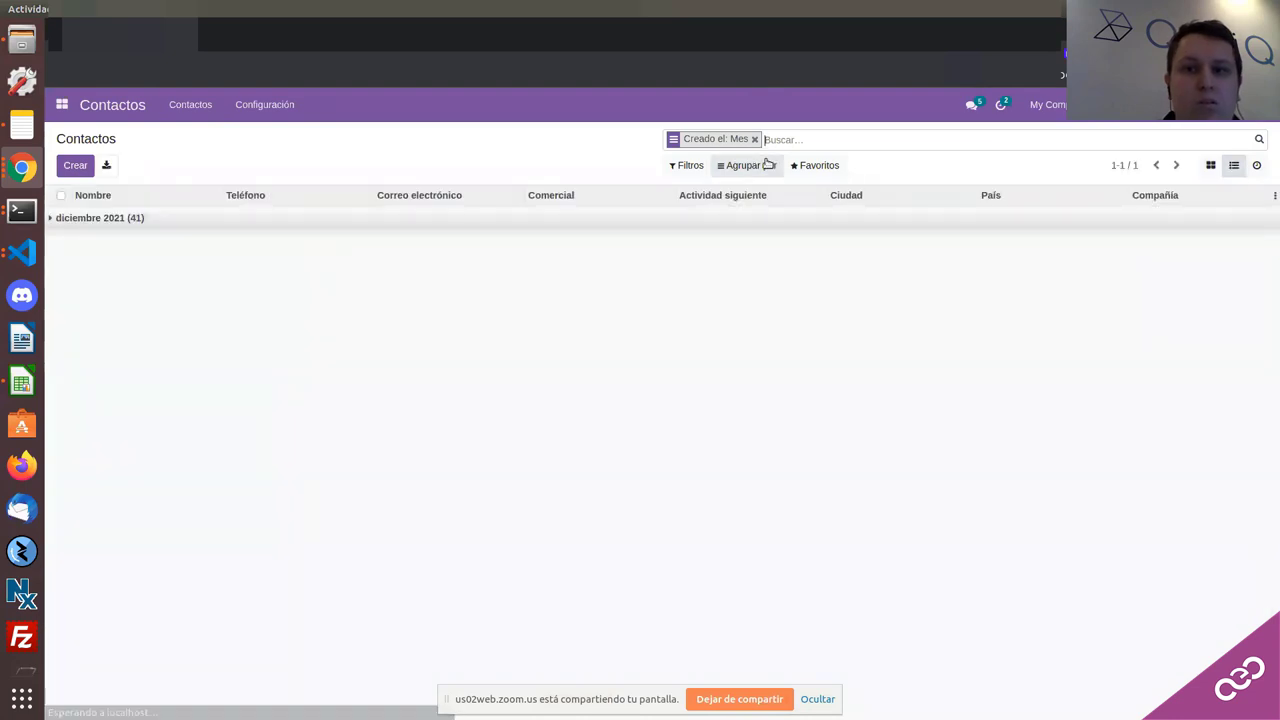
{"action": "left_click", "coordinate": [735, 164]}
{"action": "mouse_move", "coordinate": [755, 260]}
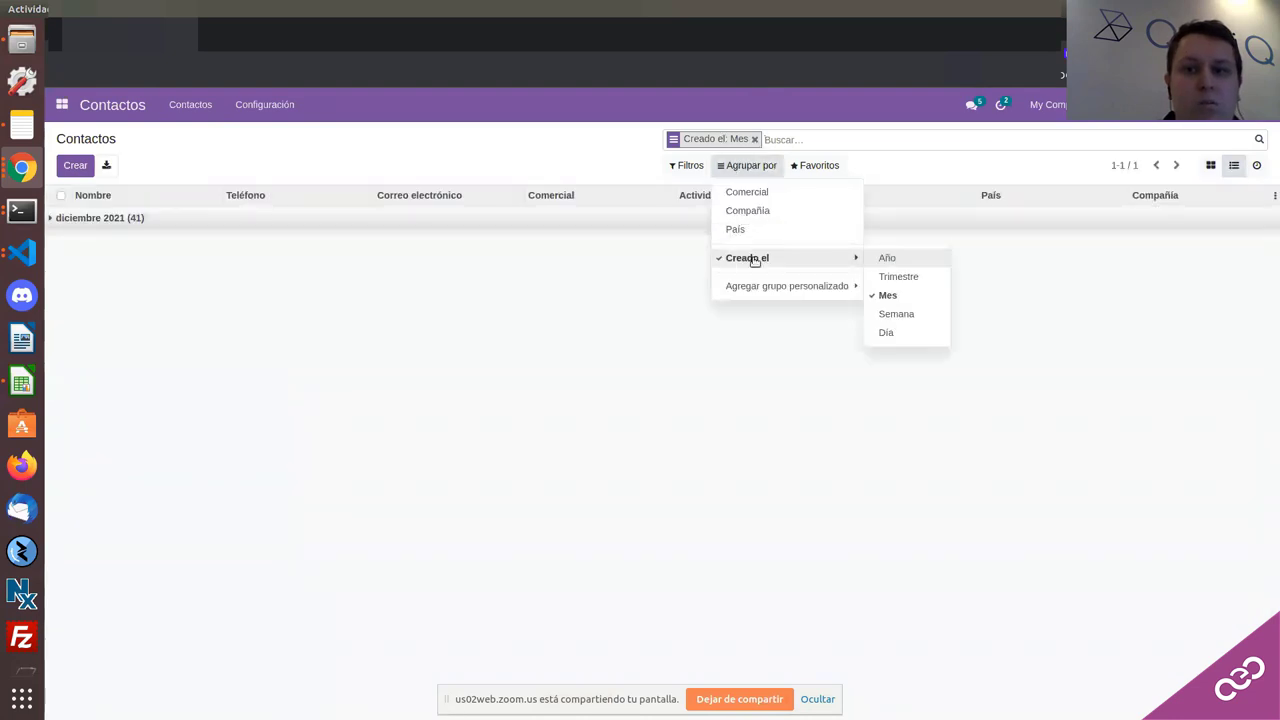
{"action": "left_click", "coordinate": [886, 332]}
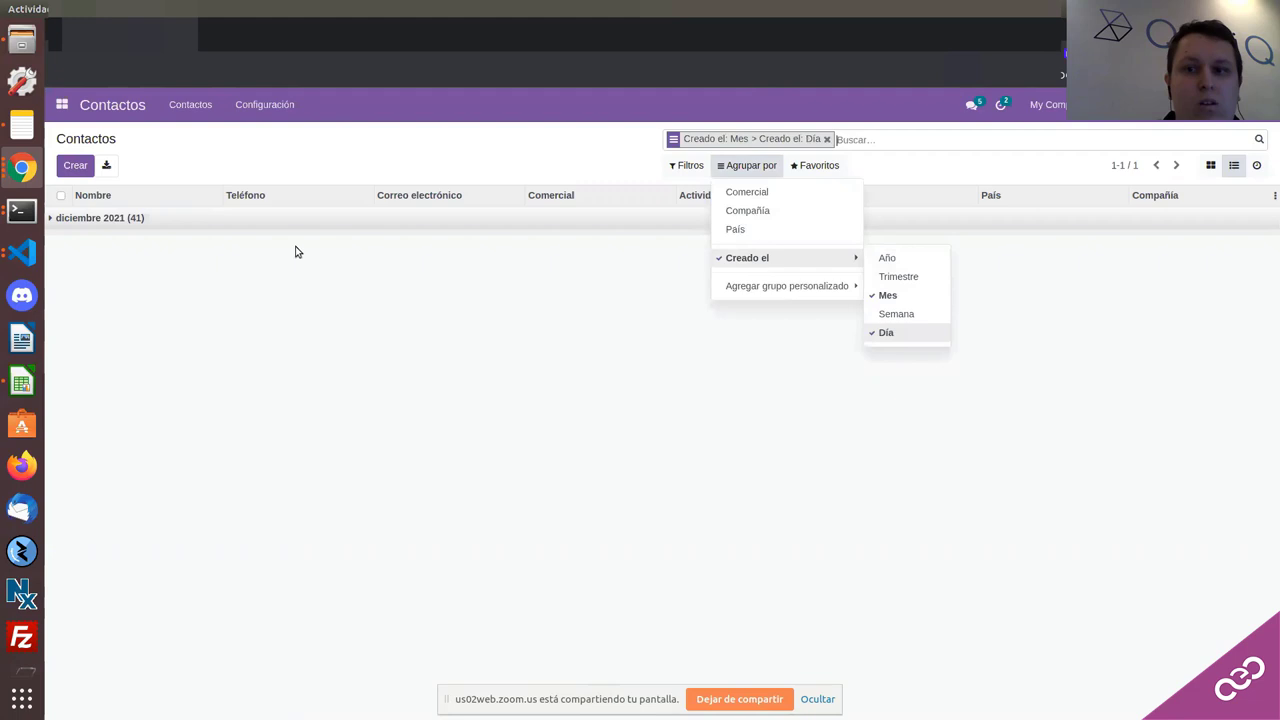
{"action": "left_click", "coordinate": [123, 224]}
{"action": "left_click", "coordinate": [112, 266]}
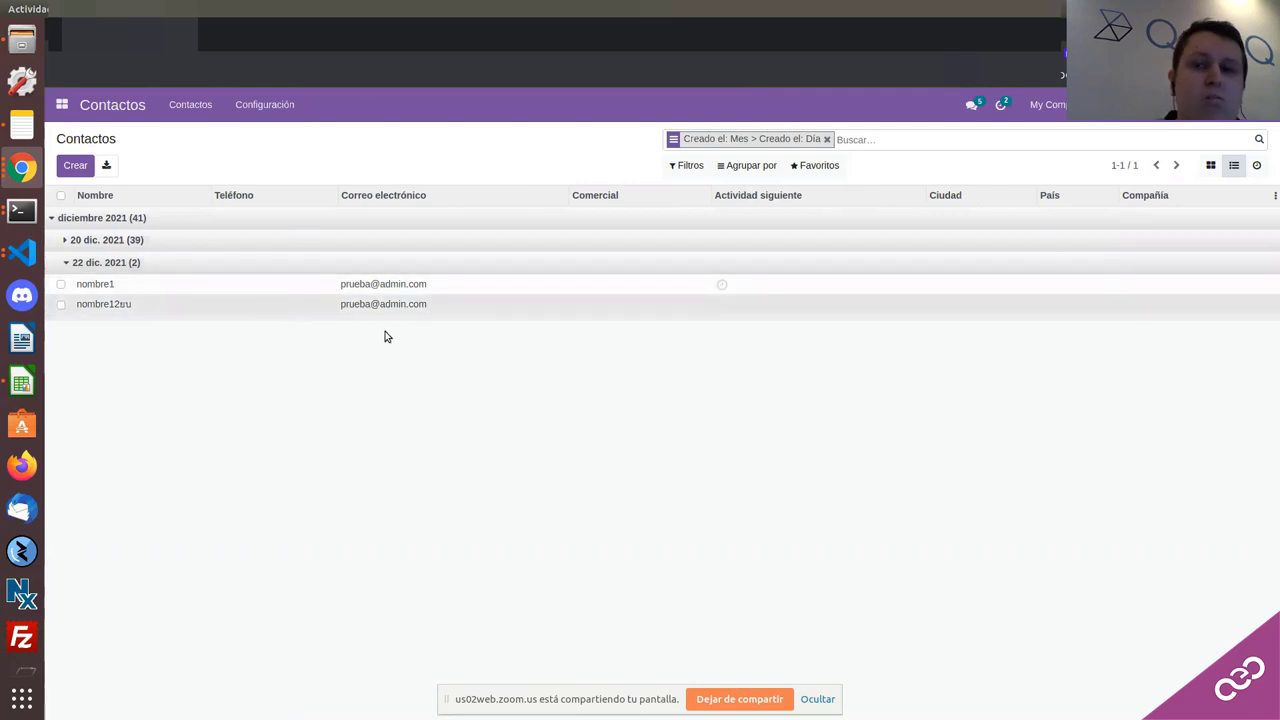
Step: Remove the creation-date grouping and open the Azure Interior Business Executive contact in edit mode
{"action": "left_click", "coordinate": [104, 304]}
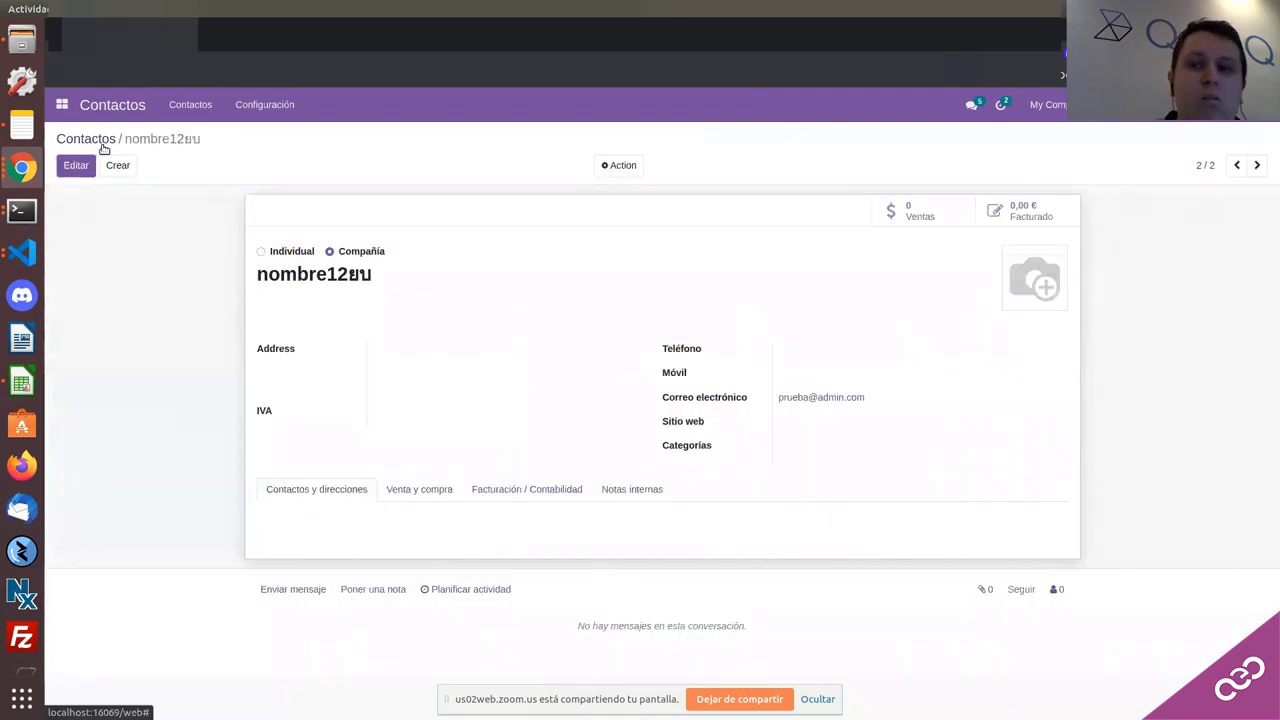
{"action": "left_click", "coordinate": [104, 142]}
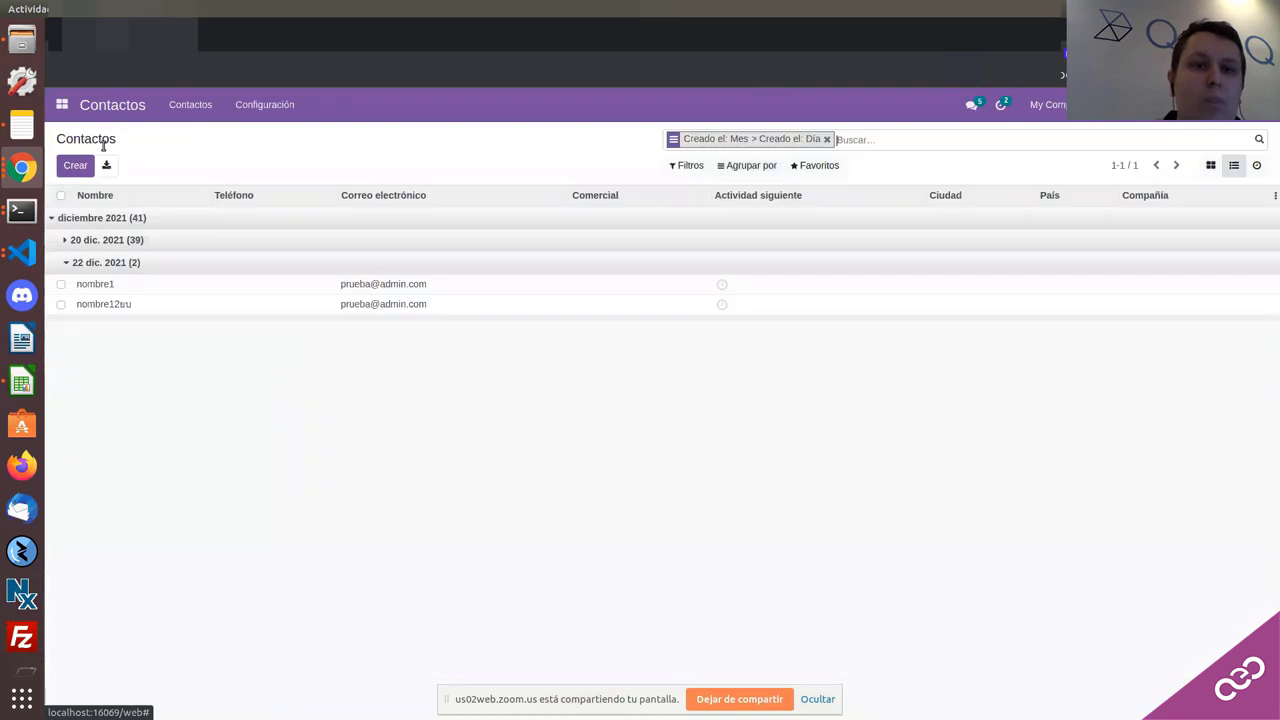
{"action": "left_click", "coordinate": [827, 139]}
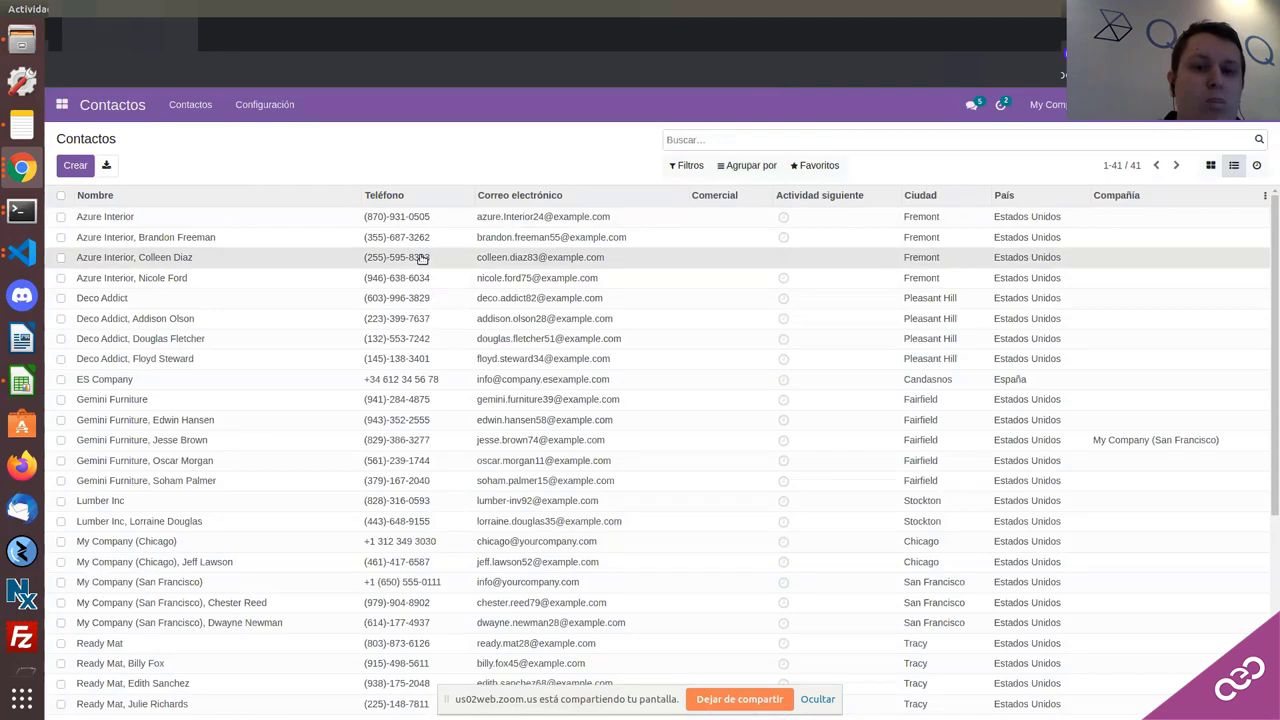
{"action": "left_click", "coordinate": [423, 258]}
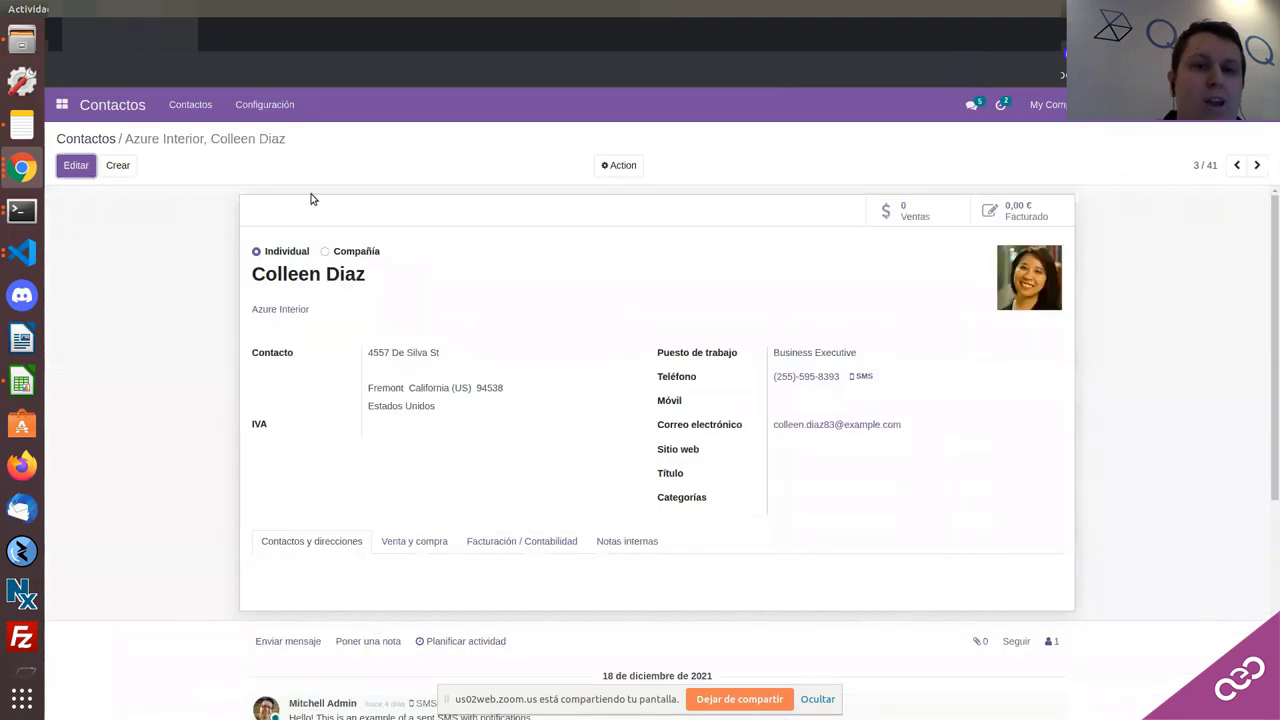
{"action": "left_click", "coordinate": [78, 167]}
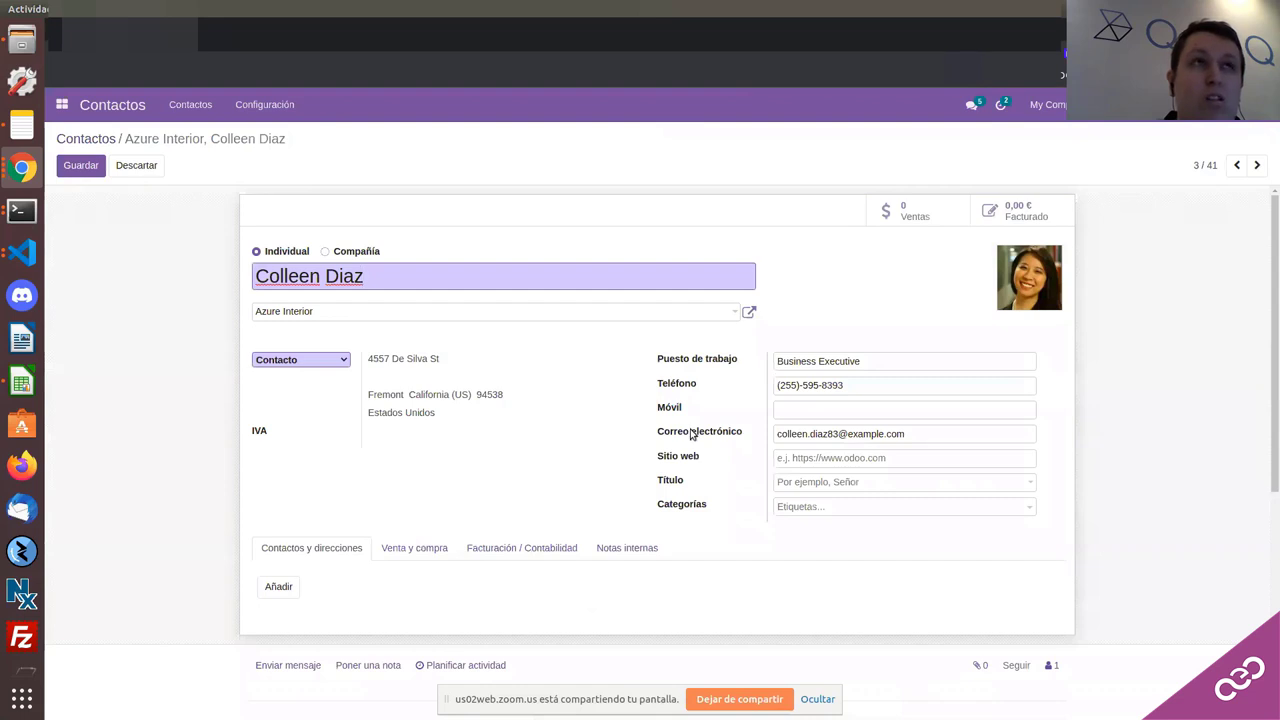
{"action": "key", "text": "alt+Tab"}
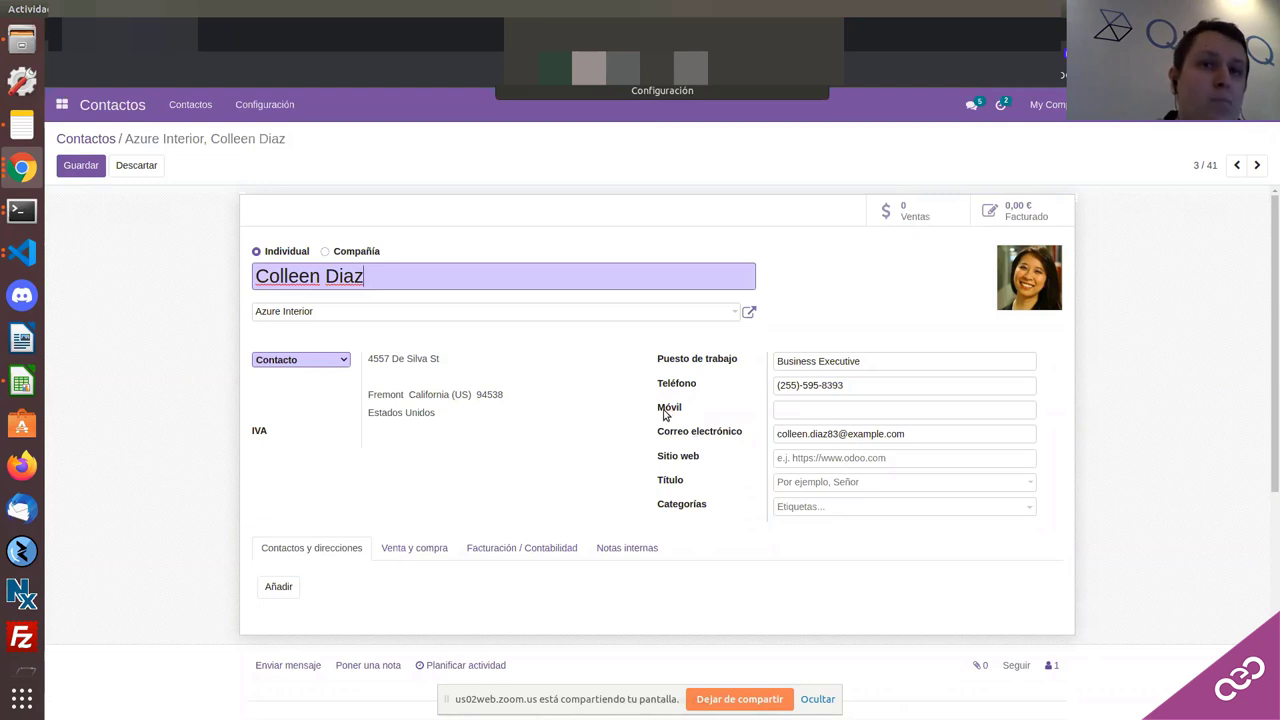
Step: Add Consulting Services and Employees to the contact's Categorías field and save
{"action": "left_click", "coordinate": [806, 508]}
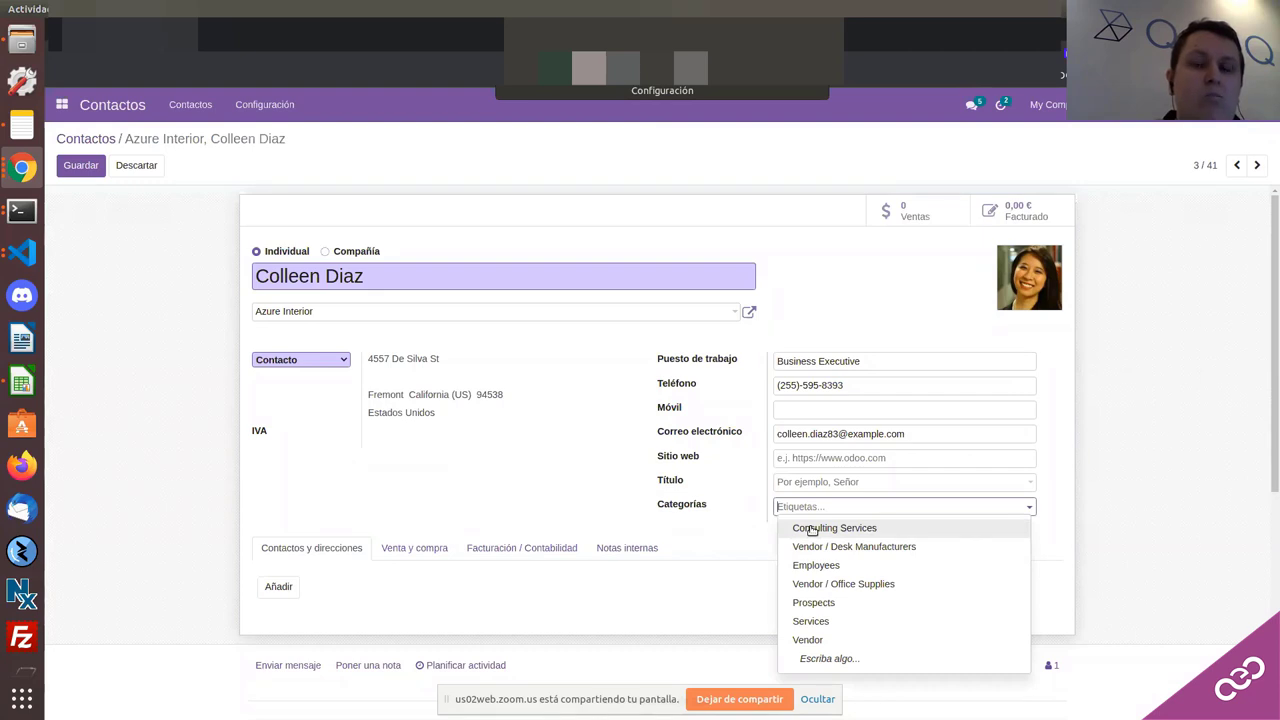
{"action": "type", "text": "a"}
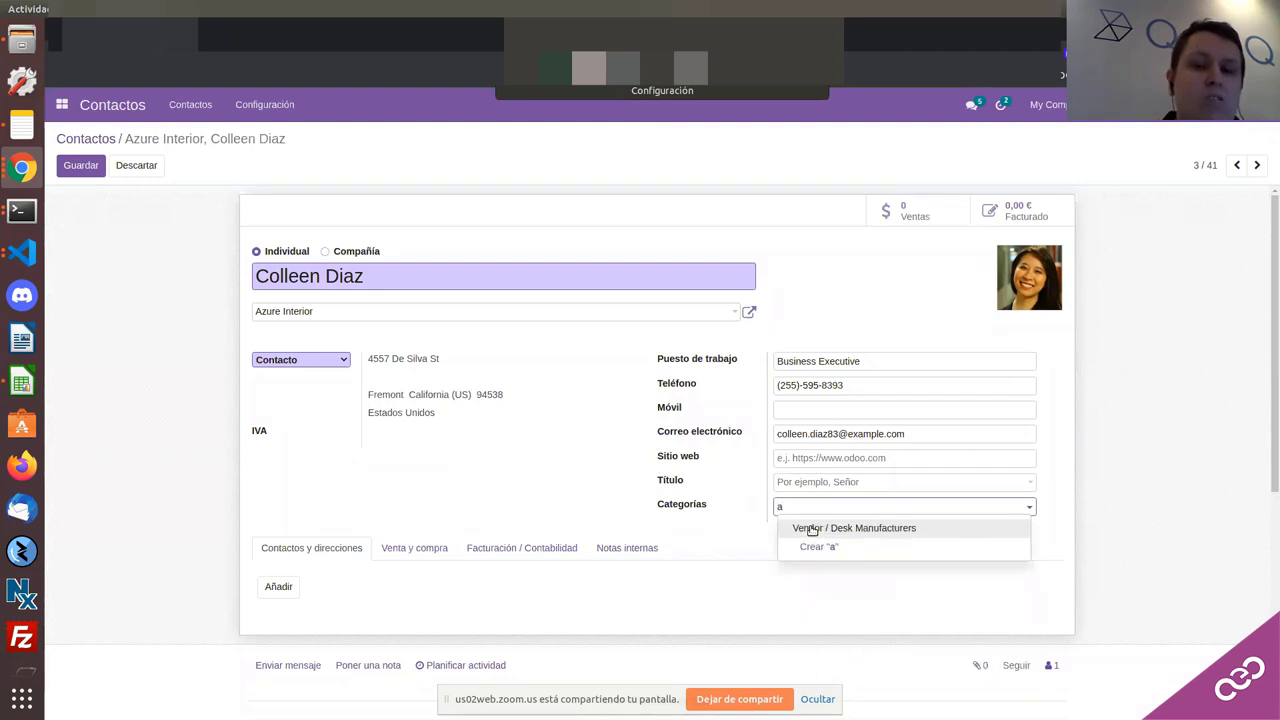
{"action": "key", "text": "BackSpace"}
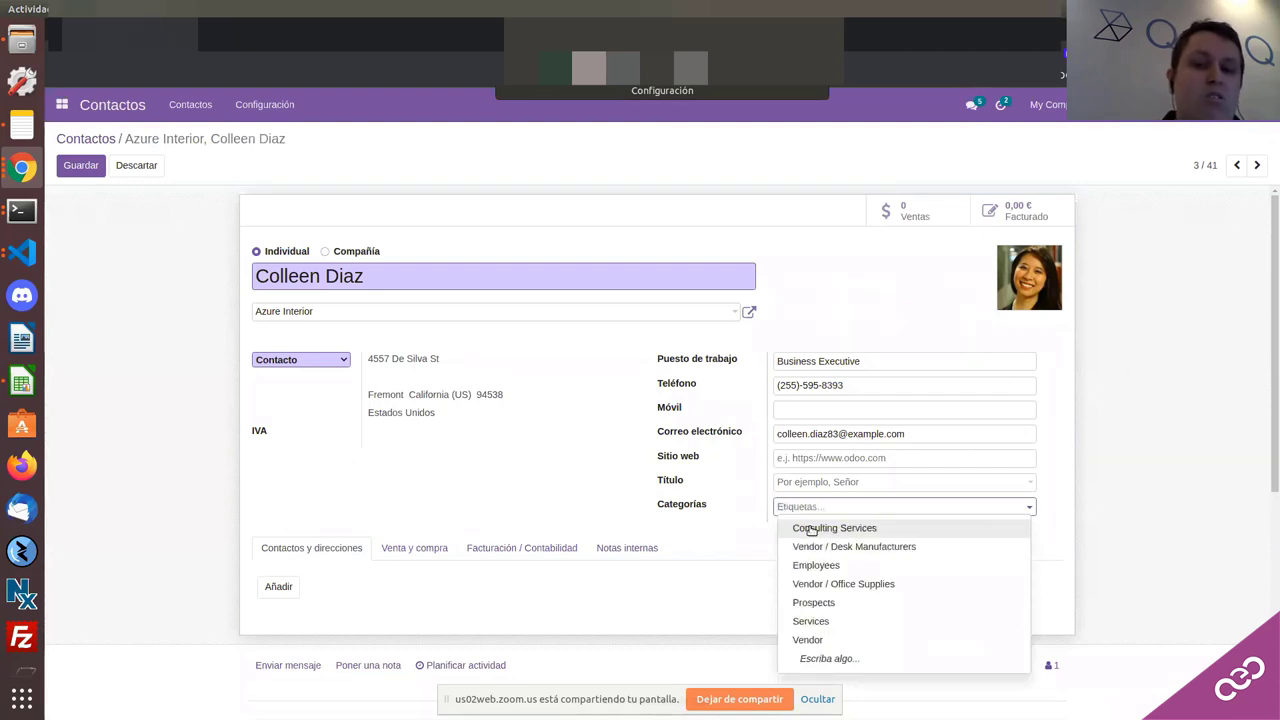
{"action": "left_click", "coordinate": [811, 528]}
{"action": "left_click", "coordinate": [907, 514]}
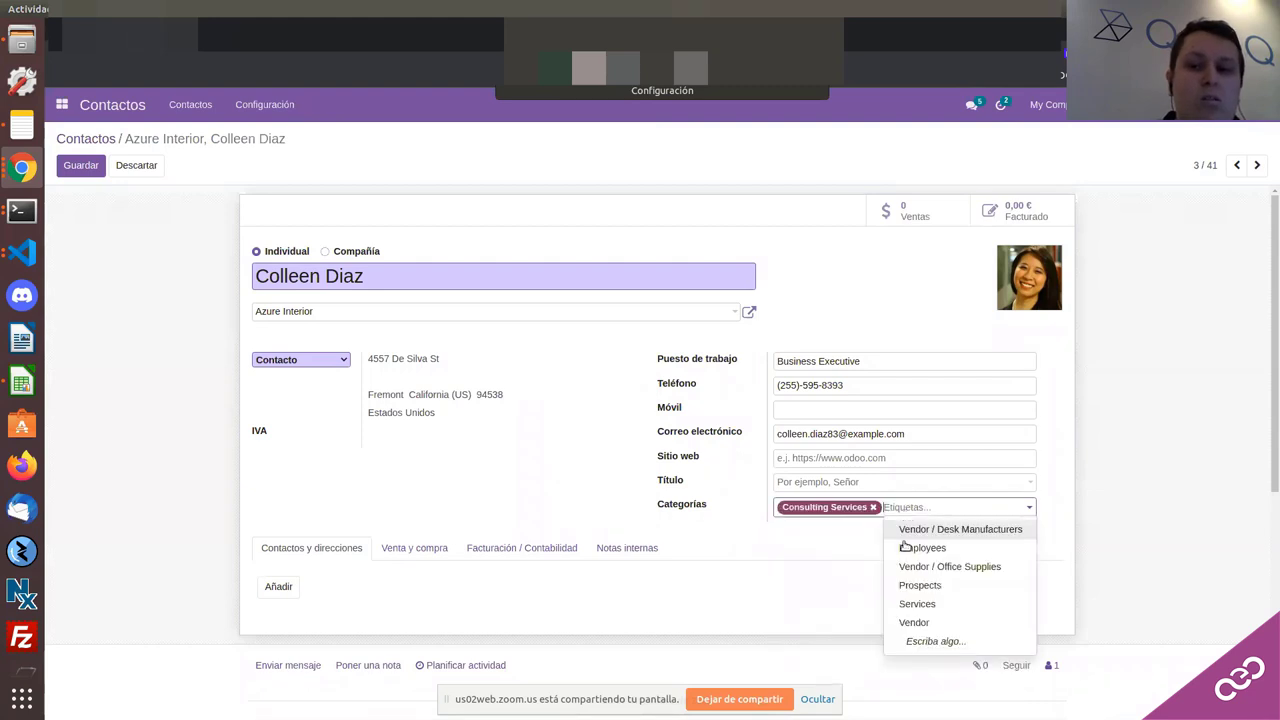
{"action": "left_click", "coordinate": [922, 548]}
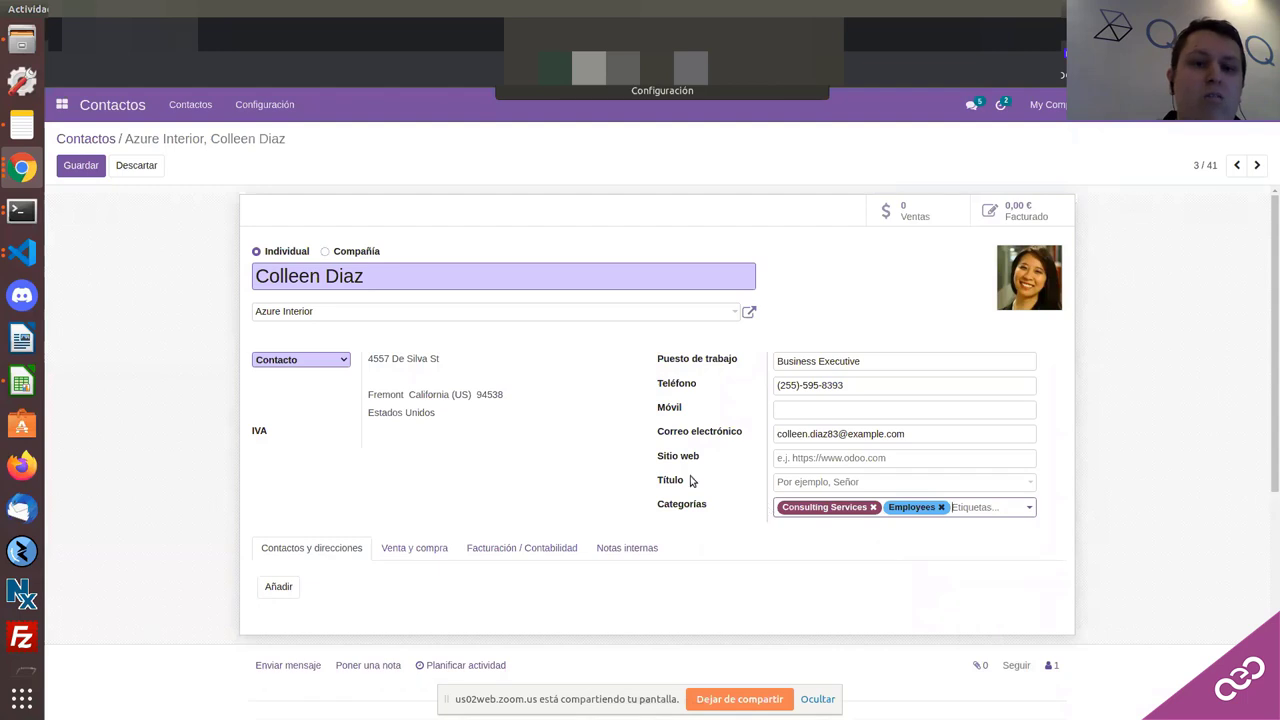
{"action": "left_click", "coordinate": [80, 168]}
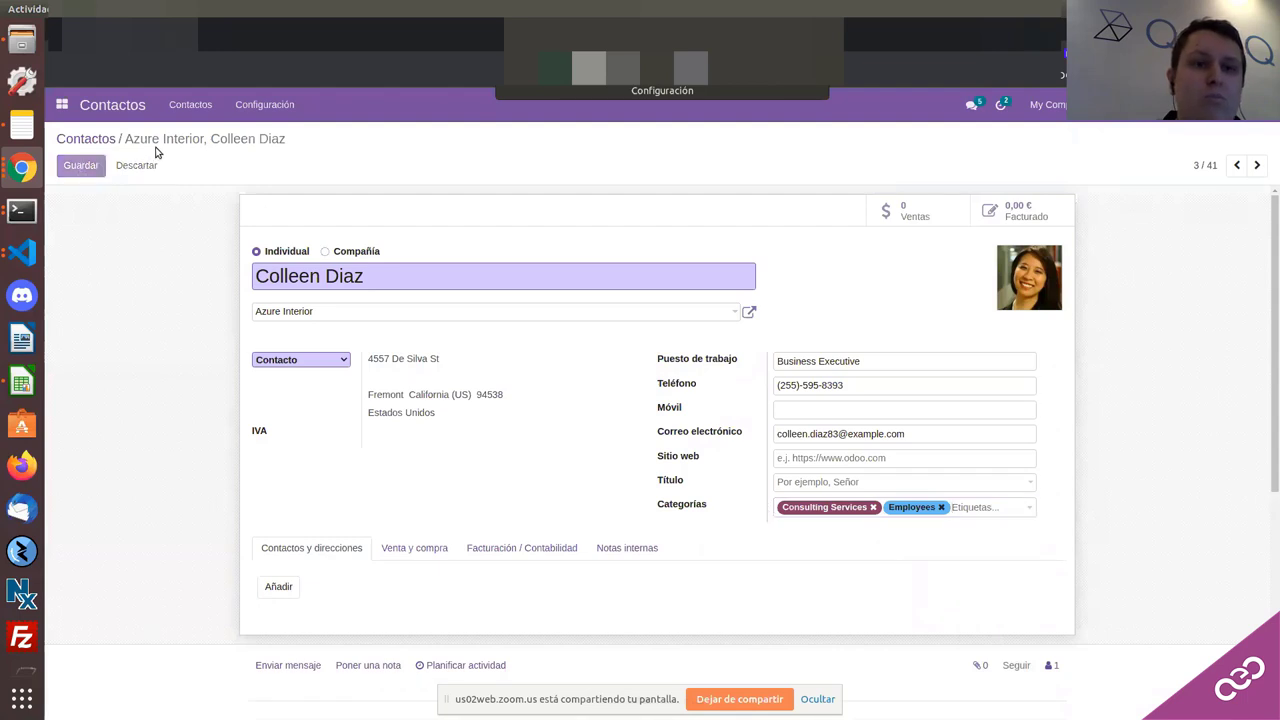
Step: Open the Azure Interior Creative Director contact from the Contactos list for editing
{"action": "left_click", "coordinate": [101, 140]}
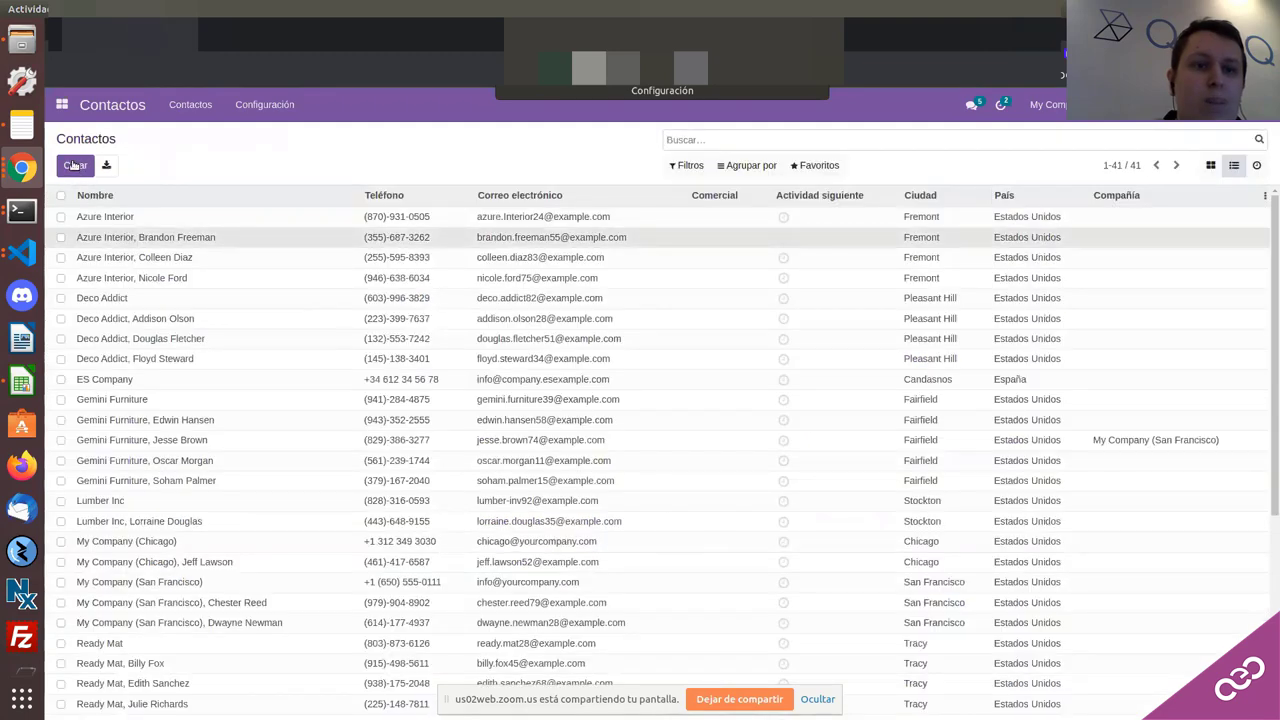
{"action": "left_click", "coordinate": [226, 237]}
{"action": "left_click", "coordinate": [814, 520]}
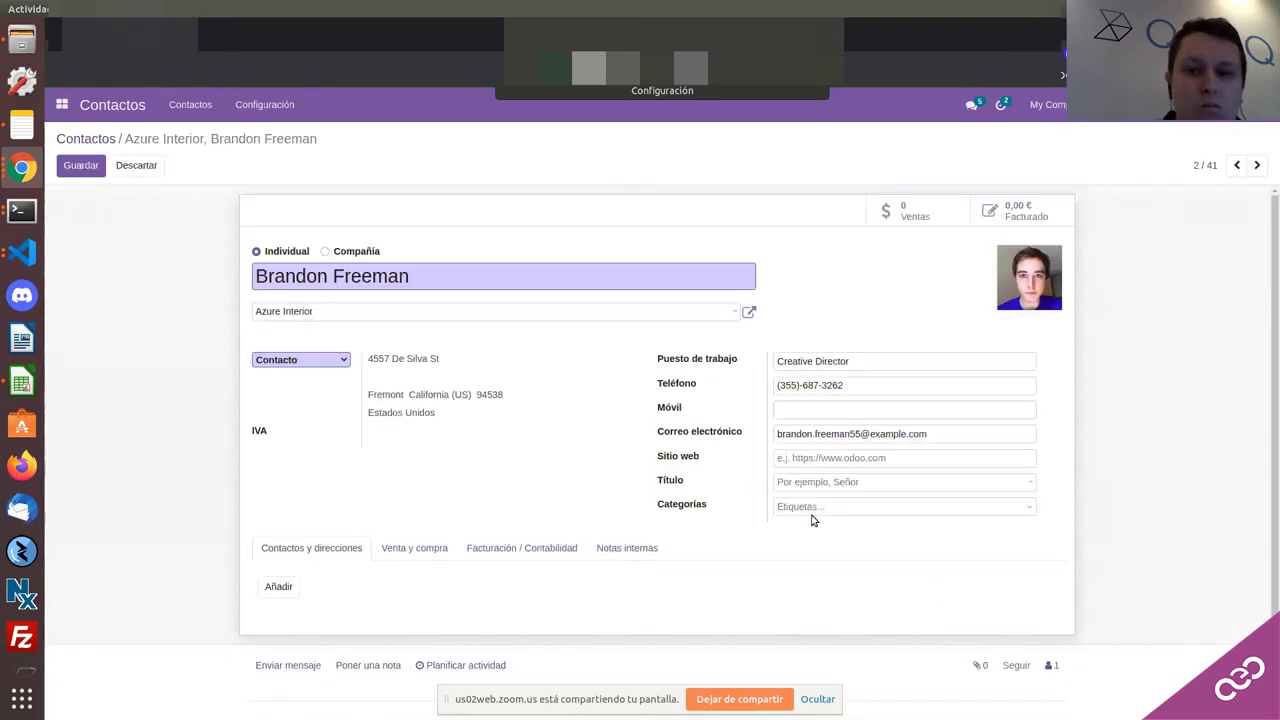
Step: Set its Categorías to Consulting Services and Services, save, and go back to the list
{"action": "left_click", "coordinate": [814, 520]}
{"action": "left_click", "coordinate": [831, 529]}
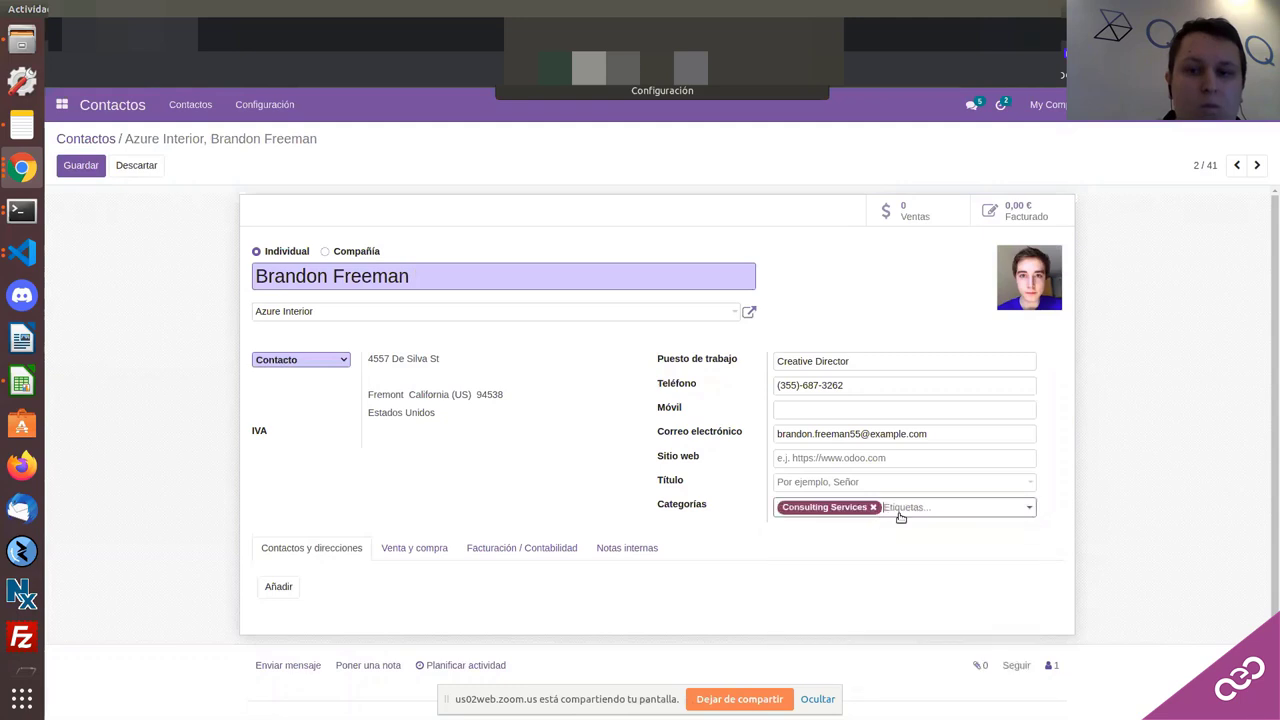
{"action": "left_click", "coordinate": [900, 516]}
{"action": "left_click", "coordinate": [914, 547]}
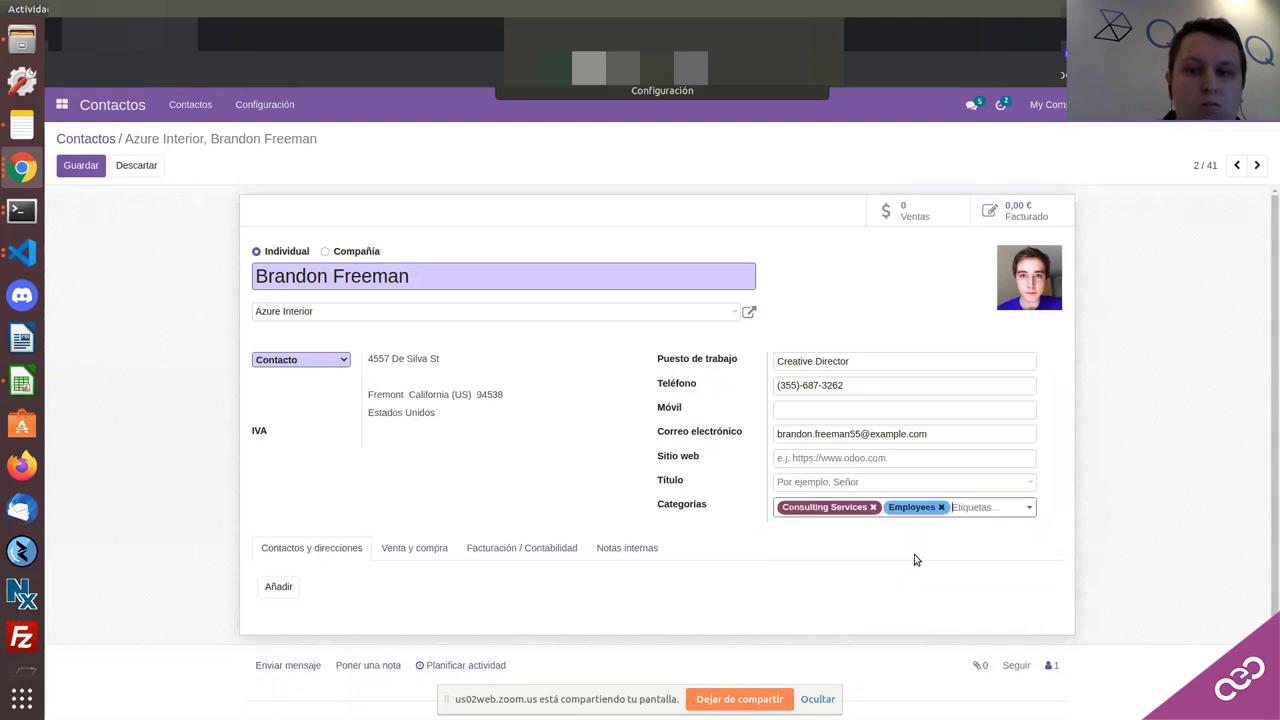
{"action": "left_click", "coordinate": [941, 507]}
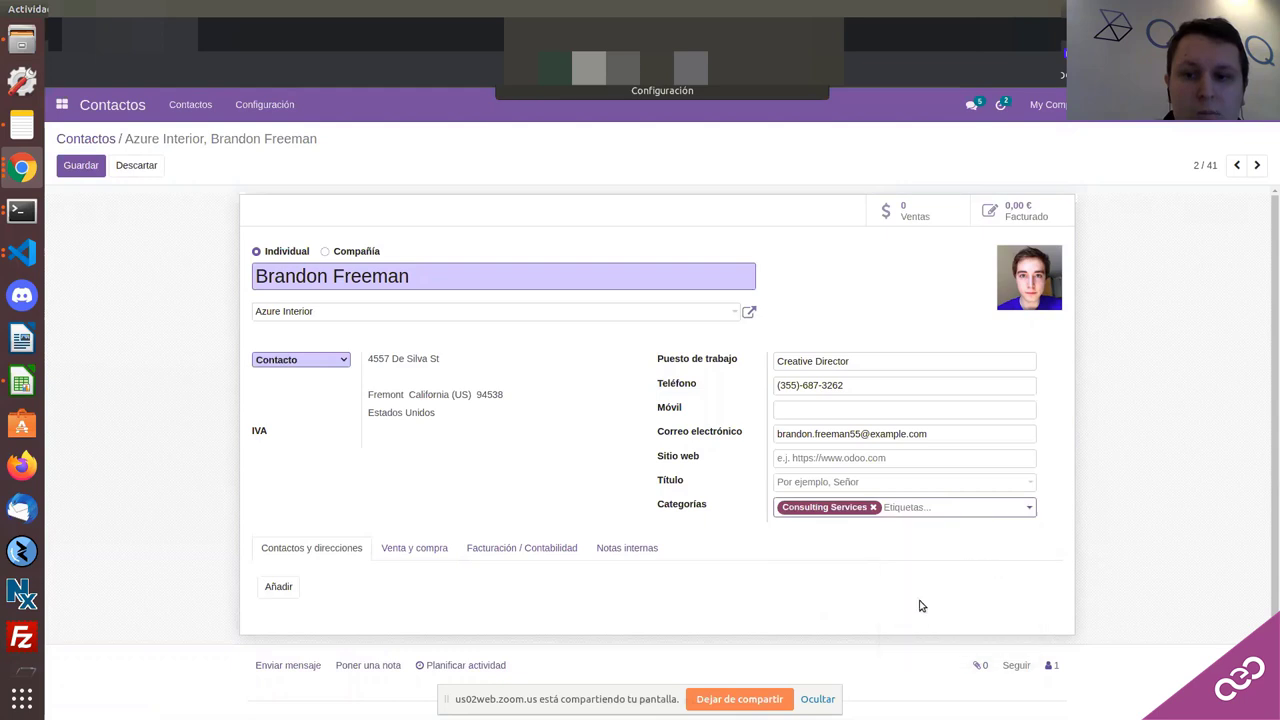
{"action": "left_click", "coordinate": [921, 606]}
{"action": "left_click", "coordinate": [98, 166]}
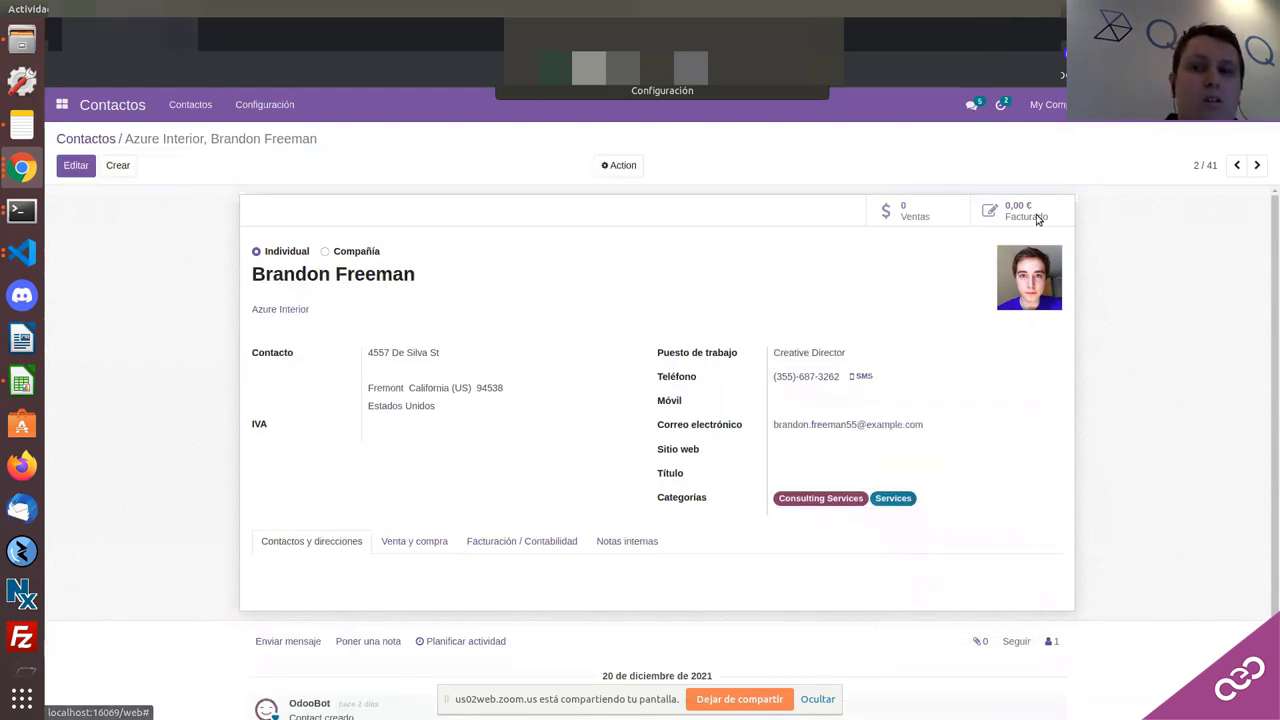
{"action": "key", "text": "alt+Left"}
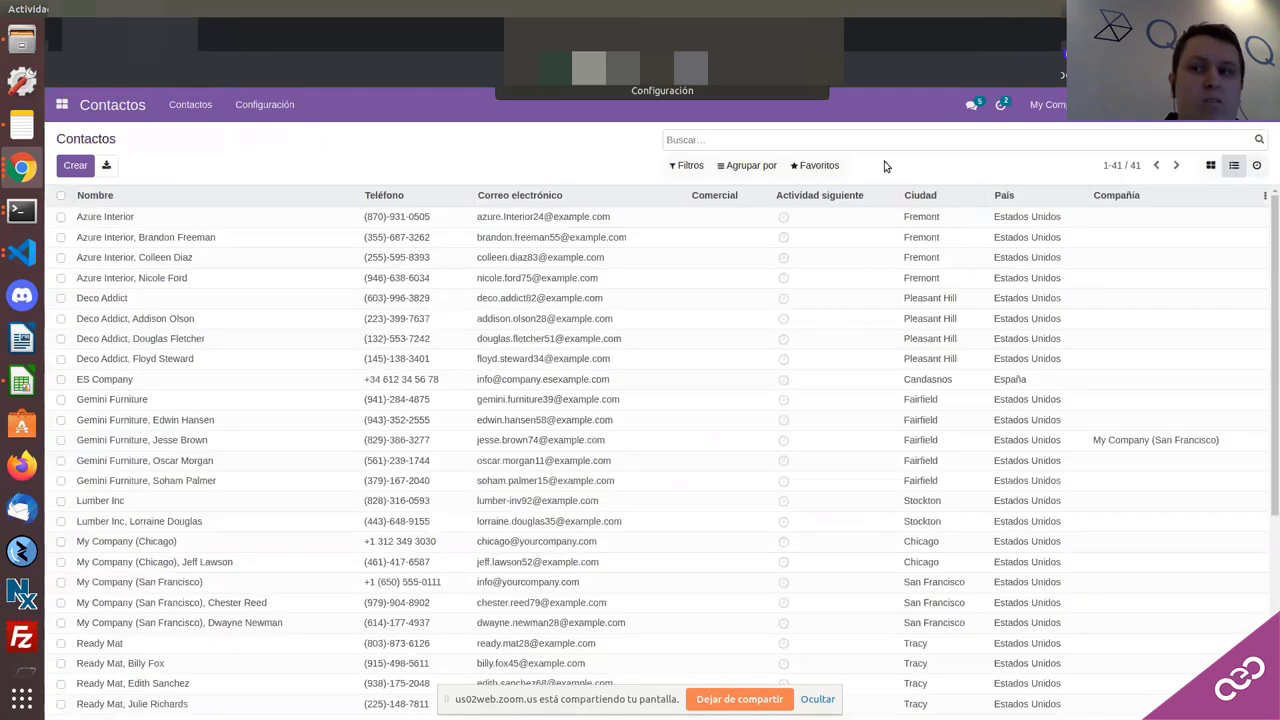
{"action": "left_click", "coordinate": [752, 167]}
{"action": "left_click", "coordinate": [751, 285]}
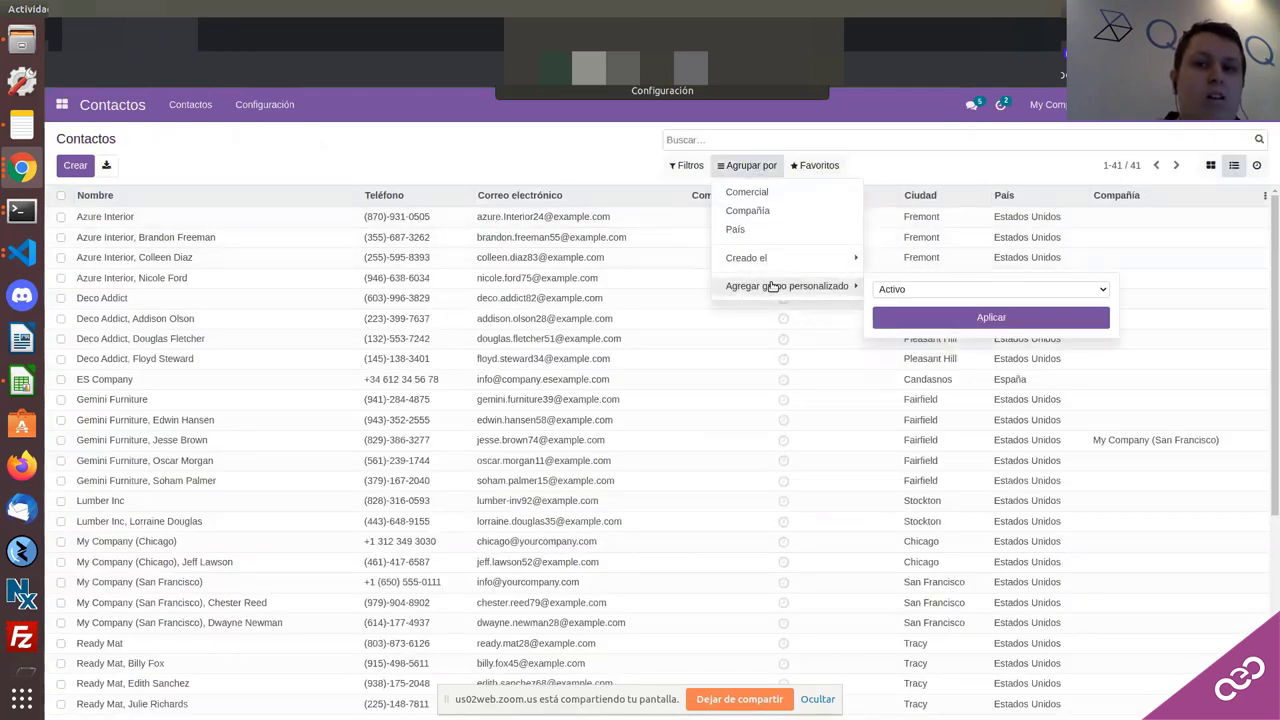
{"action": "left_click", "coordinate": [914, 292]}
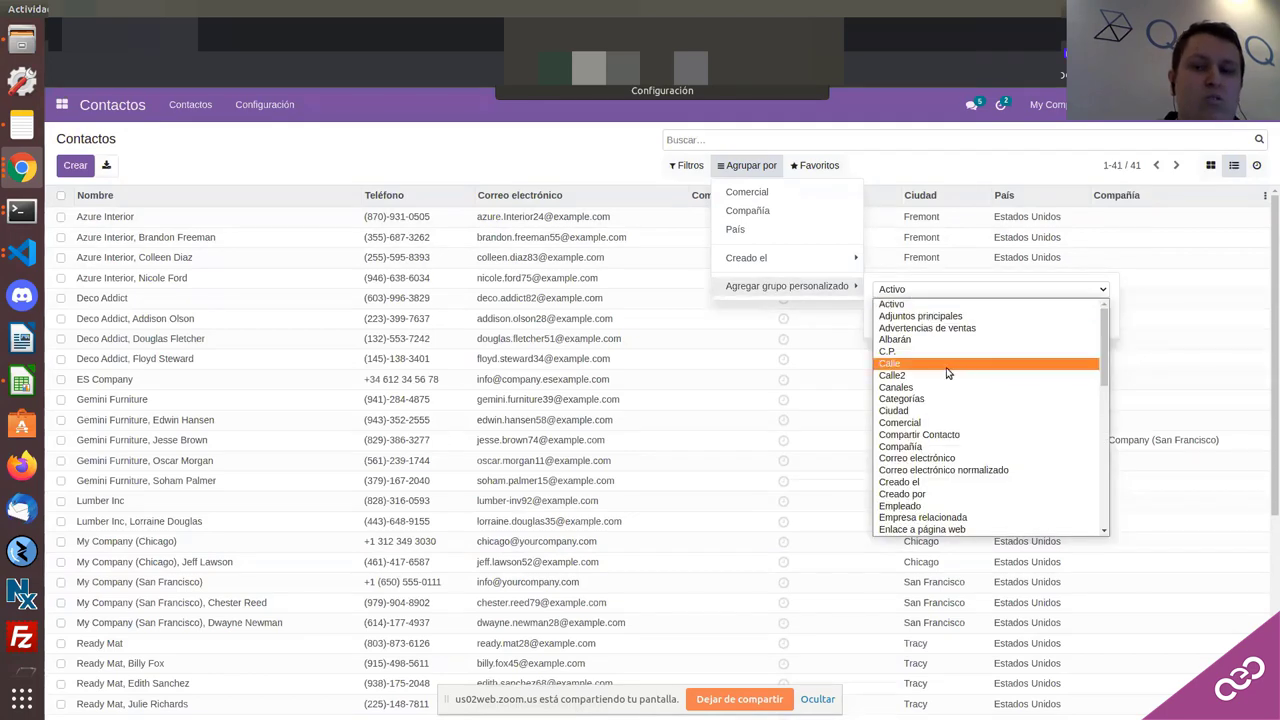
{"action": "scroll", "coordinate": [922, 368], "scroll_direction": "down", "scroll_amount": 1}
{"action": "left_click", "coordinate": [922, 364]}
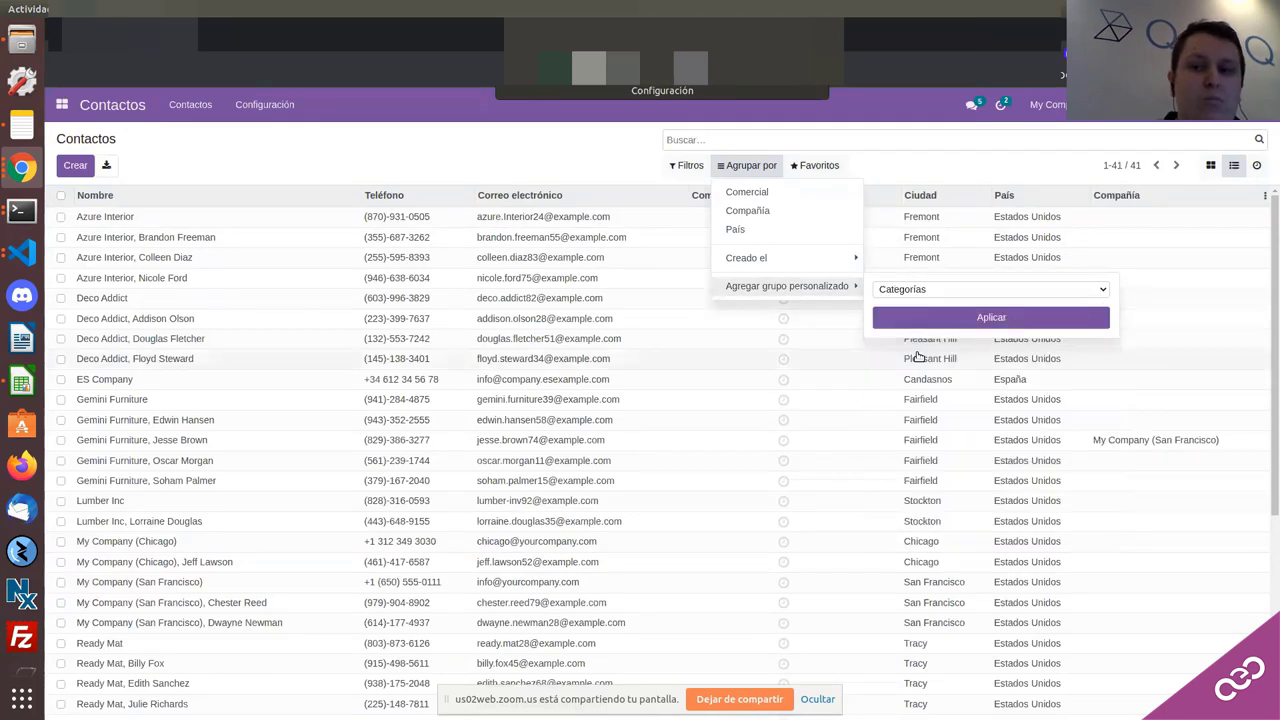
{"action": "left_click", "coordinate": [886, 317]}
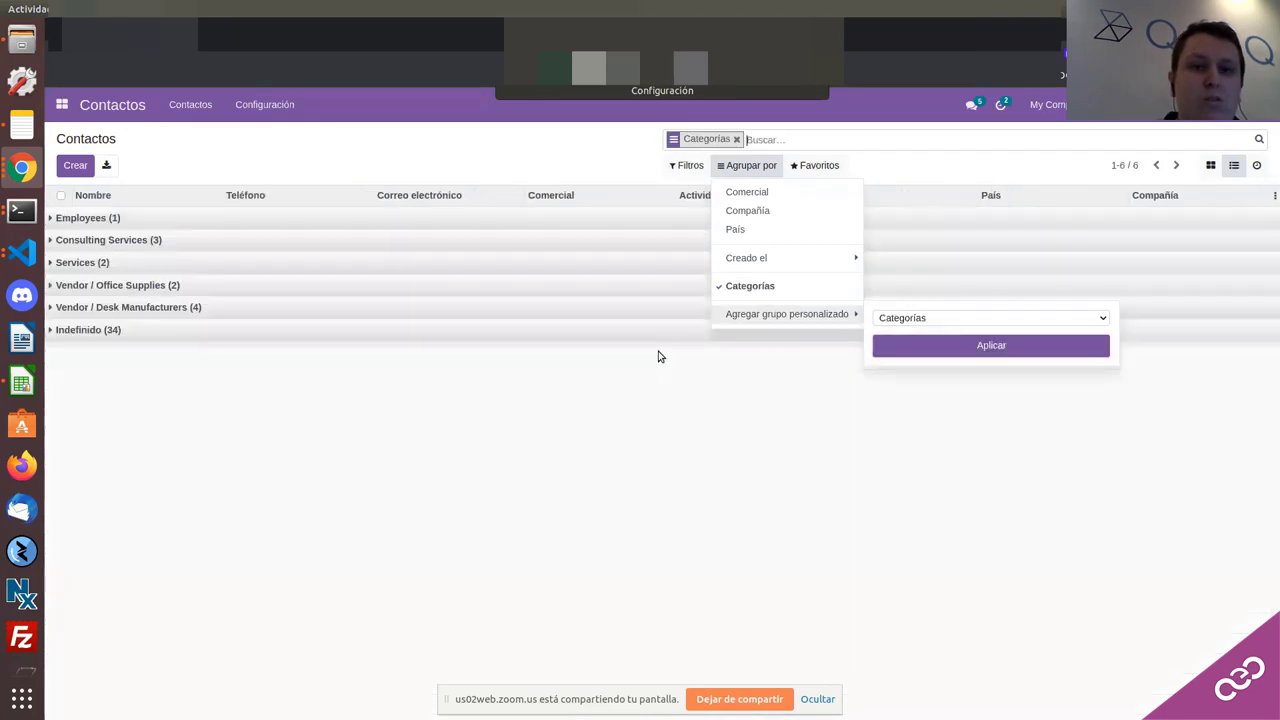
{"action": "left_click", "coordinate": [112, 240]}
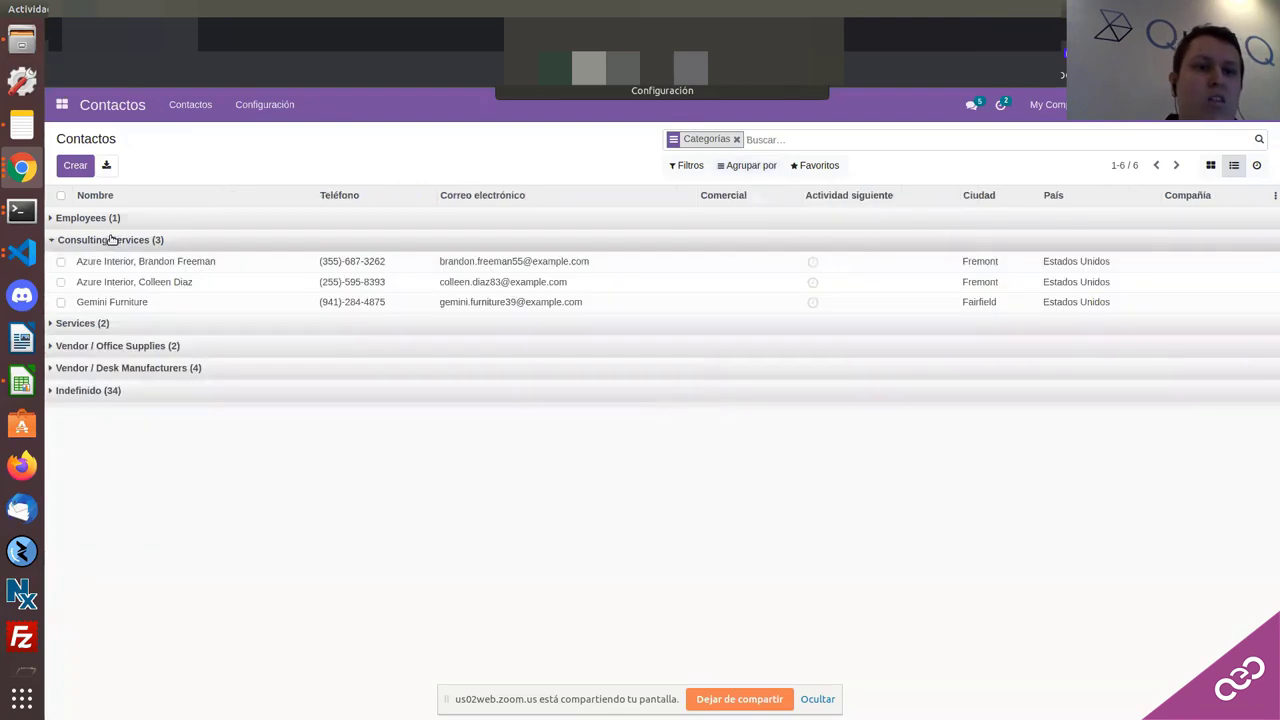
{"action": "left_click", "coordinate": [110, 219]}
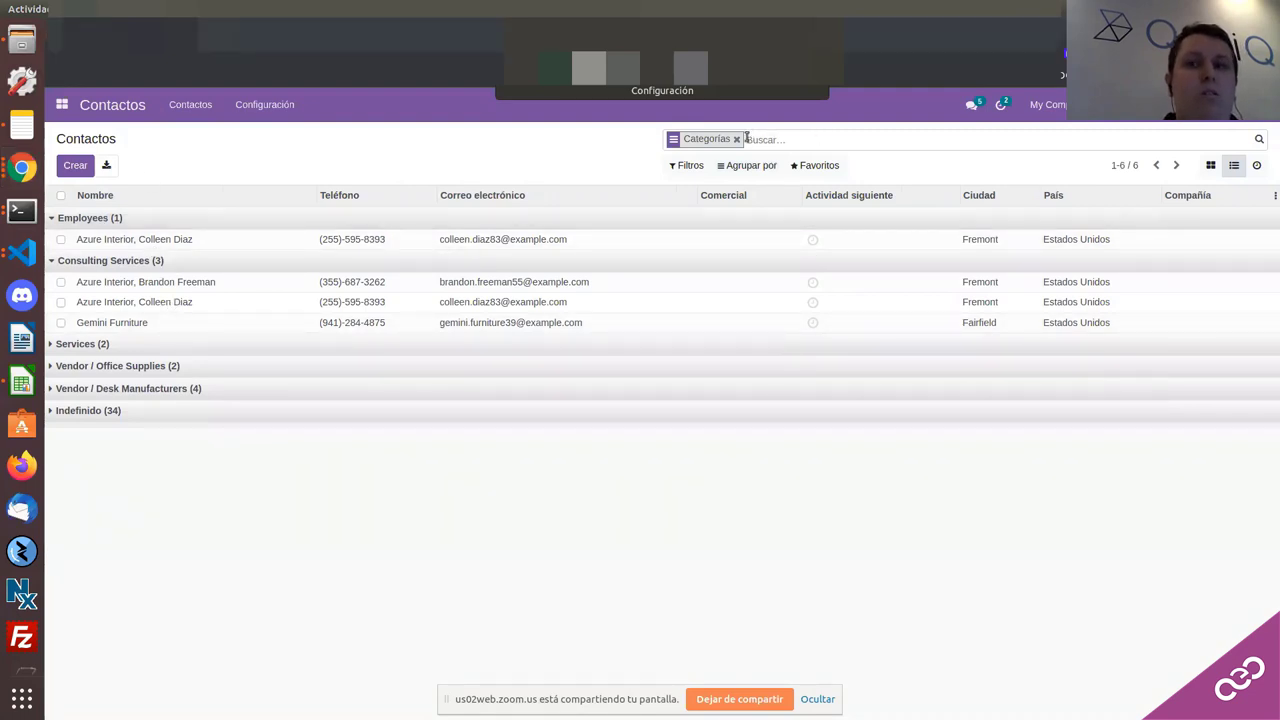
{"action": "left_click", "coordinate": [736, 139]}
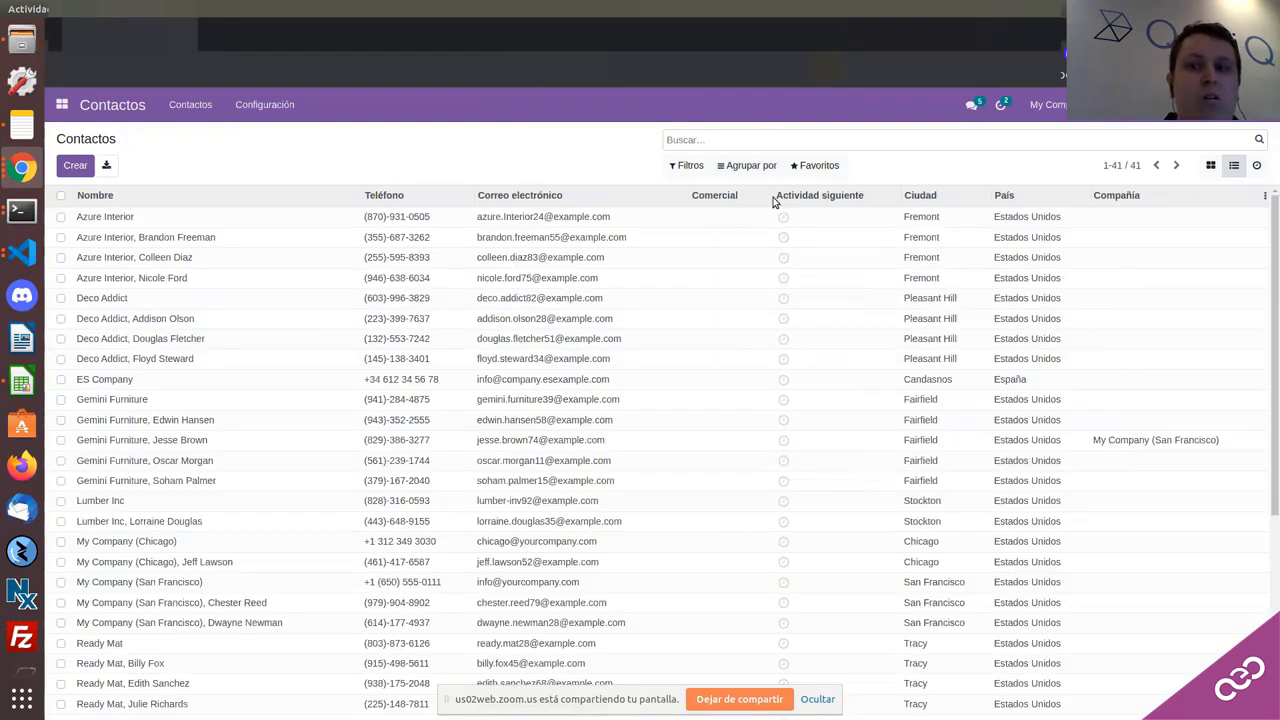
Step: Group contacts by Categorías, then expand and collapse the Employees, Consulting Services and Services groups
{"action": "left_click", "coordinate": [743, 165]}
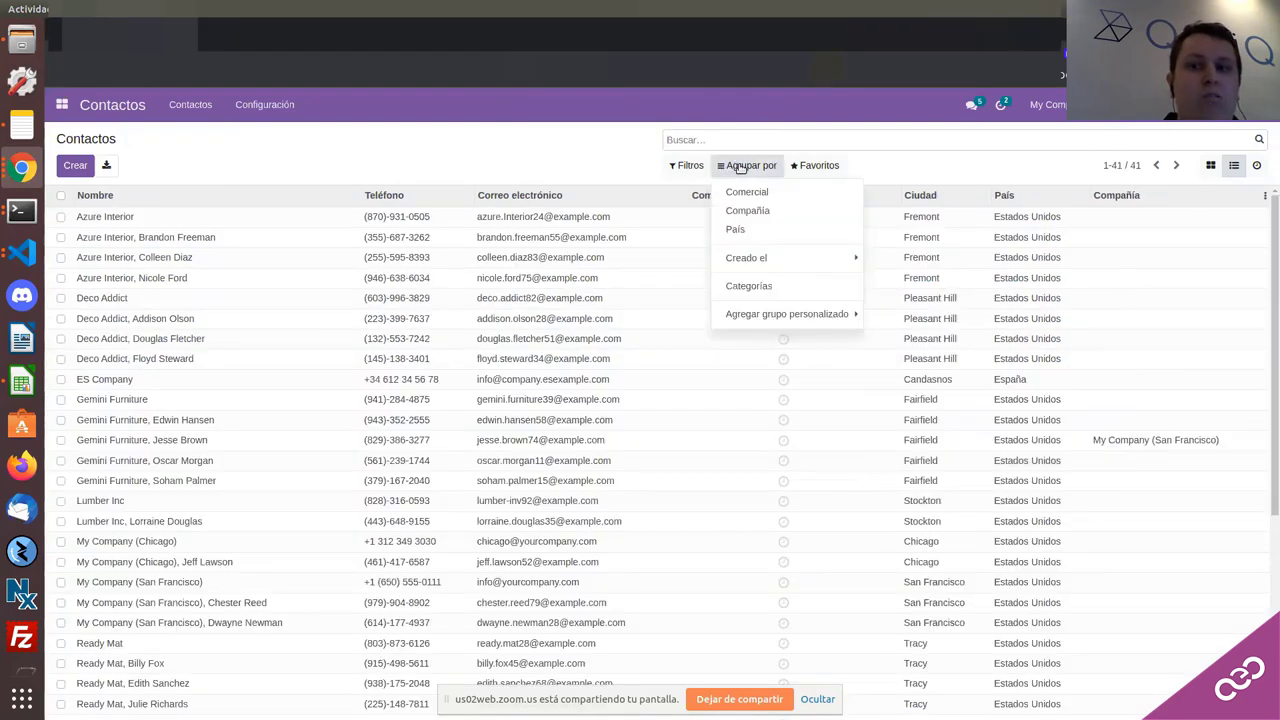
{"action": "left_click", "coordinate": [763, 288]}
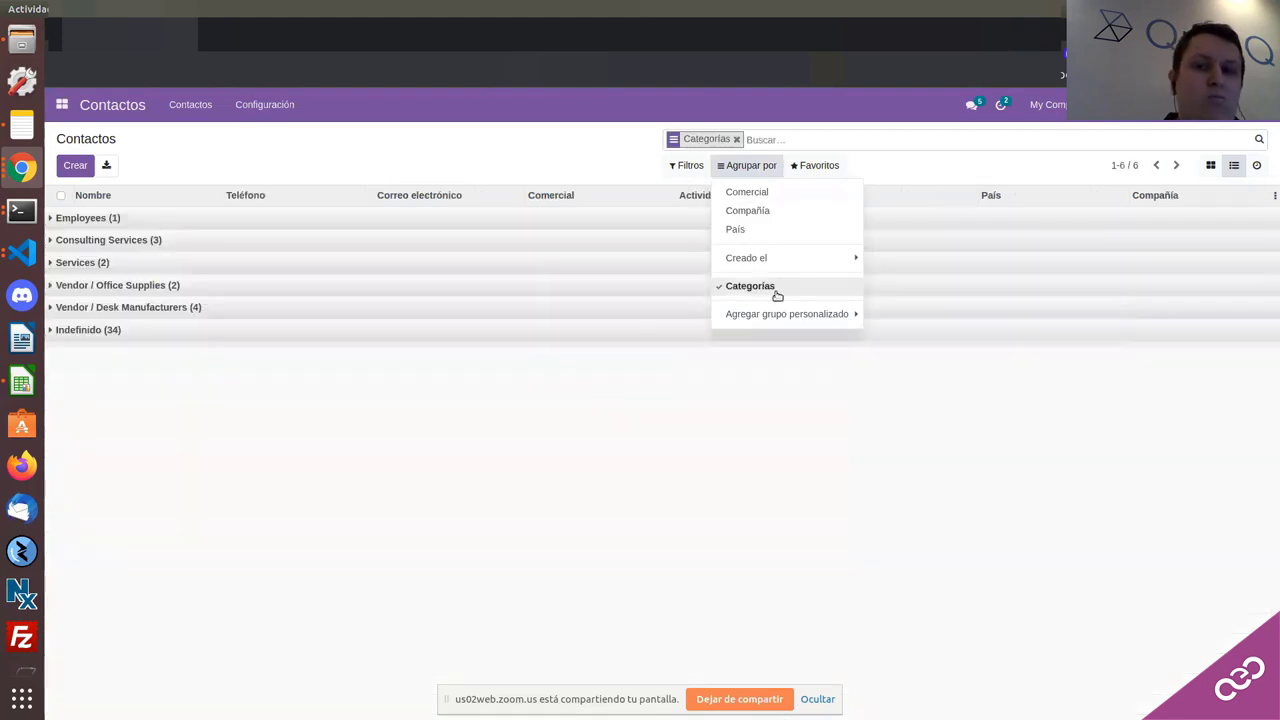
{"action": "left_click", "coordinate": [494, 457]}
{"action": "left_click", "coordinate": [110, 218]}
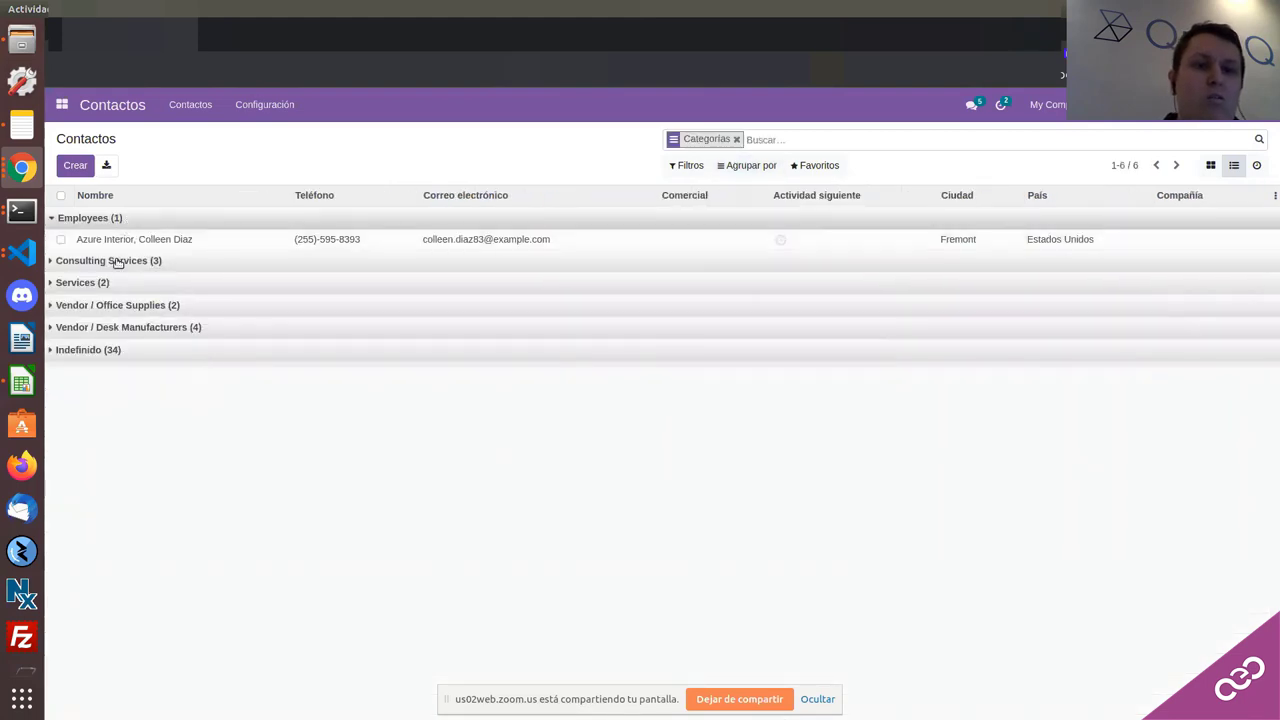
{"action": "left_click", "coordinate": [120, 260]}
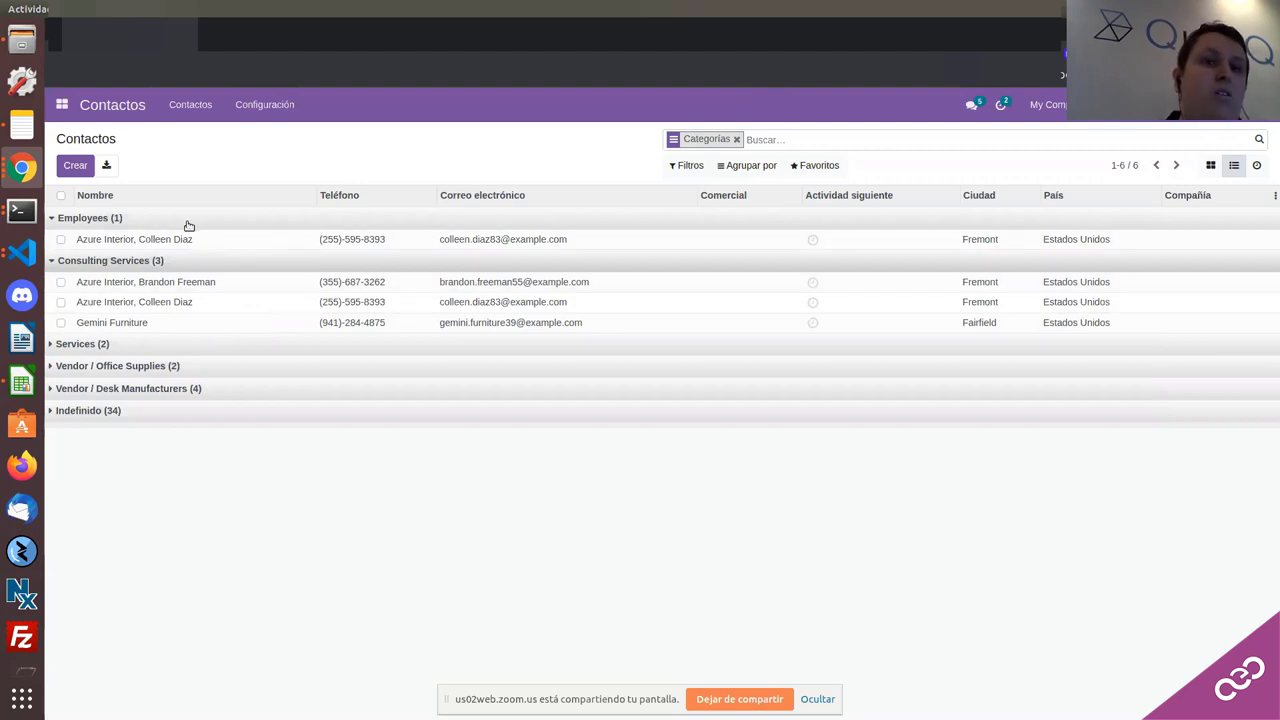
{"action": "left_click", "coordinate": [152, 222]}
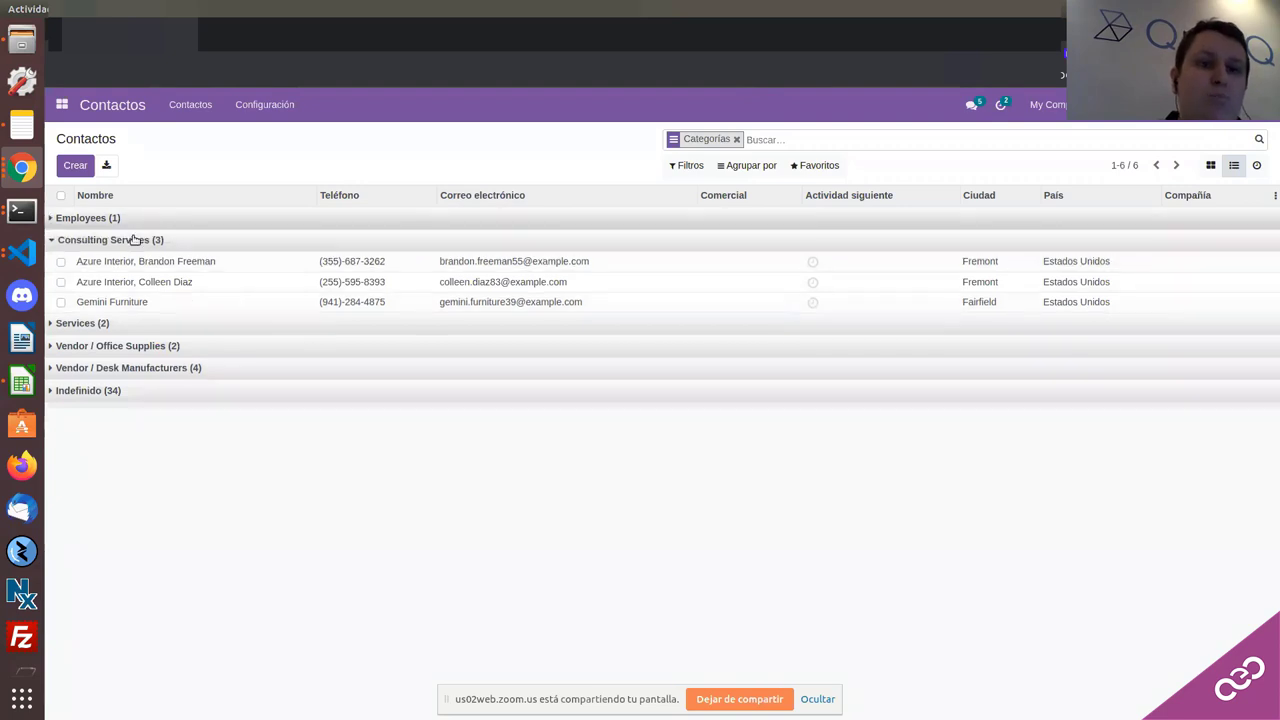
{"action": "left_click", "coordinate": [135, 240]}
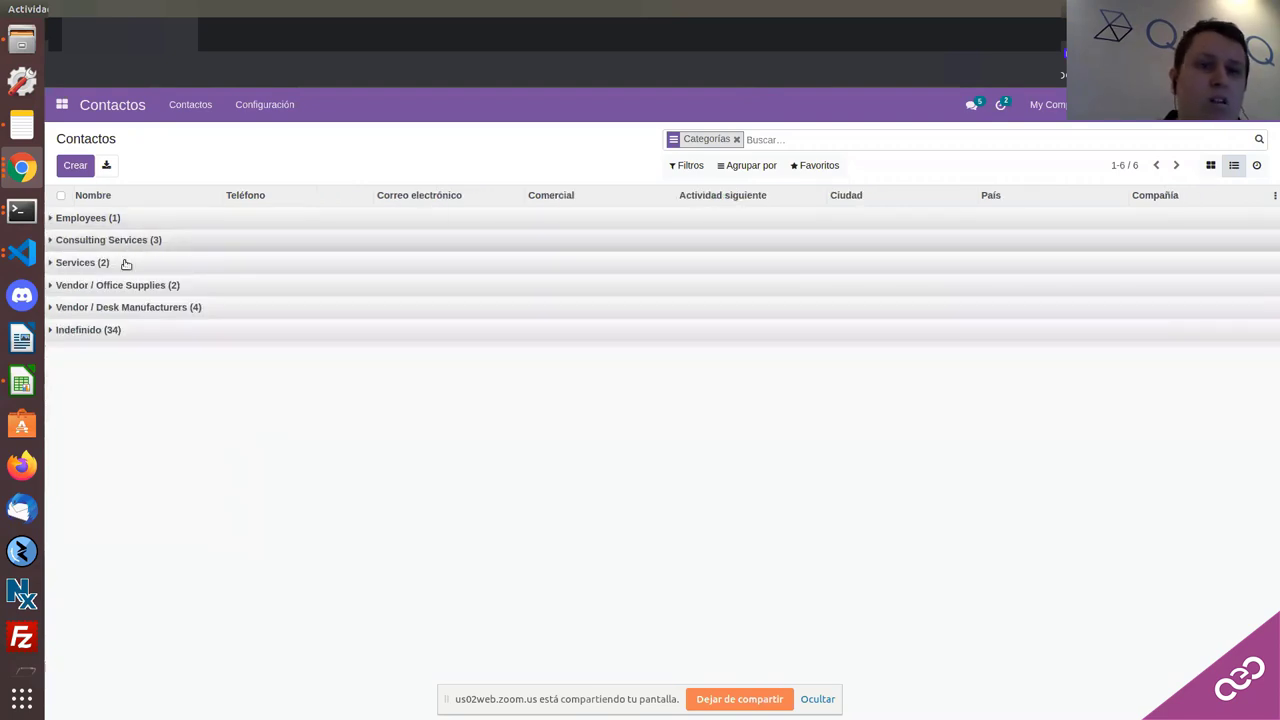
{"action": "left_click", "coordinate": [126, 264]}
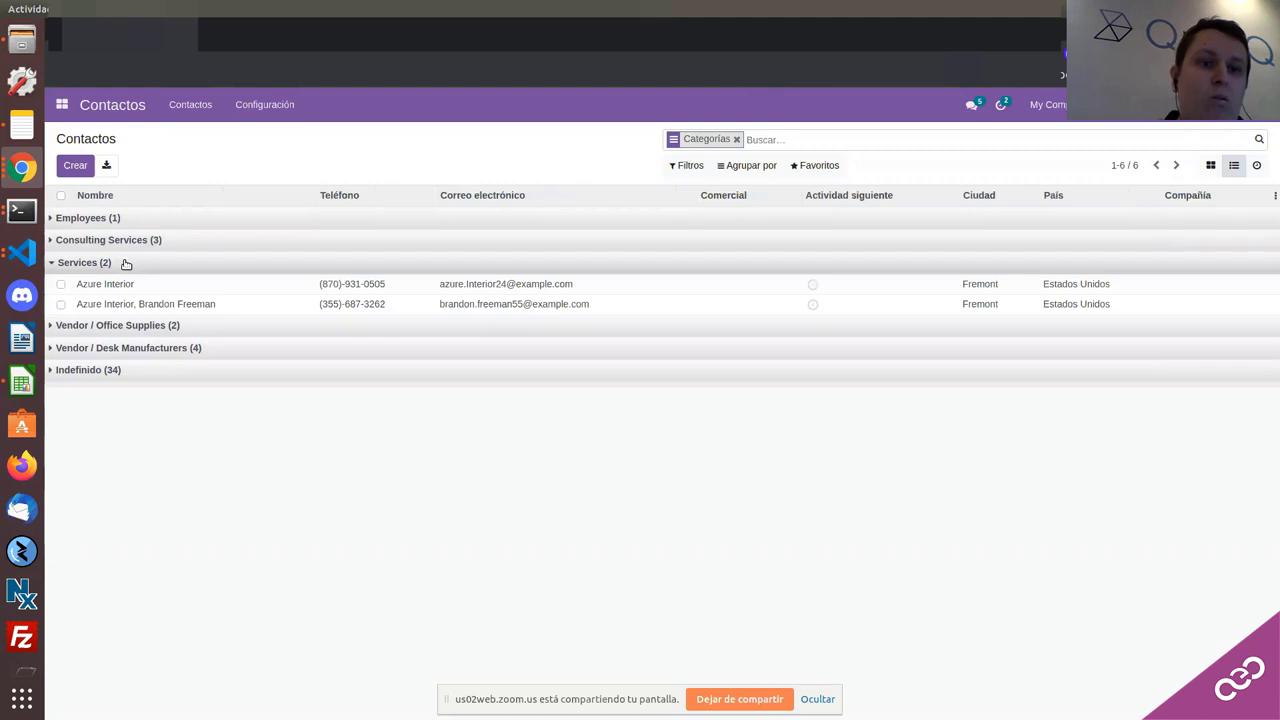
{"action": "left_click", "coordinate": [126, 263]}
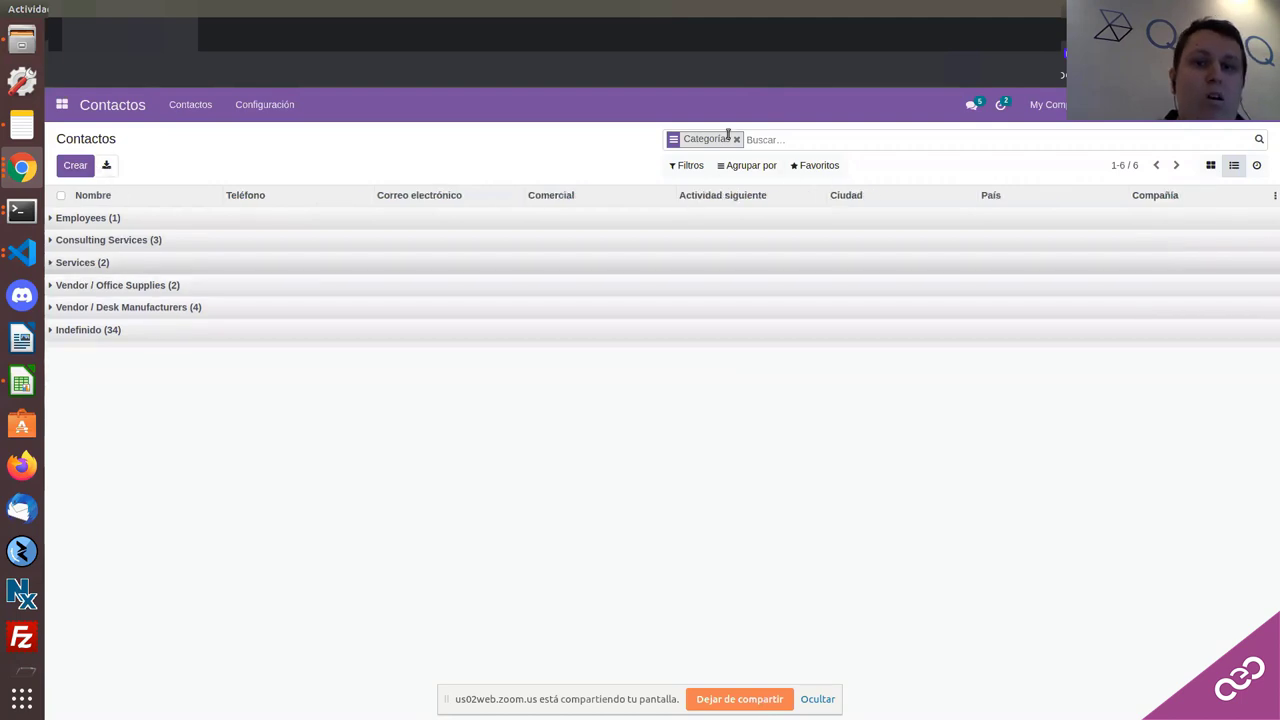
Step: Remove the category grouping from the contacts list and switch to a code editor window
{"action": "left_click", "coordinate": [737, 140]}
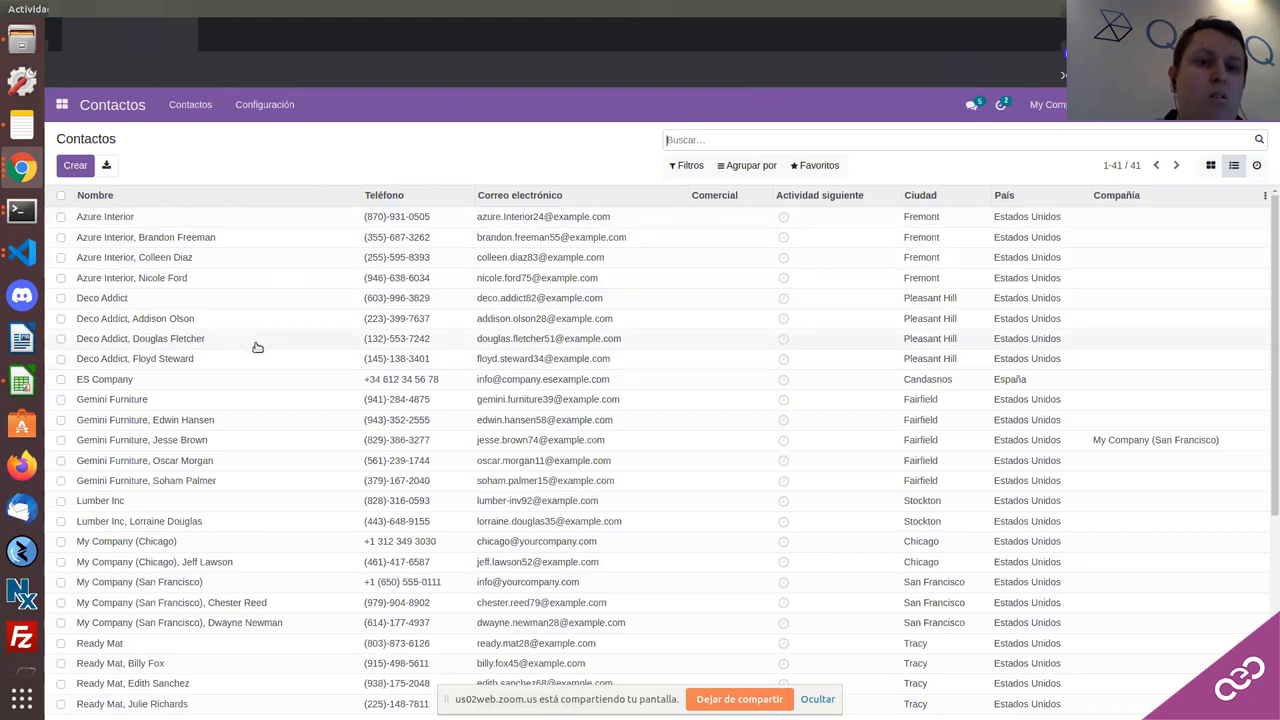
{"action": "scroll", "coordinate": [254, 346], "scroll_direction": "down", "scroll_amount": 2}
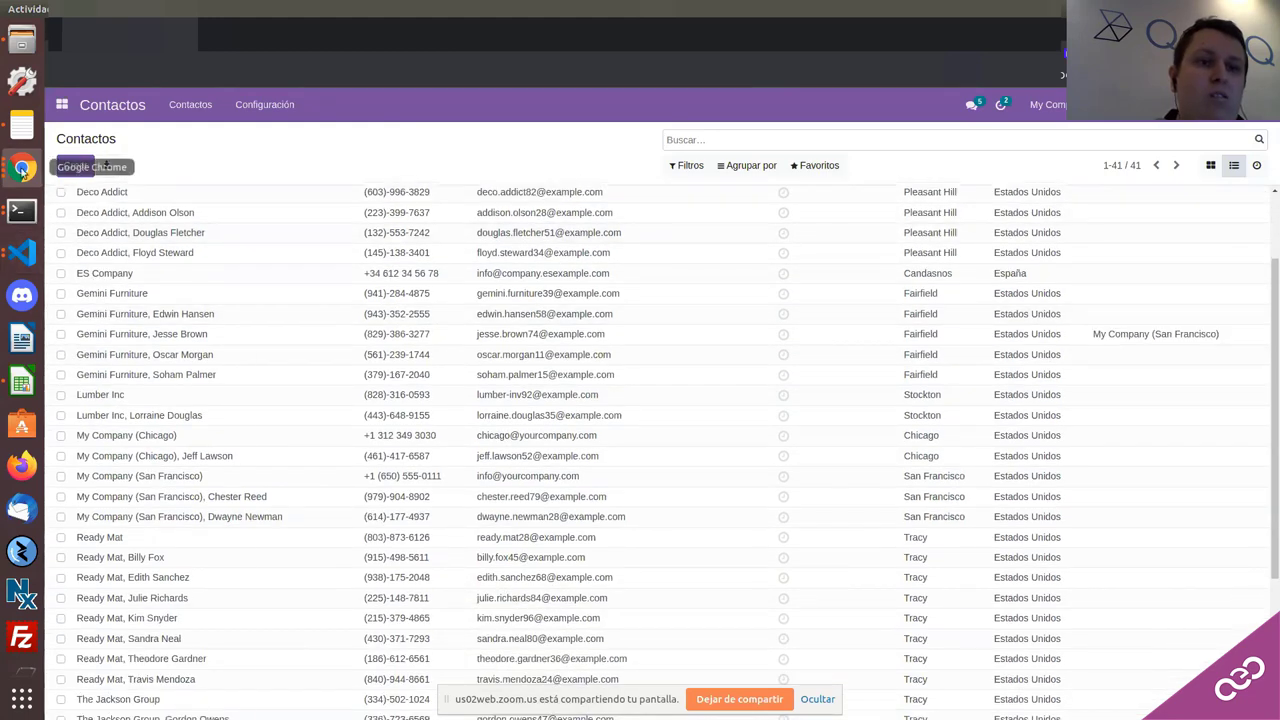
{"action": "left_click", "coordinate": [22, 170]}
{"action": "left_click", "coordinate": [22, 252]}
{"action": "left_click", "coordinate": [22, 252]}
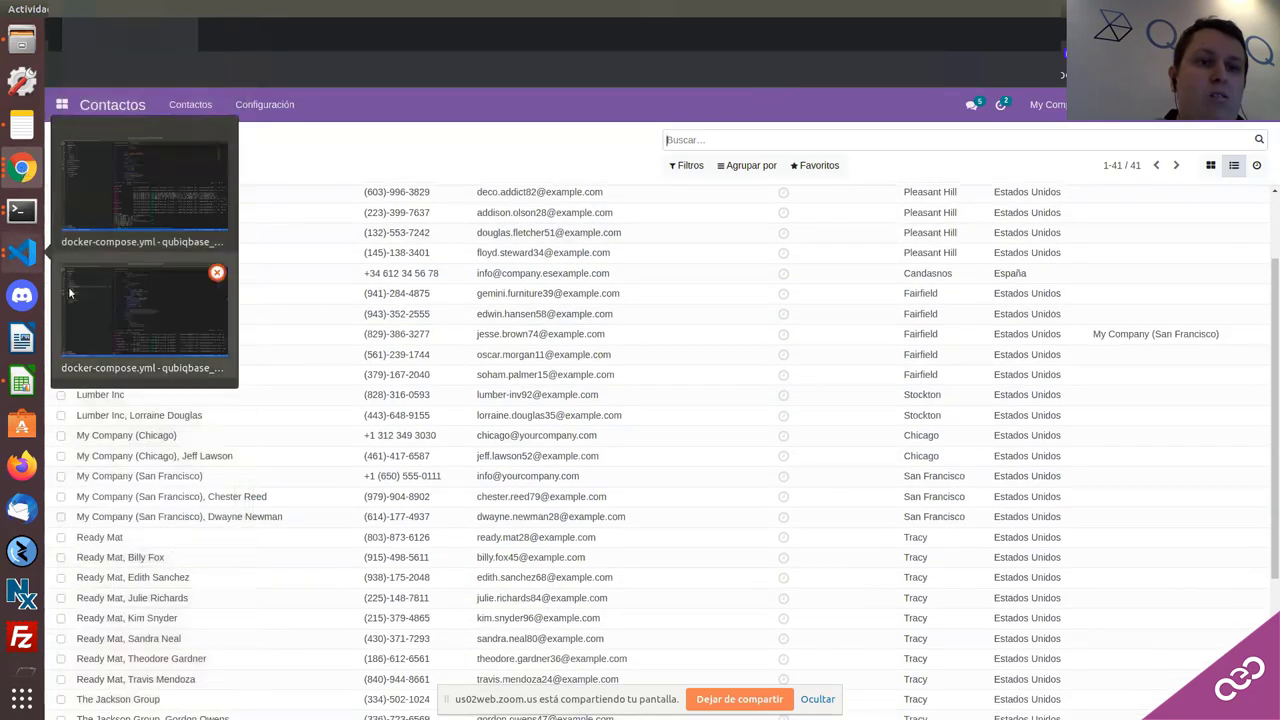
{"action": "left_click", "coordinate": [70, 294]}
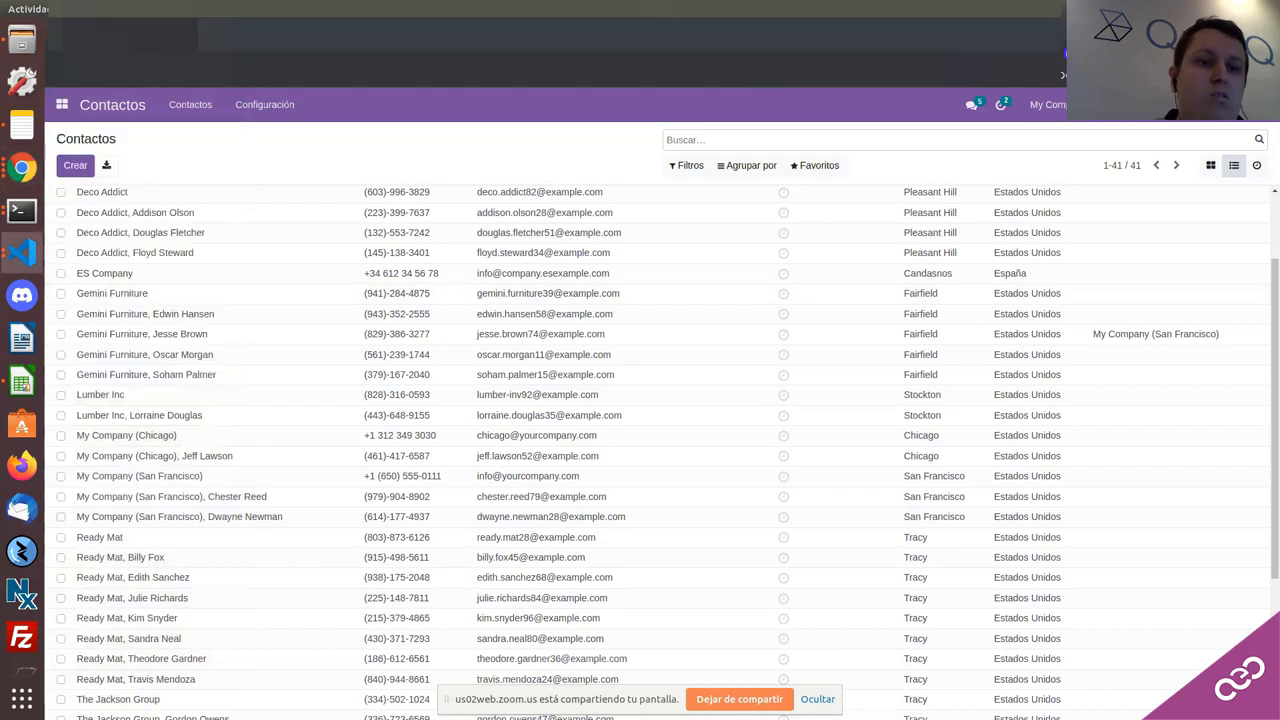
Step: Raise the 'Odoo - Google Chrome' window showing the Odoo main apps menu
{"action": "left_click", "coordinate": [30, 256]}
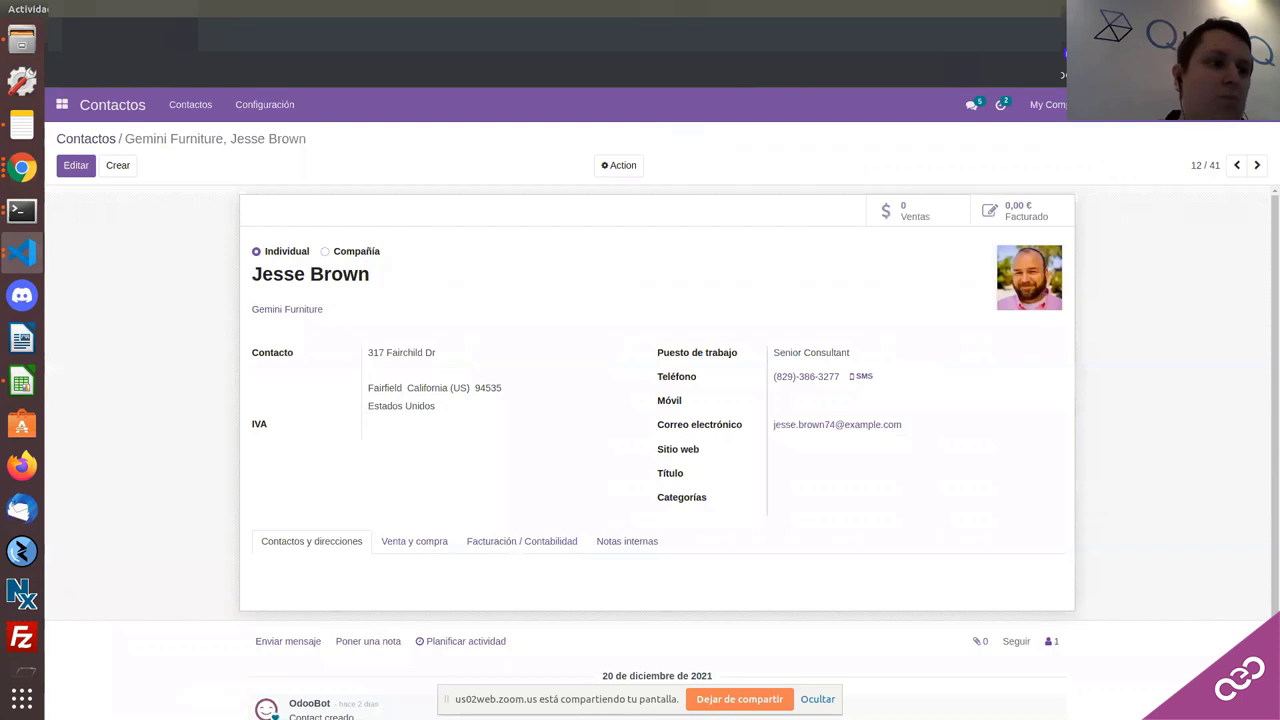
{"action": "left_click", "coordinate": [24, 172]}
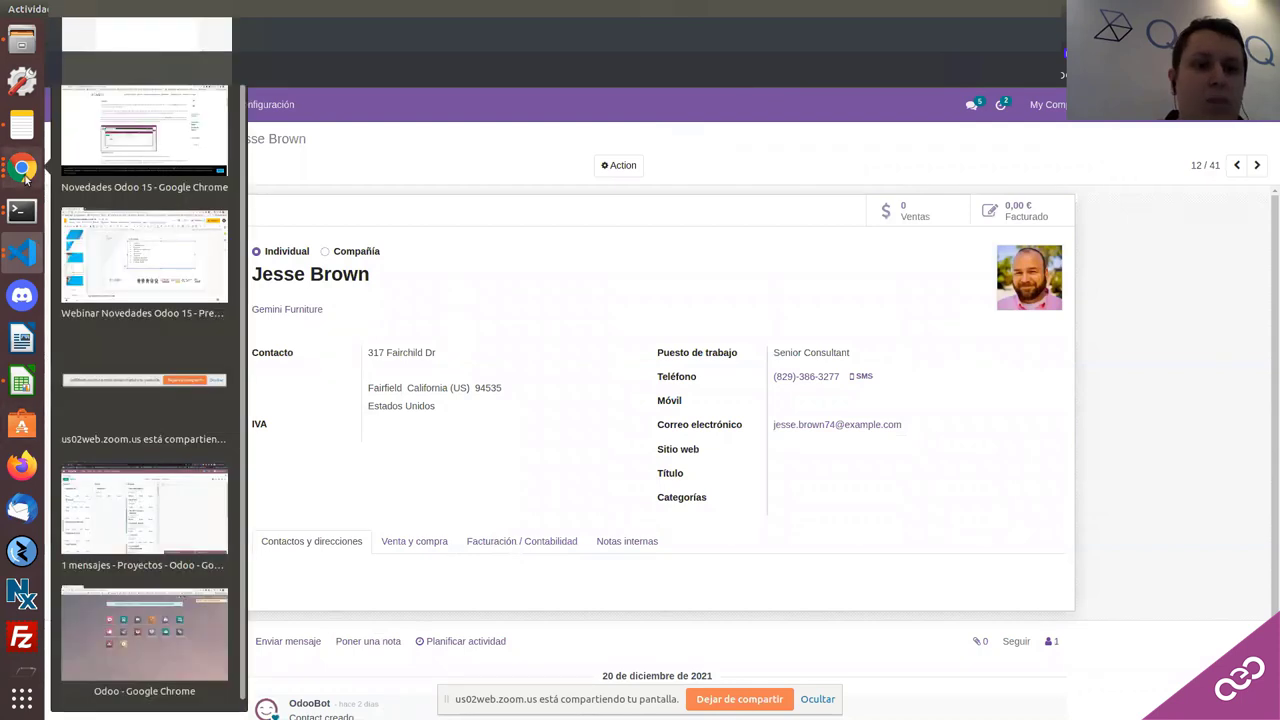
{"action": "left_click", "coordinate": [145, 533]}
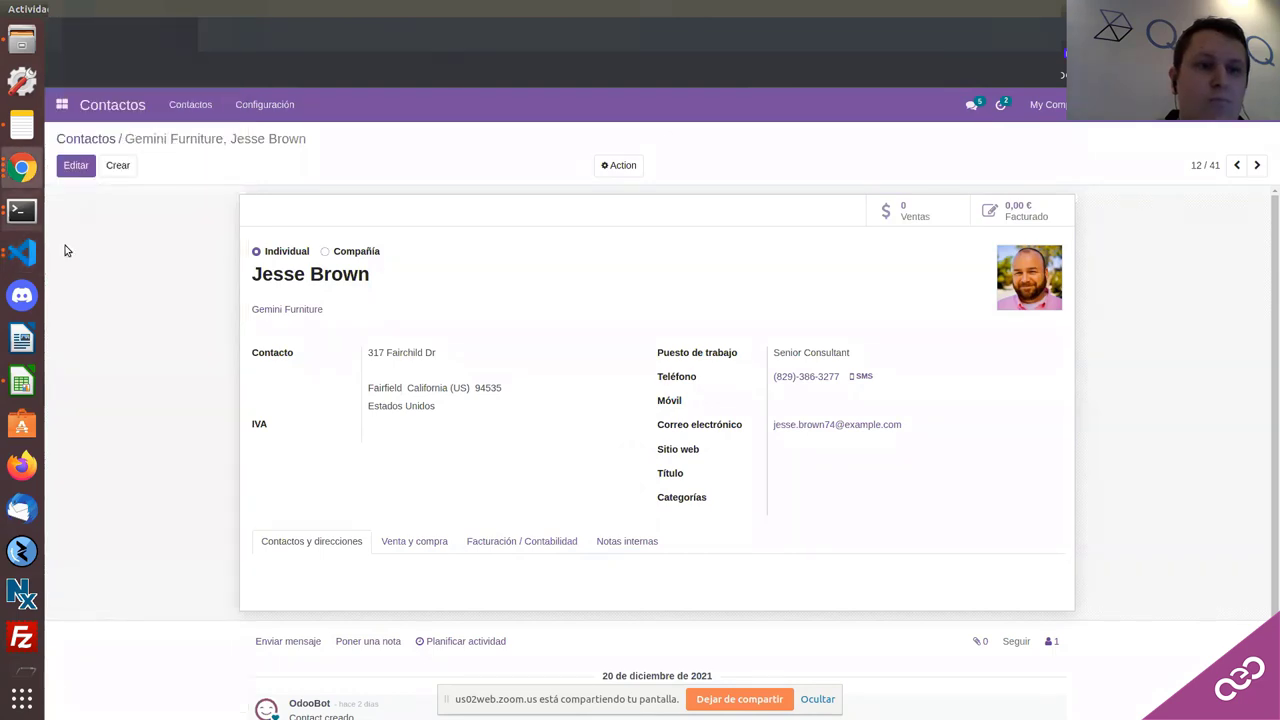
{"action": "left_click", "coordinate": [21, 167]}
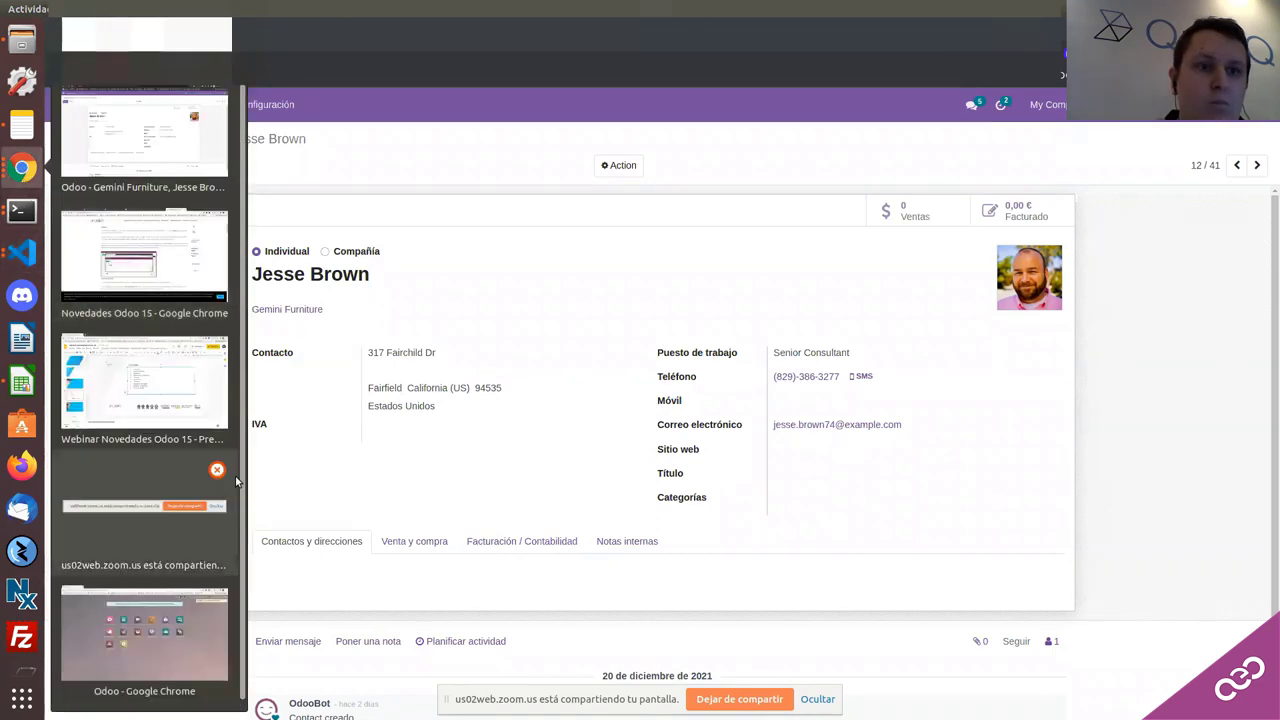
{"action": "left_click", "coordinate": [183, 625]}
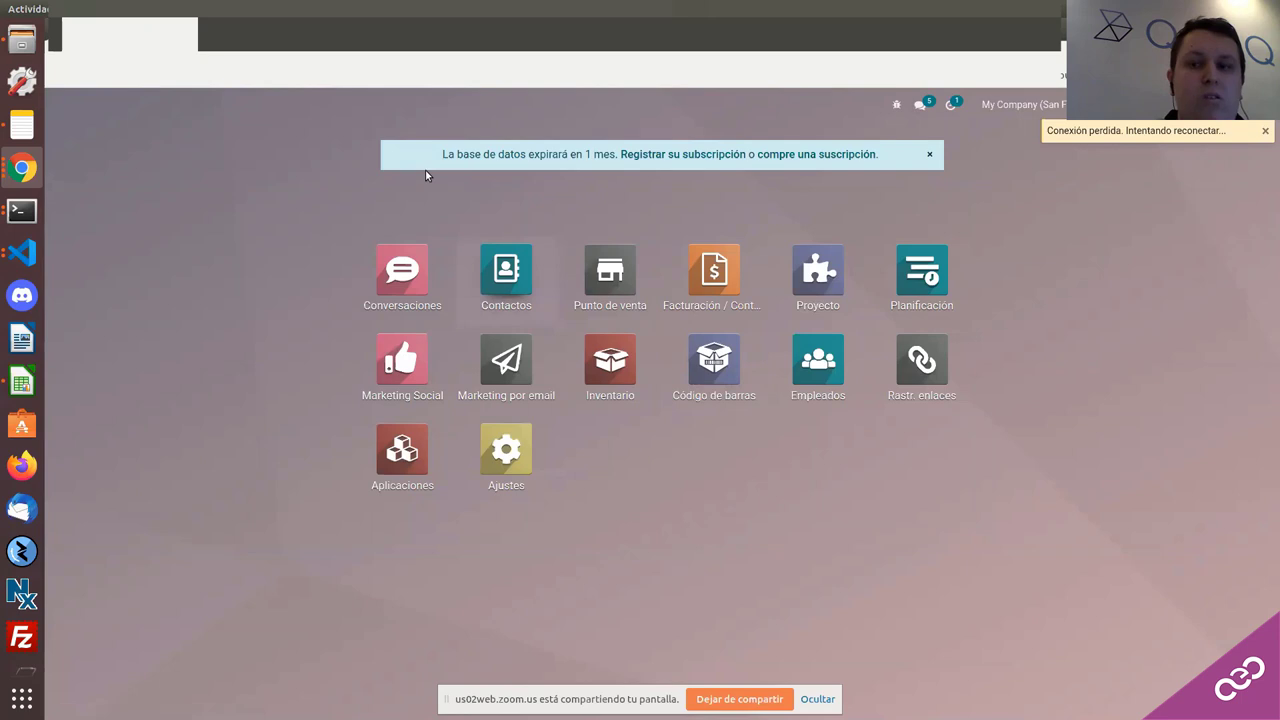
{"action": "left_click", "coordinate": [816, 699]}
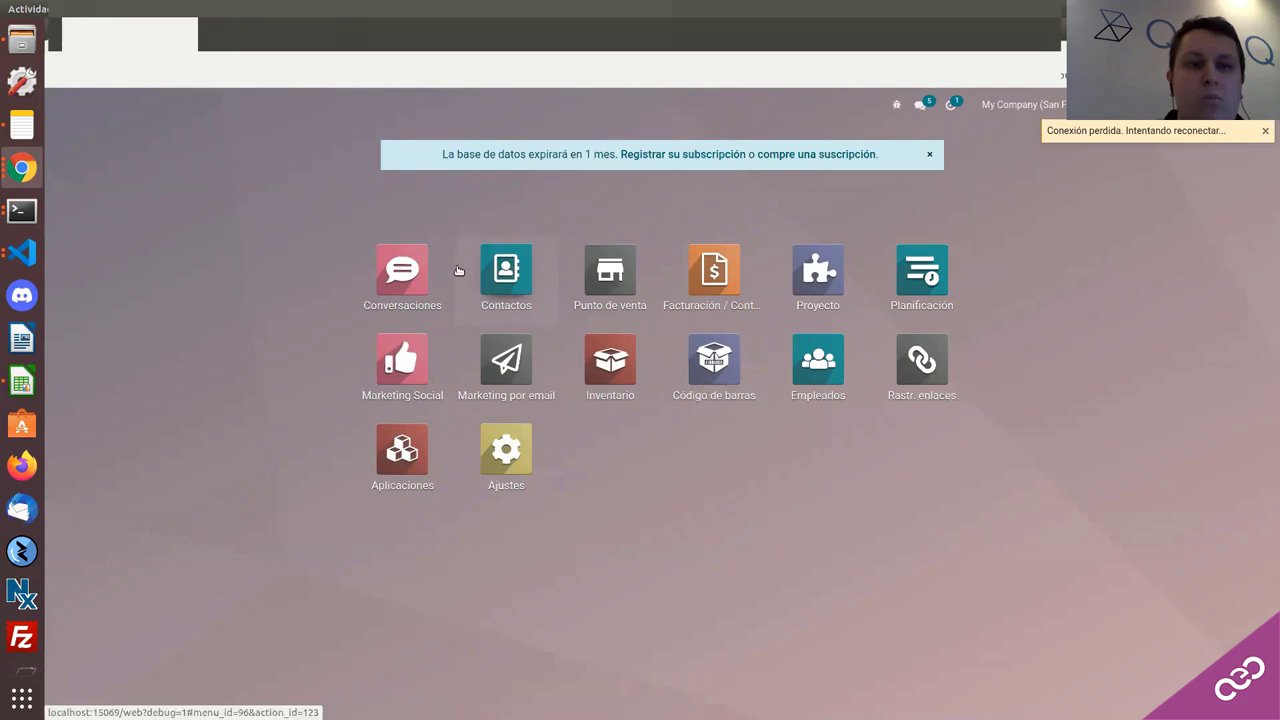
{"action": "left_click", "coordinate": [22, 252]}
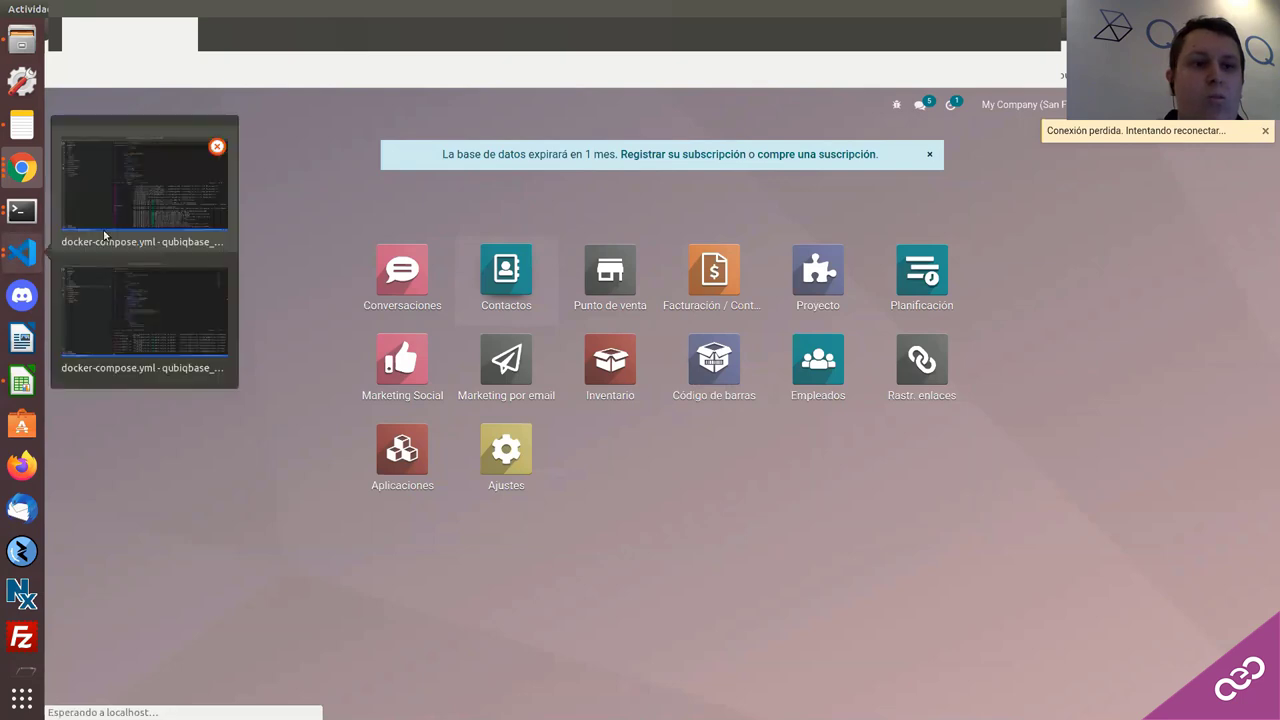
{"action": "left_click", "coordinate": [119, 281]}
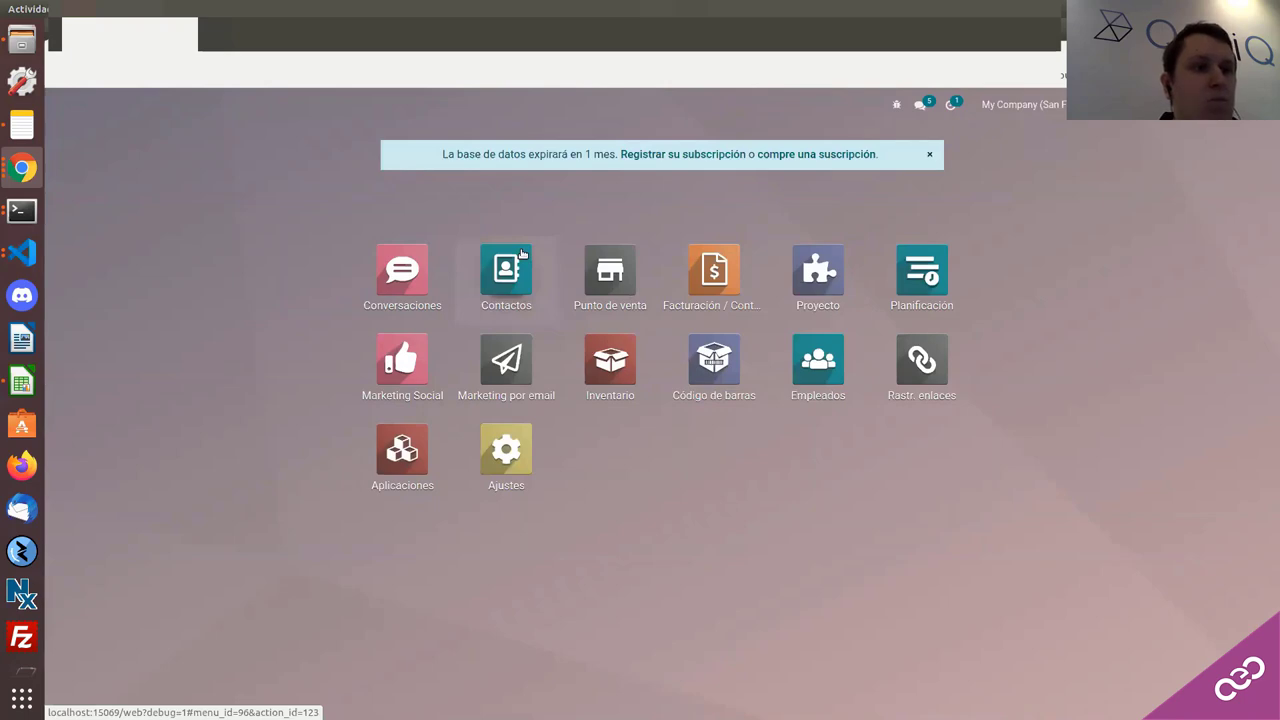
Step: Open Contactos and group the list by the custom field Categorias
{"action": "left_click", "coordinate": [521, 254]}
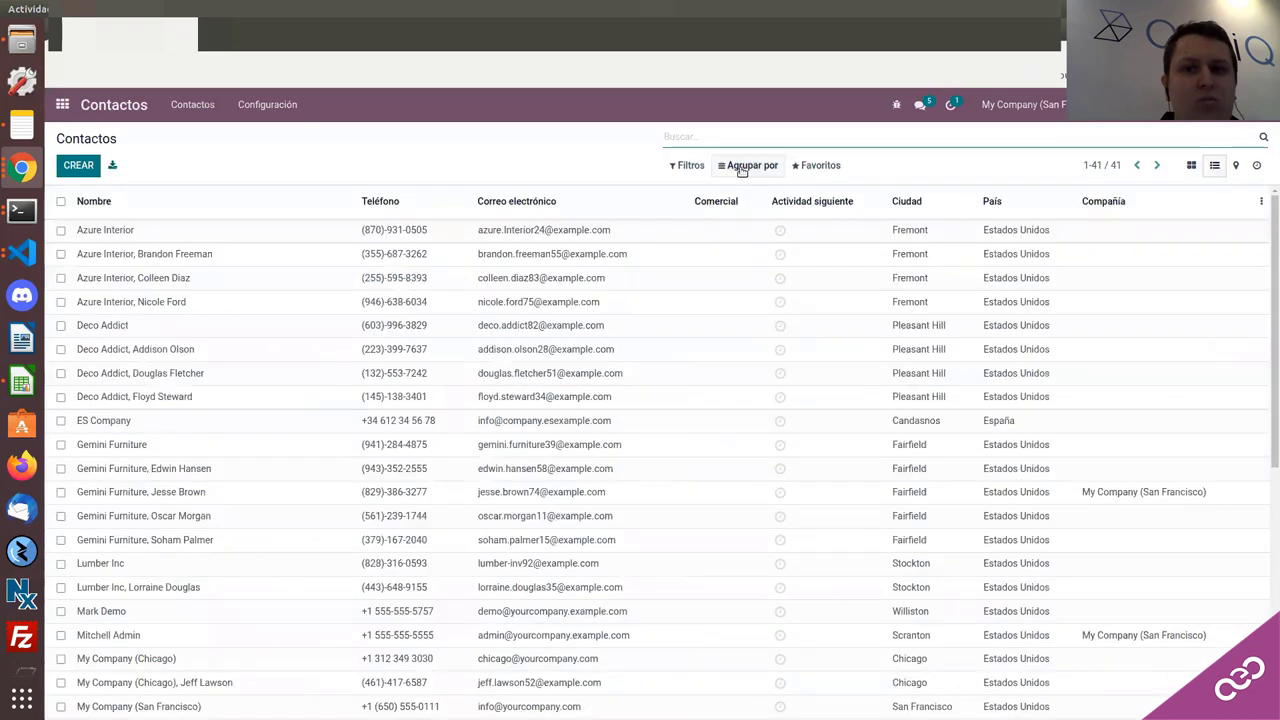
{"action": "left_click", "coordinate": [745, 165]}
{"action": "left_click", "coordinate": [743, 256]}
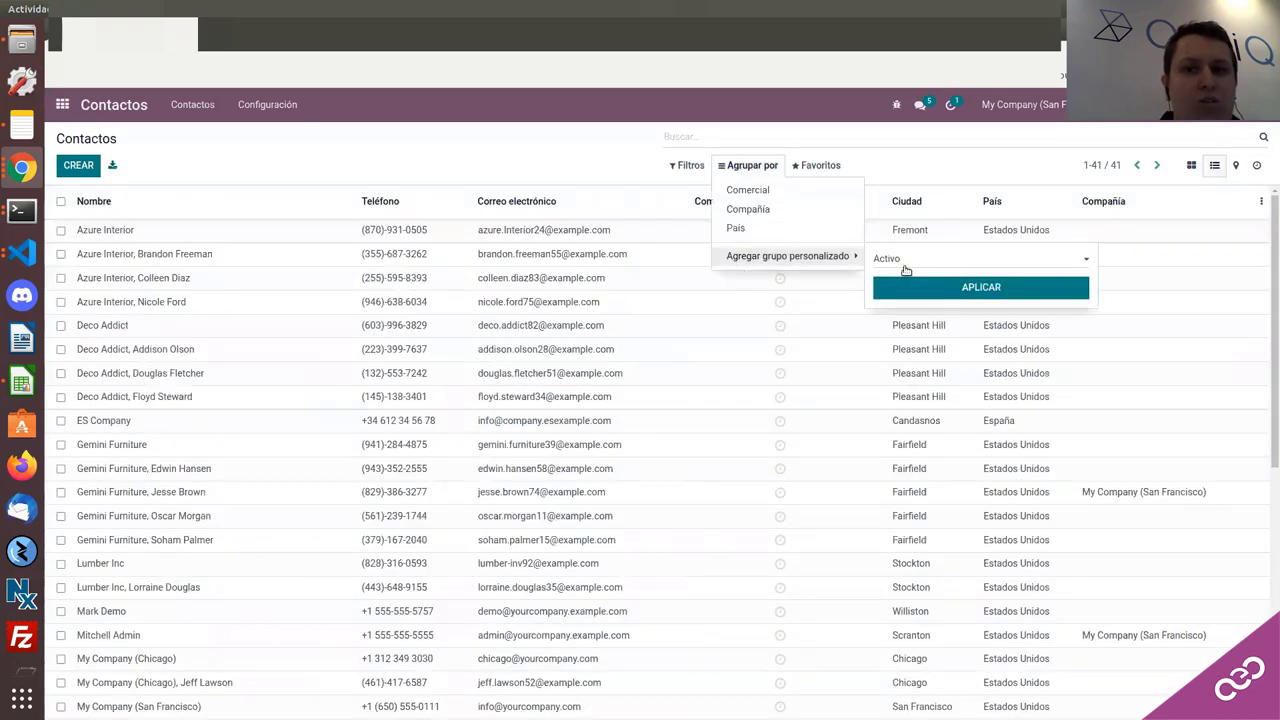
{"action": "left_click", "coordinate": [900, 261]}
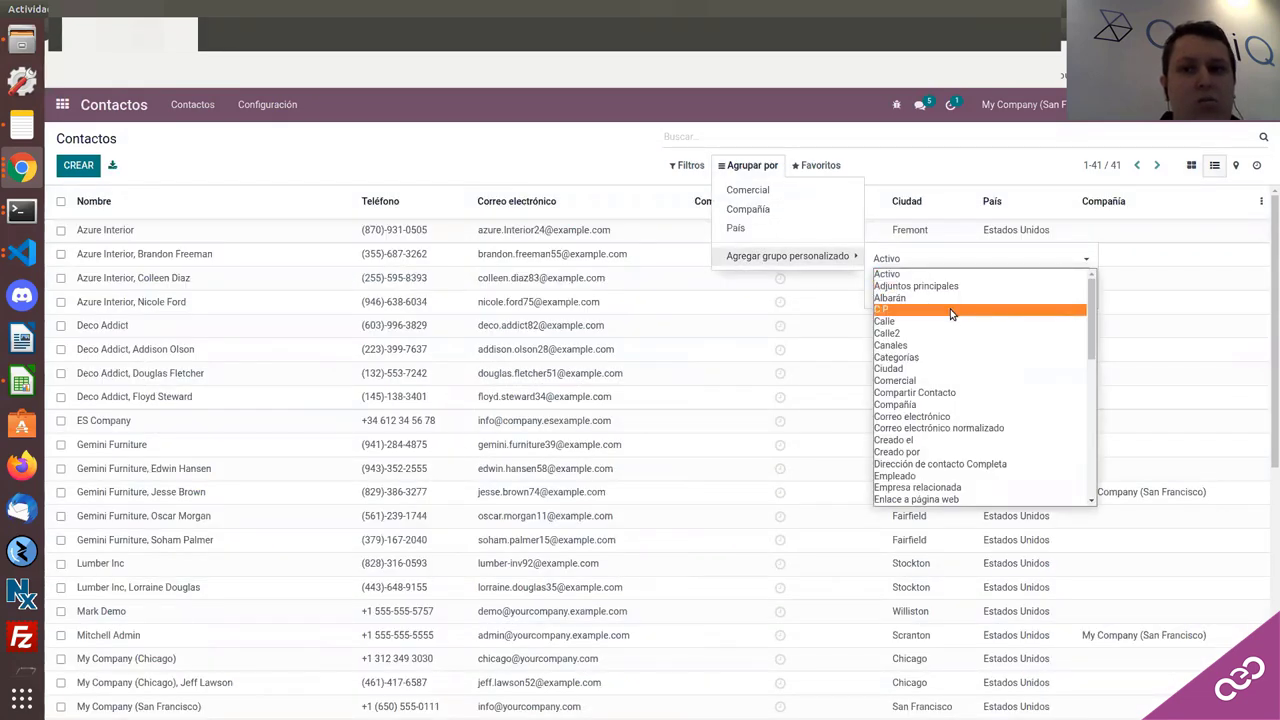
{"action": "left_click", "coordinate": [896, 357]}
{"action": "left_click", "coordinate": [899, 290]}
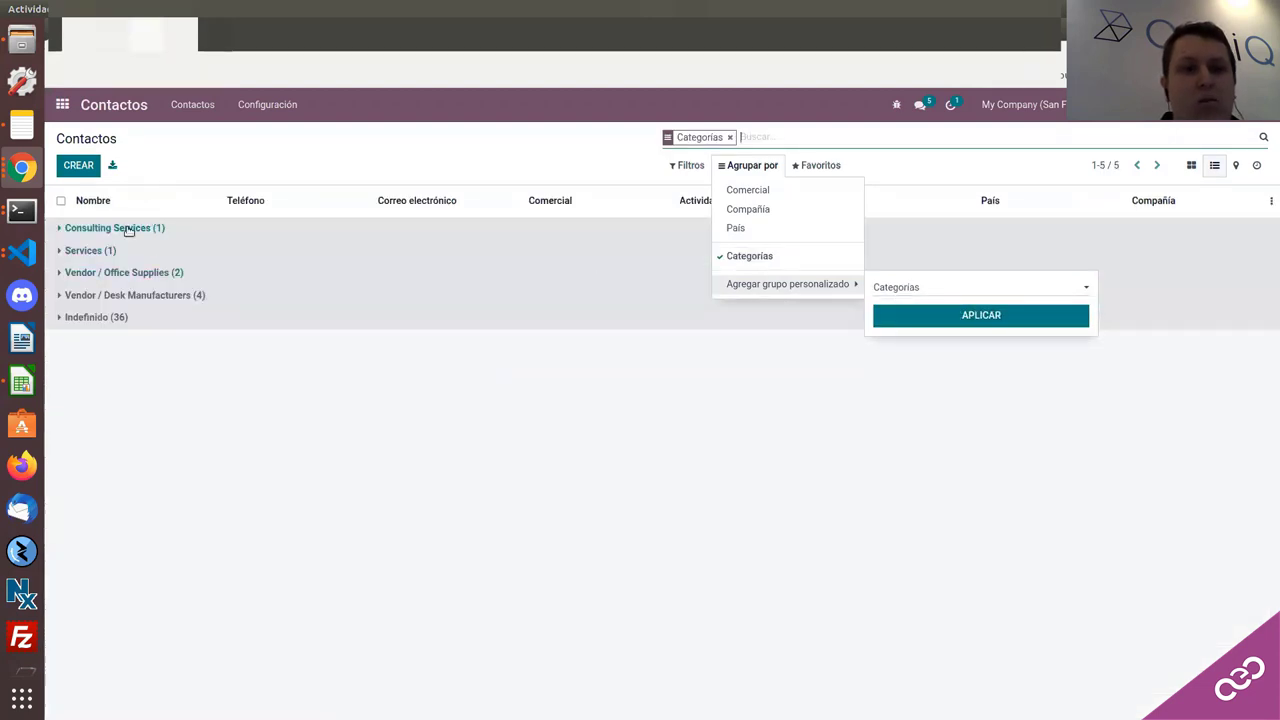
Step: Expand the Consulting Services, Services, Vendor / Office Supplies and Vendor / Desk Manufacturers groups
{"action": "left_click", "coordinate": [125, 232]}
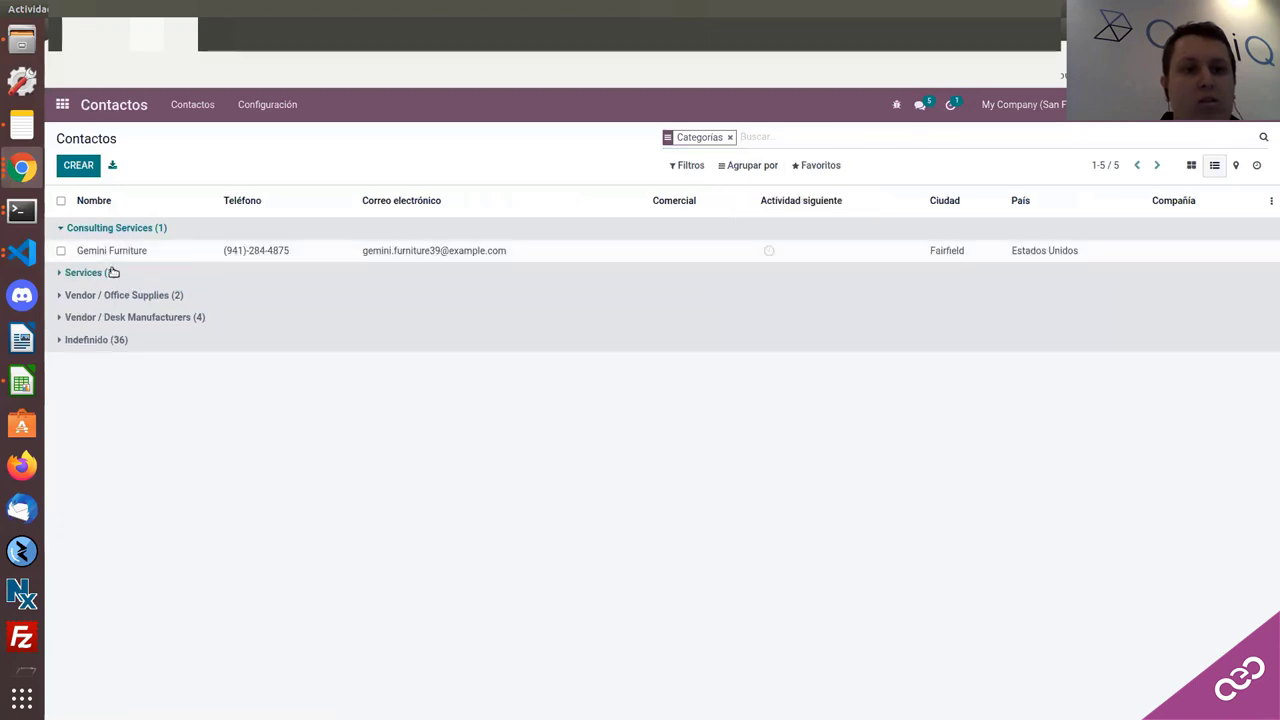
{"action": "left_click", "coordinate": [112, 272]}
{"action": "left_click", "coordinate": [110, 317]}
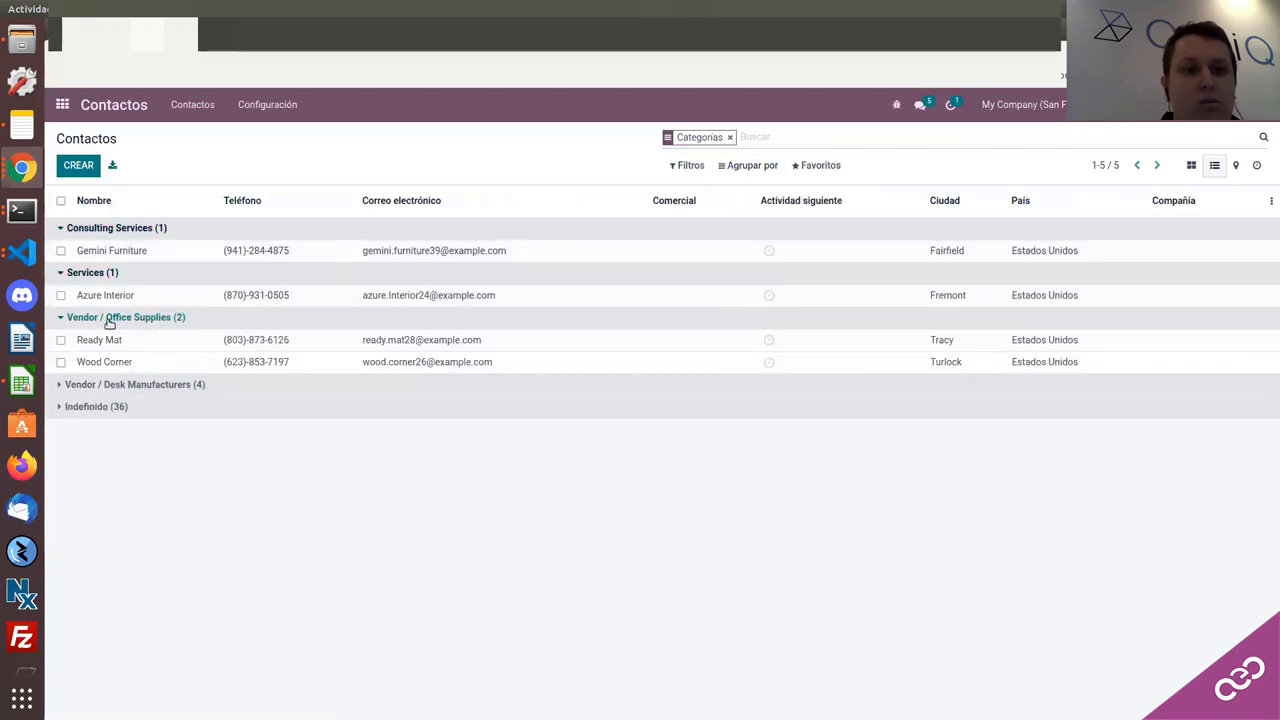
{"action": "left_click", "coordinate": [108, 386]}
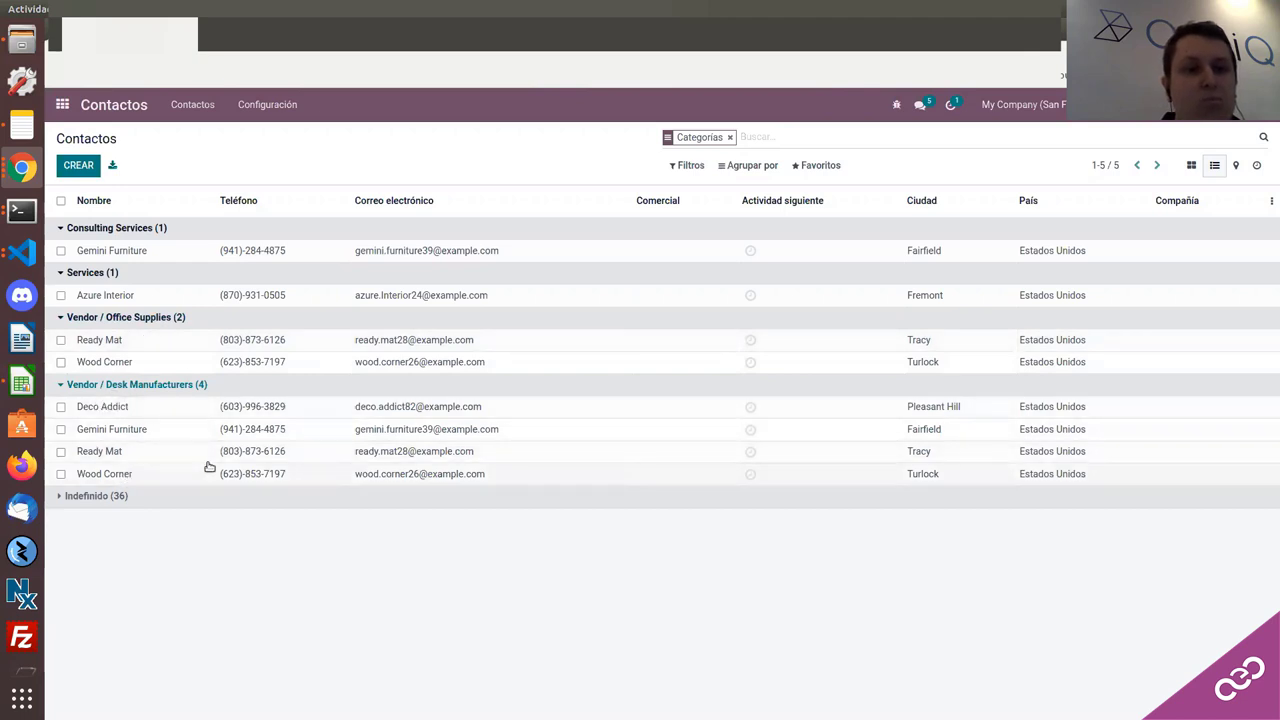
Step: Start a contact import from Favoritos and upload Sin título 1.csv from Descargas
{"action": "left_click", "coordinate": [816, 165]}
{"action": "left_click", "coordinate": [820, 220]}
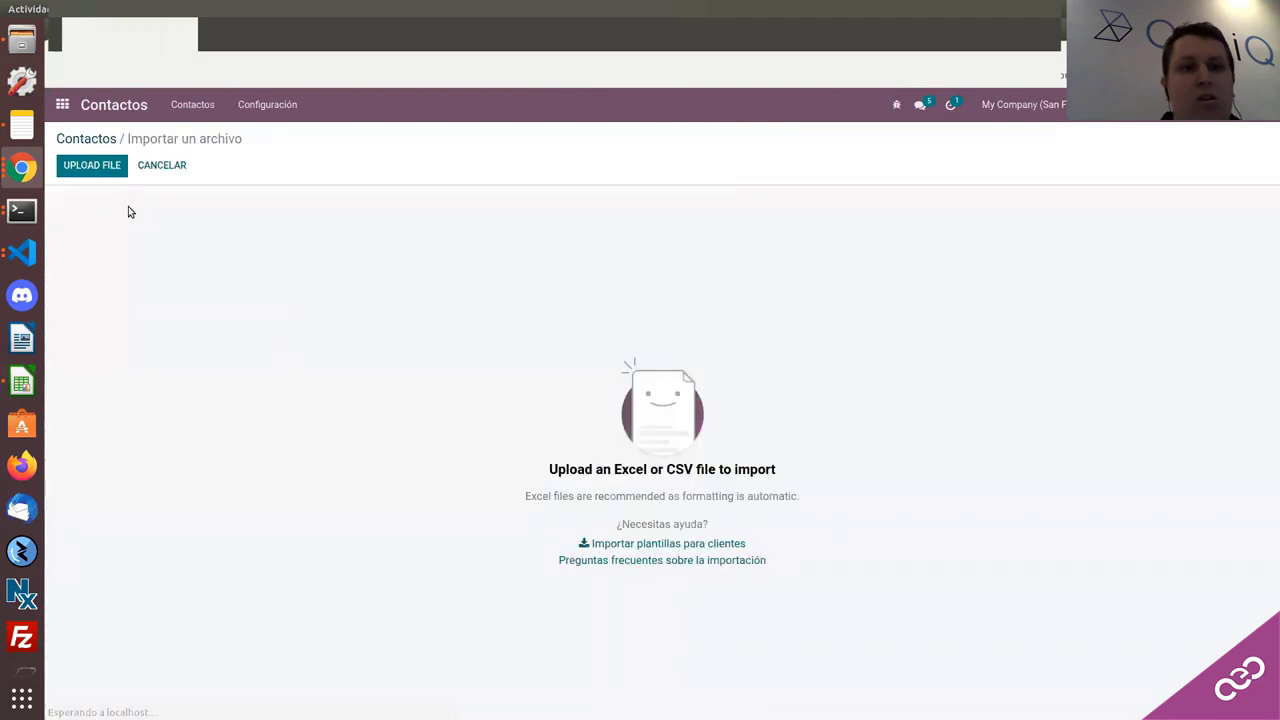
{"action": "left_click", "coordinate": [90, 168]}
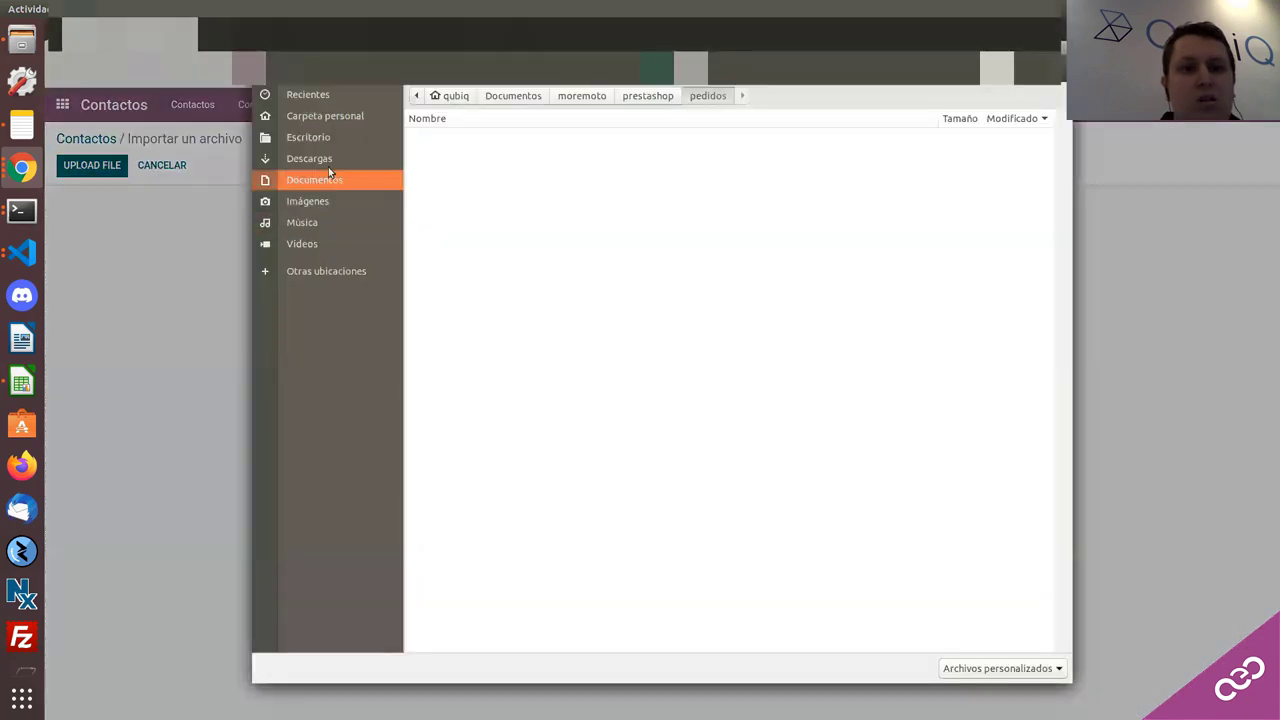
{"action": "left_click", "coordinate": [325, 158]}
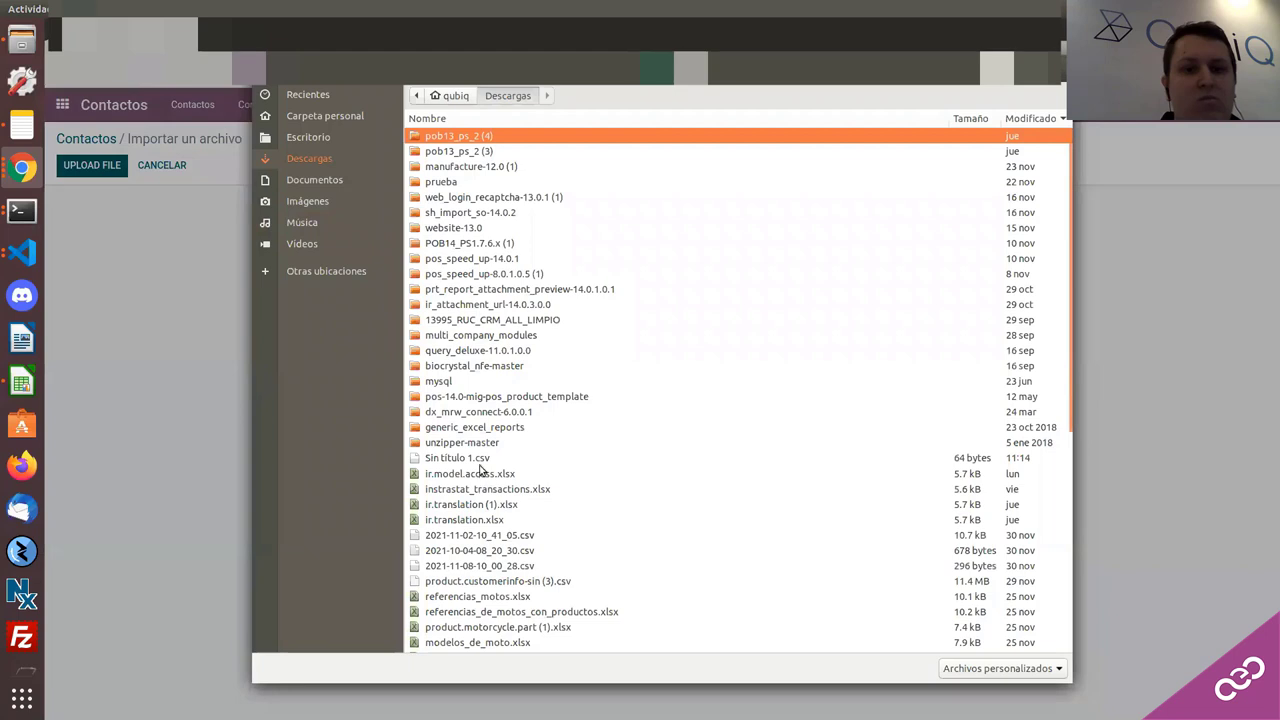
{"action": "double_click", "coordinate": [479, 464]}
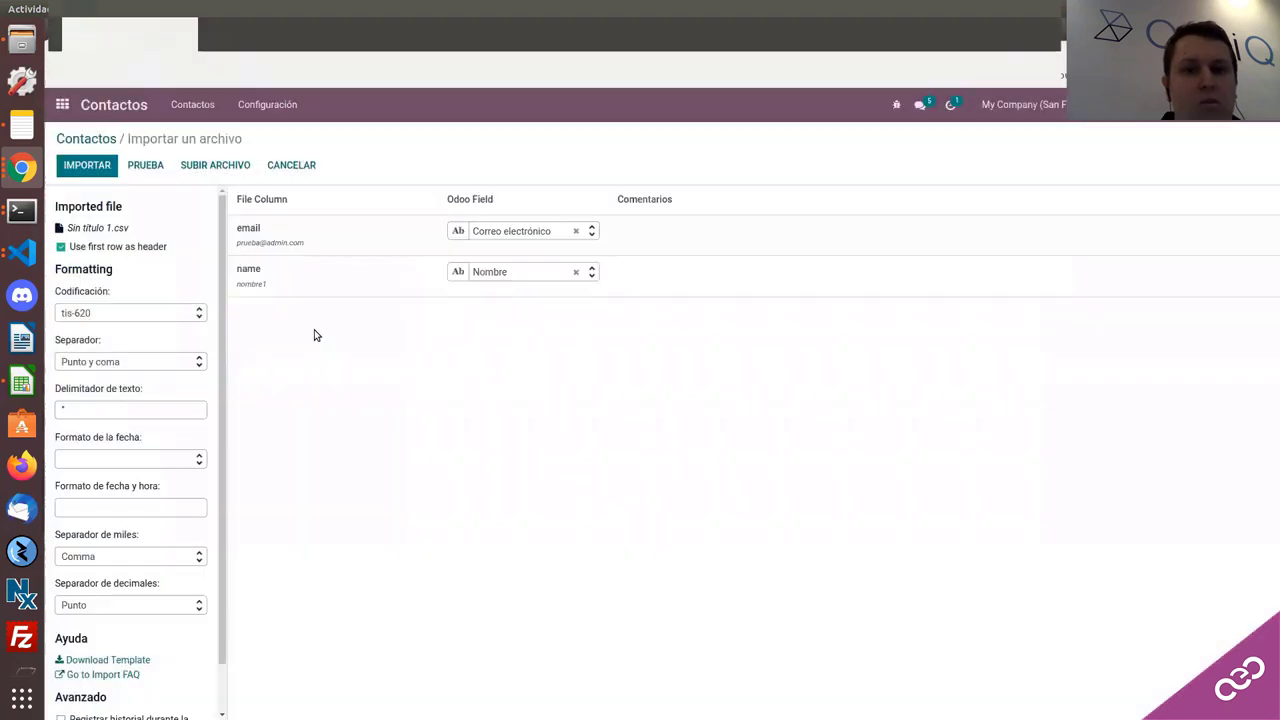
{"action": "scroll", "coordinate": [151, 315], "scroll_direction": "down", "scroll_amount": 1}
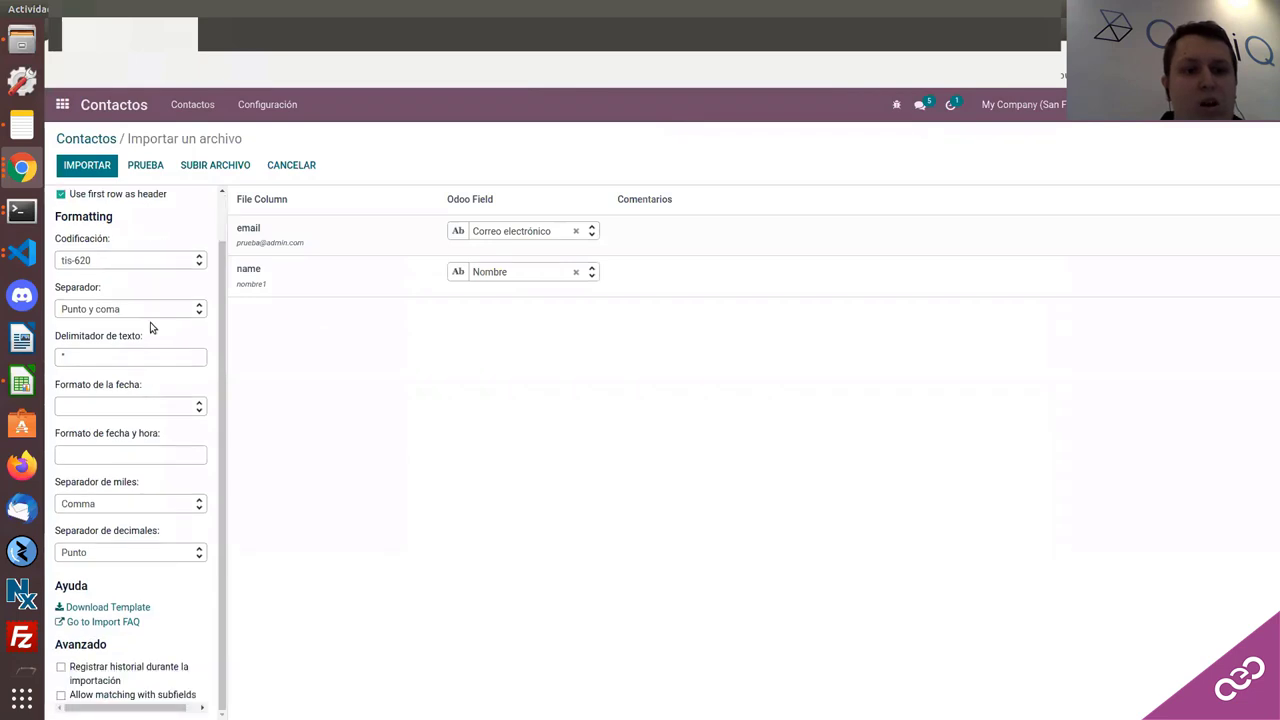
{"action": "scroll", "coordinate": [153, 546], "scroll_direction": "up", "scroll_amount": 1}
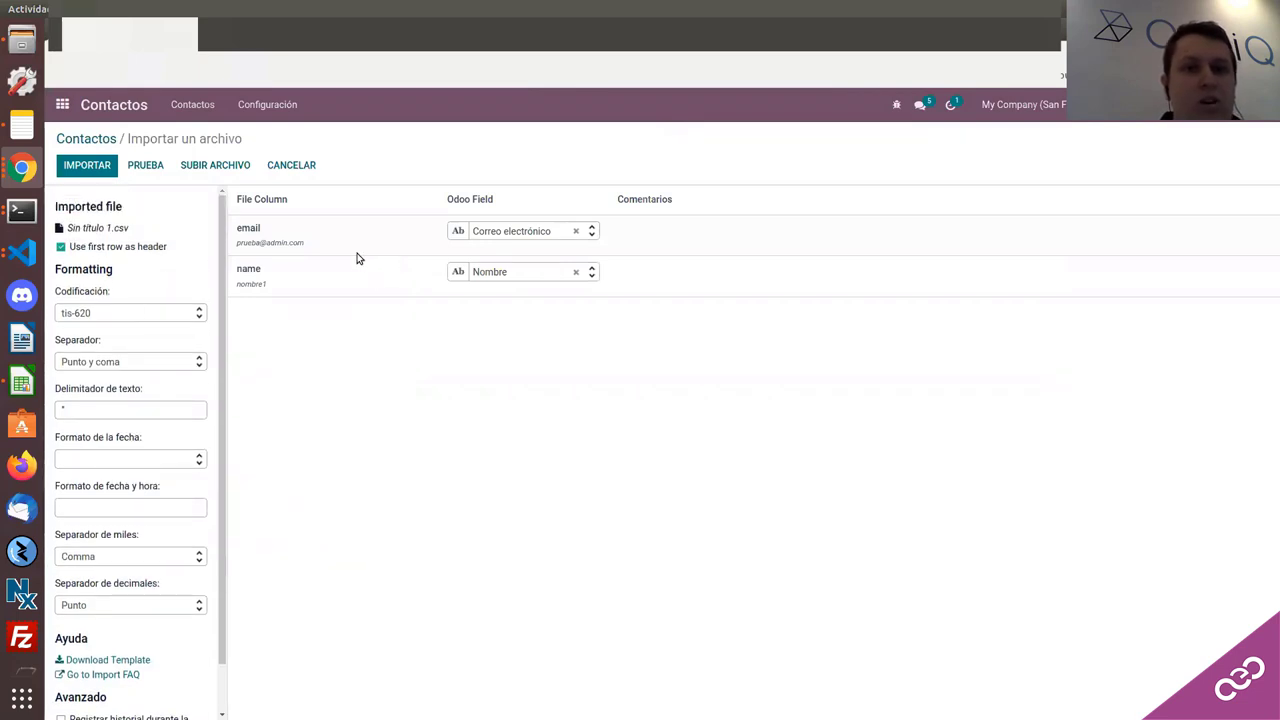
Step: Test the import, then remap the email column to Idioma and test again
{"action": "left_click", "coordinate": [158, 168]}
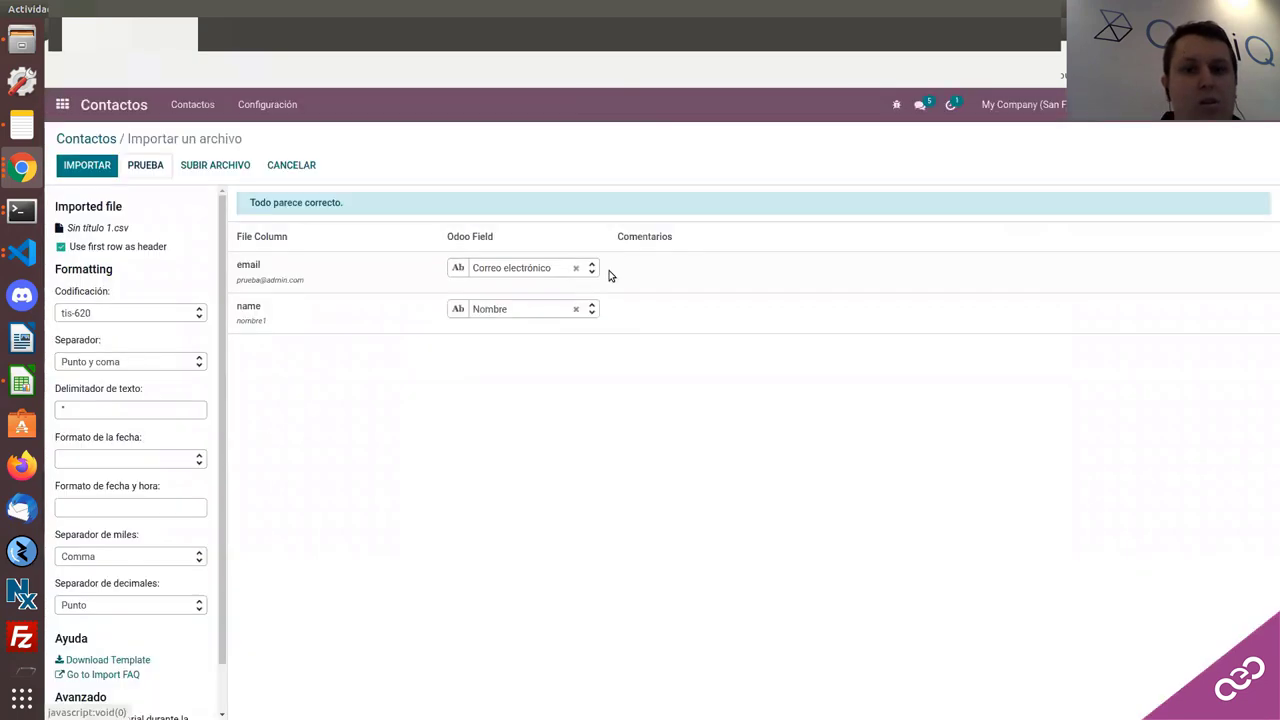
{"action": "left_click", "coordinate": [543, 271]}
{"action": "scroll", "coordinate": [498, 387], "scroll_direction": "down", "scroll_amount": 5}
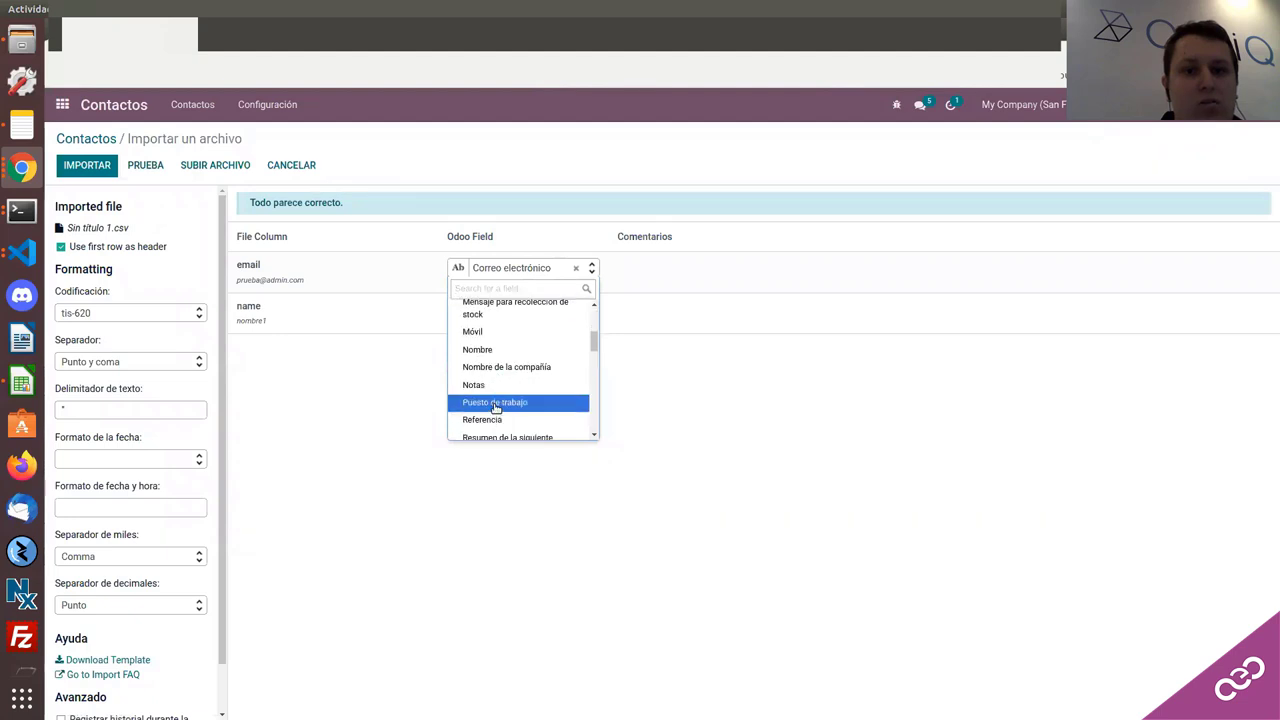
{"action": "scroll", "coordinate": [496, 408], "scroll_direction": "down", "scroll_amount": 2}
{"action": "scroll", "coordinate": [497, 408], "scroll_direction": "up", "scroll_amount": 4}
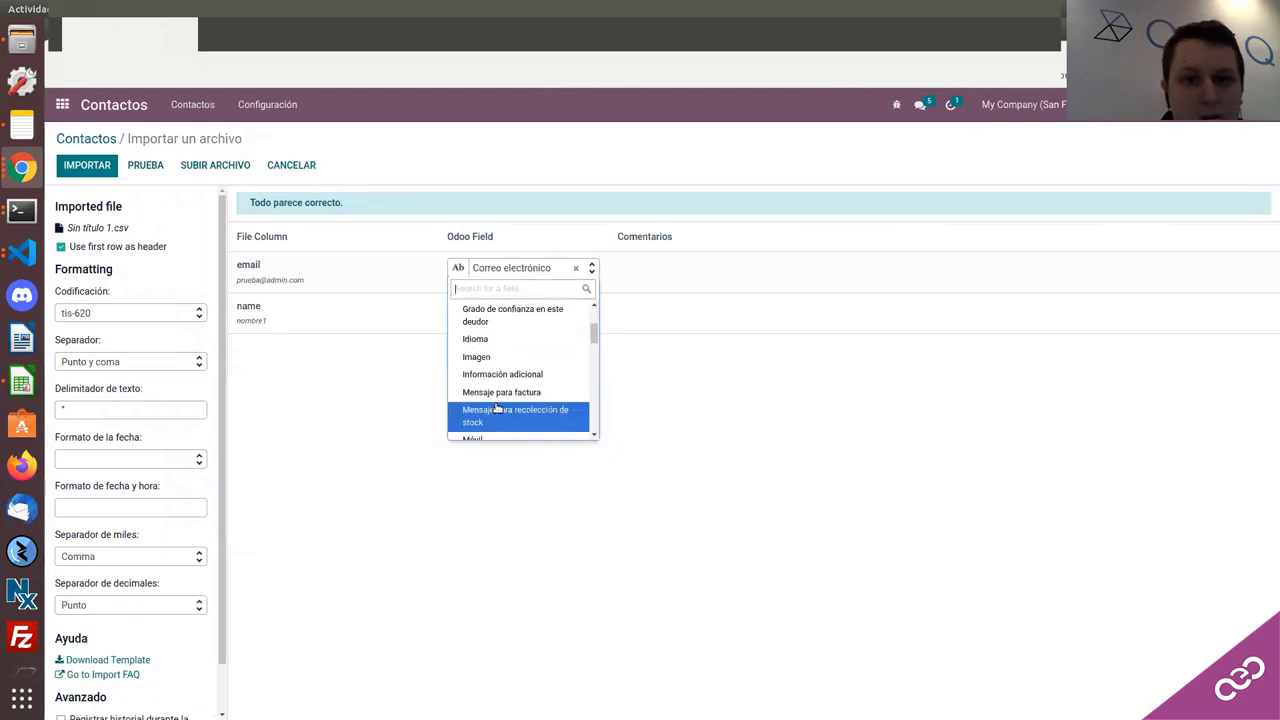
{"action": "scroll", "coordinate": [498, 408], "scroll_direction": "up", "scroll_amount": 1}
{"action": "left_click", "coordinate": [499, 407]}
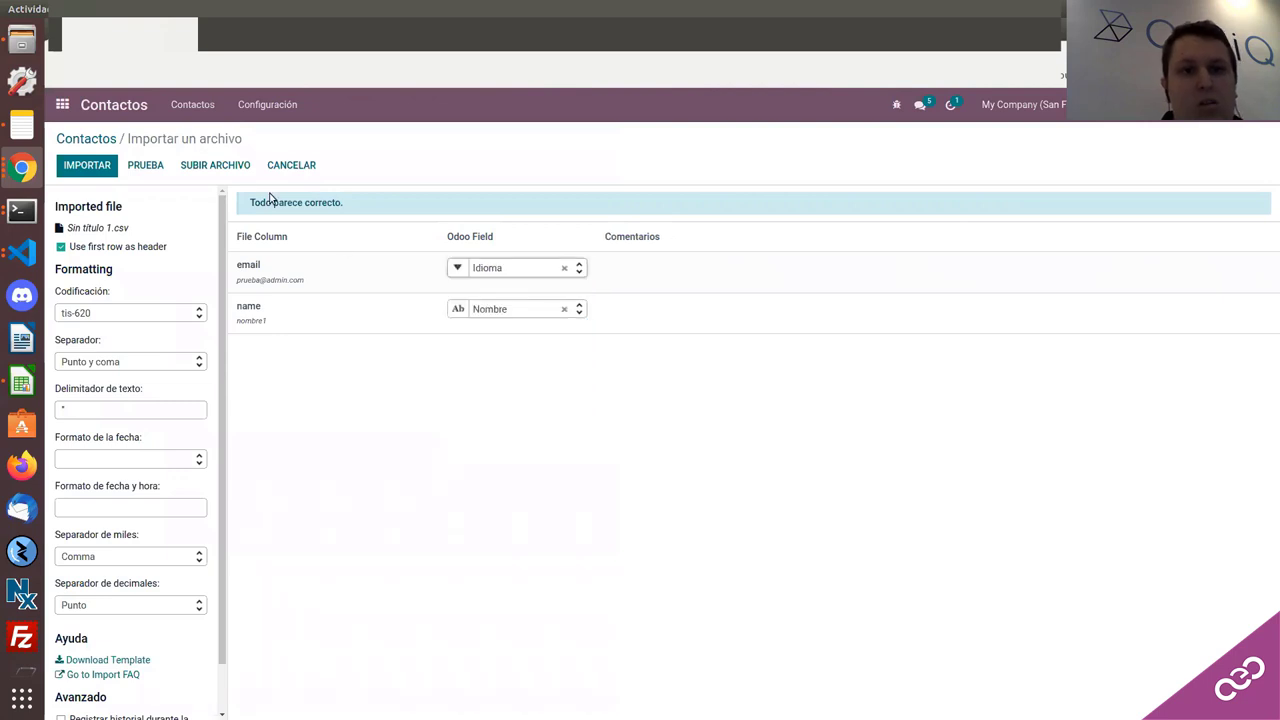
{"action": "left_click", "coordinate": [145, 165]}
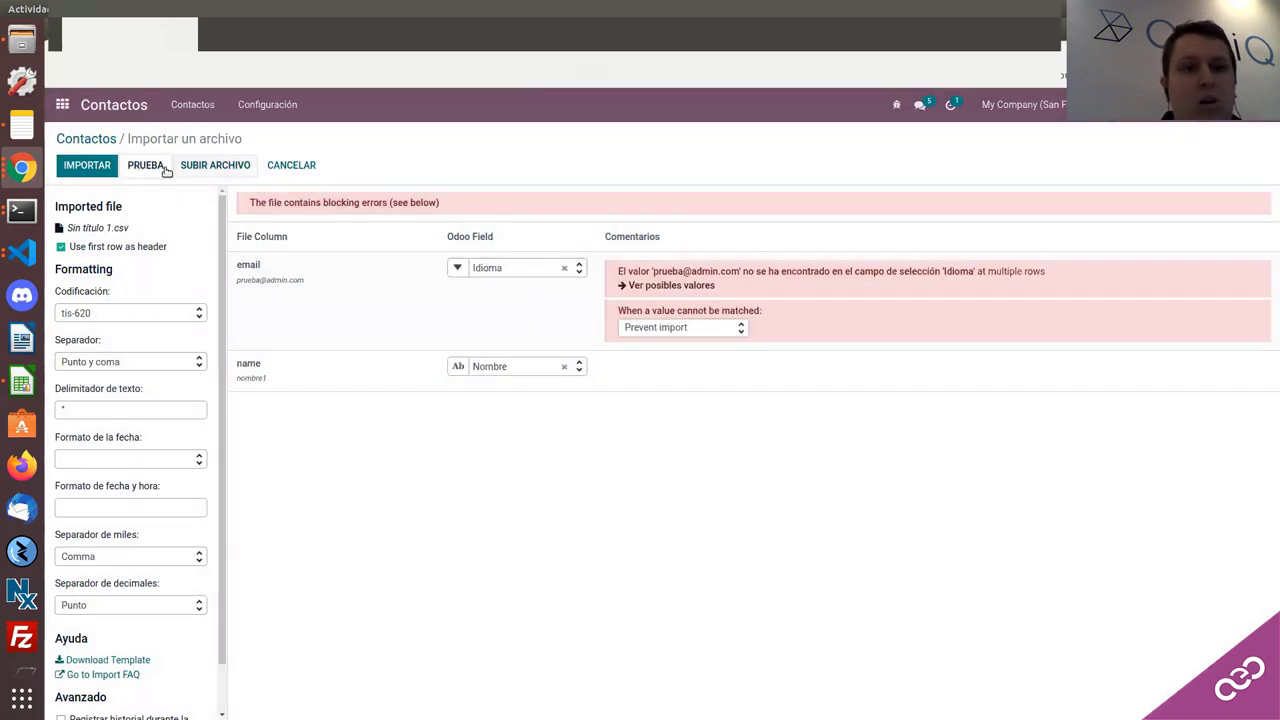
Step: Map the email column back to Correo electrónico and import the two contacts
{"action": "left_click", "coordinate": [503, 272]}
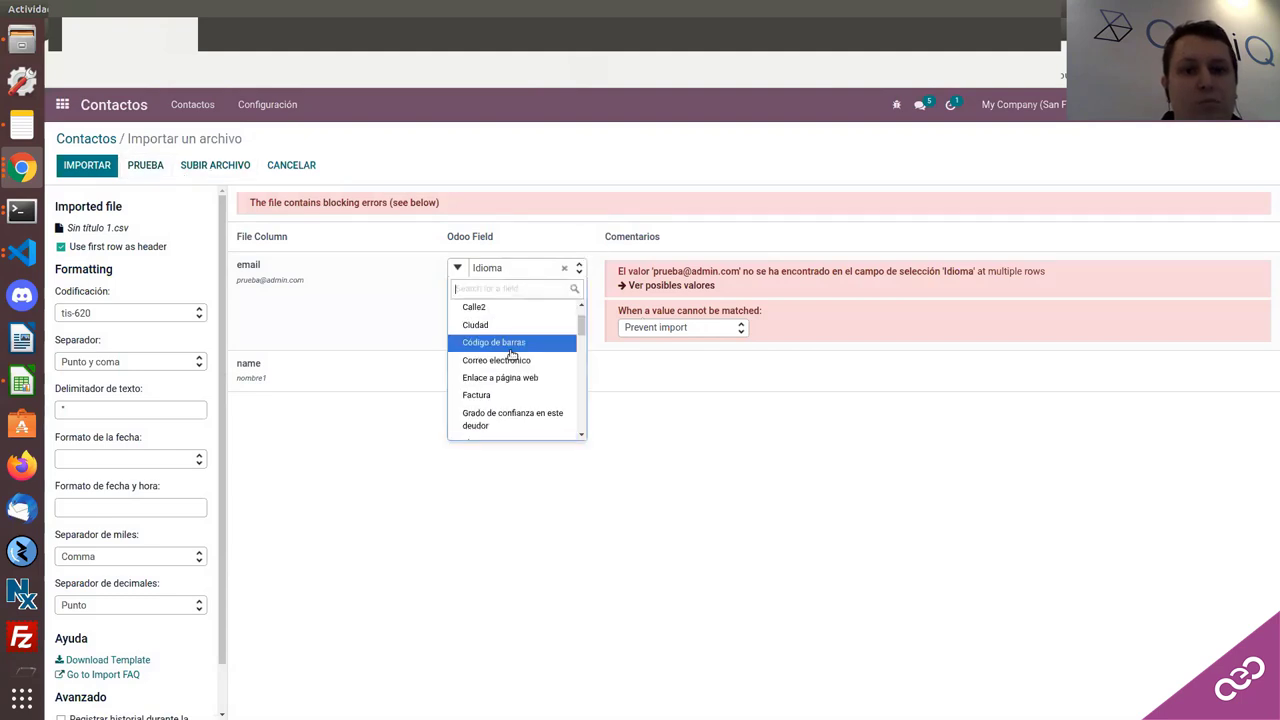
{"action": "scroll", "coordinate": [510, 360], "scroll_direction": "up", "scroll_amount": 3}
{"action": "scroll", "coordinate": [512, 362], "scroll_direction": "down", "scroll_amount": 3}
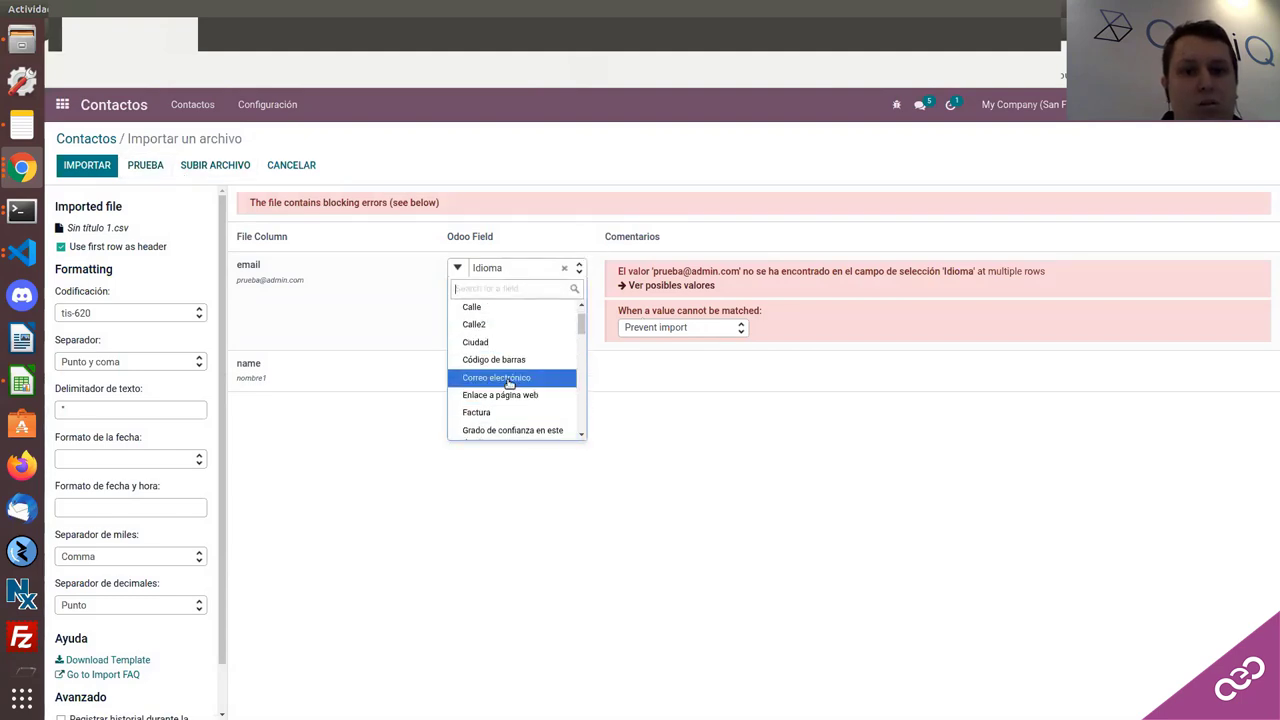
{"action": "left_click", "coordinate": [514, 371]}
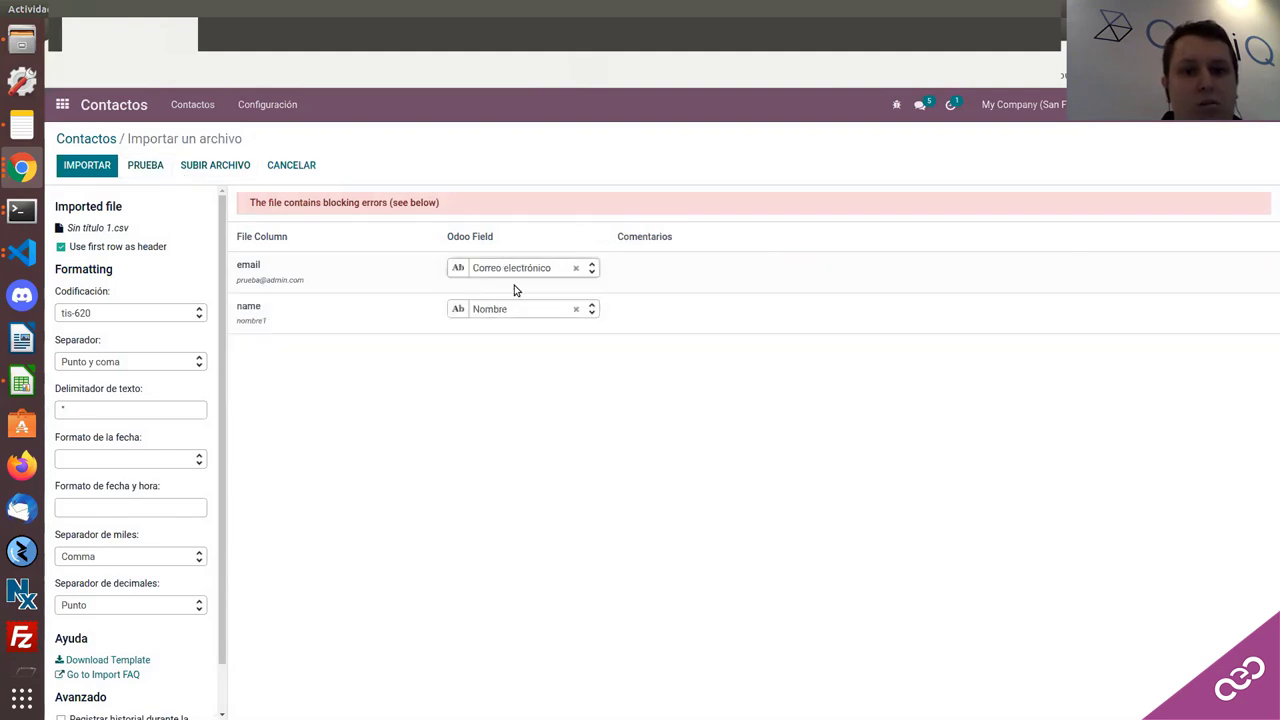
{"action": "left_click", "coordinate": [100, 172]}
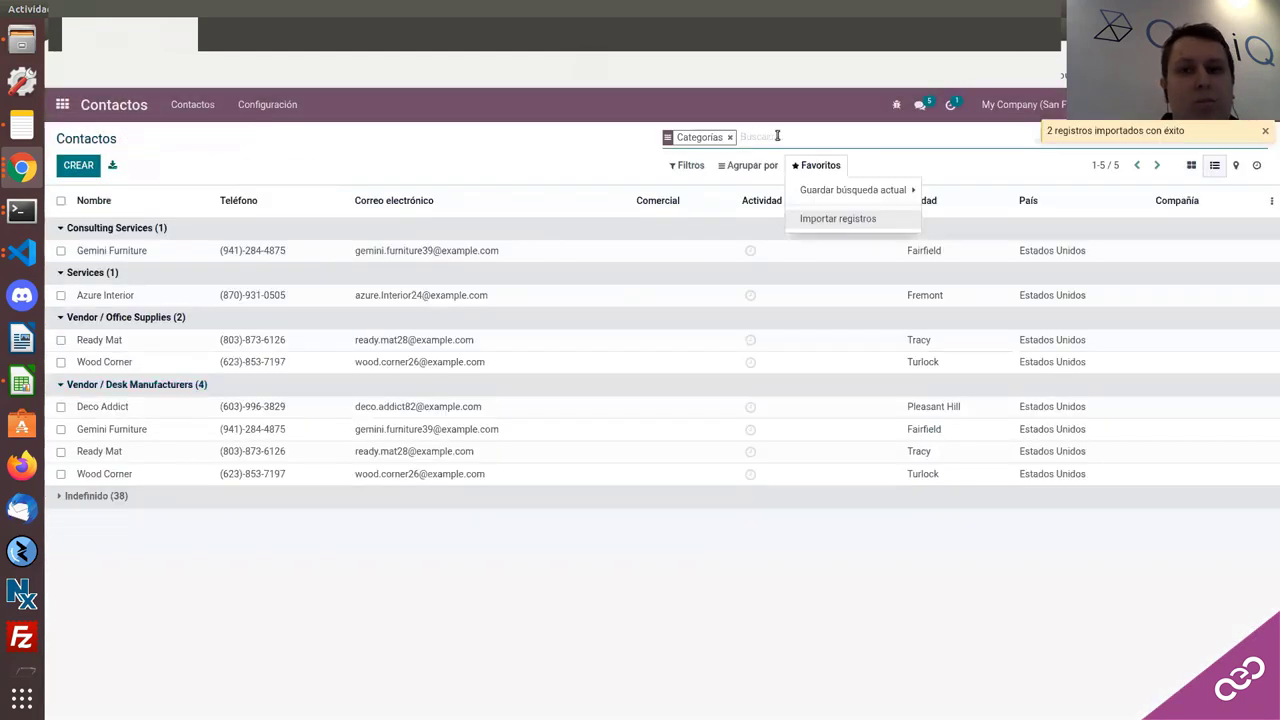
Step: Clear the category filter and save contact nombre12 with Consulting Services and Vendor / Office Supplies tags
{"action": "left_click", "coordinate": [729, 137]}
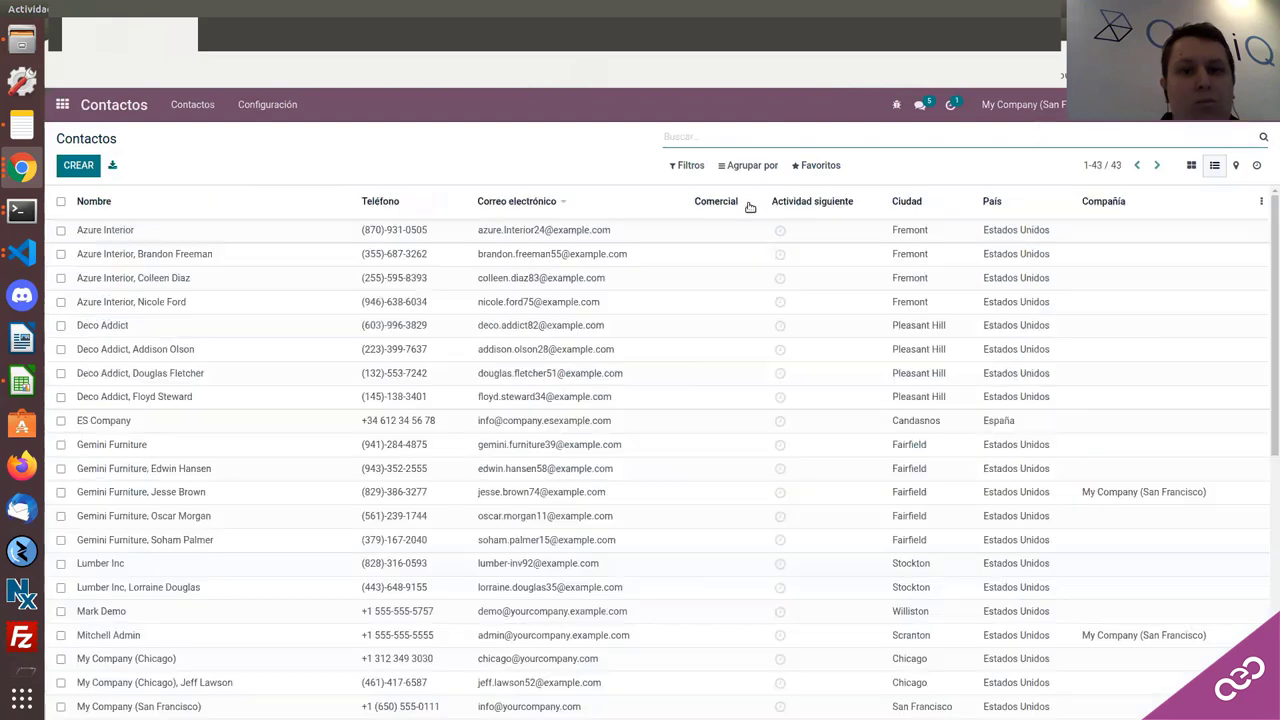
{"action": "scroll", "coordinate": [721, 340], "scroll_direction": "down", "scroll_amount": 5}
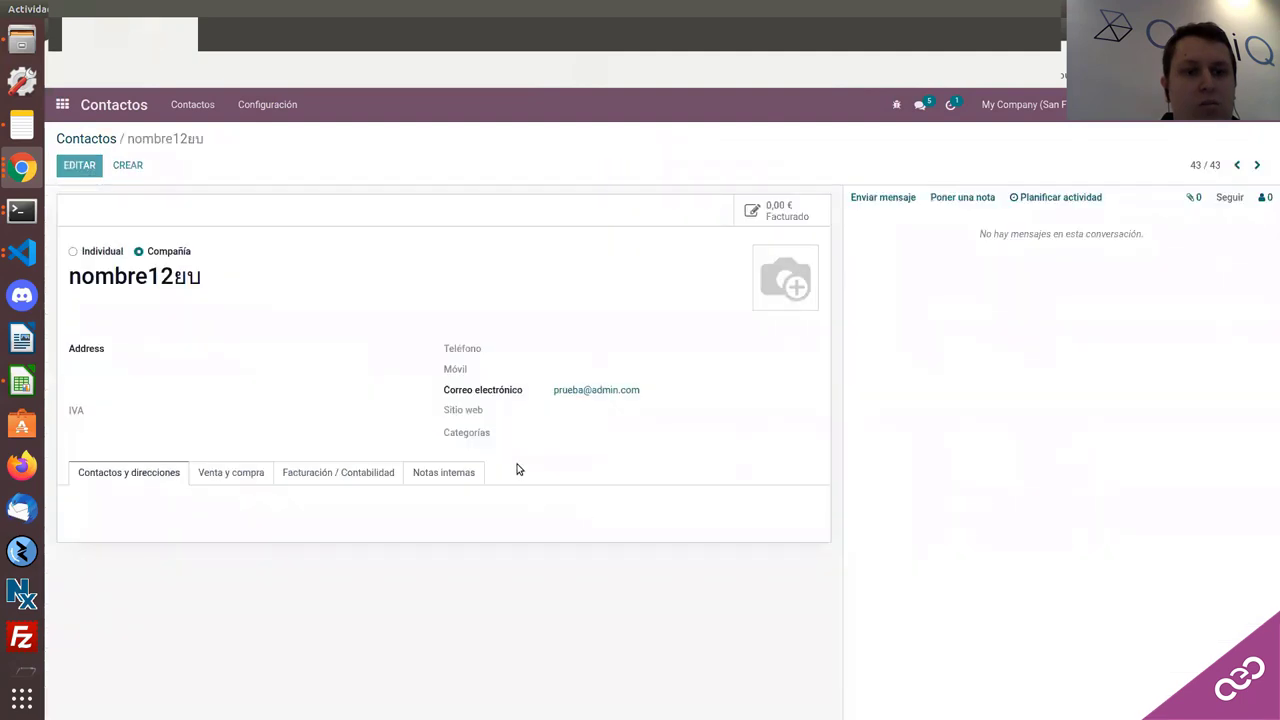
{"action": "left_click", "coordinate": [590, 428]}
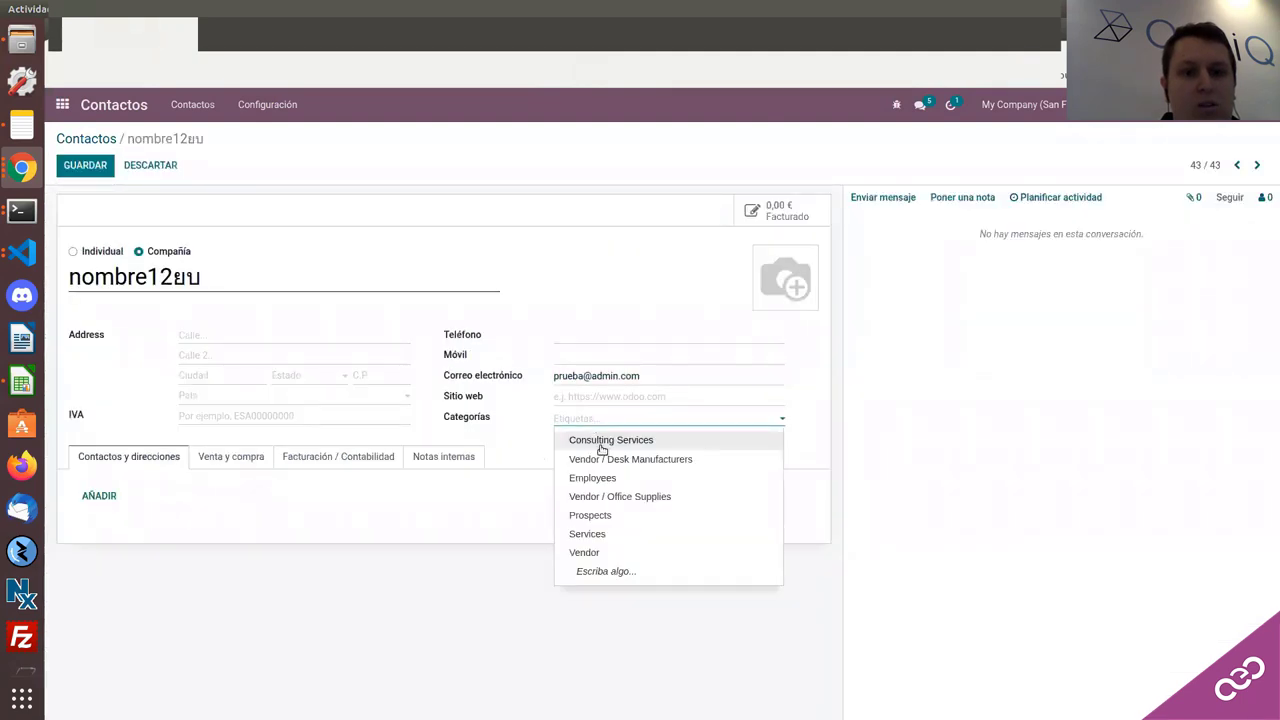
{"action": "left_click", "coordinate": [600, 440]}
{"action": "left_click", "coordinate": [700, 428]}
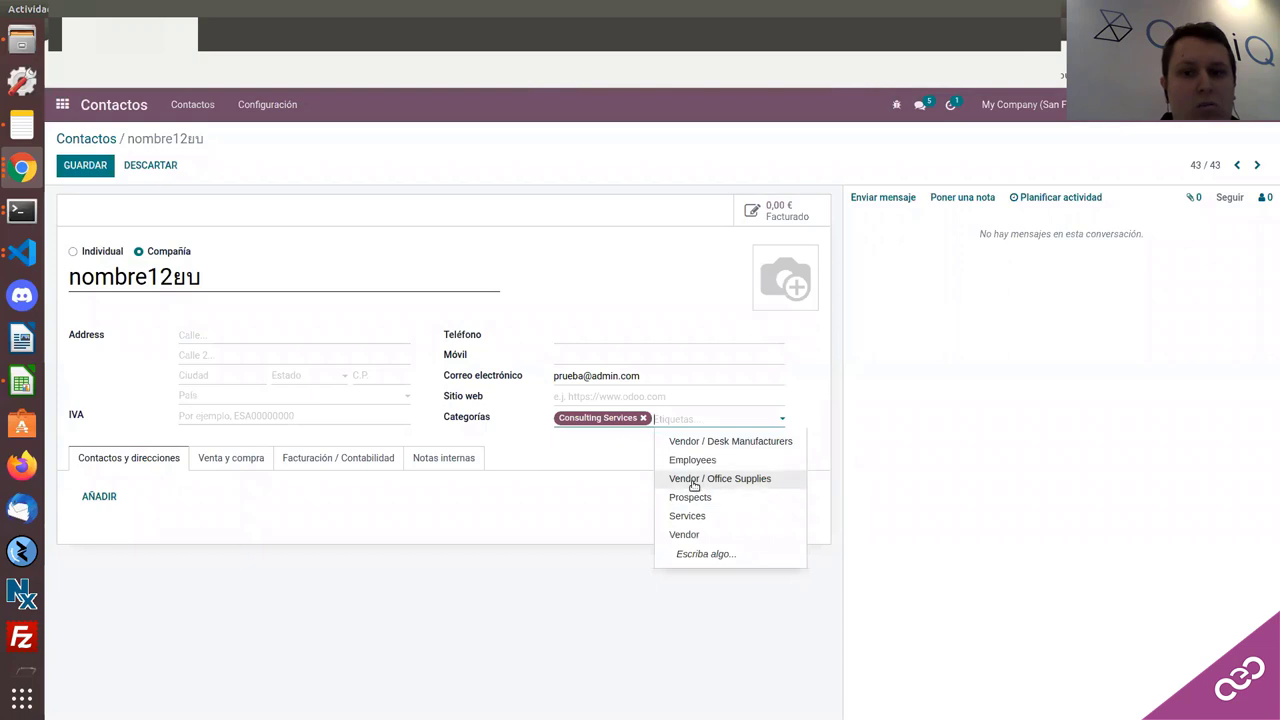
{"action": "left_click", "coordinate": [691, 480]}
{"action": "left_click", "coordinate": [94, 164]}
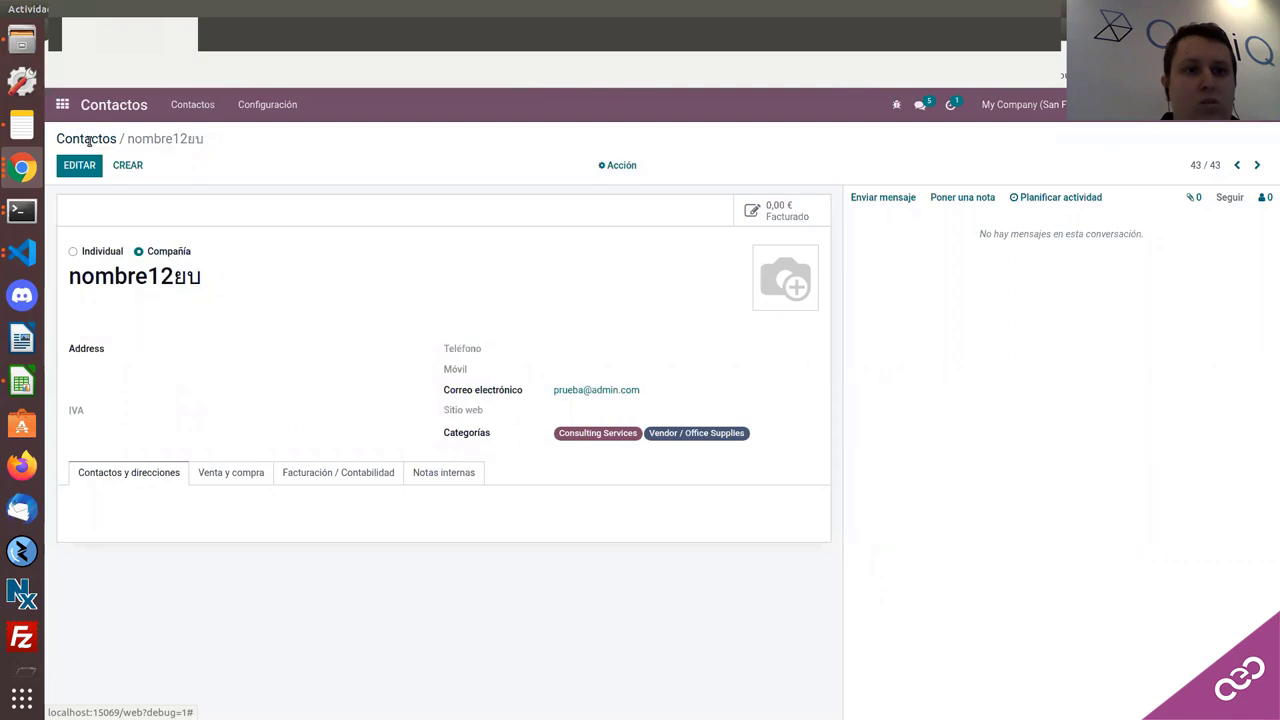
{"action": "left_click", "coordinate": [88, 139]}
{"action": "left_click", "coordinate": [748, 165]}
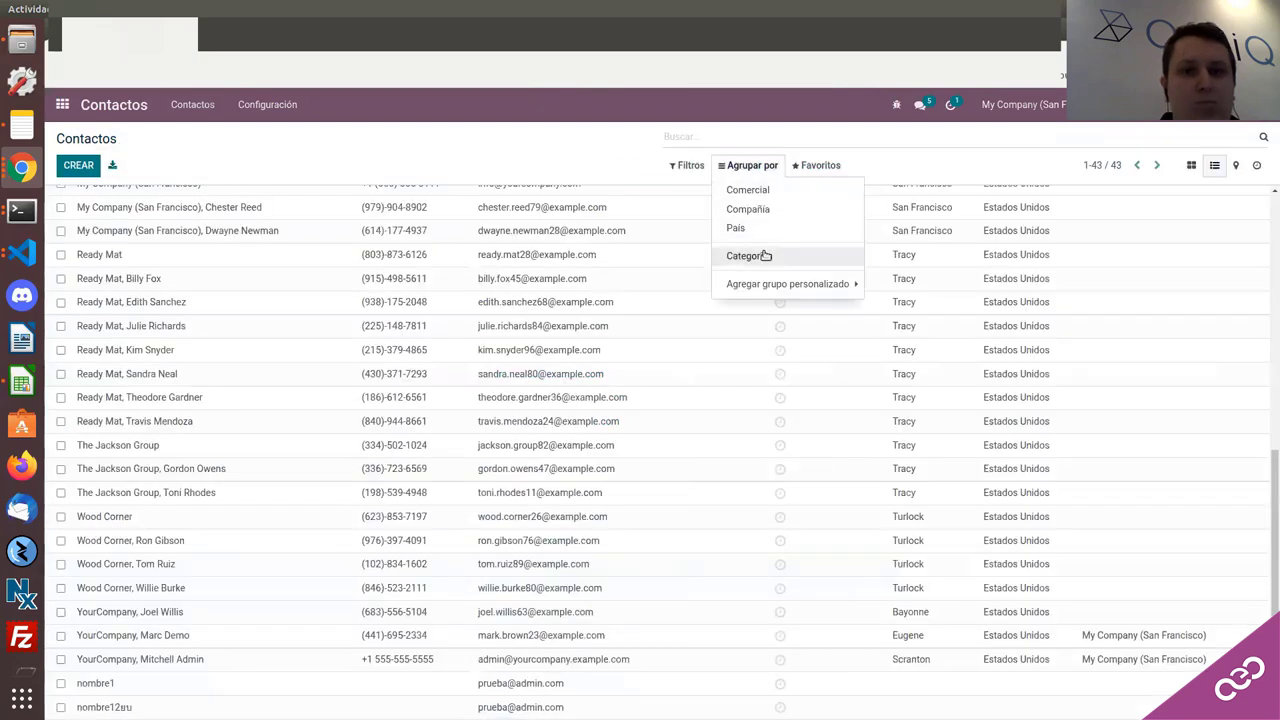
Step: Group contacts by Categorías, expand Vendor / Office Supplies and Consulting Services, then return to the apps menu
{"action": "left_click", "coordinate": [755, 256]}
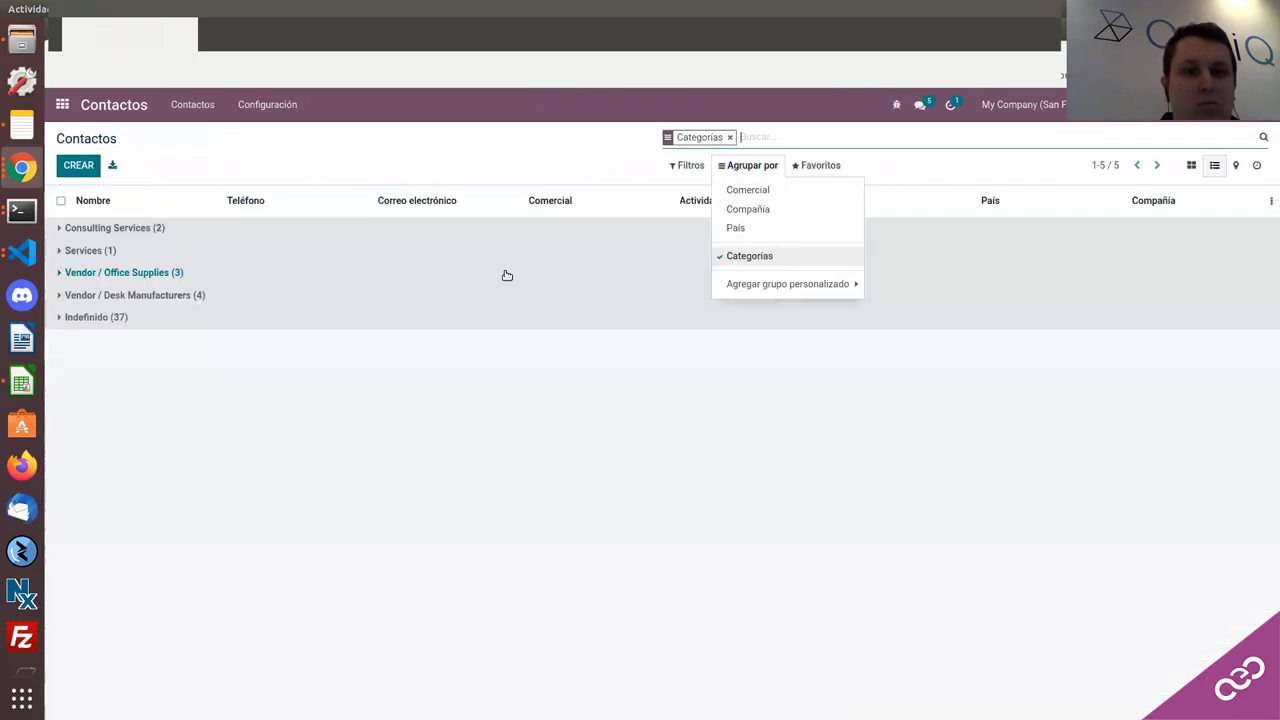
{"action": "left_click", "coordinate": [99, 274]}
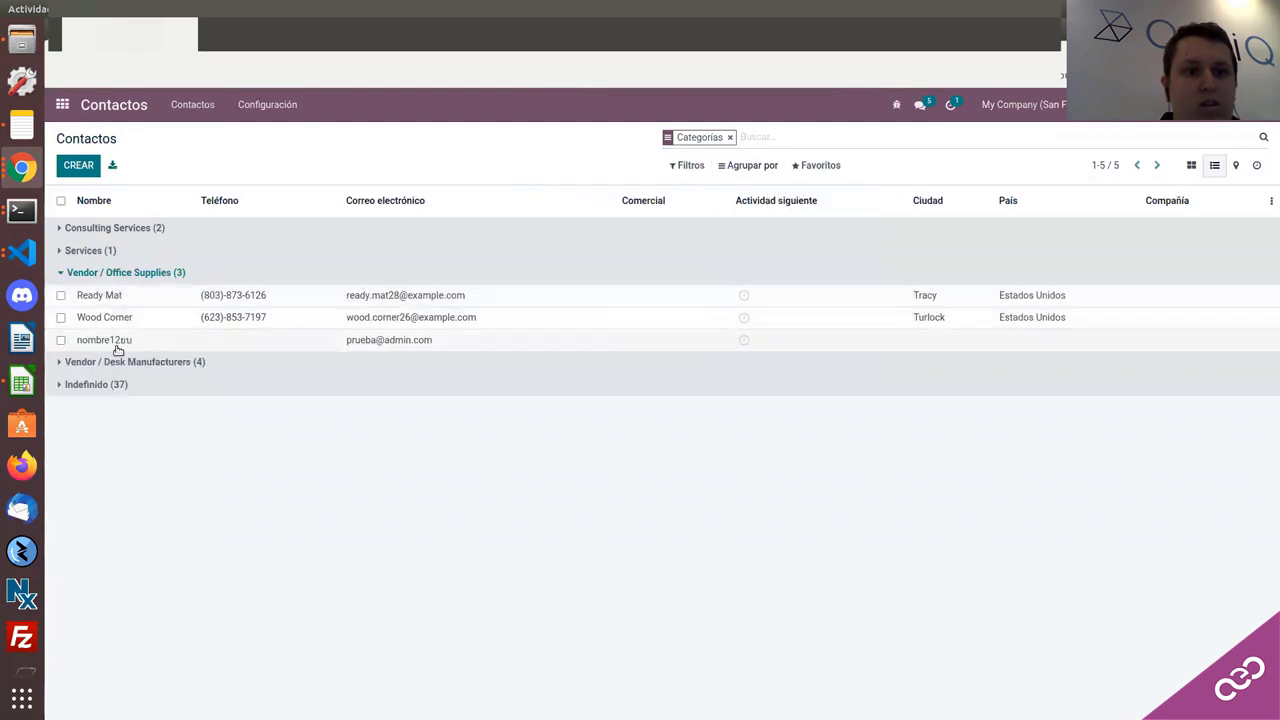
{"action": "left_click", "coordinate": [115, 228]}
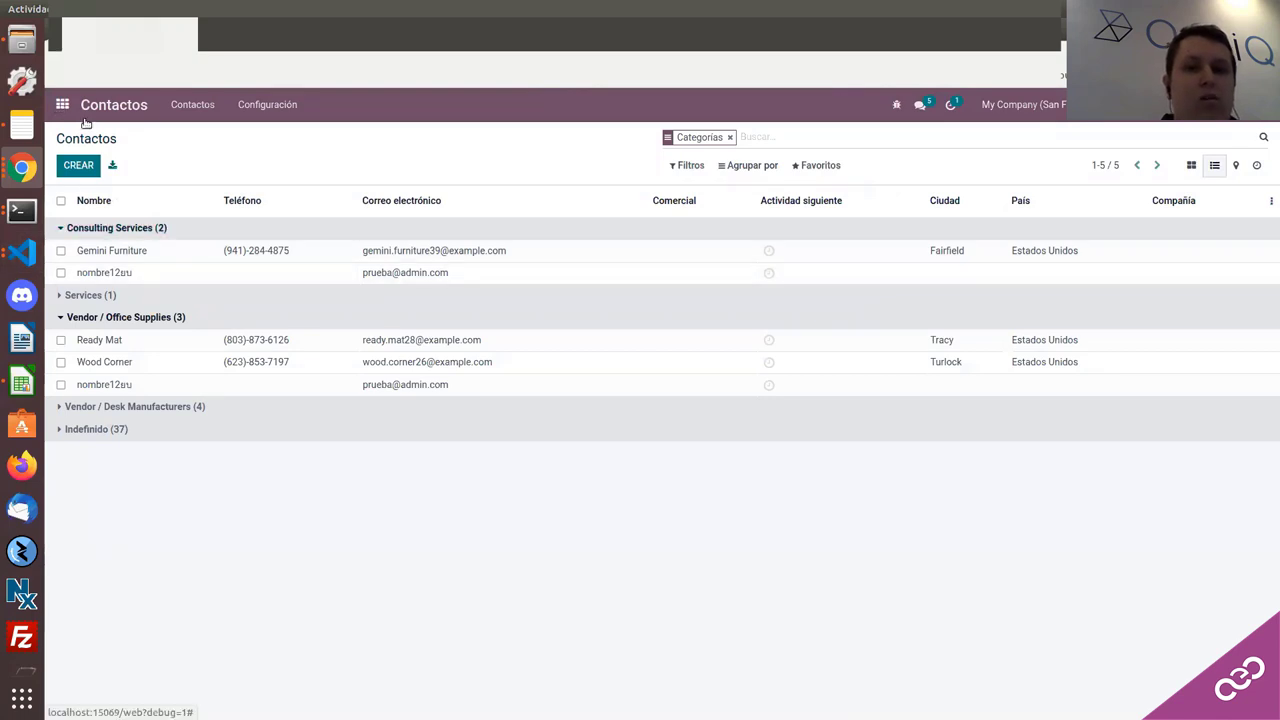
{"action": "left_click", "coordinate": [62, 104]}
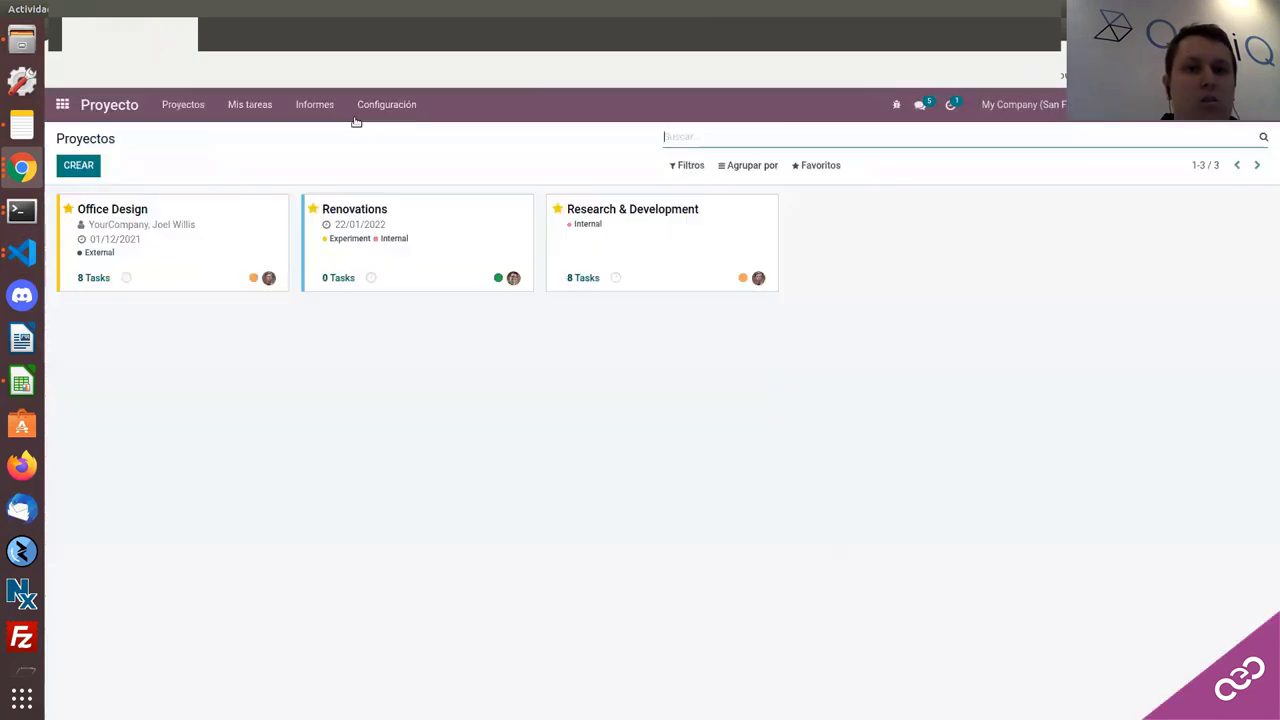
Step: Enable Pads colaborativos in the Proyecto app settings
{"action": "left_click", "coordinate": [368, 110]}
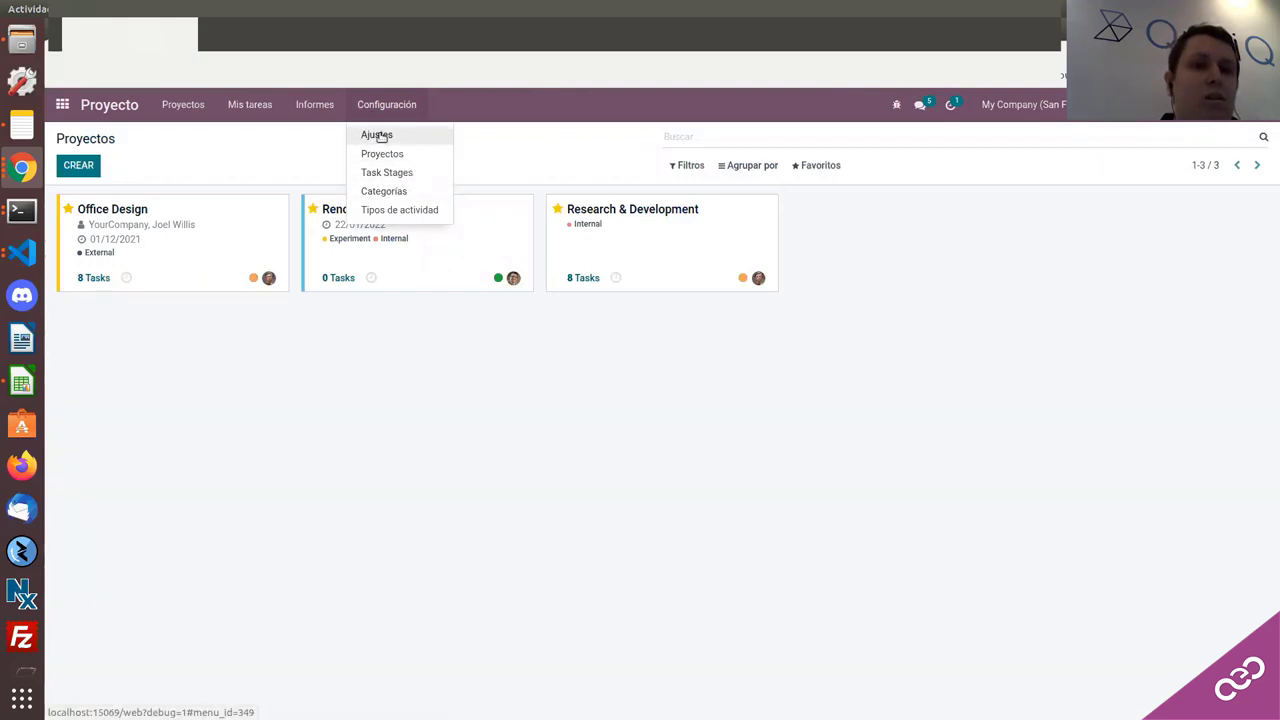
{"action": "left_click", "coordinate": [348, 178]}
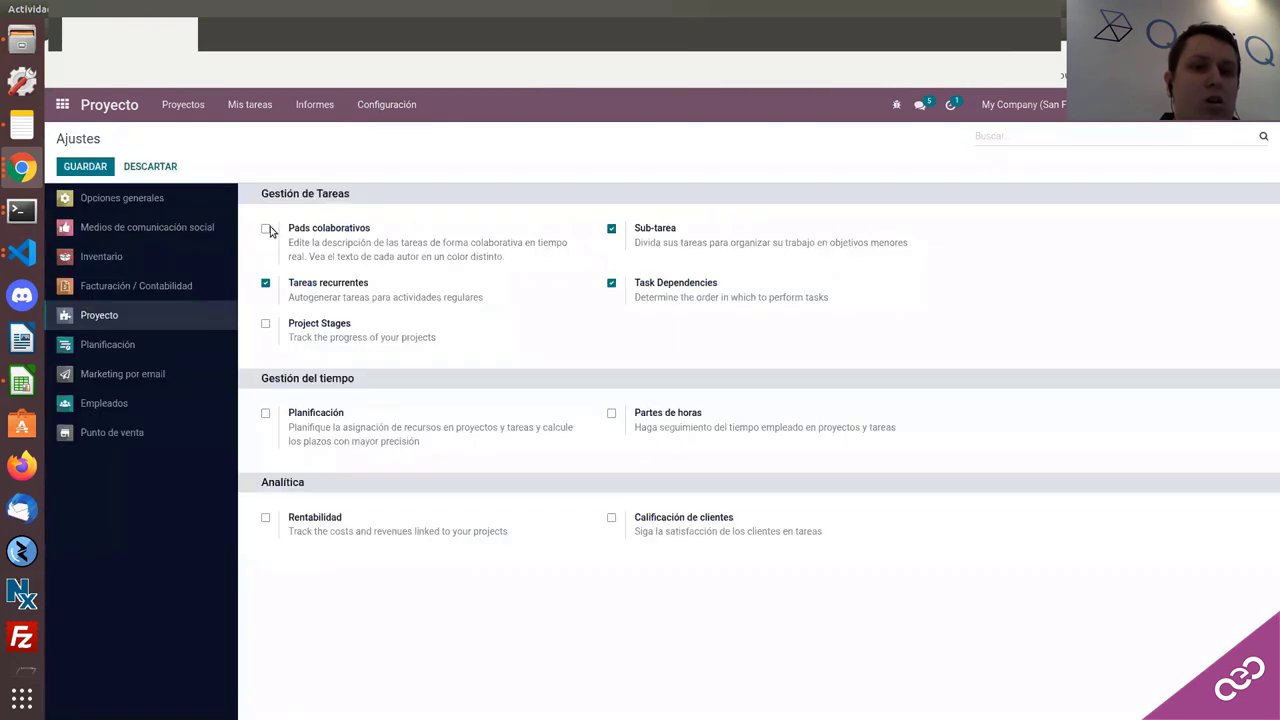
{"action": "left_click", "coordinate": [267, 229]}
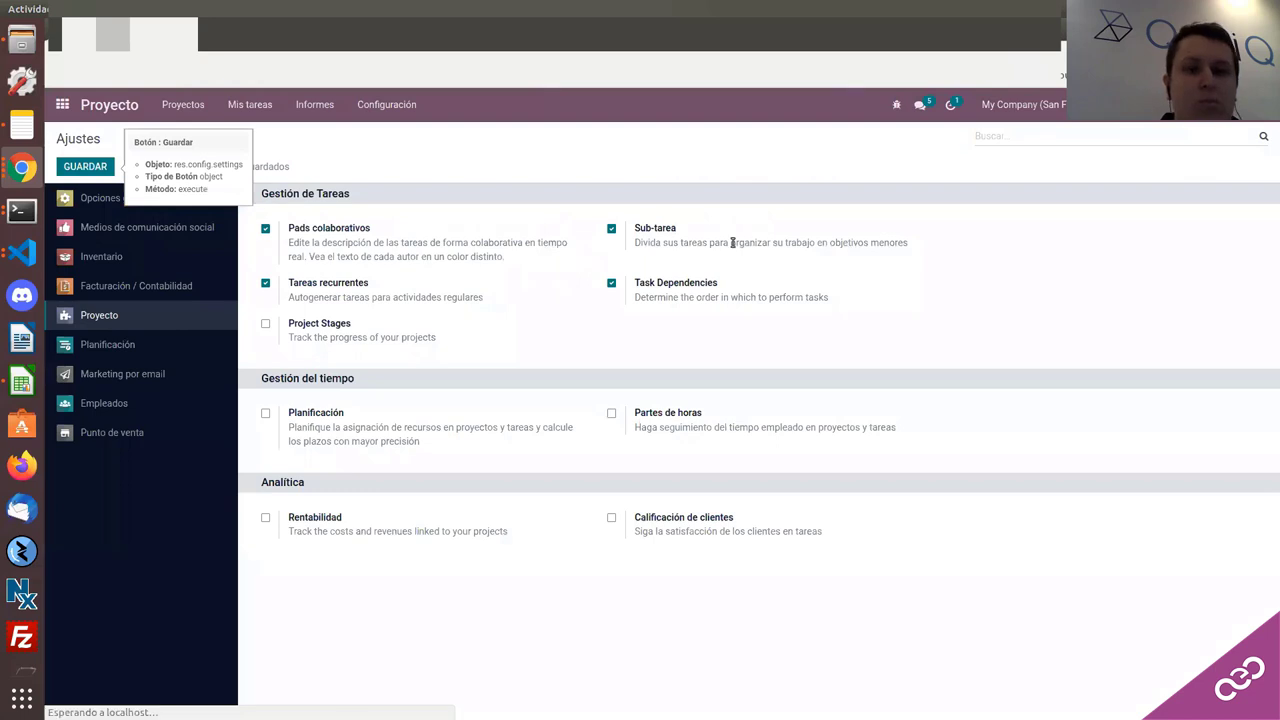
{"action": "right_click", "coordinate": [672, 276]}
{"action": "left_click", "coordinate": [538, 164]}
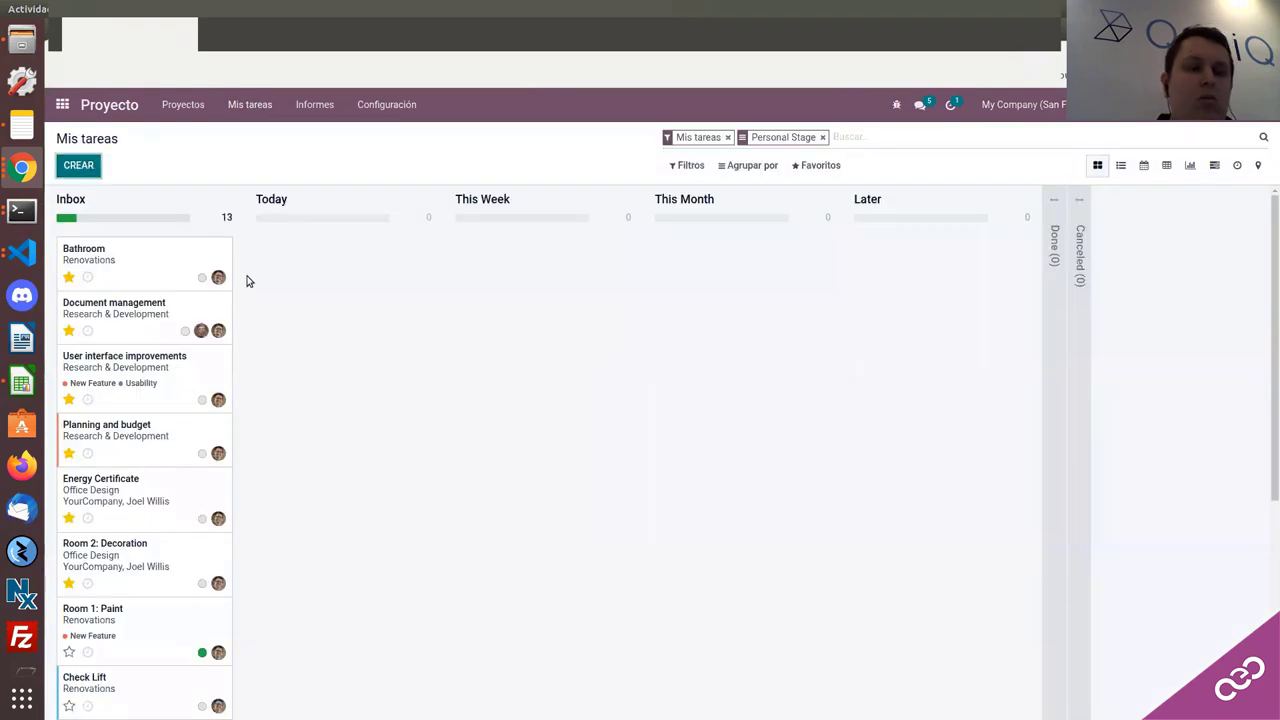
Step: Create a new task whose description has a Heading 1 'fsdfjdsfjsd' and placeholder text below
{"action": "key", "text": "alt+c"}
{"action": "left_click", "coordinate": [197, 440]}
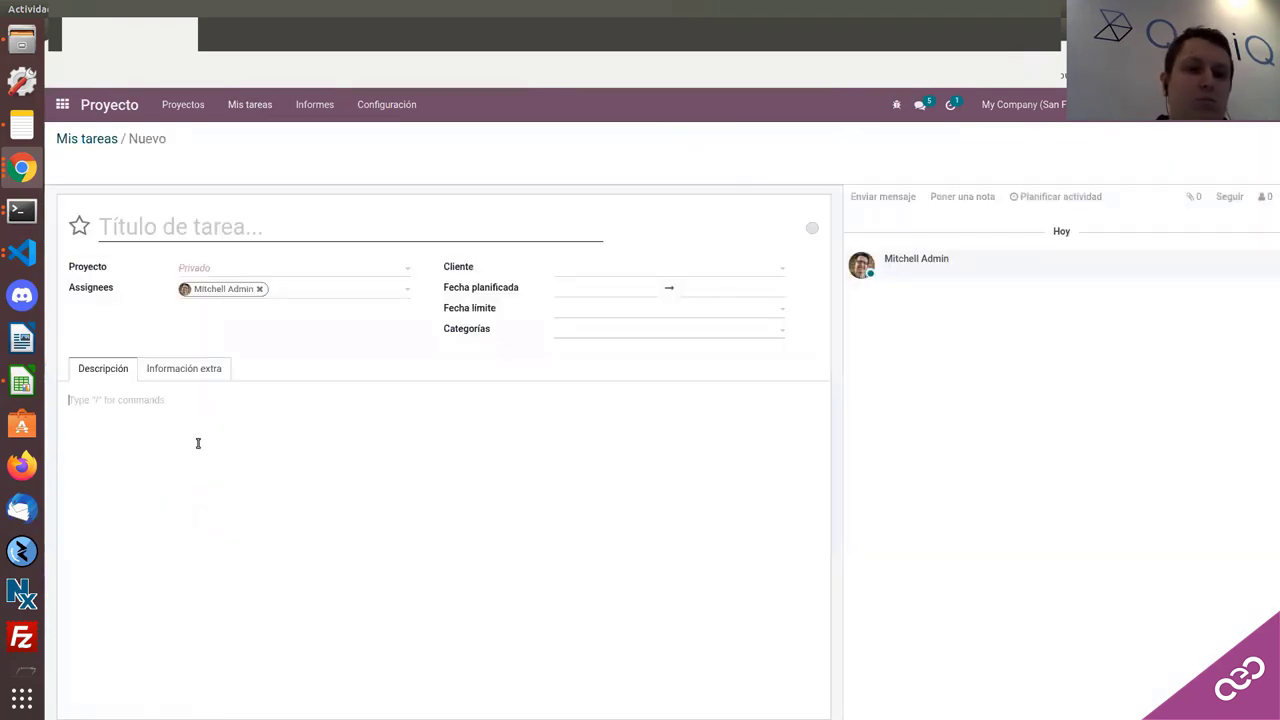
{"action": "type", "text": "/"}
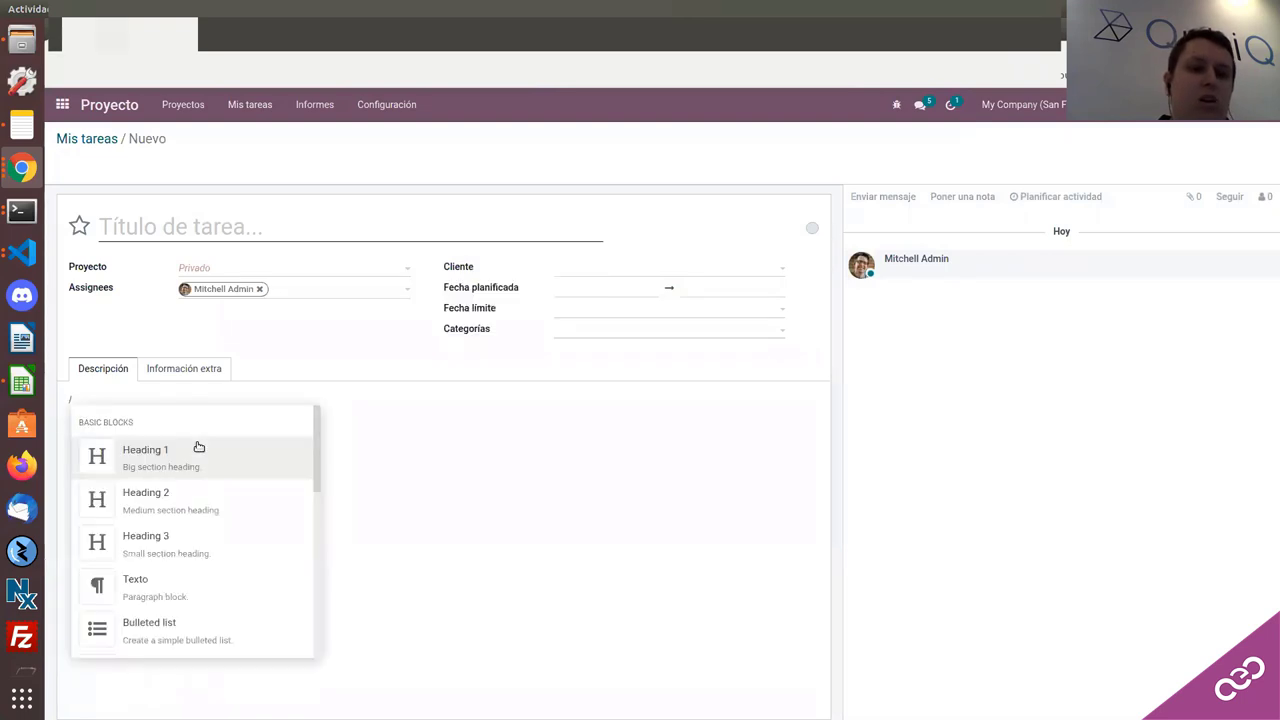
{"action": "type", "text": "head"}
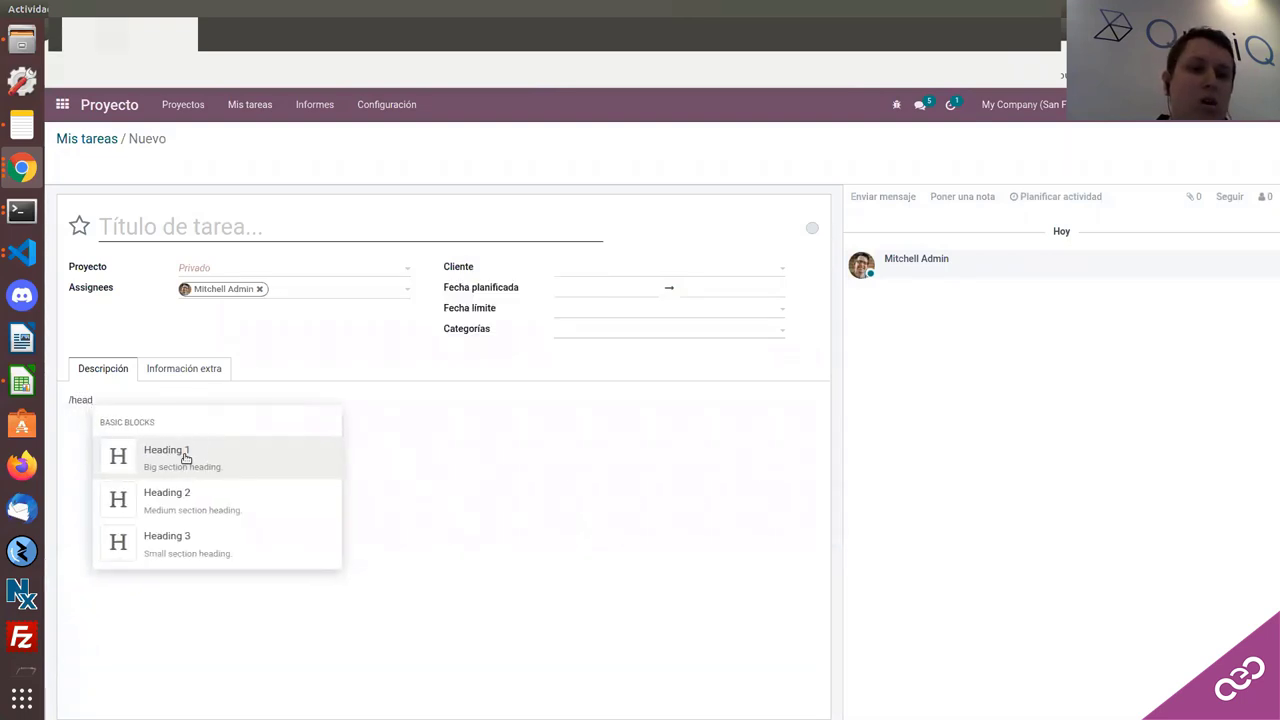
{"action": "left_click", "coordinate": [187, 457]}
{"action": "type", "text": "fsdfjdsfjsd"}
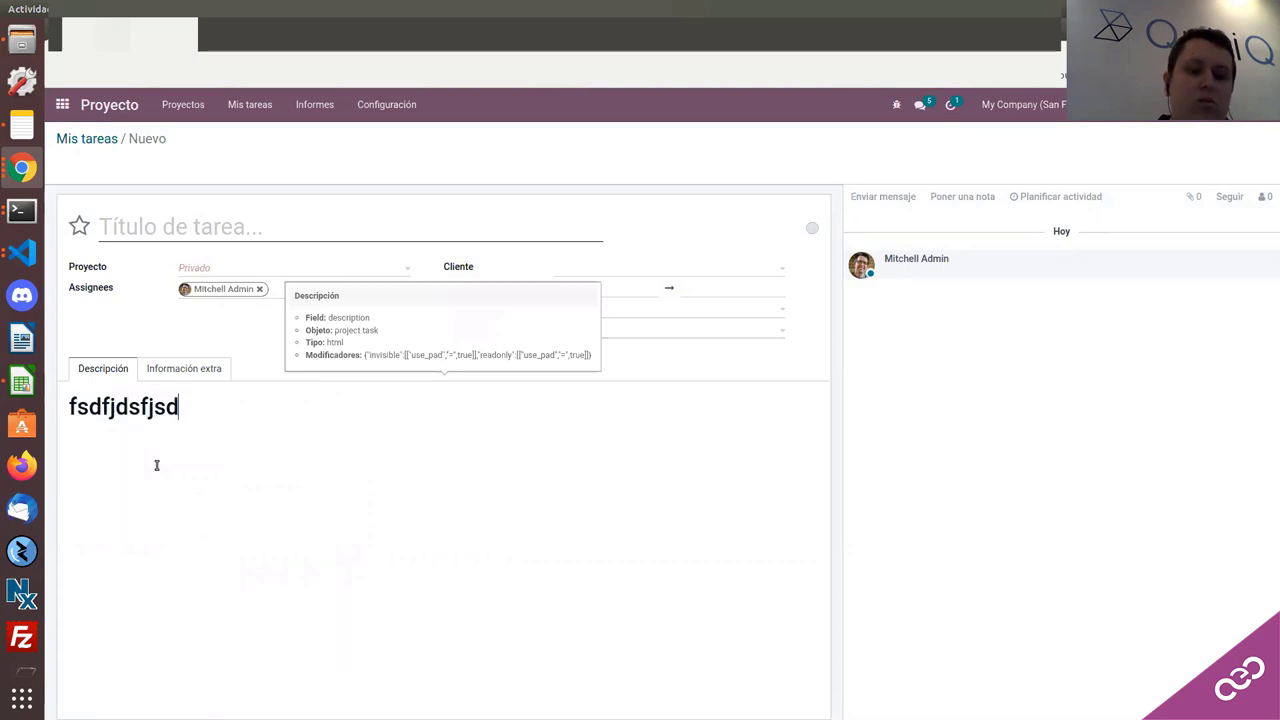
{"action": "key", "text": "Return"}
{"action": "type", "text": "/"}
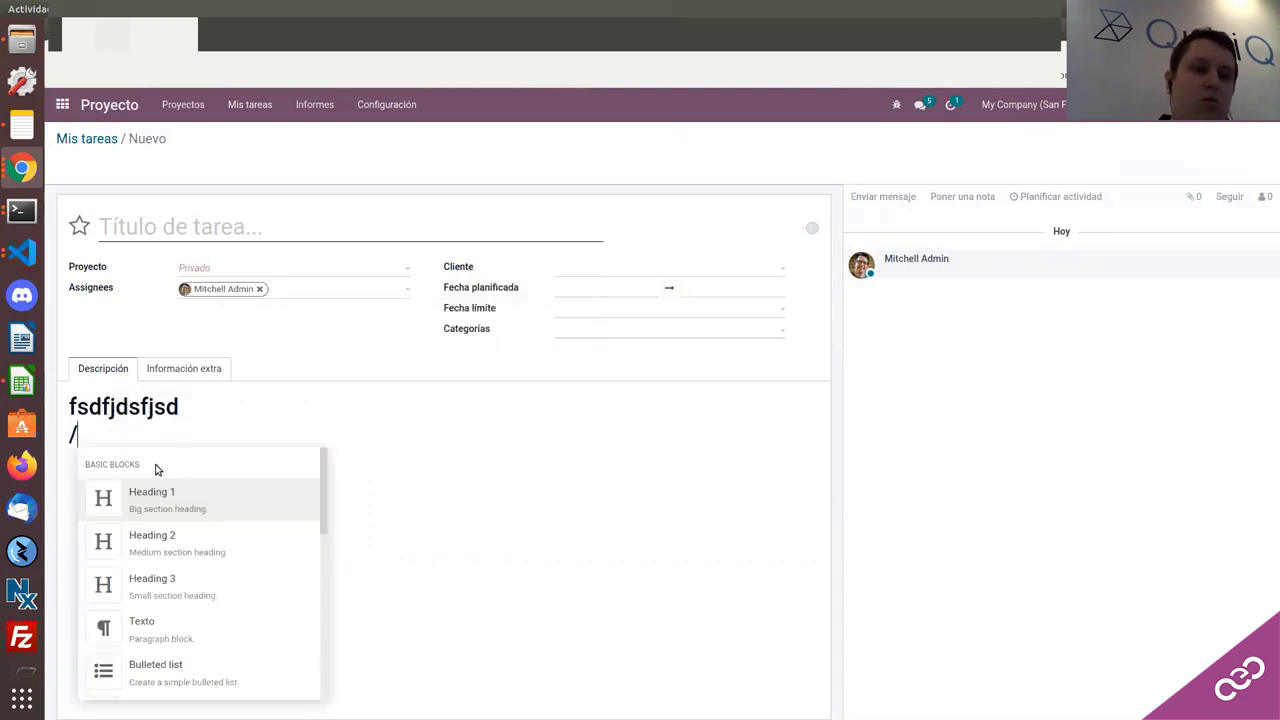
{"action": "left_click", "coordinate": [154, 628]}
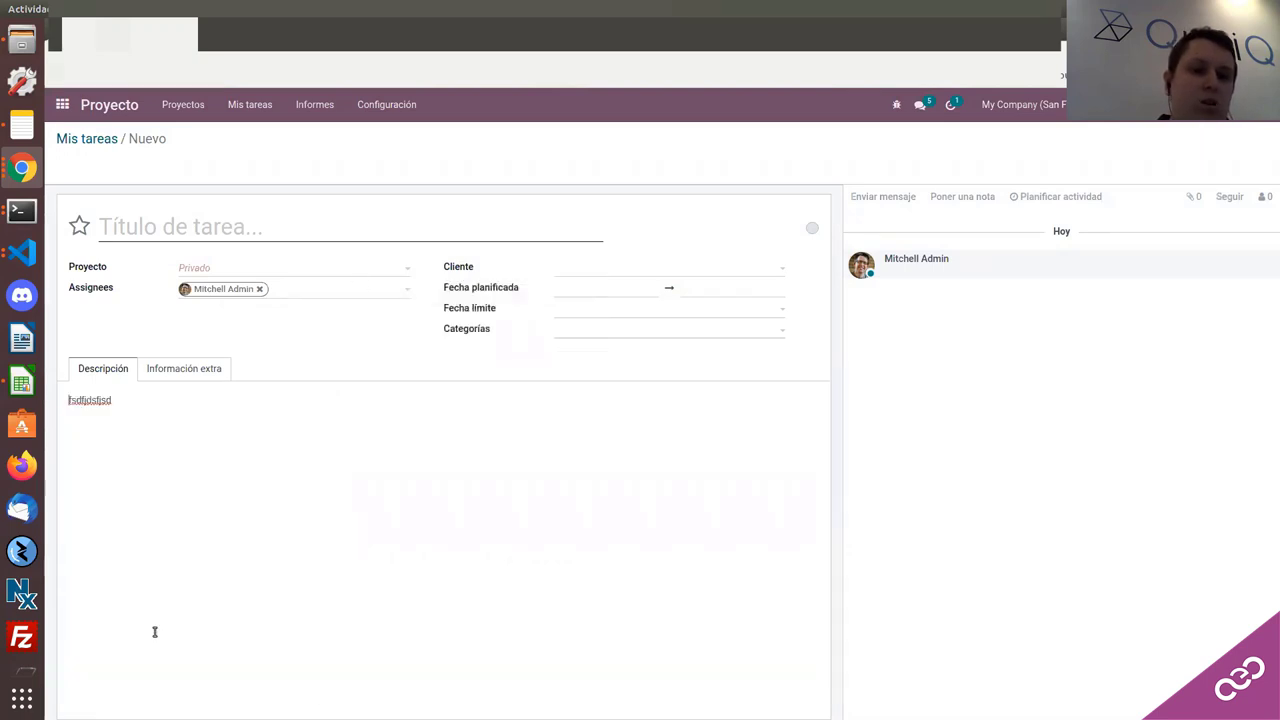
{"action": "type", "text": "dfdsfdsffsdfjdsfjsd "}
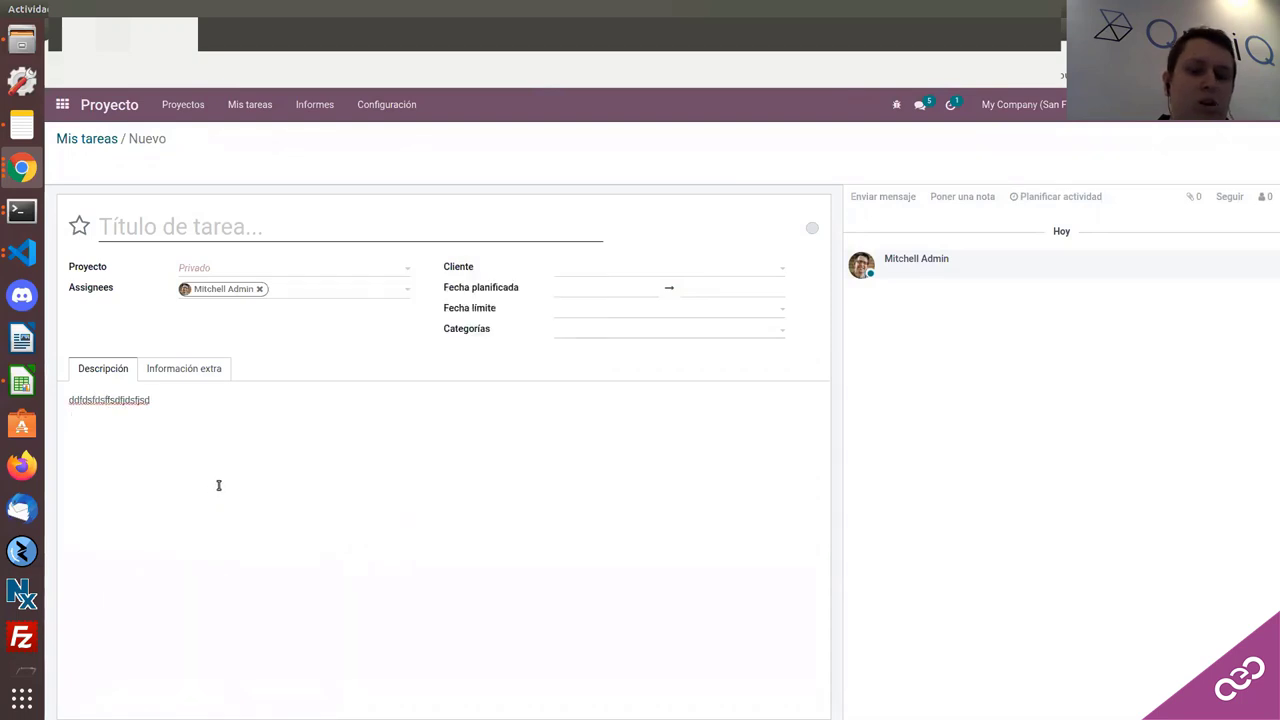
{"action": "type", "text": "/sdjfbjdsbfdsjf"}
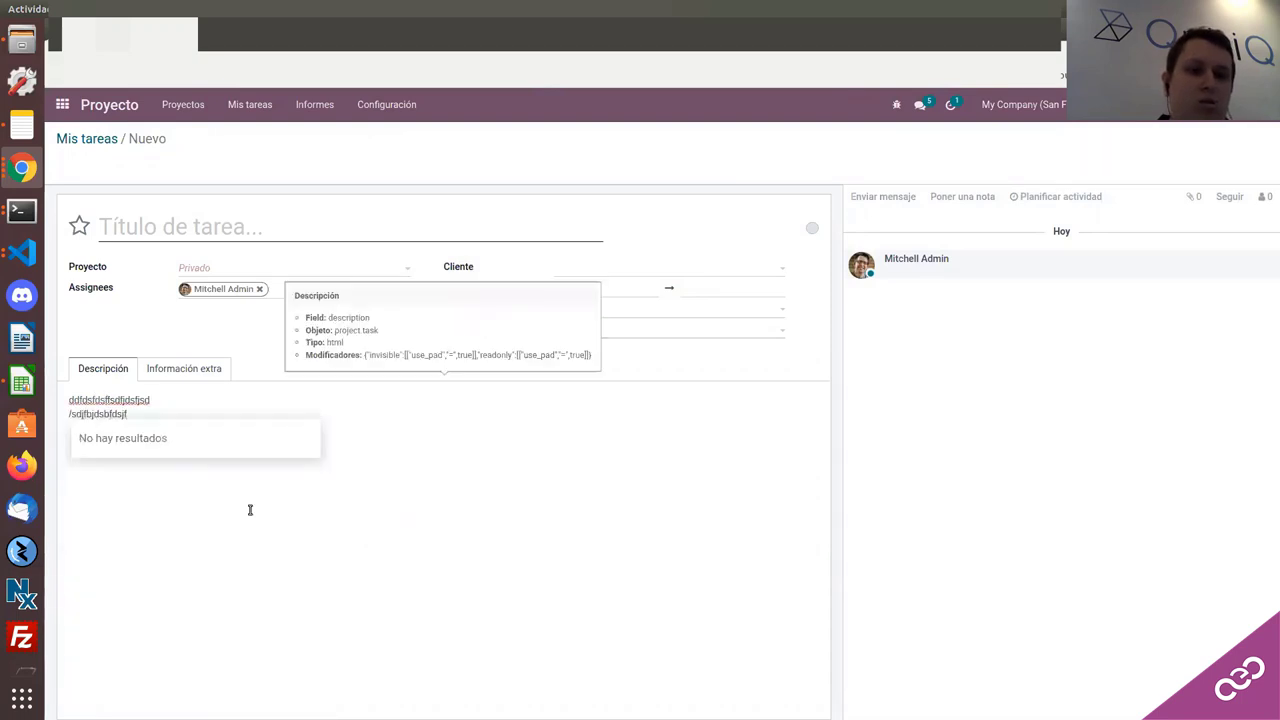
{"action": "key", "text": "Escape"}
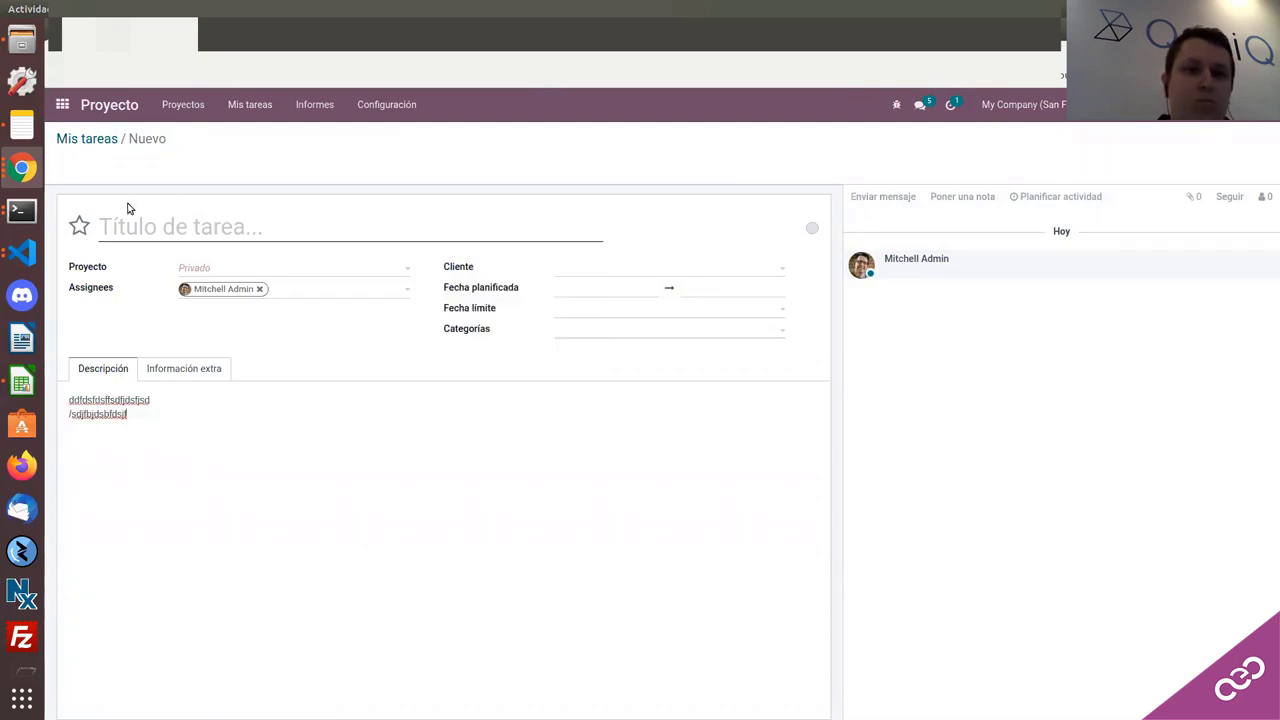
Step: Title the task 'dfdsfdsfs', save it to Mis tareas, and discard a second empty task
{"action": "left_click", "coordinate": [120, 218]}
{"action": "type", "text": "dfdsfdsfs"}
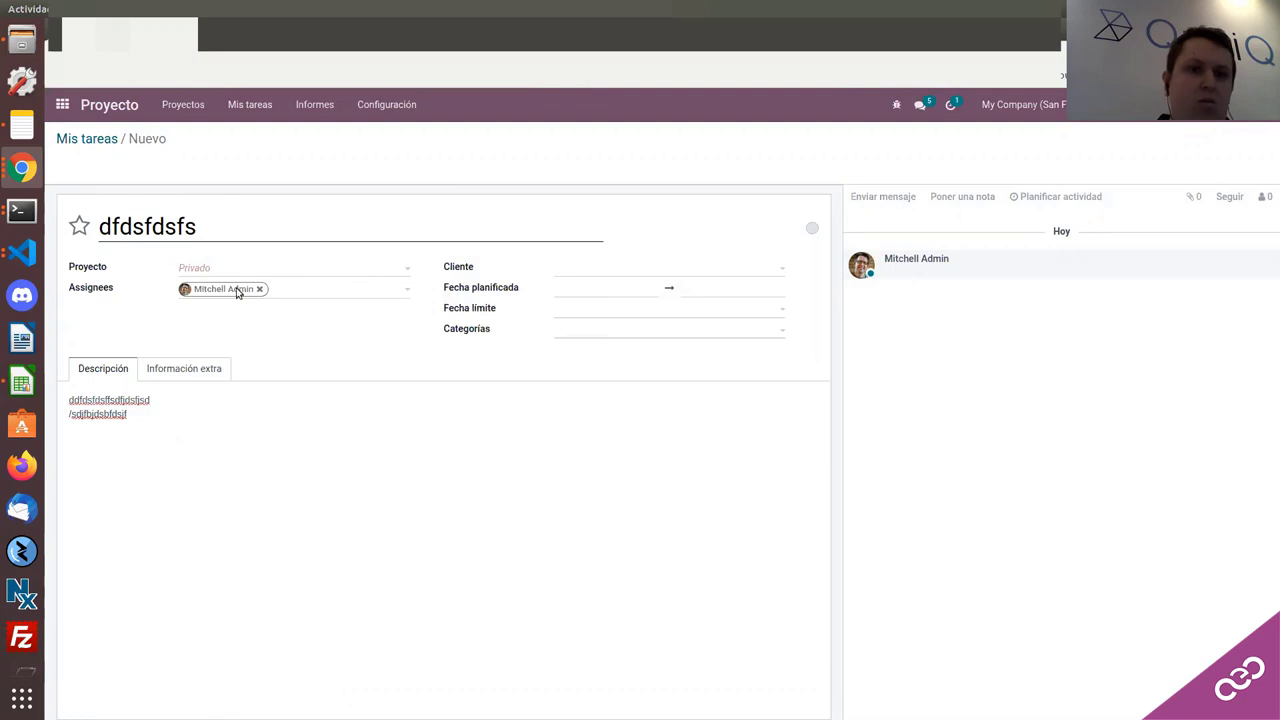
{"action": "left_click", "coordinate": [172, 371]}
{"action": "left_click", "coordinate": [120, 374]}
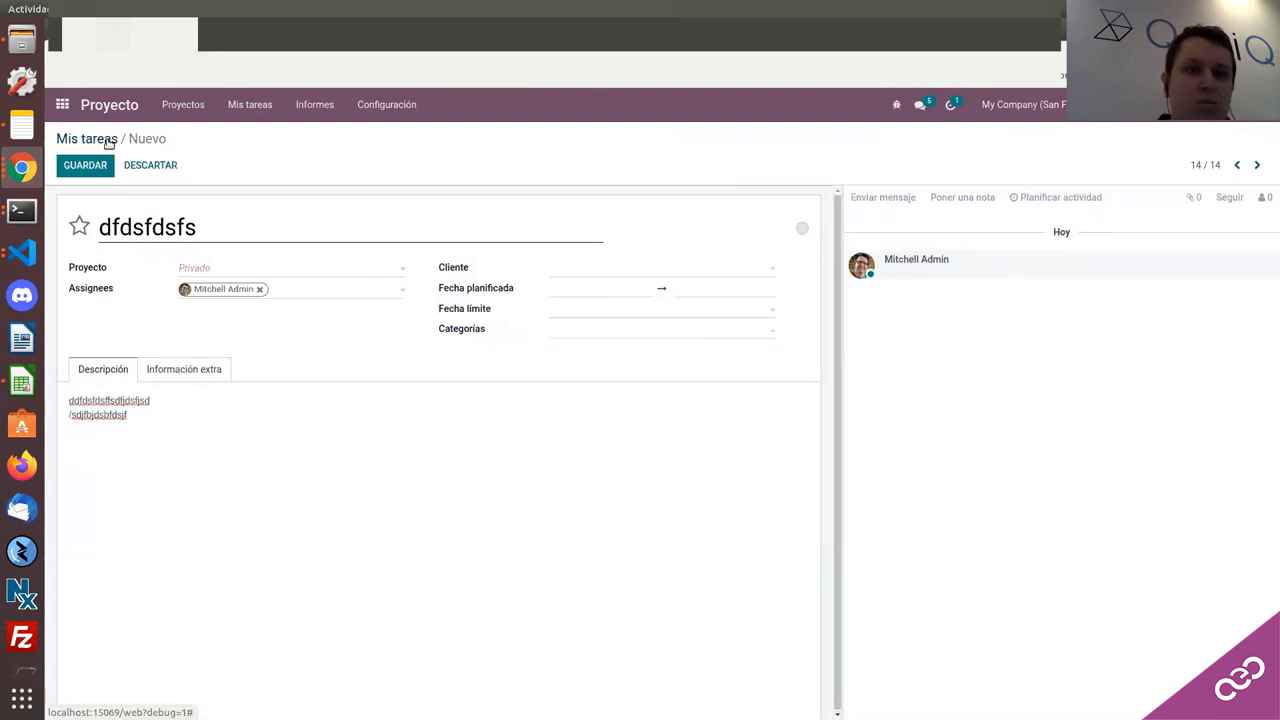
{"action": "left_click", "coordinate": [109, 143]}
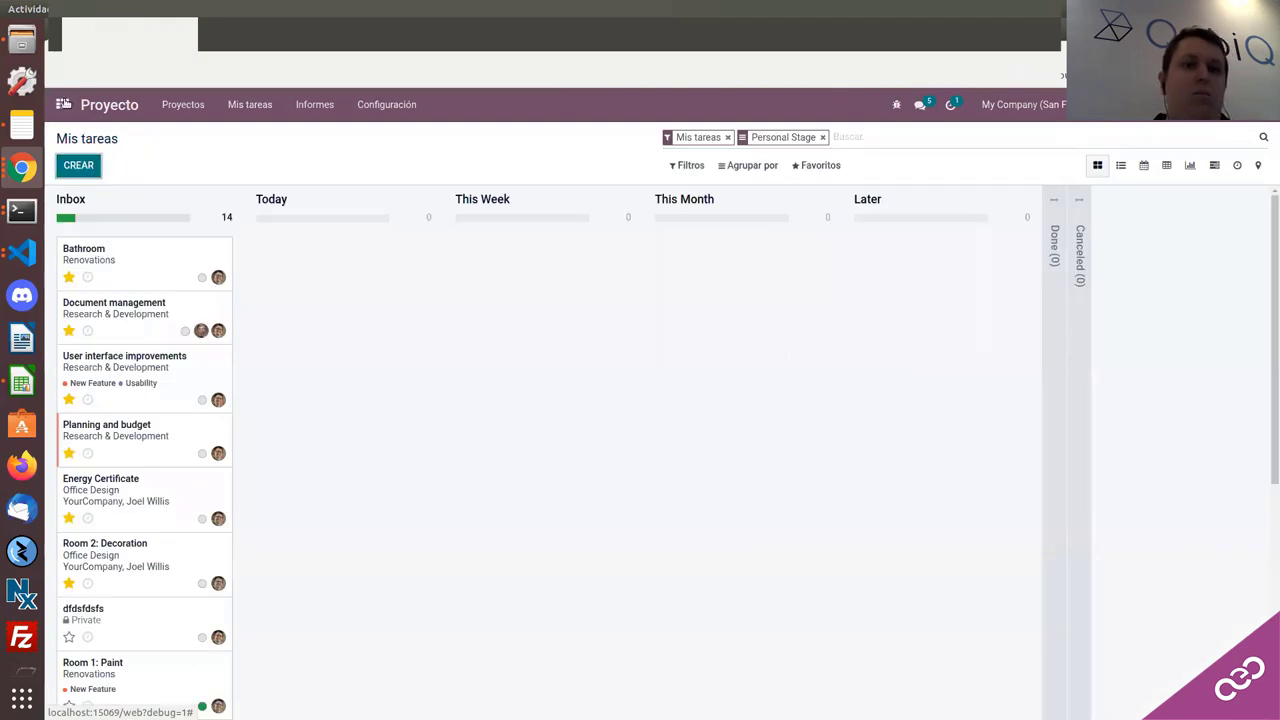
{"action": "key", "text": "alt+c"}
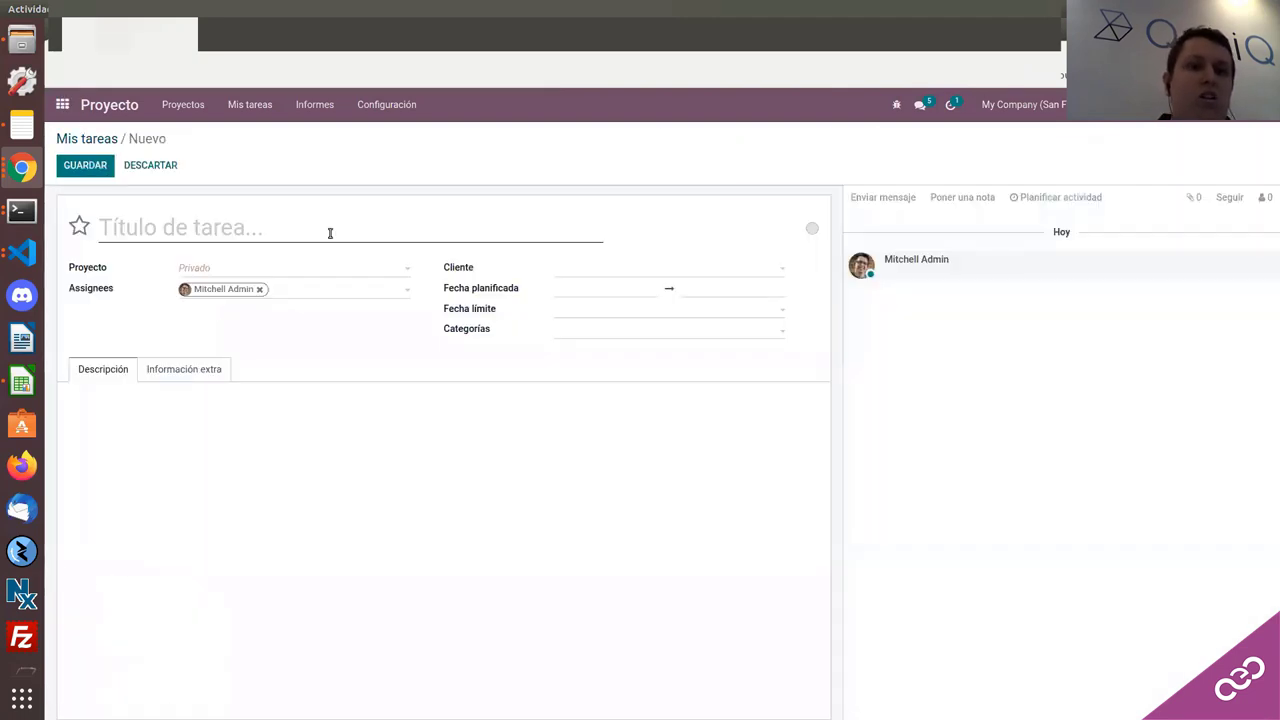
{"action": "left_click", "coordinate": [152, 167]}
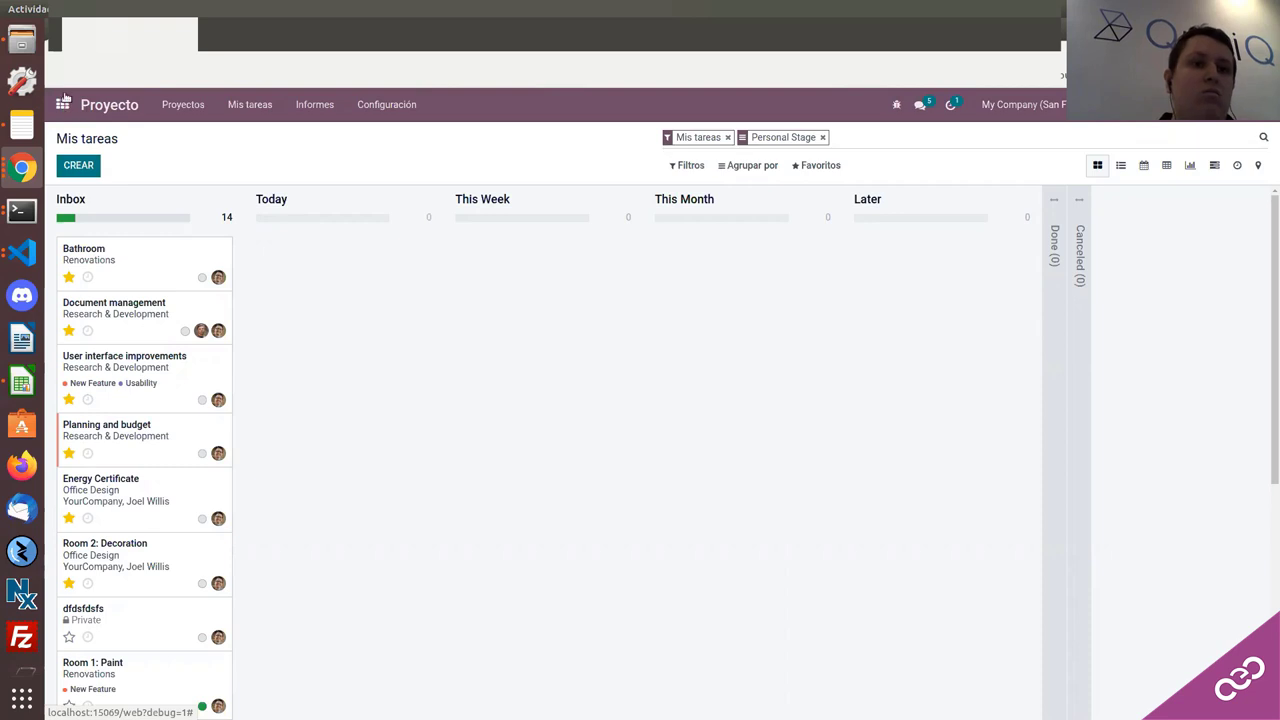
Step: Switch back to the Odoo window and open the Conversaciones app from the apps menu
{"action": "left_click", "coordinate": [63, 103]}
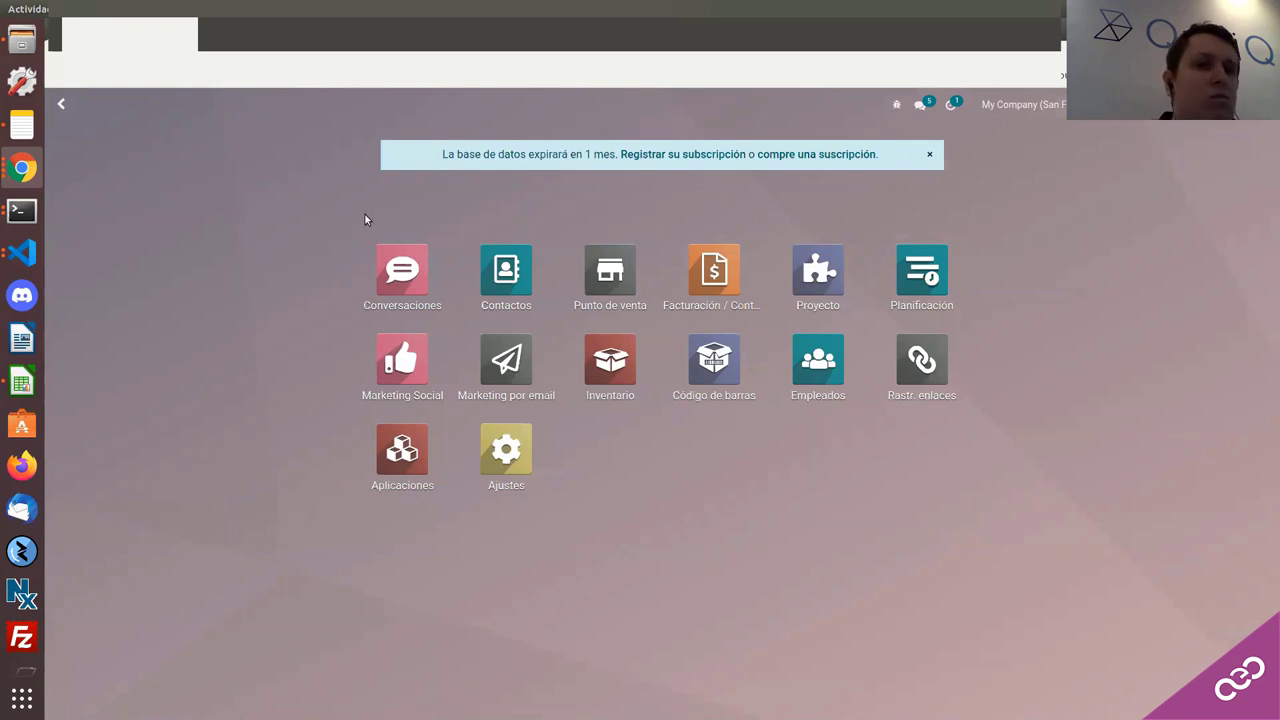
{"action": "type", "text": "c"}
{"action": "key", "text": "BackSpace"}
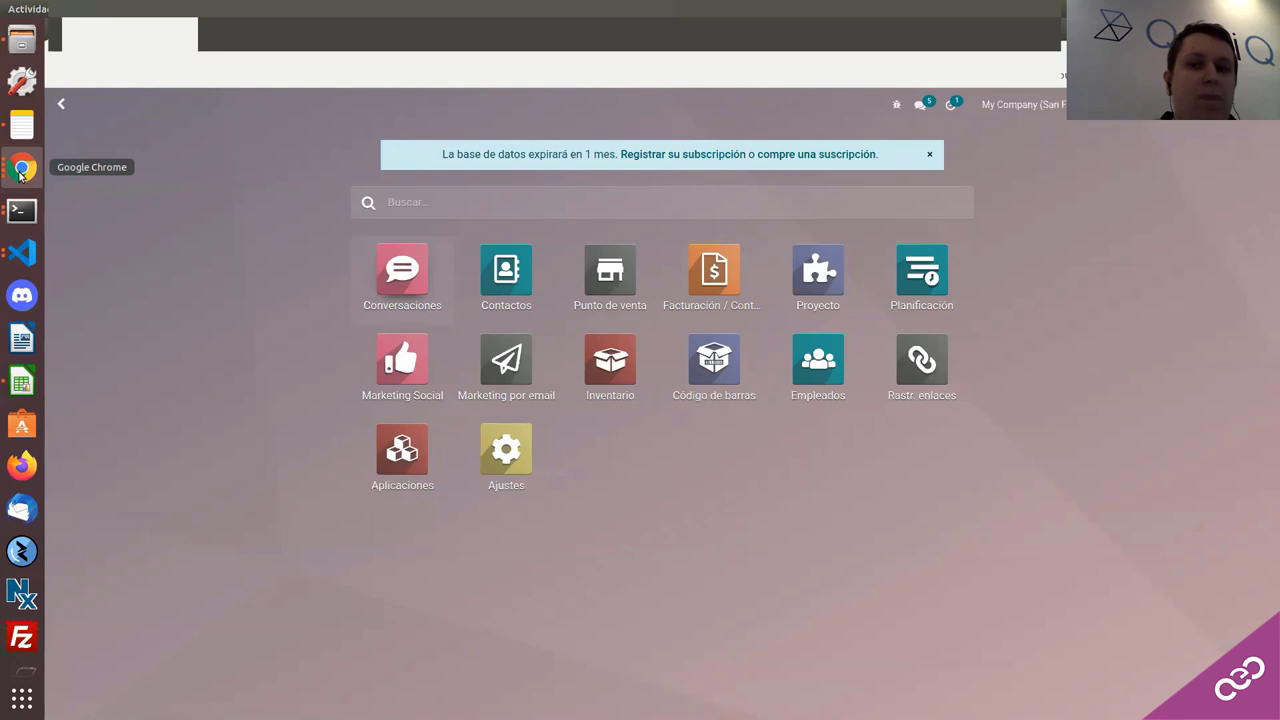
{"action": "left_click", "coordinate": [21, 172]}
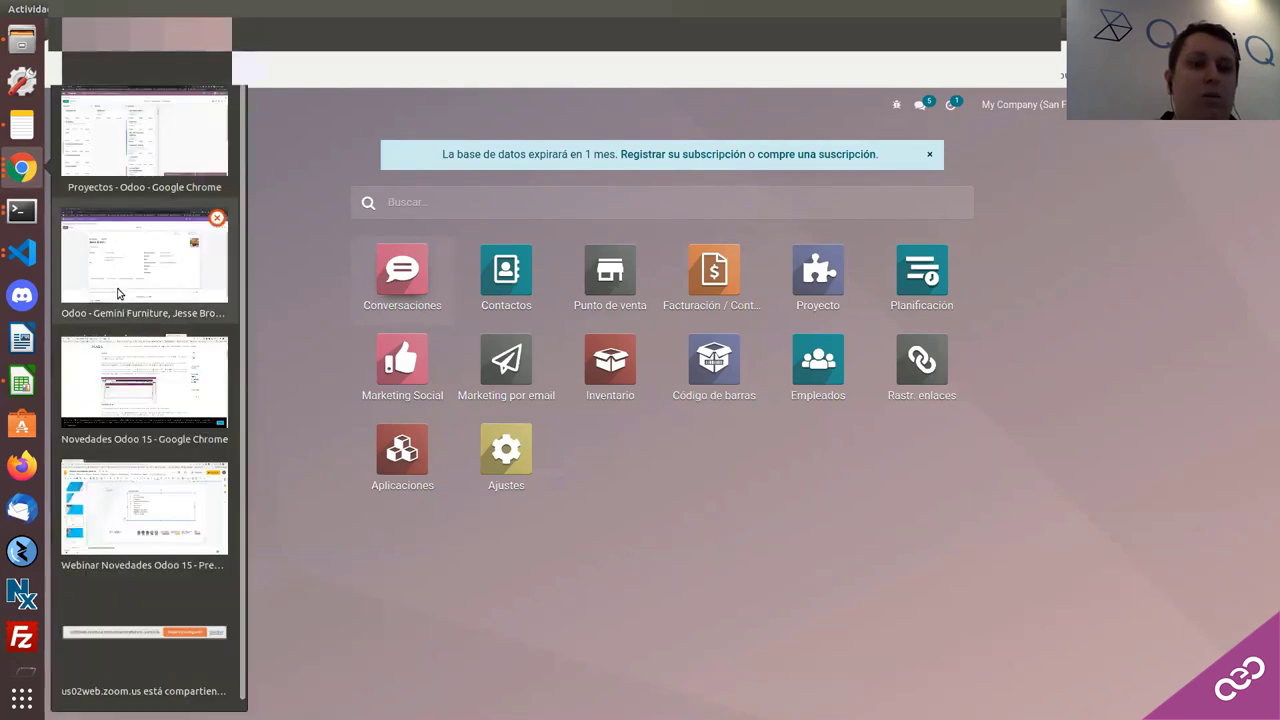
{"action": "left_click", "coordinate": [117, 293]}
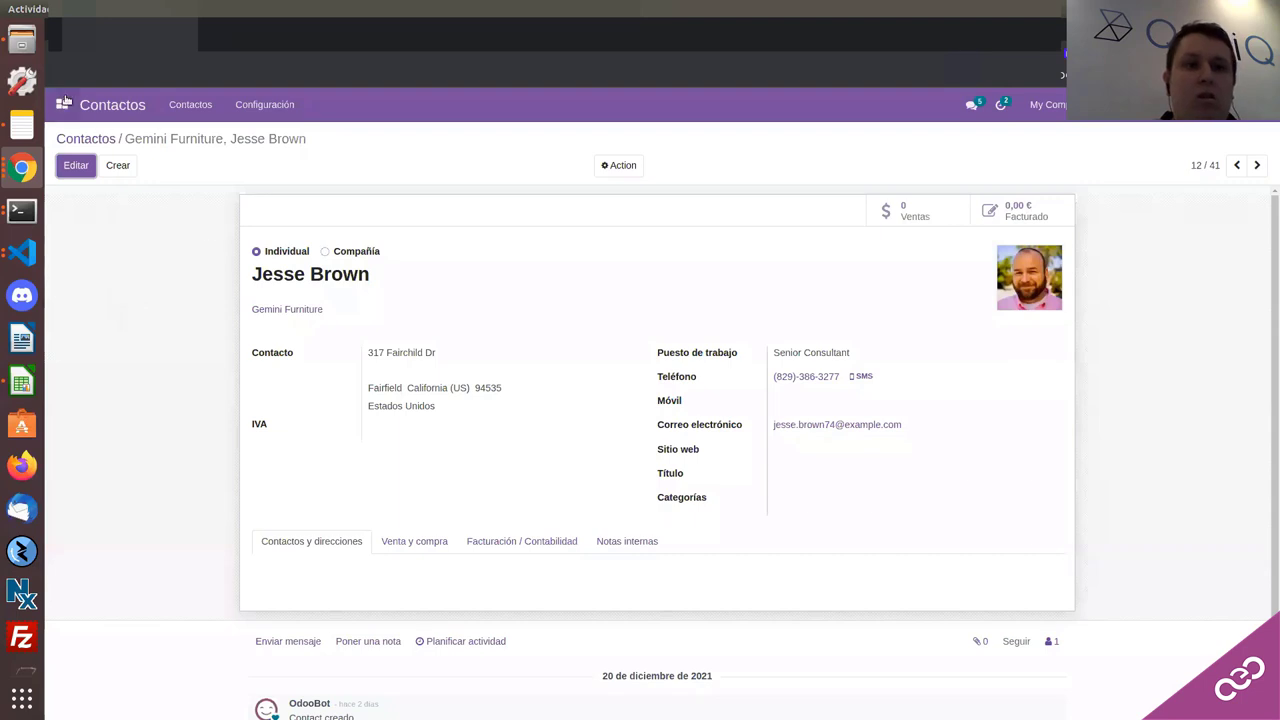
{"action": "left_click", "coordinate": [62, 104]}
{"action": "left_click", "coordinate": [88, 135]}
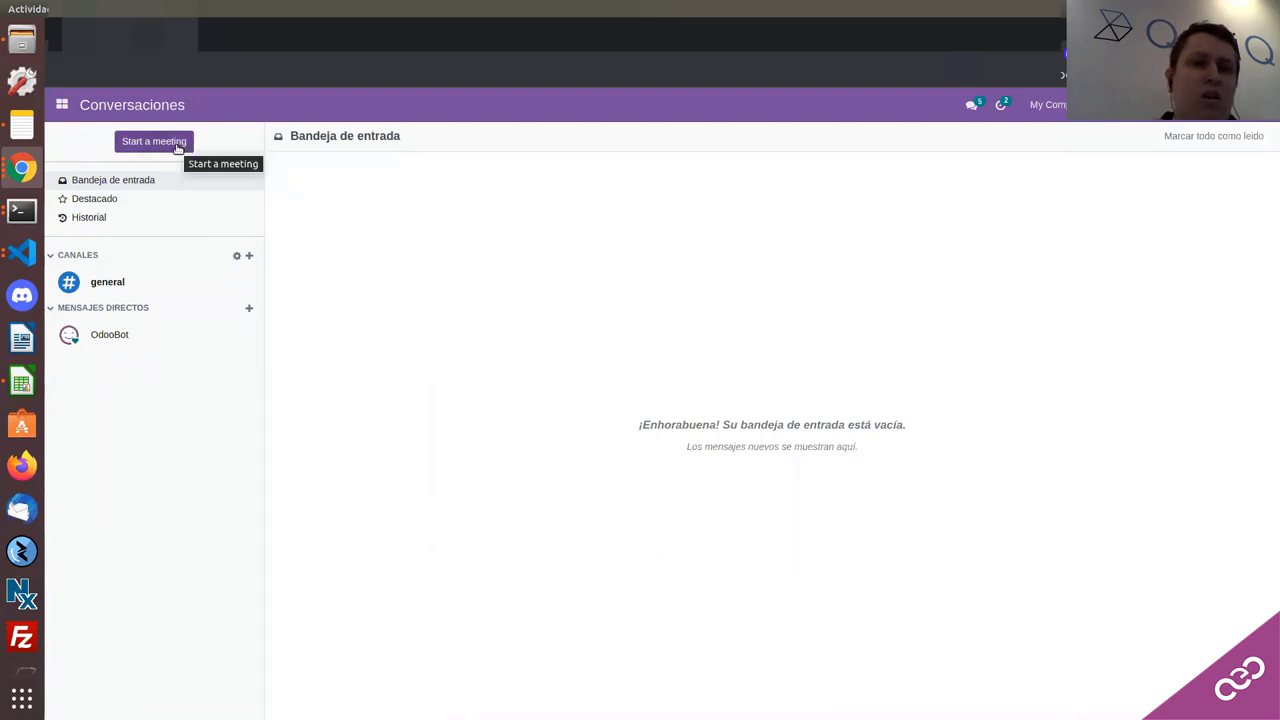
Step: Start a video meeting with microphone and camera permitted, then begin sharing the screen
{"action": "left_click", "coordinate": [177, 147]}
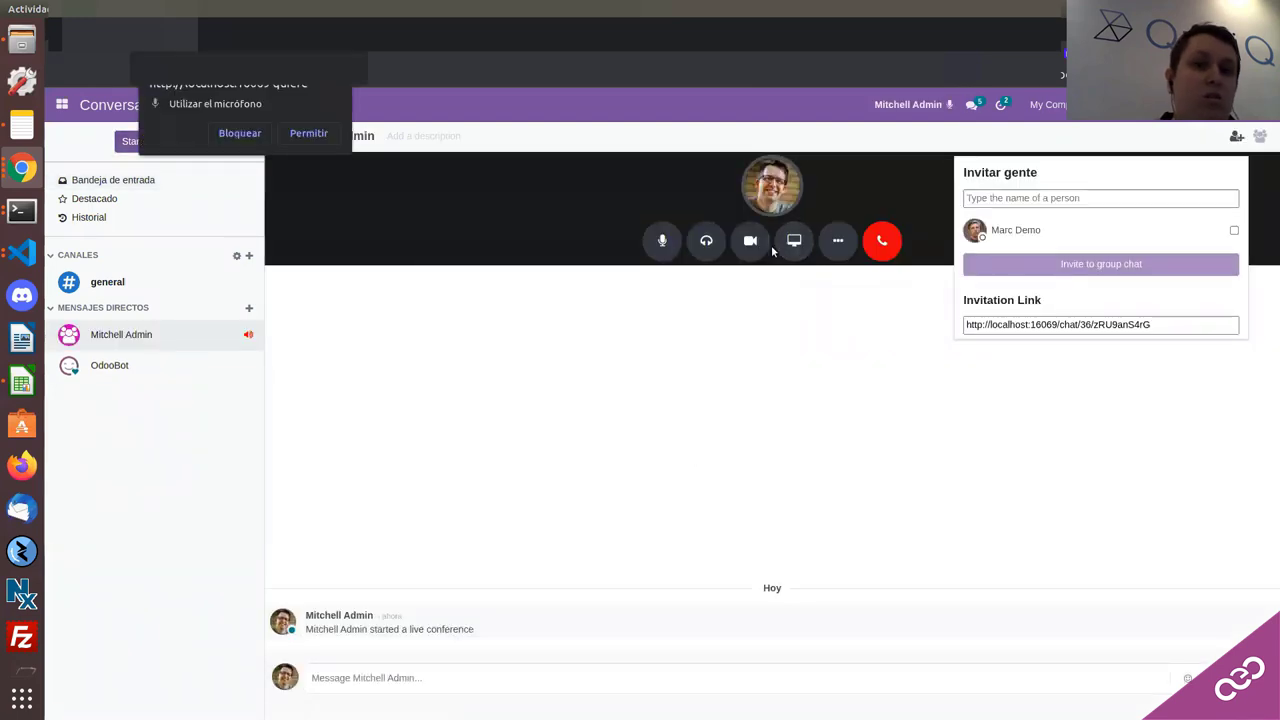
{"action": "left_click", "coordinate": [308, 134]}
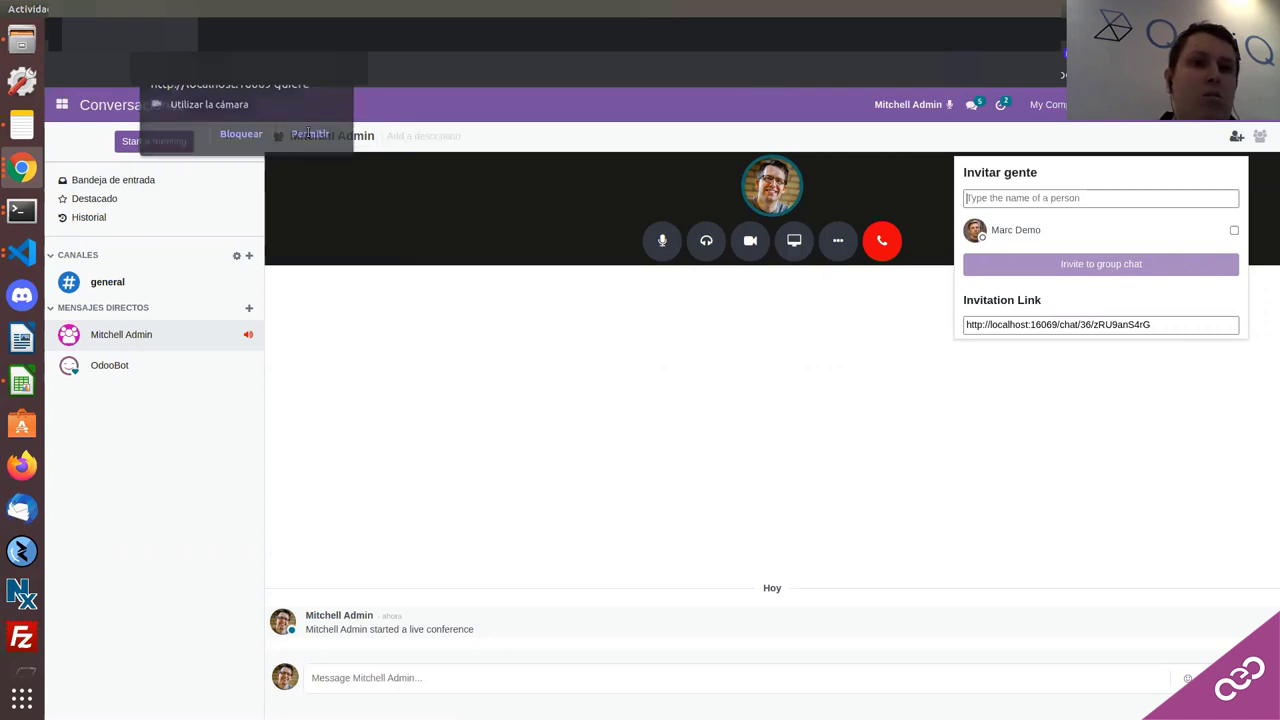
{"action": "left_click", "coordinate": [308, 134]}
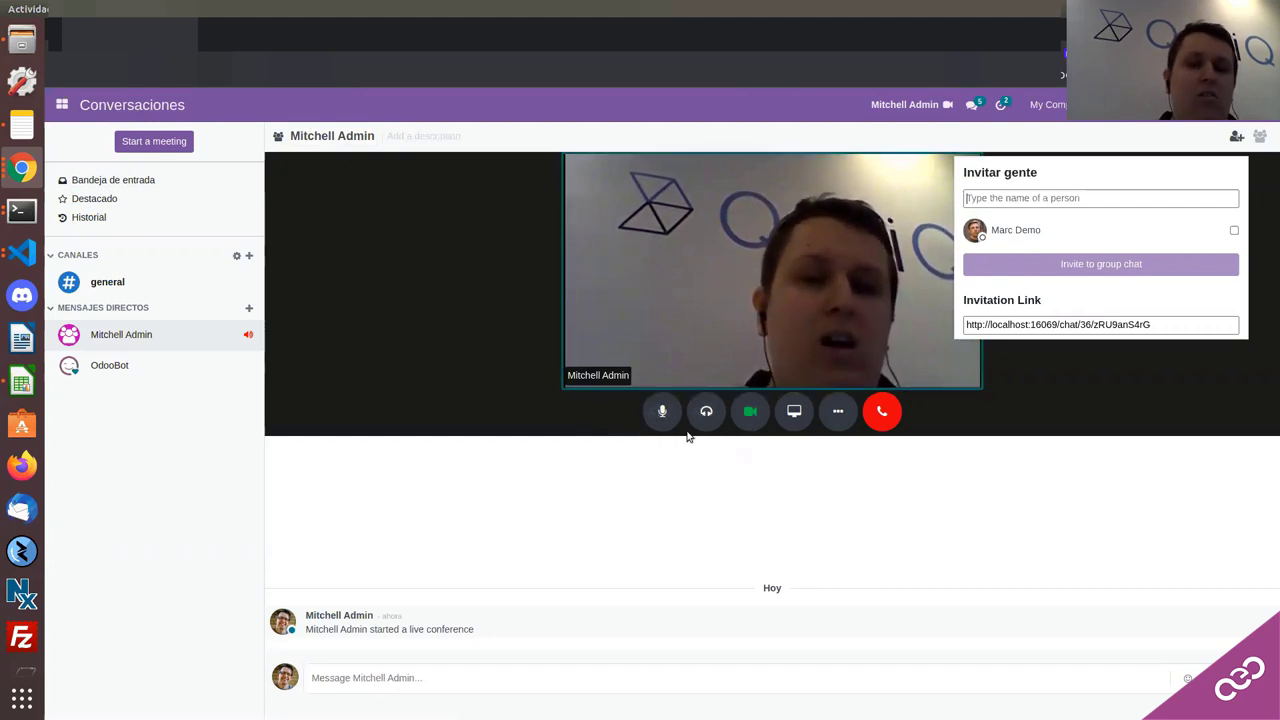
{"action": "left_click", "coordinate": [795, 421]}
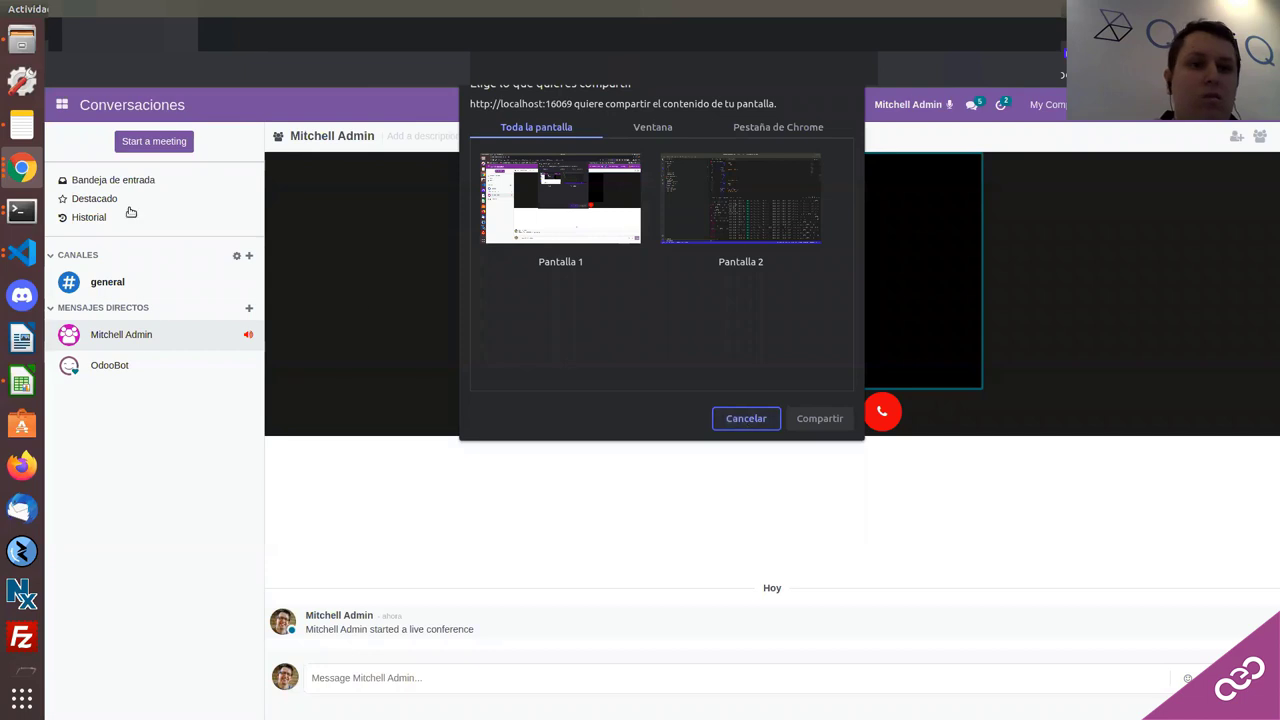
Step: Bring the Novedades Odoo 15 Chrome window forward and cancel the screen share
{"action": "left_click", "coordinate": [22, 168]}
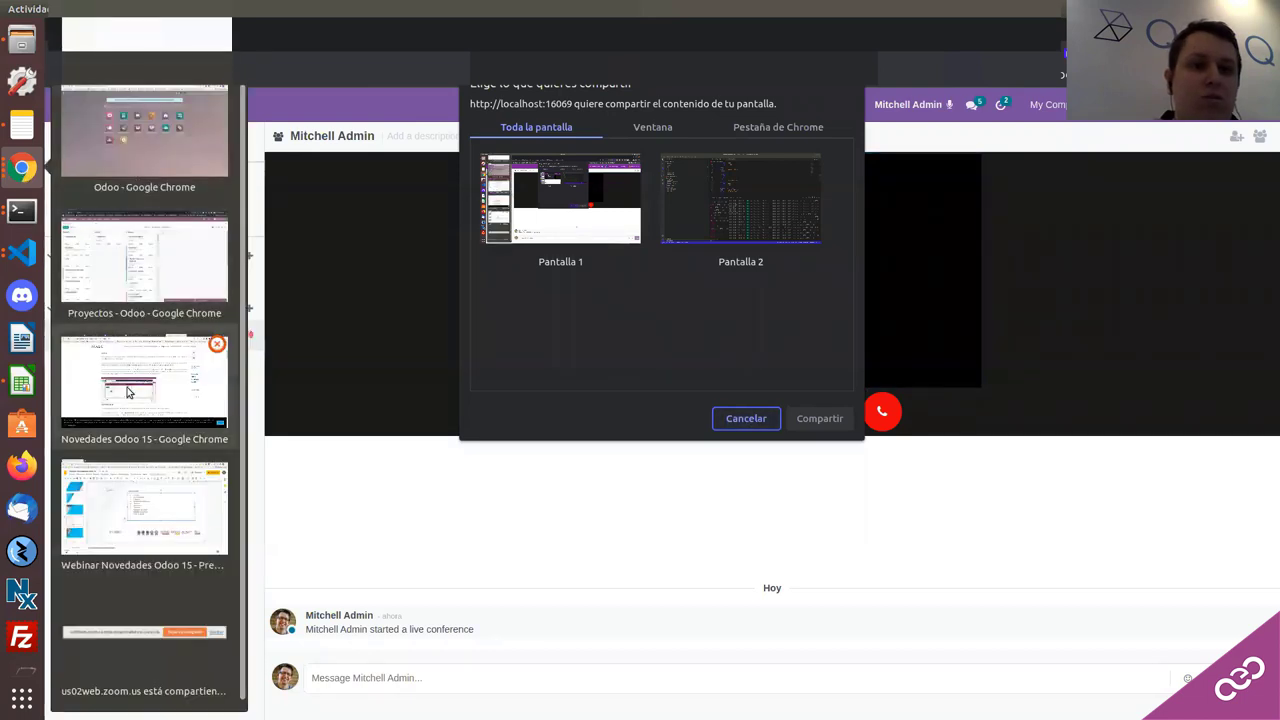
{"action": "scroll", "coordinate": [133, 262], "scroll_direction": "up", "scroll_amount": 1}
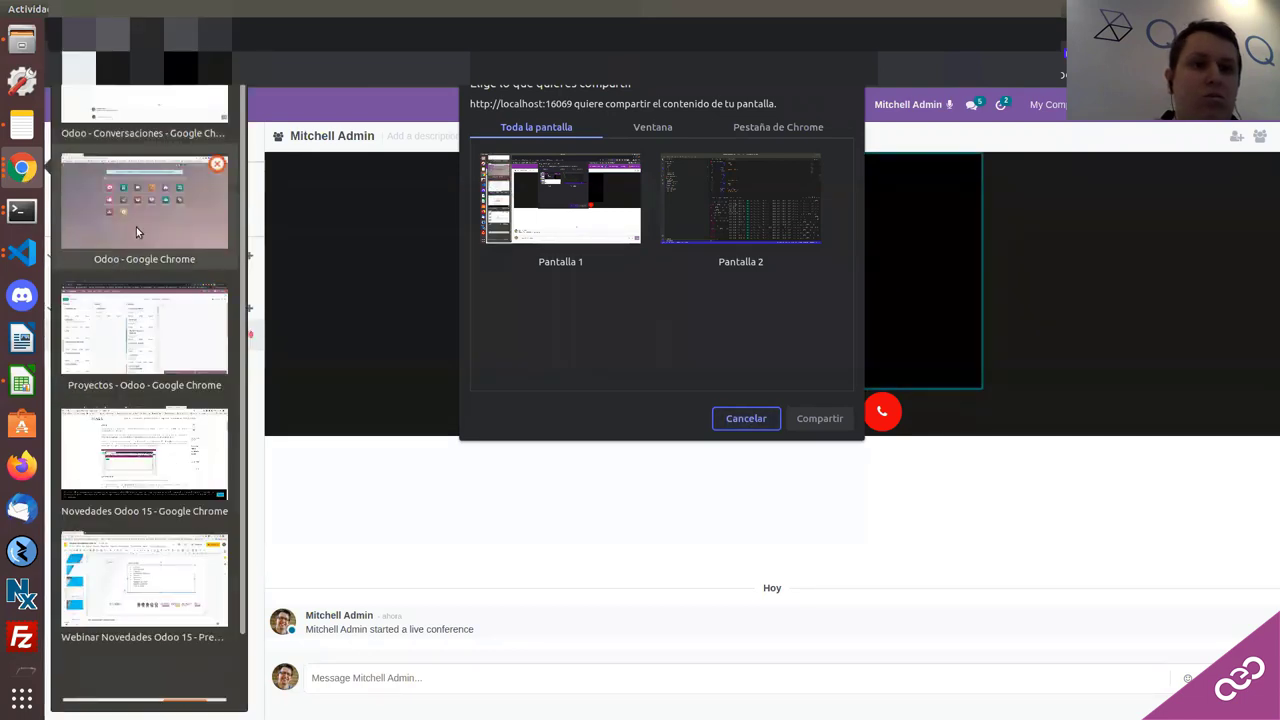
{"action": "left_click", "coordinate": [137, 231]}
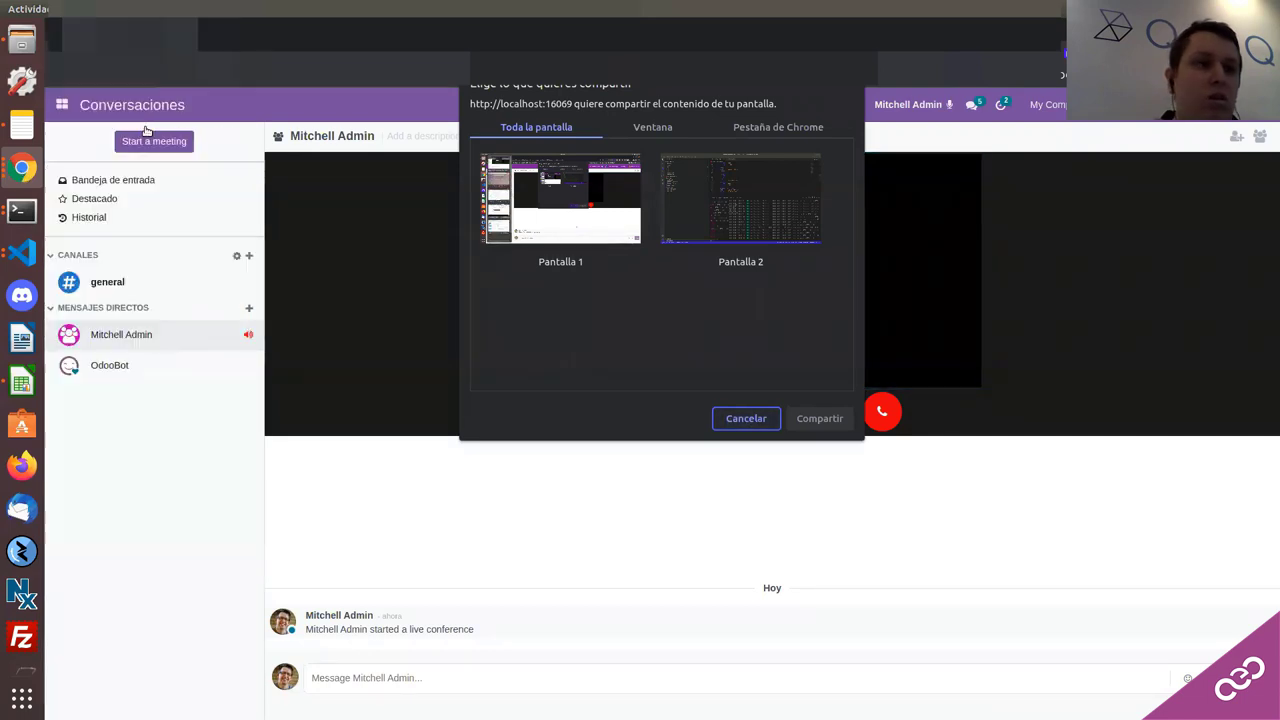
{"action": "left_click", "coordinate": [22, 168]}
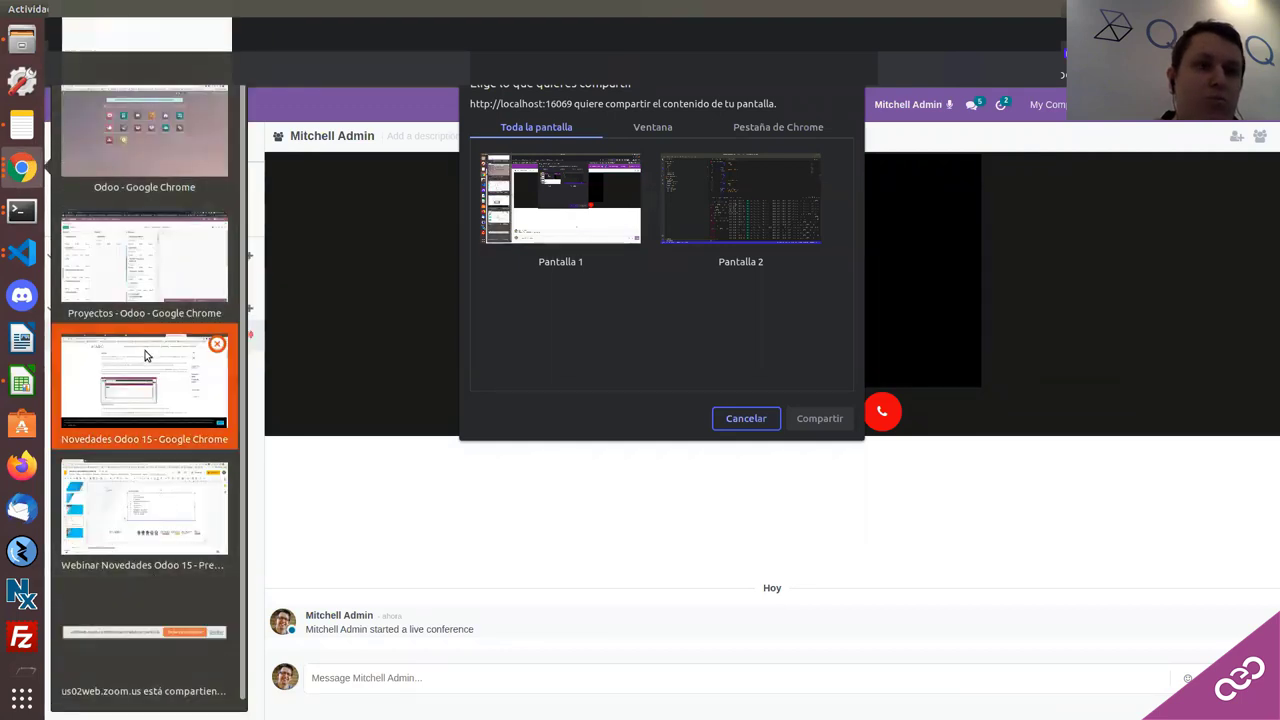
{"action": "left_click", "coordinate": [152, 400]}
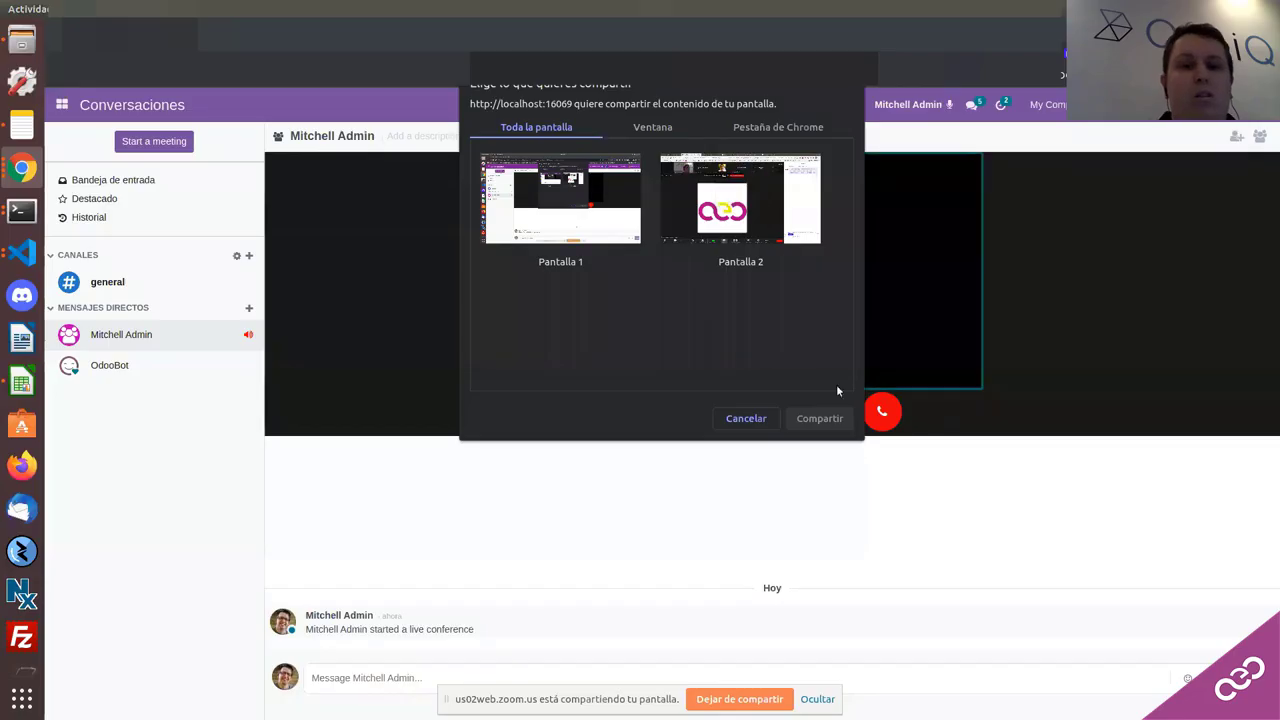
{"action": "left_click", "coordinate": [759, 423]}
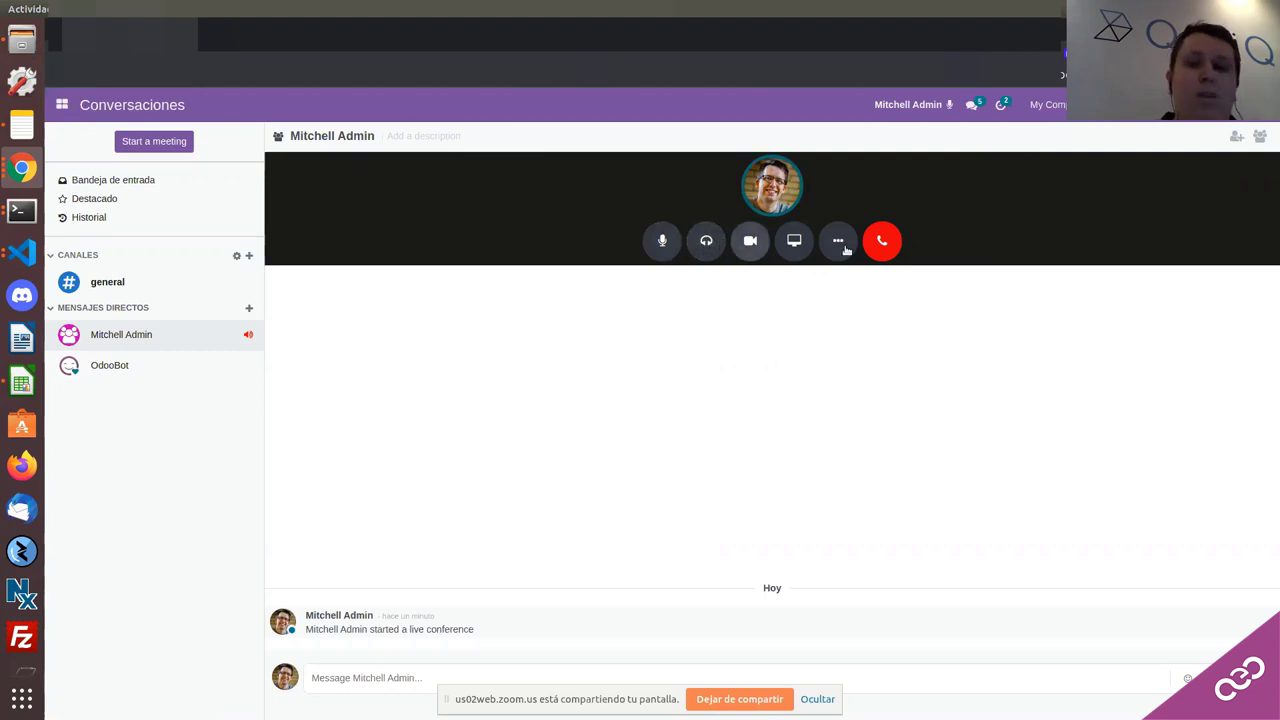
Step: Switch the webcam on and back off, then deafen the call audio
{"action": "left_click", "coordinate": [750, 240]}
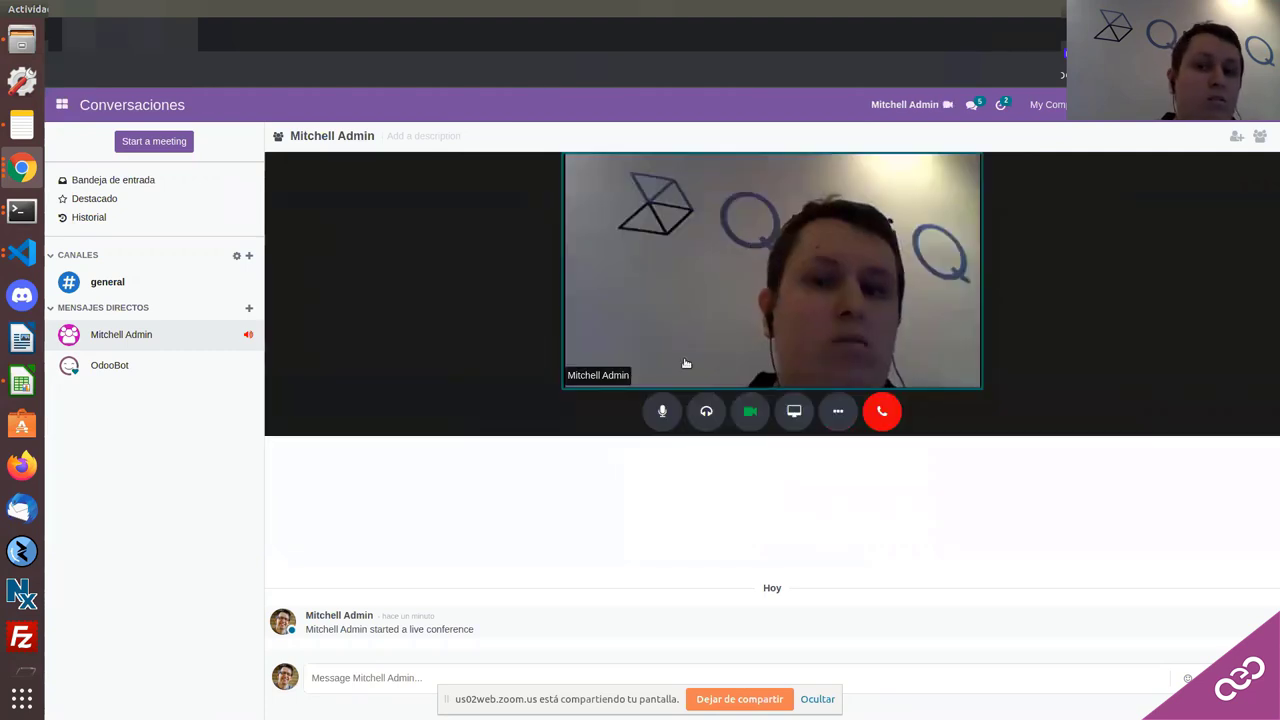
{"action": "left_click", "coordinate": [748, 240]}
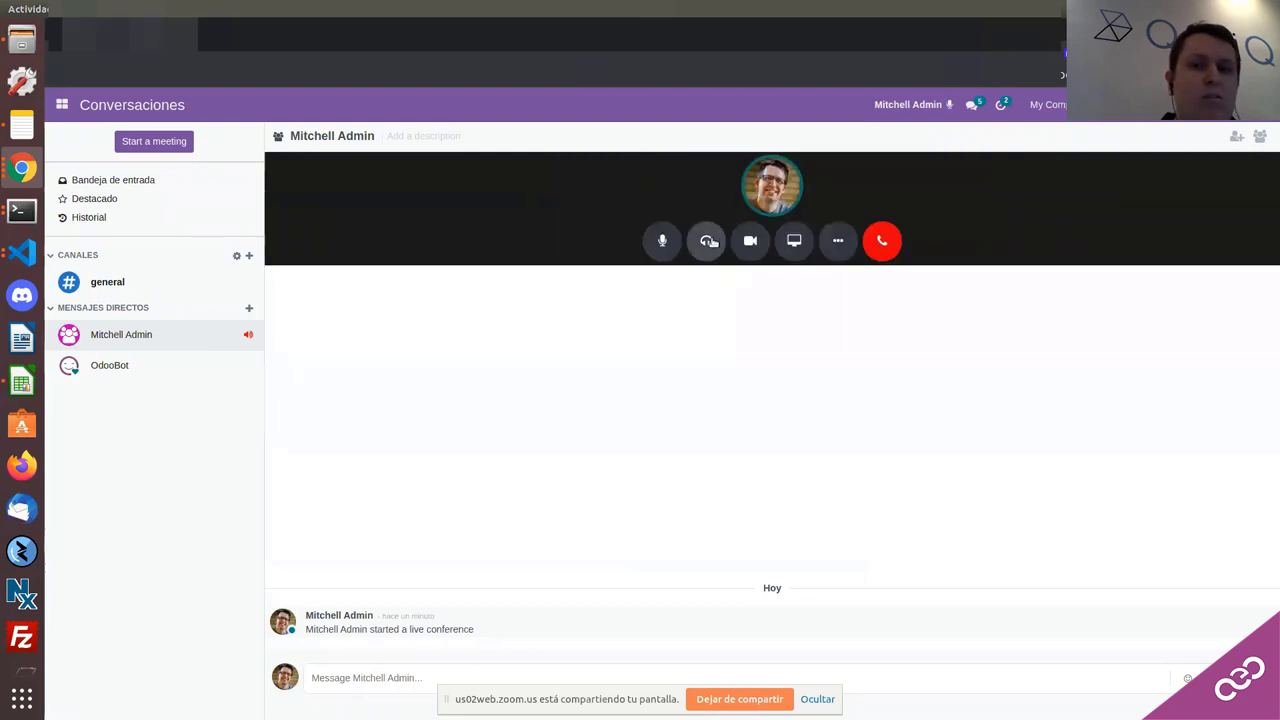
{"action": "left_click", "coordinate": [708, 240]}
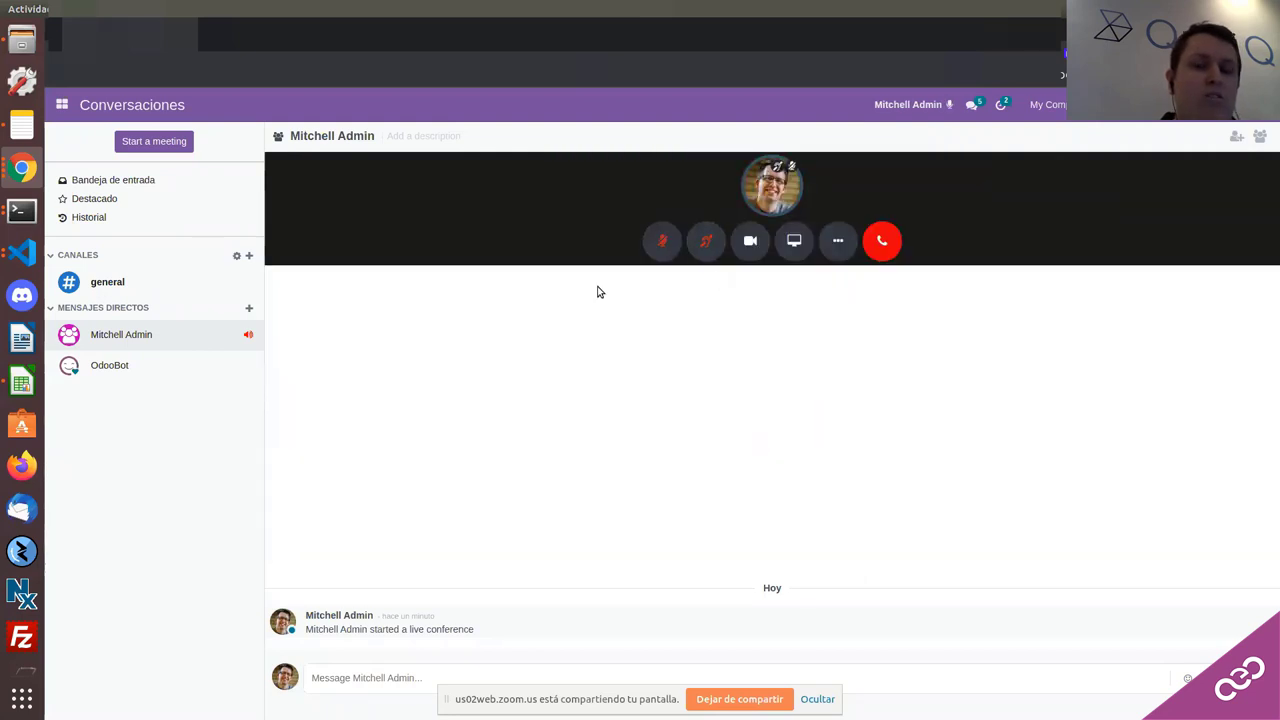
Step: In the call settings, keep Browser default as input and turn on Use Push-to-talk
{"action": "left_click", "coordinate": [837, 241]}
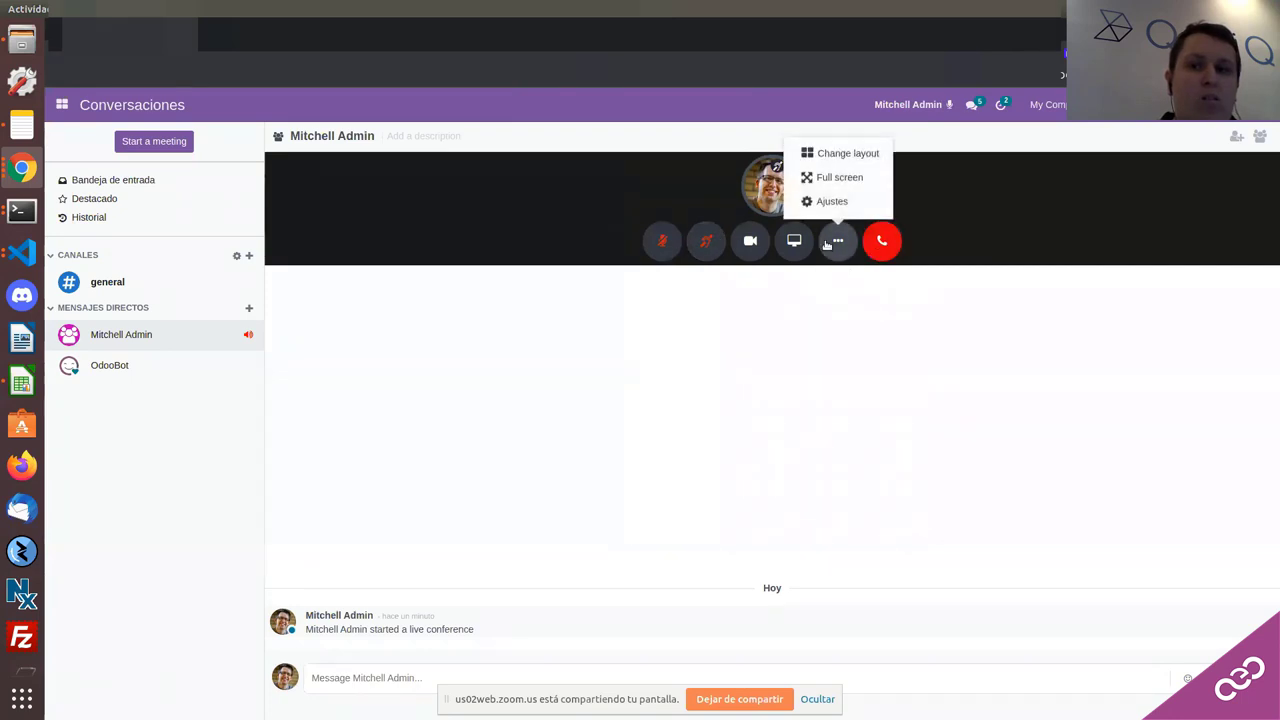
{"action": "left_click", "coordinate": [823, 200]}
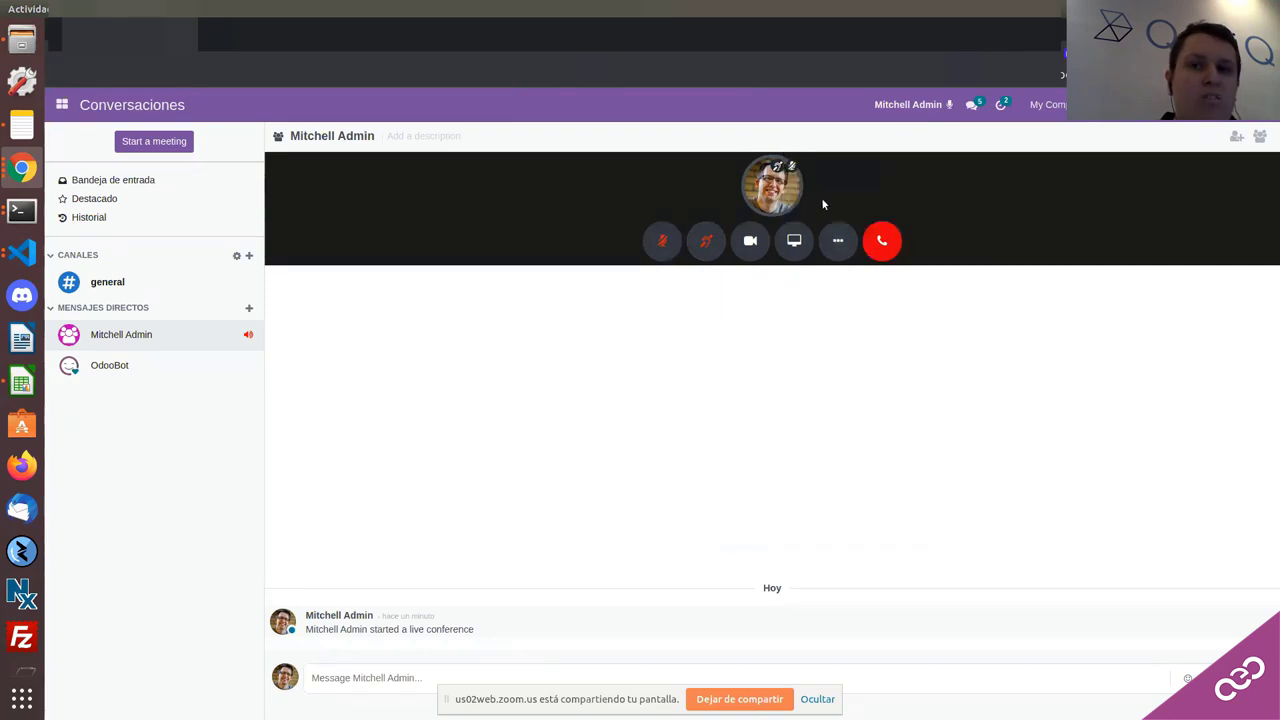
{"action": "left_click", "coordinate": [607, 184]}
{"action": "left_click", "coordinate": [607, 184]}
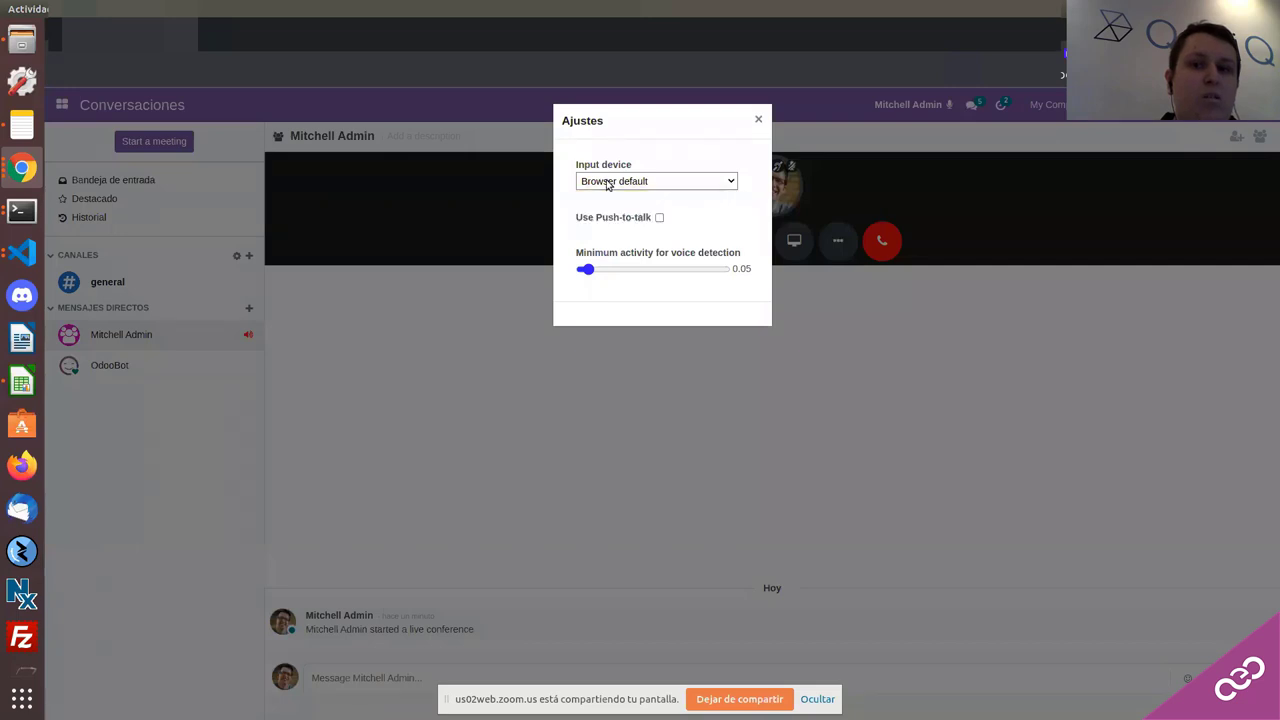
{"action": "left_click", "coordinate": [660, 217]}
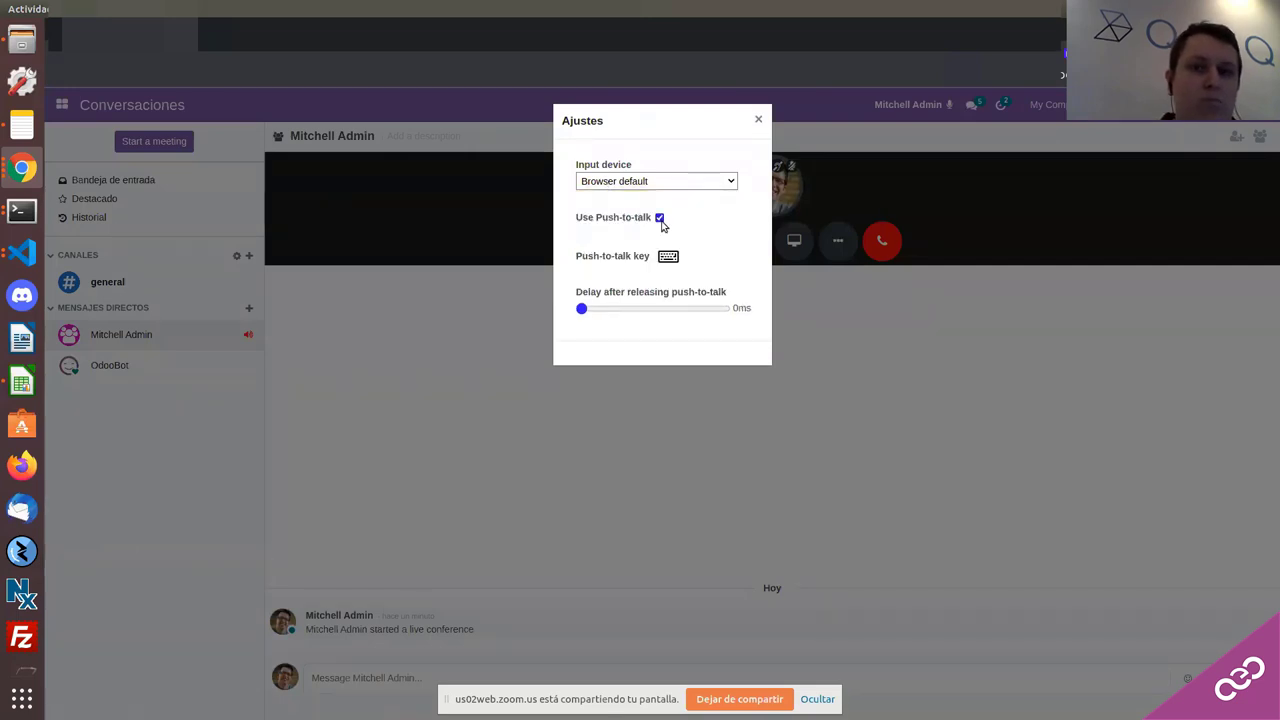
{"action": "left_click", "coordinate": [665, 256]}
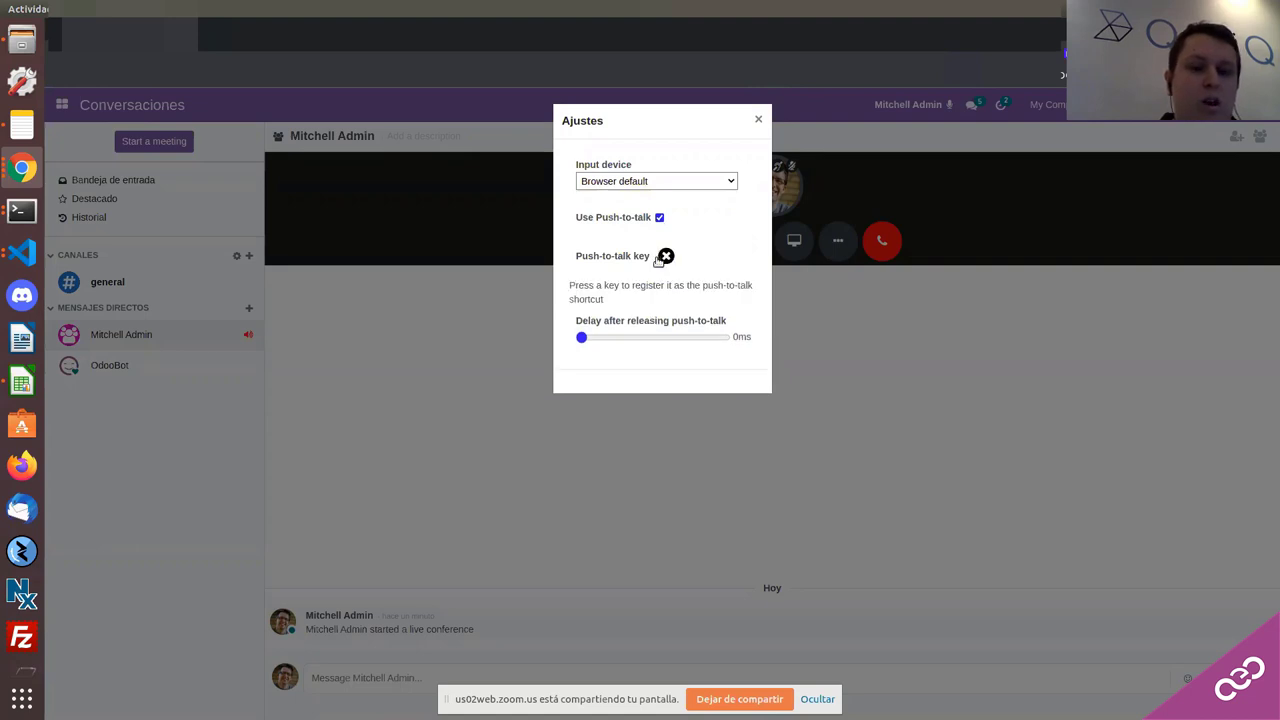
{"action": "key", "text": "space"}
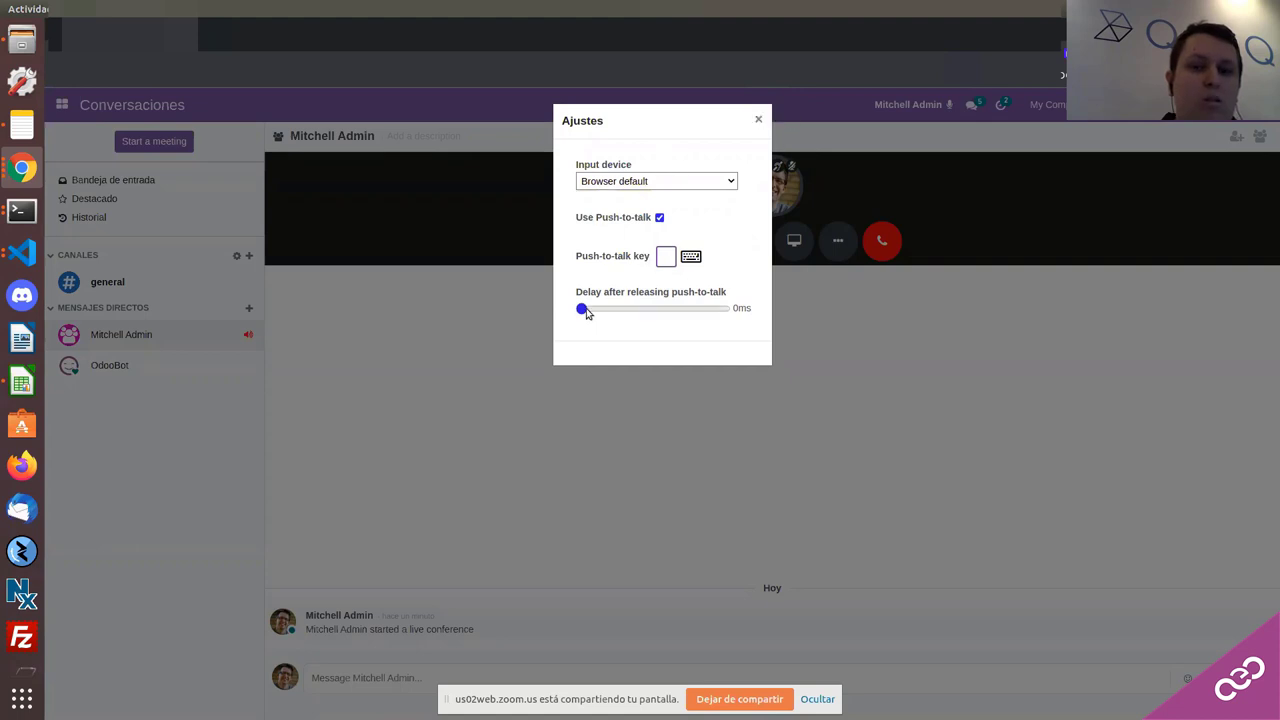
Step: Set the push-to-talk release delay to 456 ms and close the call settings
{"action": "mouse_move", "coordinate": [587, 313]}
{"action": "left_mouse_down"}
{"action": "mouse_move", "coordinate": [712, 312]}
{"action": "mouse_move", "coordinate": [612, 313]}
{"action": "left_mouse_up"}
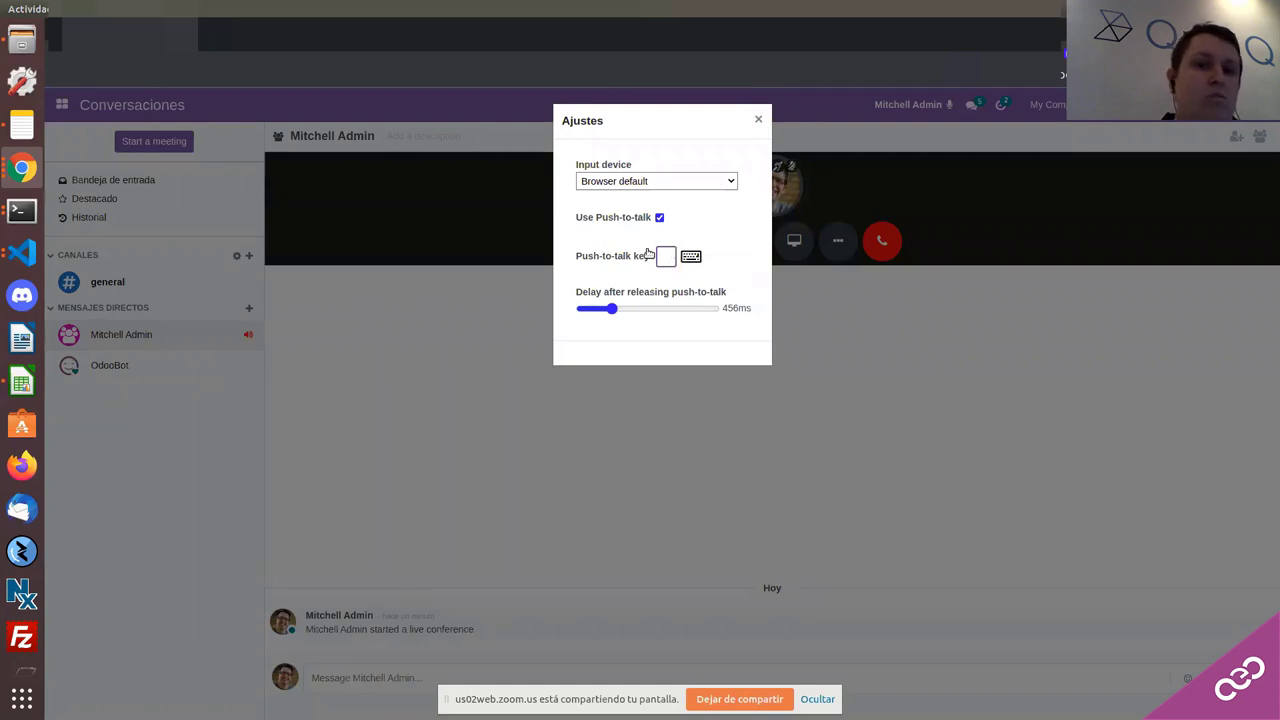
{"action": "left_click", "coordinate": [636, 183]}
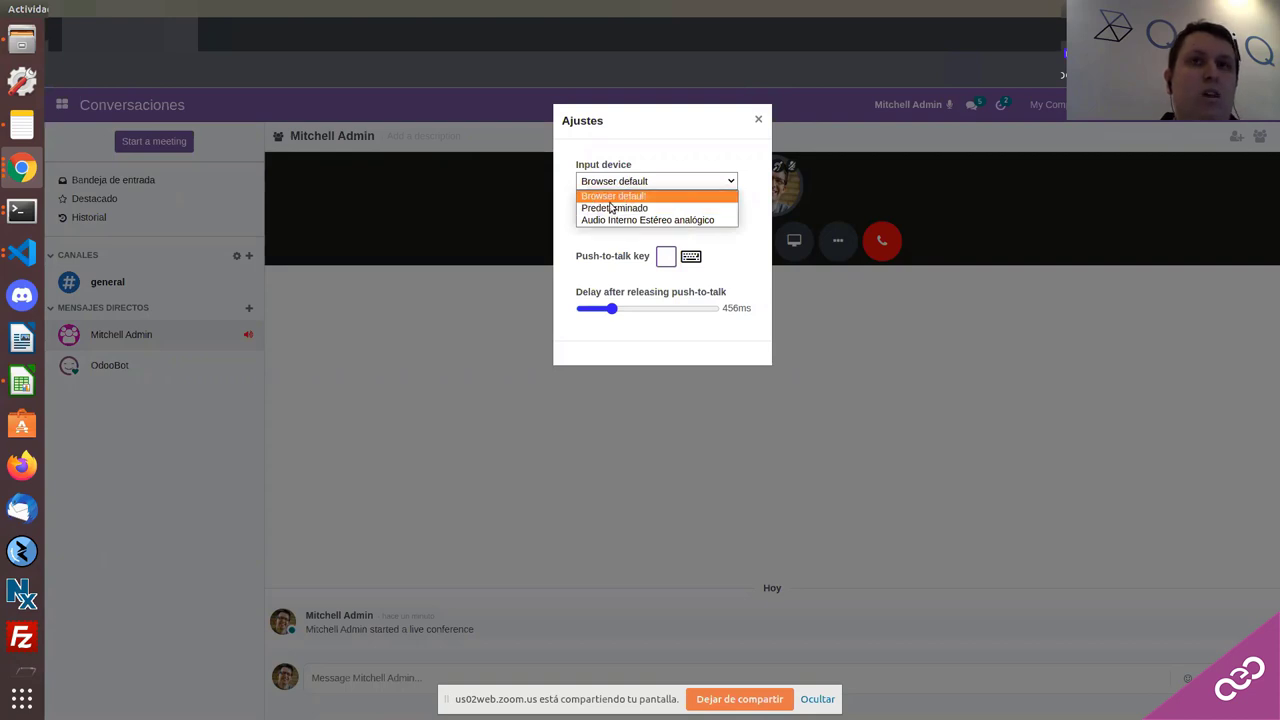
{"action": "left_click", "coordinate": [657, 168]}
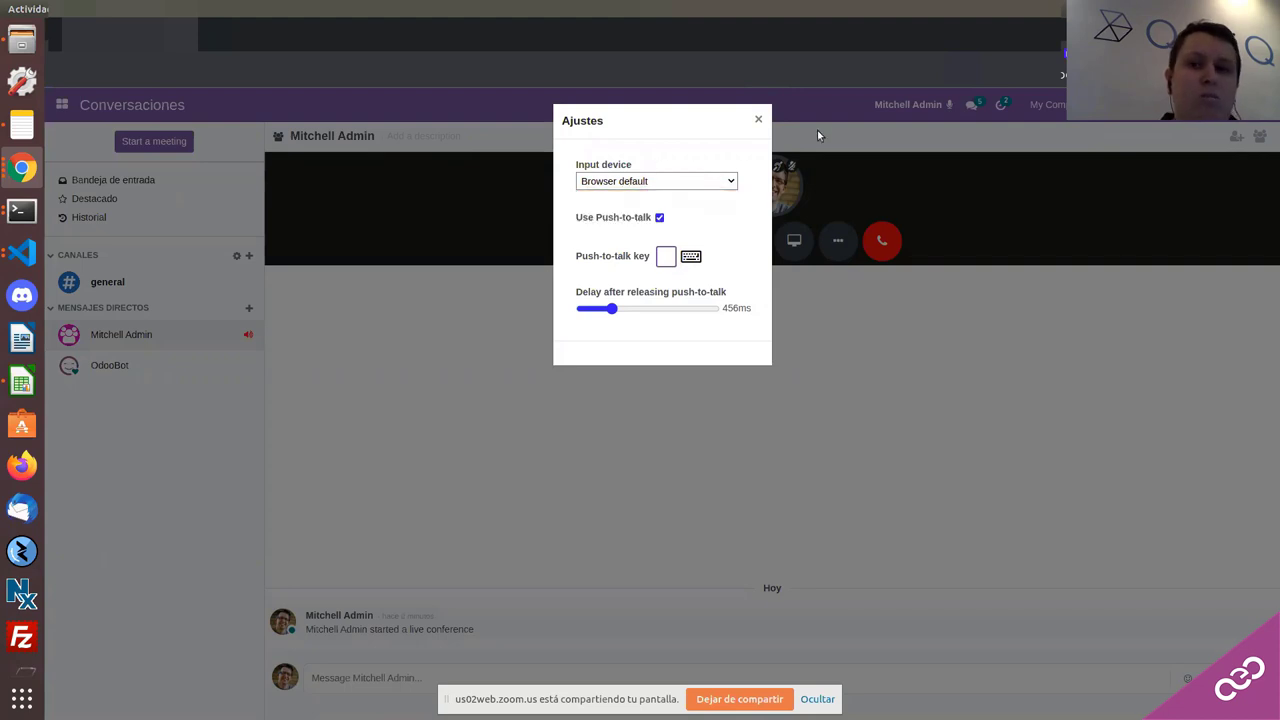
{"action": "left_click", "coordinate": [759, 120]}
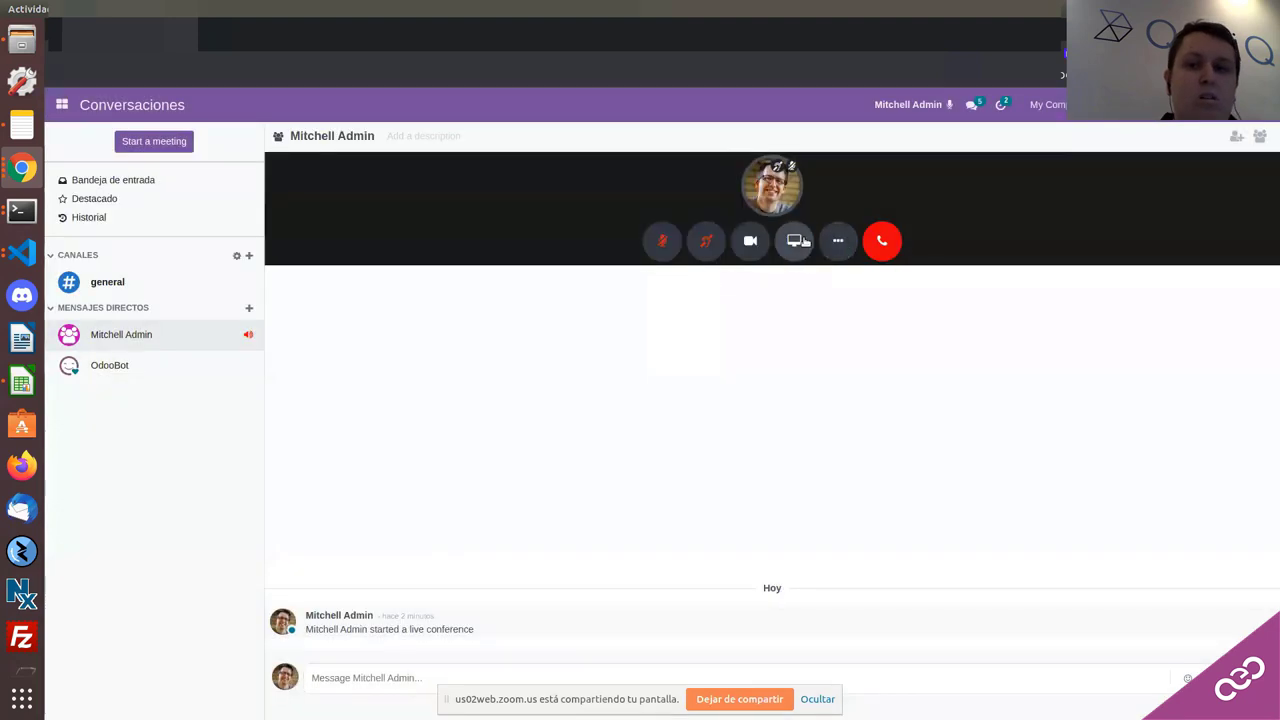
Step: Browse the screen-share picker's screen, tab and window options, cancel it, and hang up
{"action": "left_click", "coordinate": [795, 241]}
{"action": "left_click", "coordinate": [569, 220]}
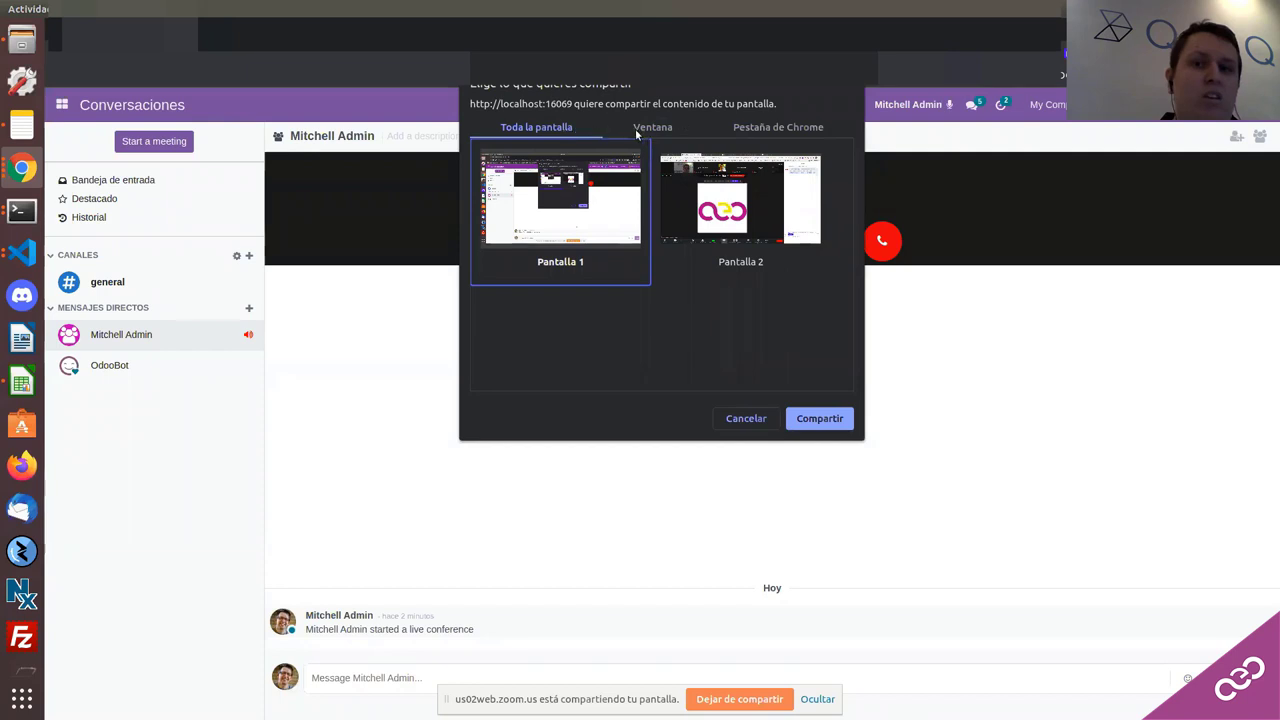
{"action": "left_click", "coordinate": [800, 134]}
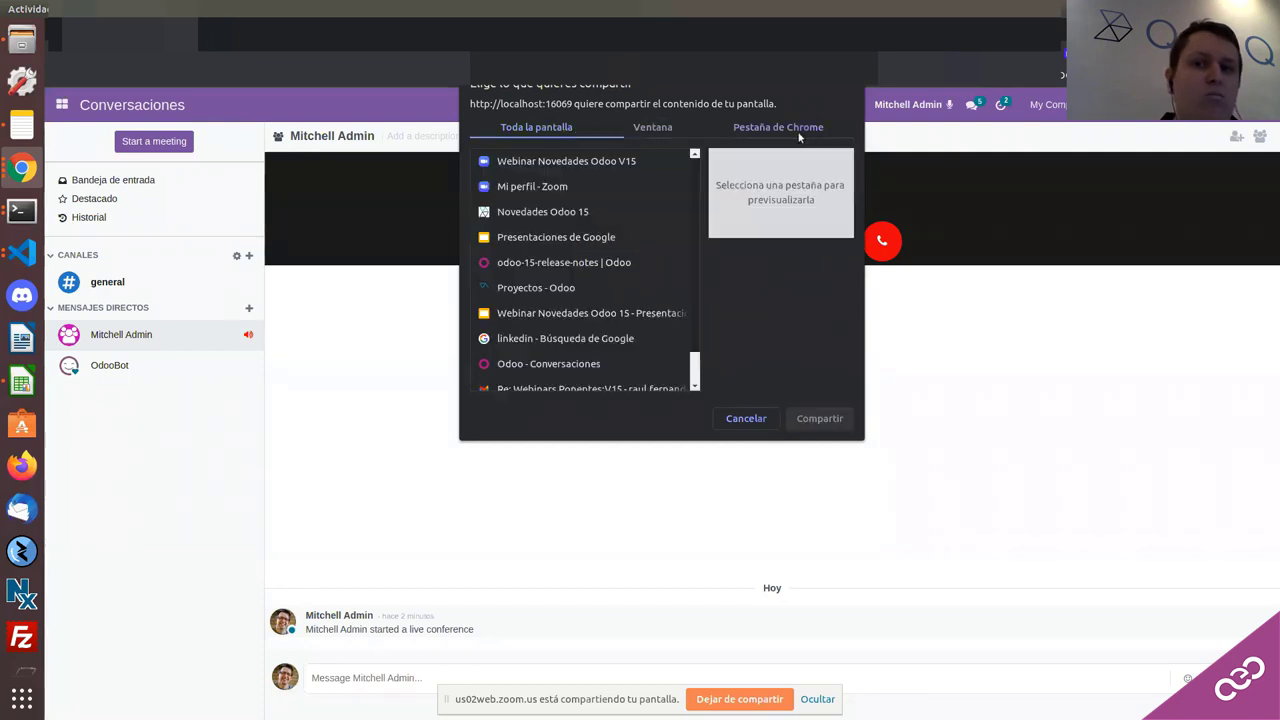
{"action": "left_click", "coordinate": [680, 128]}
{"action": "left_click", "coordinate": [536, 127]}
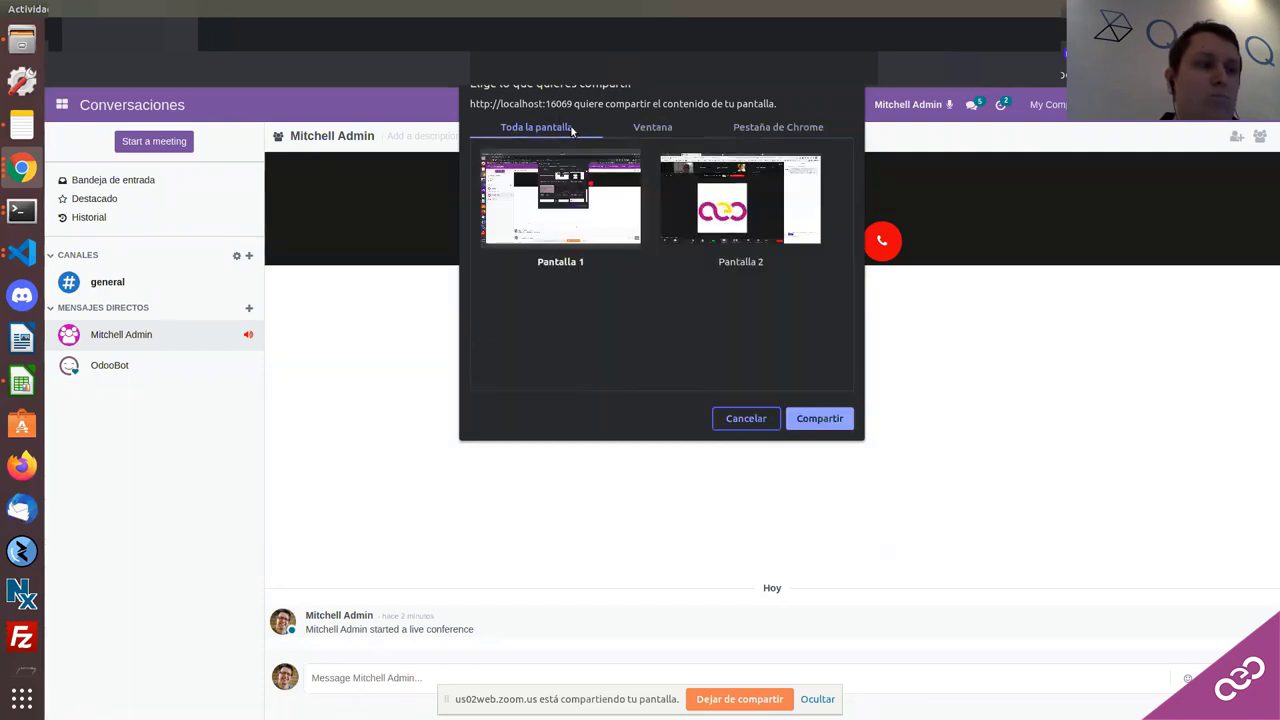
{"action": "left_click", "coordinate": [749, 421]}
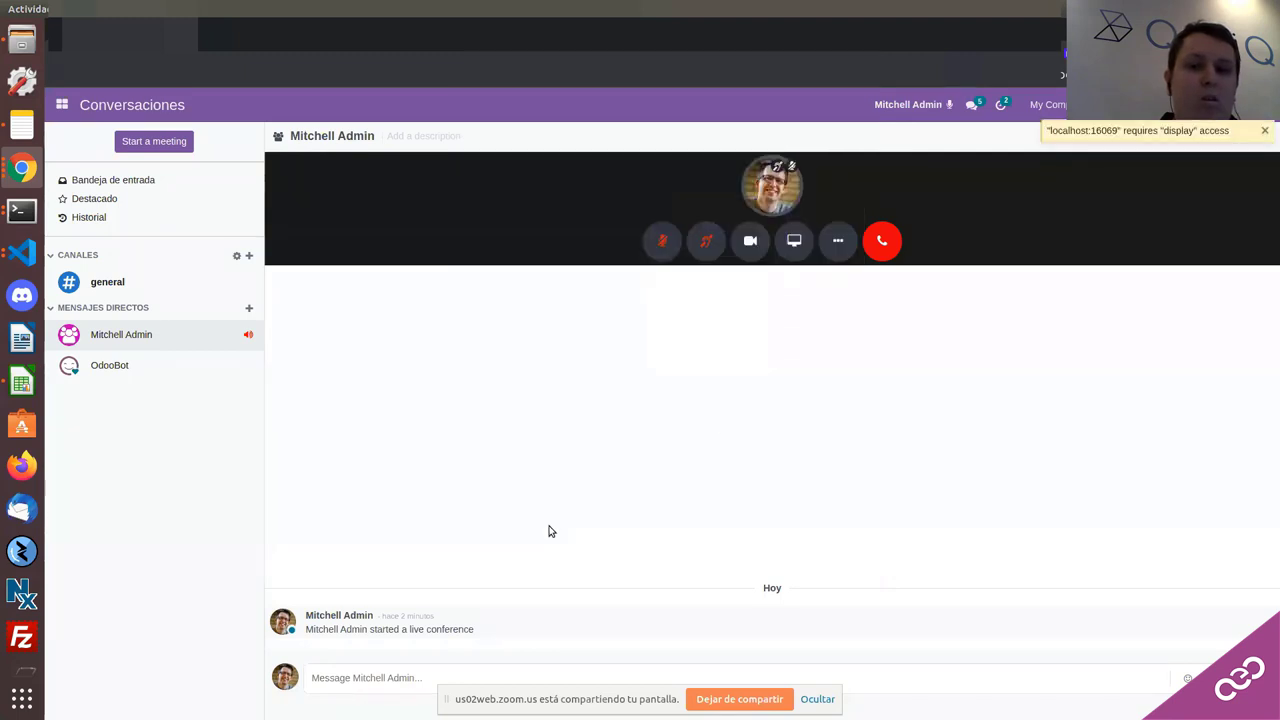
{"action": "left_click", "coordinate": [881, 240]}
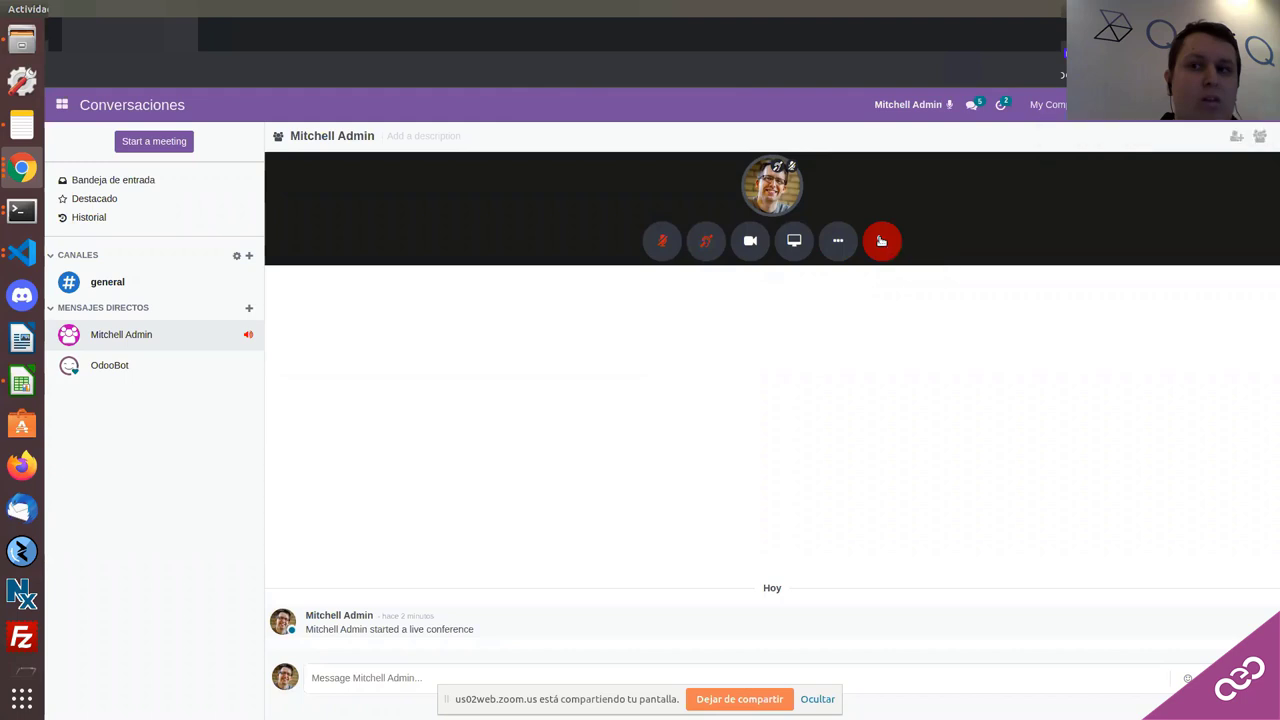
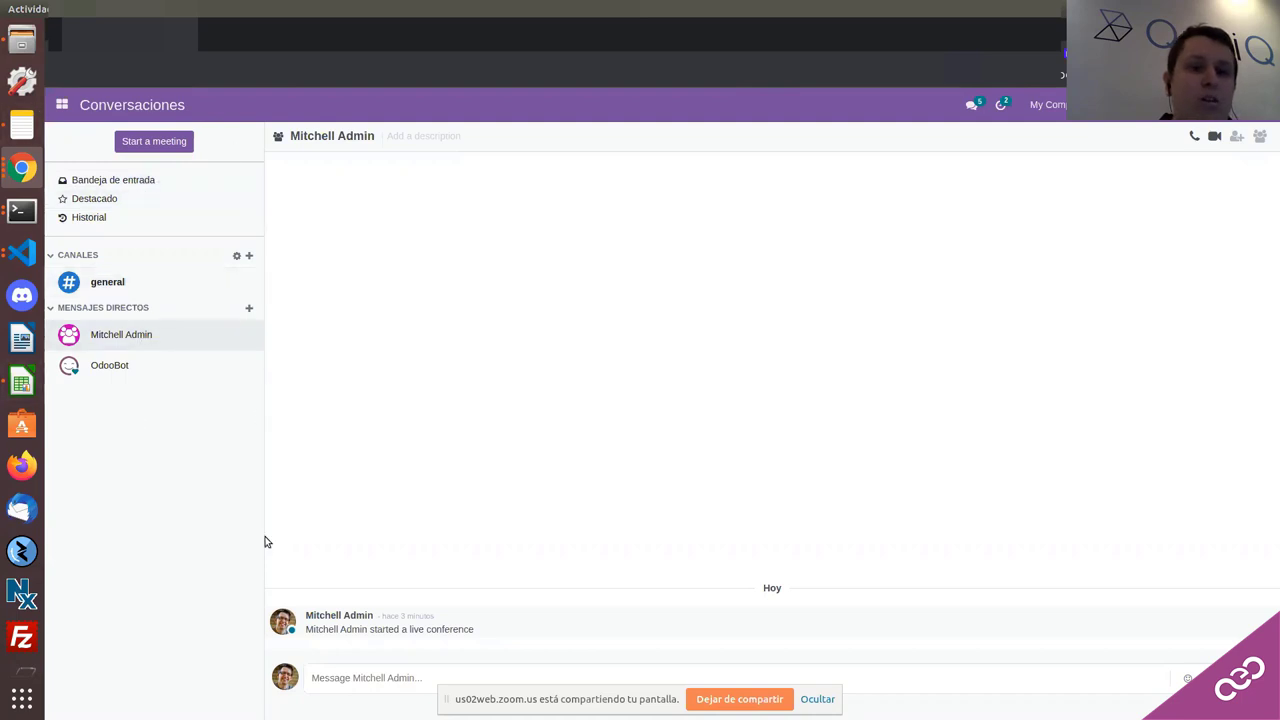
Step: Send the test message 'dsfdsdgdsfsd' in the direct chat with Mitchell Admin
{"action": "left_click", "coordinate": [335, 678]}
{"action": "type", "text": "dsfdsdgdsfsd"}
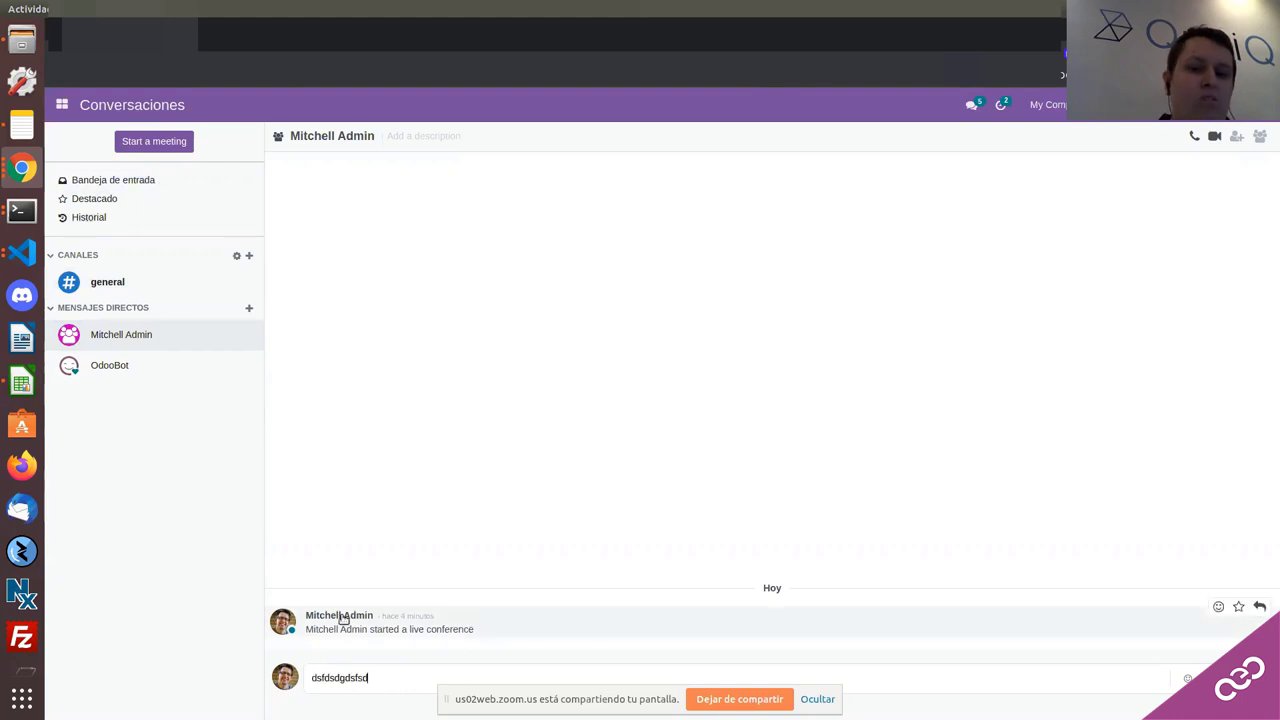
{"action": "key", "text": "Return"}
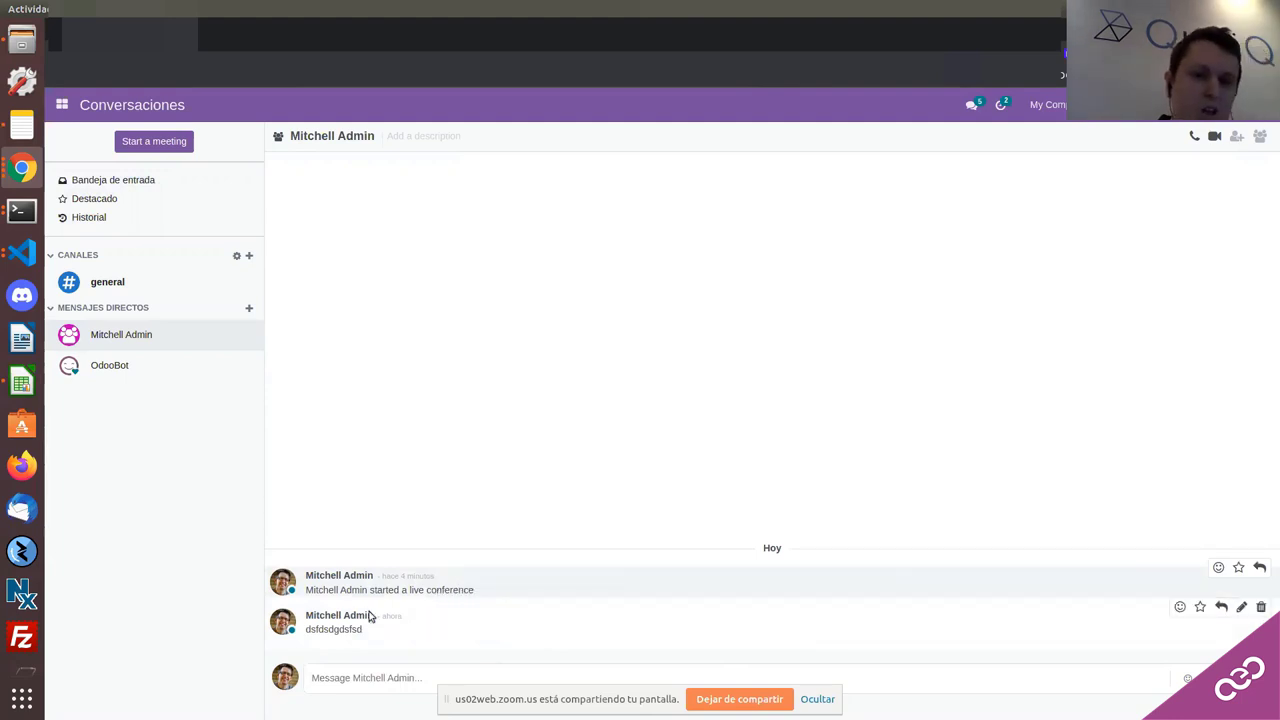
Step: Erase an unsent draft and rewrite the sent message as 'fdsdsfdsfdsfdsffd'
{"action": "left_click", "coordinate": [354, 675]}
{"action": "type", "text": "fdgdf"}
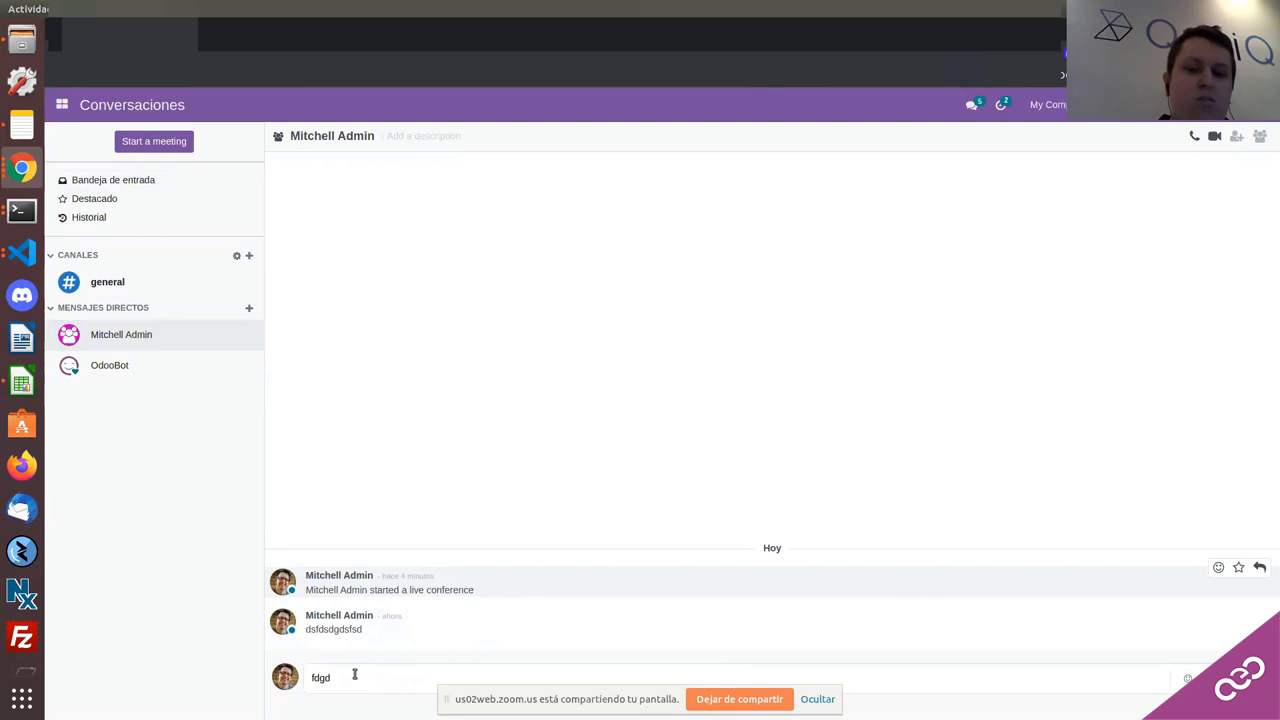
{"action": "key", "text": "BackSpace"}
{"action": "key", "text": "BackSpace"}
{"action": "key", "text": "BackSpace"}
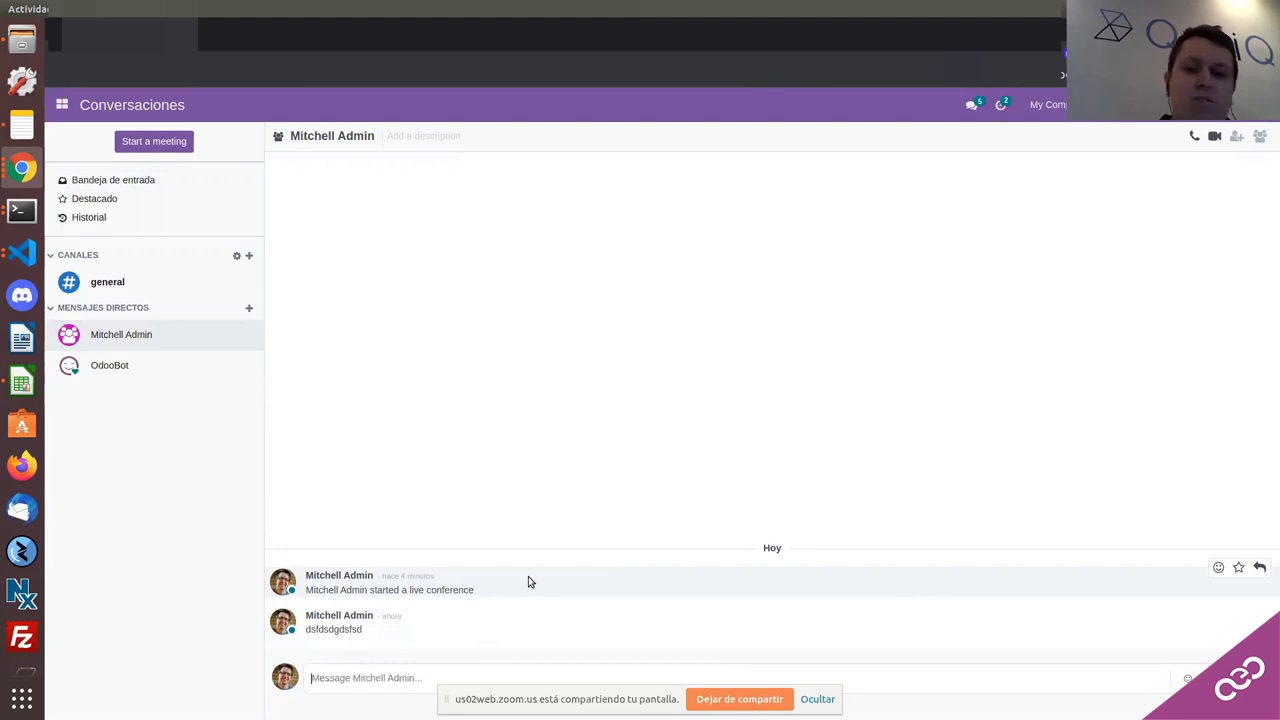
{"action": "left_click", "coordinate": [1240, 608]}
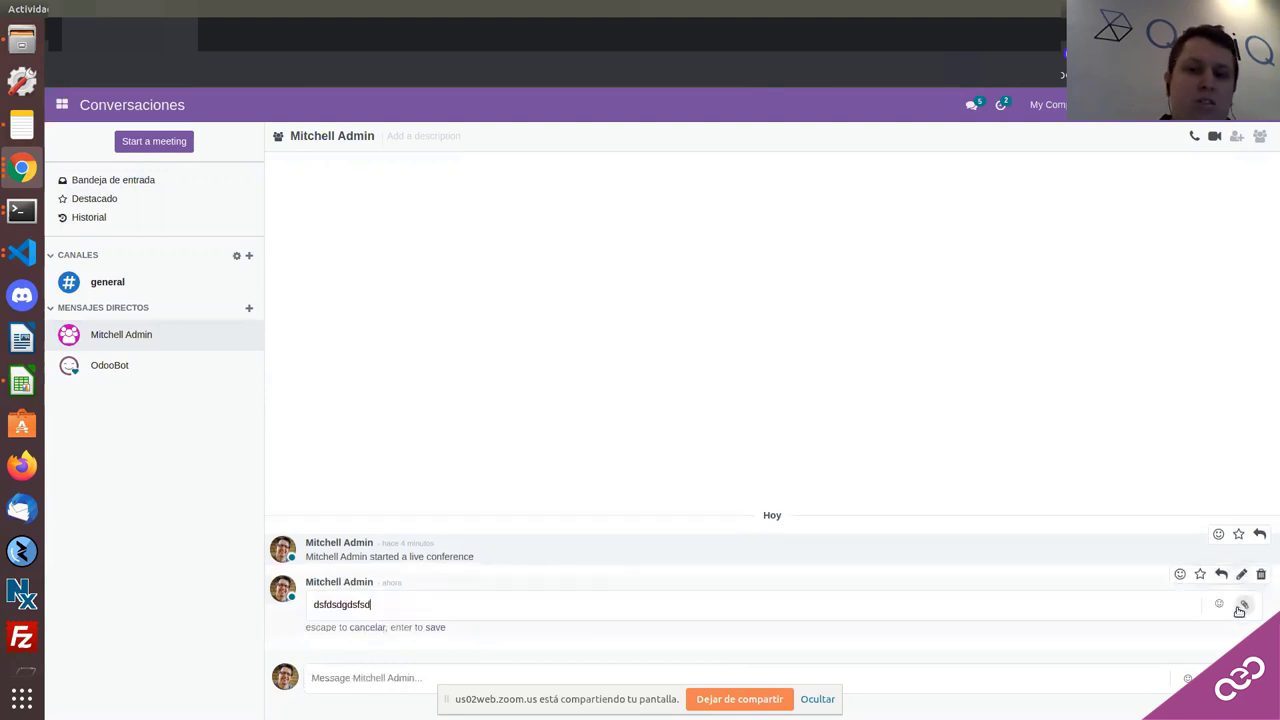
{"action": "key", "text": "BackSpace"}
{"action": "key", "text": "BackSpace"}
{"action": "key", "text": "BackSpace"}
{"action": "key", "text": "BackSpace"}
{"action": "key", "text": "BackSpace"}
{"action": "key", "text": "BackSpace"}
{"action": "key", "text": "BackSpace"}
{"action": "key", "text": "BackSpace"}
{"action": "key", "text": "BackSpace"}
{"action": "key", "text": "BackSpace"}
{"action": "key", "text": "BackSpace"}
{"action": "key", "text": "BackSpace"}
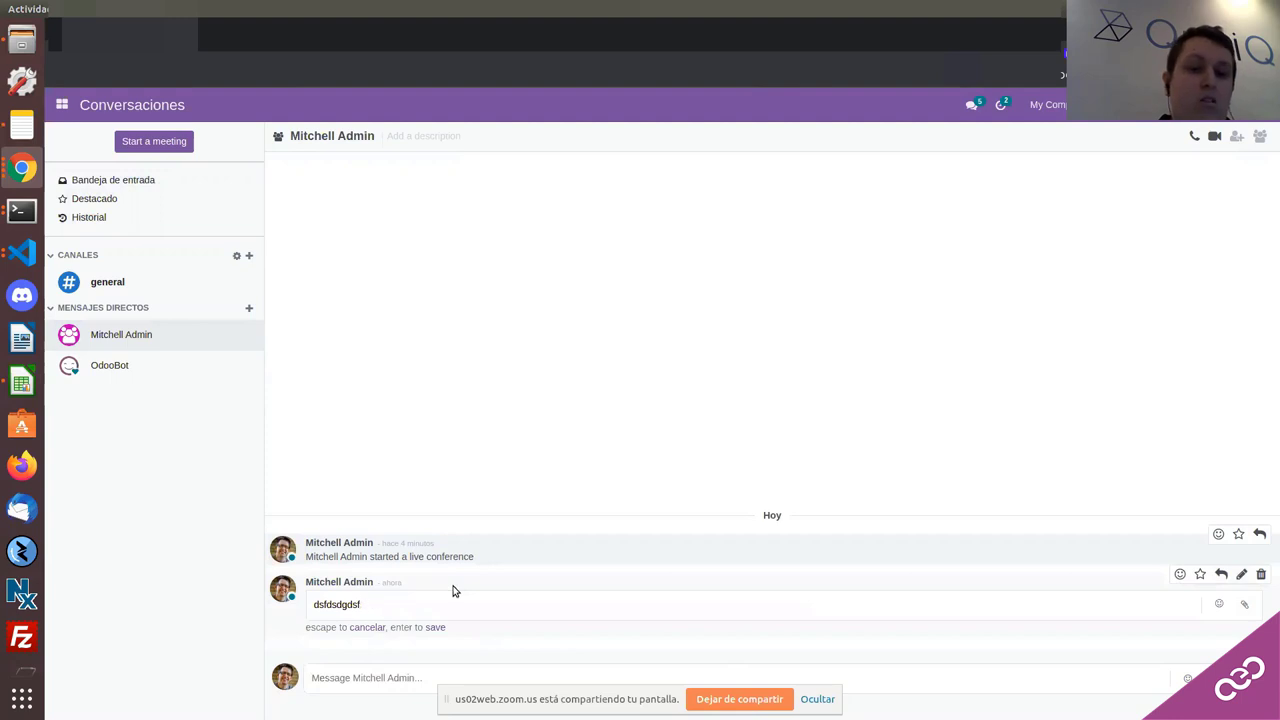
{"action": "type", "text": "fdsdsfdsfdsfdsffd"}
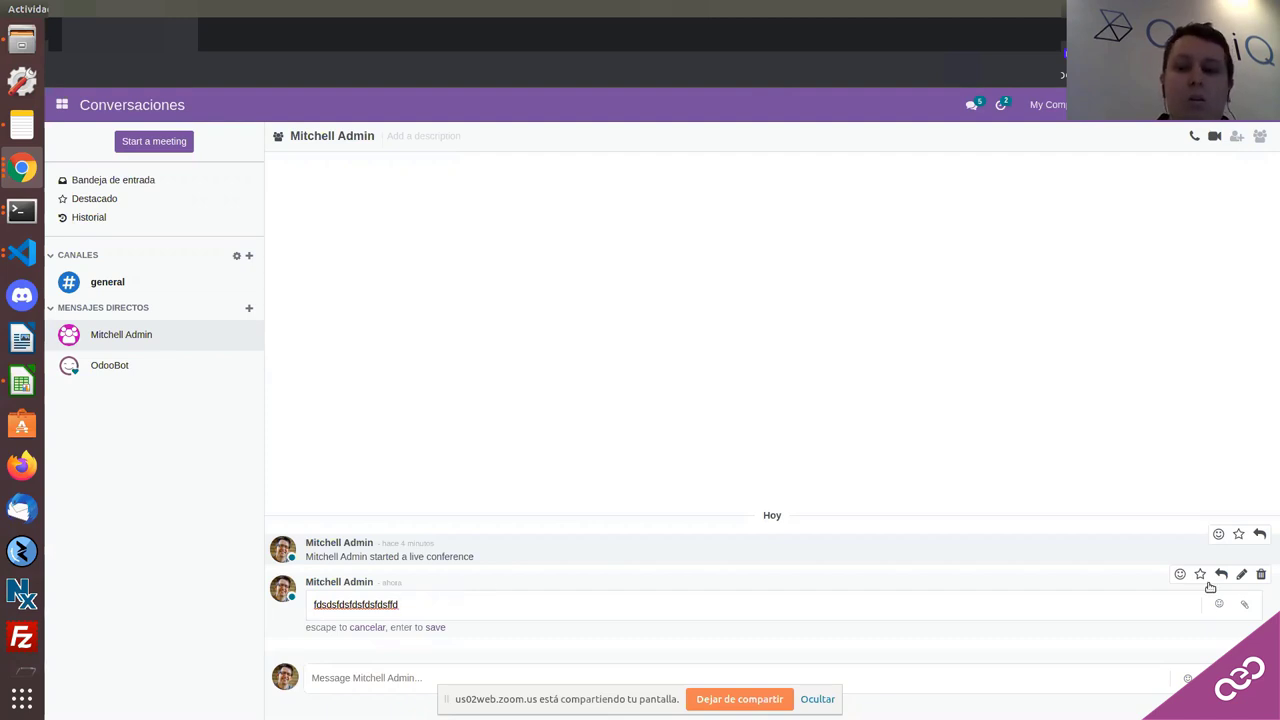
Step: Delete the test message with Suprimir and add a first emoji reaction to the conference notice
{"action": "left_click", "coordinate": [1262, 577]}
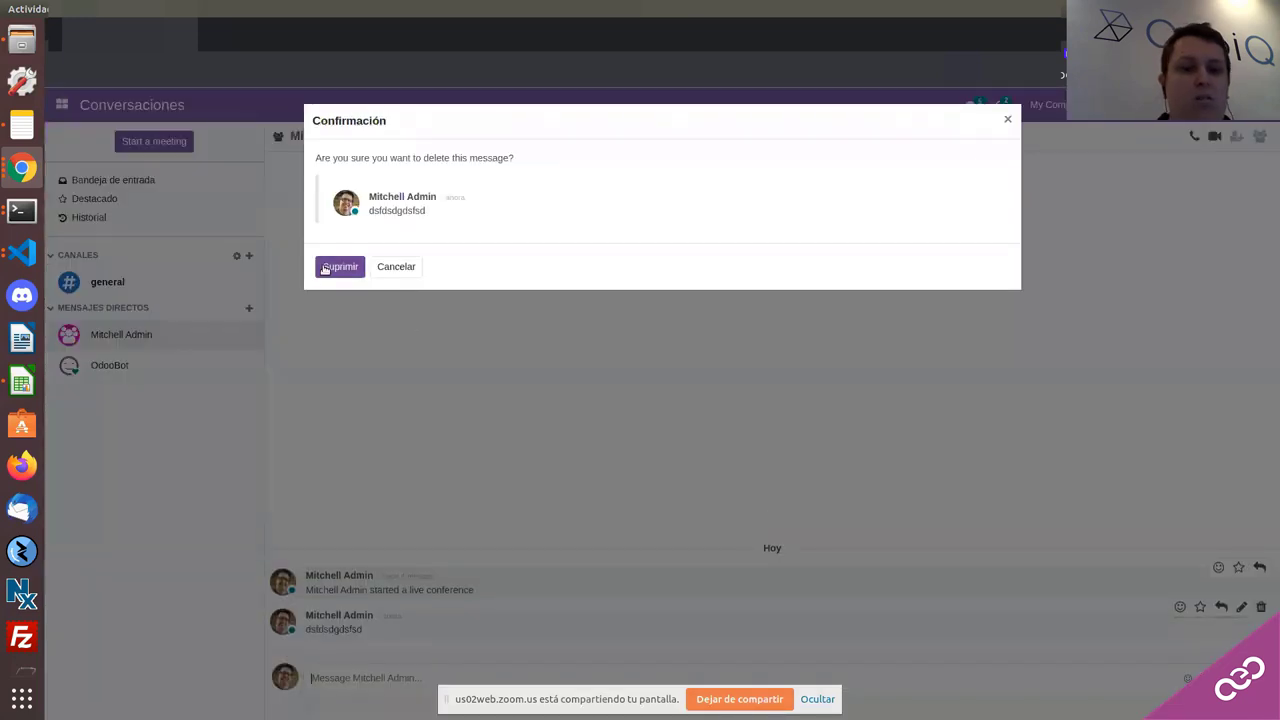
{"action": "left_click", "coordinate": [325, 268]}
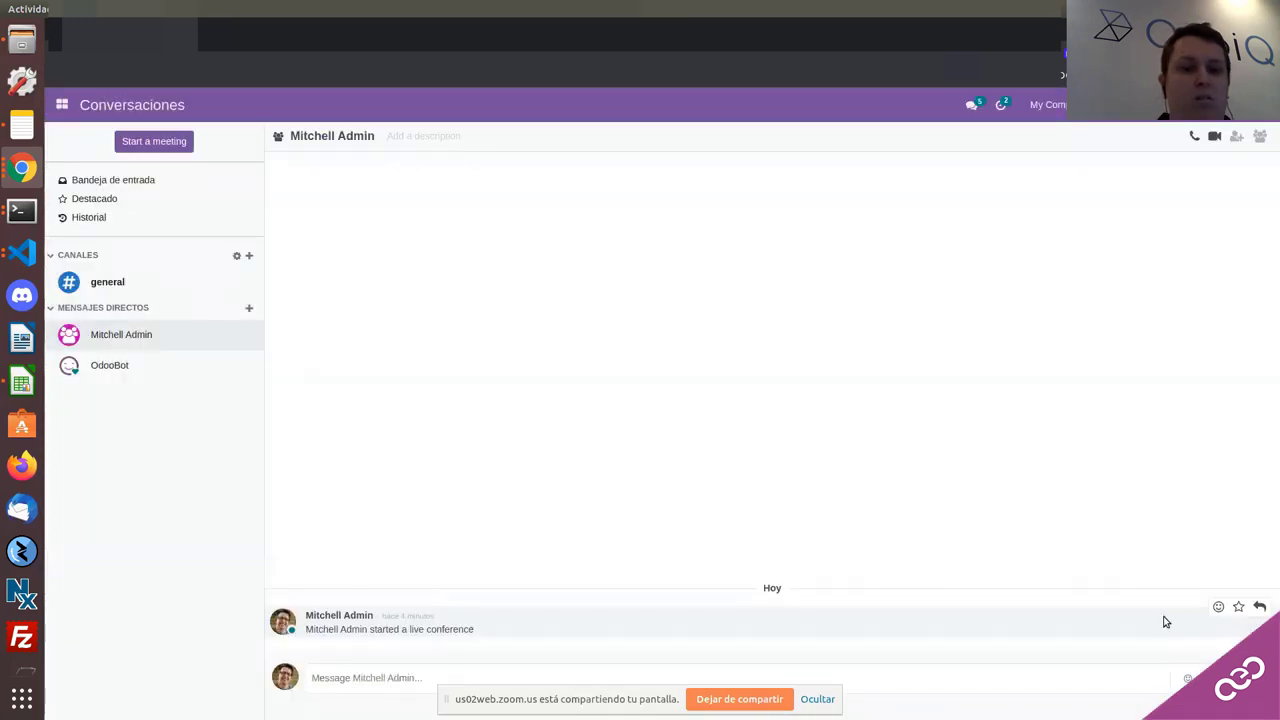
{"action": "left_click", "coordinate": [1218, 607]}
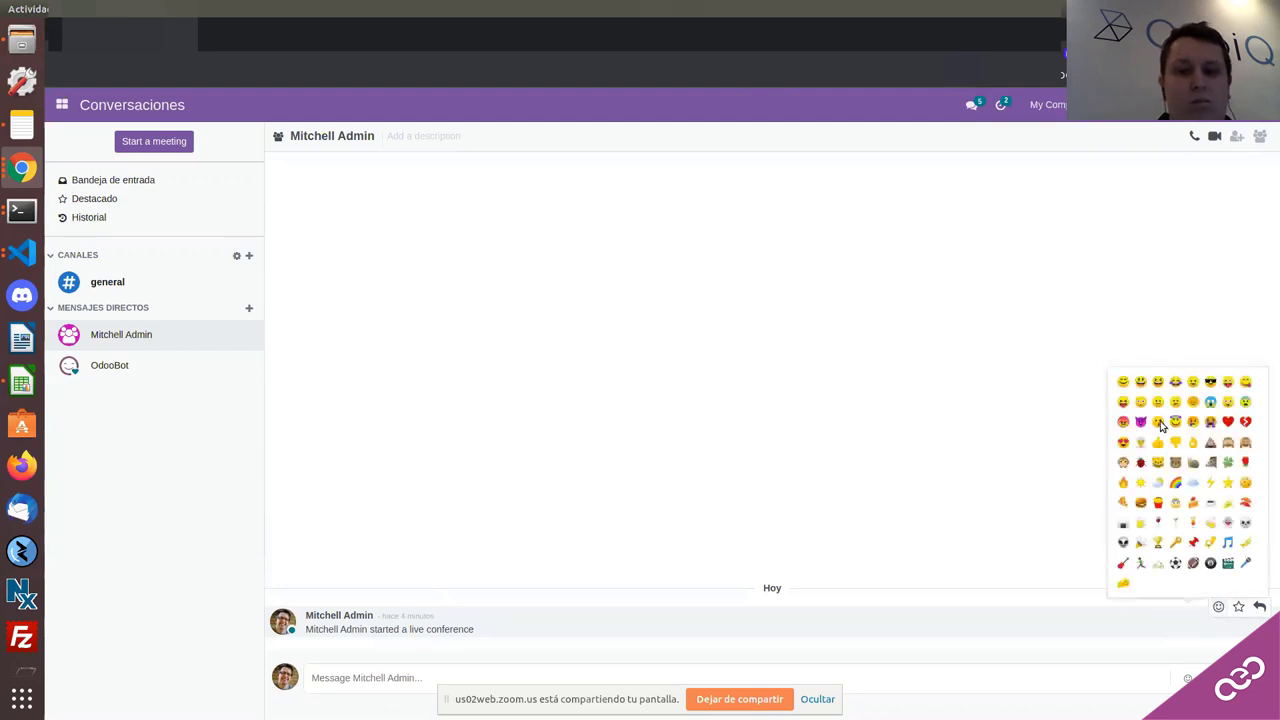
{"action": "left_click", "coordinate": [1158, 421]}
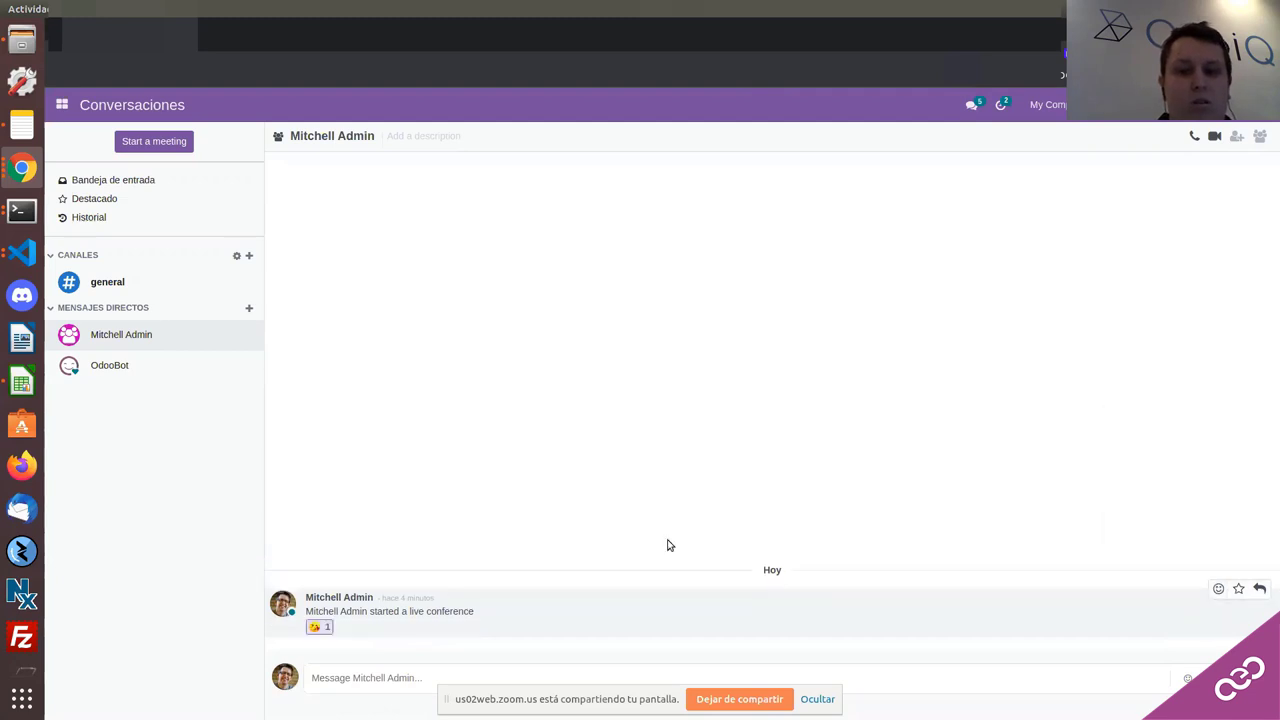
Step: Add a second emoji and a football emoji reaction to the conference notice
{"action": "left_click", "coordinate": [1218, 588]}
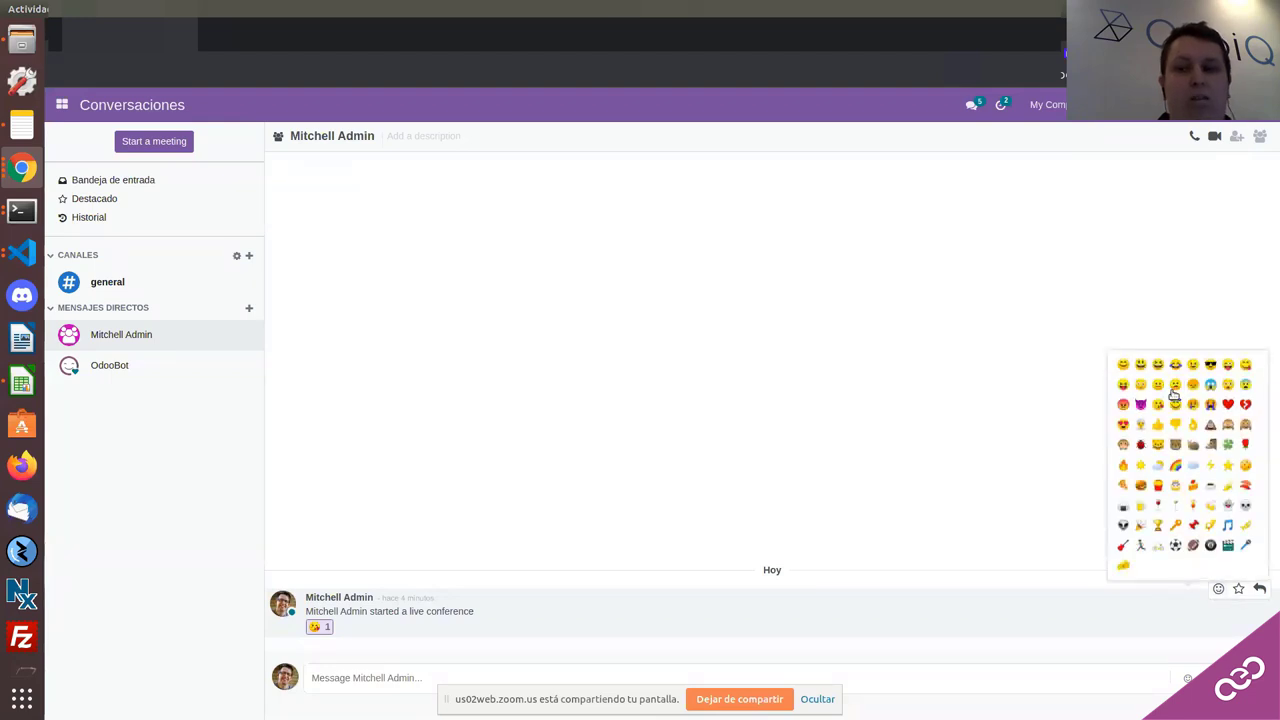
{"action": "left_click", "coordinate": [1178, 404]}
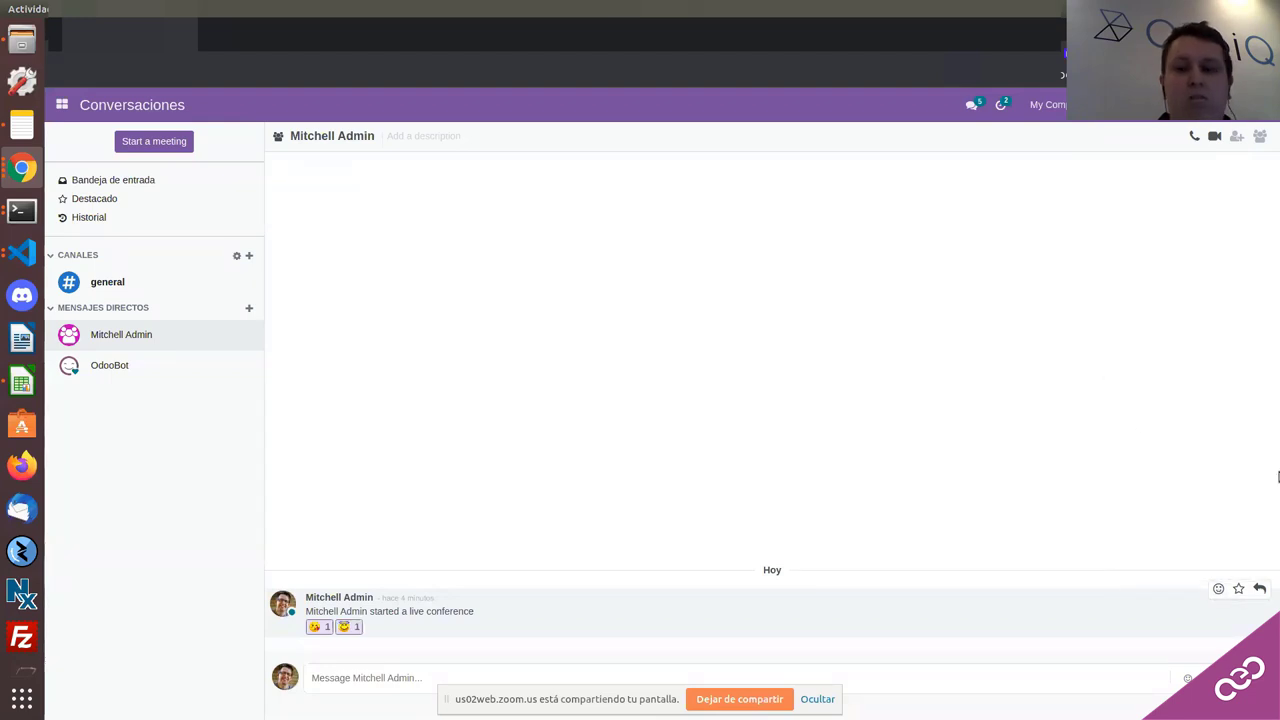
{"action": "left_click", "coordinate": [1218, 589]}
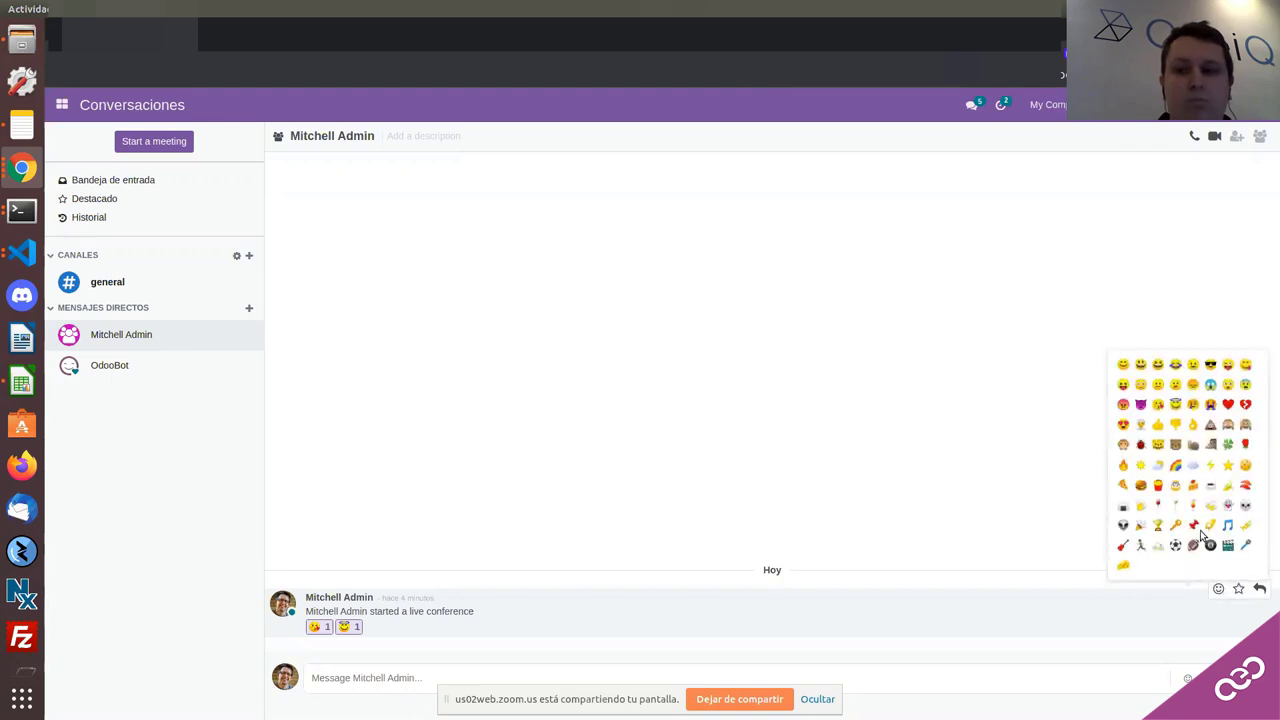
{"action": "left_click", "coordinate": [1194, 544]}
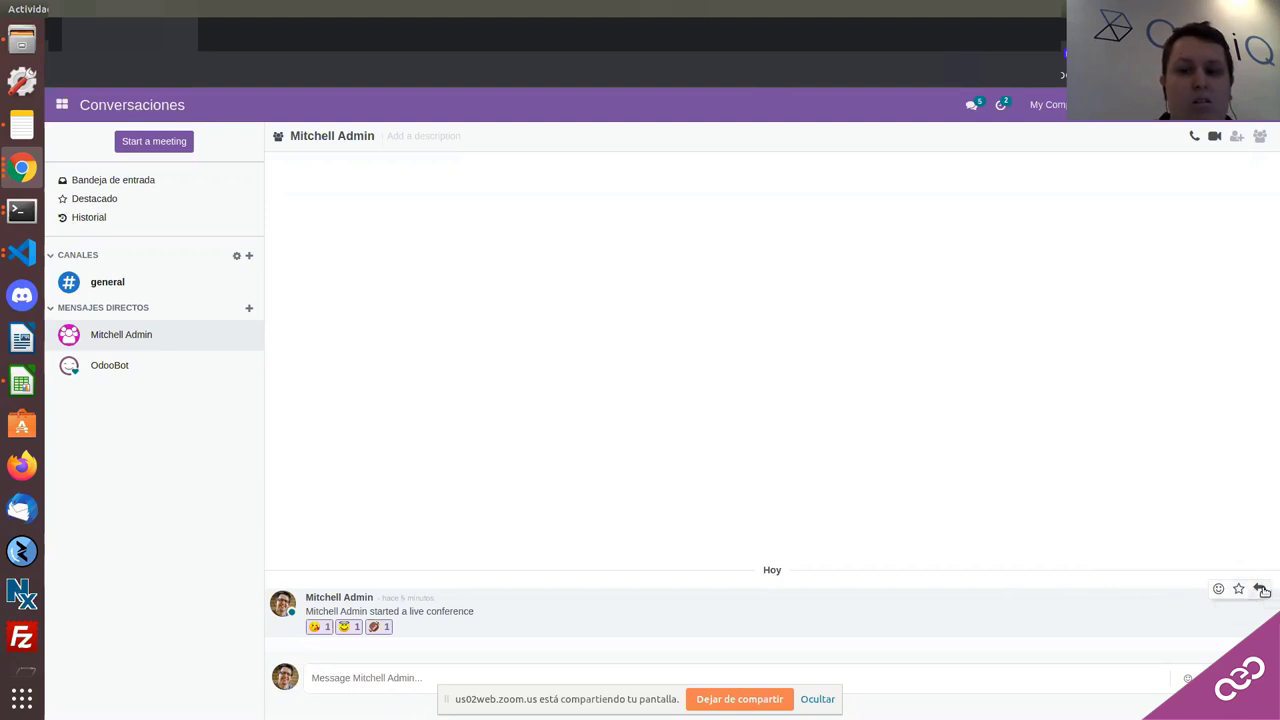
{"action": "left_click", "coordinate": [1261, 590]}
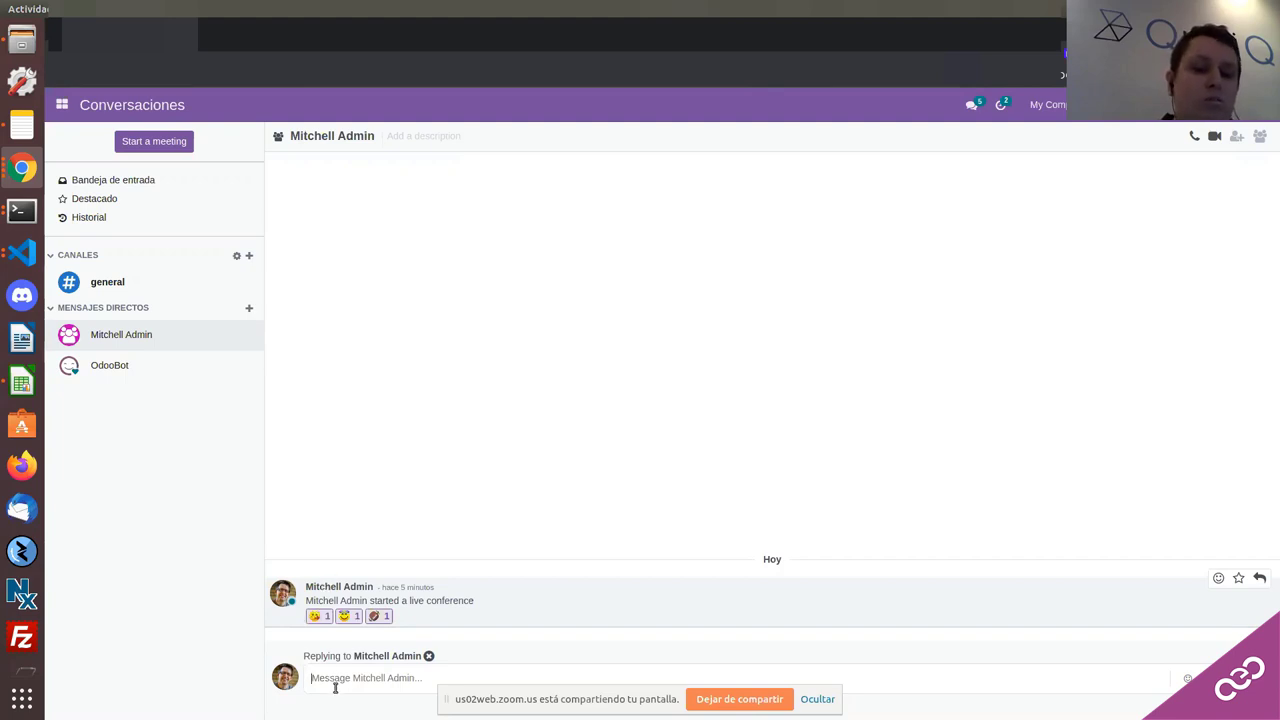
Step: Post the reply 'FFFDKGODFKDFOK' to the live-conference notice, then bring up the apps menu
{"action": "type", "text": "FFFDKGODFKDFOK"}
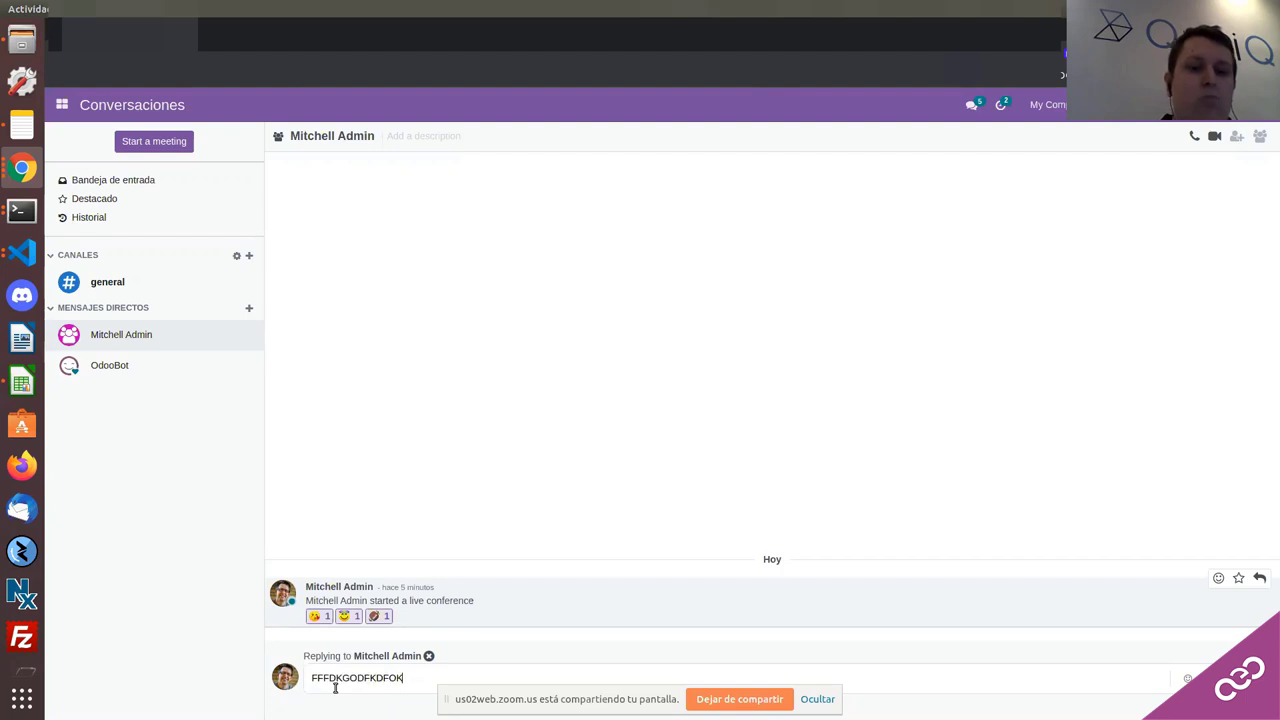
{"action": "key", "text": "Return"}
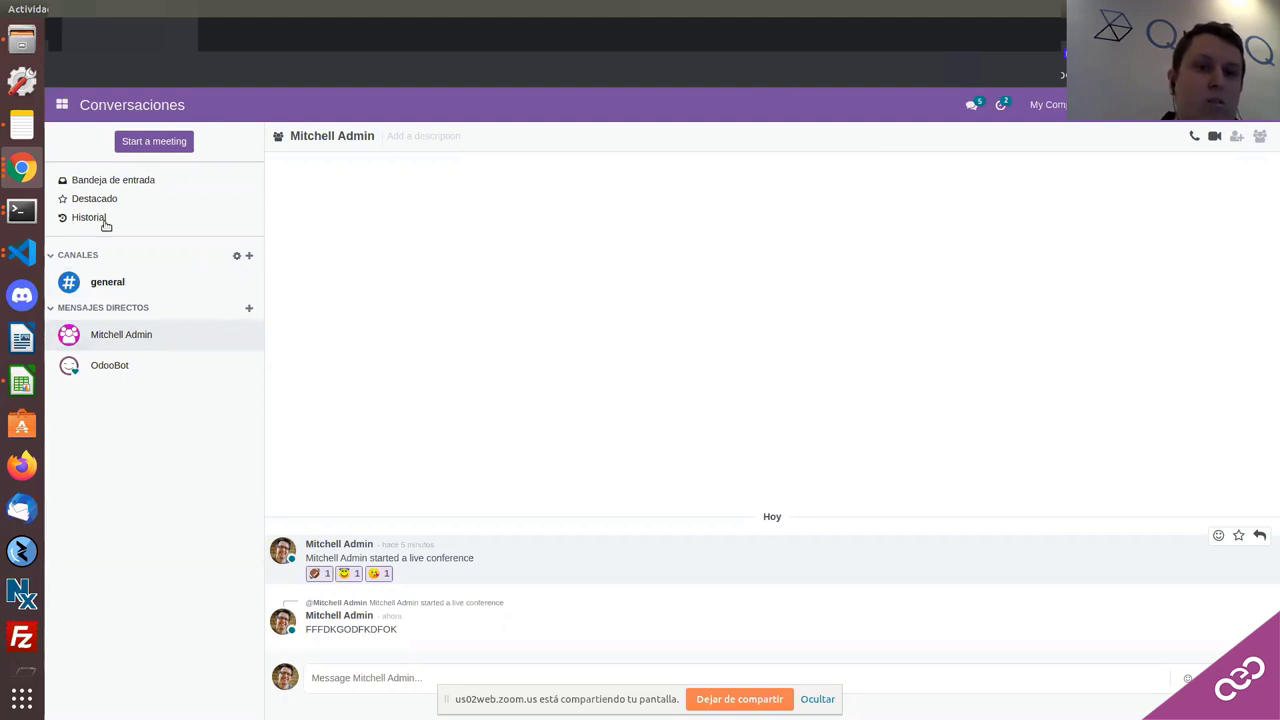
{"action": "left_click", "coordinate": [62, 104]}
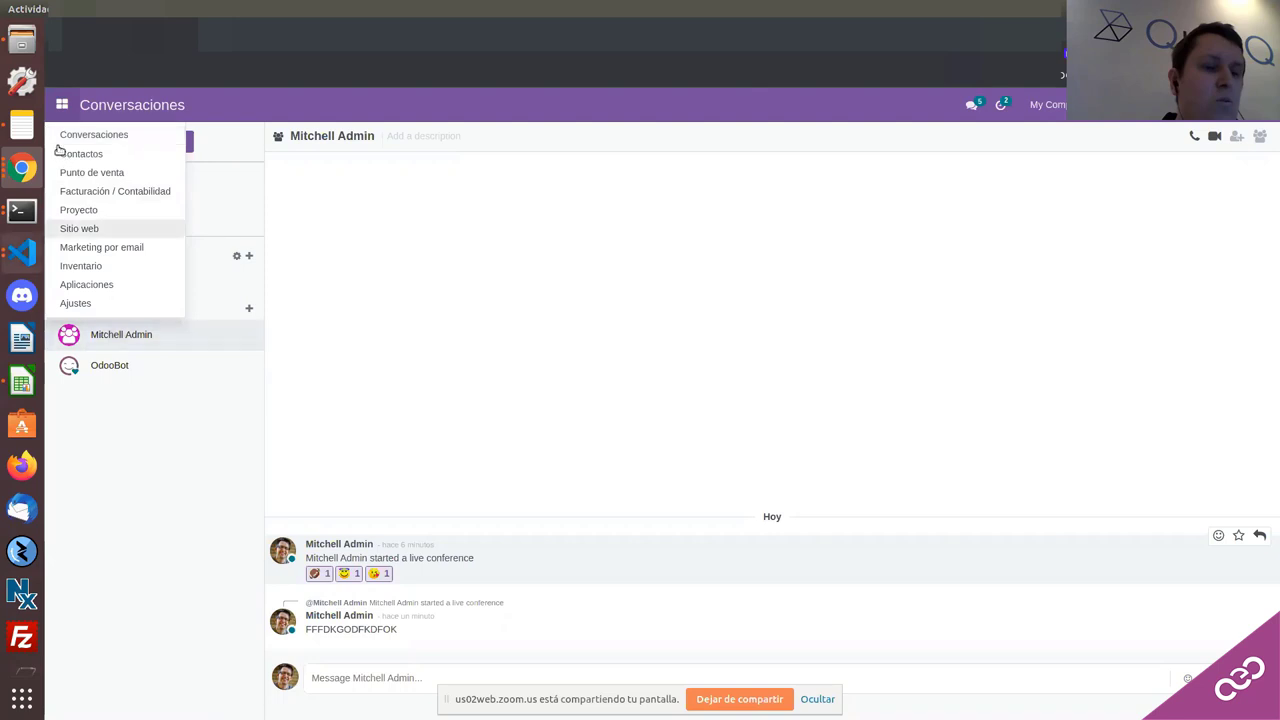
Step: Open Proyecto, review its Configuración > Ajustes page, and return to the Proyectos overview
{"action": "left_click", "coordinate": [30, 166]}
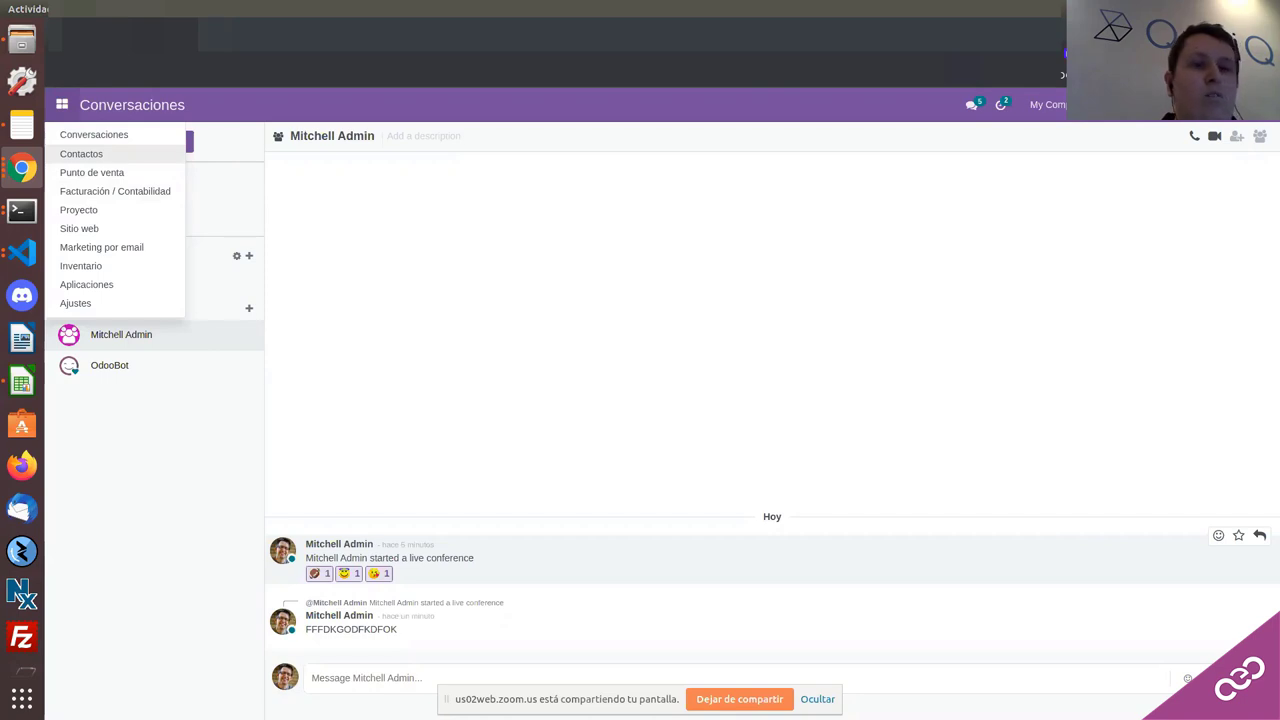
{"action": "left_click", "coordinate": [96, 210]}
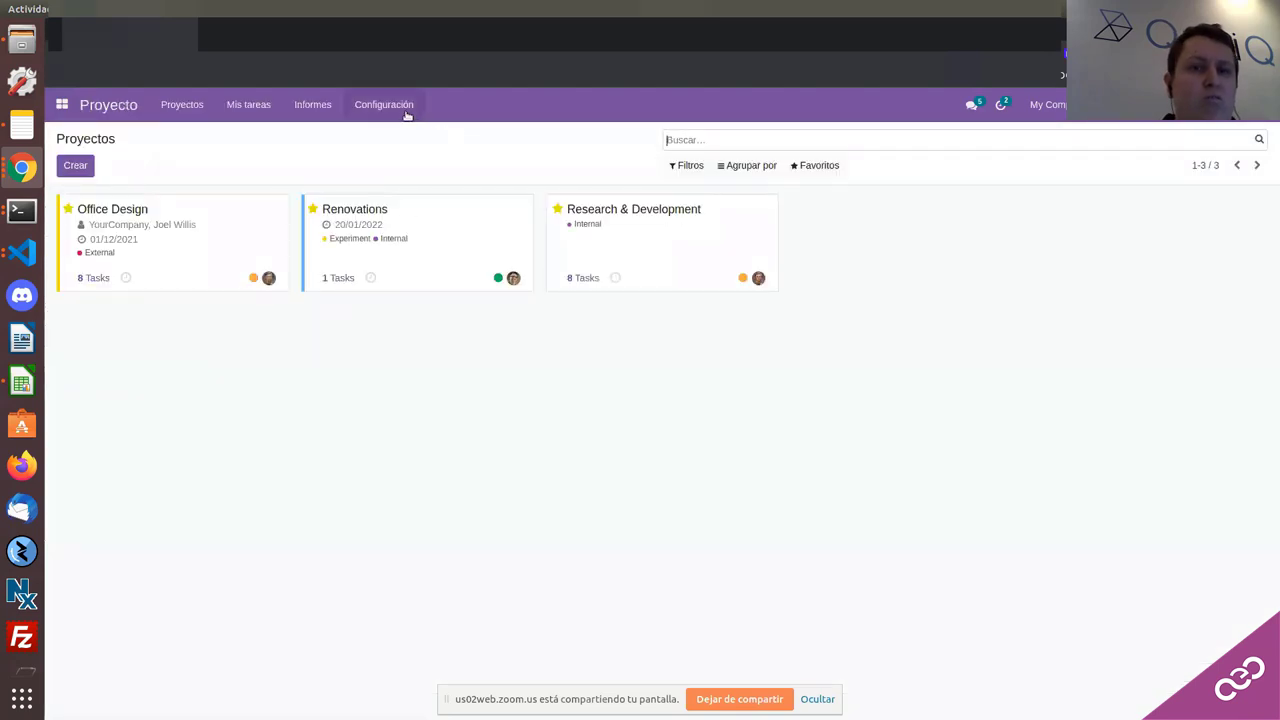
{"action": "left_click", "coordinate": [405, 110]}
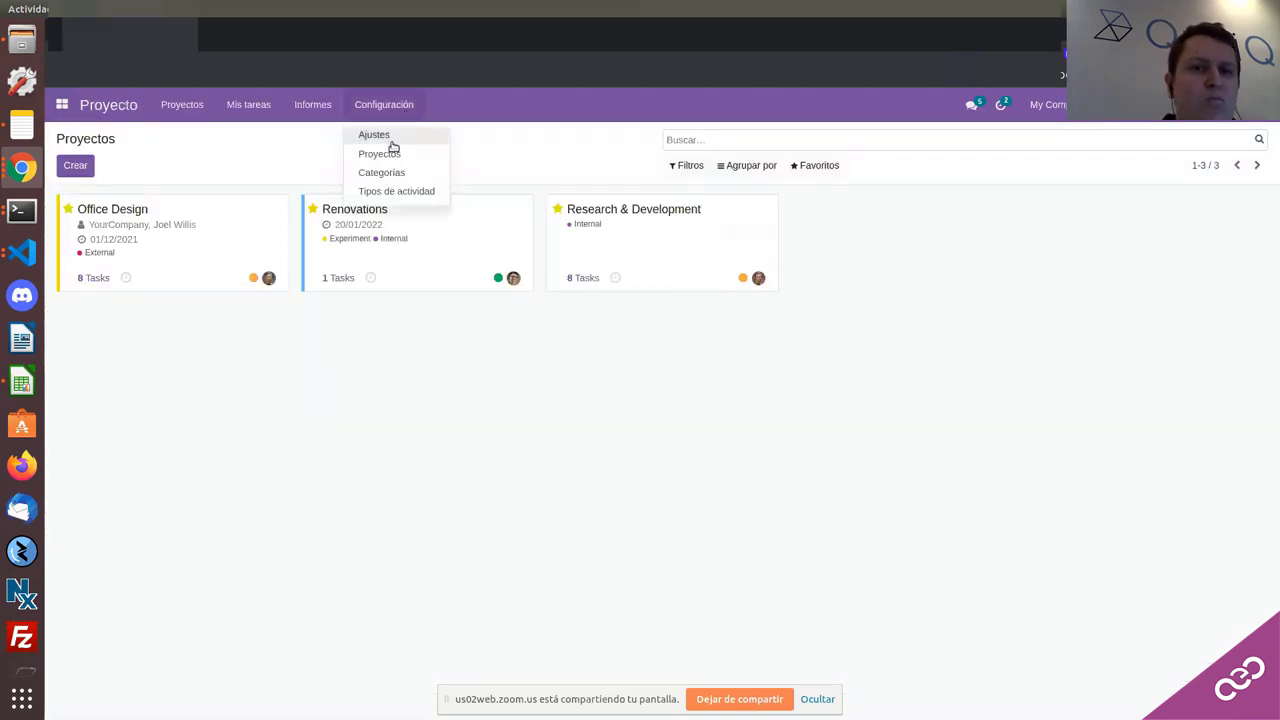
{"action": "left_click", "coordinate": [382, 133]}
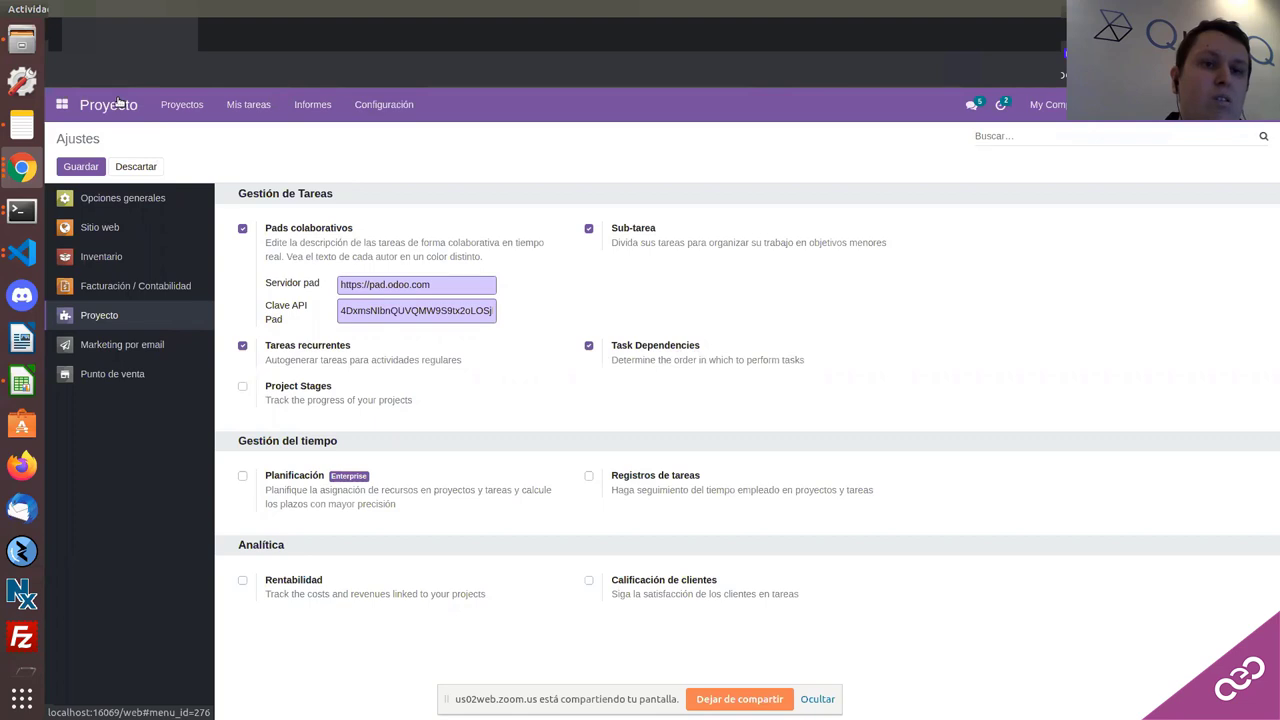
{"action": "left_click", "coordinate": [118, 101]}
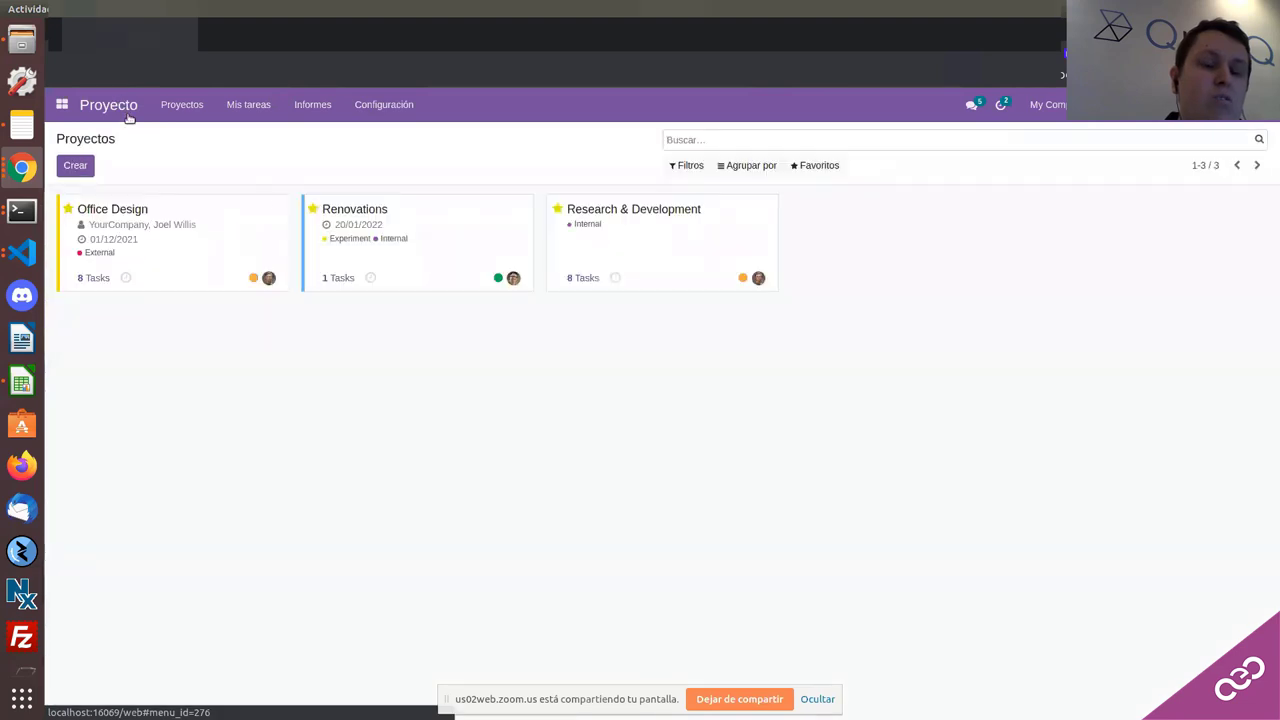
Step: In Office Design, move Energy Certificate to Done and keep Meeting Room Furnitures in New, then show Mis tareas
{"action": "left_click", "coordinate": [237, 224]}
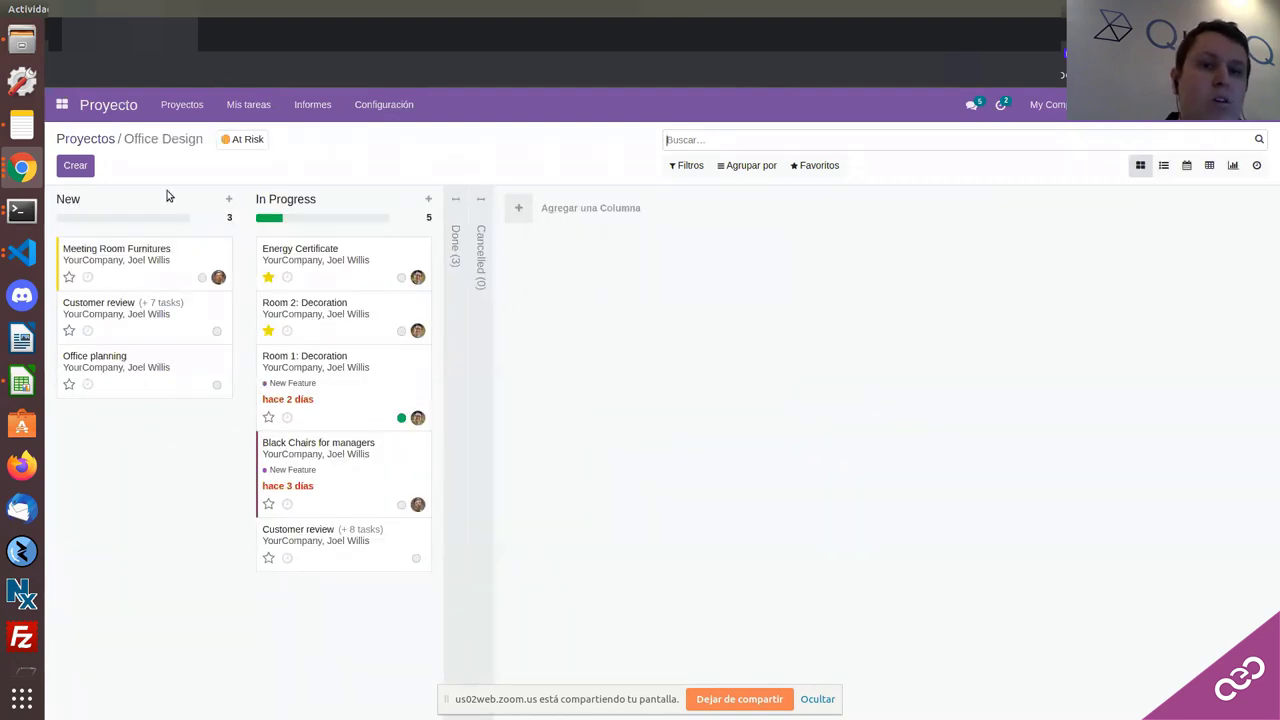
{"action": "left_click", "coordinate": [456, 256]}
{"action": "left_click", "coordinate": [652, 255]}
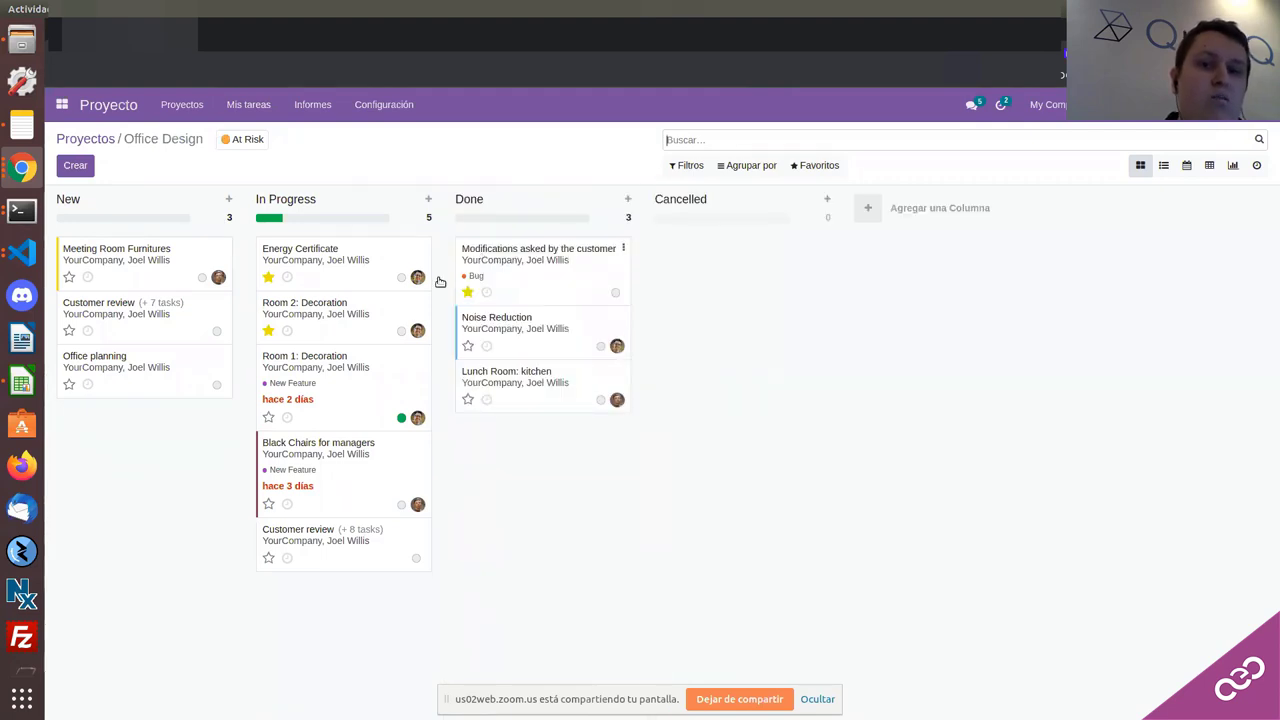
{"action": "left_click_drag", "start_coordinate": [135, 259], "coordinate": [740, 258]}
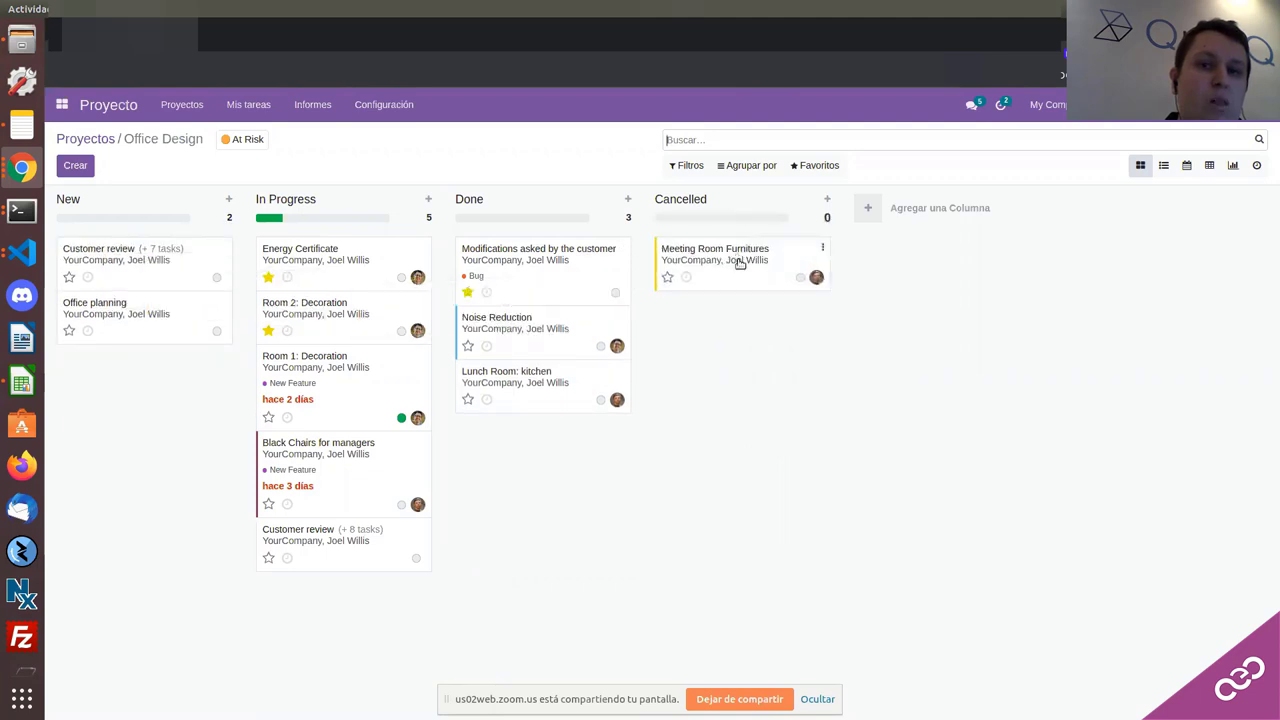
{"action": "left_click_drag", "start_coordinate": [282, 274], "coordinate": [524, 245]}
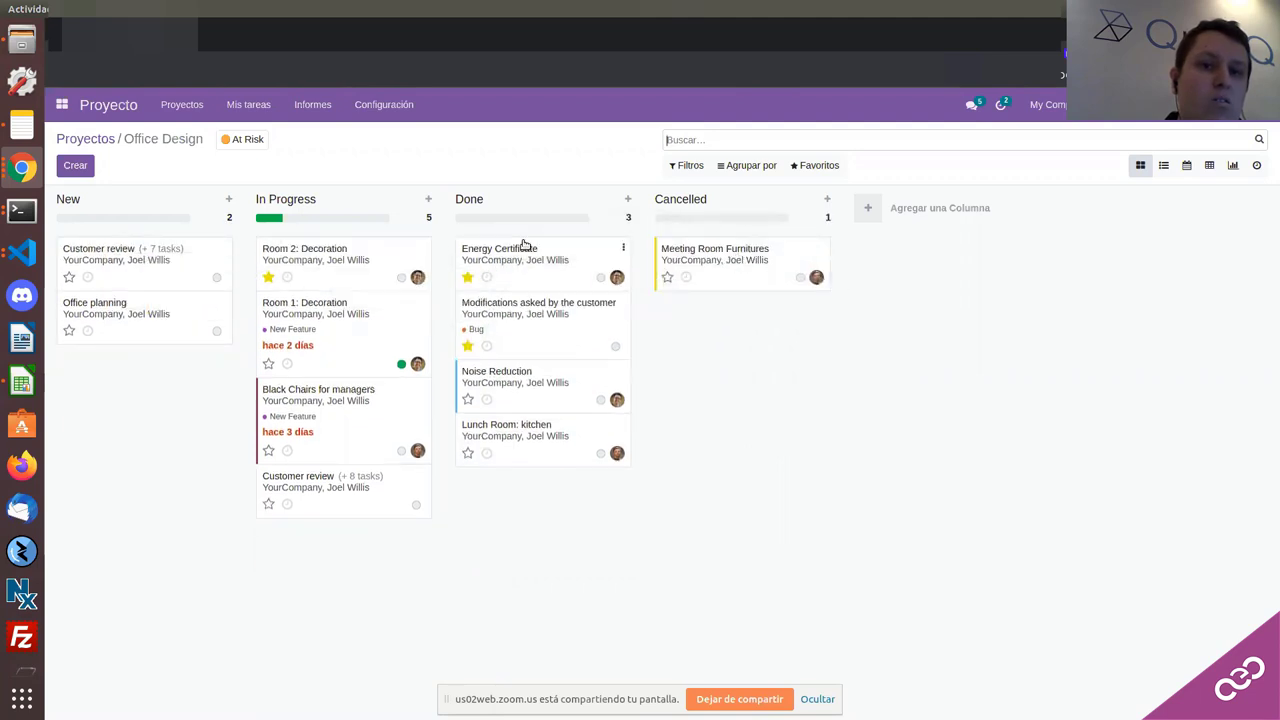
{"action": "left_click_drag", "start_coordinate": [715, 258], "coordinate": [120, 312]}
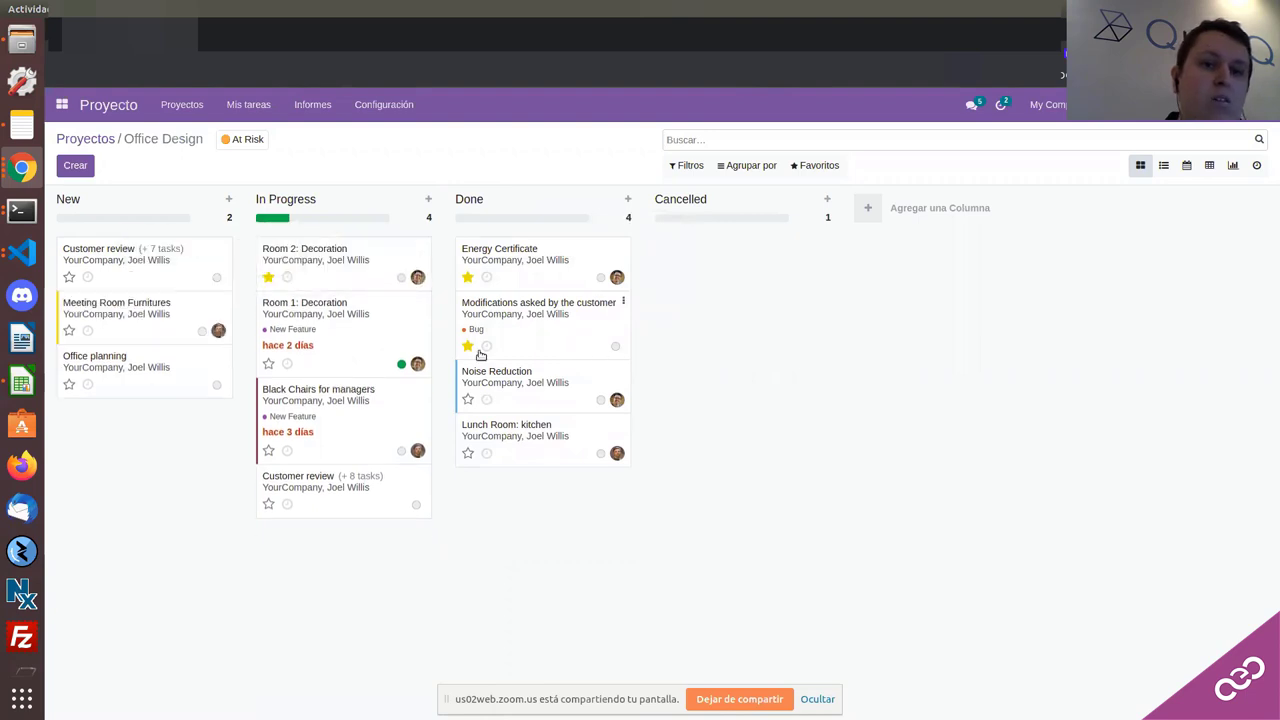
{"action": "left_click", "coordinate": [130, 308]}
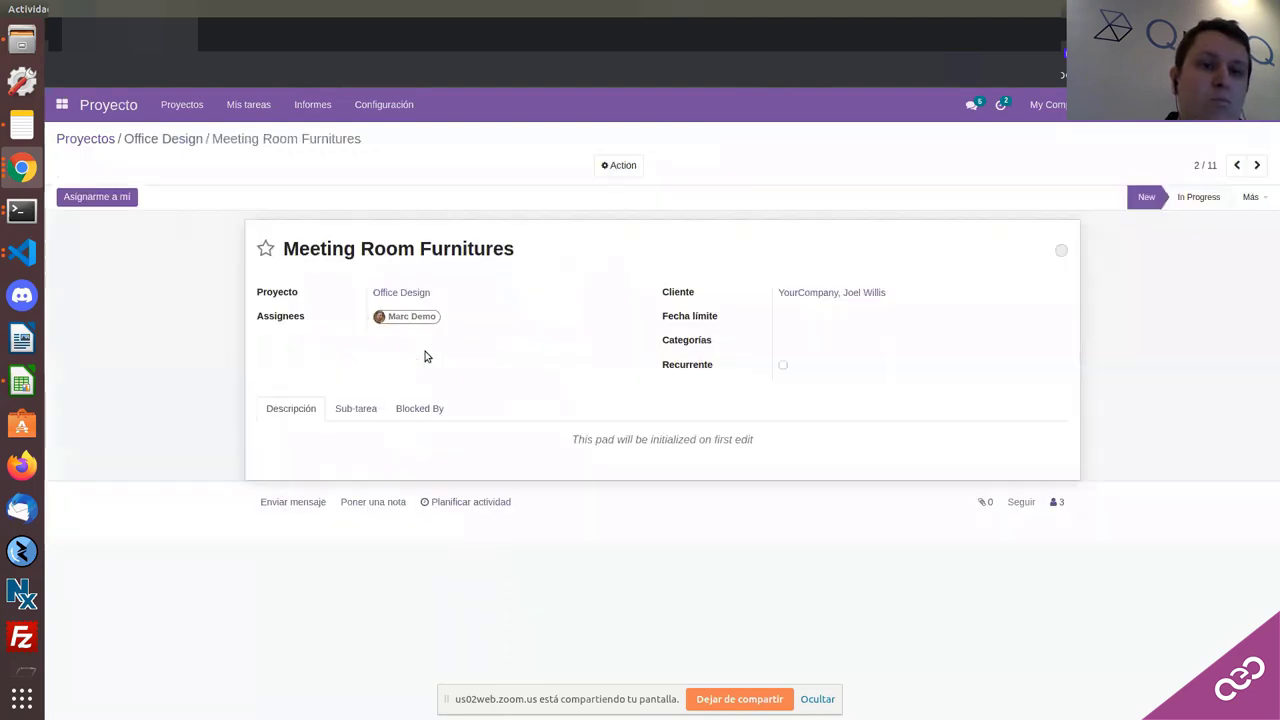
{"action": "left_click", "coordinate": [245, 105]}
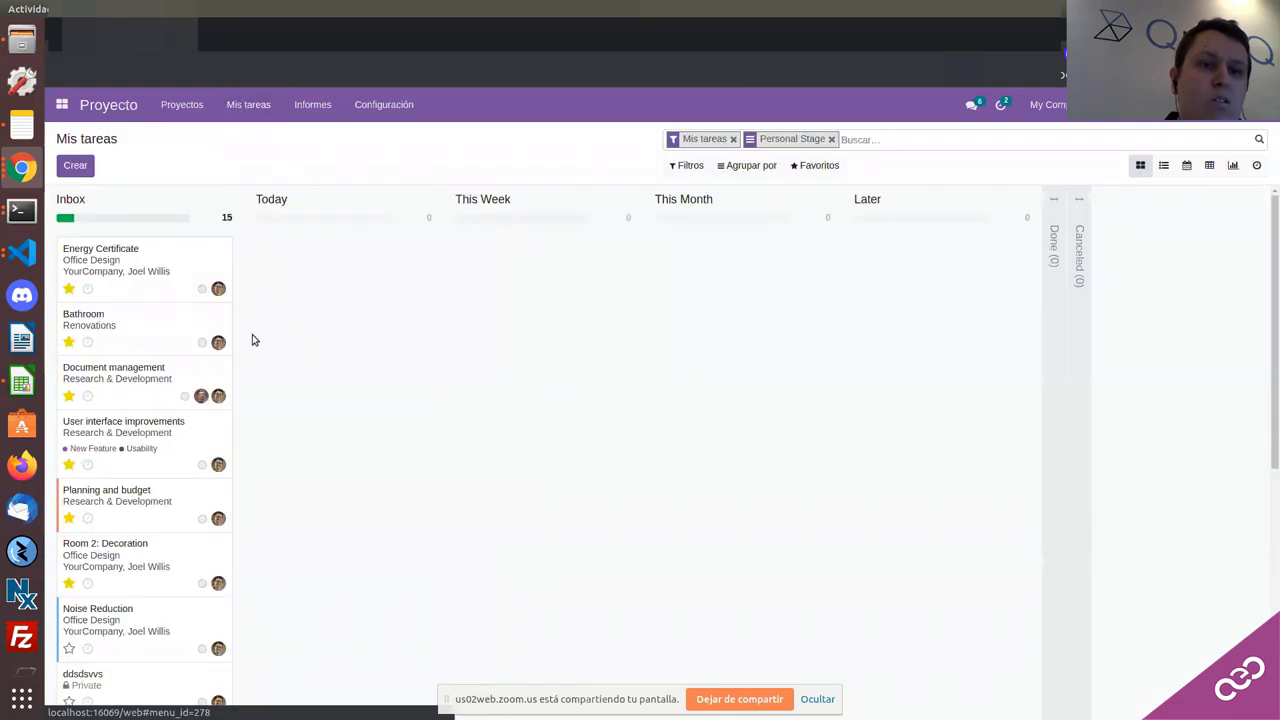
Step: Glance at Energy Certificate, then view My Tasks as calendar, activity list, graph and pivot
{"action": "left_click", "coordinate": [173, 271]}
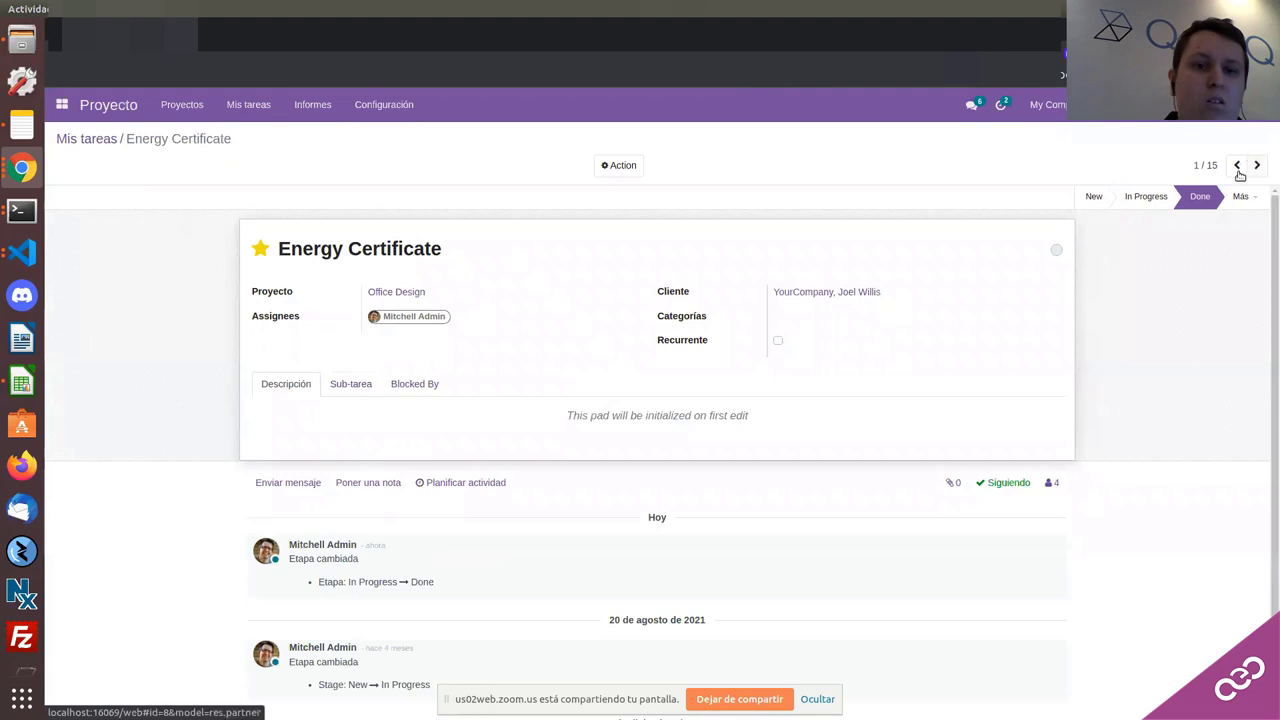
{"action": "left_click", "coordinate": [86, 139]}
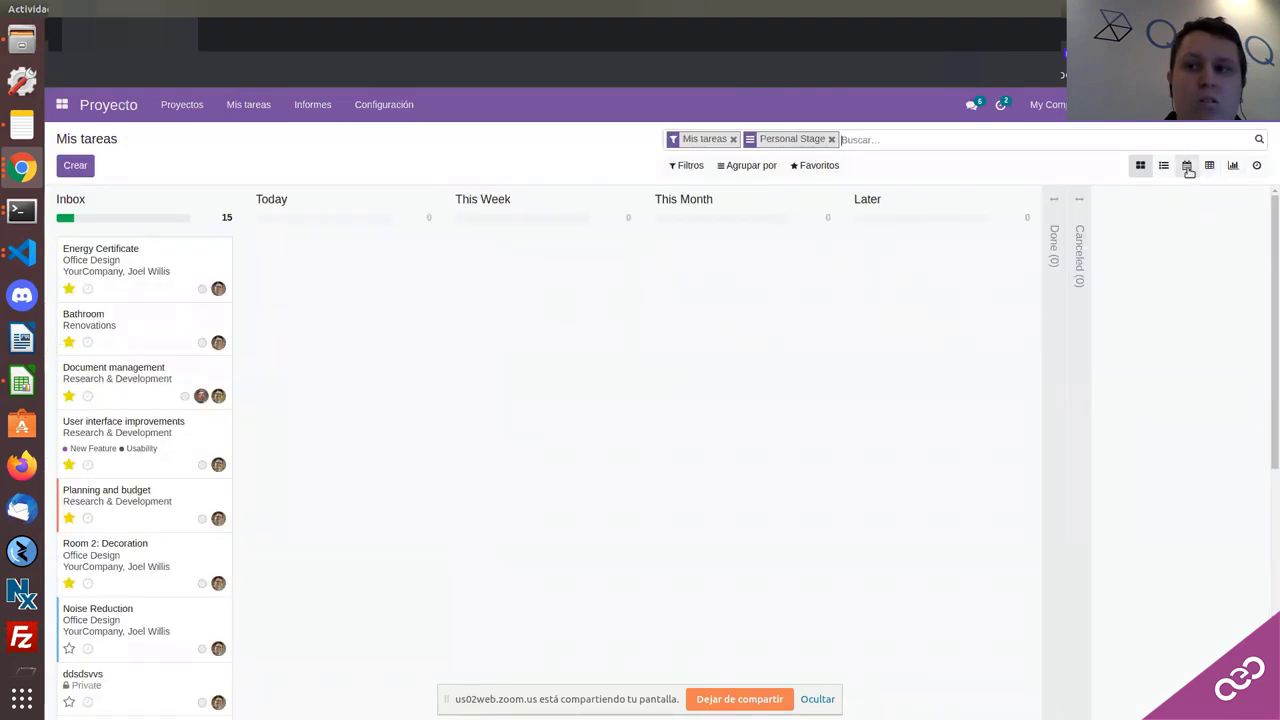
{"action": "left_click", "coordinate": [1163, 165]}
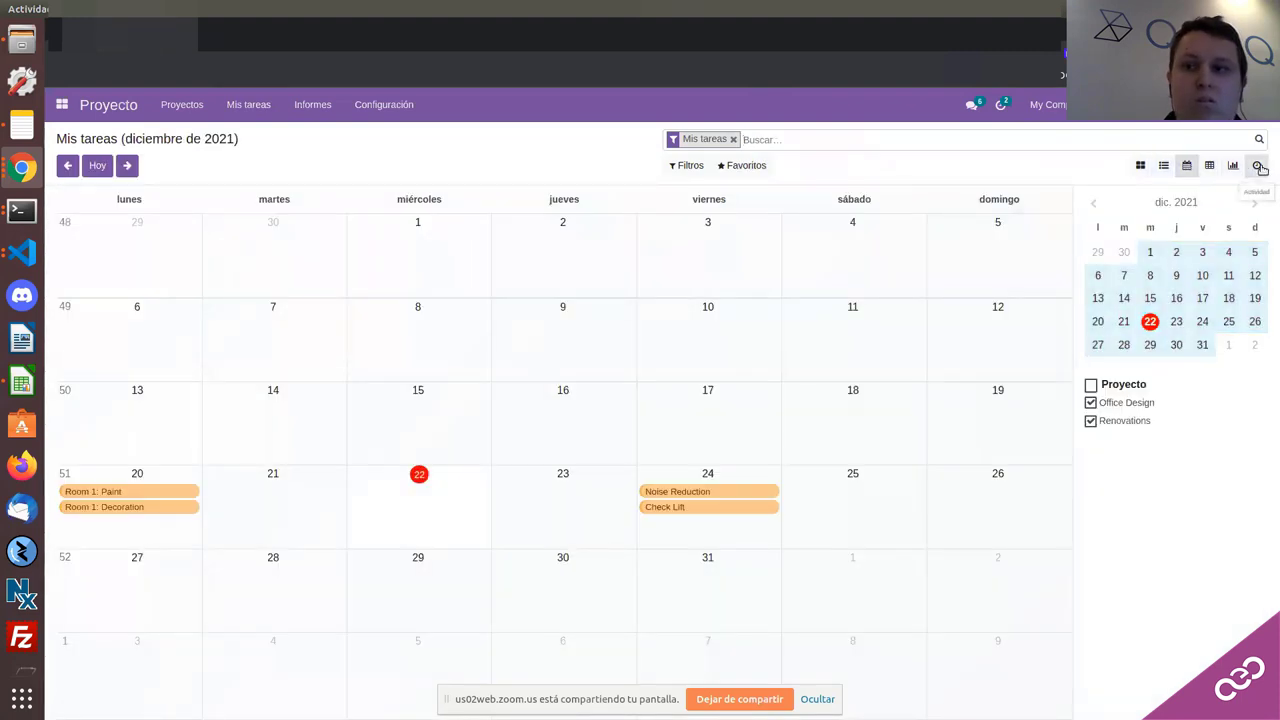
{"action": "left_click", "coordinate": [1259, 166]}
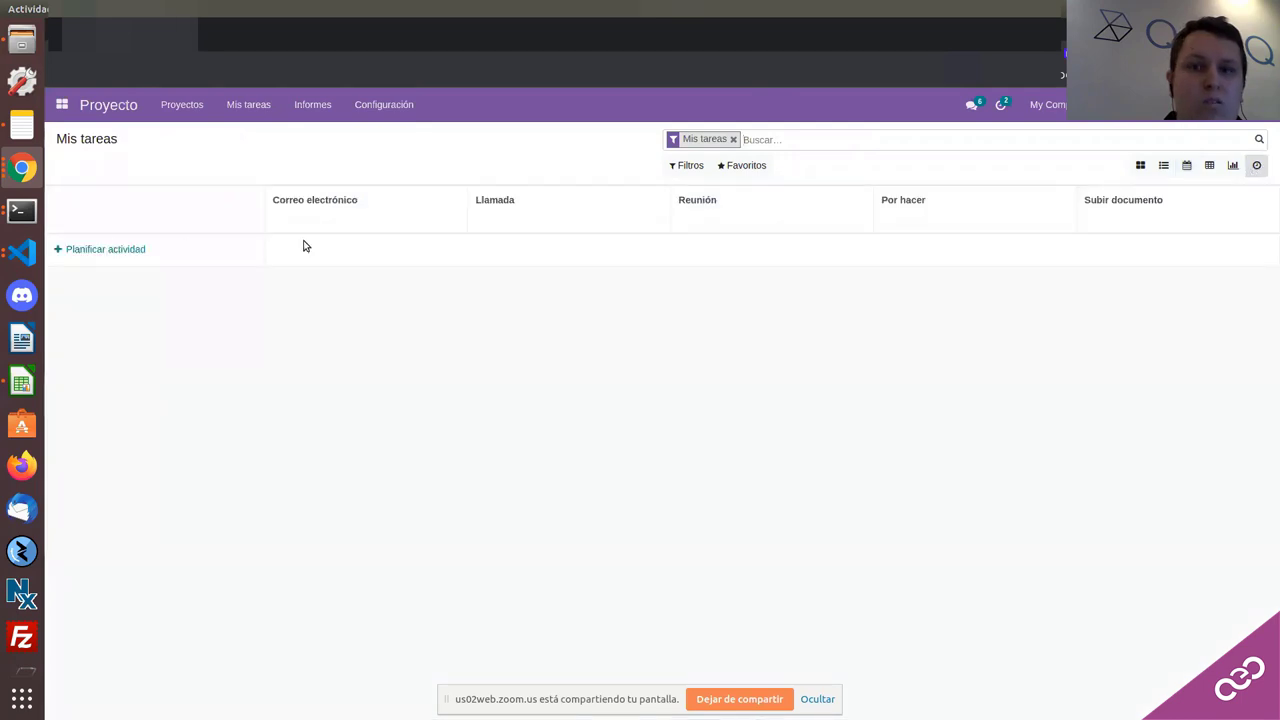
{"action": "left_click", "coordinate": [1234, 166]}
{"action": "left_click", "coordinate": [1209, 167]}
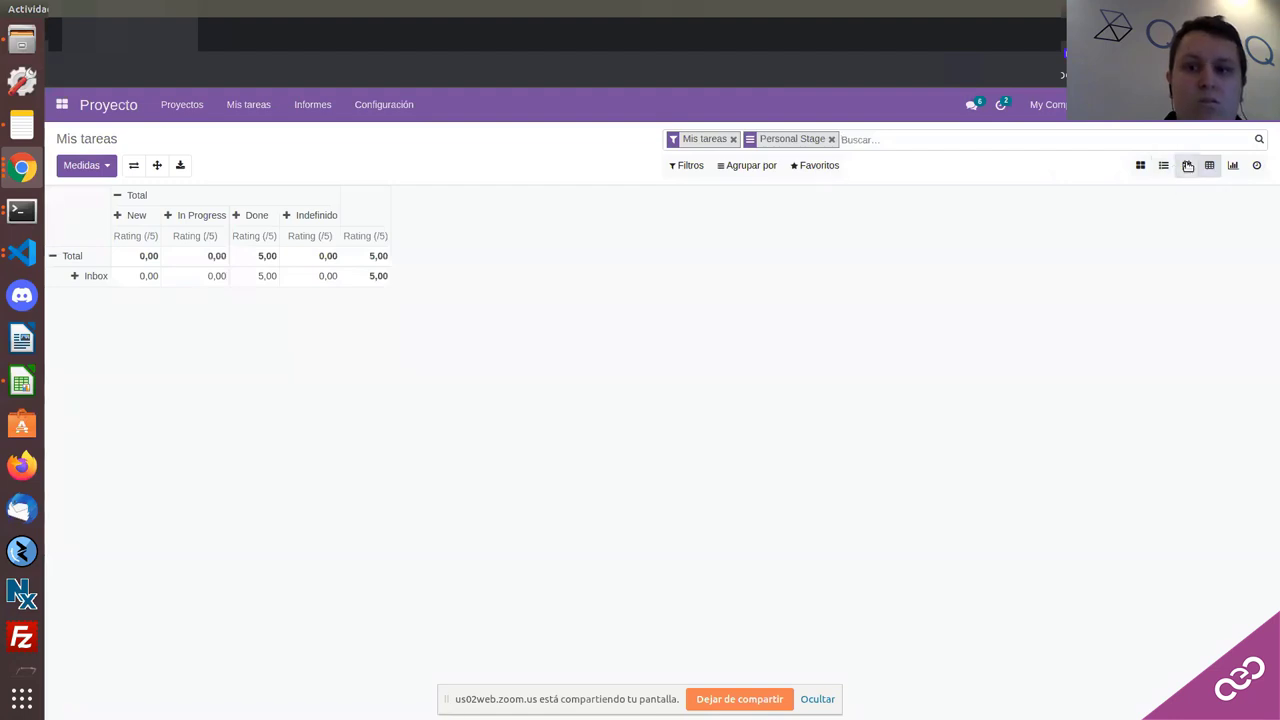
Step: Return to the calendar and kanban views of My Tasks and open the Bathroom task
{"action": "left_click", "coordinate": [1187, 166]}
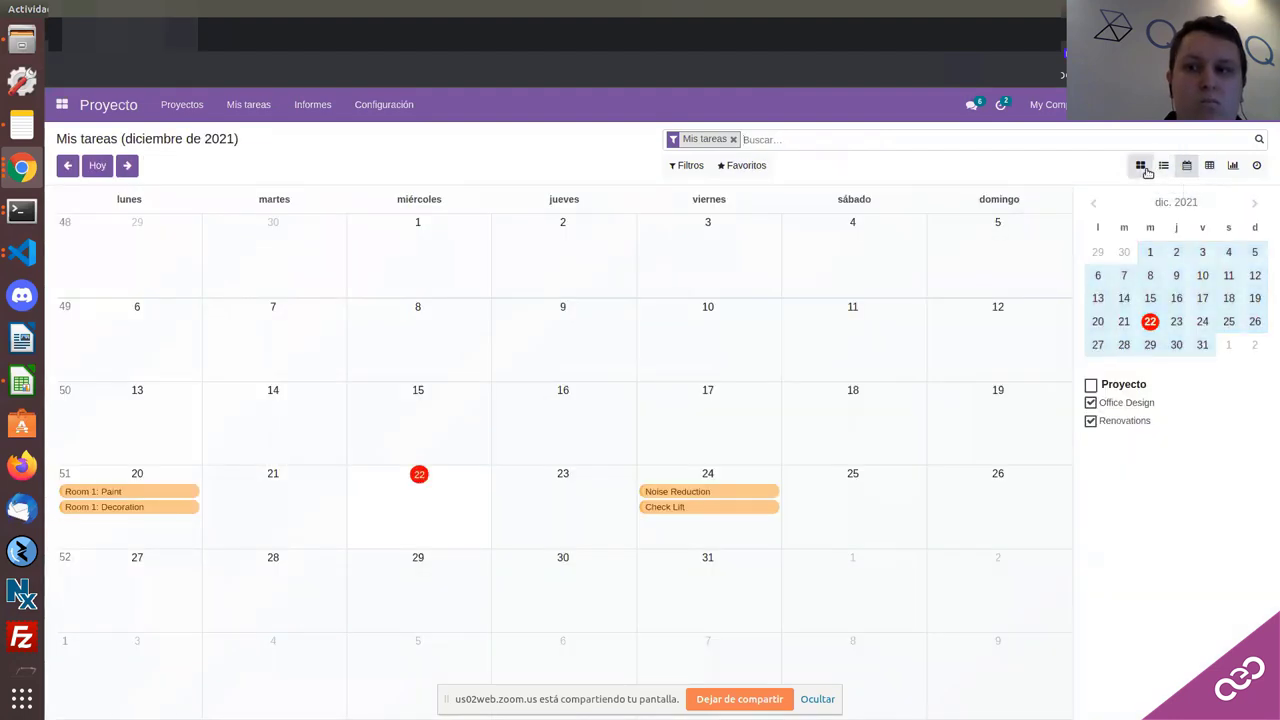
{"action": "left_click", "coordinate": [1141, 166]}
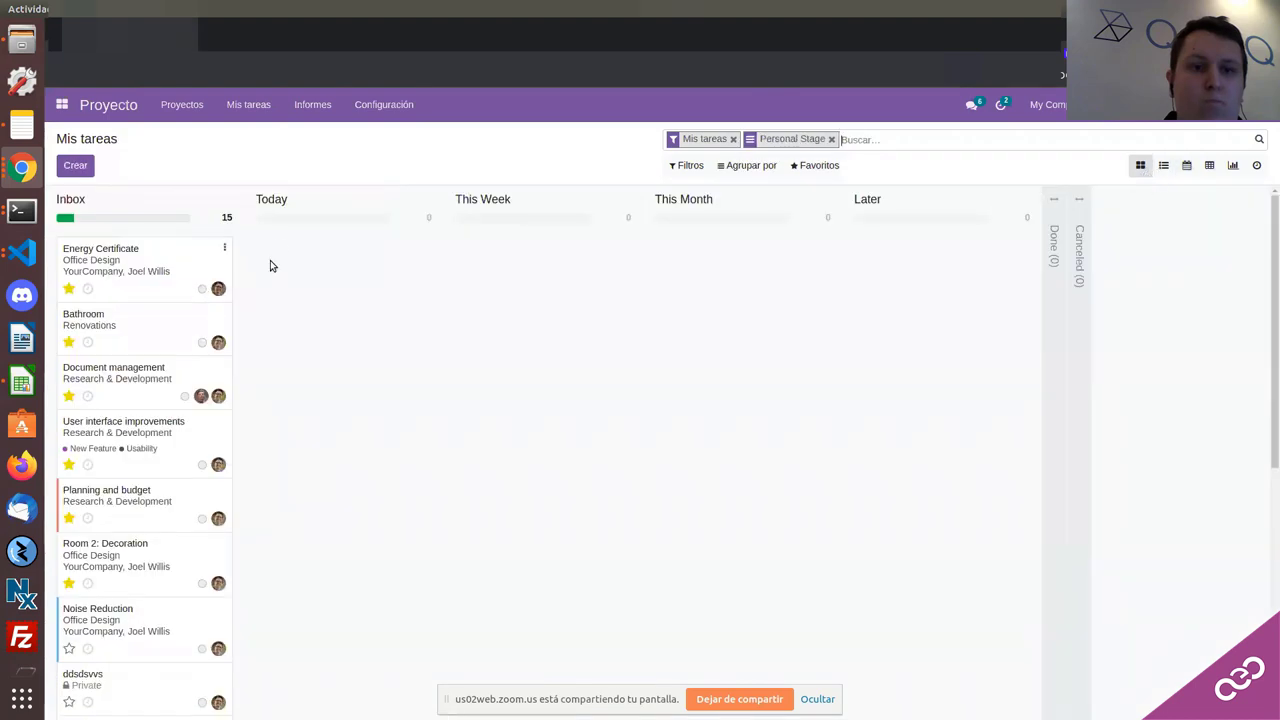
{"action": "left_click", "coordinate": [130, 323]}
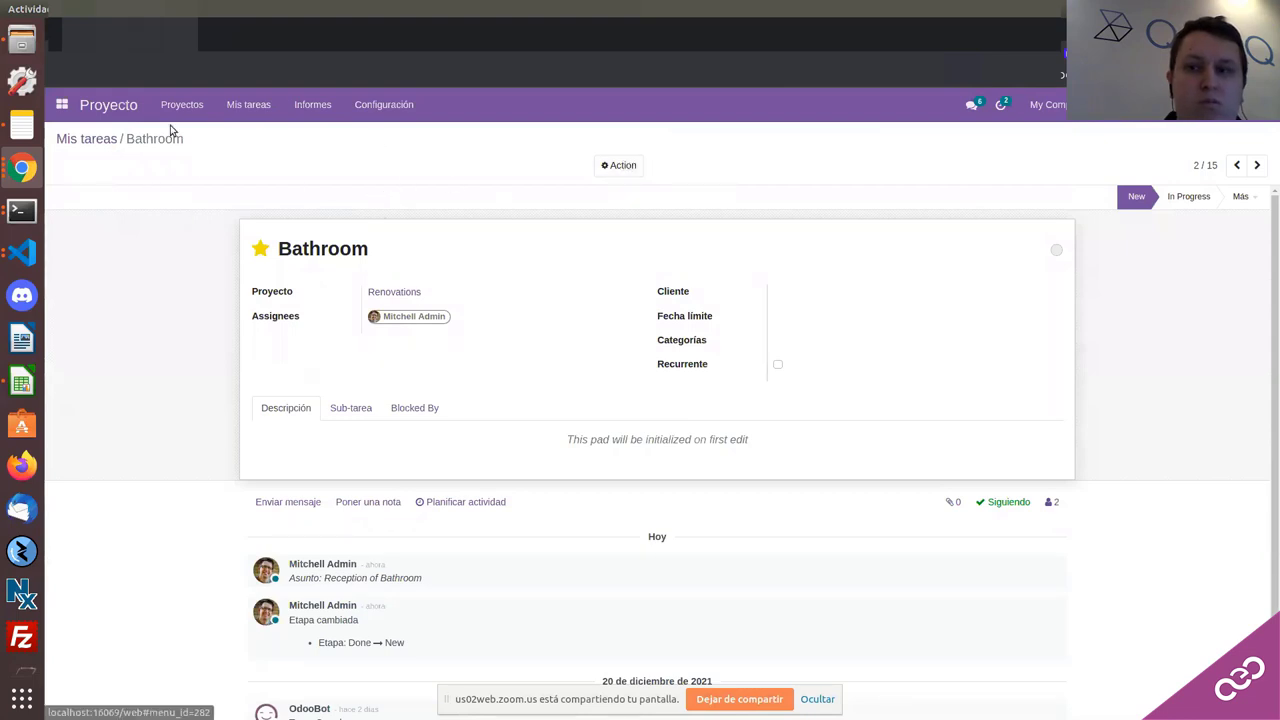
{"action": "left_click", "coordinate": [24, 168]}
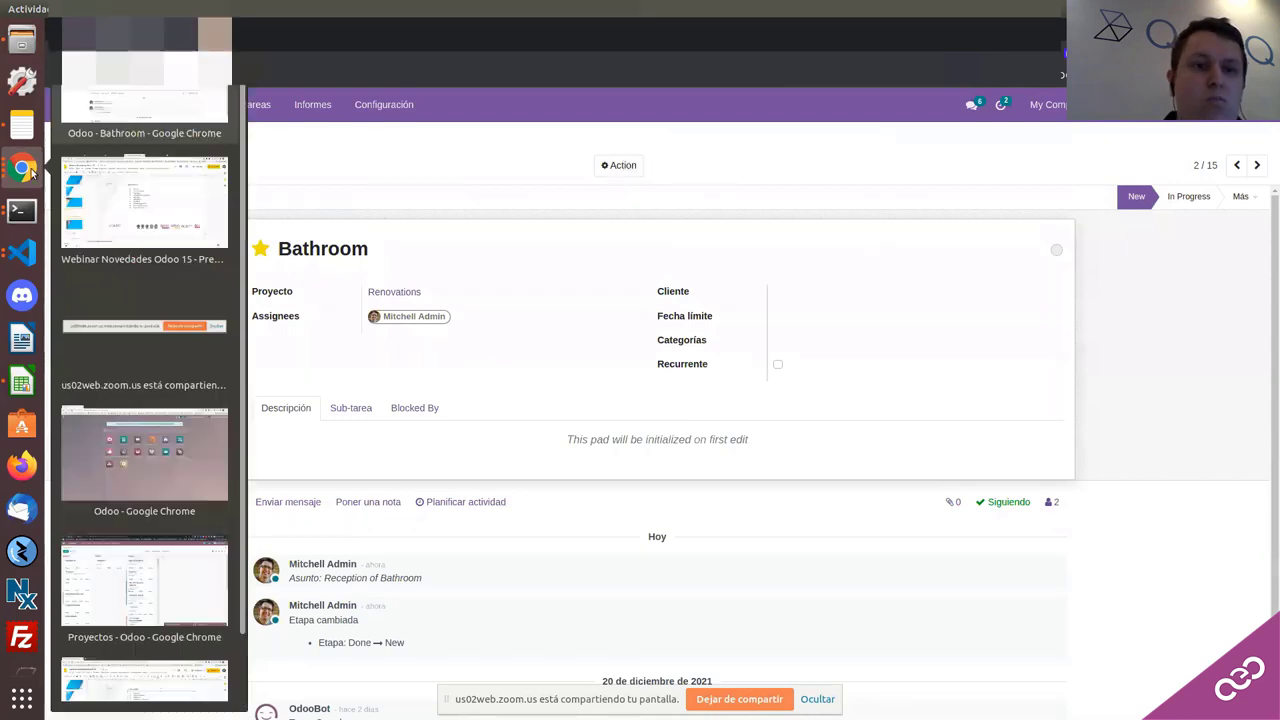
Step: In the other Odoo window, move Bathroom back to NEW and check its Sub-tarea and Blocked By tabs
{"action": "left_click", "coordinate": [142, 453]}
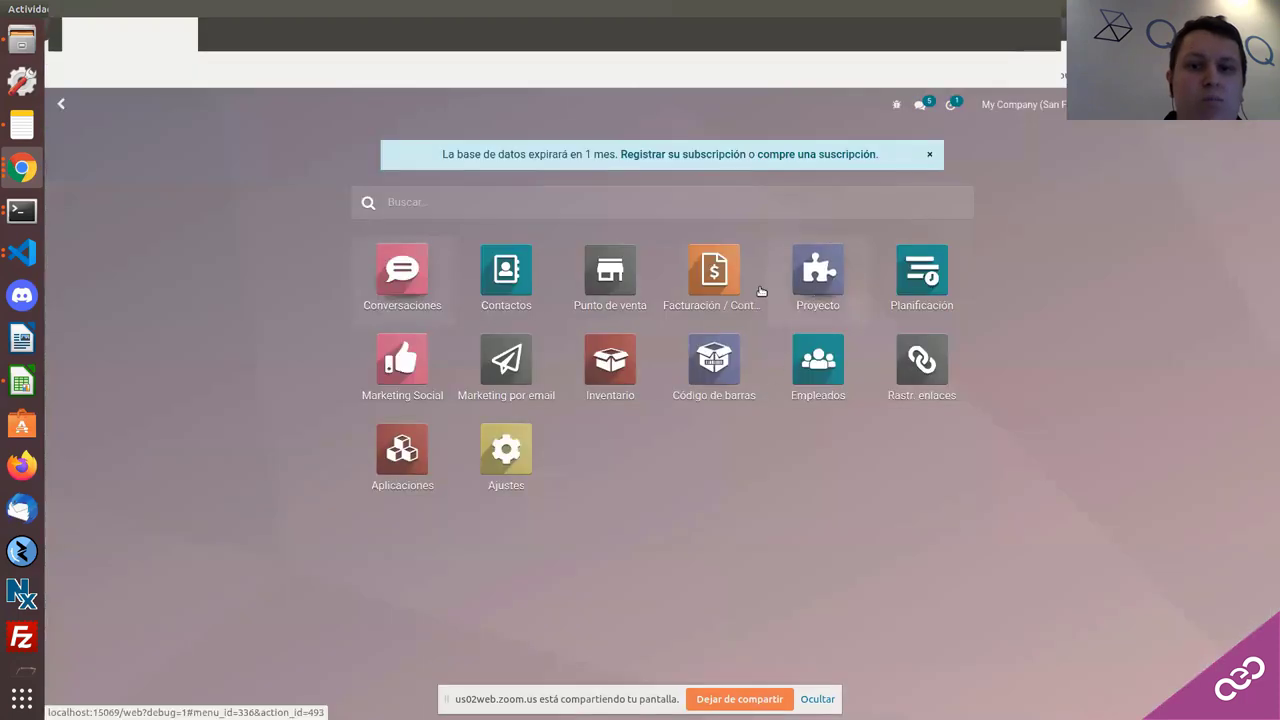
{"action": "left_click", "coordinate": [818, 270]}
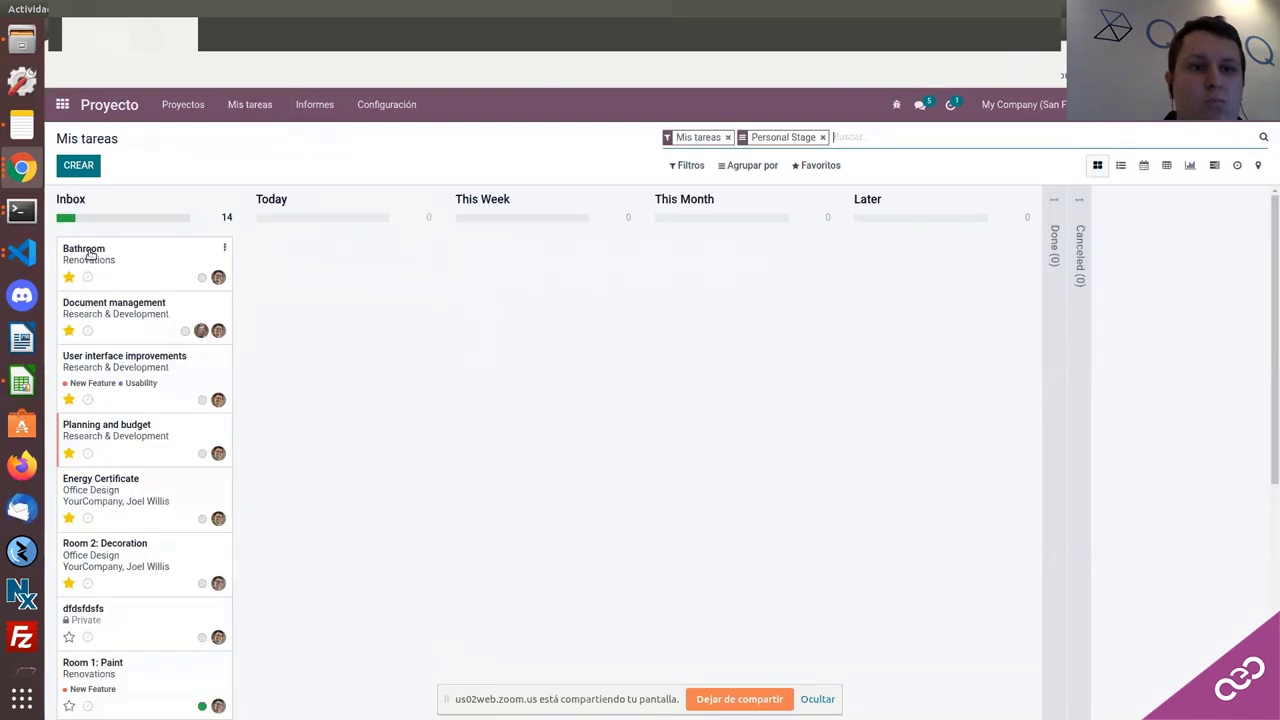
{"action": "left_click", "coordinate": [89, 254]}
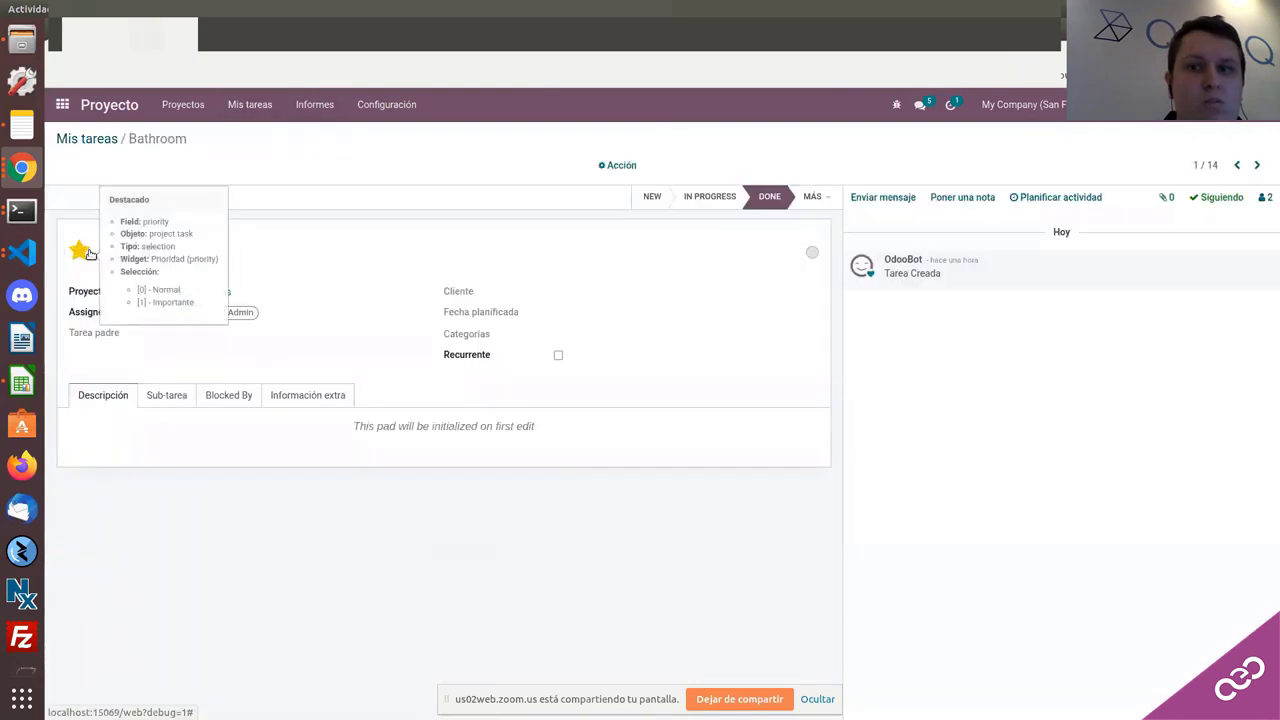
{"action": "left_click", "coordinate": [648, 199]}
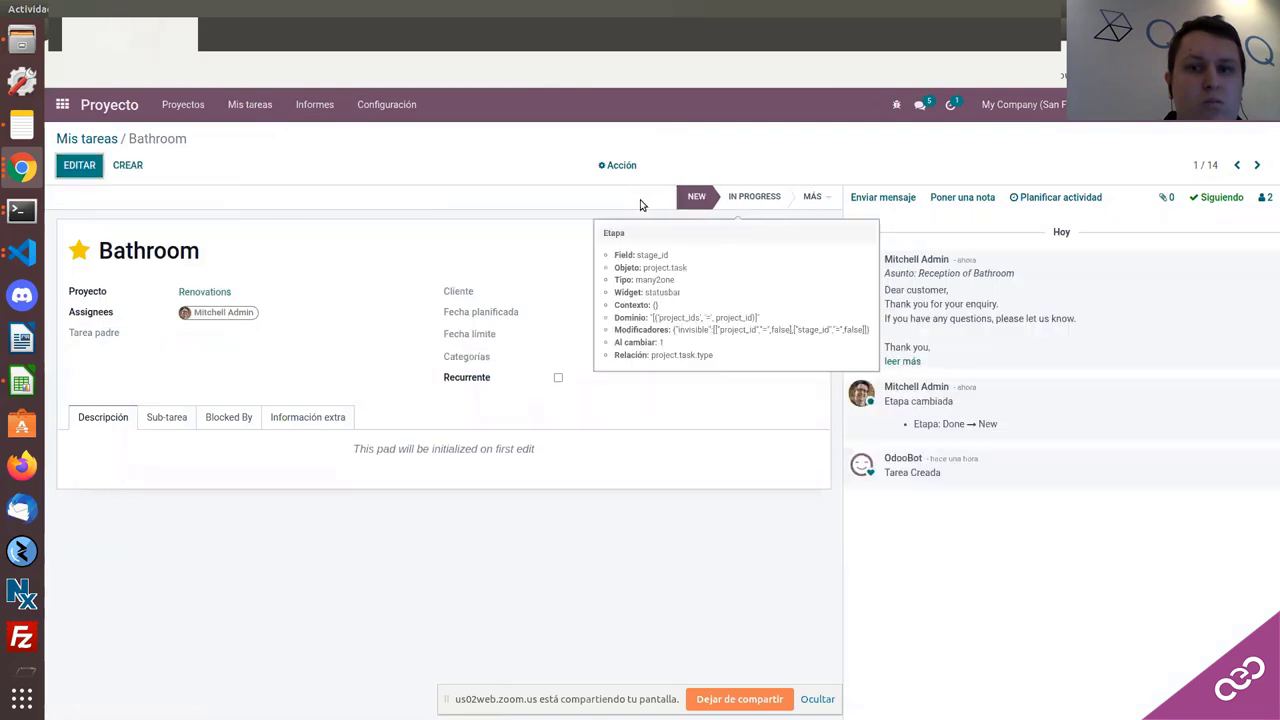
{"action": "left_click", "coordinate": [85, 166]}
{"action": "left_click", "coordinate": [172, 414]}
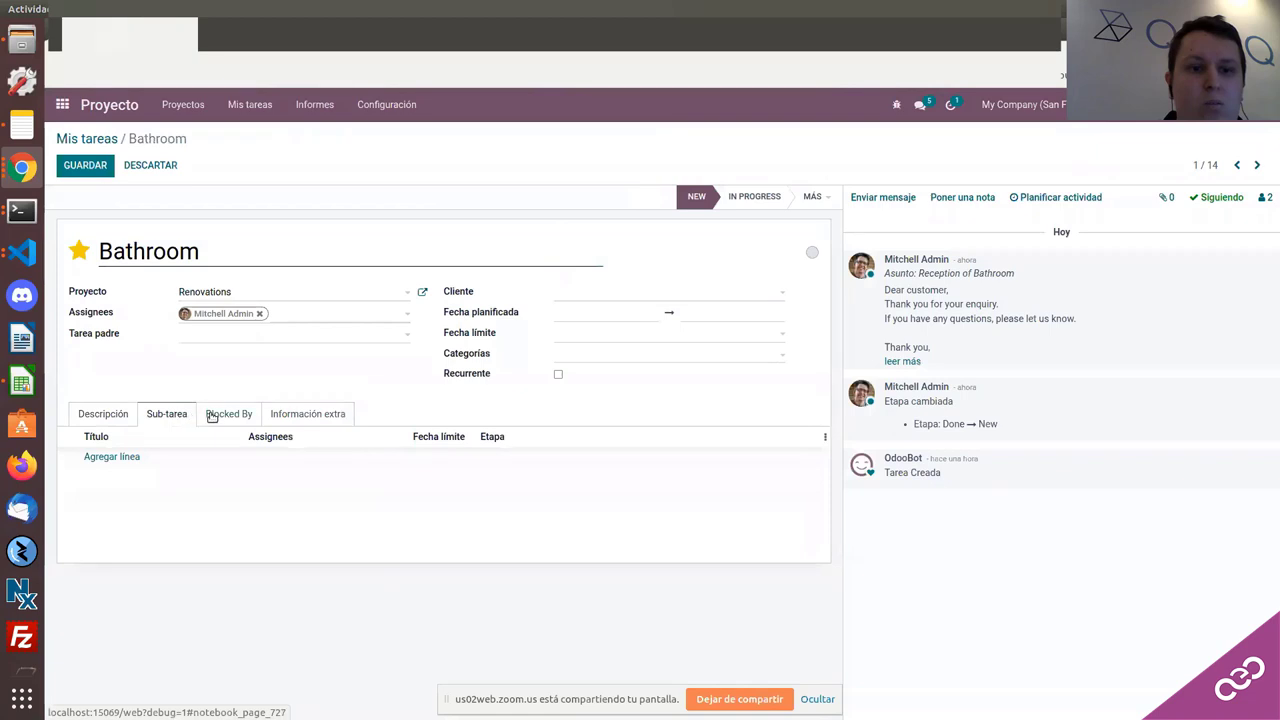
{"action": "left_click", "coordinate": [214, 415]}
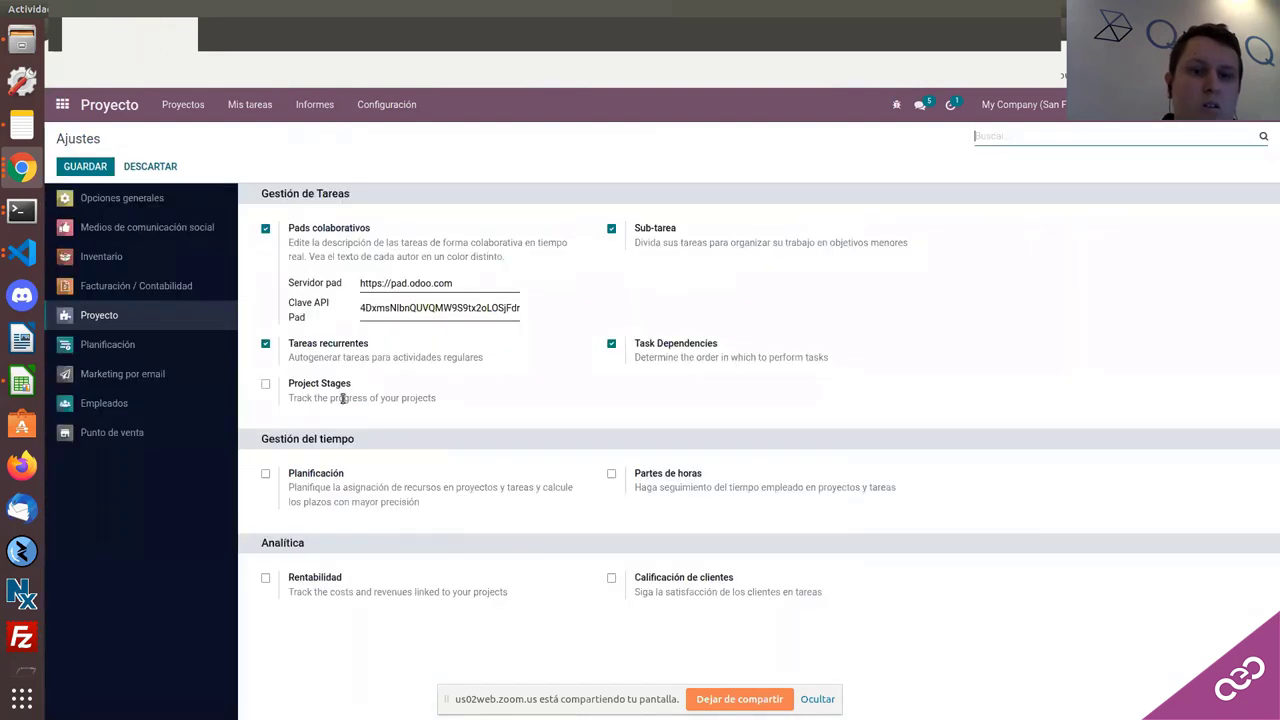
Step: Enable Project Stages in the project settings, save, and go to Mis tareas
{"action": "left_click", "coordinate": [265, 387]}
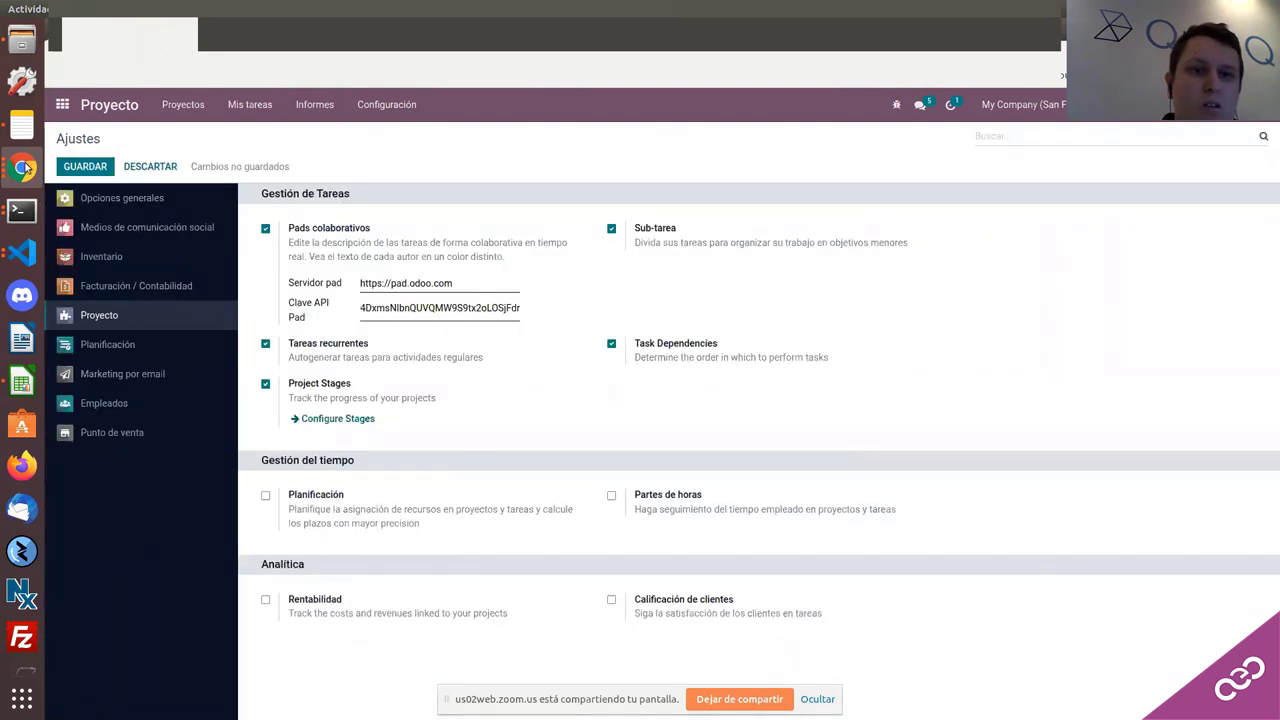
{"action": "left_click", "coordinate": [80, 168]}
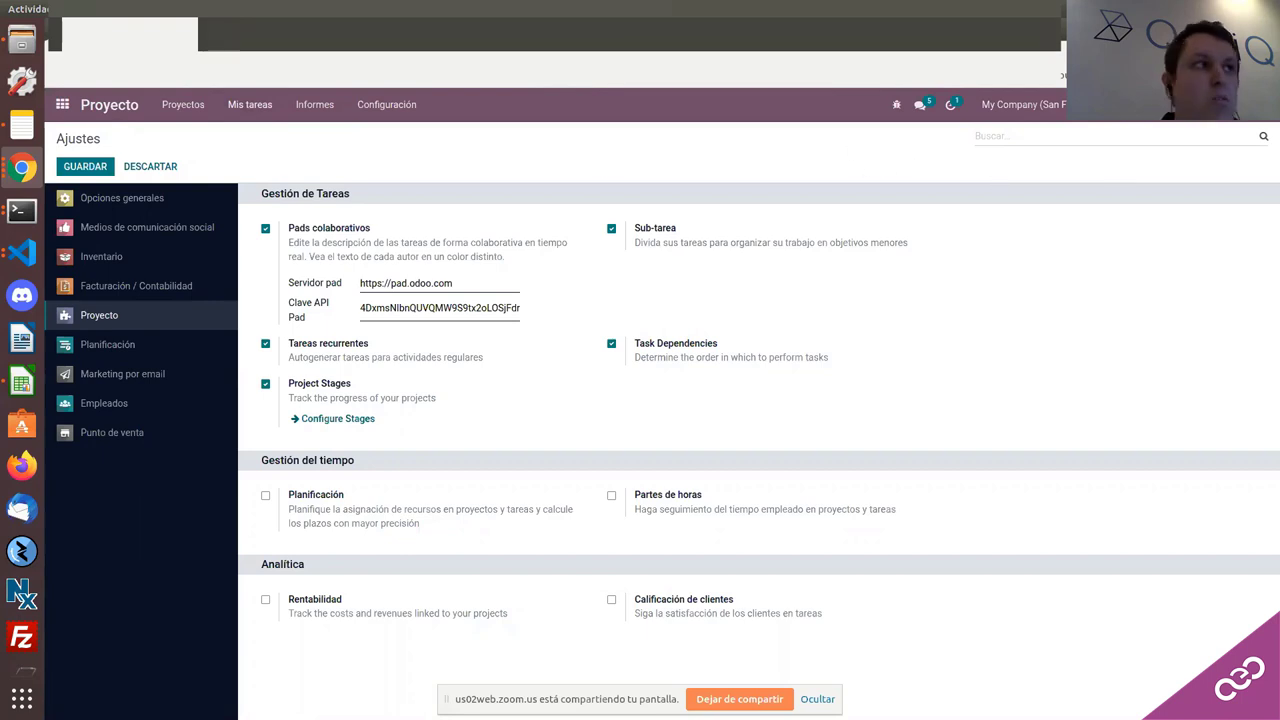
{"action": "left_click", "coordinate": [249, 104]}
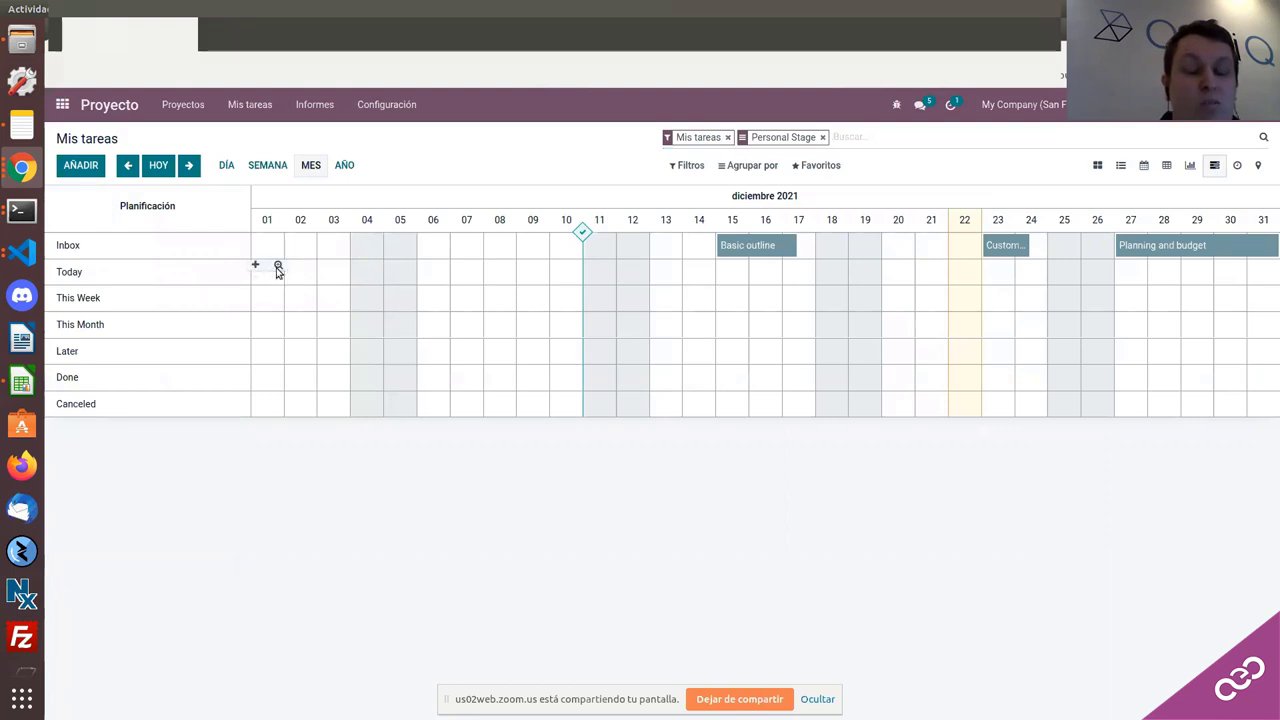
Step: Create task 'DSFSFDDF' with description 'DSFDSFSDFSDF' from a planning slot
{"action": "left_click", "coordinate": [278, 267]}
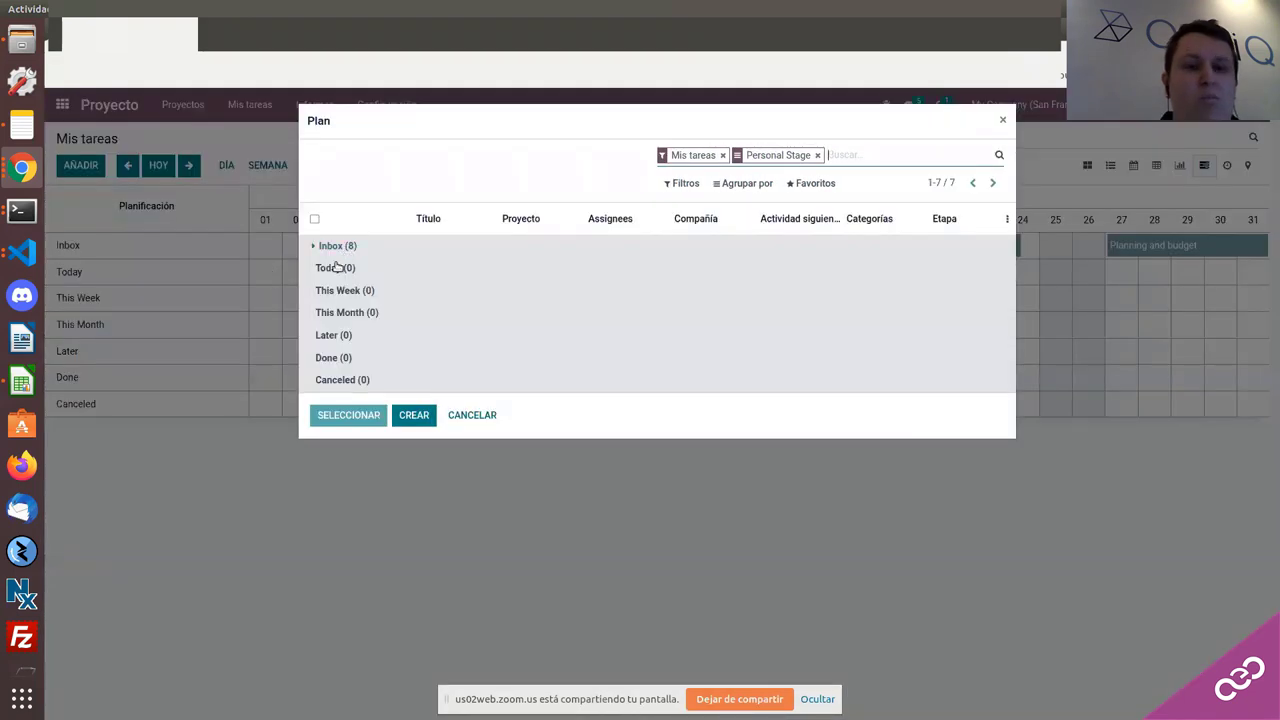
{"action": "left_click", "coordinate": [414, 415]}
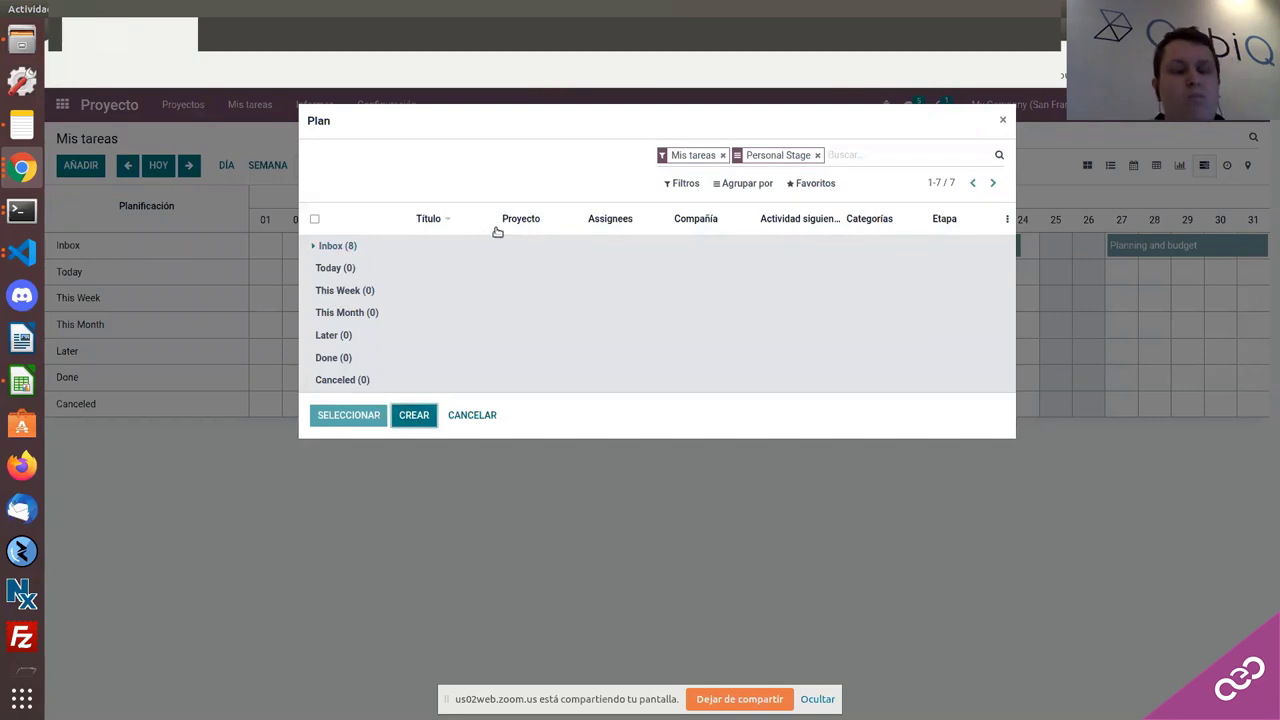
{"action": "left_click", "coordinate": [417, 414]}
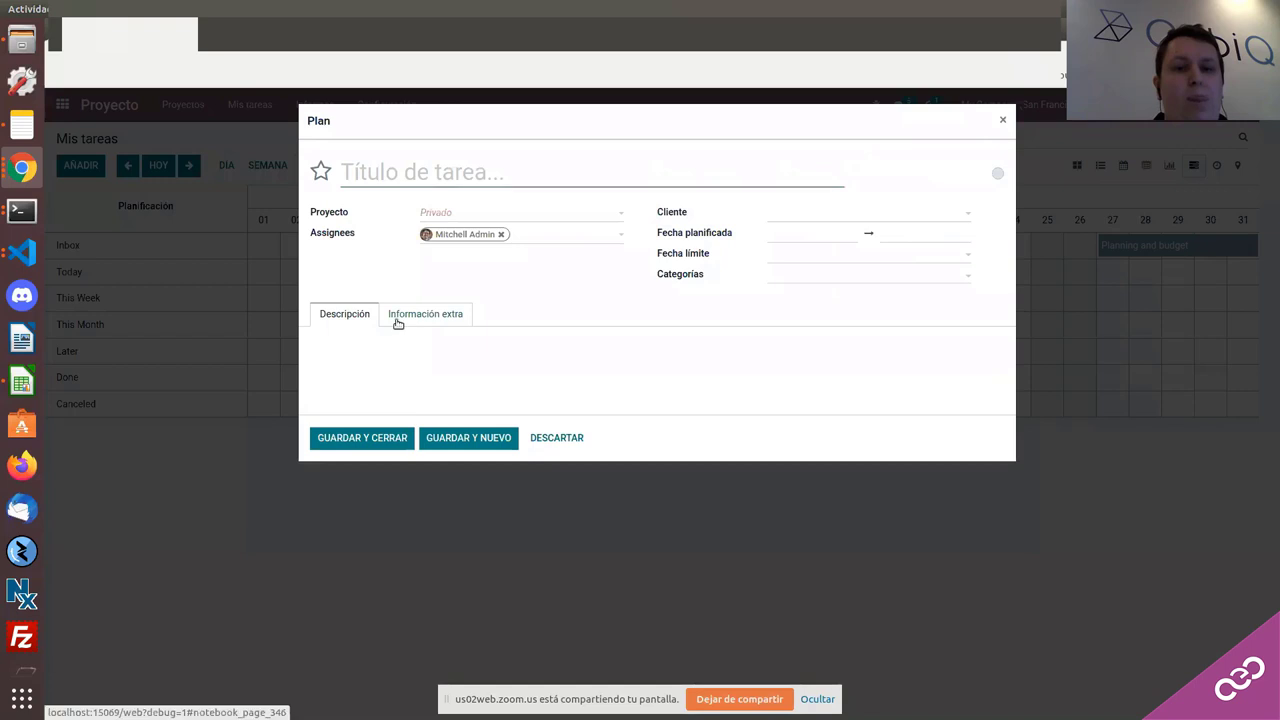
{"action": "left_click", "coordinate": [397, 318]}
{"action": "left_click", "coordinate": [346, 315]}
{"action": "left_click", "coordinate": [346, 357]}
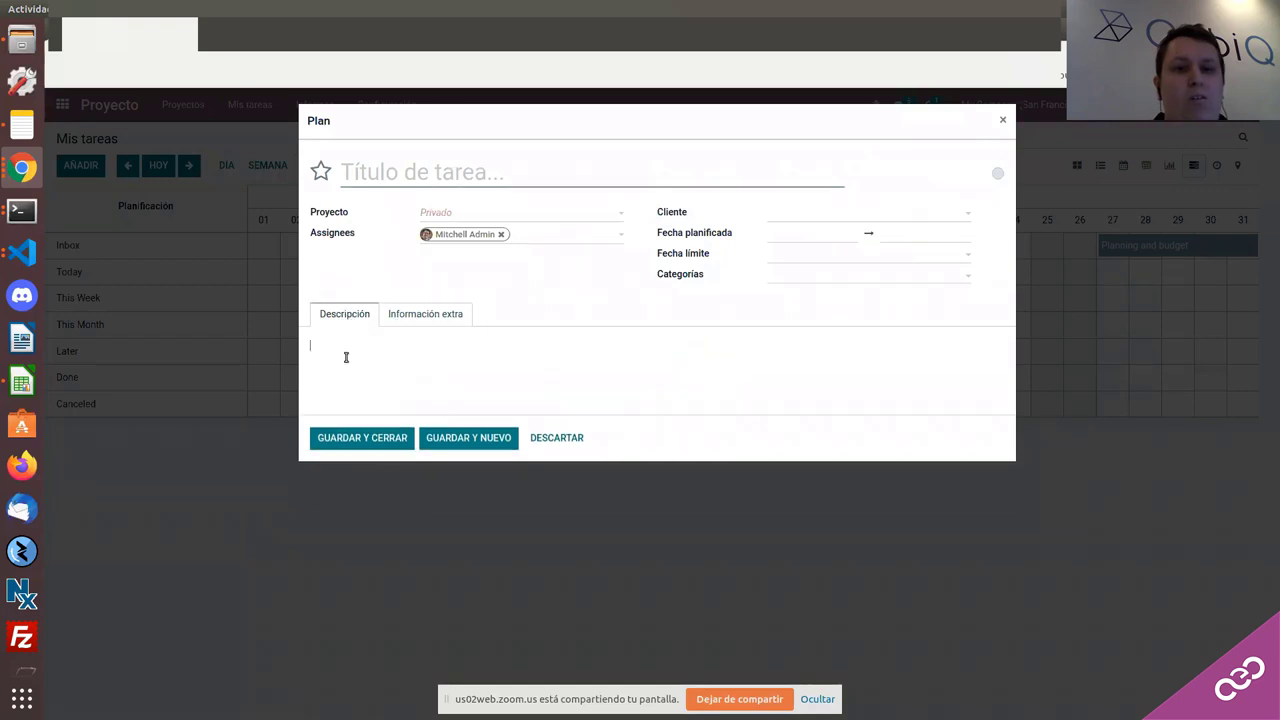
{"action": "type", "text": "DSFDSFSDFSDF"}
{"action": "left_click", "coordinate": [419, 168]}
{"action": "type", "text": "DSFSFDDF"}
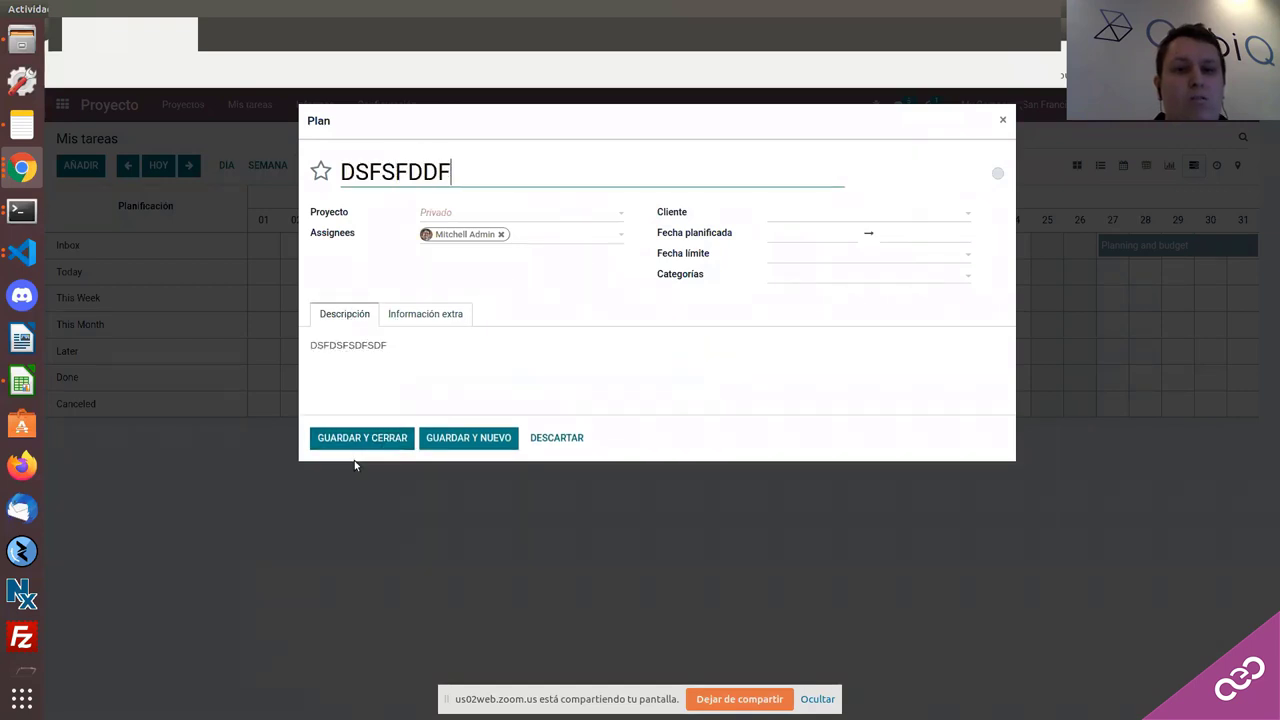
{"action": "key", "text": "Return"}
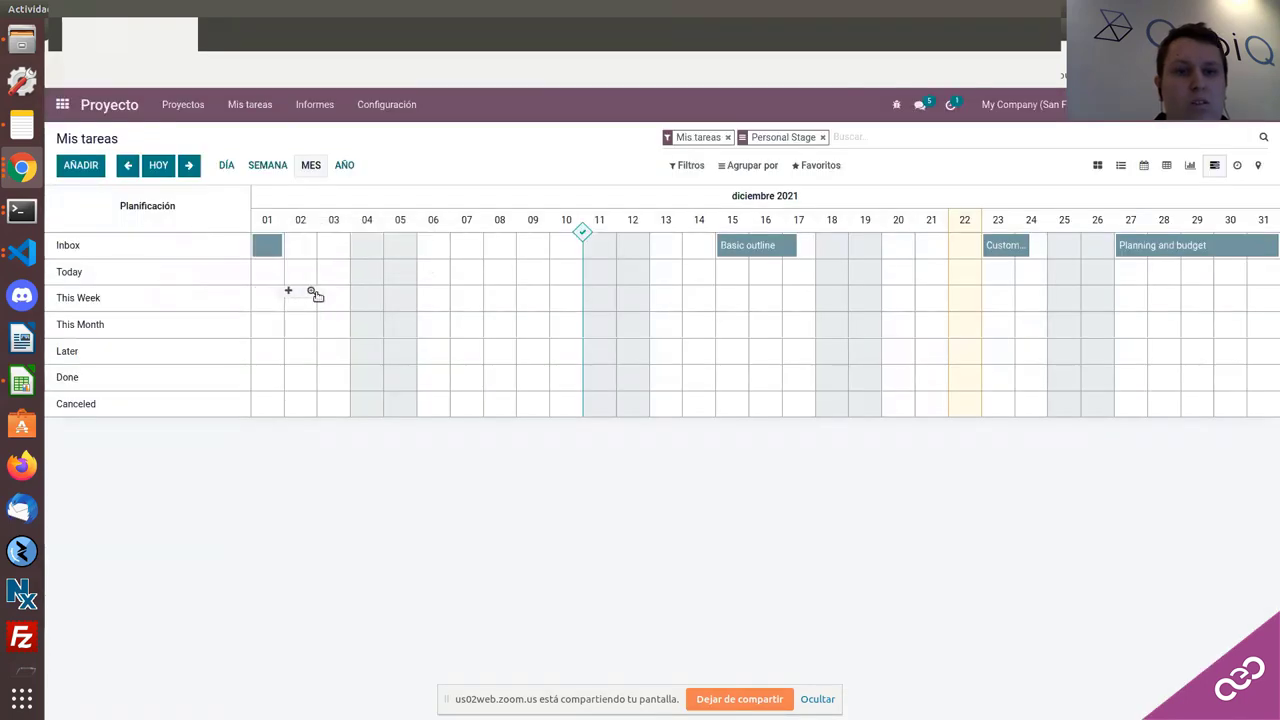
Step: Start a second task 'DSFSDFDS' with description 'SDFFSD' in the This Week slot
{"action": "left_click", "coordinate": [312, 292]}
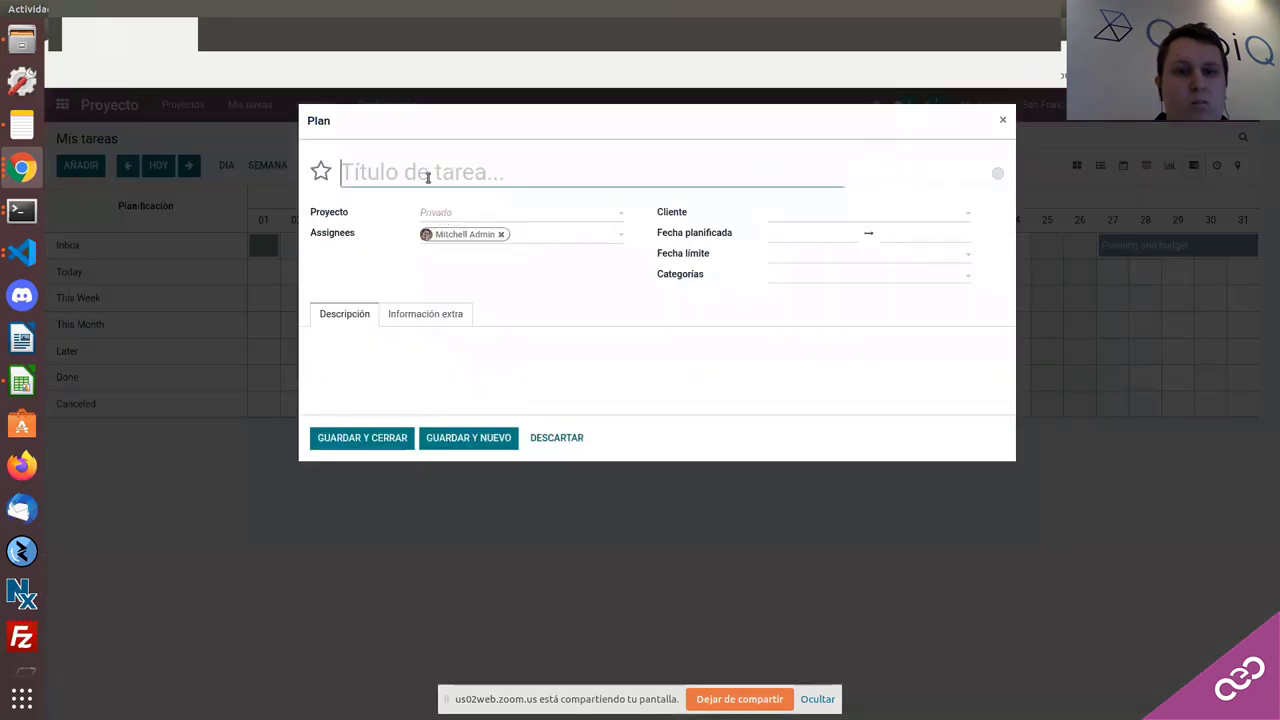
{"action": "type", "text": "DSFSDFDS"}
{"action": "left_click", "coordinate": [350, 345]}
{"action": "type", "text": "SDFFSD"}
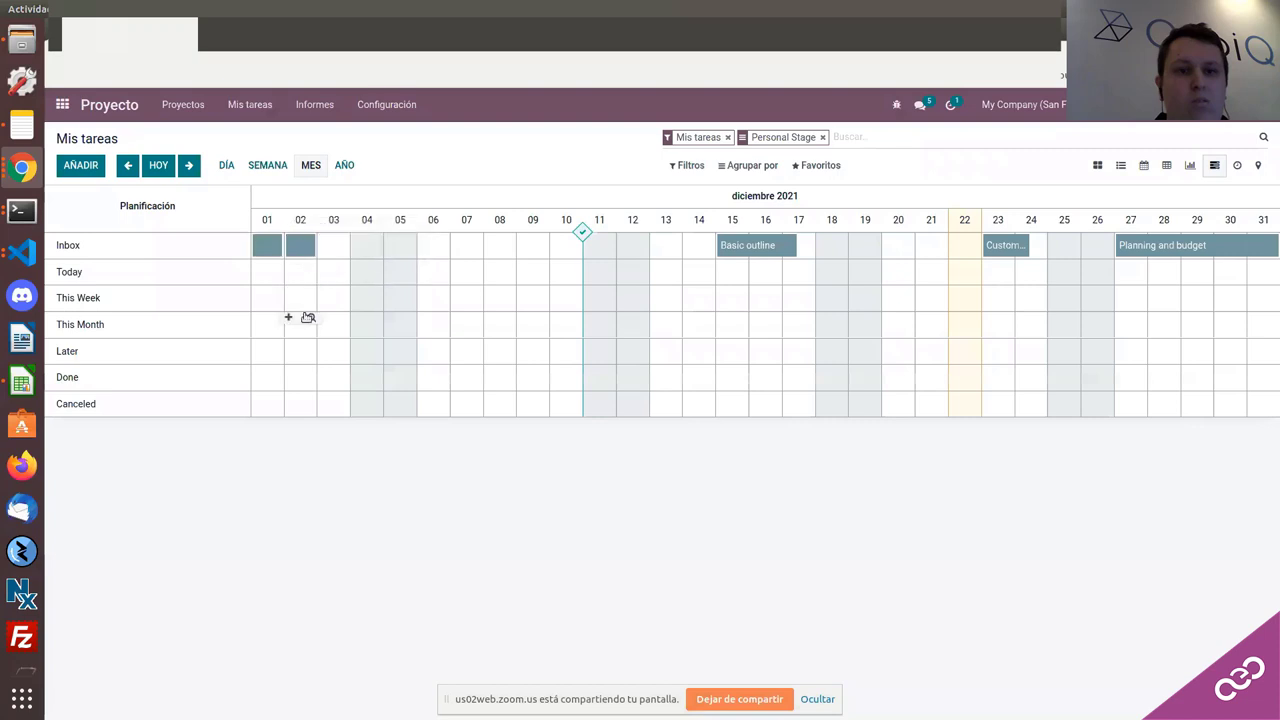
Step: Discard an unfinished day-01 task and drag task bars onto day 02 and later in December
{"action": "mouse_move", "coordinate": [273, 254]}
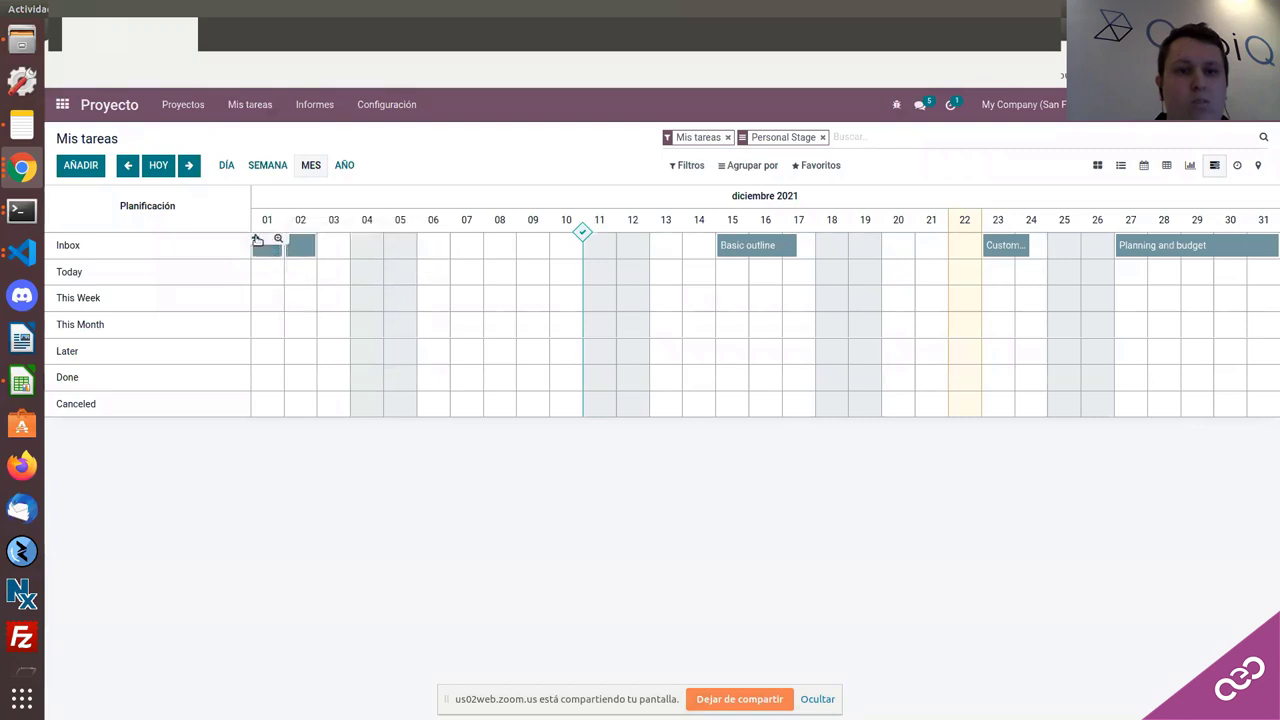
{"action": "left_click", "coordinate": [257, 240]}
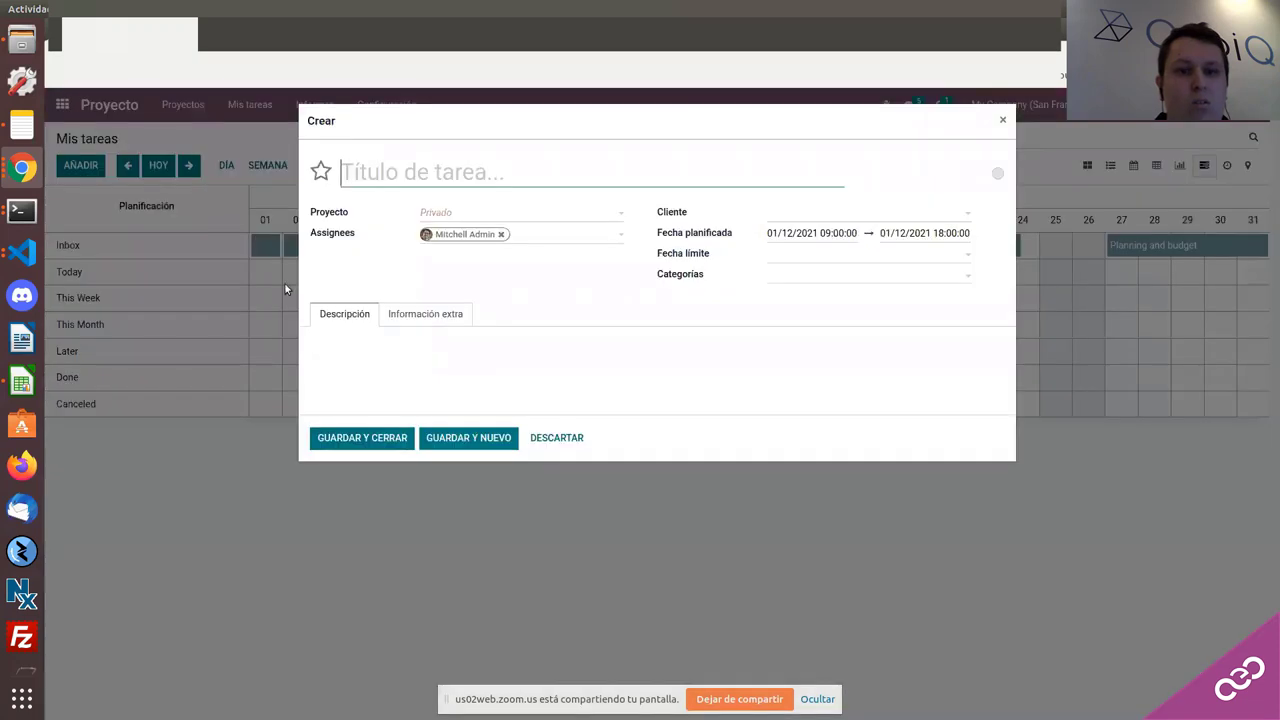
{"action": "left_click", "coordinate": [265, 252]}
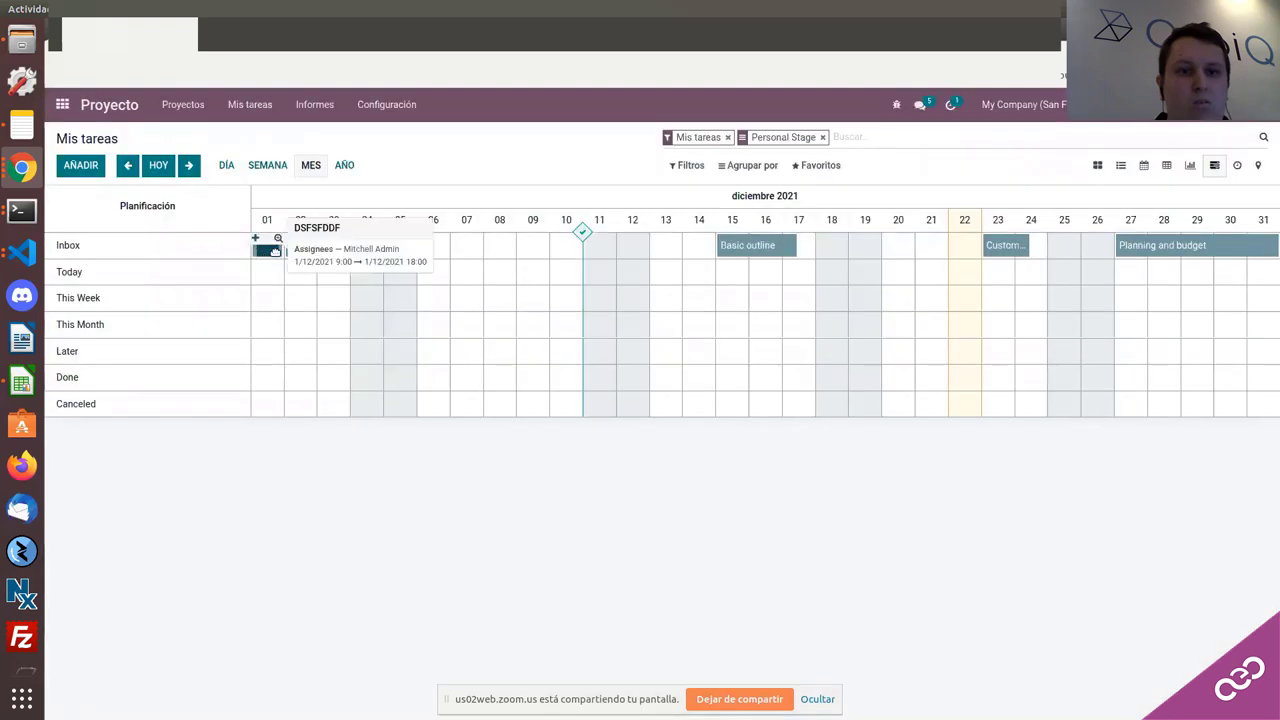
{"action": "left_click_drag", "start_coordinate": [265, 254], "coordinate": [303, 258]}
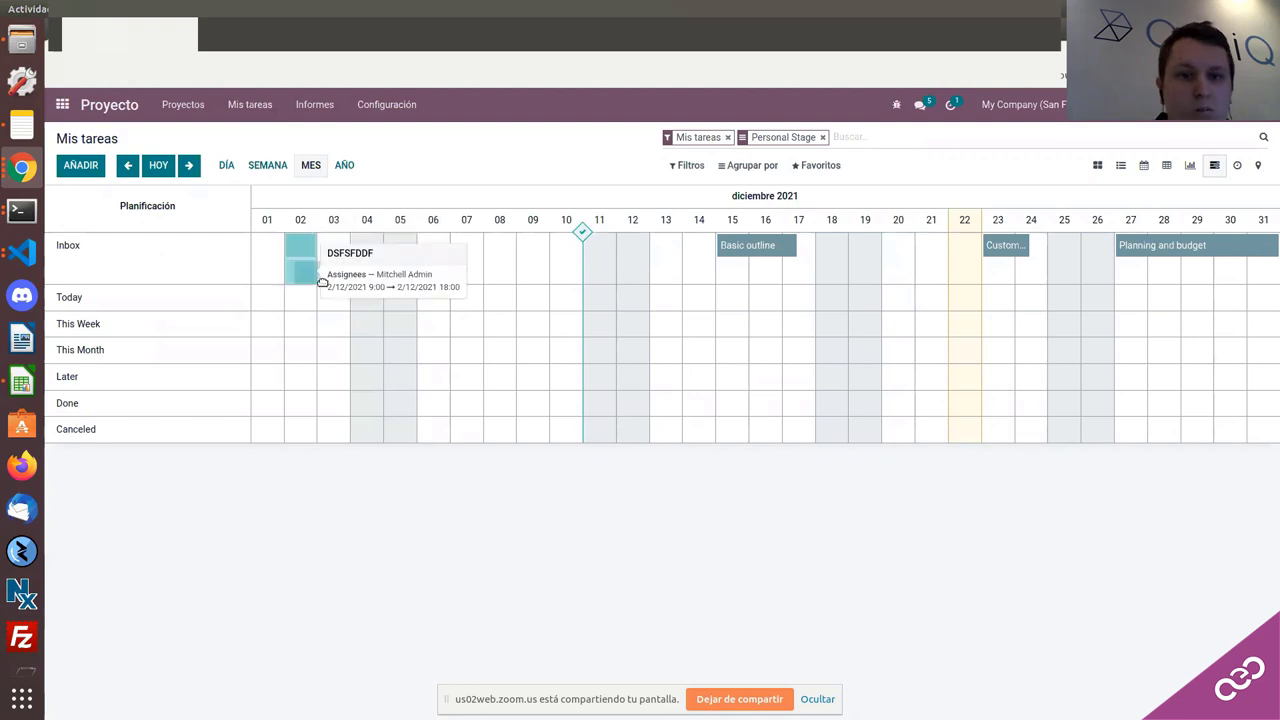
{"action": "left_click_drag", "start_coordinate": [322, 282], "coordinate": [403, 280]}
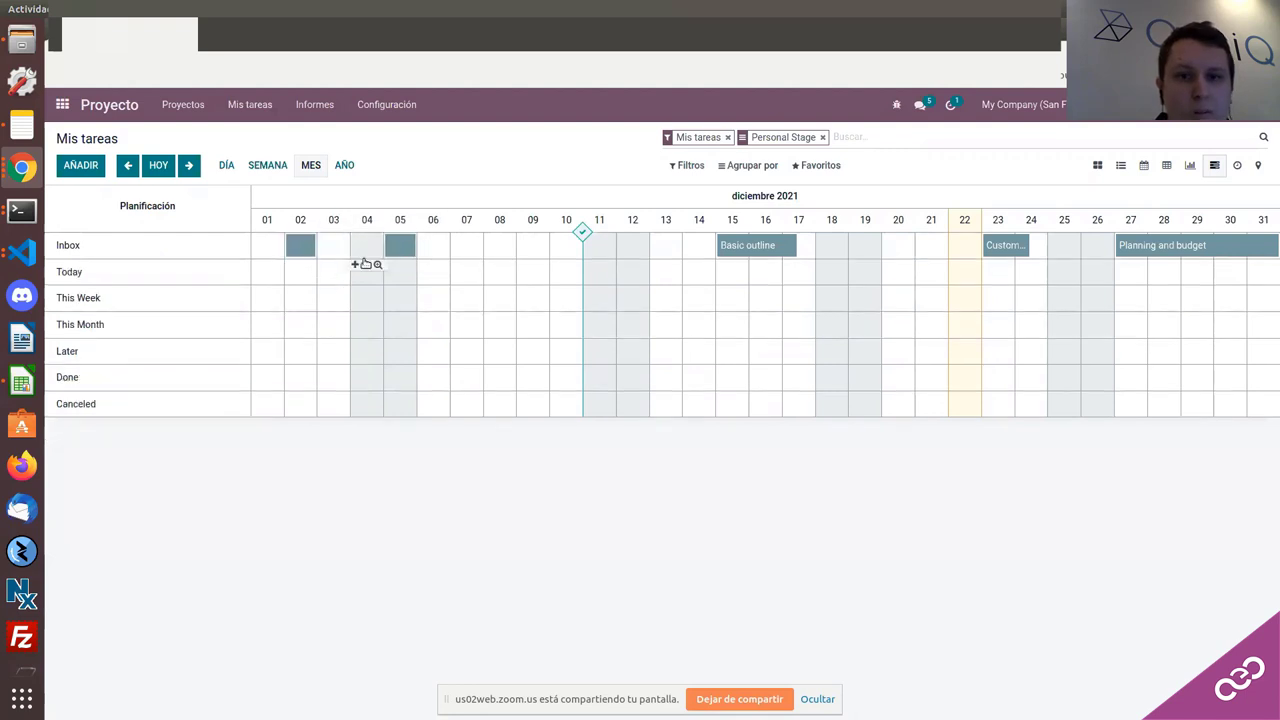
{"action": "right_click", "coordinate": [301, 250]}
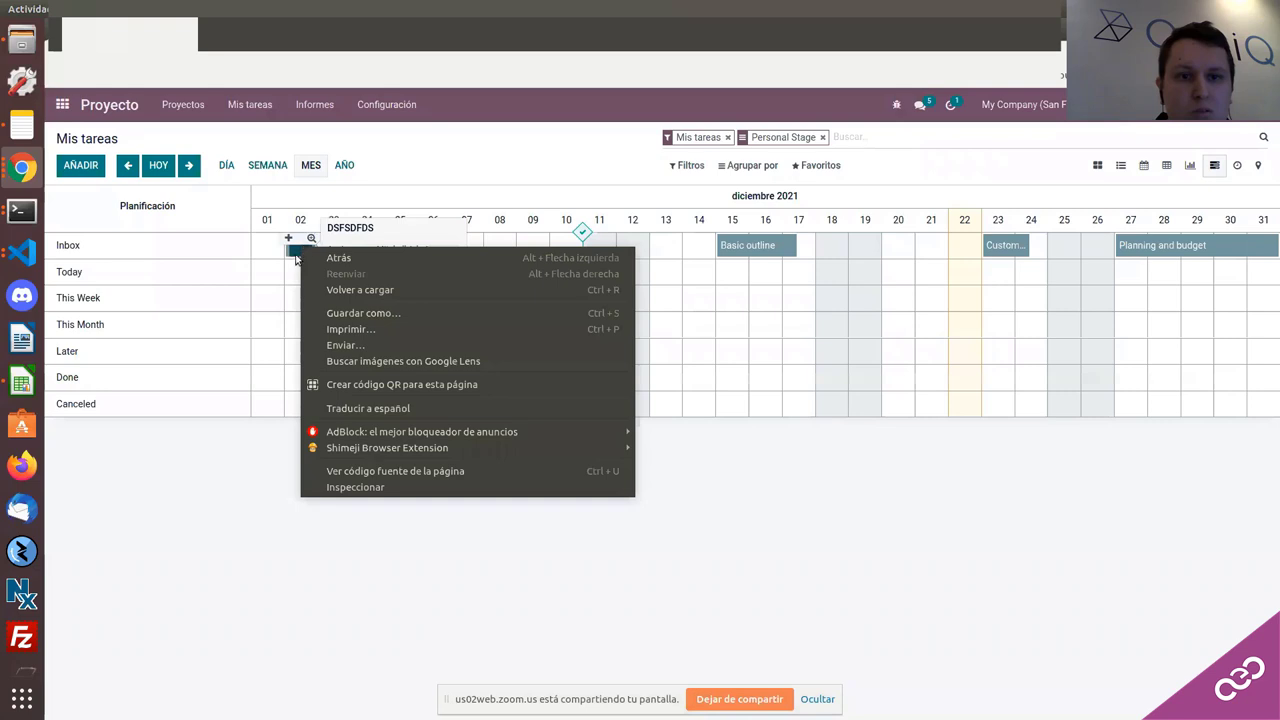
{"action": "left_click", "coordinate": [311, 242]}
Step: From the Inbox day-02 cell, cancel a new-task form and plan Bathroom onto 2 December
{"action": "left_click", "coordinate": [312, 239]}
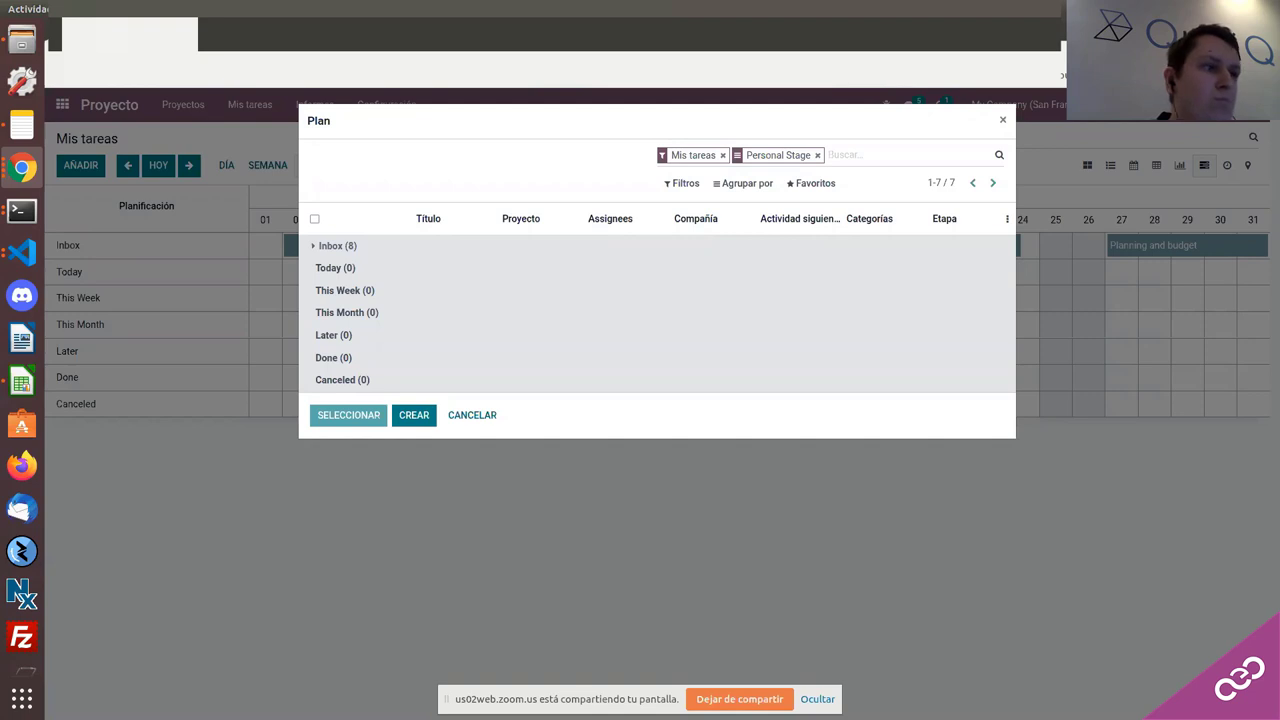
{"action": "left_click", "coordinate": [472, 418]}
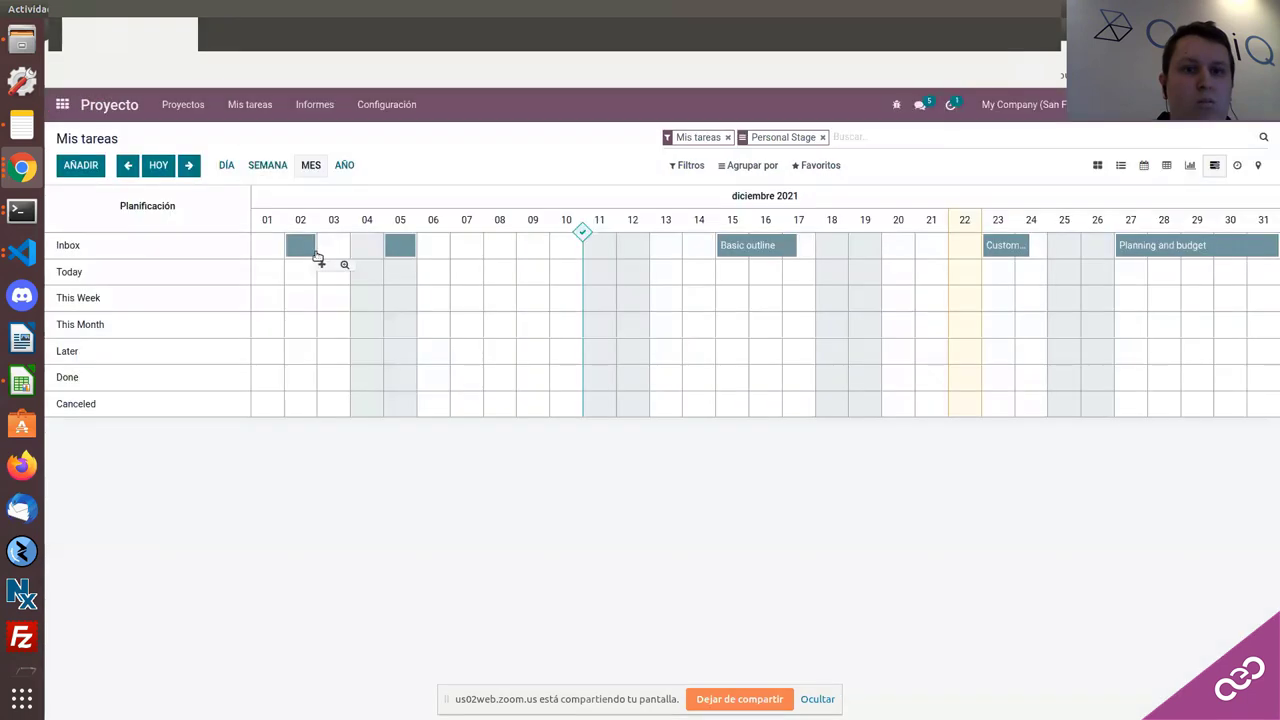
{"action": "left_click", "coordinate": [312, 241]}
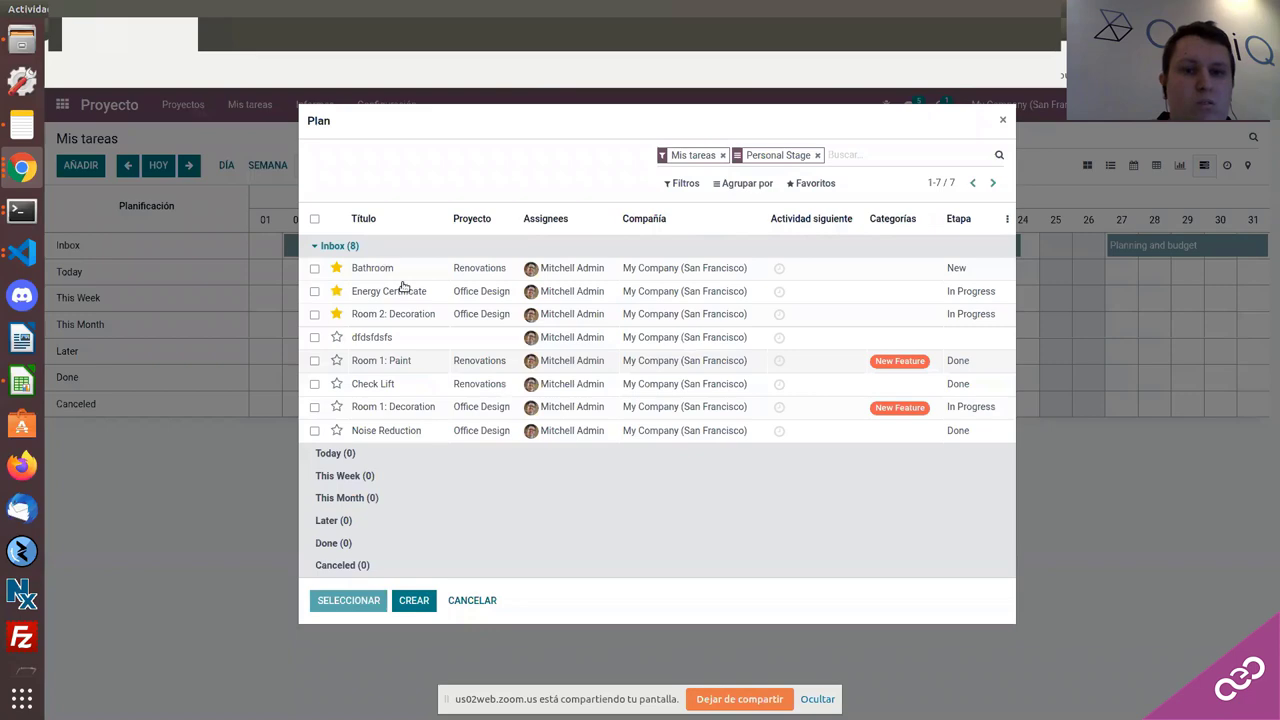
{"action": "left_click", "coordinate": [414, 600]}
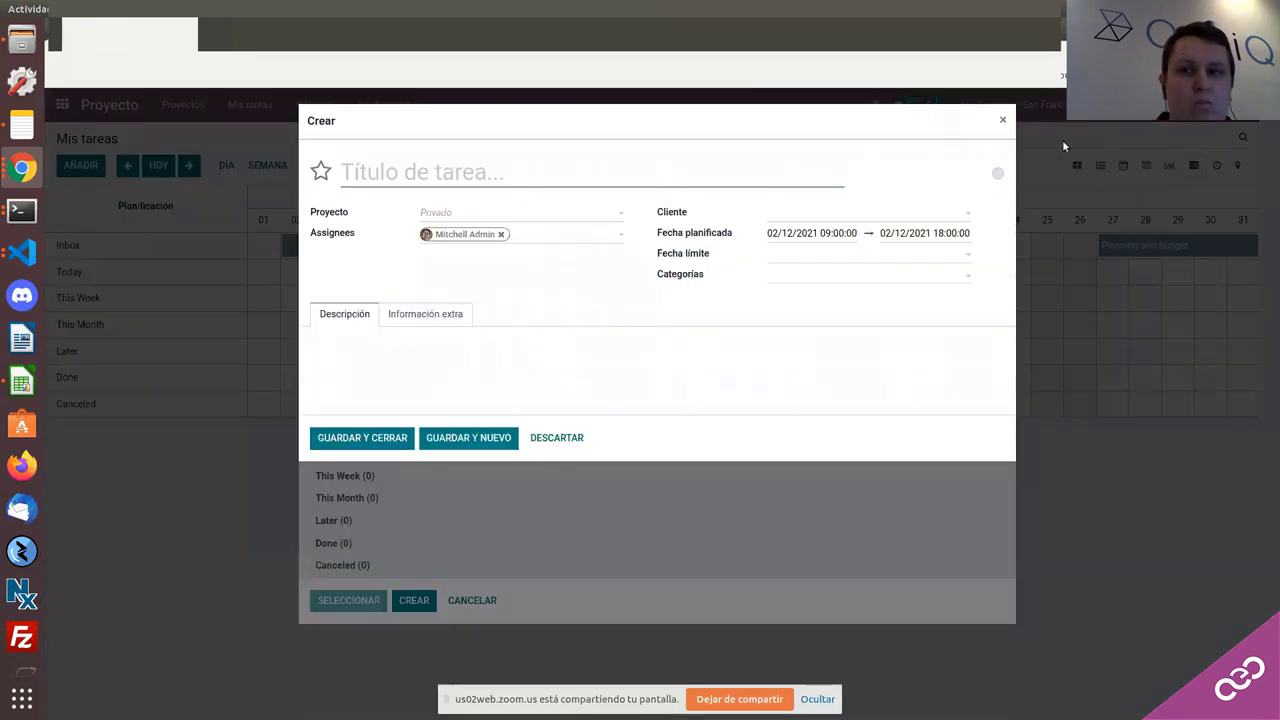
{"action": "key", "text": "Escape"}
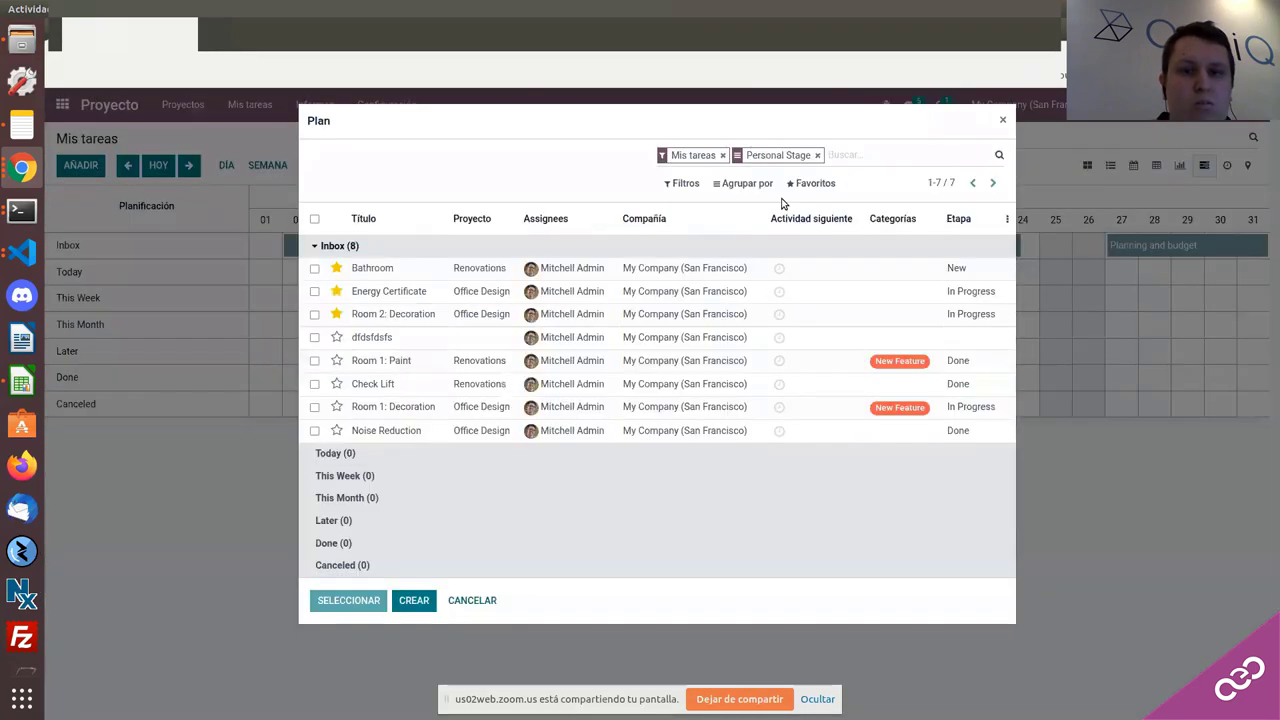
{"action": "left_click", "coordinate": [690, 267]}
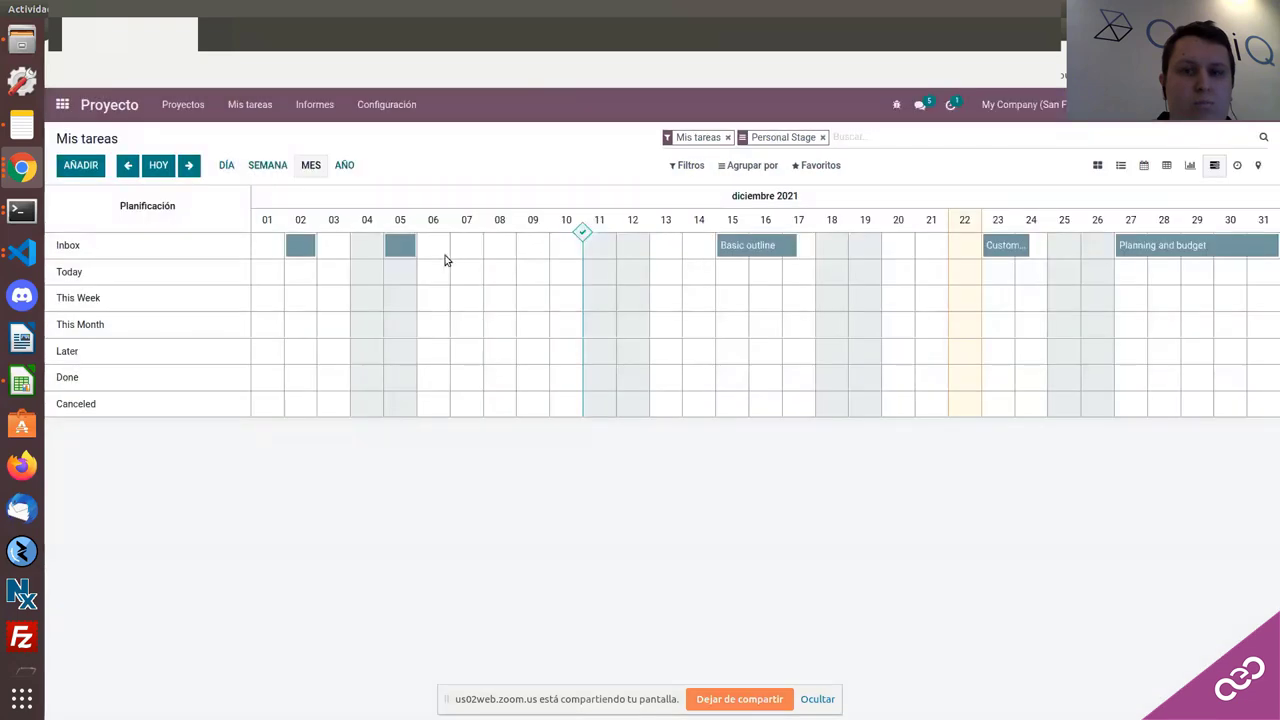
{"action": "mouse_move", "coordinate": [581, 236]}
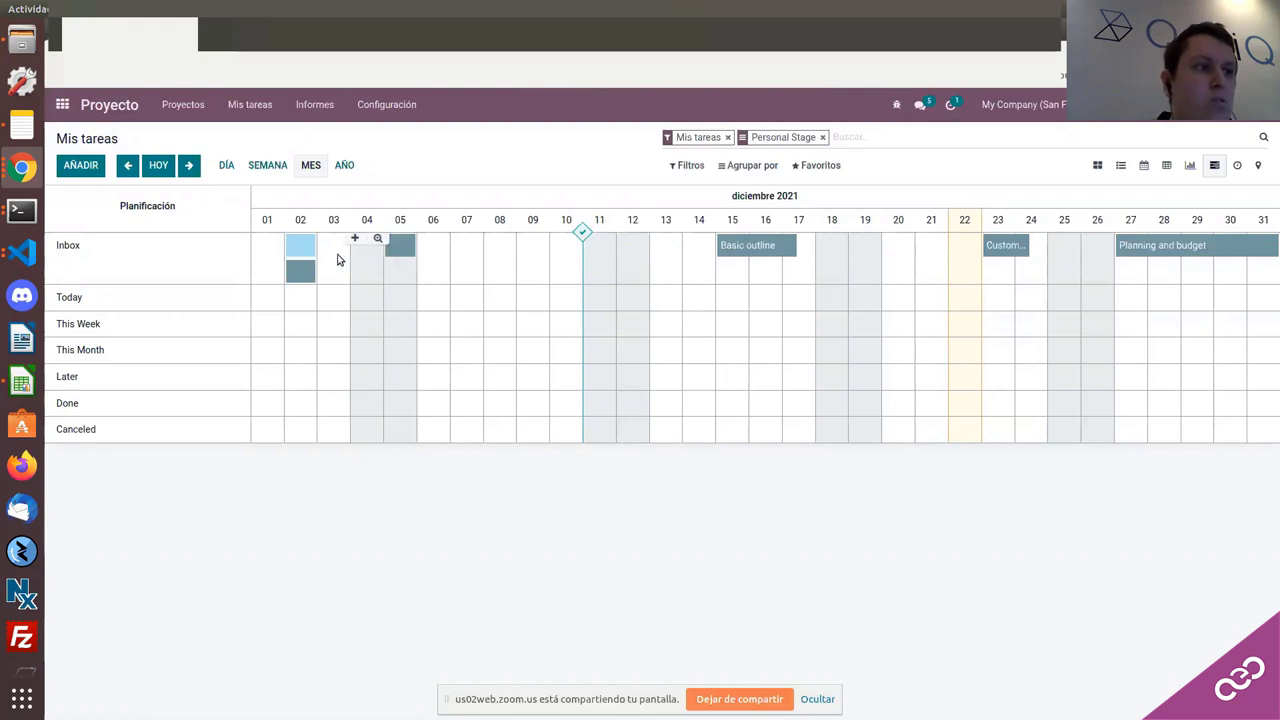
{"action": "mouse_move", "coordinate": [299, 268]}
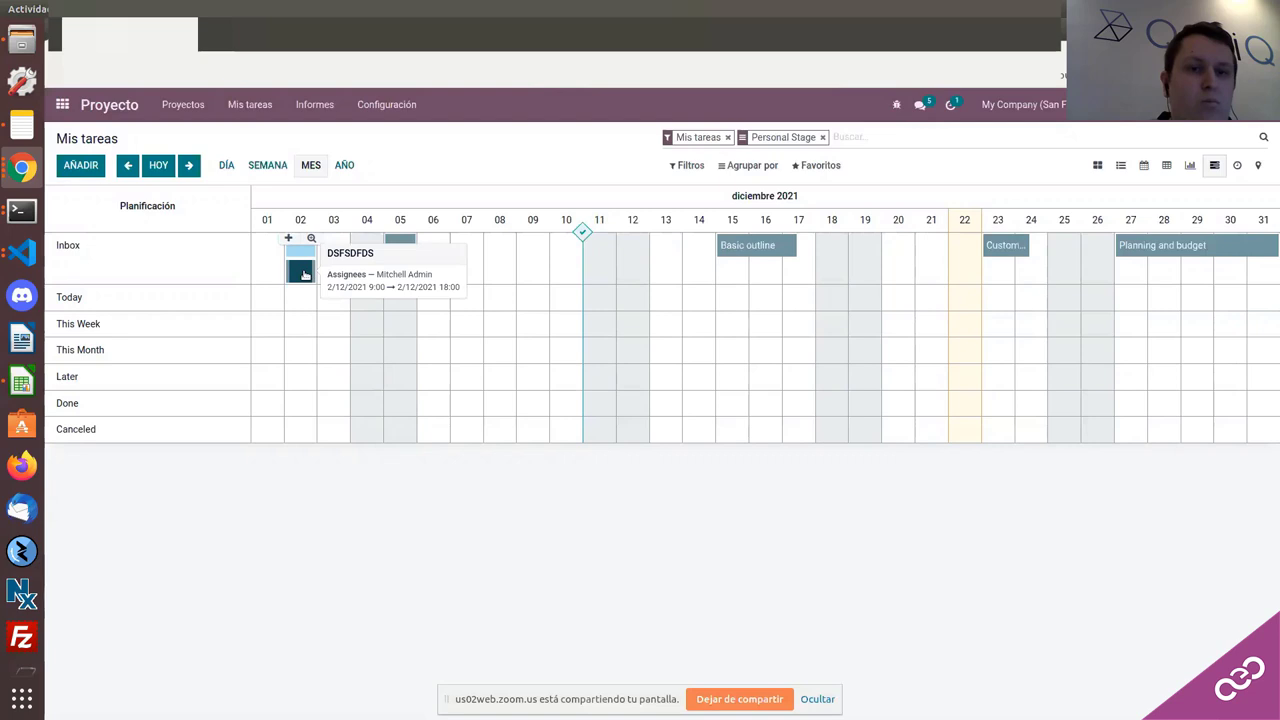
Step: Assign the DSFSDFDS task to the Office Design project and drag its pill to 5 December
{"action": "left_click", "coordinate": [304, 276]}
{"action": "left_click", "coordinate": [394, 309]}
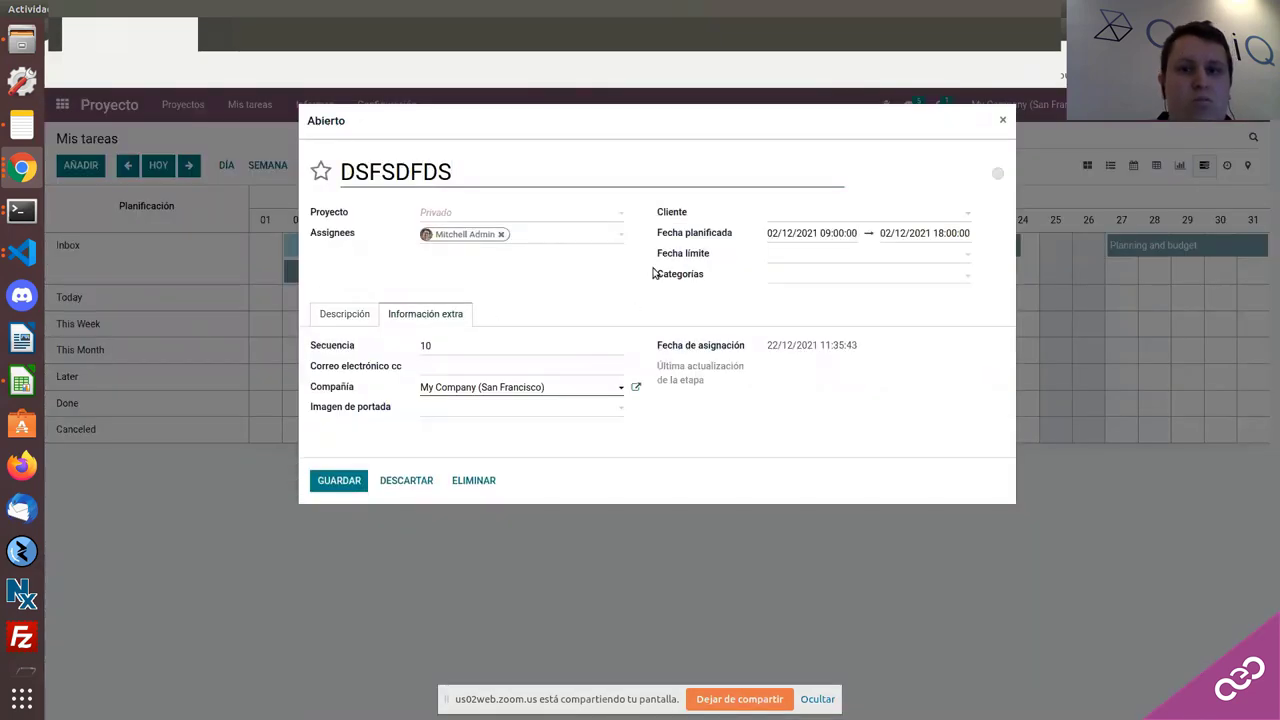
{"action": "left_click", "coordinate": [442, 214]}
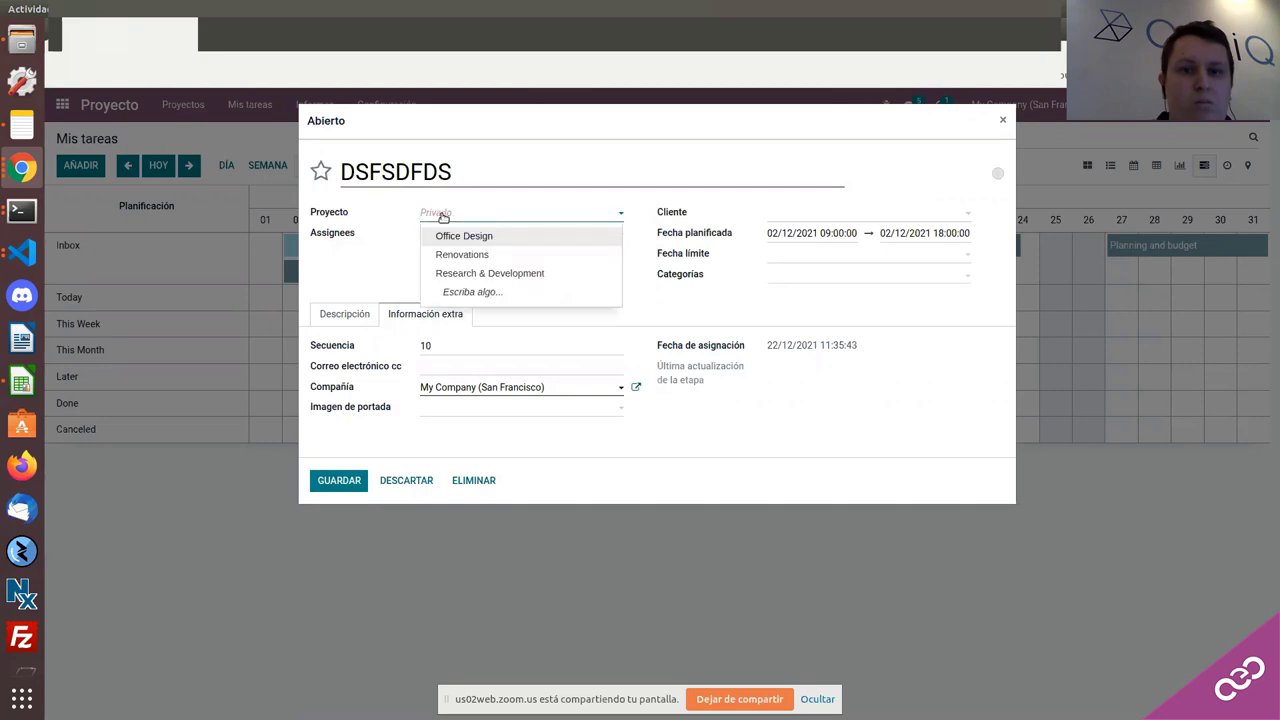
{"action": "left_click", "coordinate": [452, 236]}
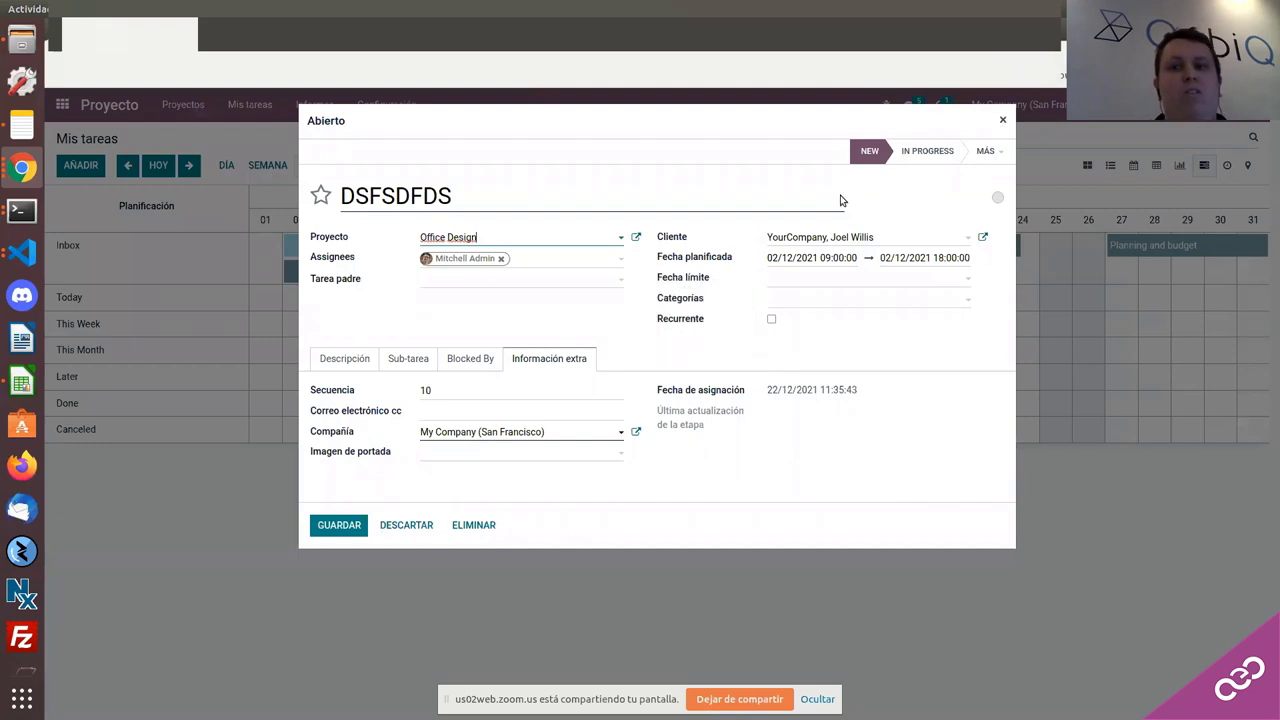
{"action": "left_click", "coordinate": [1002, 120]}
{"action": "mouse_move", "coordinate": [303, 278]}
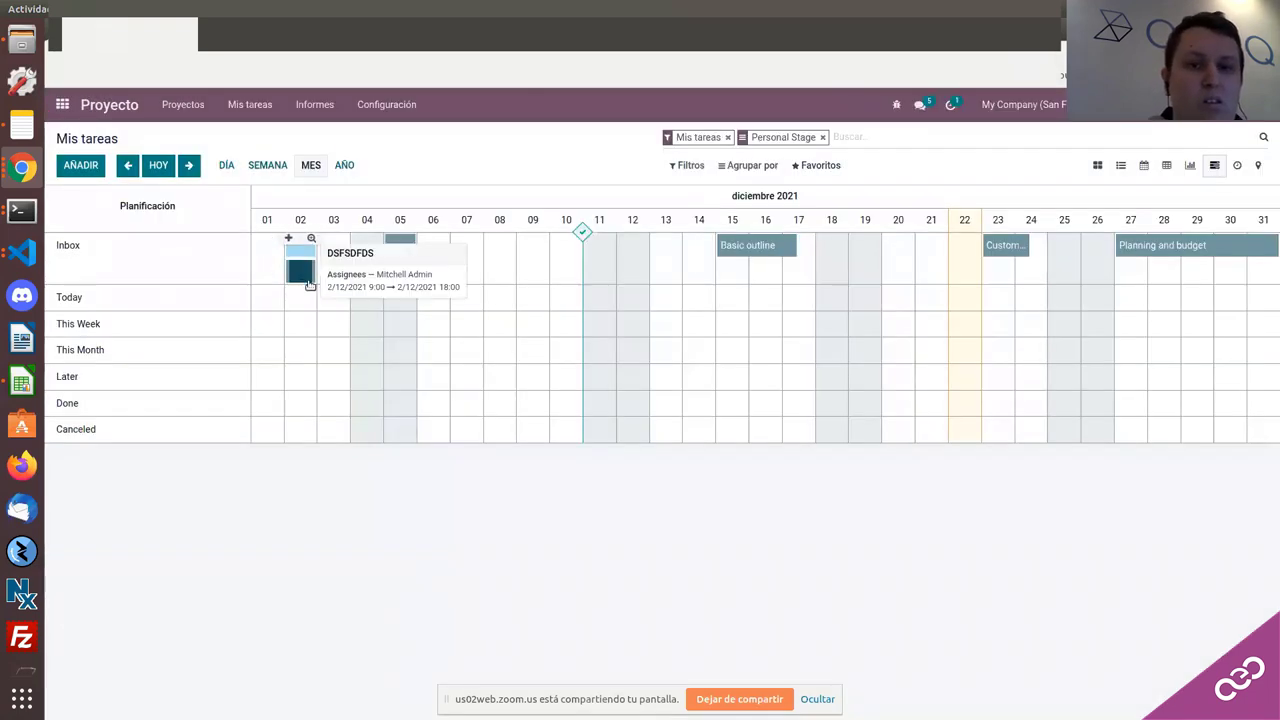
{"action": "left_click_drag", "start_coordinate": [303, 275], "coordinate": [400, 268]}
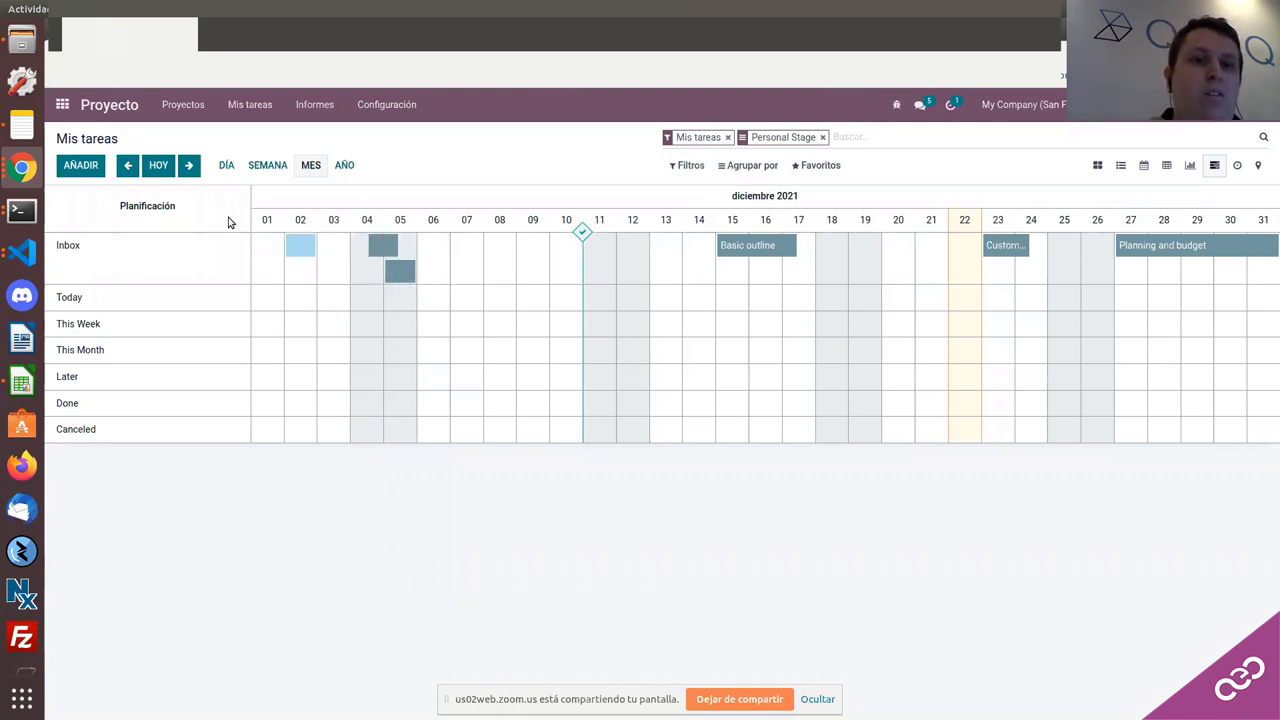
Step: Open the Project settings, dismiss the pad-creation error, and go back to the apps home screen
{"action": "left_click", "coordinate": [370, 102]}
{"action": "left_click", "coordinate": [381, 138]}
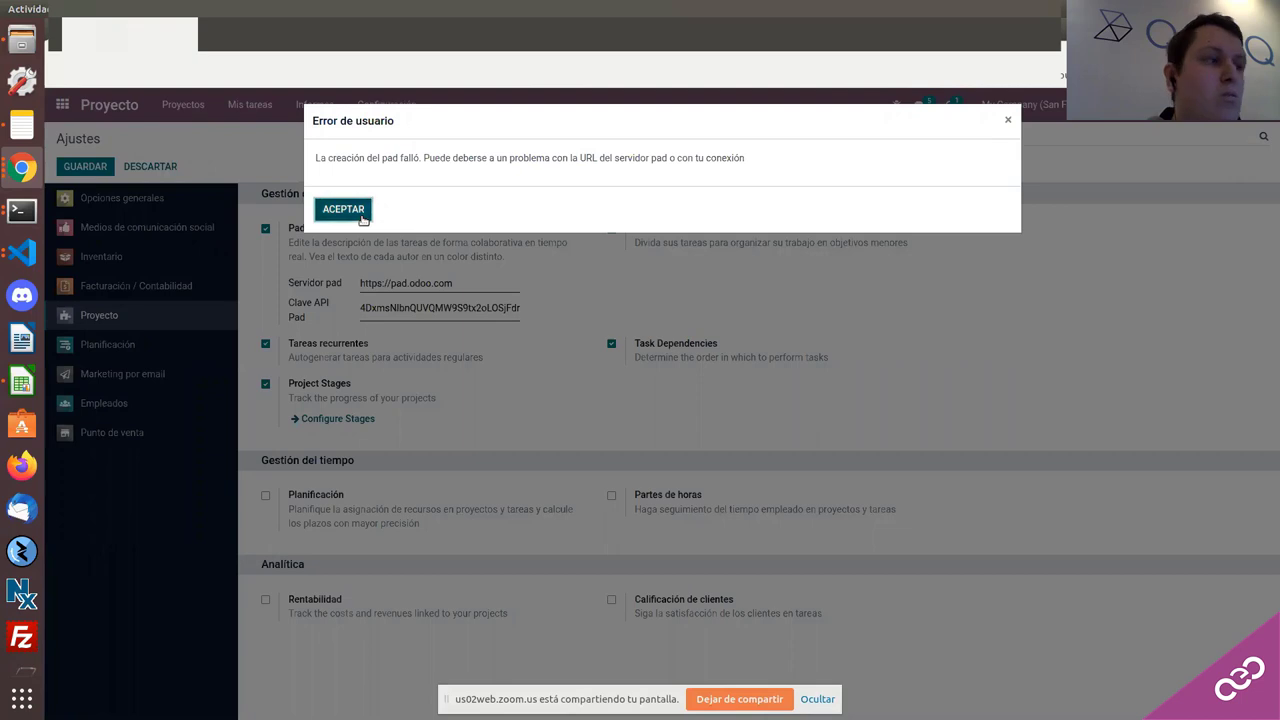
{"action": "left_click", "coordinate": [350, 213]}
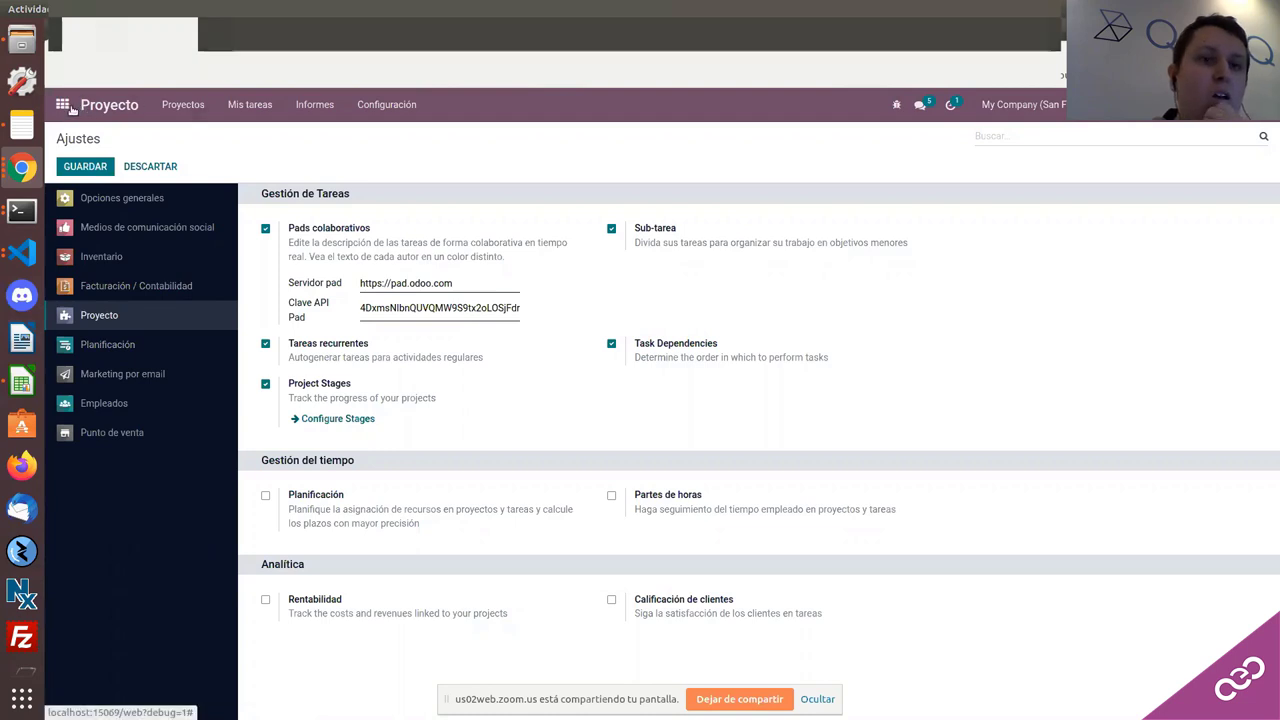
{"action": "left_click", "coordinate": [64, 105]}
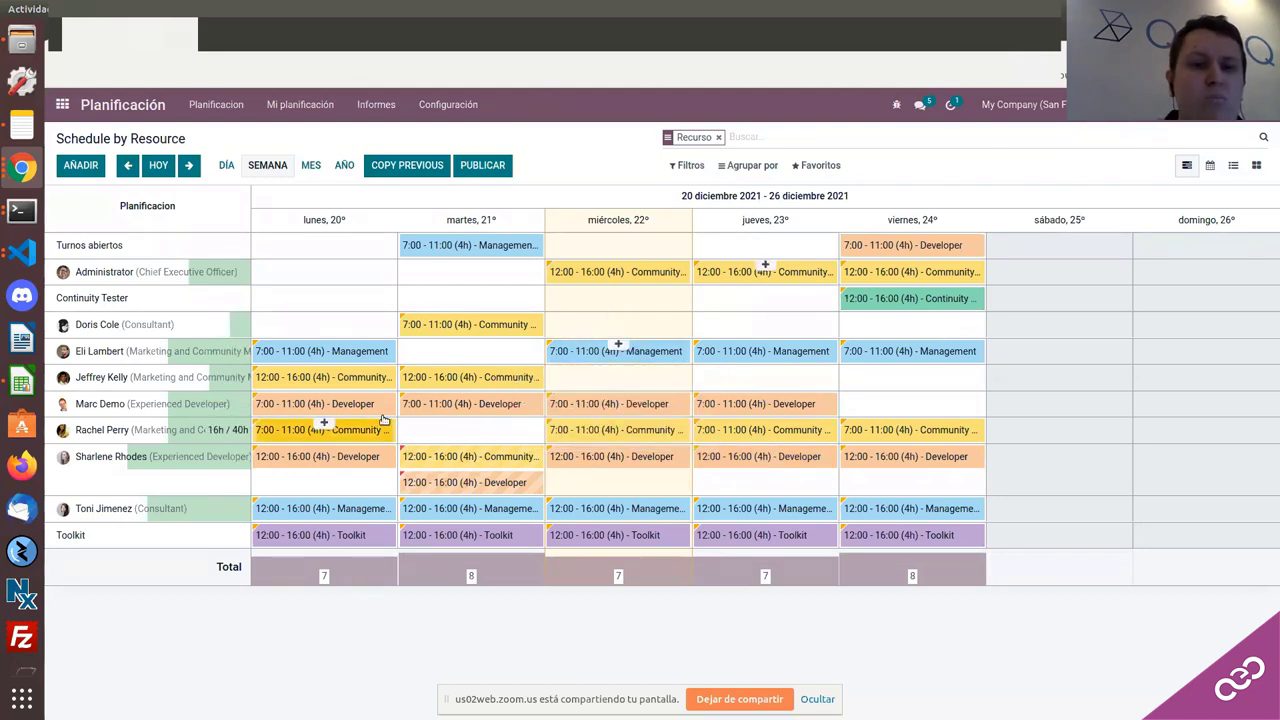
{"action": "left_click", "coordinate": [436, 110]}
{"action": "key", "text": "Escape"}
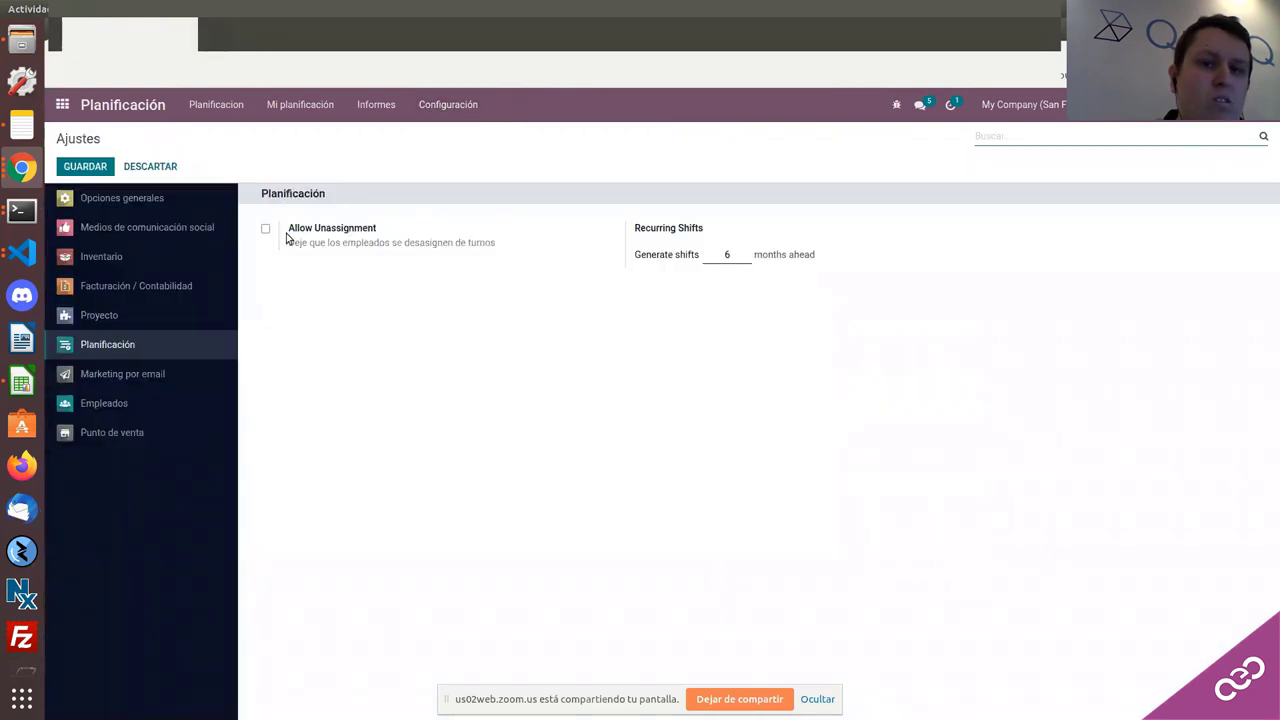
{"action": "double_click", "coordinate": [731, 255]}
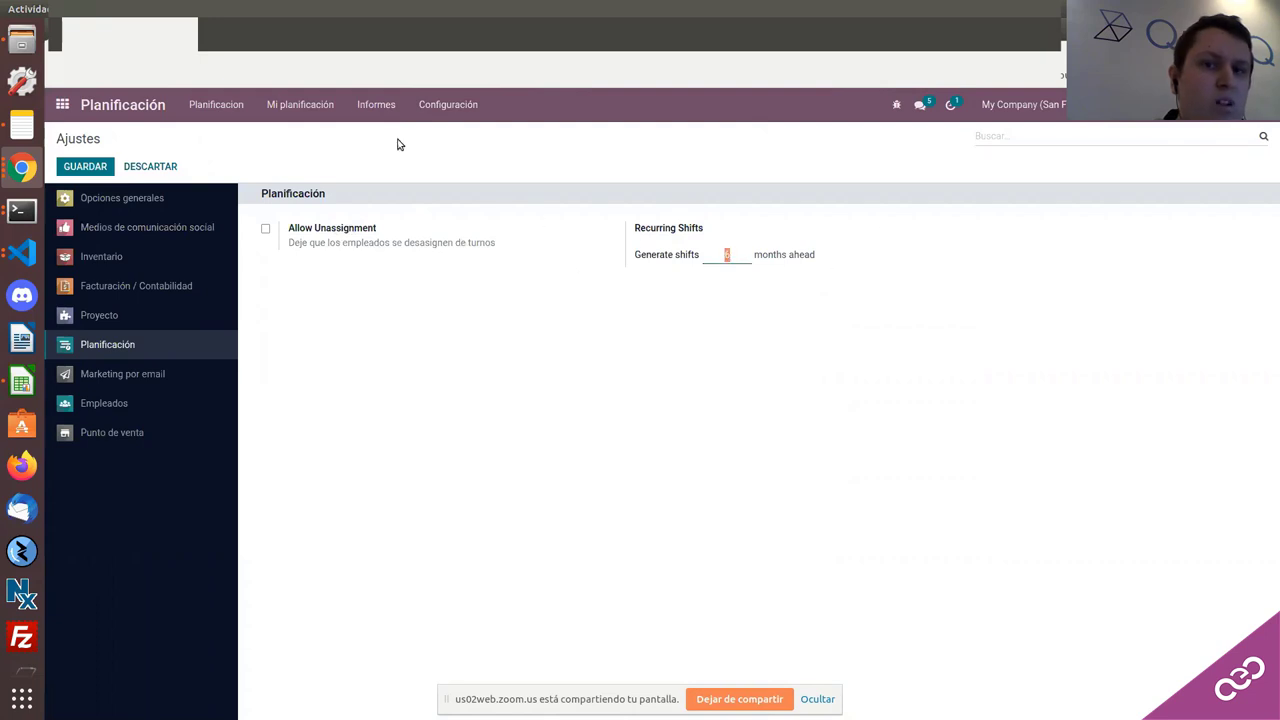
{"action": "left_click", "coordinate": [450, 112]}
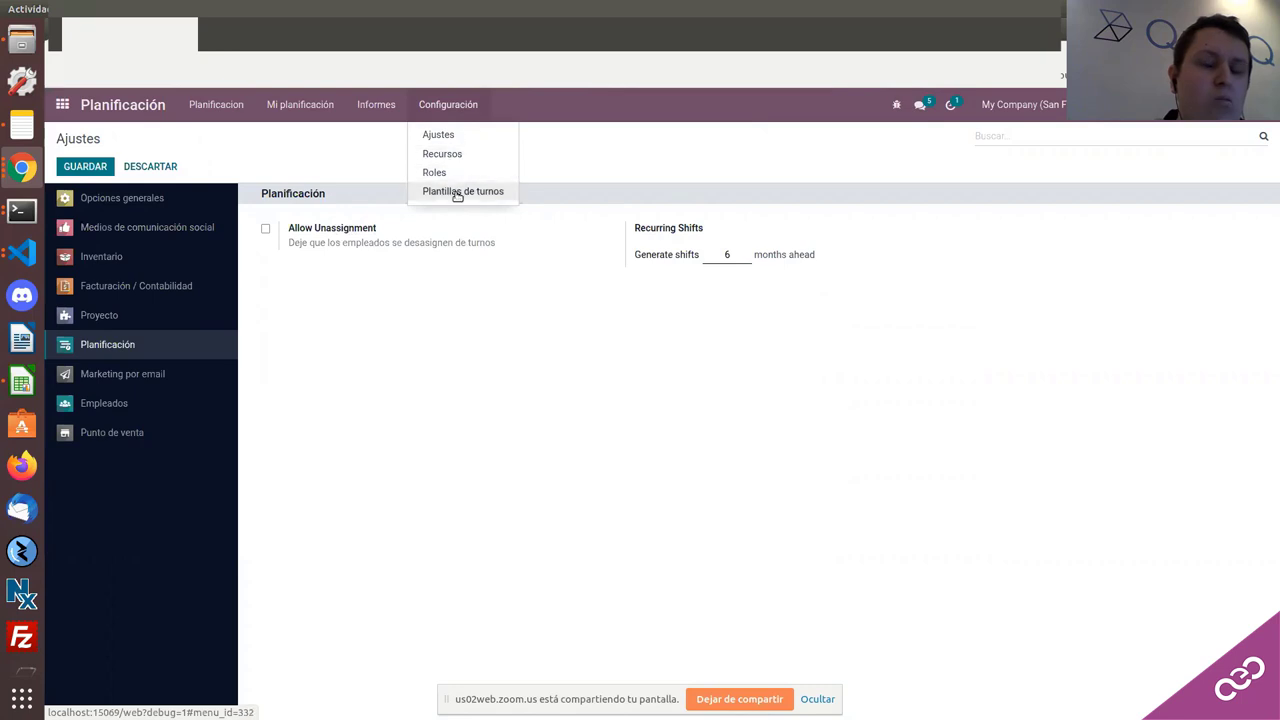
{"action": "left_click", "coordinate": [229, 114]}
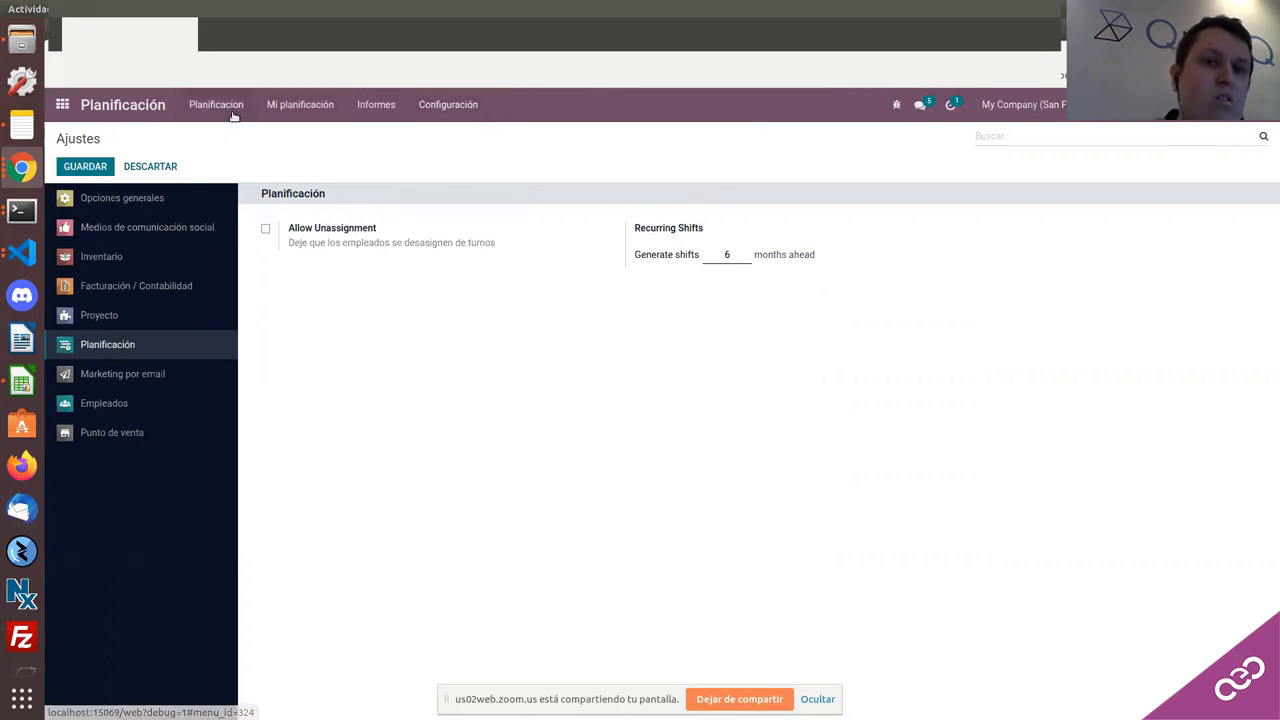
{"action": "left_click", "coordinate": [226, 110]}
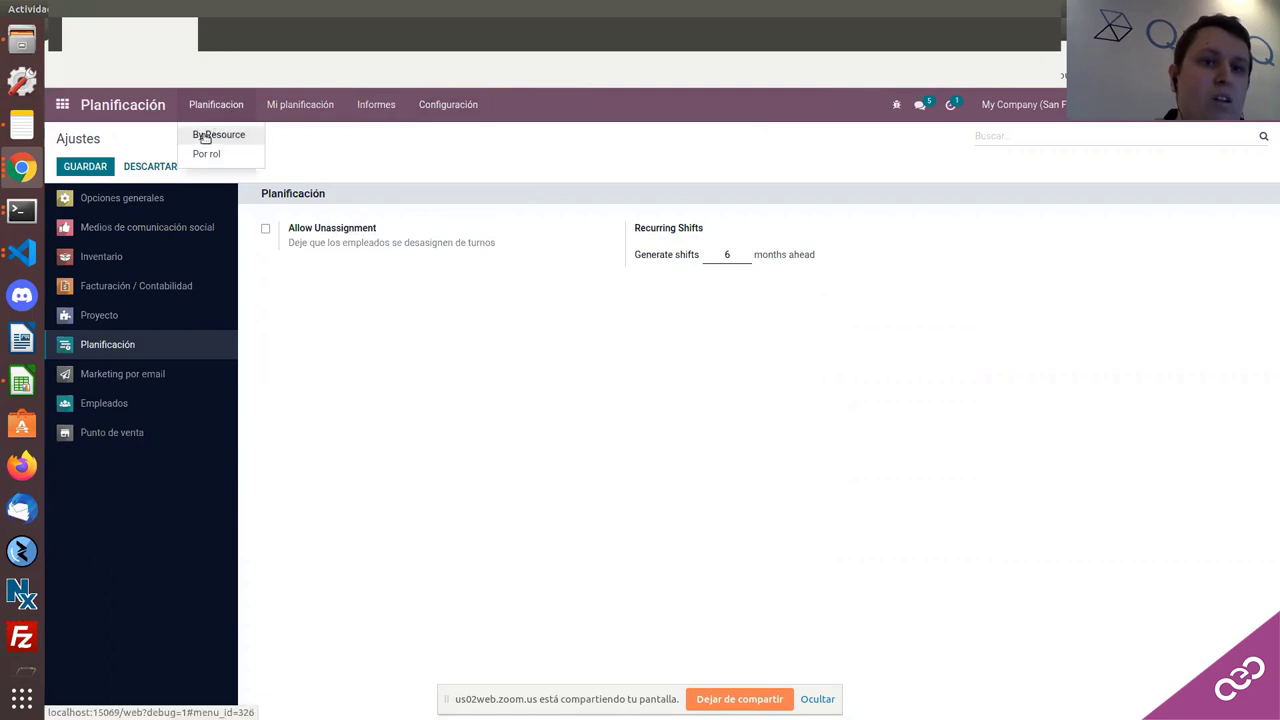
{"action": "left_click", "coordinate": [206, 134]}
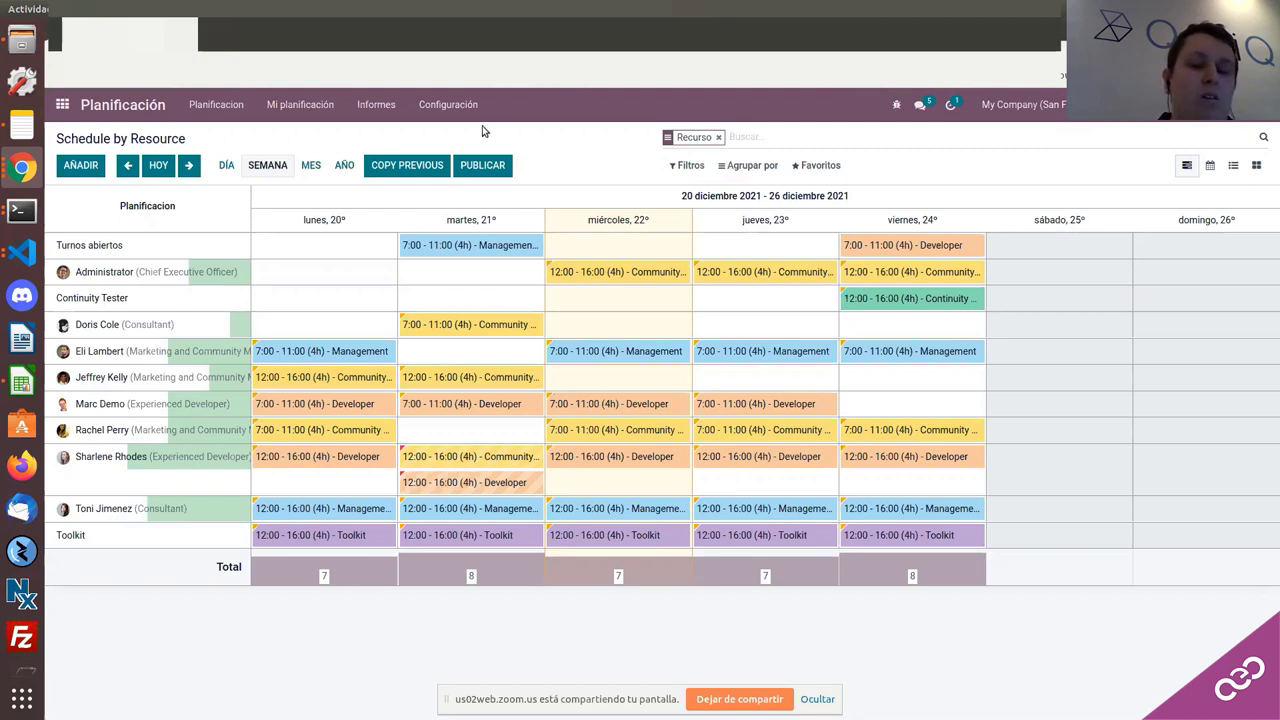
{"action": "scroll", "coordinate": [20, 228], "scroll_direction": "down", "scroll_amount": 2}
{"action": "scroll", "coordinate": [20, 220], "scroll_direction": "up", "scroll_amount": 2}
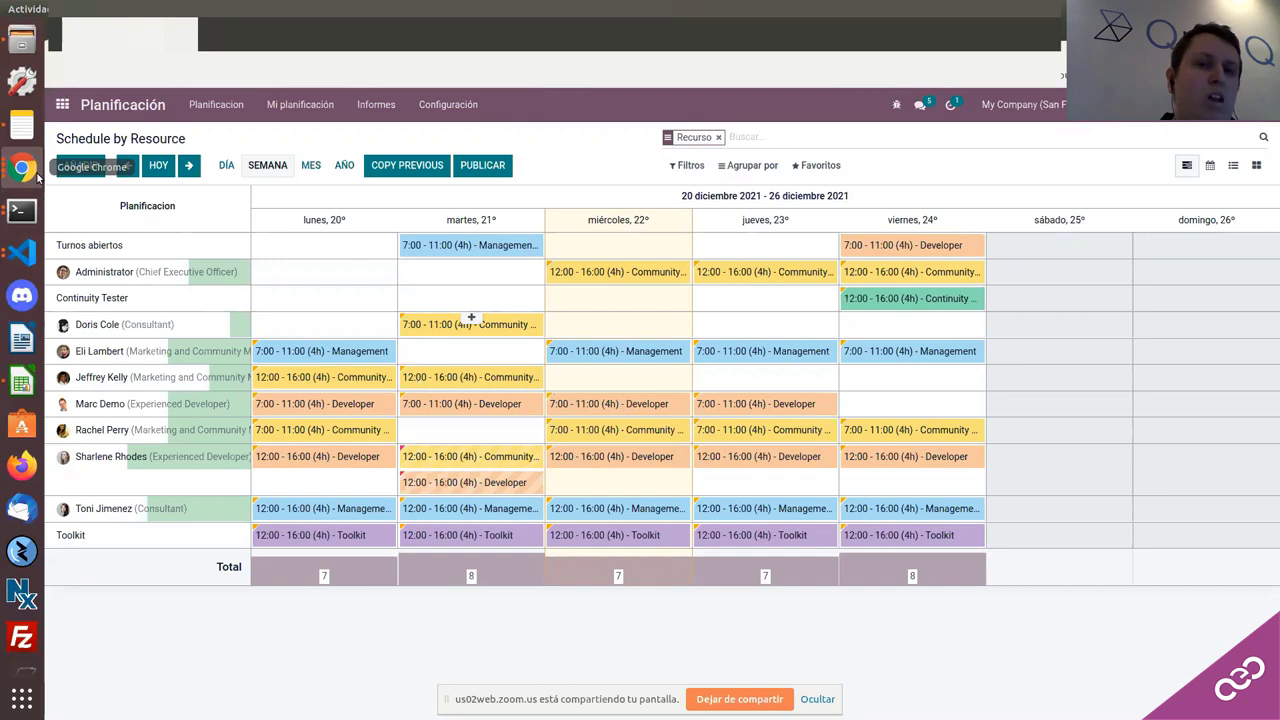
Step: Switch to the 'Odoo - Bathroom' Chrome window and bring up the Odoo apps menu
{"action": "left_click", "coordinate": [22, 167]}
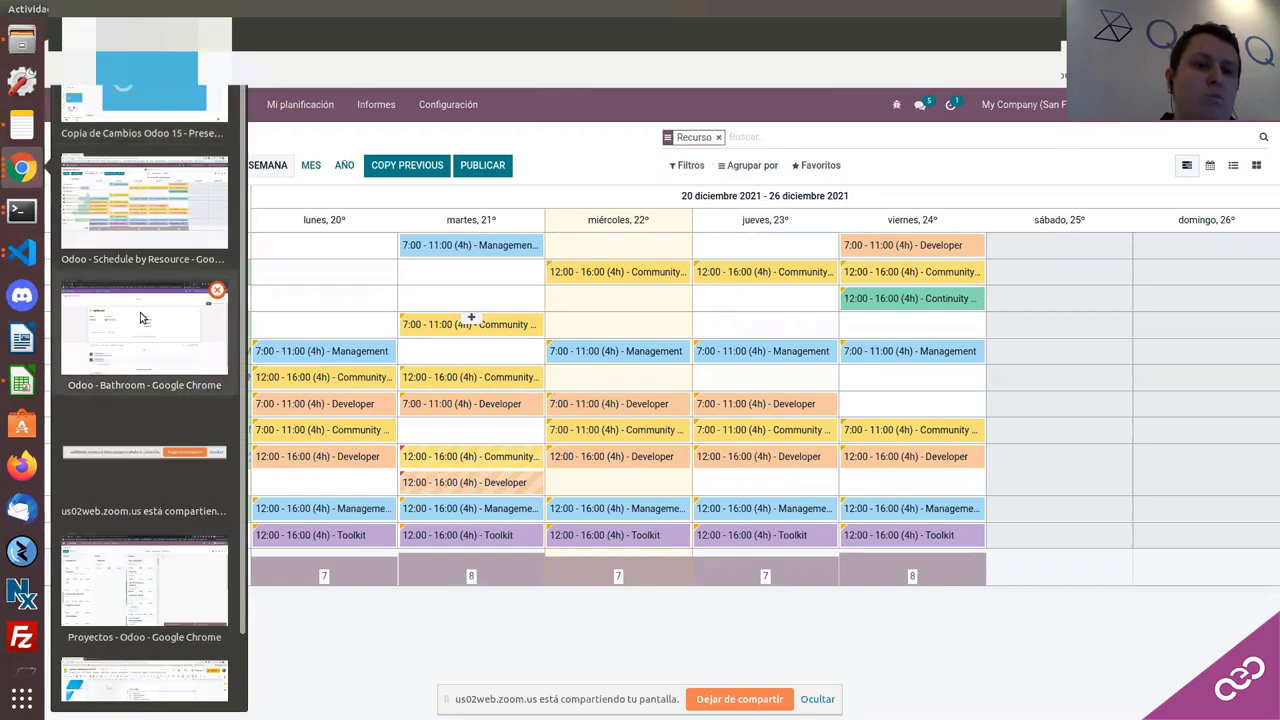
{"action": "left_click", "coordinate": [141, 320]}
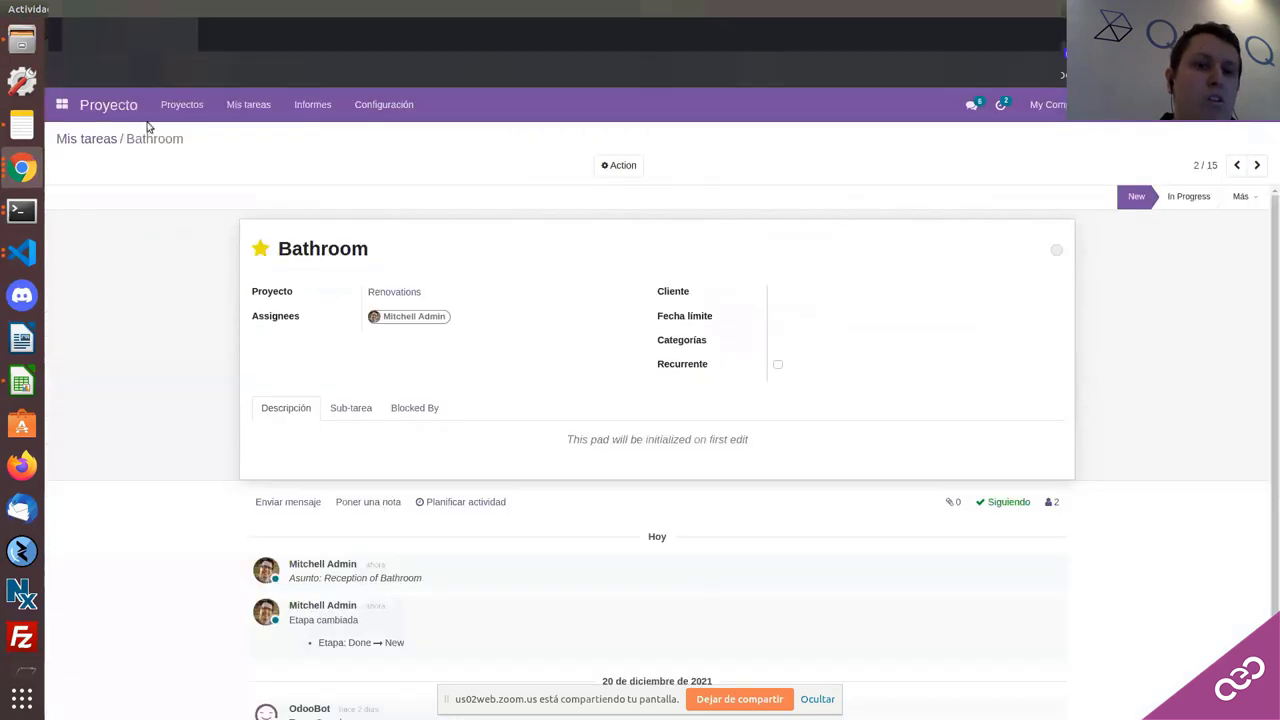
{"action": "left_click", "coordinate": [61, 104]}
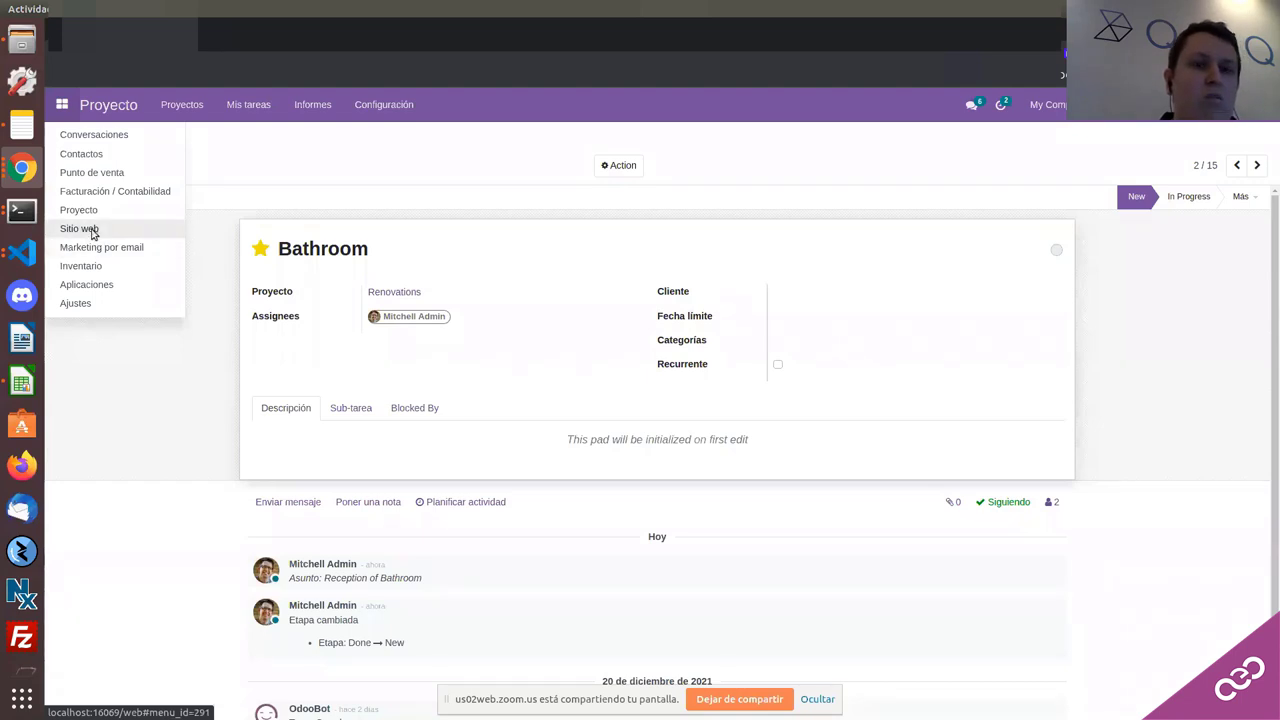
Step: View the Sitio web analytics dashboard, then return to the 'Odoo - Schedule by Resource' window
{"action": "left_click", "coordinate": [91, 233]}
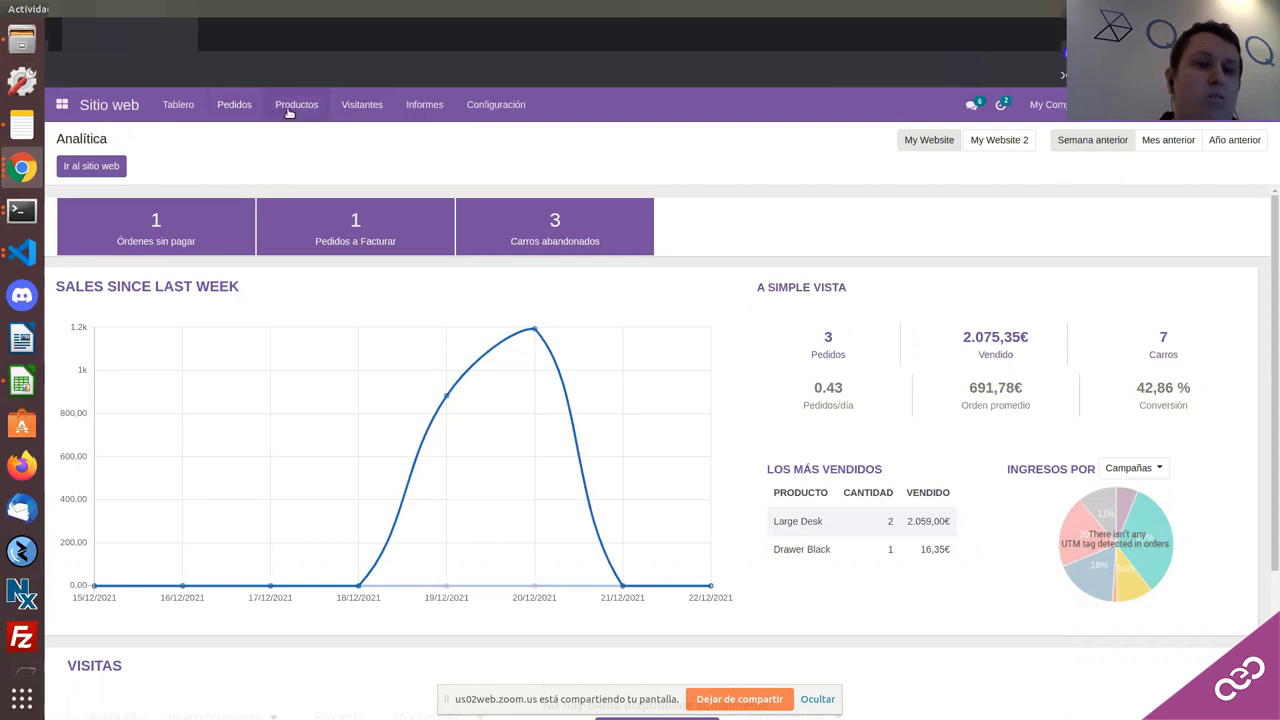
{"action": "left_click", "coordinate": [22, 168]}
{"action": "scroll", "coordinate": [131, 372], "scroll_direction": "down", "scroll_amount": 1}
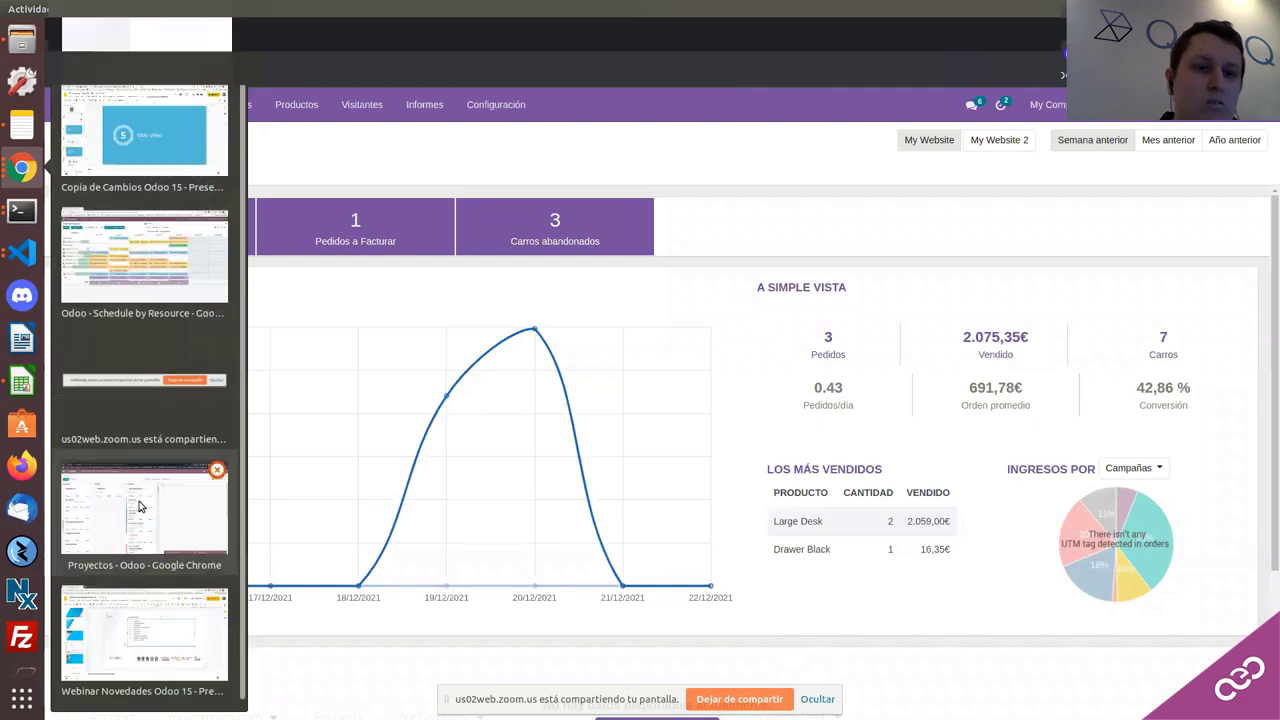
{"action": "scroll", "coordinate": [131, 372], "scroll_direction": "up", "scroll_amount": 1}
{"action": "left_click", "coordinate": [131, 372]}
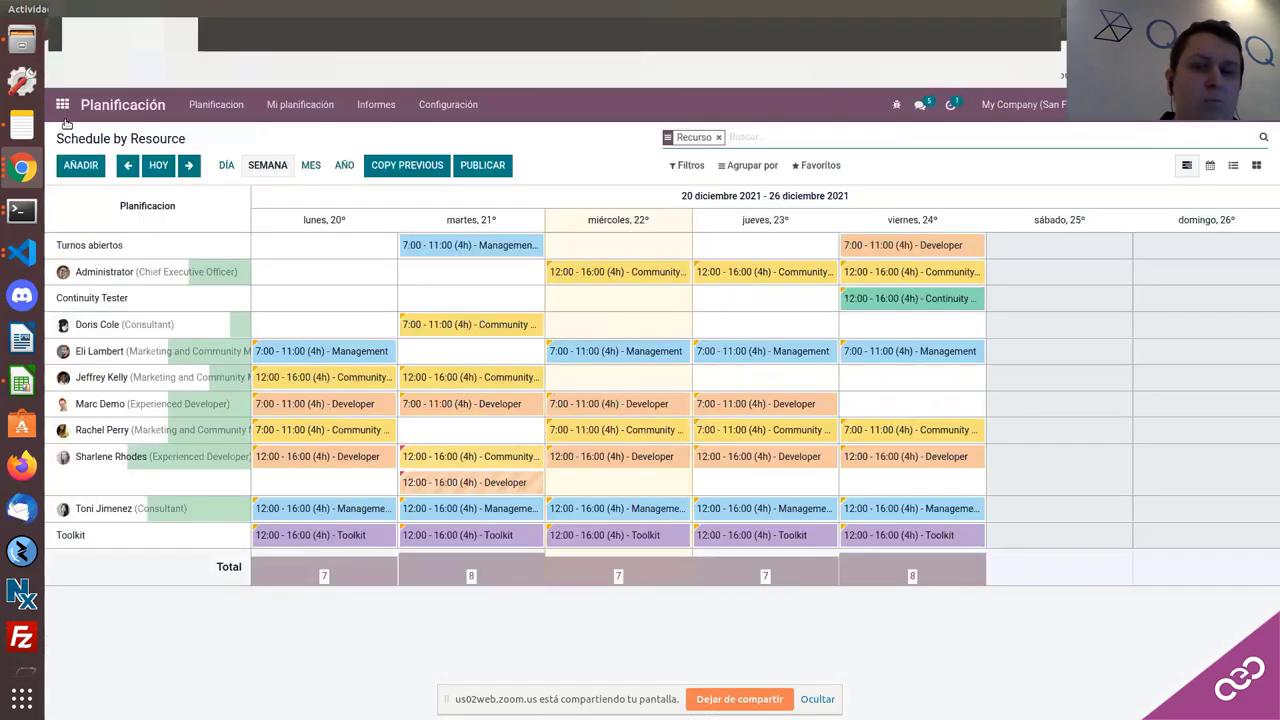
Step: Log out, select the demo_form database and sign in with the administrator's credentials
{"action": "left_click", "coordinate": [1240, 104]}
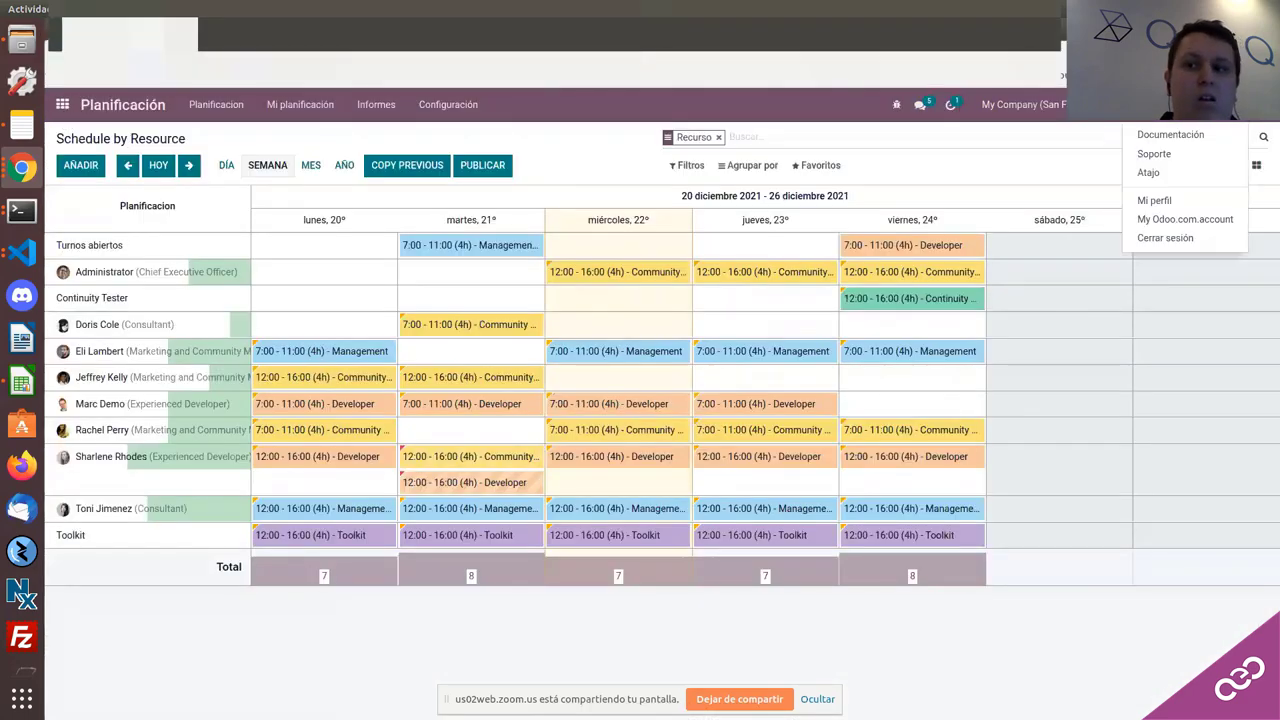
{"action": "left_click", "coordinate": [1165, 238]}
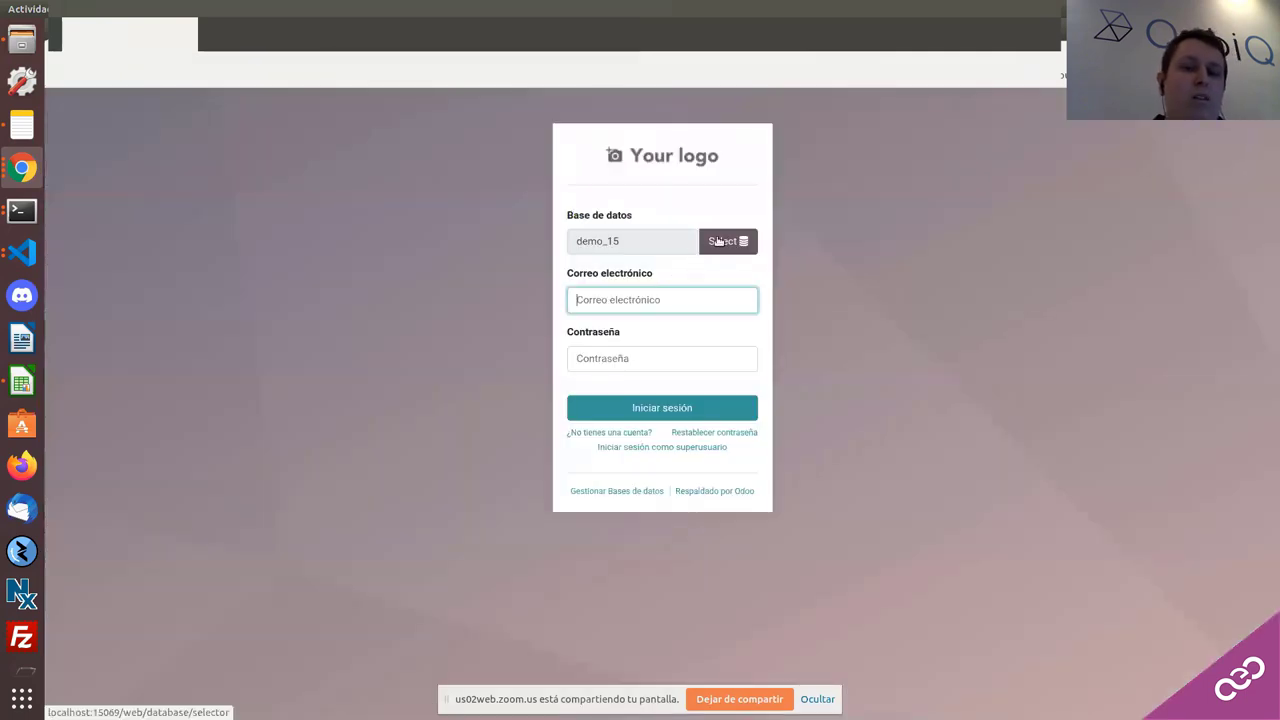
{"action": "left_click", "coordinate": [716, 241]}
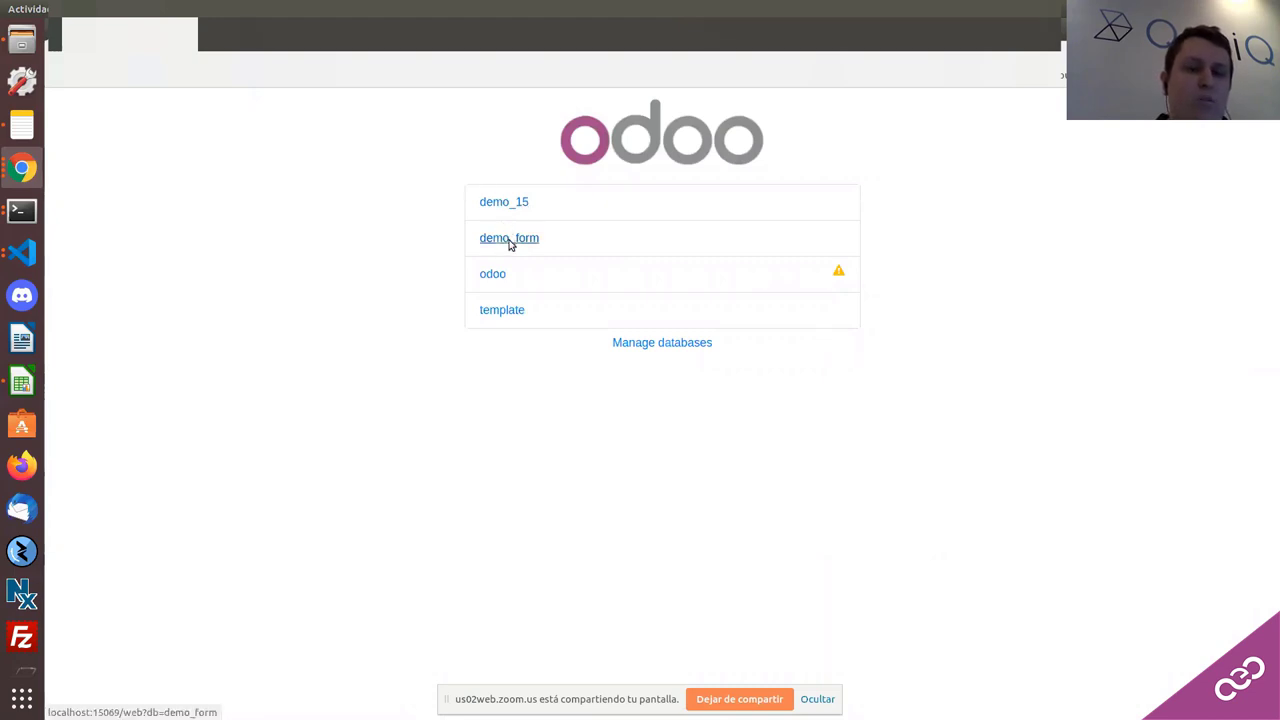
{"action": "left_click", "coordinate": [509, 240]}
{"action": "type", "text": "ad"}
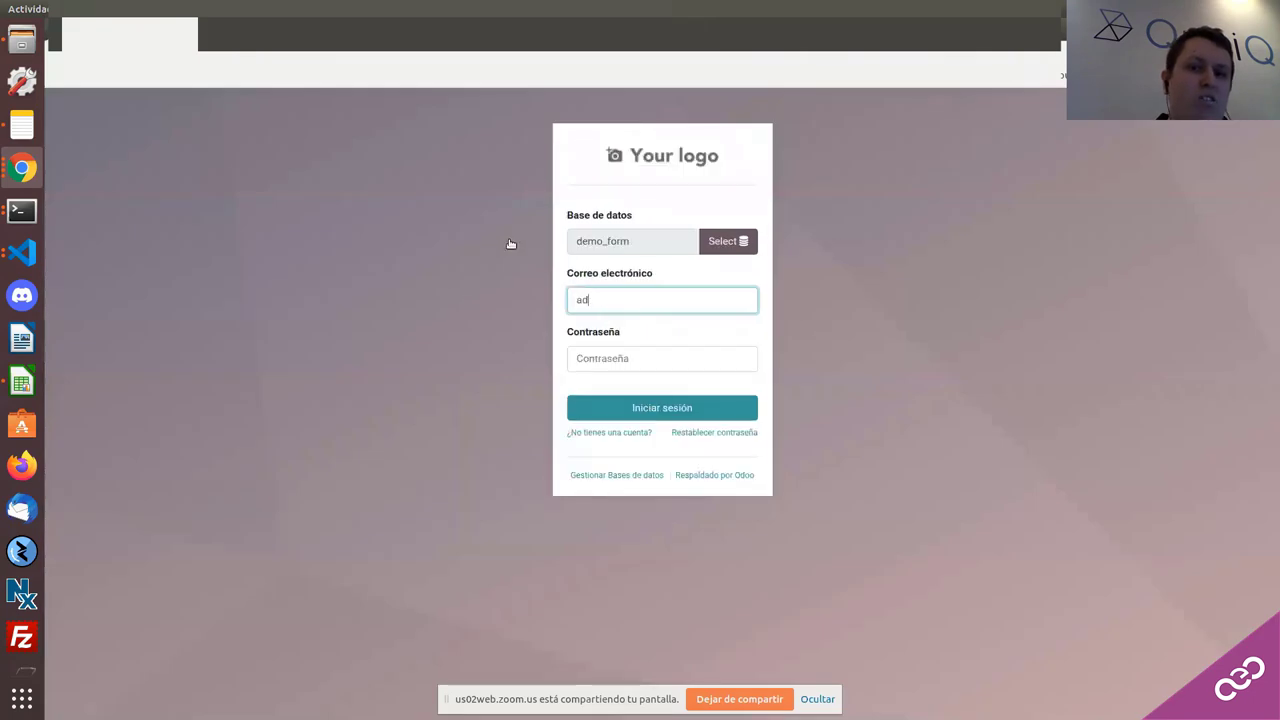
{"action": "type", "text": "min"}
{"action": "left_click", "coordinate": [650, 364]}
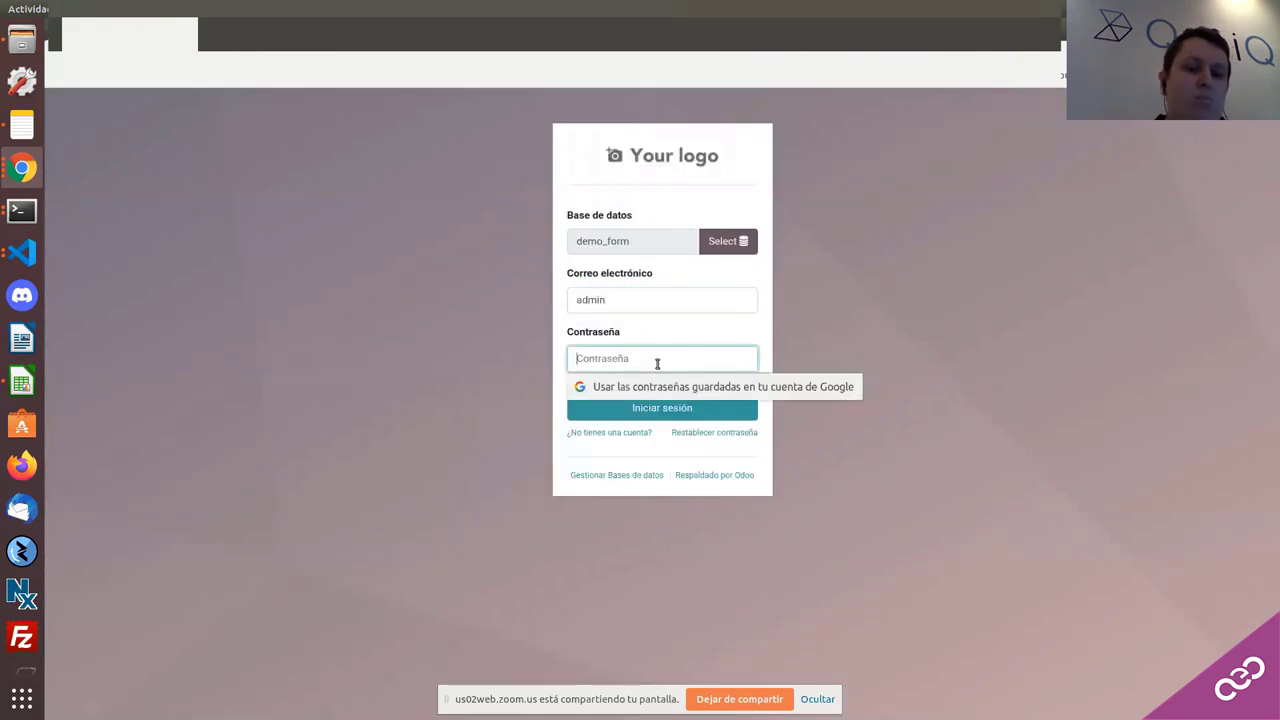
{"action": "type", "text": "admi"}
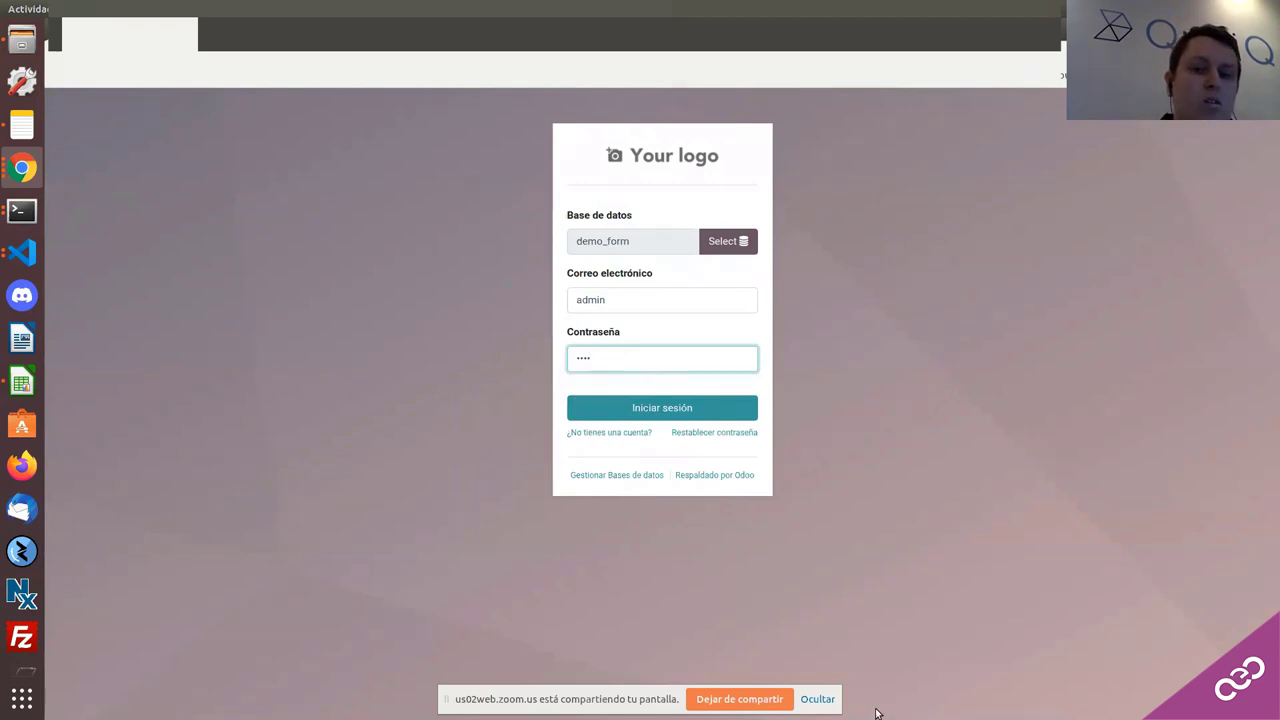
{"action": "left_click", "coordinate": [828, 698]}
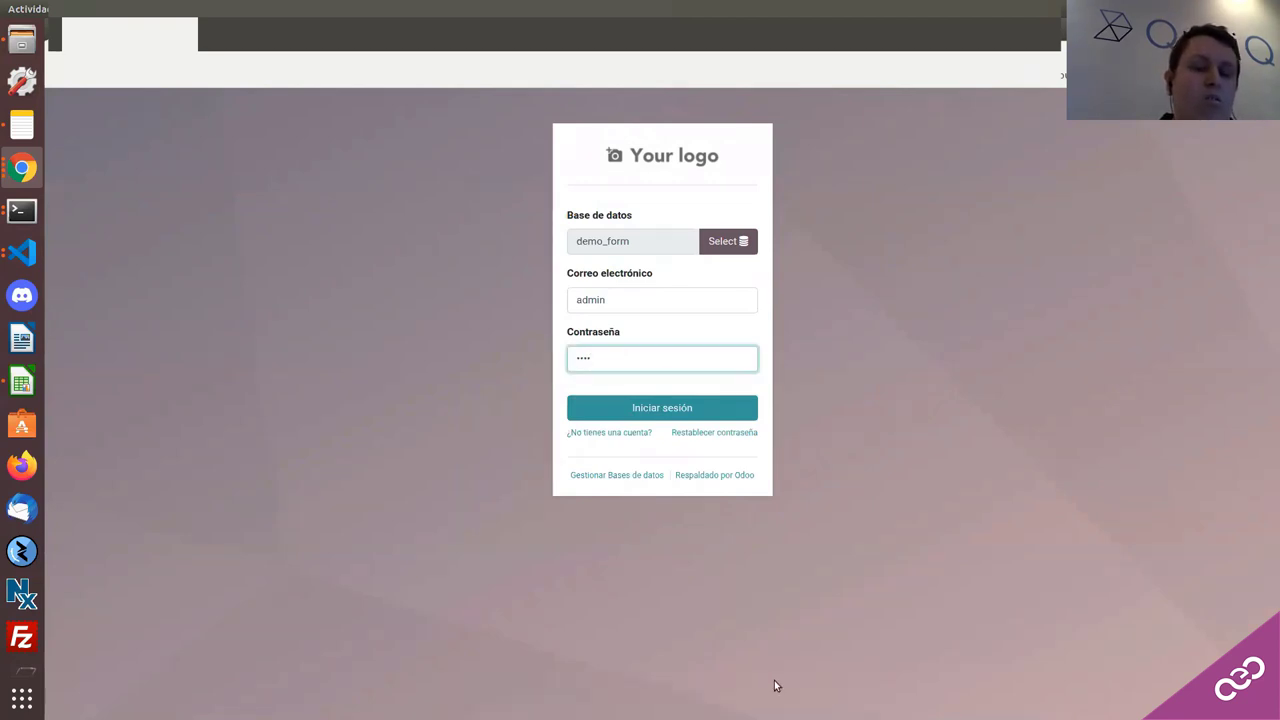
{"action": "left_click", "coordinate": [592, 409]}
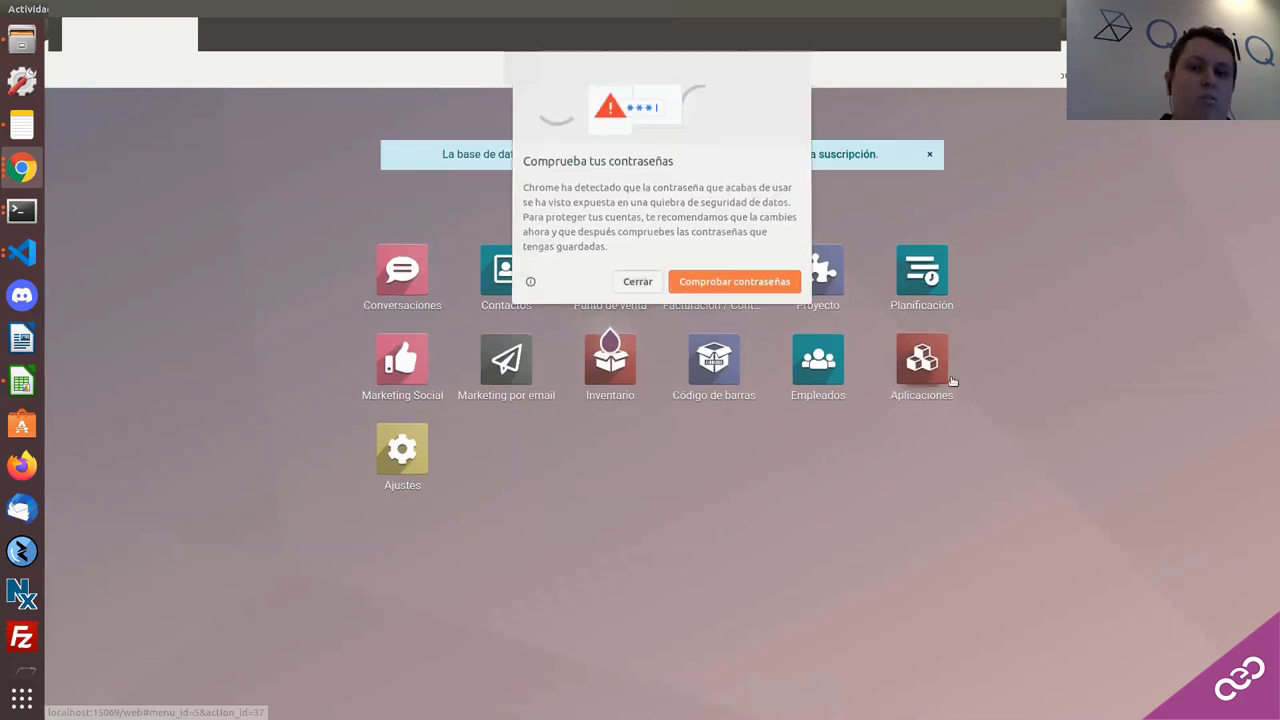
Step: Decline Chrome's password prompts and search the Aplicaciones modules for 'comer'
{"action": "key", "text": "Escape"}
{"action": "left_click", "coordinate": [951, 279]}
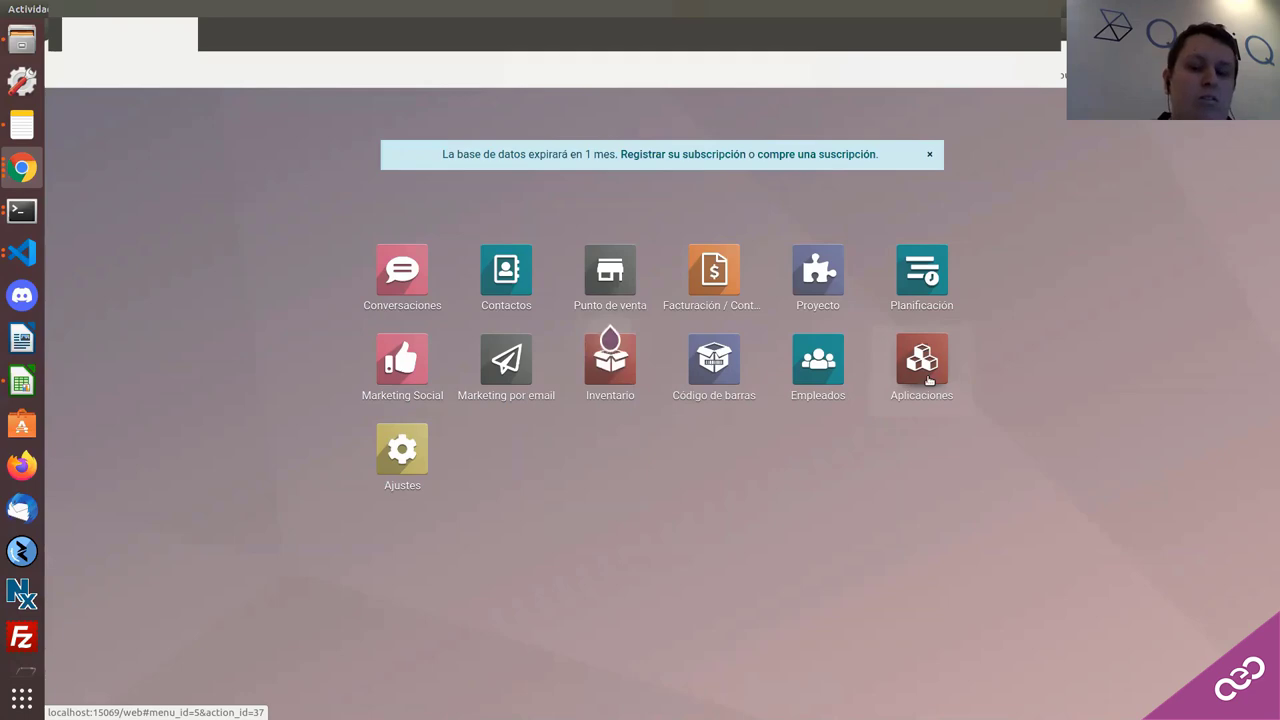
{"action": "left_click", "coordinate": [925, 375]}
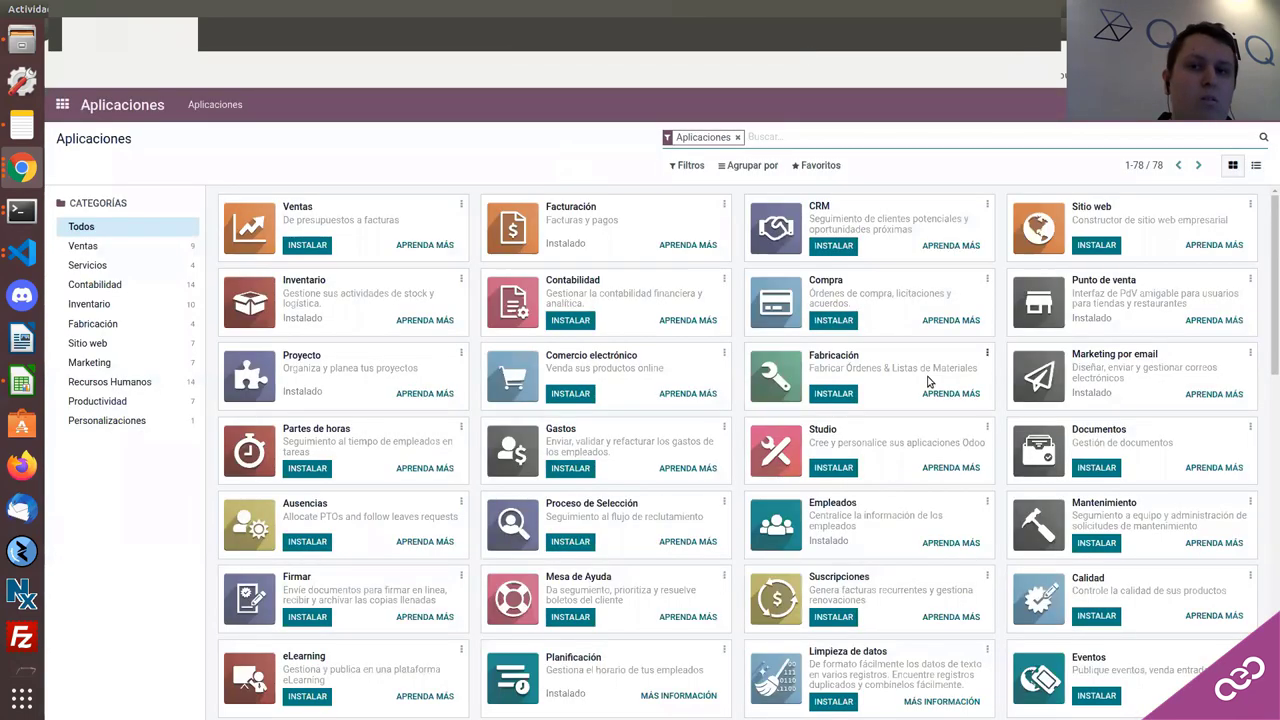
{"action": "key", "text": "BackSpace"}
{"action": "type", "text": "comer"}
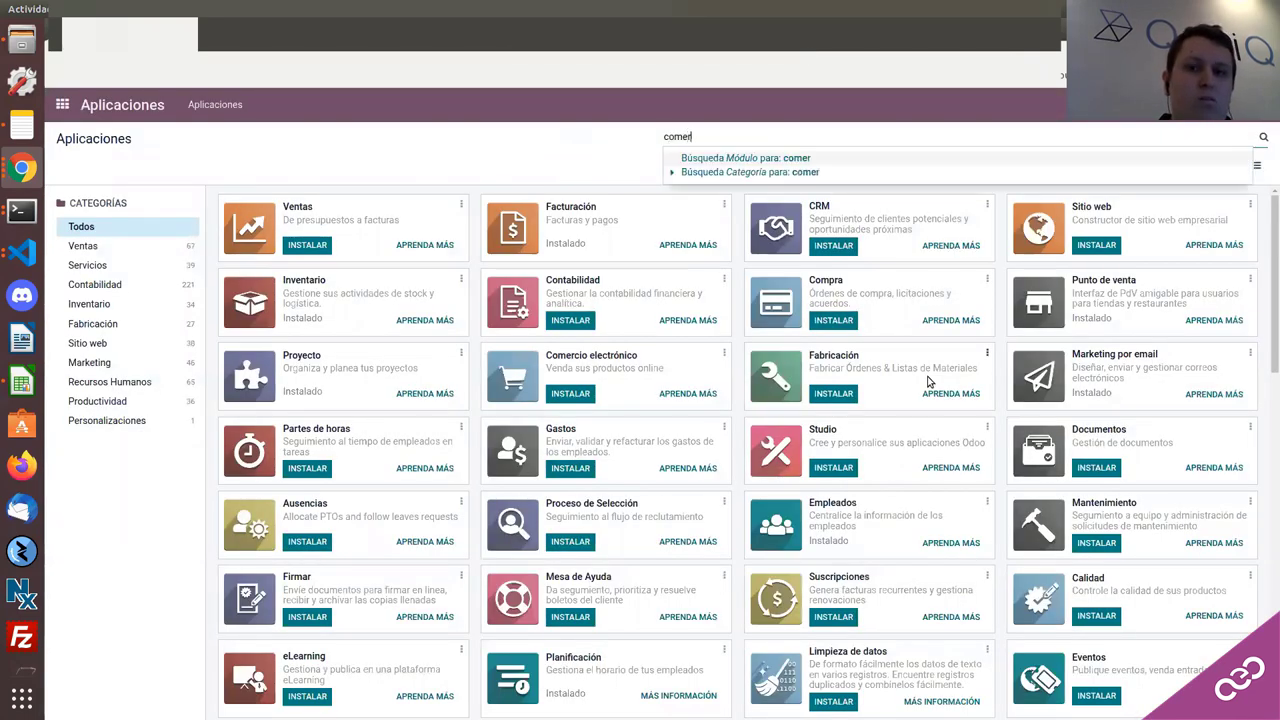
{"action": "key", "text": "Return"}
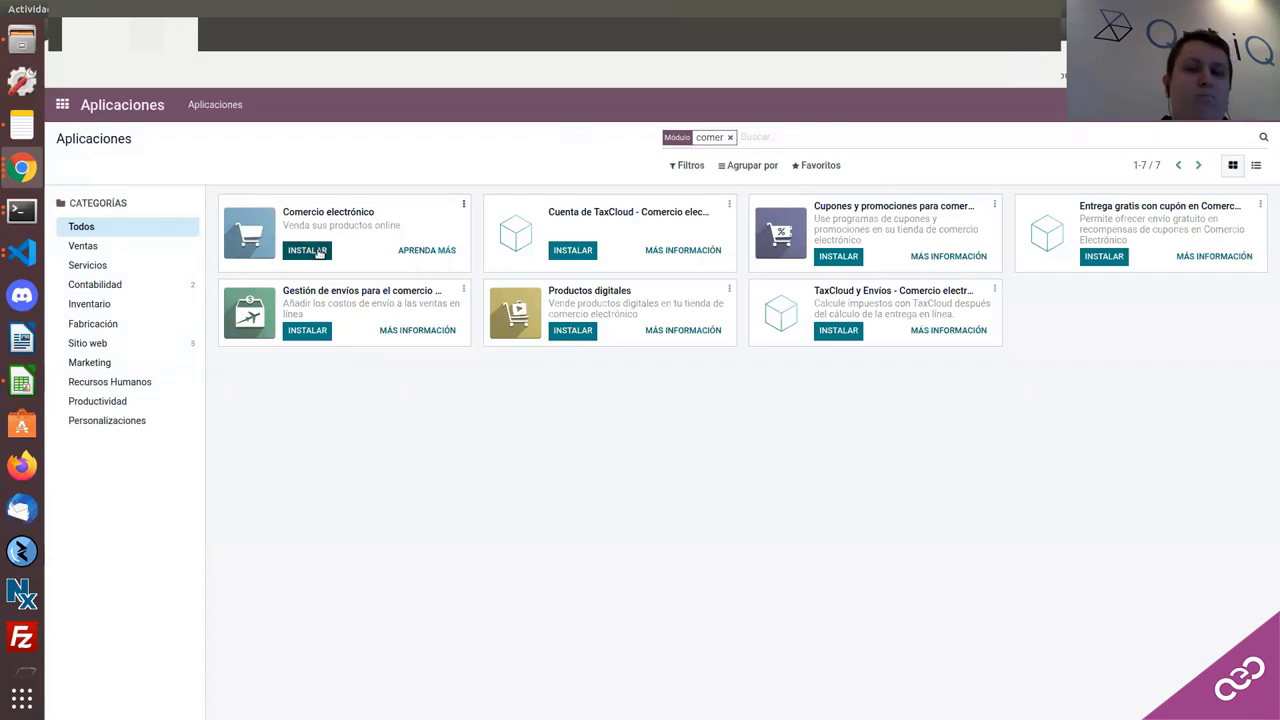
Step: Try installing Comercio electrónico three times, accept each google_auth error, then clear the 'comer' filter
{"action": "left_click", "coordinate": [307, 250]}
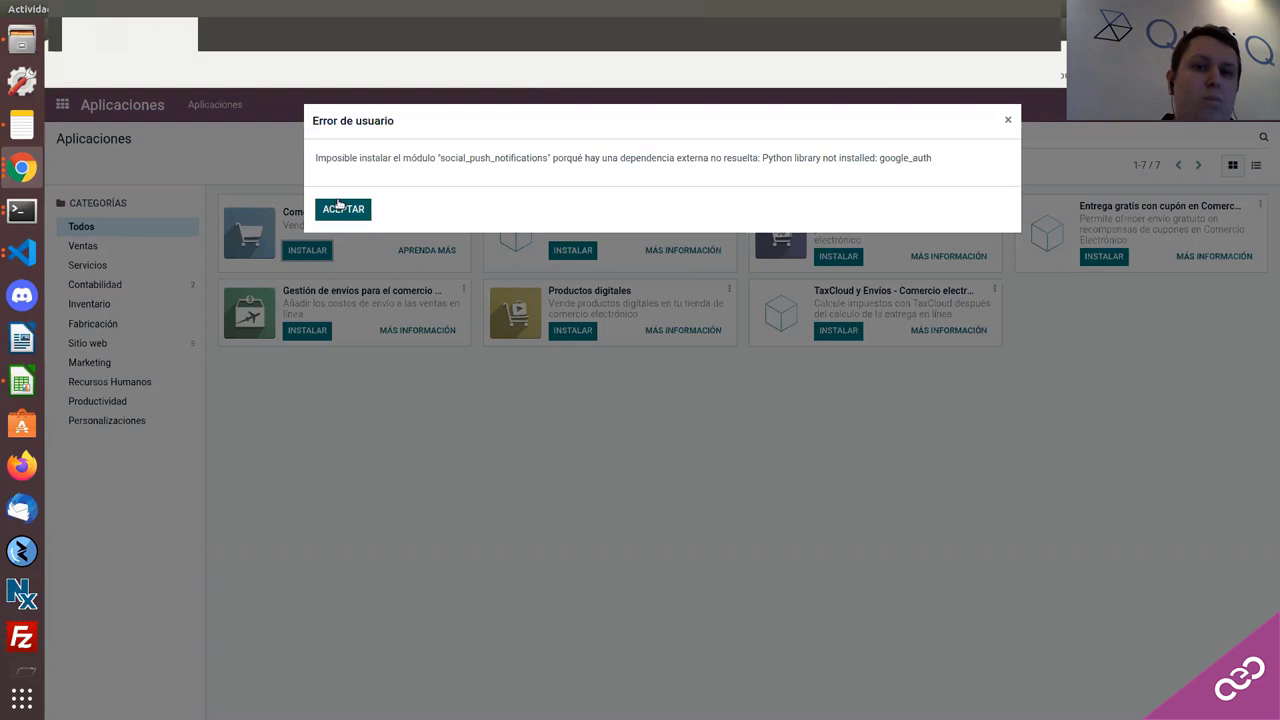
{"action": "left_click", "coordinate": [340, 208]}
{"action": "left_click", "coordinate": [322, 249]}
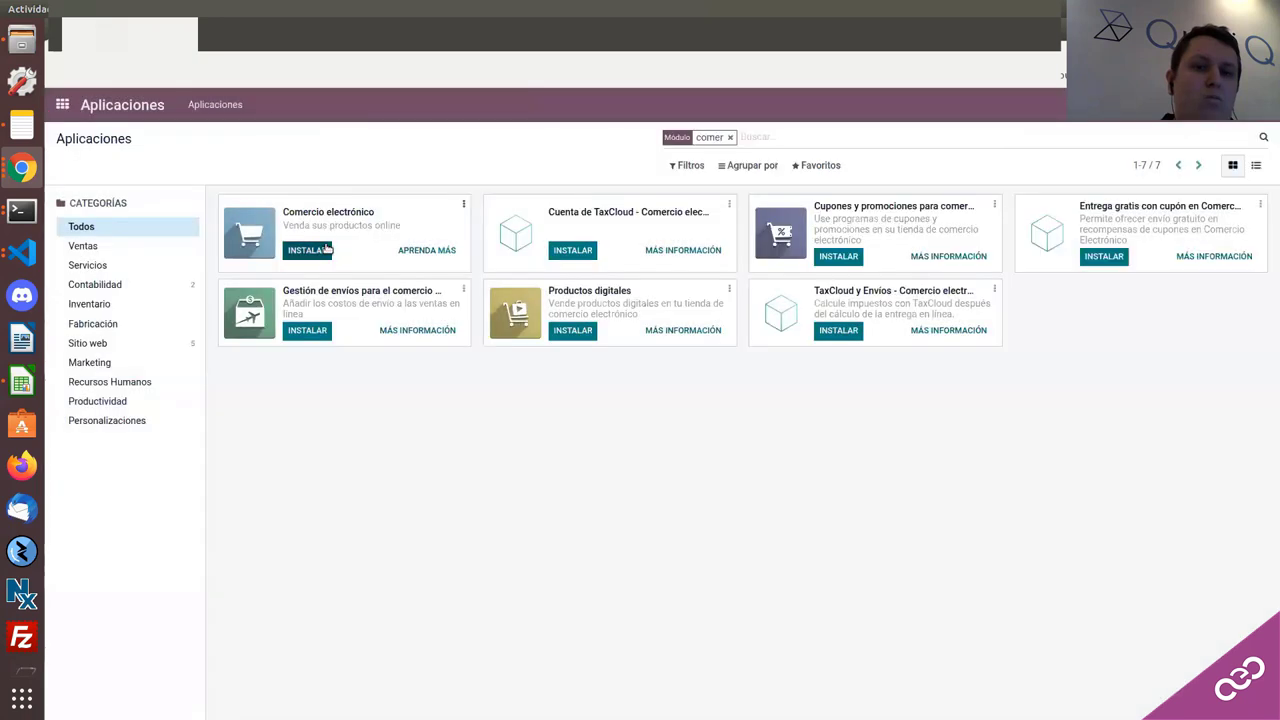
{"action": "left_click", "coordinate": [358, 210]}
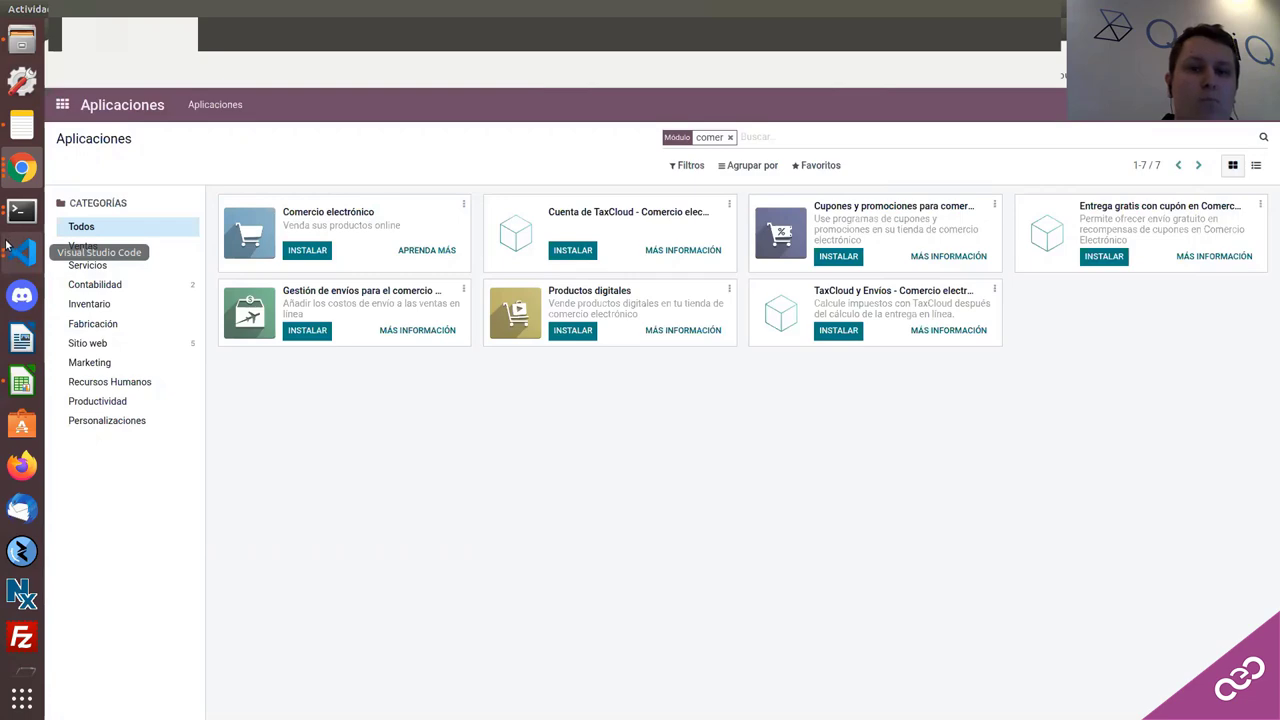
{"action": "left_click", "coordinate": [312, 250]}
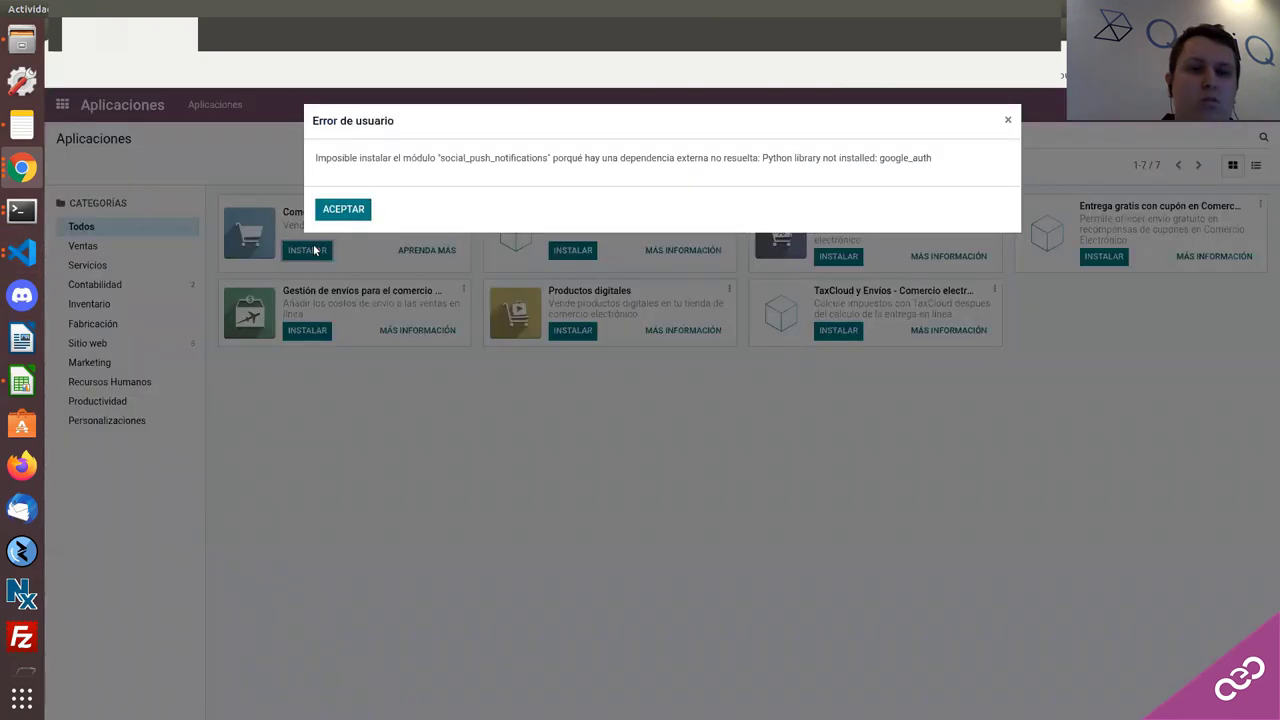
{"action": "left_click", "coordinate": [343, 209]}
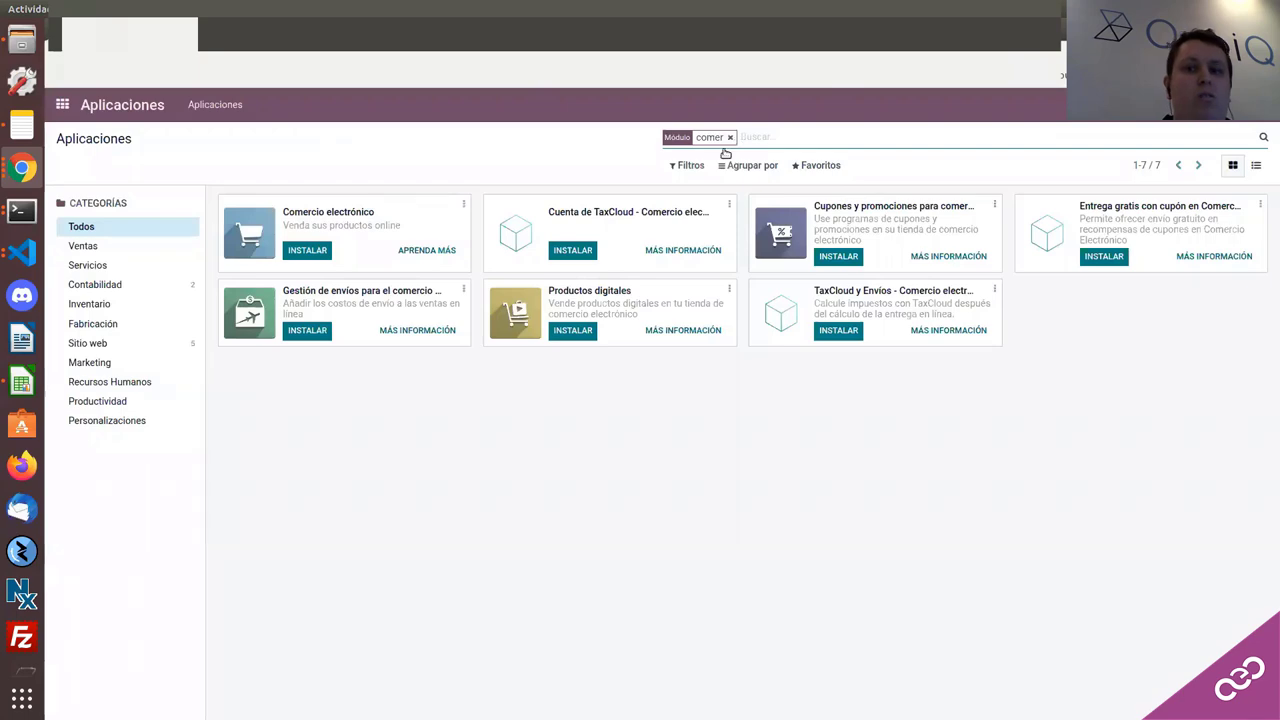
{"action": "key", "text": "BackSpace"}
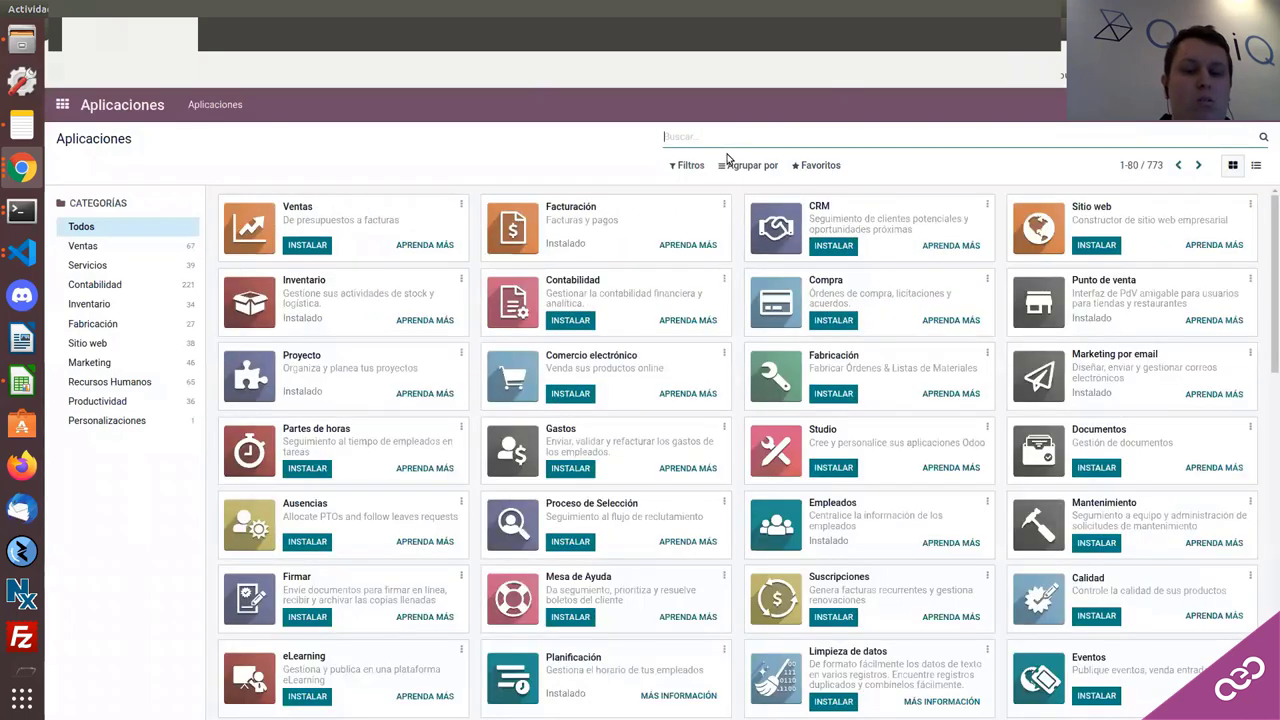
Step: Filter modules by 'sitio web', note the missing google_auth library, and dismiss the install error
{"action": "type", "text": "sitio"}
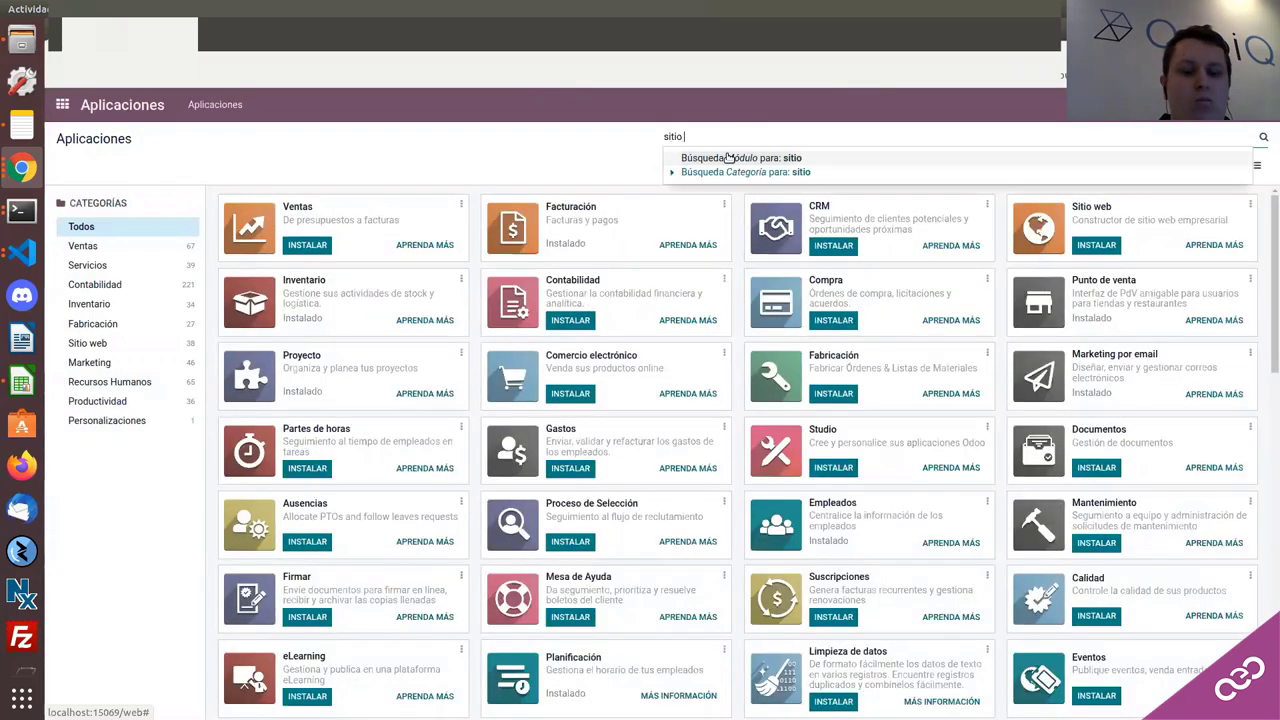
{"action": "type", "text": " web"}
{"action": "key", "text": "Return"}
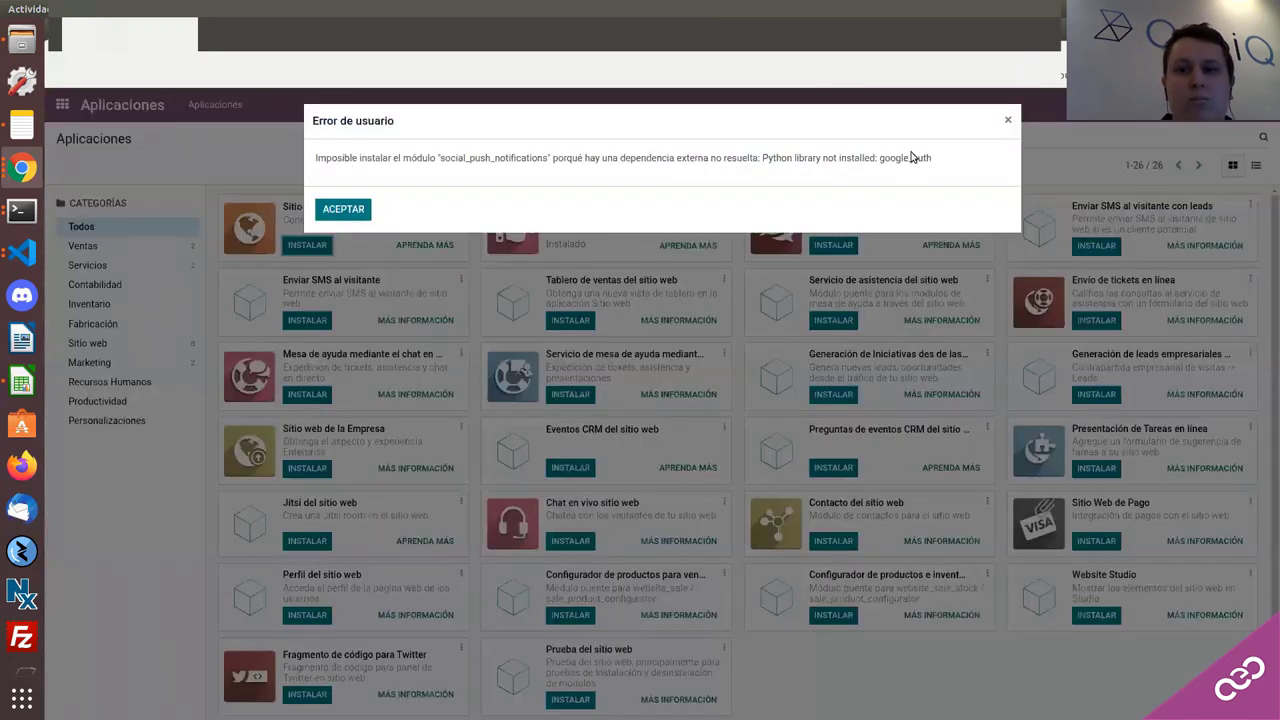
{"action": "double_click", "coordinate": [906, 158]}
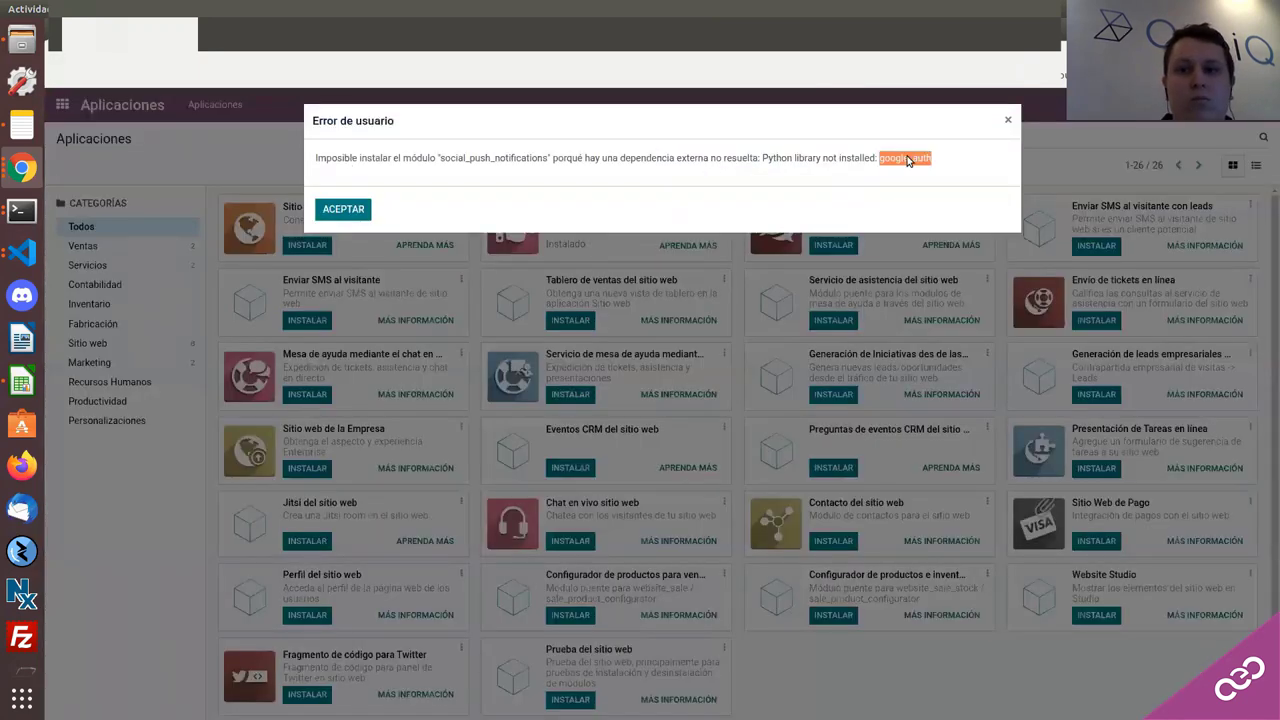
{"action": "left_click", "coordinate": [22, 252]}
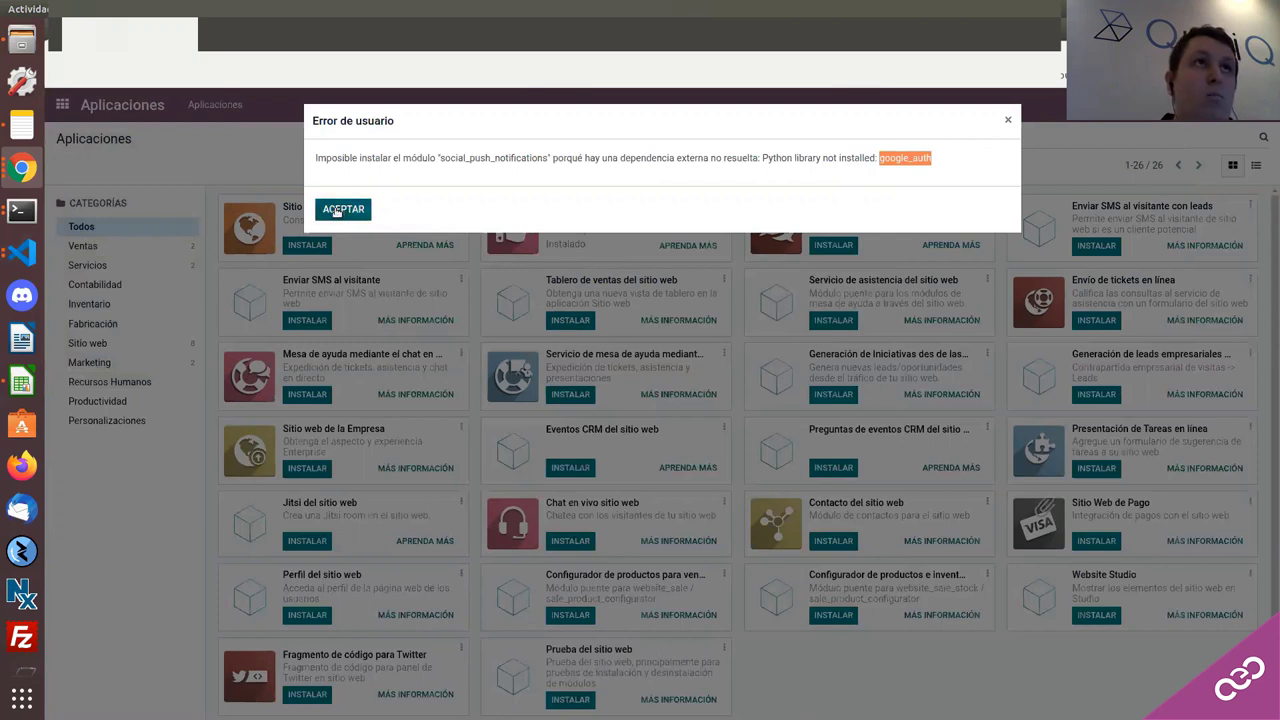
{"action": "left_click", "coordinate": [337, 210]}
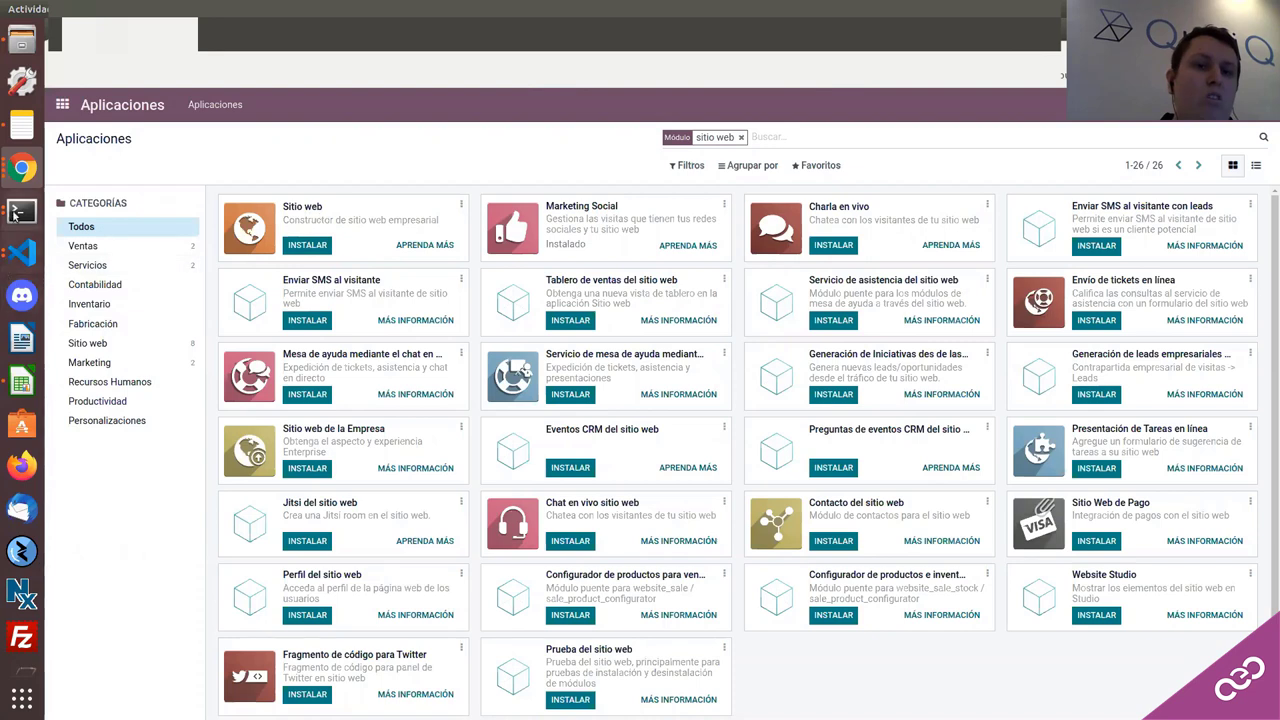
Step: Check the open VS Code windows, then open the Odoo account menu
{"action": "left_click", "coordinate": [27, 256]}
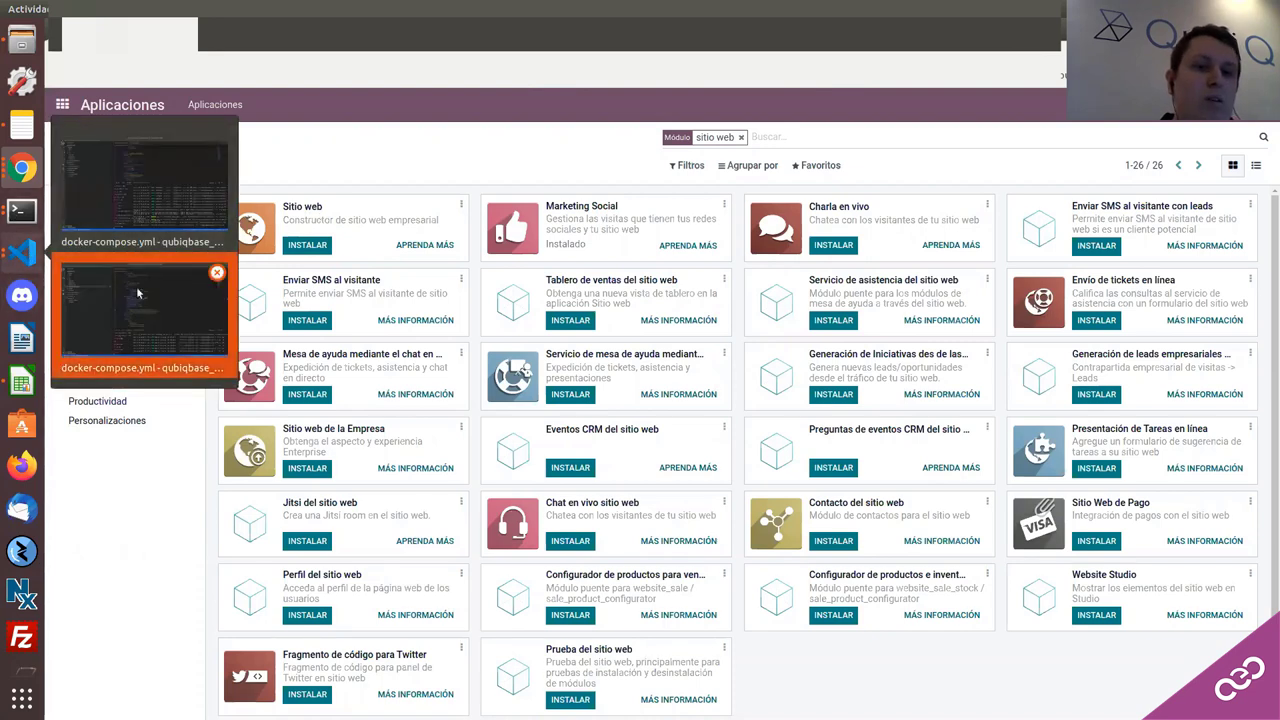
{"action": "key", "text": "Escape"}
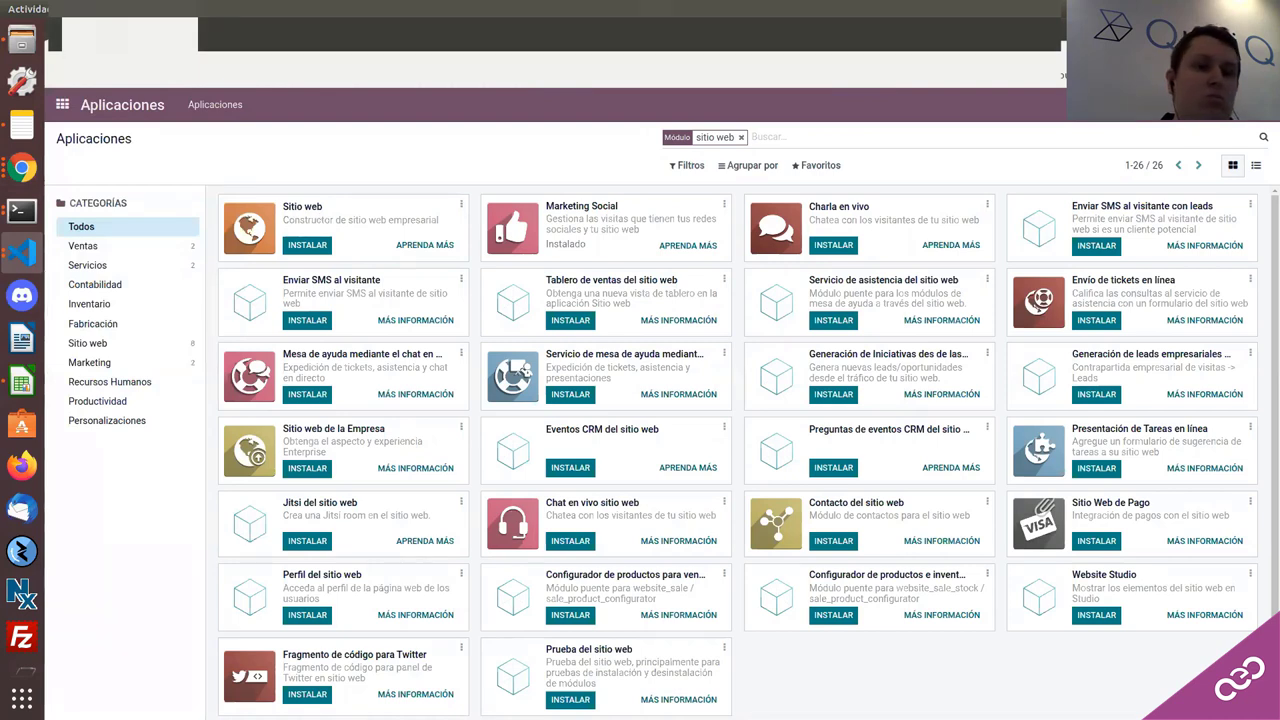
{"action": "left_click", "coordinate": [22, 254]}
{"action": "key", "text": "Escape"}
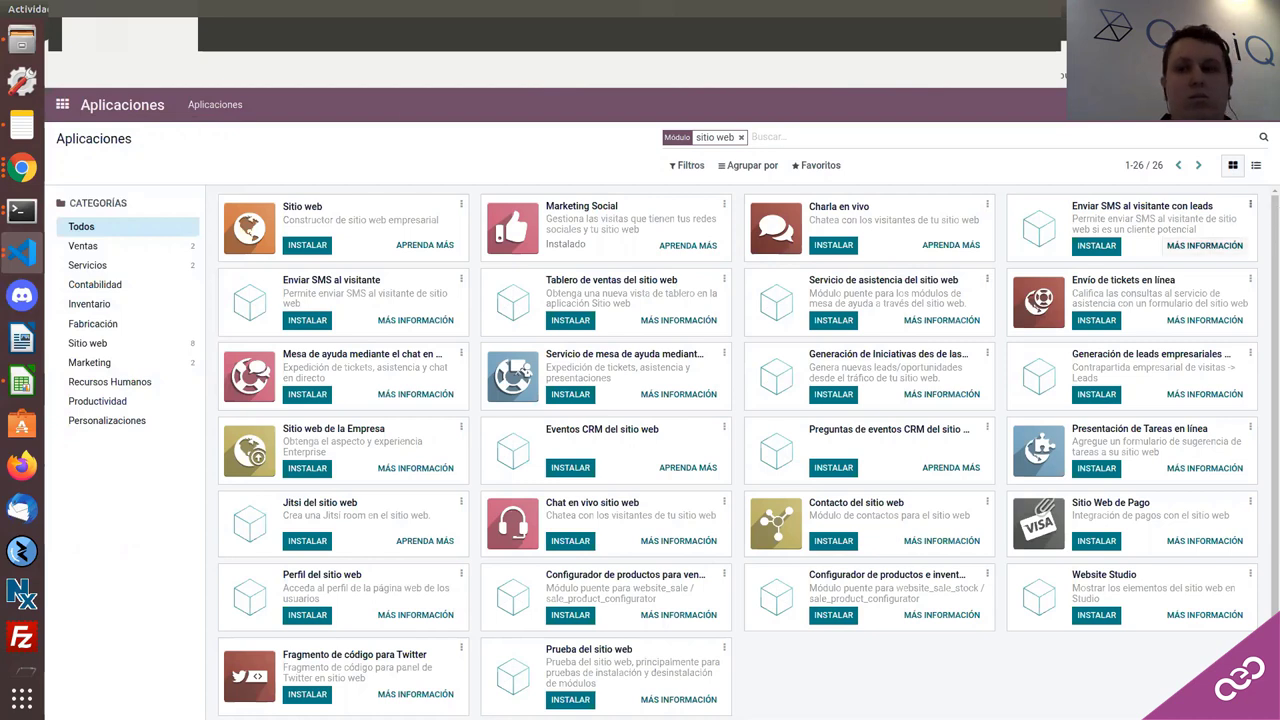
{"action": "left_click", "coordinate": [1240, 104]}
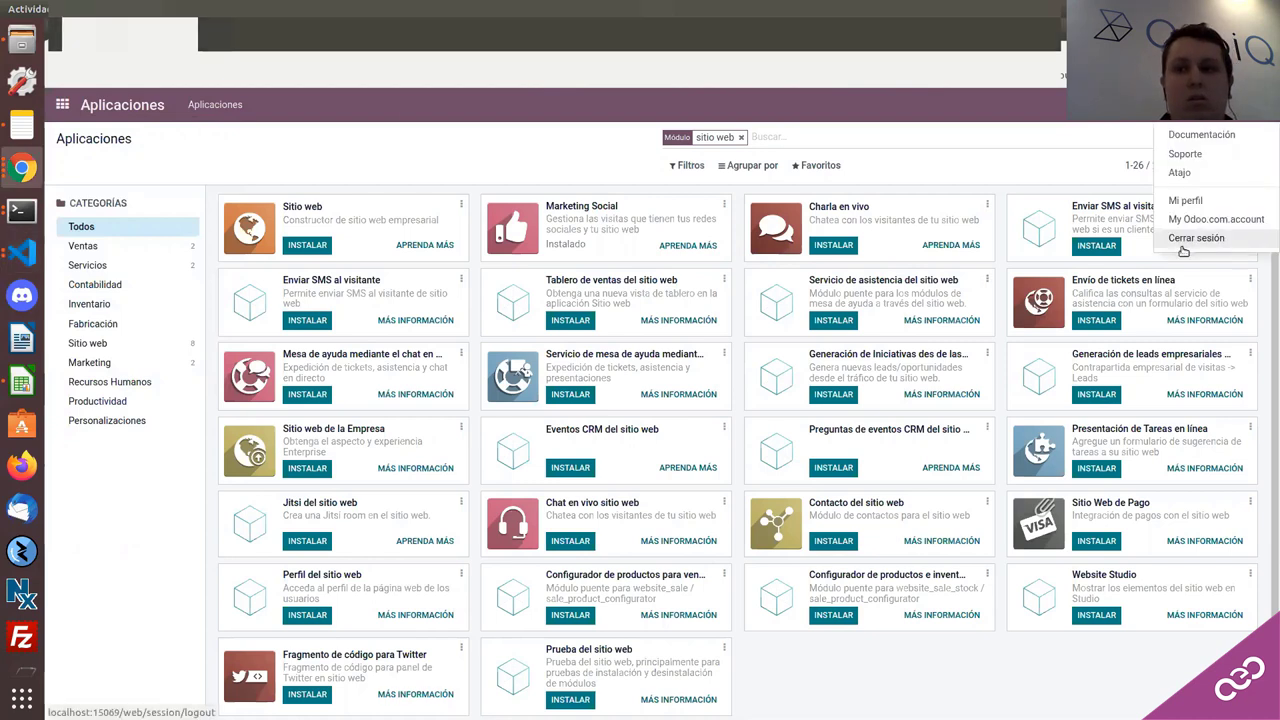
Step: Switch to the other Odoo window, open Inventario, and go to its Productos menu
{"action": "left_click", "coordinate": [14, 170]}
{"action": "left_click", "coordinate": [110, 180]}
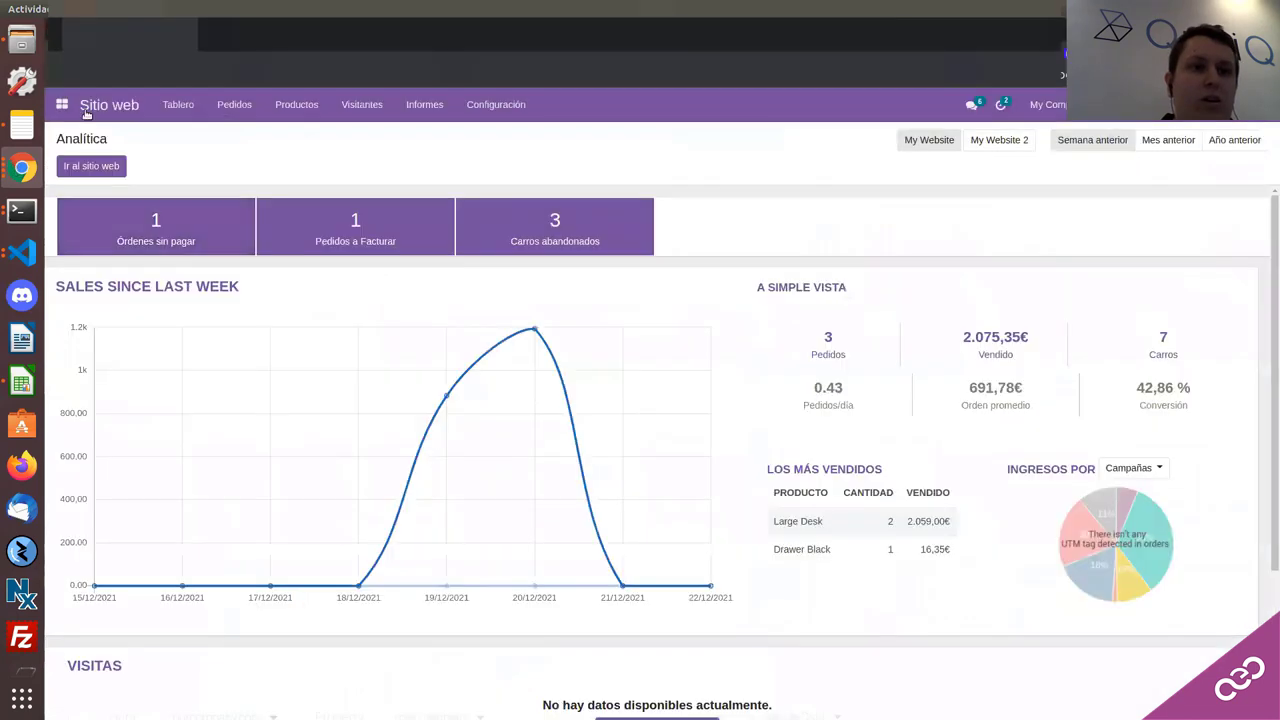
{"action": "left_click", "coordinate": [62, 104]}
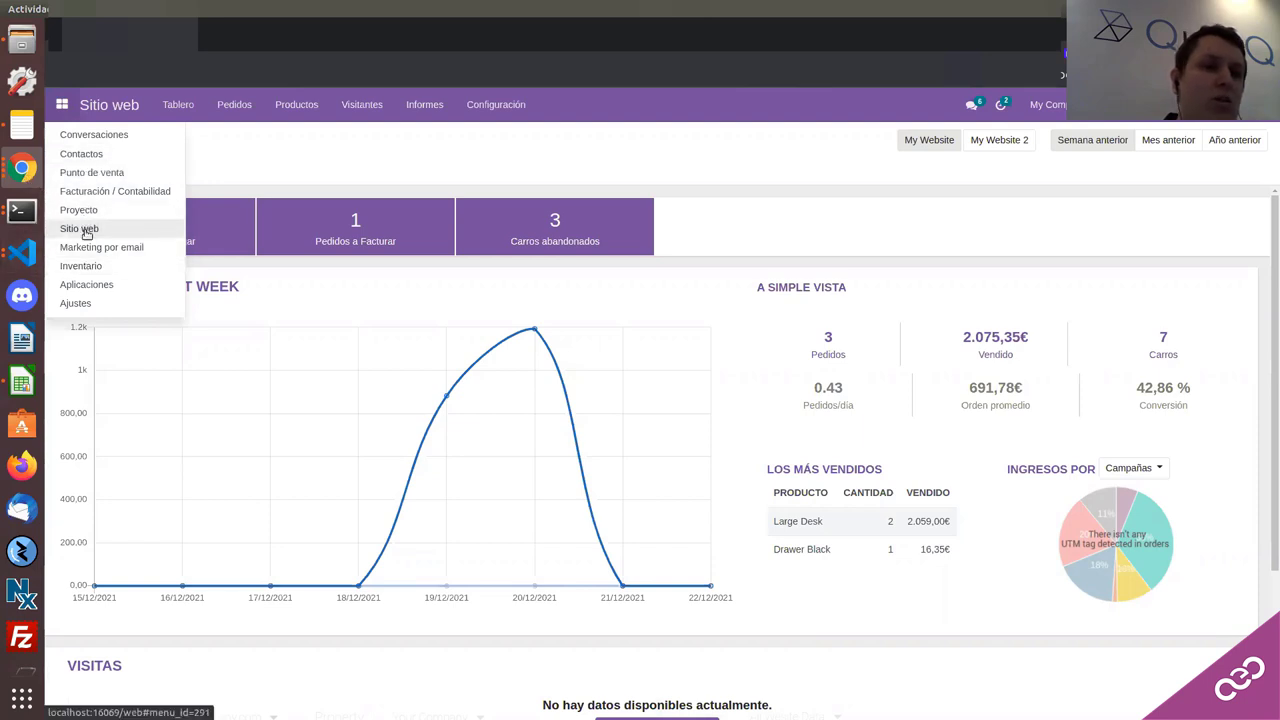
{"action": "left_click", "coordinate": [80, 266]}
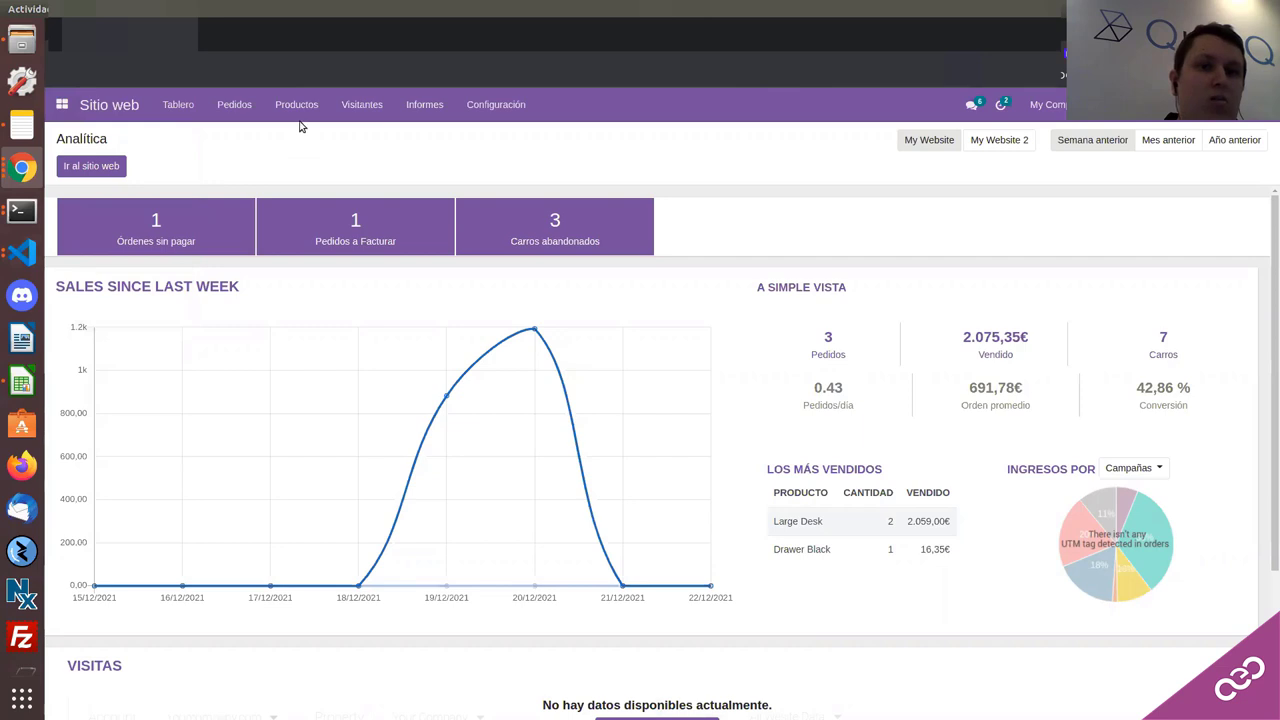
{"action": "left_click", "coordinate": [376, 116]}
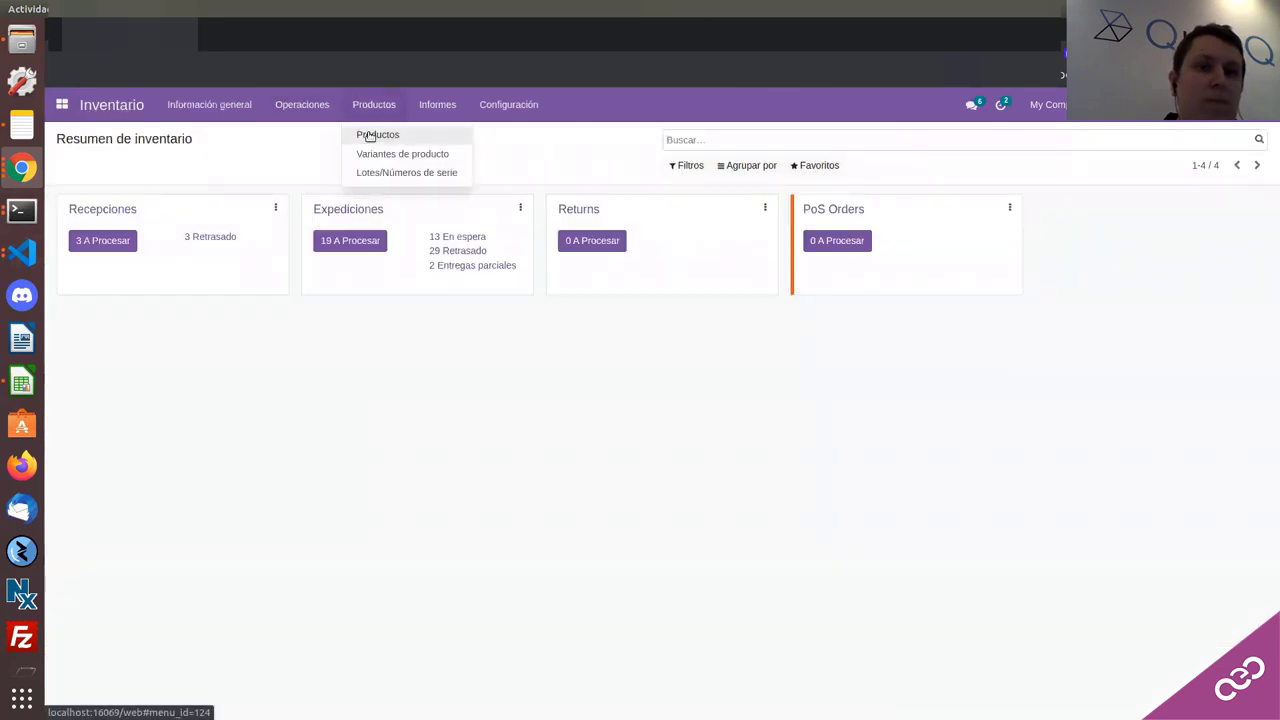
Step: Star Acoustic Bloc Screens, Corner Desk Right Sit, Desk Pad, Four Person Desk and one more product
{"action": "left_click", "coordinate": [368, 132]}
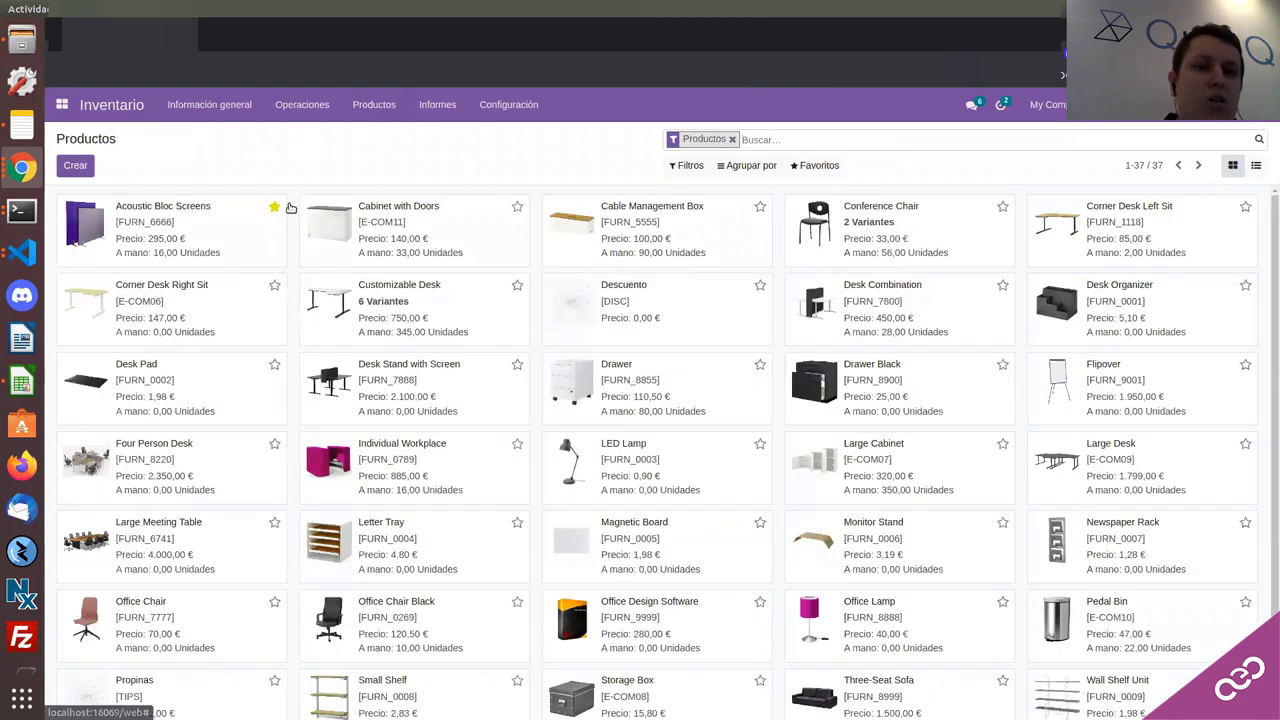
{"action": "left_click", "coordinate": [275, 209]}
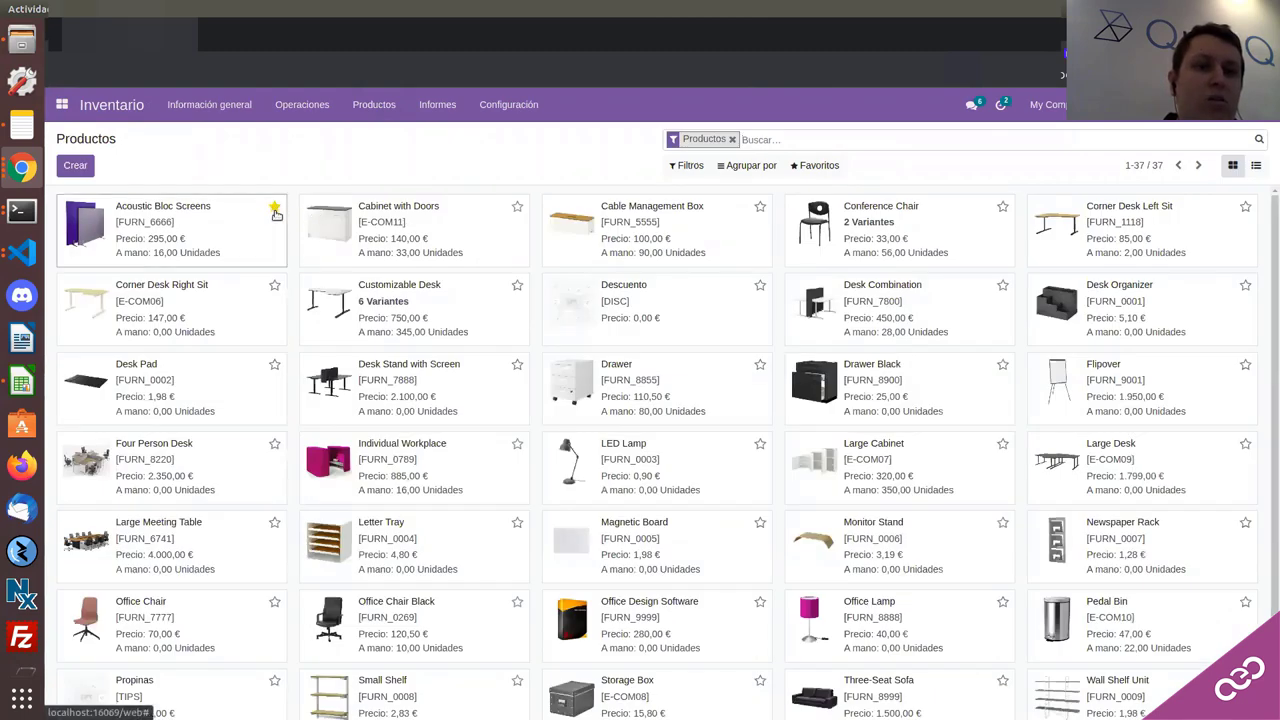
{"action": "left_click", "coordinate": [275, 287]}
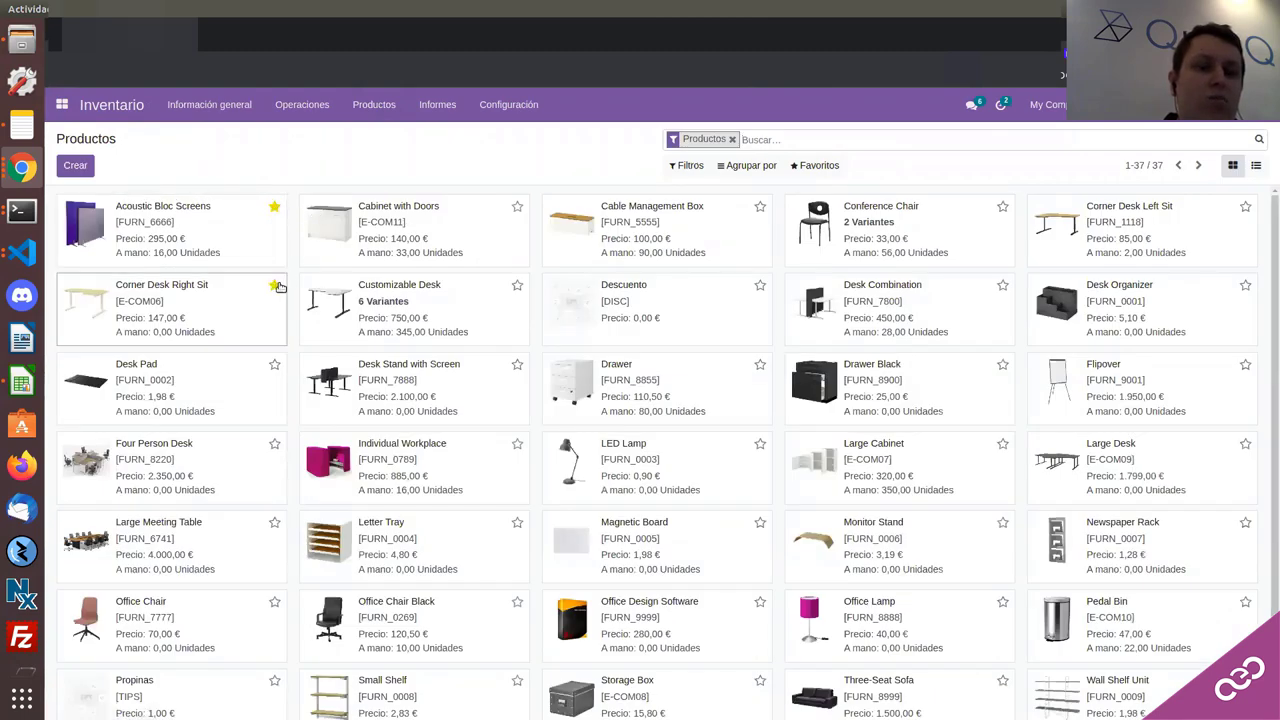
{"action": "left_click", "coordinate": [275, 365]}
{"action": "left_click", "coordinate": [273, 445]}
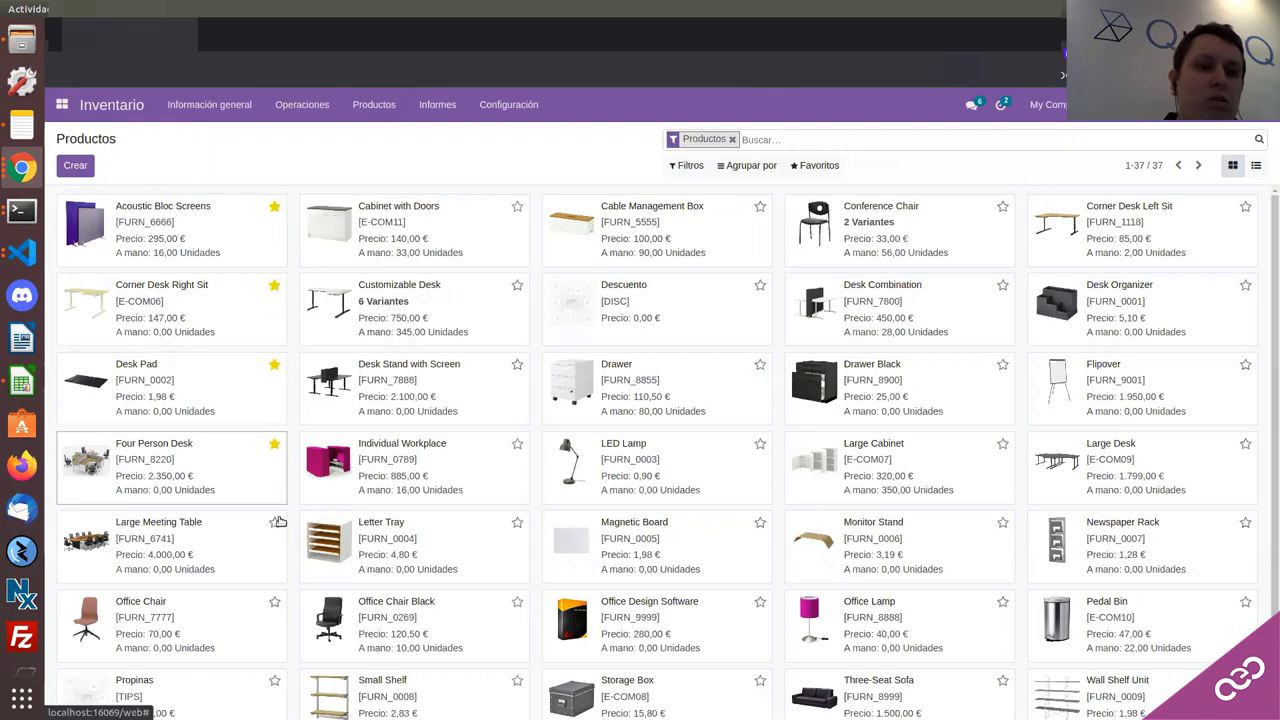
{"action": "left_click", "coordinate": [275, 522]}
{"action": "left_click", "coordinate": [150, 385]}
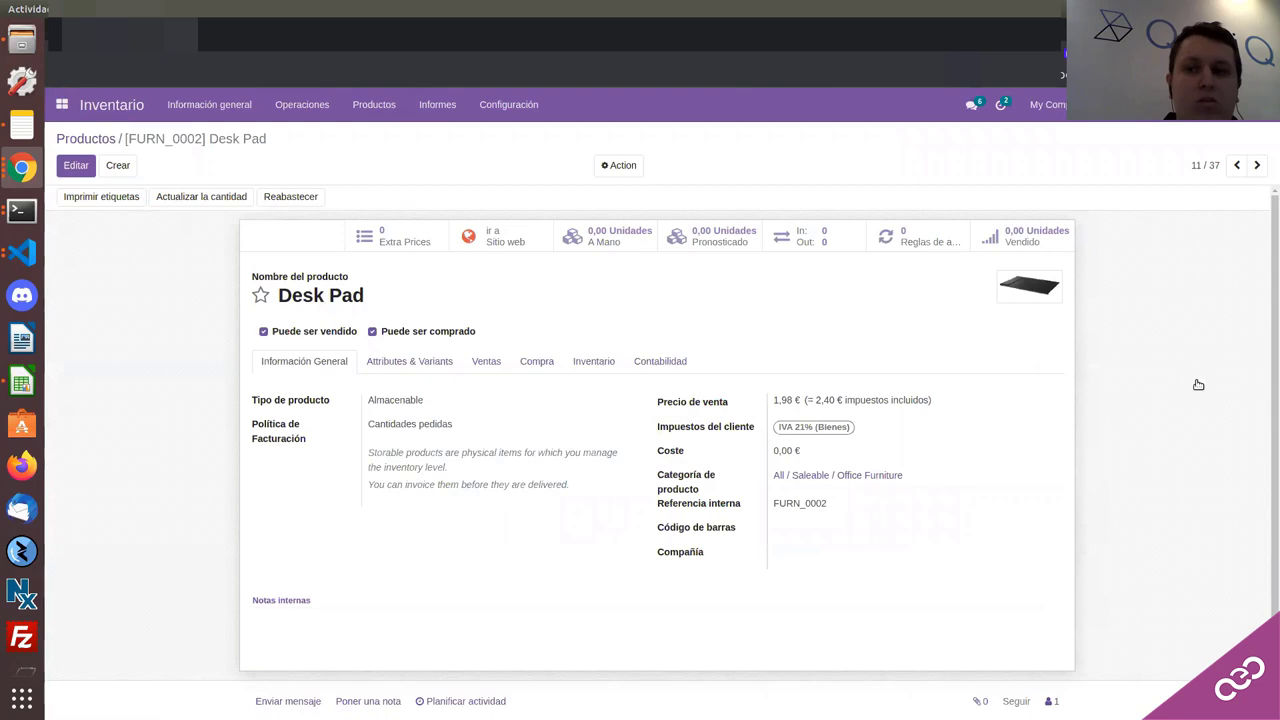
{"action": "key", "text": "alt+Left"}
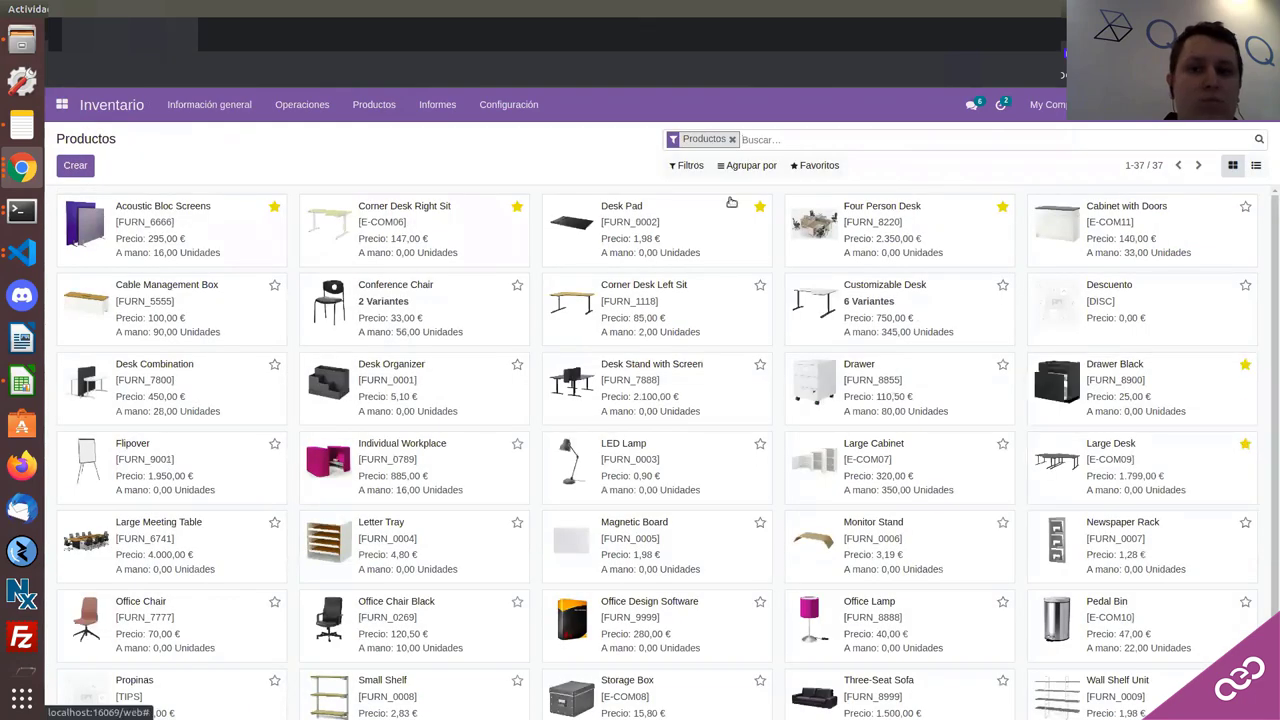
Step: Filter the product list to Favoritos only
{"action": "left_click", "coordinate": [688, 165]}
{"action": "left_click", "coordinate": [700, 379]}
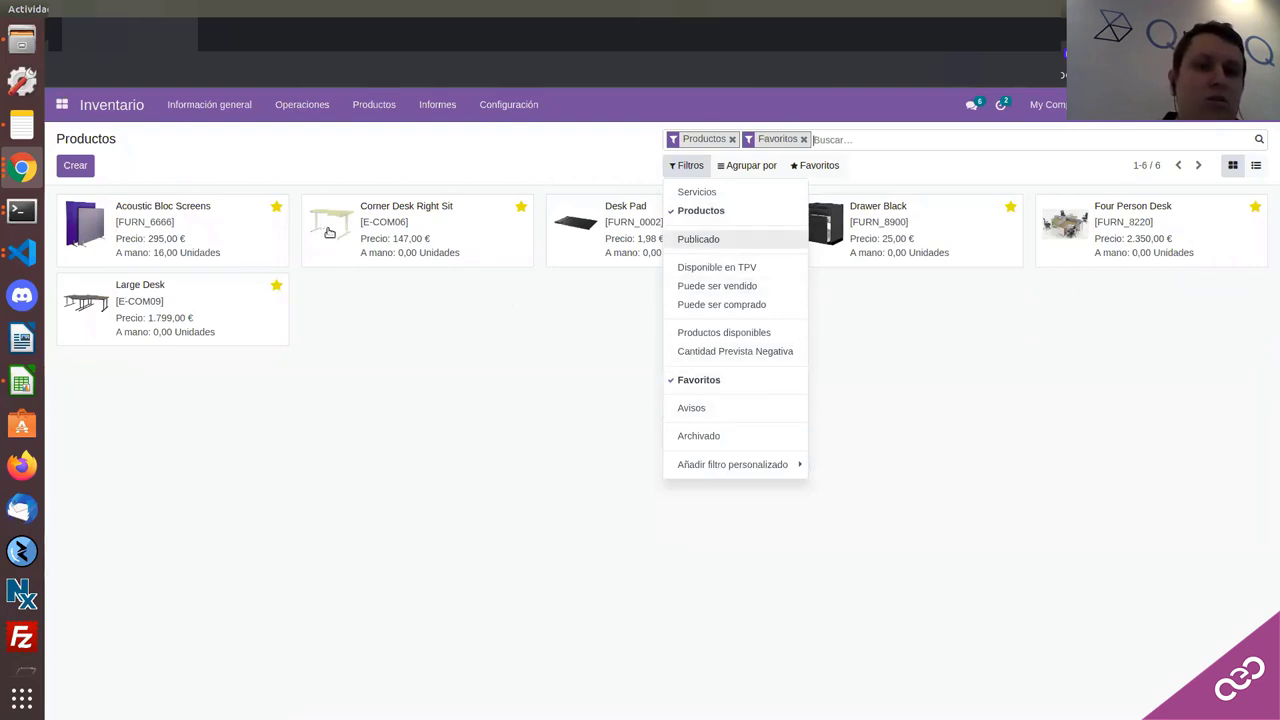
{"action": "key", "text": "Escape"}
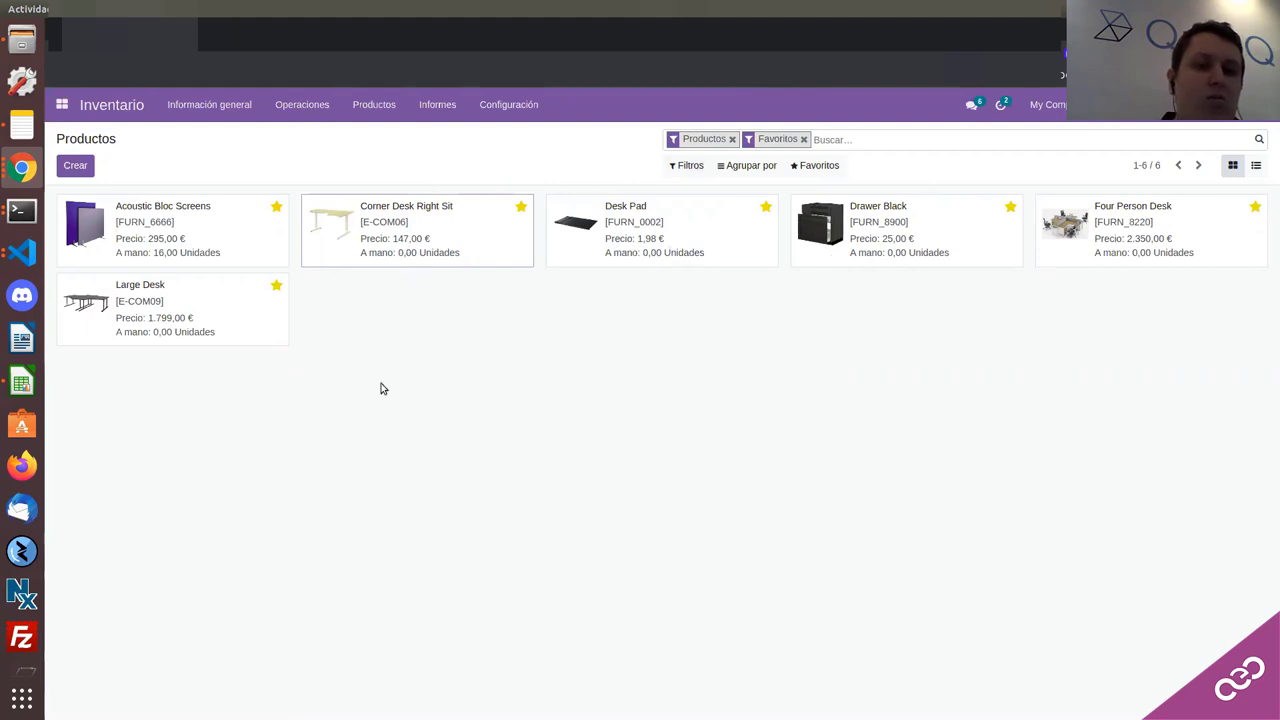
Step: Open the Corner Desk Right Sit product record, discarding an accidental edit
{"action": "double_click", "coordinate": [401, 236]}
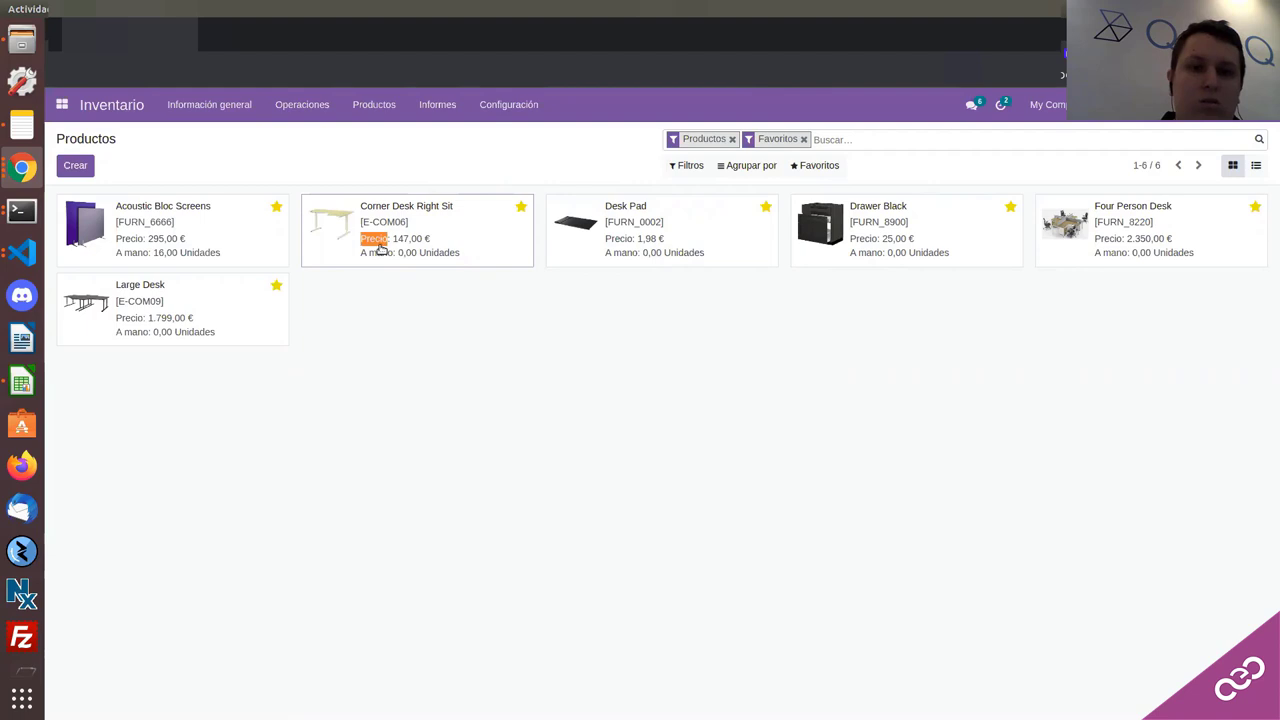
{"action": "left_click", "coordinate": [380, 248]}
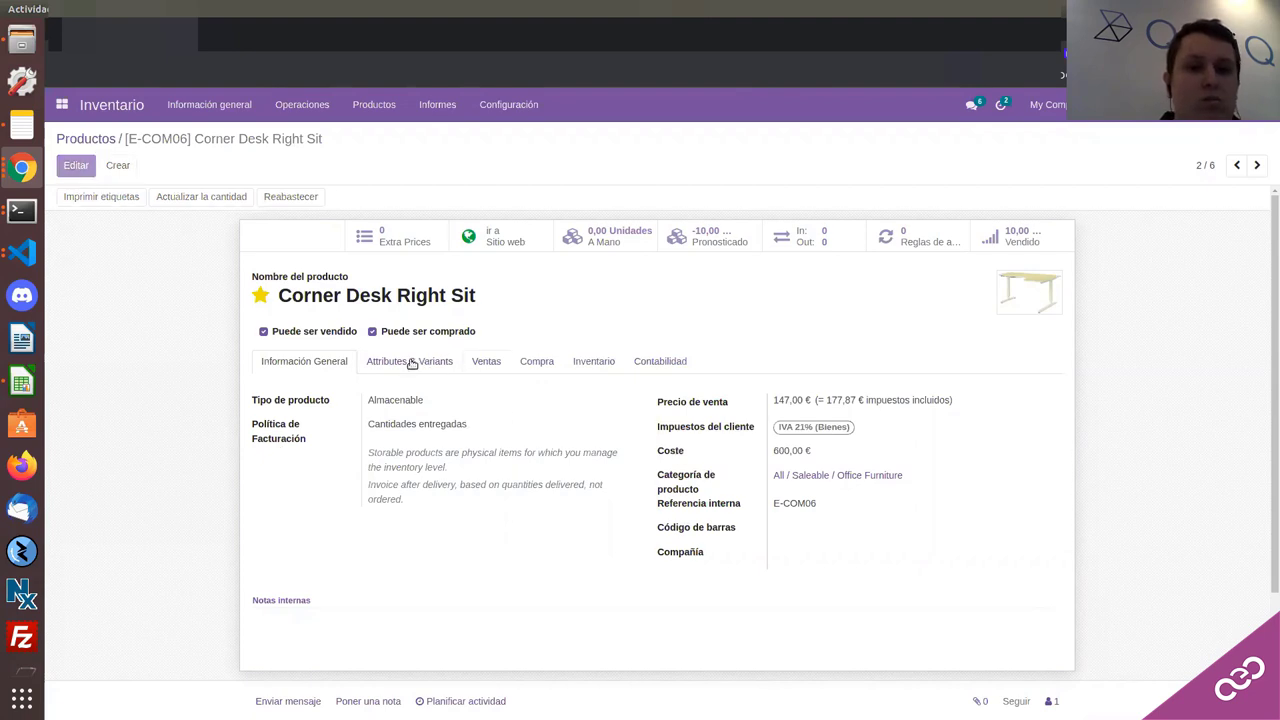
{"action": "left_click", "coordinate": [76, 165]}
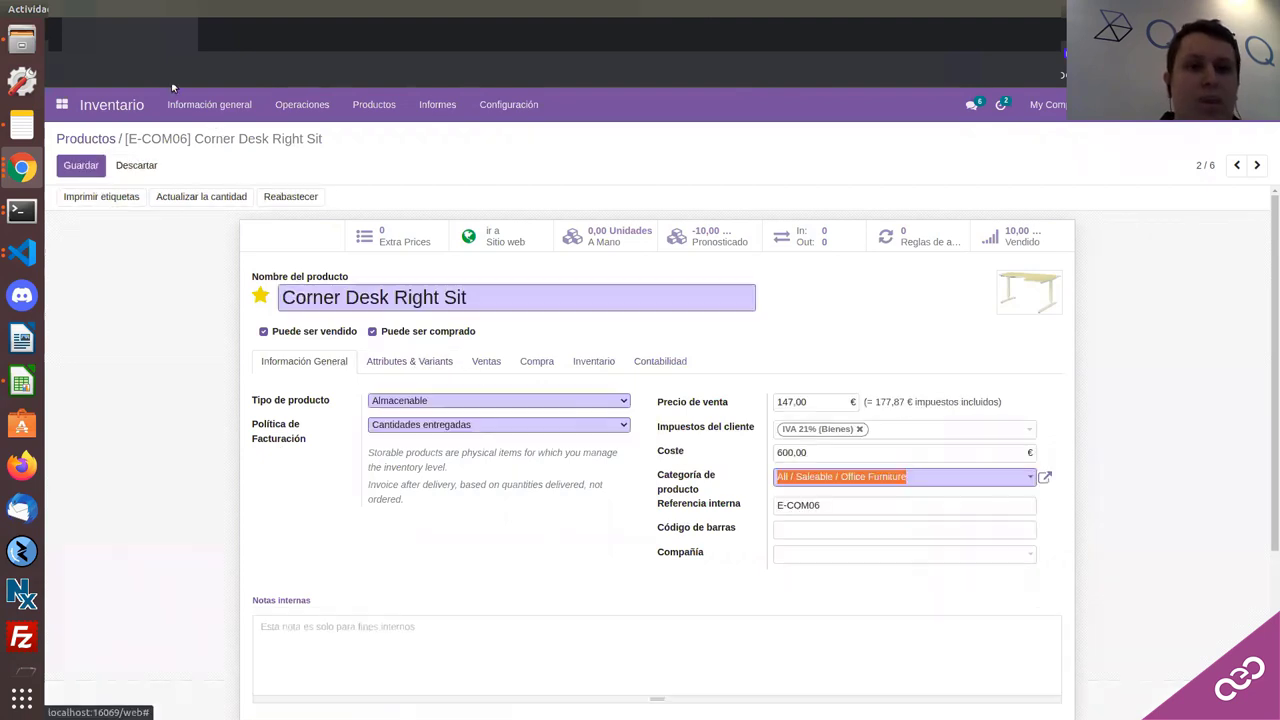
{"action": "left_click", "coordinate": [149, 165]}
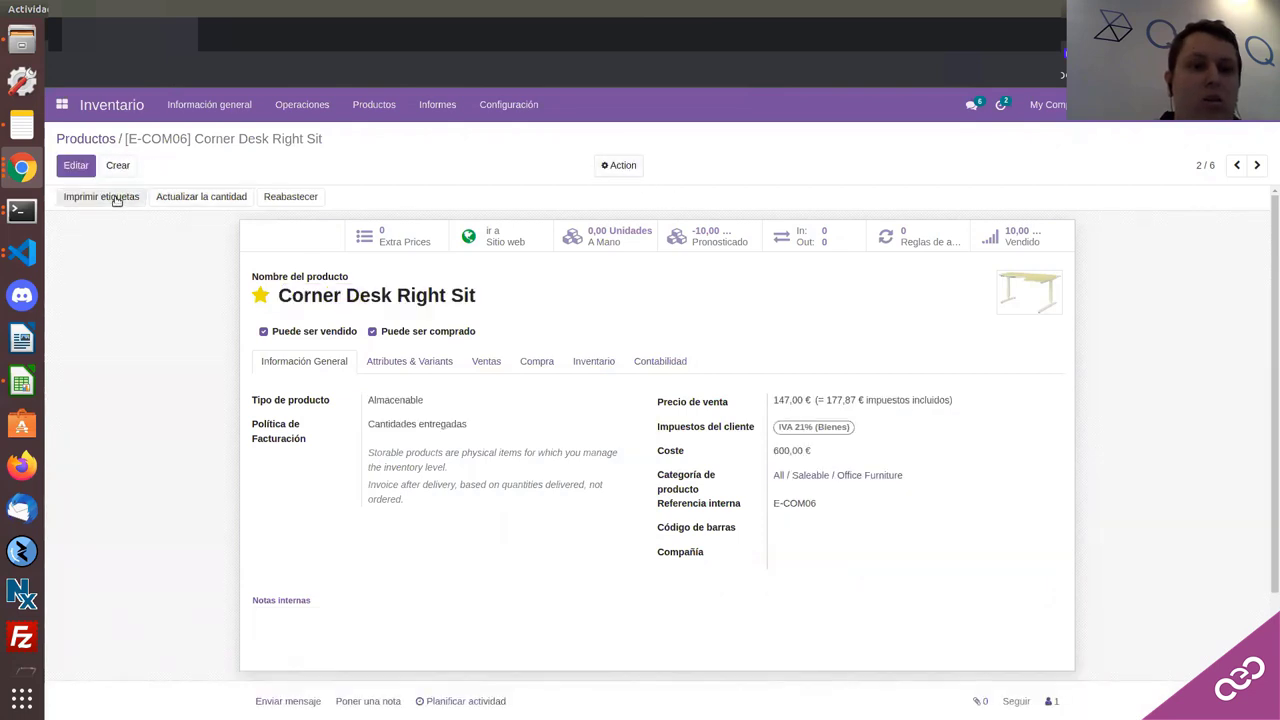
Step: Print ZPL labels for Corner Desk Right Sit in the 4 x 7 with price format
{"action": "left_click", "coordinate": [117, 198]}
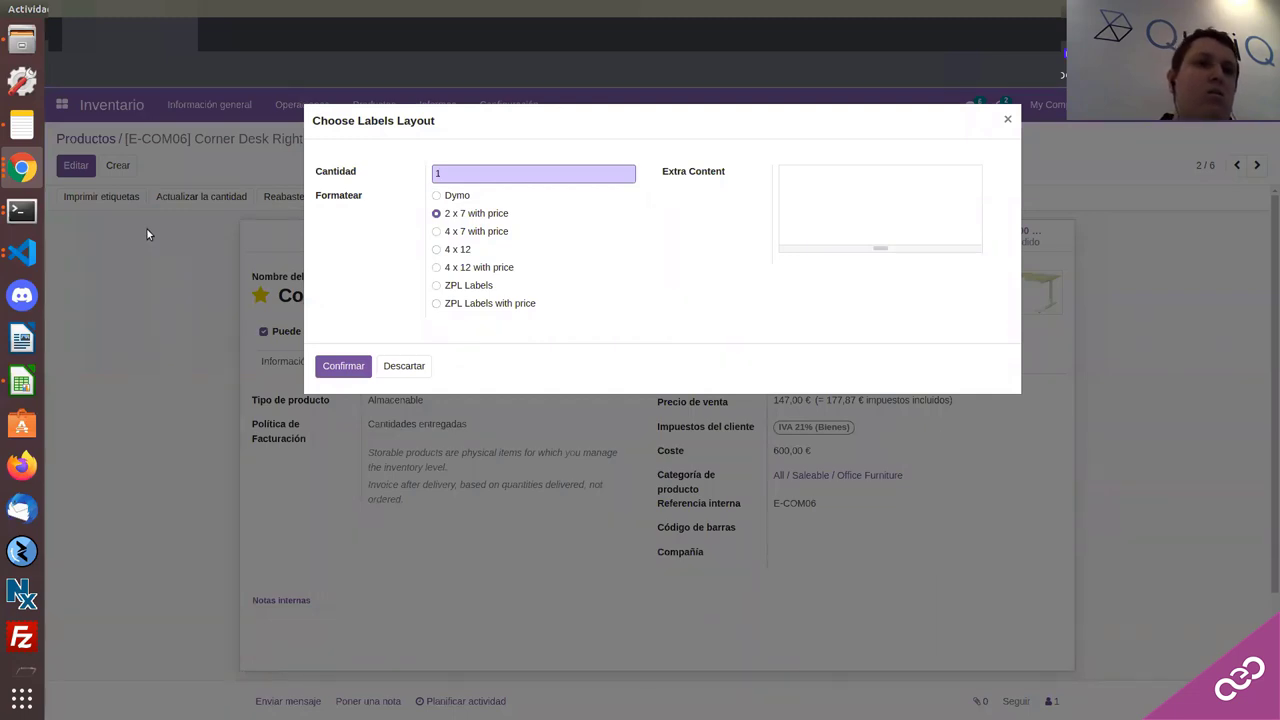
{"action": "key", "text": "super"}
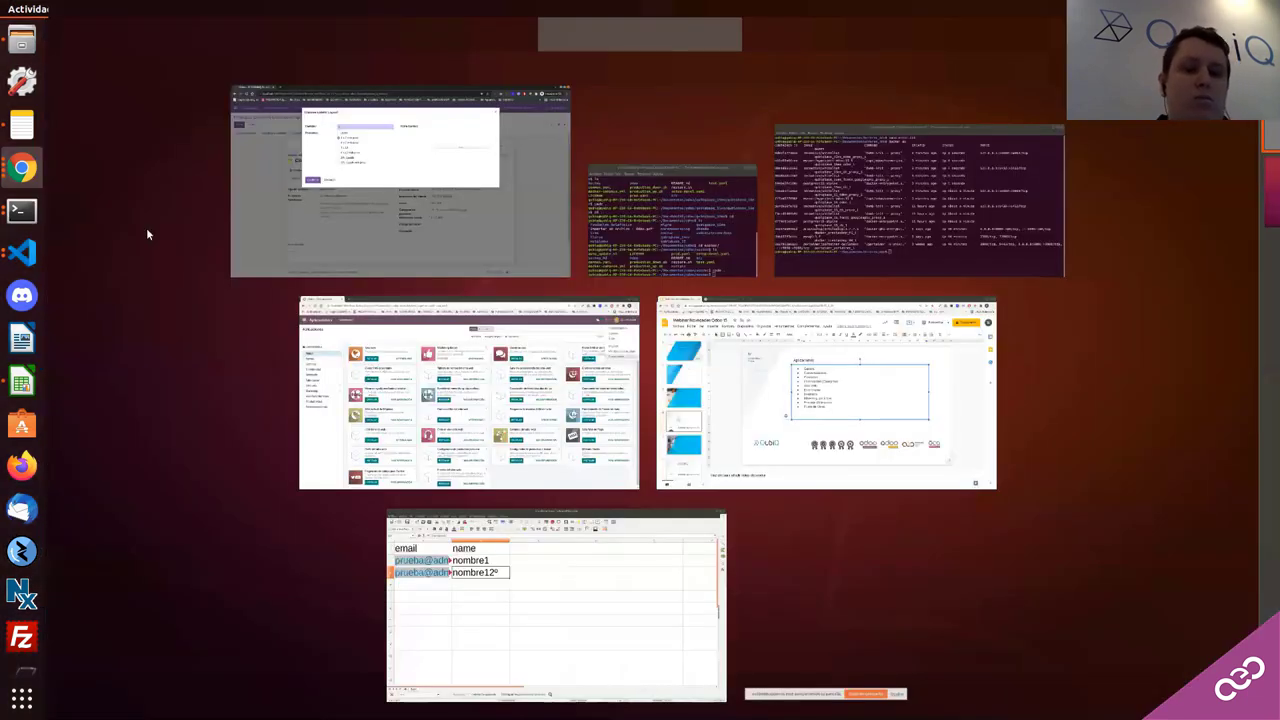
{"action": "key", "text": "super"}
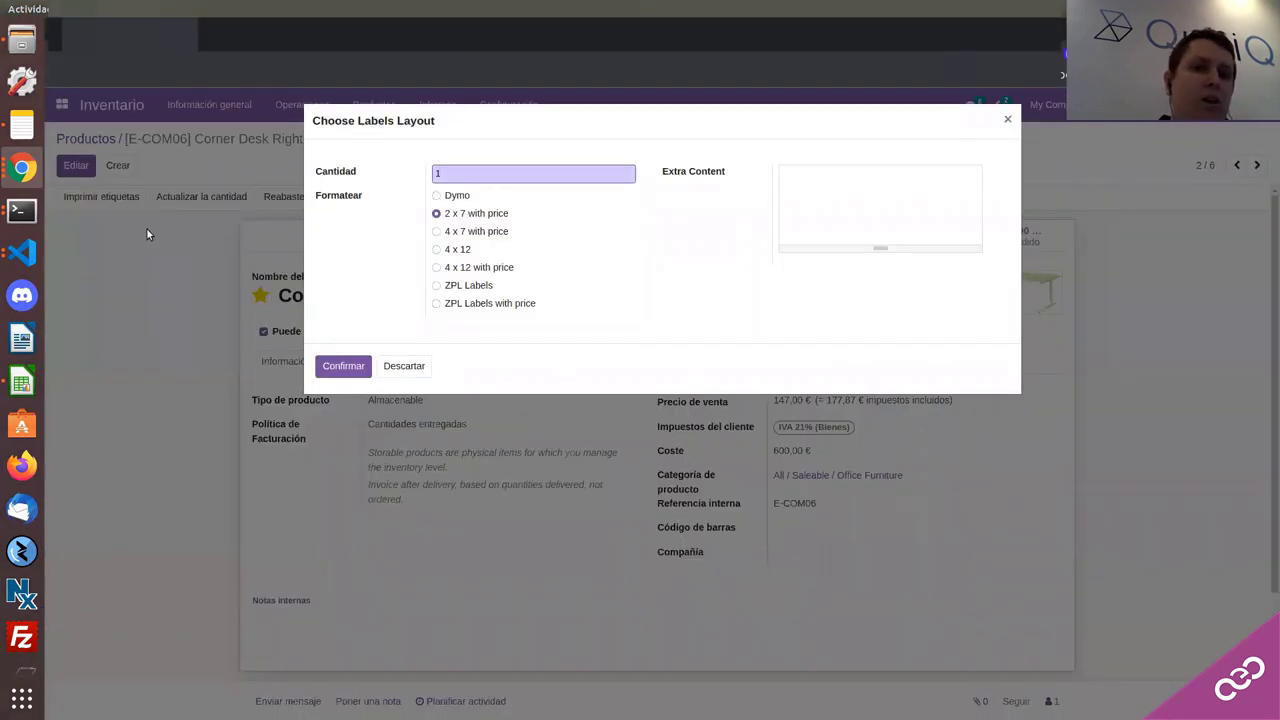
{"action": "left_click", "coordinate": [459, 249]}
{"action": "left_click", "coordinate": [455, 231]}
{"action": "left_click", "coordinate": [455, 215]}
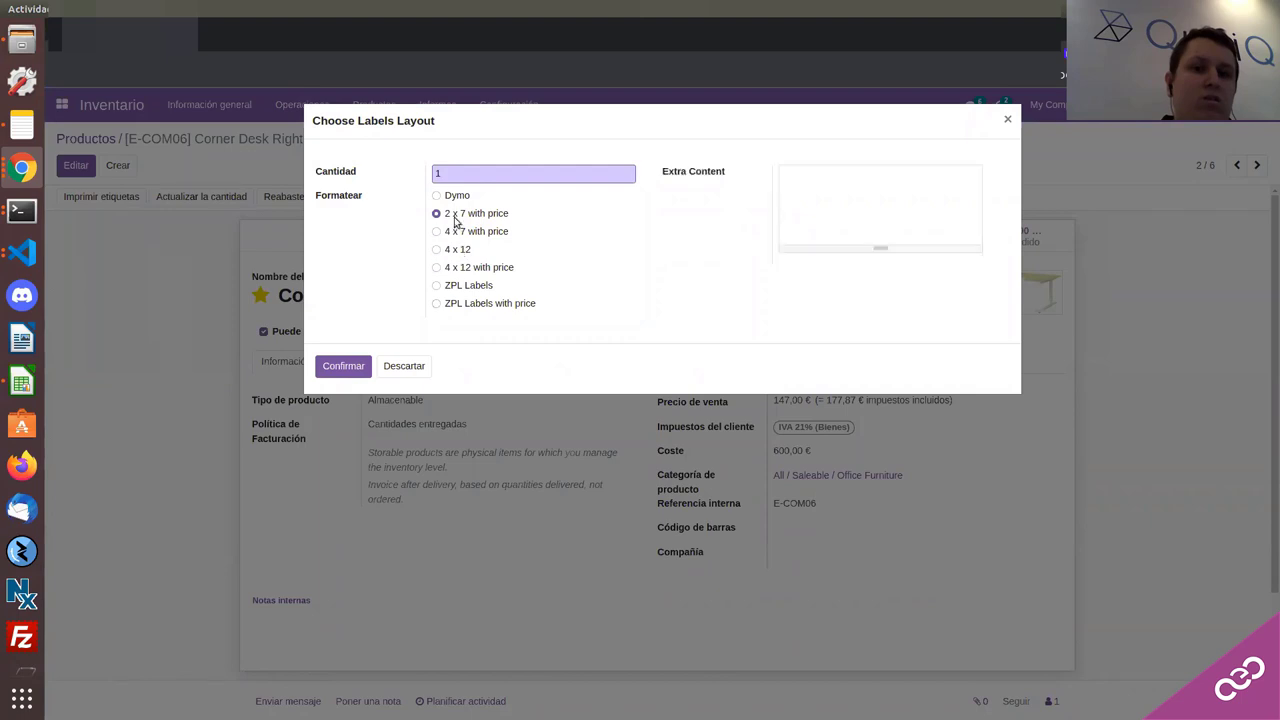
{"action": "left_click", "coordinate": [457, 234]}
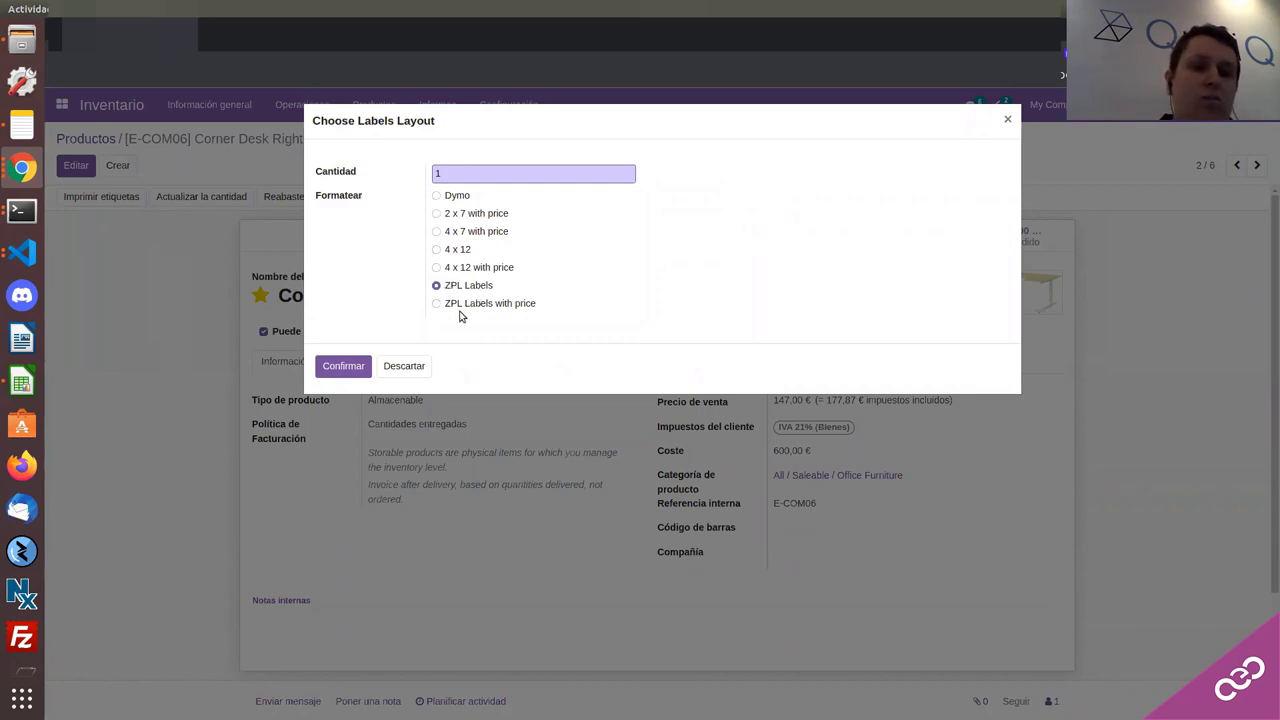
{"action": "left_click", "coordinate": [348, 370]}
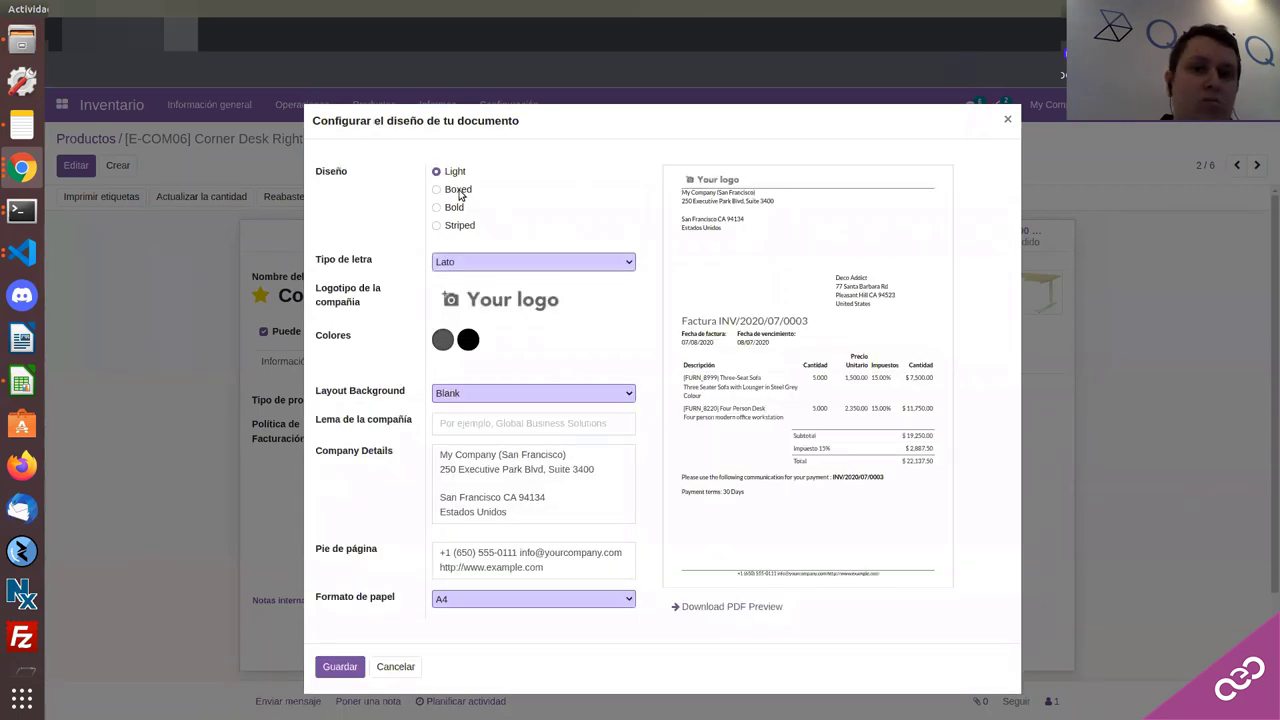
Step: Save the Boxed document layout, downloading the Corner Desk Right Sit ZPL label file
{"action": "left_click", "coordinate": [460, 190]}
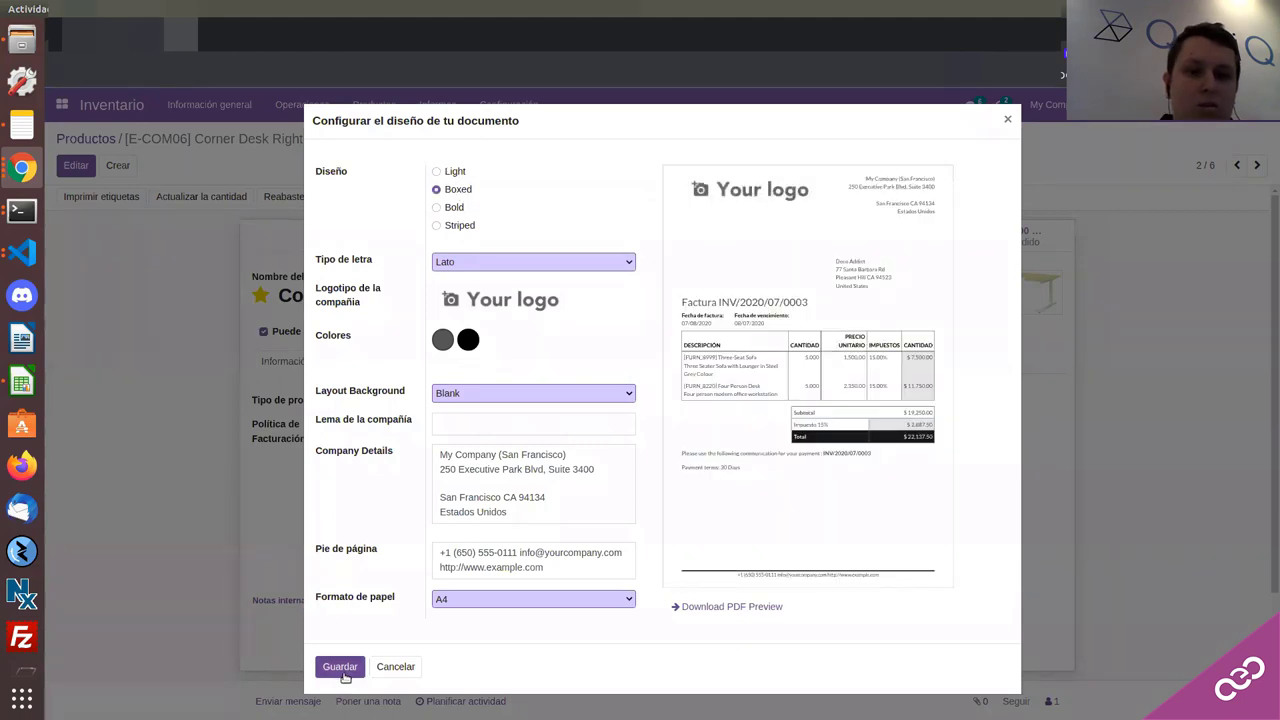
{"action": "left_click", "coordinate": [340, 666]}
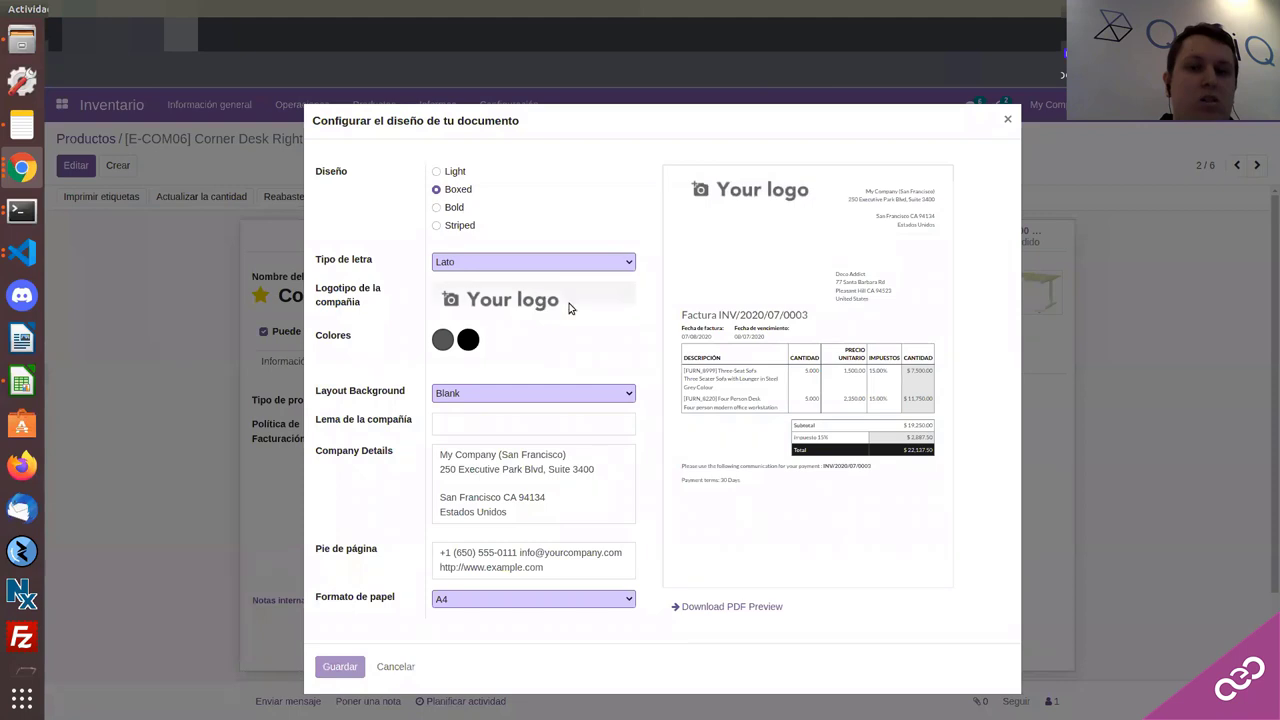
{"action": "left_click", "coordinate": [456, 207]}
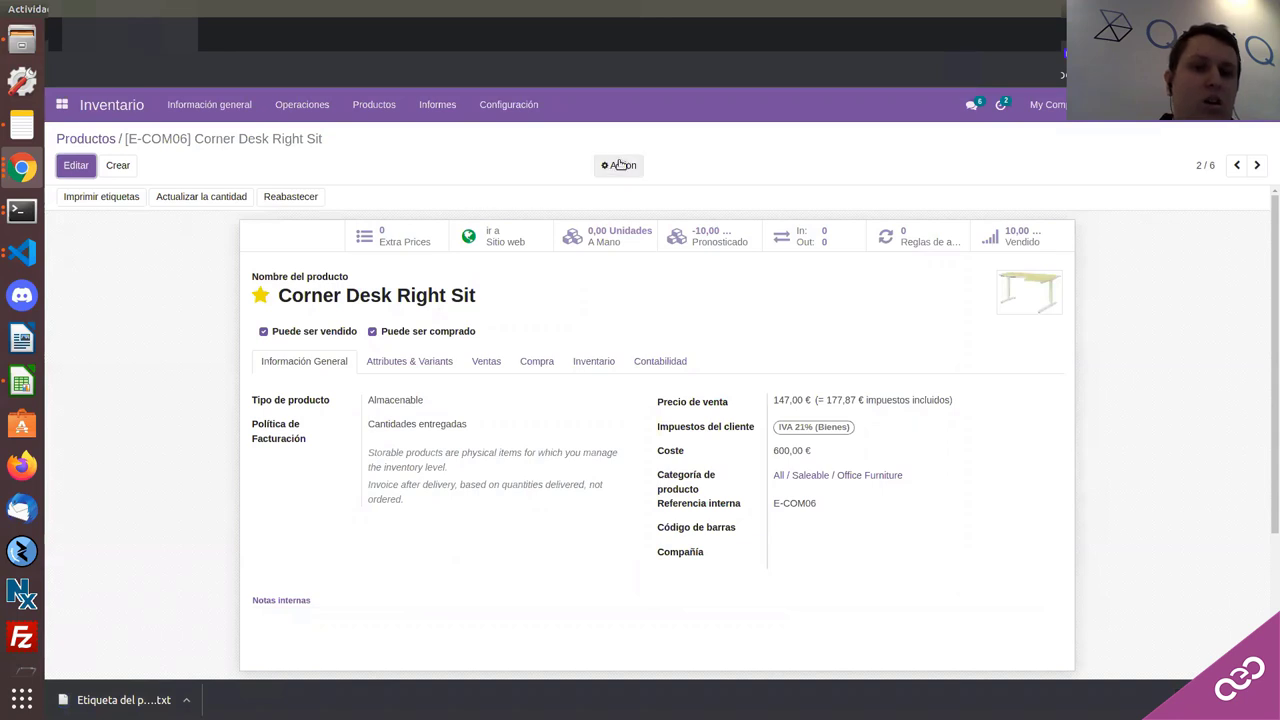
Step: Open the downloaded ZPL label file in Text Editor and select all its code
{"action": "left_click", "coordinate": [122, 702]}
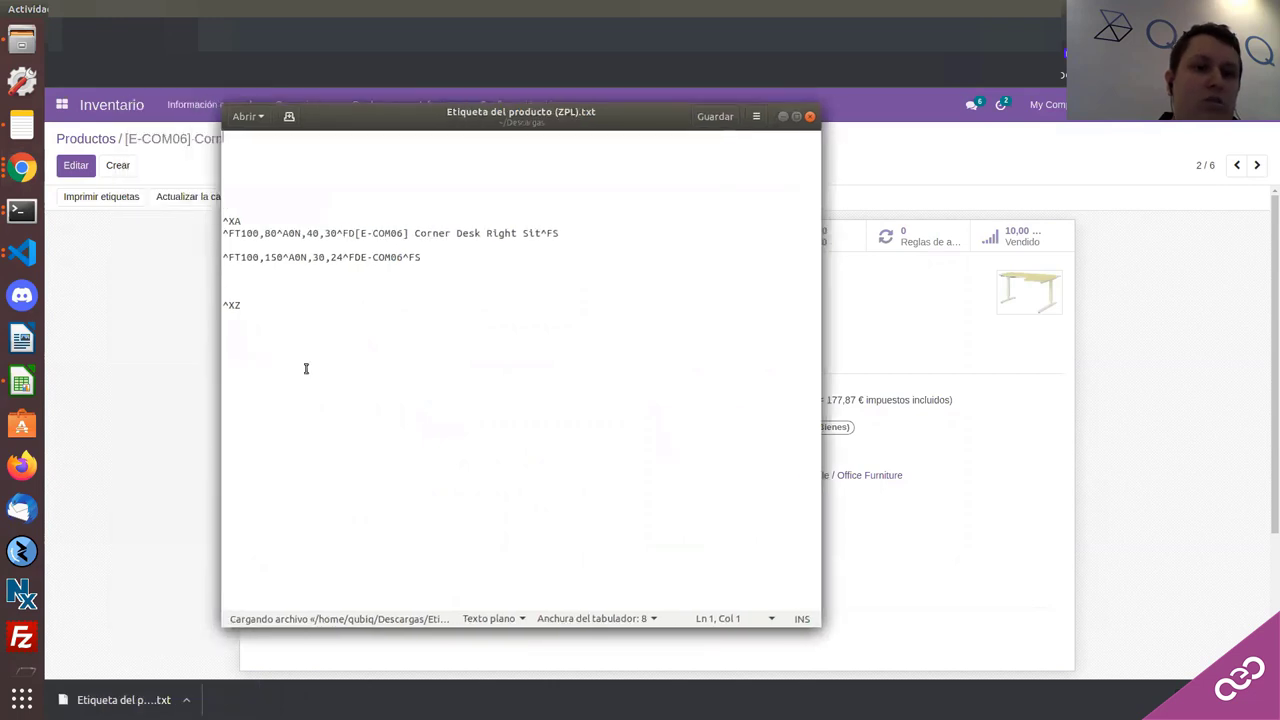
{"action": "left_click", "coordinate": [277, 317]}
{"action": "left_click_drag", "start_coordinate": [277, 317], "coordinate": [225, 222]}
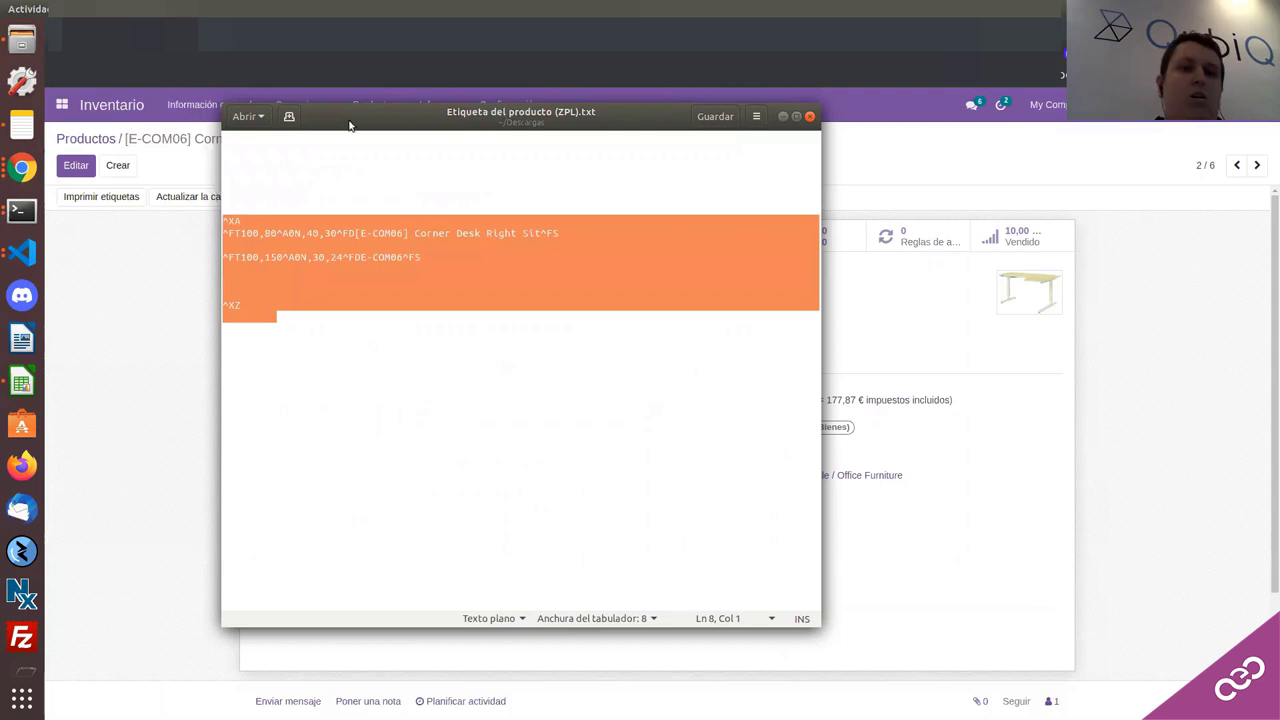
Step: Open a new Chrome incognito window
{"action": "left_click_drag", "start_coordinate": [308, 119], "coordinate": [730, 192]}
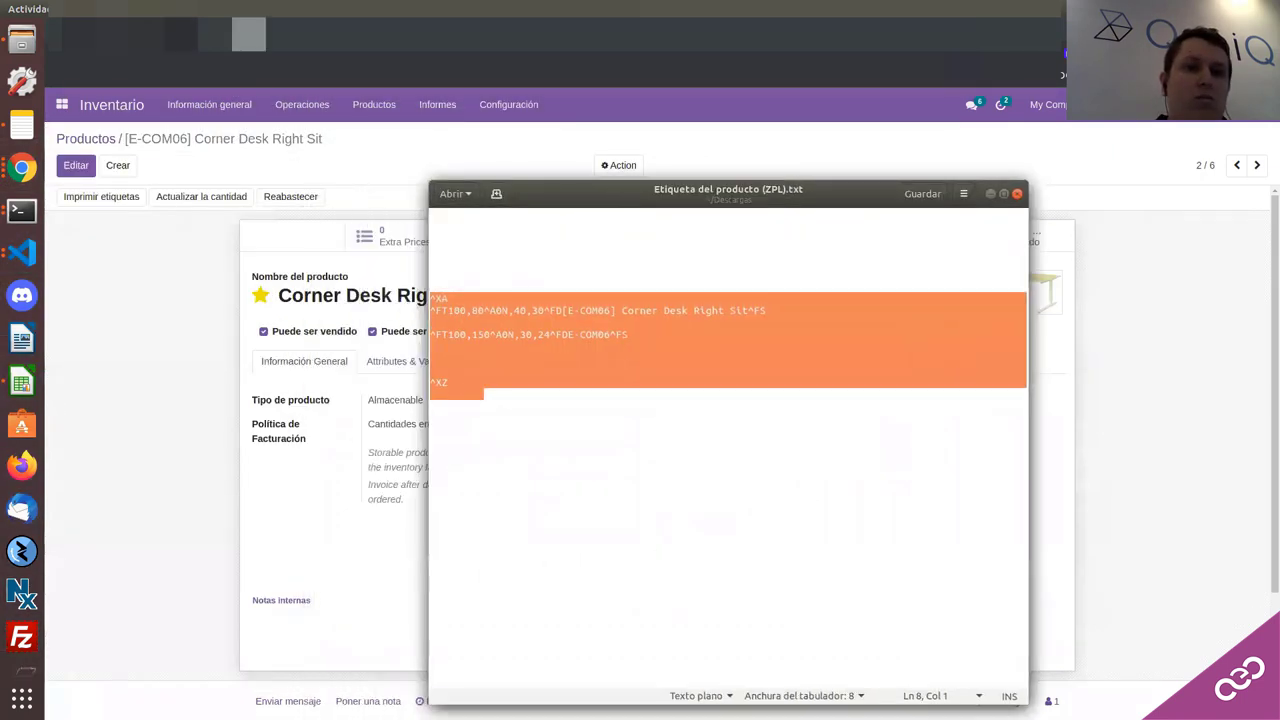
{"action": "left_click", "coordinate": [22, 168]}
{"action": "key", "text": "ctrl+shift+n"}
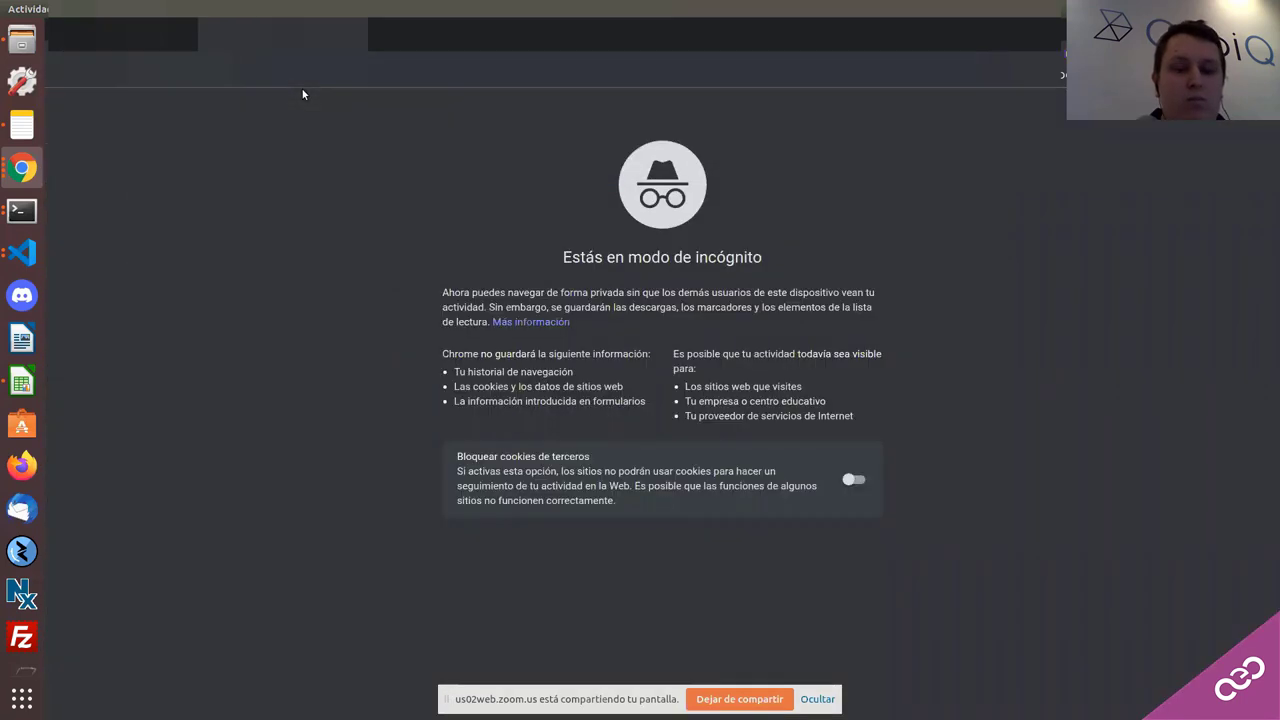
Step: Bring up the Labelary Online ZPL Viewer
{"action": "type", "text": "zpl"}
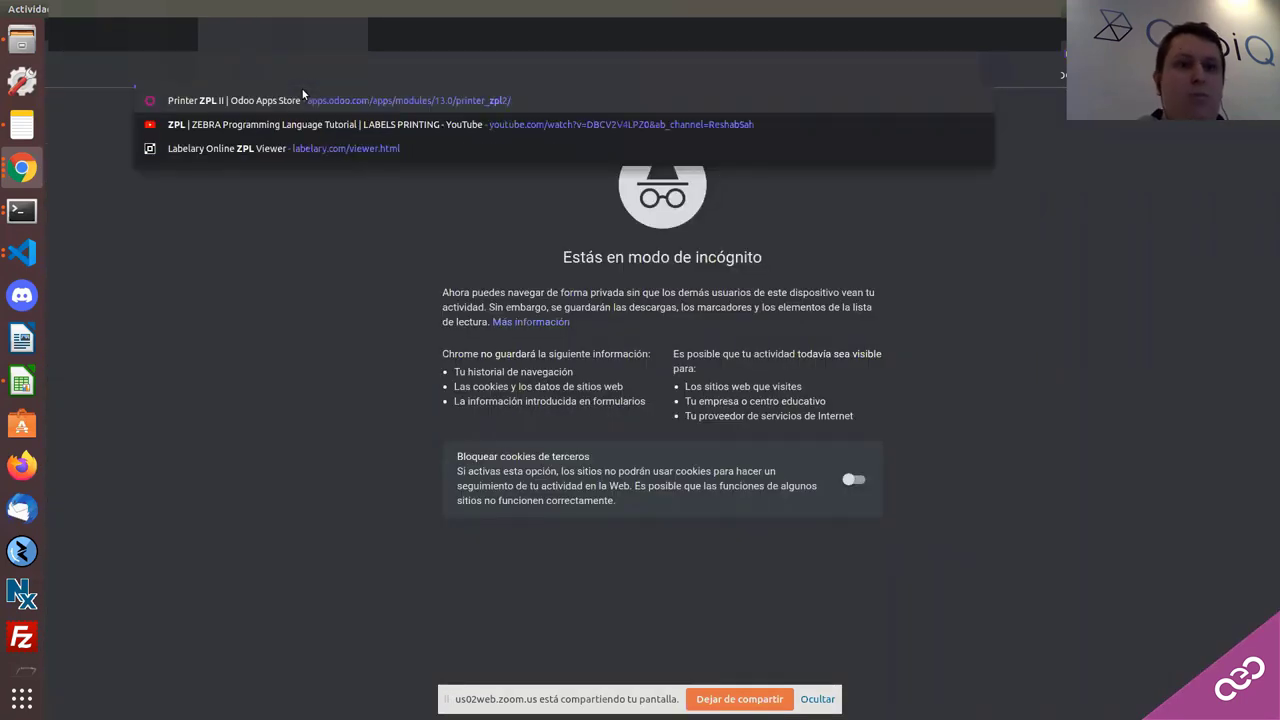
{"action": "key", "text": "BackSpace"}
{"action": "key", "text": "BackSpace"}
{"action": "key", "text": "BackSpace"}
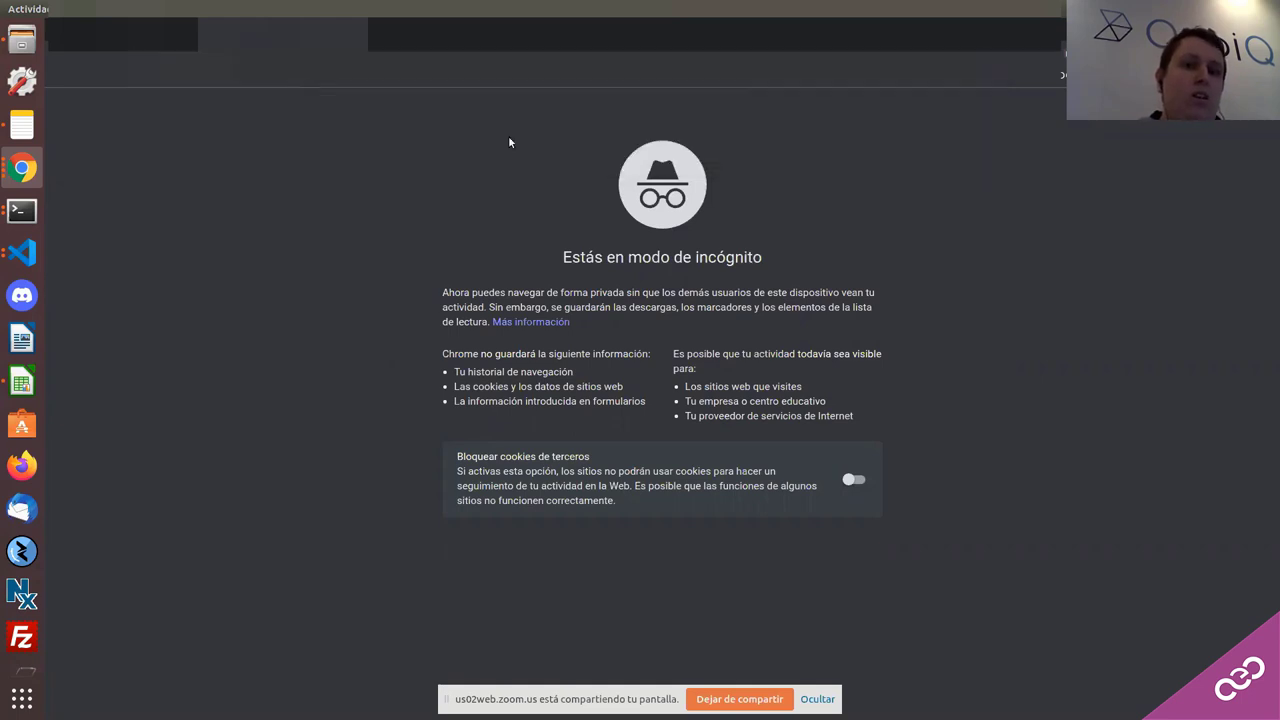
{"action": "key", "text": "ctrl+w"}
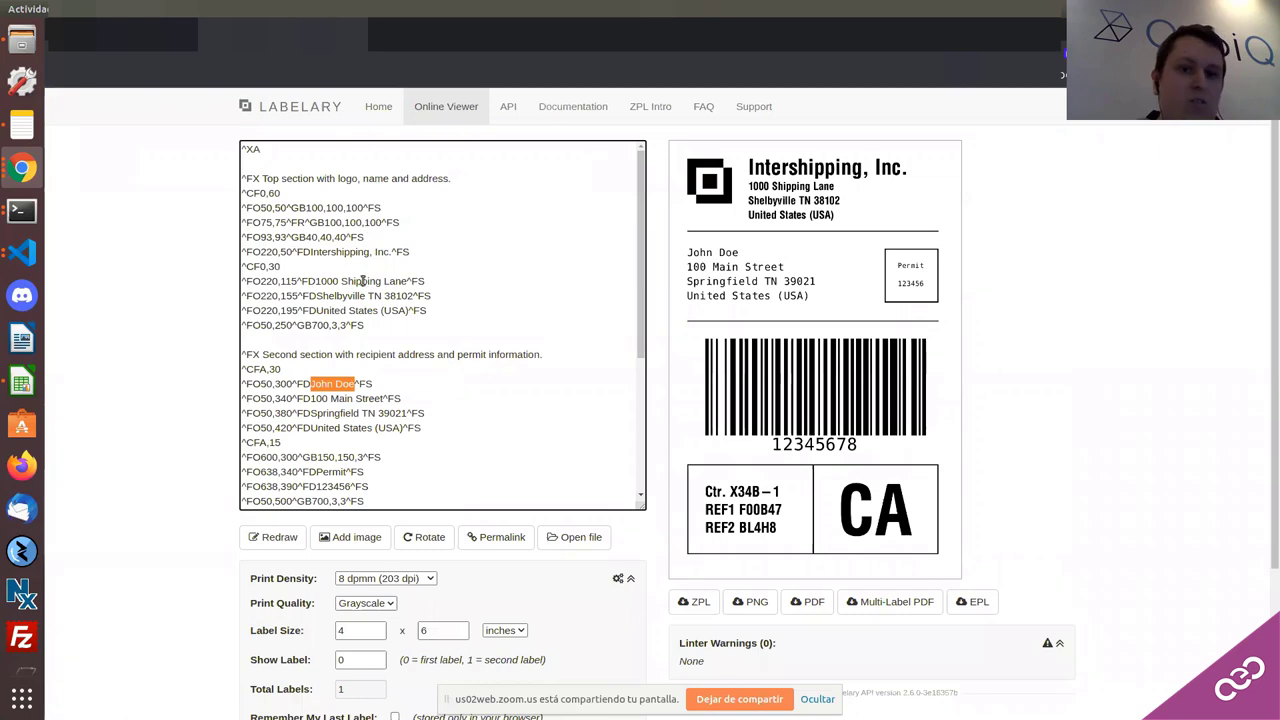
{"action": "scroll", "coordinate": [368, 228], "scroll_direction": "down", "scroll_amount": 5}
{"action": "scroll", "coordinate": [360, 414], "scroll_direction": "down", "scroll_amount": 4}
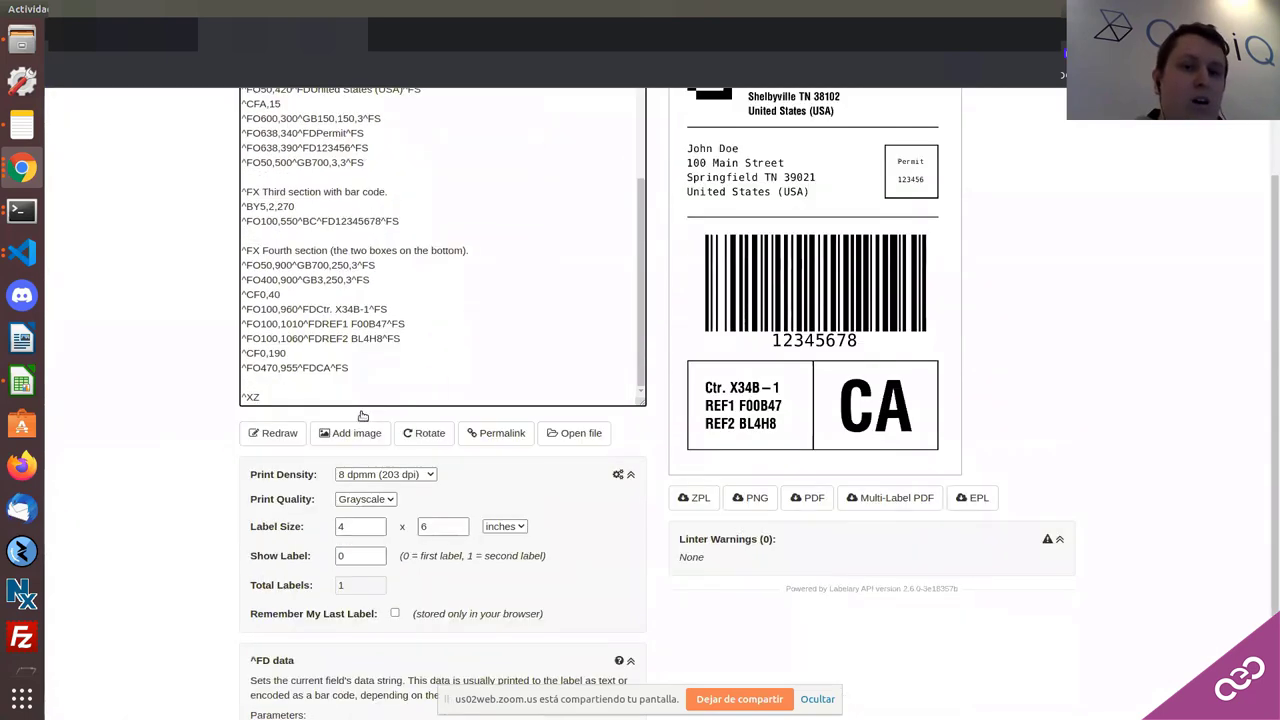
{"action": "scroll", "coordinate": [423, 511], "scroll_direction": "up", "scroll_amount": 3}
Step: Delete the sample ZPL code, from ^XA onward, leaving the code box empty
{"action": "key", "text": "shift+Up"}
{"action": "key", "text": "shift+Up"}
{"action": "key", "text": "shift+Up"}
{"action": "key", "text": "shift+Up"}
{"action": "key", "text": "shift+Up"}
{"action": "key", "text": "shift+Up"}
{"action": "key", "text": "shift+Up"}
{"action": "key", "text": "shift+Up"}
{"action": "key", "text": "shift+Up"}
{"action": "key", "text": "shift+Up"}
{"action": "key", "text": "shift+Up"}
{"action": "key", "text": "shift+Up"}
{"action": "key", "text": "shift+Up"}
{"action": "key", "text": "shift+Up"}
{"action": "key", "text": "shift+Up"}
{"action": "key", "text": "shift+Up"}
{"action": "key", "text": "shift+Up"}
{"action": "key", "text": "shift+Up"}
{"action": "key", "text": "shift+Up"}
{"action": "key", "text": "shift+Up"}
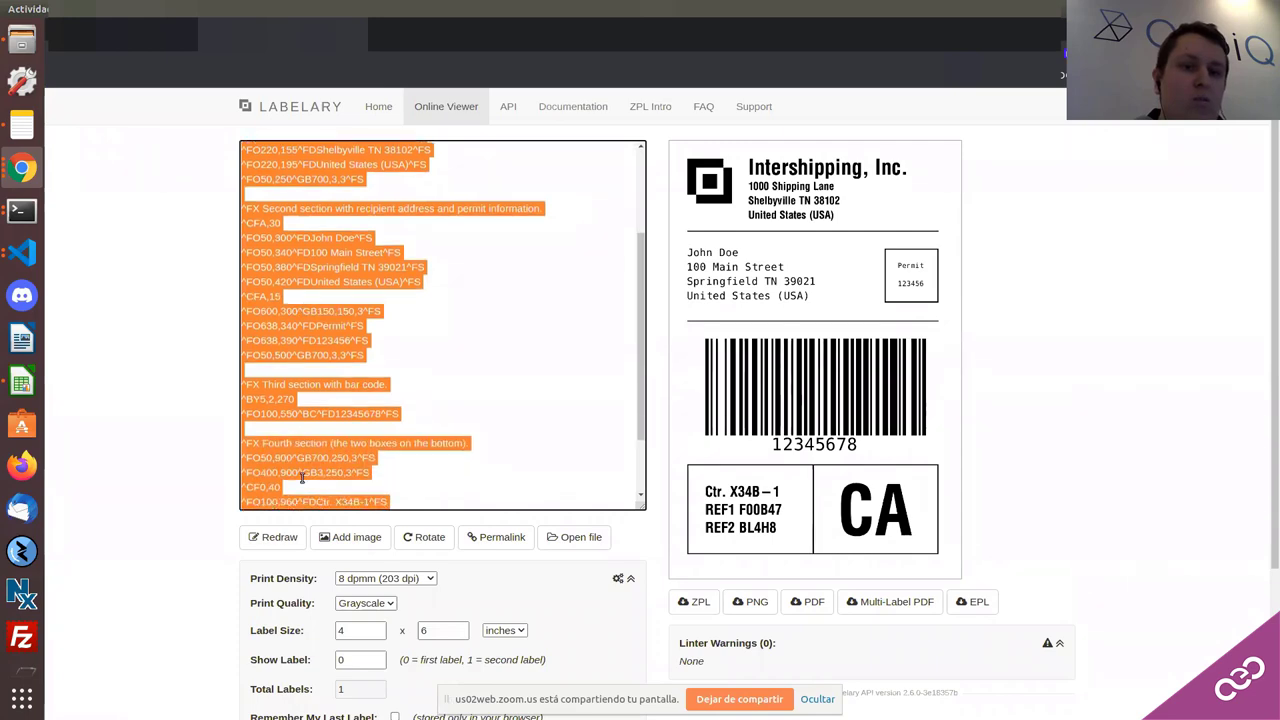
{"action": "scroll", "coordinate": [300, 420], "scroll_direction": "down", "scroll_amount": 2}
{"action": "left_click", "coordinate": [300, 362], "text": "shift"}
{"action": "key", "text": "shift+Up"}
{"action": "key", "text": "shift+Up"}
{"action": "key", "text": "shift+Up"}
{"action": "key", "text": "shift+Up"}
{"action": "key", "text": "shift+Up"}
{"action": "key", "text": "shift+Up"}
{"action": "key", "text": "shift+Up"}
{"action": "key", "text": "shift+Up"}
{"action": "key", "text": "shift+Up"}
{"action": "key", "text": "shift+Up"}
{"action": "key", "text": "shift+Up"}
{"action": "key", "text": "shift+Up"}
{"action": "key", "text": "shift+Up"}
{"action": "key", "text": "shift+Up"}
{"action": "key", "text": "shift+Up"}
{"action": "key", "text": "shift+Up"}
{"action": "key", "text": "shift+Up"}
{"action": "key", "text": "shift+Up"}
{"action": "key", "text": "shift+Up"}
{"action": "key", "text": "shift+Up"}
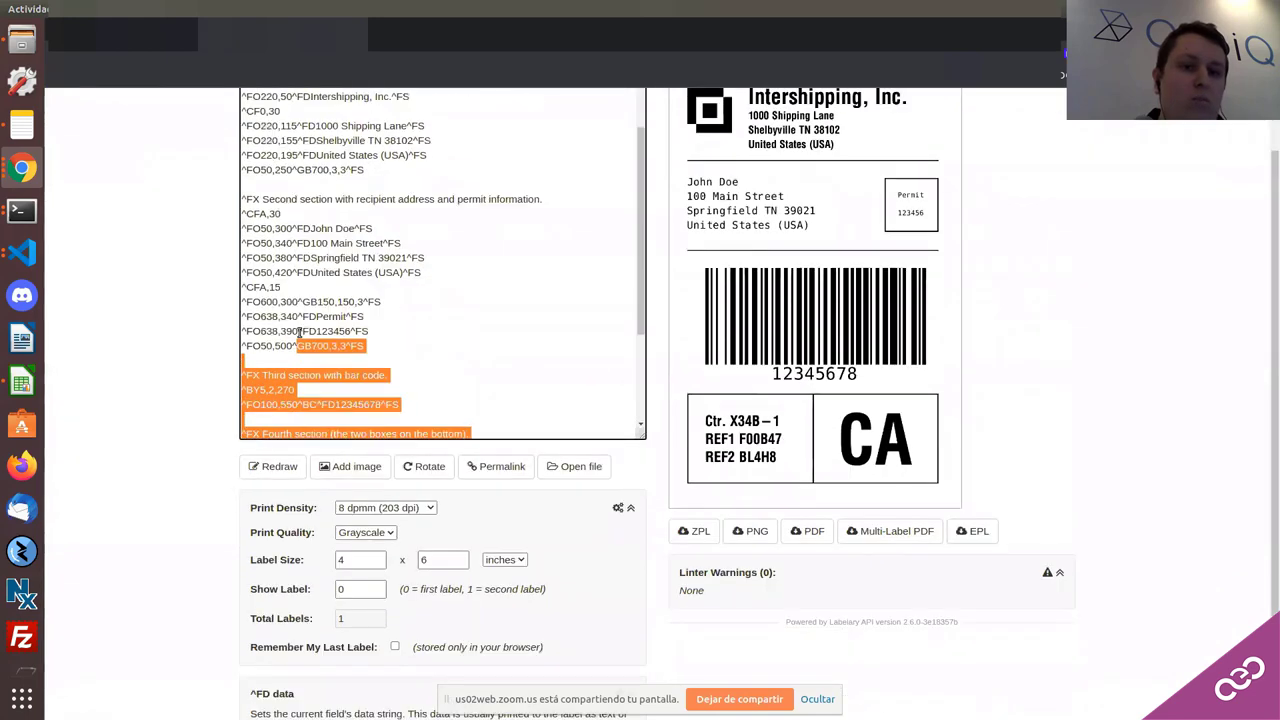
{"action": "key", "text": "BackSpace"}
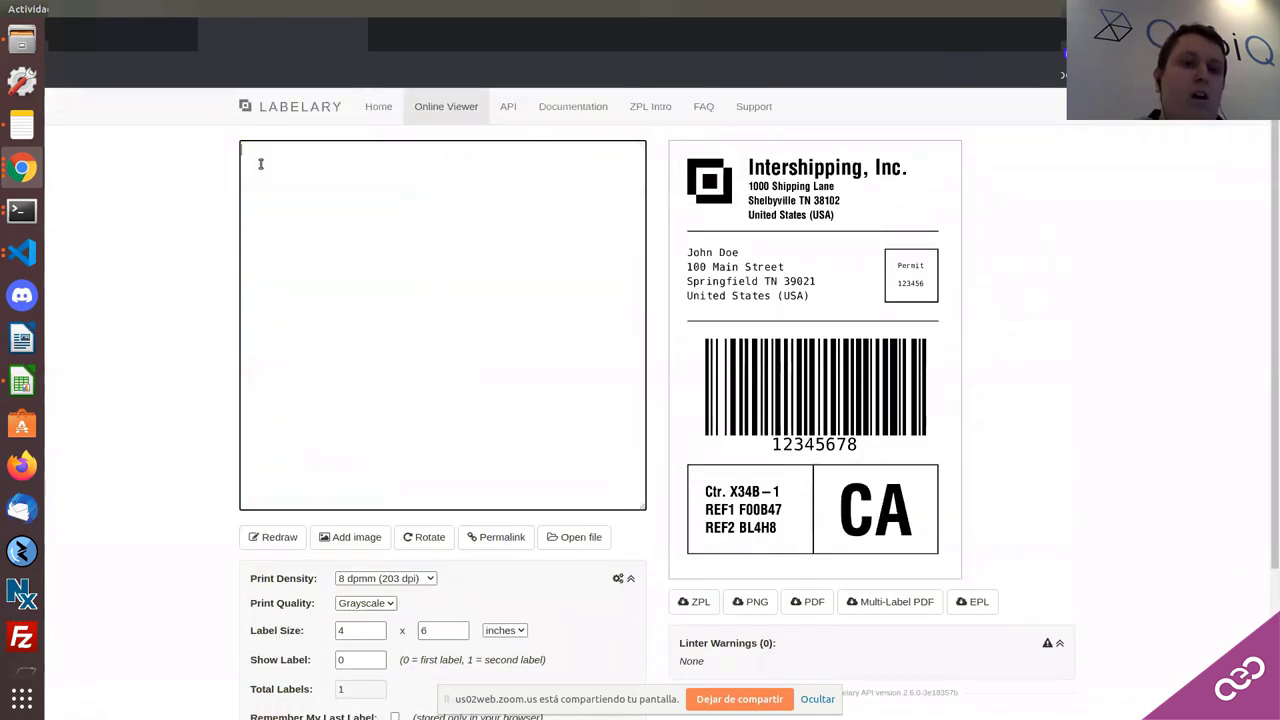
{"action": "scroll", "coordinate": [8, 492], "scroll_direction": "down", "scroll_amount": 3}
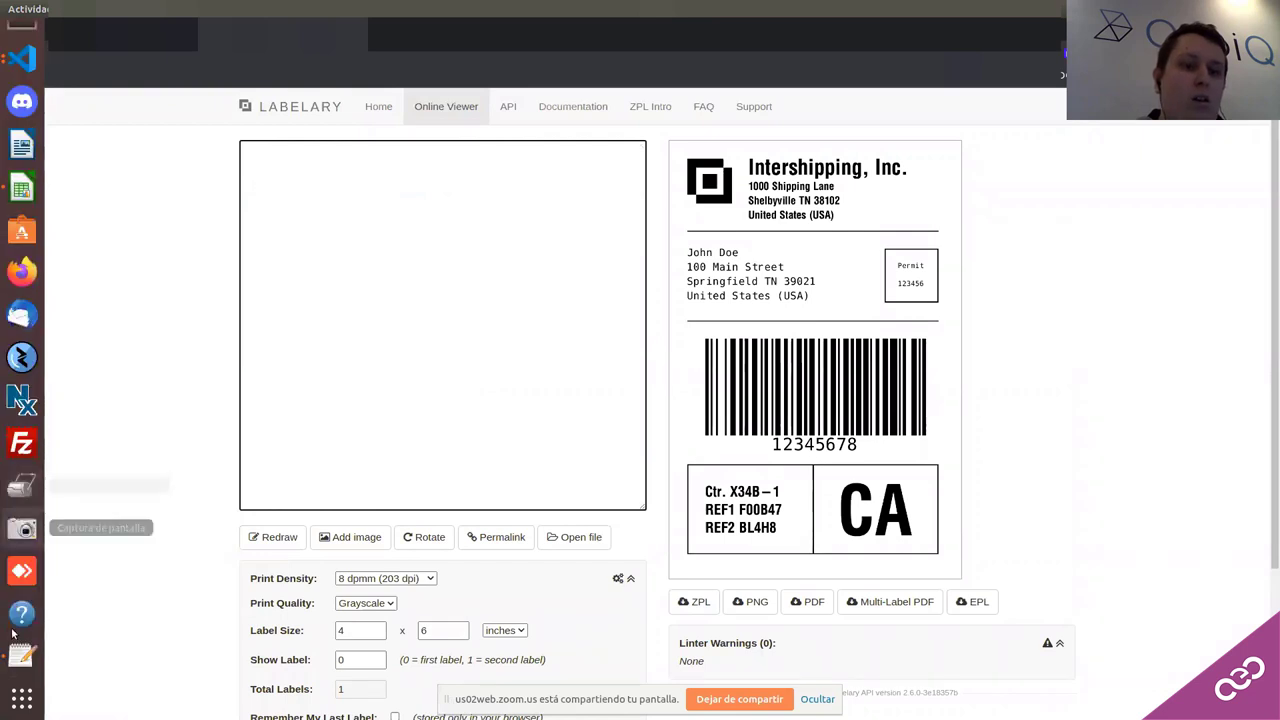
Step: Copy the E-COM06 label's ZPL code from Text Editor and paste it into Labelary's code box
{"action": "left_click", "coordinate": [22, 655]}
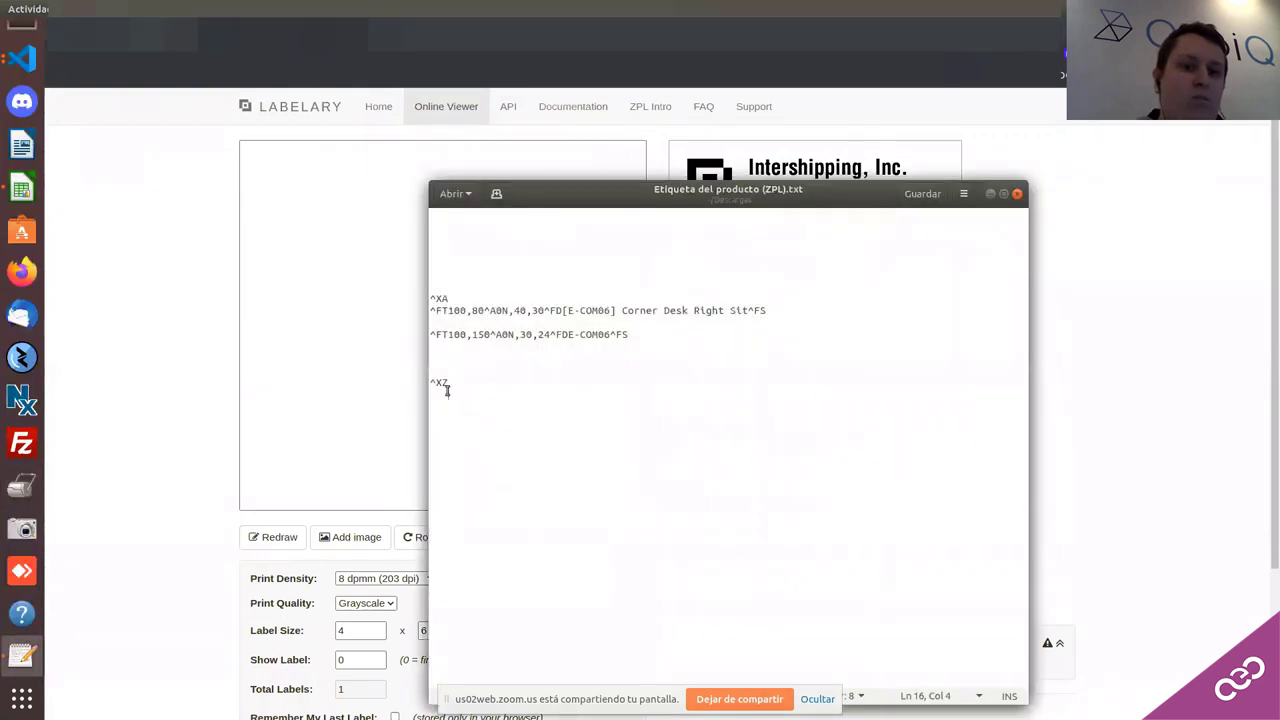
{"action": "left_click_drag", "start_coordinate": [446, 384], "coordinate": [428, 298]}
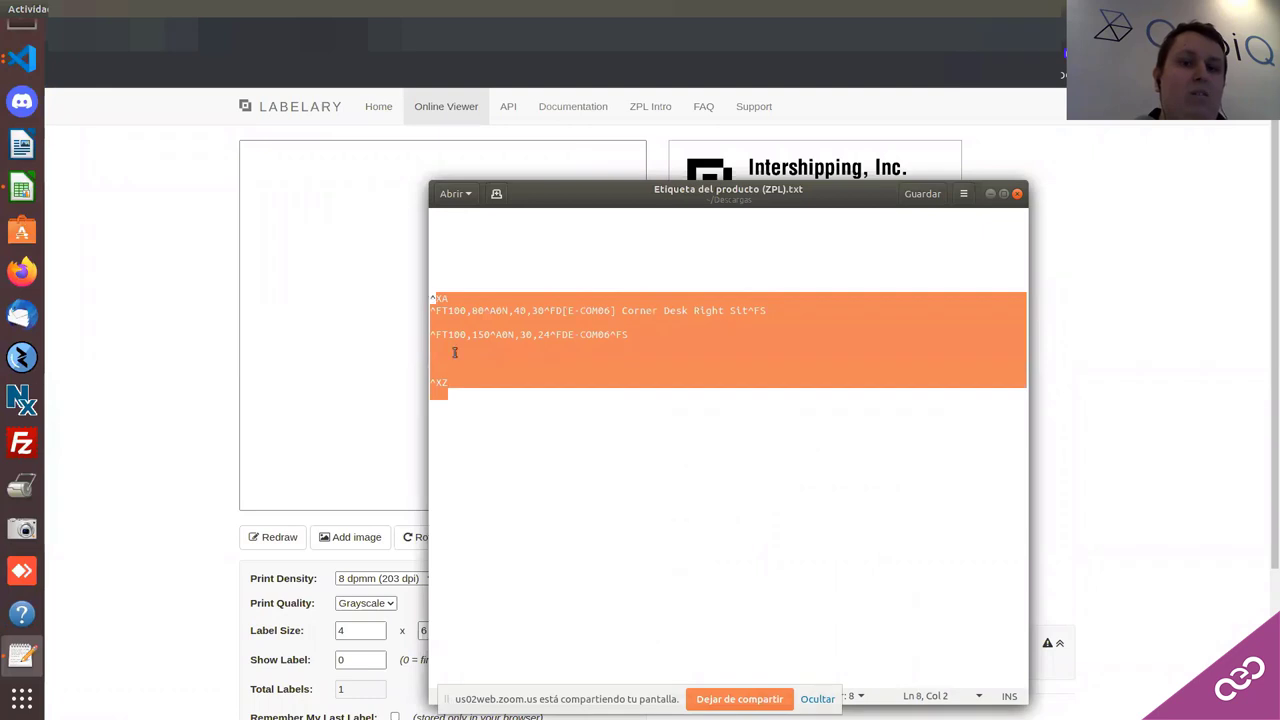
{"action": "left_click", "coordinate": [458, 368]}
{"action": "left_click_drag", "start_coordinate": [449, 383], "coordinate": [431, 299]}
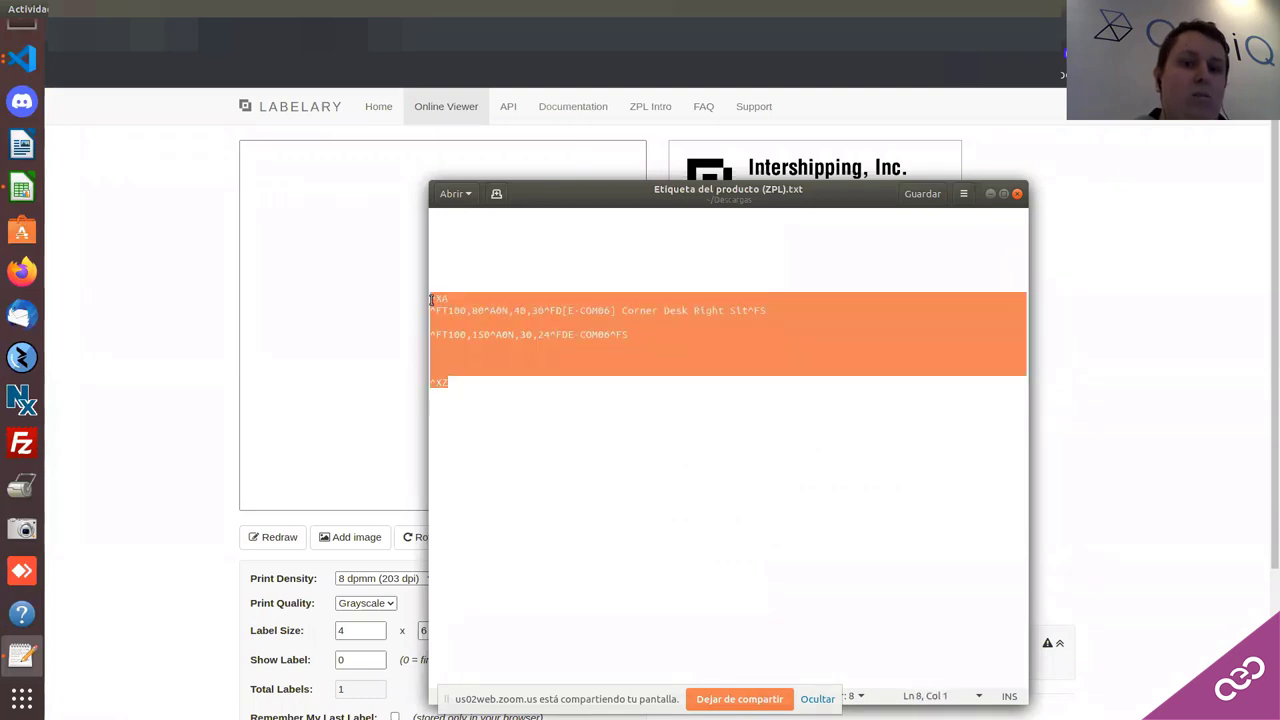
{"action": "right_click", "coordinate": [442, 312]}
{"action": "left_click", "coordinate": [465, 362]}
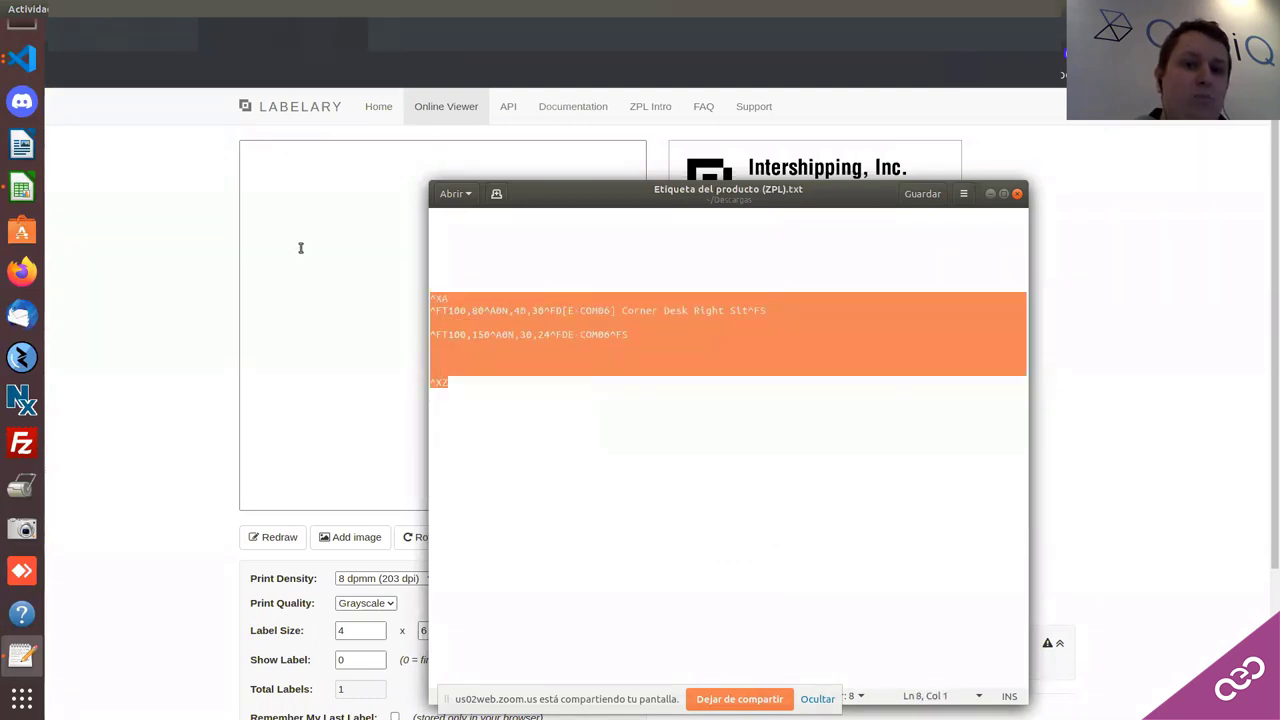
{"action": "left_click", "coordinate": [300, 246]}
{"action": "key", "text": "ctrl+v"}
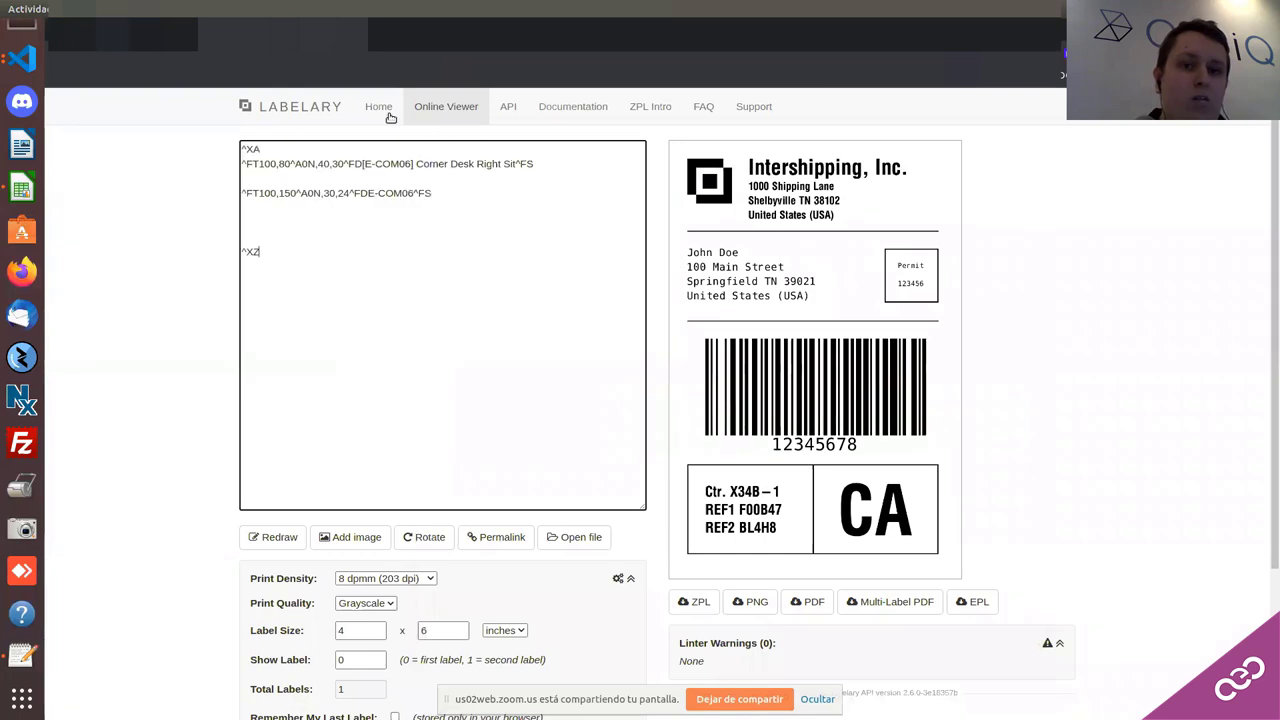
Step: Redraw the Labelary preview from the pasted ZPL code
{"action": "scroll", "coordinate": [545, 528], "scroll_direction": "down", "scroll_amount": 1}
{"action": "left_click", "coordinate": [280, 465]}
{"action": "scroll", "coordinate": [505, 511], "scroll_direction": "down", "scroll_amount": 2}
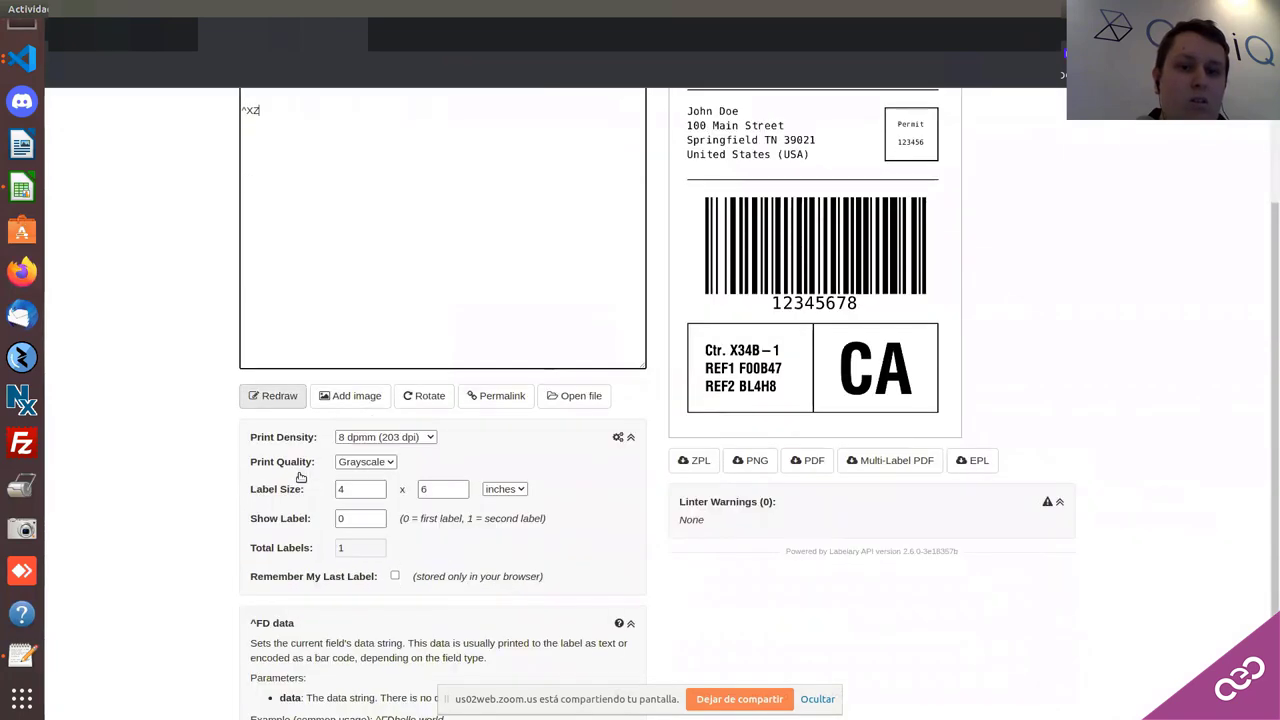
{"action": "scroll", "coordinate": [505, 511], "scroll_direction": "down", "scroll_amount": 1}
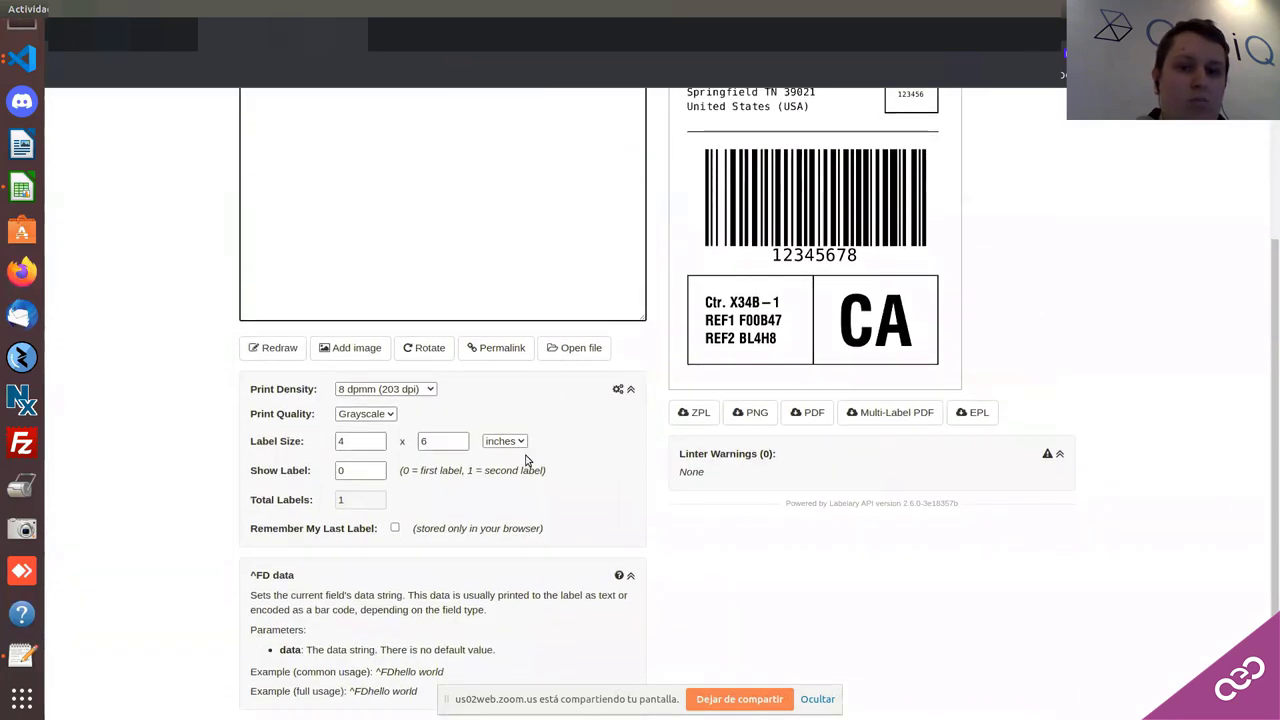
{"action": "scroll", "coordinate": [526, 467], "scroll_direction": "up", "scroll_amount": 1}
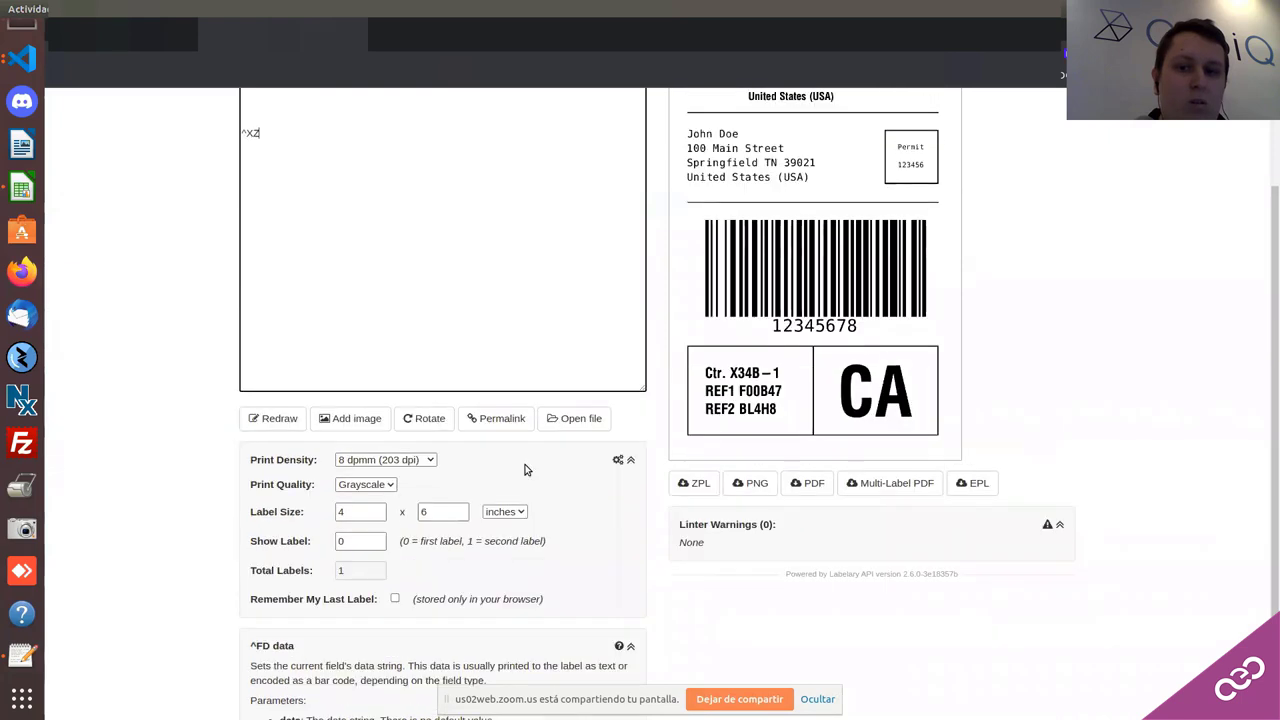
{"action": "scroll", "coordinate": [525, 467], "scroll_direction": "up", "scroll_amount": 2}
{"action": "scroll", "coordinate": [526, 466], "scroll_direction": "down", "scroll_amount": 3}
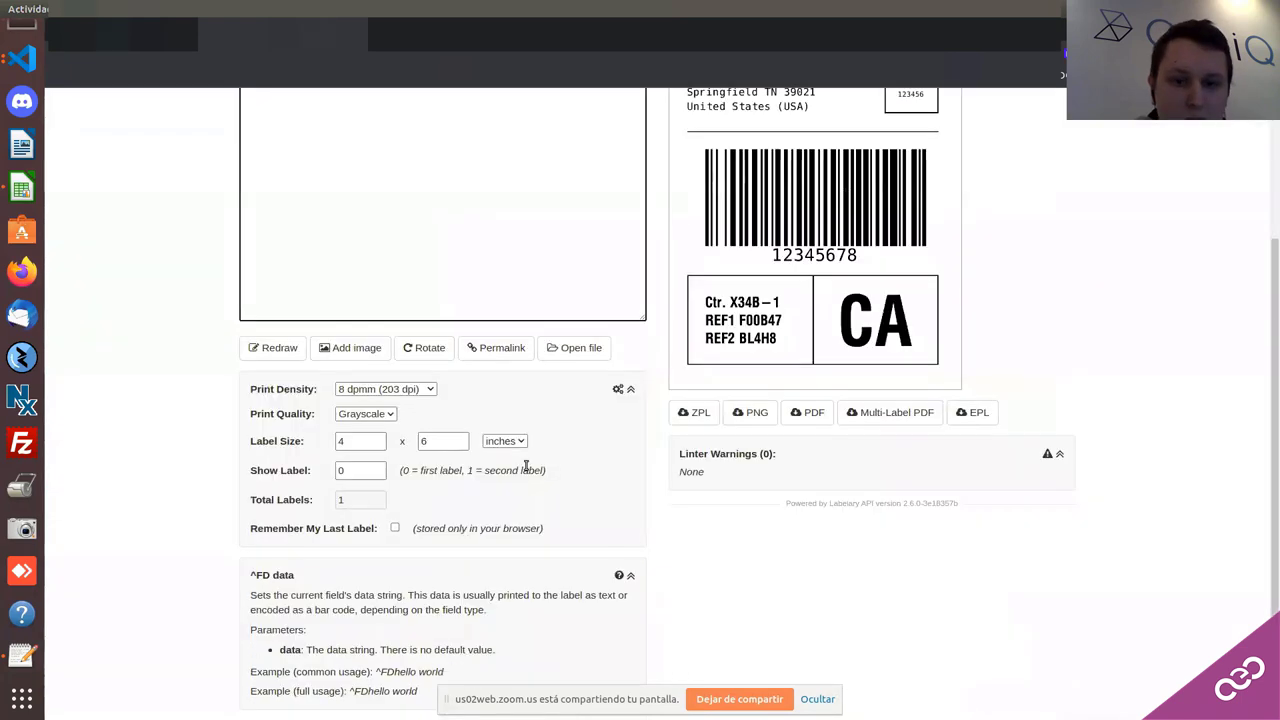
Step: Download the rendered label as label (2).pdf
{"action": "left_click", "coordinate": [807, 412]}
{"action": "scroll", "coordinate": [594, 506], "scroll_direction": "up", "scroll_amount": 1}
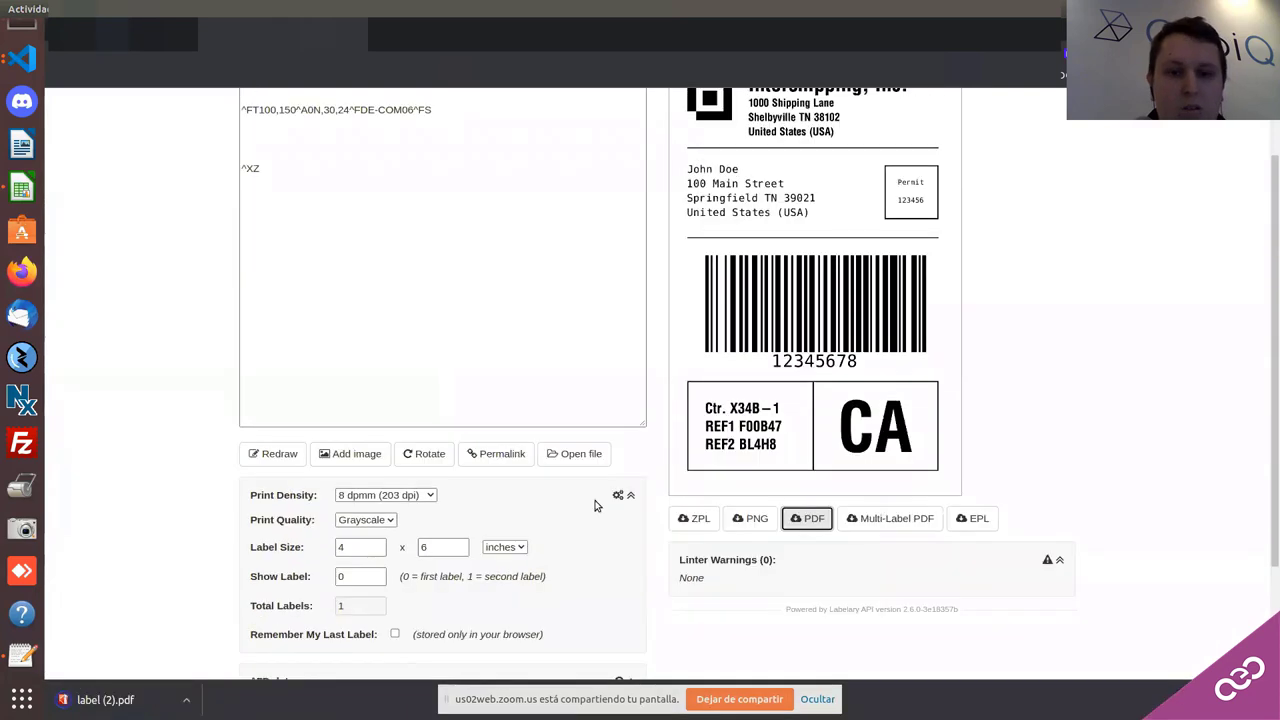
{"action": "scroll", "coordinate": [596, 504], "scroll_direction": "down", "scroll_amount": 2}
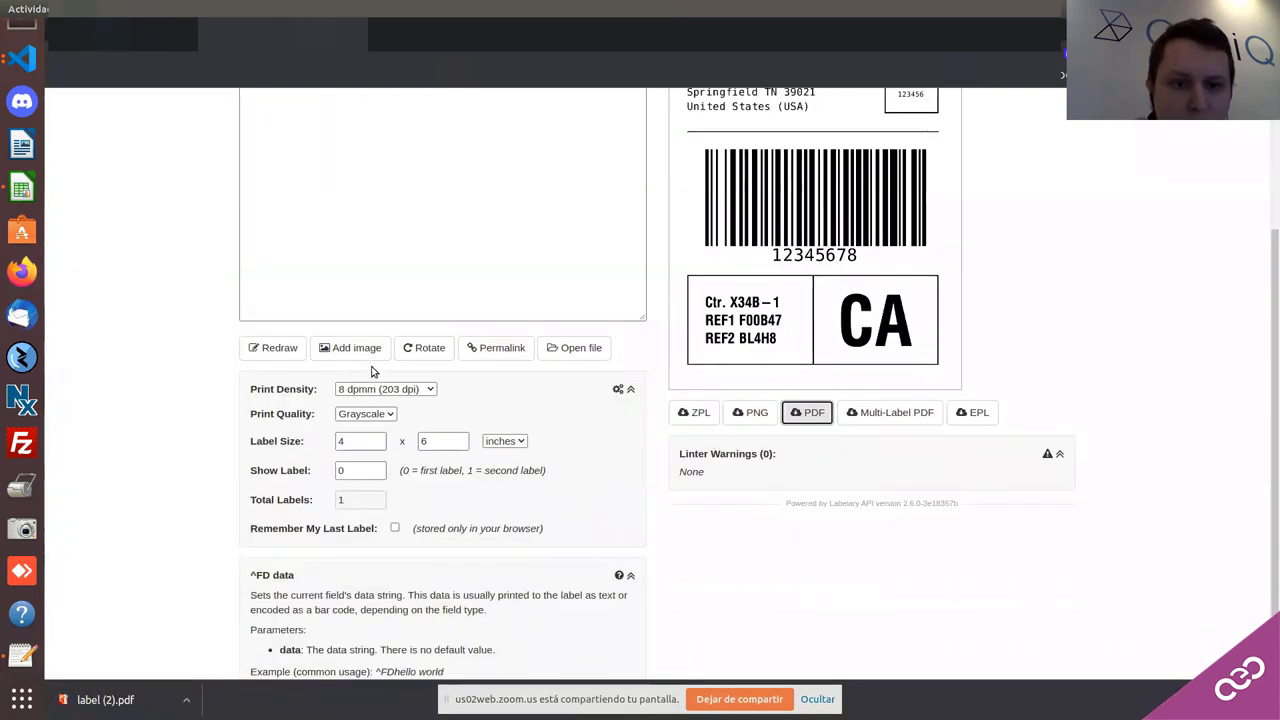
{"action": "scroll", "coordinate": [372, 371], "scroll_direction": "down", "scroll_amount": 1}
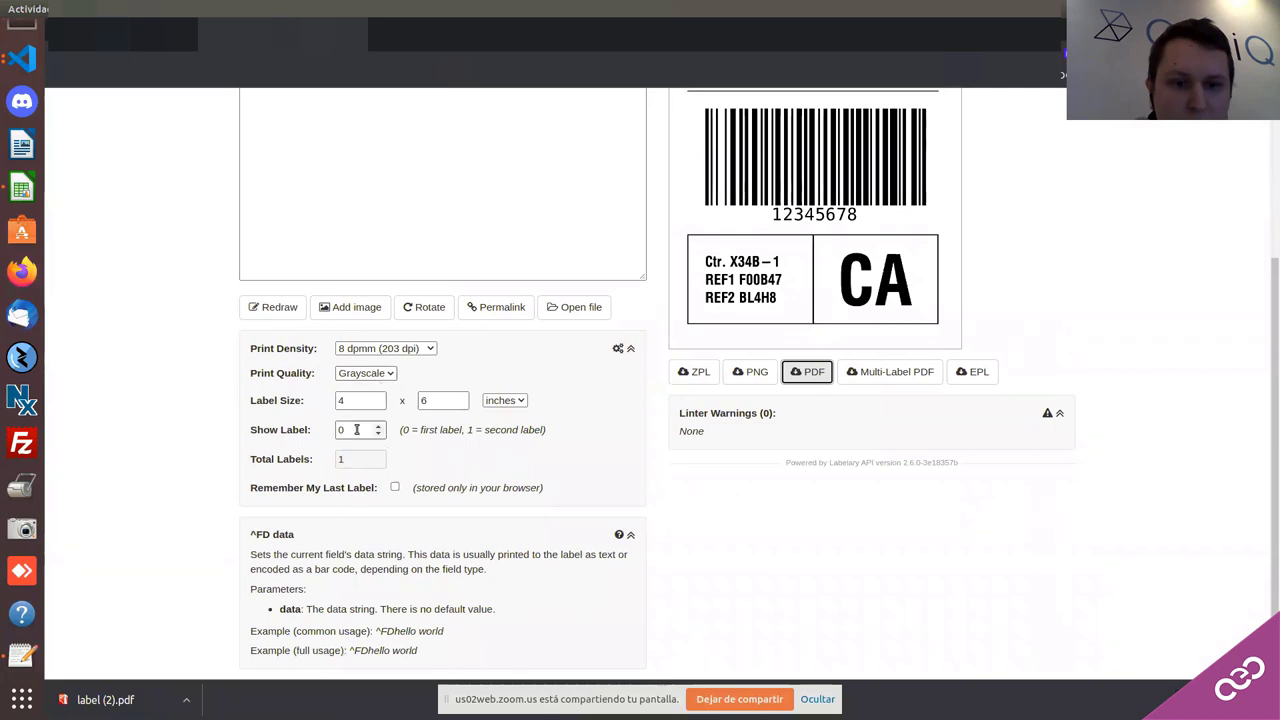
{"action": "scroll", "coordinate": [380, 435], "scroll_direction": "up", "scroll_amount": 5}
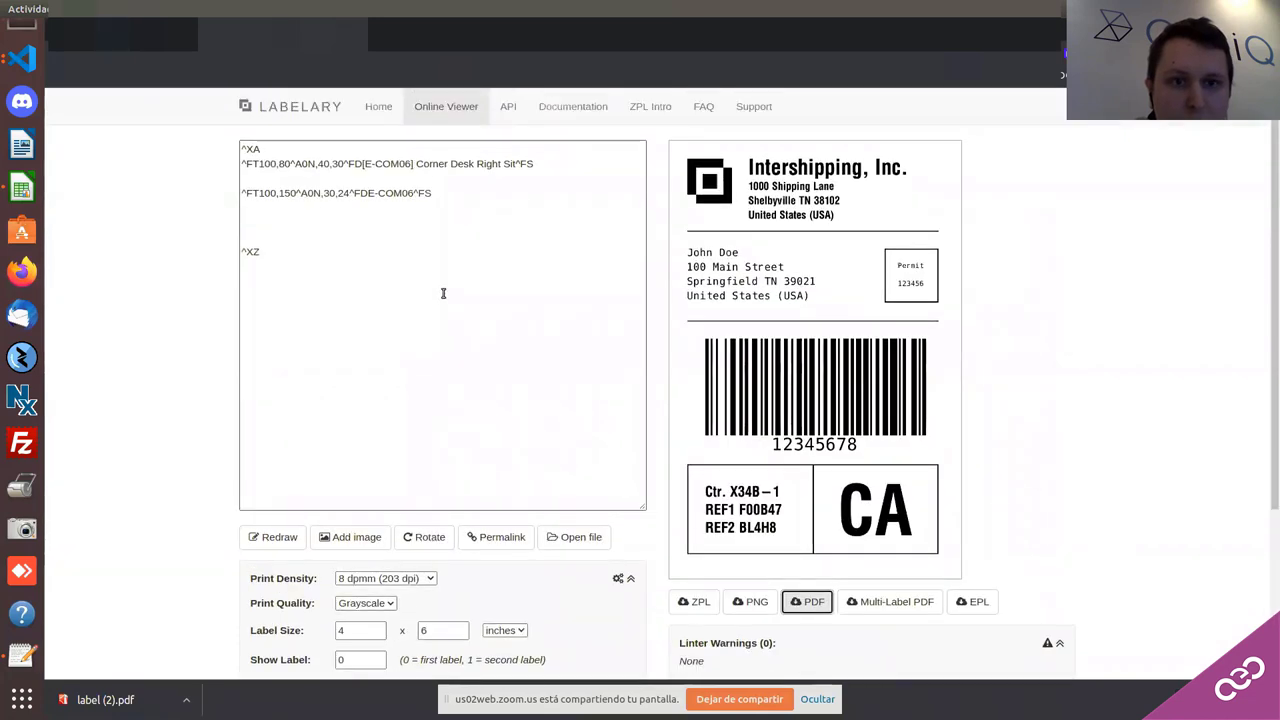
Step: Choose to load the ZPL code into Labelary from a file
{"action": "left_click", "coordinate": [434, 292]}
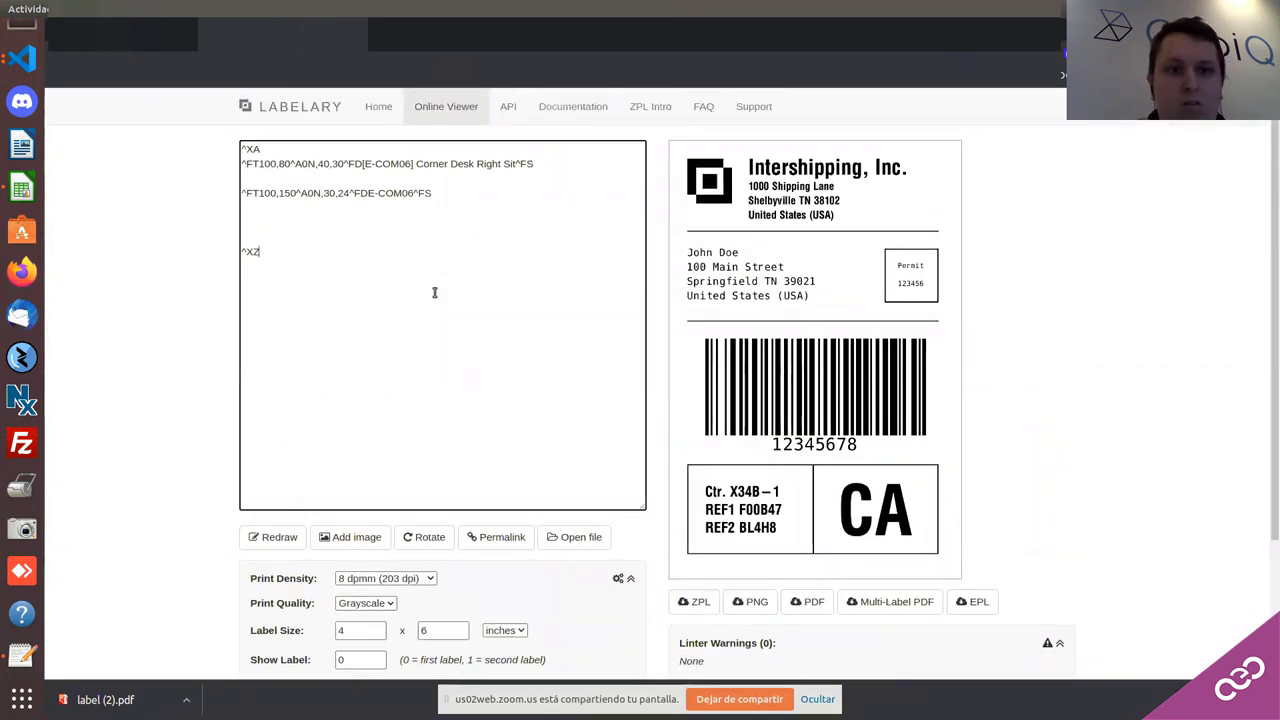
{"action": "scroll", "coordinate": [651, 366], "scroll_direction": "down", "scroll_amount": 2}
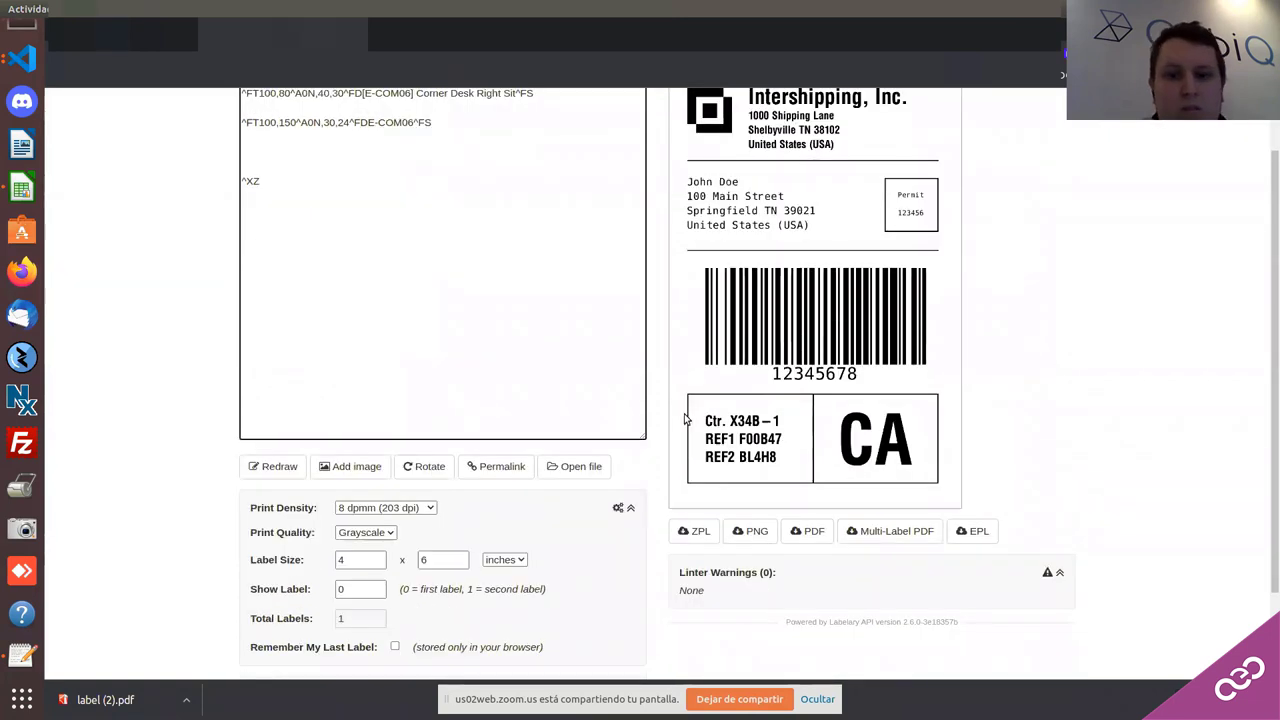
{"action": "scroll", "coordinate": [675, 412], "scroll_direction": "down", "scroll_amount": 1}
{"action": "scroll", "coordinate": [675, 412], "scroll_direction": "down", "scroll_amount": 2}
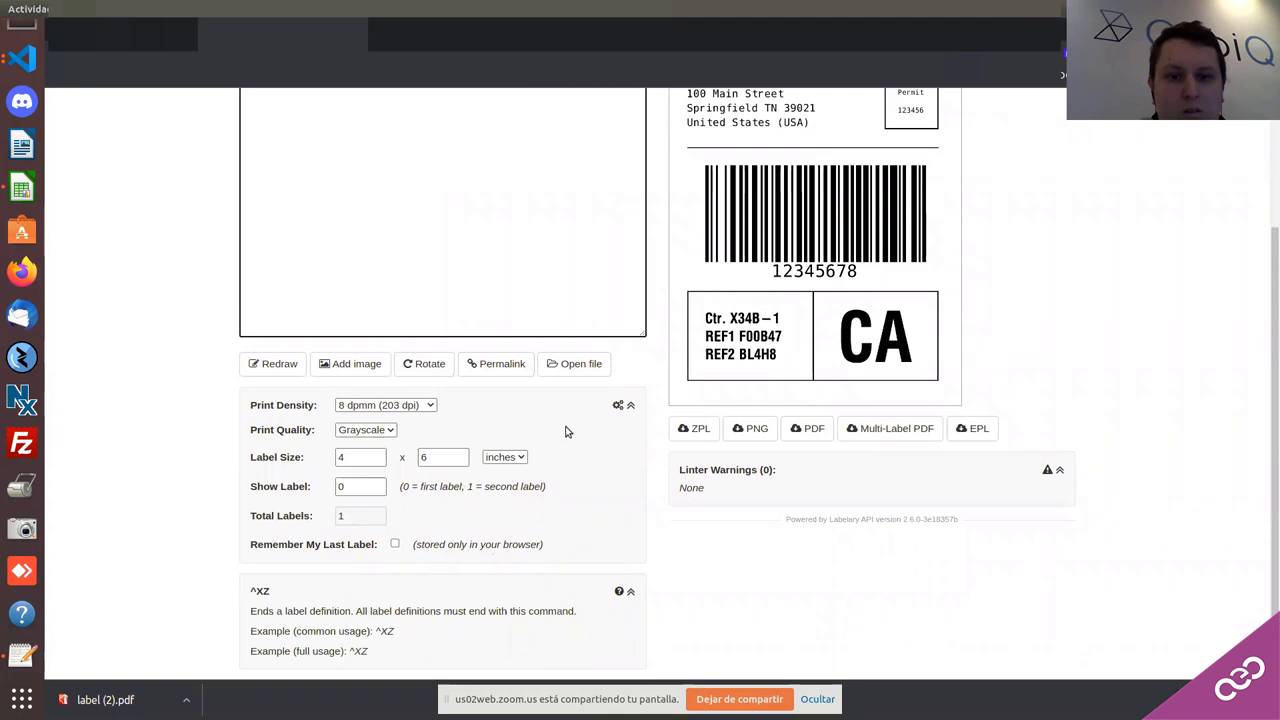
{"action": "left_click", "coordinate": [582, 366]}
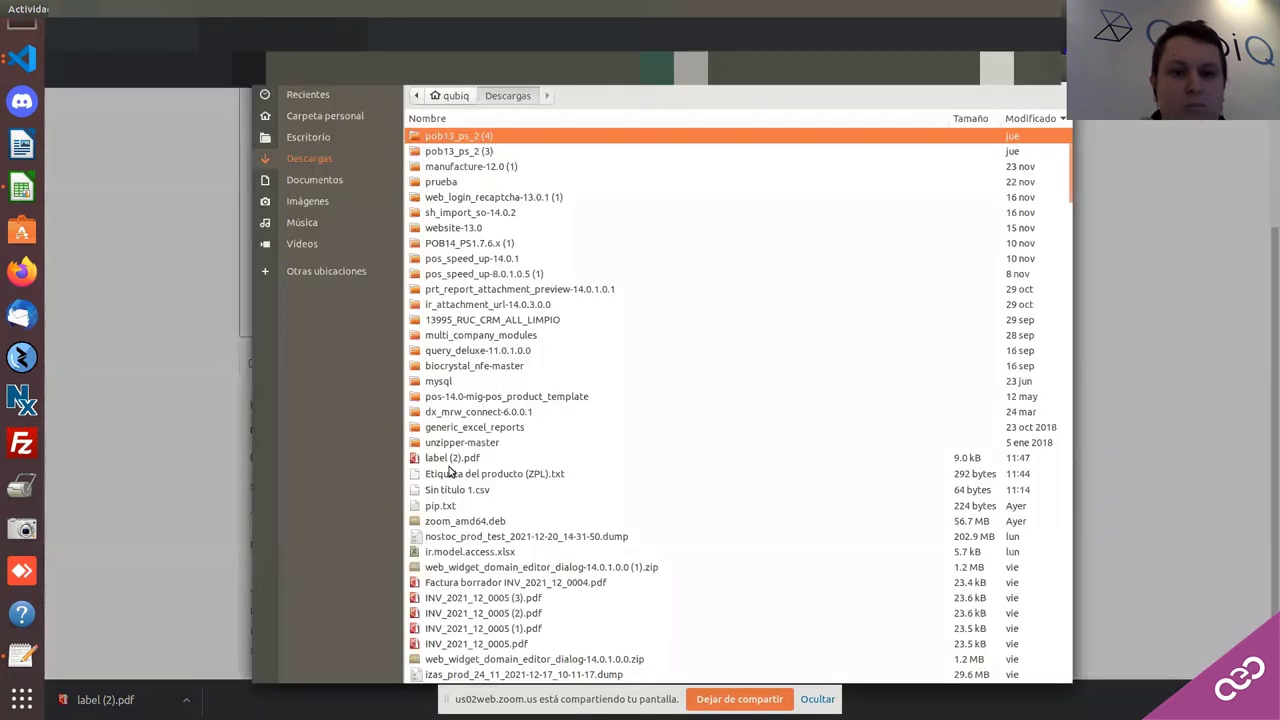
Step: Load Etiqueta del producto (ZPL).txt so the preview shows the [E-COM06] Corner Desk Right Sit label
{"action": "left_click", "coordinate": [448, 478]}
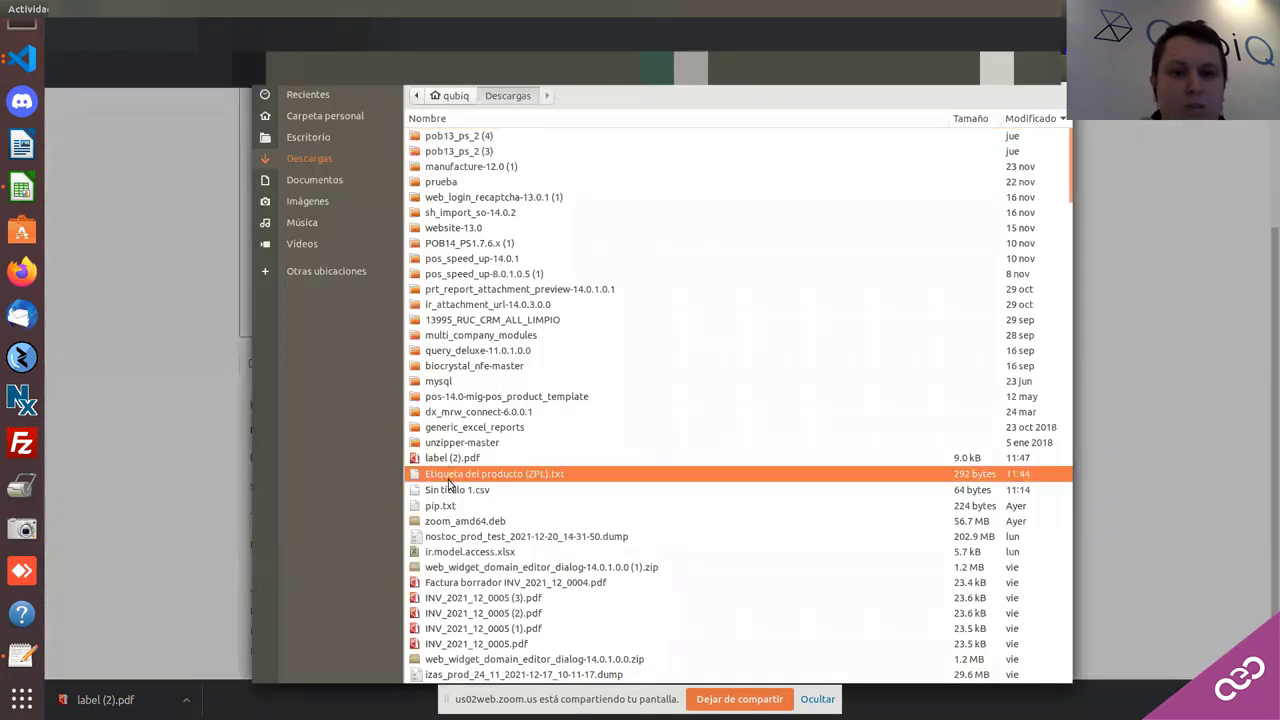
{"action": "double_click", "coordinate": [448, 478]}
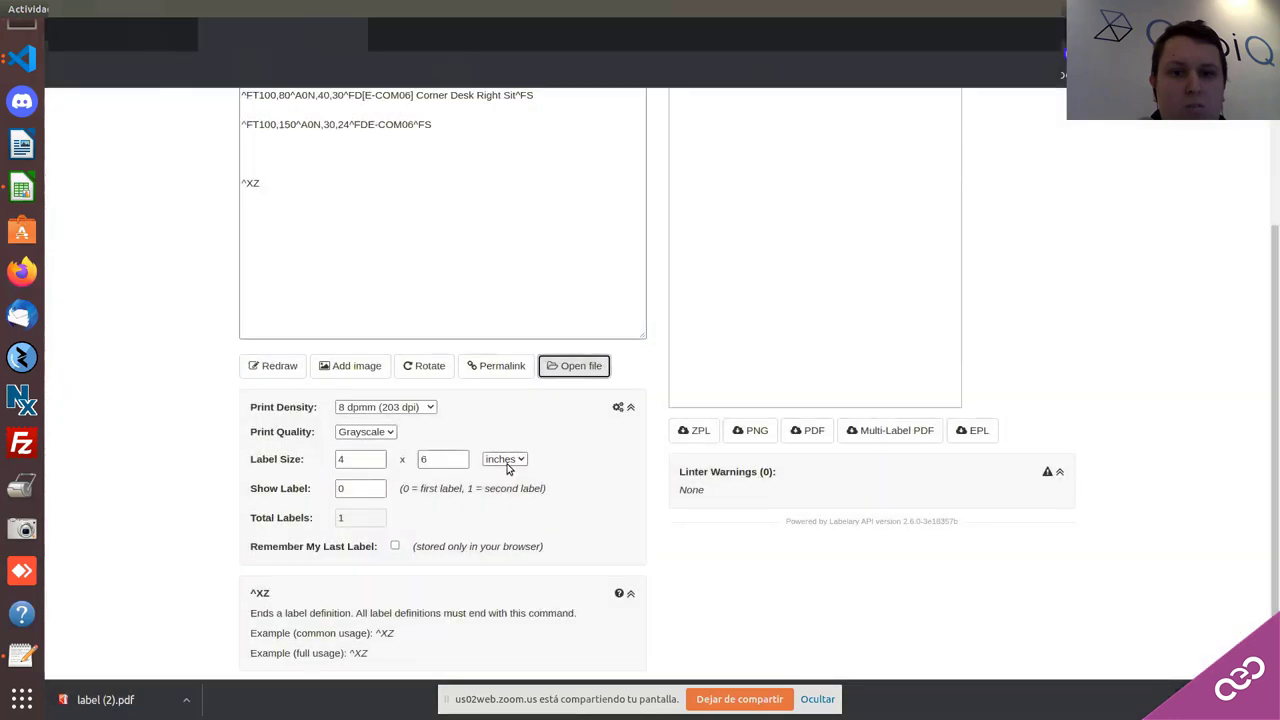
{"action": "scroll", "coordinate": [508, 463], "scroll_direction": "up", "scroll_amount": 3}
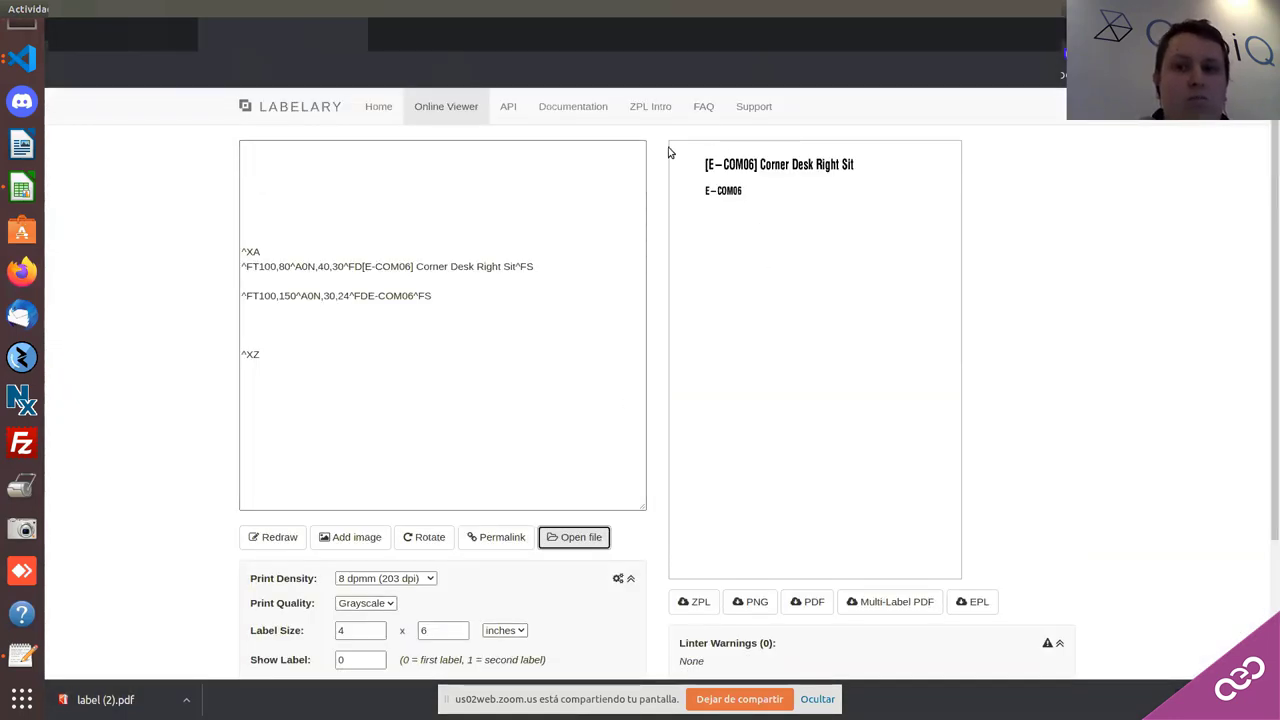
{"action": "left_click", "coordinate": [740, 187]}
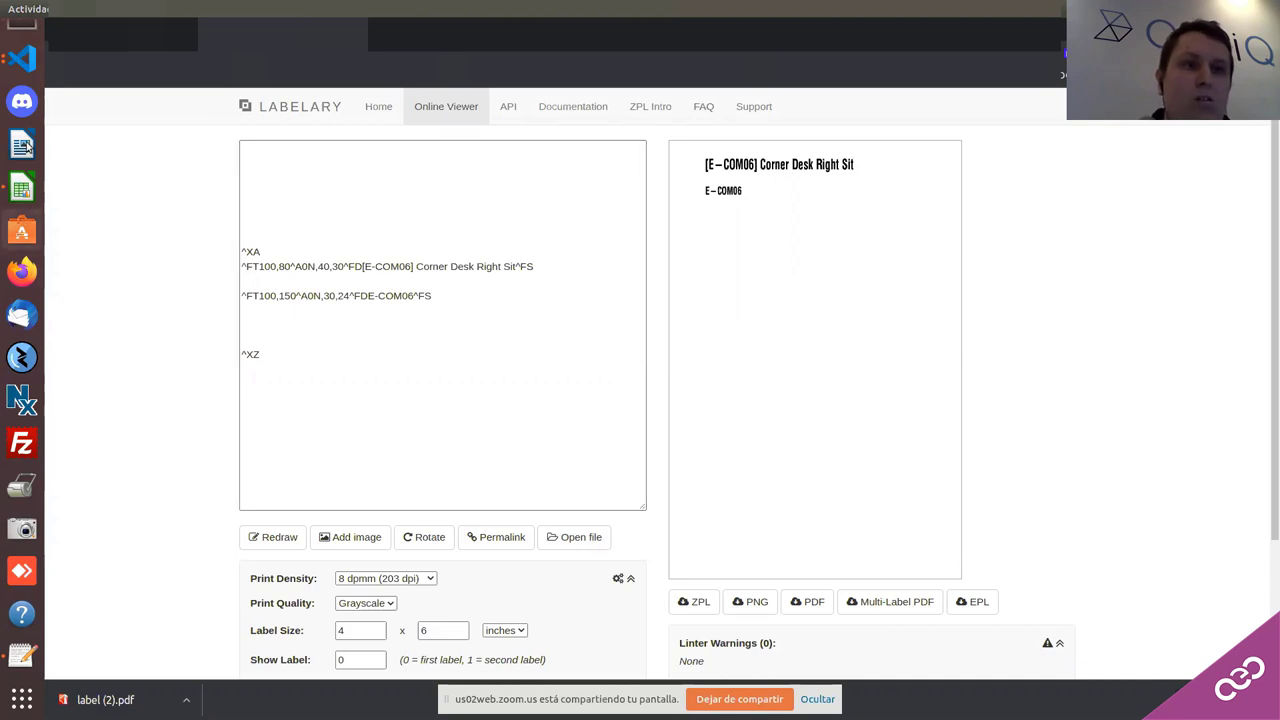
{"action": "scroll", "coordinate": [22, 150], "scroll_direction": "up", "scroll_amount": 2}
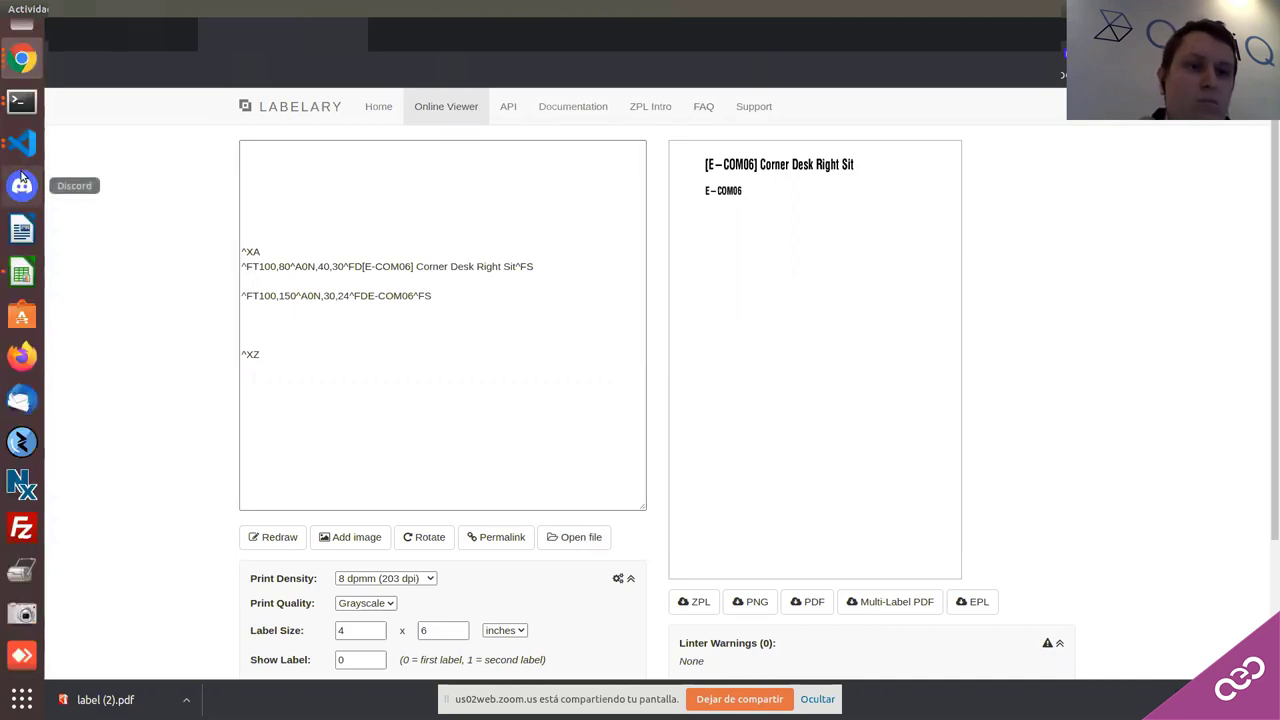
{"action": "scroll", "coordinate": [22, 177], "scroll_direction": "up", "scroll_amount": 3}
Step: Switch from Labelary to the Odoo browser window
{"action": "left_click", "coordinate": [30, 176]}
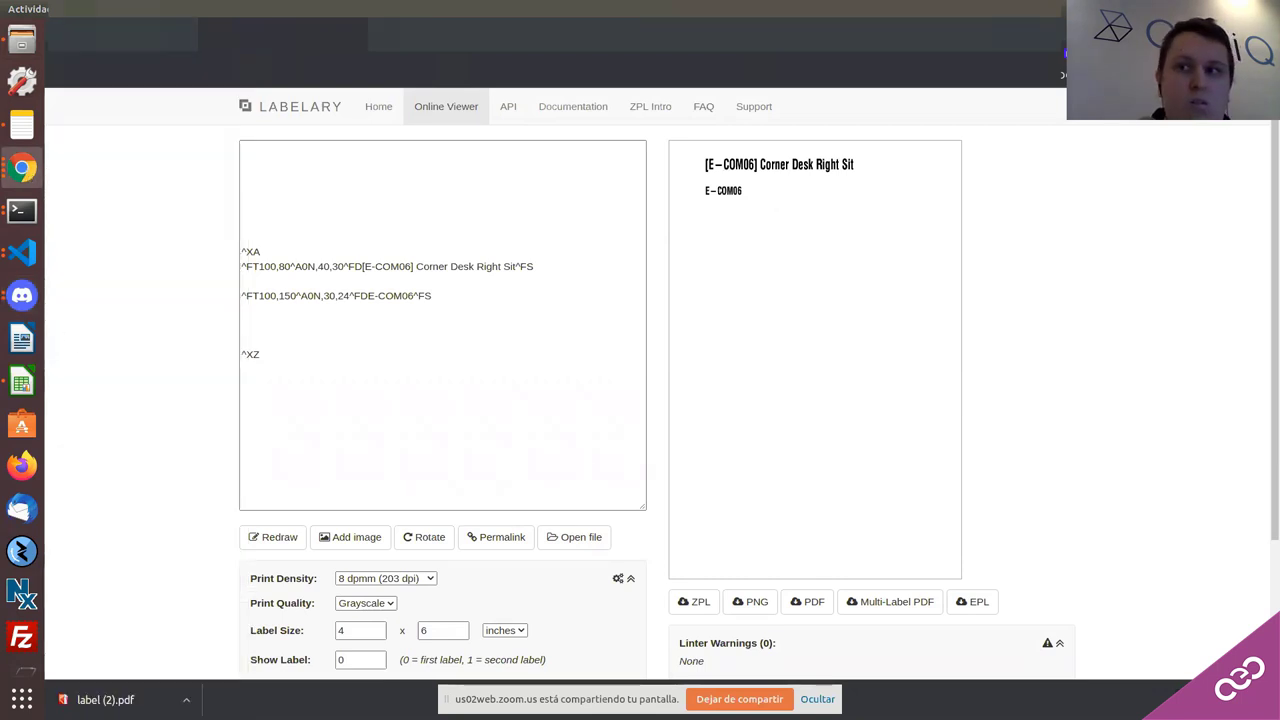
{"action": "left_click", "coordinate": [1198, 9]}
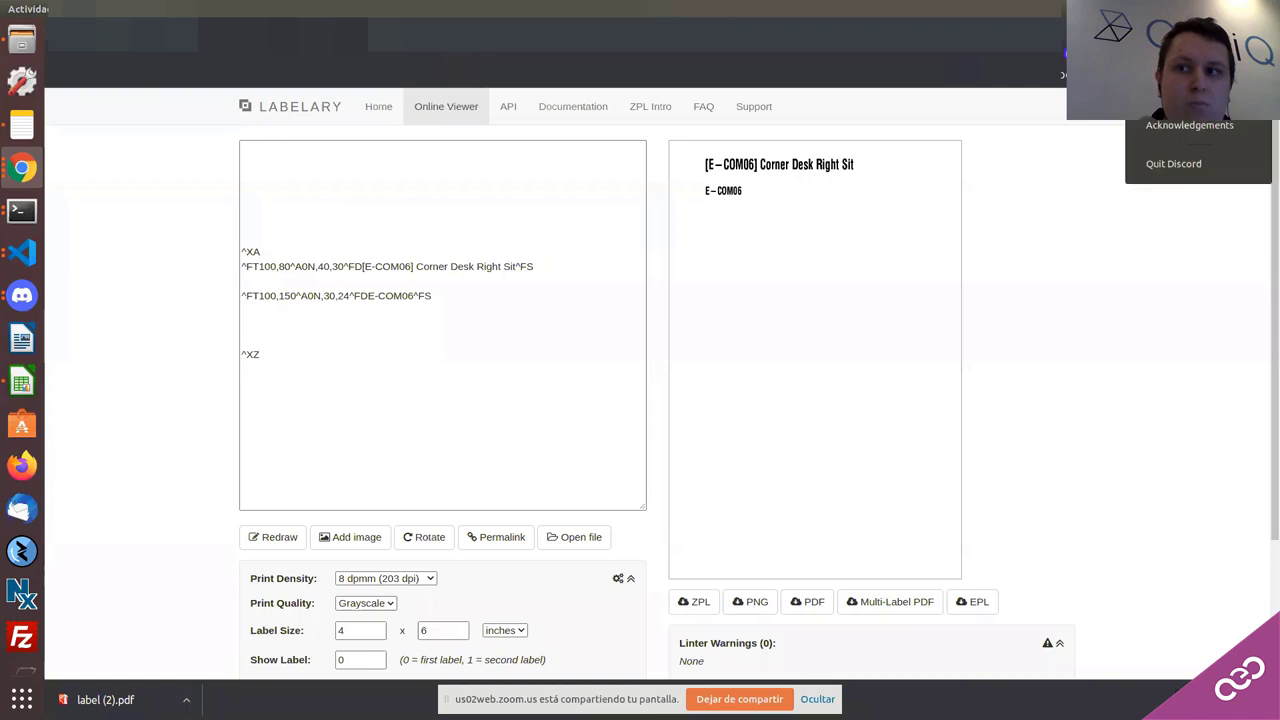
{"action": "left_click", "coordinate": [986, 168]}
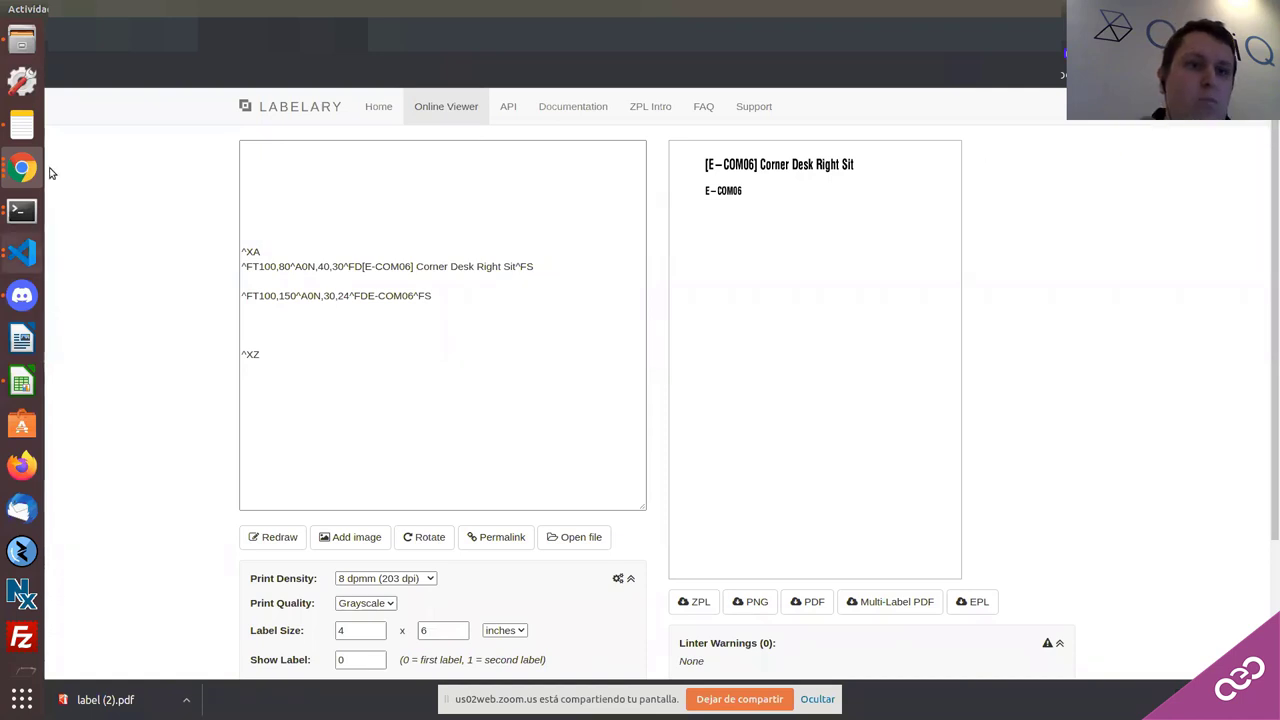
{"action": "scroll", "coordinate": [200, 412], "scroll_direction": "down", "scroll_amount": 1}
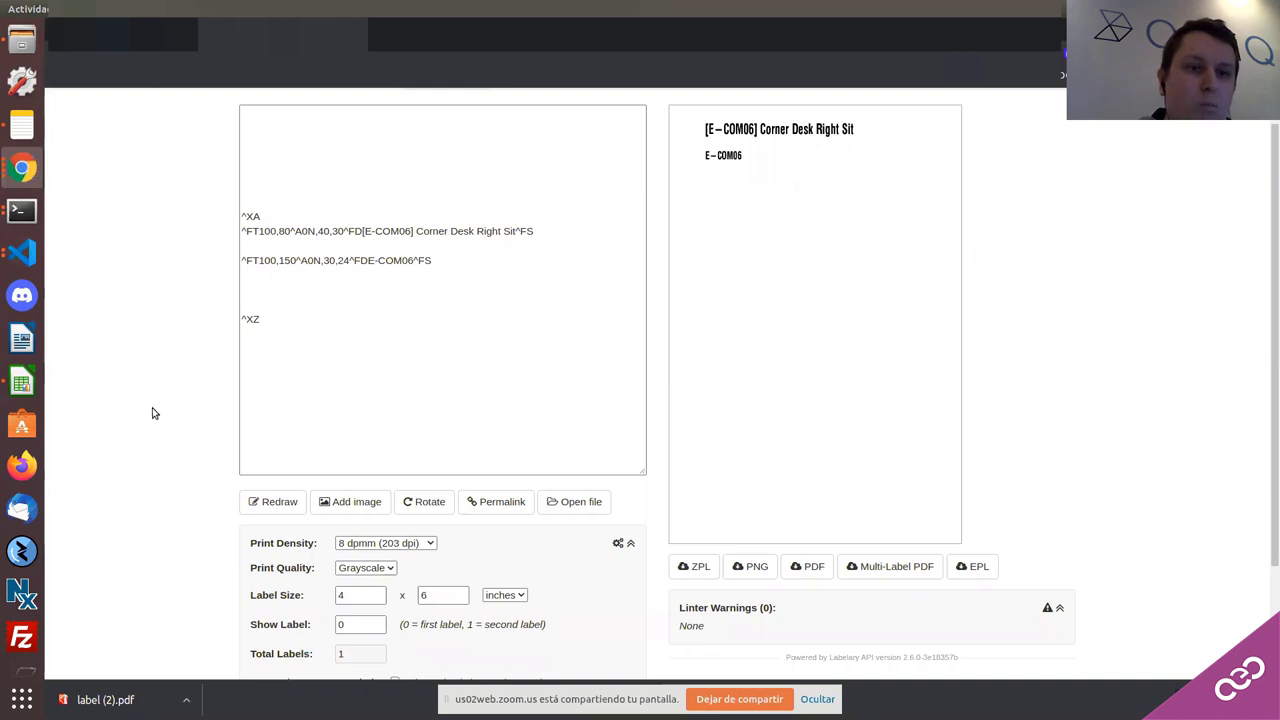
{"action": "left_click", "coordinate": [22, 168]}
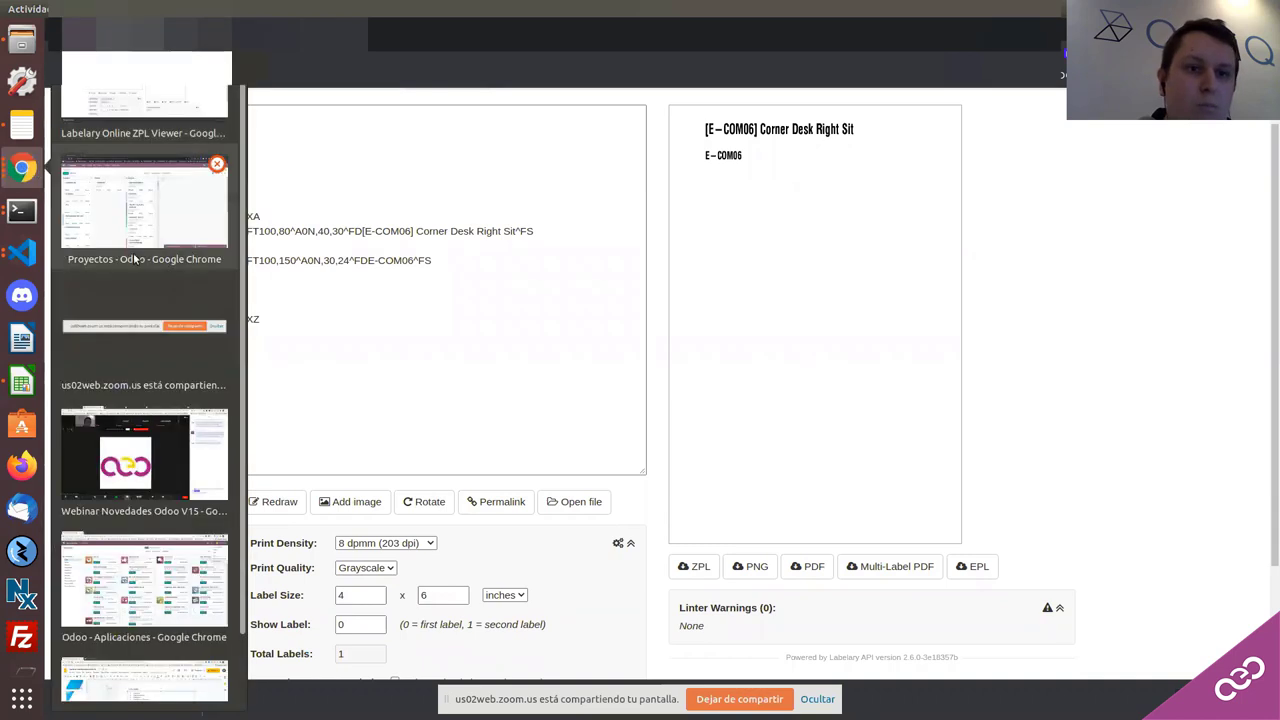
{"action": "left_click", "coordinate": [363, 180]}
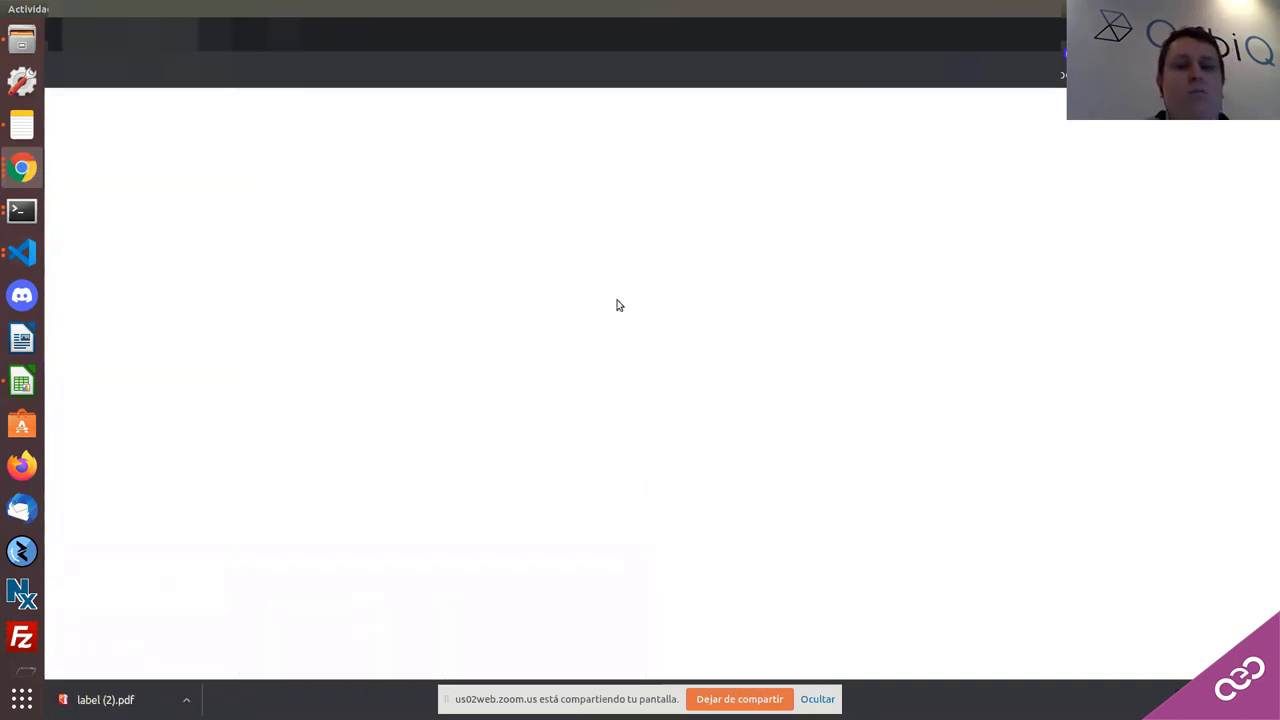
Step: Generate a 4 x 12 label PDF for Corner Desk Right Sit, then dismiss the layout dialog
{"action": "left_click", "coordinate": [121, 200]}
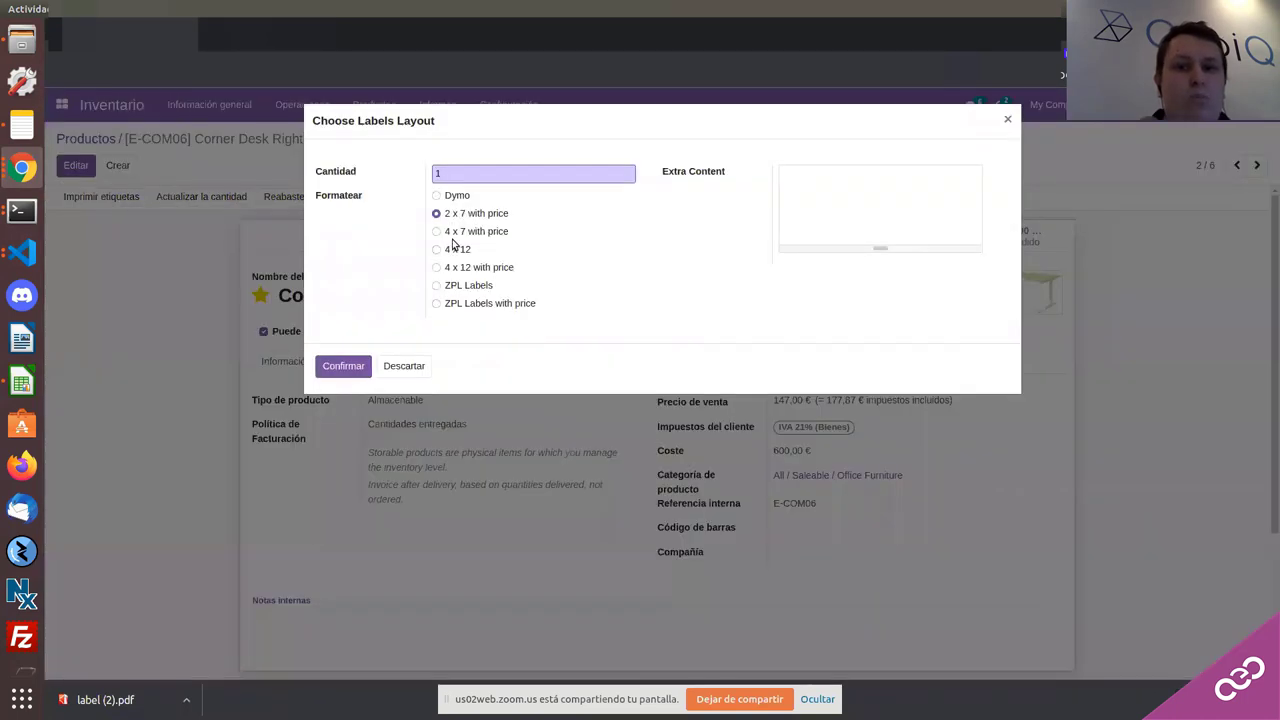
{"action": "left_click", "coordinate": [451, 248]}
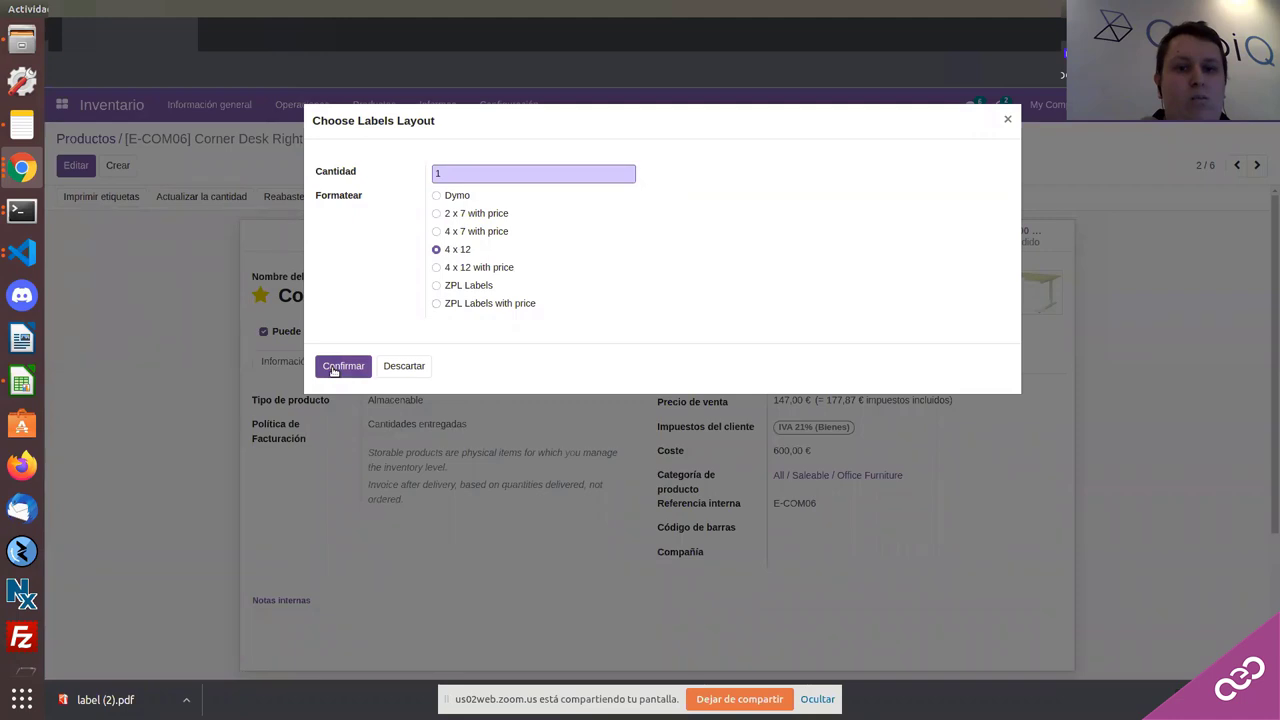
{"action": "left_click", "coordinate": [333, 368]}
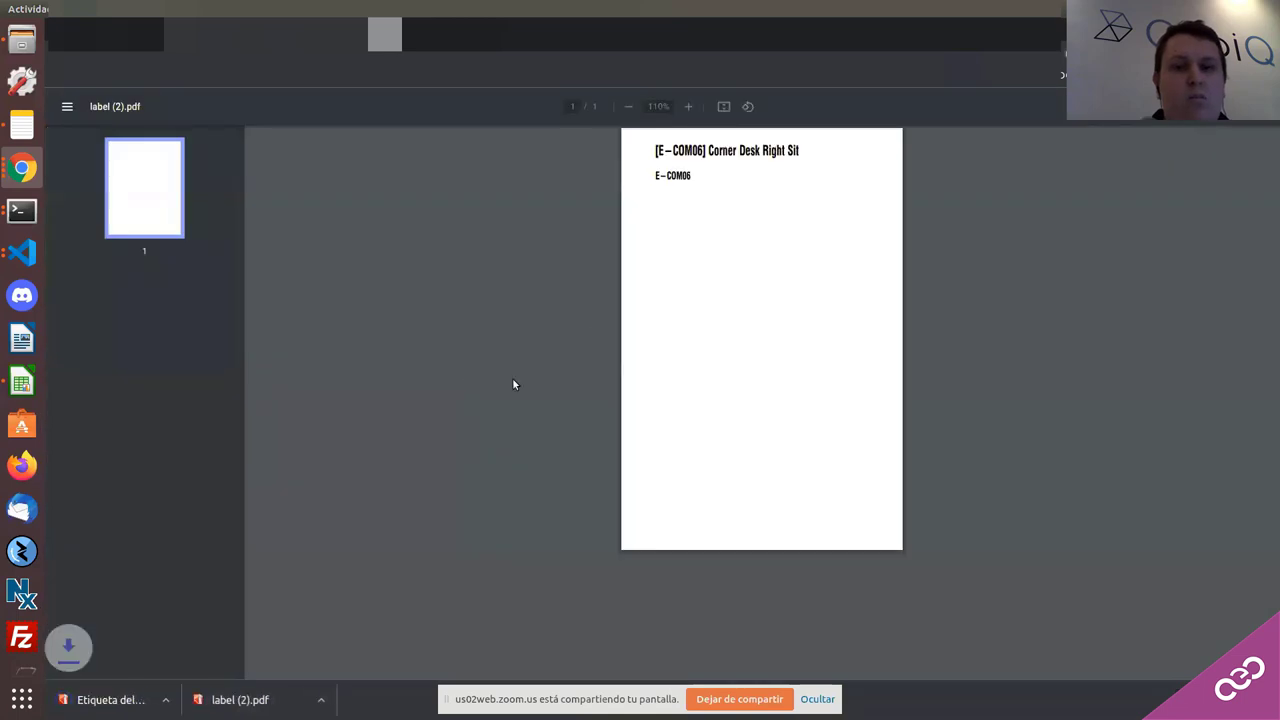
{"action": "left_click", "coordinate": [128, 34]}
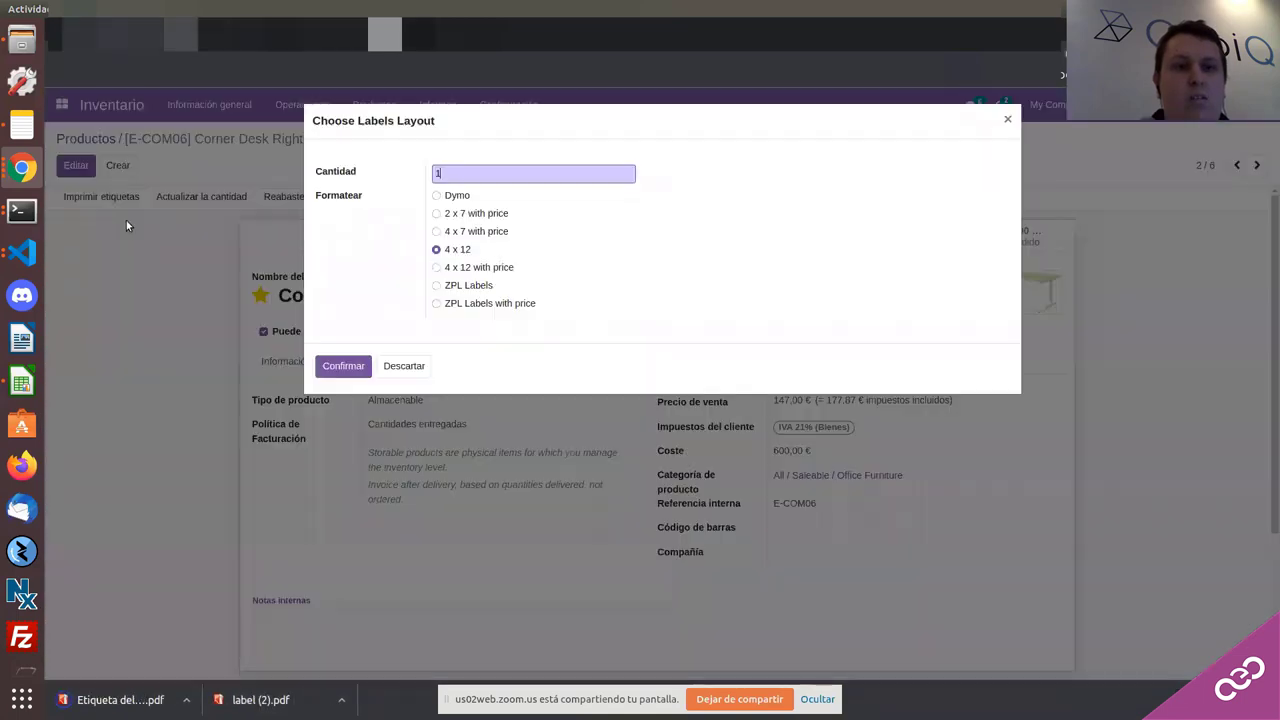
{"action": "left_click", "coordinate": [399, 366]}
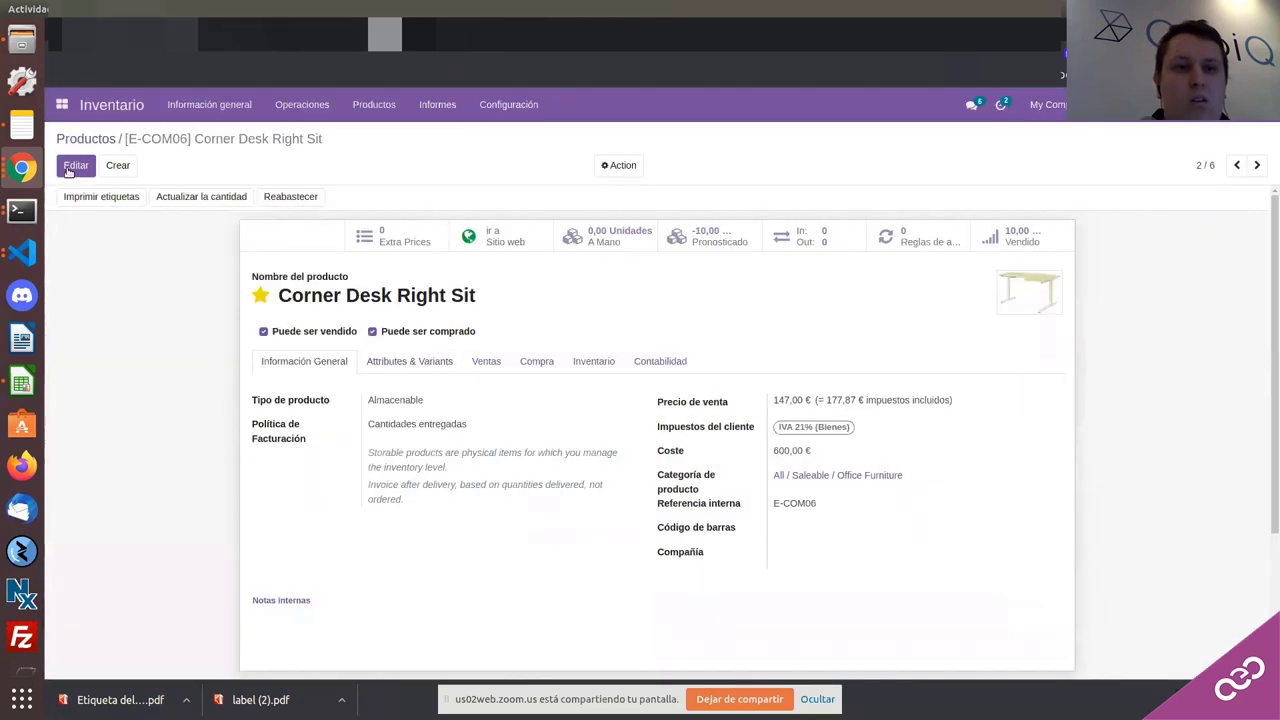
Step: Enter barcode 123456789 on the Corner Desk Right Sit product and save it
{"action": "left_click", "coordinate": [68, 169]}
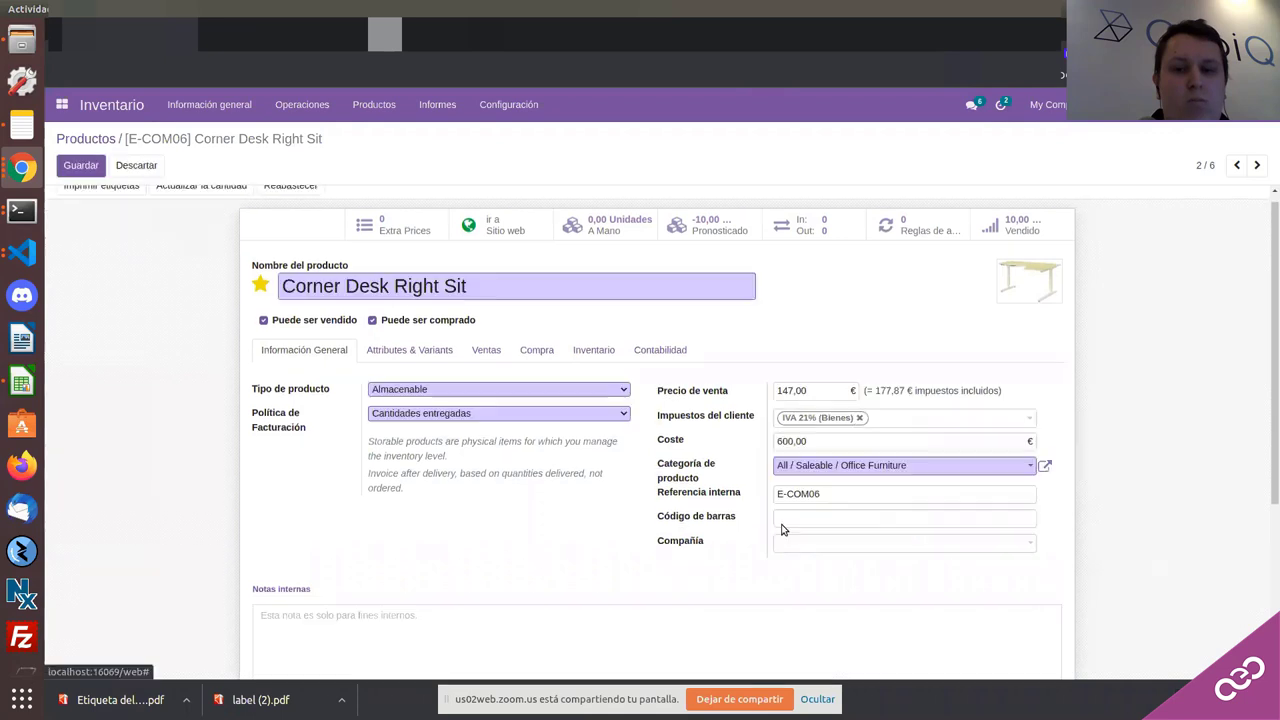
{"action": "left_click", "coordinate": [802, 462]}
{"action": "type", "text": "12"}
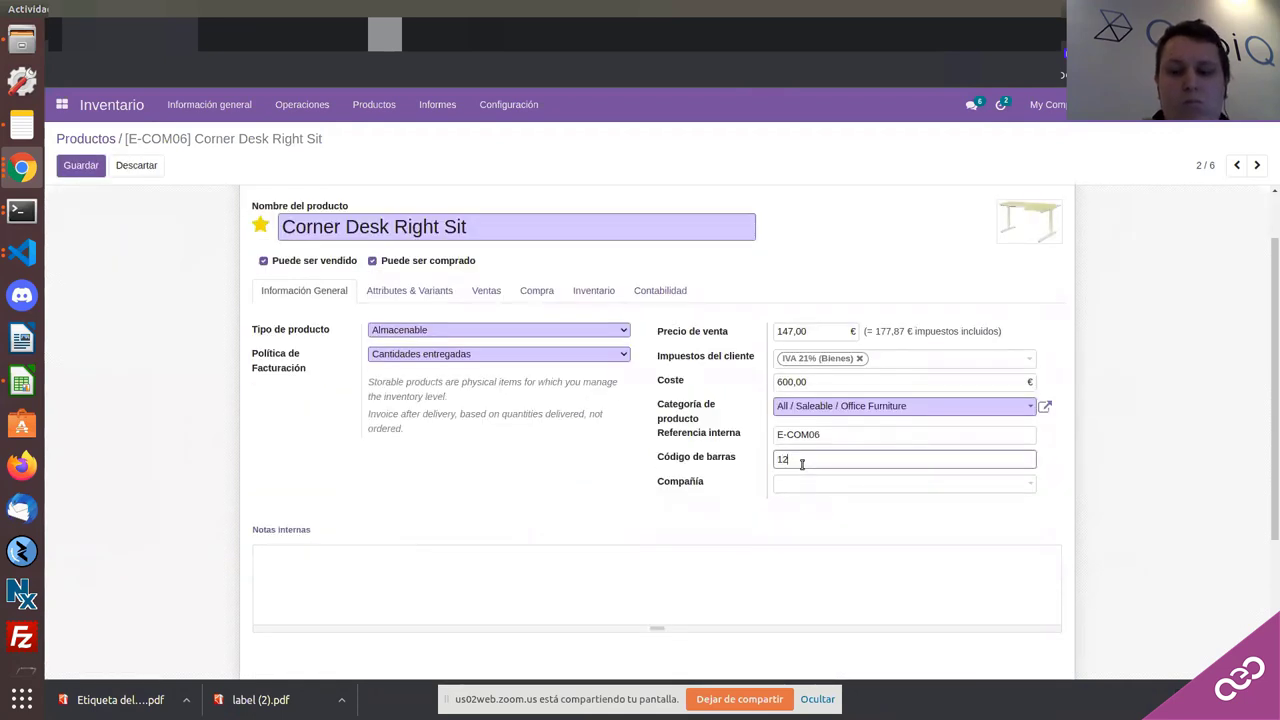
{"action": "type", "text": "3456789"}
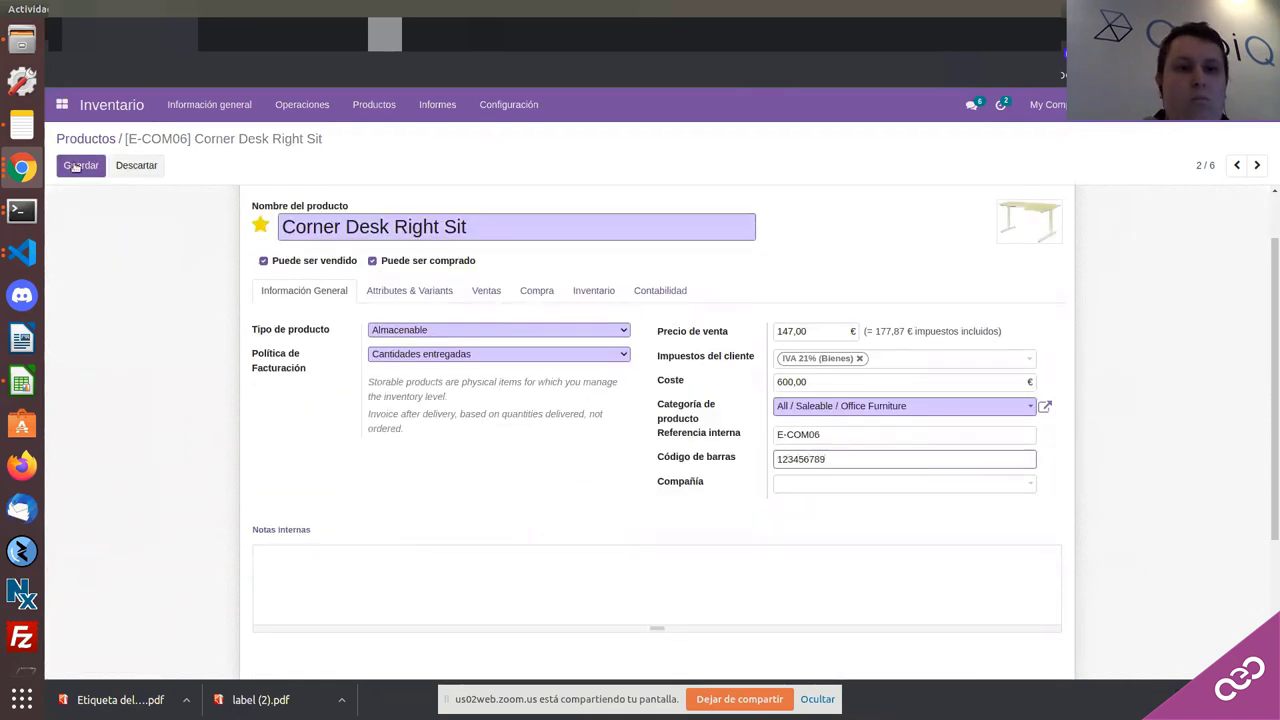
{"action": "key", "text": "alt+s"}
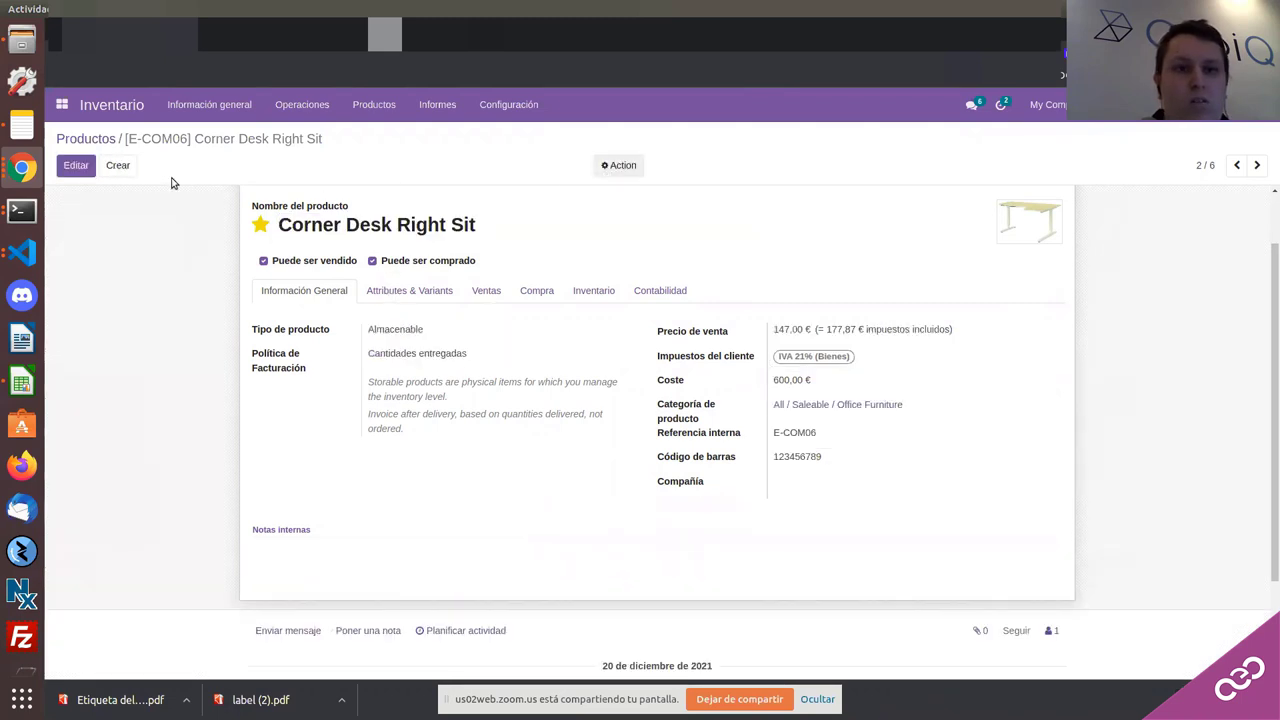
{"action": "left_click", "coordinate": [101, 196]}
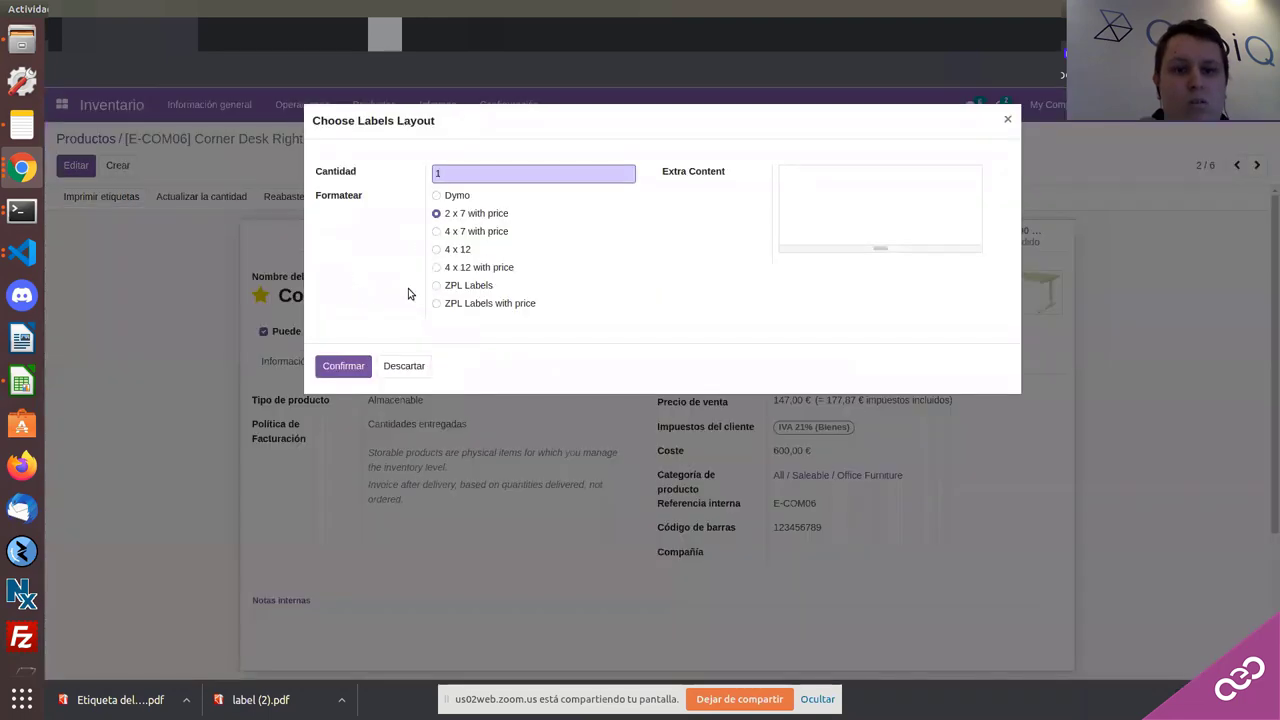
Step: Print the 2 x 7 with-price PDF label and check barcode 123456789 and price 147,00 €
{"action": "left_click", "coordinate": [345, 367]}
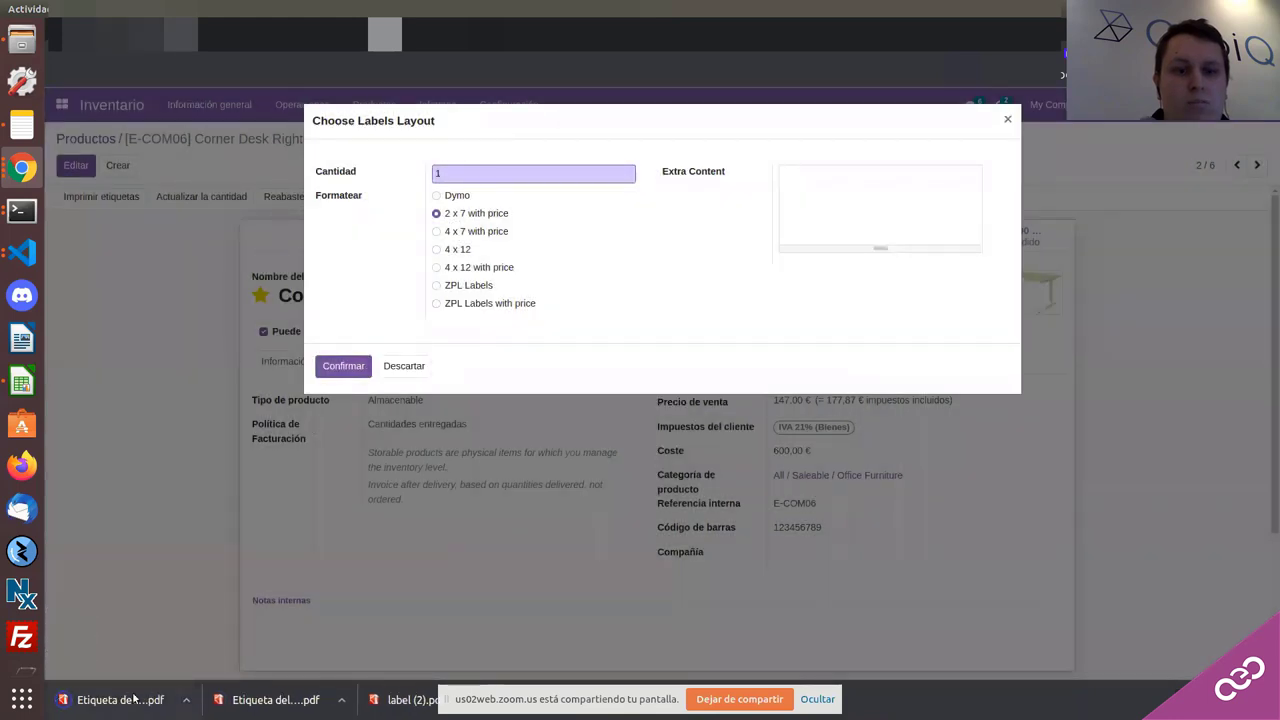
{"action": "left_click", "coordinate": [120, 699]}
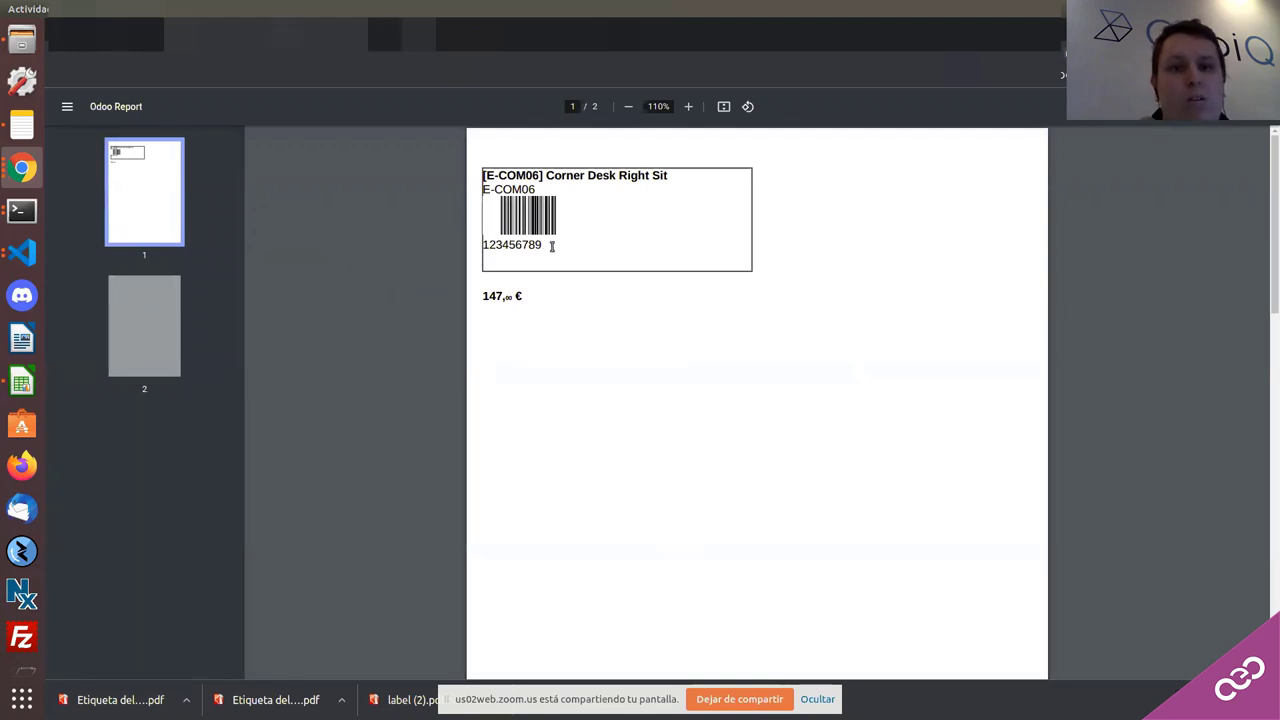
{"action": "left_click_drag", "start_coordinate": [551, 246], "coordinate": [467, 248]}
{"action": "left_click_drag", "start_coordinate": [525, 296], "coordinate": [482, 297]}
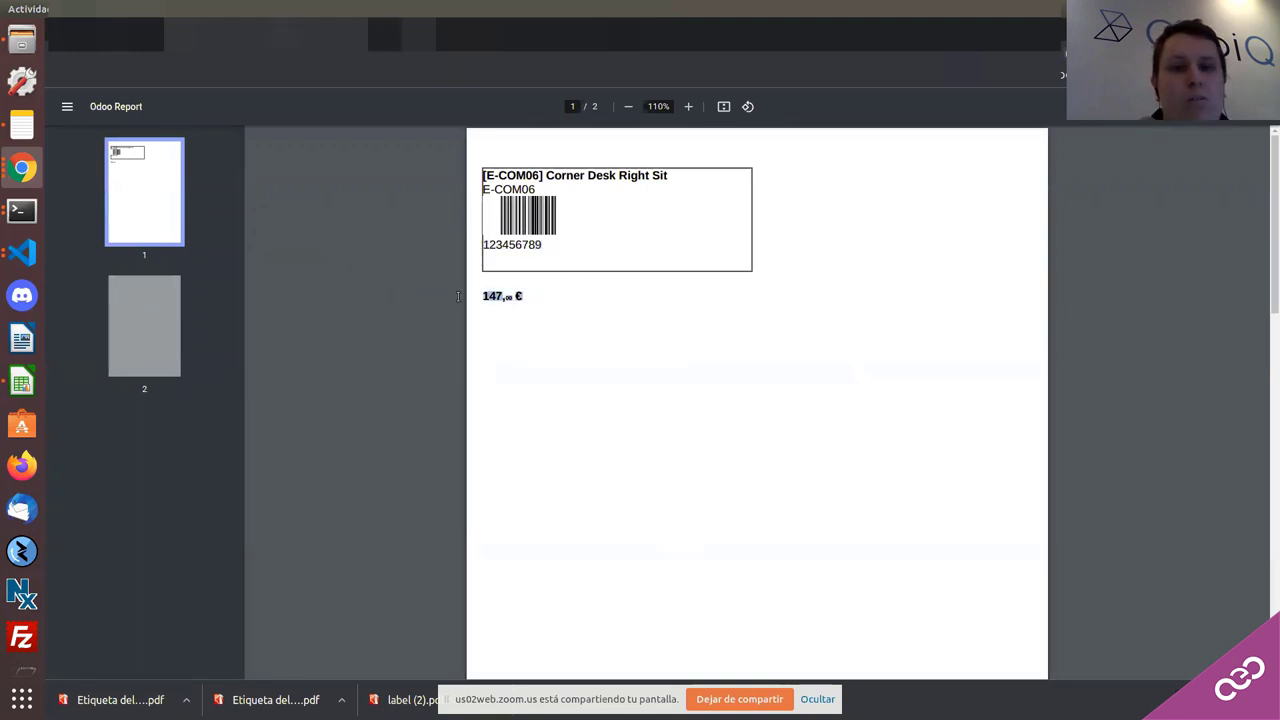
{"action": "left_click", "coordinate": [519, 219]}
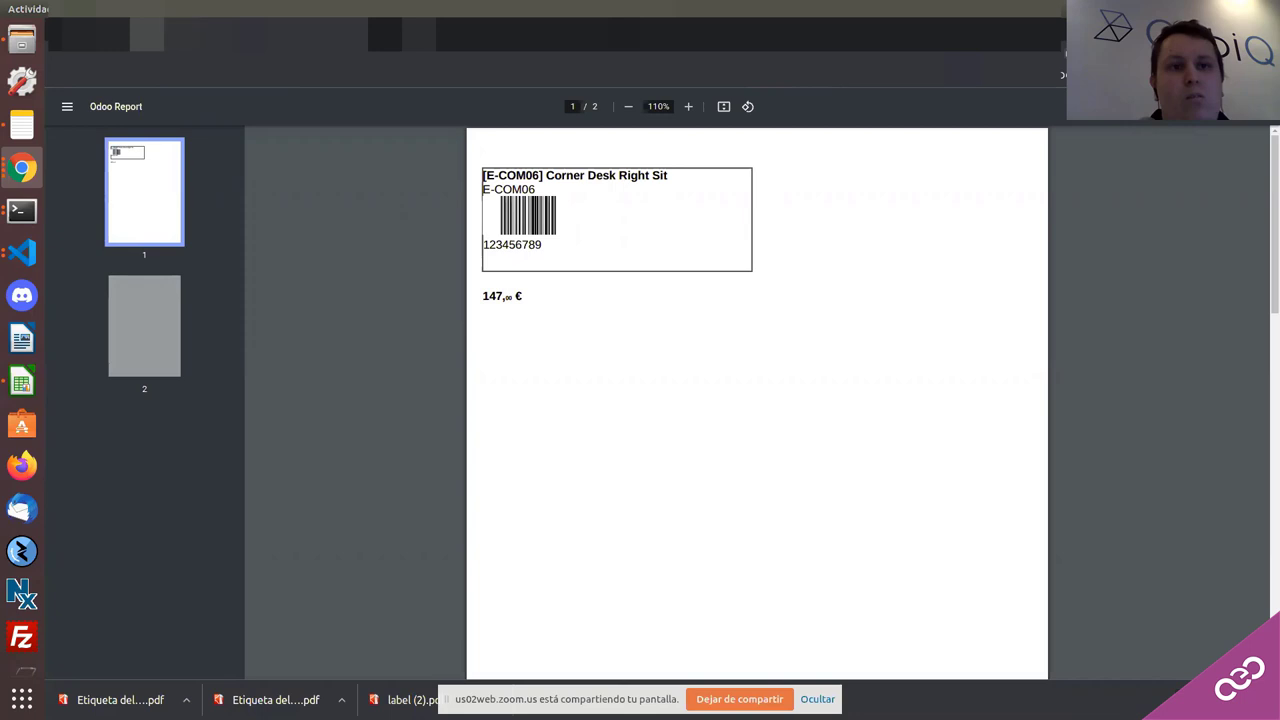
Step: Generate a ZPL Labels with price label file instead
{"action": "key", "text": "ctrl+w"}
{"action": "left_click", "coordinate": [447, 285]}
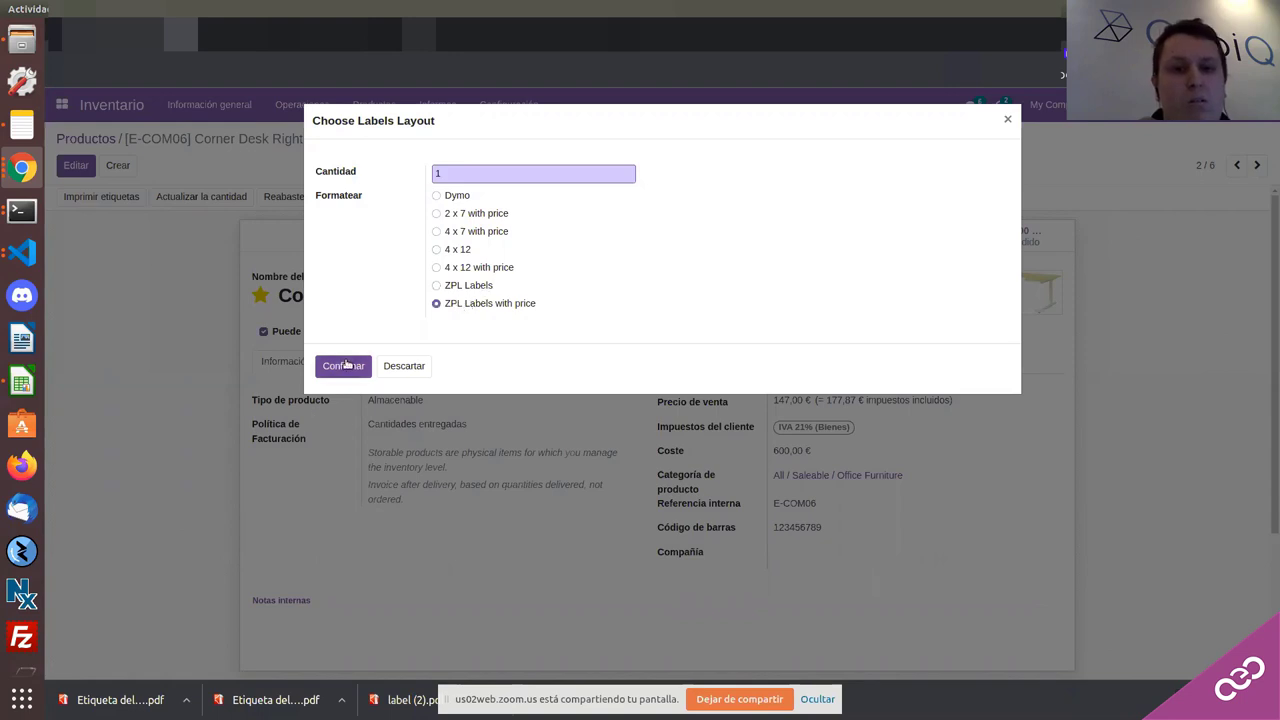
{"action": "left_click", "coordinate": [344, 366]}
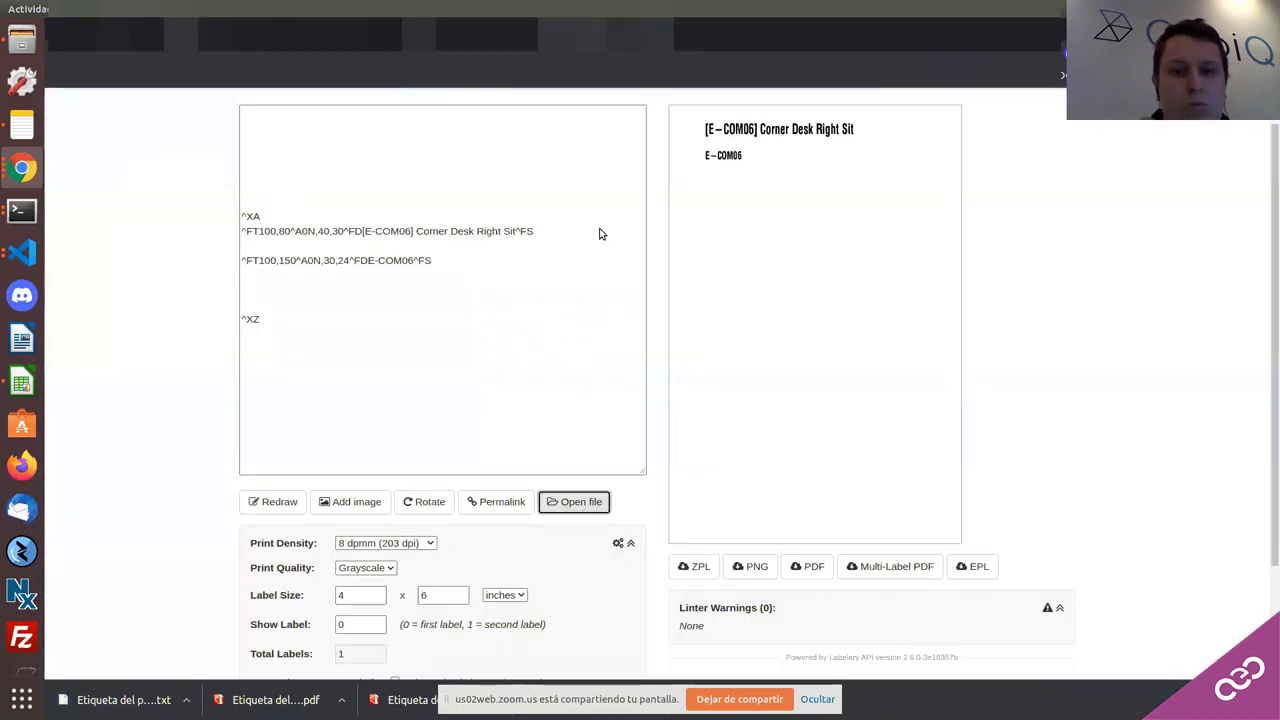
Step: Load Etiqueta del producto (ZPL) (2).txt into Labelary to preview the priced label
{"action": "key", "text": "Return"}
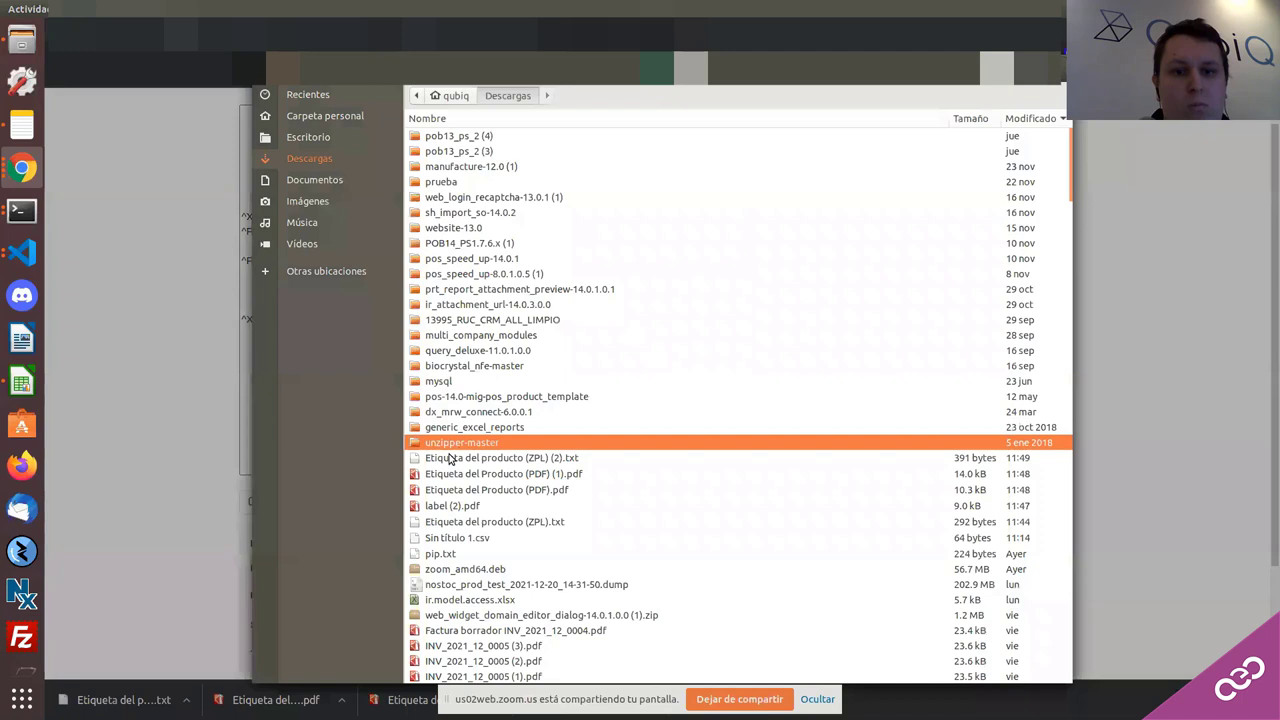
{"action": "left_click", "coordinate": [450, 458]}
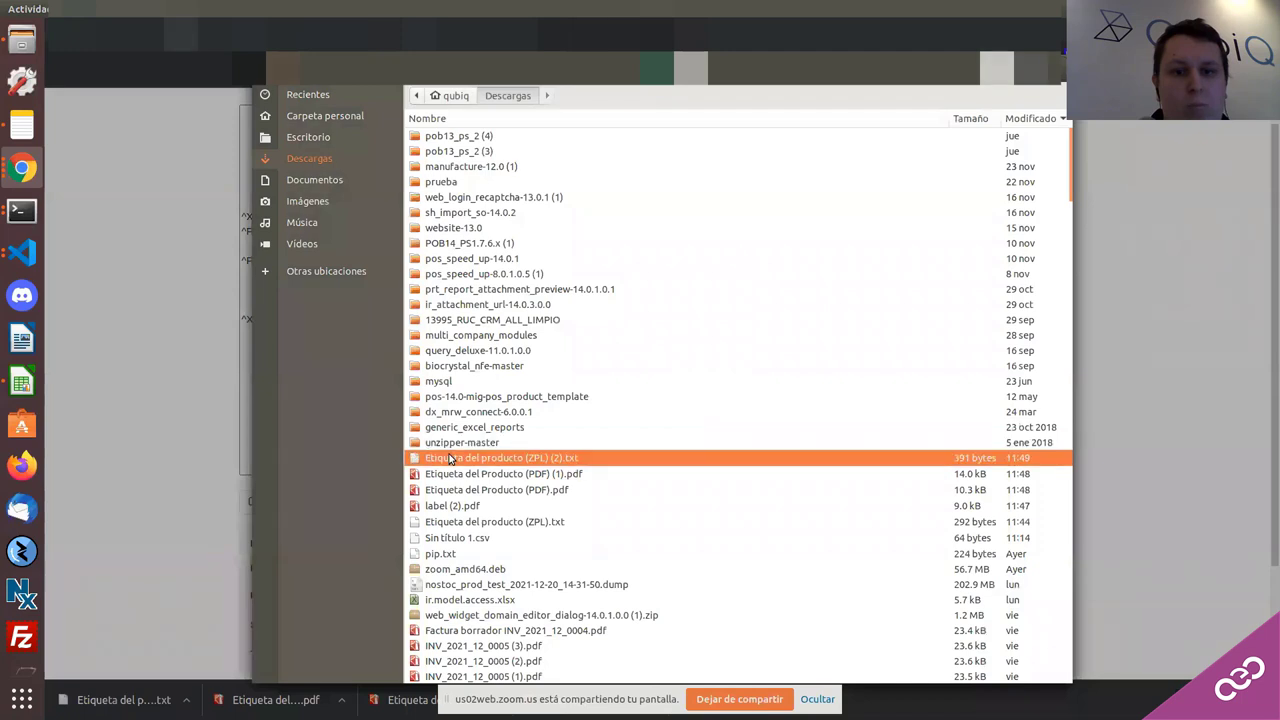
{"action": "double_click", "coordinate": [450, 458]}
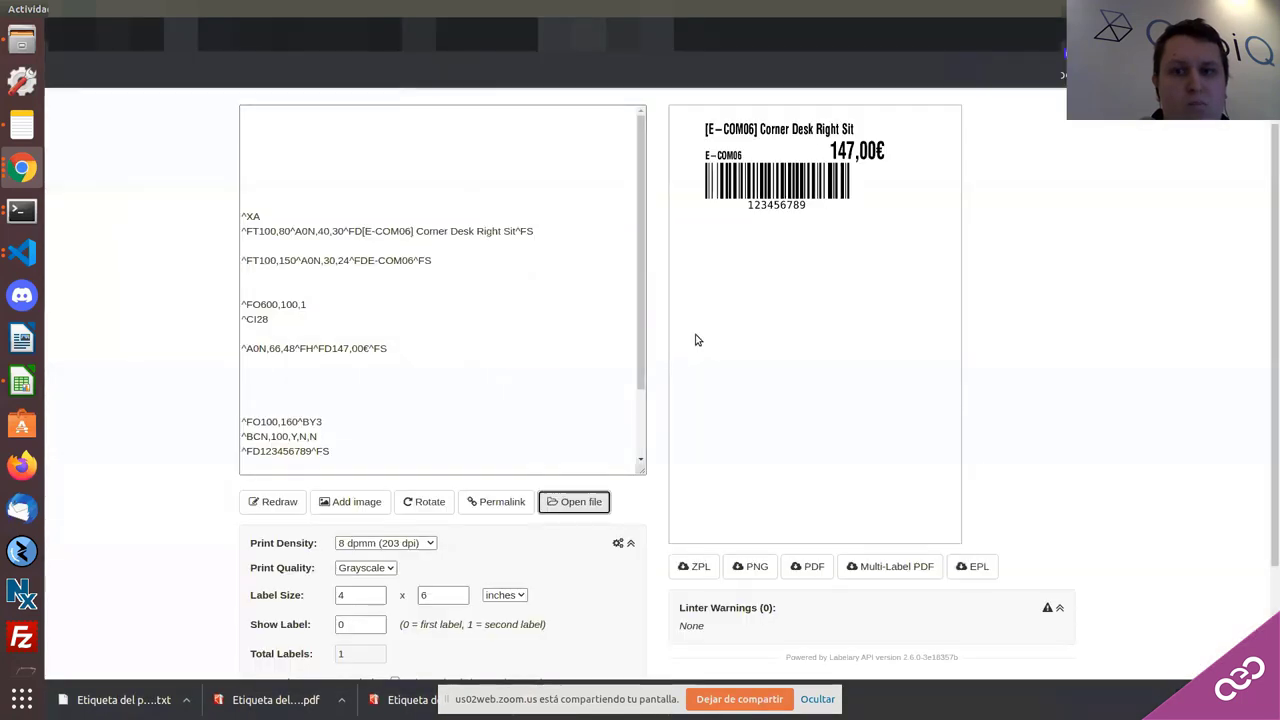
{"action": "scroll", "coordinate": [703, 210], "scroll_direction": "up", "scroll_amount": 1}
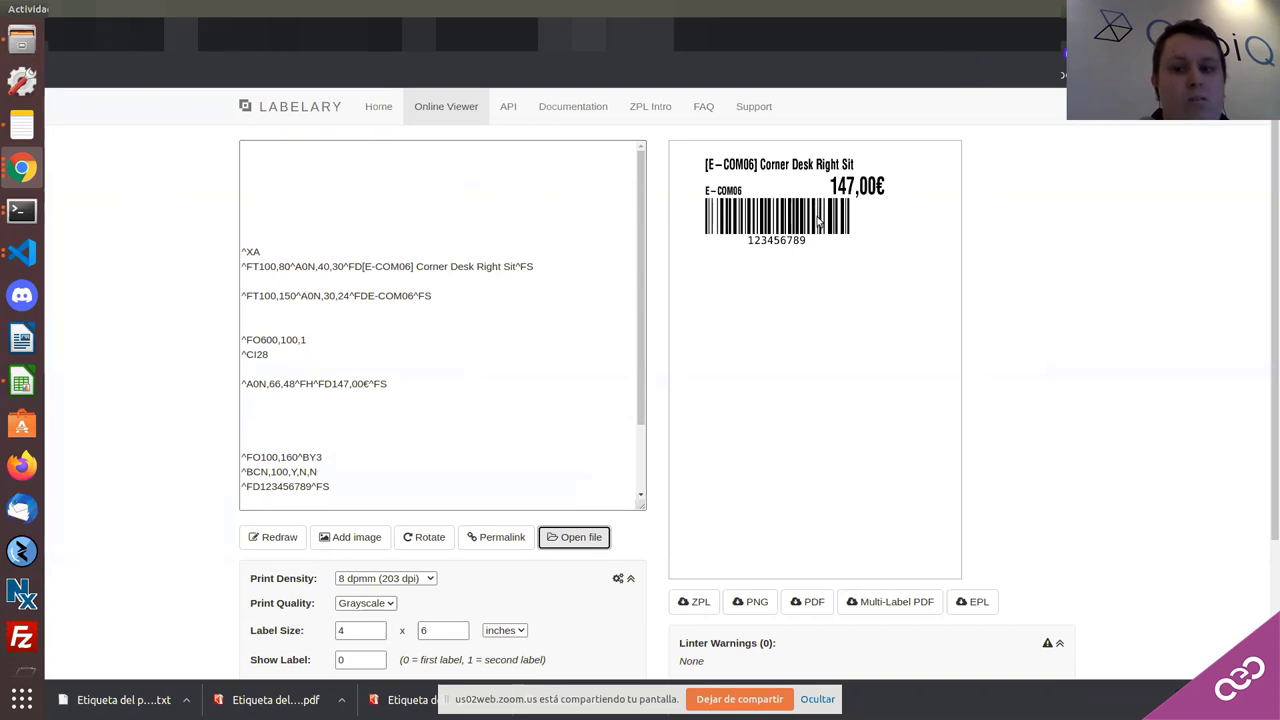
{"action": "scroll", "coordinate": [830, 600], "scroll_direction": "down", "scroll_amount": 2}
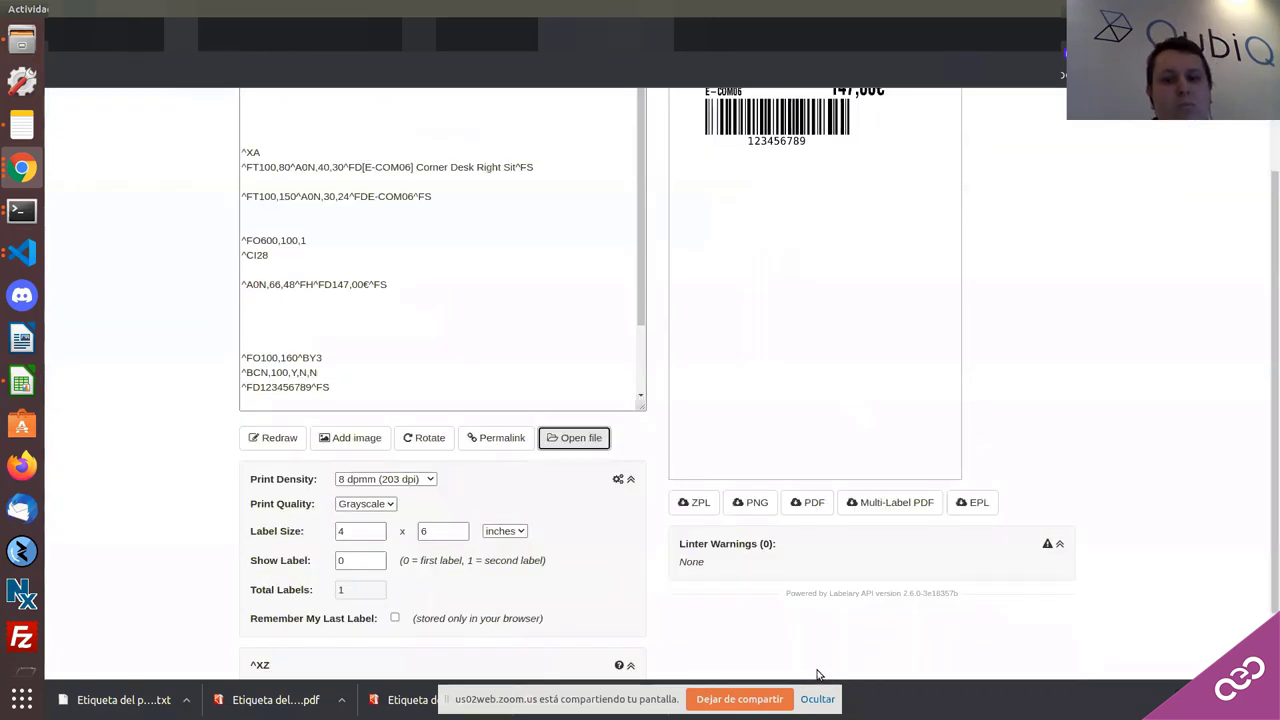
Step: Return to the Odoo window with the Choose Labels Layout dialog
{"action": "left_click", "coordinate": [817, 699]}
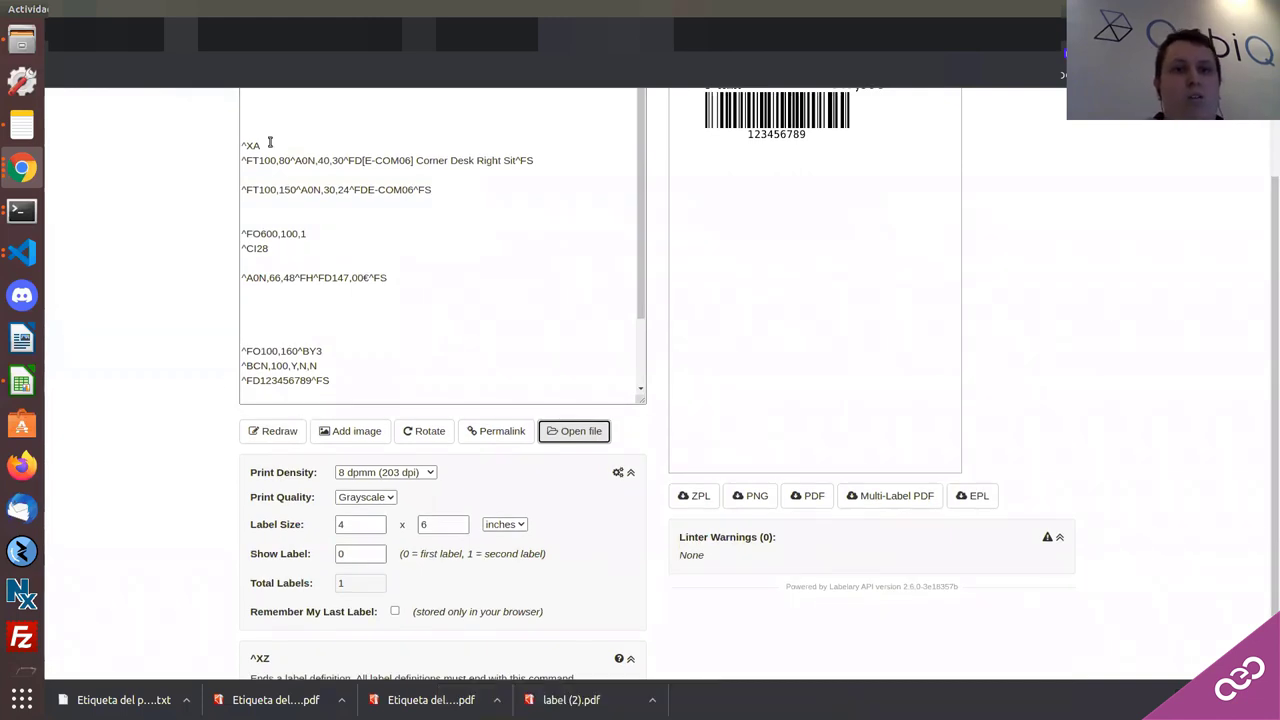
{"action": "left_click", "coordinate": [22, 168]}
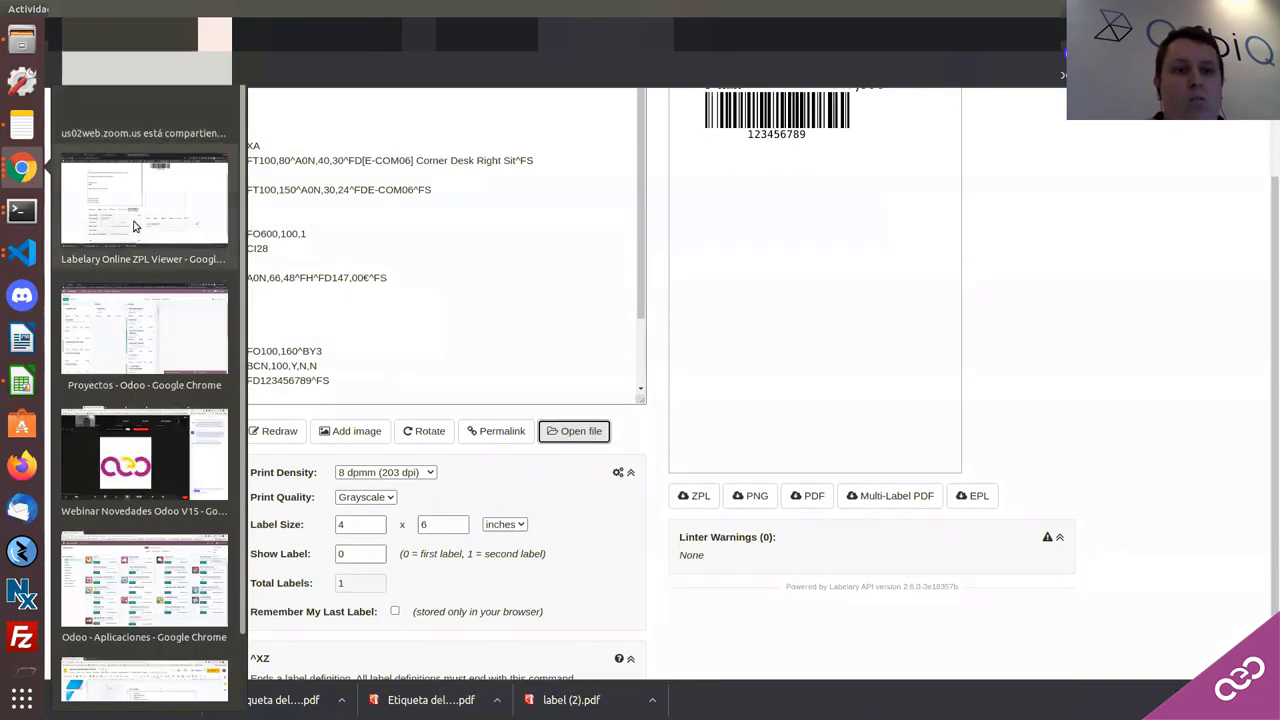
{"action": "left_click", "coordinate": [404, 225]}
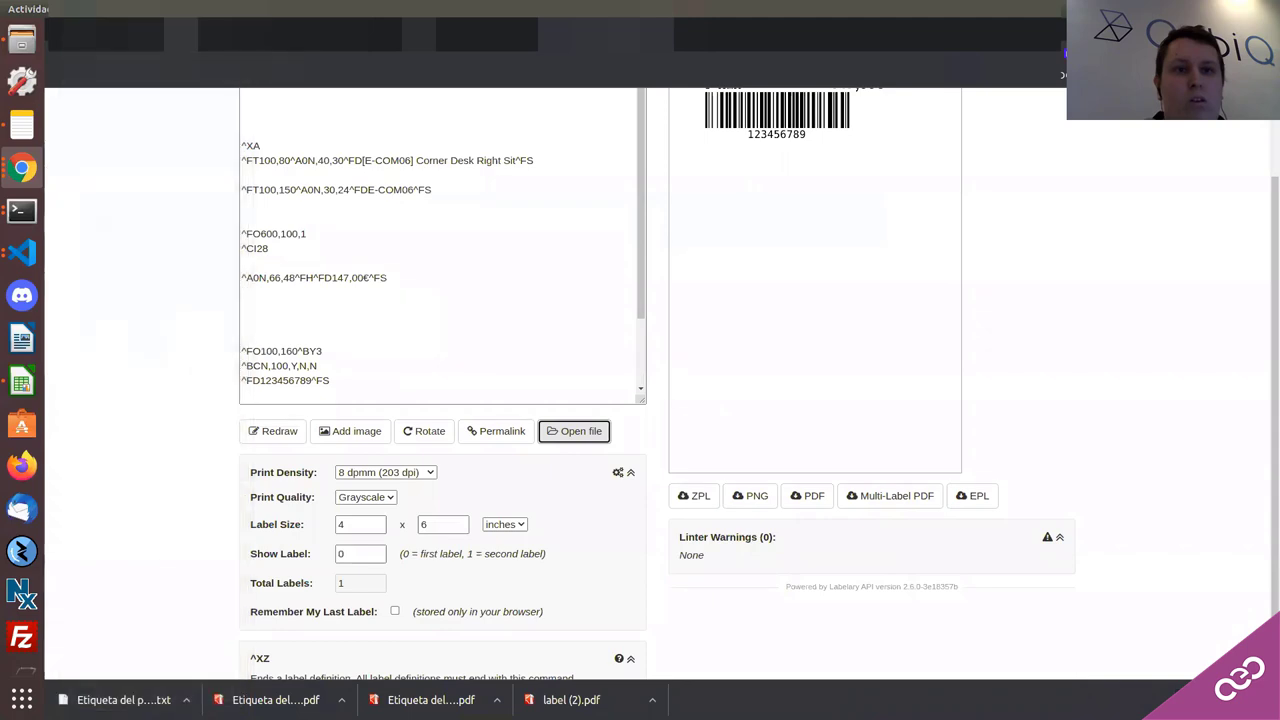
{"action": "key", "text": "alt+Tab"}
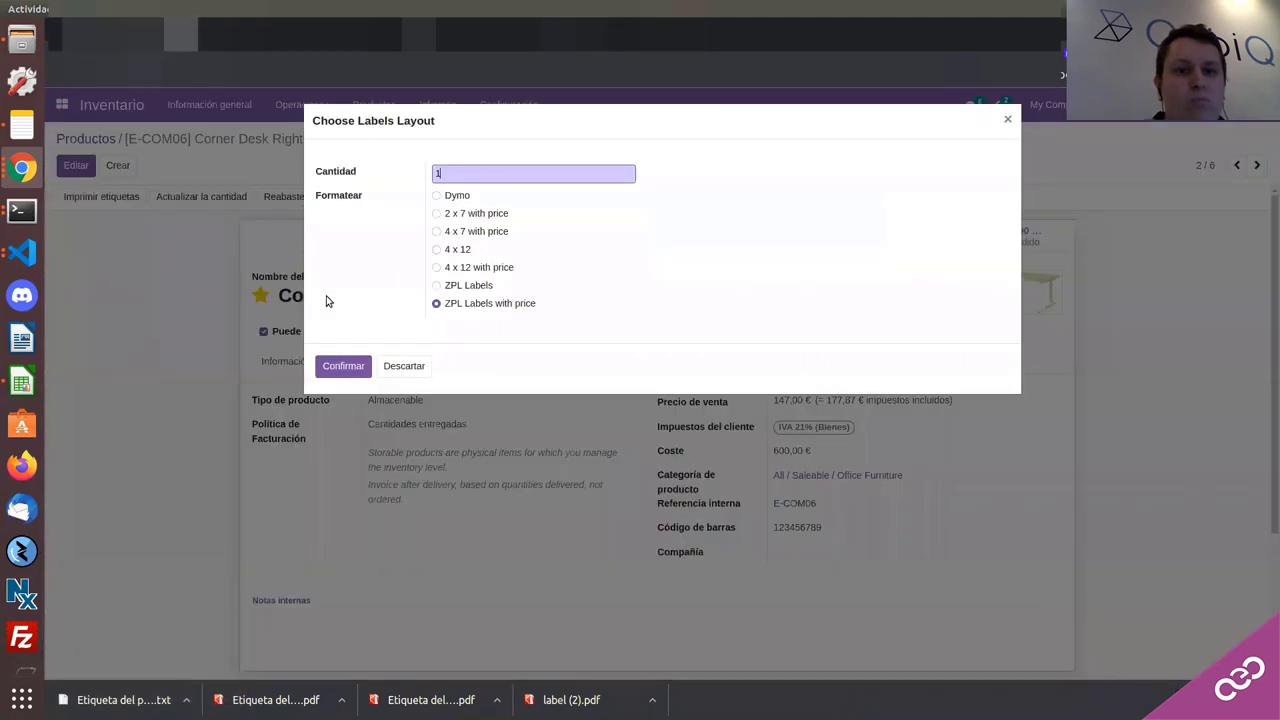
Step: Dismiss the label layout dialog and go to the Ajustes de Inventario list
{"action": "left_click", "coordinate": [404, 366]}
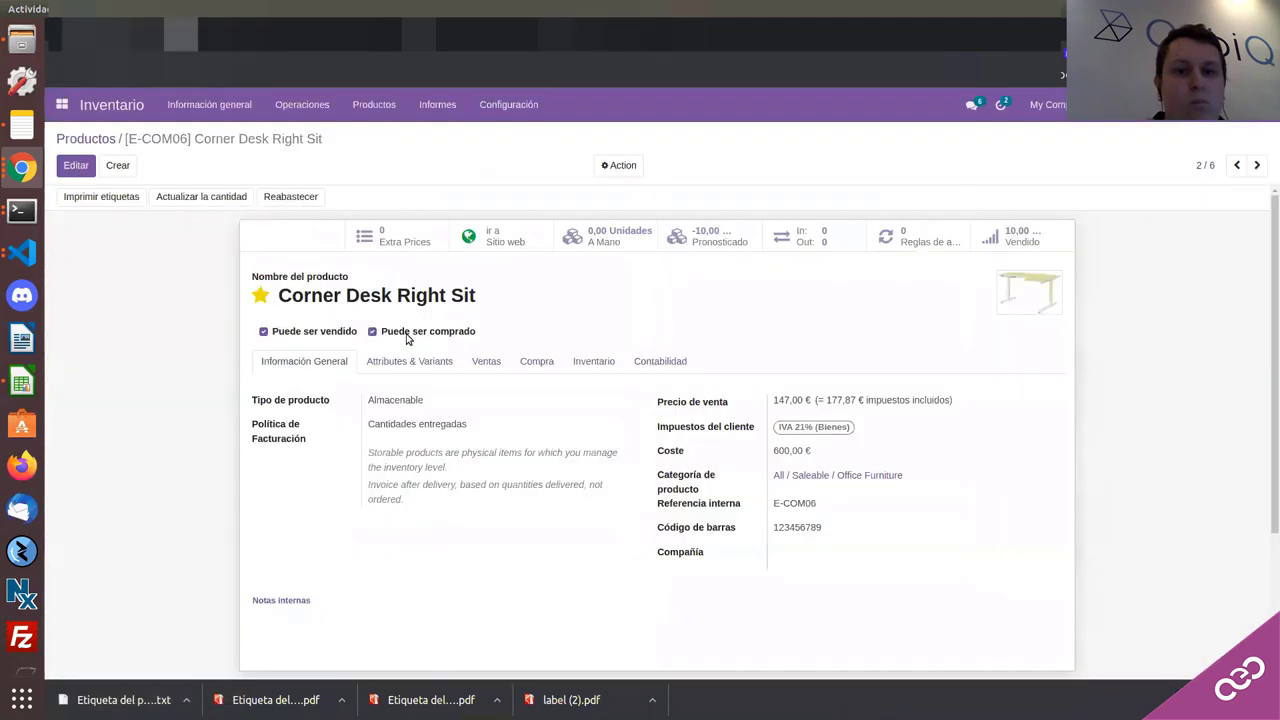
{"action": "left_click", "coordinate": [291, 109]}
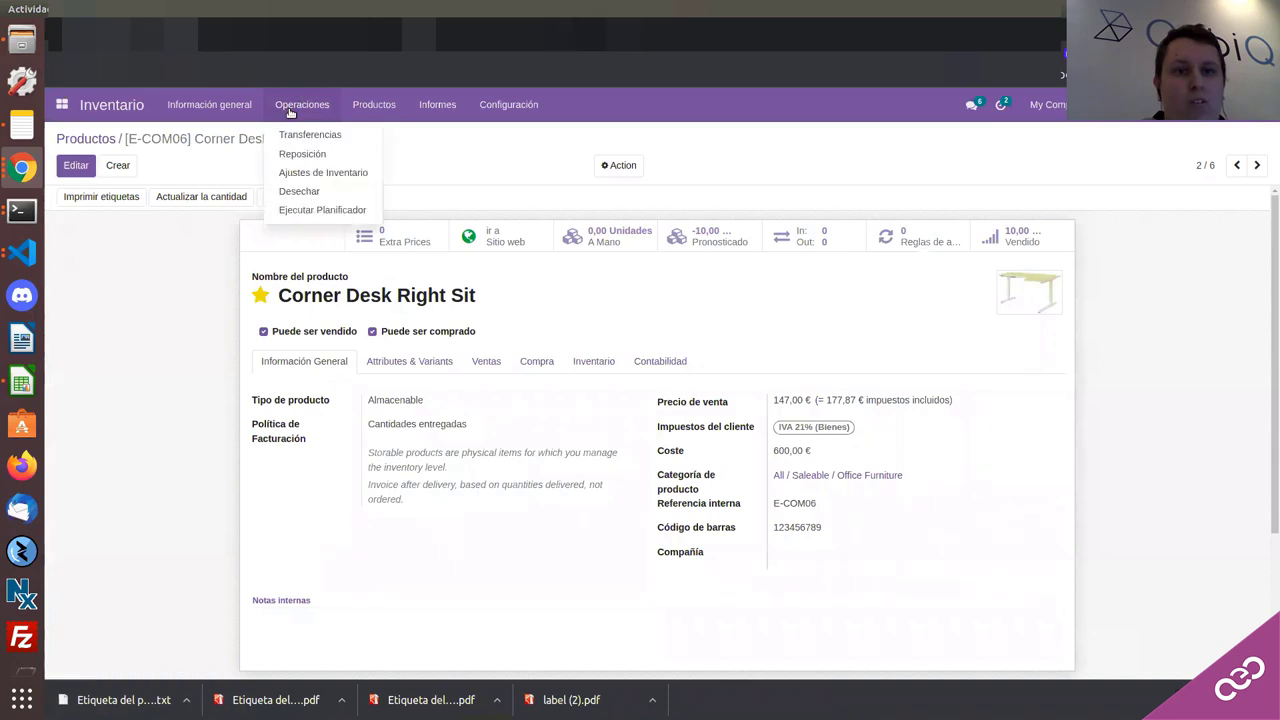
{"action": "left_click", "coordinate": [304, 175]}
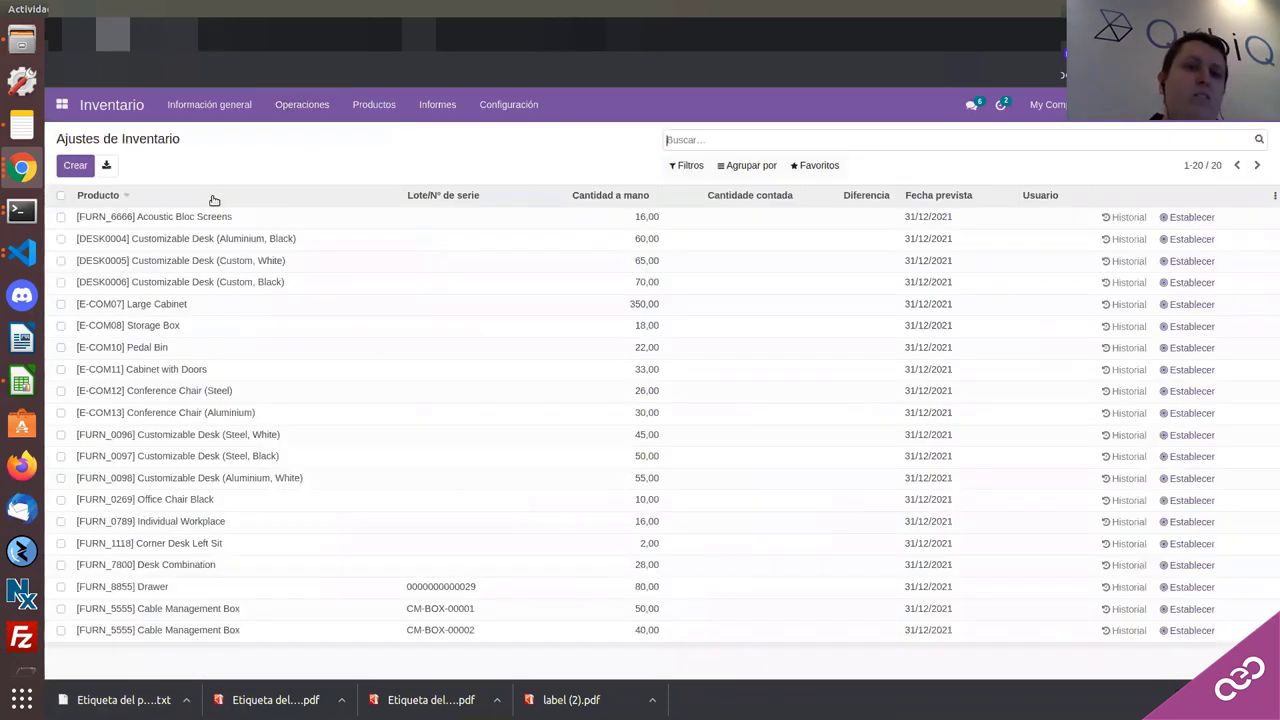
Step: Add and discard an empty adjustment line, then view Acoustic Bloc Screens' move history
{"action": "left_click", "coordinate": [82, 167]}
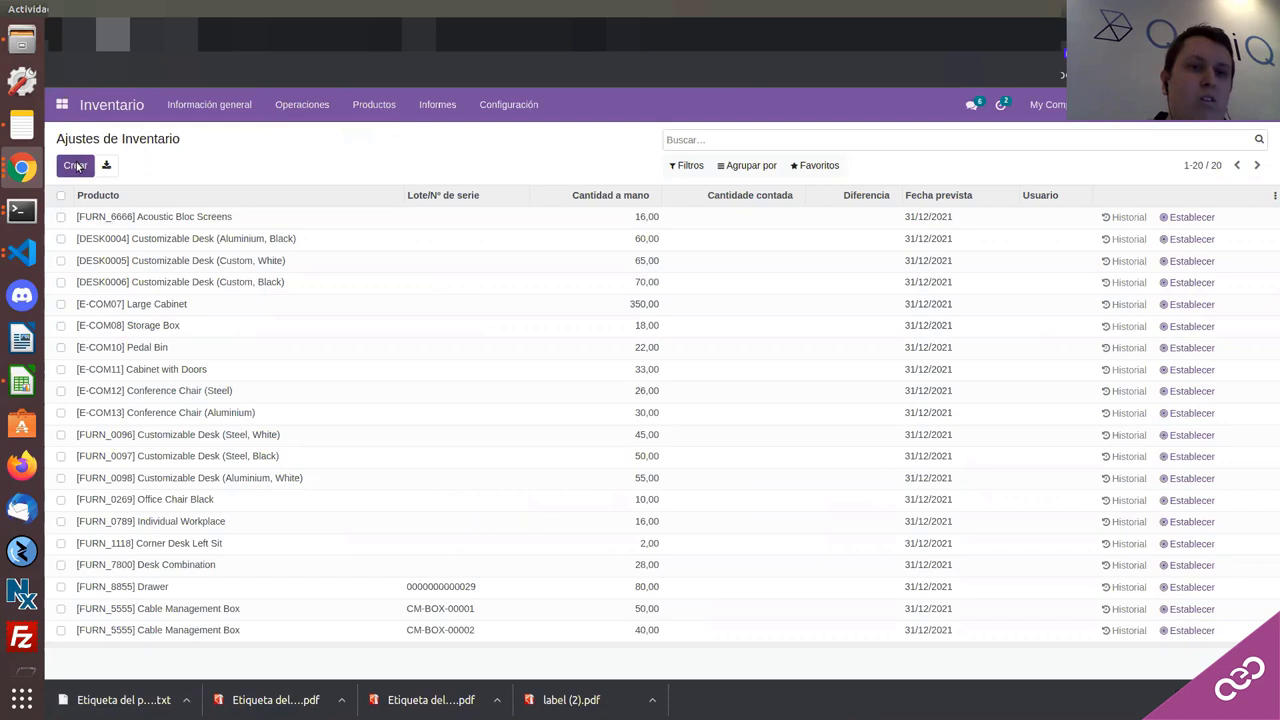
{"action": "left_click", "coordinate": [77, 166]}
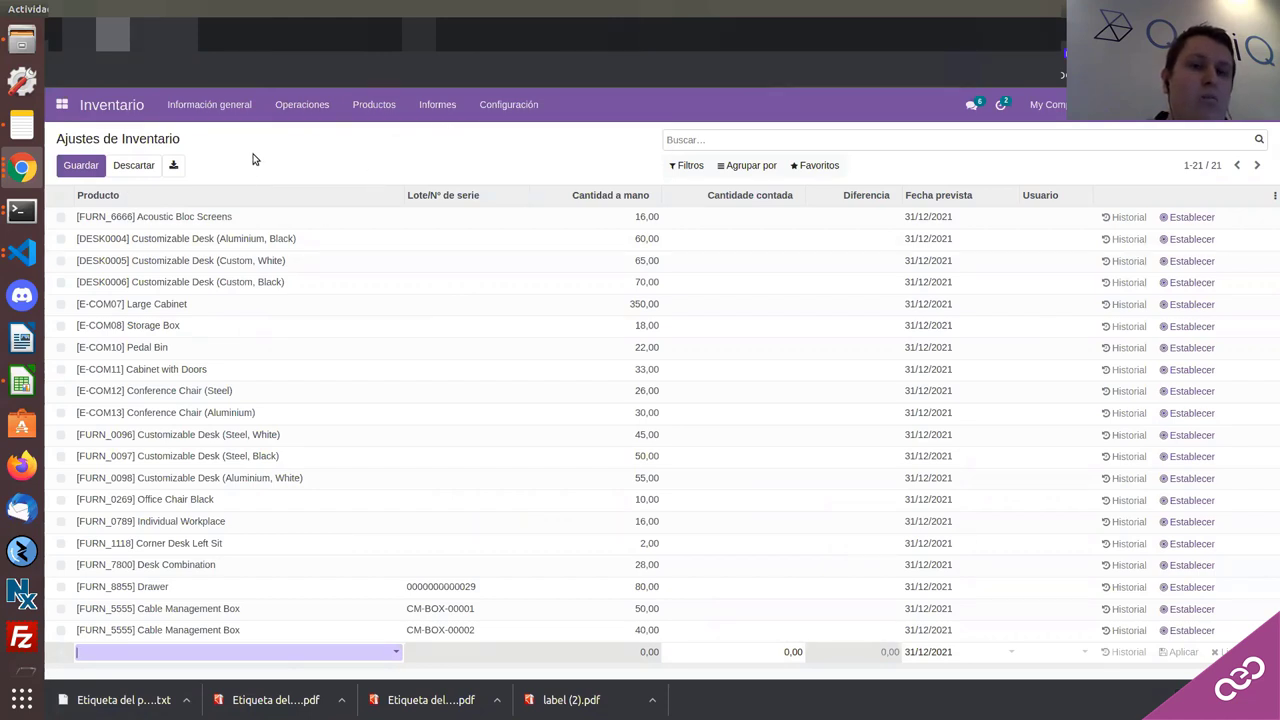
{"action": "left_click", "coordinate": [140, 166]}
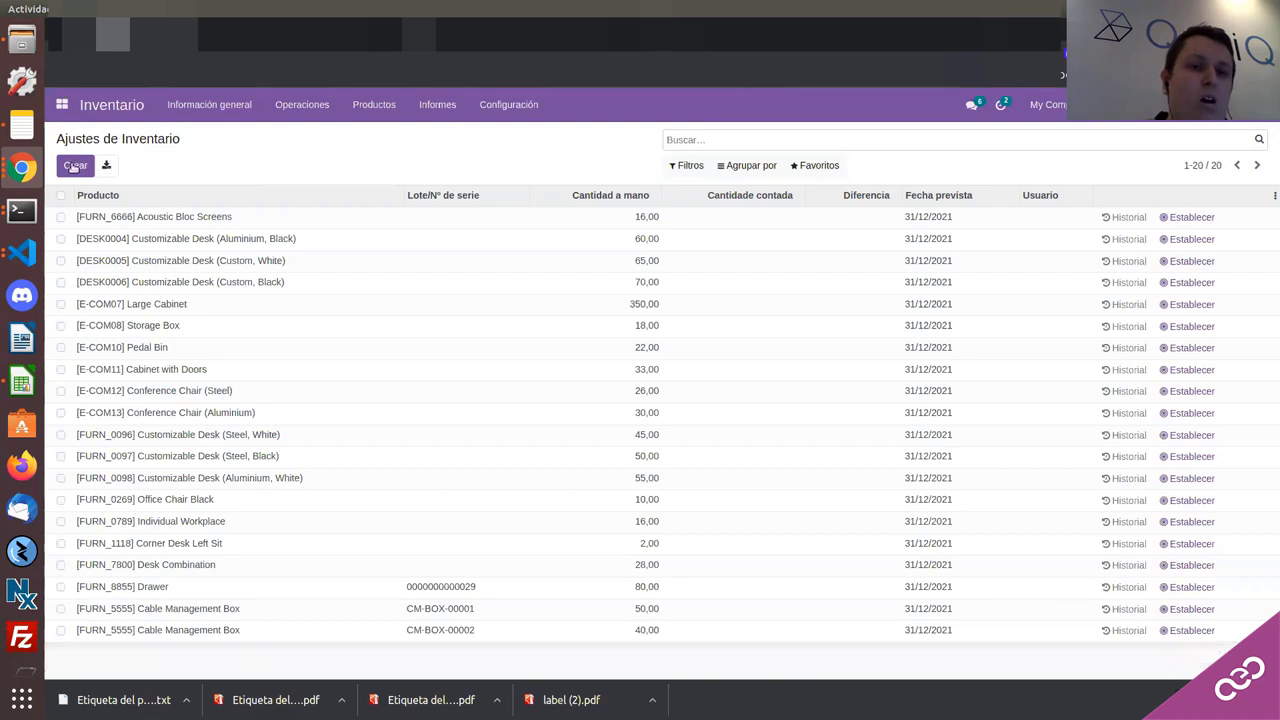
{"action": "left_click", "coordinate": [72, 167]}
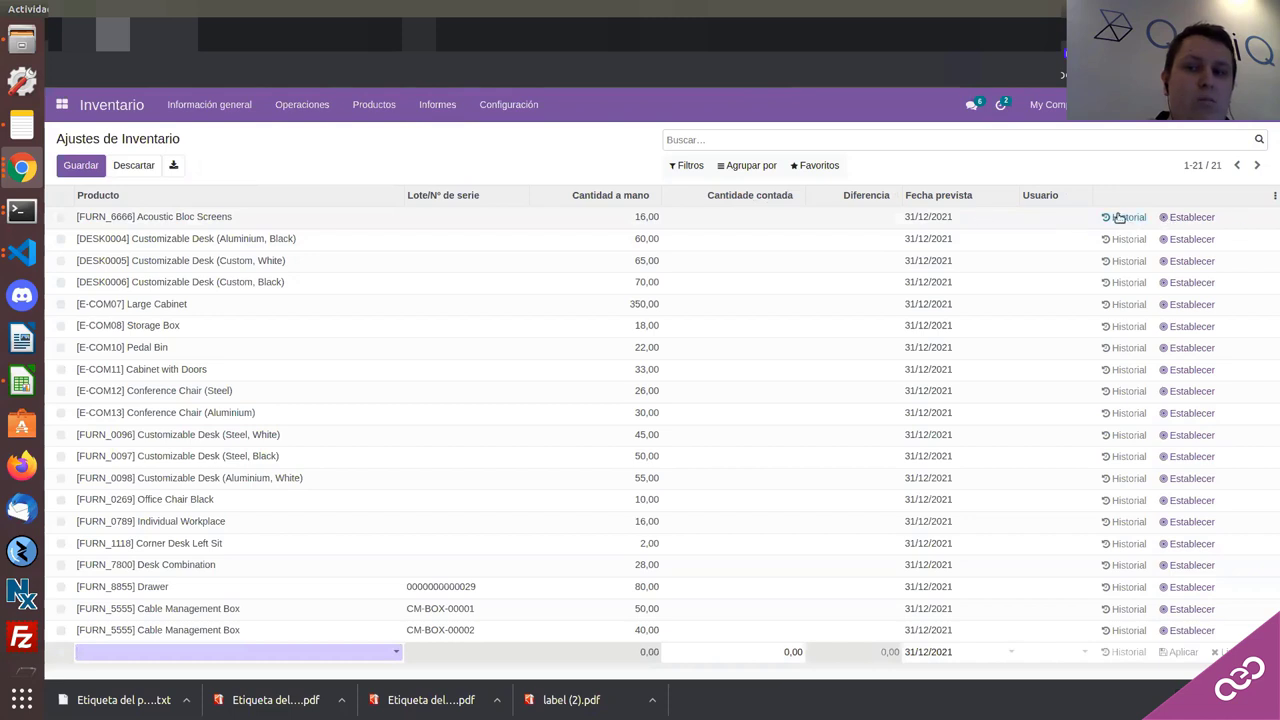
{"action": "left_click", "coordinate": [1122, 218]}
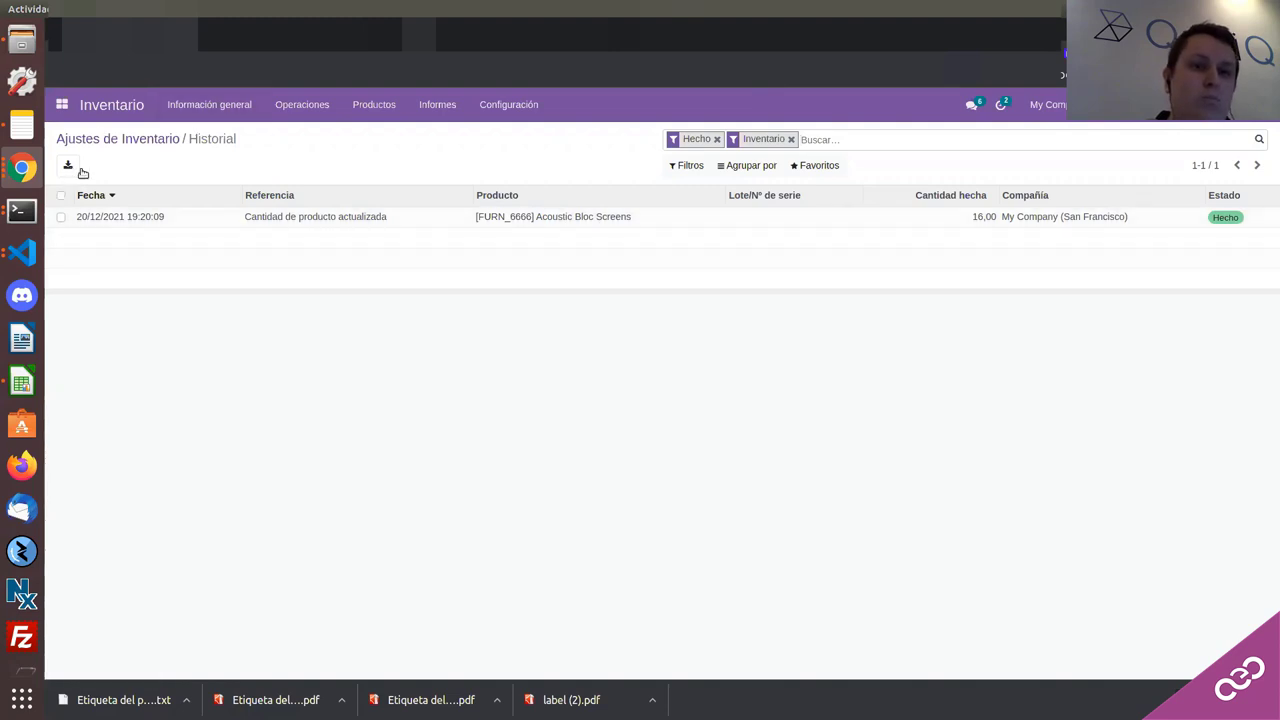
Step: Add a count line for [E-COM06] Corner Desk Right Sit with 20 counted, save and apply it
{"action": "key", "text": "alt+Left"}
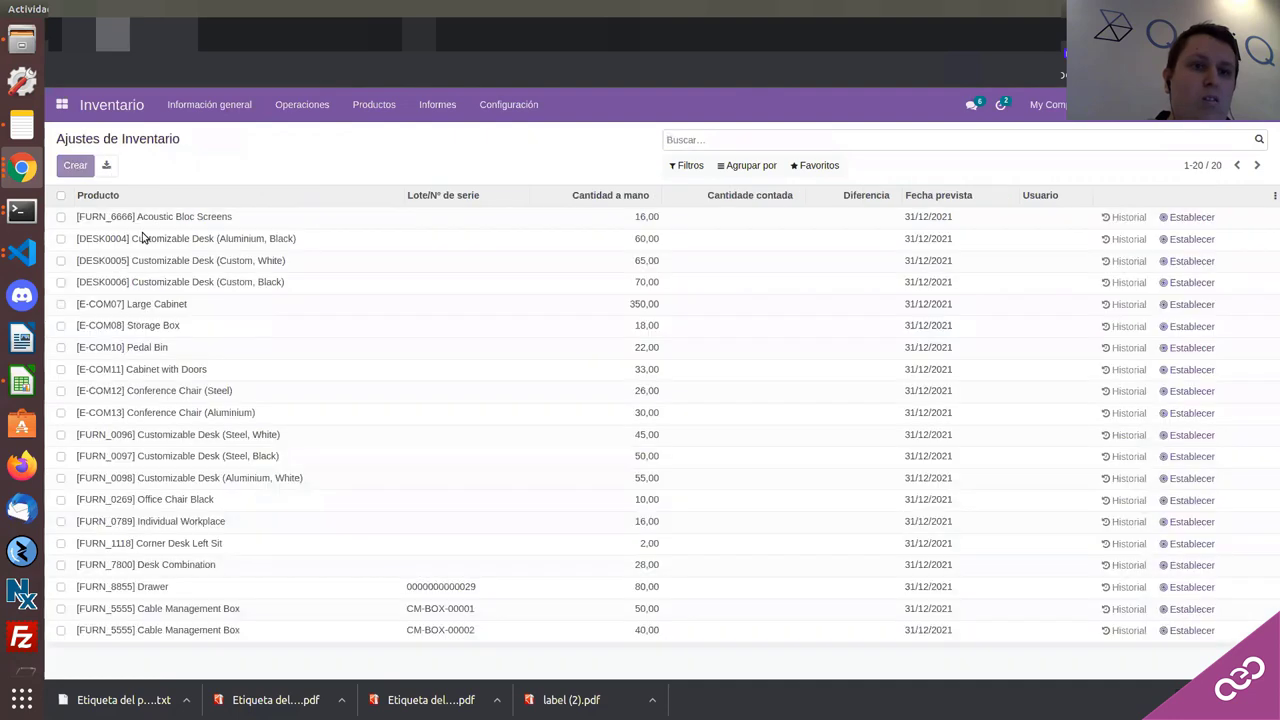
{"action": "key", "text": "alt+c"}
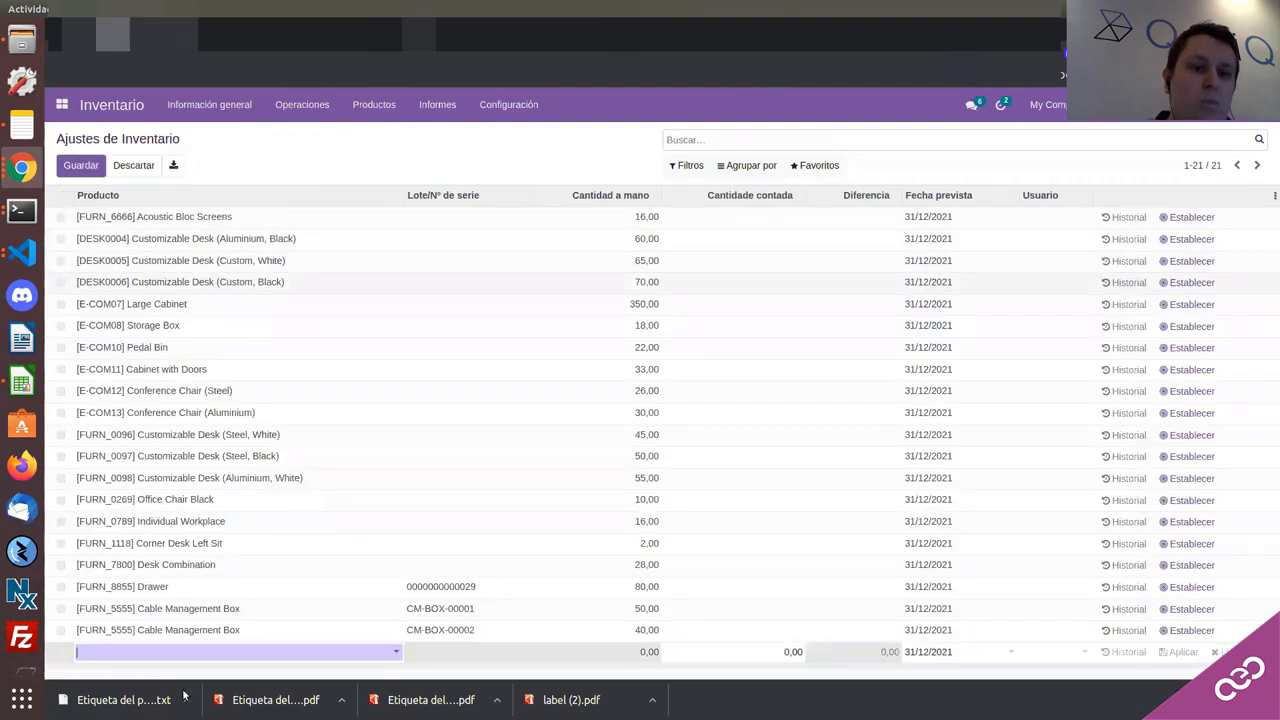
{"action": "left_click", "coordinate": [162, 656]}
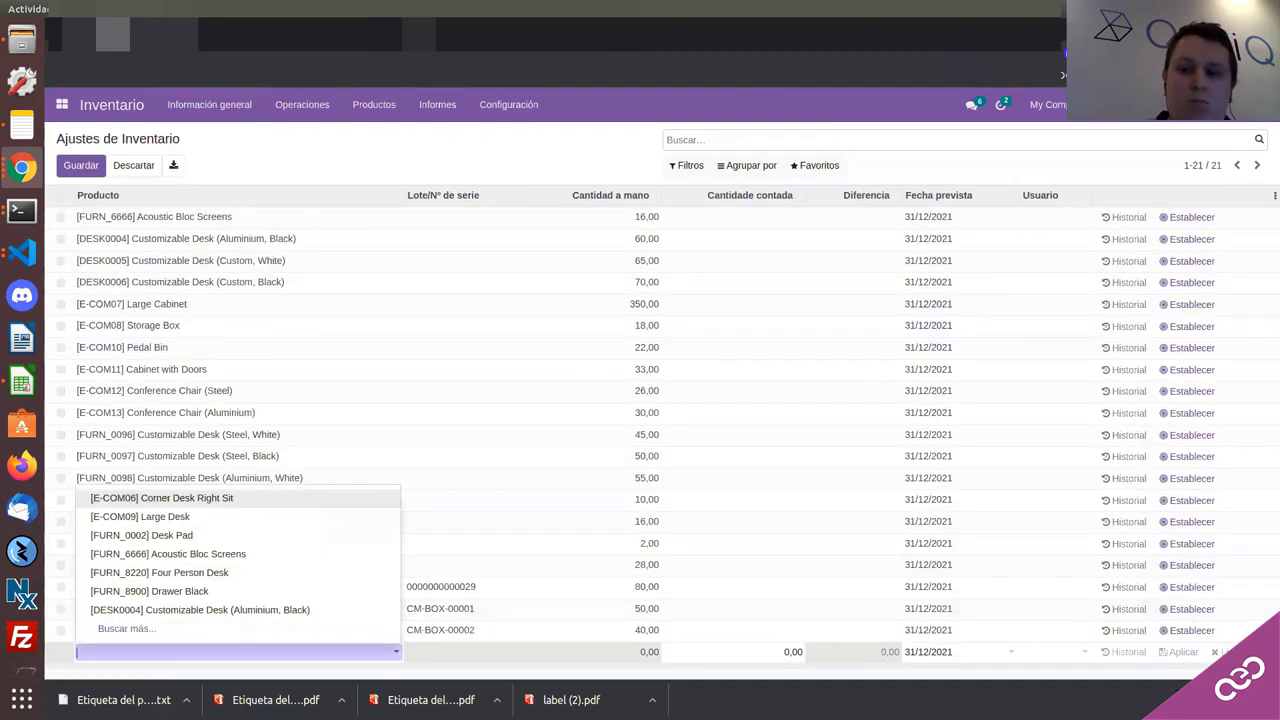
{"action": "left_click", "coordinate": [263, 663]}
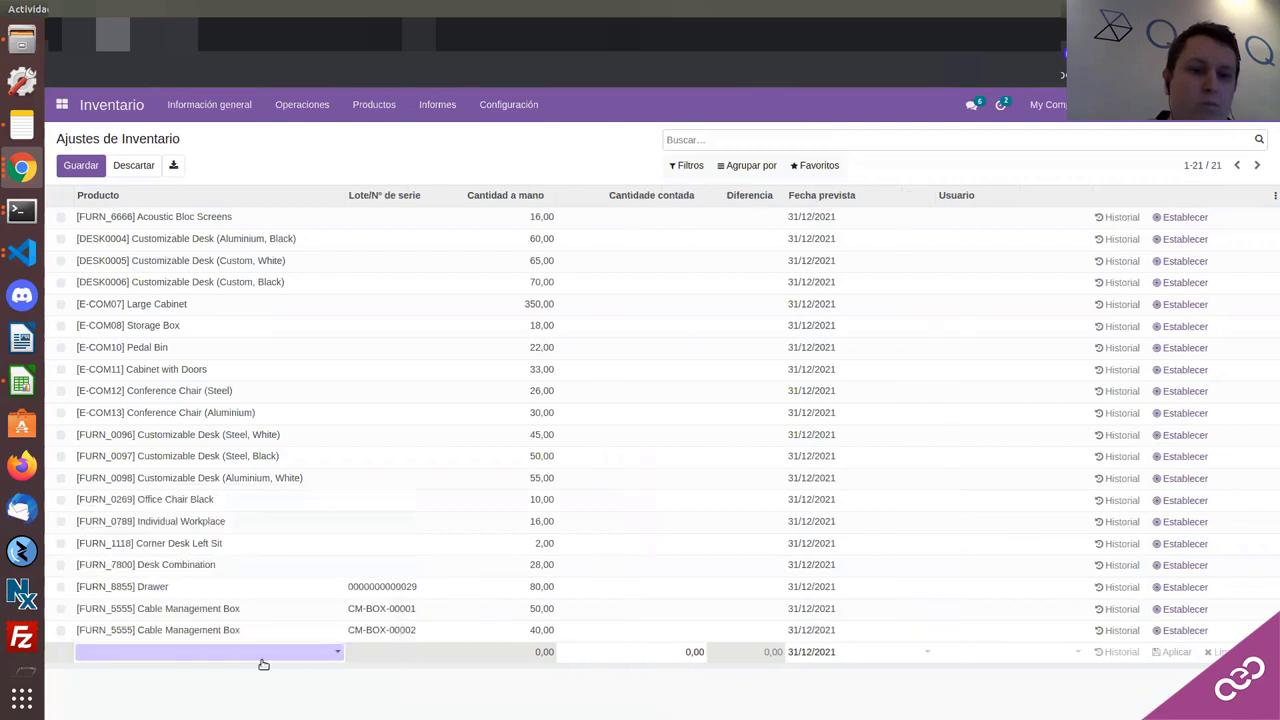
{"action": "left_click", "coordinate": [263, 665]}
{"action": "left_click", "coordinate": [133, 501]}
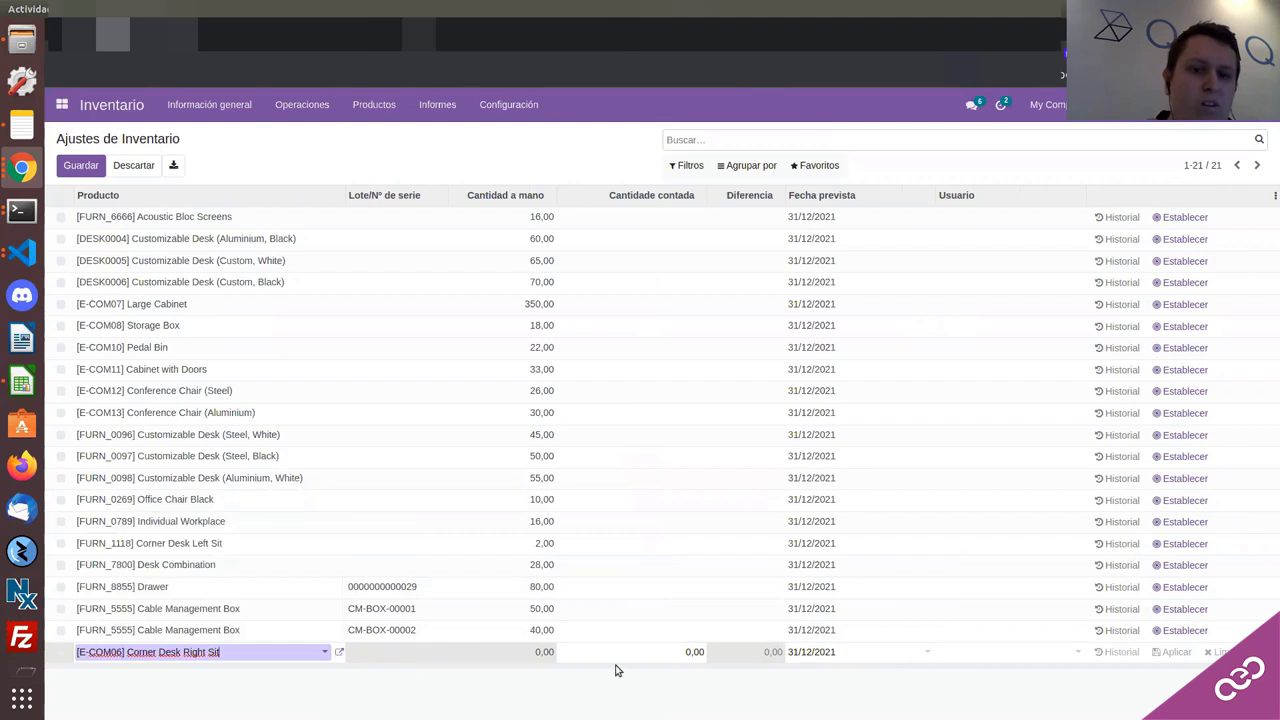
{"action": "left_click", "coordinate": [586, 654]}
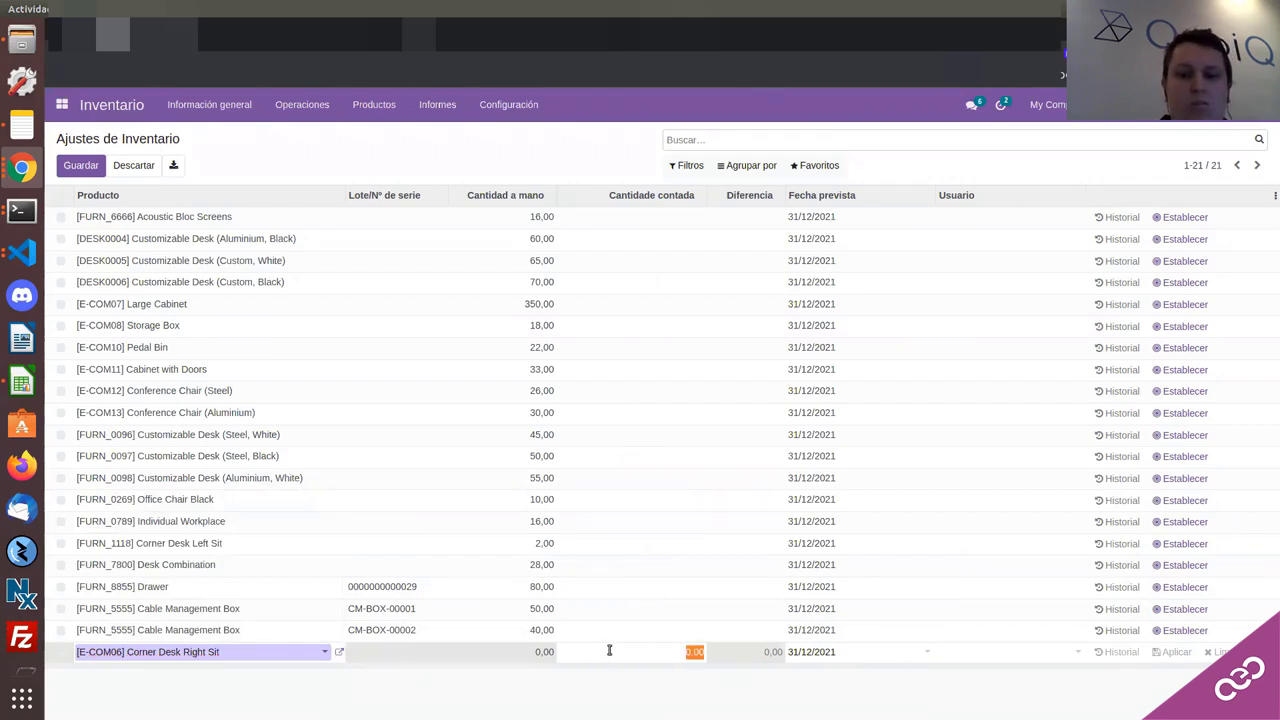
{"action": "type", "text": "20"}
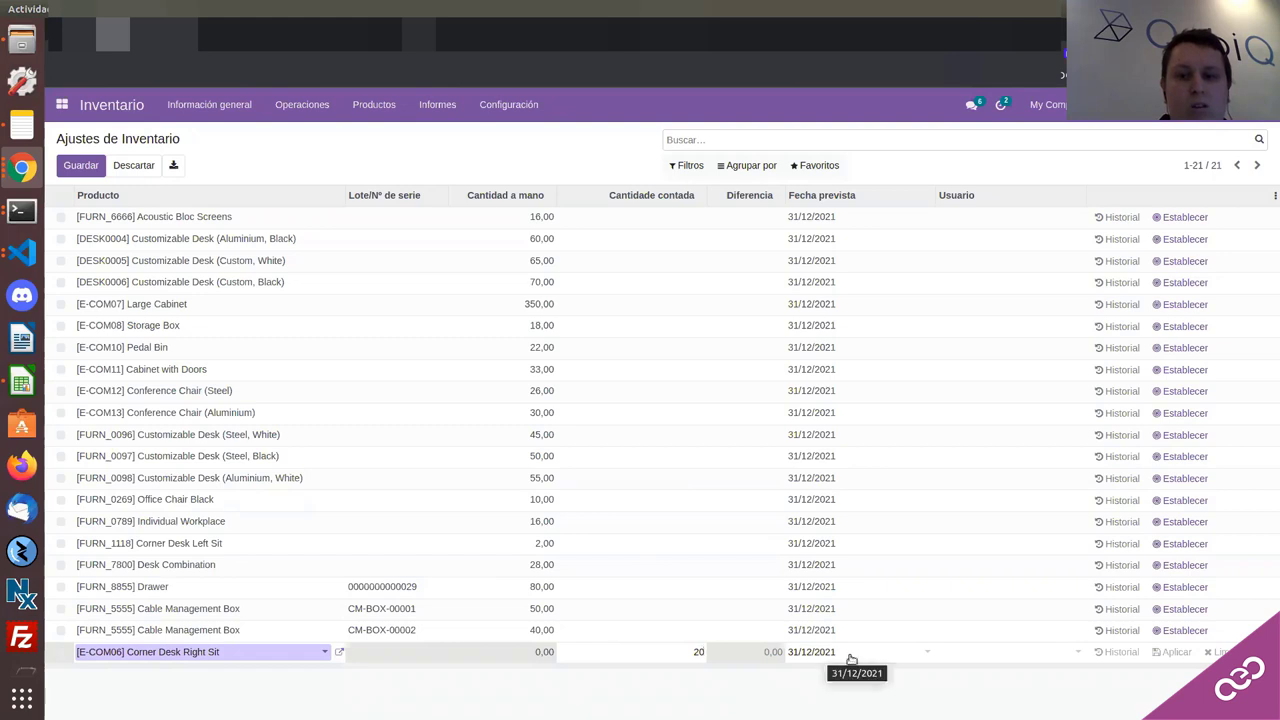
{"action": "left_click", "coordinate": [80, 165]}
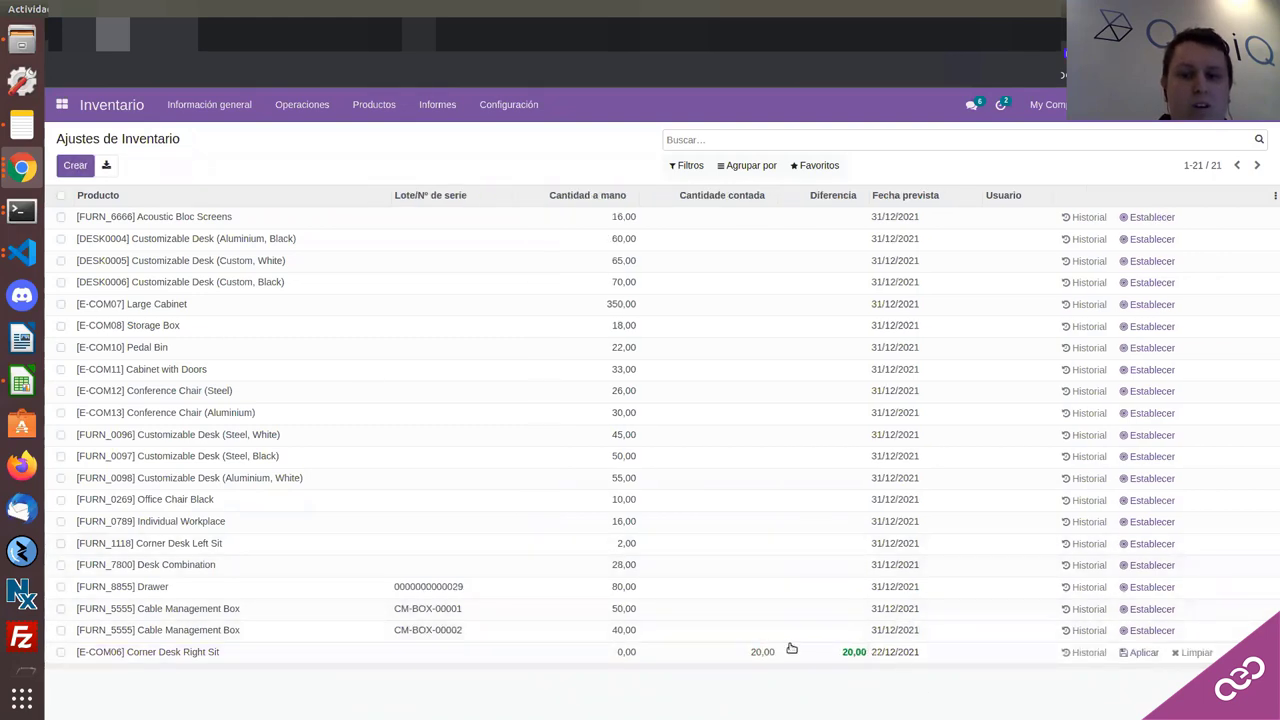
{"action": "left_click", "coordinate": [1141, 655]}
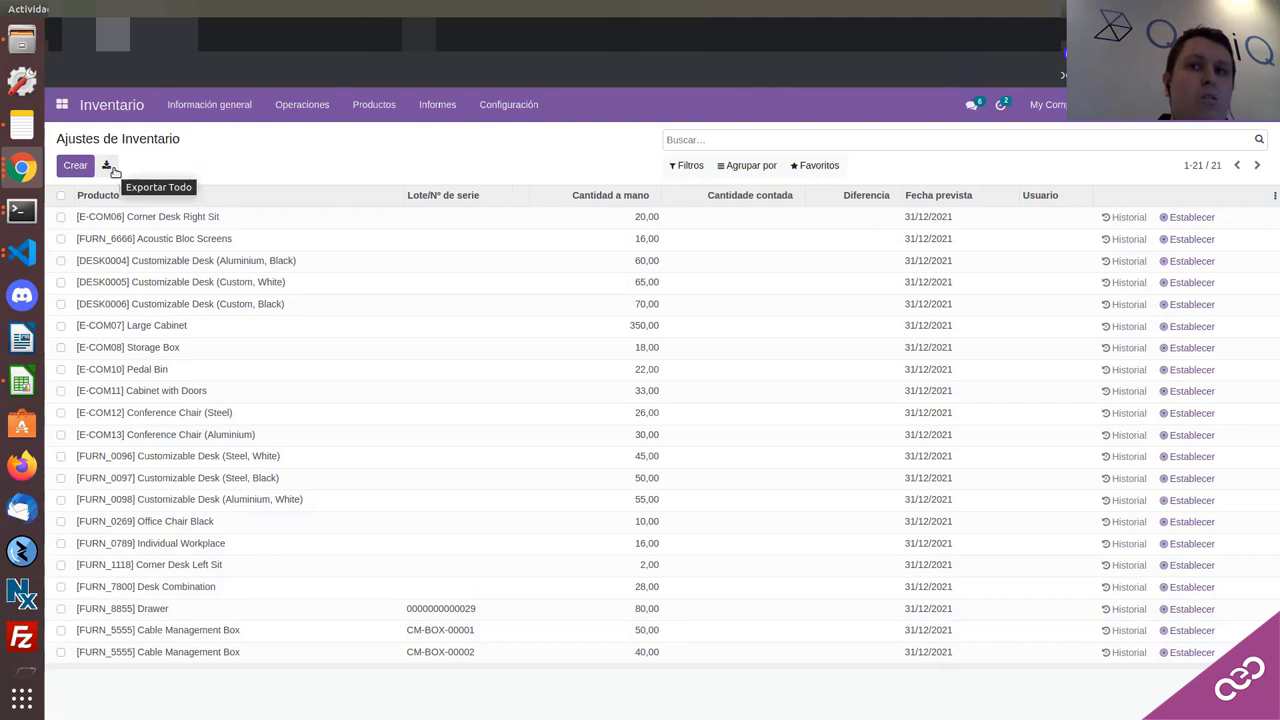
{"action": "left_click", "coordinate": [821, 167]}
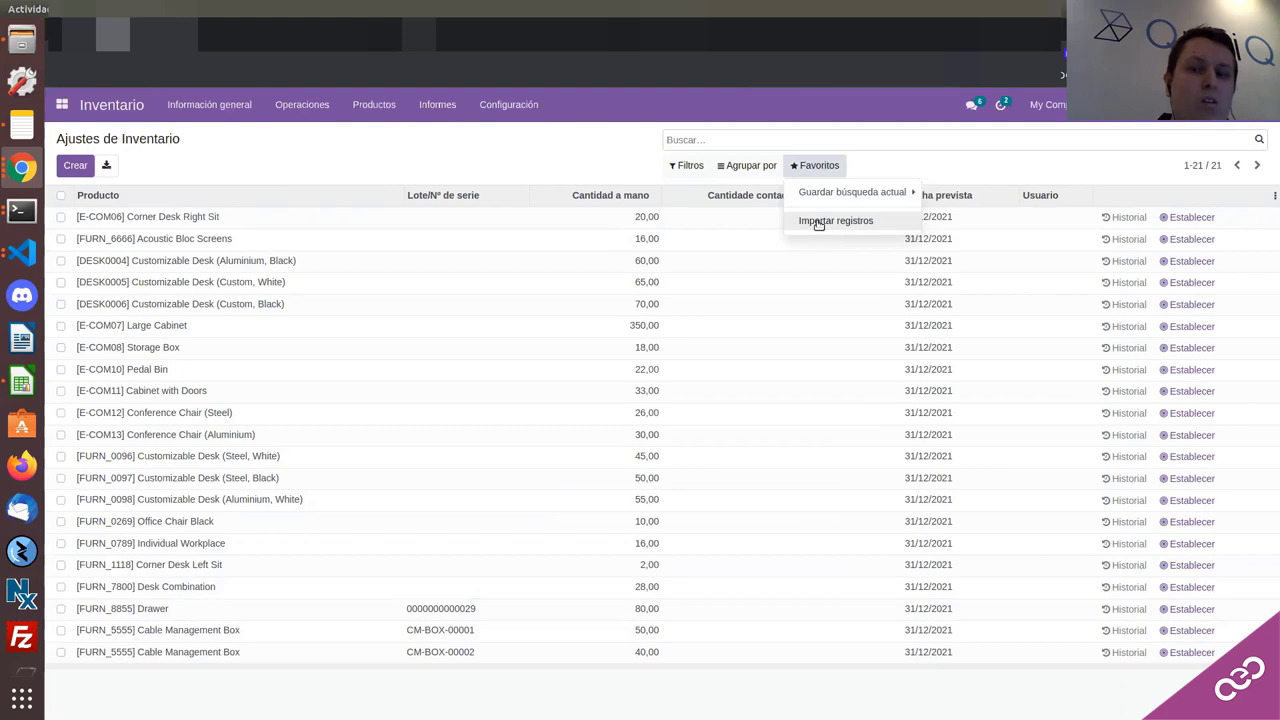
{"action": "left_click", "coordinate": [830, 221]}
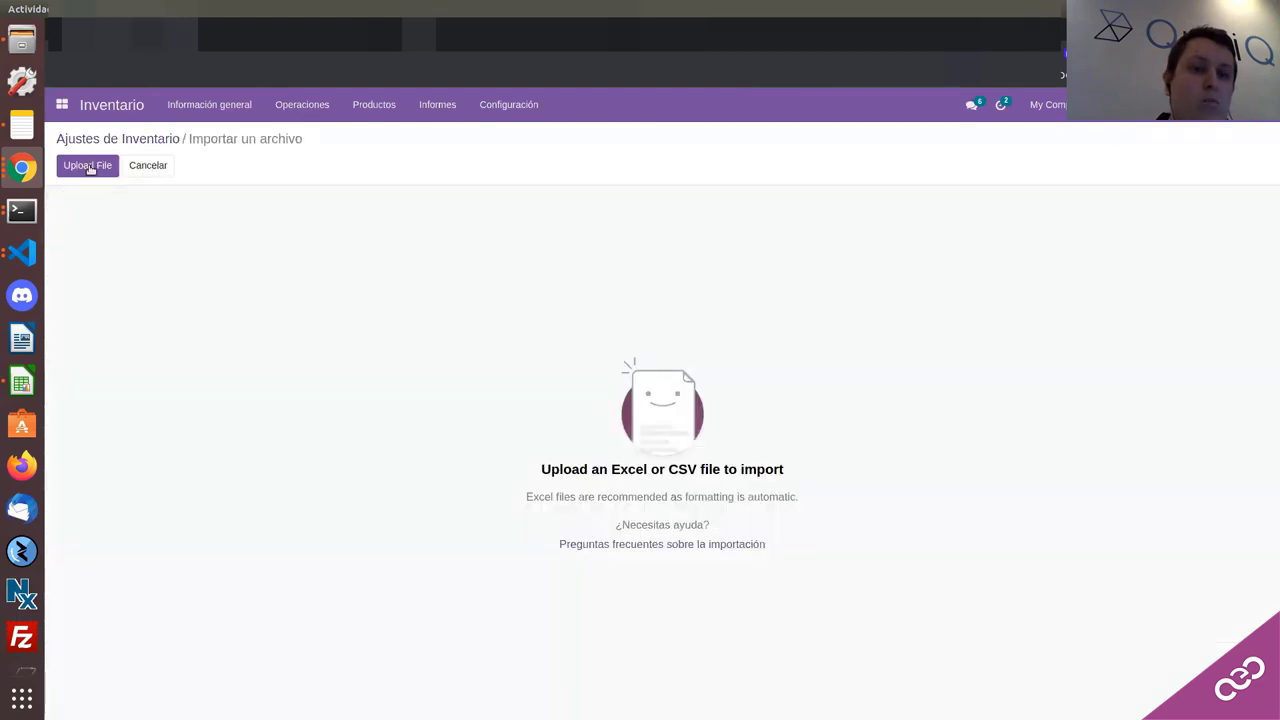
{"action": "left_click", "coordinate": [89, 169]}
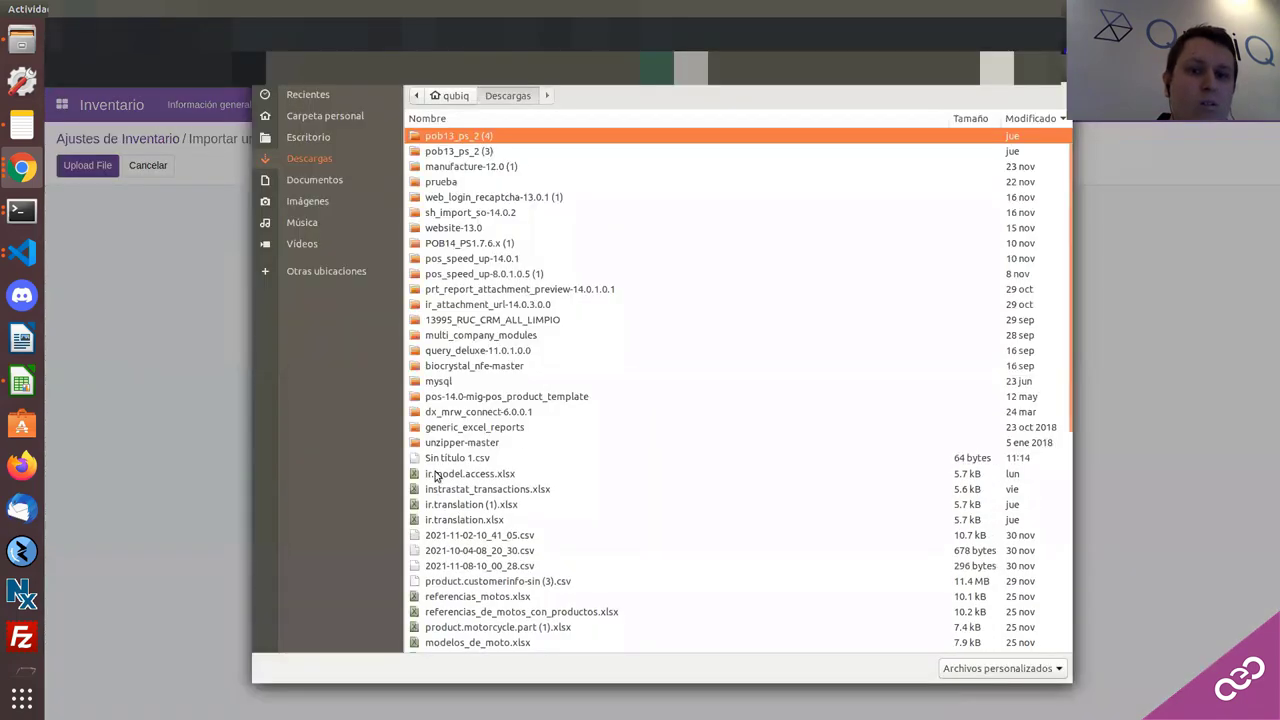
{"action": "left_click", "coordinate": [435, 476]}
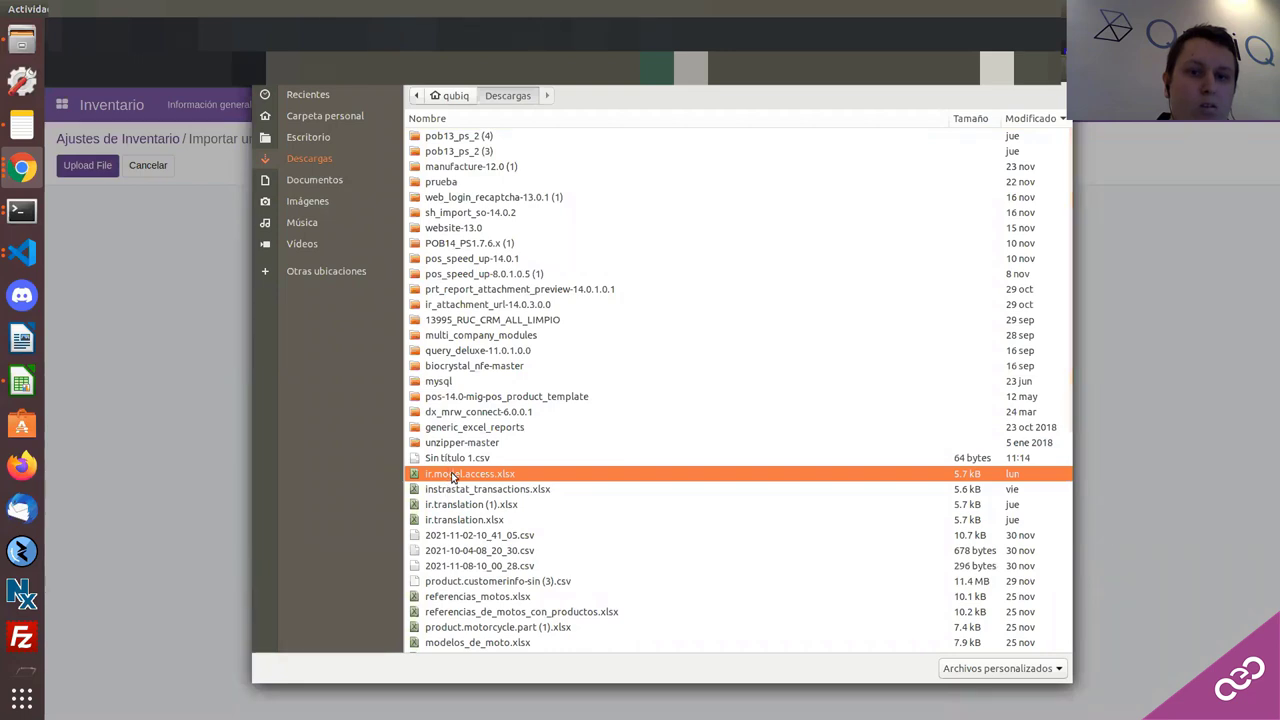
{"action": "left_click", "coordinate": [450, 460]}
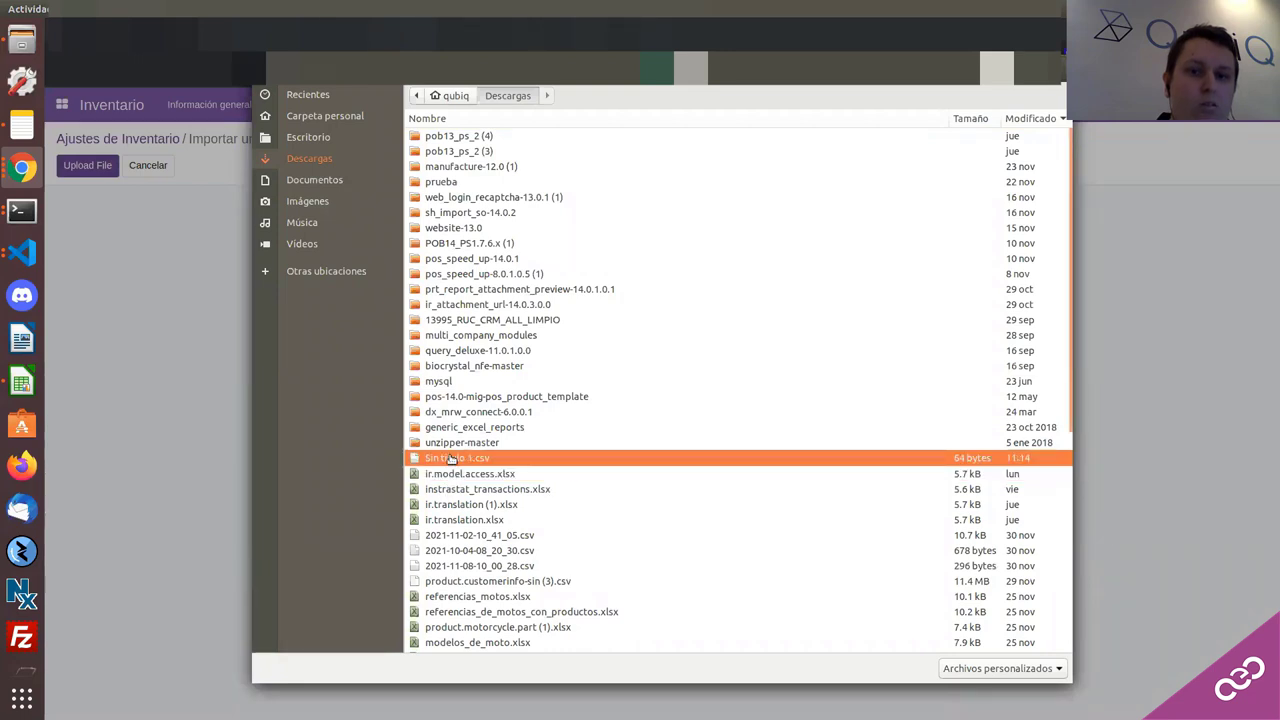
{"action": "double_click", "coordinate": [450, 459]}
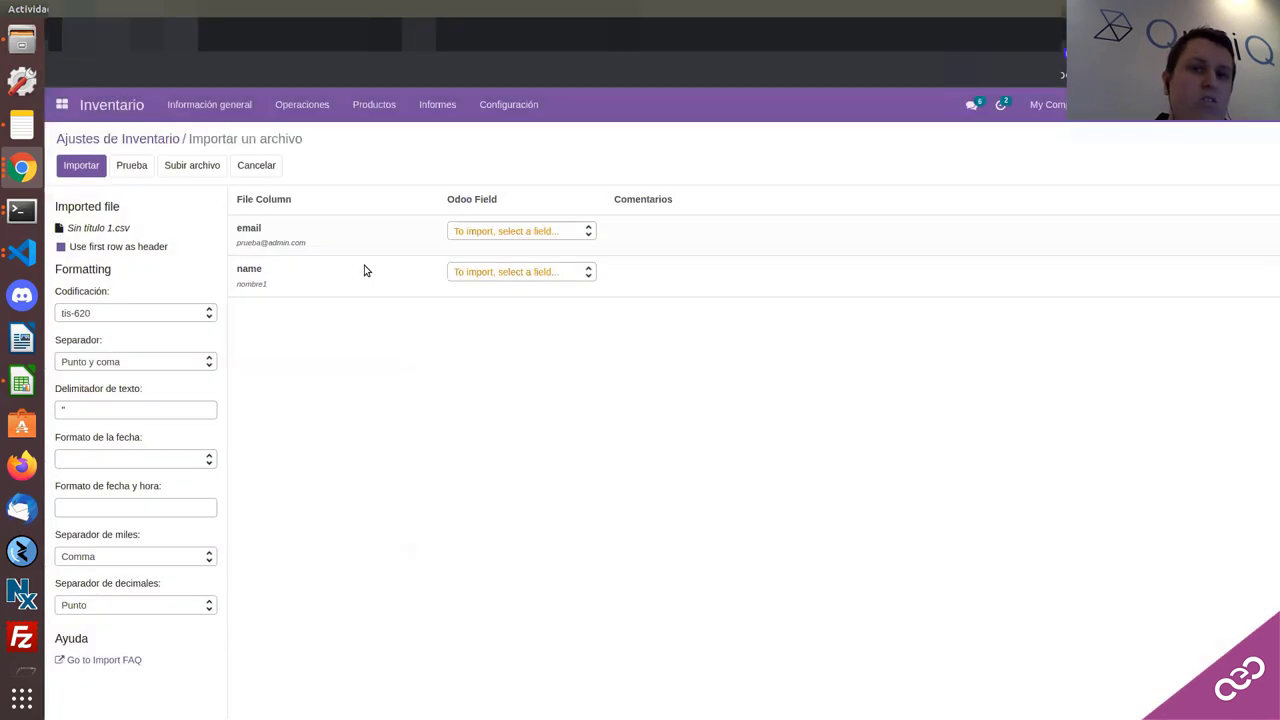
{"action": "left_click", "coordinate": [474, 234]}
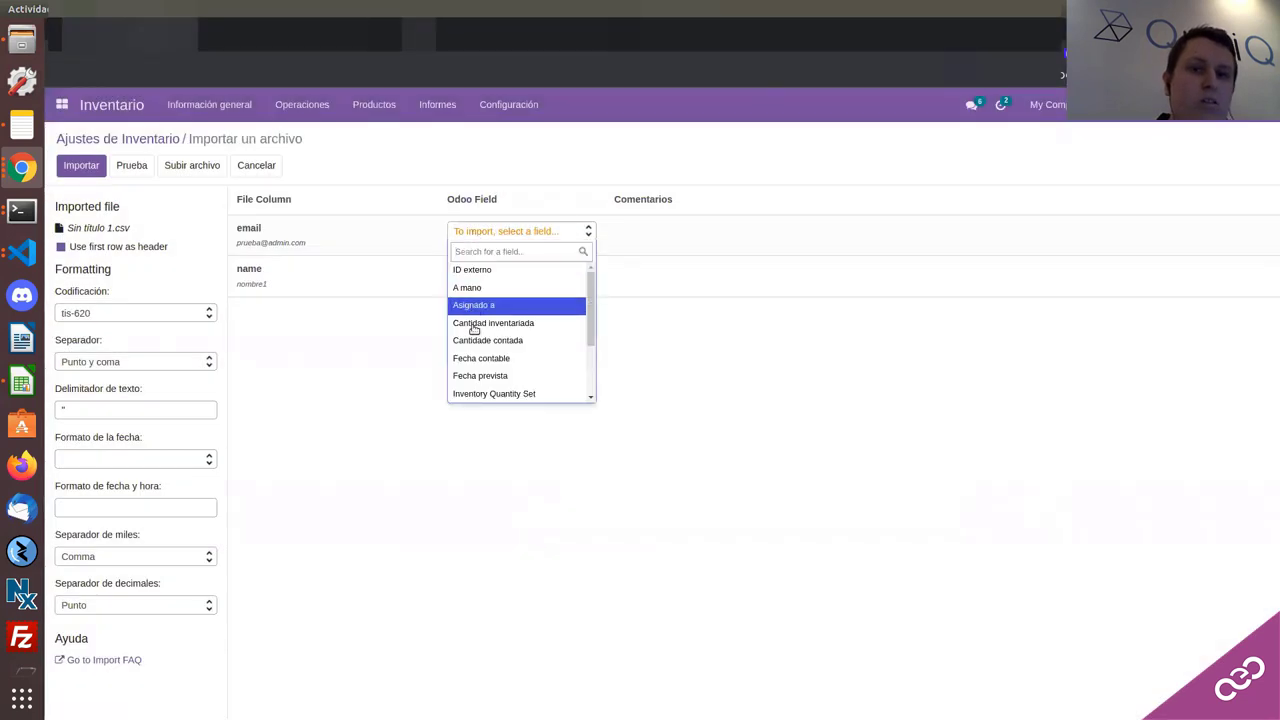
{"action": "scroll", "coordinate": [474, 330], "scroll_direction": "down", "scroll_amount": 3}
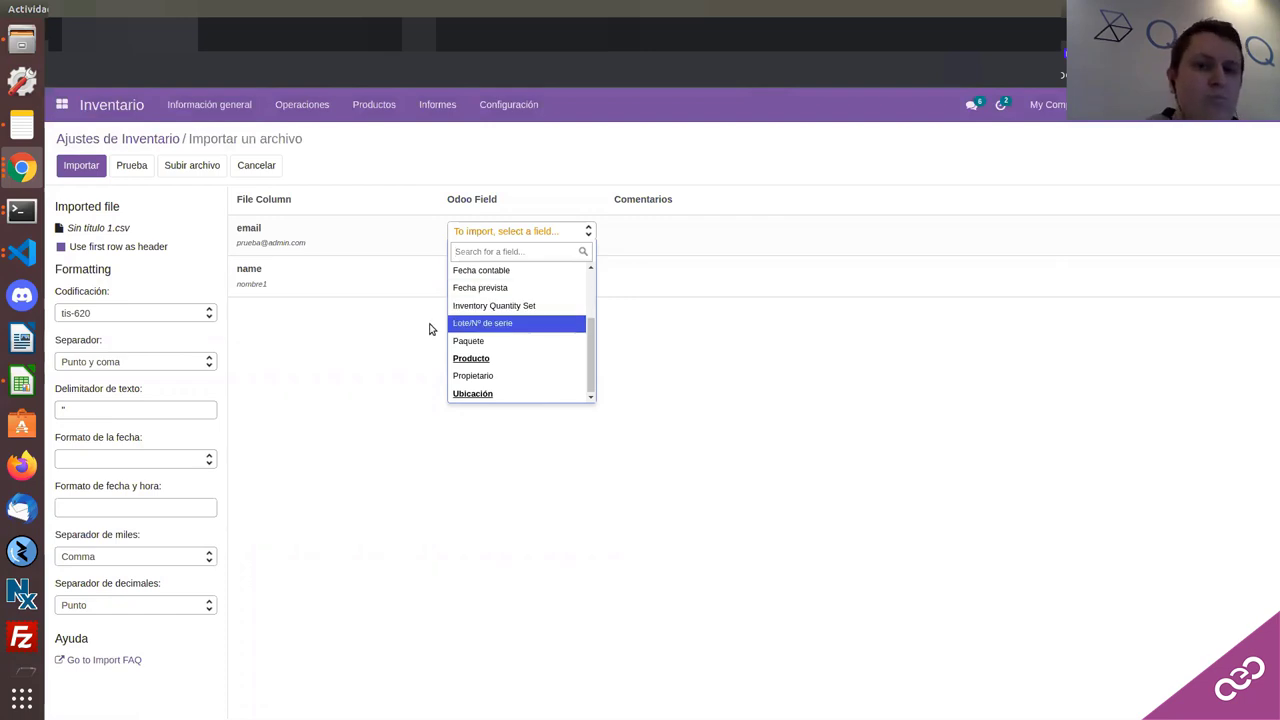
{"action": "scroll", "coordinate": [470, 285], "scroll_direction": "up", "scroll_amount": 2}
{"action": "left_click", "coordinate": [323, 358]}
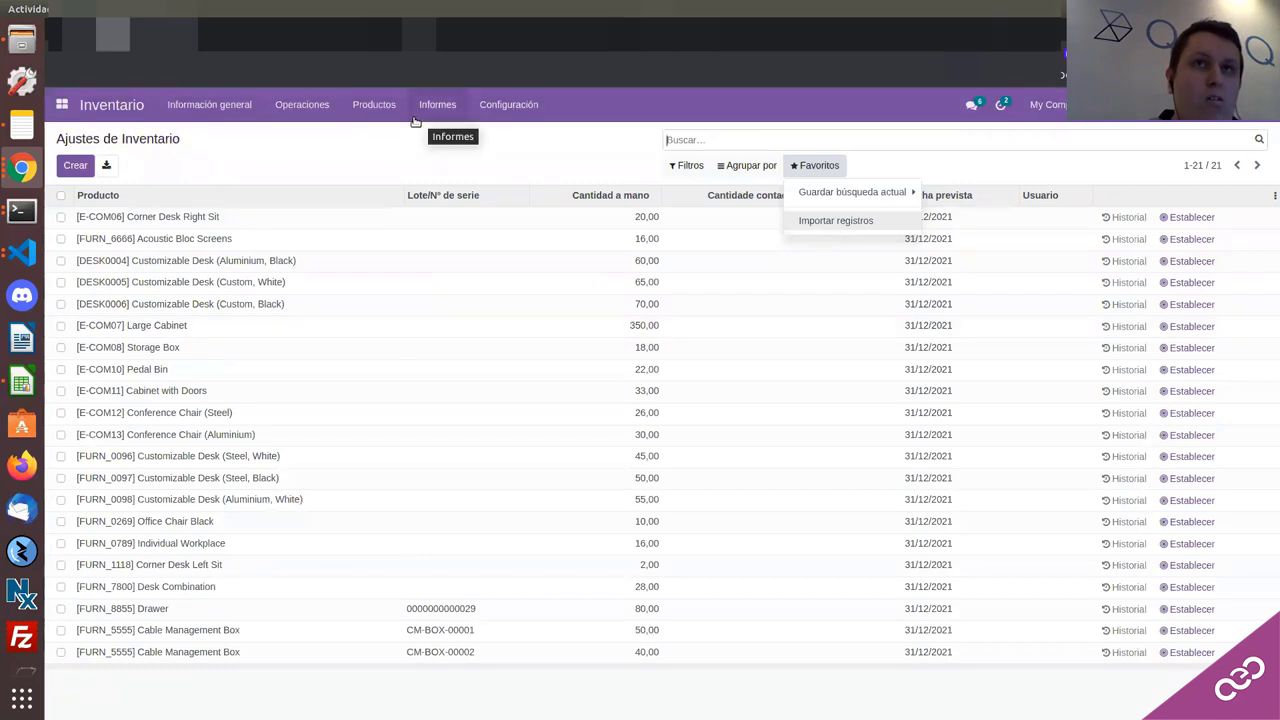
{"action": "left_click", "coordinate": [24, 172]}
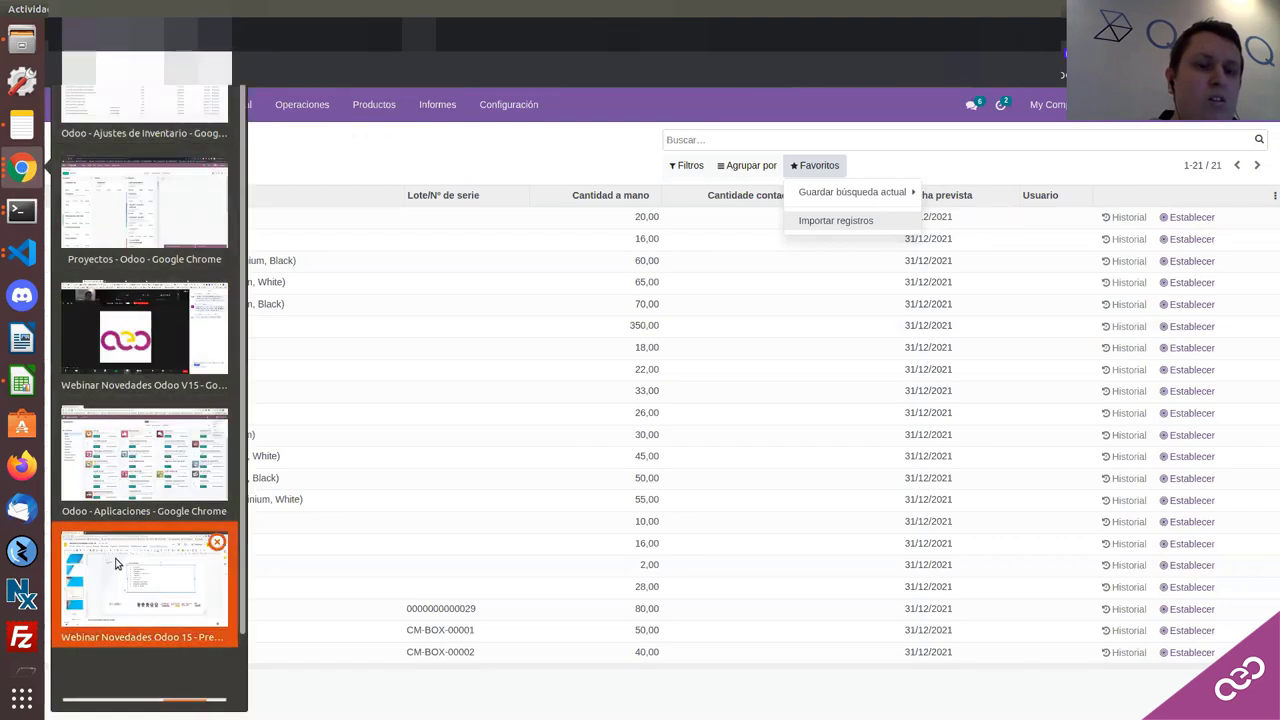
{"action": "left_click", "coordinate": [115, 564]}
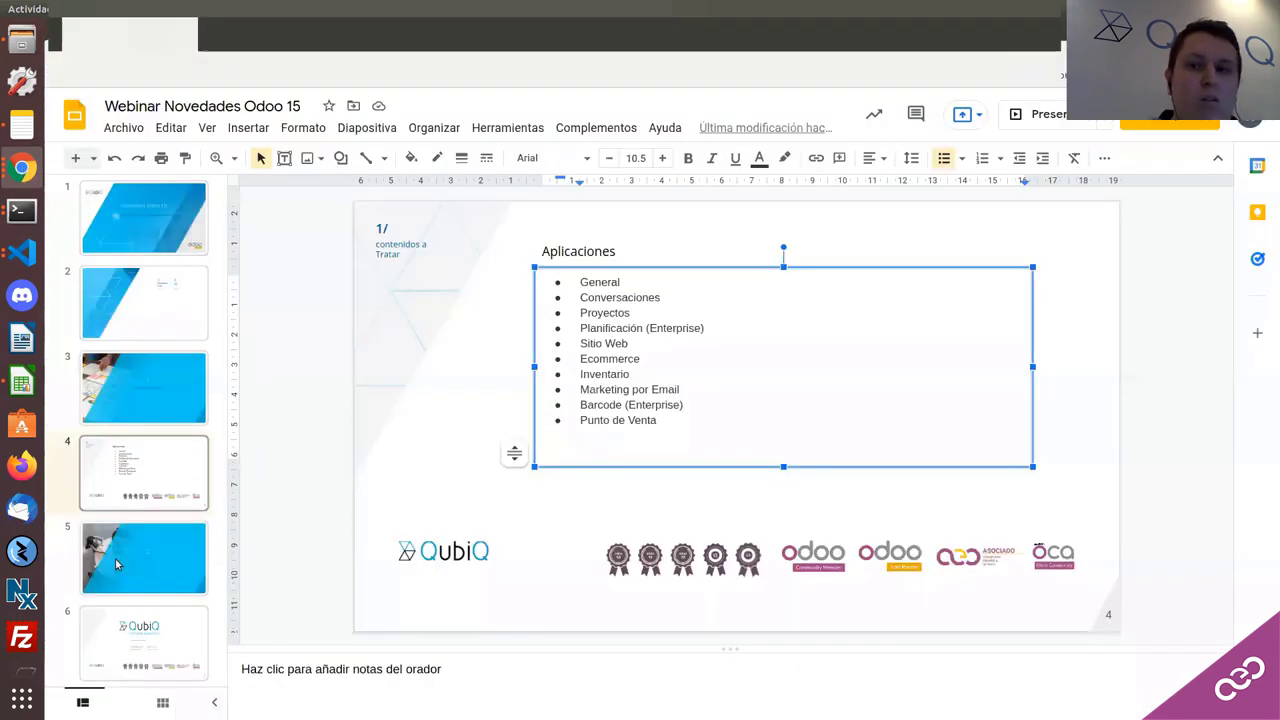
{"action": "left_click", "coordinate": [20, 170]}
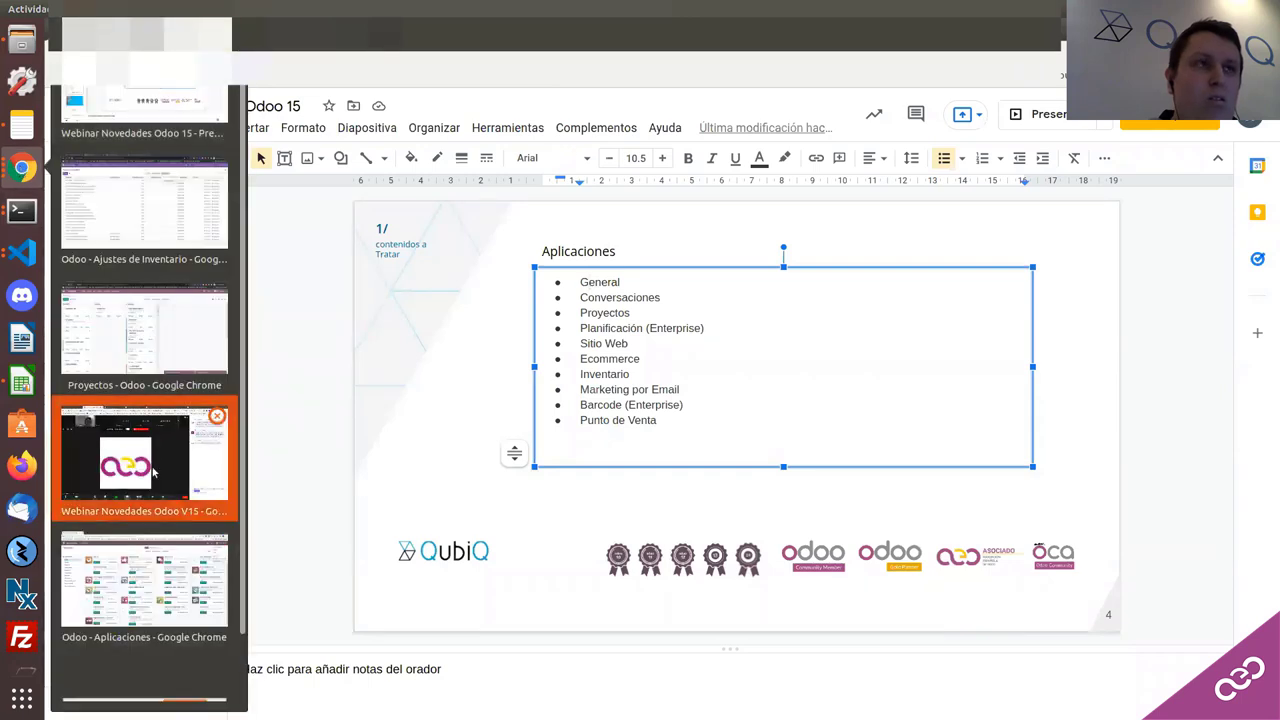
{"action": "left_click", "coordinate": [129, 457]}
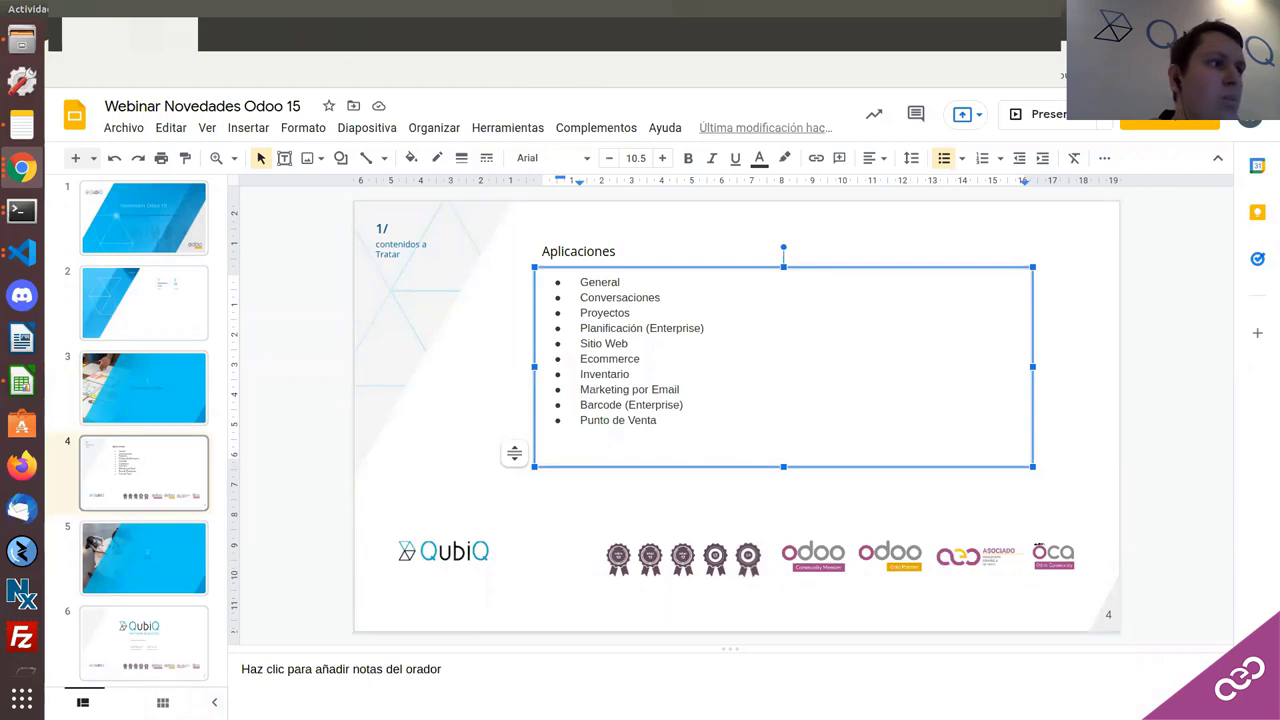
{"action": "left_click", "coordinate": [31, 158]}
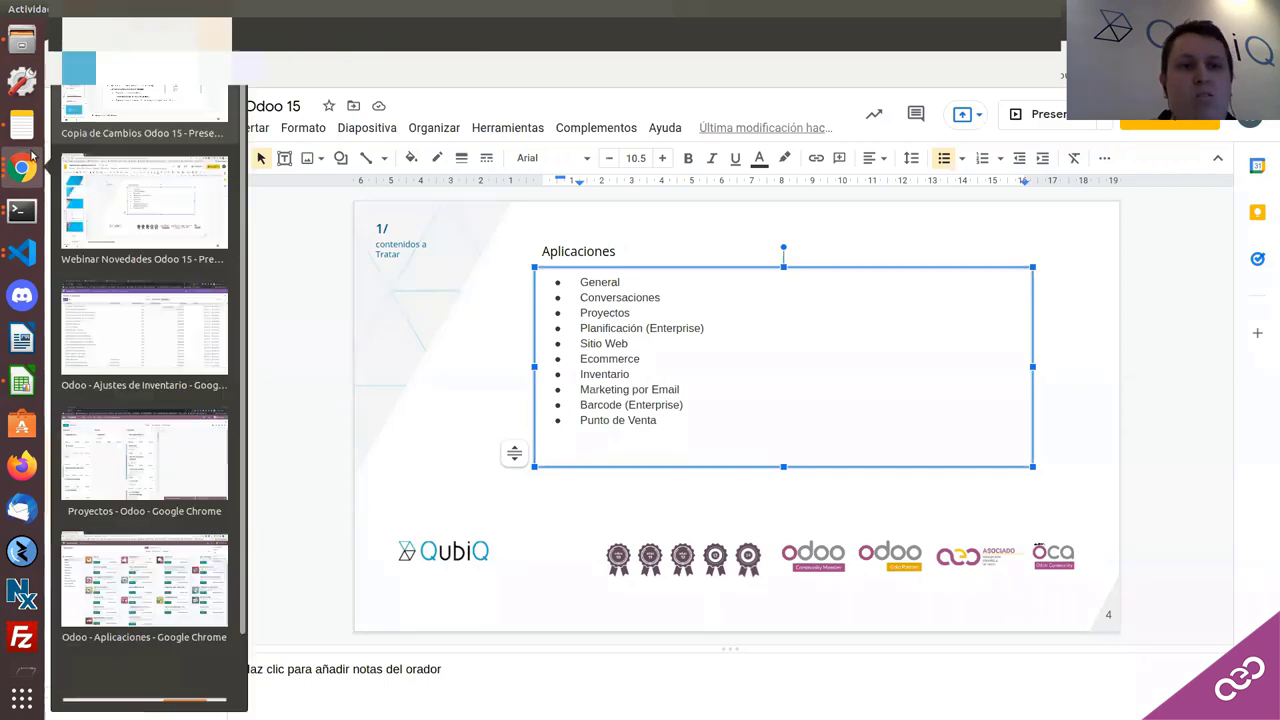
Step: Return to the Odoo adjustments window and show the Configuración menu options
{"action": "left_click", "coordinate": [140, 320]}
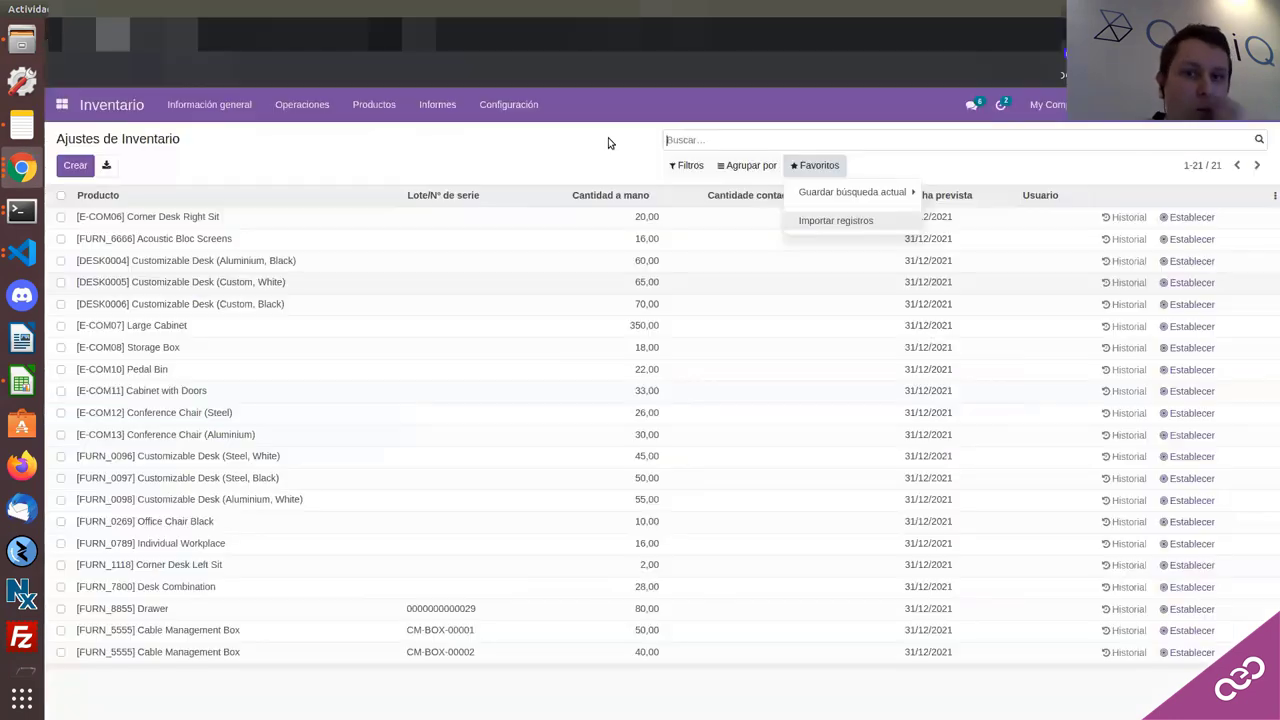
{"action": "left_click", "coordinate": [508, 104]}
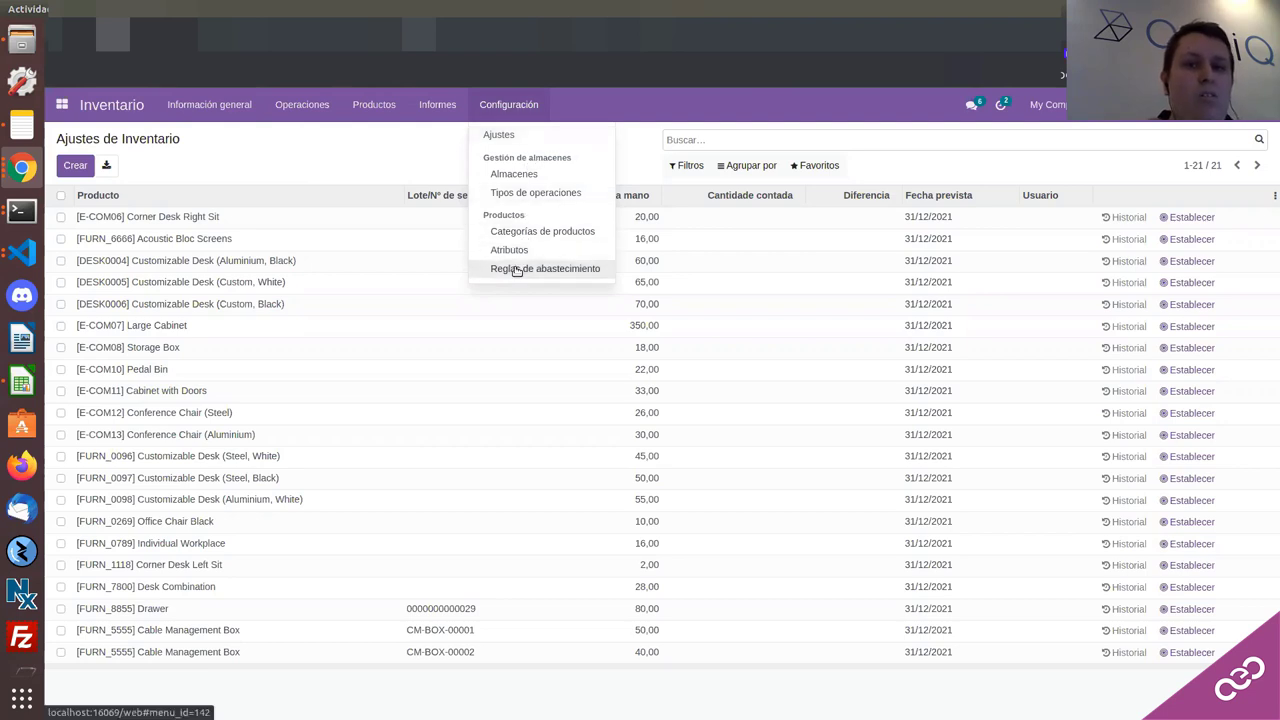
Step: Close the configuration menu, then add and discard an empty replenishment rule line
{"action": "key", "text": "Escape"}
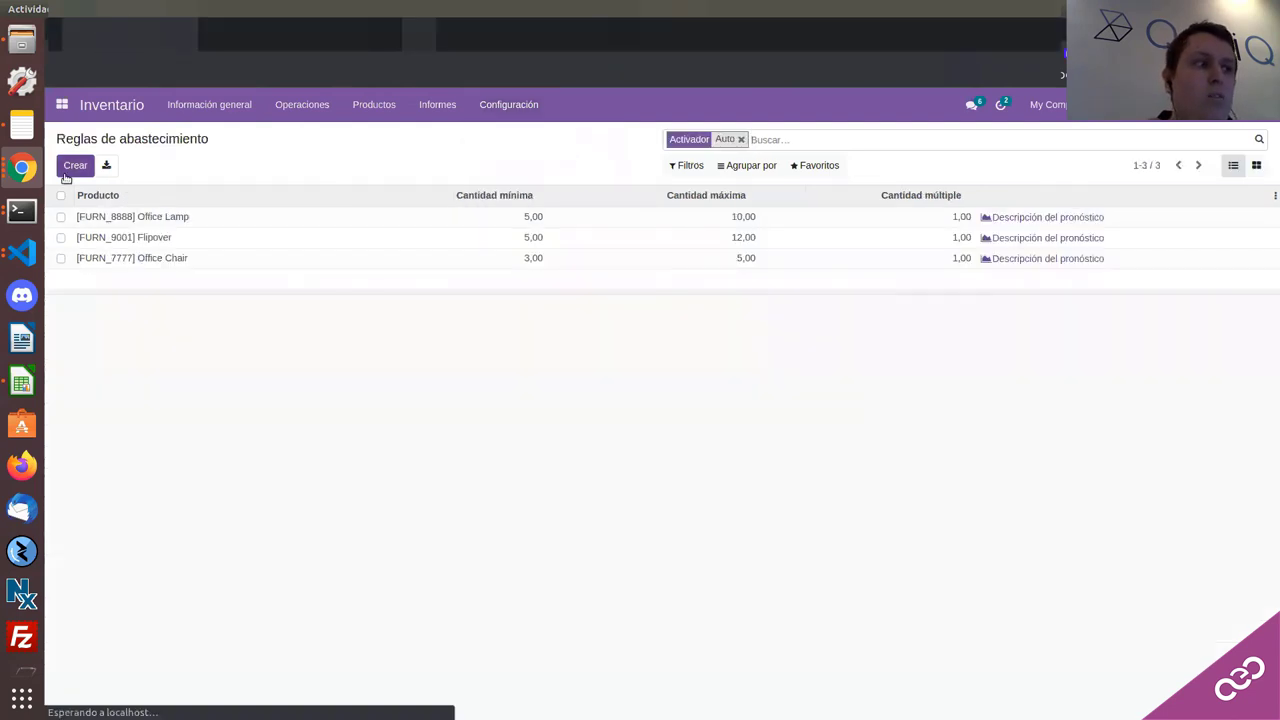
{"action": "left_click", "coordinate": [76, 166]}
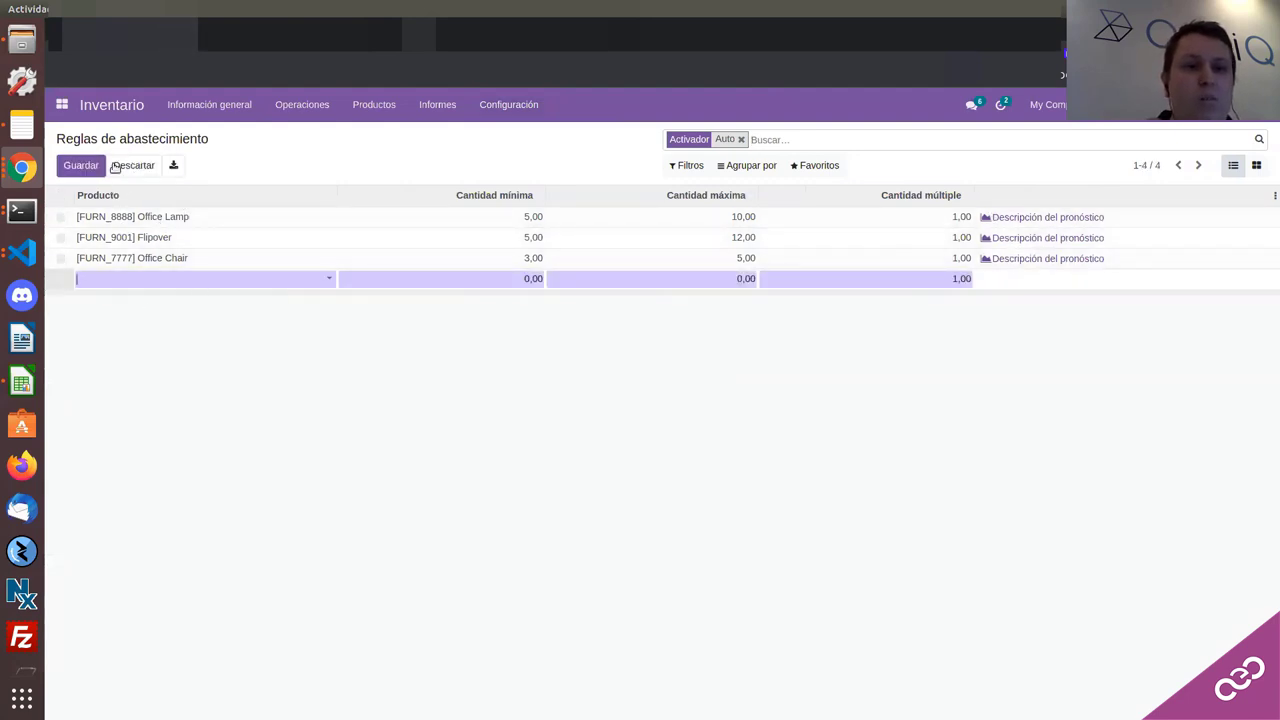
{"action": "left_click", "coordinate": [114, 166]}
Step: Cycle through the browser windows back to the replenishment rules window and its Configuración menu
{"action": "left_click", "coordinate": [19, 169]}
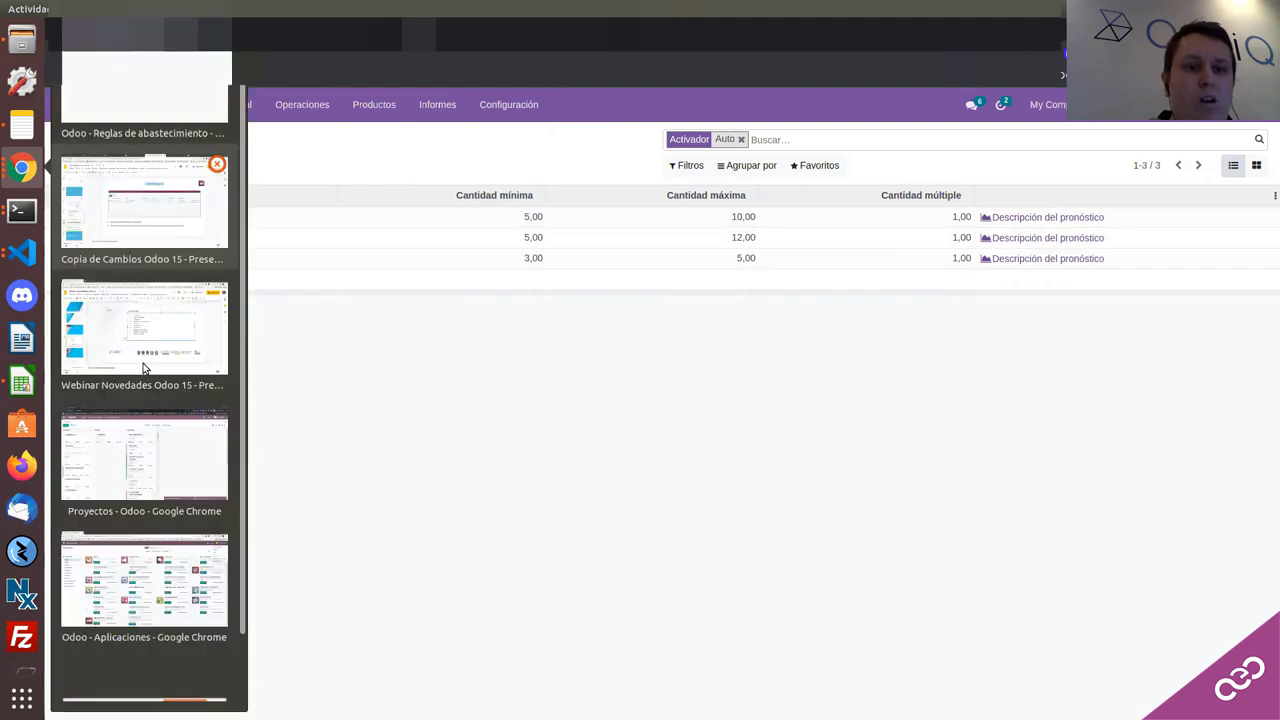
{"action": "left_click", "coordinate": [127, 444]}
{"action": "left_click", "coordinate": [69, 113]}
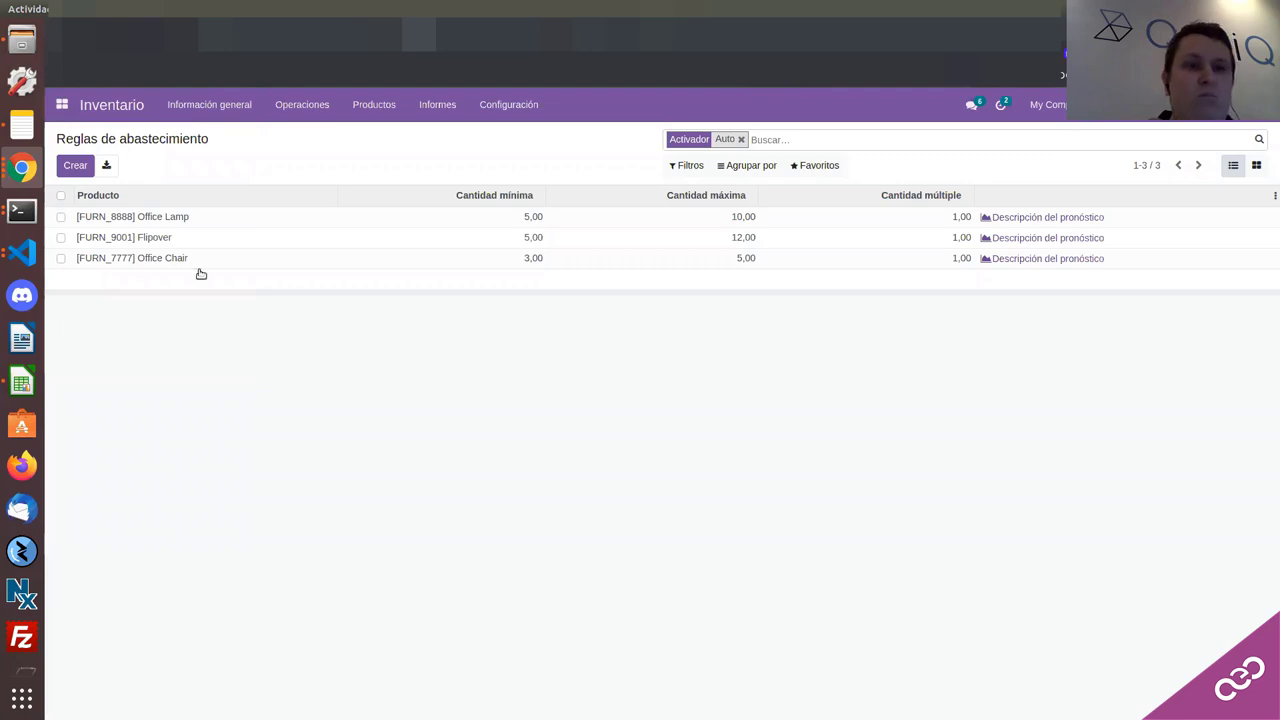
{"action": "left_click", "coordinate": [22, 168]}
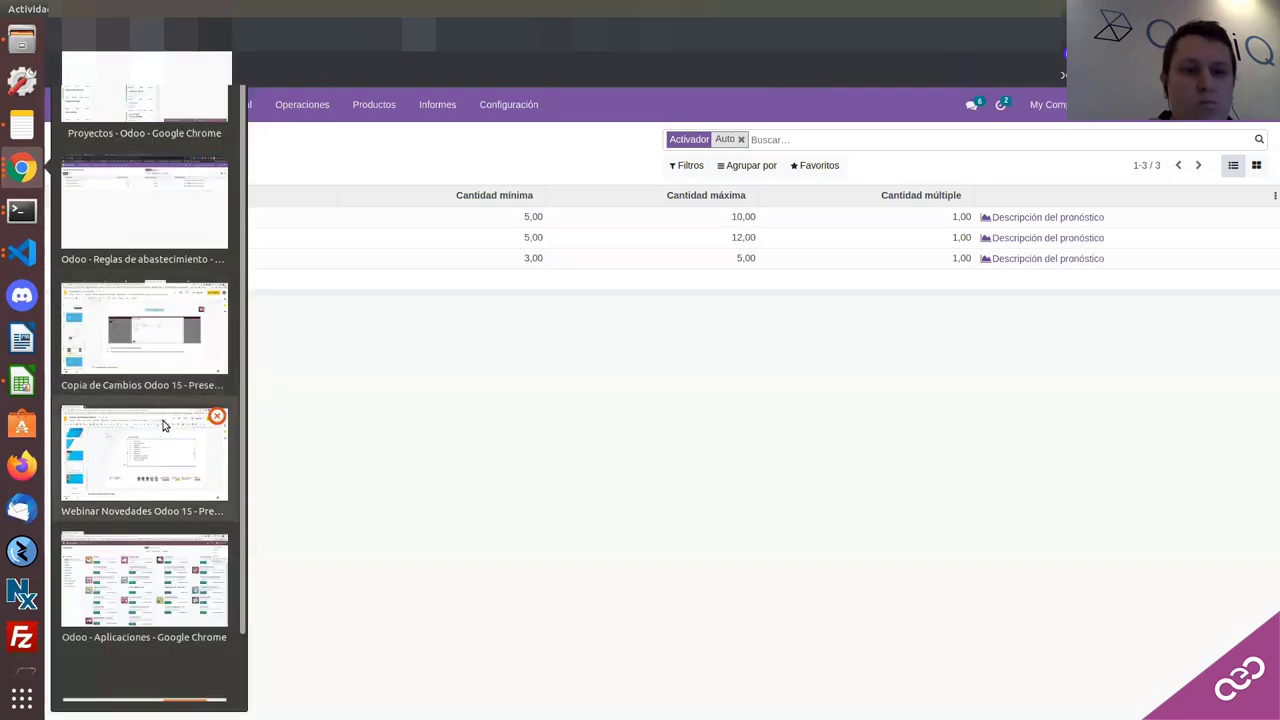
{"action": "left_click", "coordinate": [145, 224]}
{"action": "left_click", "coordinate": [24, 175]}
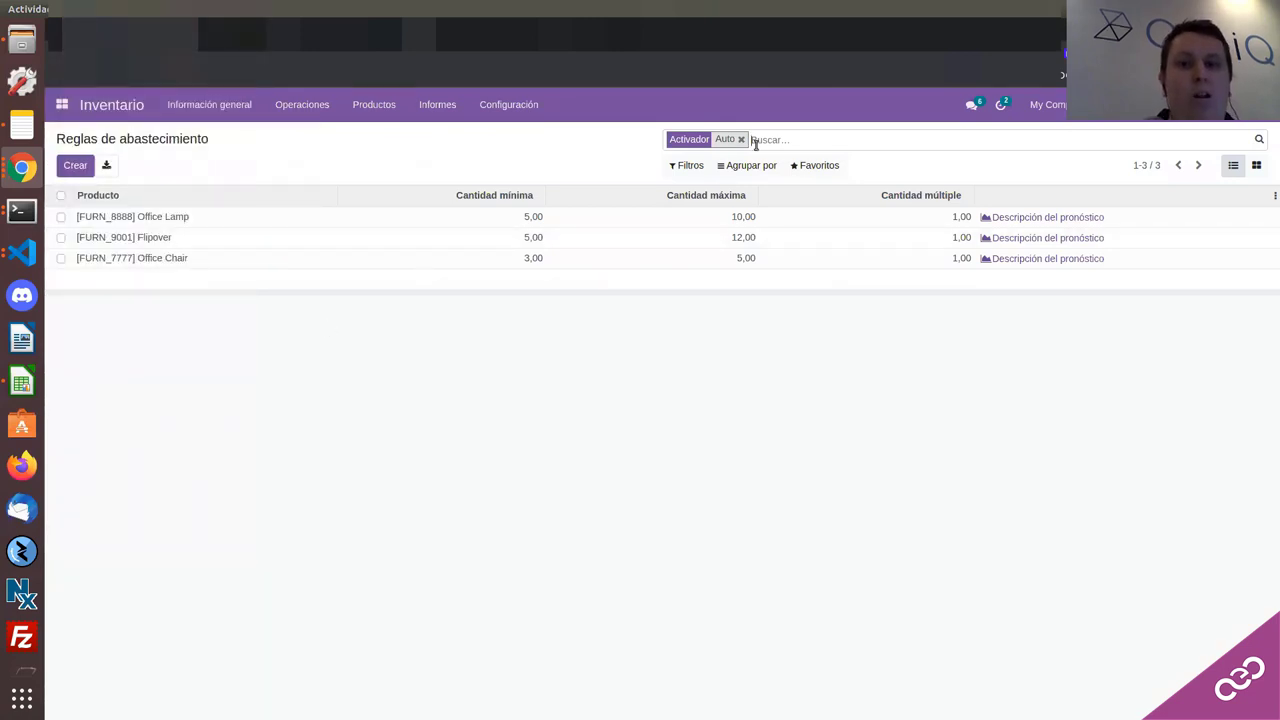
{"action": "left_click", "coordinate": [538, 108]}
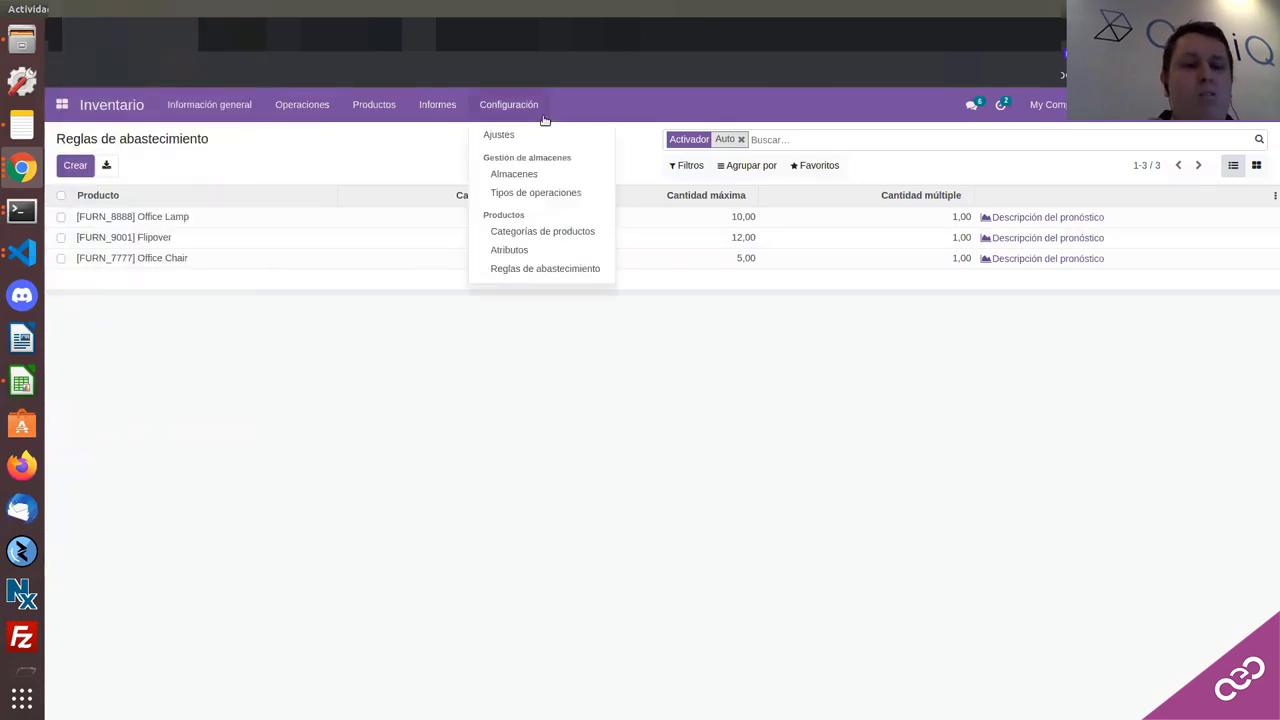
Step: Switch to the 'Odoo - Aplicaciones' window from the browser window previews
{"action": "left_click", "coordinate": [20, 250]}
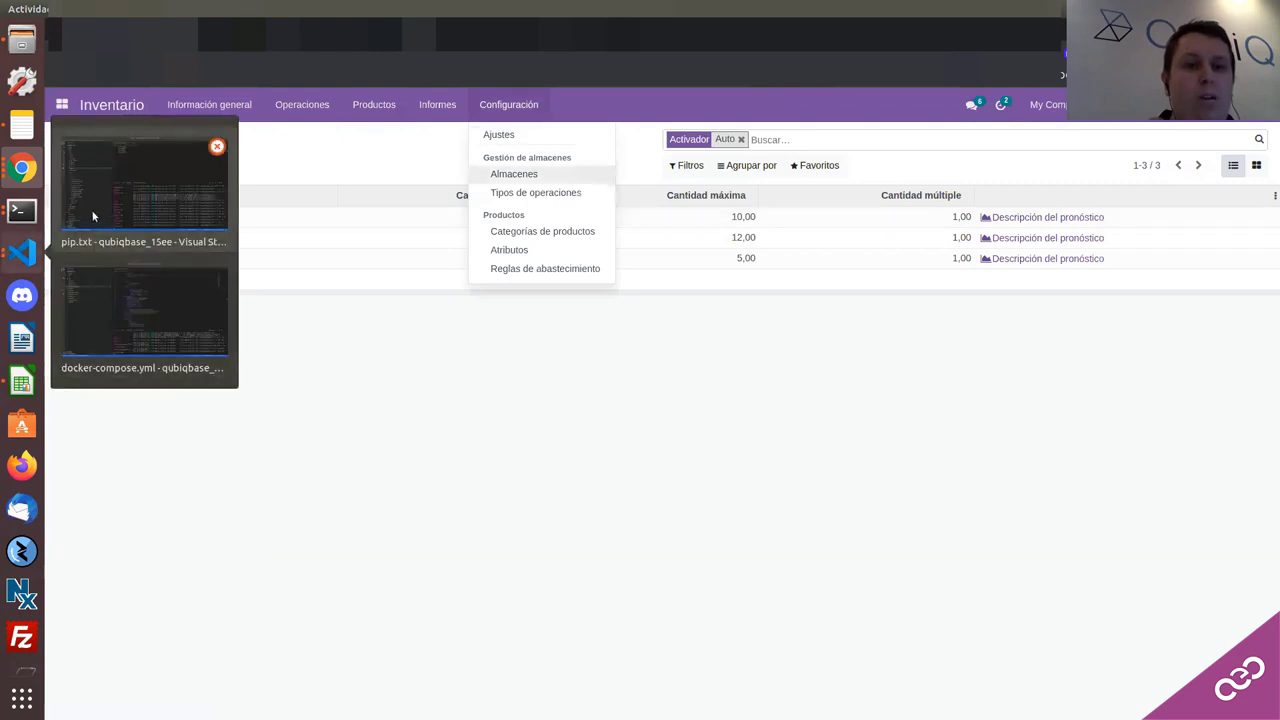
{"action": "key", "text": "Escape"}
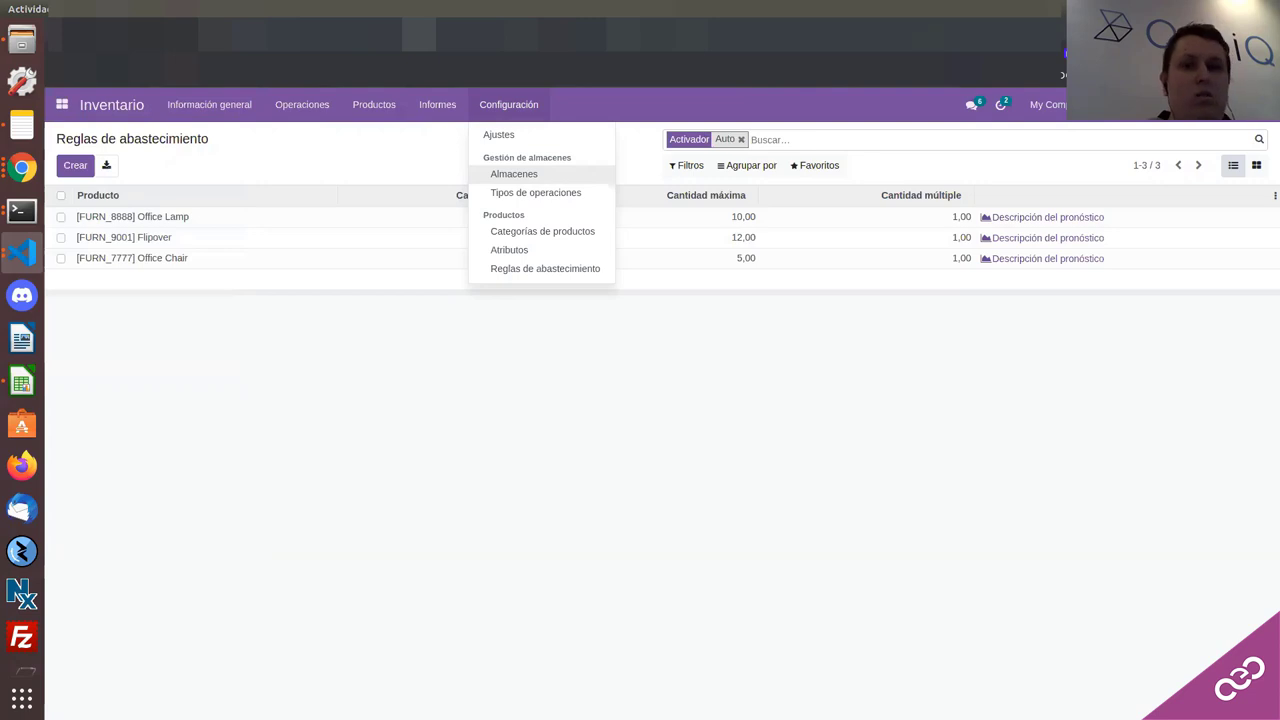
{"action": "left_click", "coordinate": [22, 167]}
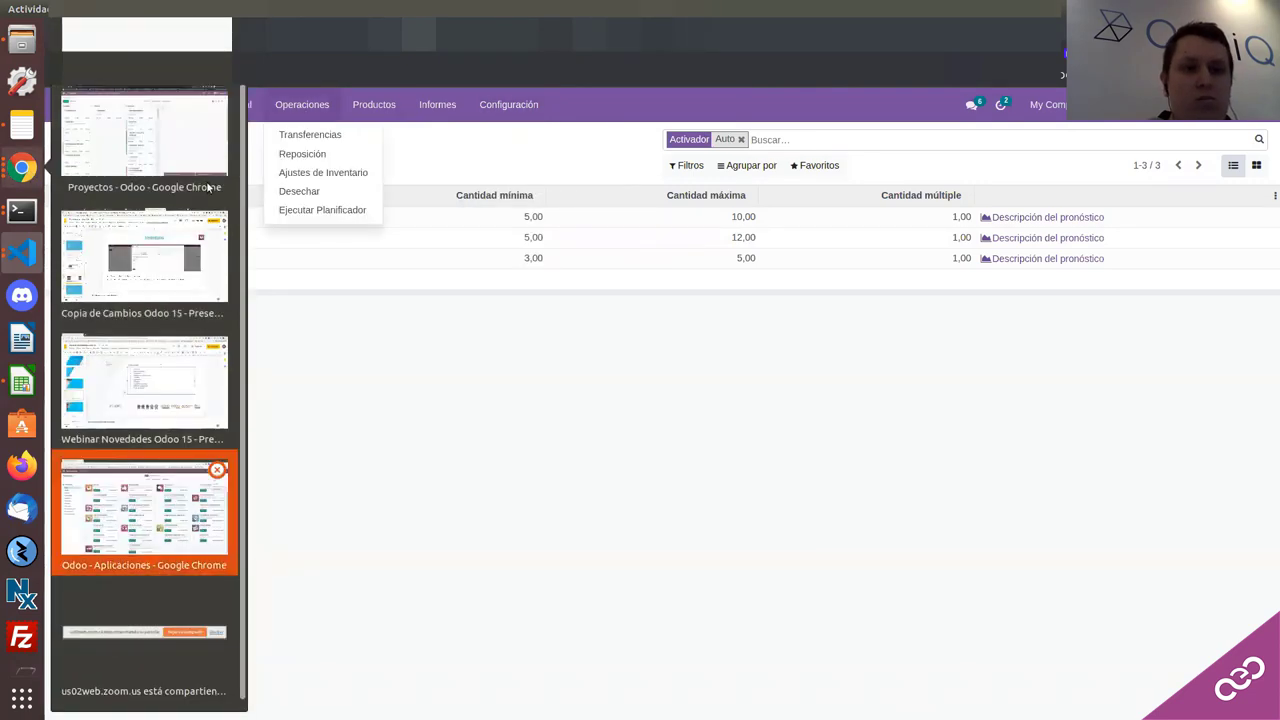
{"action": "key", "text": "Return"}
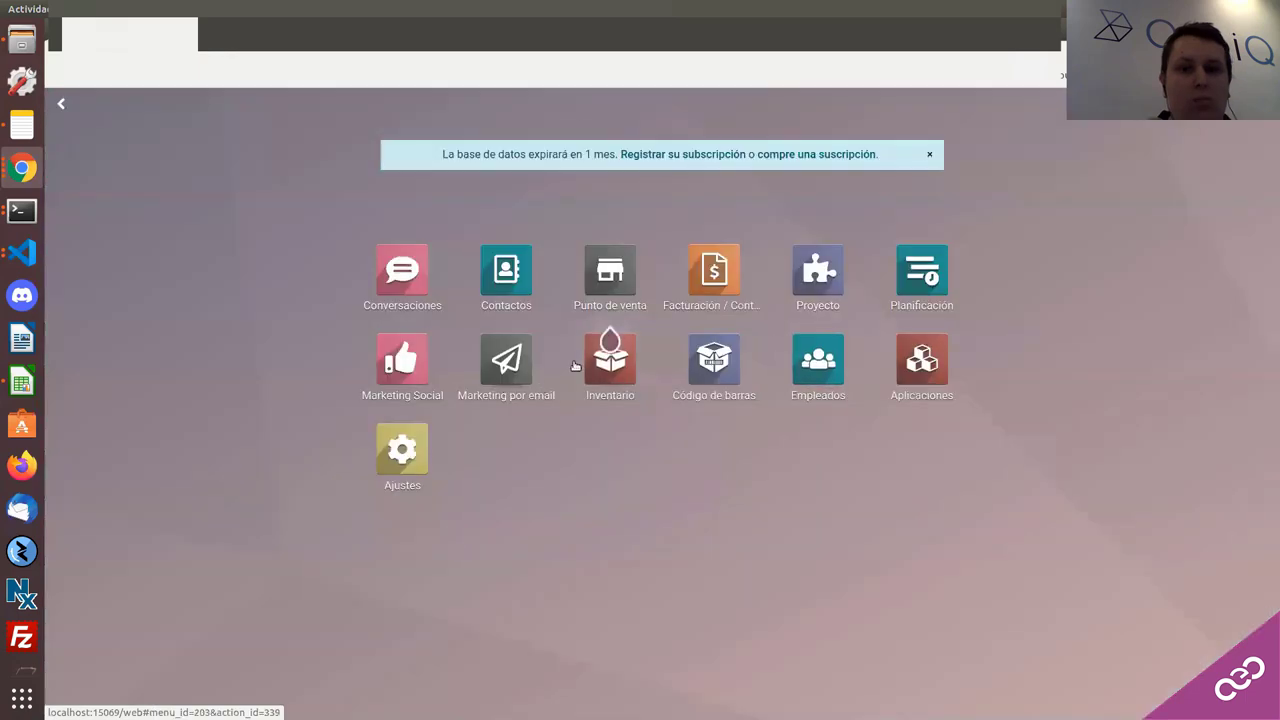
Step: Open Inventario's empty Reglas de abastecimiento list, discard a new rule, then open Configuración > Ajustes
{"action": "left_click", "coordinate": [577, 366]}
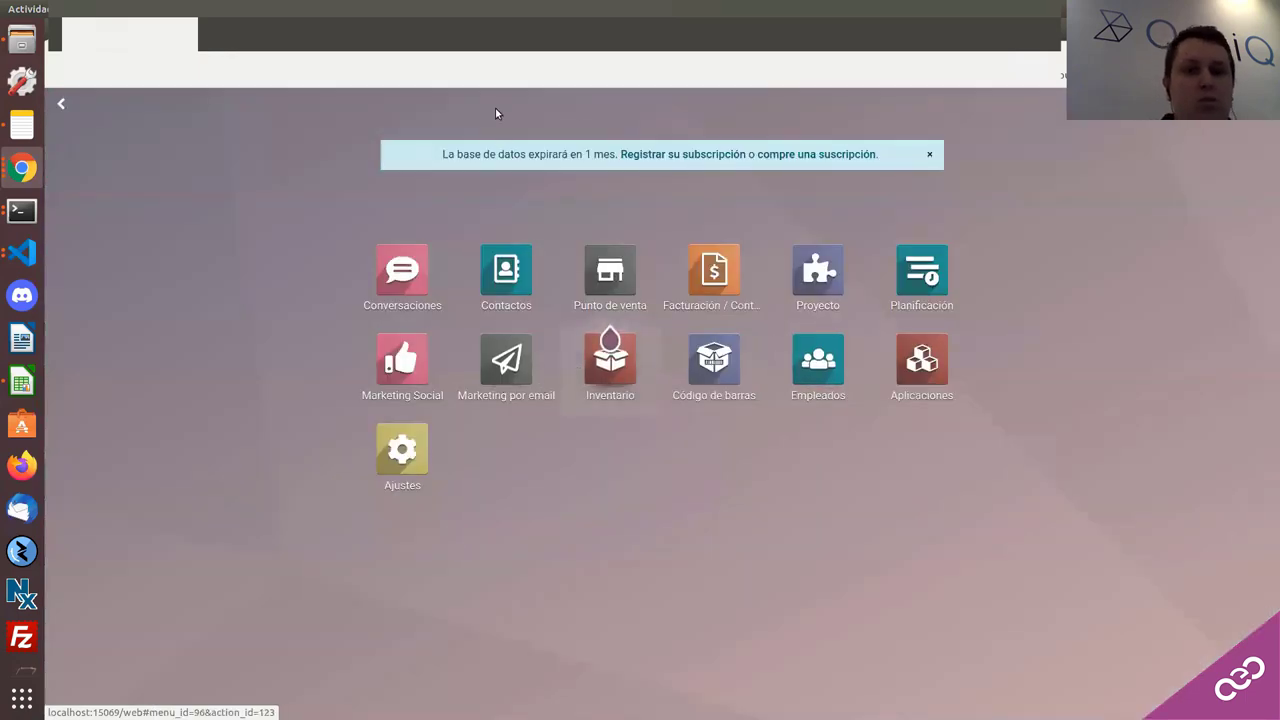
{"action": "left_click", "coordinate": [510, 104]}
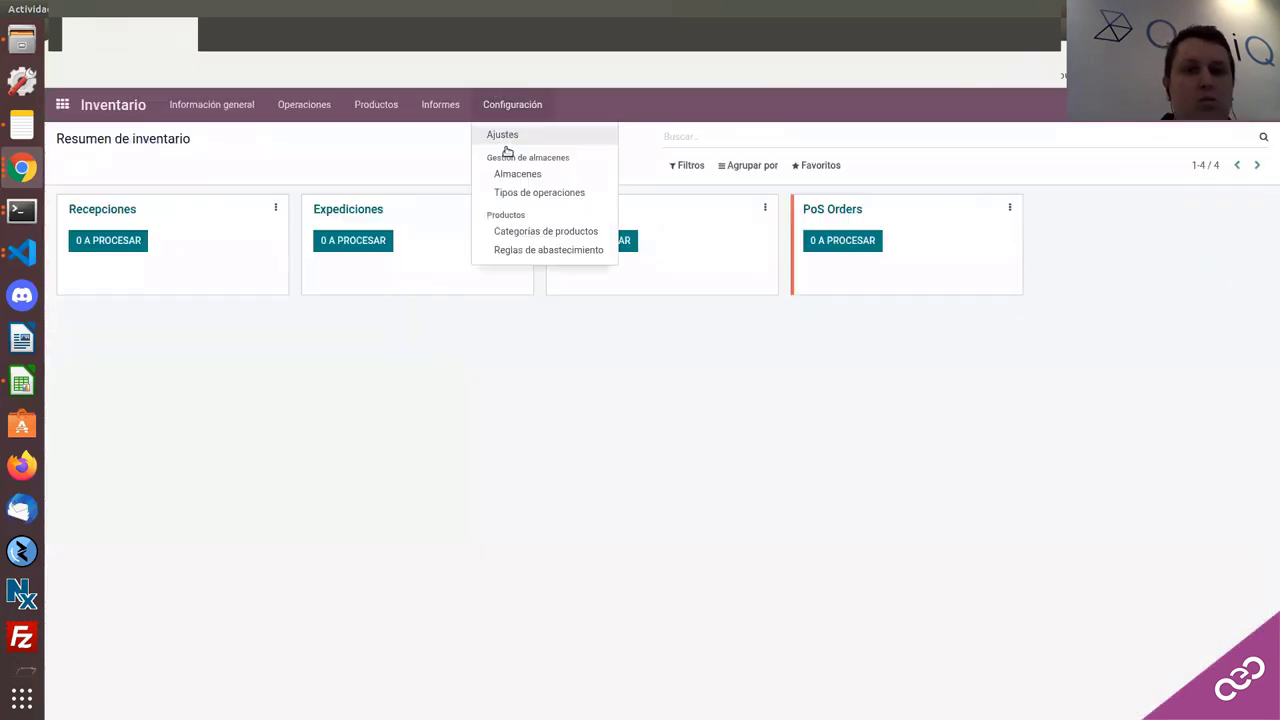
{"action": "left_click", "coordinate": [517, 258]}
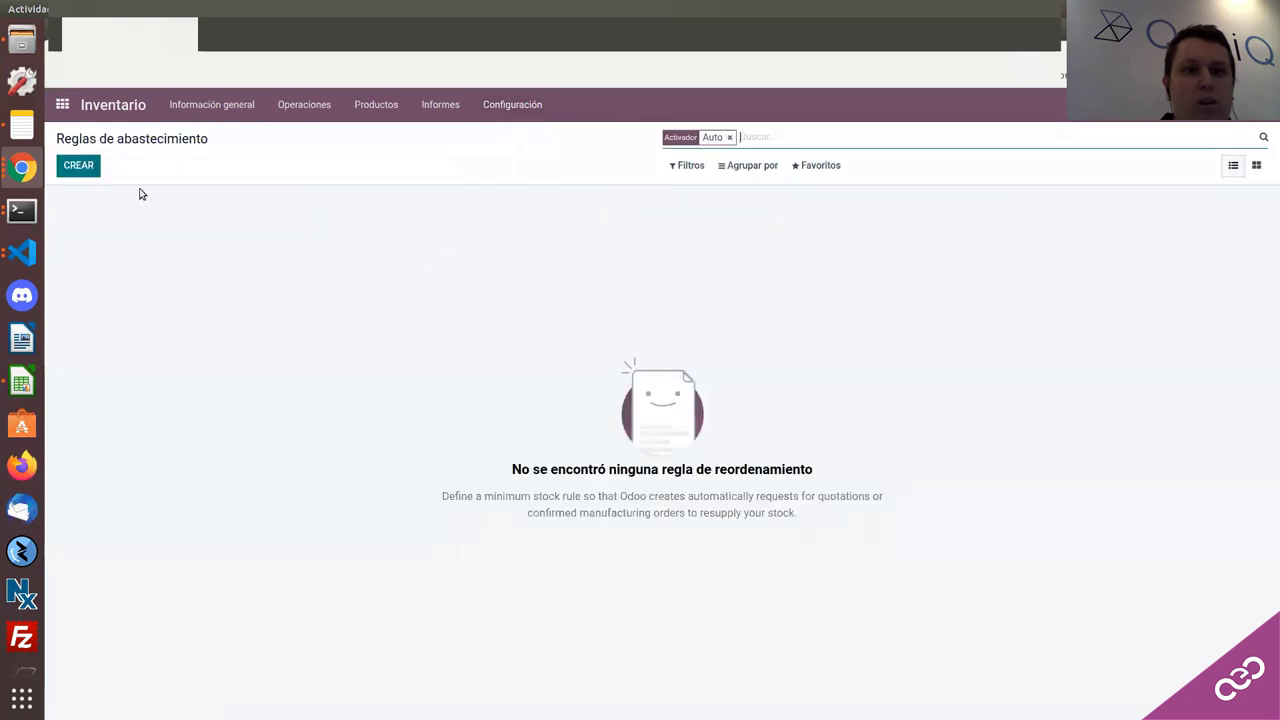
{"action": "left_click", "coordinate": [84, 165]}
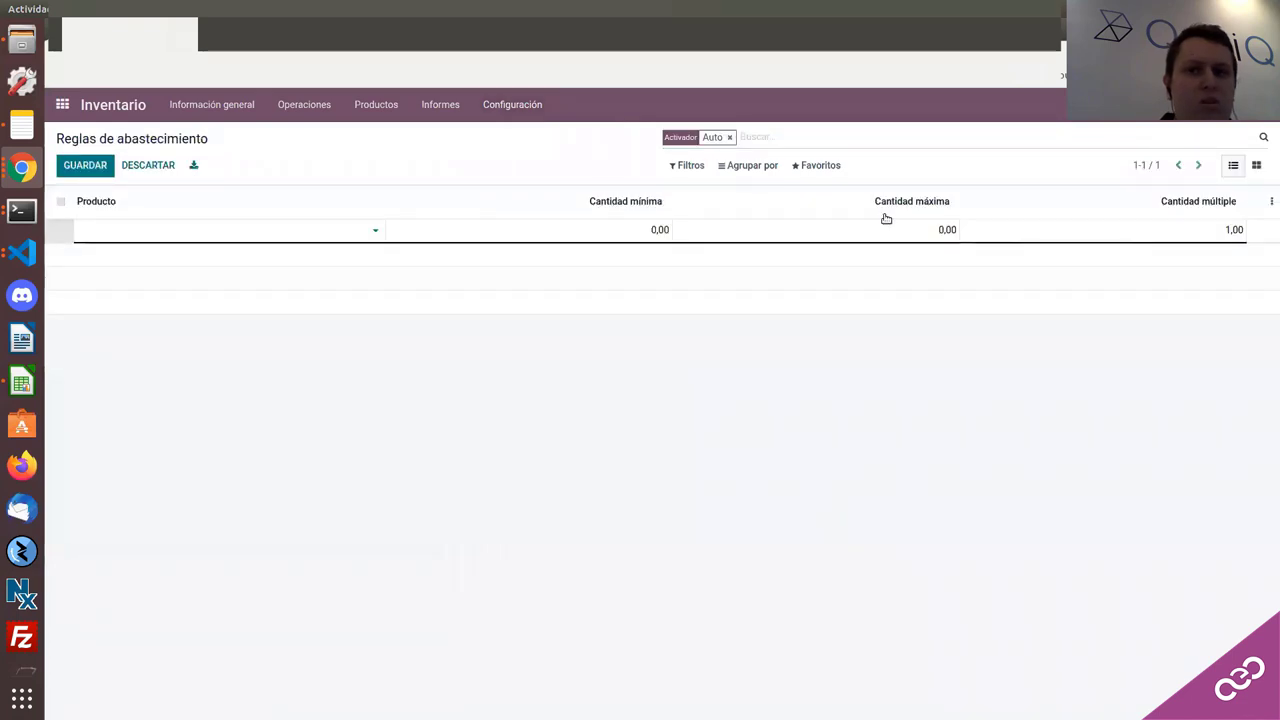
{"action": "left_click", "coordinate": [495, 104]}
{"action": "left_click", "coordinate": [505, 135]}
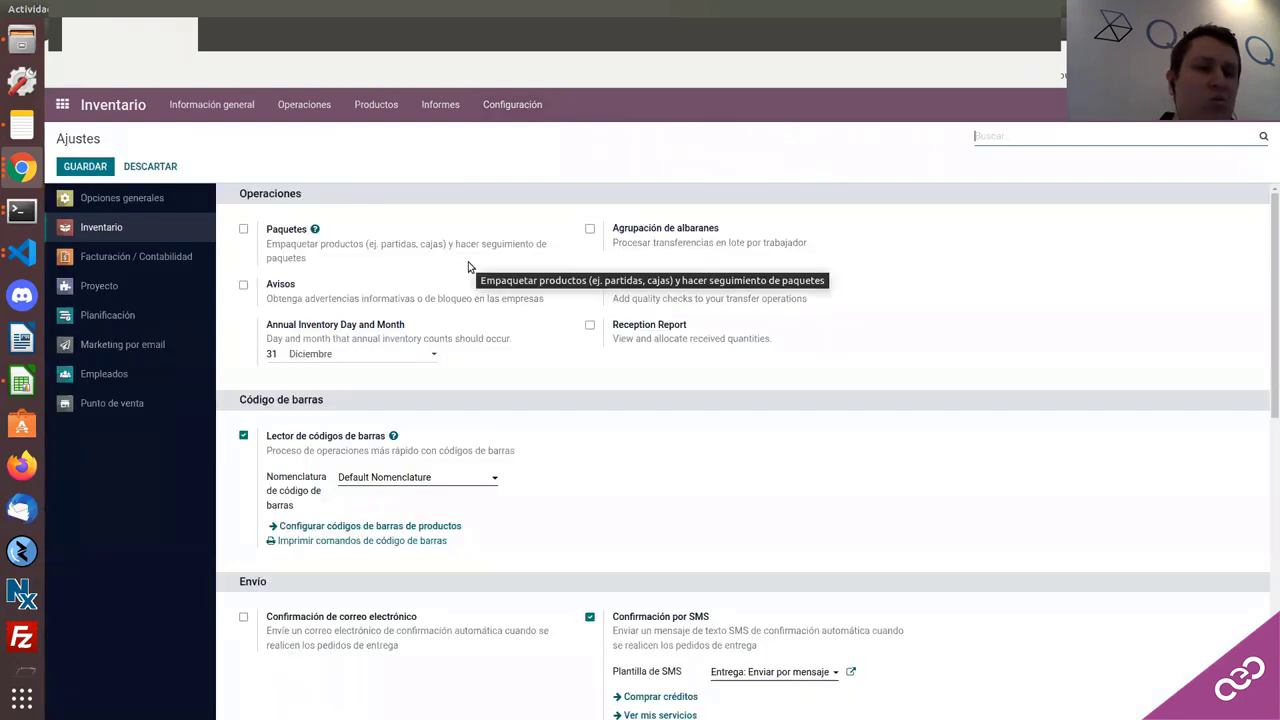
Step: Enable Ubicaciones de almacenamiento and Rutas multietapa under Almacén and save the settings
{"action": "scroll", "coordinate": [455, 270], "scroll_direction": "down", "scroll_amount": 5}
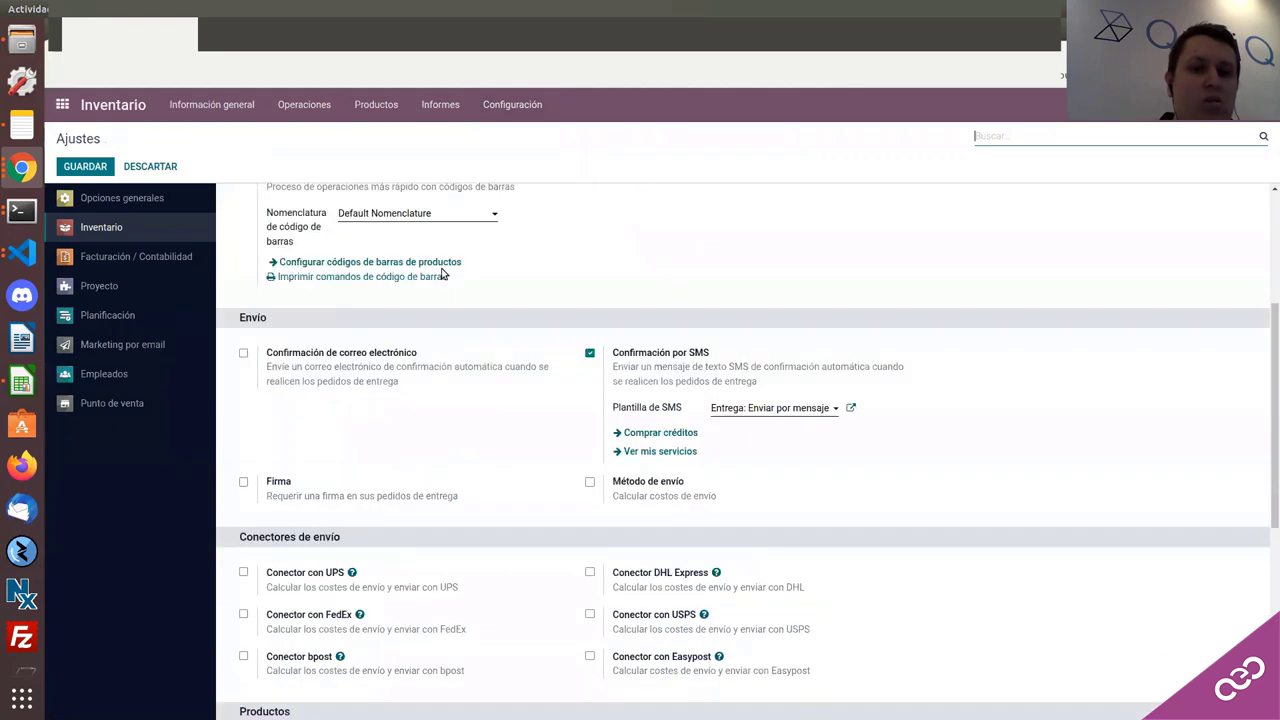
{"action": "scroll", "coordinate": [434, 275], "scroll_direction": "down", "scroll_amount": 5}
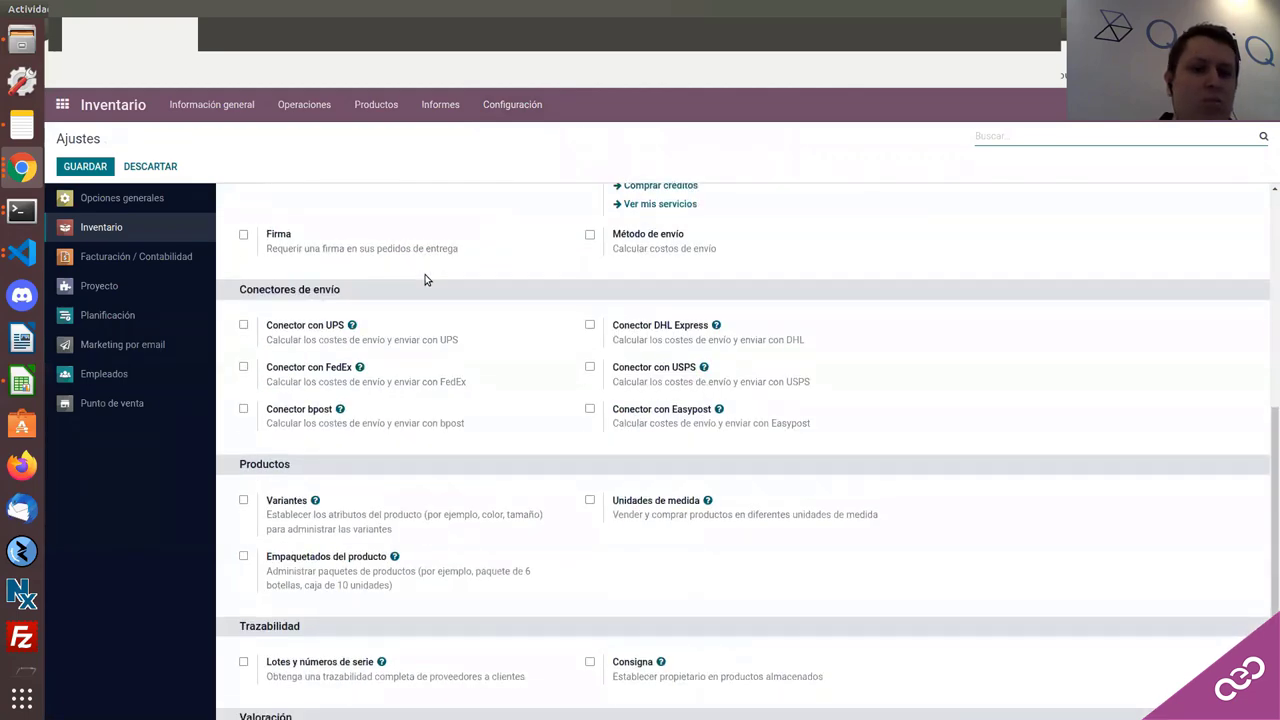
{"action": "scroll", "coordinate": [424, 280], "scroll_direction": "down", "scroll_amount": 4}
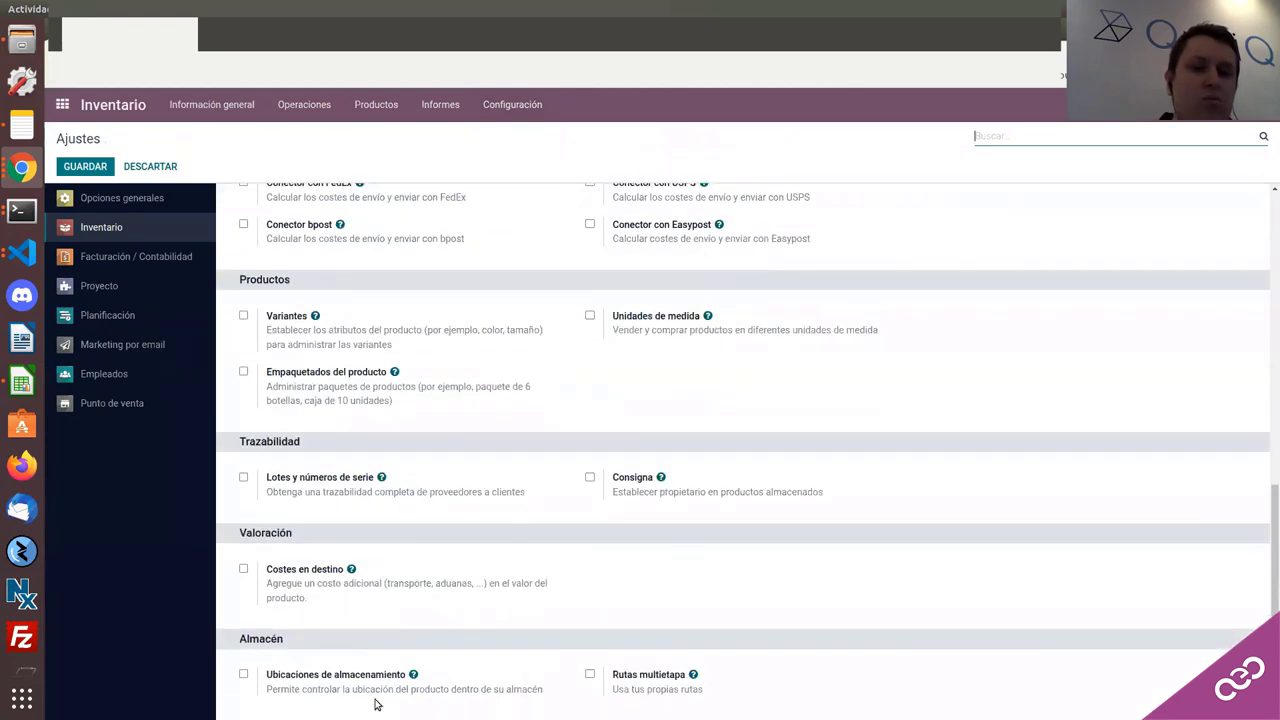
{"action": "left_click", "coordinate": [243, 674]}
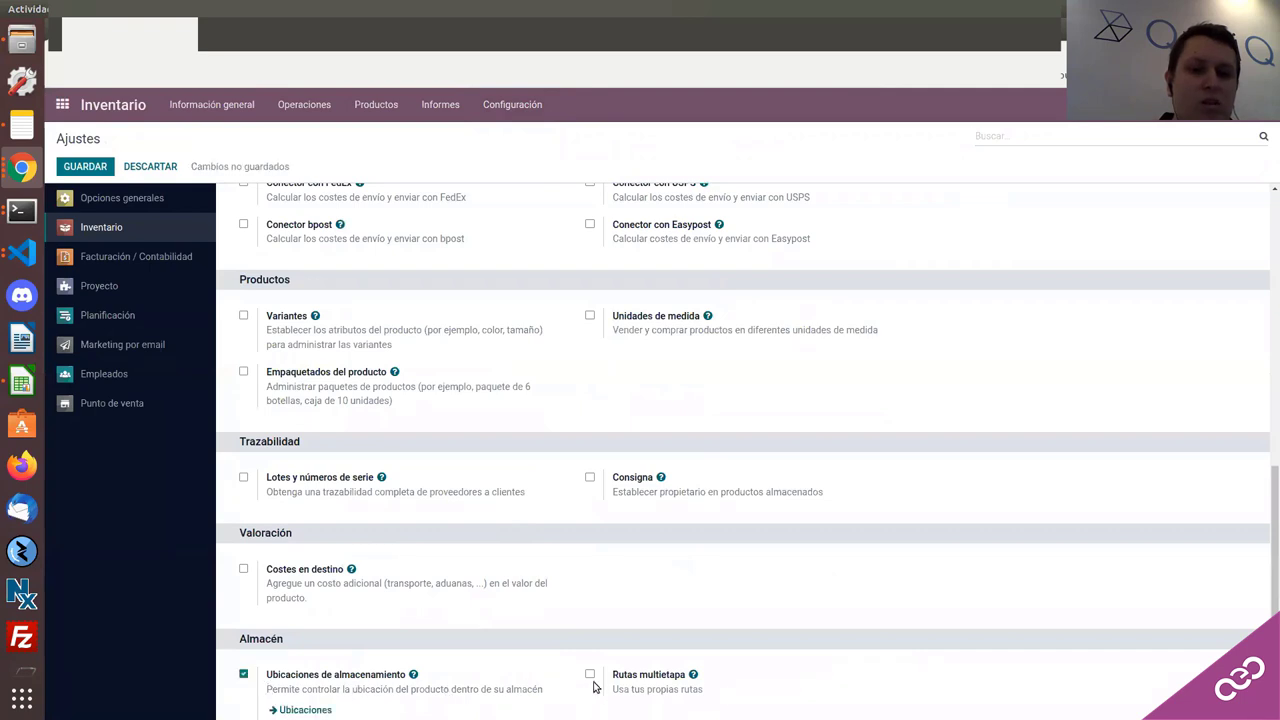
{"action": "left_click", "coordinate": [589, 677]}
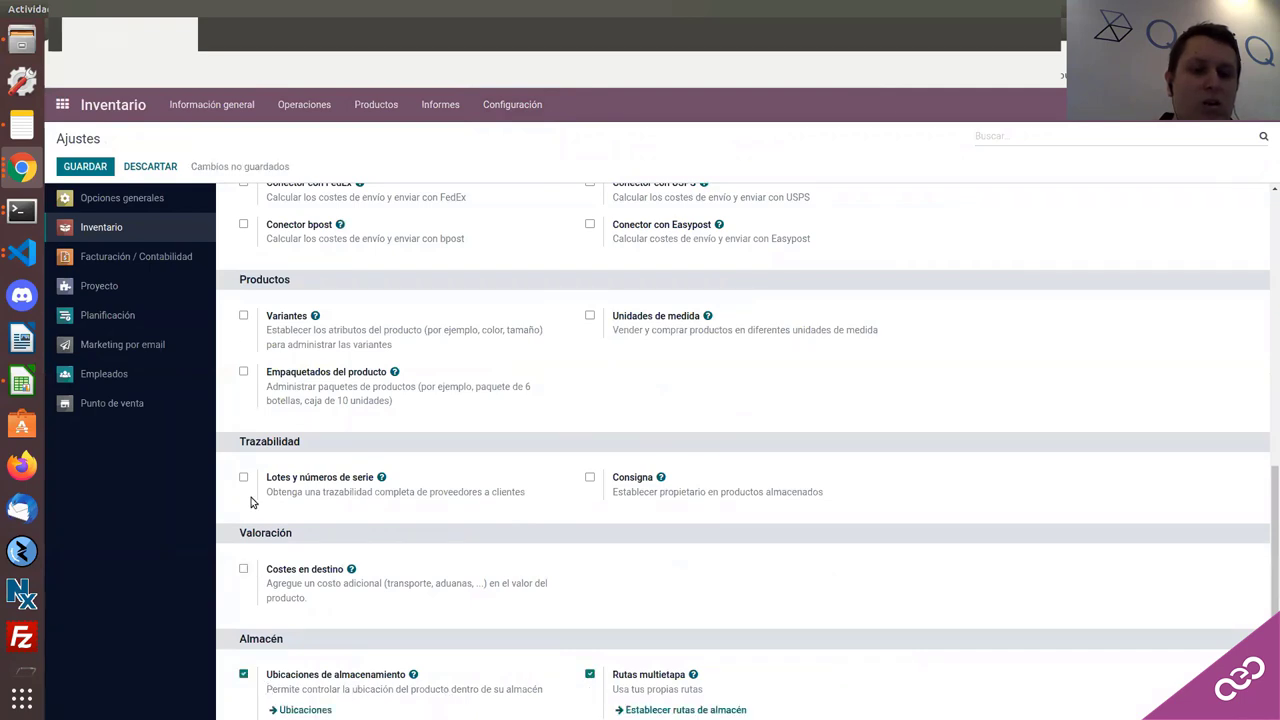
{"action": "left_click", "coordinate": [85, 168]}
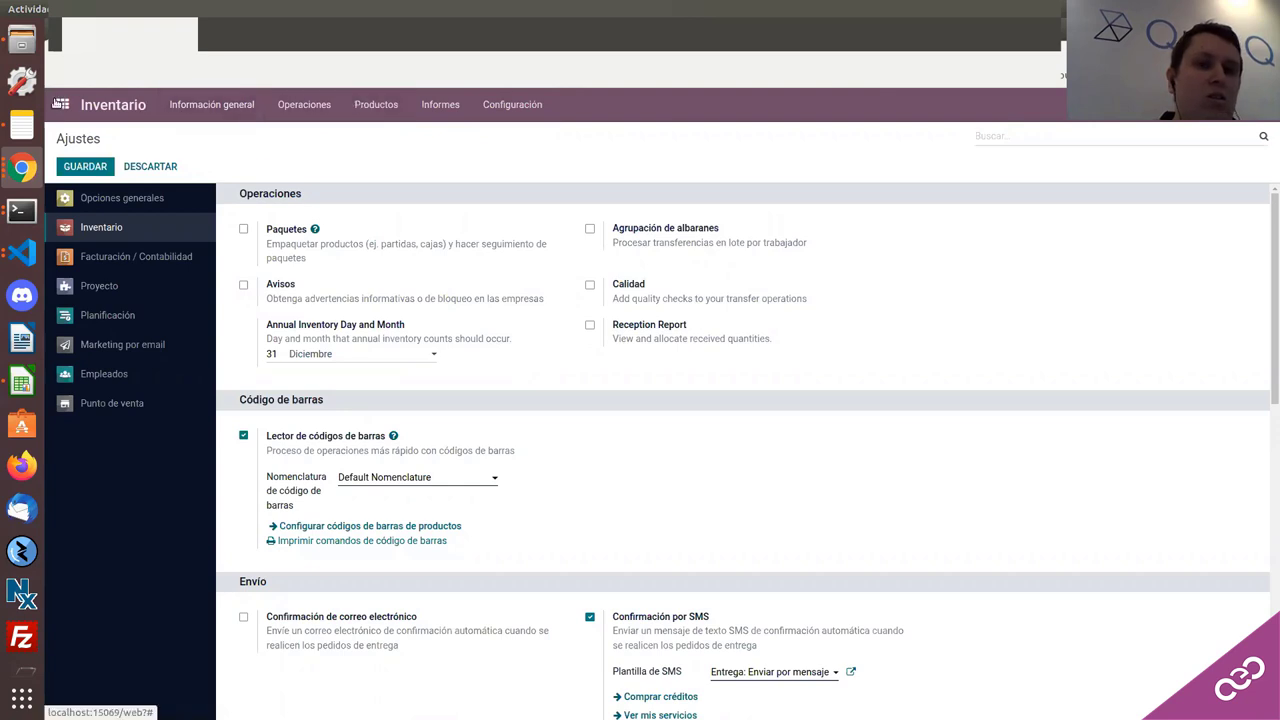
Step: Go to the apps home screen, then switch back to the reordering rules window via browser window previews
{"action": "left_click", "coordinate": [61, 104]}
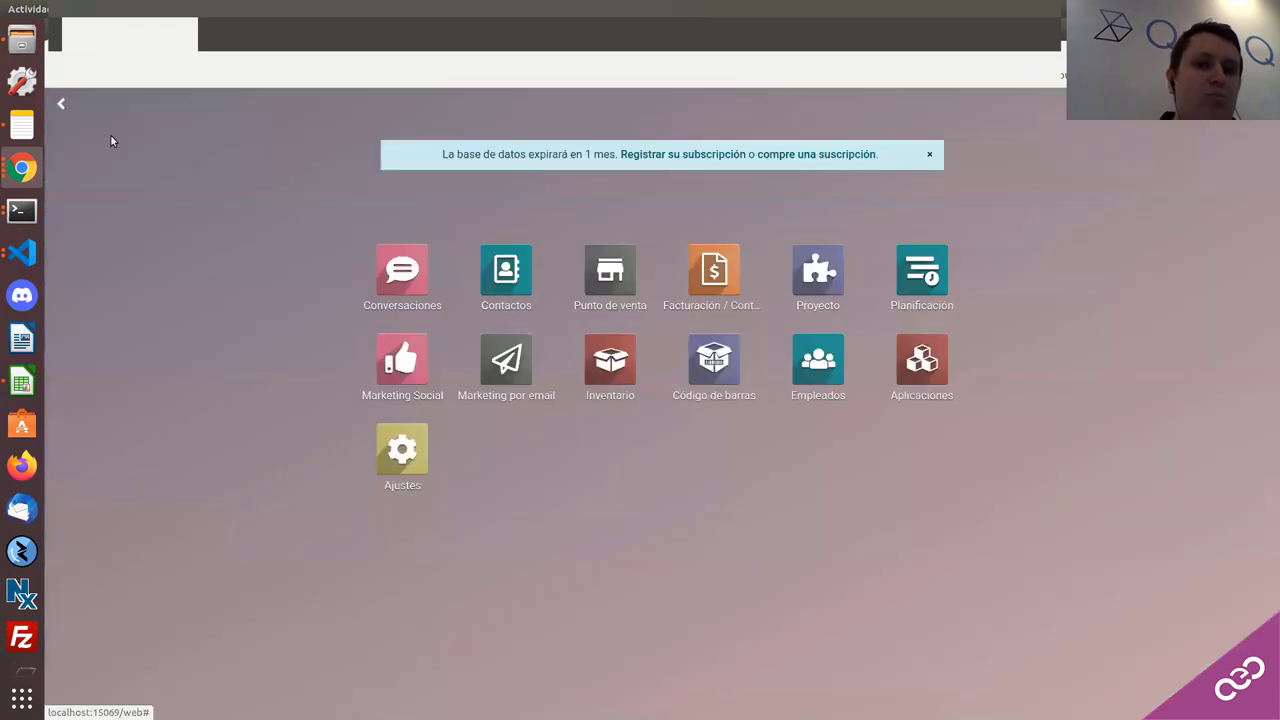
{"action": "left_click", "coordinate": [19, 175]}
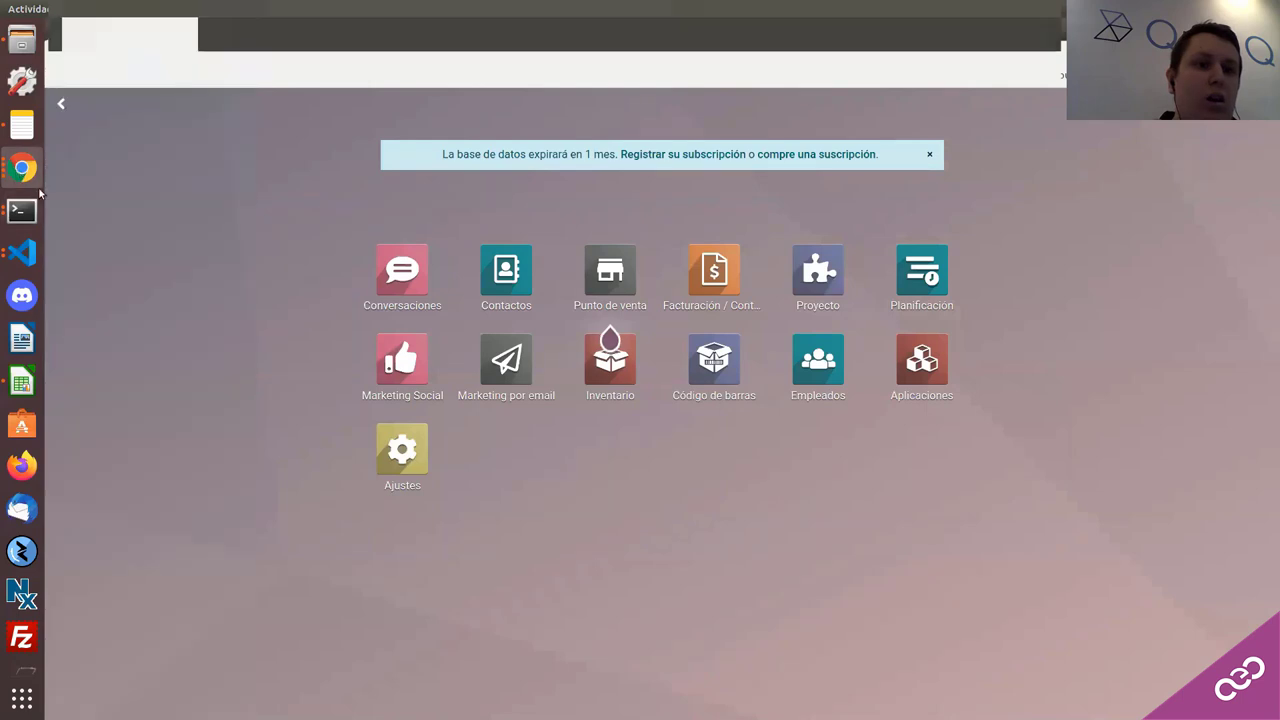
{"action": "left_click", "coordinate": [12, 170]}
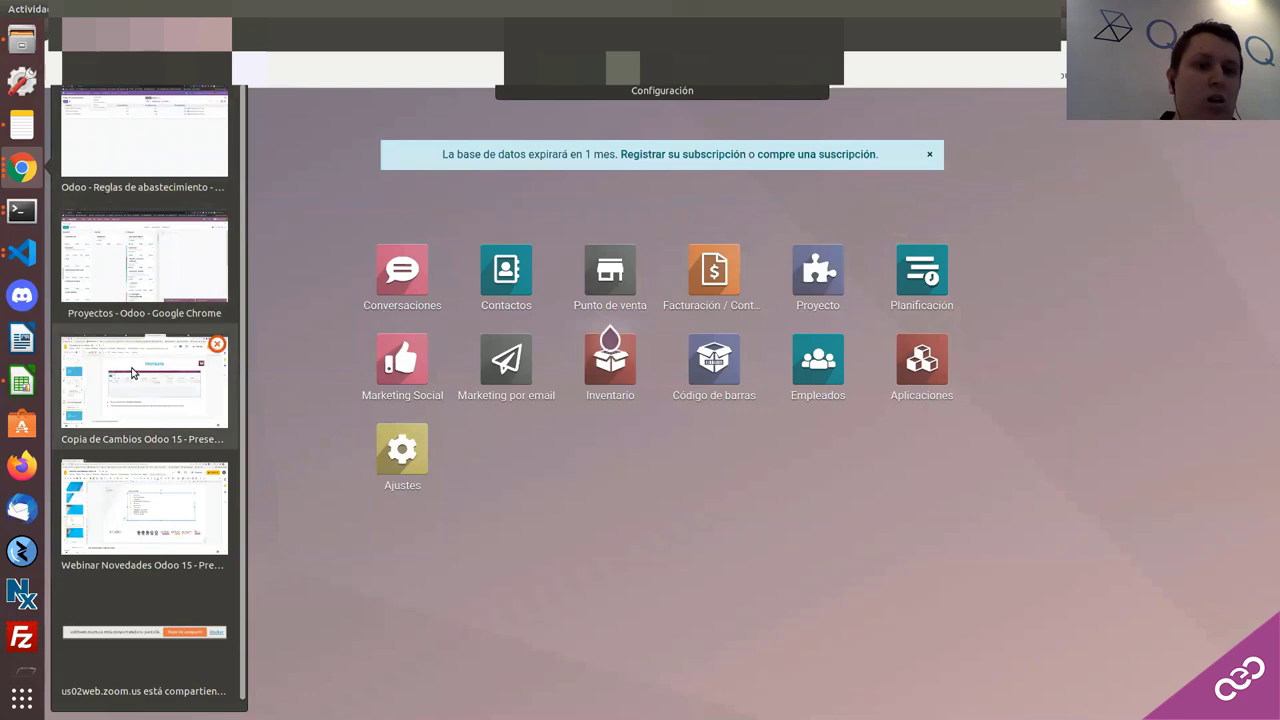
{"action": "left_click", "coordinate": [131, 371]}
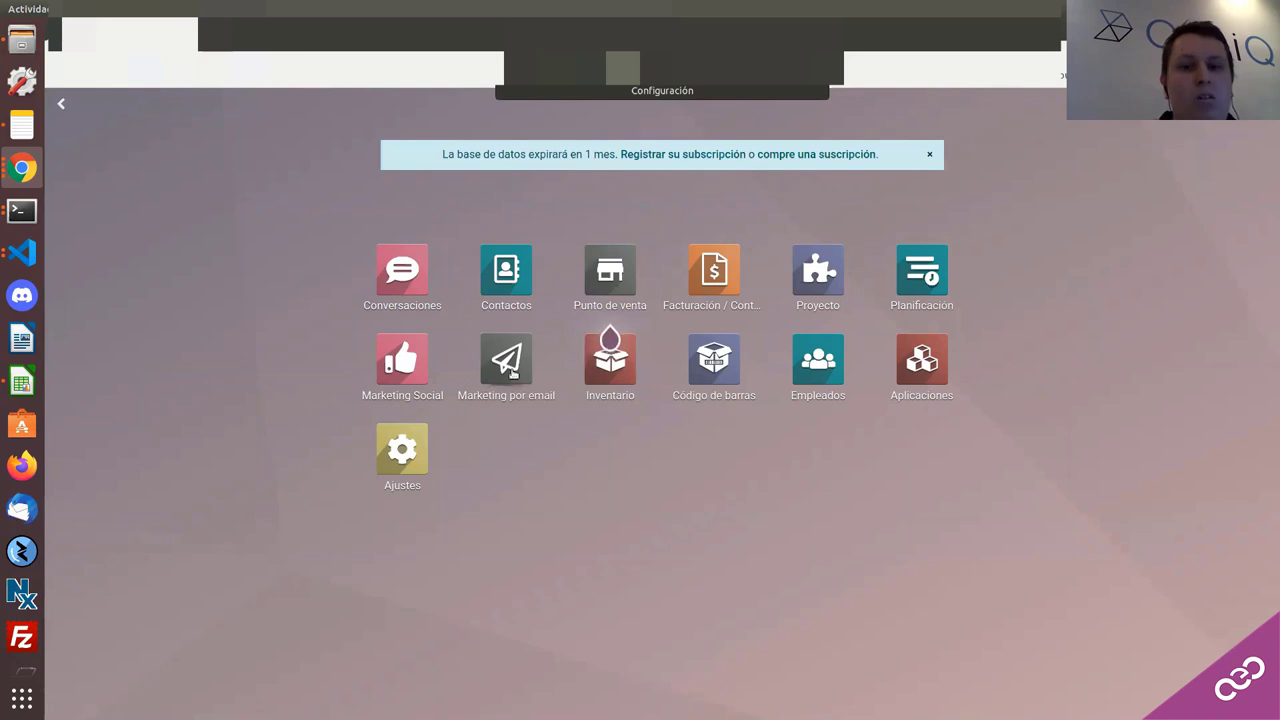
{"action": "left_click", "coordinate": [22, 168]}
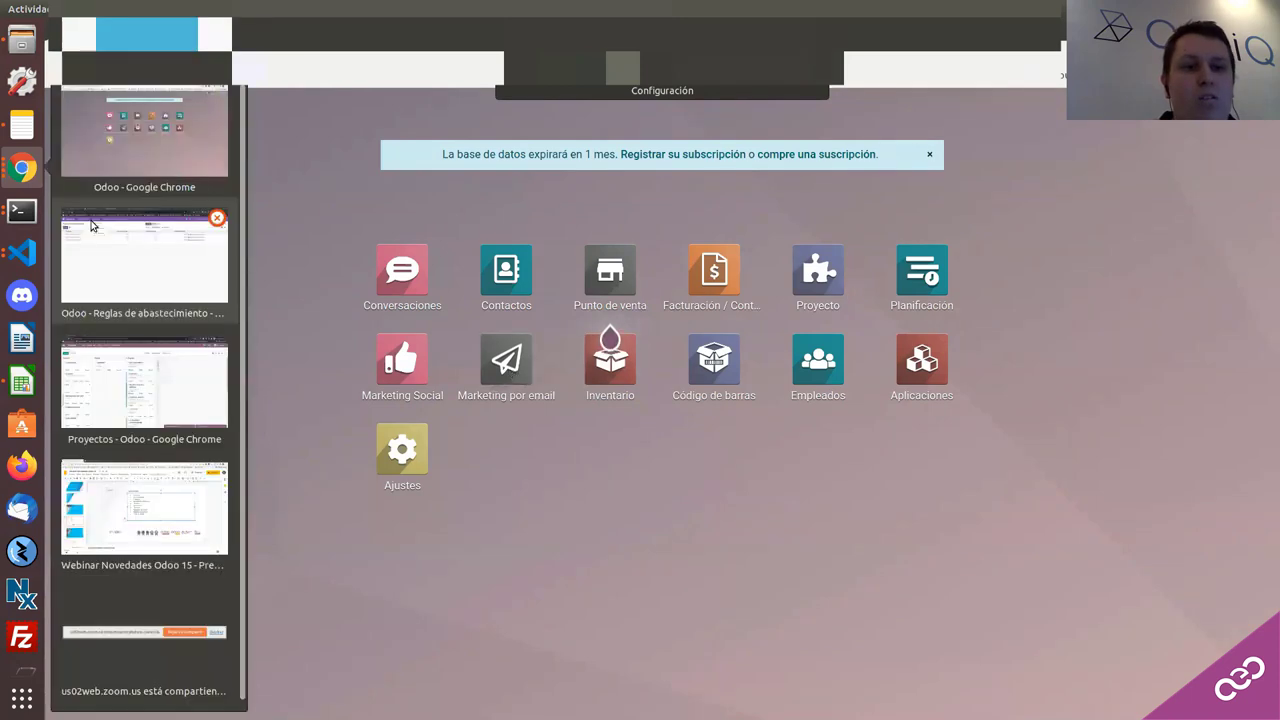
Step: Switch to the reordering rules window, open Marketing por email, and start a new mailing
{"action": "left_click", "coordinate": [136, 266]}
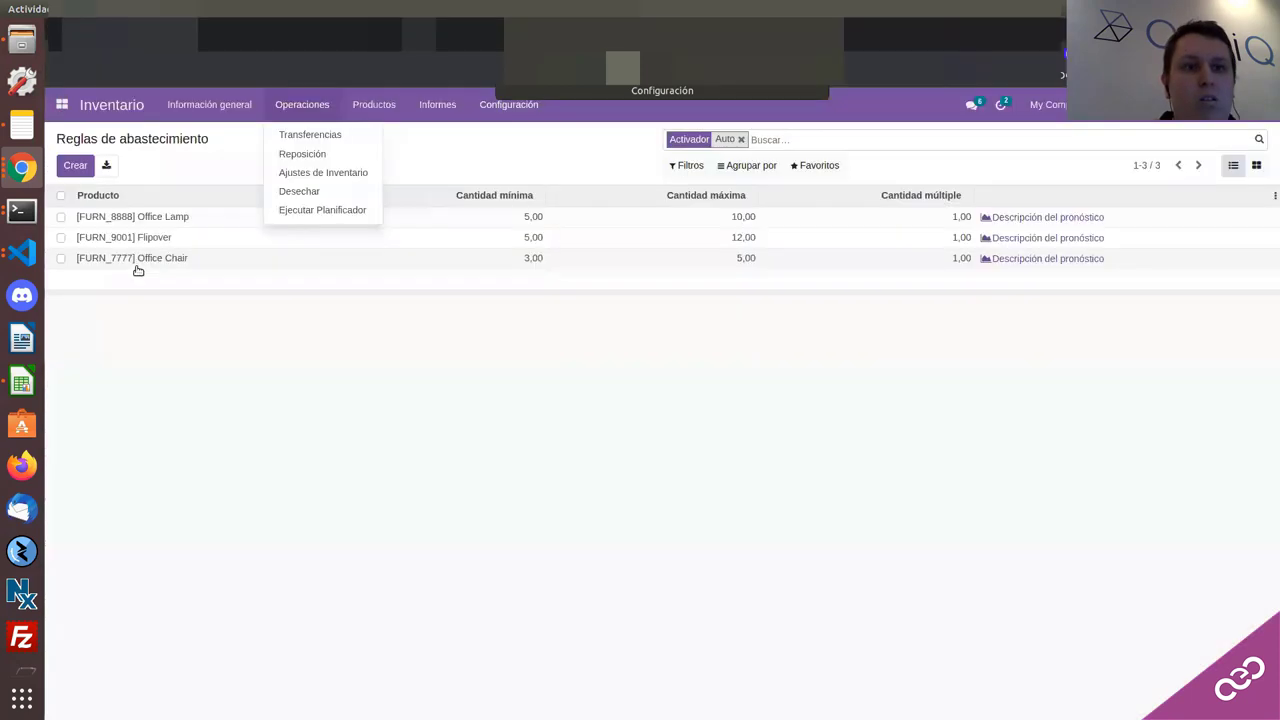
{"action": "left_click", "coordinate": [66, 110]}
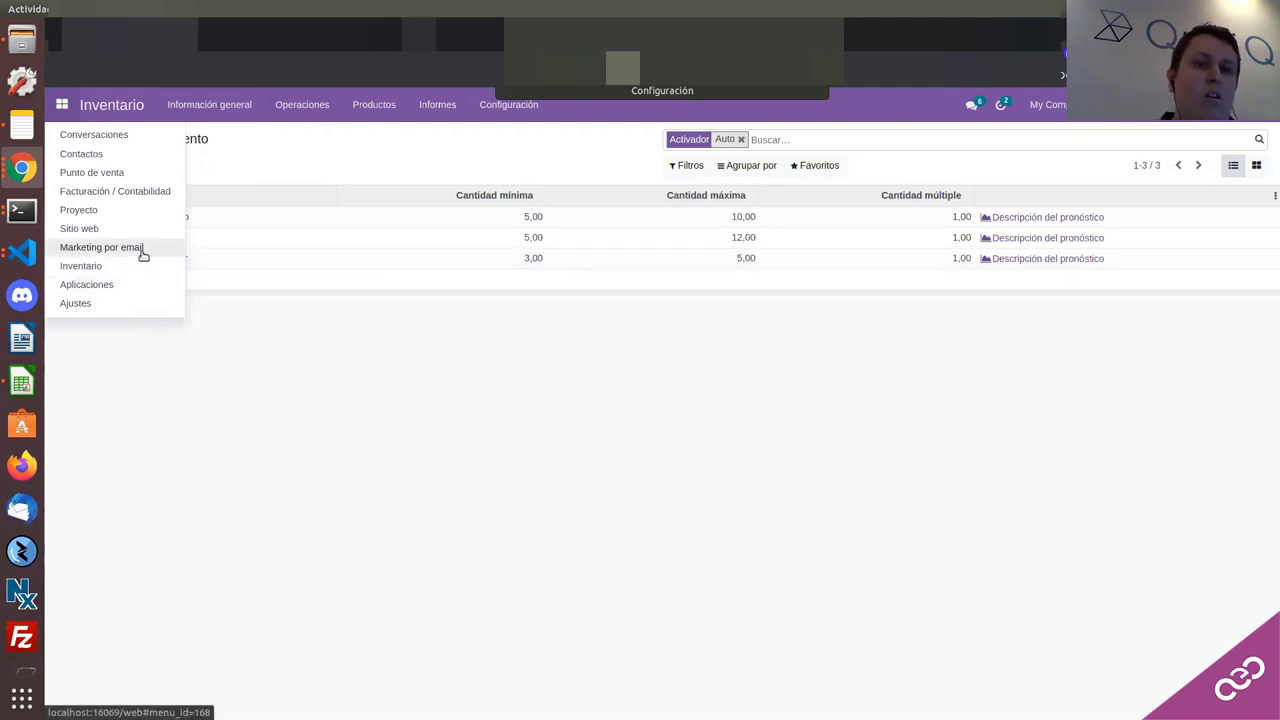
{"action": "key", "text": "Escape"}
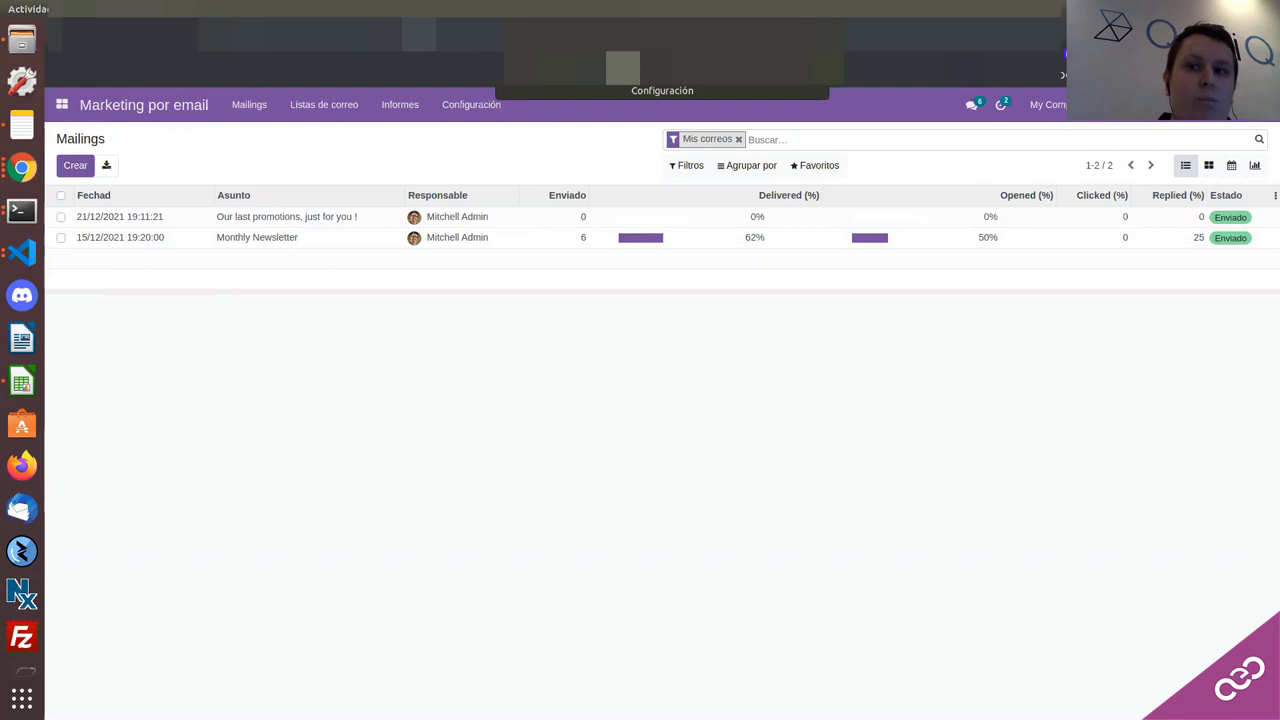
{"action": "left_click", "coordinate": [75, 165]}
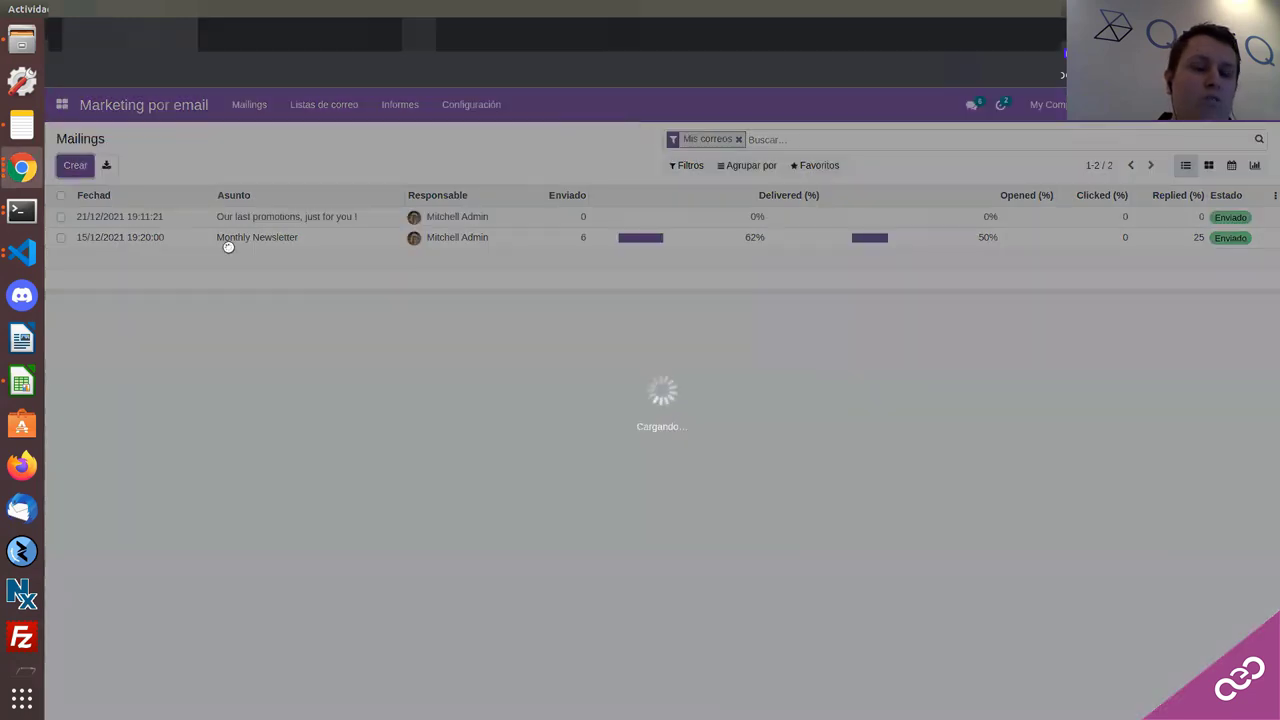
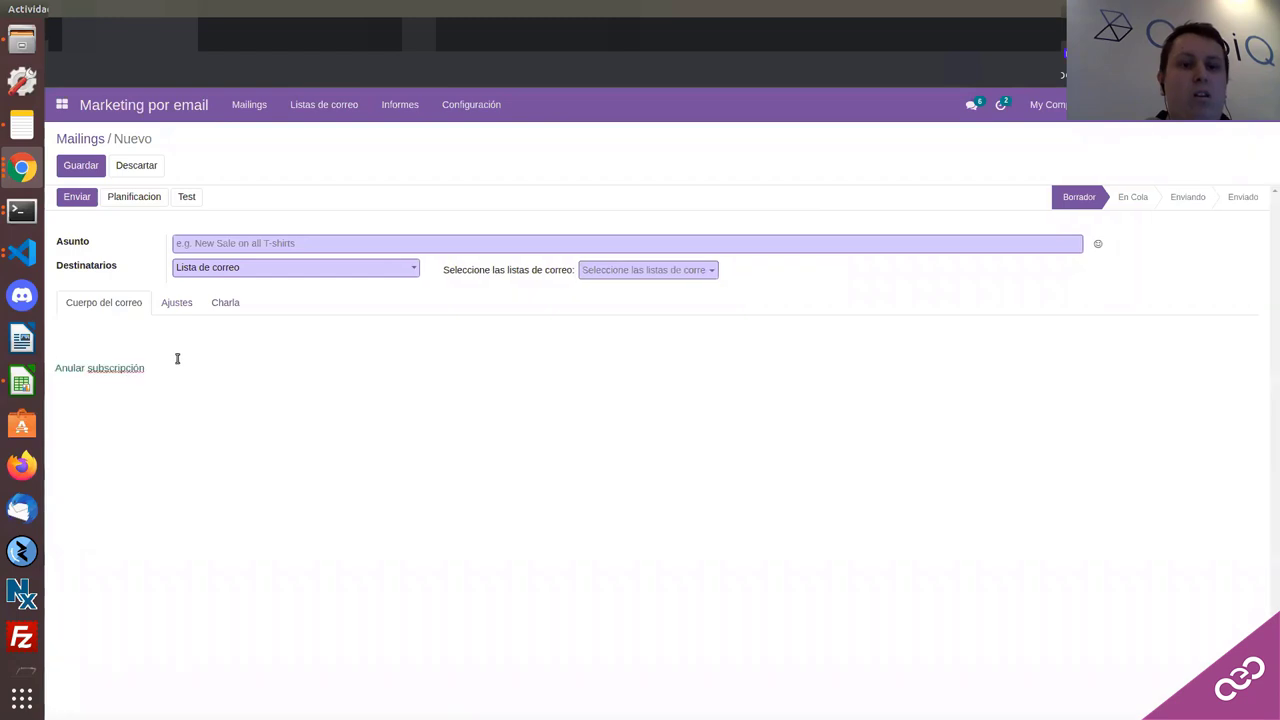
Step: Replace the long test string in the mailing body with the lines 'fgfdgdf' and 'fffg'
{"action": "left_click", "coordinate": [148, 343]}
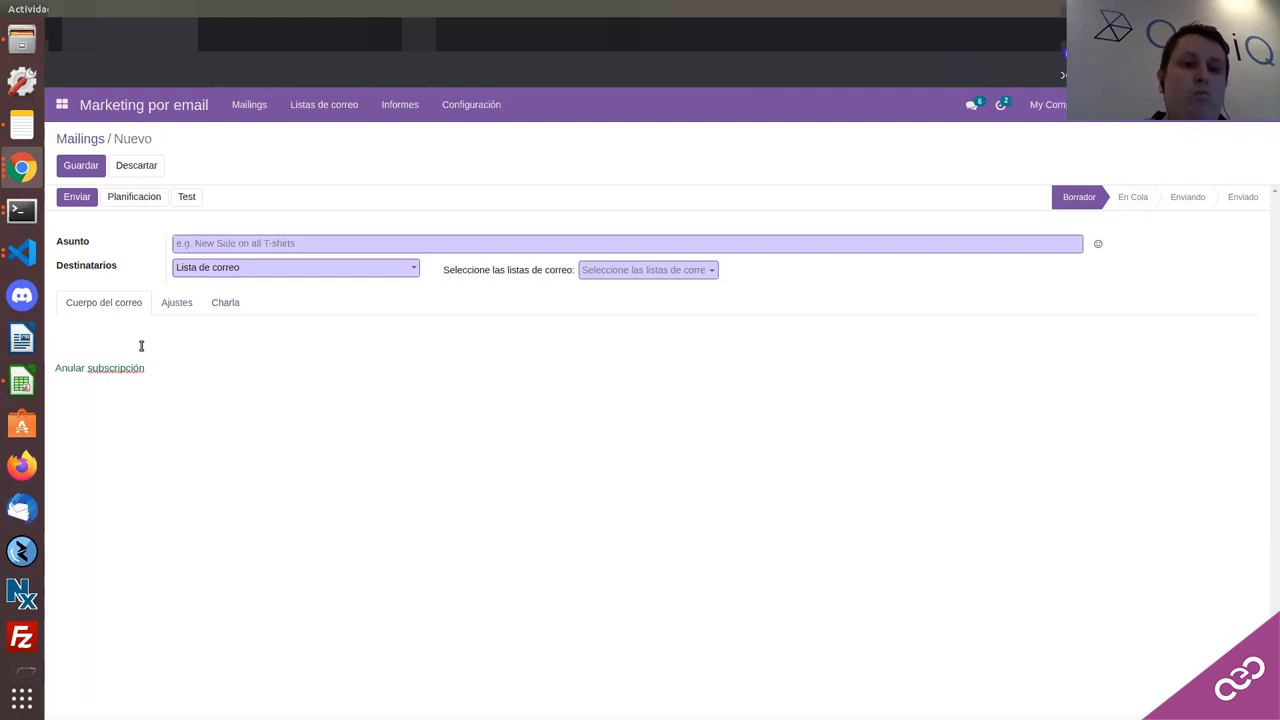
{"action": "type", "text": "ghfdgdfgidfhgidfghgi"}
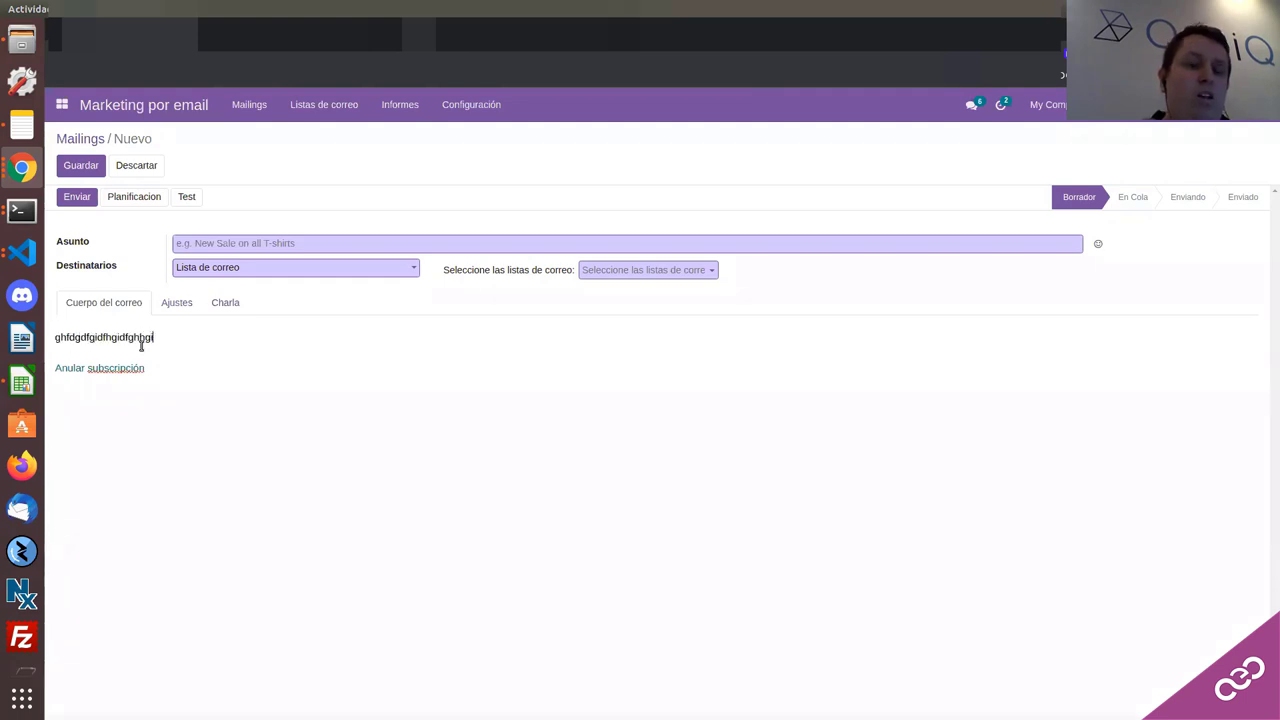
{"action": "type", "text": "gdgnfd"}
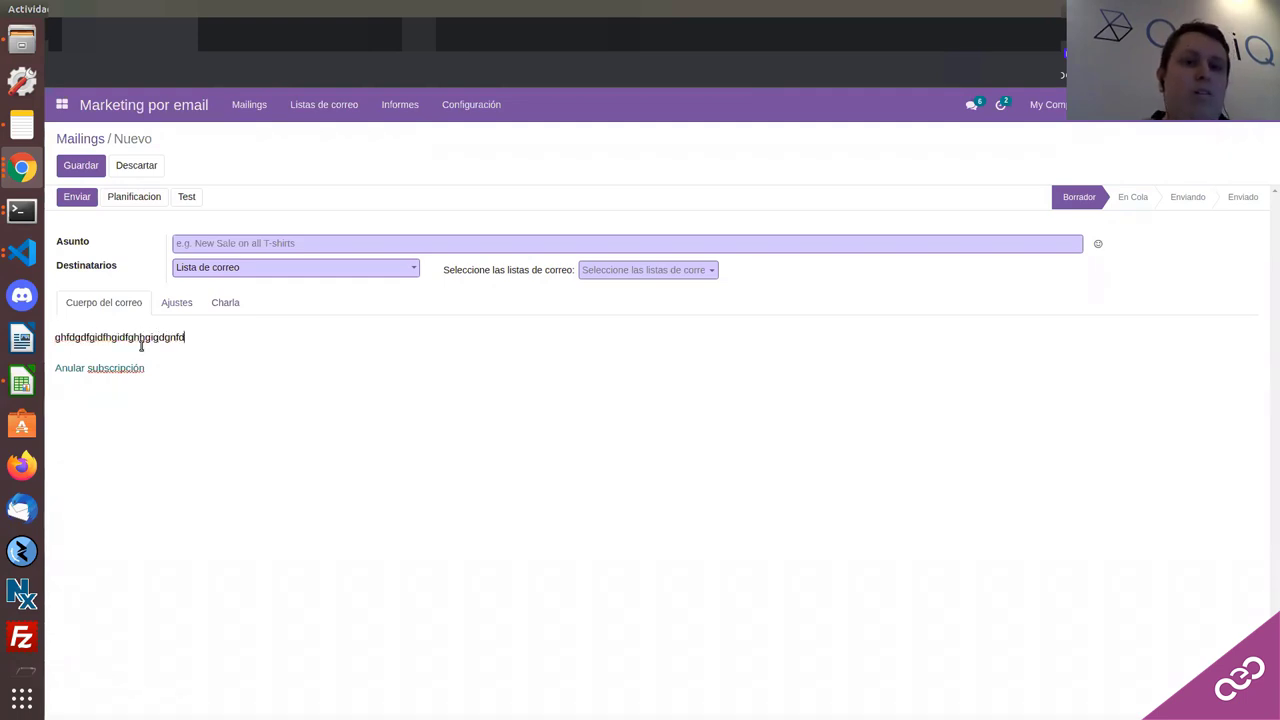
{"action": "type", "text": "nff"}
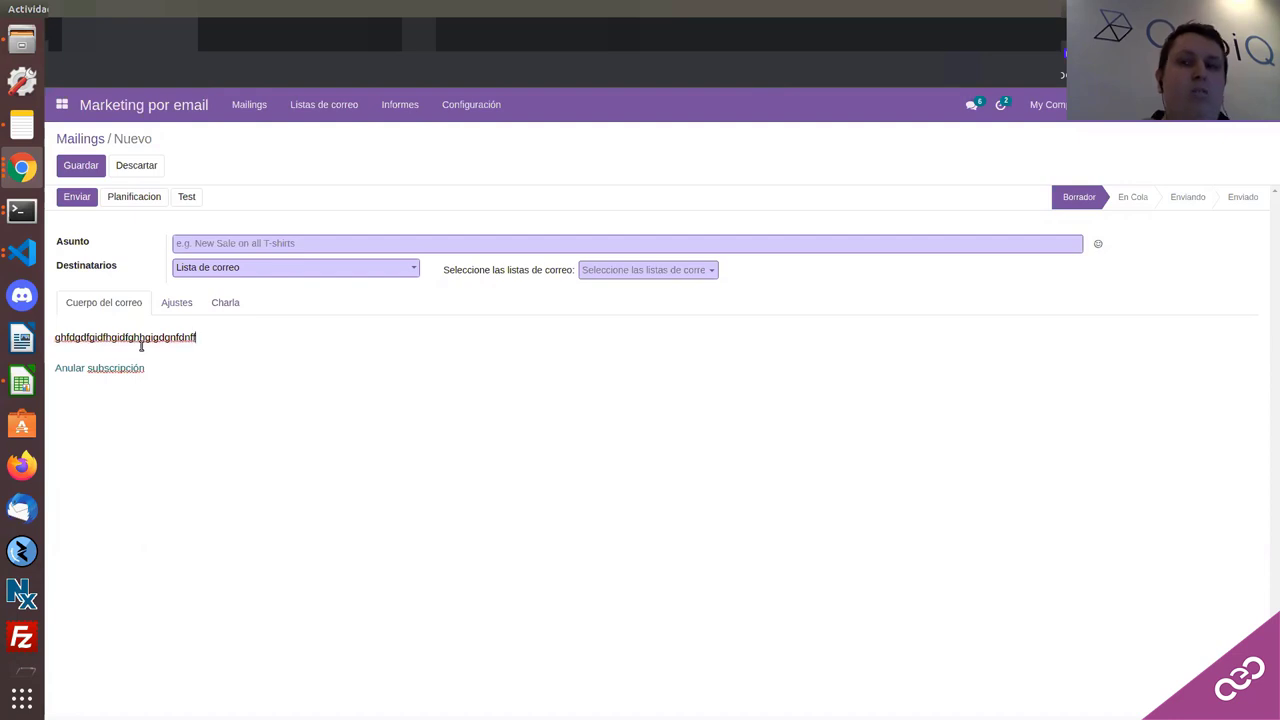
{"action": "type", "text": "fgdgdgijfdgj"}
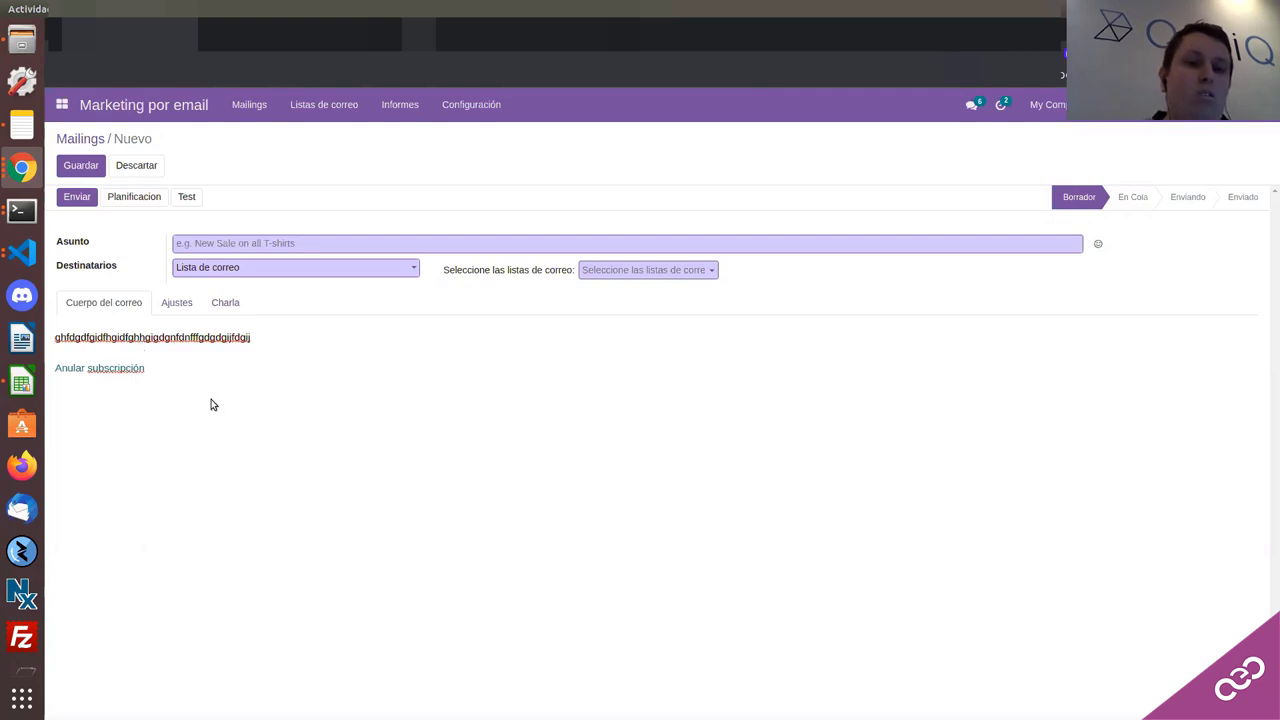
{"action": "double_click", "coordinate": [238, 340]}
{"action": "key", "text": "BackSpace"}
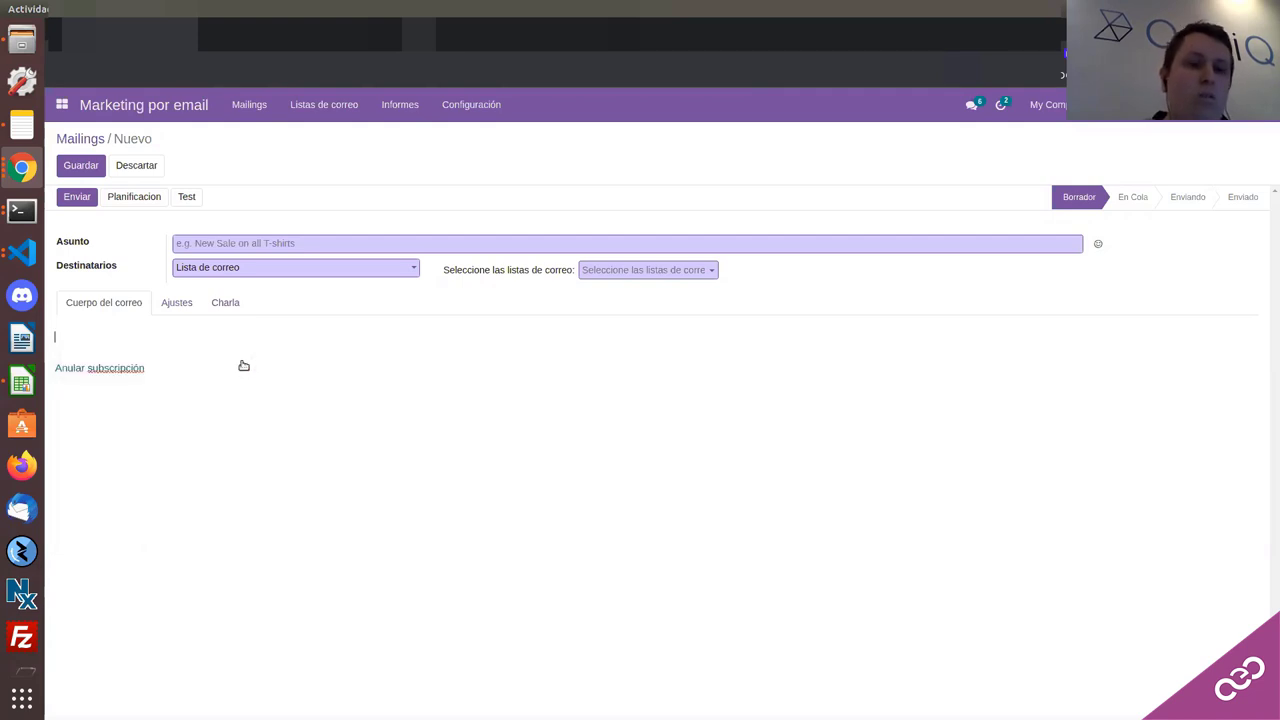
{"action": "type", "text": "fffg"}
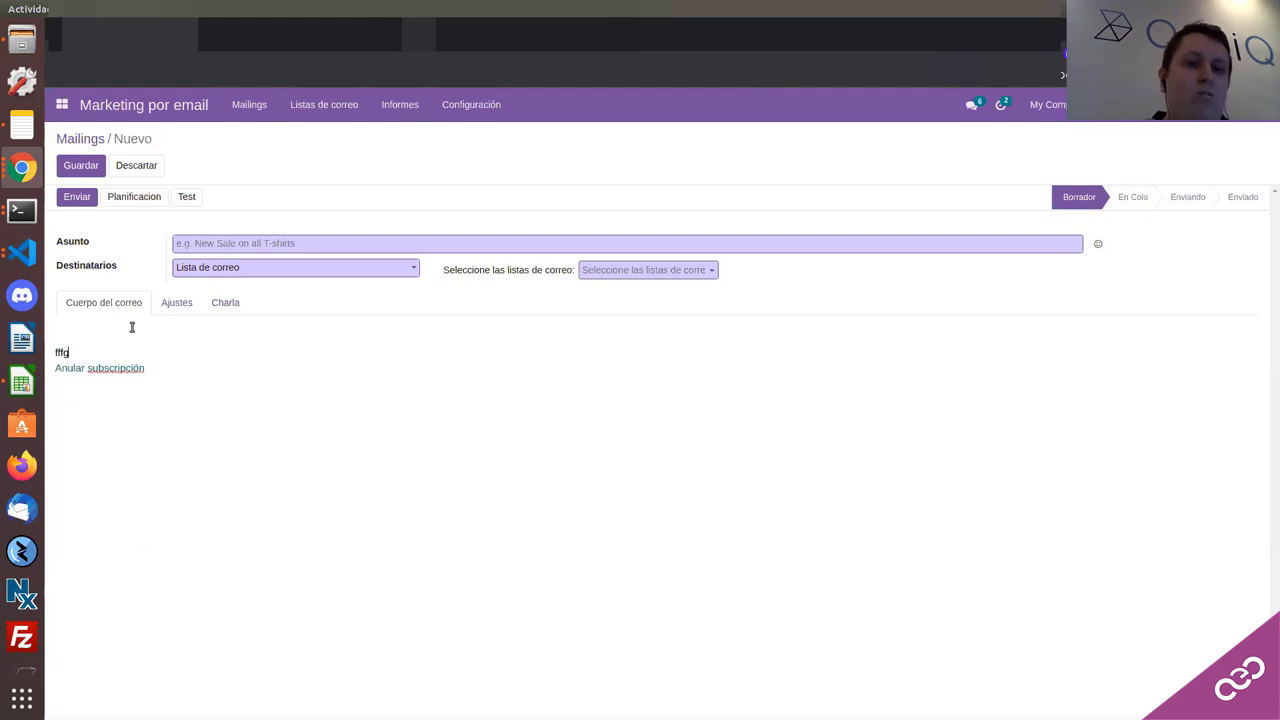
{"action": "left_click", "coordinate": [131, 327]}
{"action": "type", "text": "fgfdgdf"}
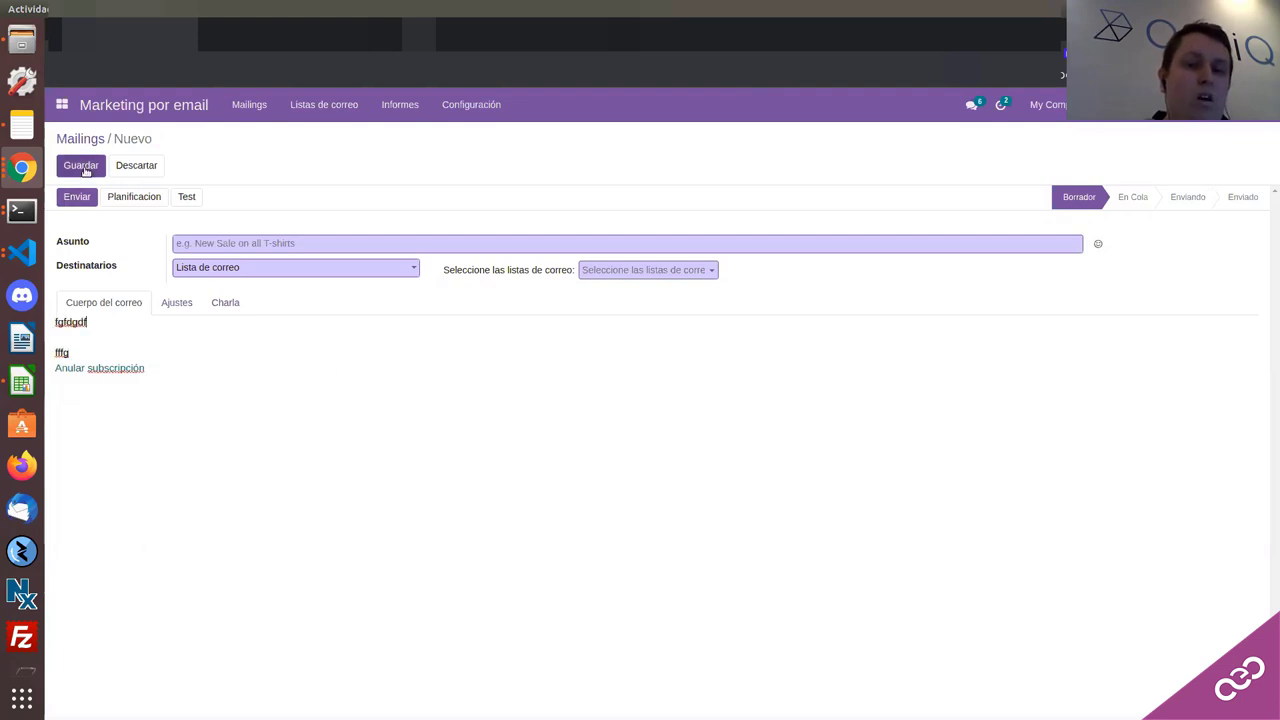
Step: Give the mailing subject 'fdsfsd', target Contacto recipients (41 records), and save the draft
{"action": "left_click", "coordinate": [84, 168]}
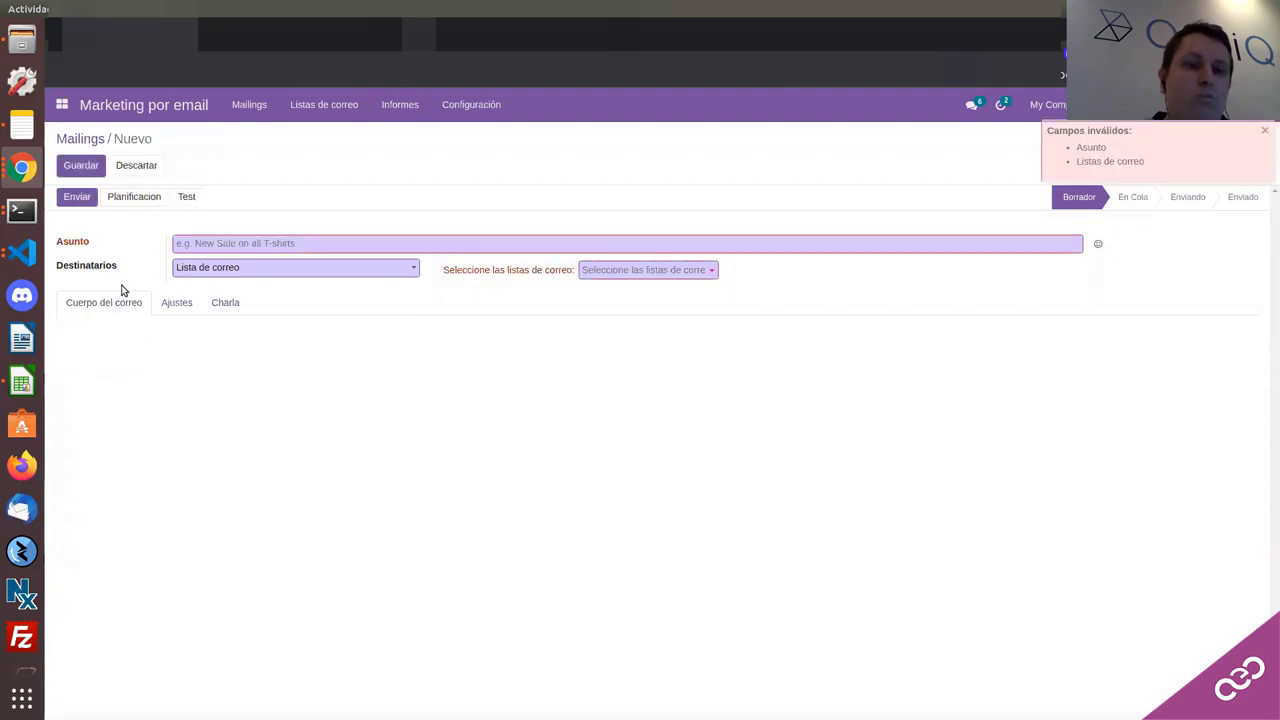
{"action": "left_click", "coordinate": [208, 242]}
{"action": "type", "text": "fdsfsd"}
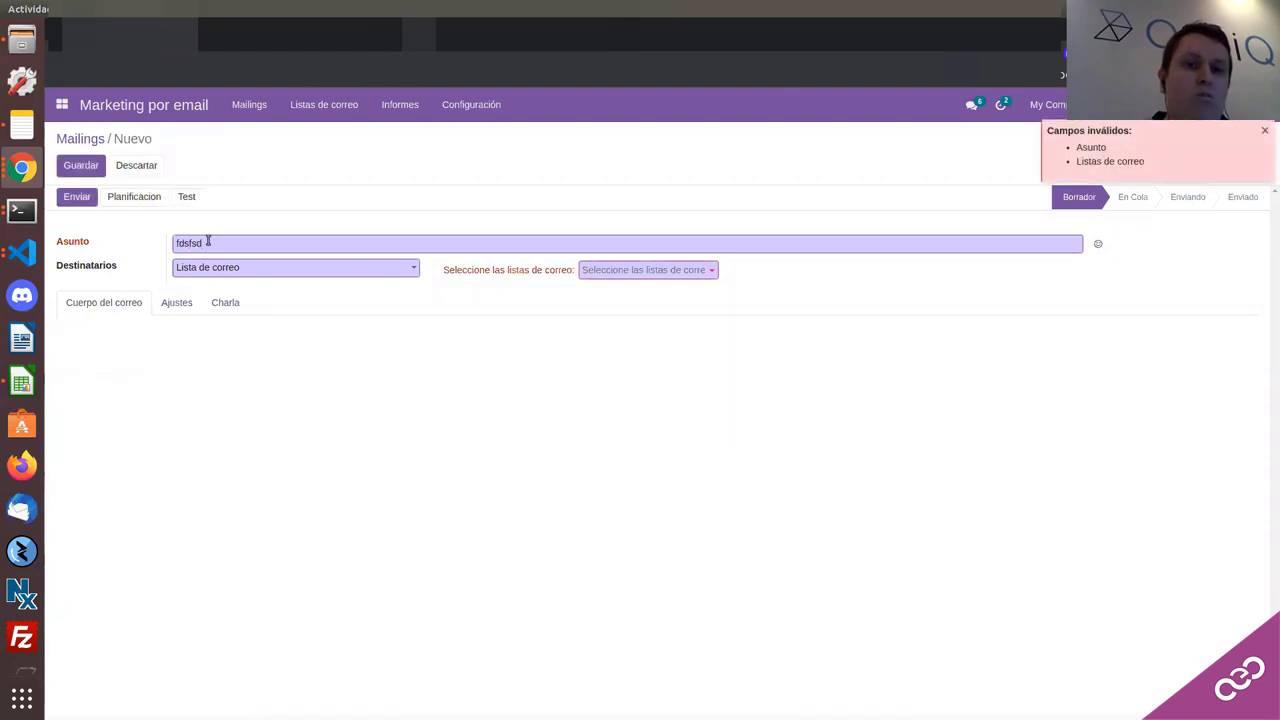
{"action": "left_click", "coordinate": [353, 270]}
{"action": "left_click", "coordinate": [431, 274]}
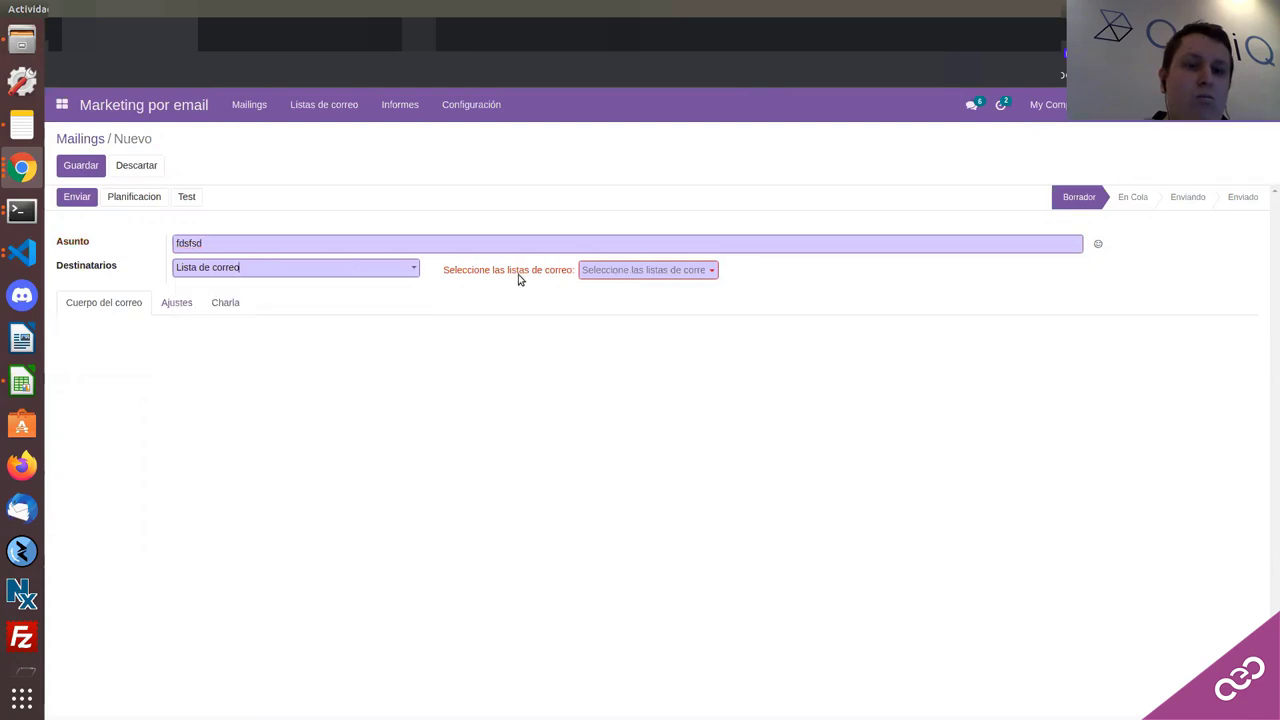
{"action": "left_click", "coordinate": [360, 268]}
{"action": "left_click", "coordinate": [357, 294]}
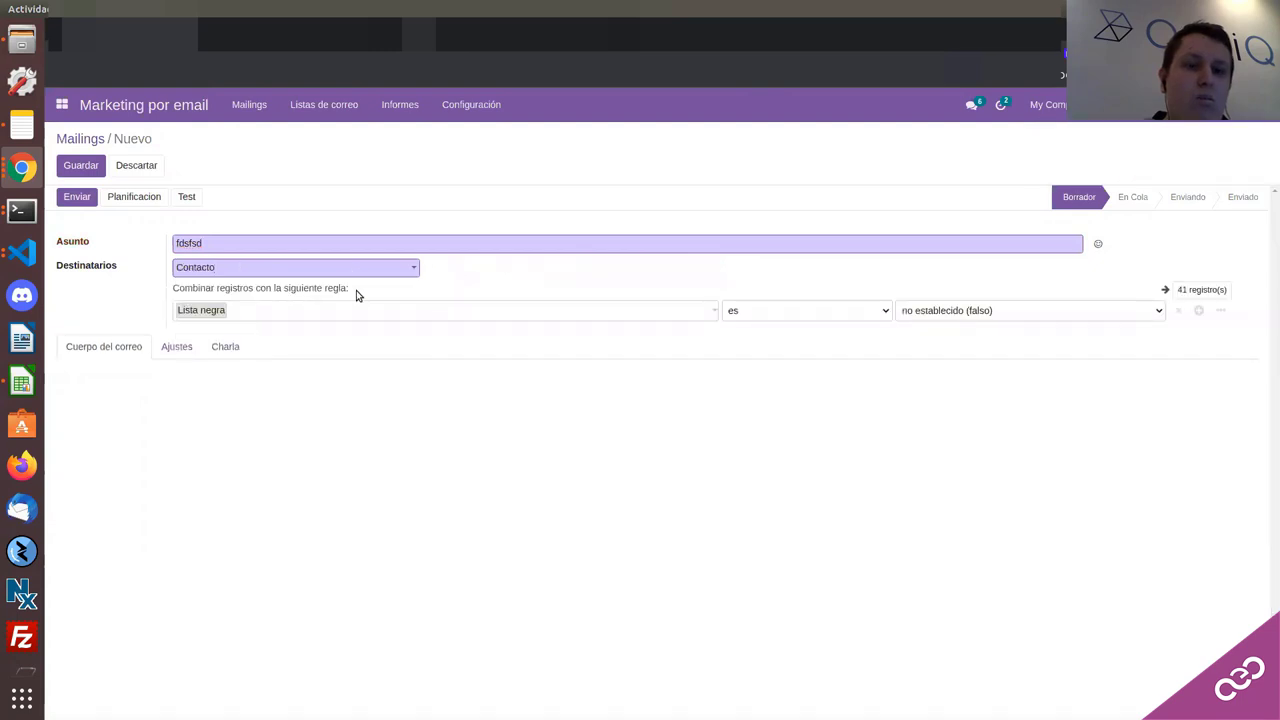
{"action": "left_click", "coordinate": [96, 170]}
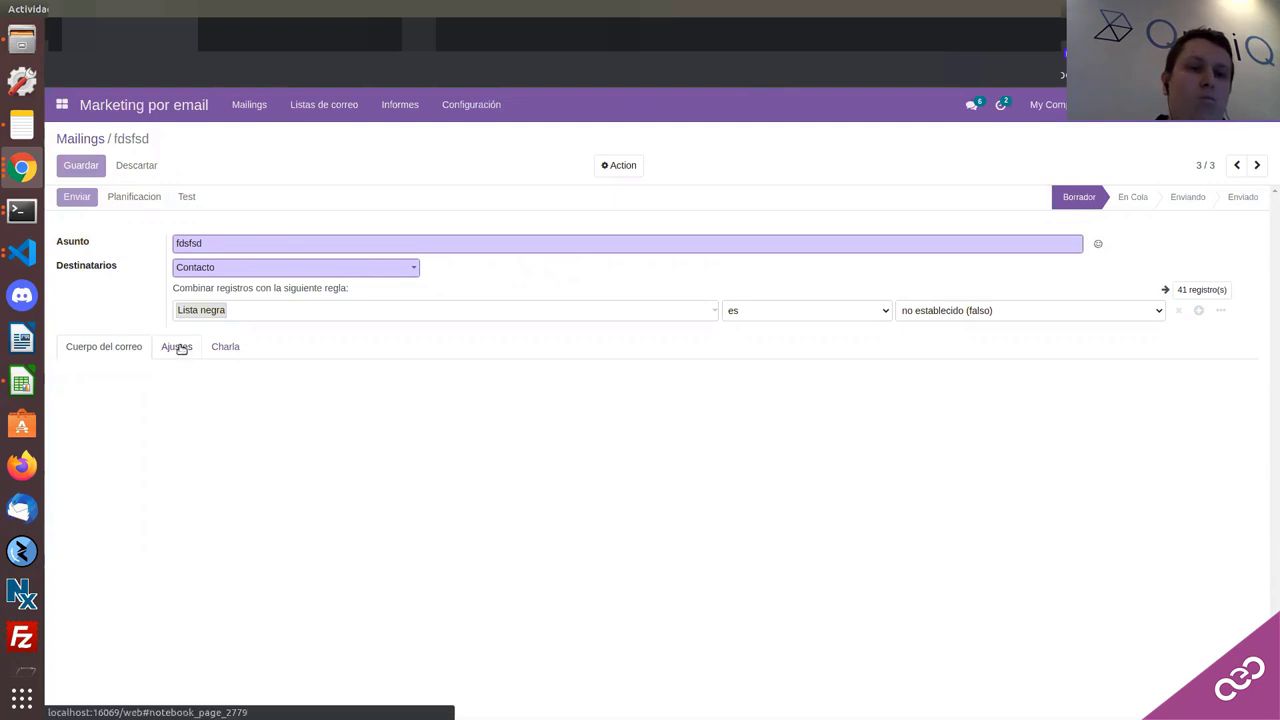
{"action": "left_click", "coordinate": [180, 364]}
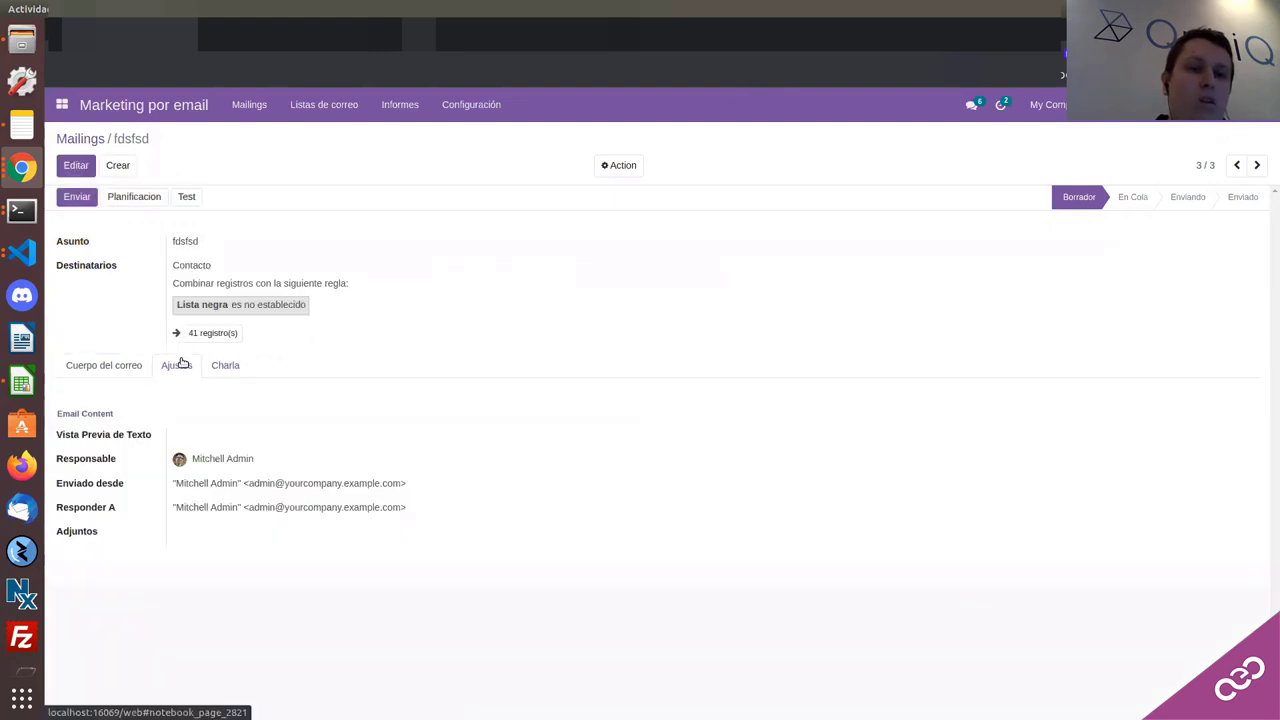
Step: Put the 'fdsfsd' draft back into edit mode, waiting through the page-not-responding prompt
{"action": "left_click", "coordinate": [73, 170]}
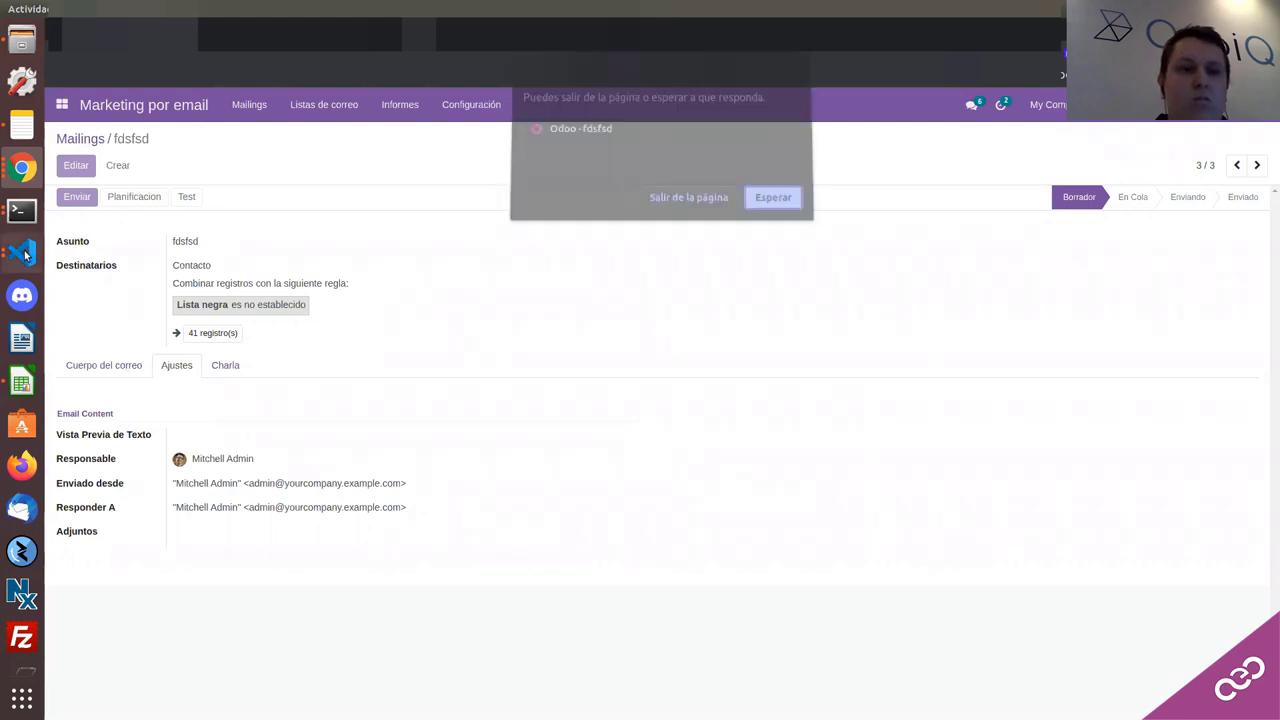
{"action": "left_click", "coordinate": [771, 203]}
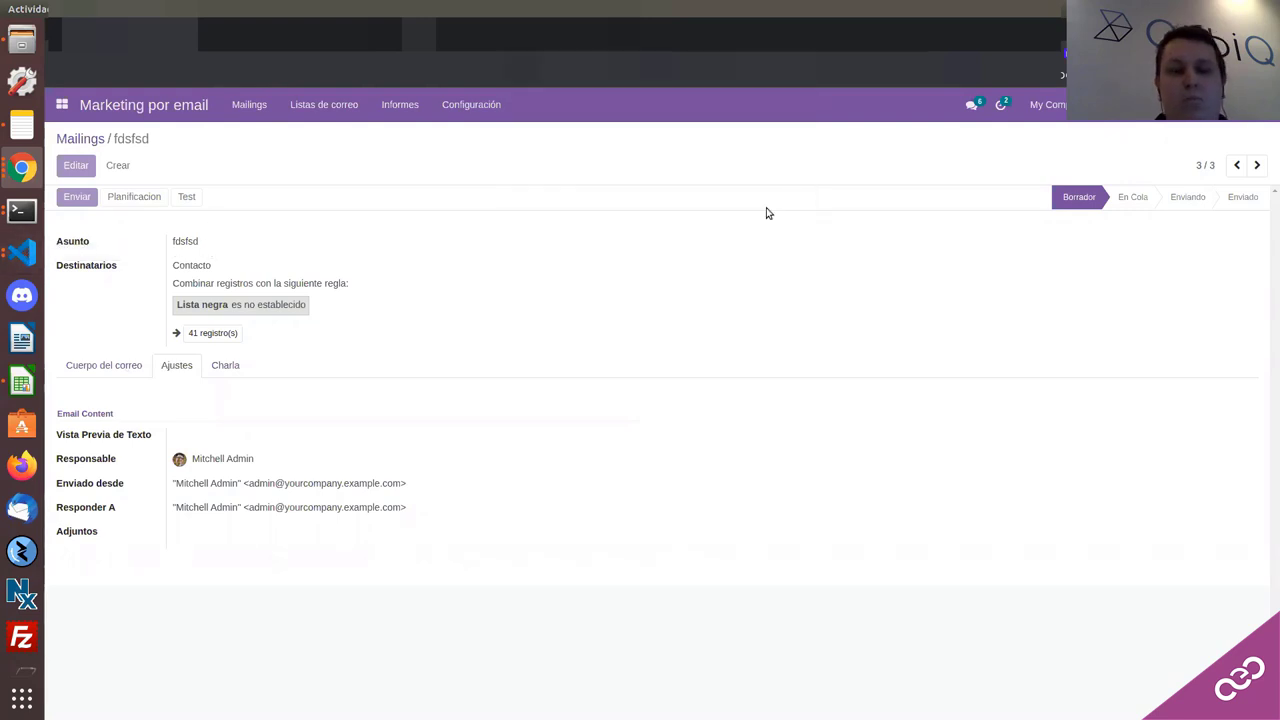
{"action": "left_click", "coordinate": [20, 256]}
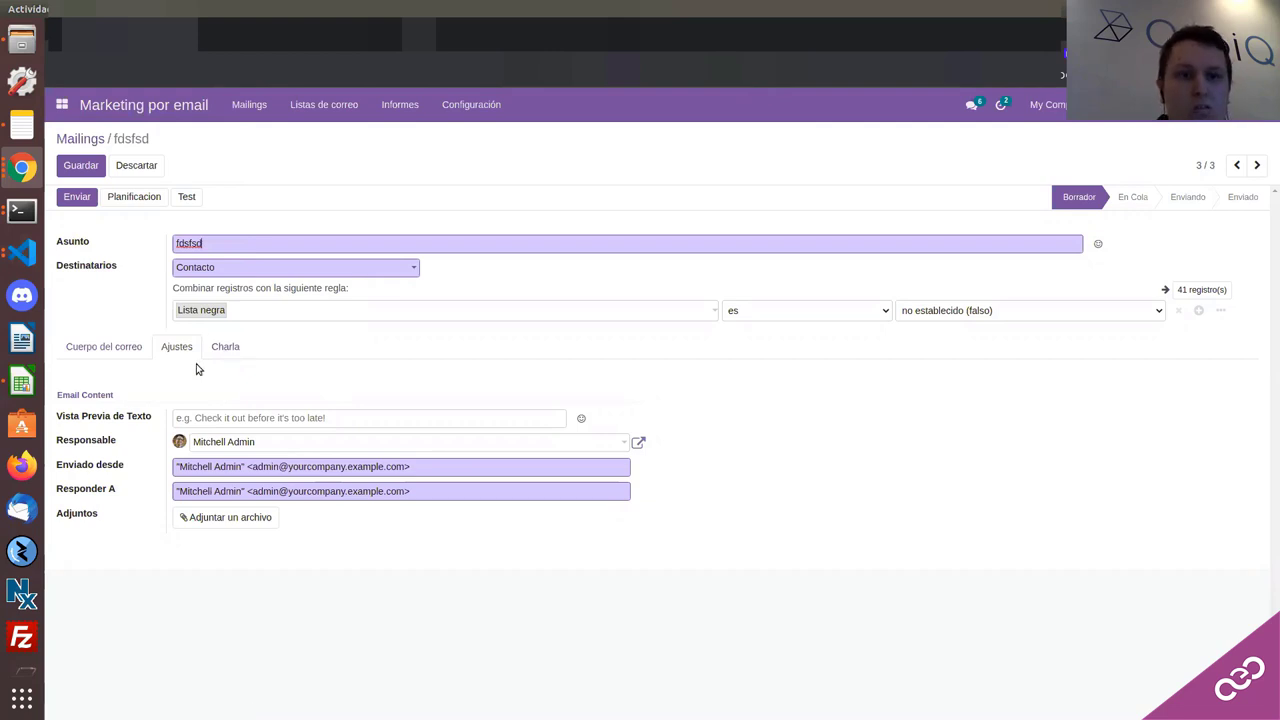
Step: Enter preview text 'dafsdfdsfdsf' followed by a 😇 emoji
{"action": "left_click", "coordinate": [238, 352]}
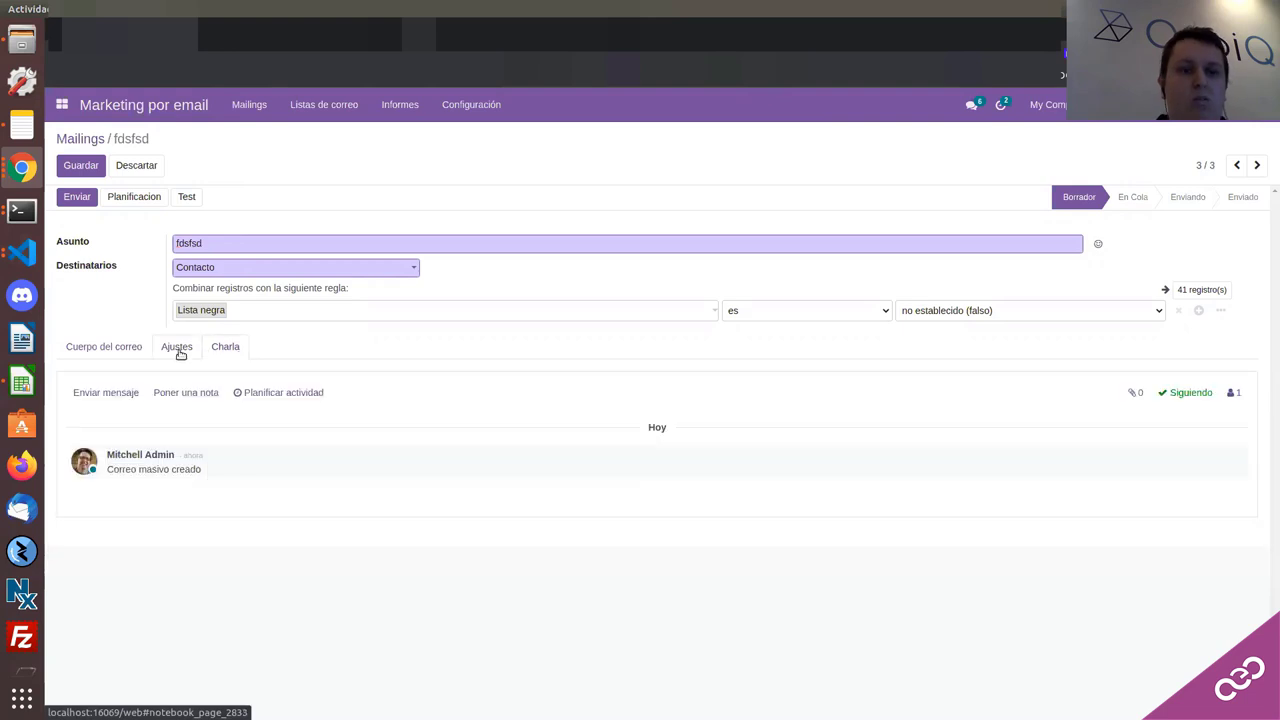
{"action": "left_click", "coordinate": [179, 353]}
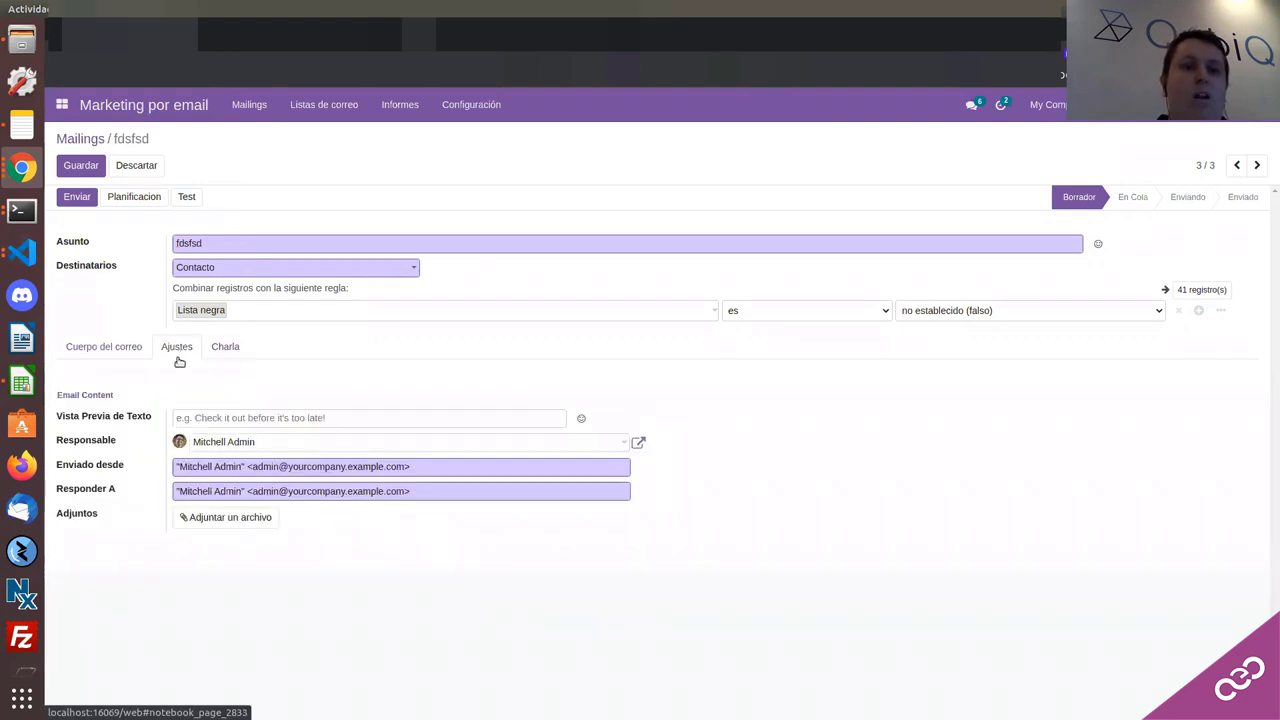
{"action": "left_click", "coordinate": [233, 418]}
{"action": "type", "text": "dafsdfdsfdsf"}
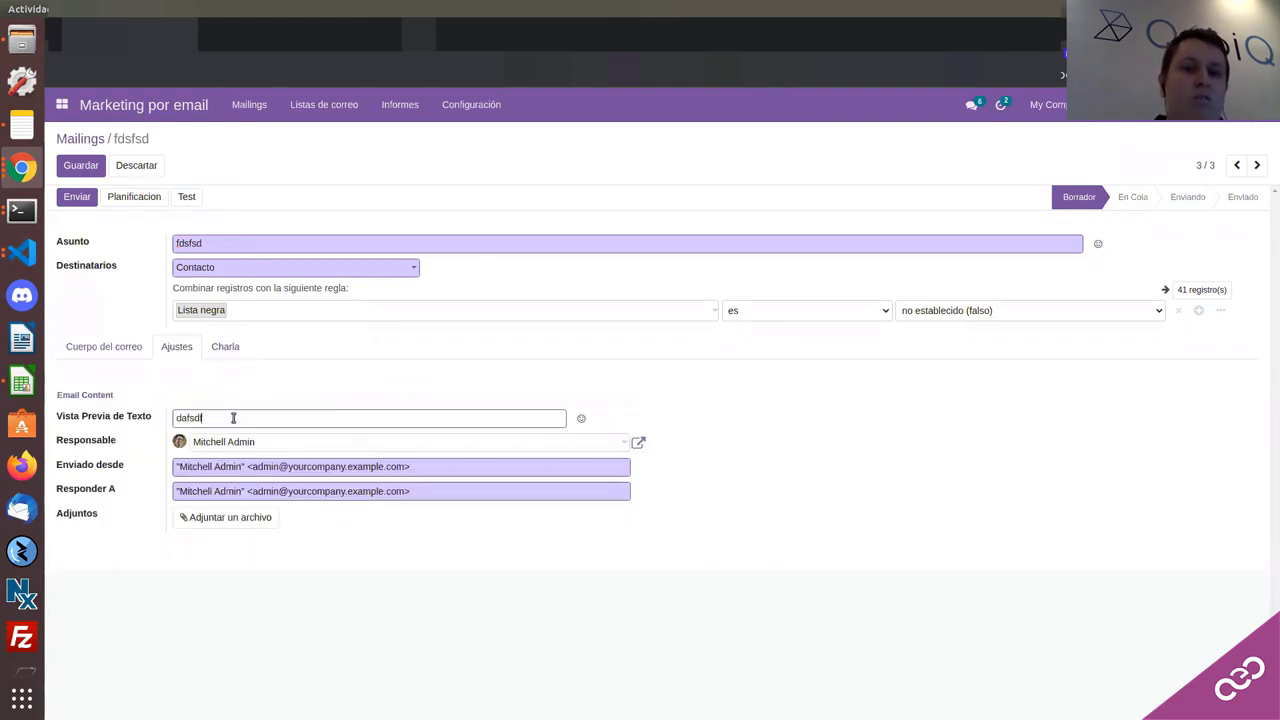
{"action": "left_click", "coordinate": [581, 418]}
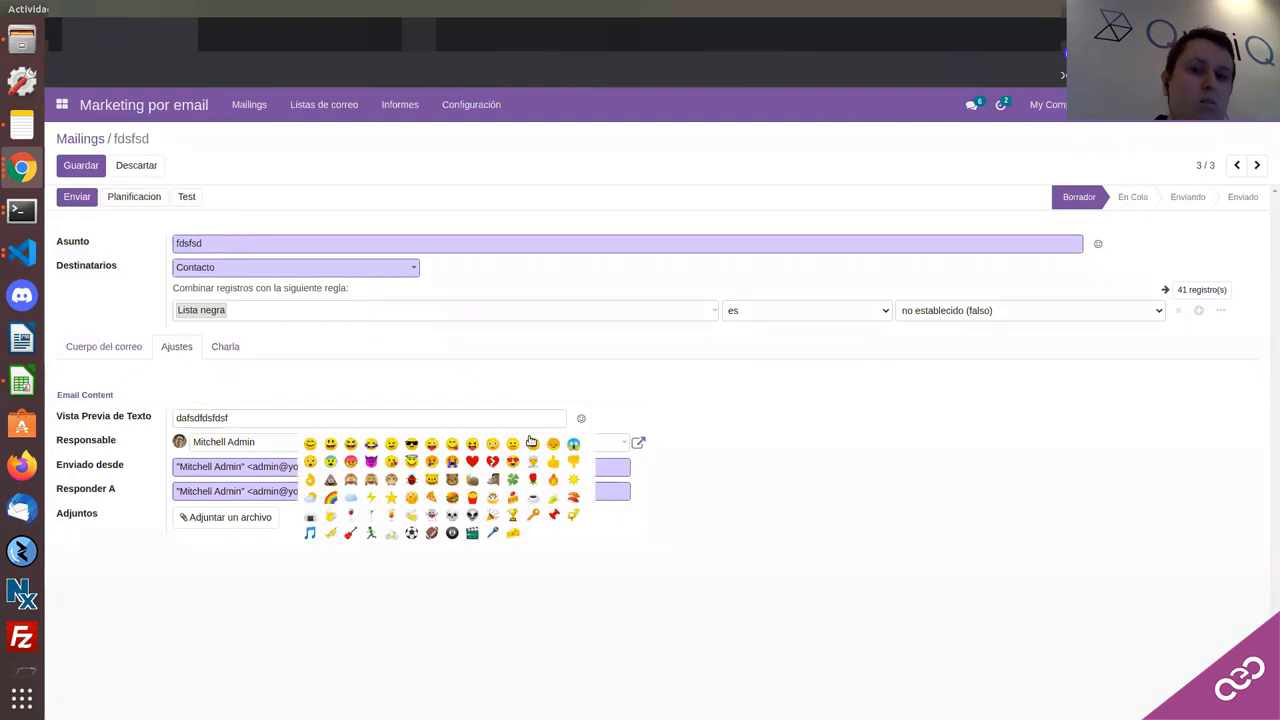
{"action": "left_click", "coordinate": [356, 466]}
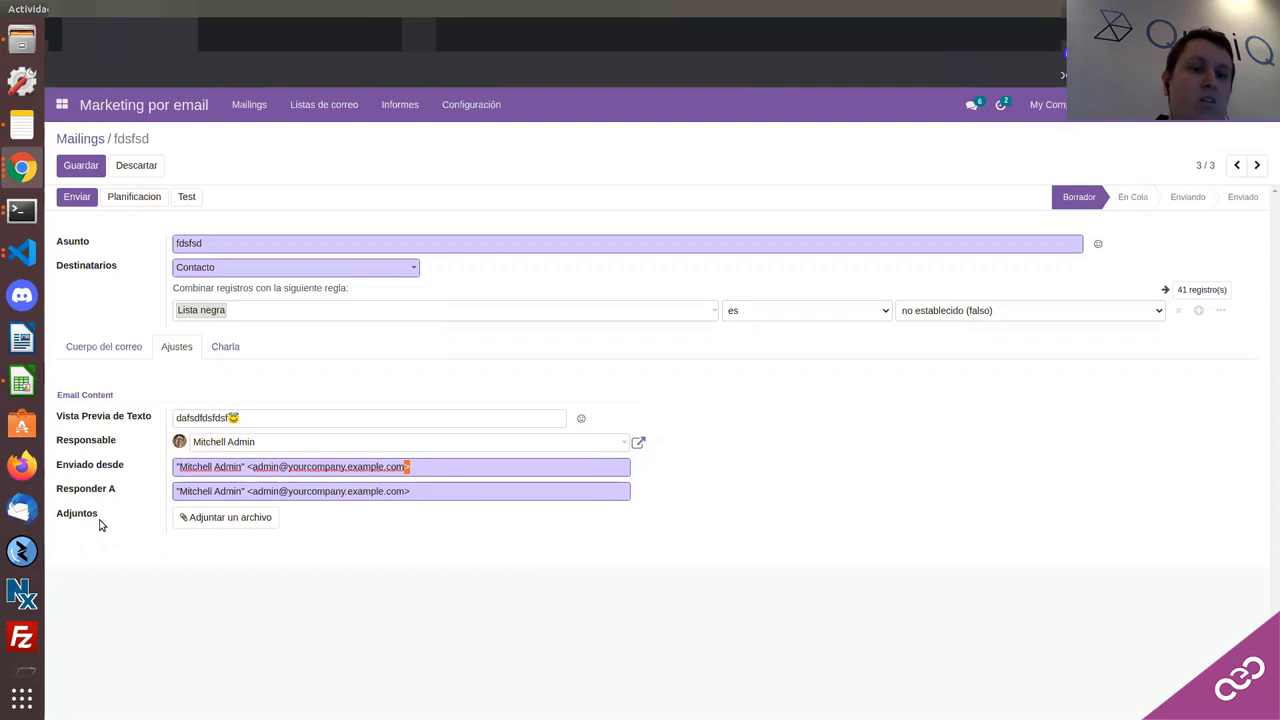
Step: Attach the 'Etiqueta del Producto (PDF).pdf' file to the mailing and save it
{"action": "left_click", "coordinate": [224, 517]}
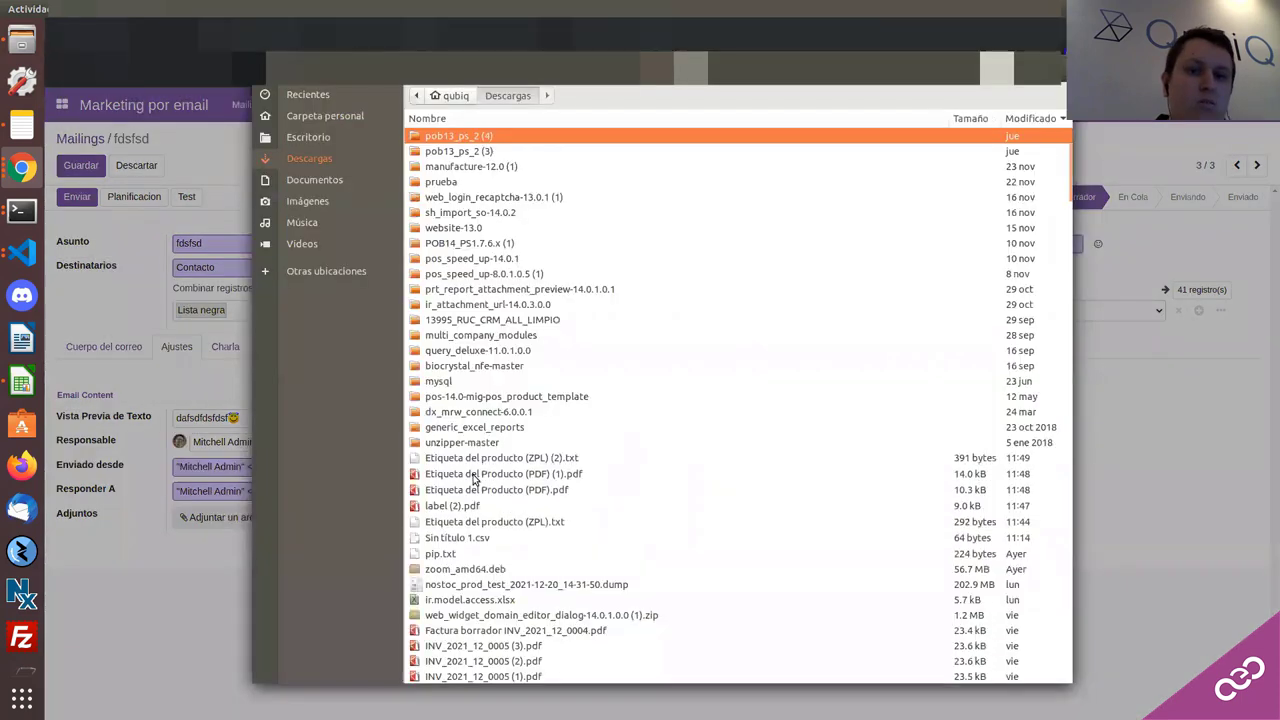
{"action": "left_click", "coordinate": [472, 489]}
{"action": "double_click", "coordinate": [472, 489]}
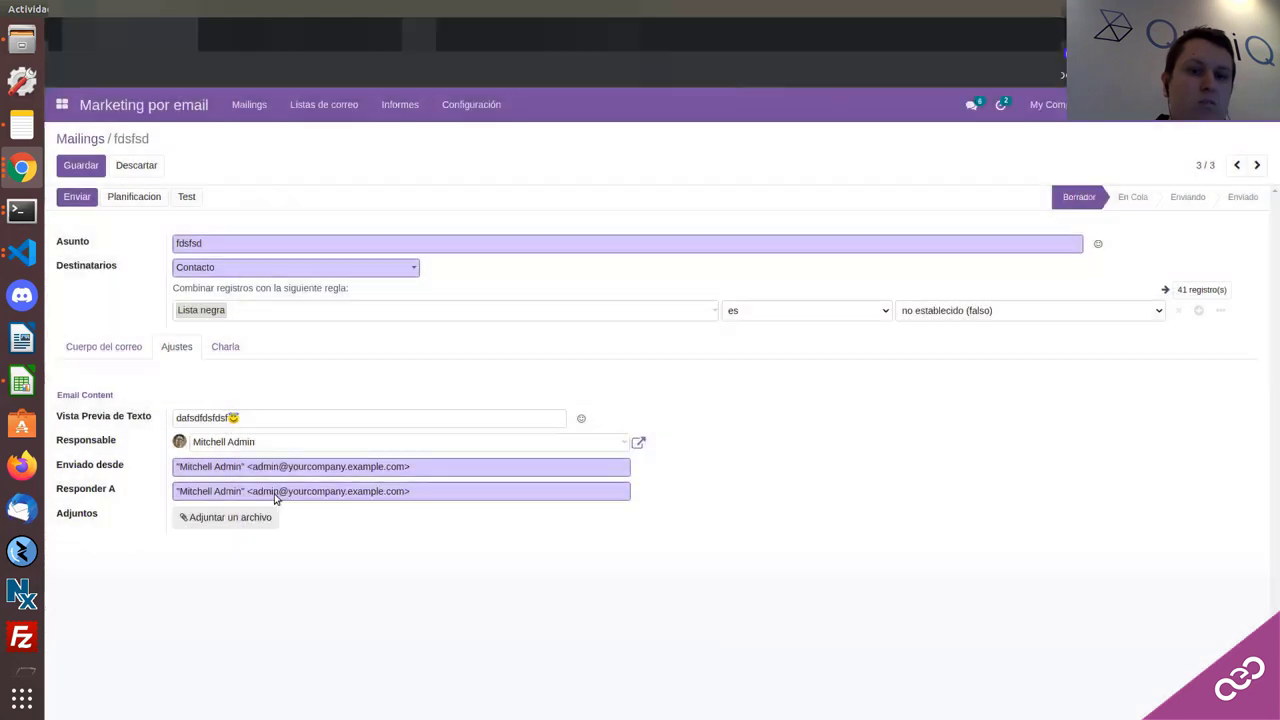
{"action": "left_click", "coordinate": [233, 355]}
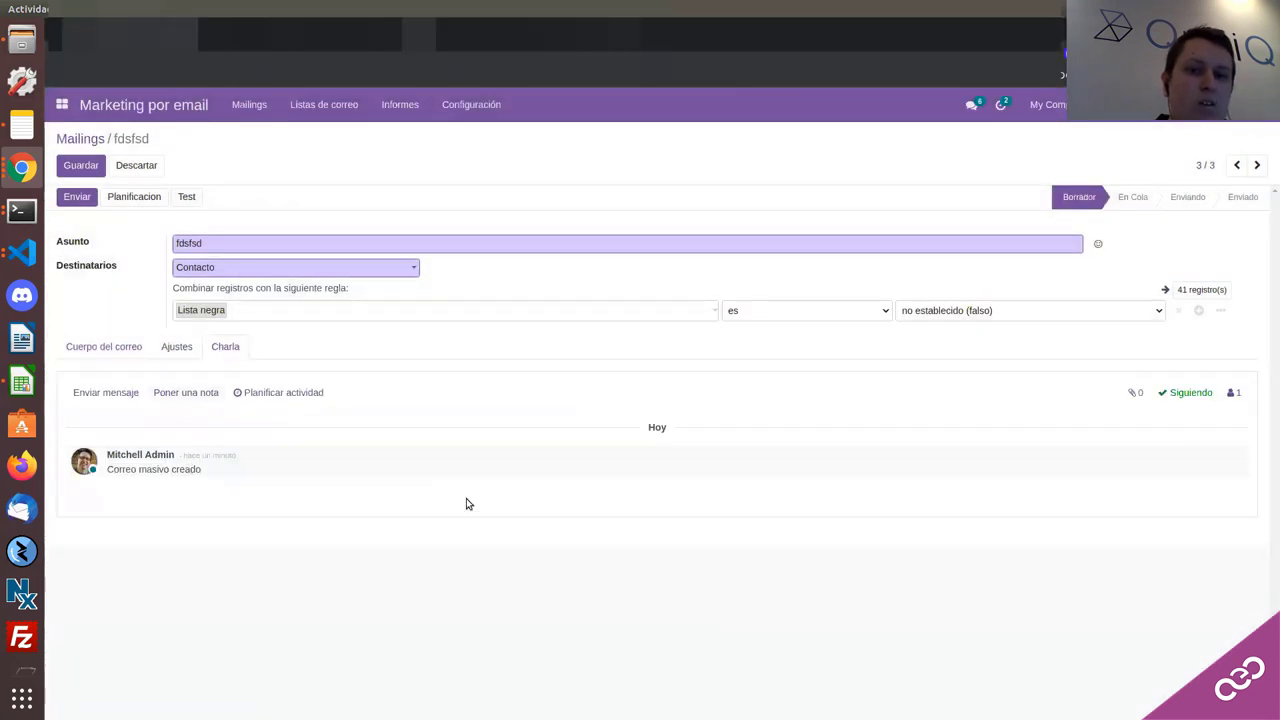
{"action": "left_click", "coordinate": [168, 347]}
{"action": "left_click", "coordinate": [124, 350]}
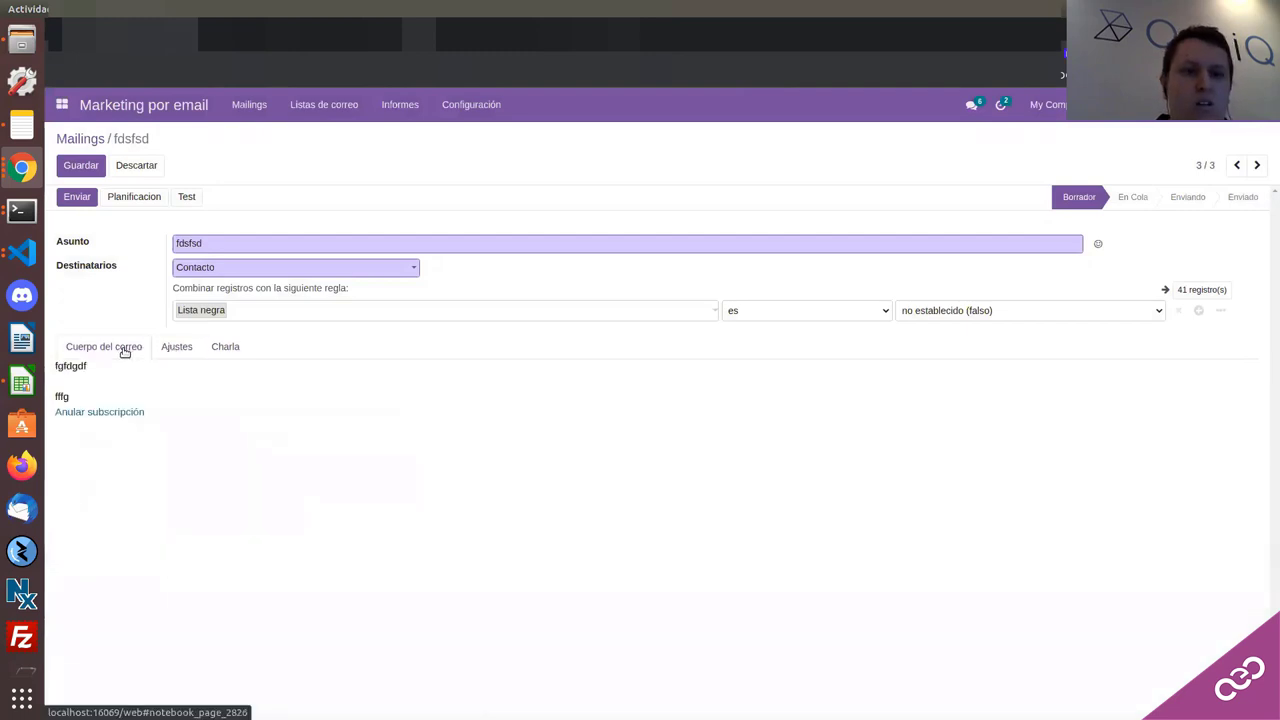
{"action": "left_click", "coordinate": [87, 167]}
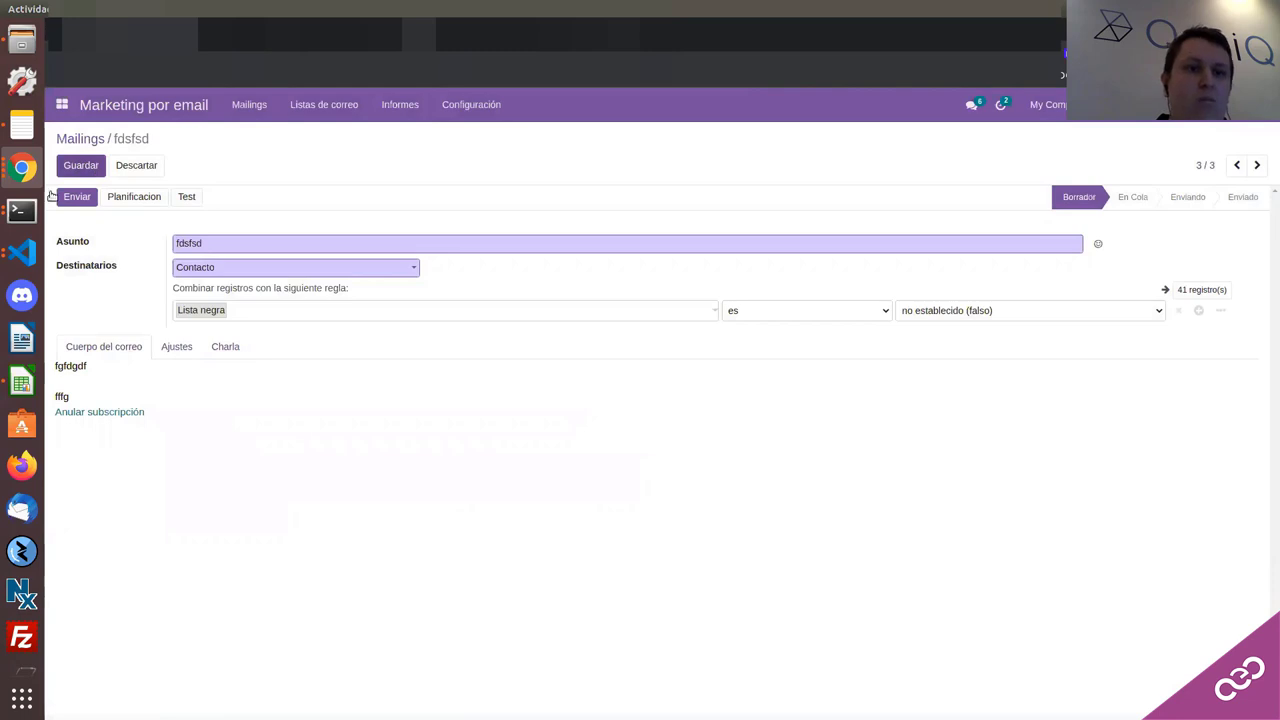
Step: Back in the Odoo window, create a new Newsletter mailing with subject 'dfdsfsdfdsfd'
{"action": "left_click", "coordinate": [18, 170]}
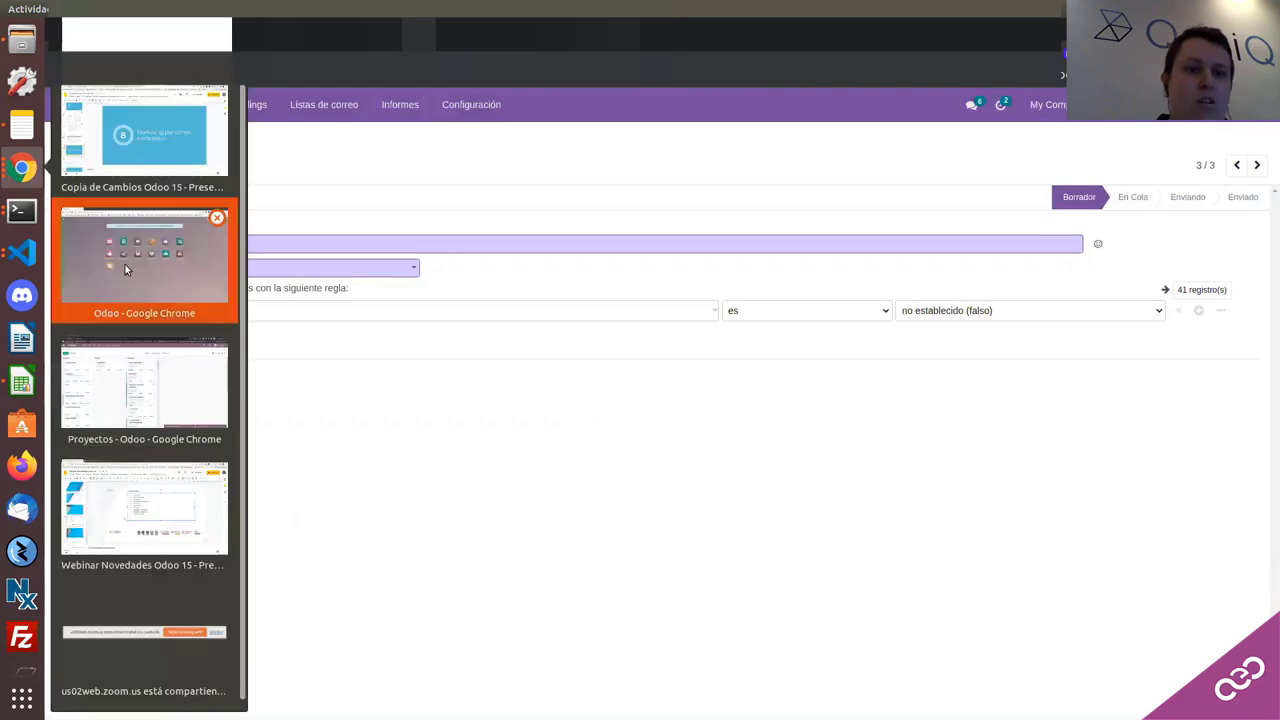
{"action": "left_click", "coordinate": [125, 264]}
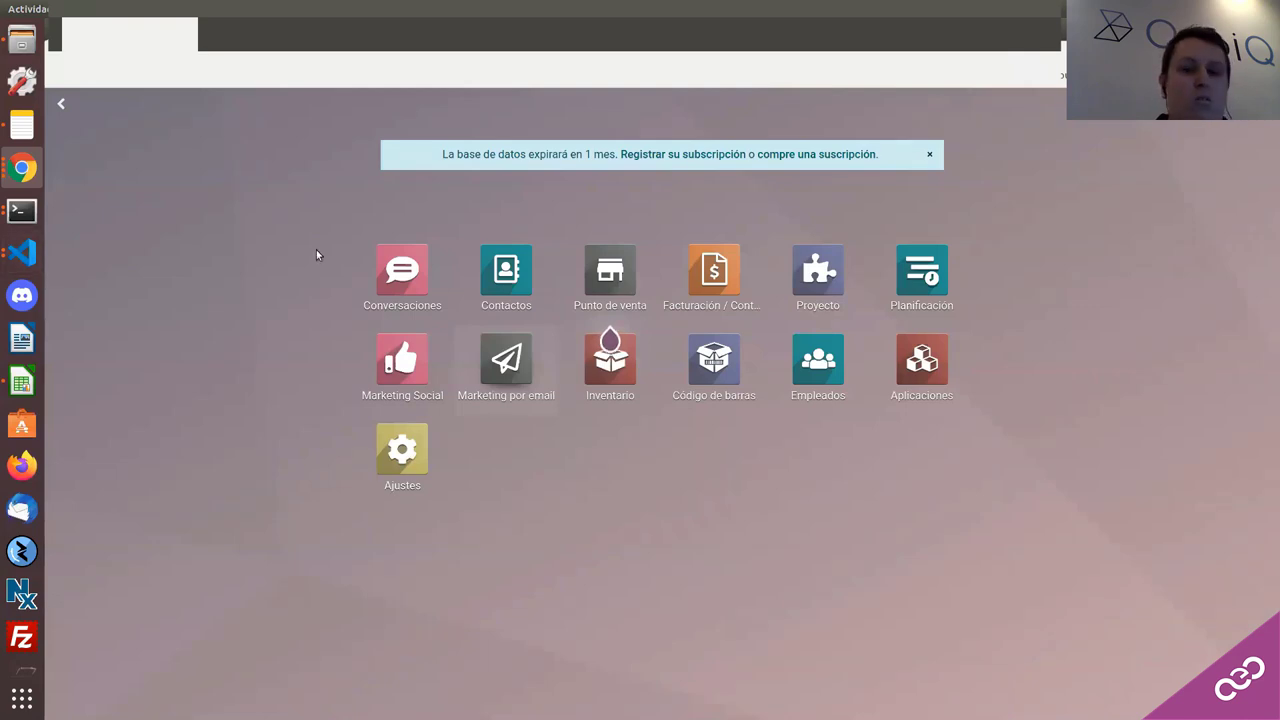
{"action": "key", "text": "Return"}
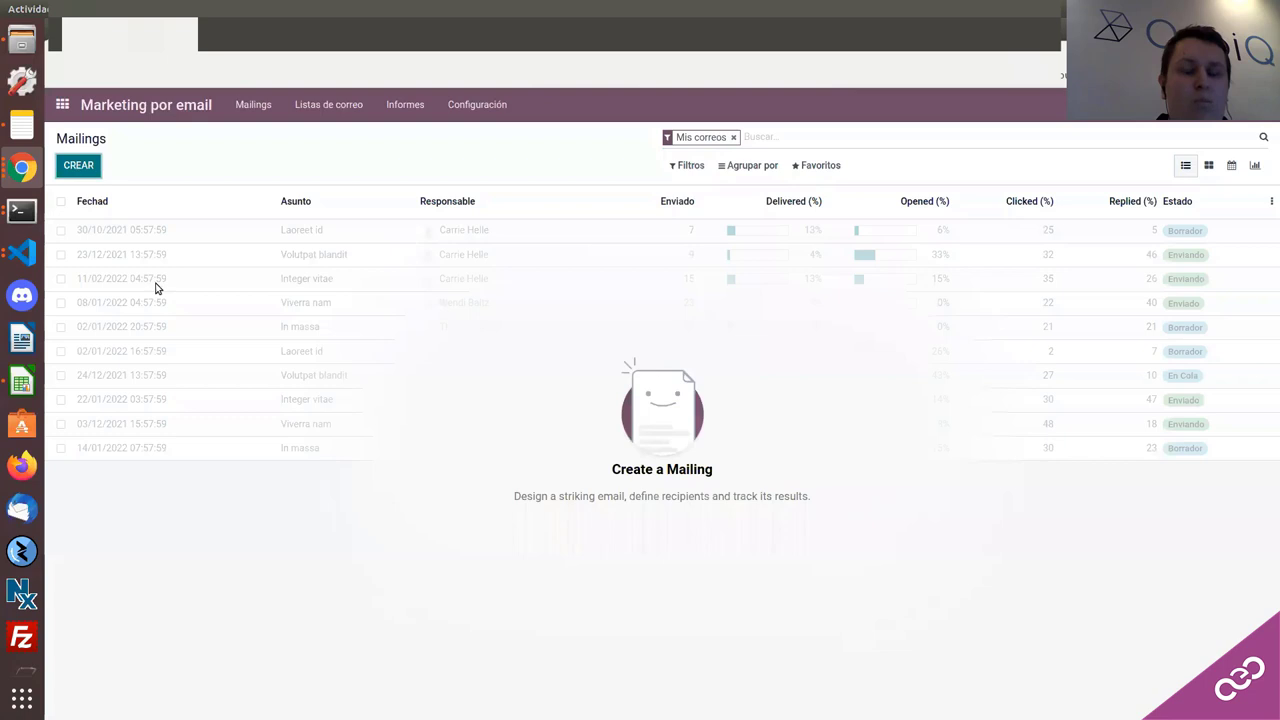
{"action": "key", "text": "alt+c"}
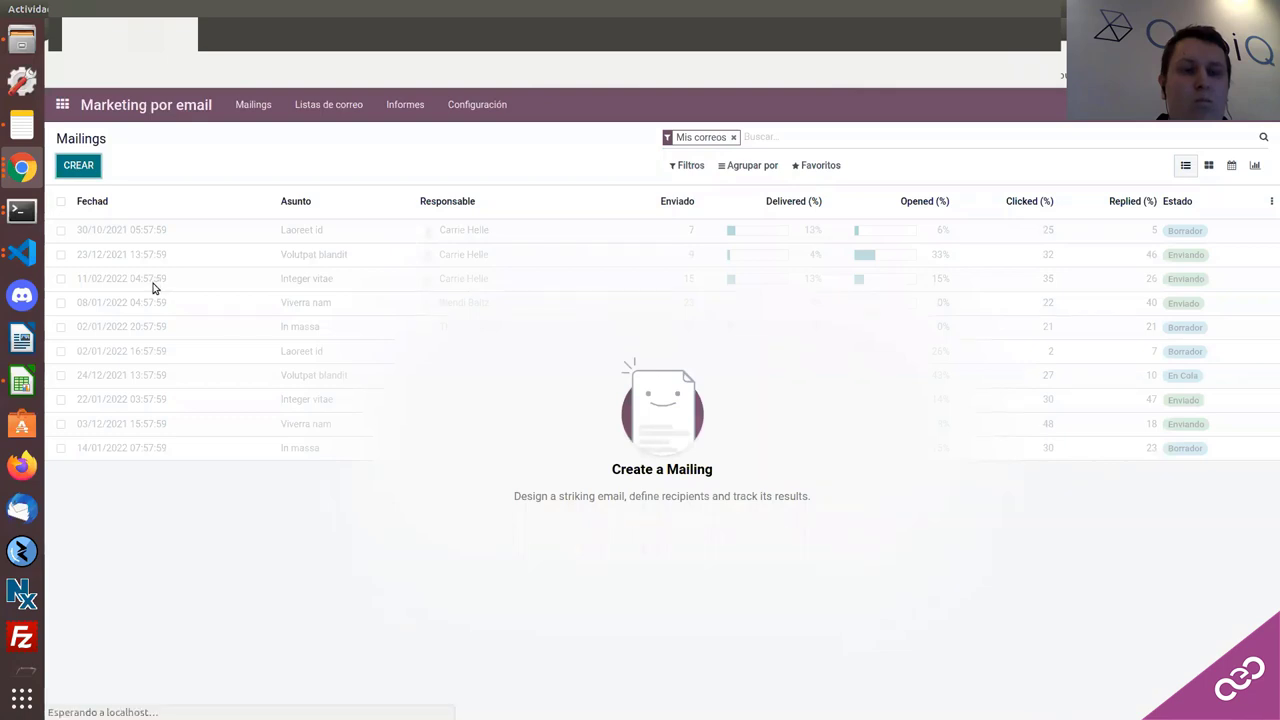
{"action": "type", "text": "dfdsfsdfdsfd"}
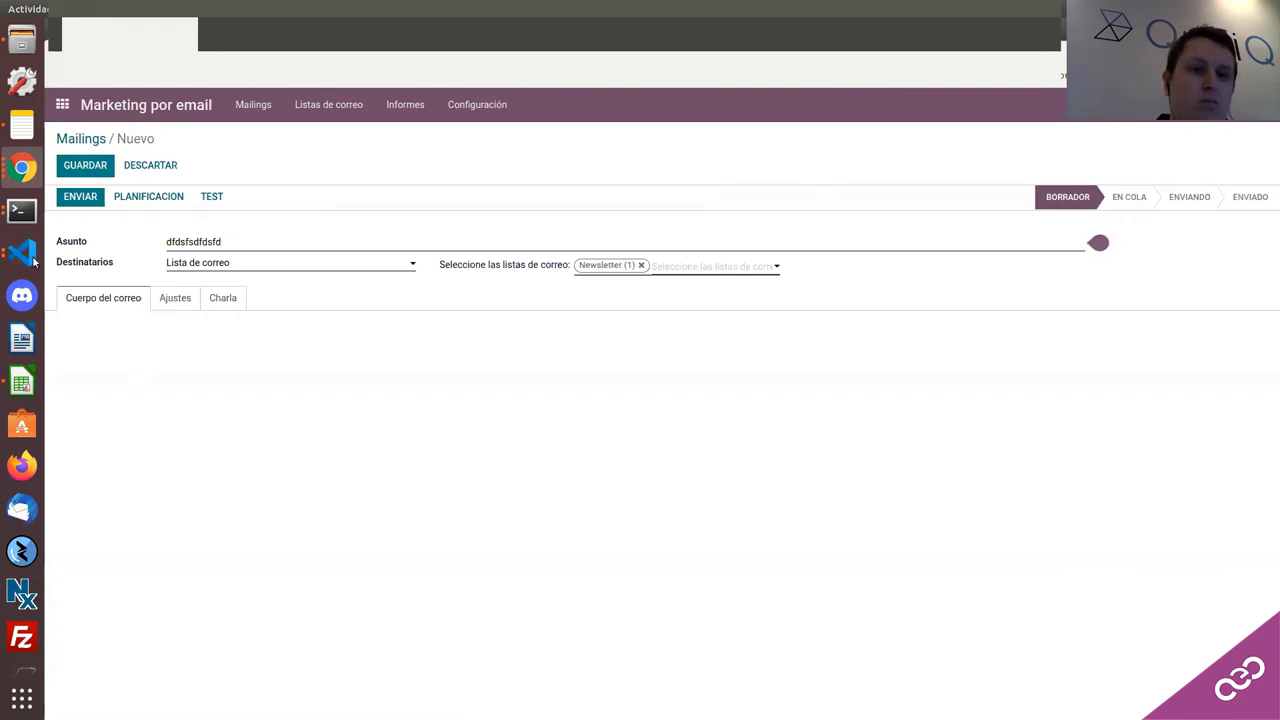
Step: Add body text 'fdsfs', review the sender settings, and reload the page with F5
{"action": "left_click", "coordinate": [131, 338]}
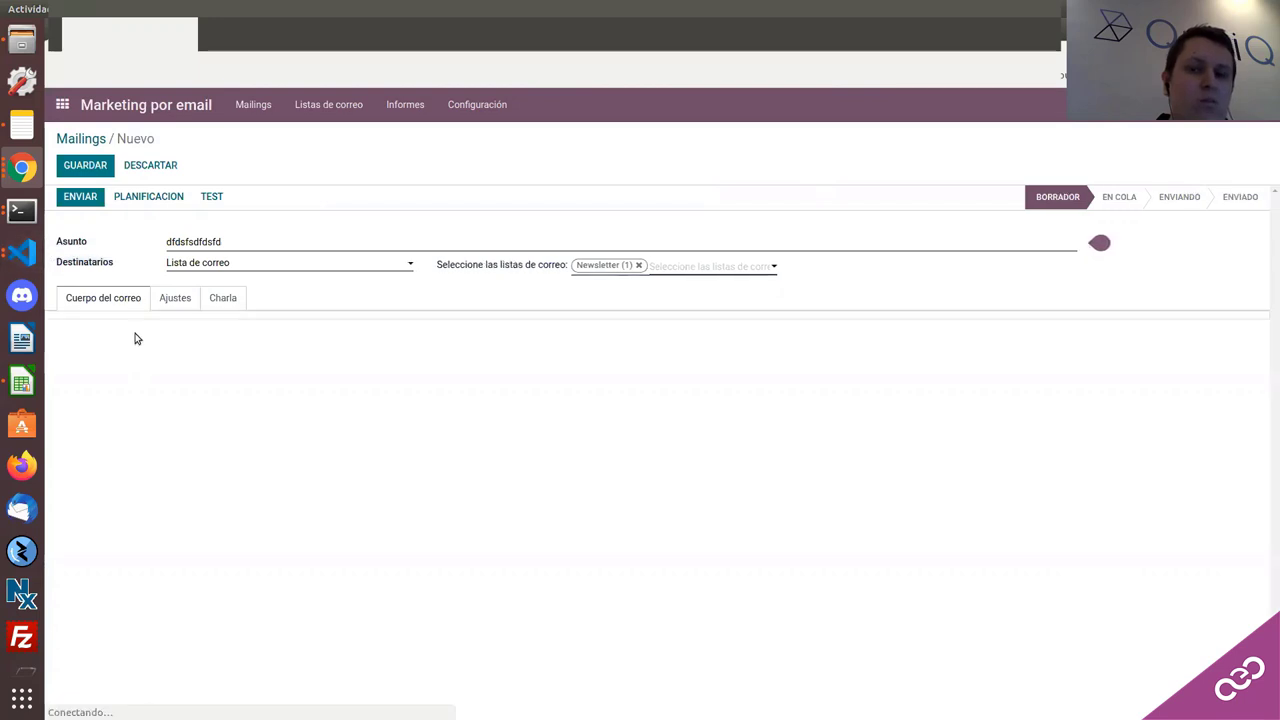
{"action": "left_click", "coordinate": [175, 297]}
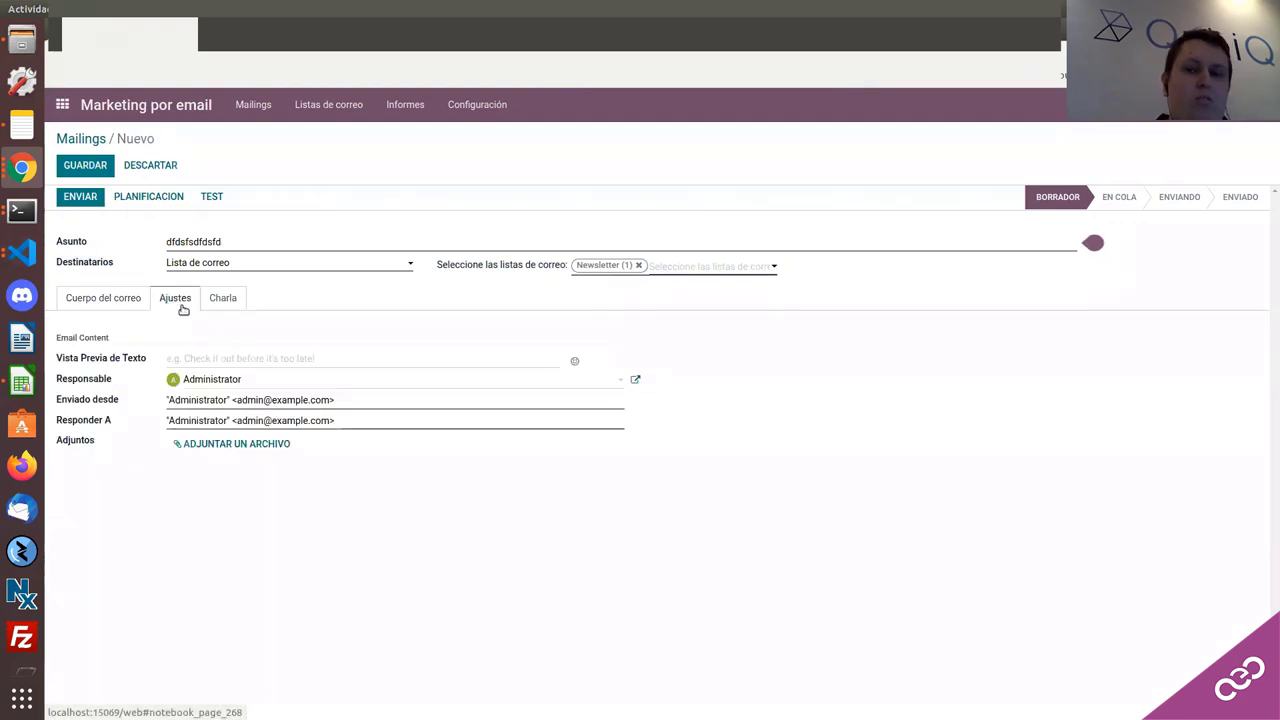
{"action": "left_click", "coordinate": [96, 305]}
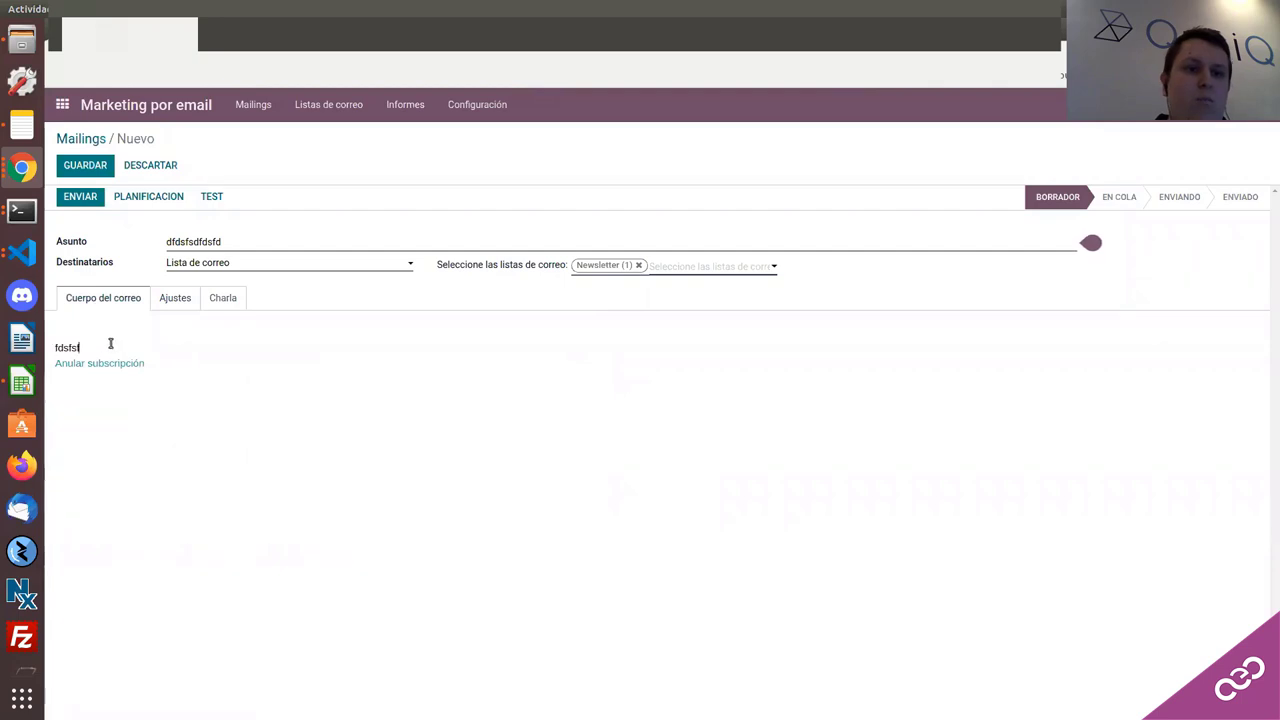
{"action": "left_click", "coordinate": [164, 309]}
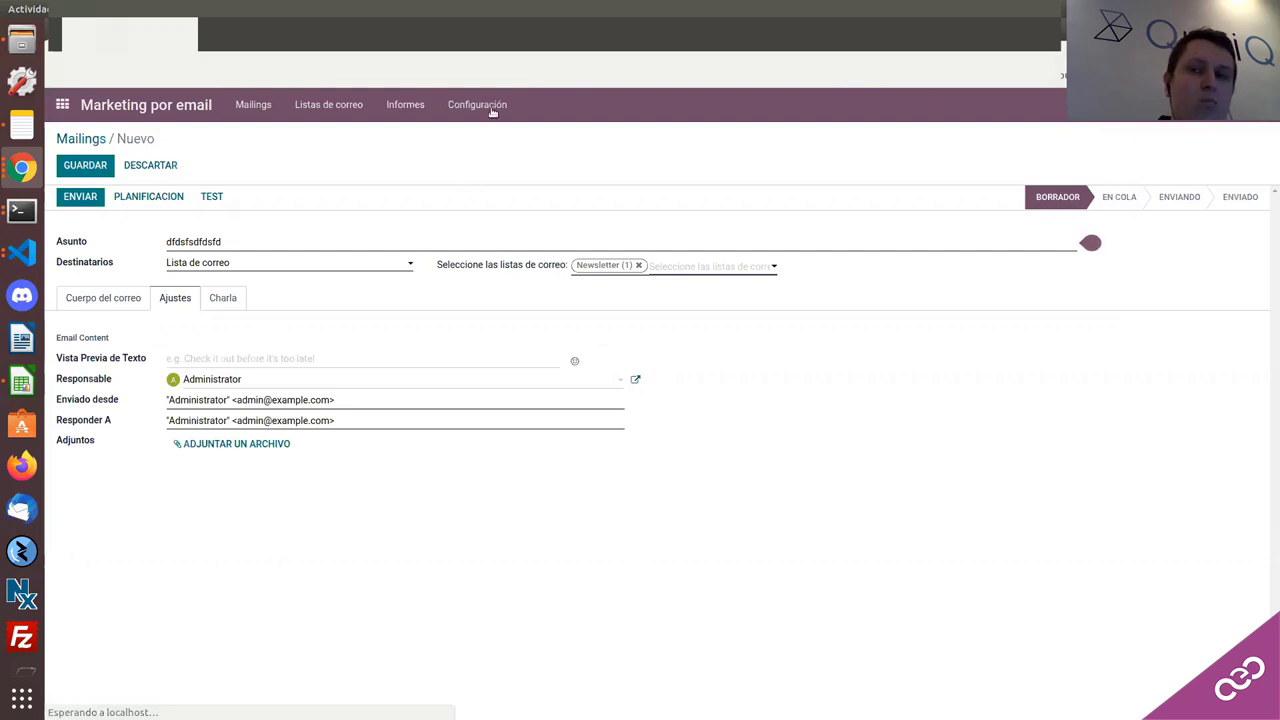
{"action": "key", "text": "F5"}
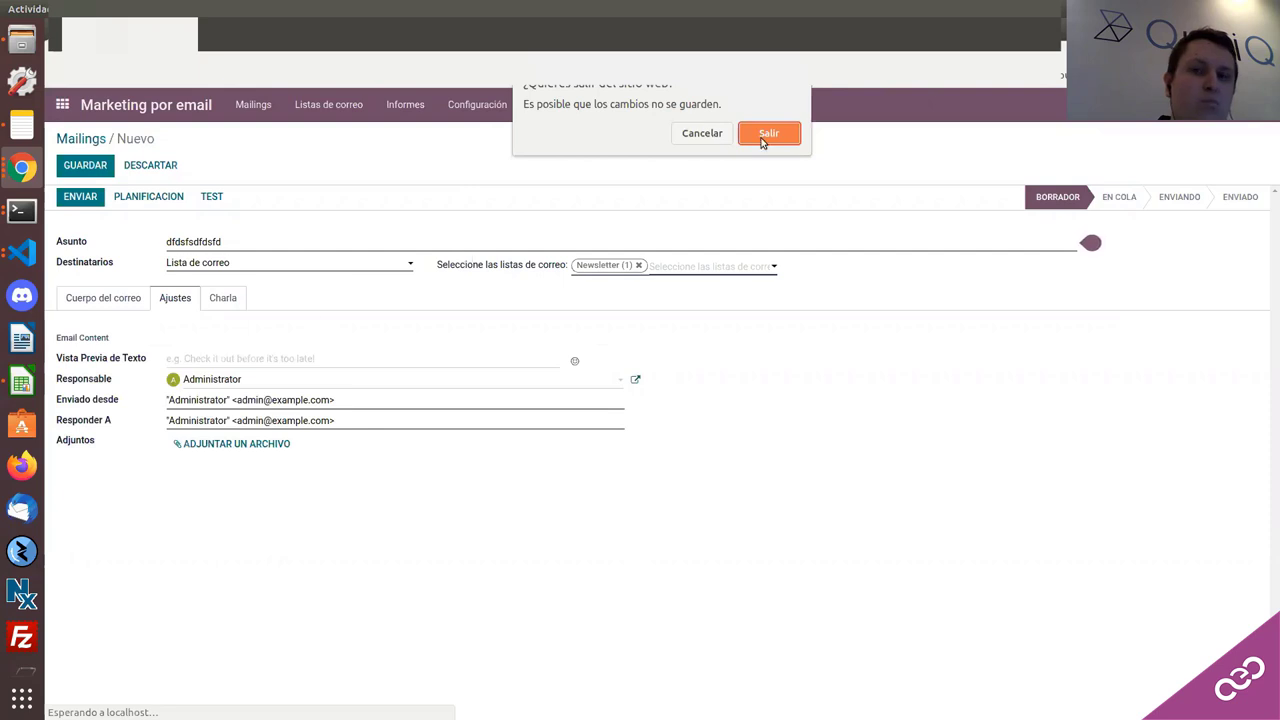
Step: After confirming the reload, give the mailing a Plain Text body reading 'fwfwef'
{"action": "left_click", "coordinate": [766, 134]}
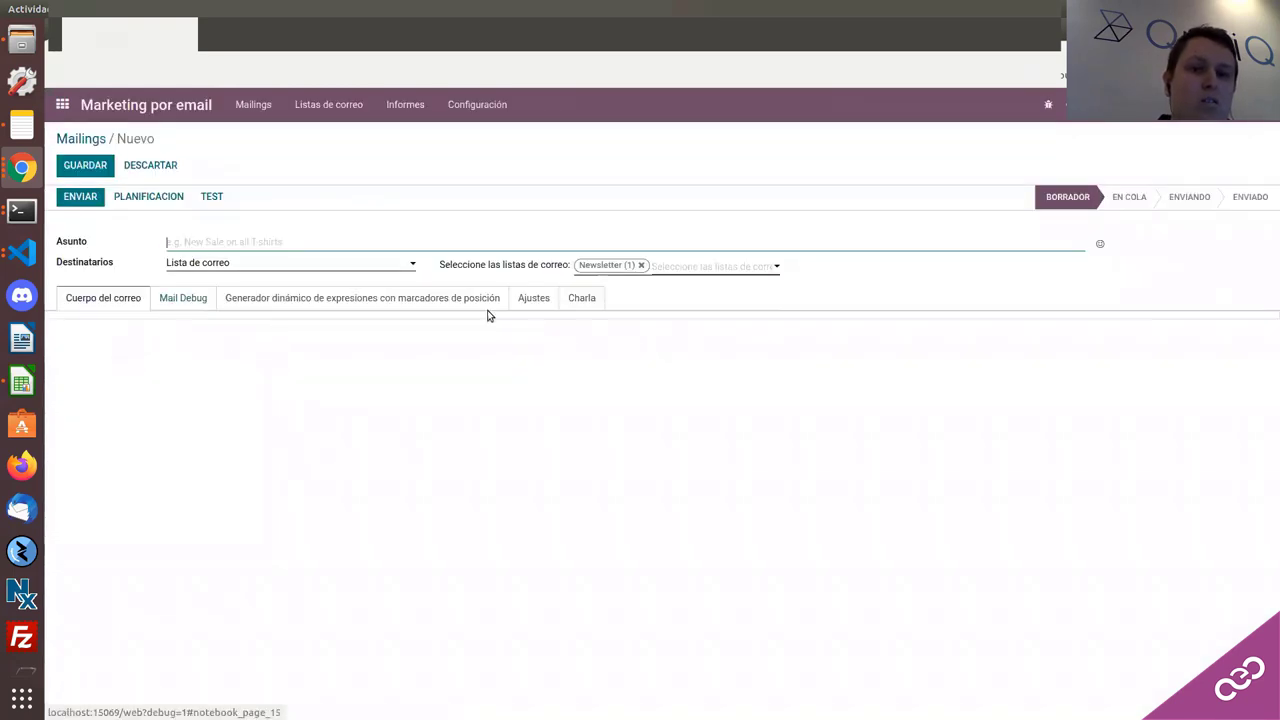
{"action": "left_click", "coordinate": [184, 300]}
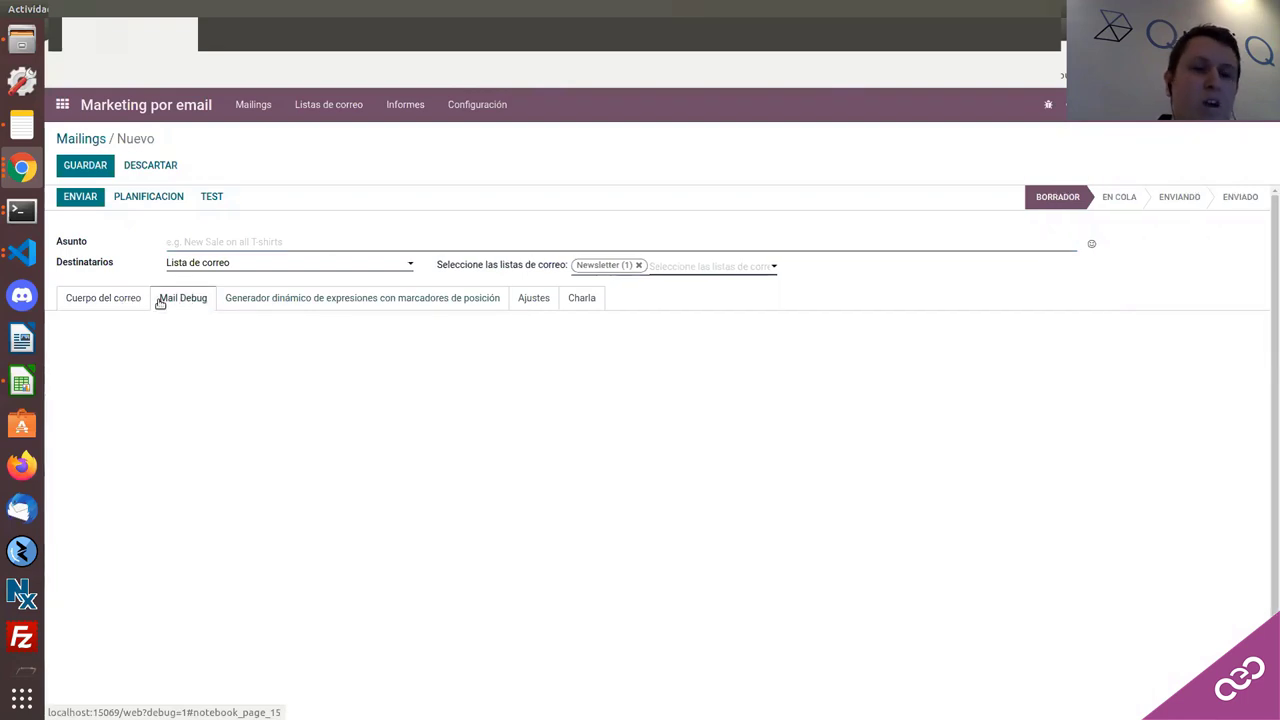
{"action": "left_click", "coordinate": [135, 300]}
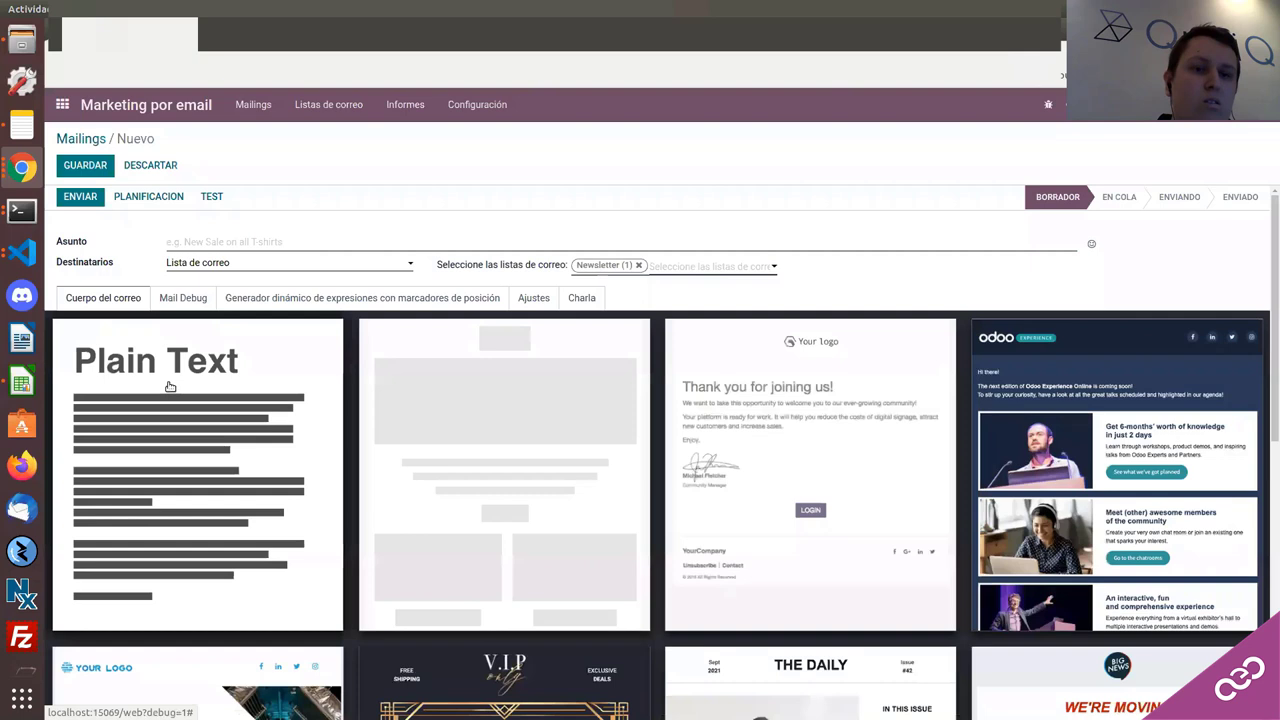
{"action": "left_click", "coordinate": [170, 387]}
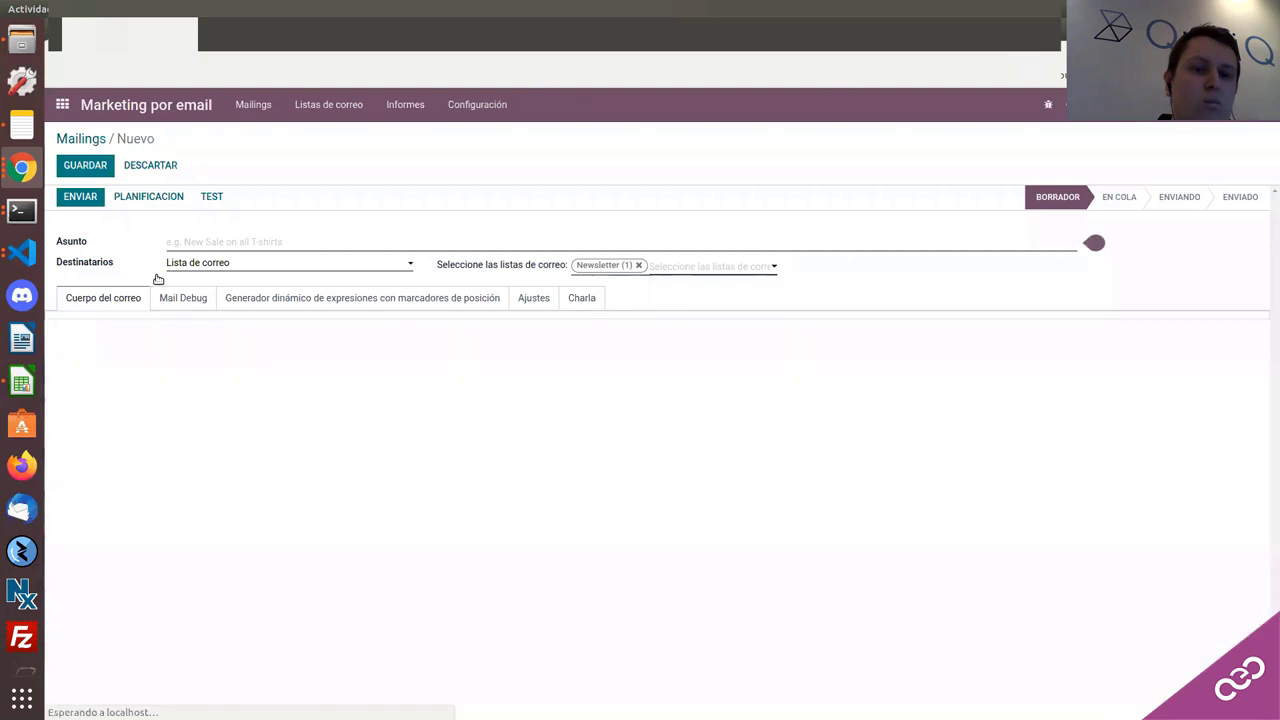
{"action": "left_click", "coordinate": [143, 345]}
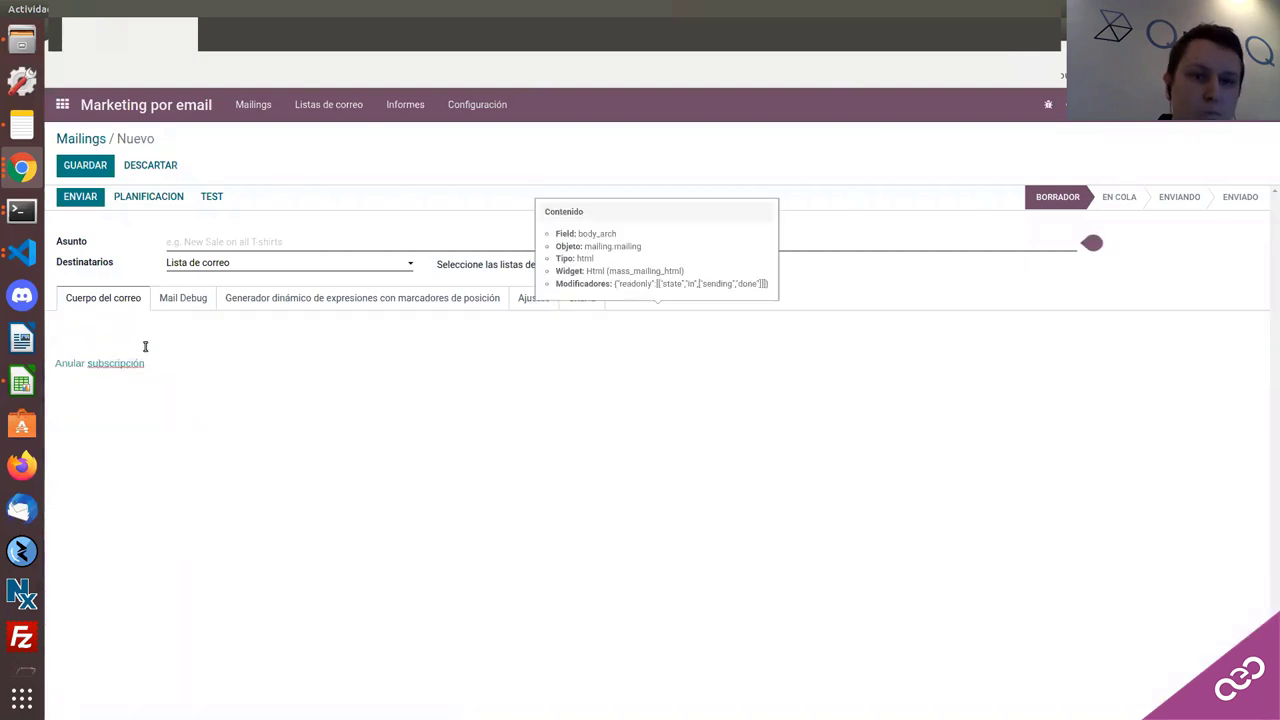
{"action": "type", "text": "fwfwef"}
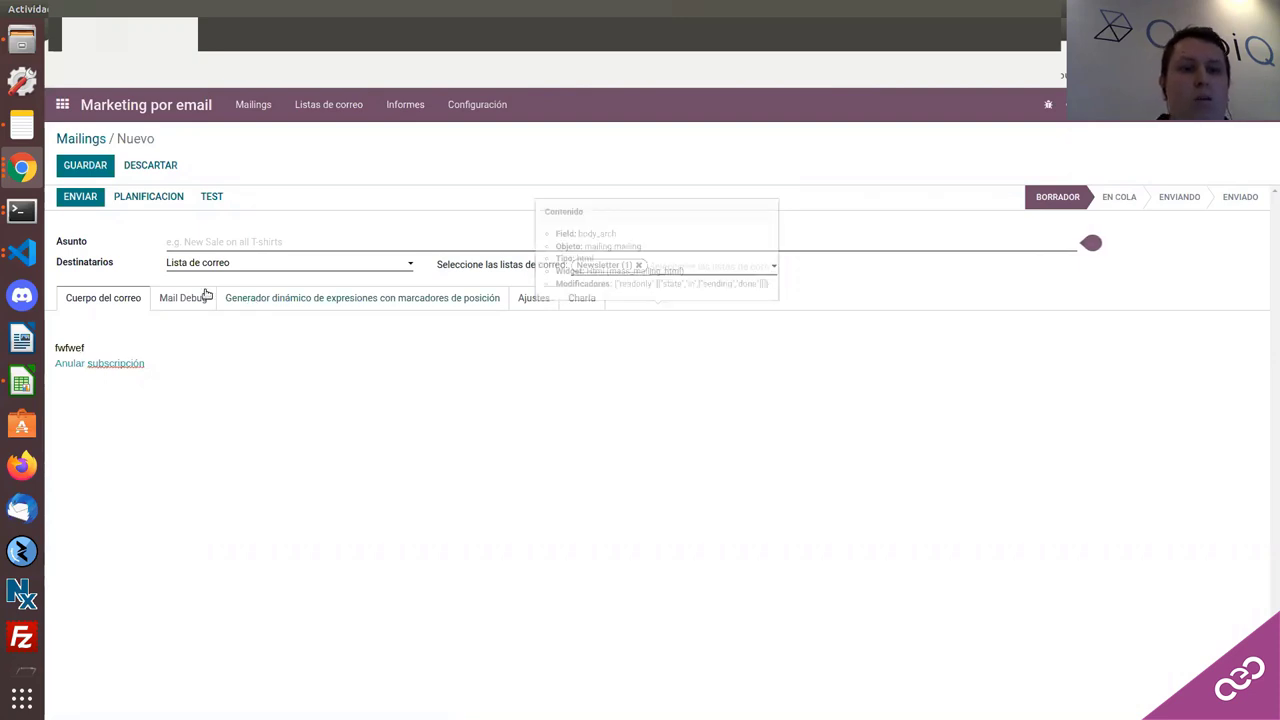
{"action": "left_click", "coordinate": [197, 299]}
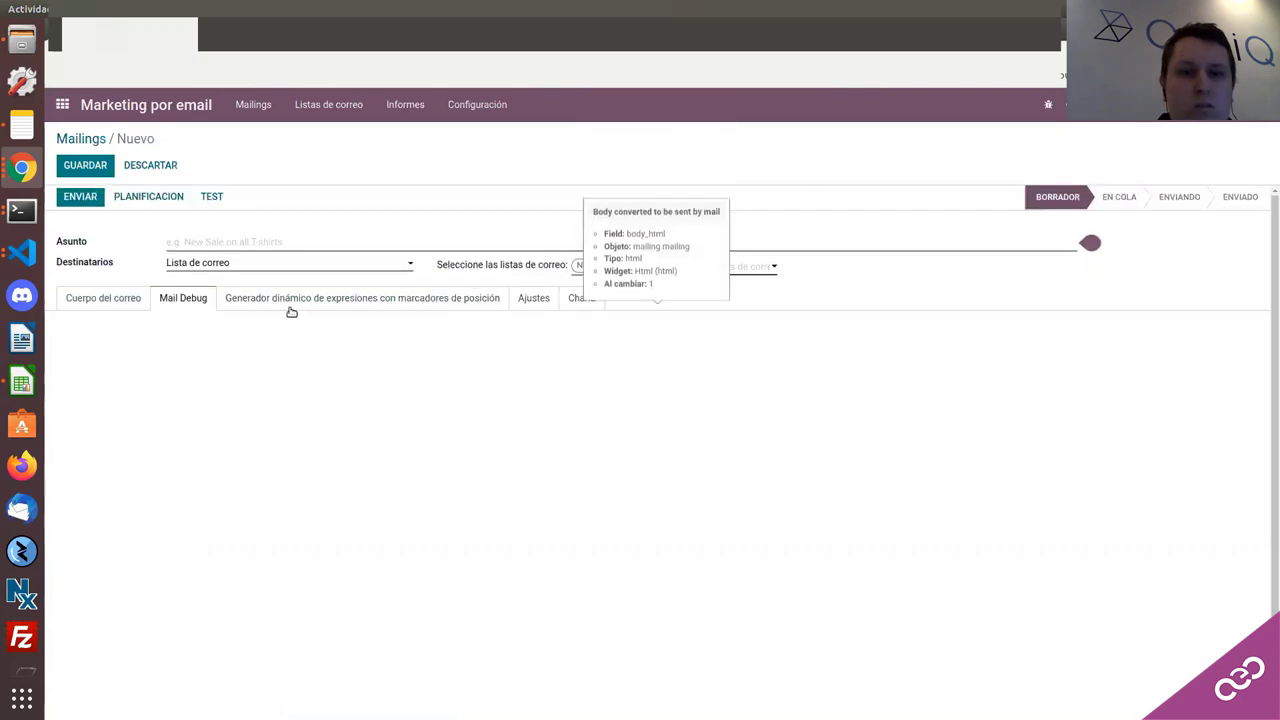
Step: Enable Mantener Archivos in the mailing settings and show the Generador dinámico
{"action": "left_click", "coordinate": [524, 304]}
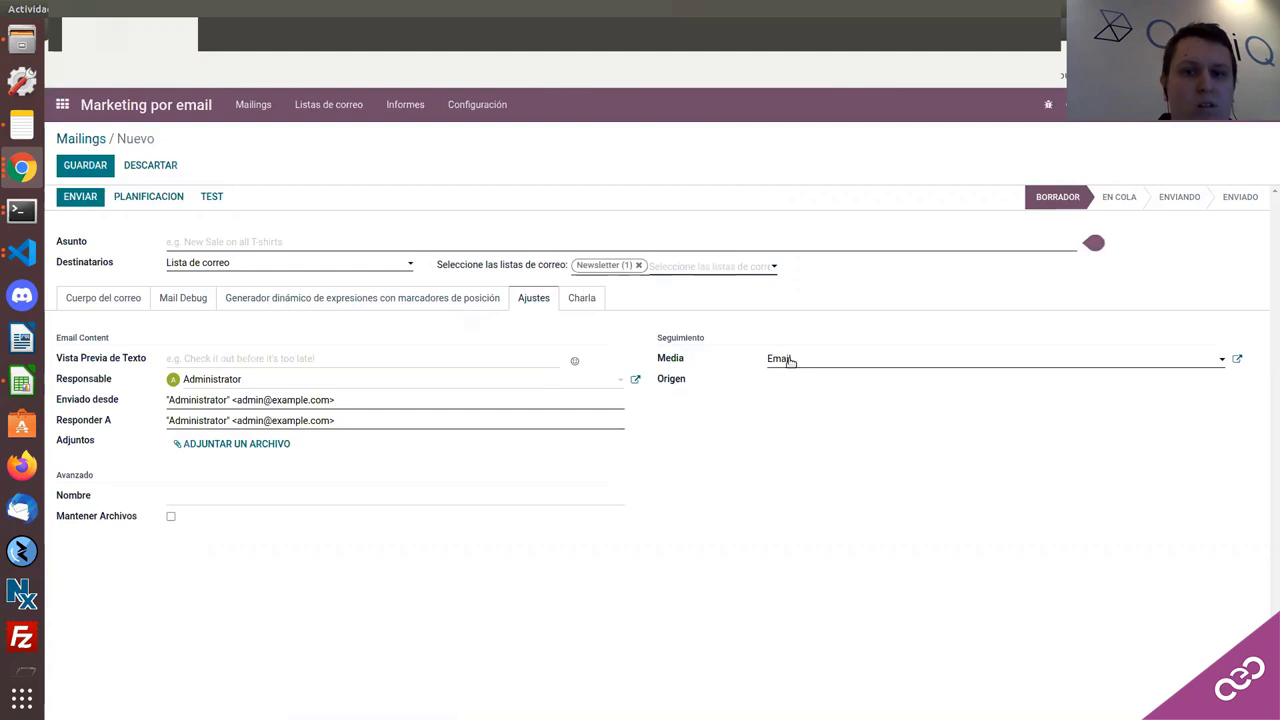
{"action": "left_click", "coordinate": [177, 497]}
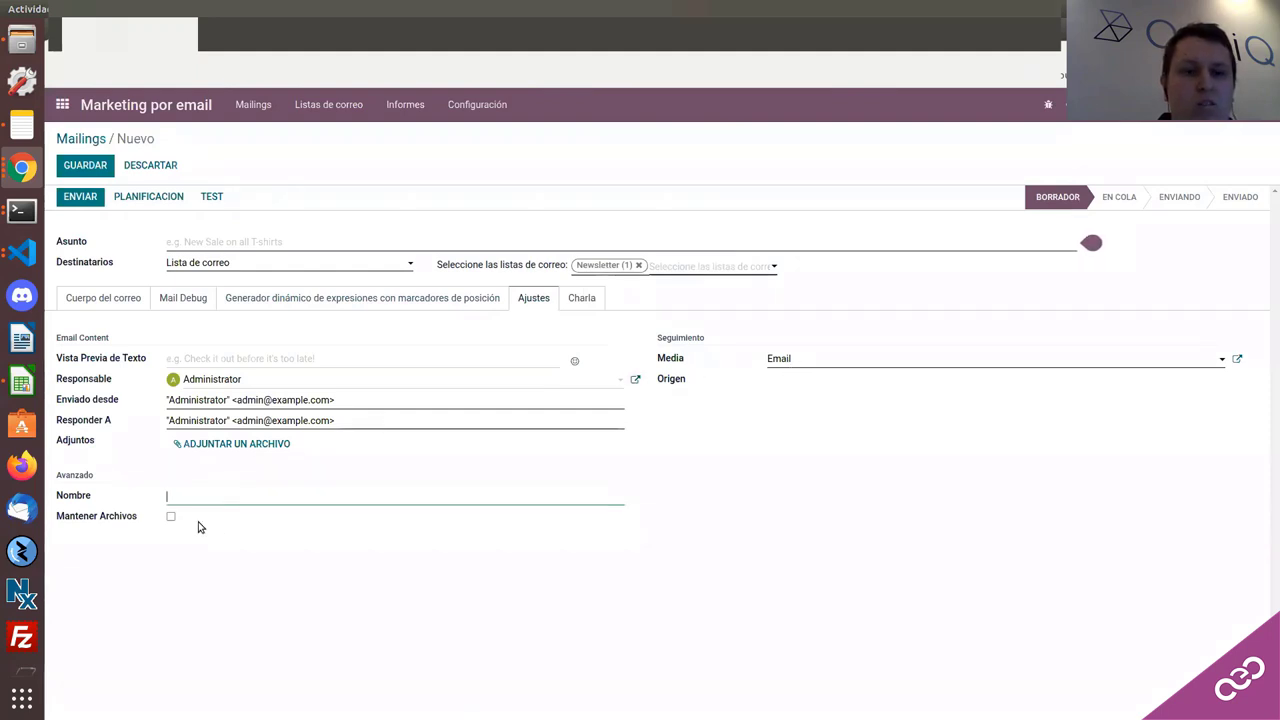
{"action": "left_click", "coordinate": [171, 518]}
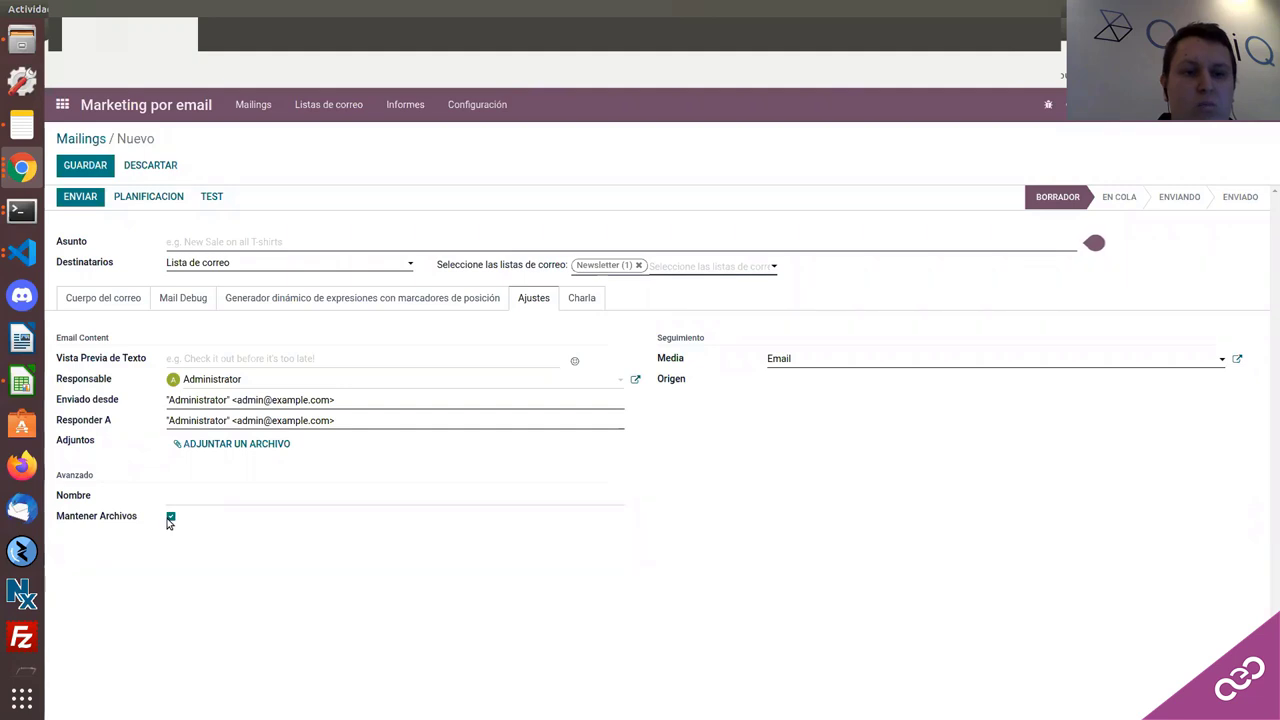
{"action": "left_click", "coordinate": [574, 298]}
{"action": "left_click", "coordinate": [457, 300]}
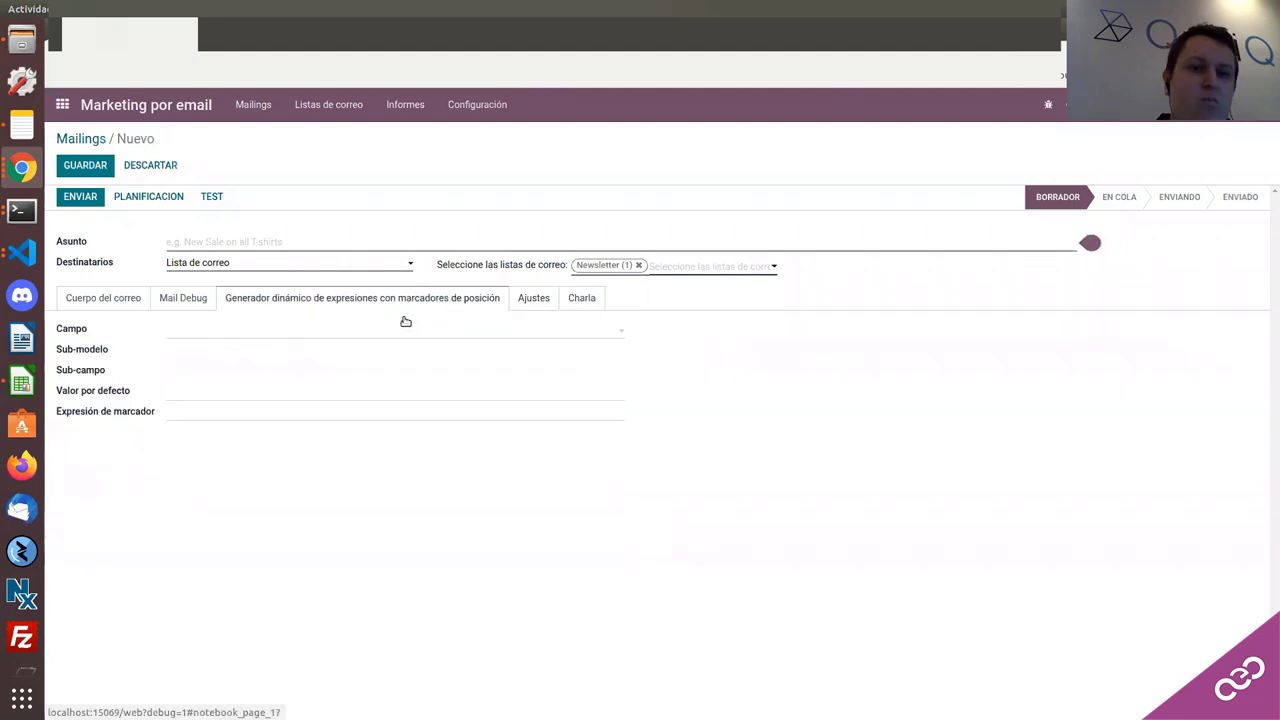
Step: Build a placeholder from Creado por > # Permisos de acceso, then check the empty Mail Debug tab
{"action": "left_click", "coordinate": [223, 340]}
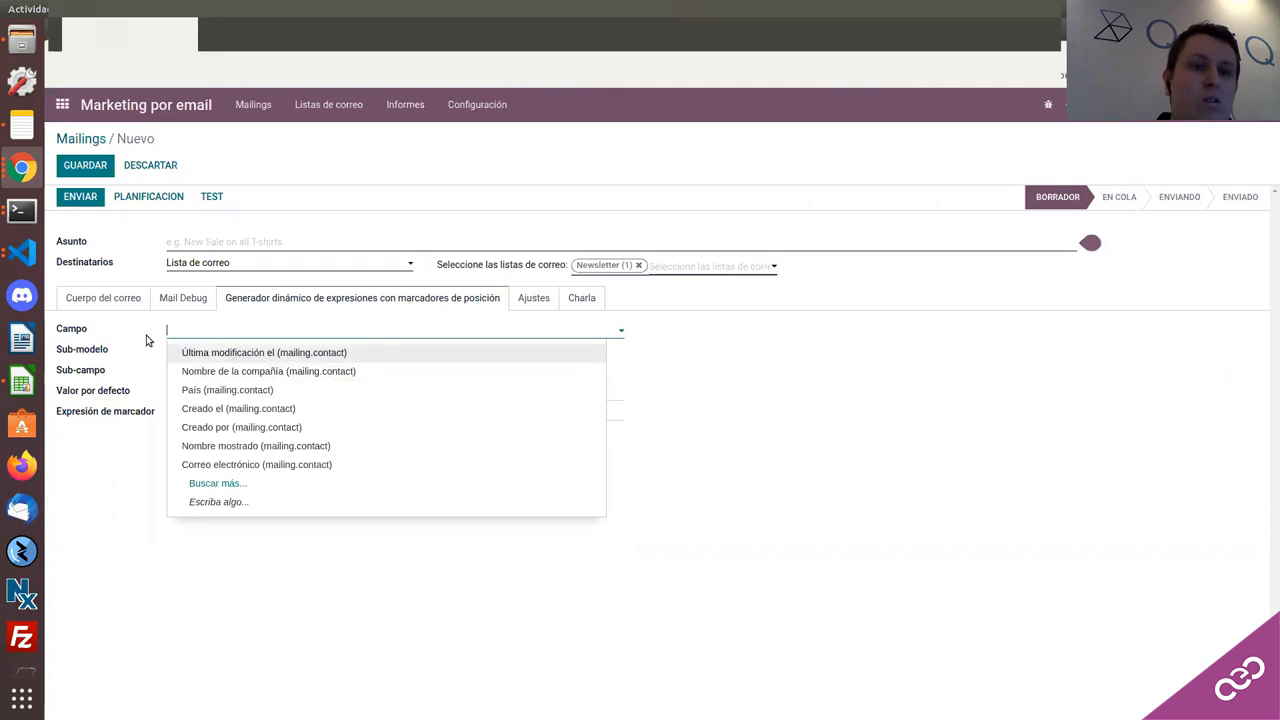
{"action": "left_click", "coordinate": [212, 425]}
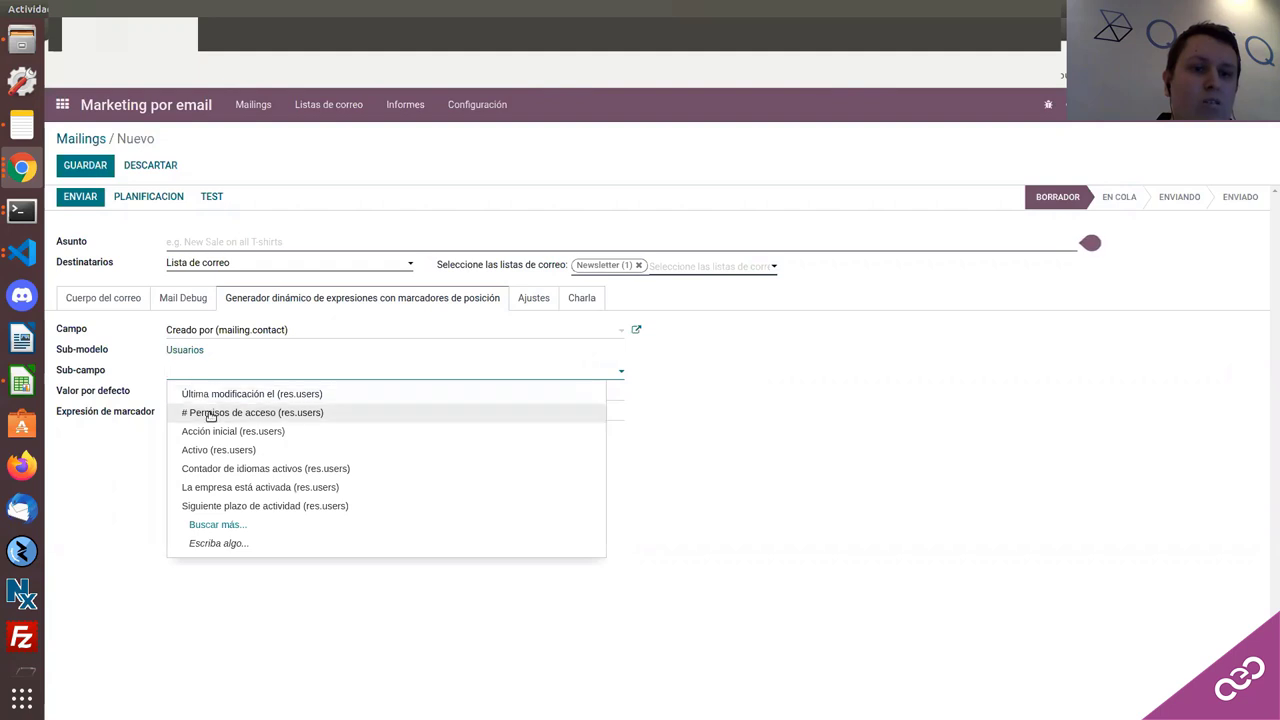
{"action": "left_click", "coordinate": [210, 415]}
{"action": "left_click", "coordinate": [173, 298]}
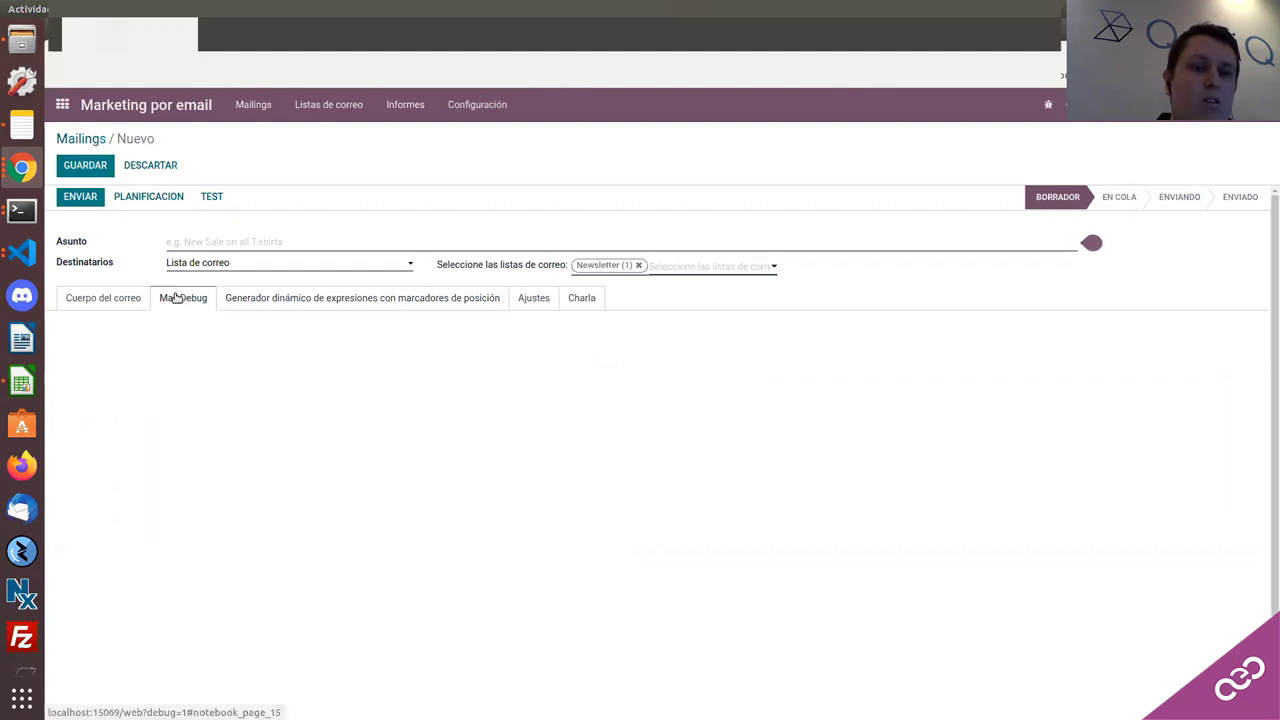
{"action": "scroll", "coordinate": [191, 354], "scroll_direction": "down", "scroll_amount": 2}
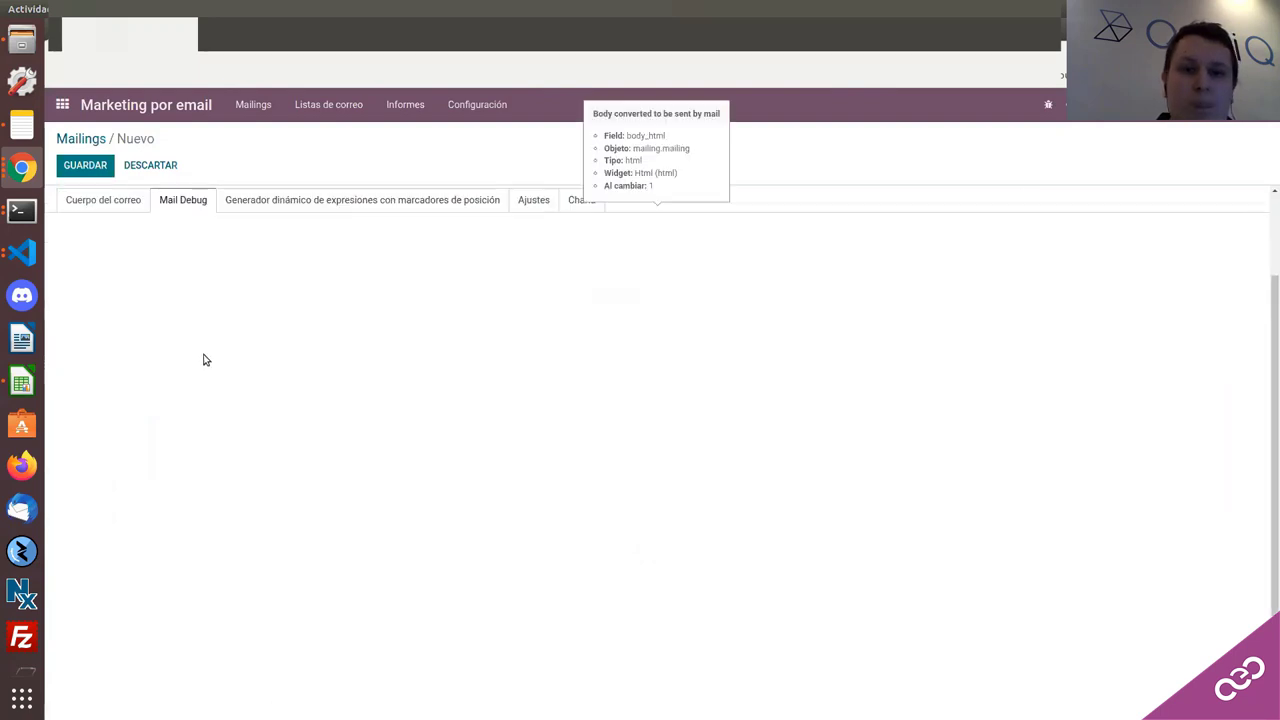
{"action": "scroll", "coordinate": [203, 358], "scroll_direction": "up", "scroll_amount": 2}
{"action": "scroll", "coordinate": [212, 330], "scroll_direction": "down", "scroll_amount": 1}
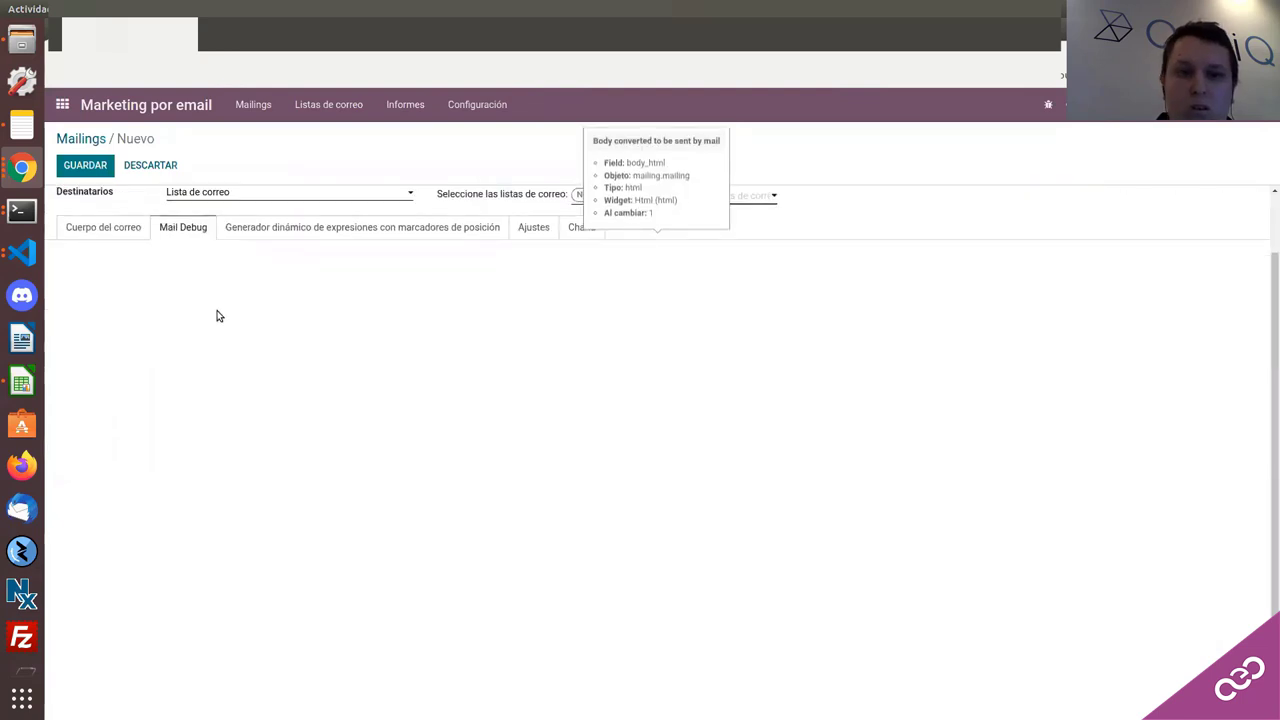
{"action": "scroll", "coordinate": [249, 337], "scroll_direction": "up", "scroll_amount": 1}
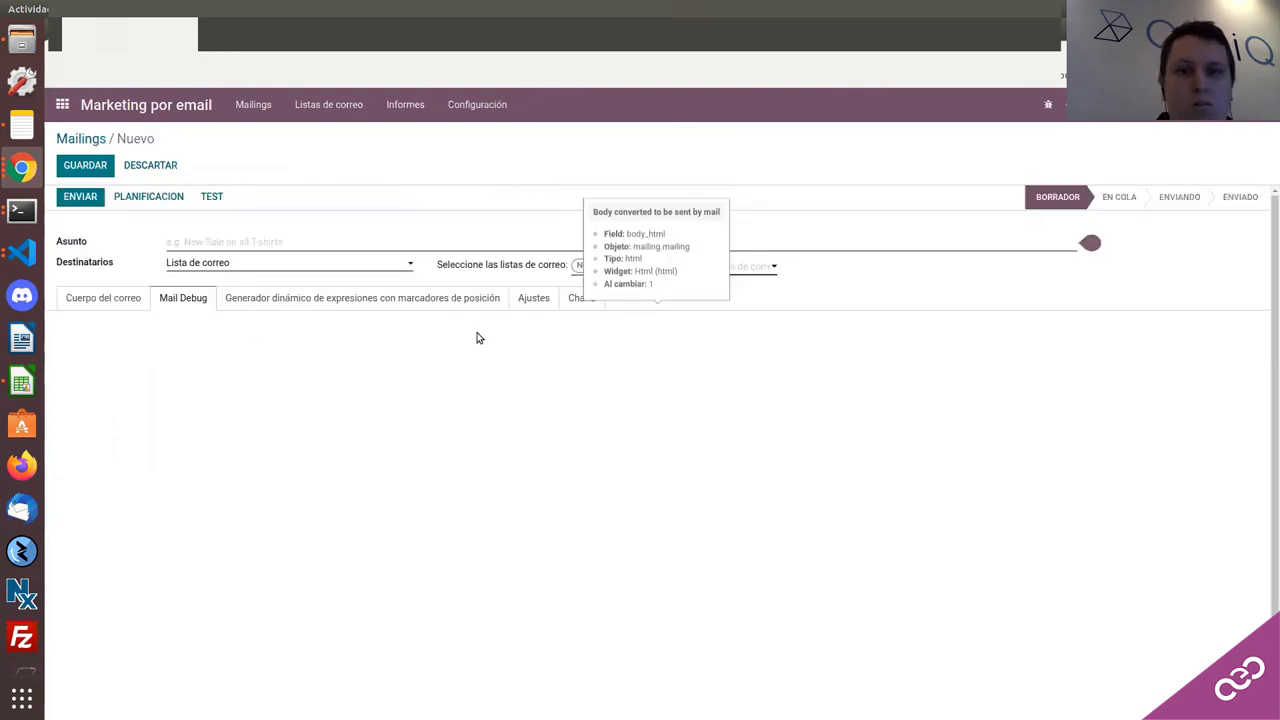
{"action": "left_click", "coordinate": [477, 104]}
{"action": "left_click", "coordinate": [437, 143]}
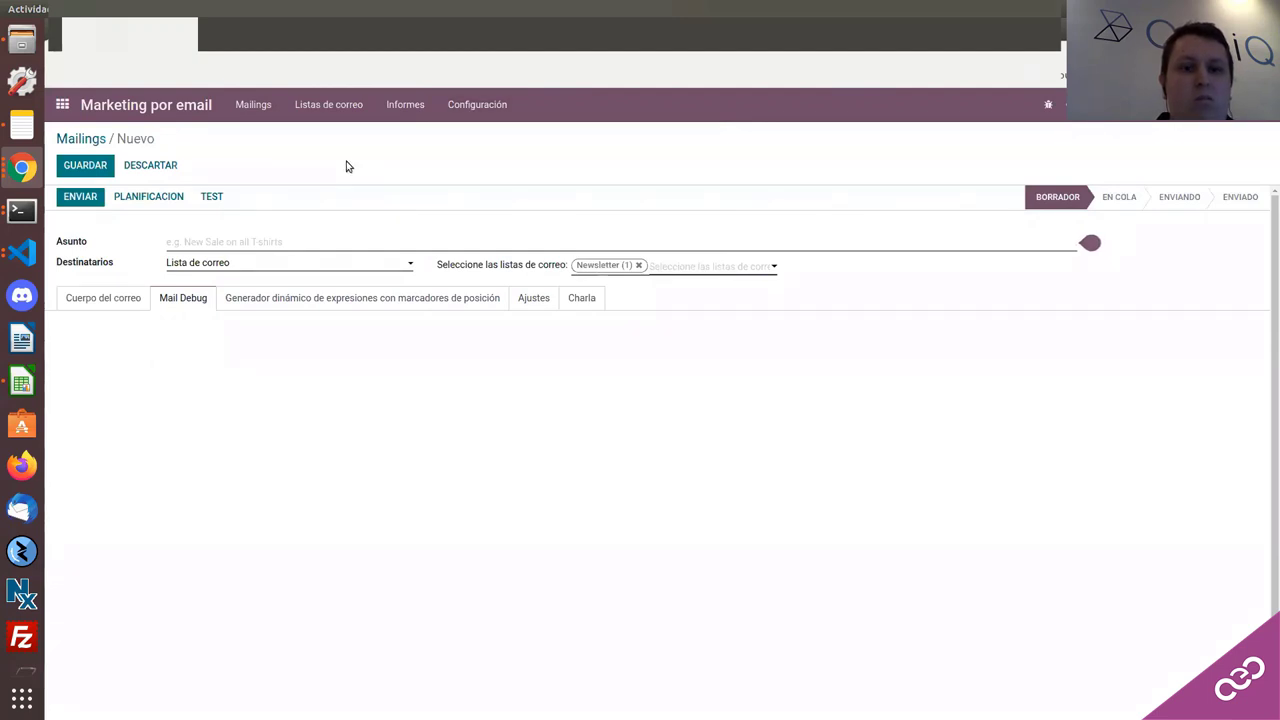
Step: Attempt saving the subject-less mailing, then abandon it and return to the Mailings list
{"action": "key", "text": "alt+s"}
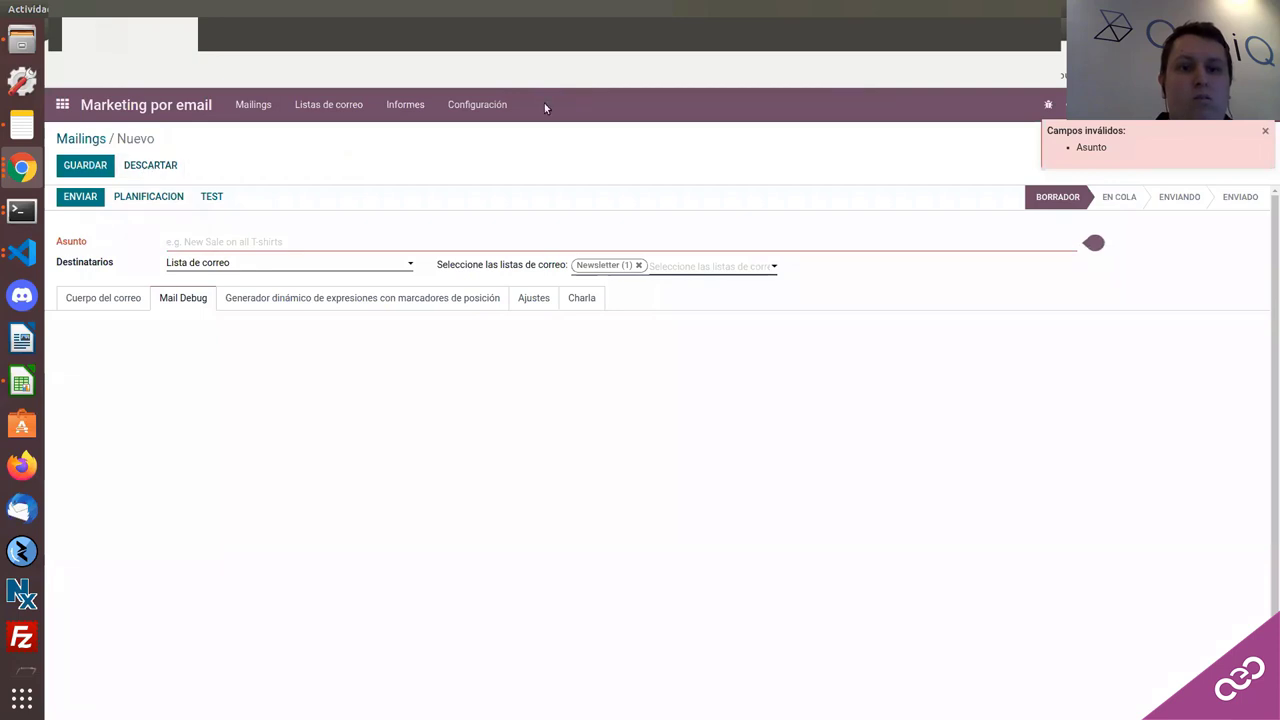
{"action": "left_click", "coordinate": [479, 105]}
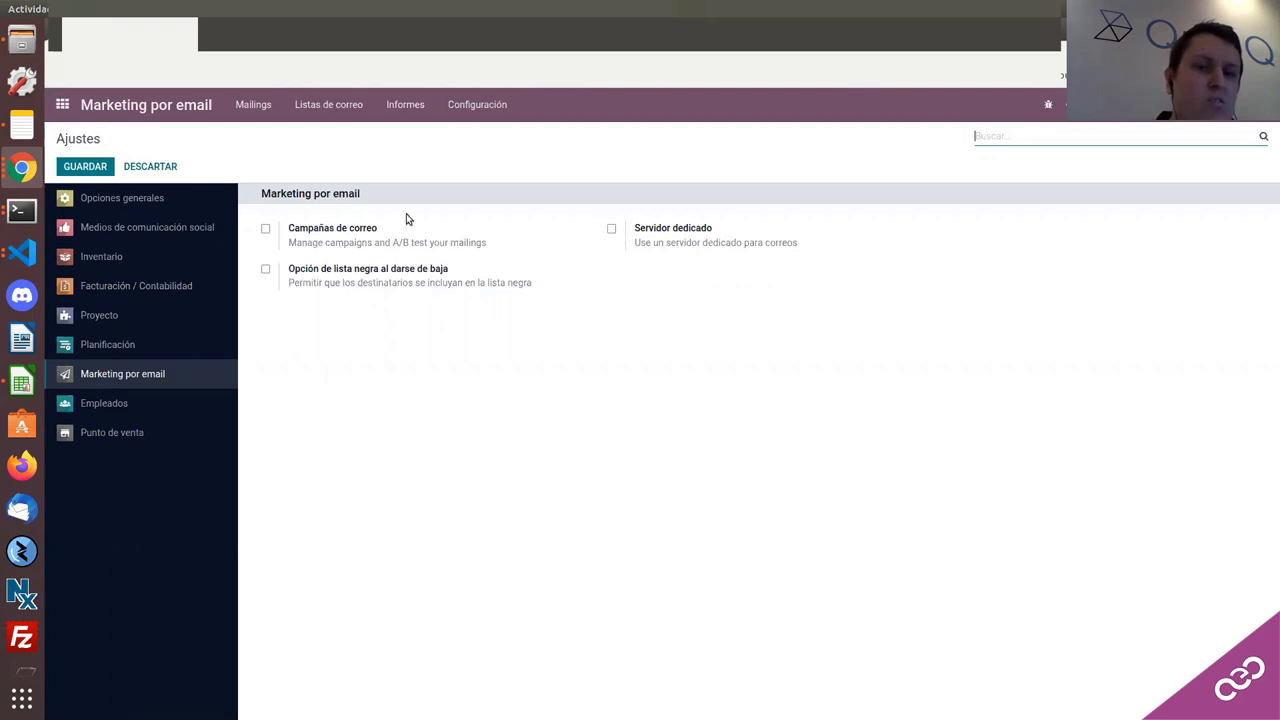
{"action": "left_click", "coordinate": [176, 107]}
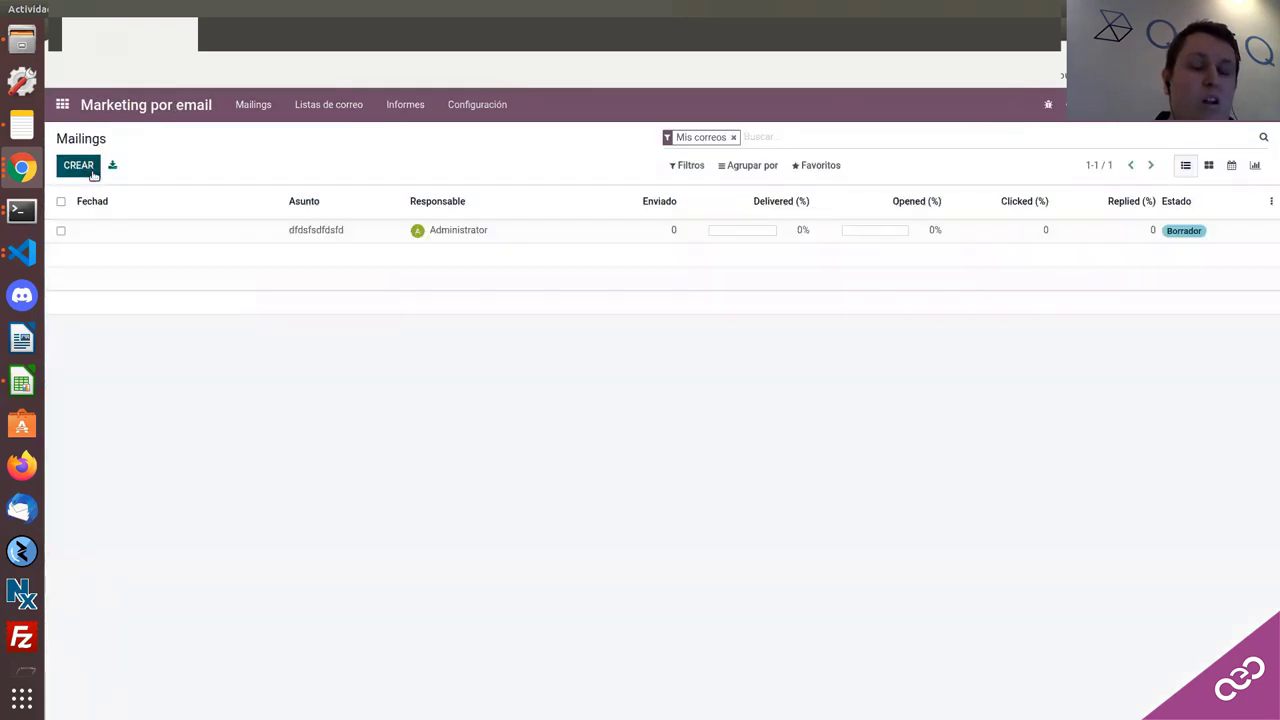
Step: Give a new mailing a Plain Text body 'fdgdfgd', fail saving without subject, return to Mailings
{"action": "left_click", "coordinate": [80, 166]}
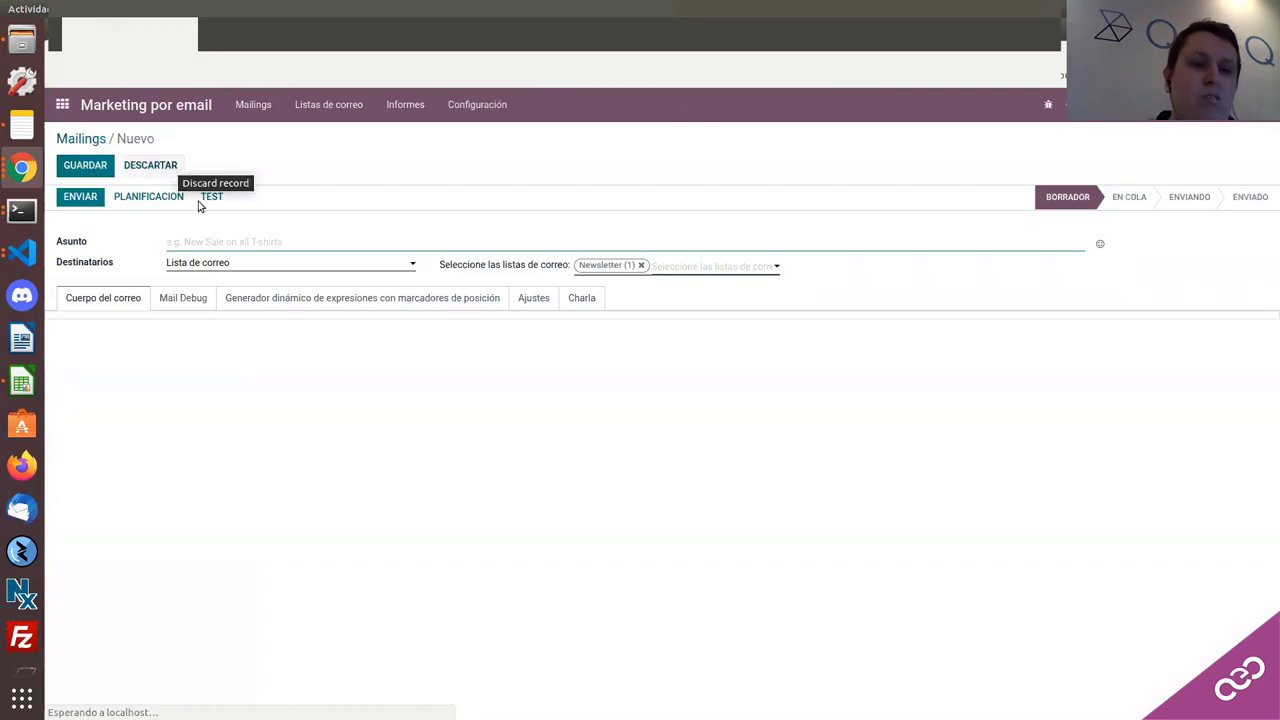
{"action": "left_click", "coordinate": [193, 299]}
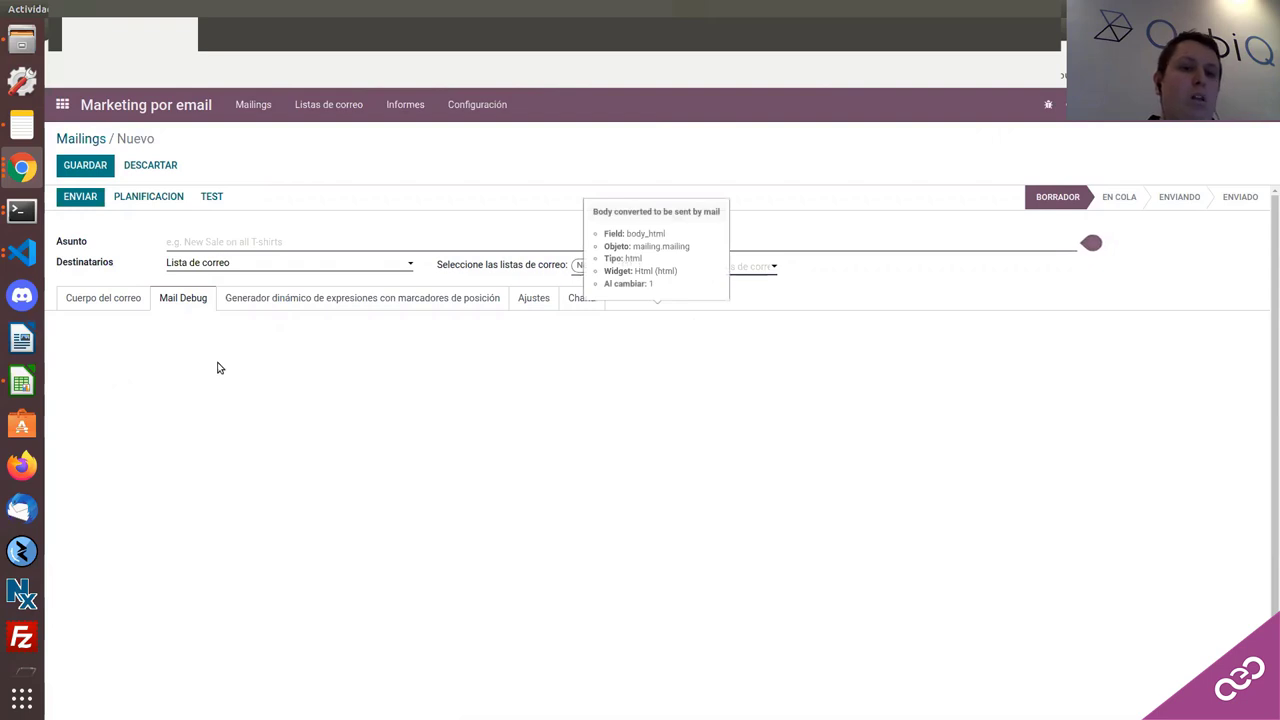
{"action": "left_click", "coordinate": [104, 299]}
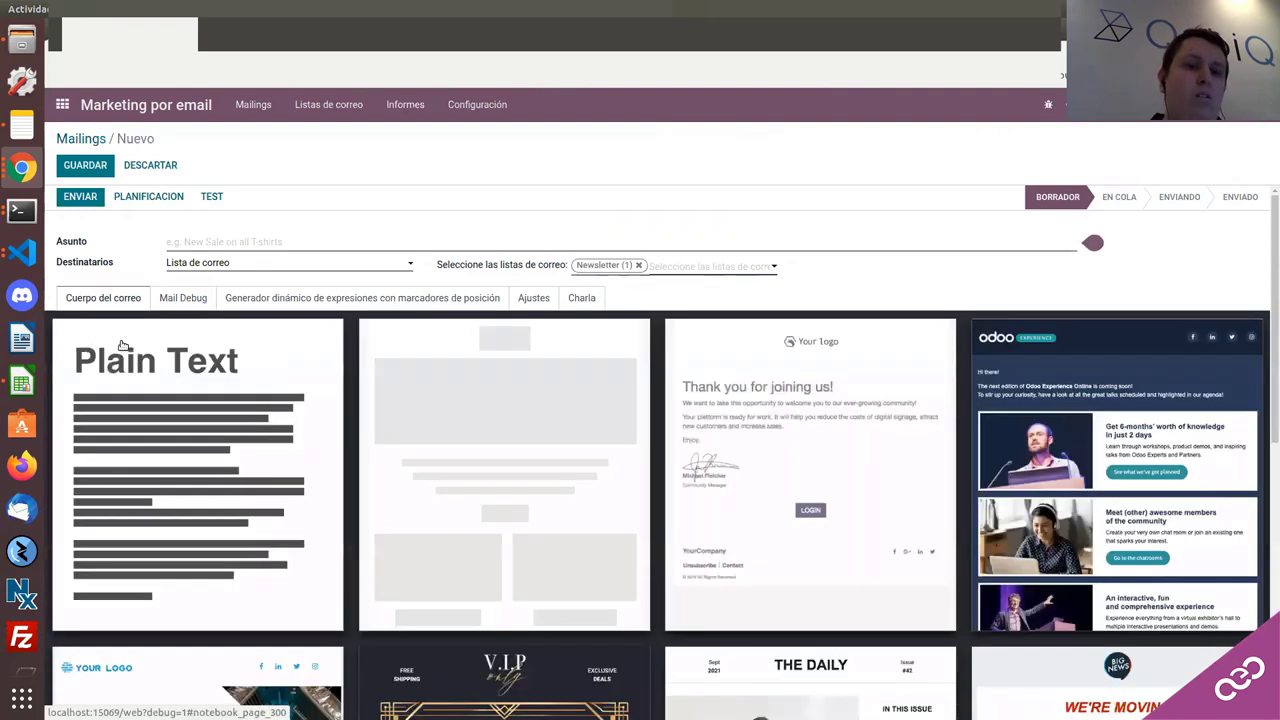
{"action": "left_click", "coordinate": [125, 376]}
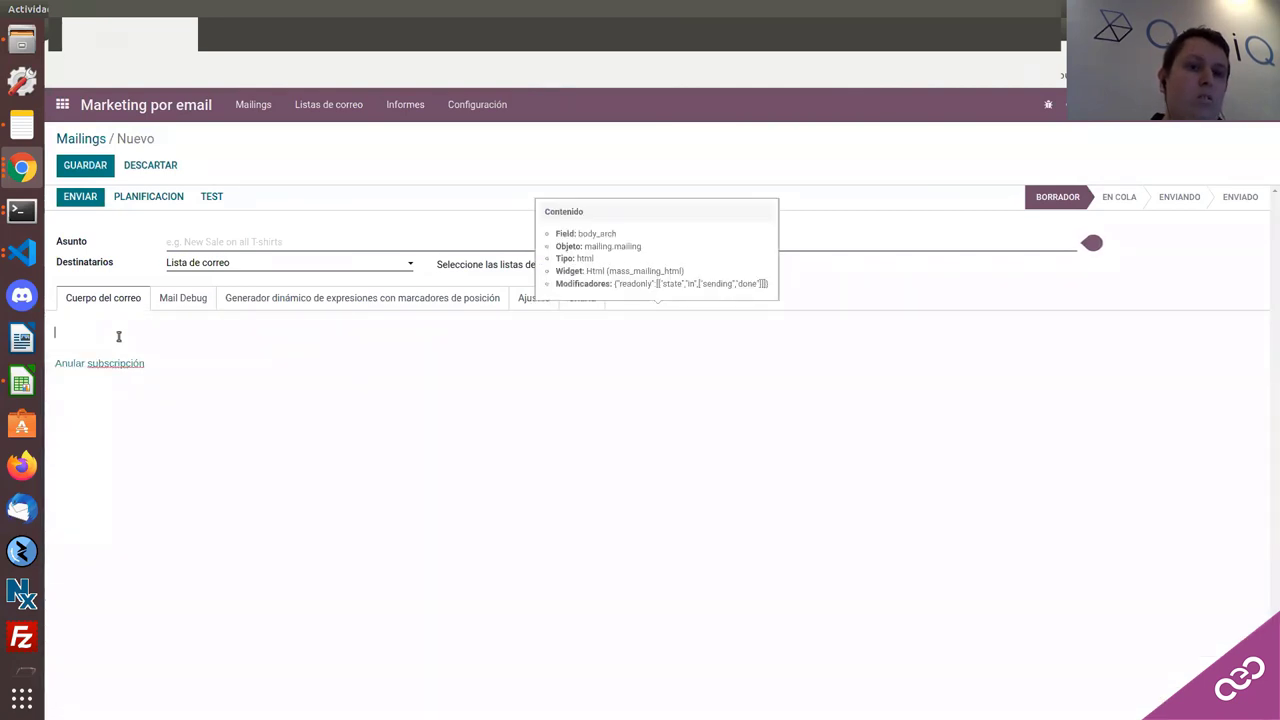
{"action": "type", "text": "fdgdfgd"}
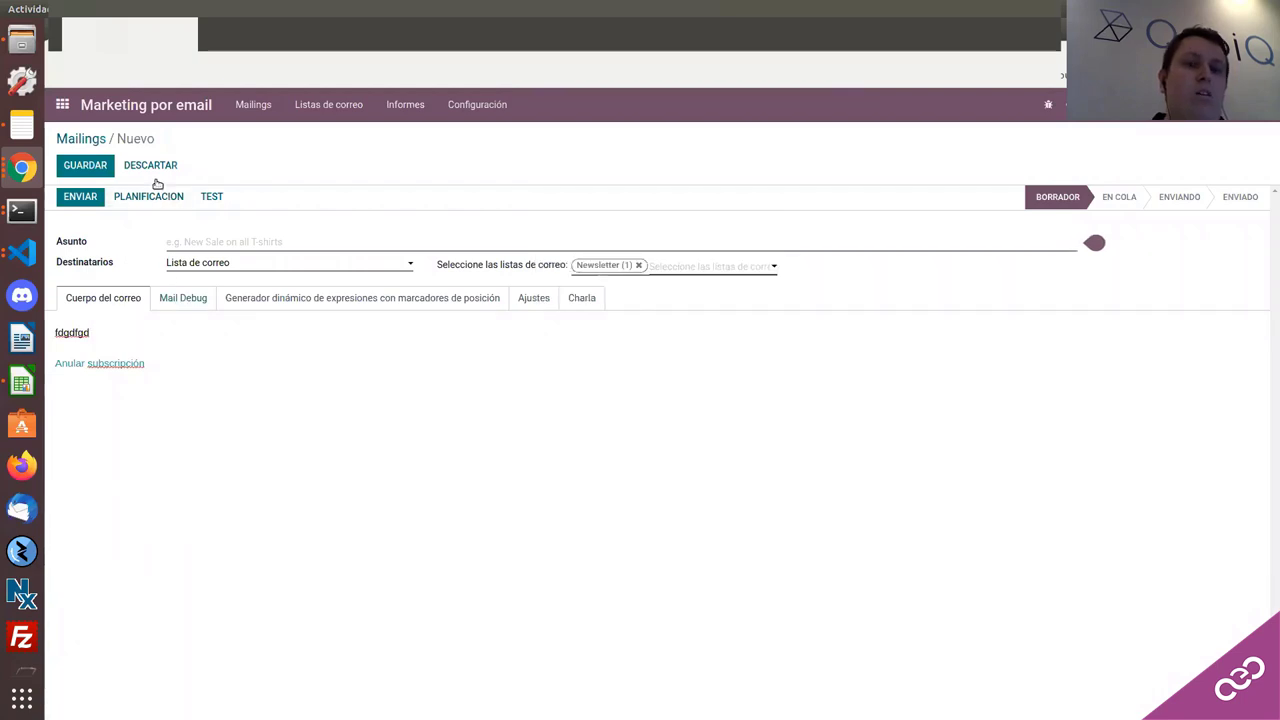
{"action": "left_click", "coordinate": [174, 298]}
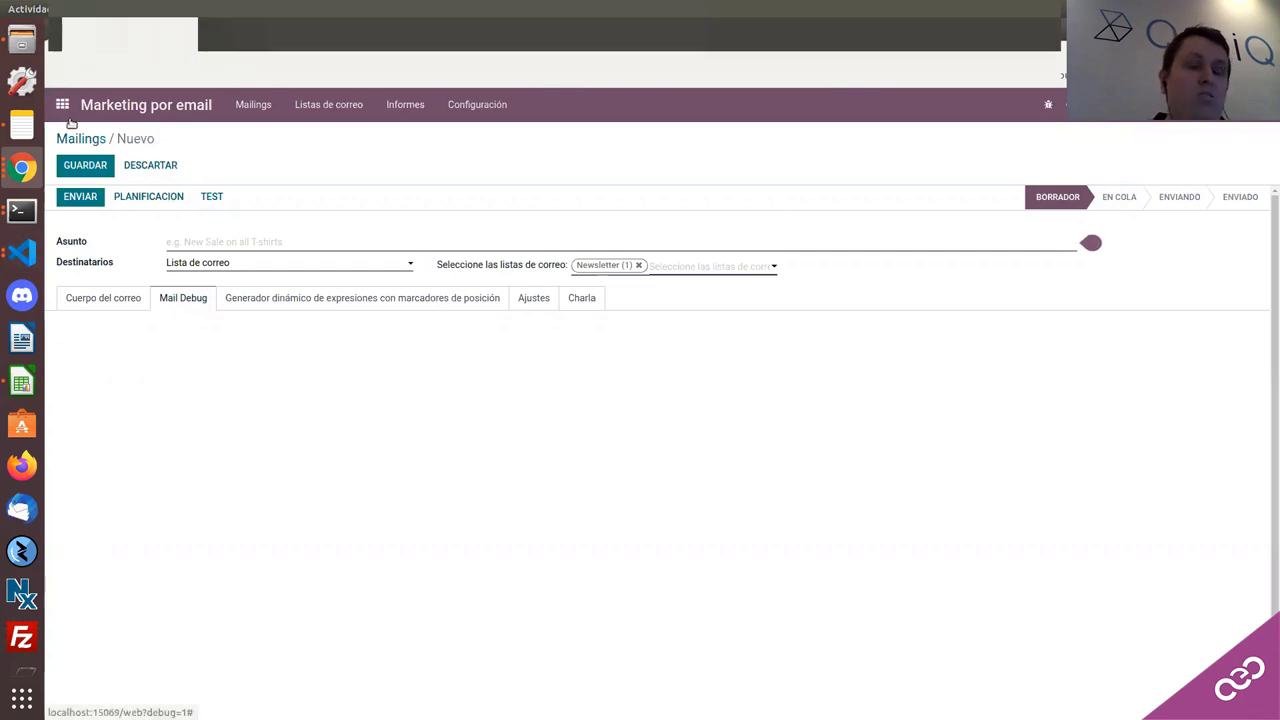
{"action": "left_click", "coordinate": [85, 165]}
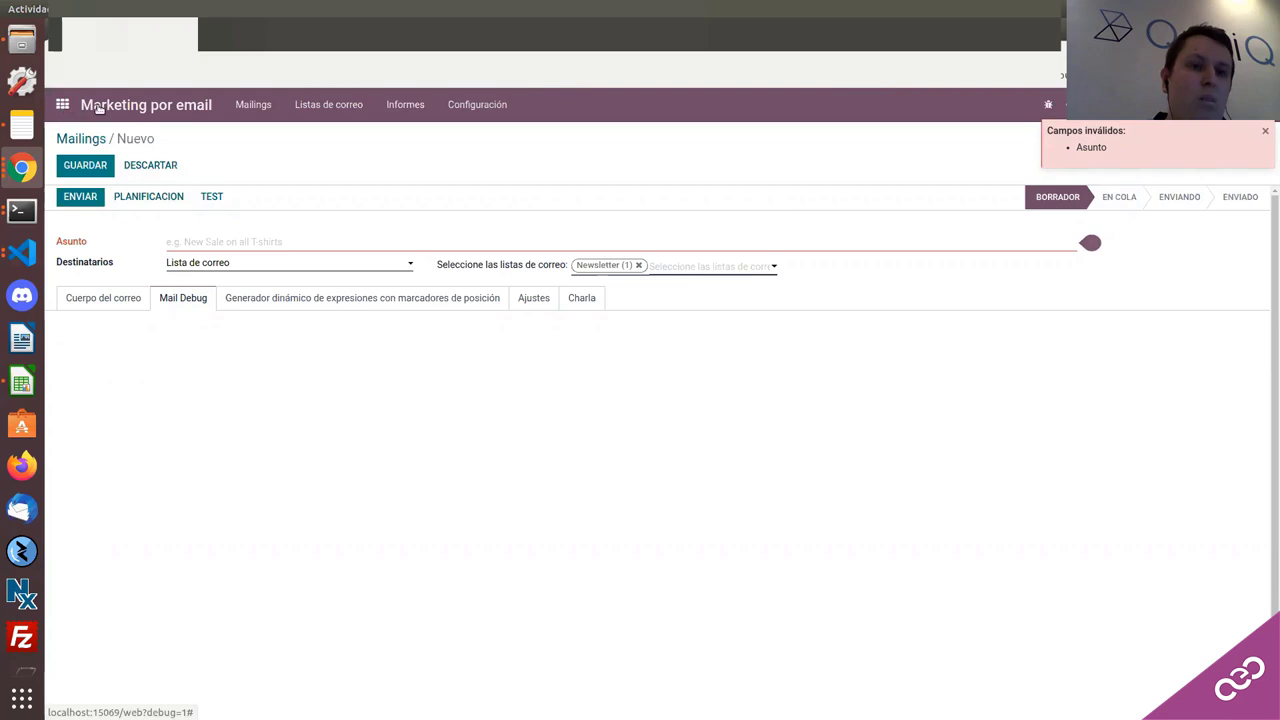
{"action": "left_click", "coordinate": [85, 165]}
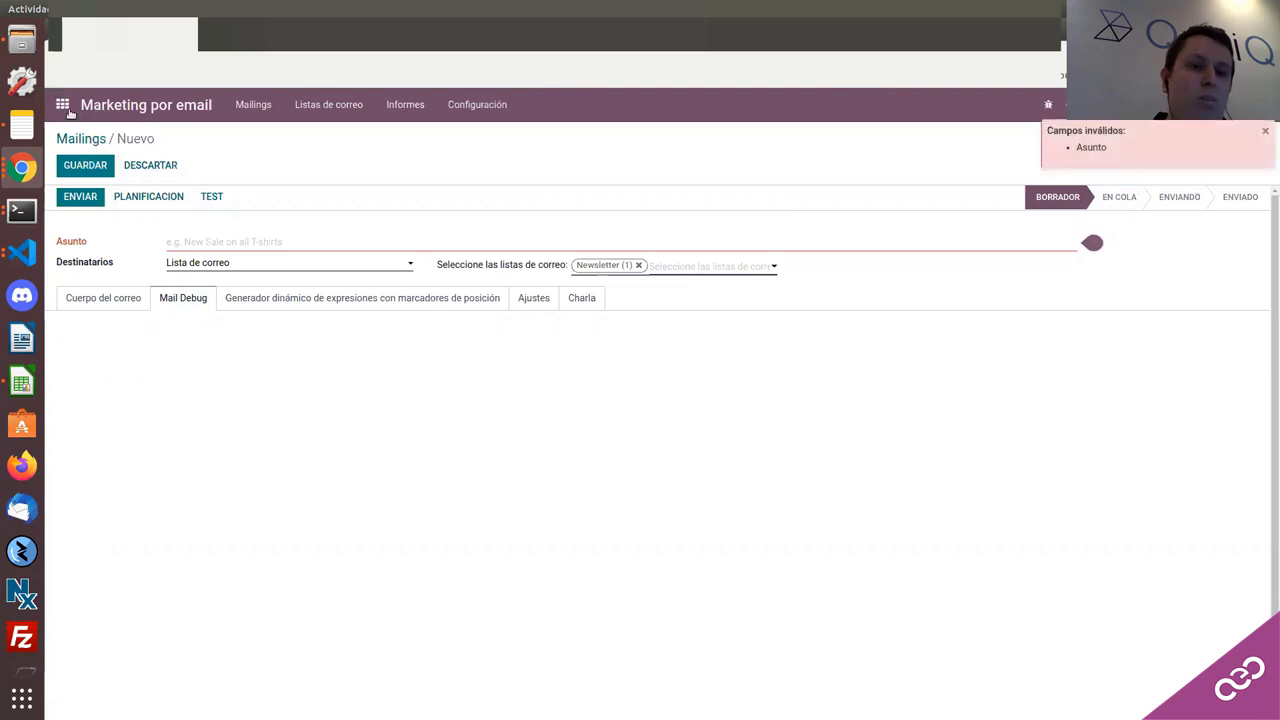
{"action": "left_click", "coordinate": [67, 108]}
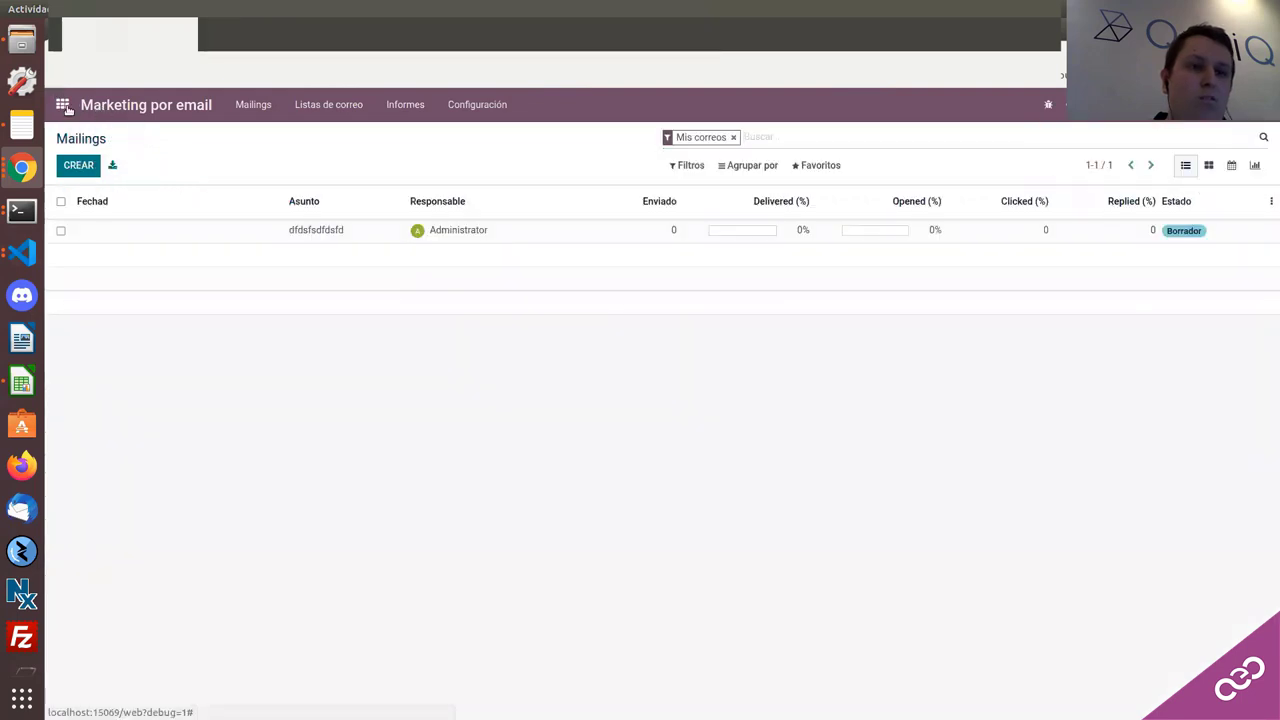
Step: Open Marketing Social from the apps menu to see its Feed, which has no streams yet
{"action": "left_click", "coordinate": [64, 106]}
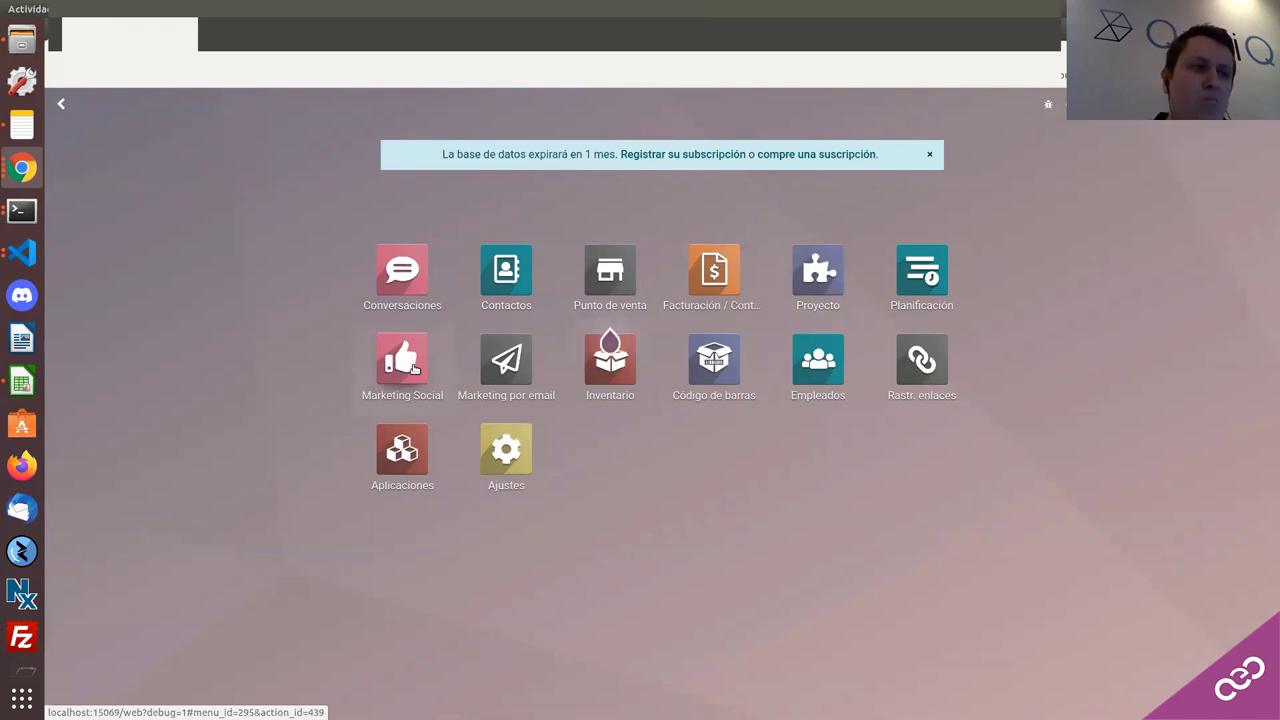
{"action": "left_click", "coordinate": [402, 360]}
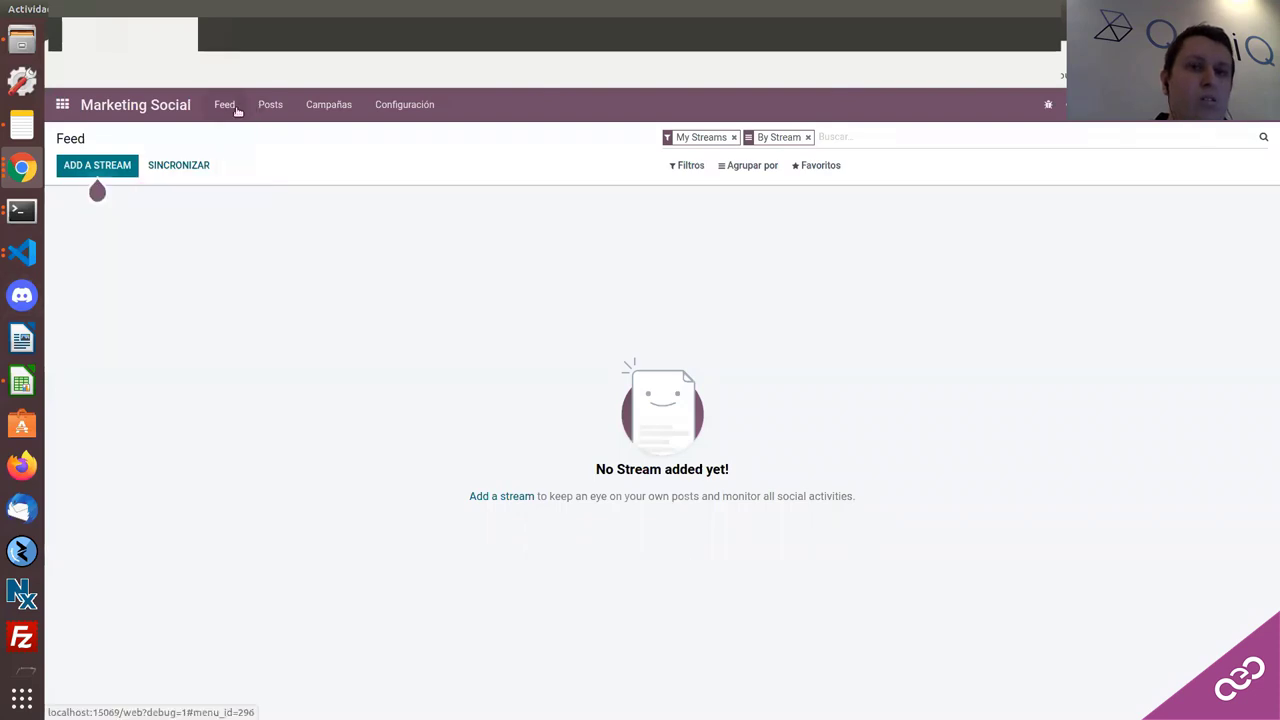
{"action": "left_click", "coordinate": [90, 167]}
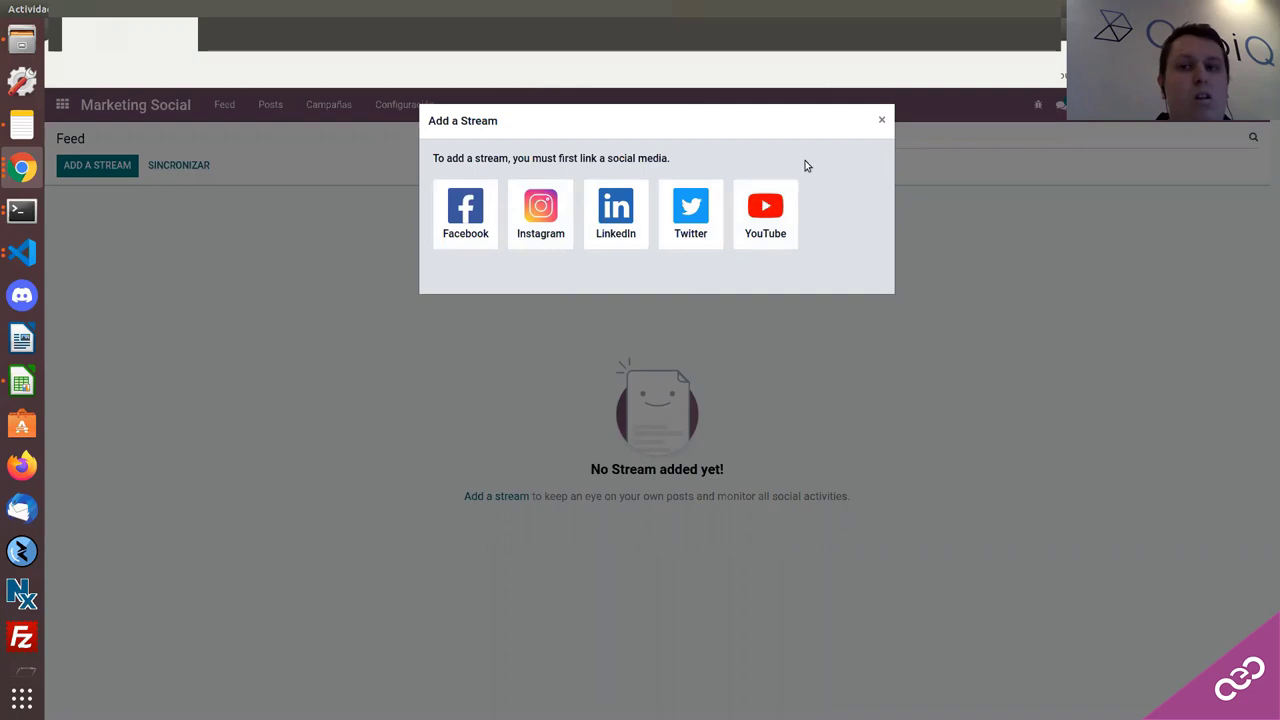
{"action": "left_click", "coordinate": [882, 121]}
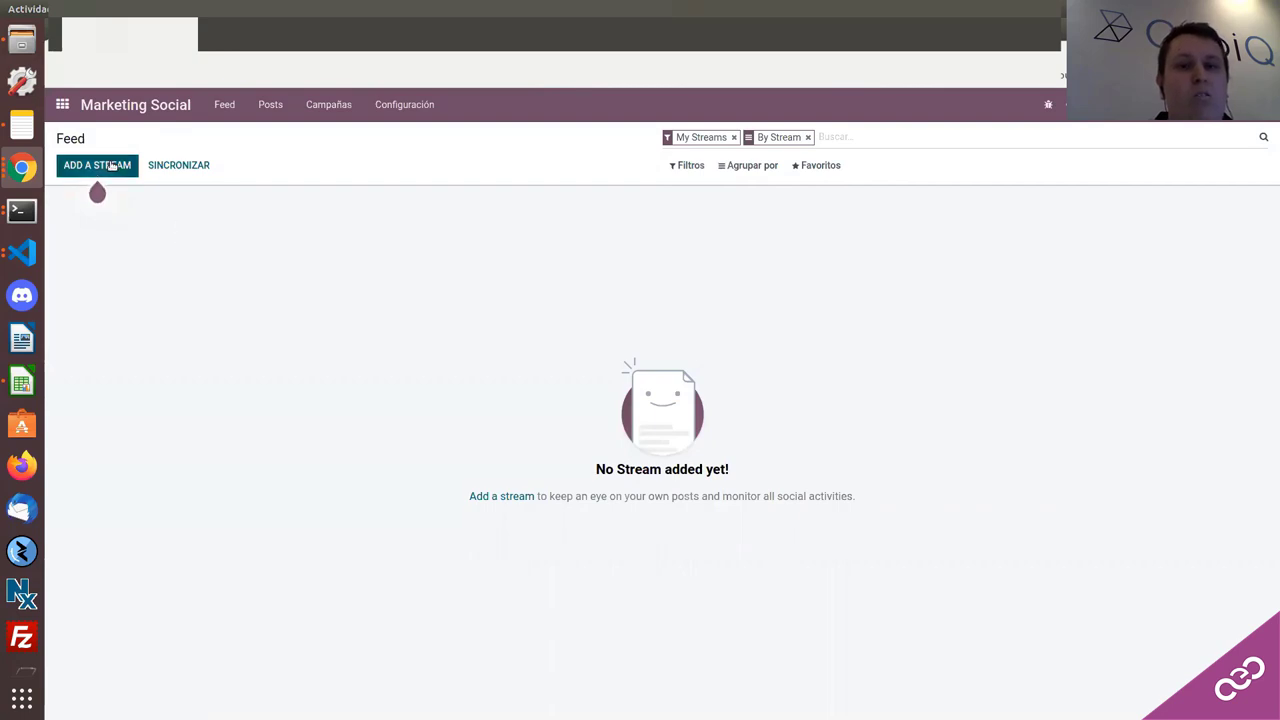
{"action": "mouse_move", "coordinate": [111, 166]}
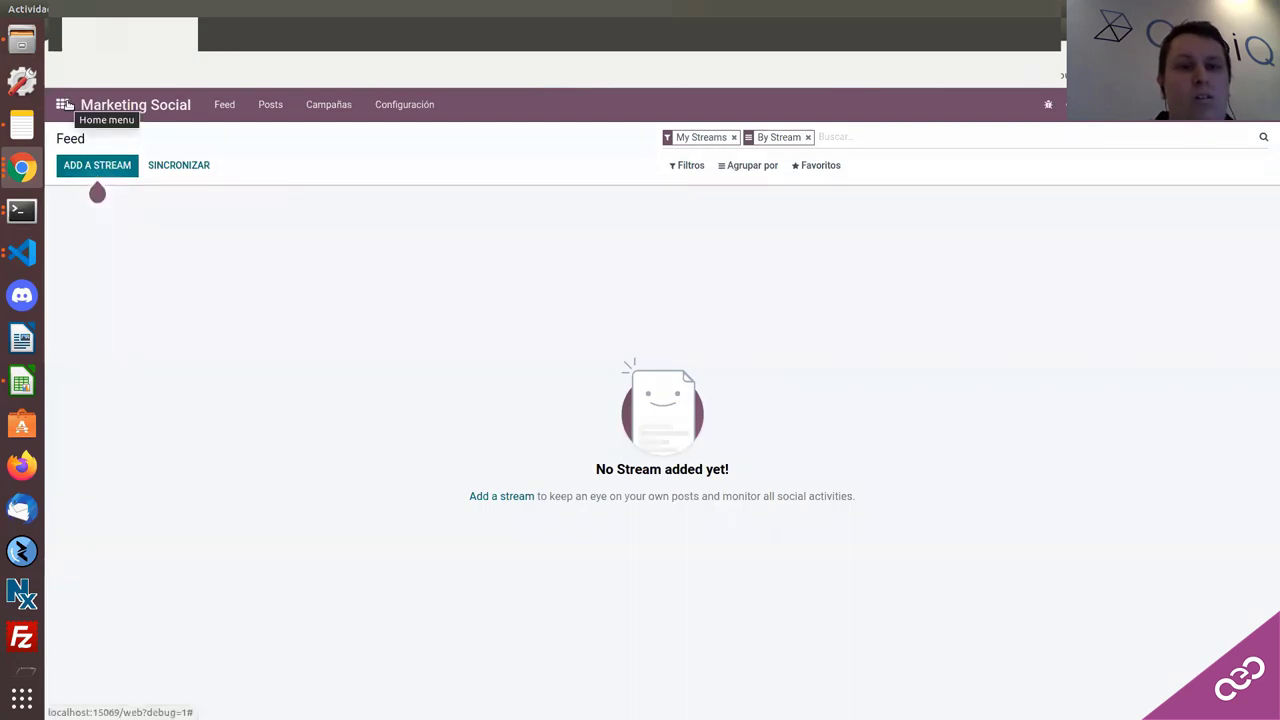
Step: Open Código de barras from the home menu and launch the PRESIONE PARA ESCANEAR camera scanner
{"action": "left_click", "coordinate": [66, 104]}
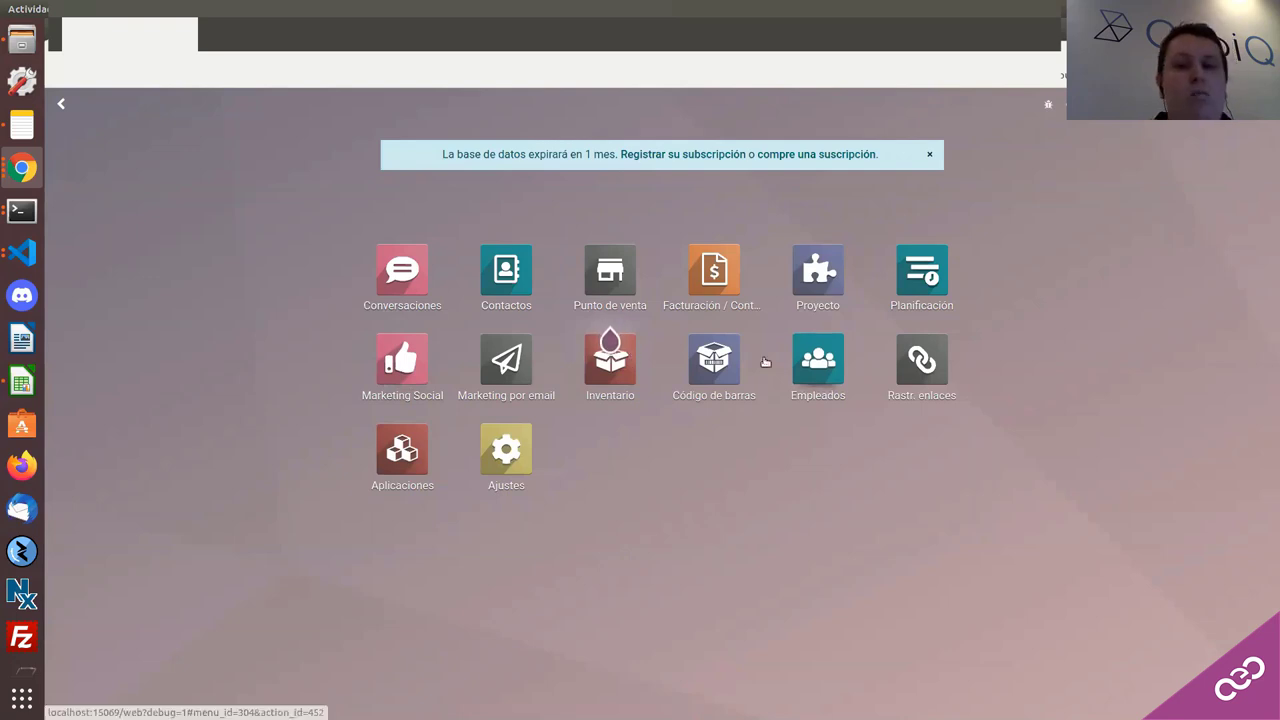
{"action": "left_click", "coordinate": [727, 362]}
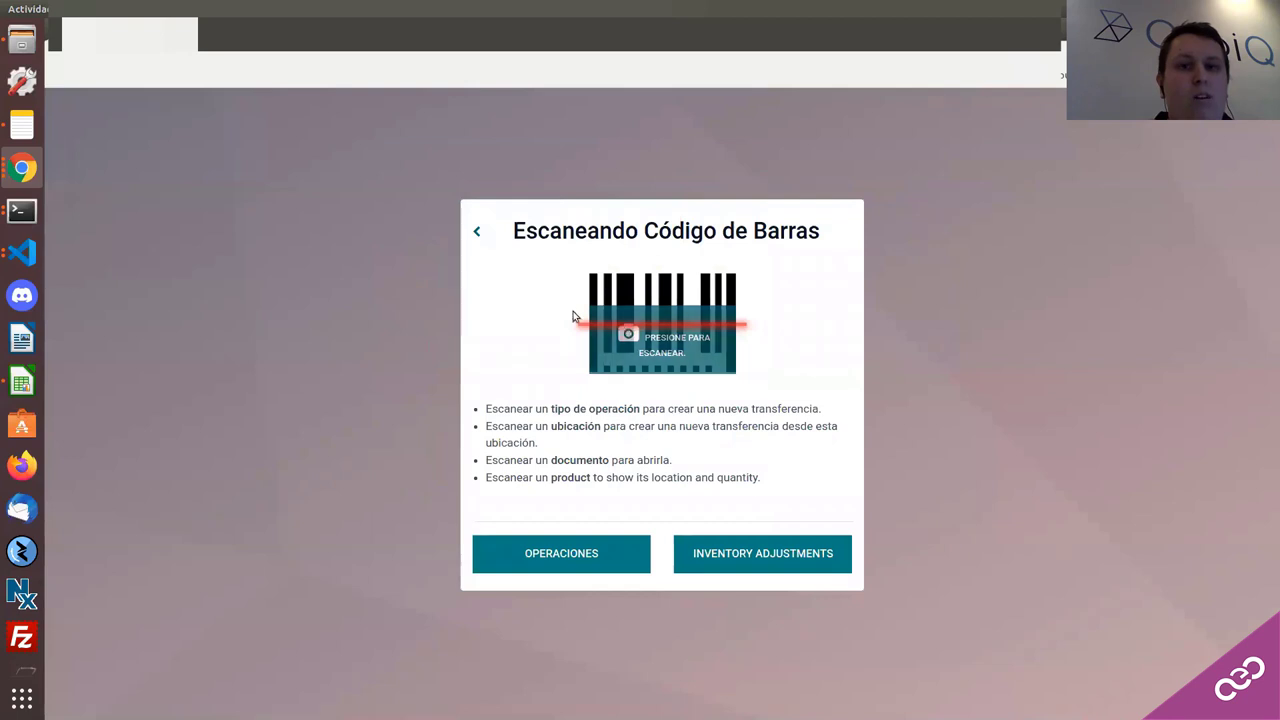
{"action": "left_click", "coordinate": [479, 233]}
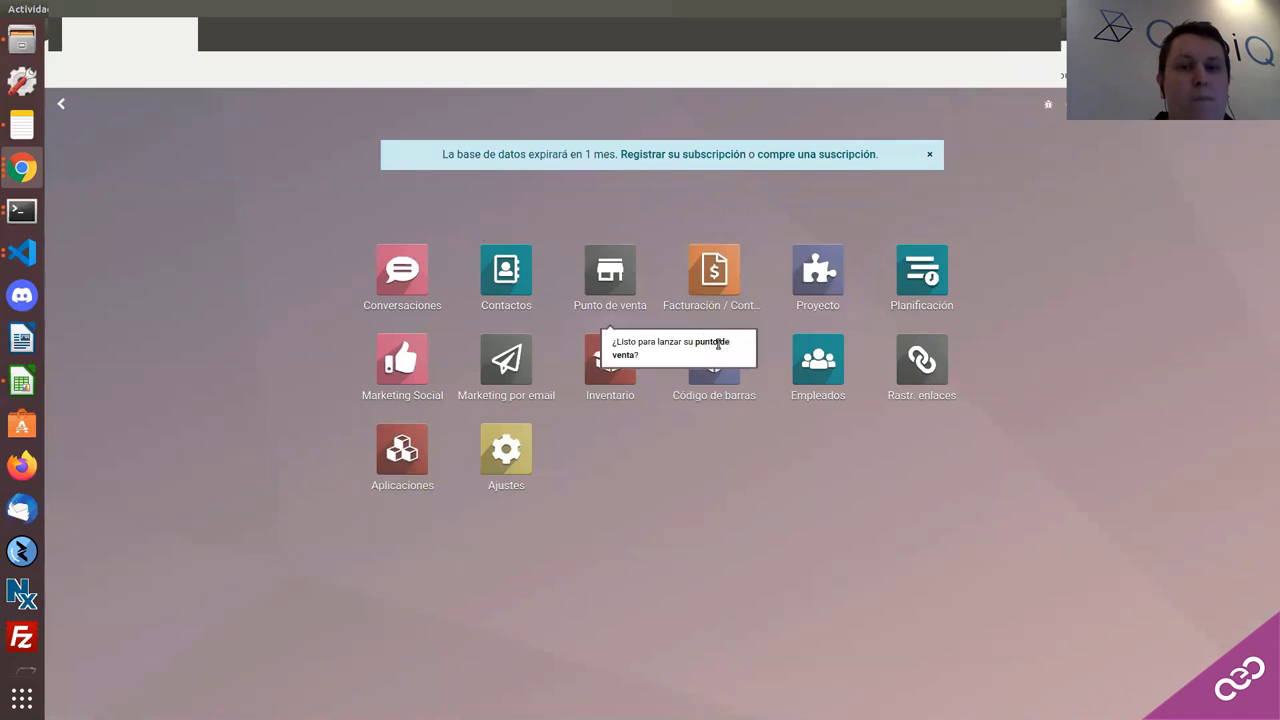
{"action": "left_click", "coordinate": [731, 395]}
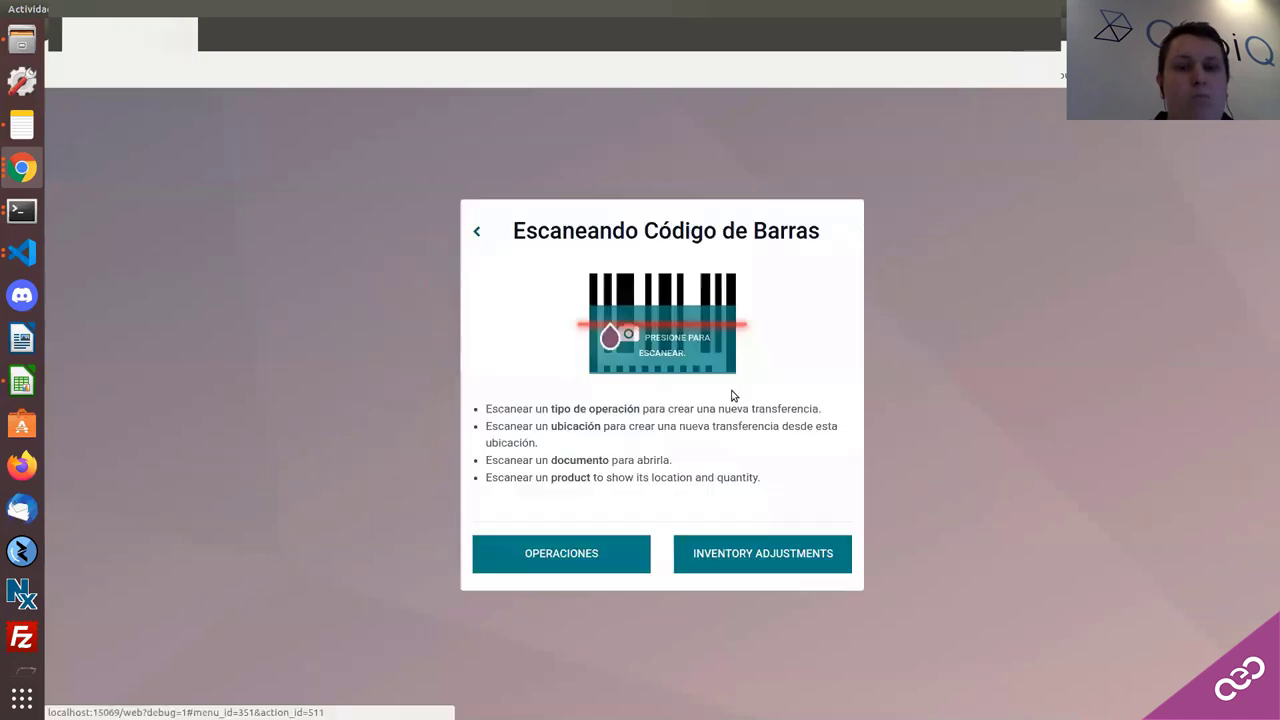
{"action": "left_click", "coordinate": [667, 357]}
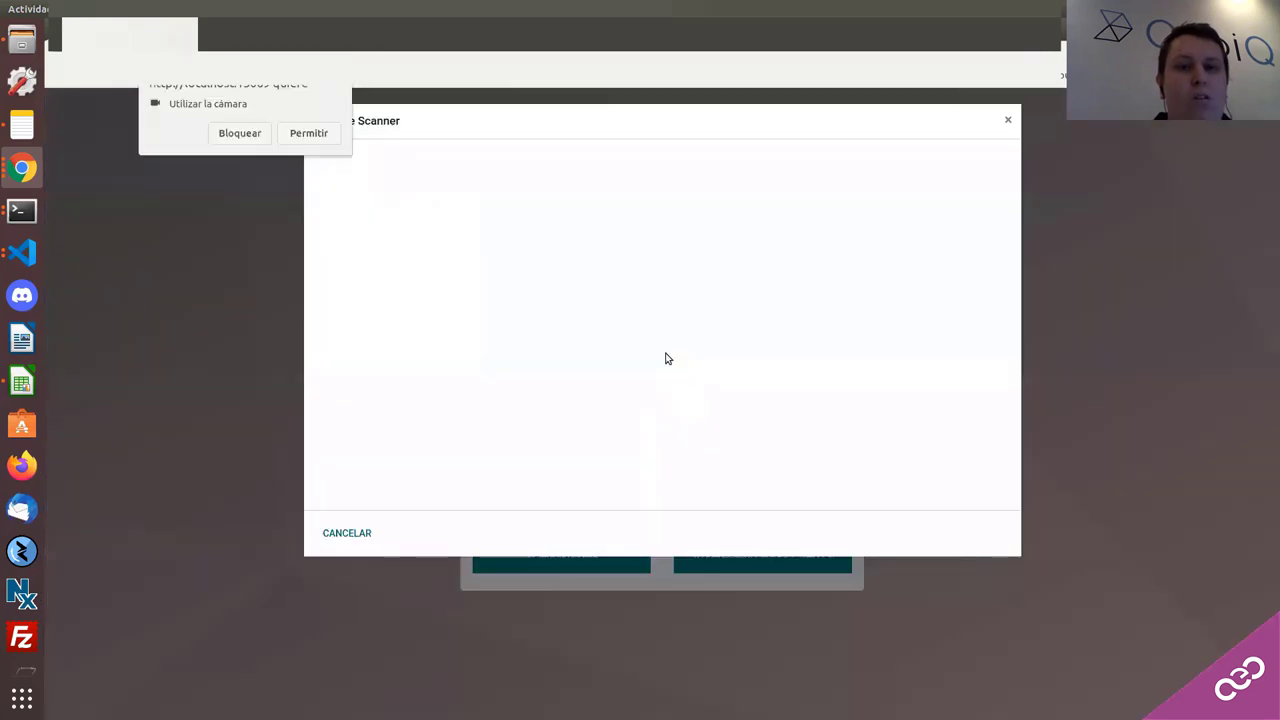
Step: Allow camera access, then cancel the Barcode Scanner dialog to return to Escaneando Código de Barras
{"action": "left_click", "coordinate": [309, 133]}
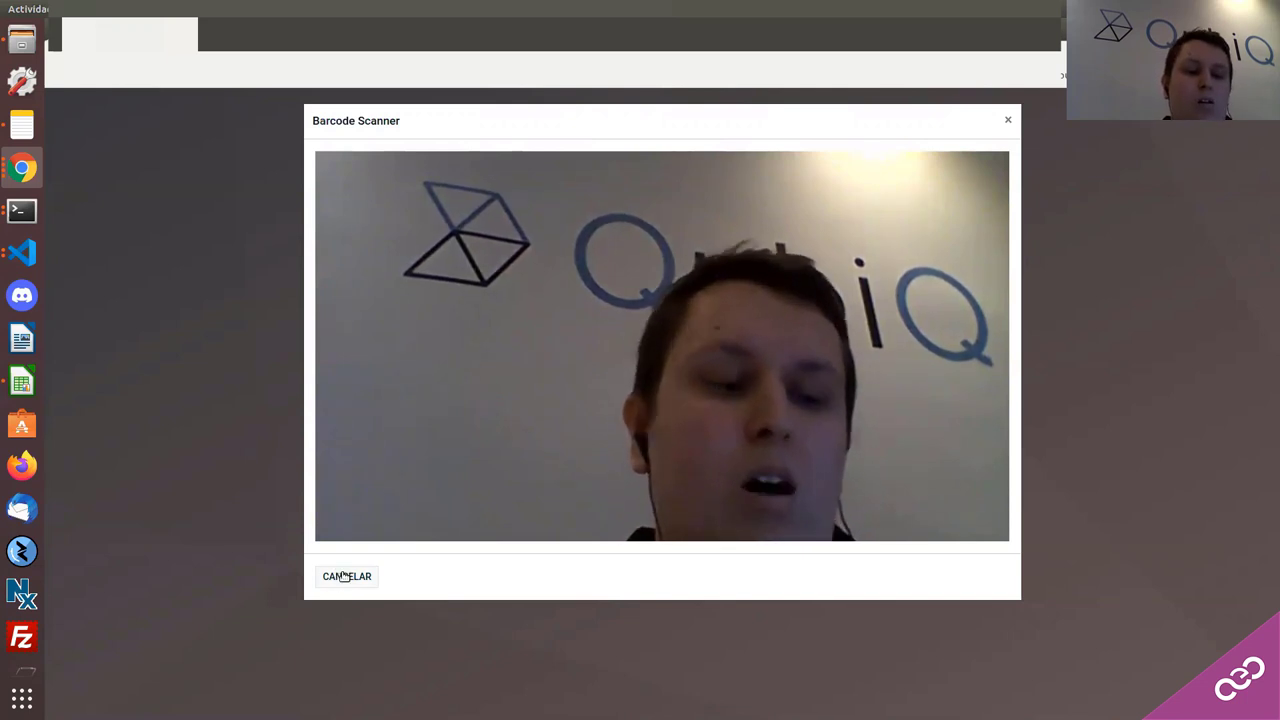
{"action": "left_click", "coordinate": [345, 577]}
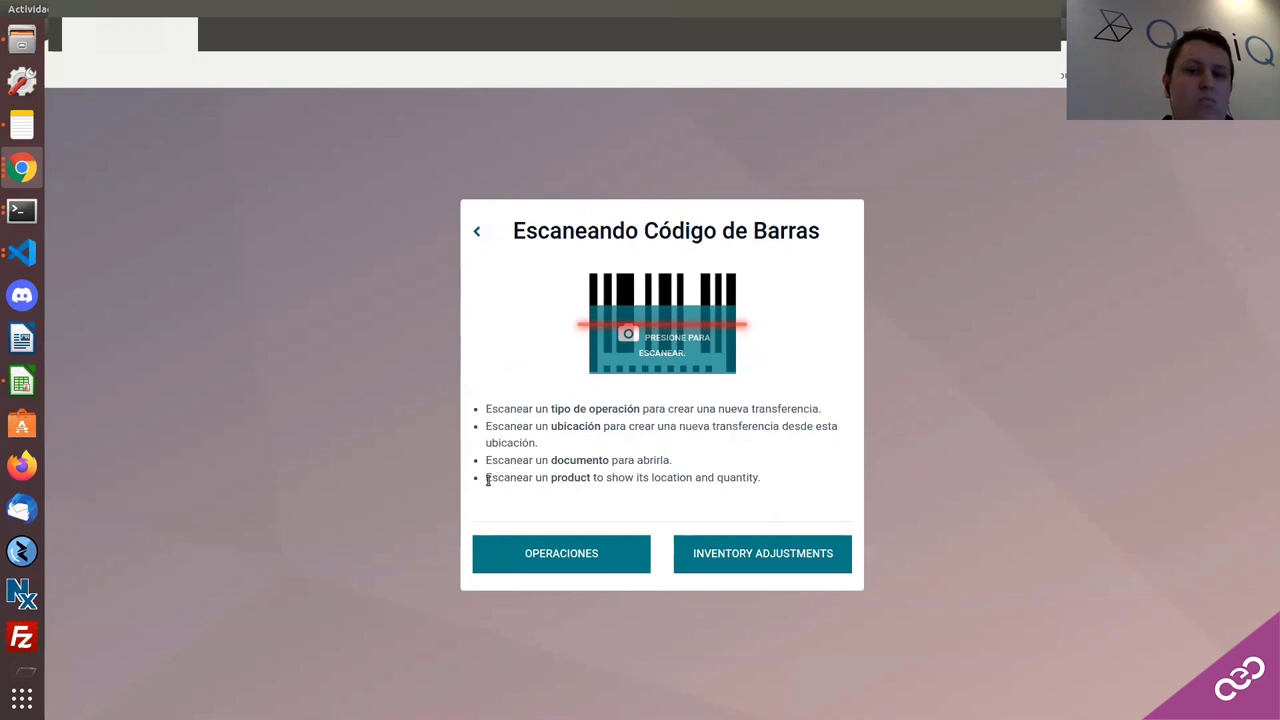
{"action": "left_click_drag", "start_coordinate": [487, 478], "coordinate": [698, 498]}
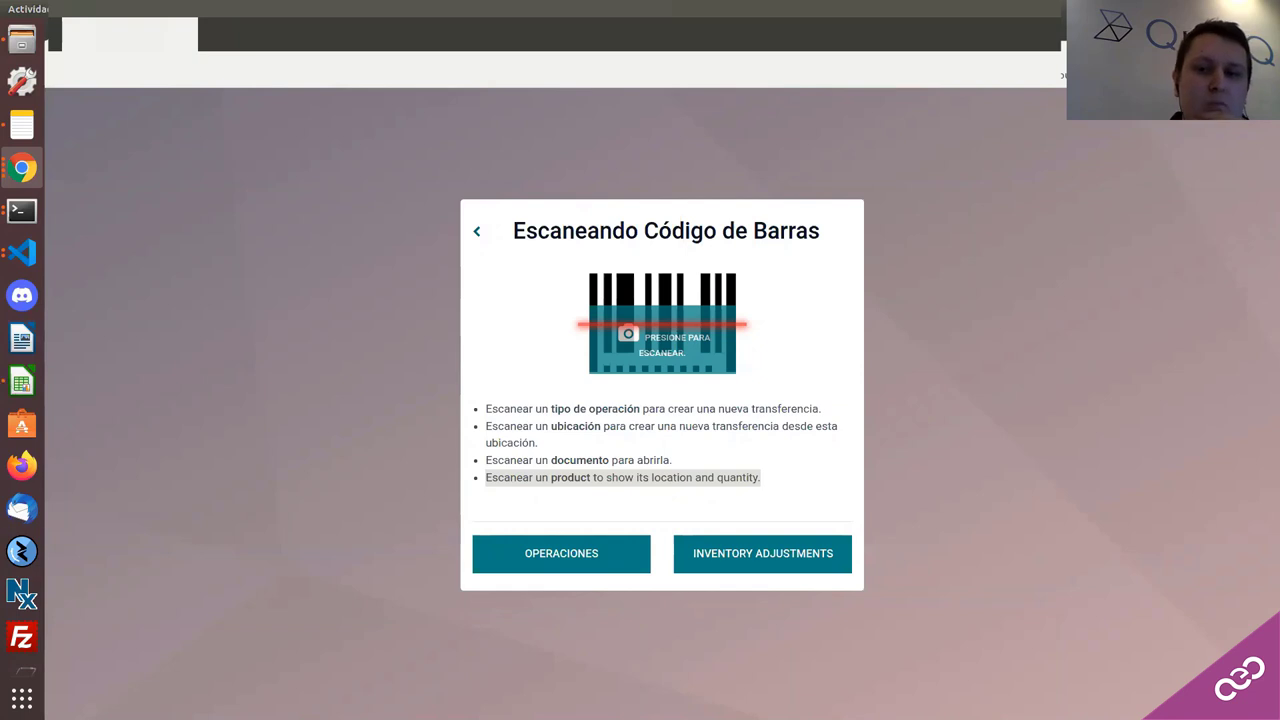
{"action": "left_click", "coordinate": [516, 425]}
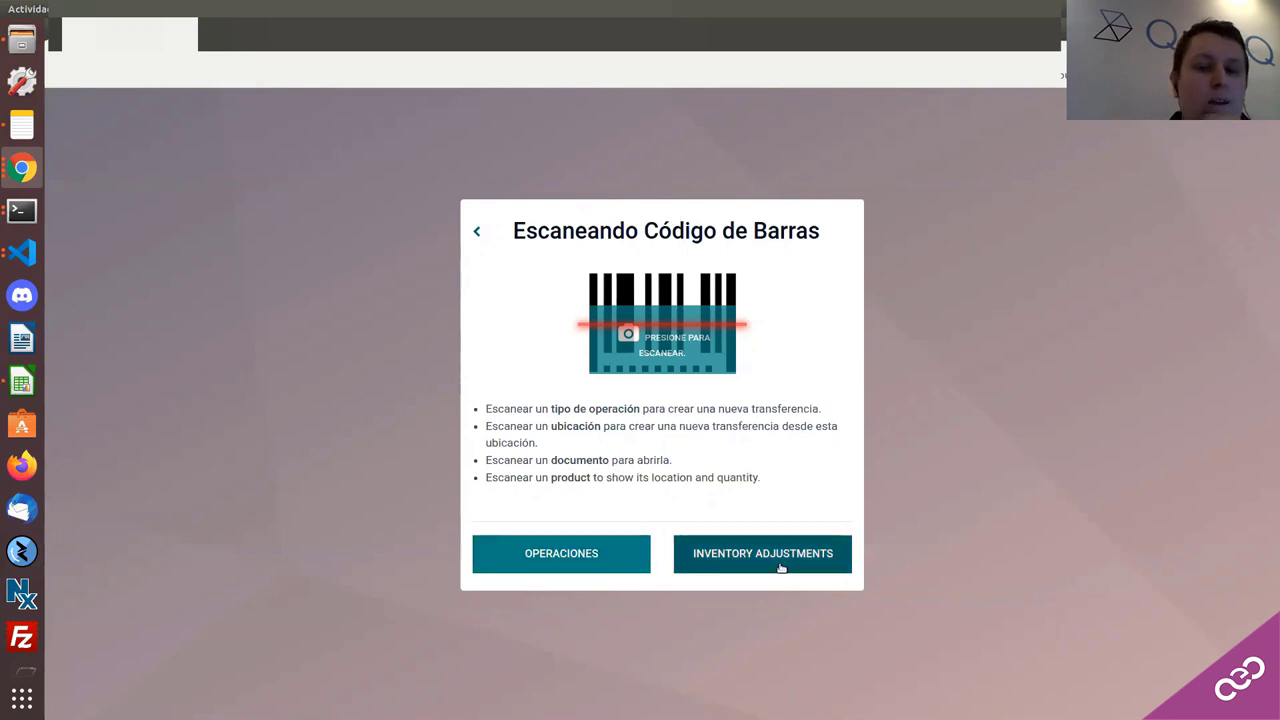
Step: Browse the Operaciones and Inventory Adjustments screens, then return to the Odoo apps home menu
{"action": "left_click", "coordinate": [617, 563]}
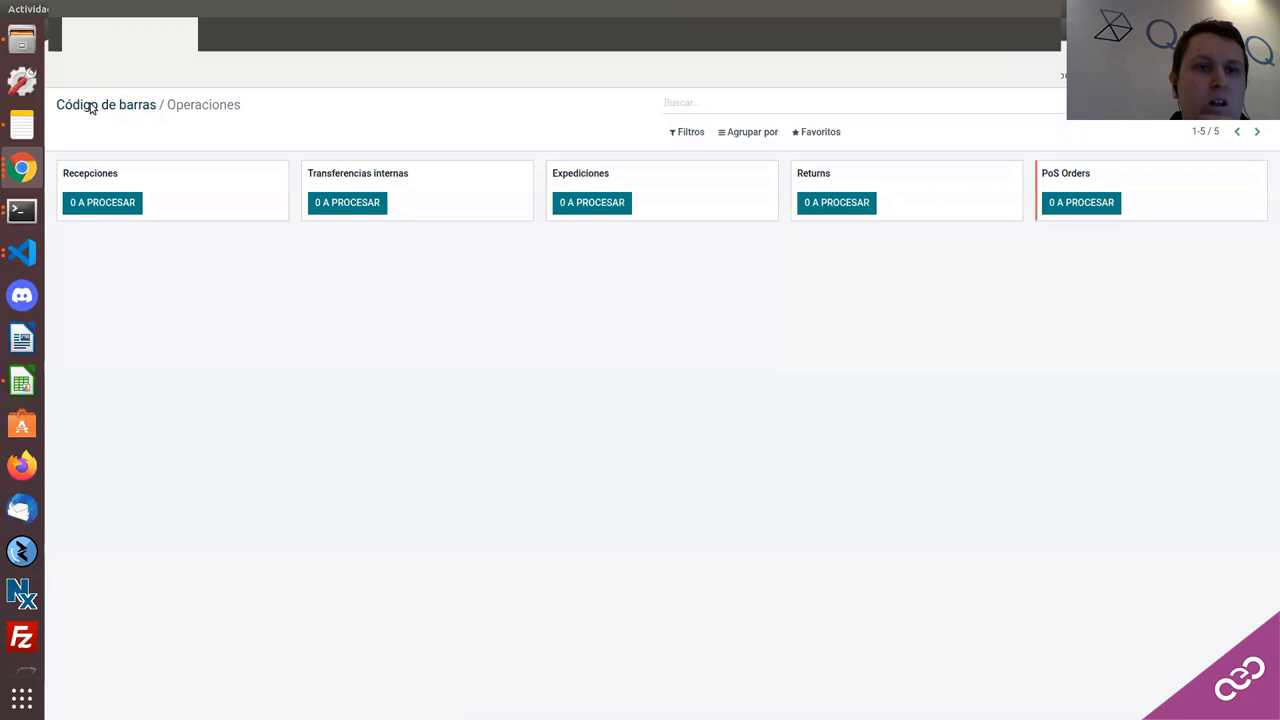
{"action": "left_click", "coordinate": [90, 108]}
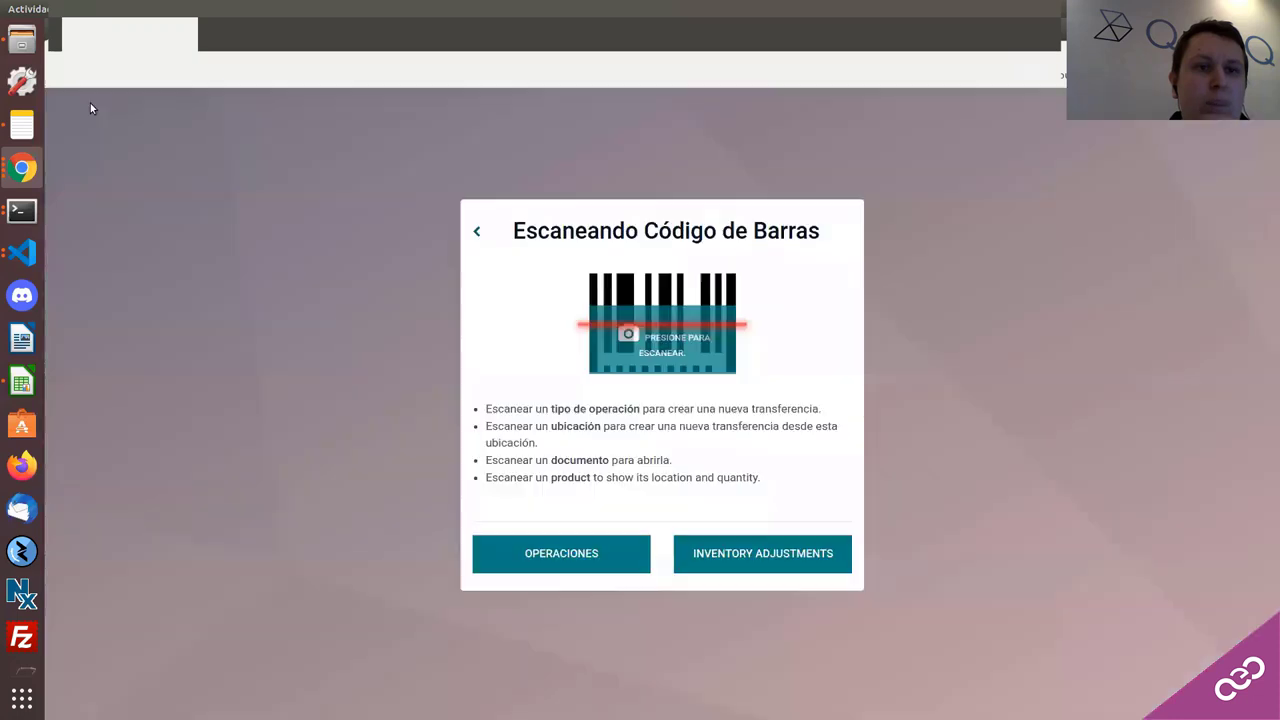
{"action": "left_click", "coordinate": [697, 556]}
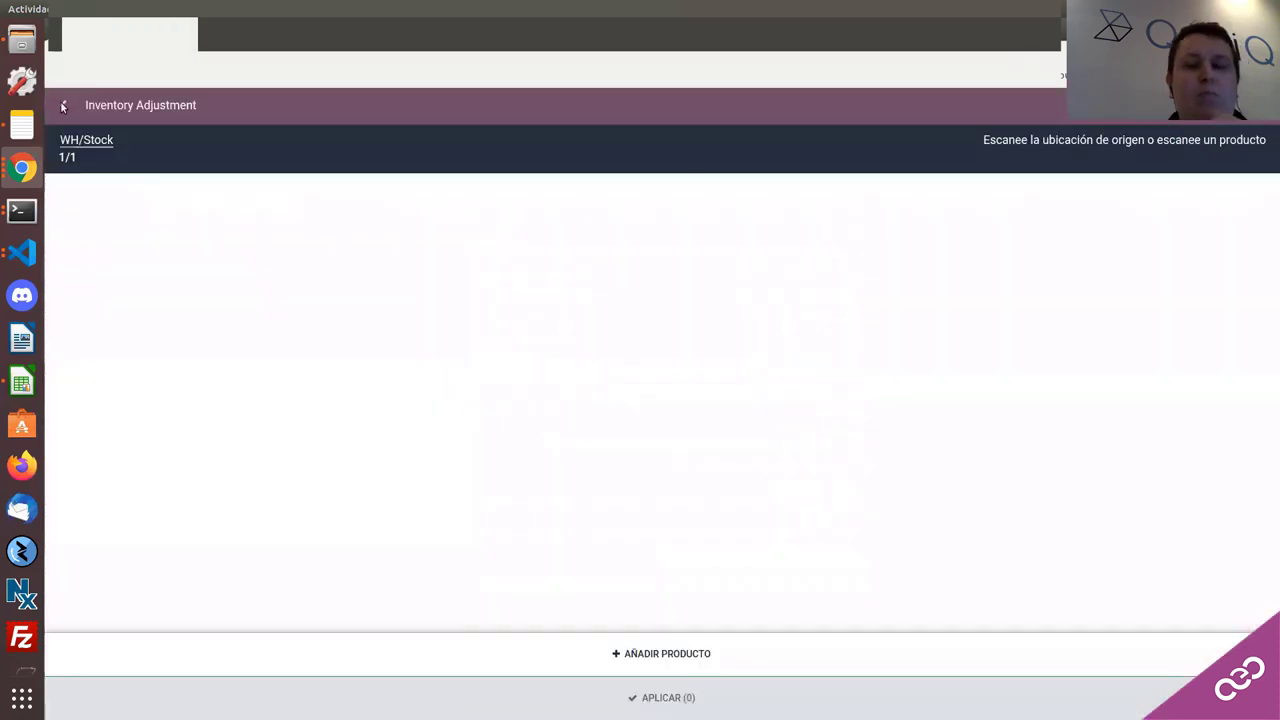
{"action": "left_click", "coordinate": [62, 106]}
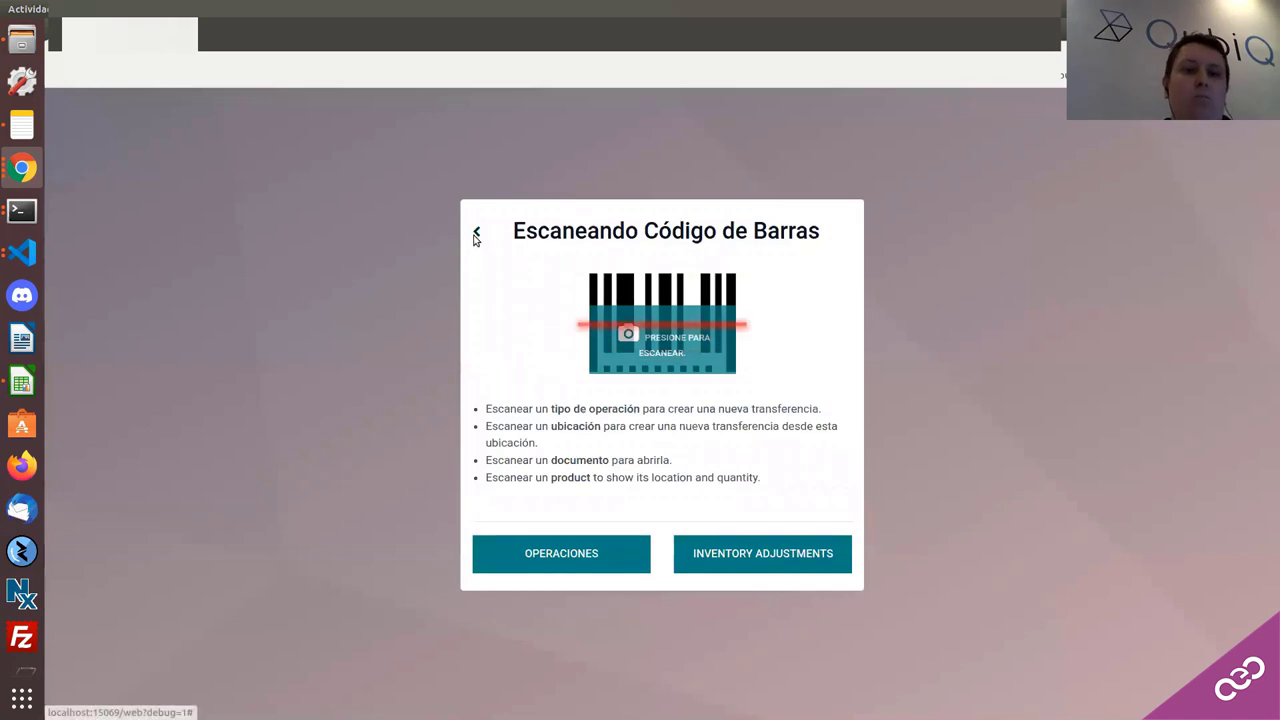
{"action": "left_click", "coordinate": [476, 234]}
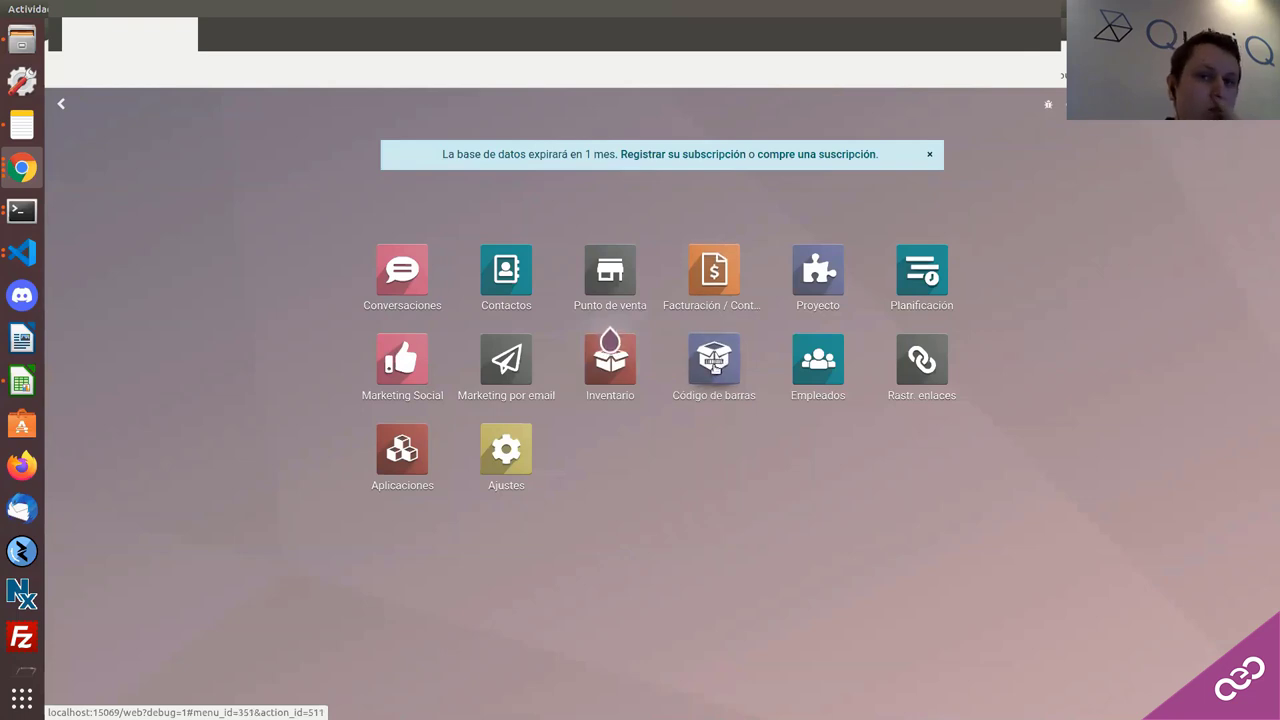
{"action": "left_click", "coordinate": [714, 367]}
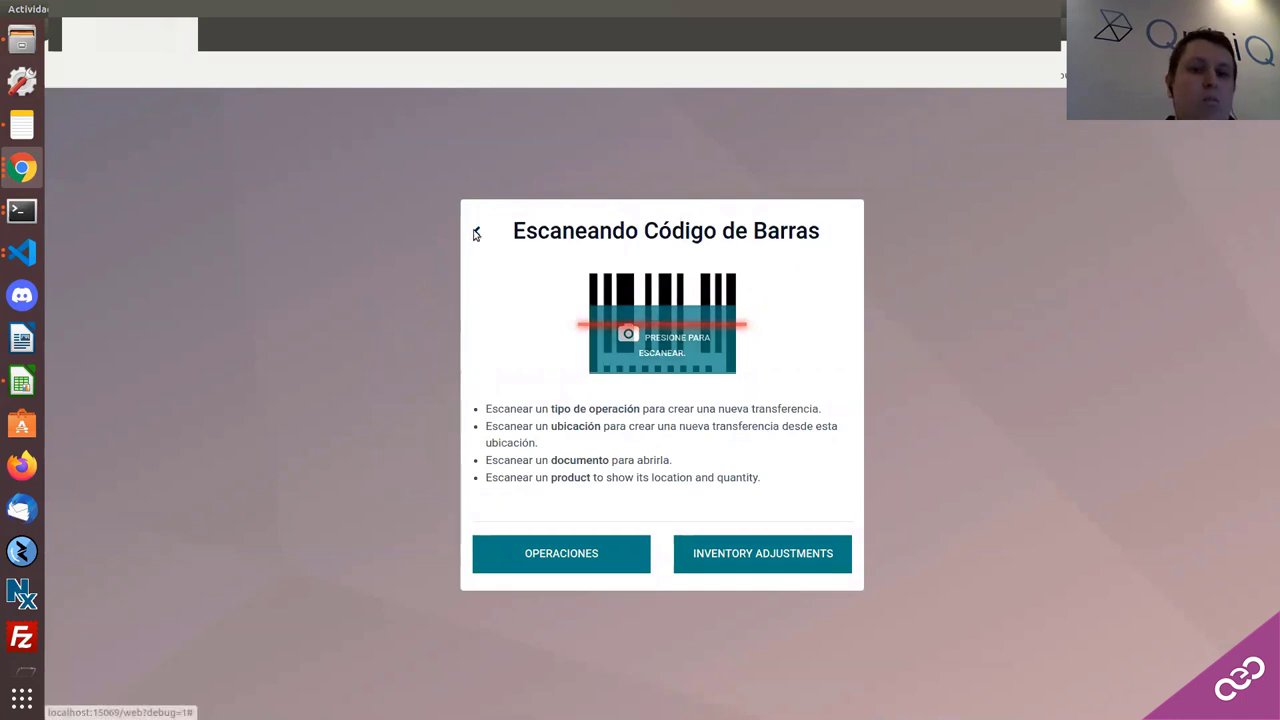
{"action": "left_click", "coordinate": [476, 233]}
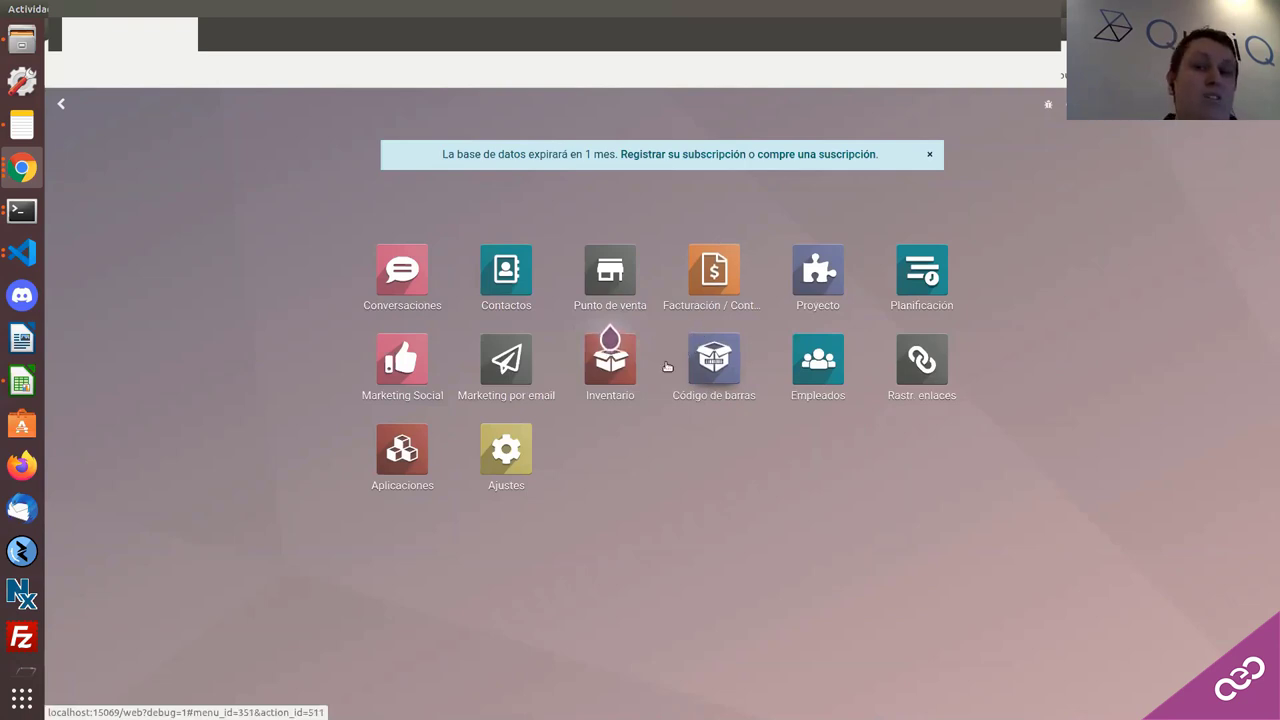
Step: Create a new receipt WH/IN/00001 from Código de barras operations
{"action": "left_click", "coordinate": [723, 372]}
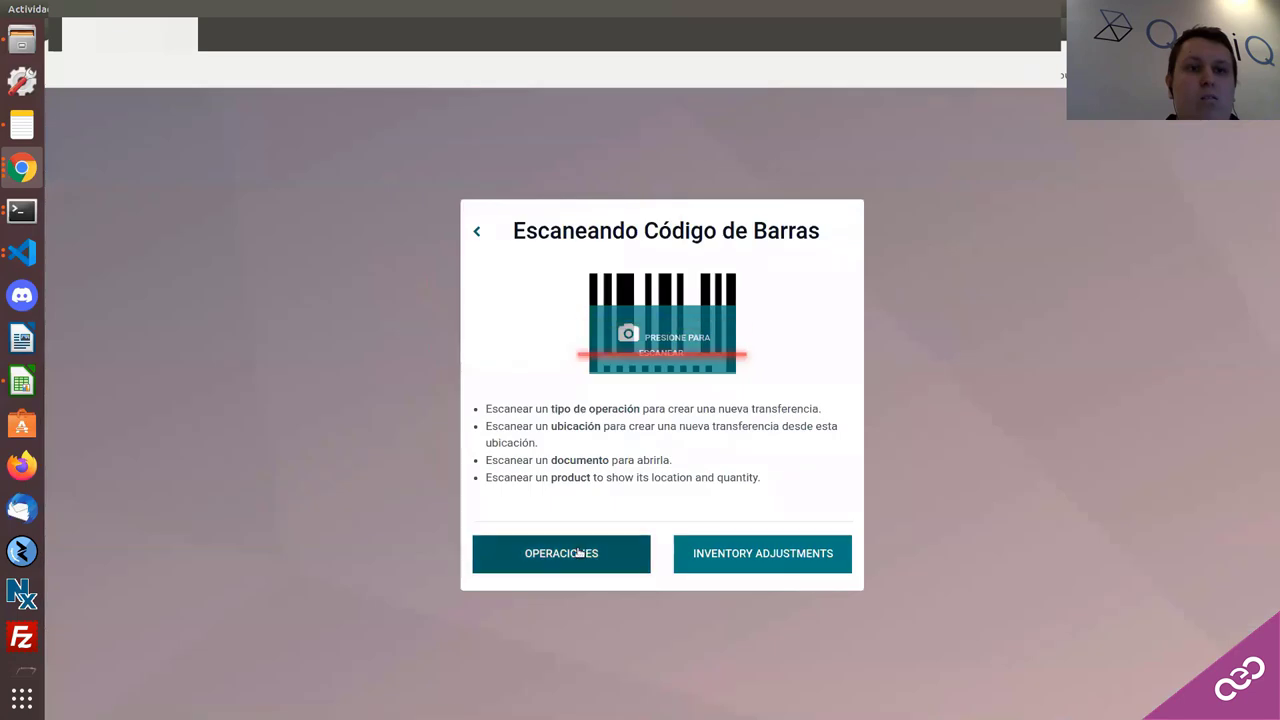
{"action": "left_click", "coordinate": [579, 553]}
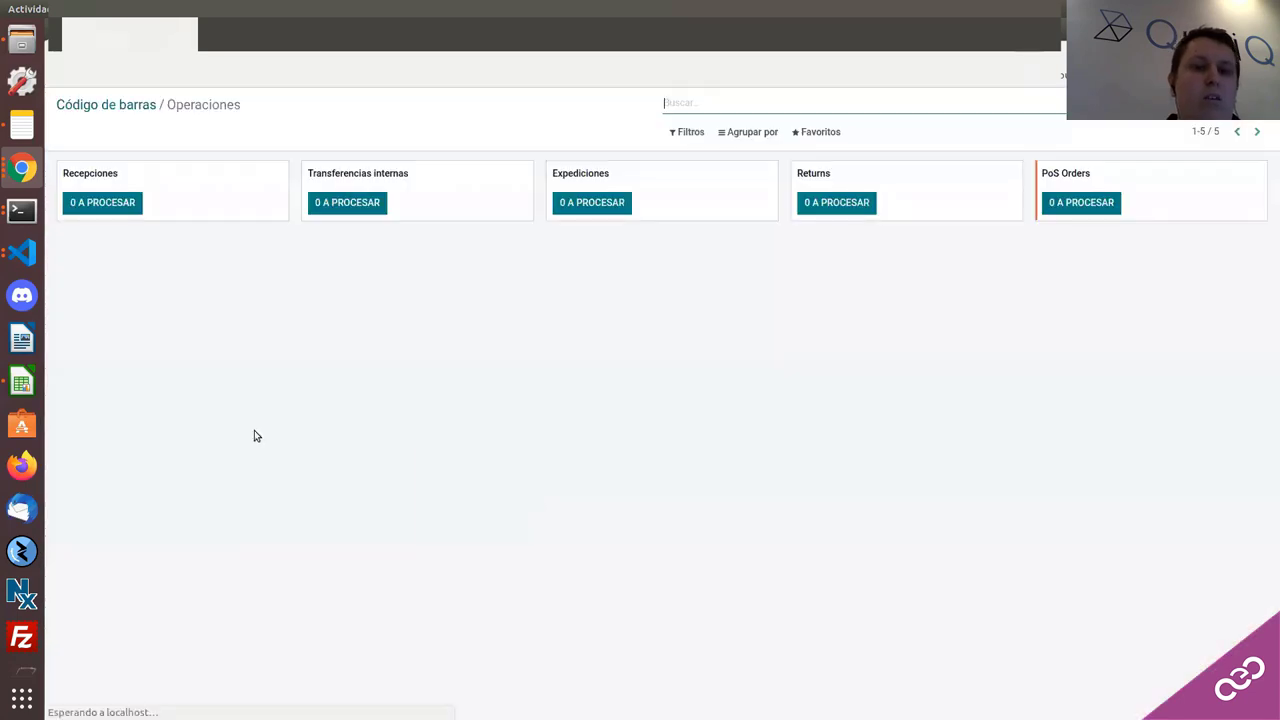
{"action": "left_click", "coordinate": [110, 212]}
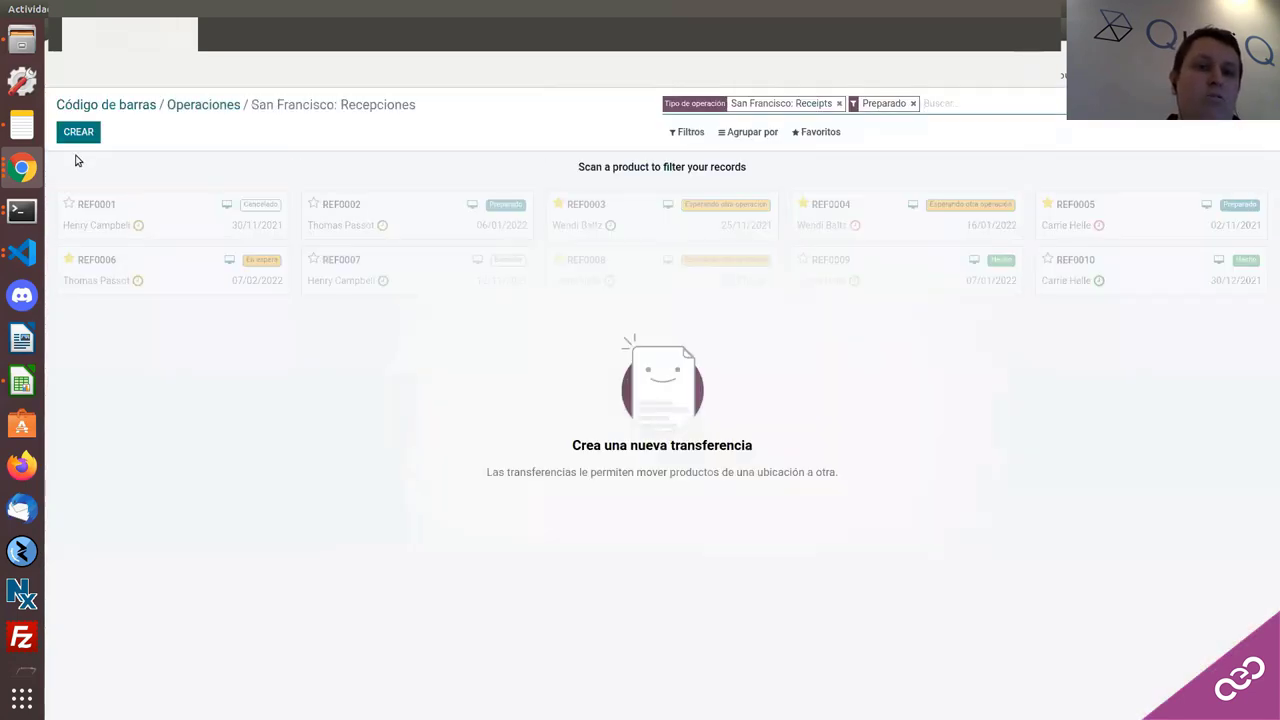
{"action": "left_click", "coordinate": [78, 137]}
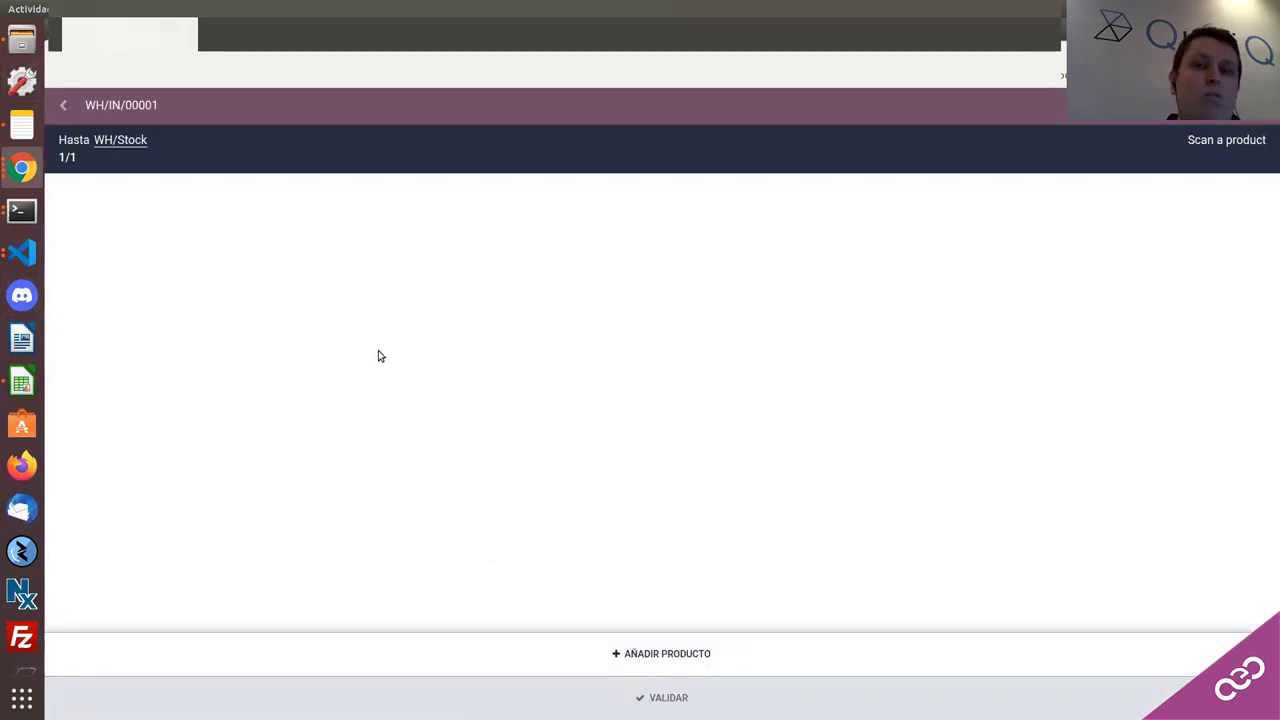
Step: Back out through the receipts list and barcode main screen to the apps overview
{"action": "left_click", "coordinate": [64, 105]}
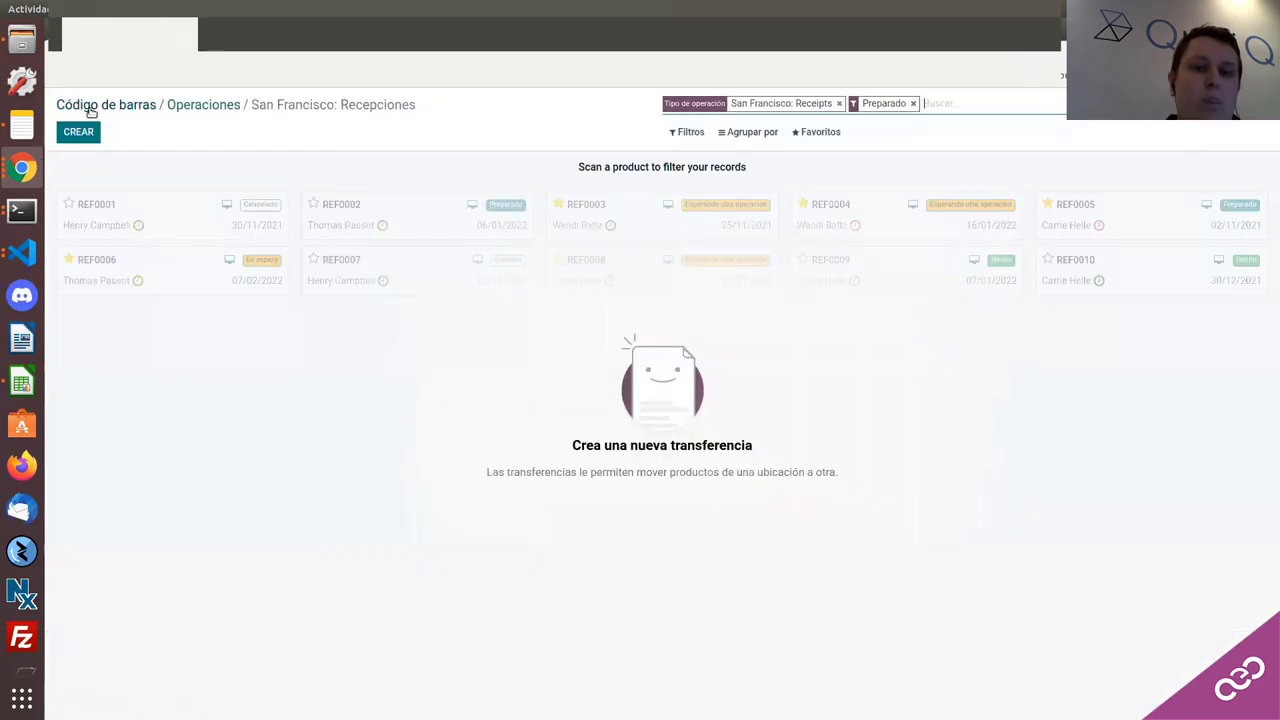
{"action": "left_click", "coordinate": [90, 106]}
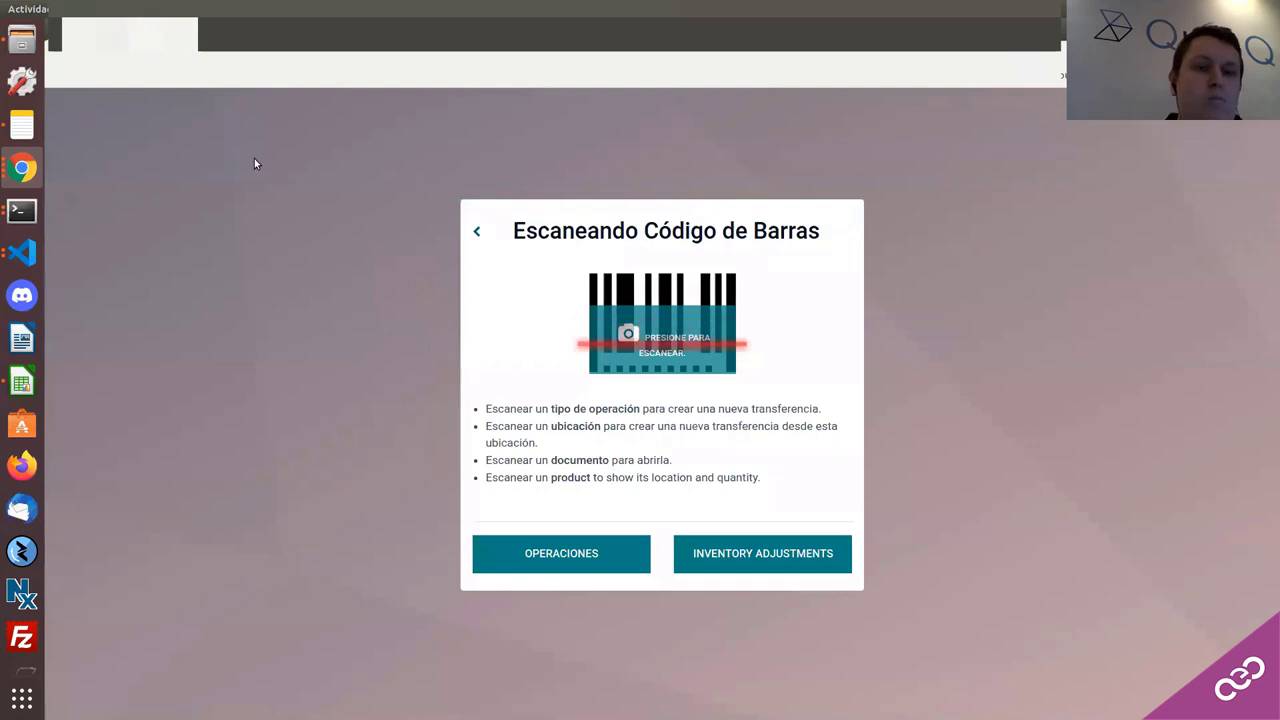
{"action": "left_click", "coordinate": [478, 233]}
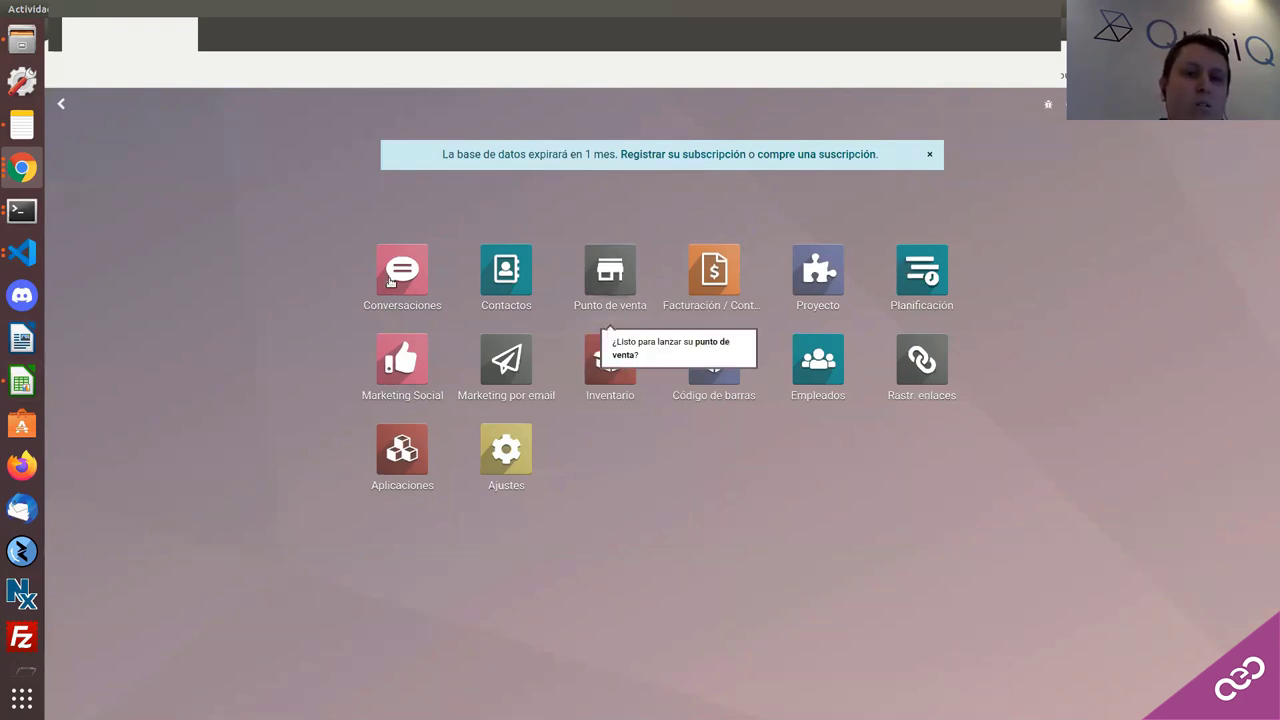
Step: Bring the Odoo Chrome window forward
{"action": "left_click", "coordinate": [34, 173]}
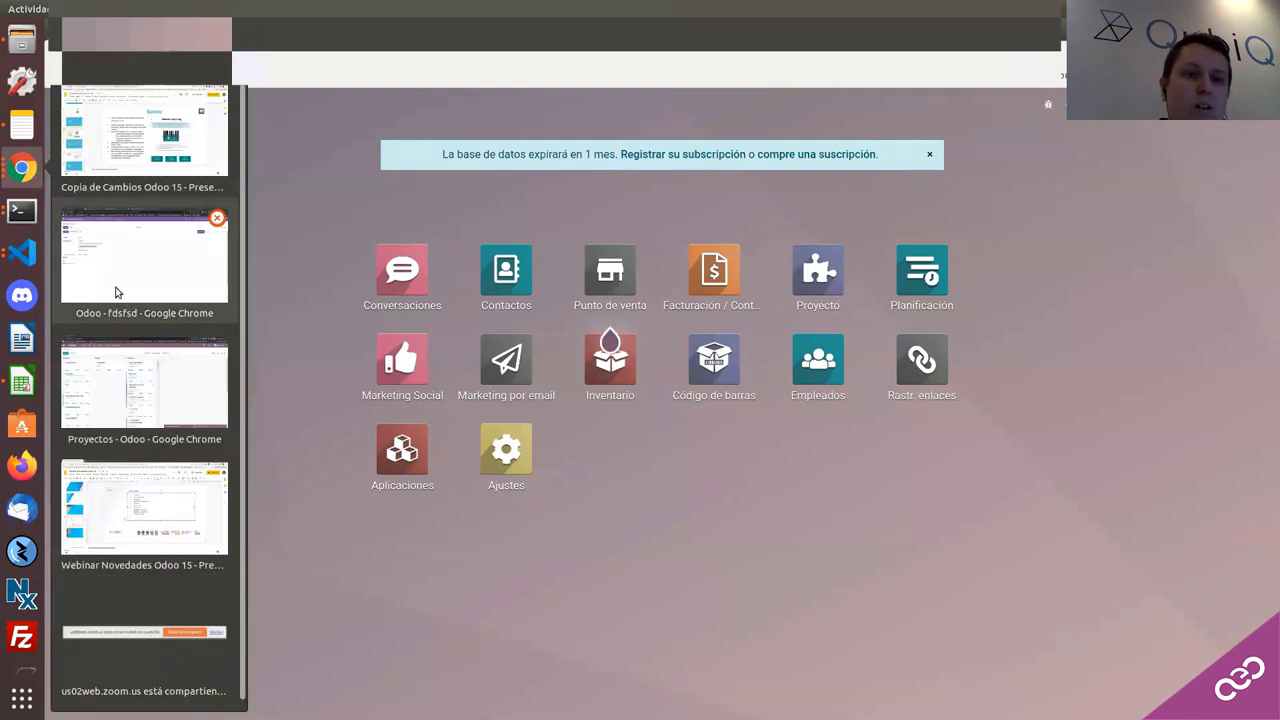
{"action": "left_click", "coordinate": [110, 255]}
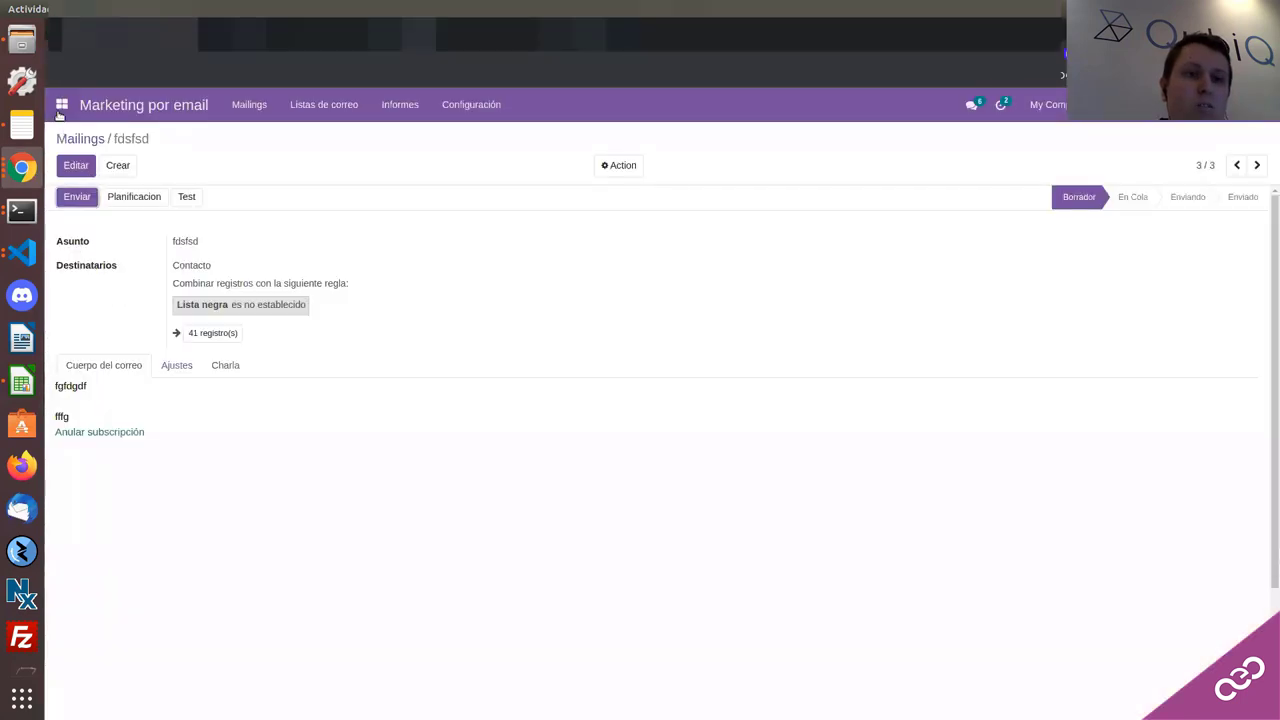
{"action": "left_click", "coordinate": [62, 104]}
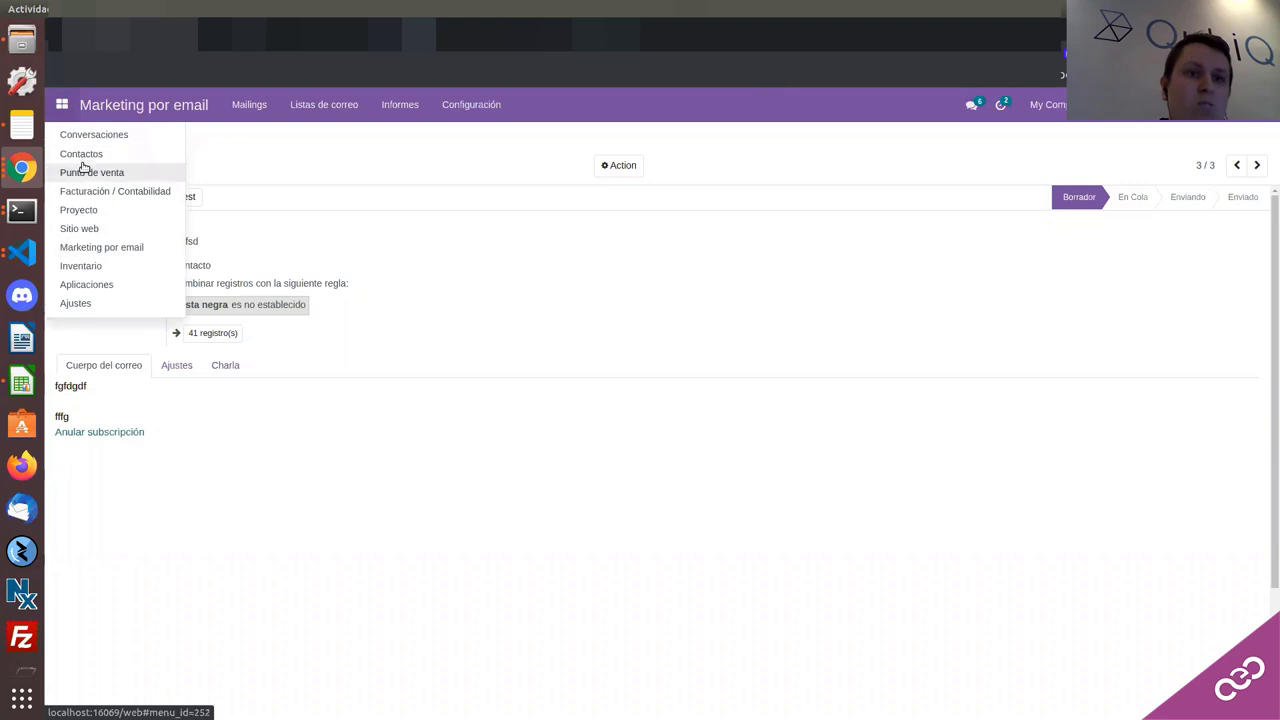
{"action": "key", "text": "Escape"}
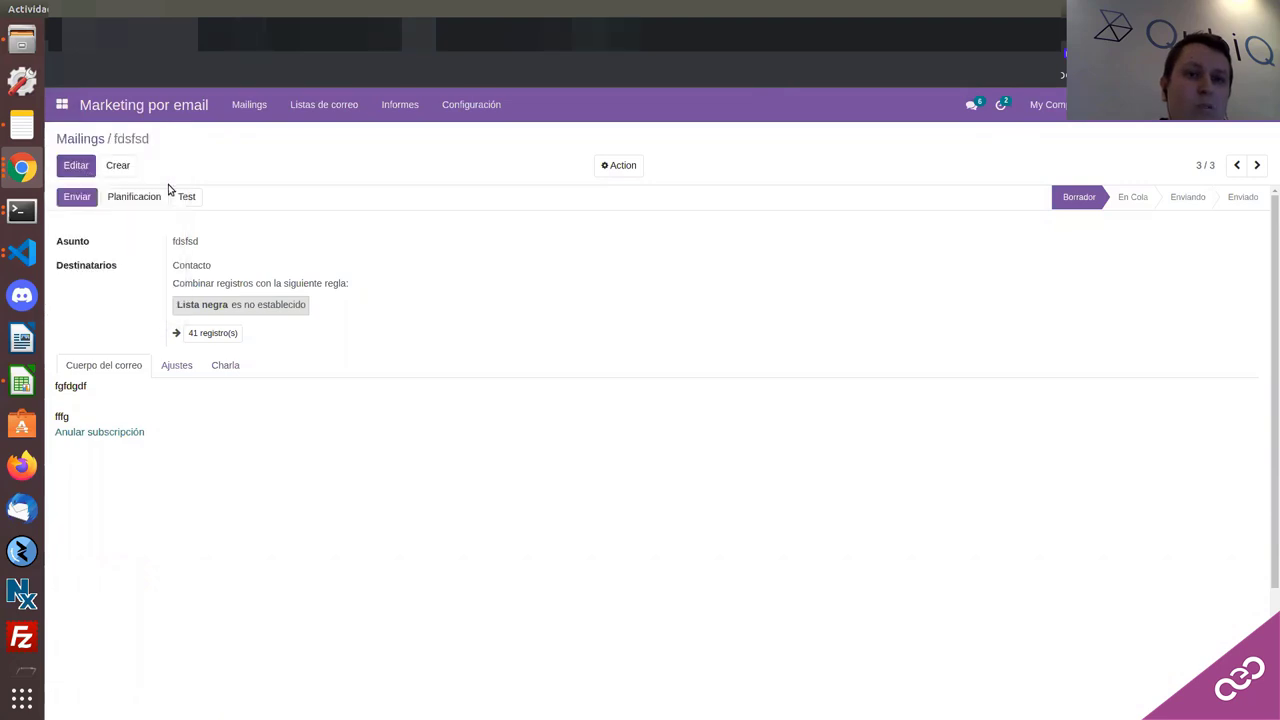
Step: Open Punto de venta's Configuración > Ajustes page
{"action": "left_click", "coordinate": [323, 108]}
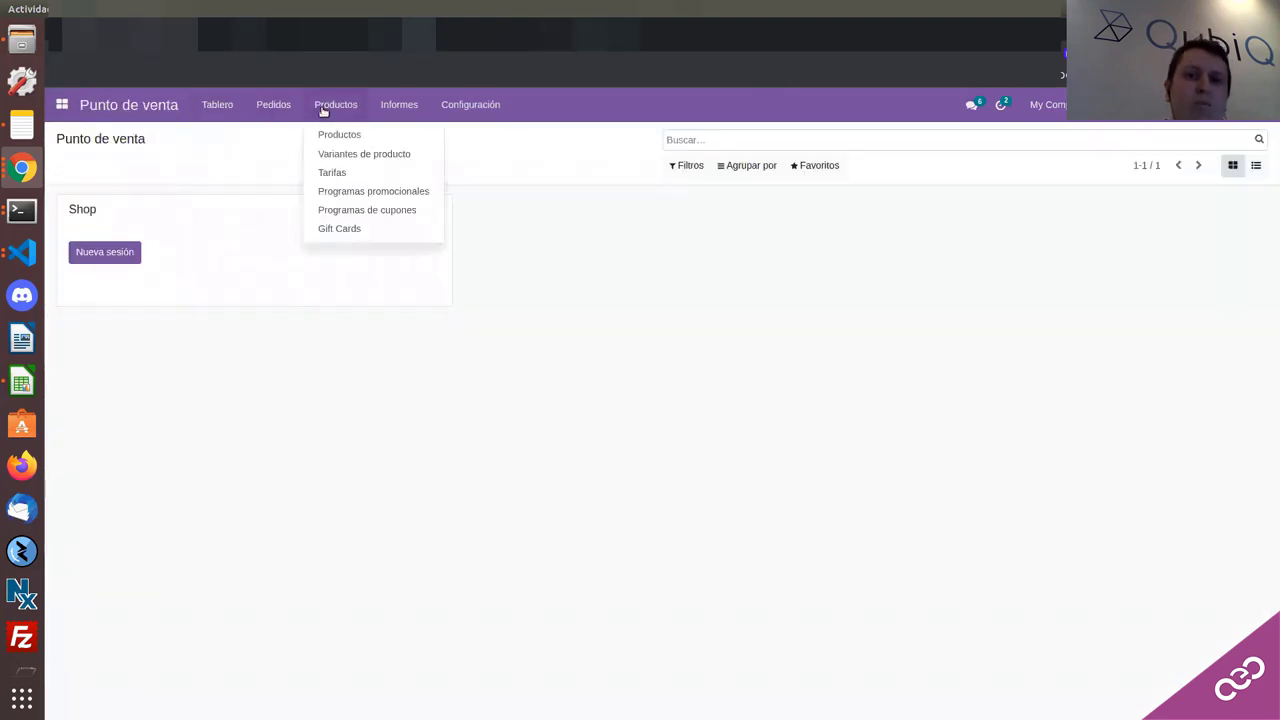
{"action": "left_click", "coordinate": [475, 124]}
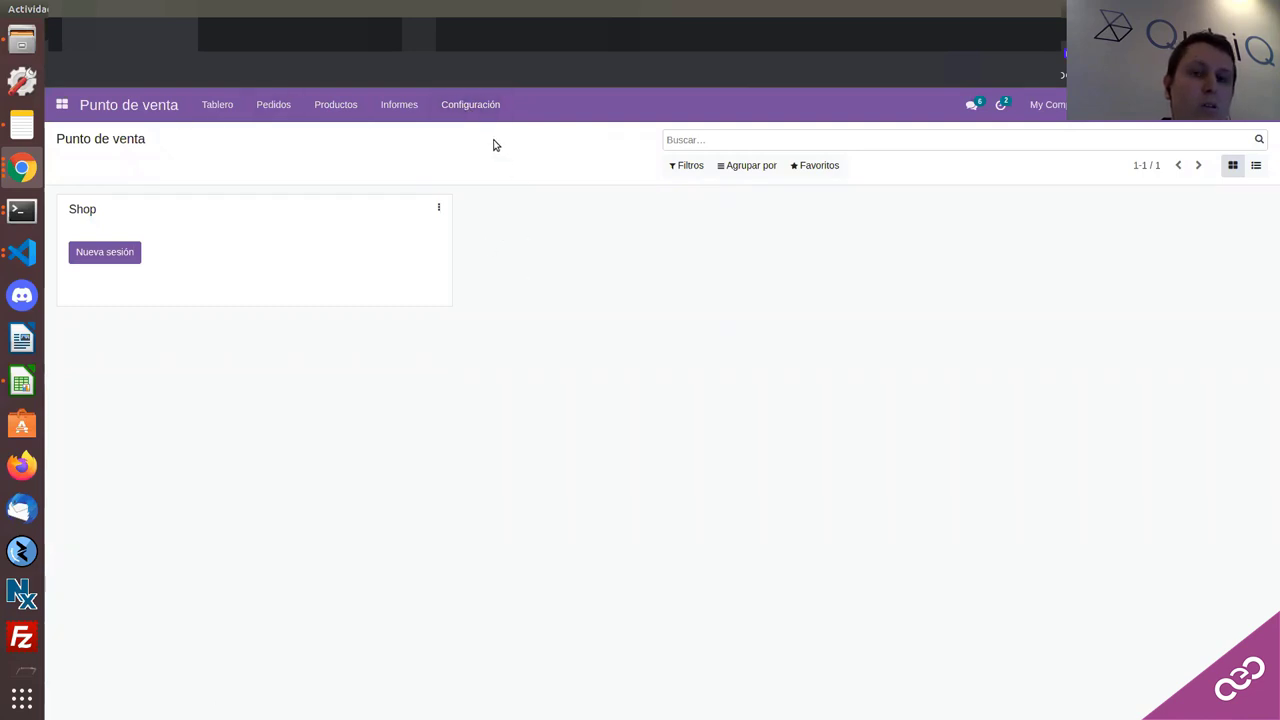
{"action": "left_click", "coordinate": [456, 104]}
{"action": "left_click", "coordinate": [456, 104]}
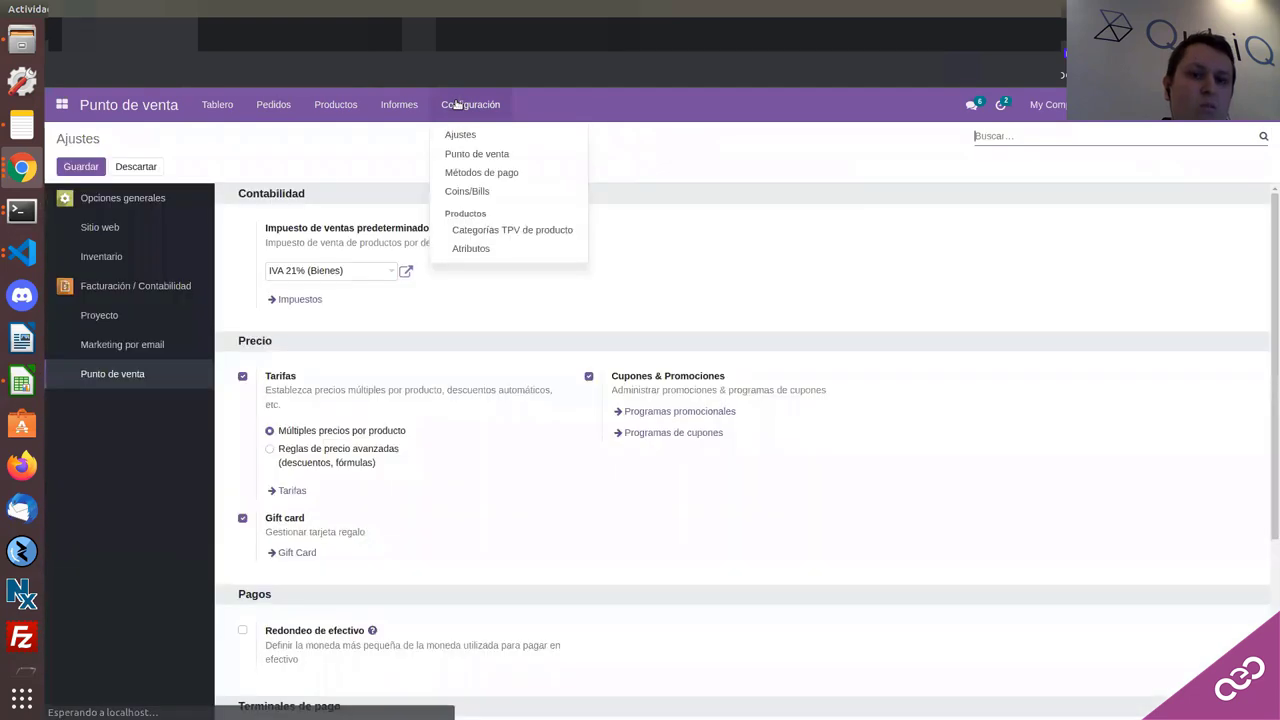
{"action": "left_click", "coordinate": [549, 486]}
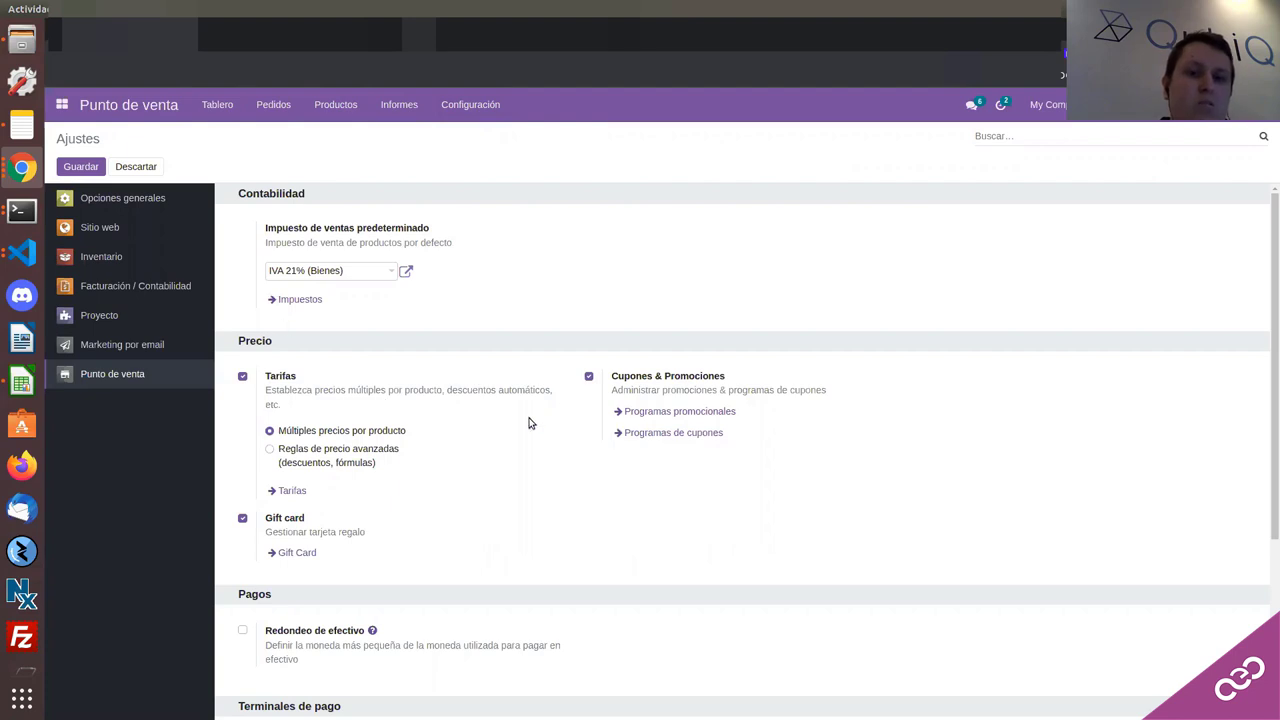
{"action": "scroll", "coordinate": [565, 436], "scroll_direction": "down", "scroll_amount": 1}
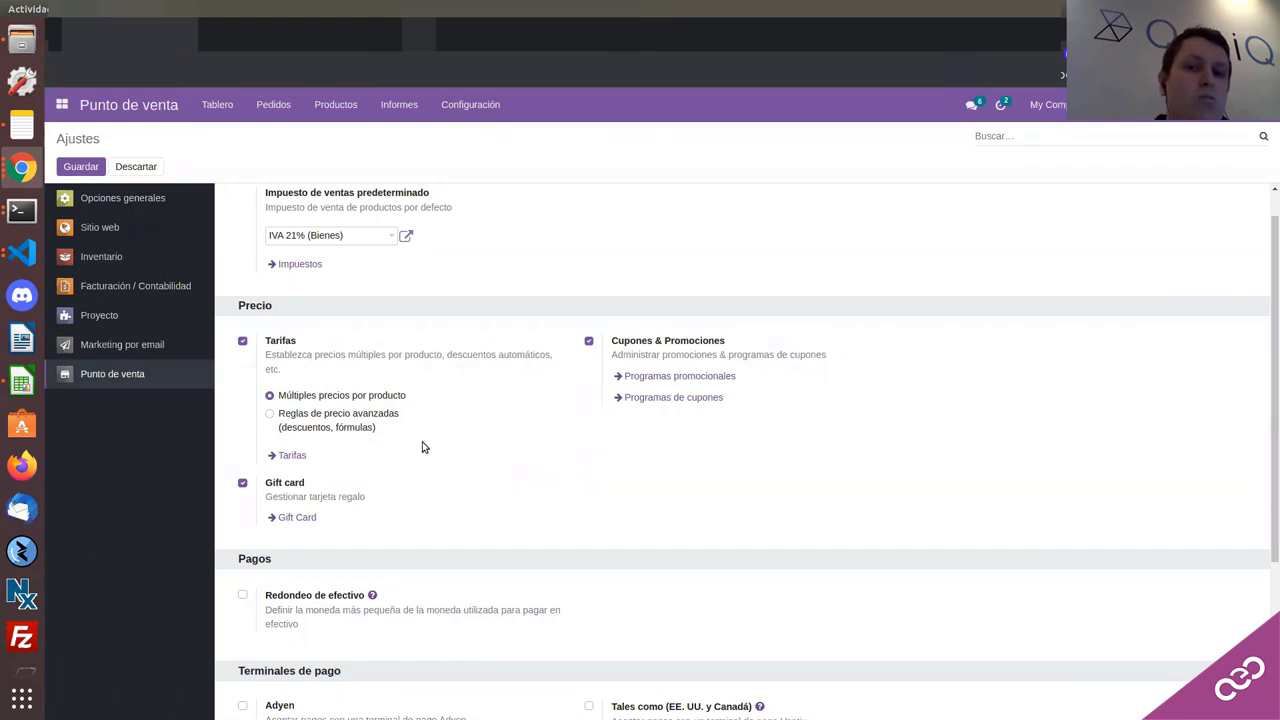
{"action": "scroll", "coordinate": [577, 437], "scroll_direction": "down", "scroll_amount": 1}
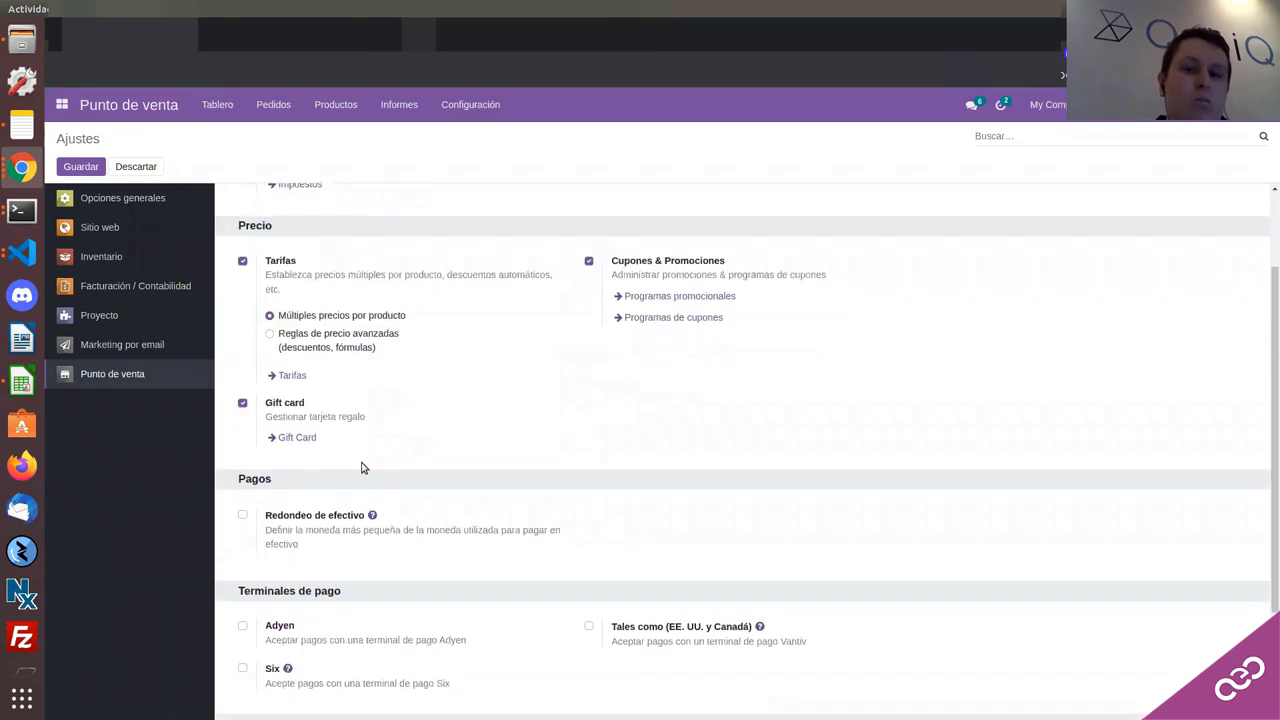
{"action": "scroll", "coordinate": [554, 357], "scroll_direction": "up", "scroll_amount": 1}
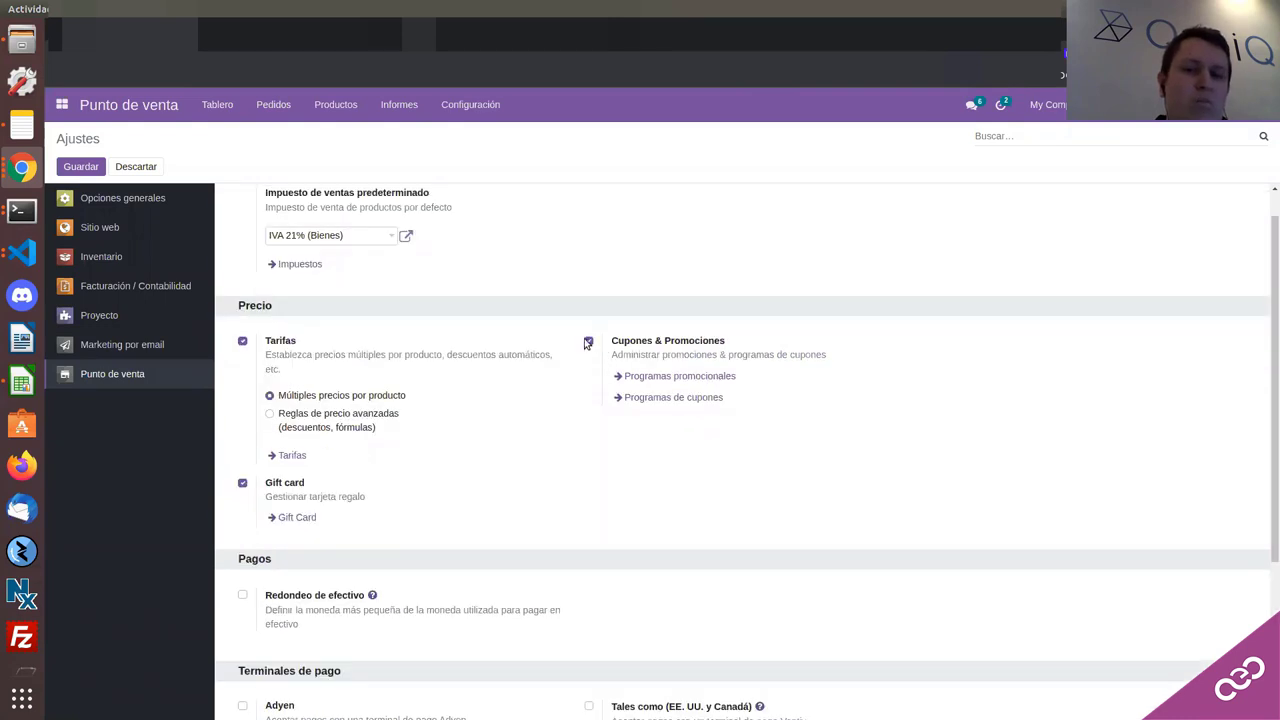
{"action": "left_click", "coordinate": [653, 377]}
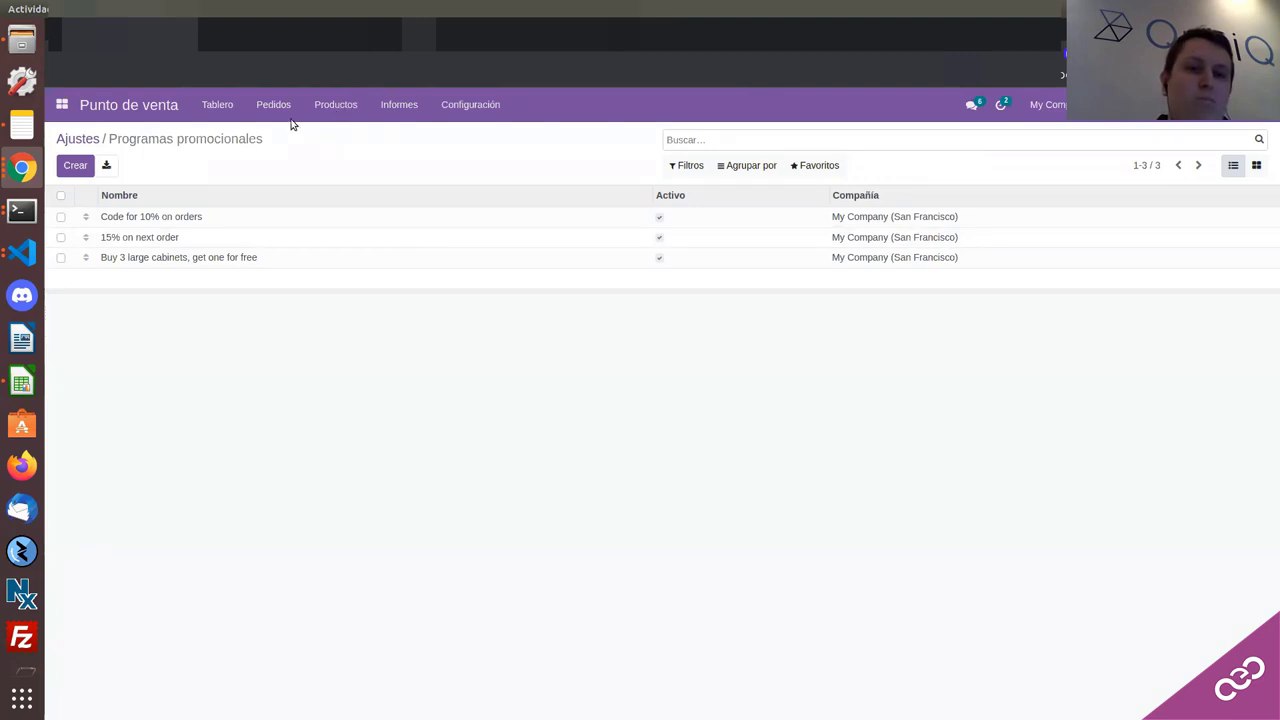
{"action": "key", "text": "alt+Left"}
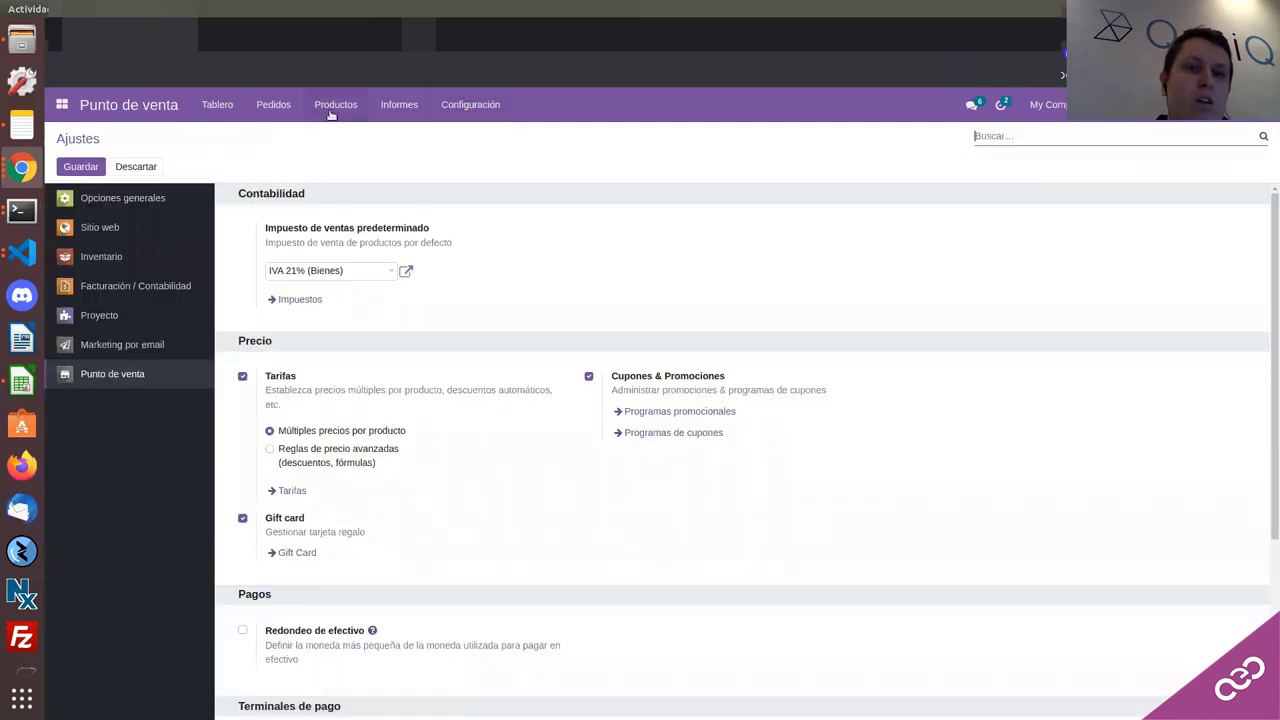
Step: Create a new gift card keeping expiry 22/12/2022 and entering 200 as Initial Amount
{"action": "left_click", "coordinate": [325, 108]}
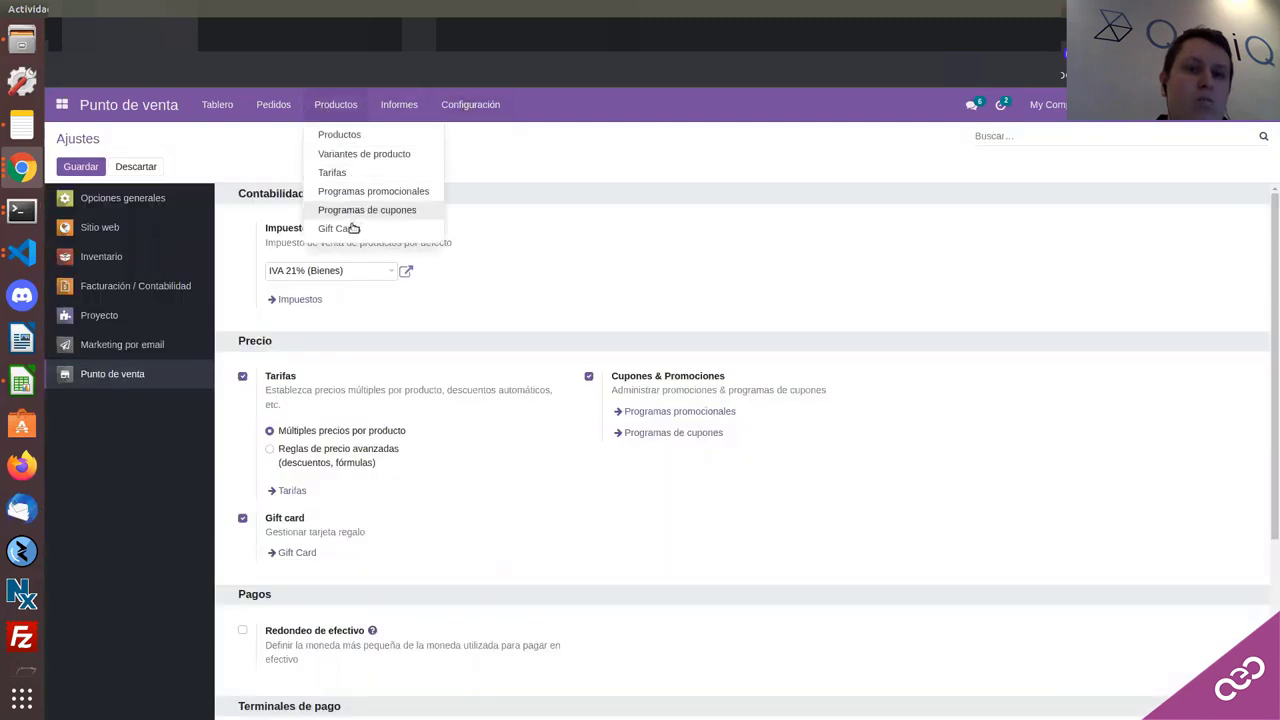
{"action": "left_click", "coordinate": [288, 157]}
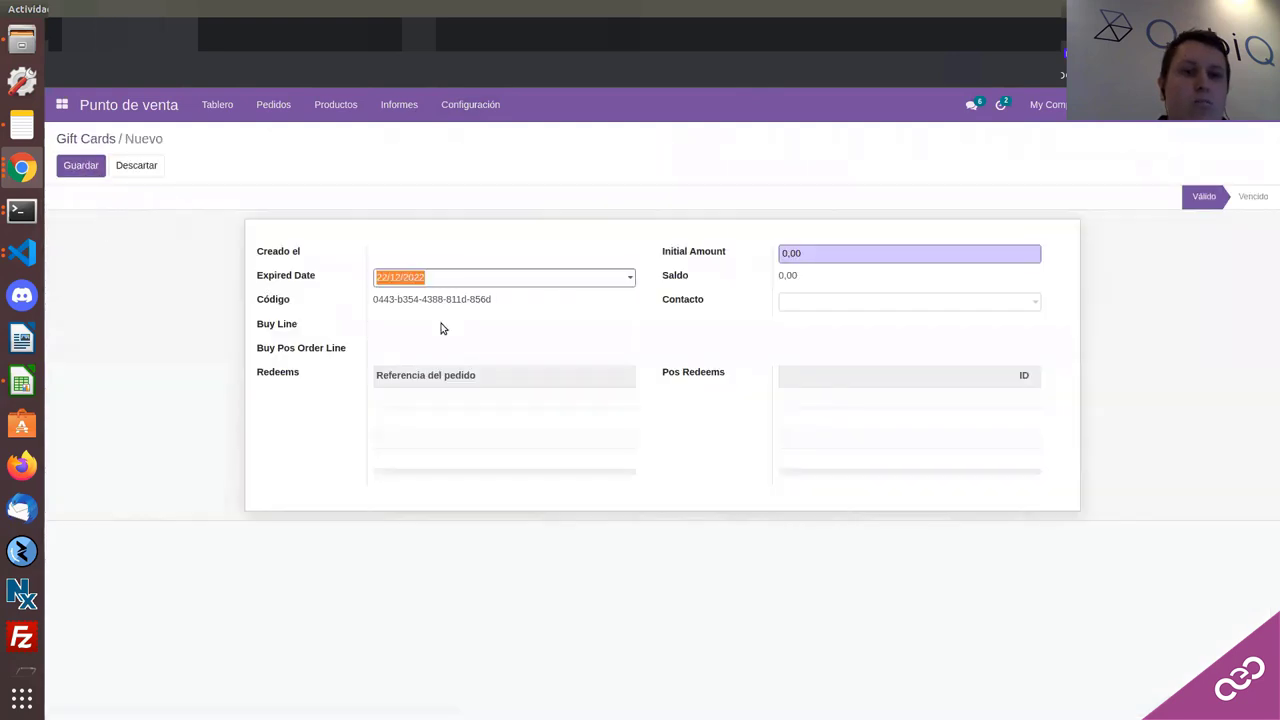
{"action": "left_click", "coordinate": [434, 281]}
{"action": "left_click", "coordinate": [370, 236]}
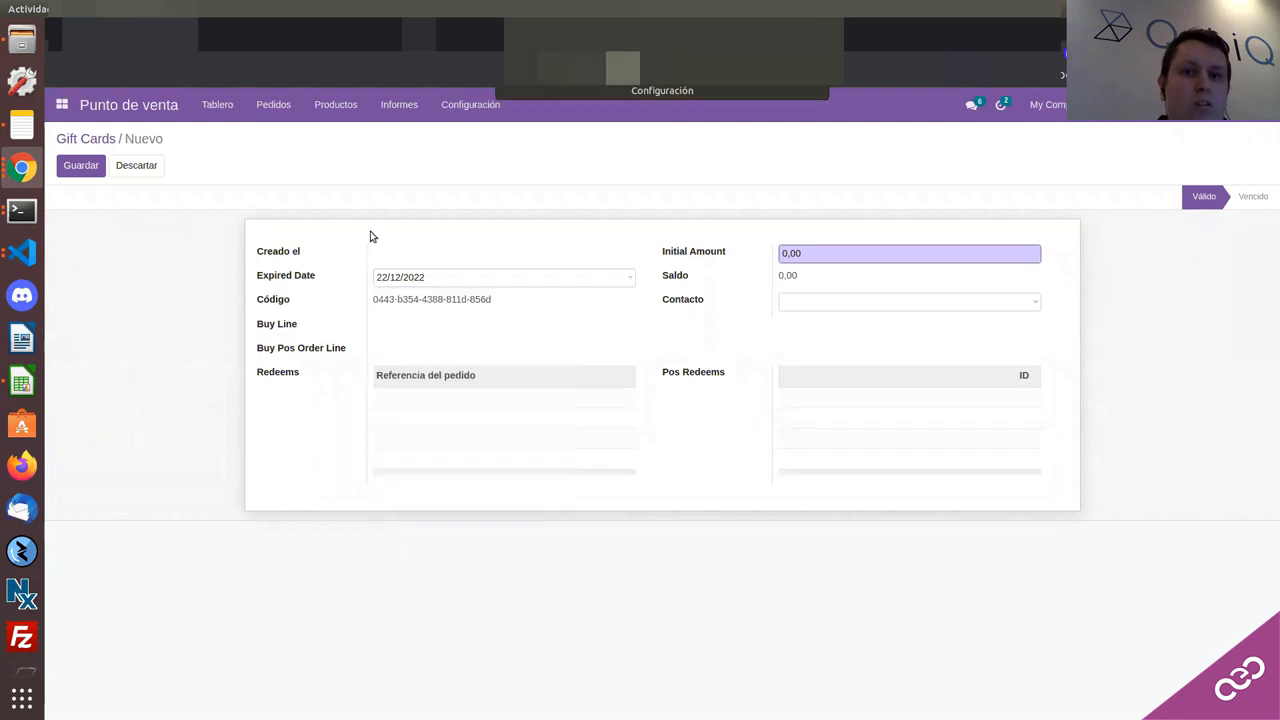
{"action": "left_click", "coordinate": [463, 277]}
{"action": "left_click", "coordinate": [826, 252]}
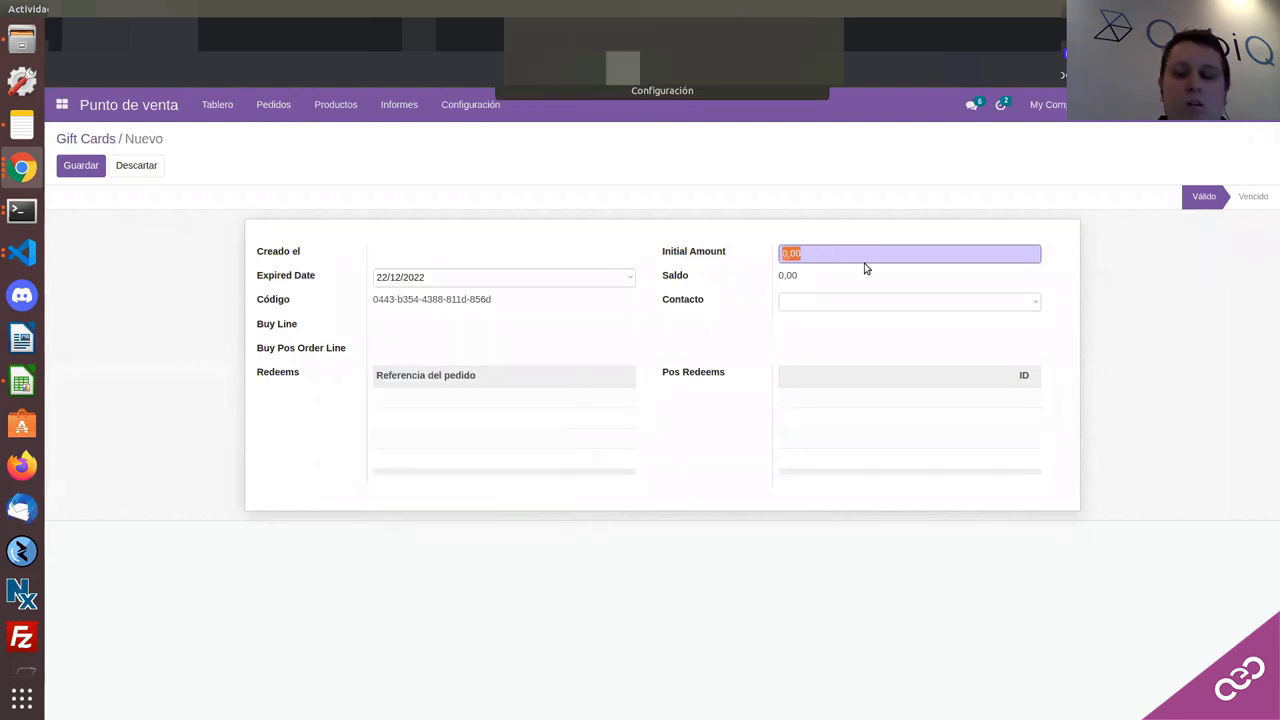
{"action": "type", "text": "200"}
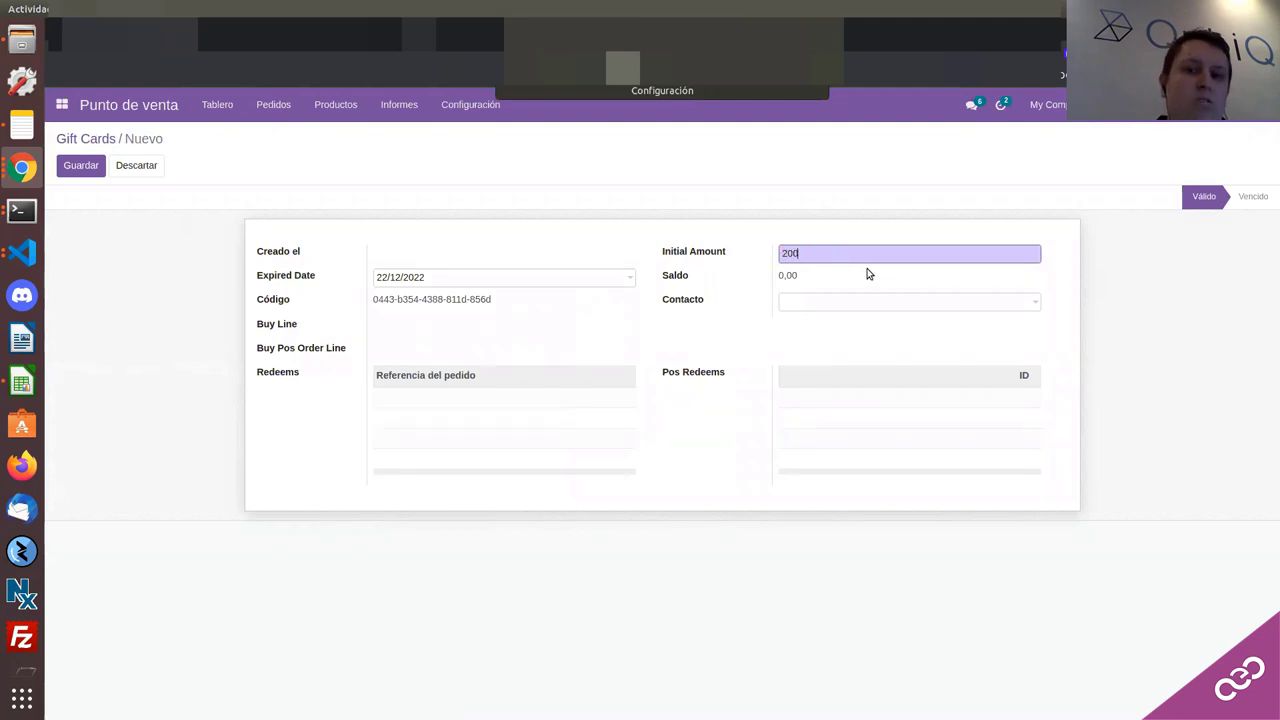
Step: Leave Contacto empty and save the card as Gift #1
{"action": "left_click", "coordinate": [808, 302]}
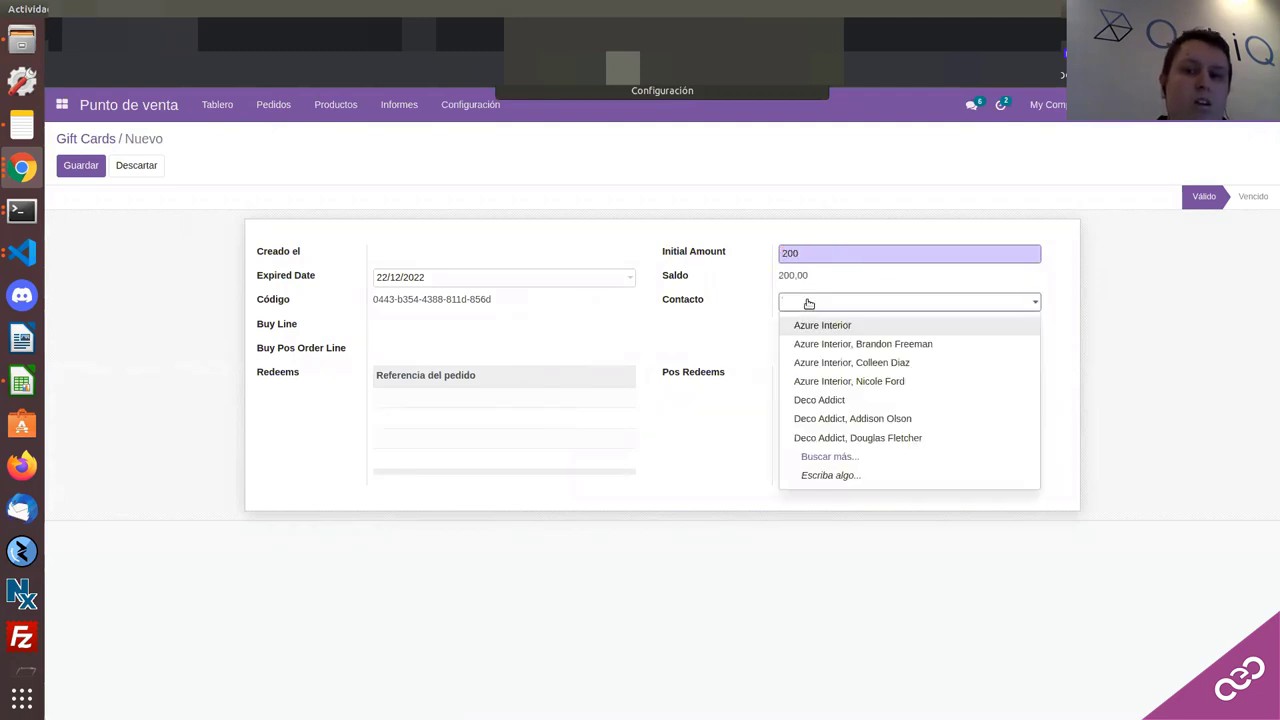
{"action": "left_click", "coordinate": [729, 296]}
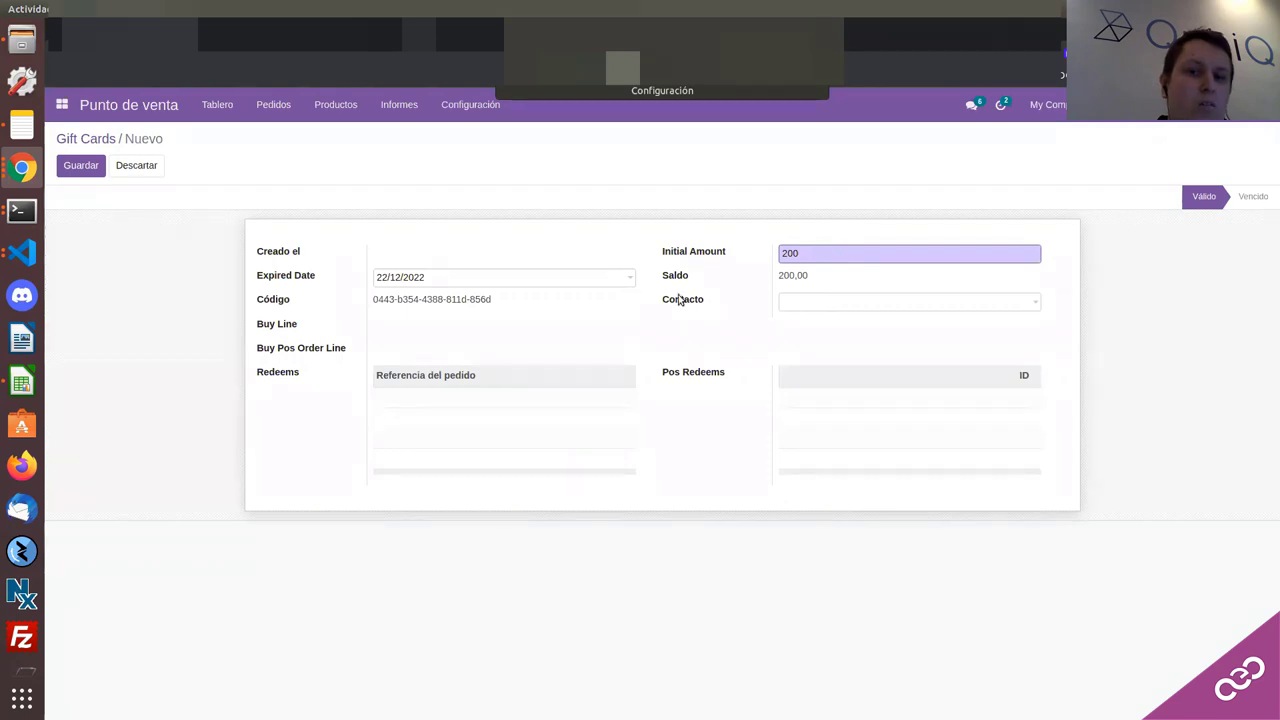
{"action": "mouse_move", "coordinate": [680, 299]}
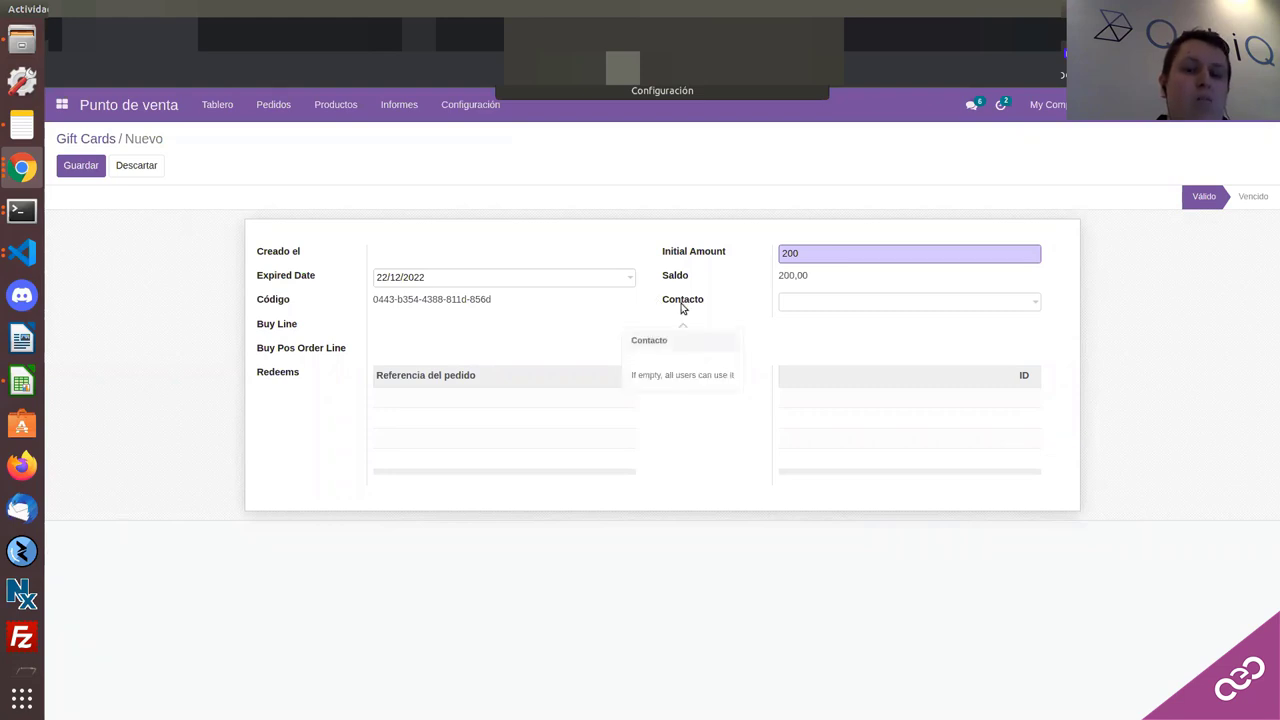
{"action": "left_click", "coordinate": [806, 302]}
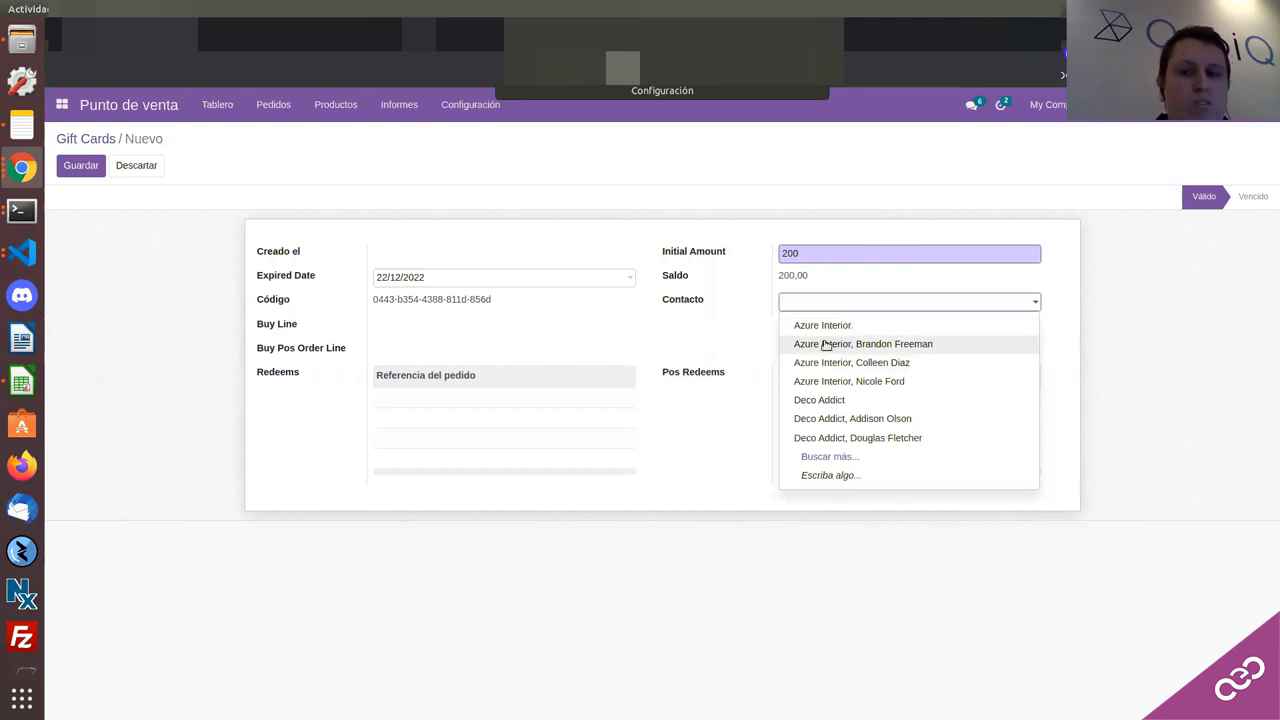
{"action": "left_click", "coordinate": [720, 334]}
{"action": "left_click", "coordinate": [786, 306]}
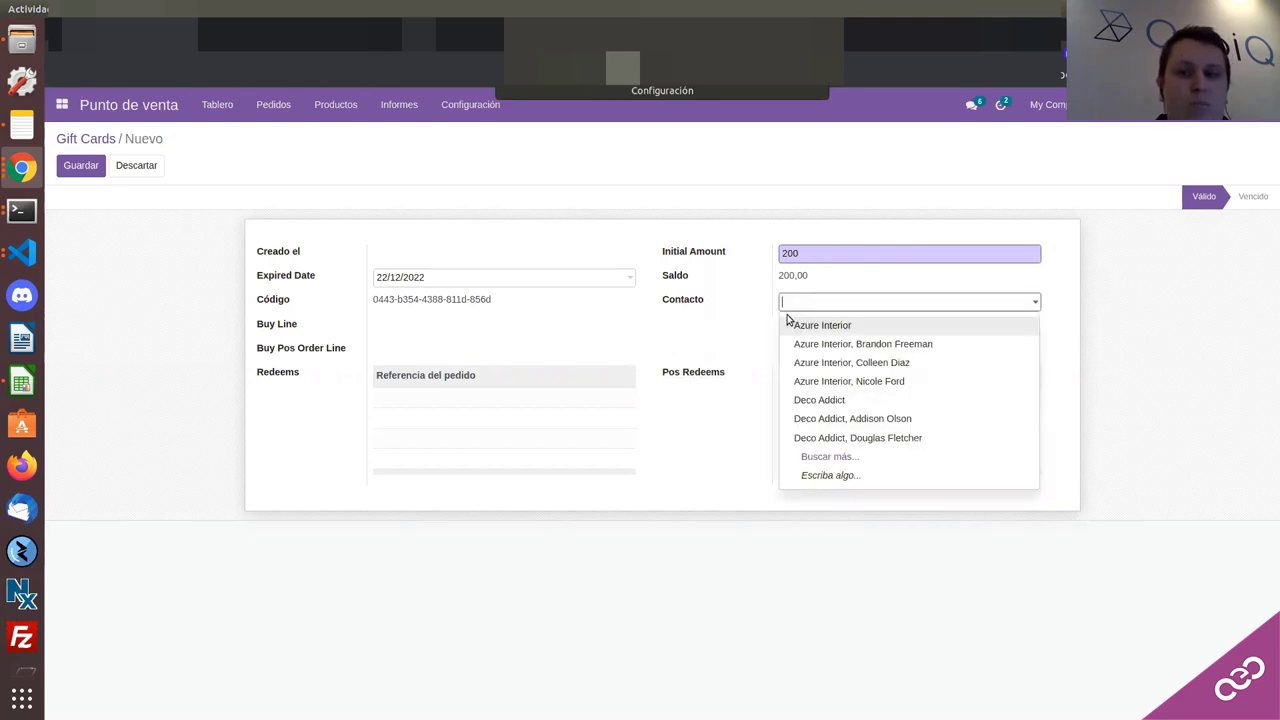
{"action": "left_click", "coordinate": [718, 308]}
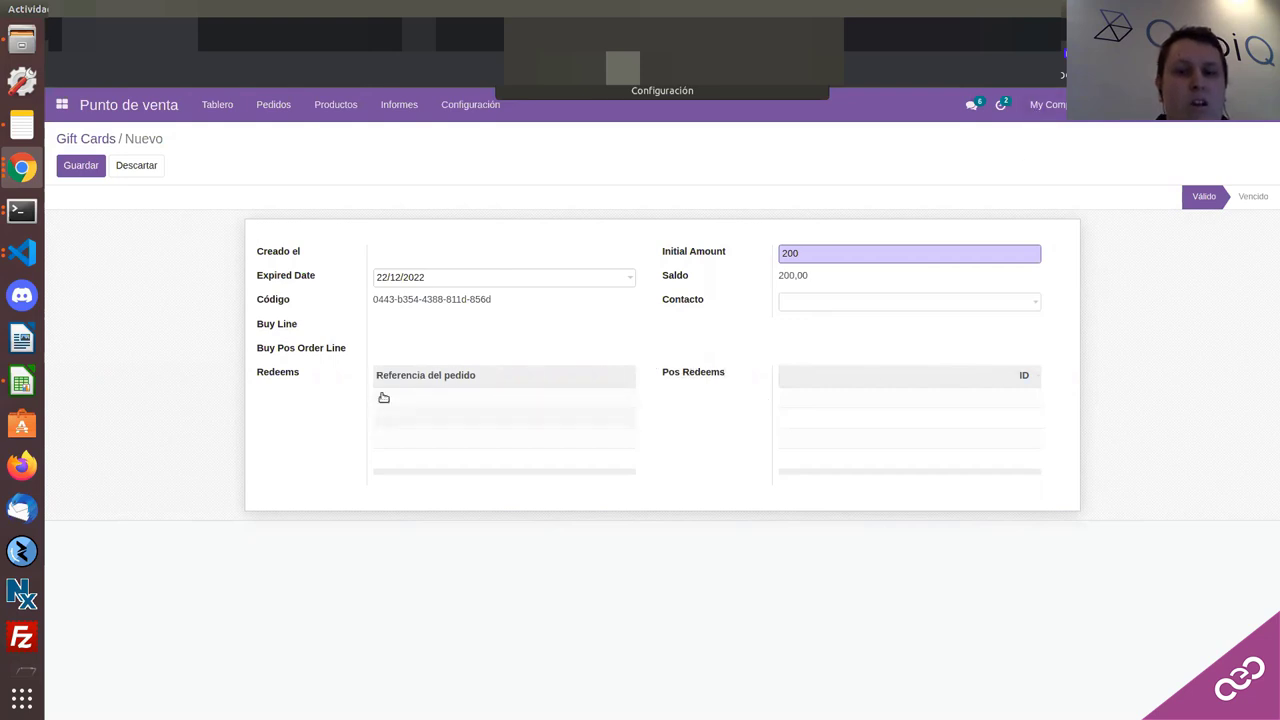
{"action": "left_click", "coordinate": [81, 168]}
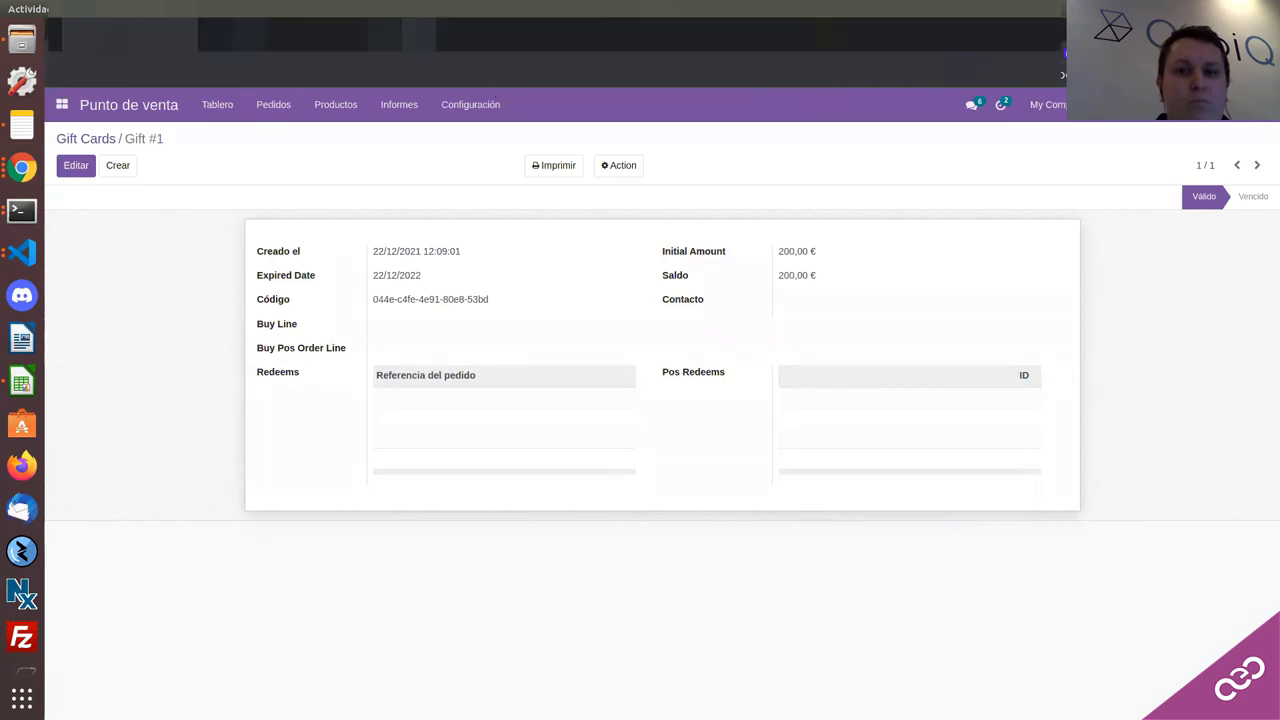
{"action": "mouse_move", "coordinate": [378, 305]}
{"action": "left_mouse_down"}
{"action": "mouse_move", "coordinate": [503, 294]}
{"action": "mouse_move", "coordinate": [420, 289]}
{"action": "mouse_move", "coordinate": [491, 309]}
{"action": "mouse_move", "coordinate": [375, 304]}
{"action": "left_mouse_up"}
{"action": "left_click", "coordinate": [372, 304]}
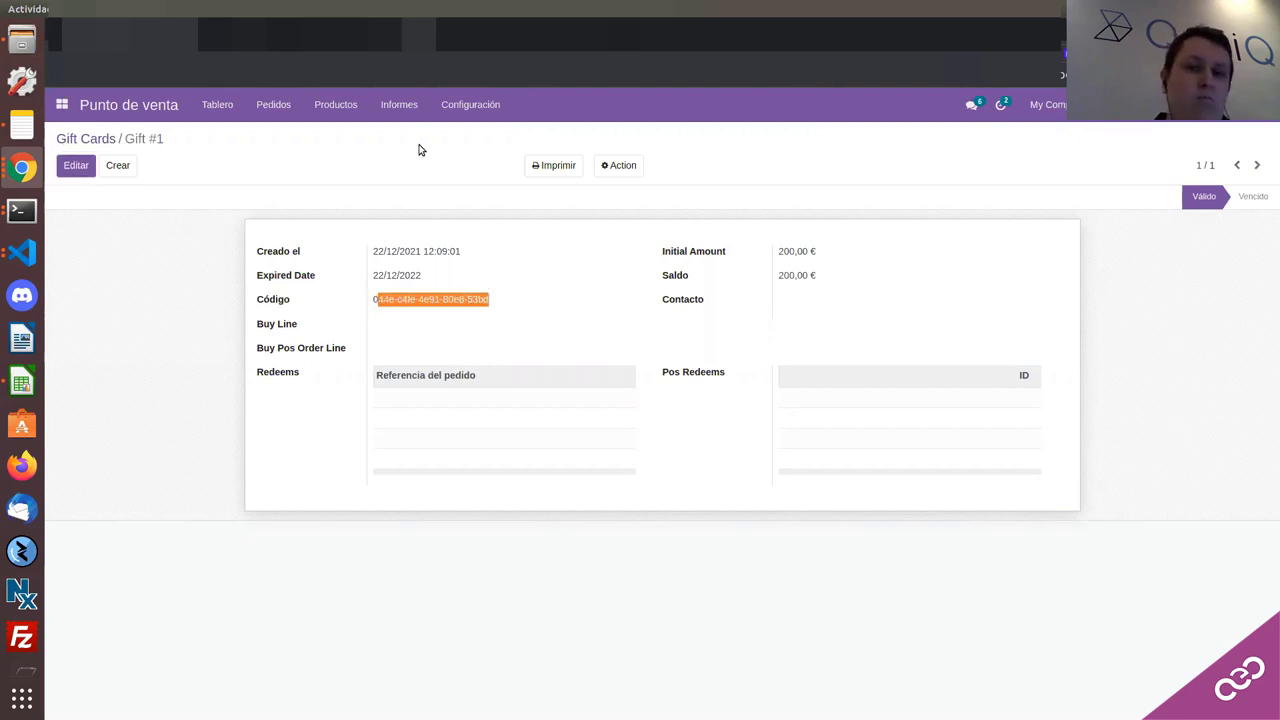
Step: Print Gift #1 to Gift Card.pdf, check its amount and code, then close the PDF tab
{"action": "left_click", "coordinate": [554, 166]}
{"action": "left_click", "coordinate": [558, 191]}
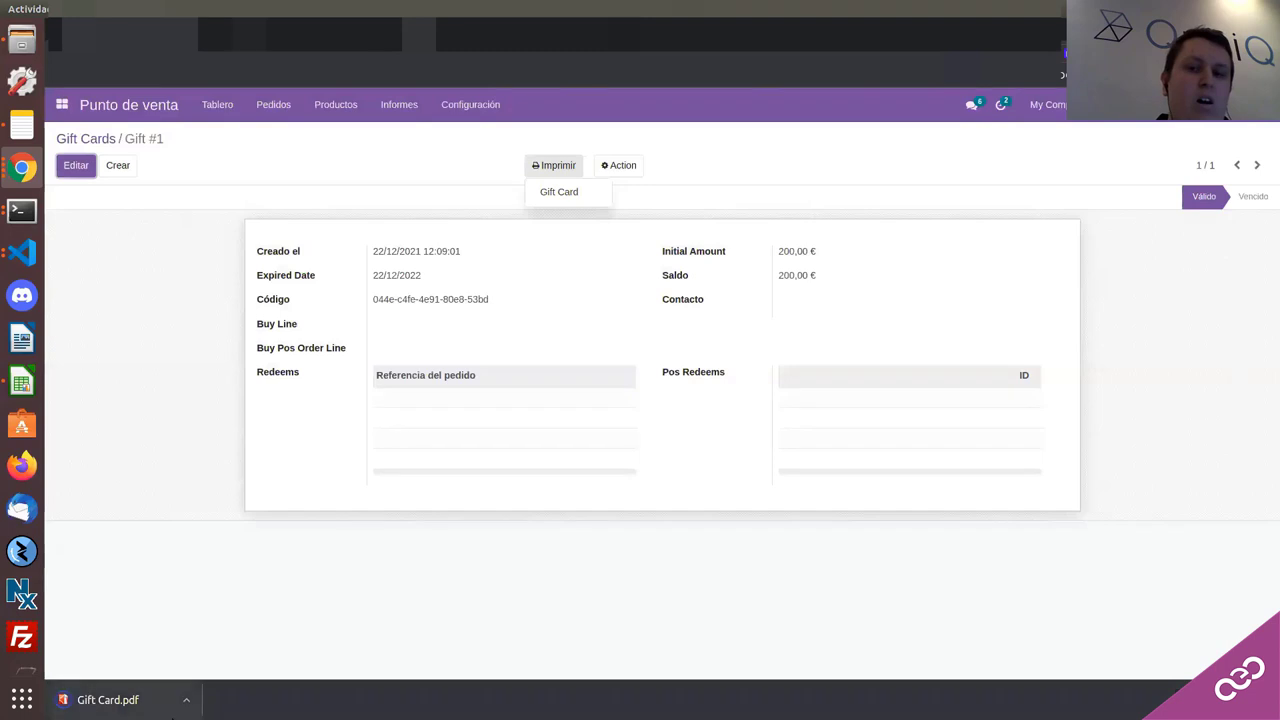
{"action": "left_click", "coordinate": [140, 708]}
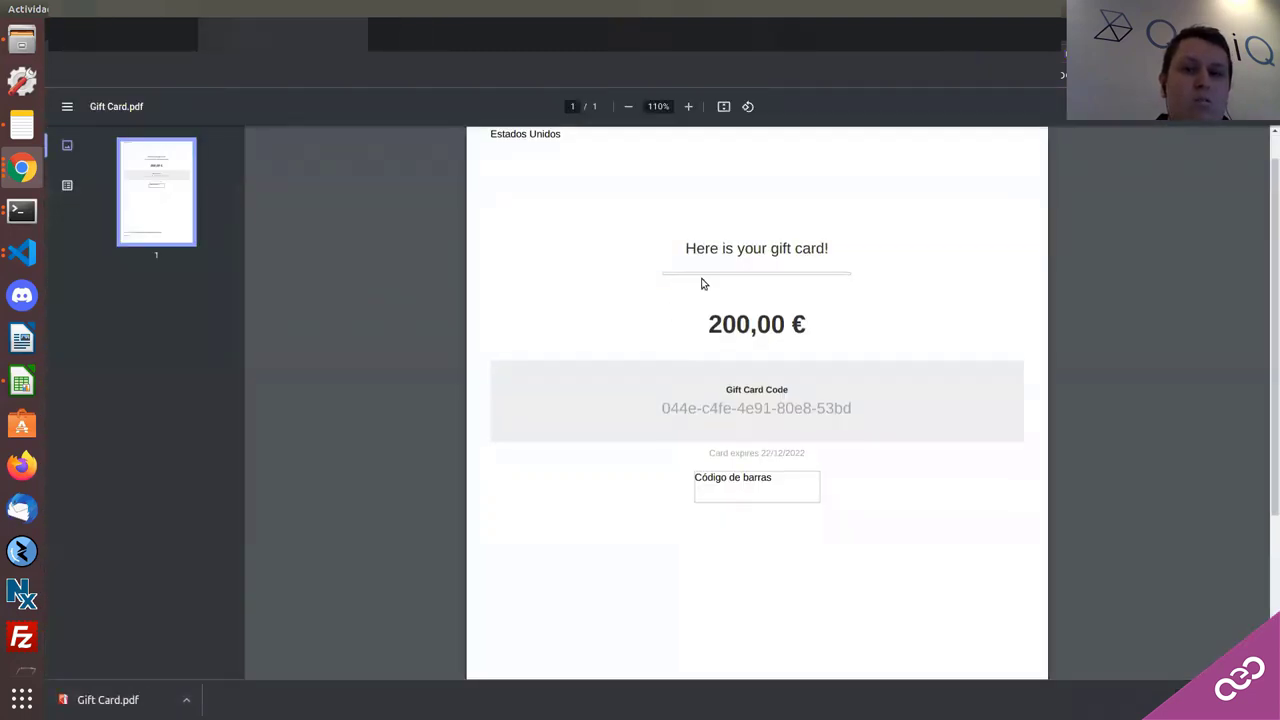
{"action": "scroll", "coordinate": [677, 263], "scroll_direction": "down", "scroll_amount": 1}
{"action": "scroll", "coordinate": [677, 262], "scroll_direction": "up", "scroll_amount": 1}
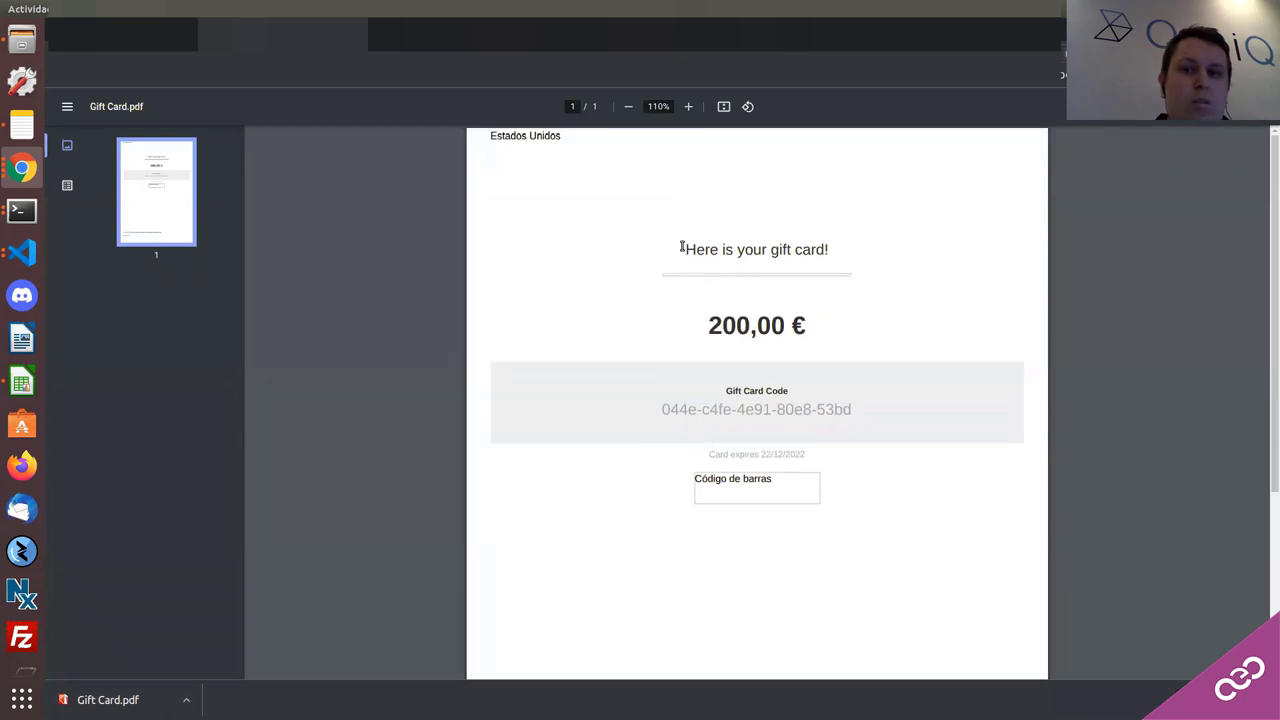
{"action": "left_click_drag", "start_coordinate": [681, 246], "coordinate": [809, 257]}
{"action": "left_click", "coordinate": [681, 319]}
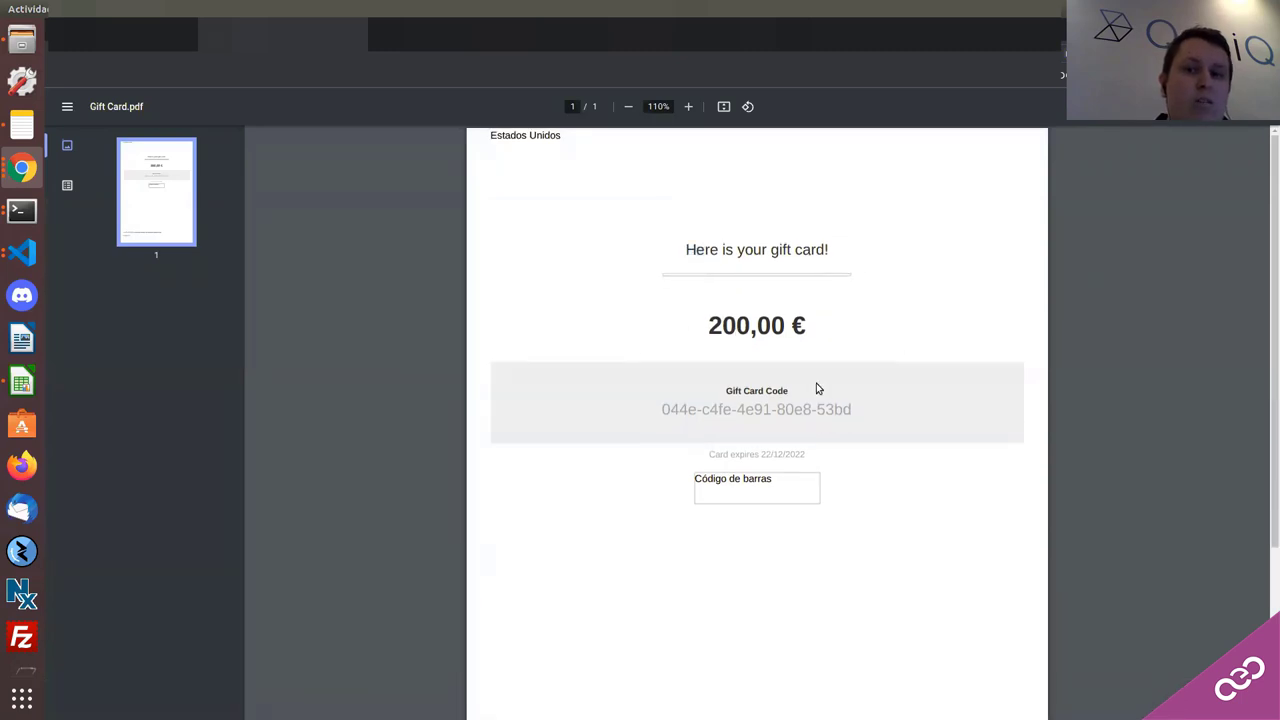
{"action": "left_click_drag", "start_coordinate": [647, 406], "coordinate": [985, 419]}
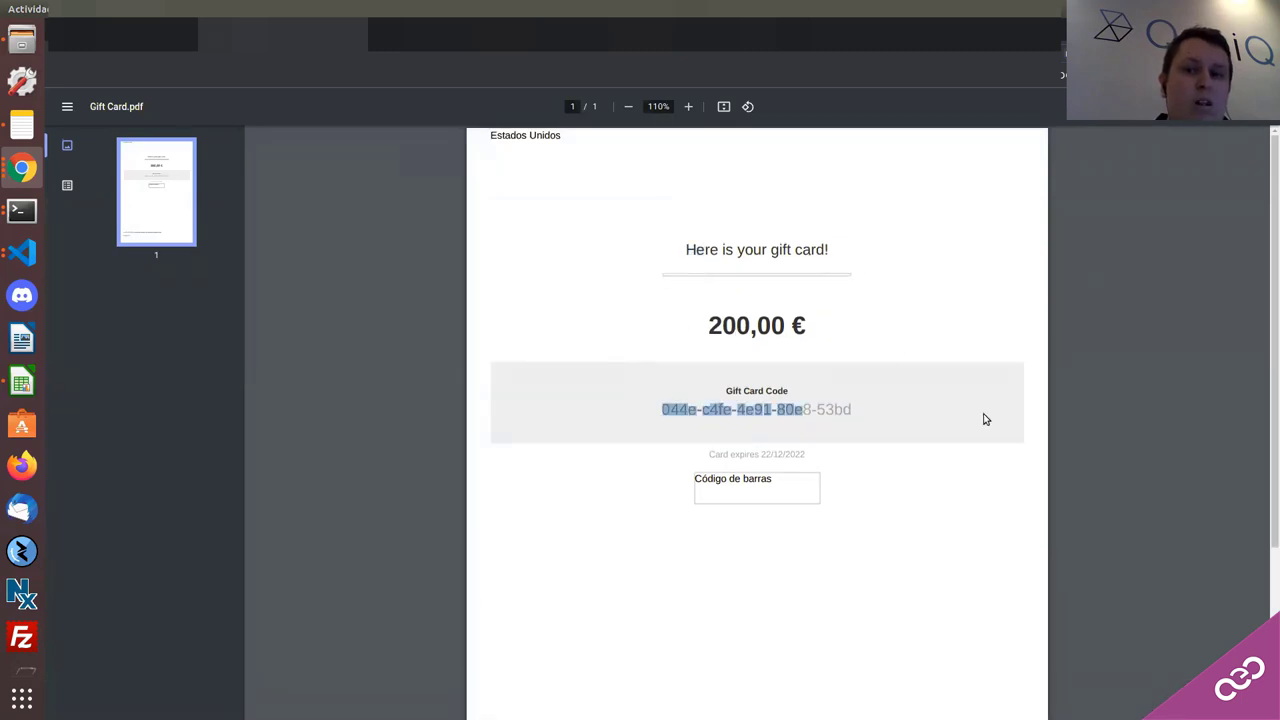
{"action": "left_click", "coordinate": [757, 492]}
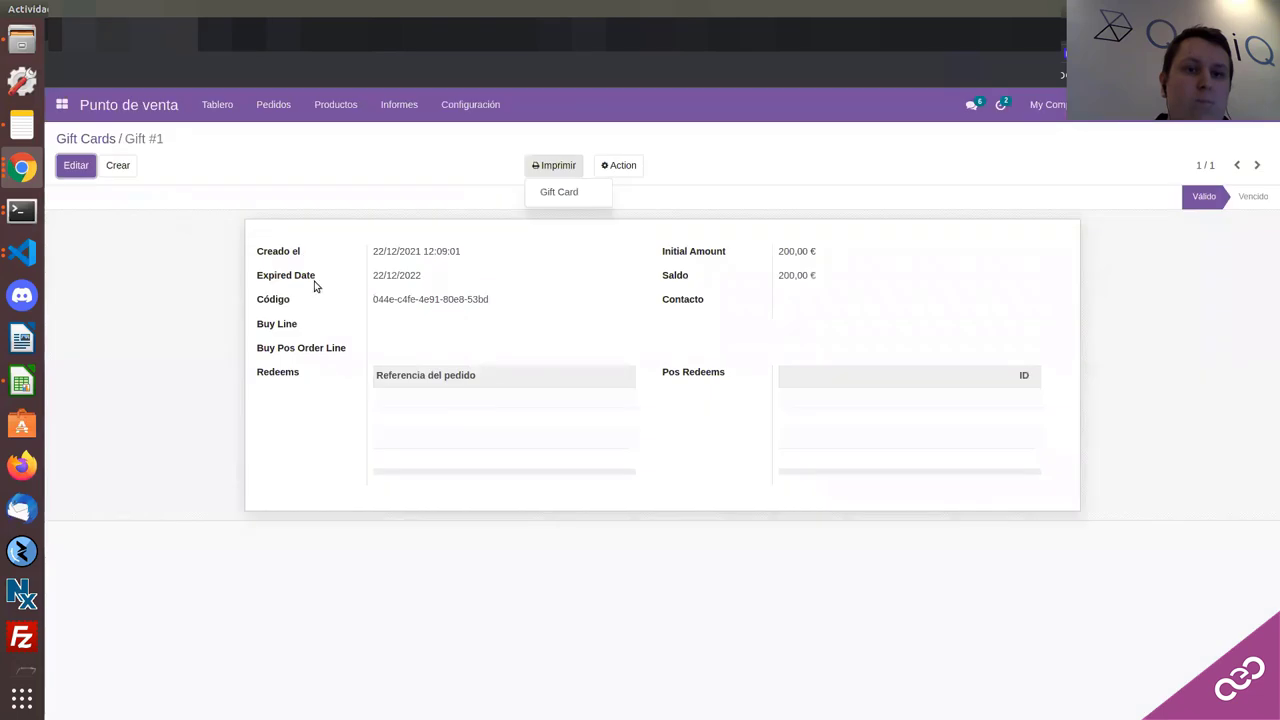
{"action": "right_click", "coordinate": [130, 30]}
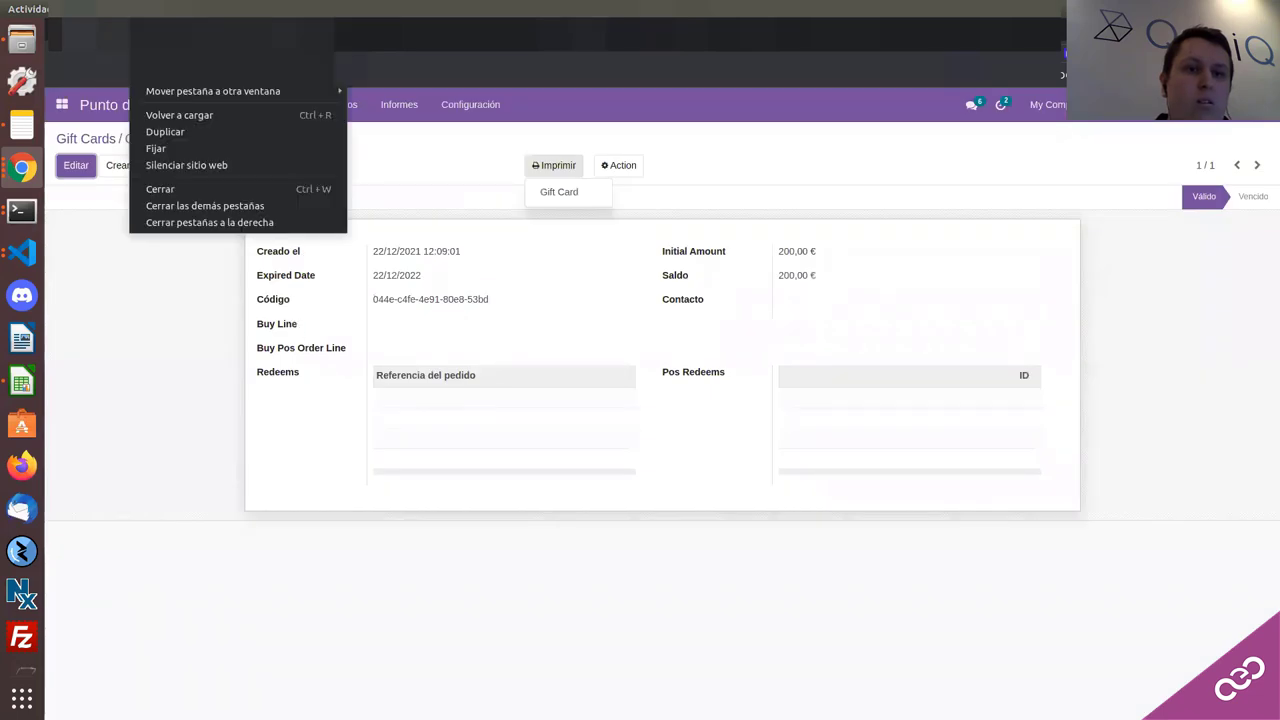
{"action": "left_click", "coordinate": [163, 143]}
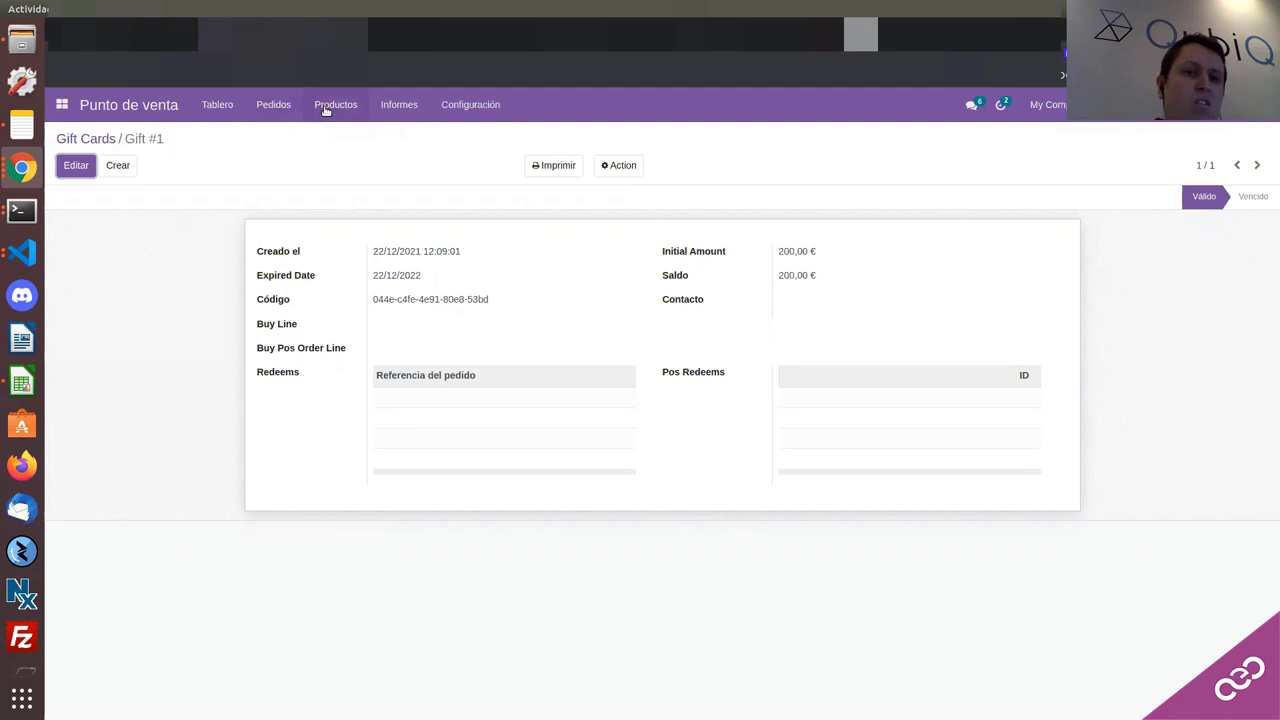
Step: Search the product catalogue for 'gidt' and open the Gift Card product
{"action": "left_click", "coordinate": [324, 105]}
{"action": "left_click", "coordinate": [330, 134]}
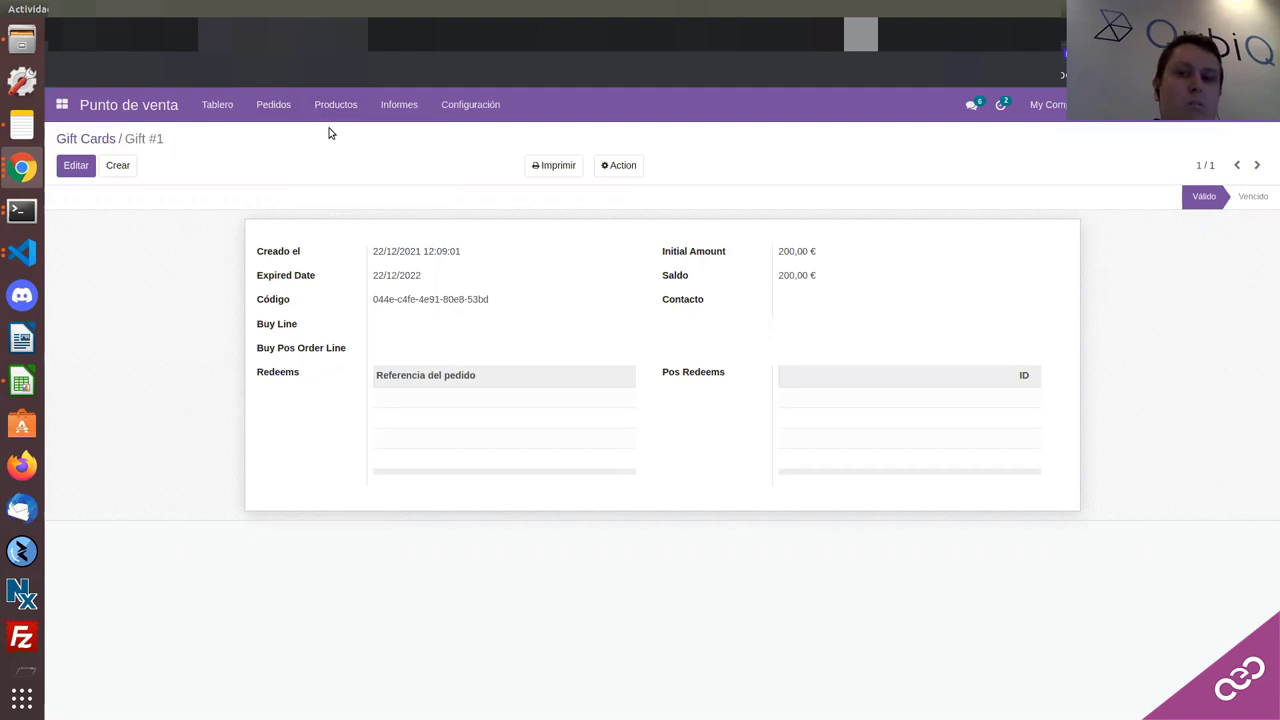
{"action": "type", "text": "gidt"}
{"action": "key", "text": "Return"}
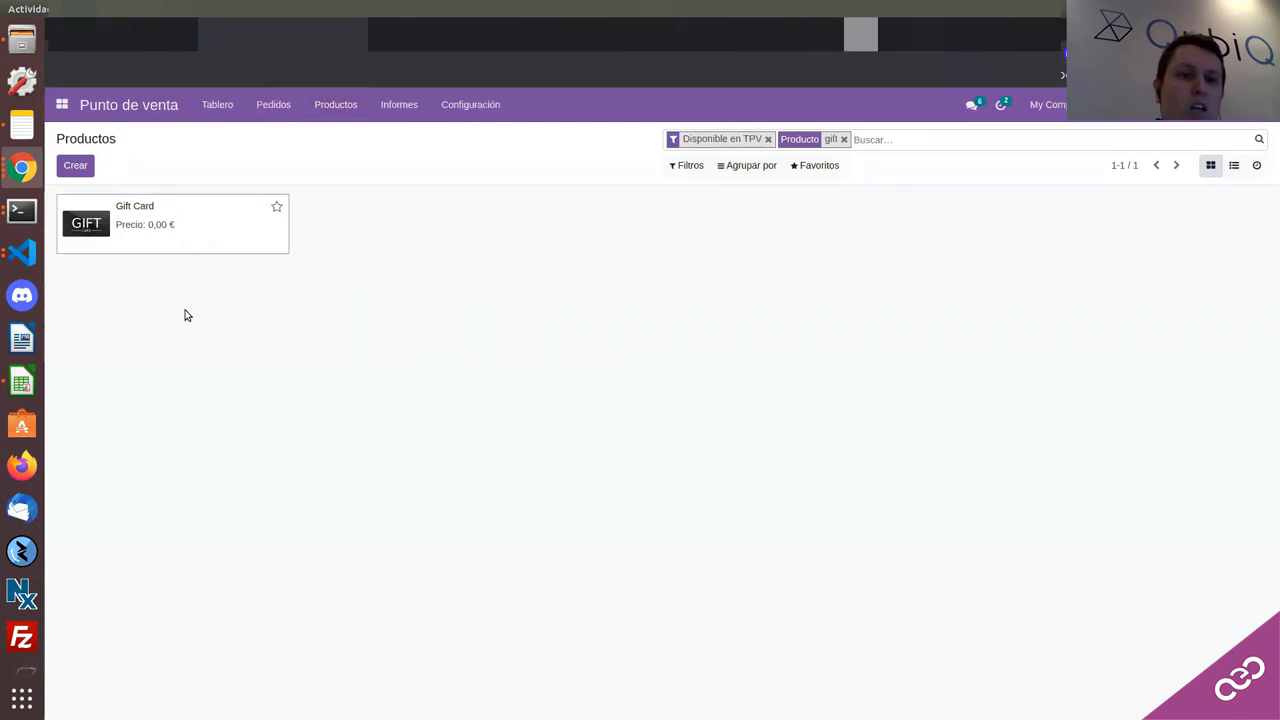
{"action": "left_click", "coordinate": [183, 226]}
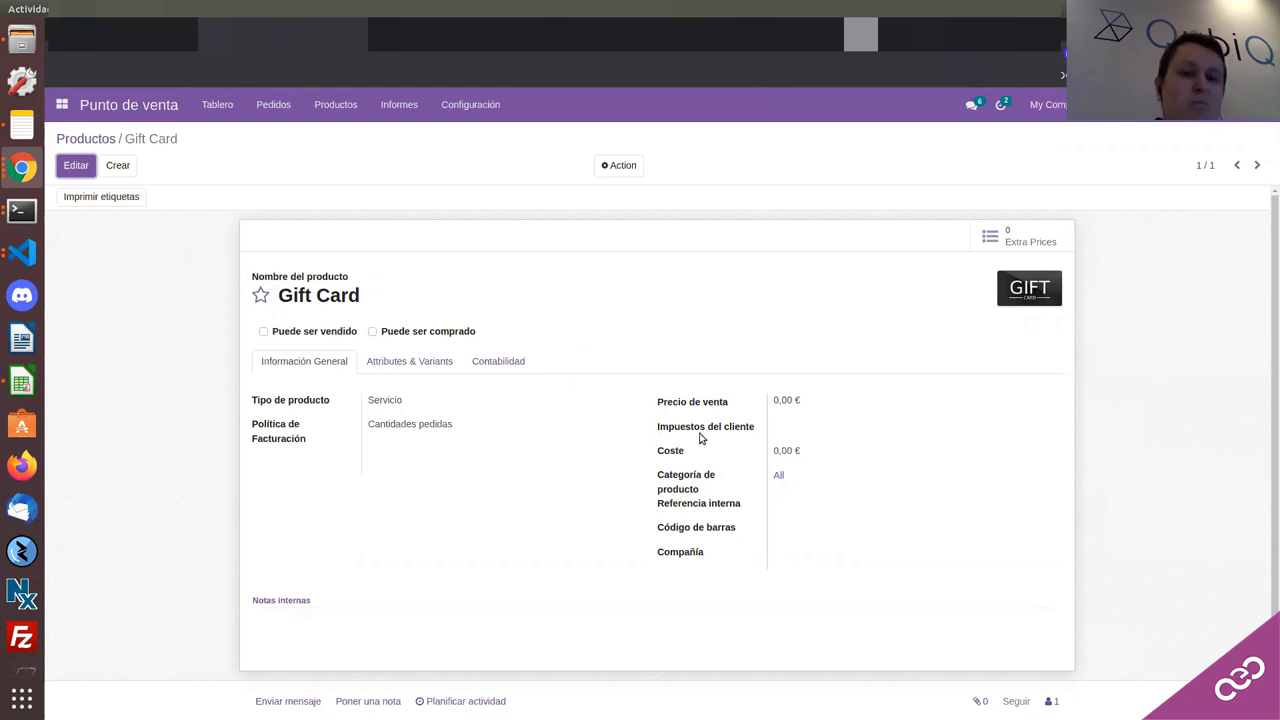
Step: Review the Gift Card's taxes and Contabilidad tab, discard changes, and return to the dashboard
{"action": "left_click", "coordinate": [690, 479]}
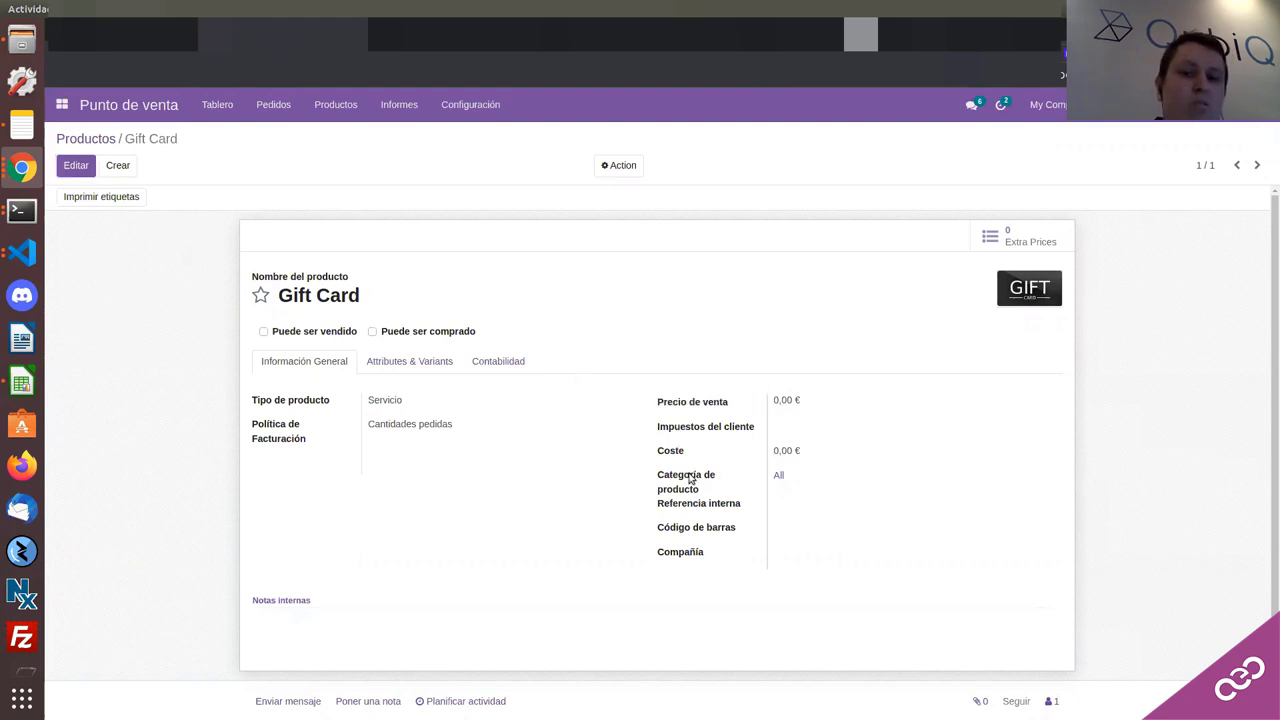
{"action": "left_click", "coordinate": [709, 527]}
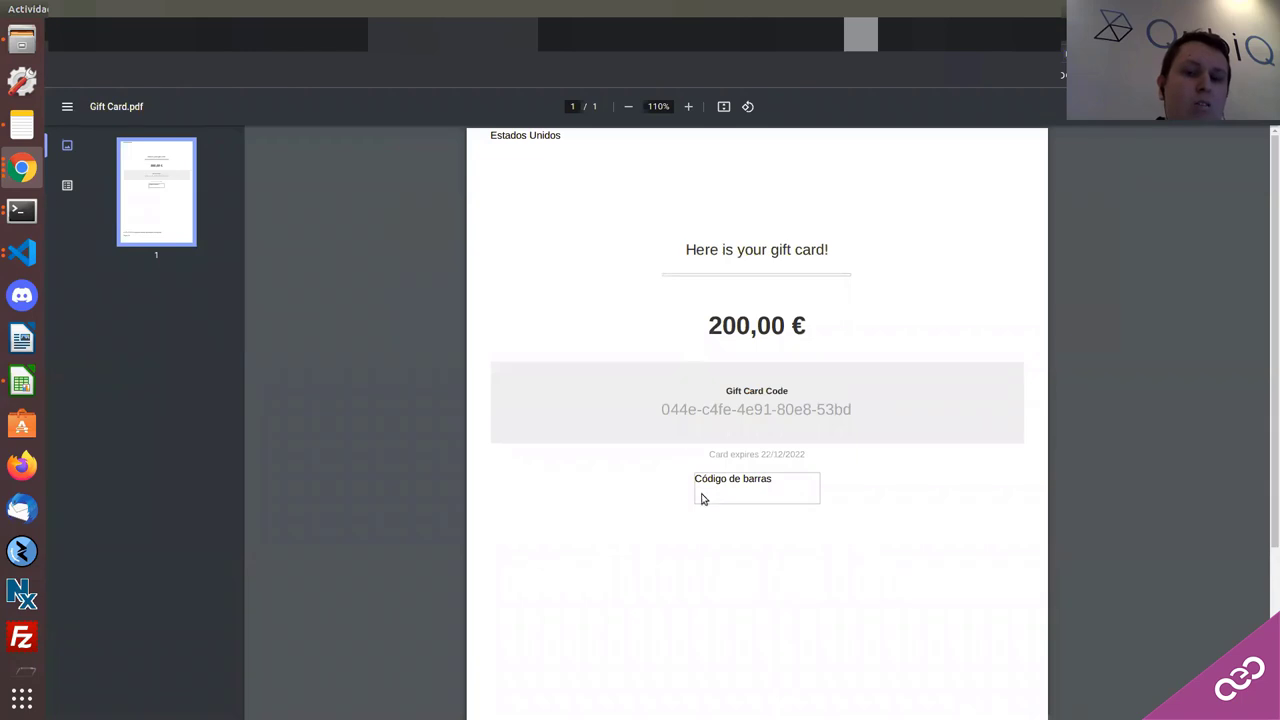
{"action": "left_click_drag", "start_coordinate": [700, 484], "coordinate": [789, 505]}
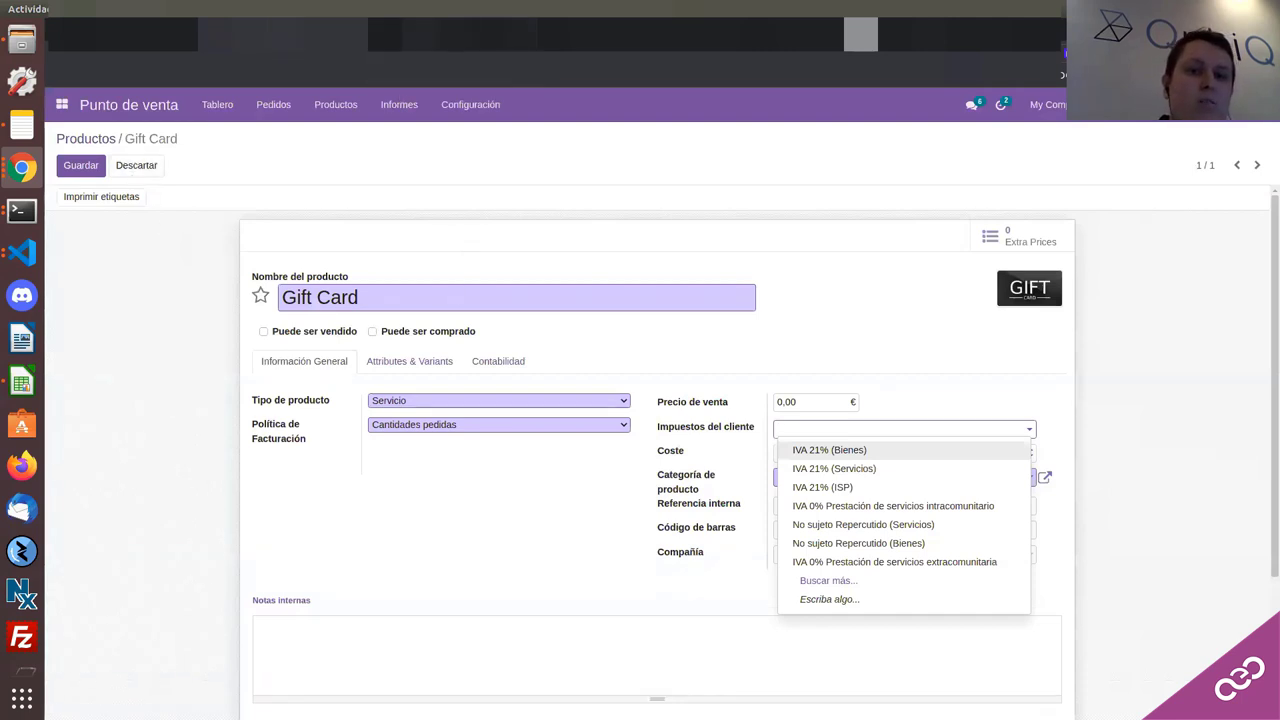
{"action": "left_click", "coordinate": [476, 489]}
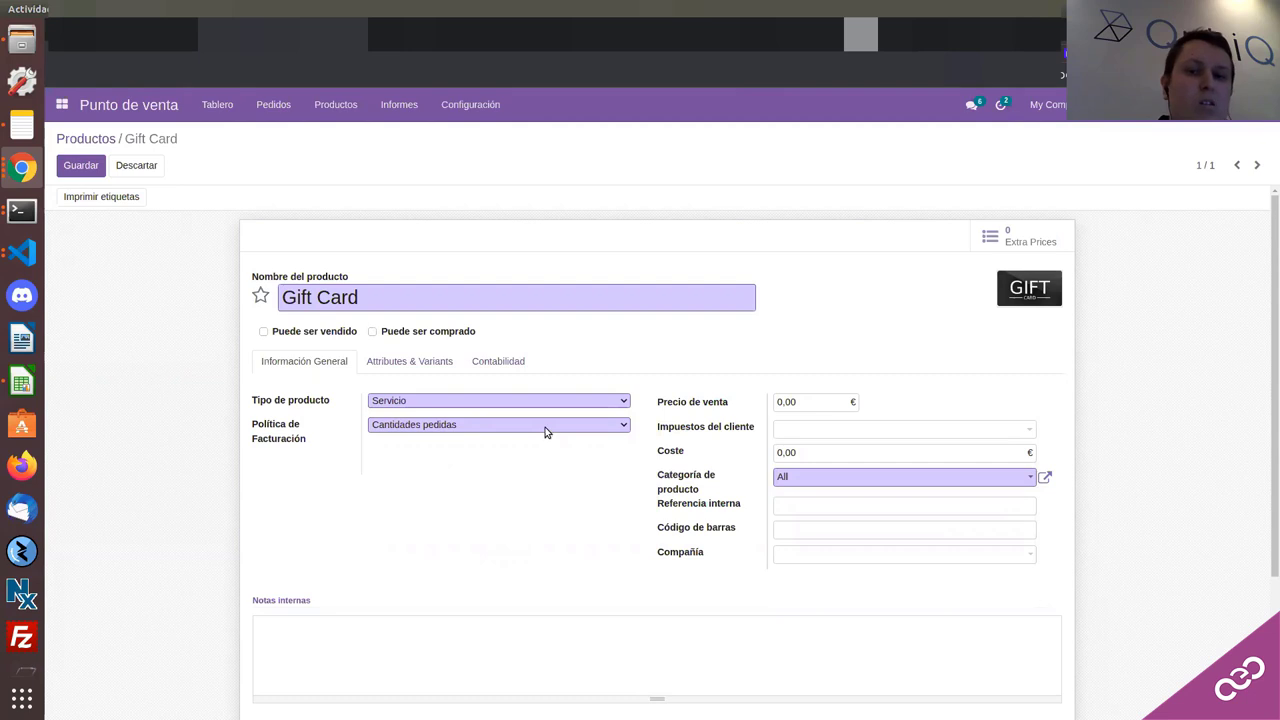
{"action": "left_click", "coordinate": [518, 369]}
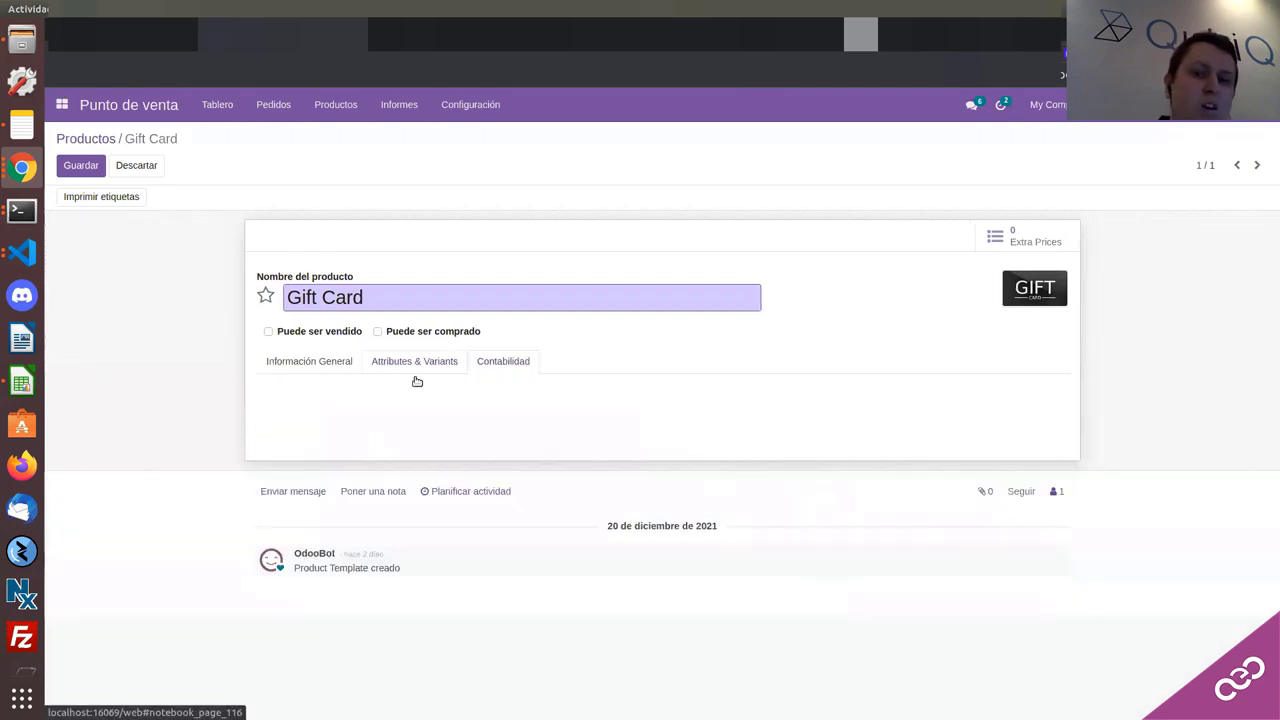
{"action": "left_click", "coordinate": [332, 362]}
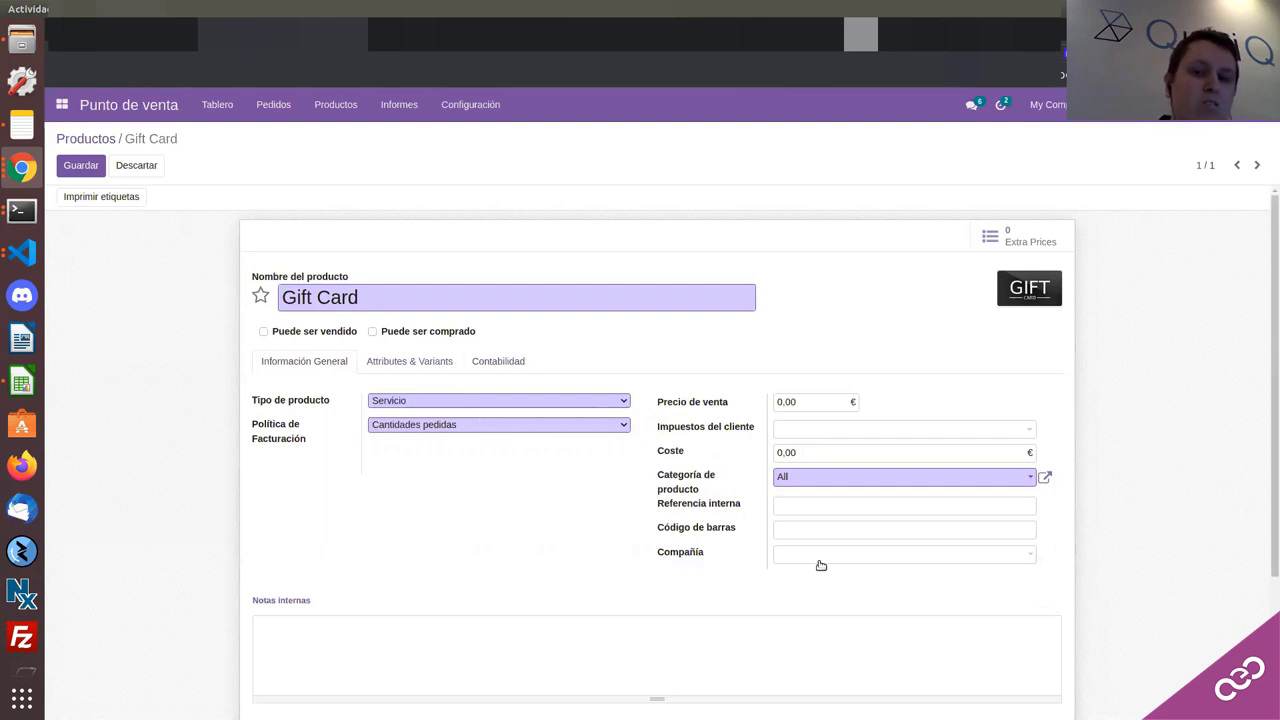
{"action": "left_click", "coordinate": [140, 165]}
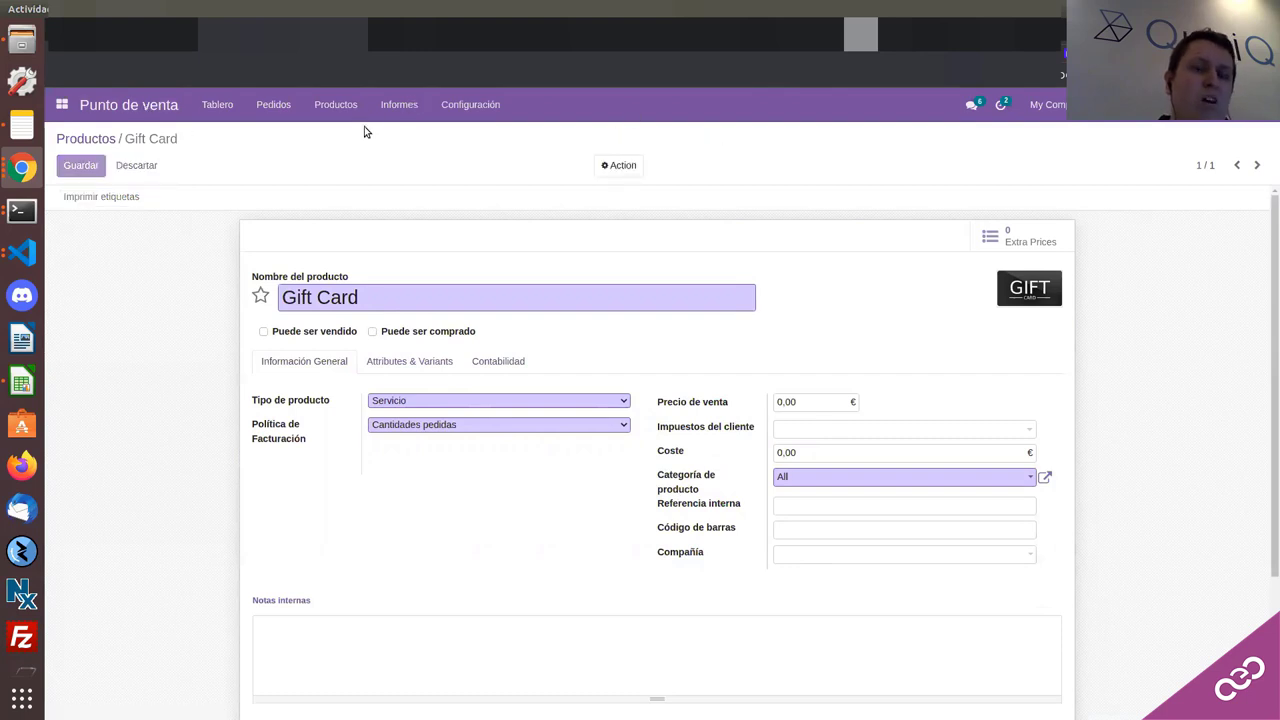
{"action": "left_click", "coordinate": [115, 115]}
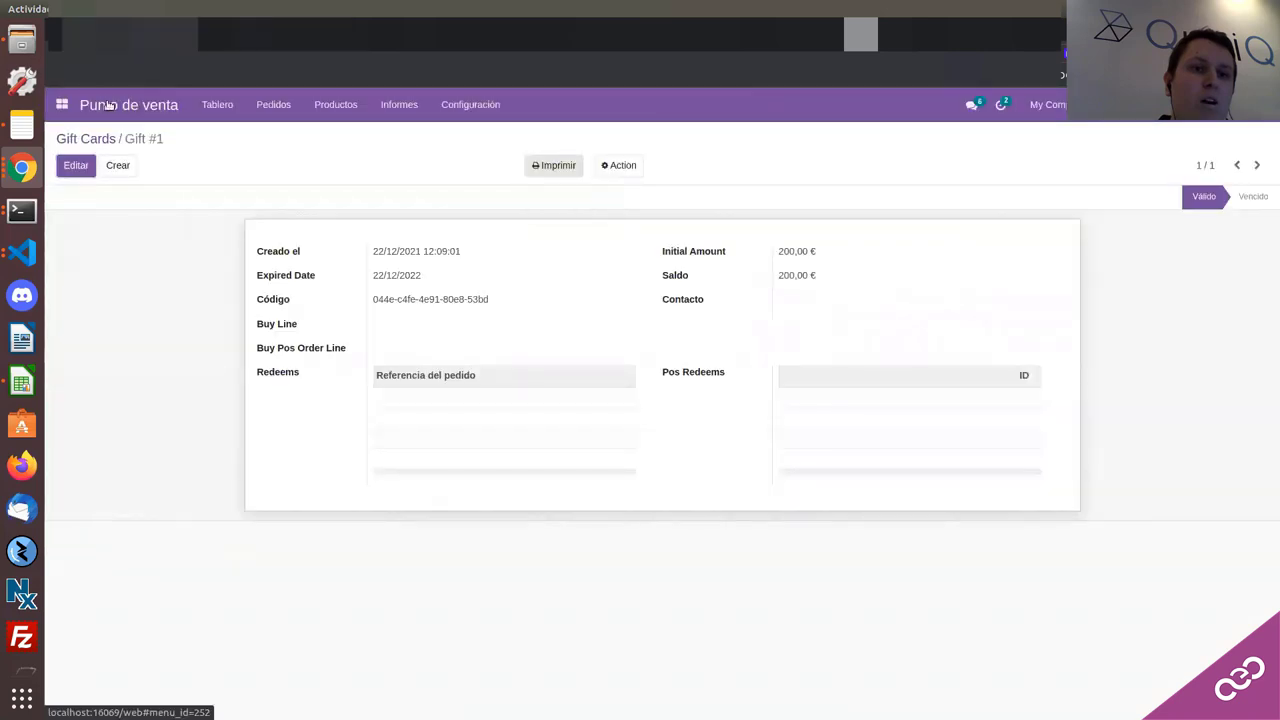
Step: After the Shop session fails to start, enable gift cards in the Shop's options
{"action": "left_click", "coordinate": [100, 252]}
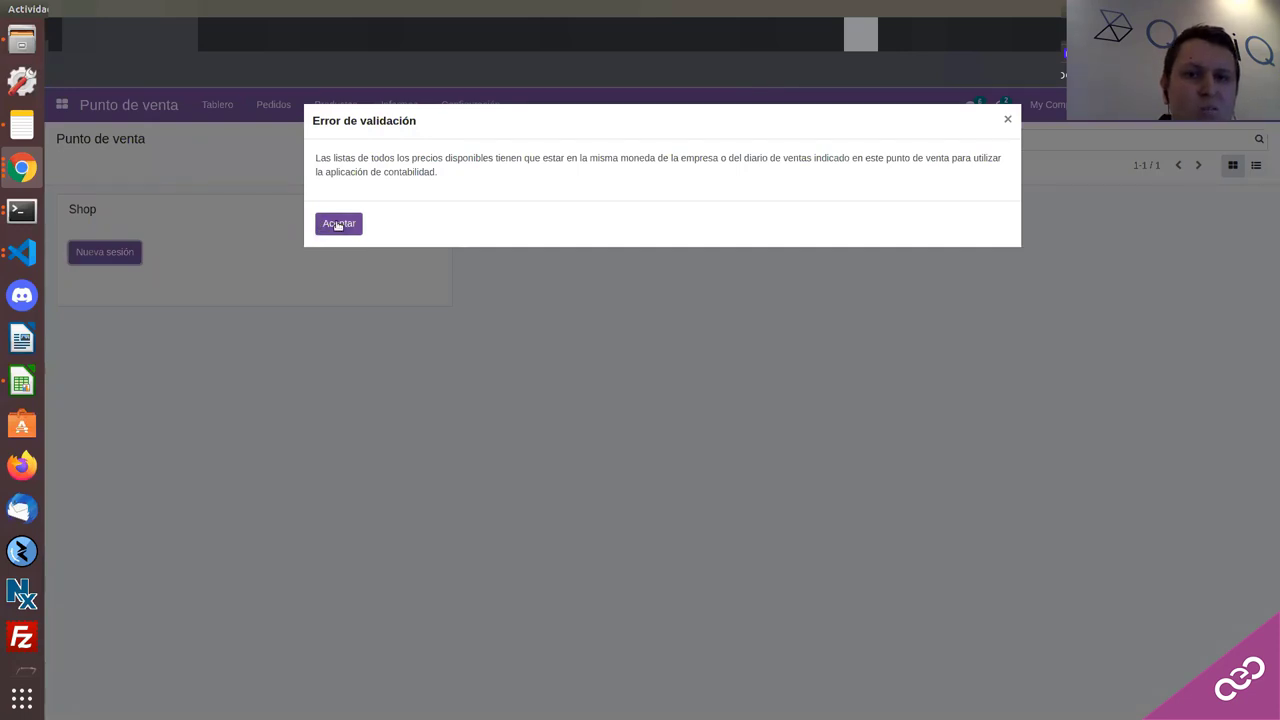
{"action": "left_click", "coordinate": [338, 224]}
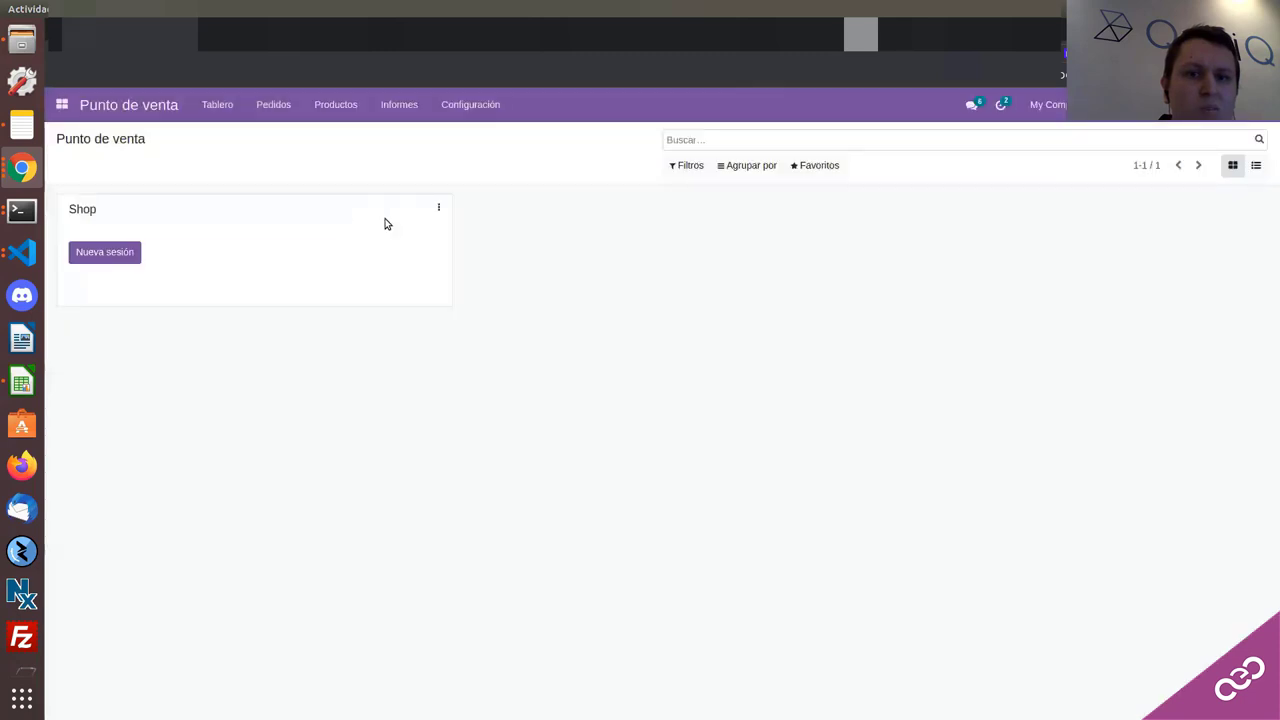
{"action": "left_click", "coordinate": [438, 207]}
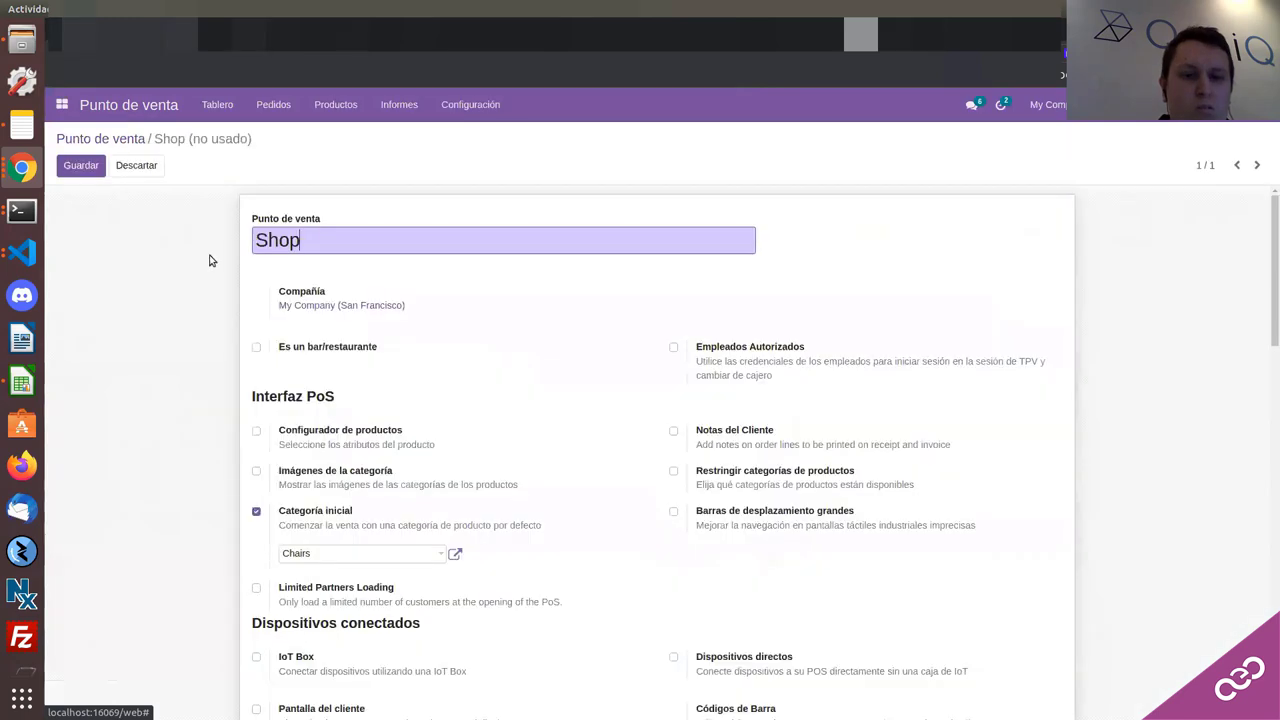
{"action": "scroll", "coordinate": [257, 355], "scroll_direction": "down", "scroll_amount": 3}
{"action": "scroll", "coordinate": [257, 355], "scroll_direction": "down", "scroll_amount": 8}
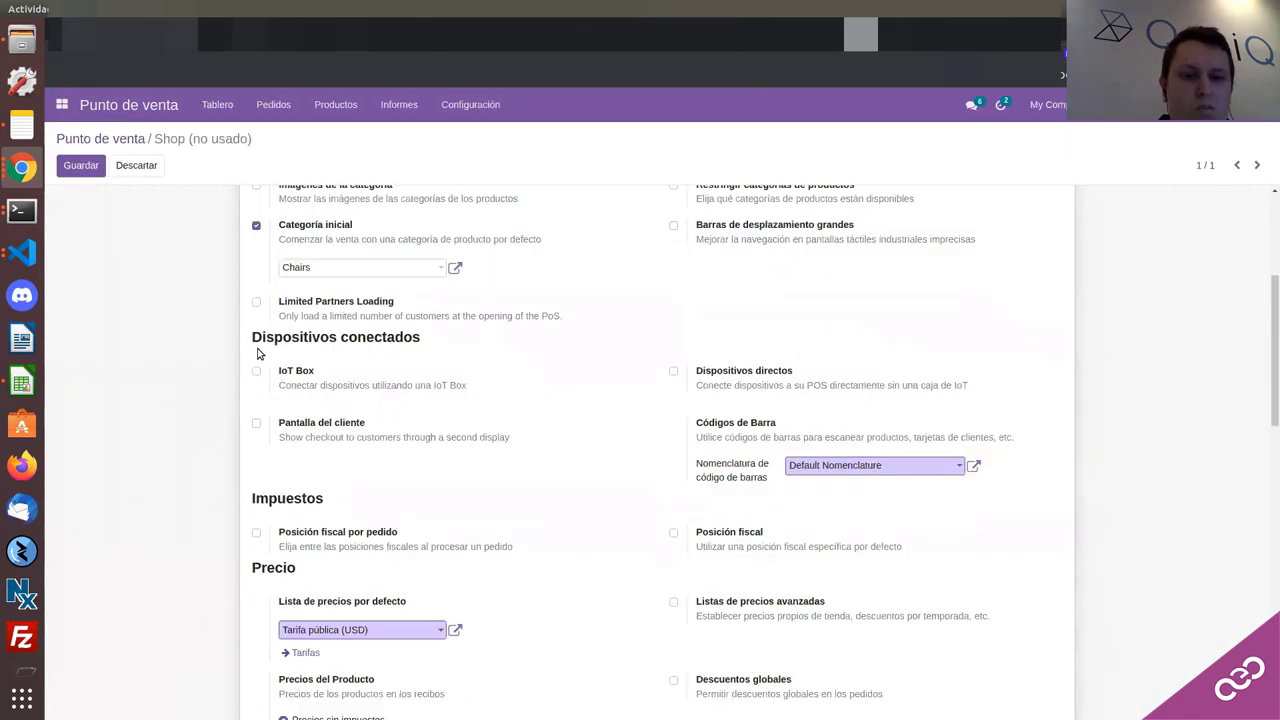
{"action": "left_click", "coordinate": [255, 250]}
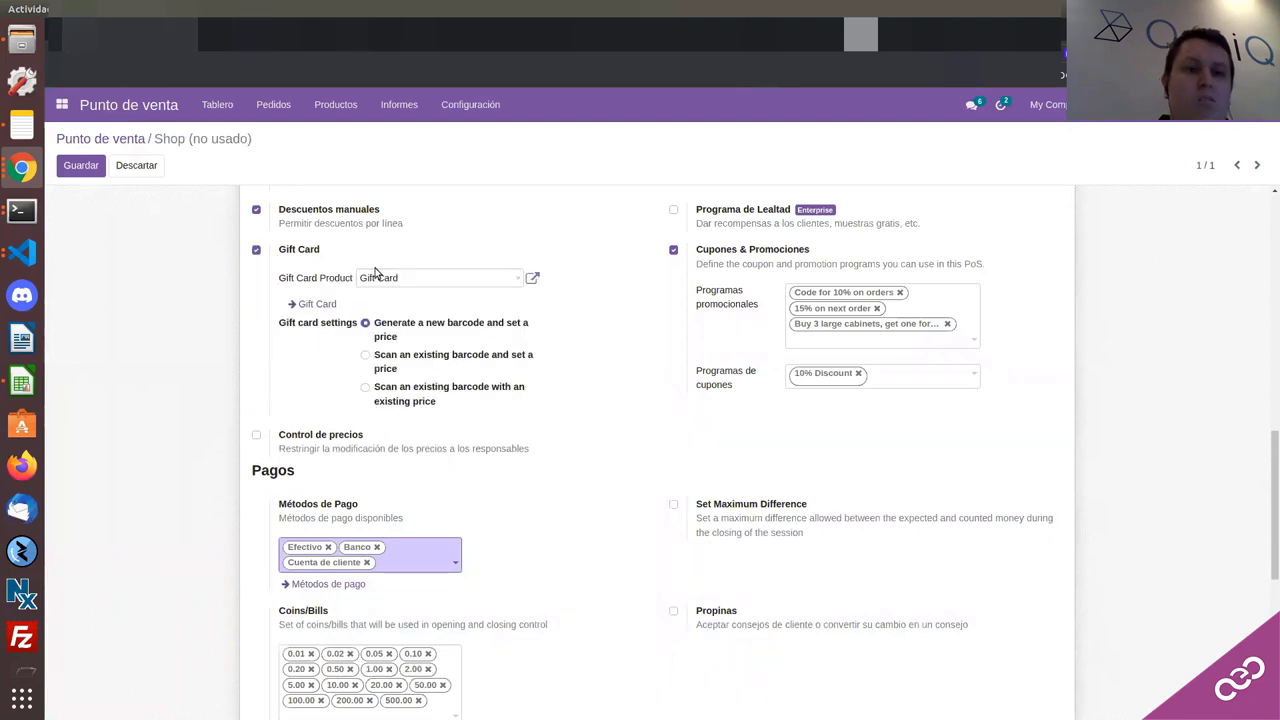
{"action": "scroll", "coordinate": [430, 285], "scroll_direction": "up", "scroll_amount": 1}
{"action": "scroll", "coordinate": [436, 291], "scroll_direction": "up", "scroll_amount": 1}
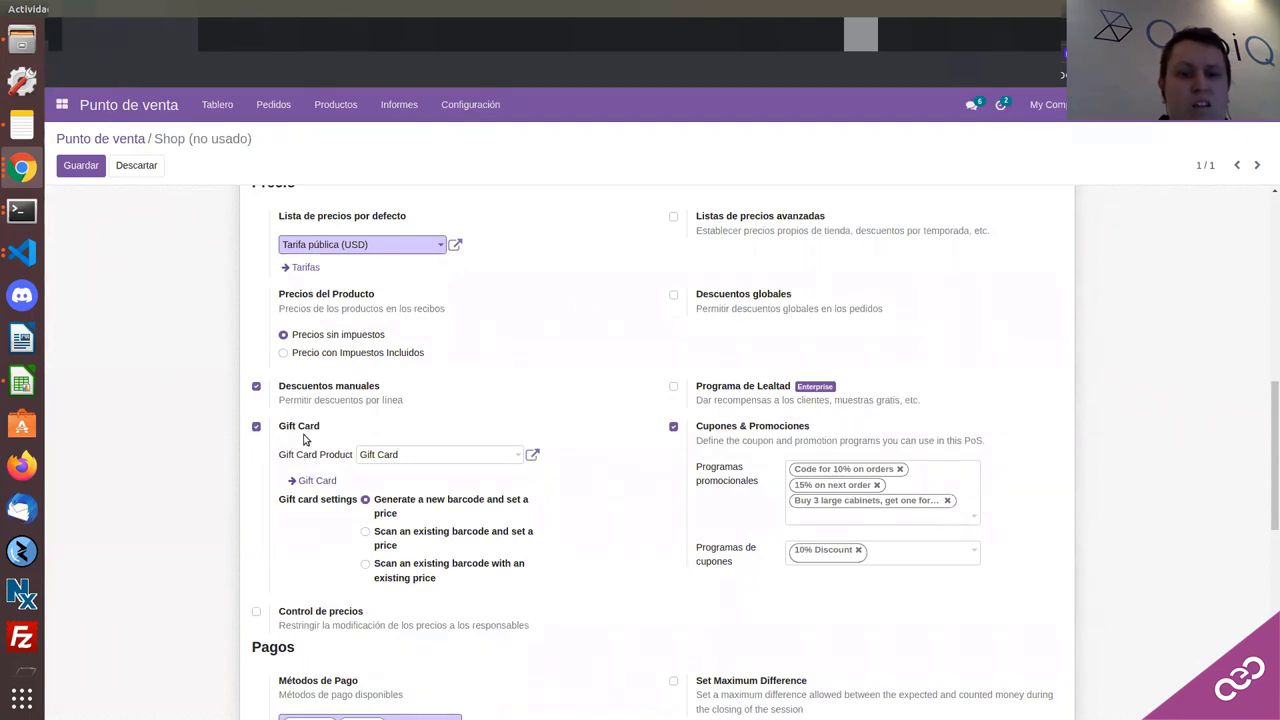
{"action": "scroll", "coordinate": [668, 435], "scroll_direction": "up", "scroll_amount": 1}
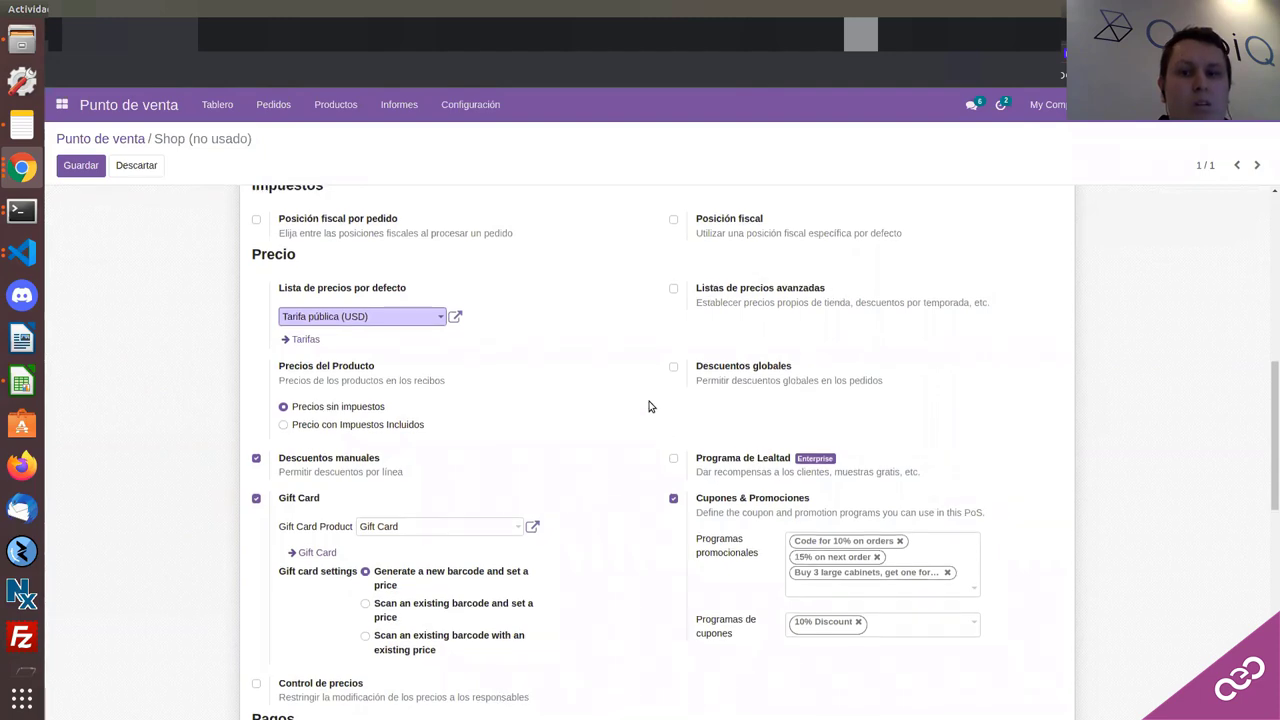
{"action": "scroll", "coordinate": [649, 407], "scroll_direction": "up", "scroll_amount": 2}
{"action": "scroll", "coordinate": [649, 407], "scroll_direction": "up", "scroll_amount": 5}
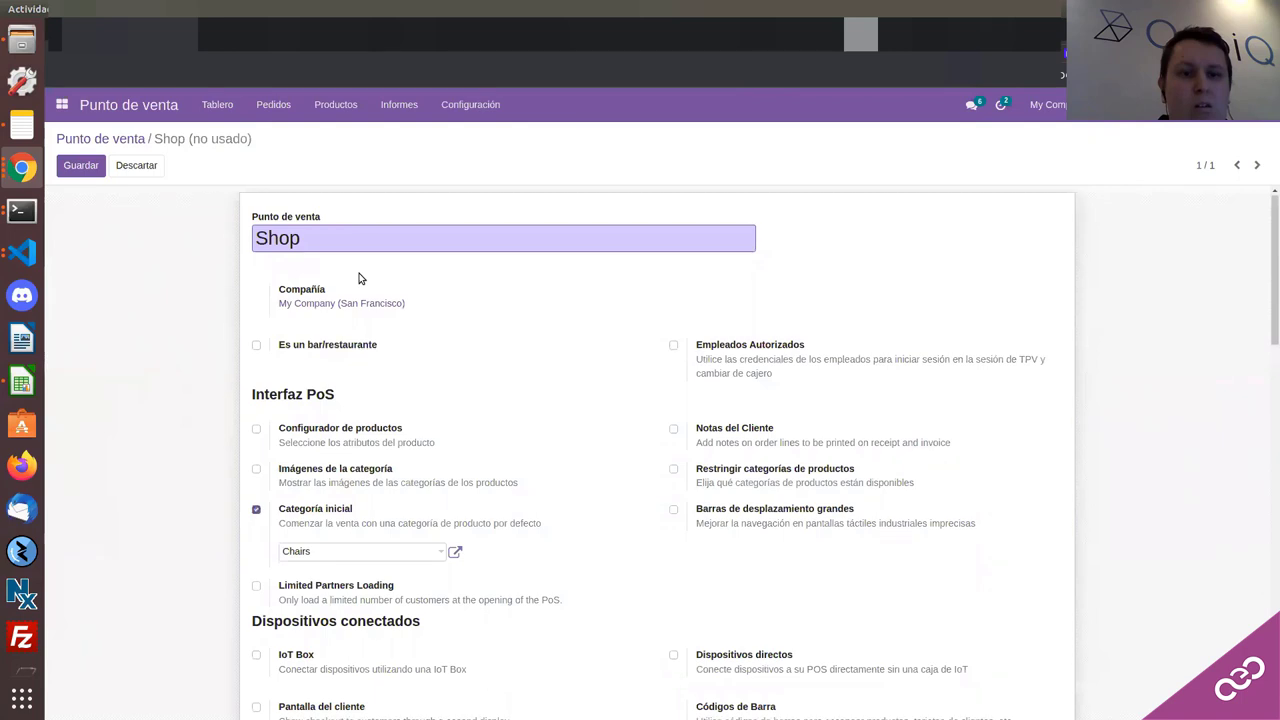
{"action": "scroll", "coordinate": [323, 328], "scroll_direction": "down", "scroll_amount": 1}
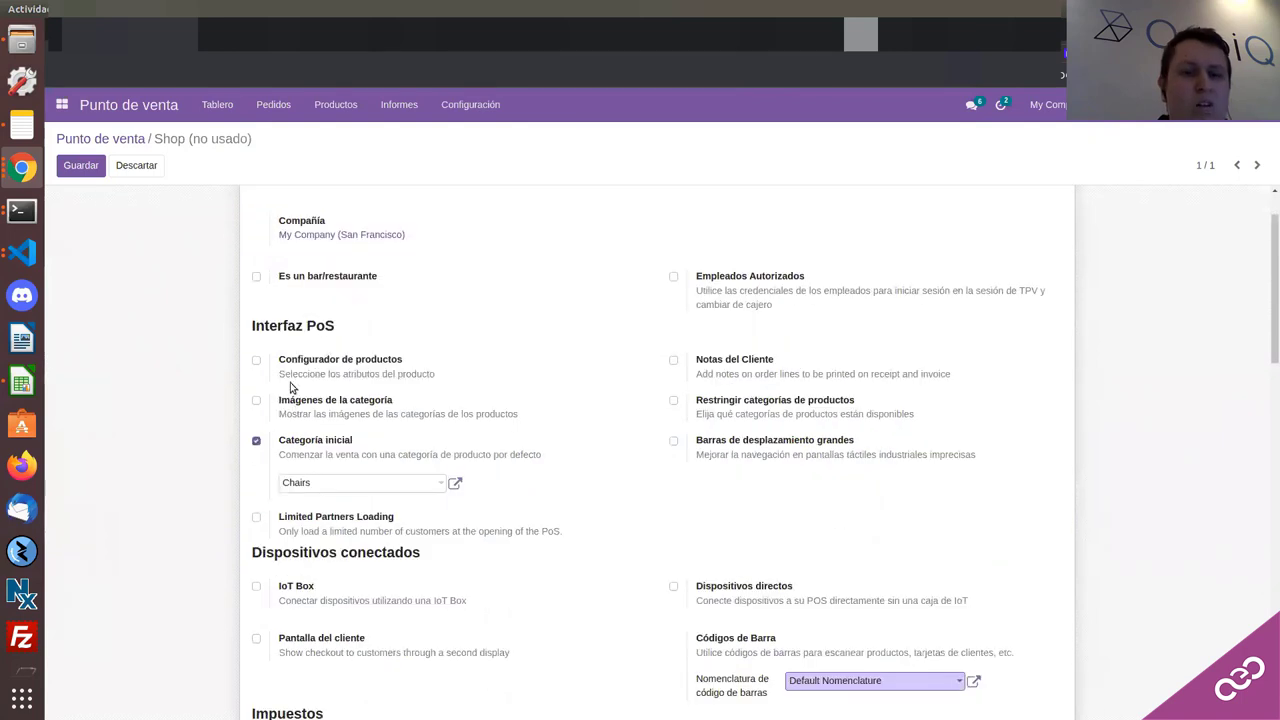
{"action": "scroll", "coordinate": [360, 376], "scroll_direction": "down", "scroll_amount": 1}
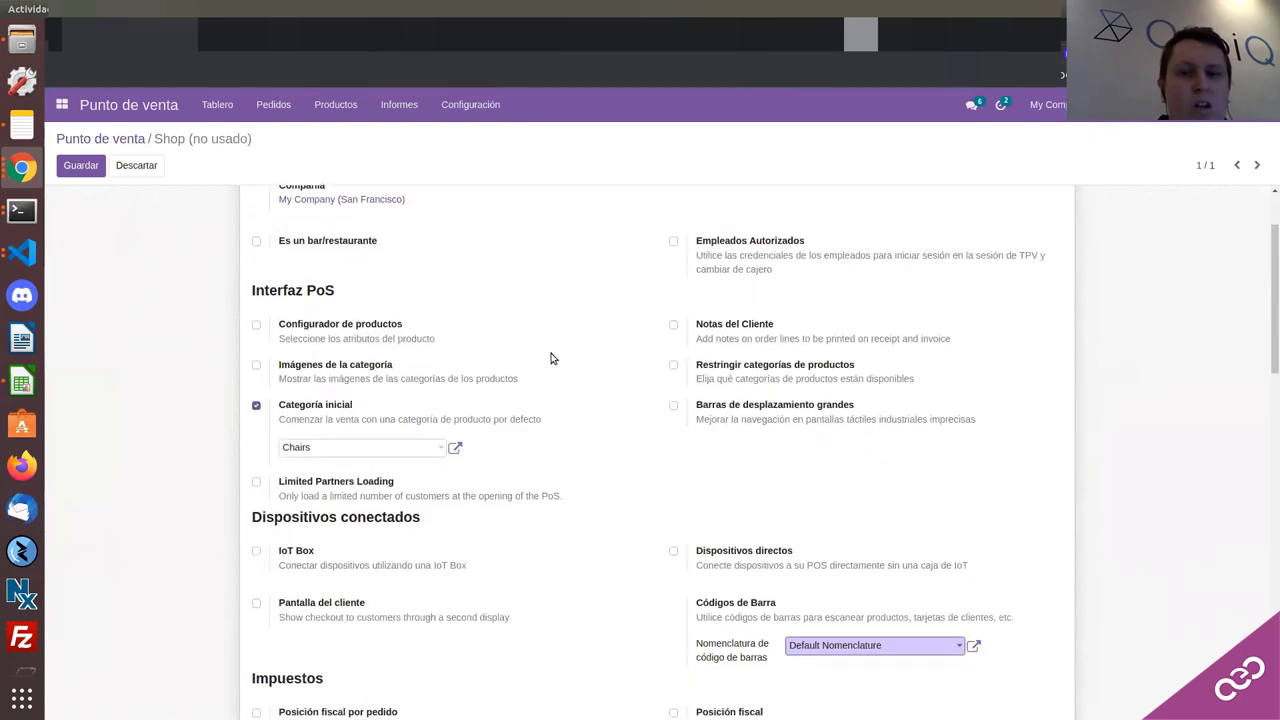
{"action": "scroll", "coordinate": [549, 360], "scroll_direction": "down", "scroll_amount": 2}
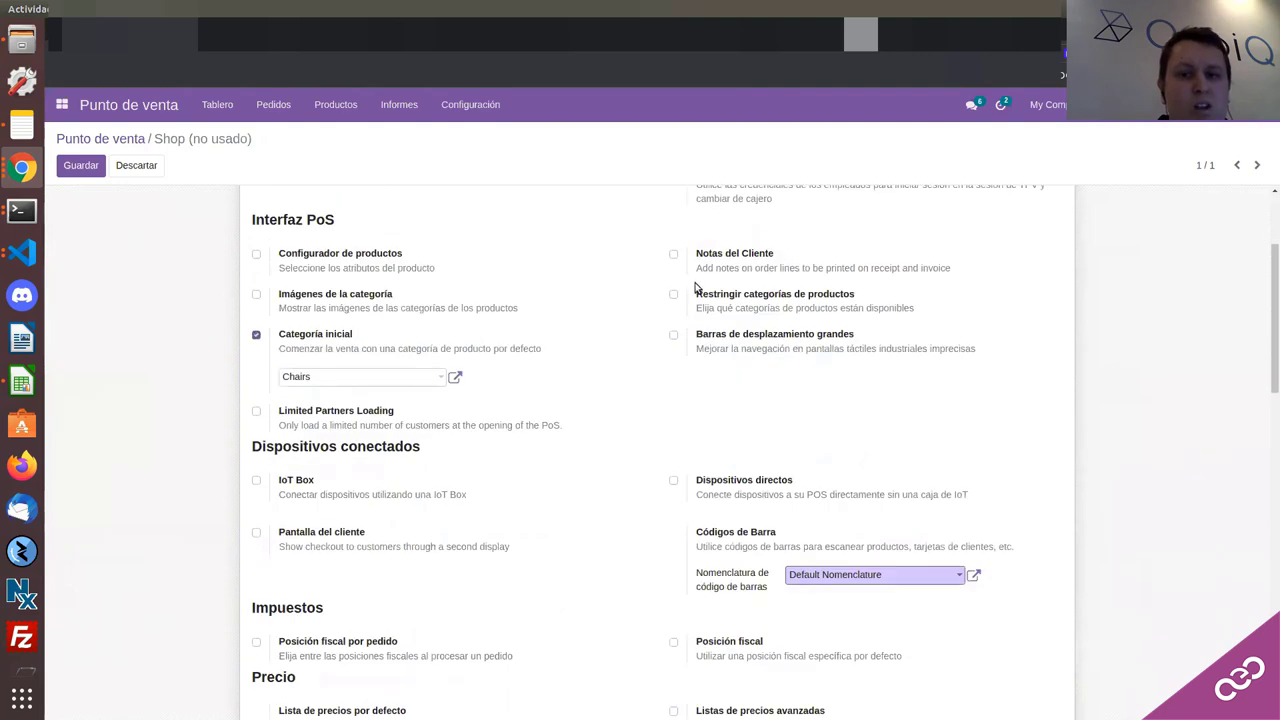
{"action": "scroll", "coordinate": [659, 300], "scroll_direction": "down", "scroll_amount": 6}
{"action": "scroll", "coordinate": [565, 315], "scroll_direction": "down", "scroll_amount": 7}
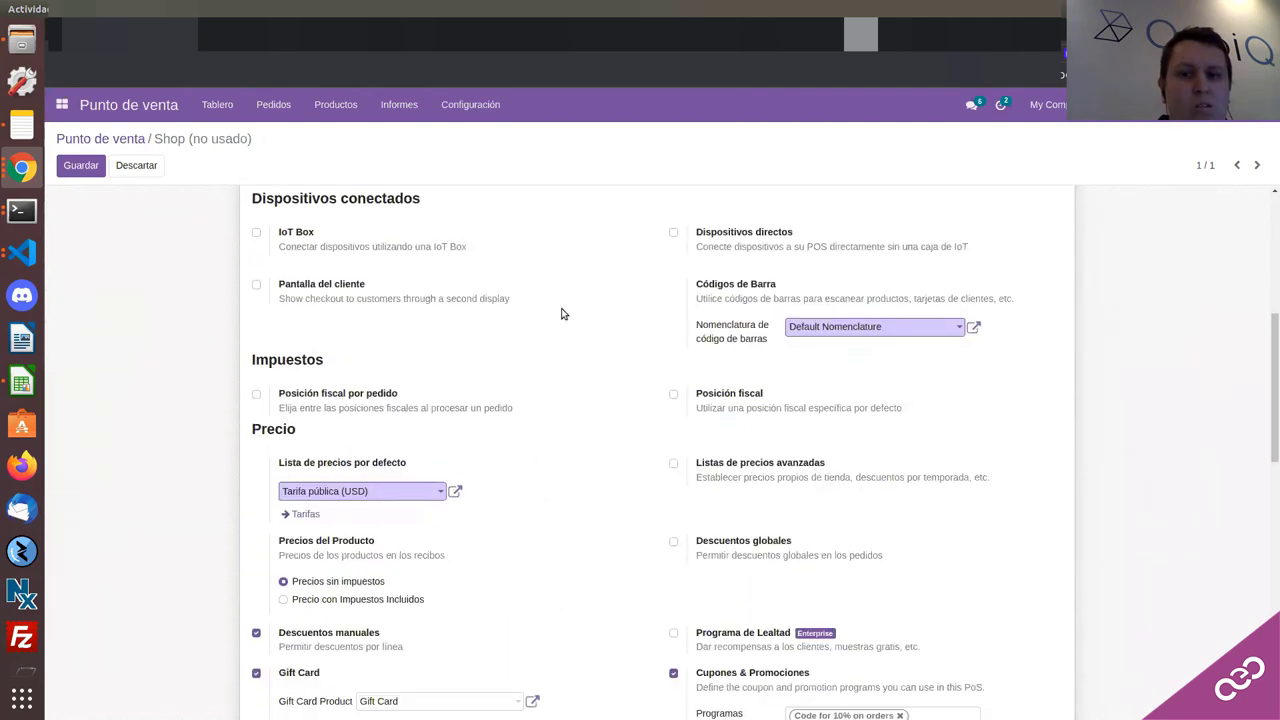
{"action": "scroll", "coordinate": [560, 325], "scroll_direction": "down", "scroll_amount": 8}
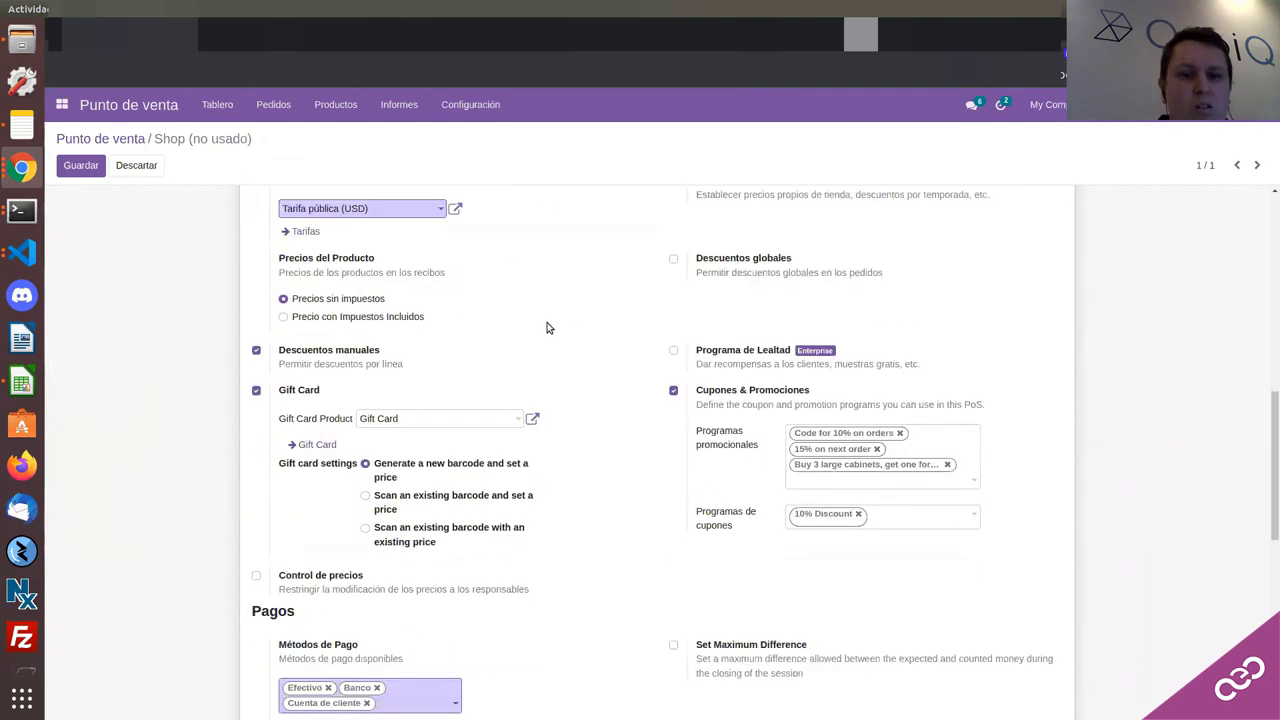
{"action": "scroll", "coordinate": [535, 331], "scroll_direction": "down", "scroll_amount": 2}
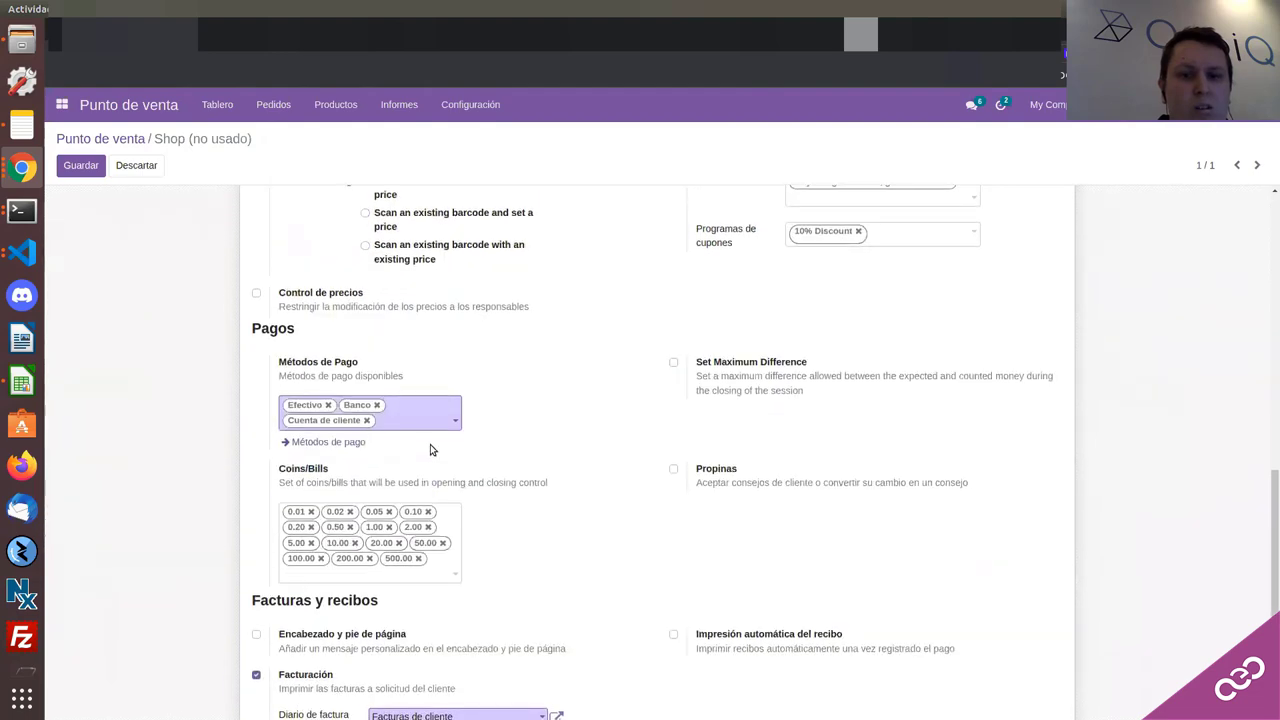
{"action": "scroll", "coordinate": [431, 449], "scroll_direction": "down", "scroll_amount": 3}
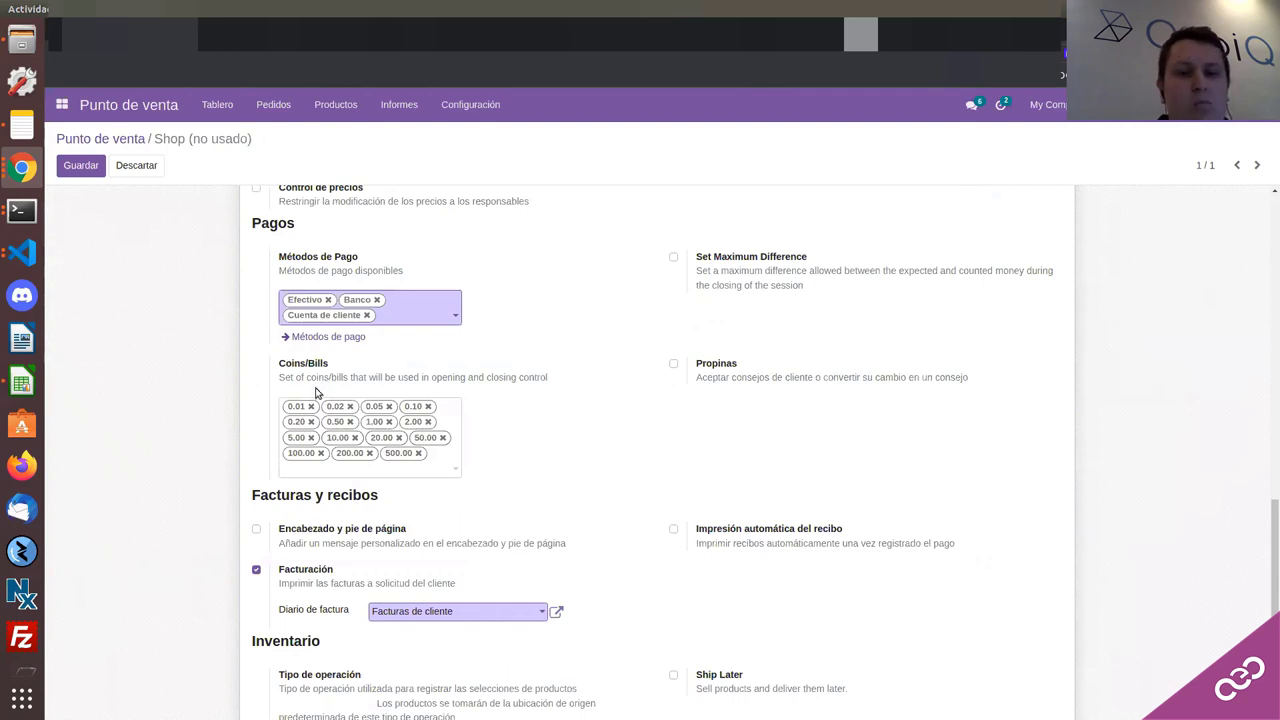
{"action": "scroll", "coordinate": [315, 393], "scroll_direction": "down", "scroll_amount": 6}
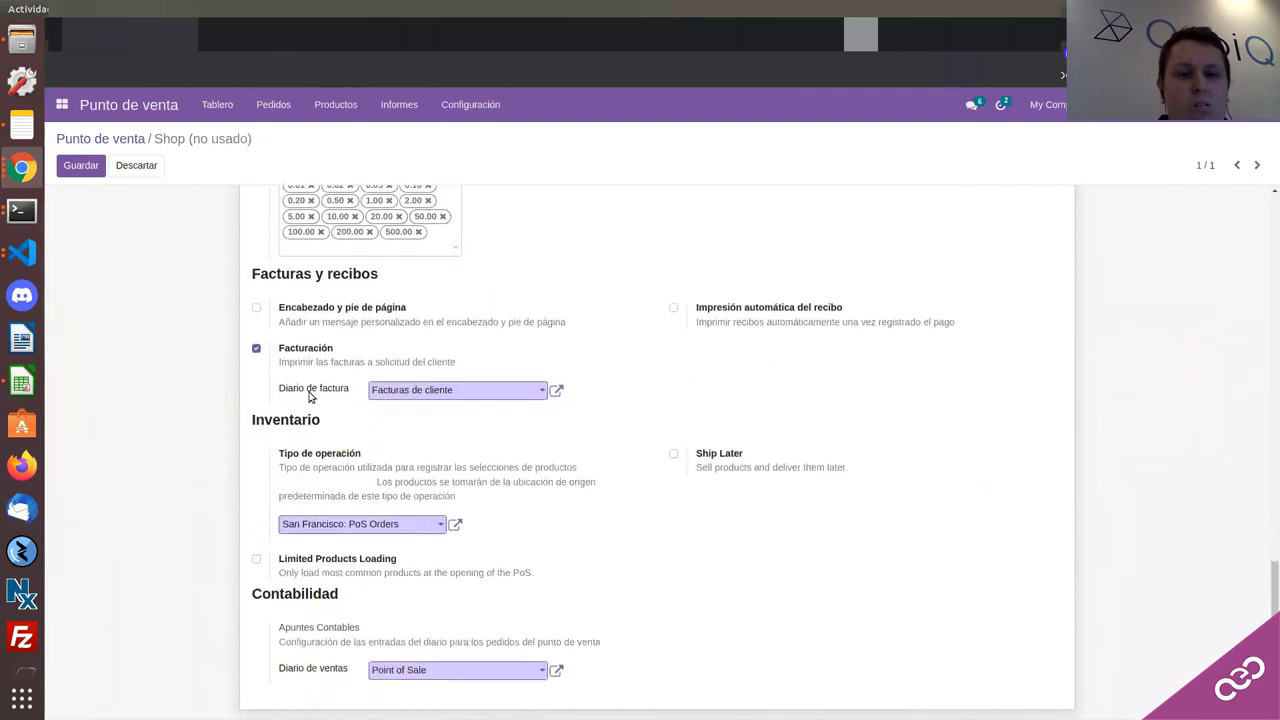
{"action": "scroll", "coordinate": [480, 406], "scroll_direction": "up", "scroll_amount": 1}
{"action": "scroll", "coordinate": [475, 410], "scroll_direction": "up", "scroll_amount": 6}
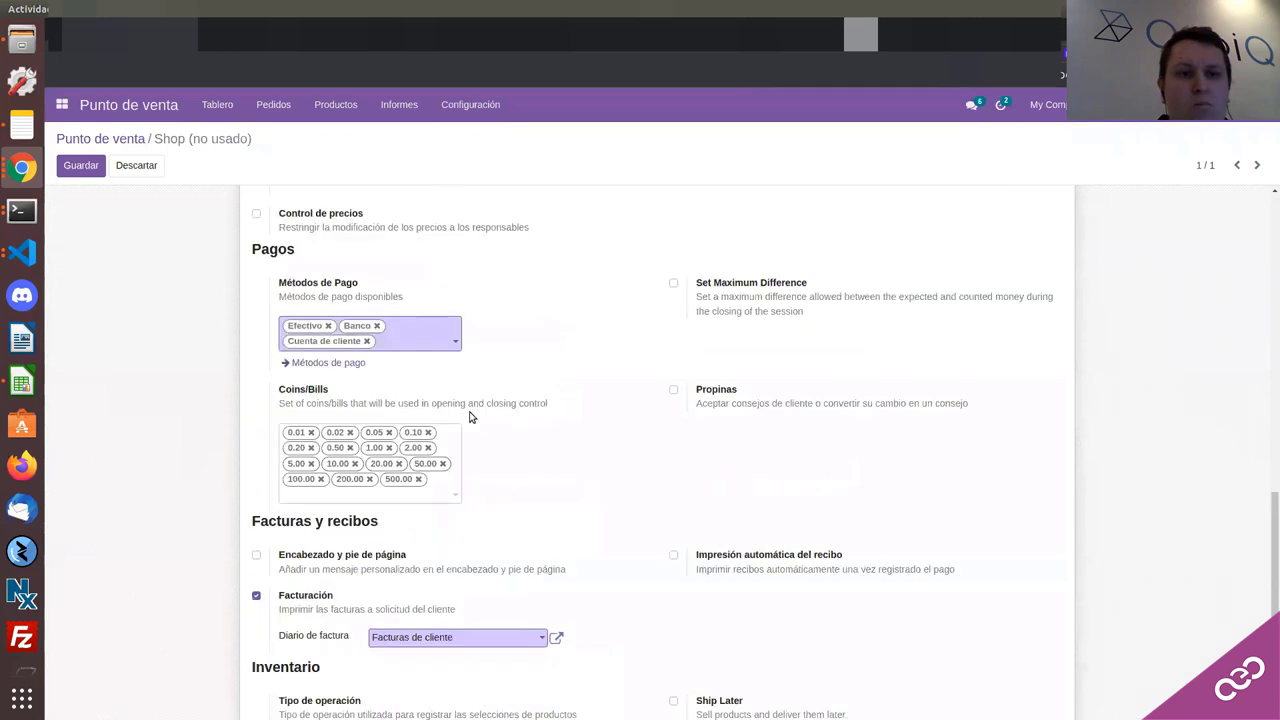
{"action": "scroll", "coordinate": [470, 417], "scroll_direction": "up", "scroll_amount": 10}
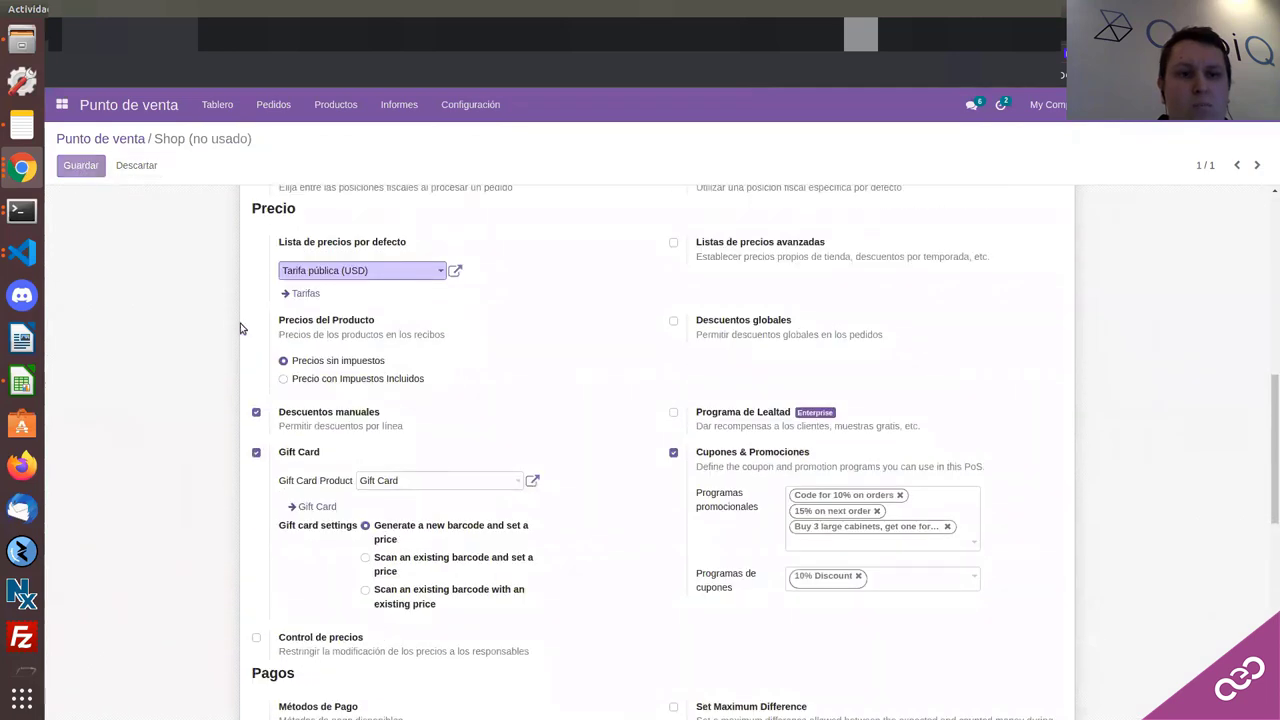
Step: Save, then set the Shop's default pricelist to EUR (EUR) and save; the currency error appears
{"action": "left_click", "coordinate": [77, 176]}
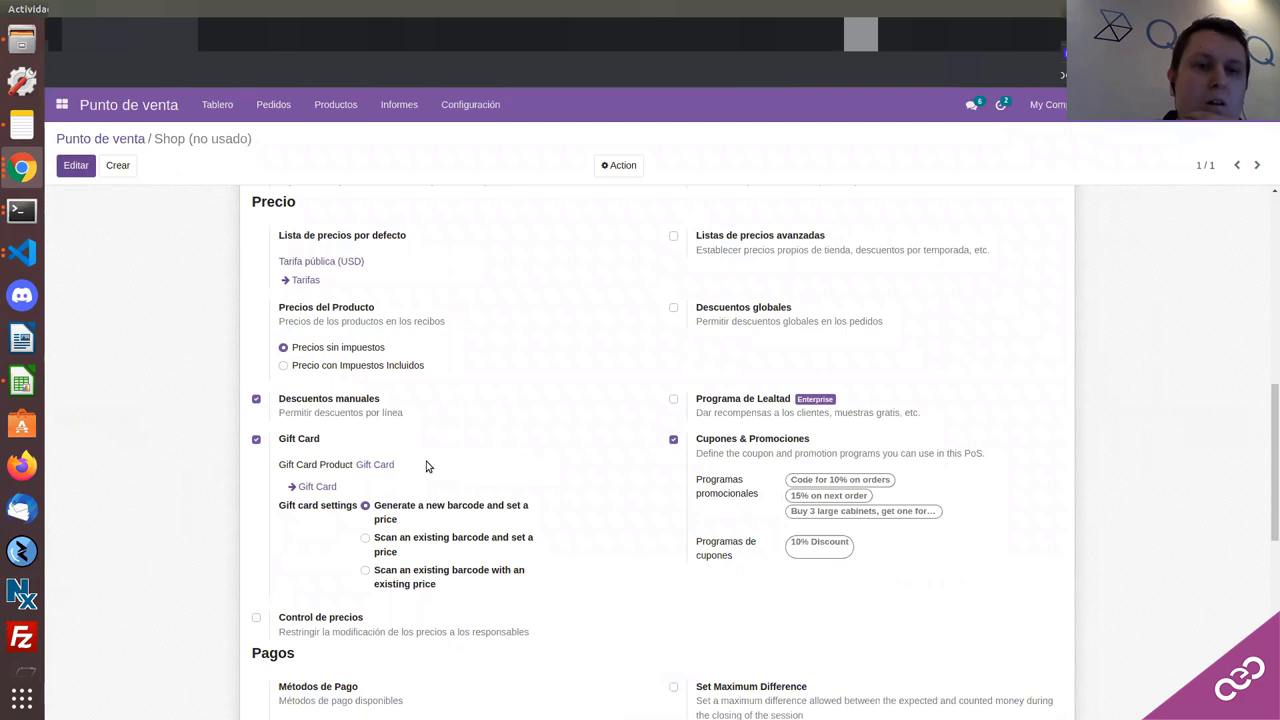
{"action": "key", "text": "alt+a"}
{"action": "scroll", "coordinate": [400, 430], "scroll_direction": "down", "scroll_amount": 10}
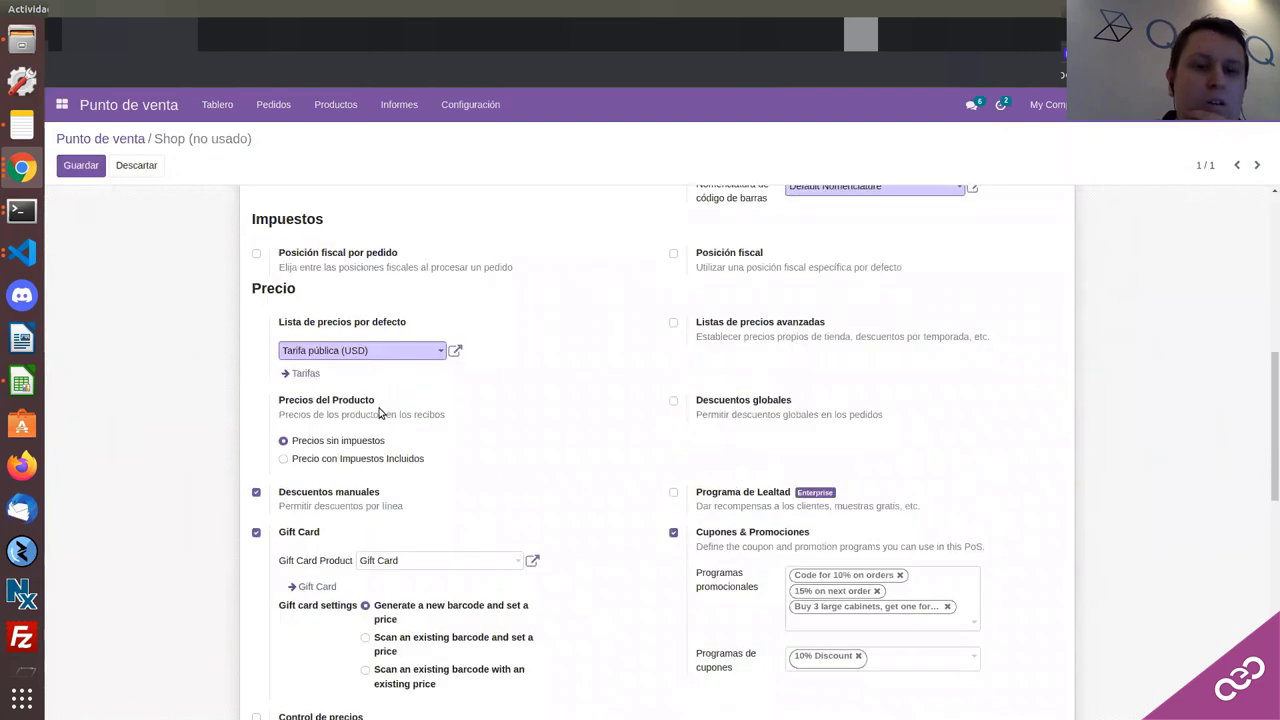
{"action": "scroll", "coordinate": [383, 417], "scroll_direction": "up", "scroll_amount": 4}
{"action": "left_click", "coordinate": [384, 247]}
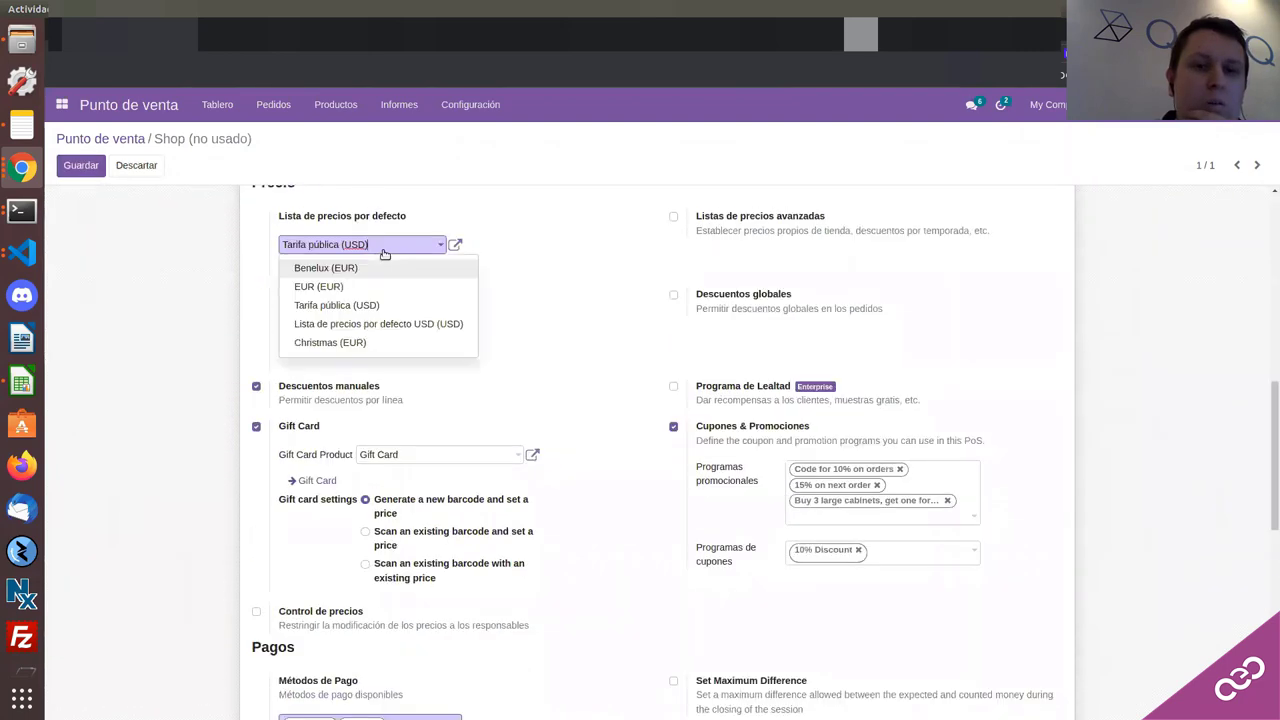
{"action": "left_click", "coordinate": [367, 287]}
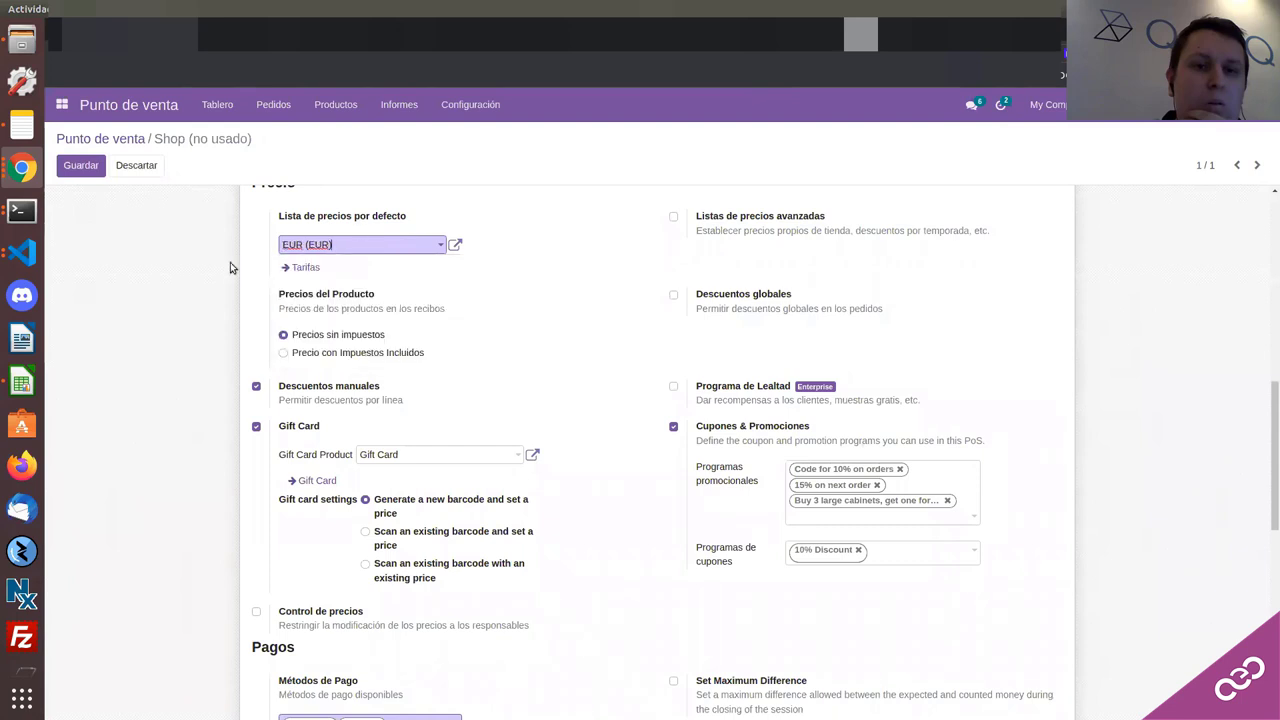
{"action": "left_click", "coordinate": [96, 168]}
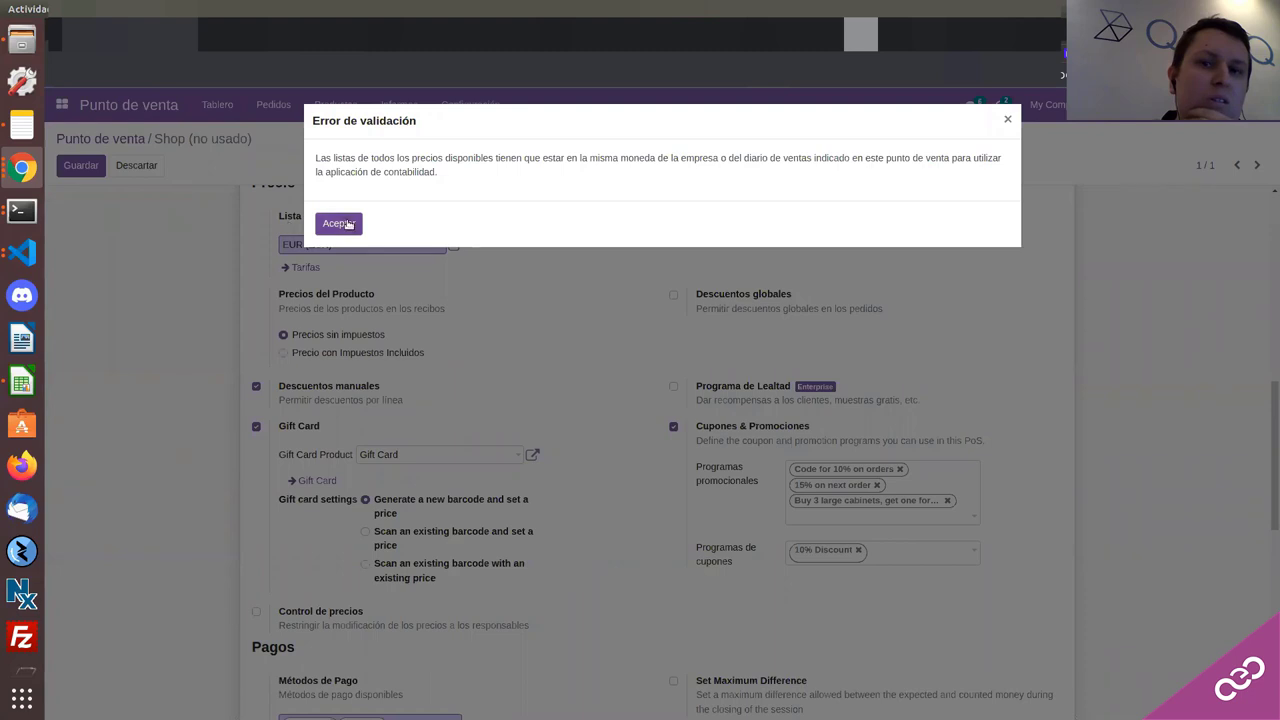
{"action": "left_click", "coordinate": [348, 224]}
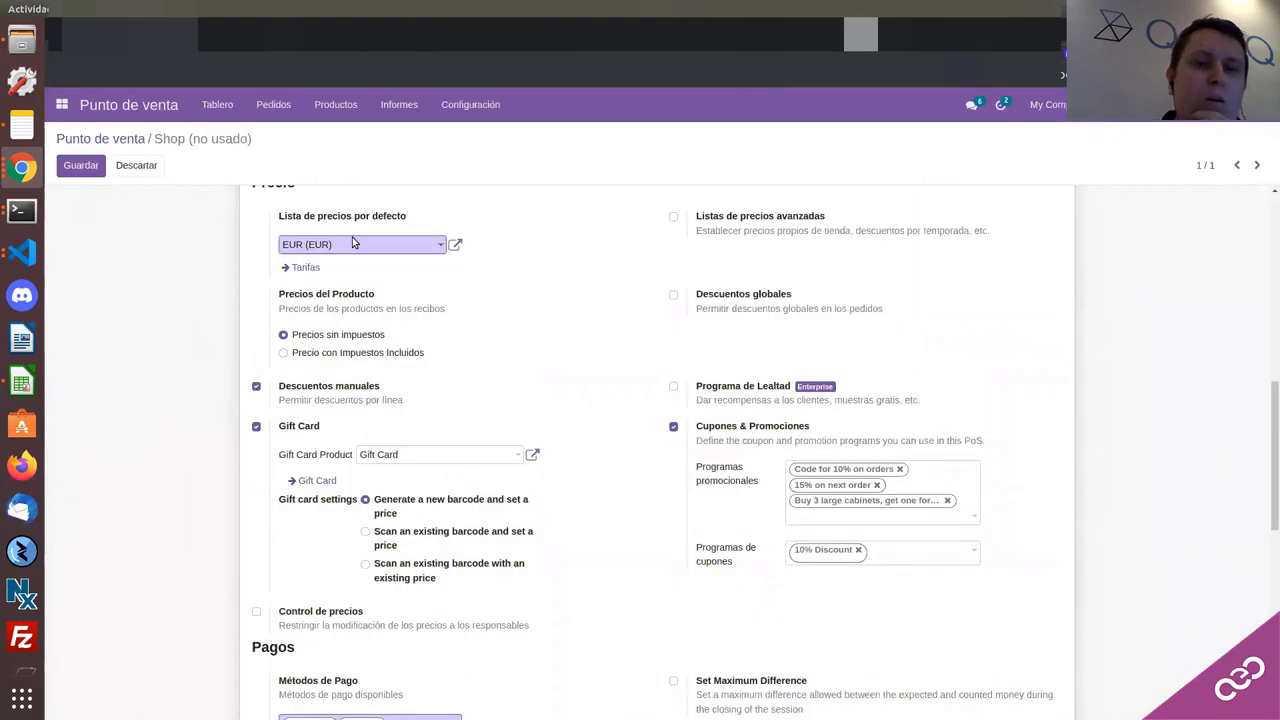
Step: Switch the default pricelist to Lista de precios por defecto USD (USD) and save; the error persists
{"action": "left_click", "coordinate": [360, 250]}
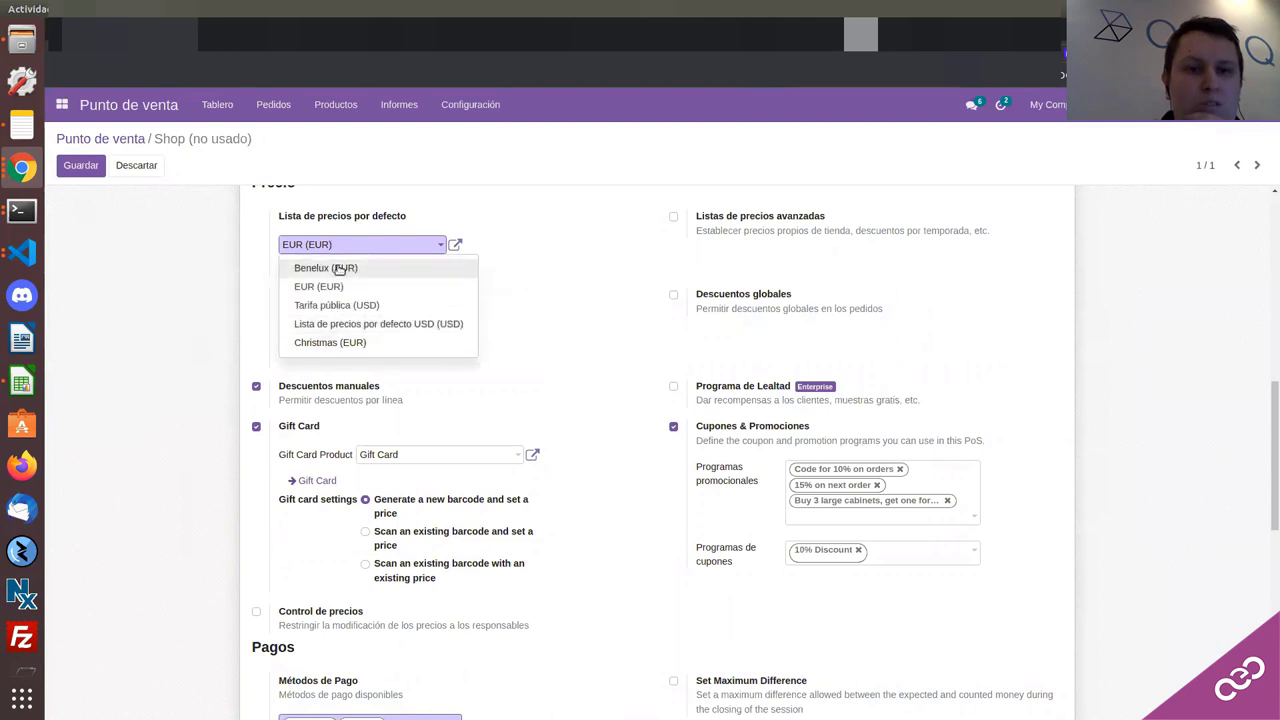
{"action": "left_click", "coordinate": [339, 323]}
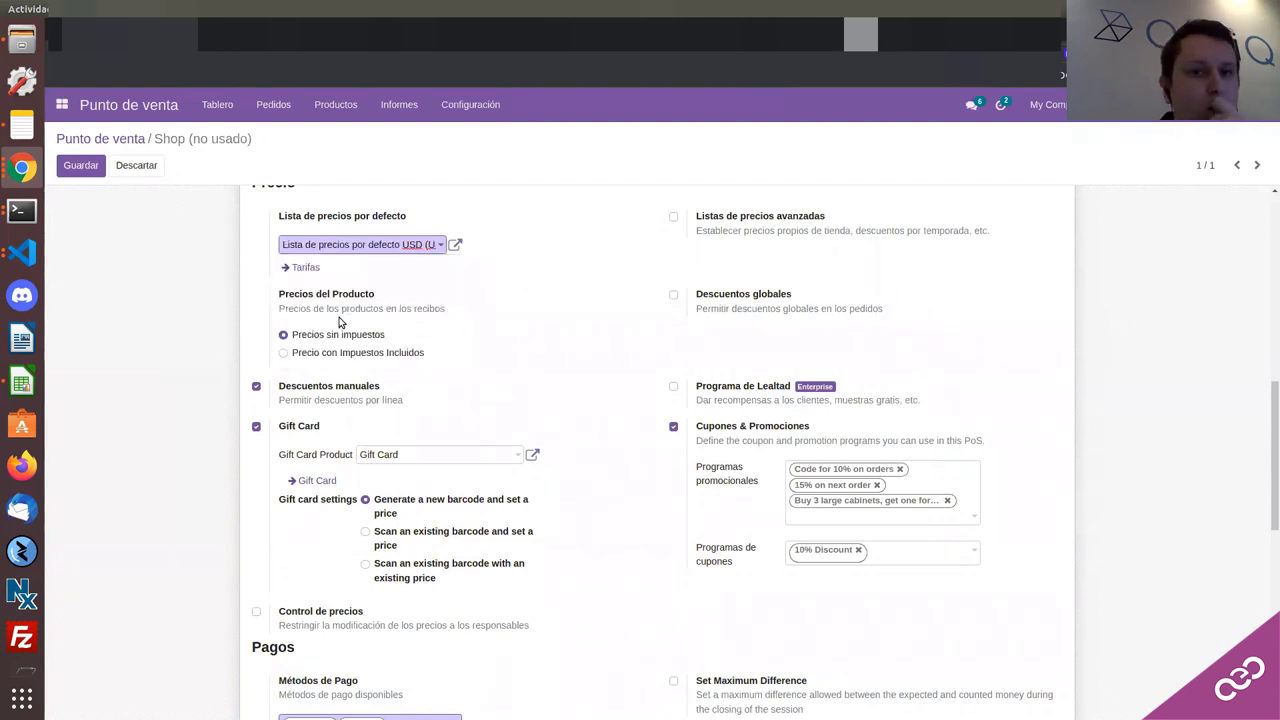
{"action": "left_click", "coordinate": [80, 166]}
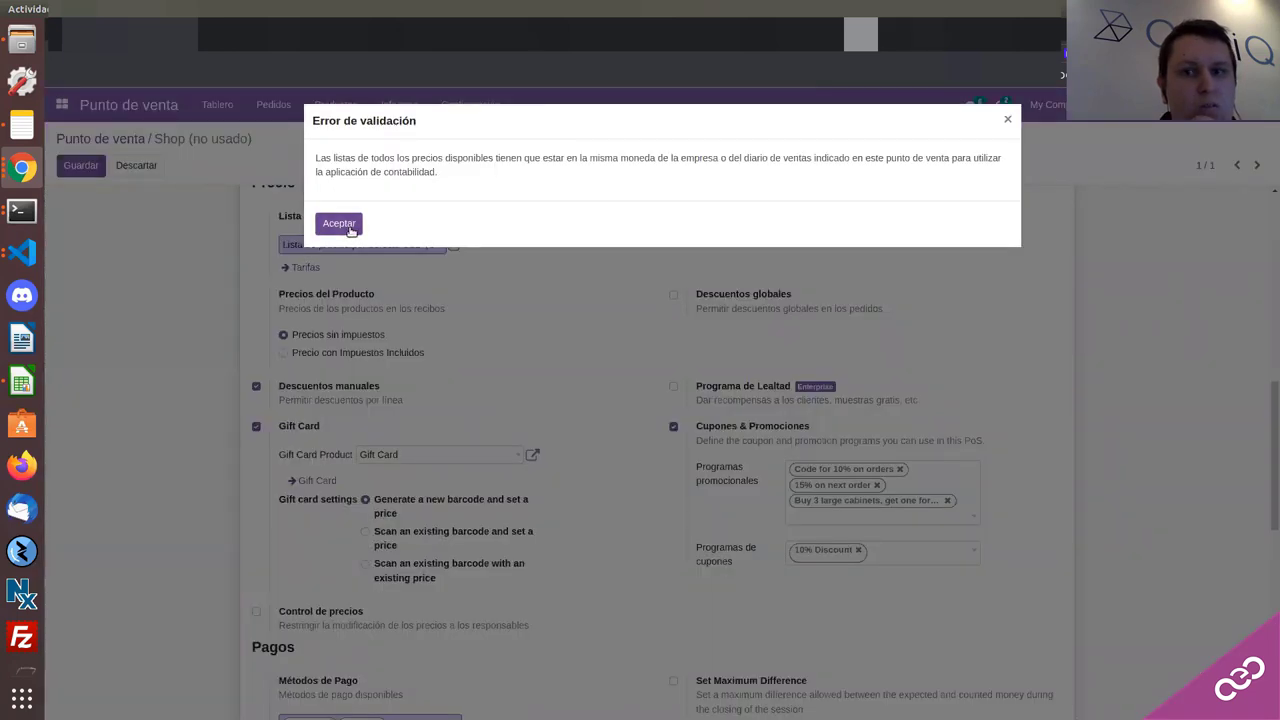
{"action": "left_click", "coordinate": [345, 224]}
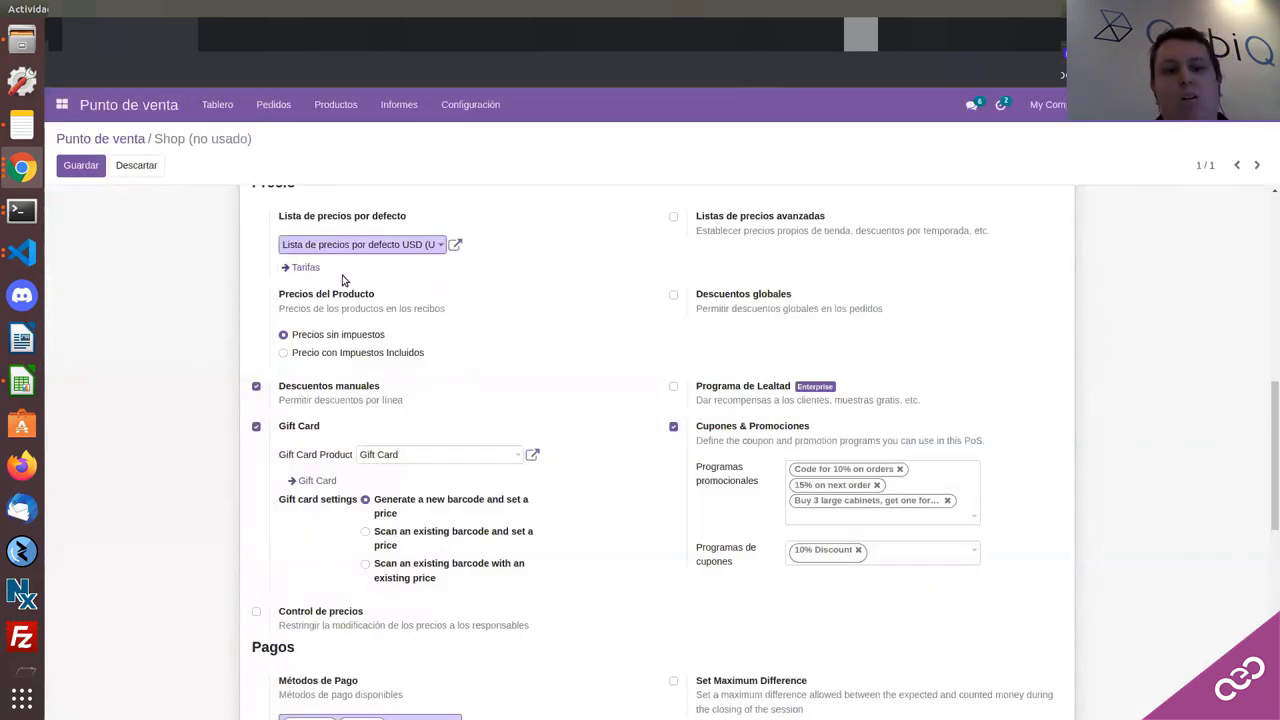
{"action": "scroll", "coordinate": [350, 330], "scroll_direction": "down", "scroll_amount": 4}
{"action": "scroll", "coordinate": [353, 330], "scroll_direction": "down", "scroll_amount": 2}
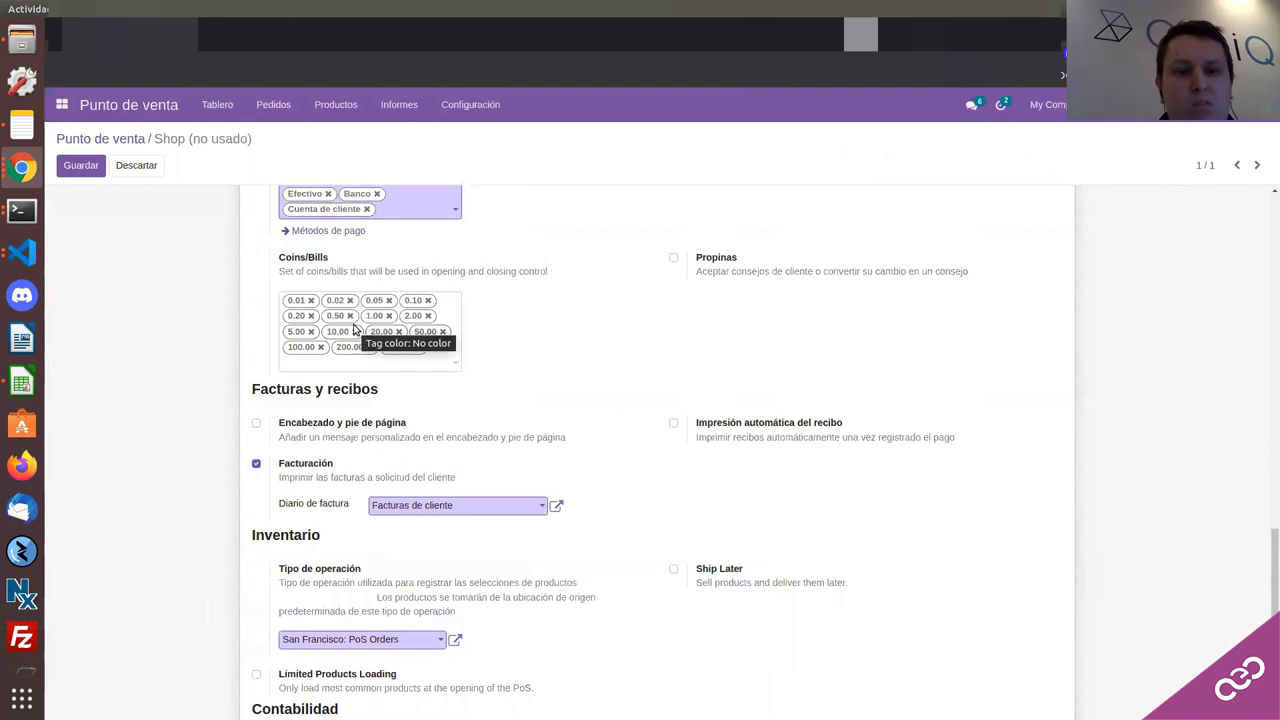
{"action": "scroll", "coordinate": [353, 330], "scroll_direction": "up", "scroll_amount": 2}
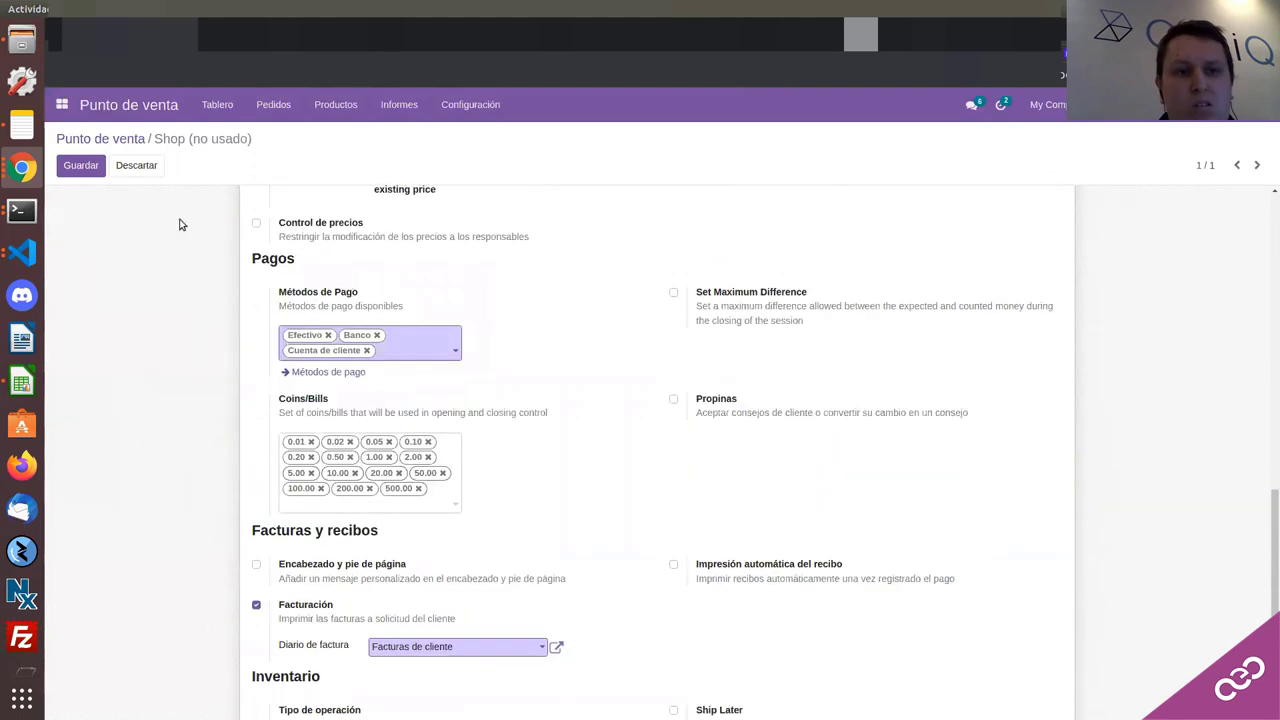
{"action": "left_click", "coordinate": [62, 169]}
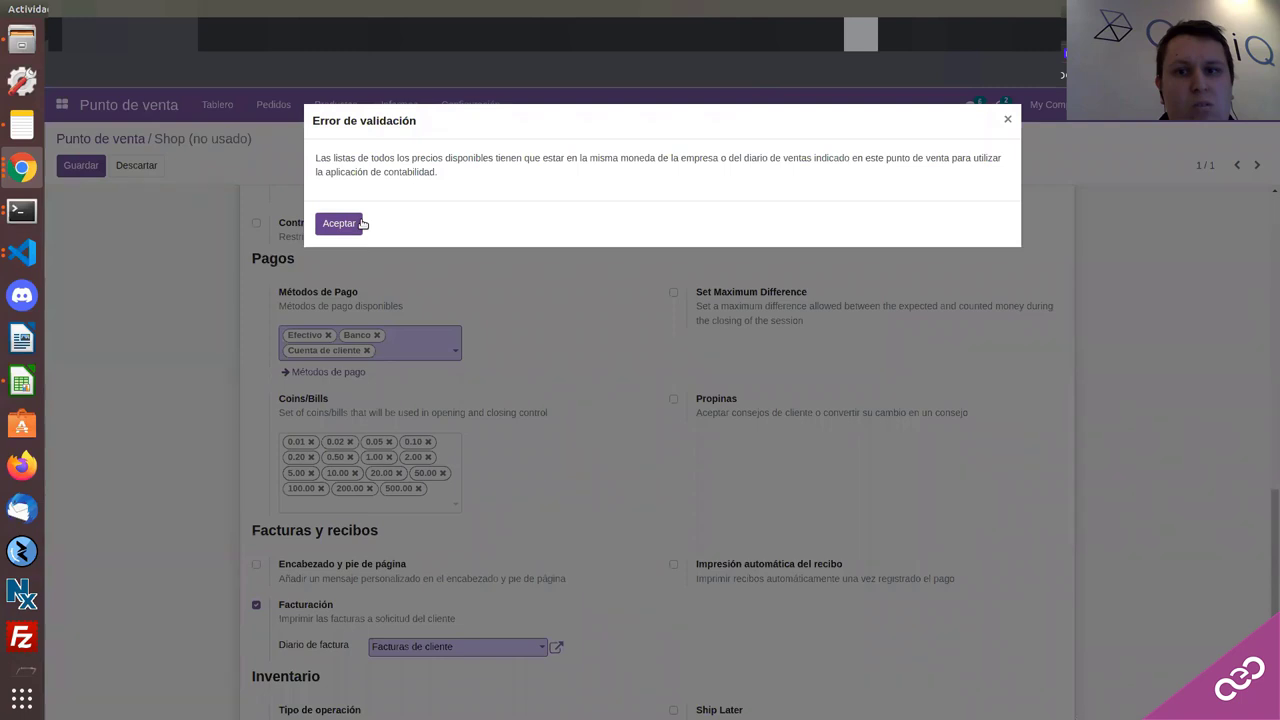
{"action": "left_click", "coordinate": [339, 223]}
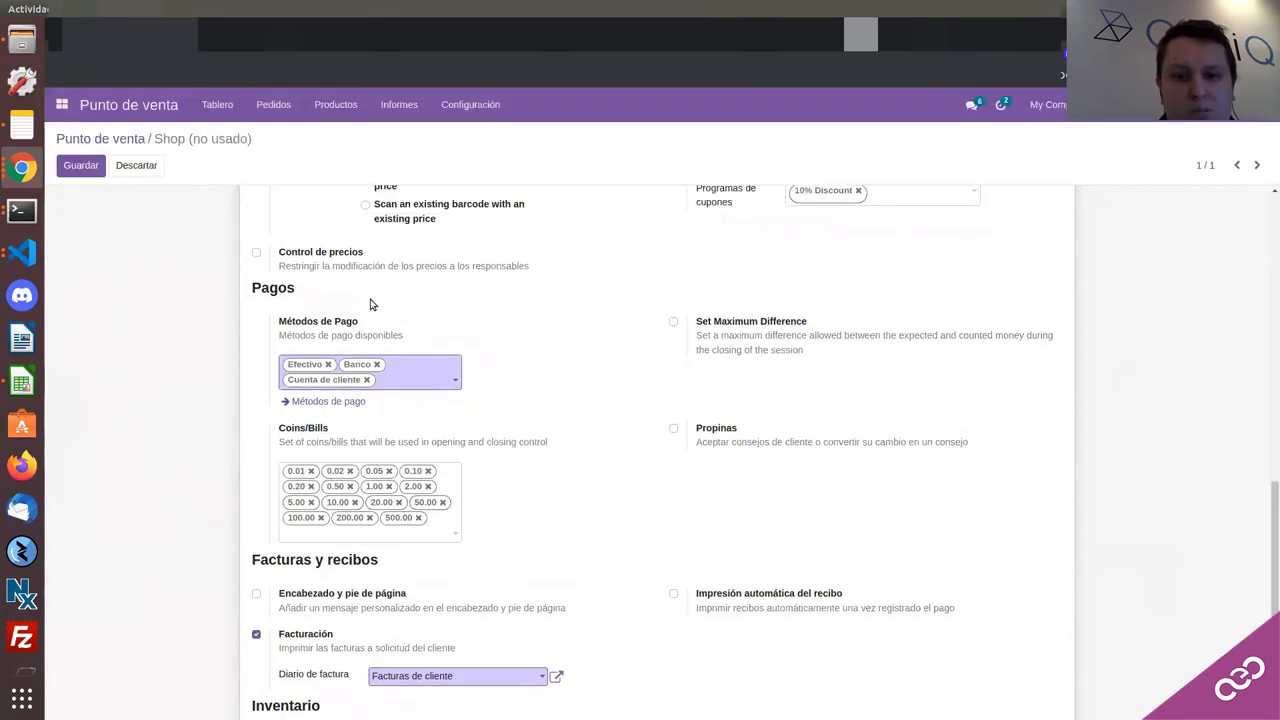
{"action": "scroll", "coordinate": [372, 305], "scroll_direction": "down", "scroll_amount": 3}
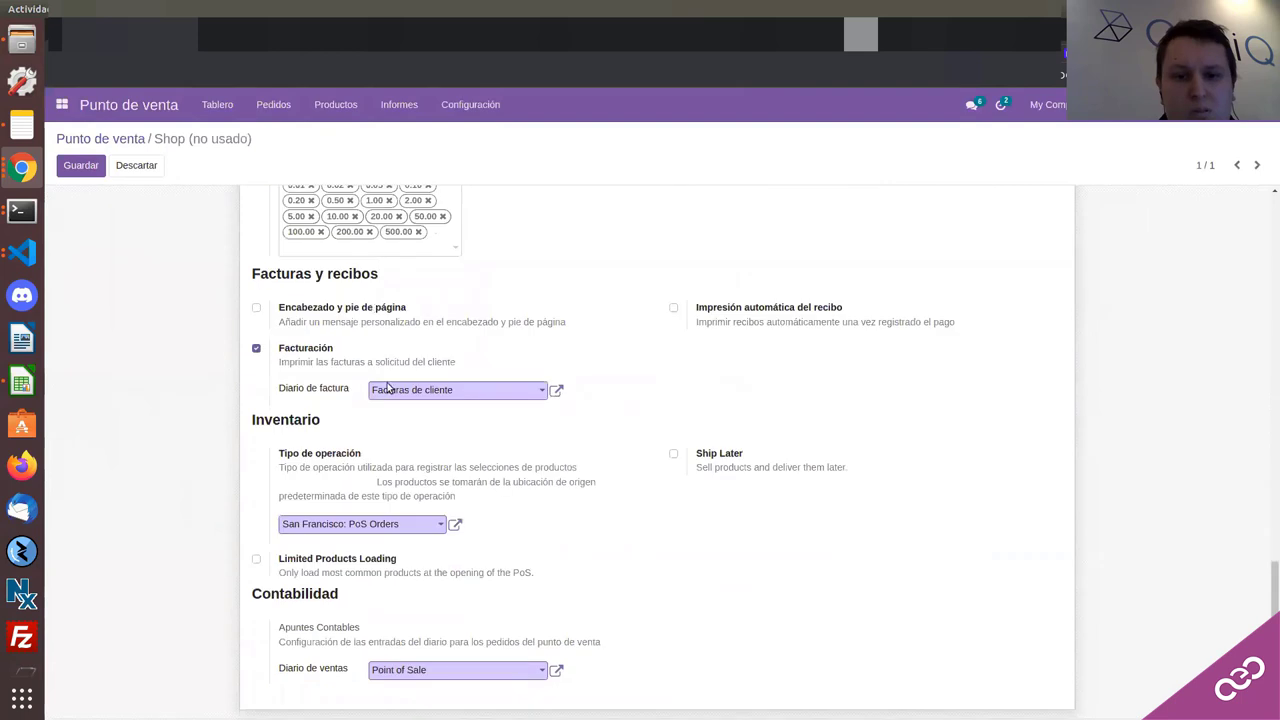
Step: Inspect the Point of Sale sales journal record, then close it unchanged
{"action": "left_click", "coordinate": [437, 680]}
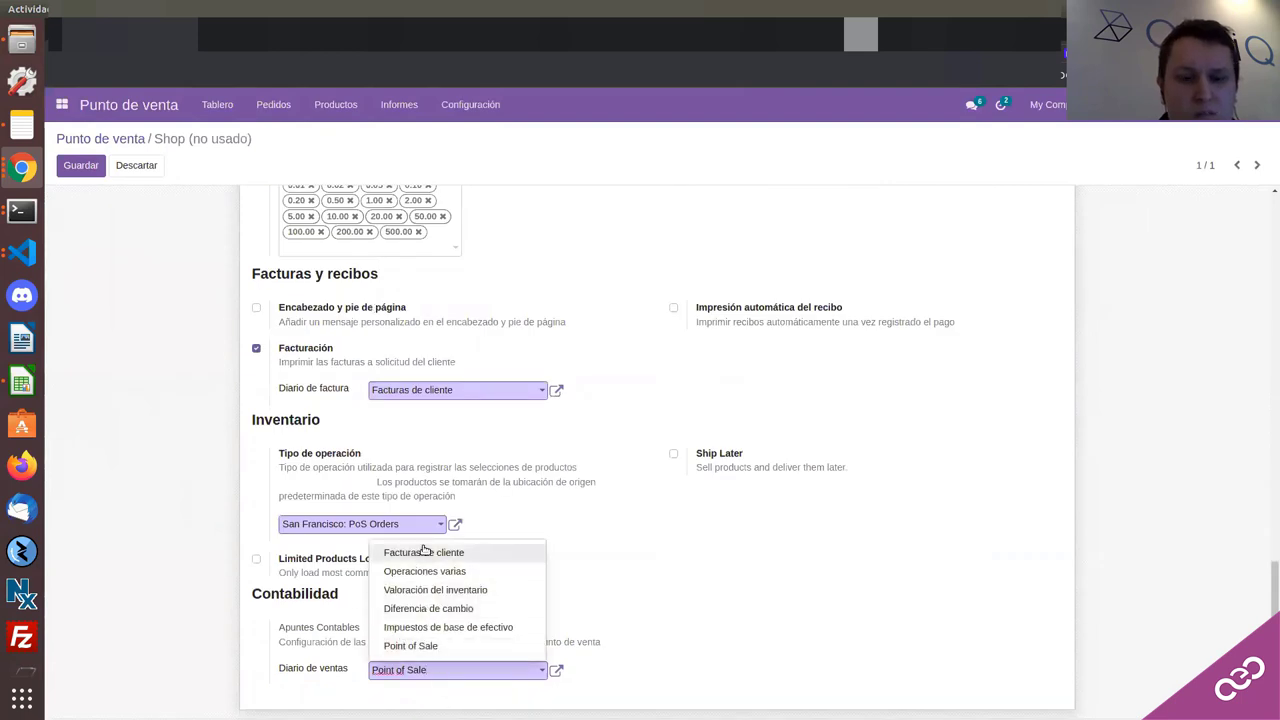
{"action": "left_click", "coordinate": [558, 671]}
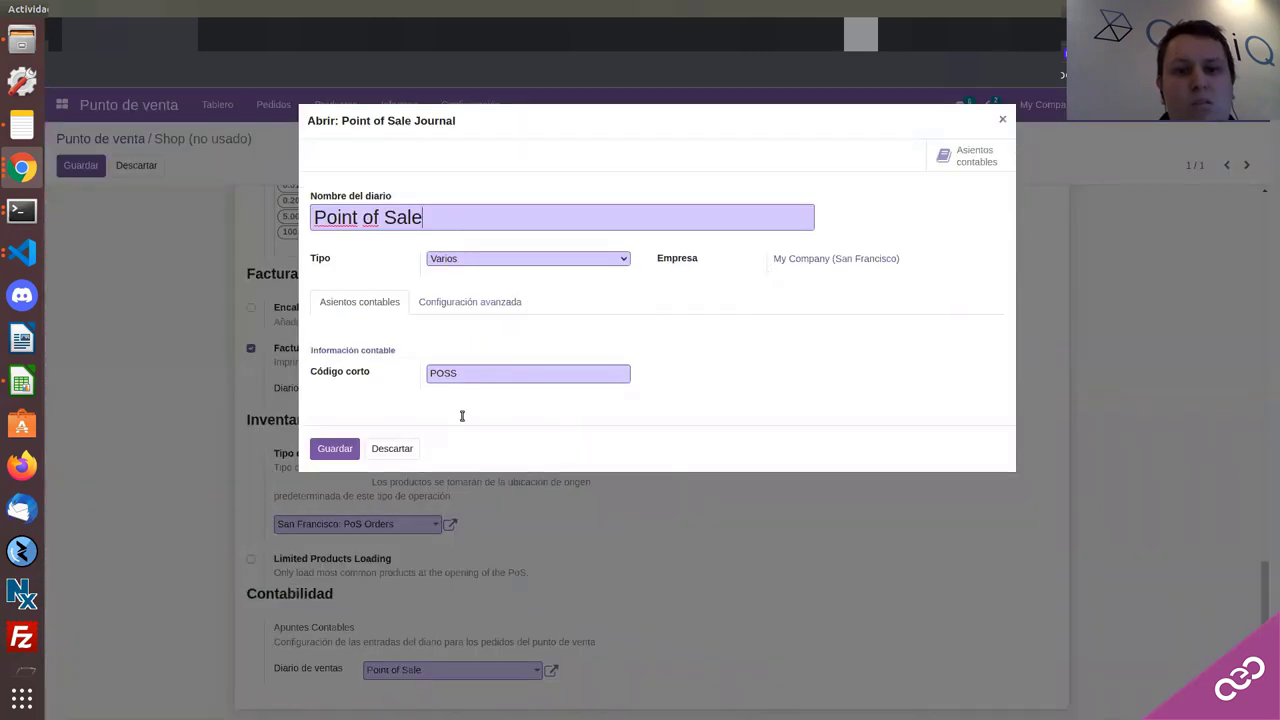
{"action": "left_click", "coordinate": [391, 450]}
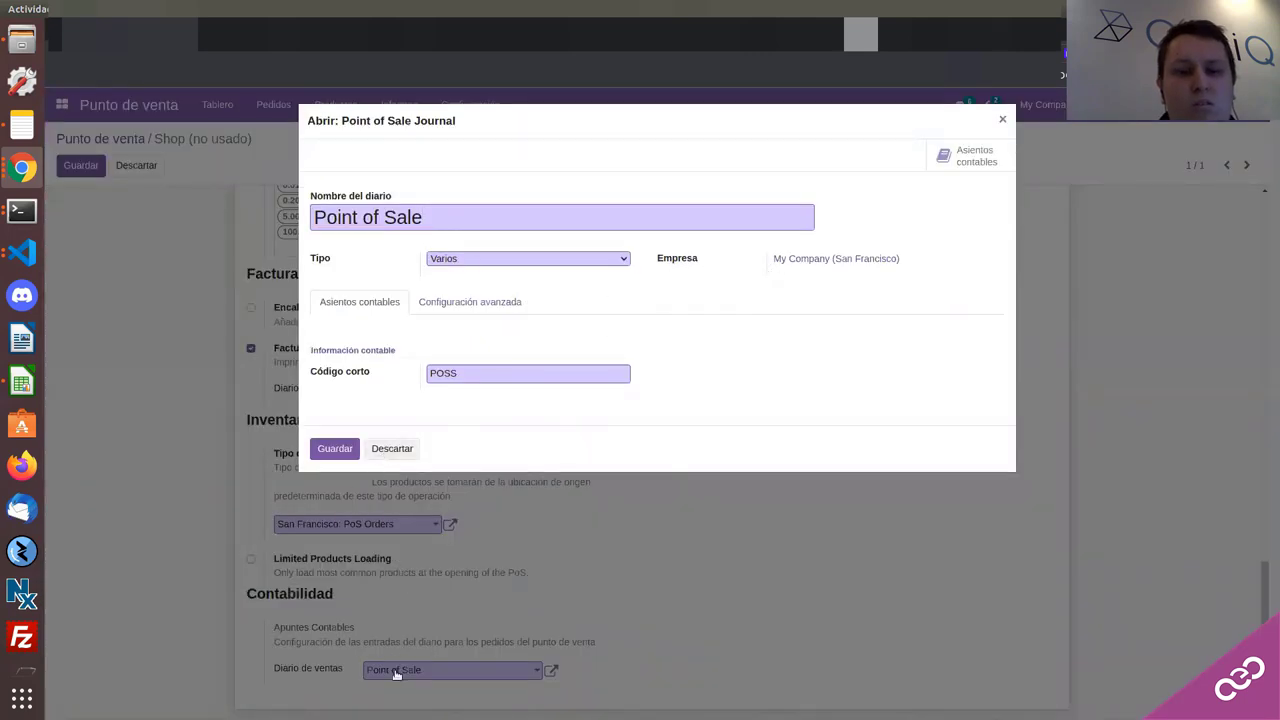
{"action": "left_click", "coordinate": [408, 448]}
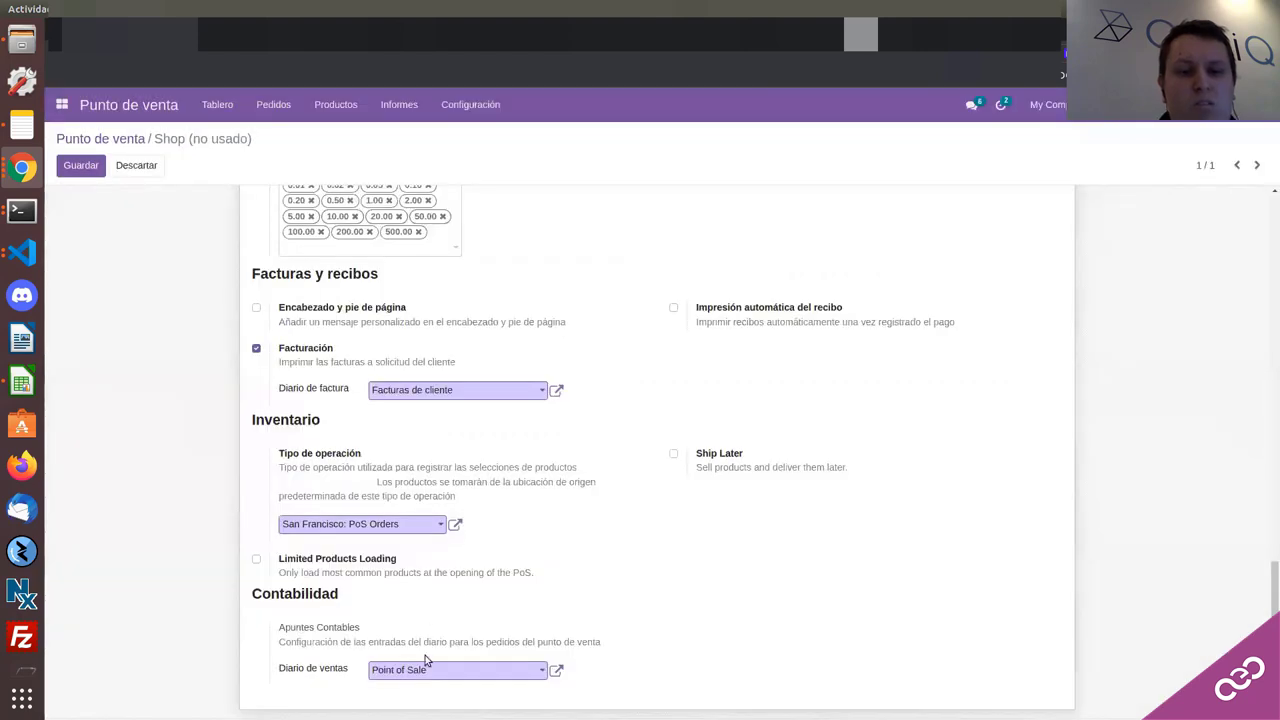
Step: Set the Shop's sales journal to Facturas de cliente and save, dismissing the currency error
{"action": "left_click", "coordinate": [420, 668]}
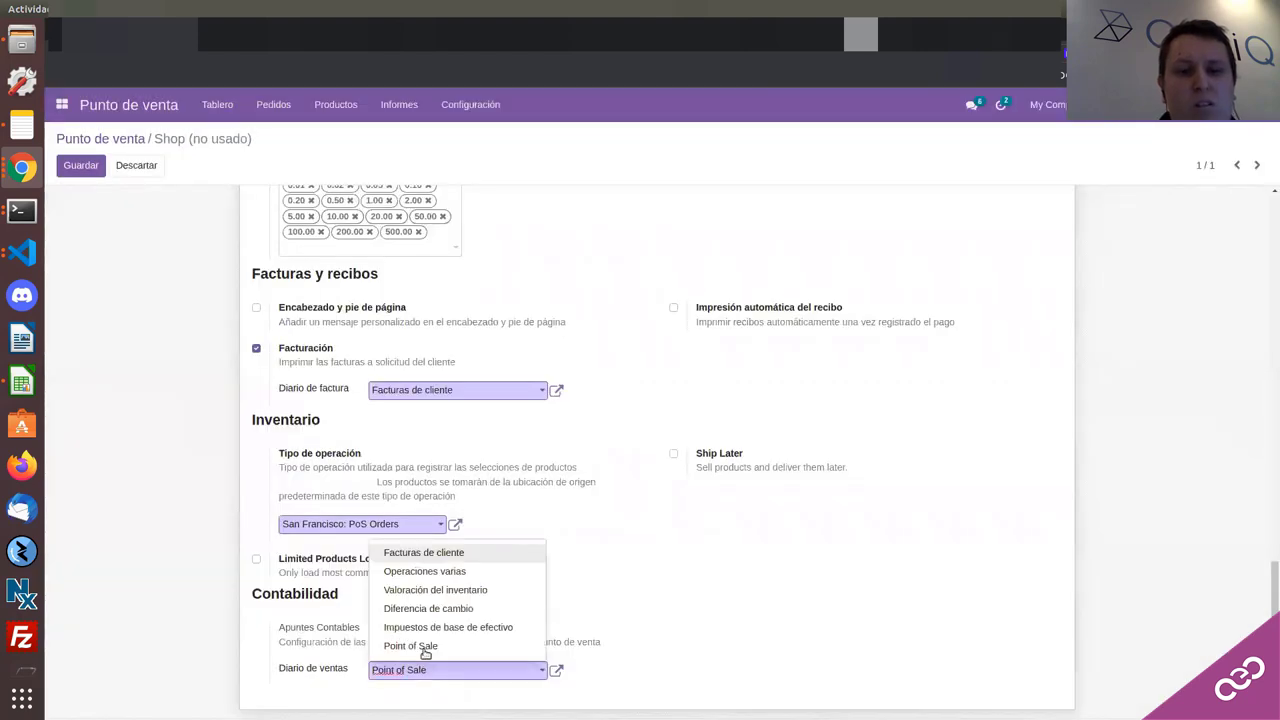
{"action": "left_click", "coordinate": [420, 556]}
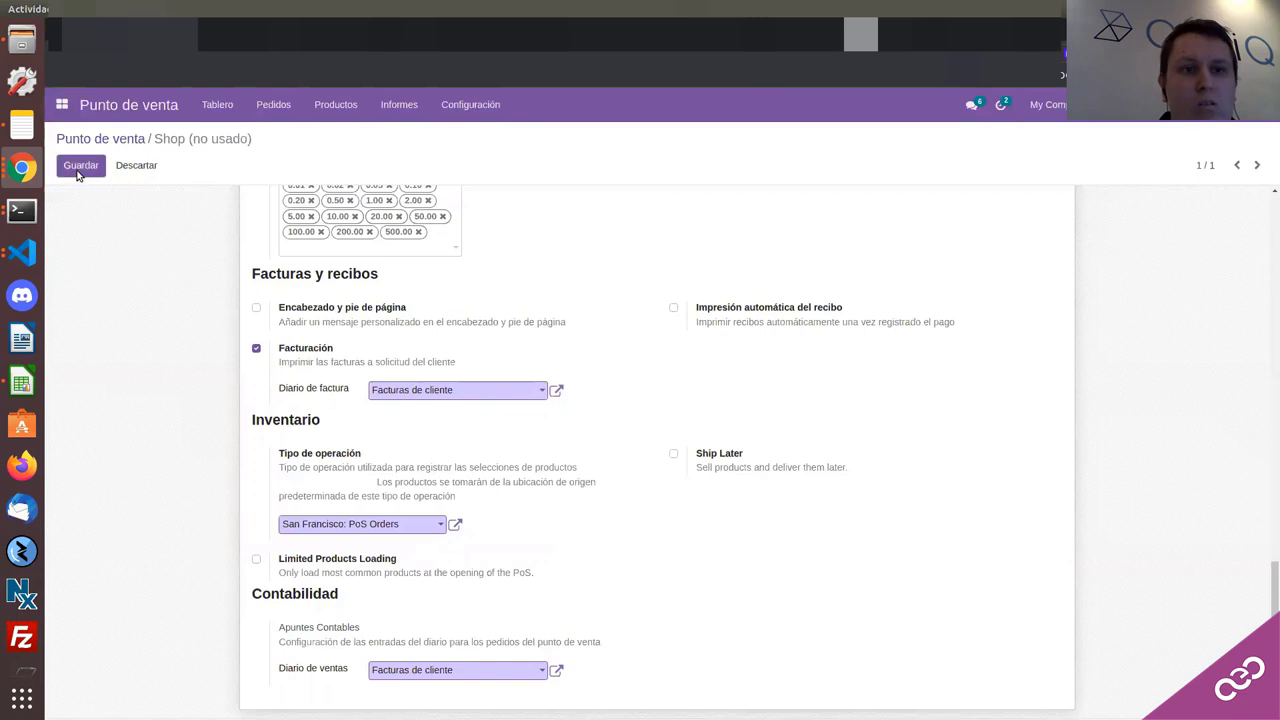
{"action": "left_click", "coordinate": [78, 166]}
{"action": "left_click", "coordinate": [337, 223]}
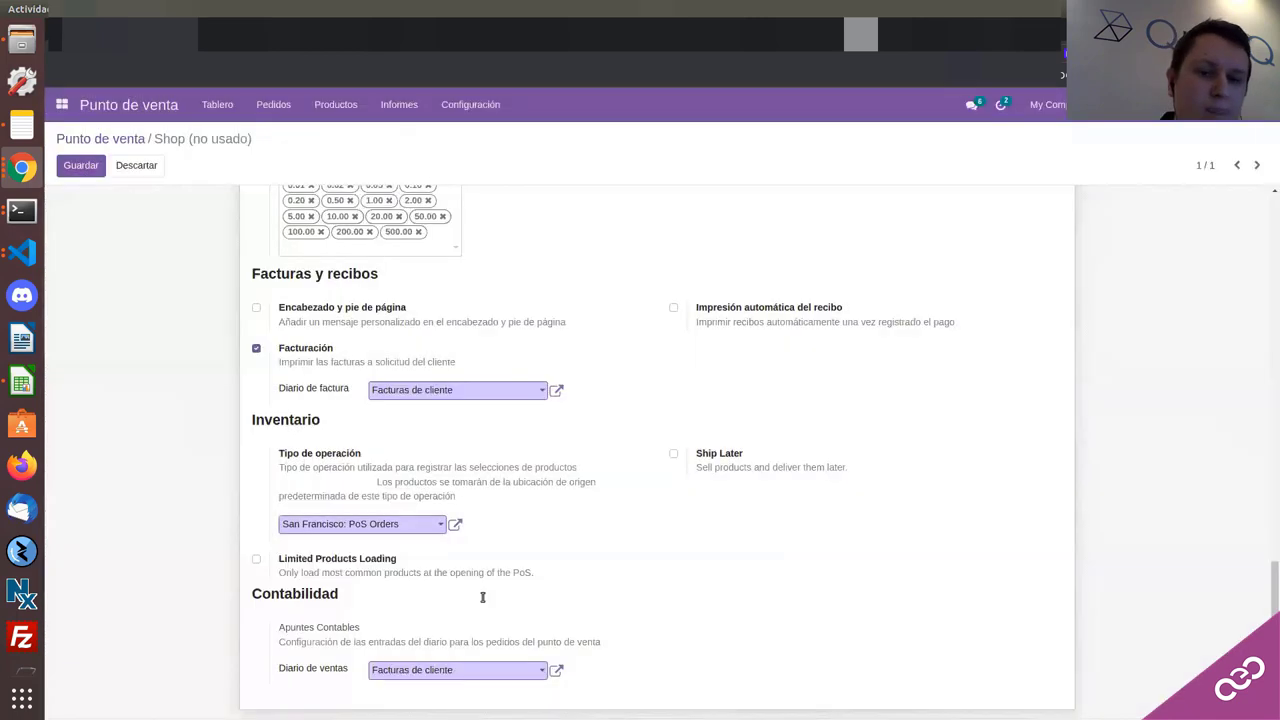
Step: Reopen the sales journal list and duplicate the Odoo browser tab
{"action": "left_click", "coordinate": [455, 672]}
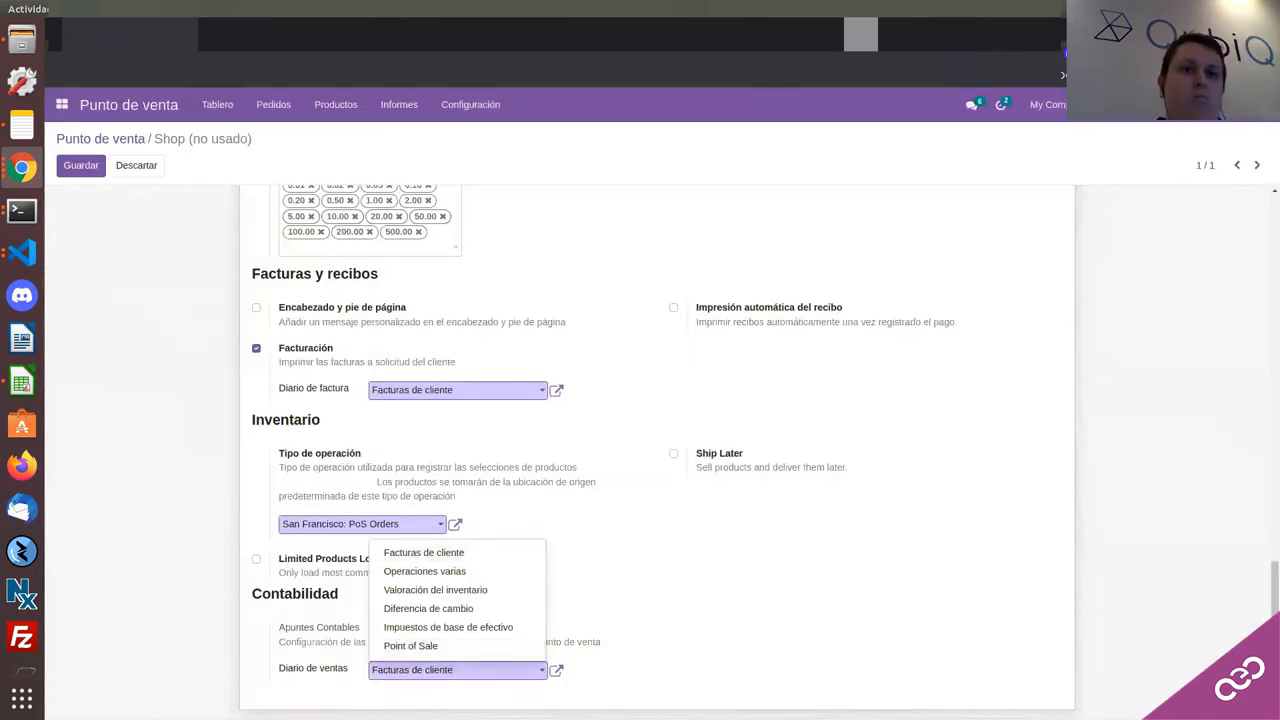
{"action": "right_click", "coordinate": [146, 18]}
{"action": "key", "text": "Escape"}
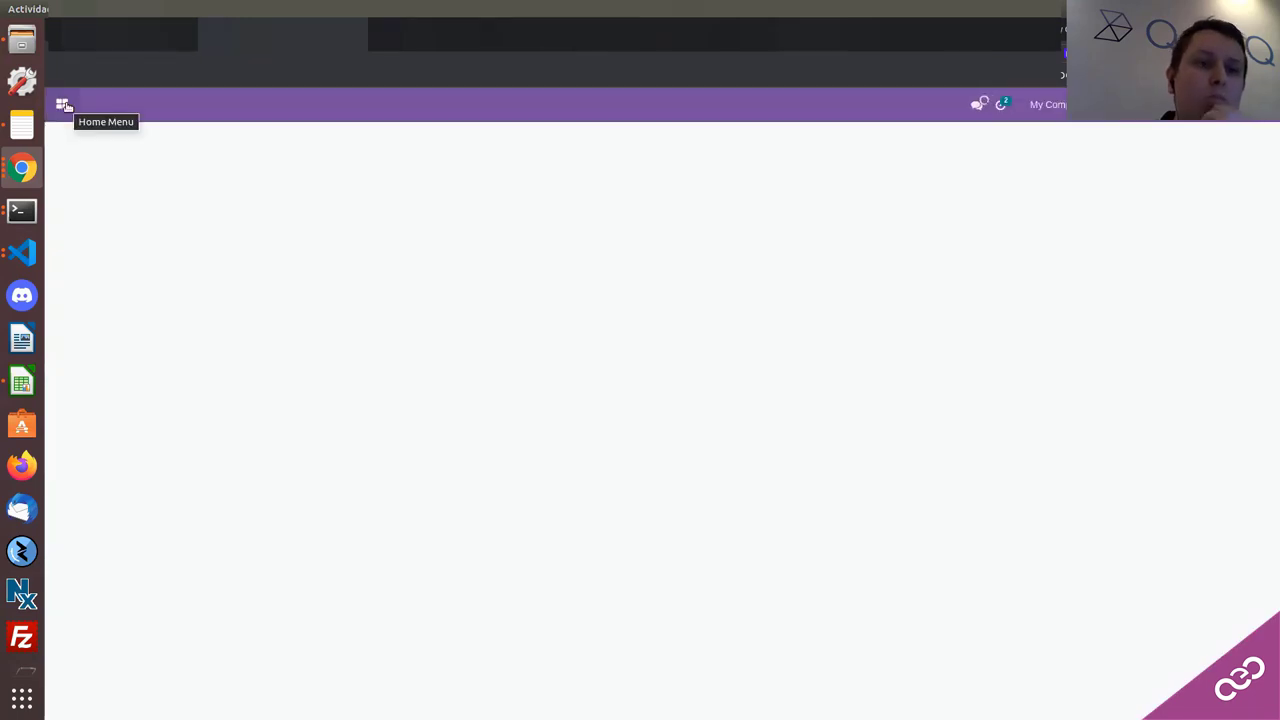
Step: Go to the accounting journals list via Facturación/Contabilidad configuration
{"action": "left_click", "coordinate": [64, 105]}
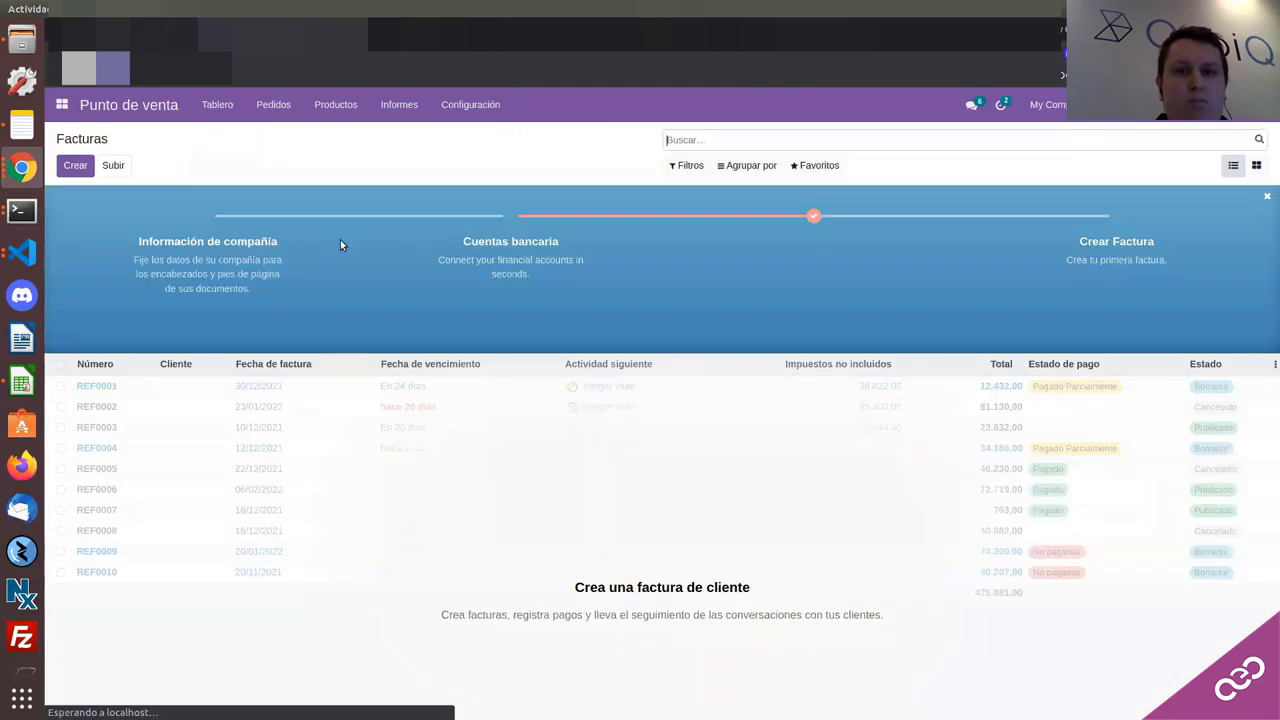
{"action": "left_click", "coordinate": [498, 104]}
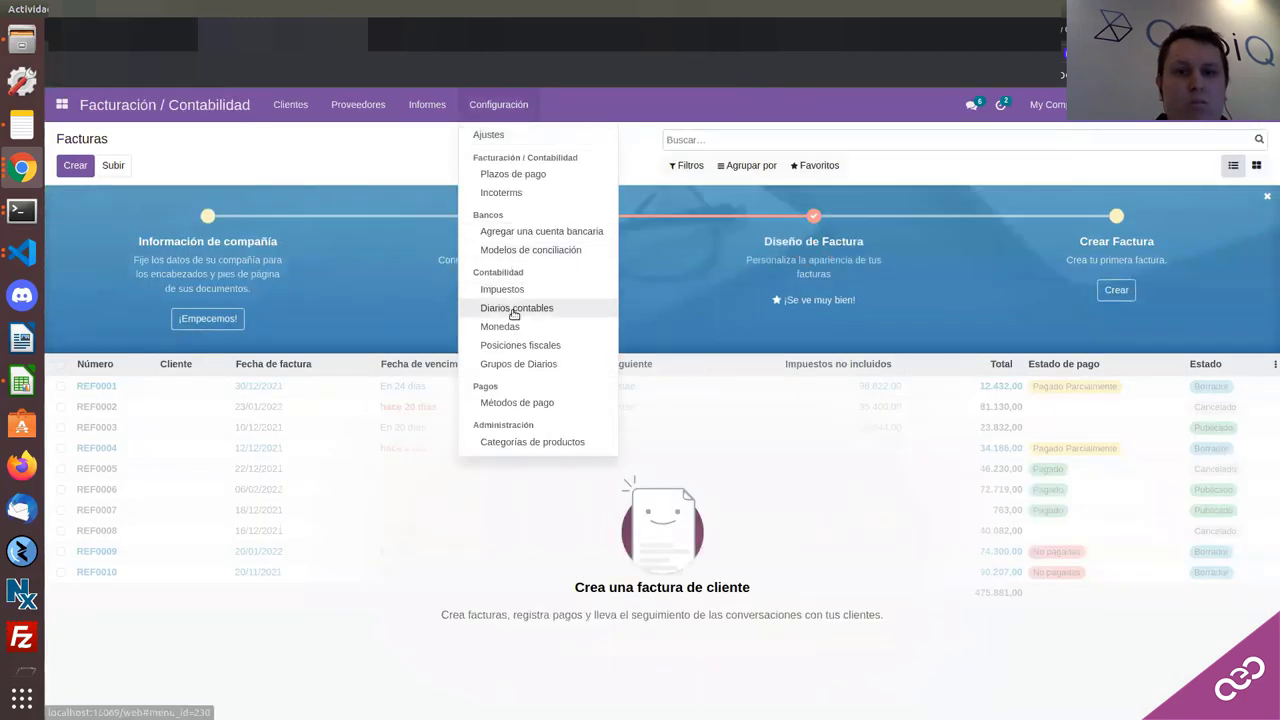
{"action": "left_click", "coordinate": [414, 266]}
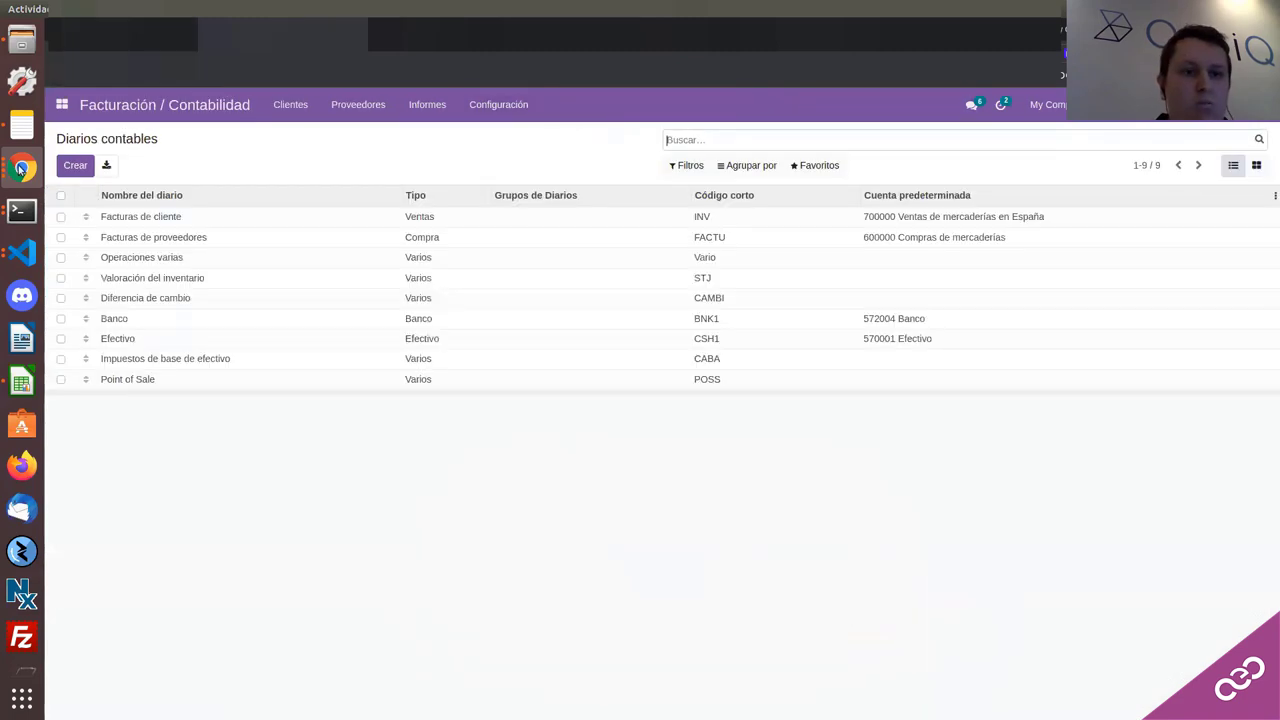
{"action": "left_click", "coordinate": [19, 168]}
{"action": "left_click", "coordinate": [157, 416]}
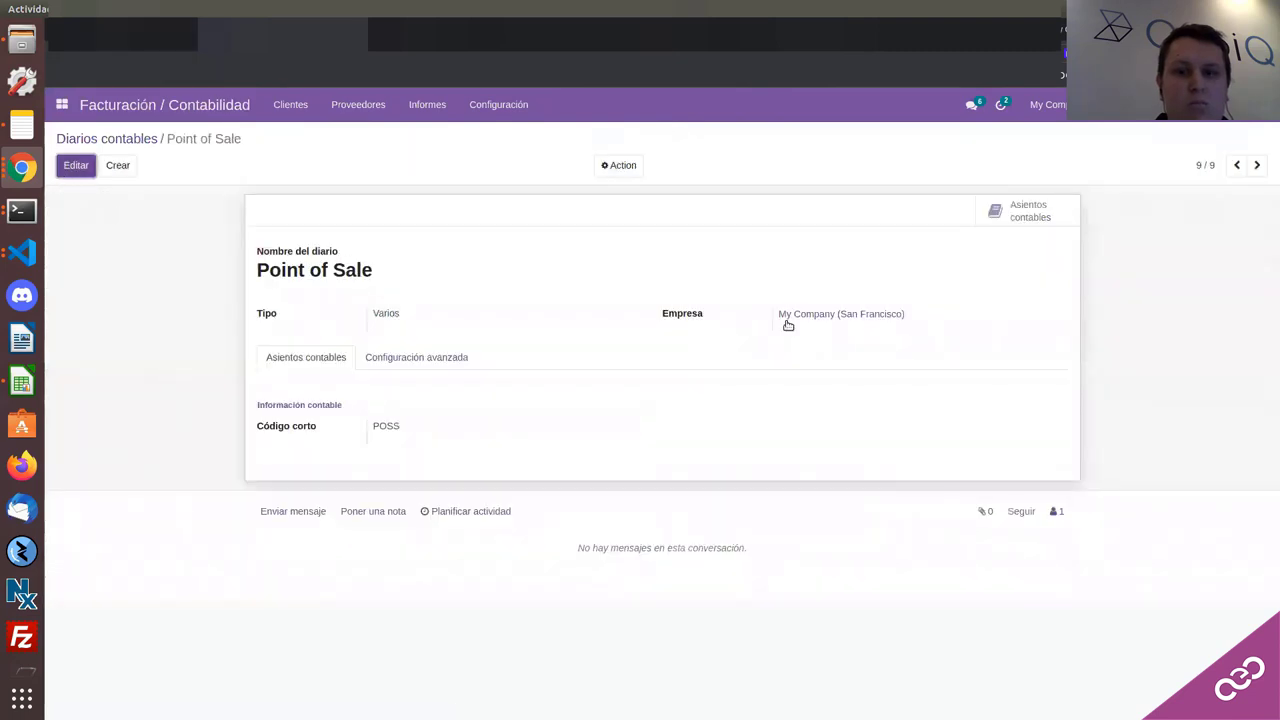
Step: Review the Point of Sale journal's type Varios, code POSS and advanced settings, then return to Shop
{"action": "left_click", "coordinate": [788, 325]}
{"action": "left_click", "coordinate": [529, 318]}
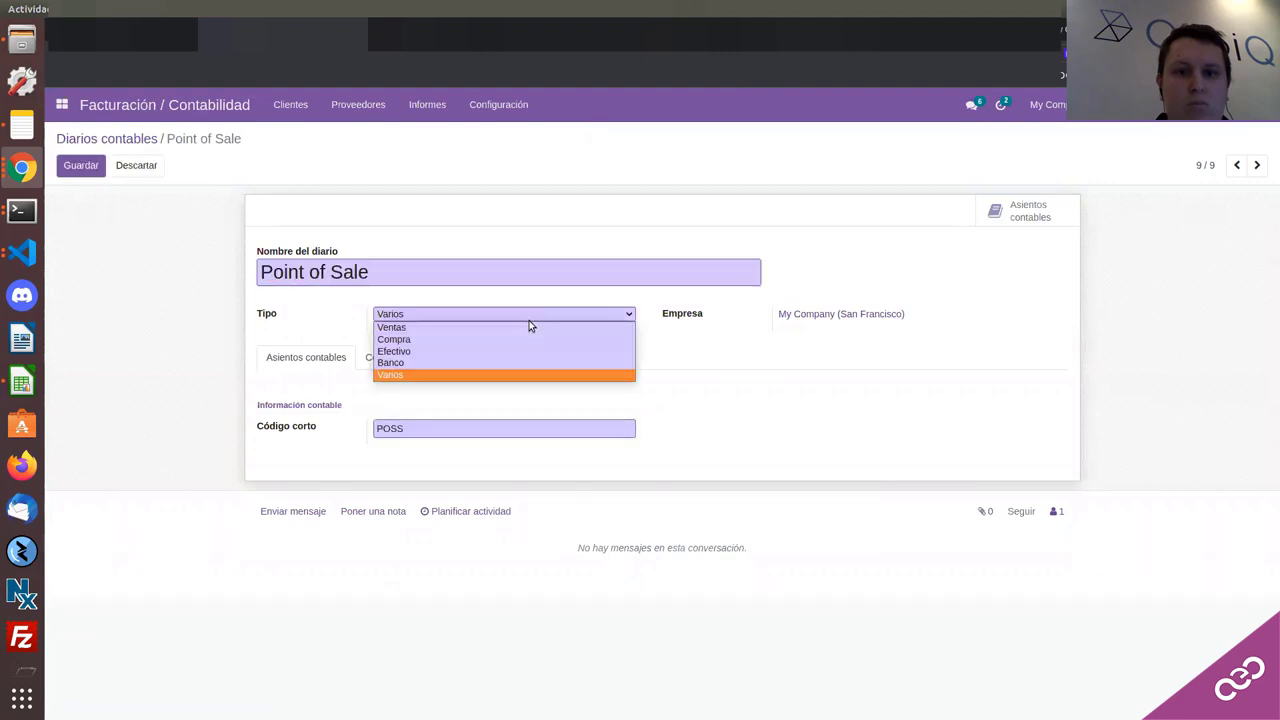
{"action": "left_click", "coordinate": [400, 408]}
{"action": "left_click", "coordinate": [385, 431]}
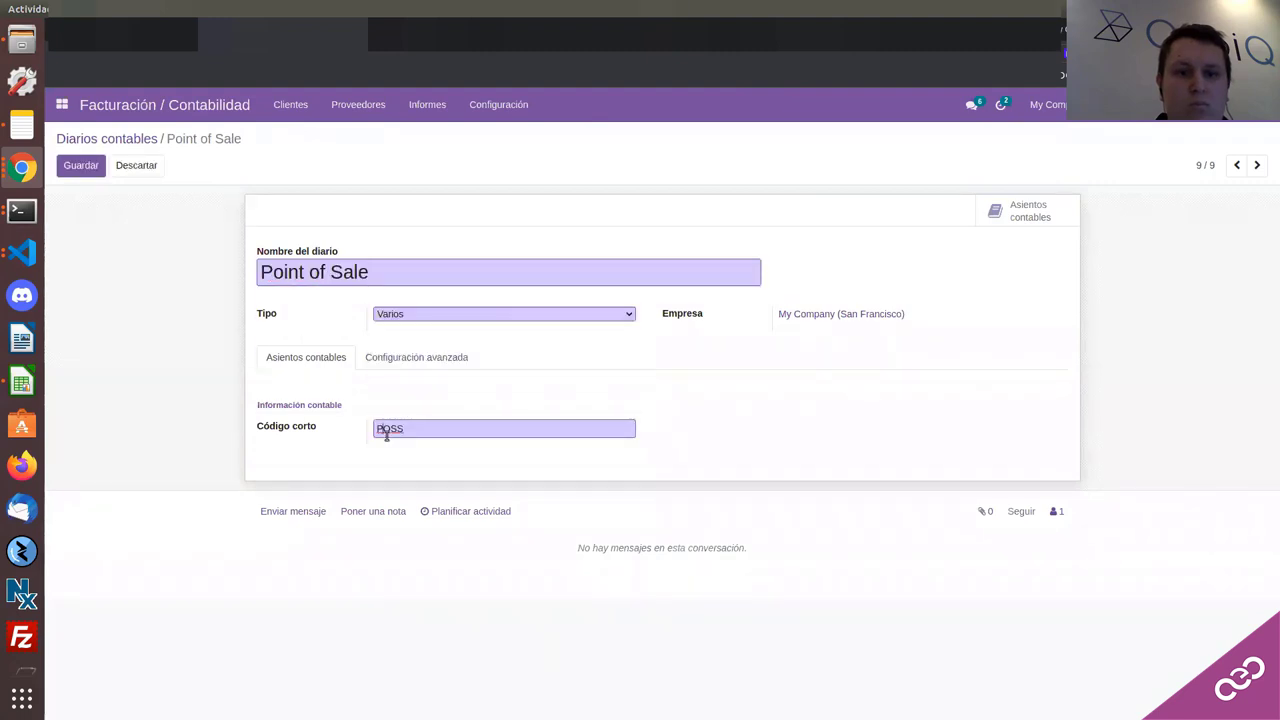
{"action": "left_click", "coordinate": [449, 359]}
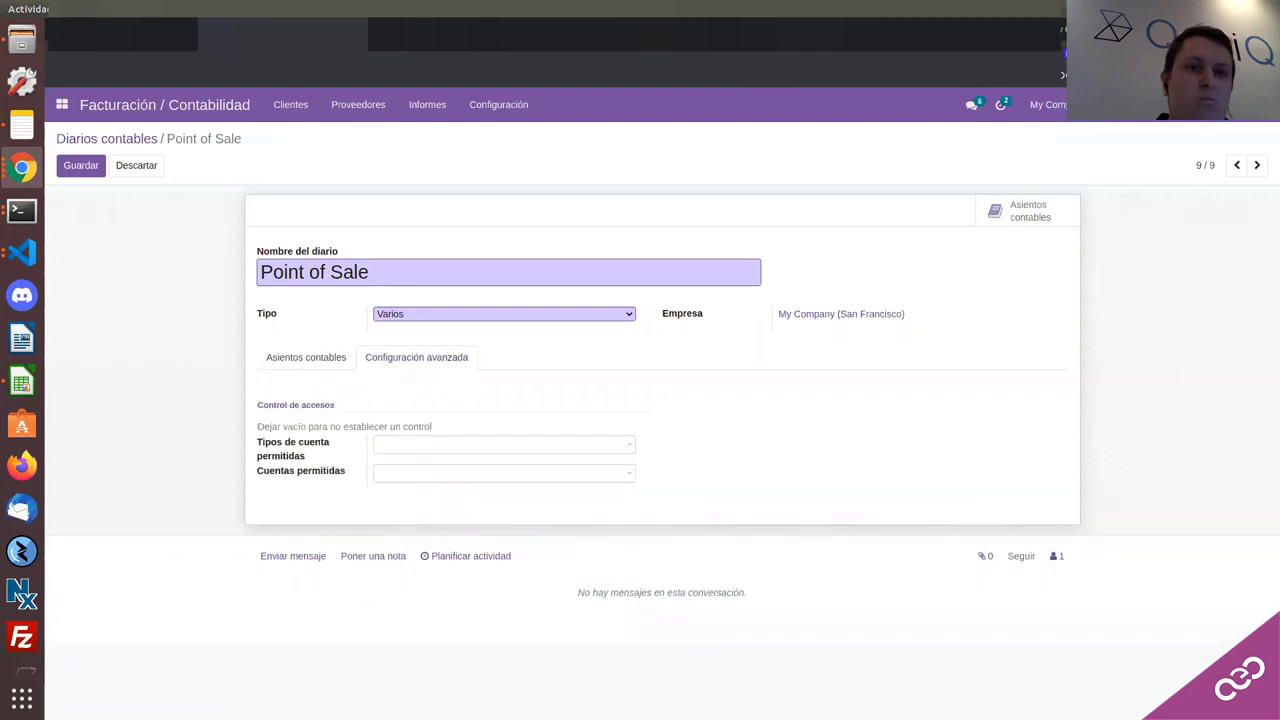
{"action": "left_click", "coordinate": [150, 104]}
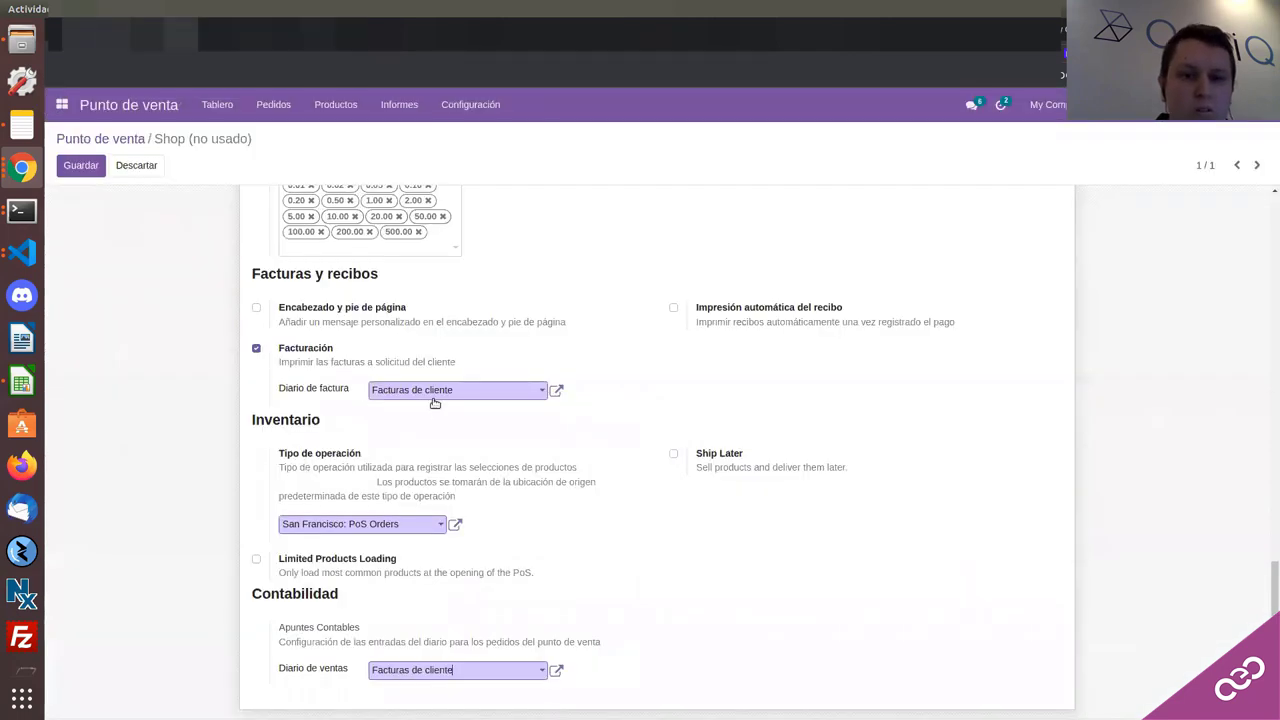
Step: Try saving the Shop settings again and dismiss the currency validation error
{"action": "scroll", "coordinate": [352, 318], "scroll_direction": "up", "scroll_amount": 1}
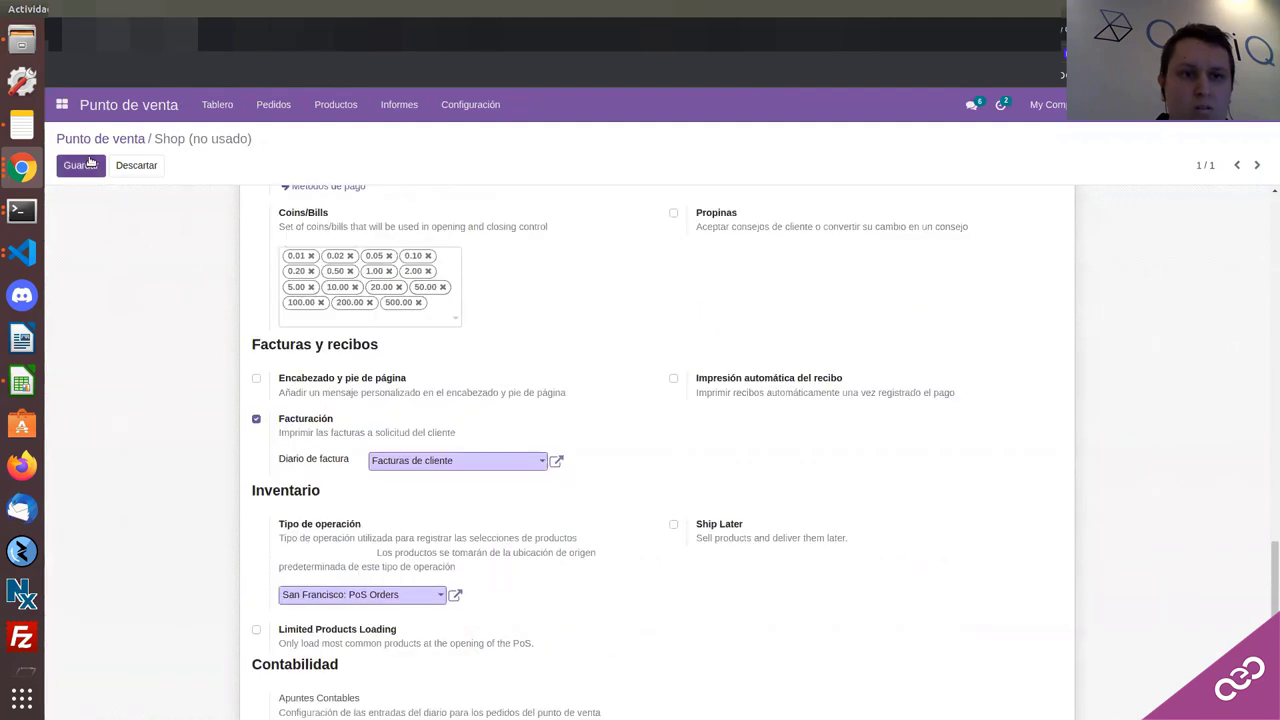
{"action": "left_click", "coordinate": [89, 163]}
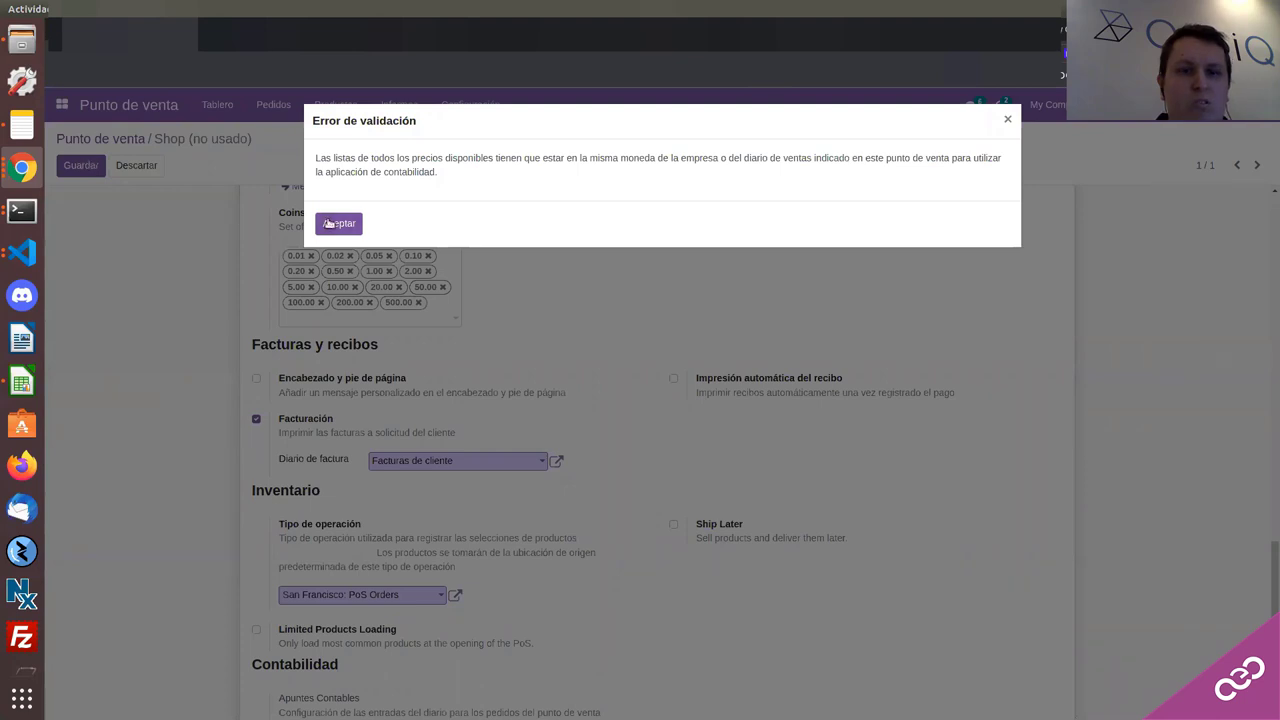
{"action": "left_click", "coordinate": [327, 222]}
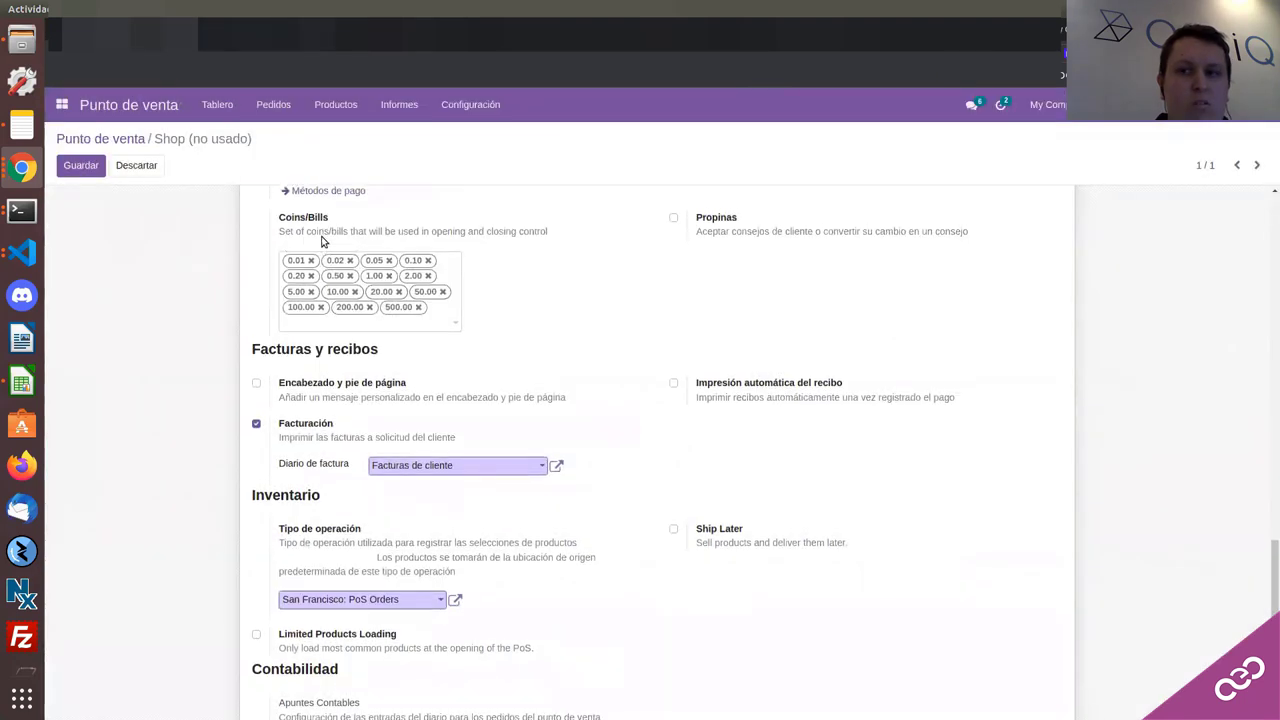
{"action": "scroll", "coordinate": [322, 241], "scroll_direction": "up", "scroll_amount": 2}
{"action": "scroll", "coordinate": [393, 325], "scroll_direction": "down", "scroll_amount": 3}
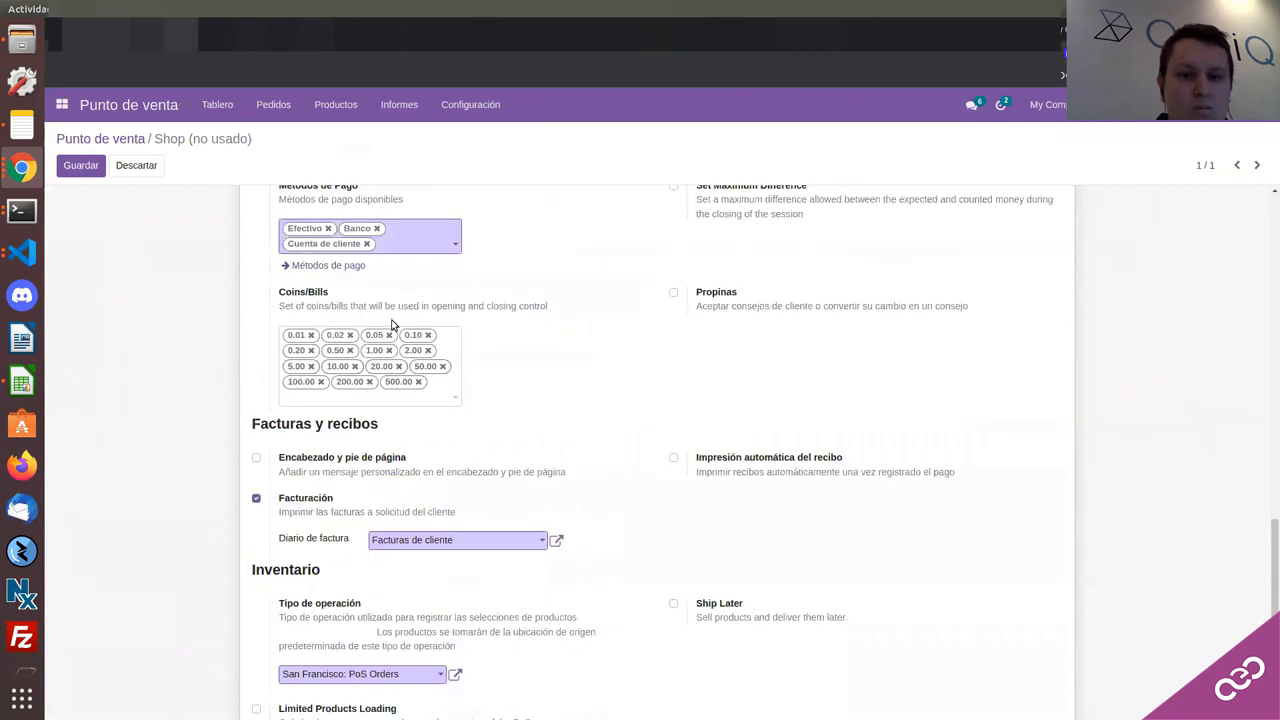
Step: Inspect the Facturas de cliente invoice journal details and close them unchanged
{"action": "left_click", "coordinate": [450, 533]}
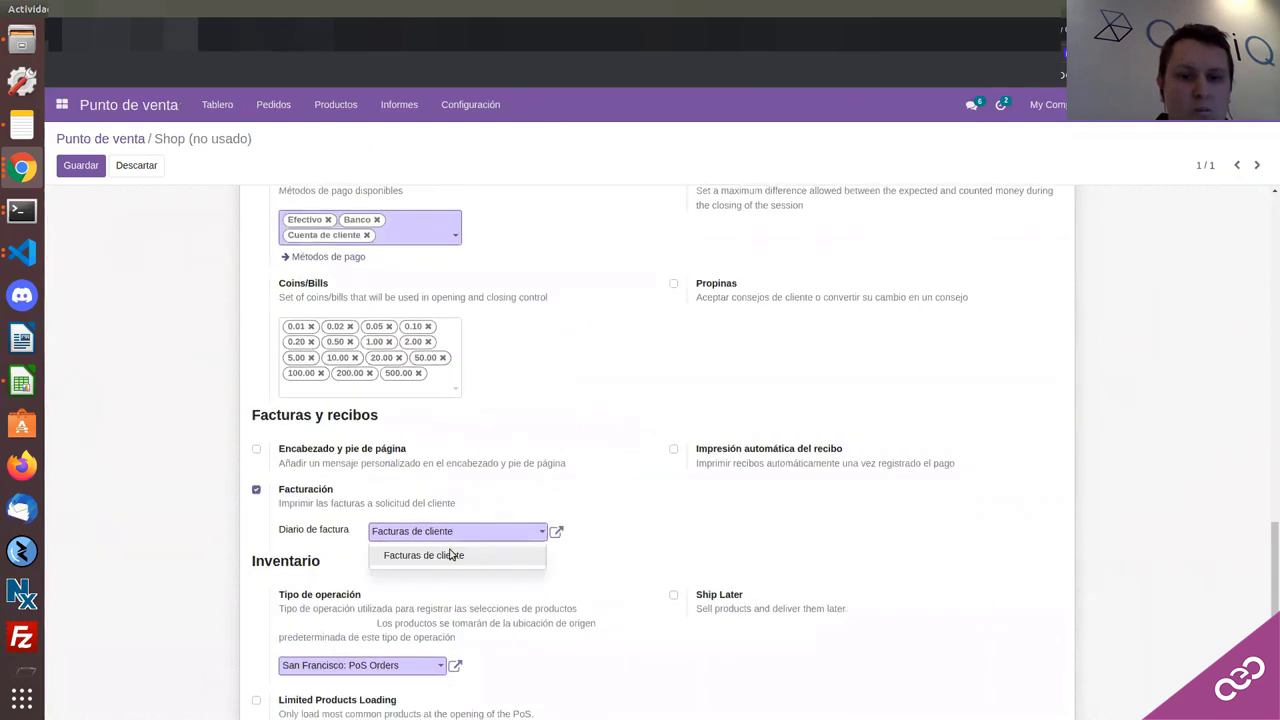
{"action": "left_click", "coordinate": [556, 534]}
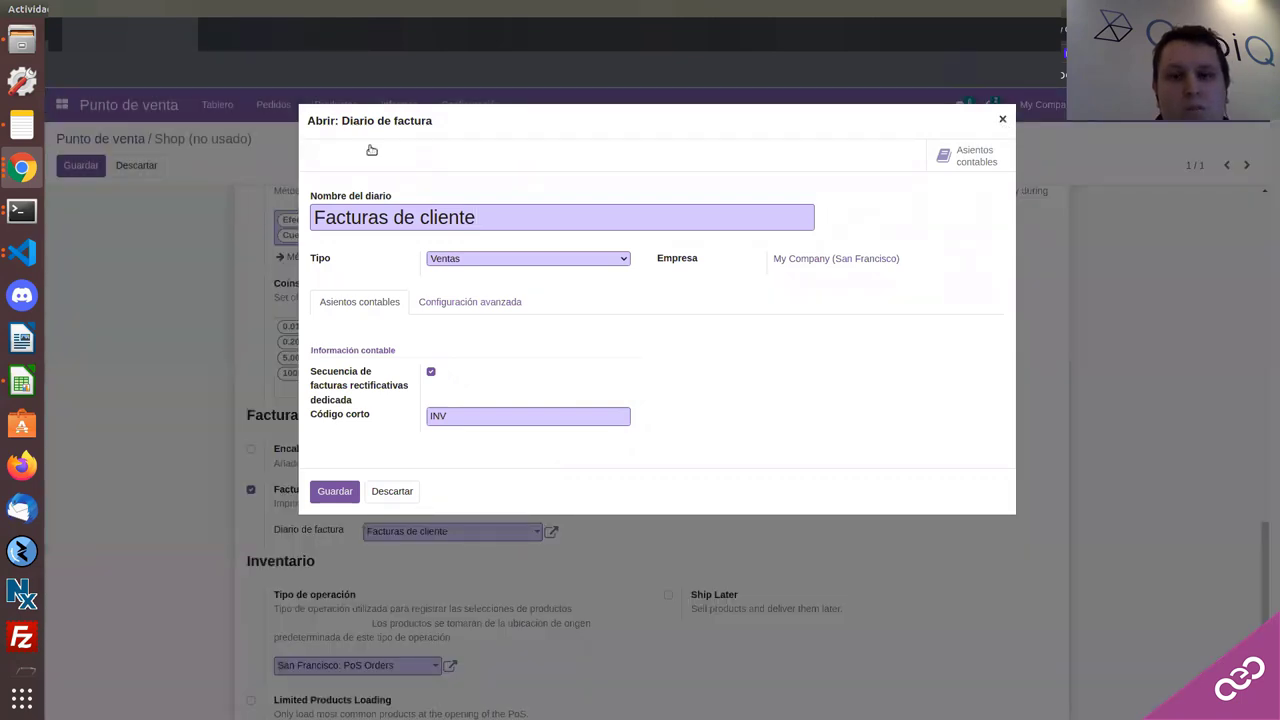
{"action": "left_click", "coordinate": [391, 491]}
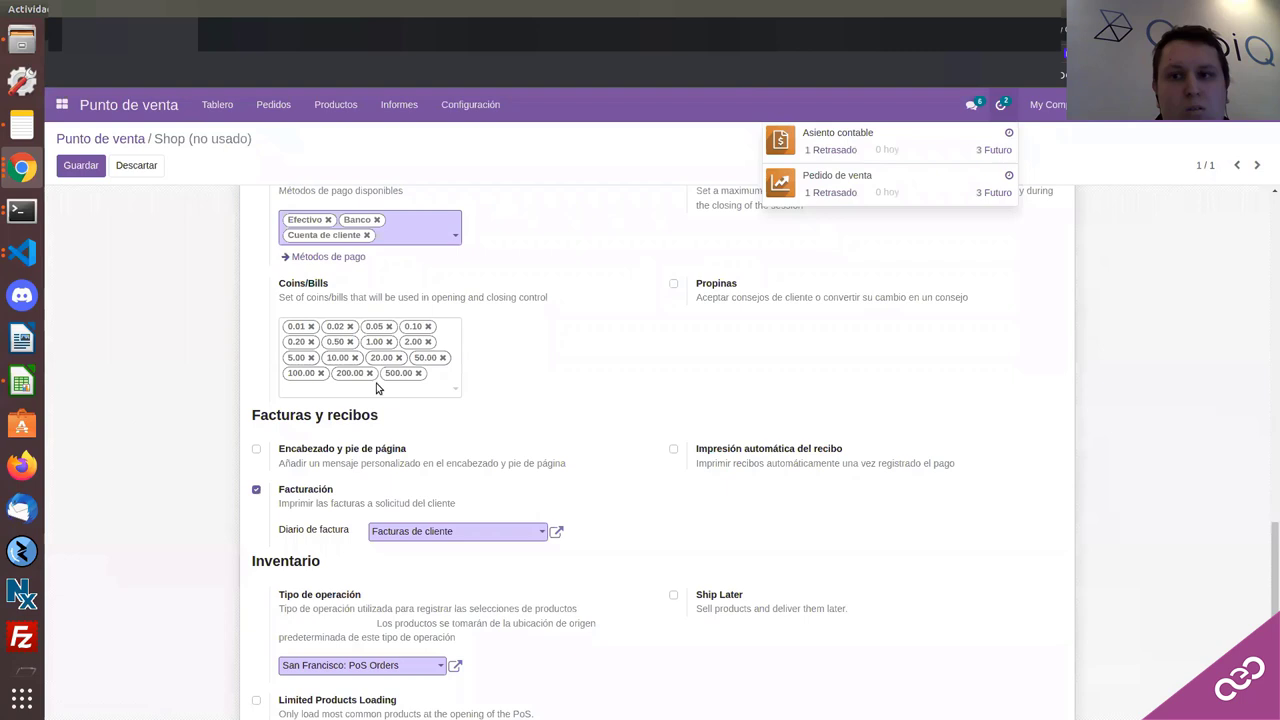
{"action": "left_click", "coordinate": [398, 534]}
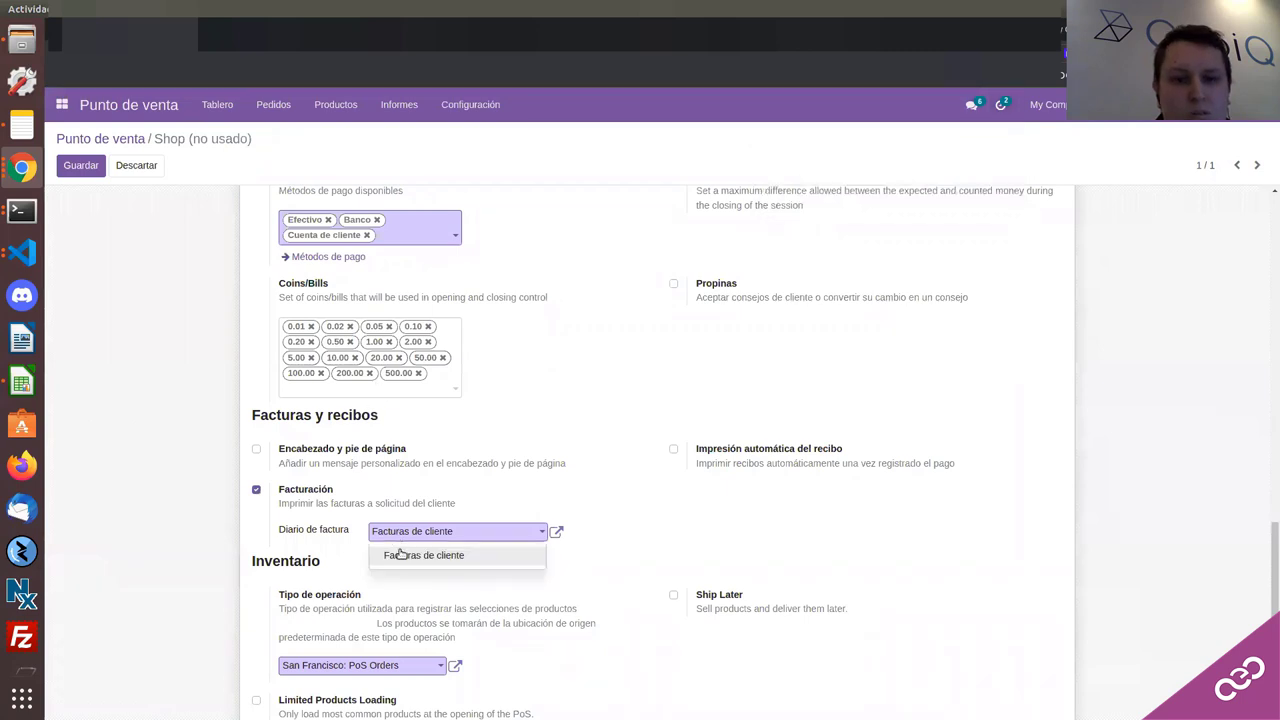
Step: Switch to the other Odoo window and open the Point of Sale app
{"action": "left_click", "coordinate": [20, 170]}
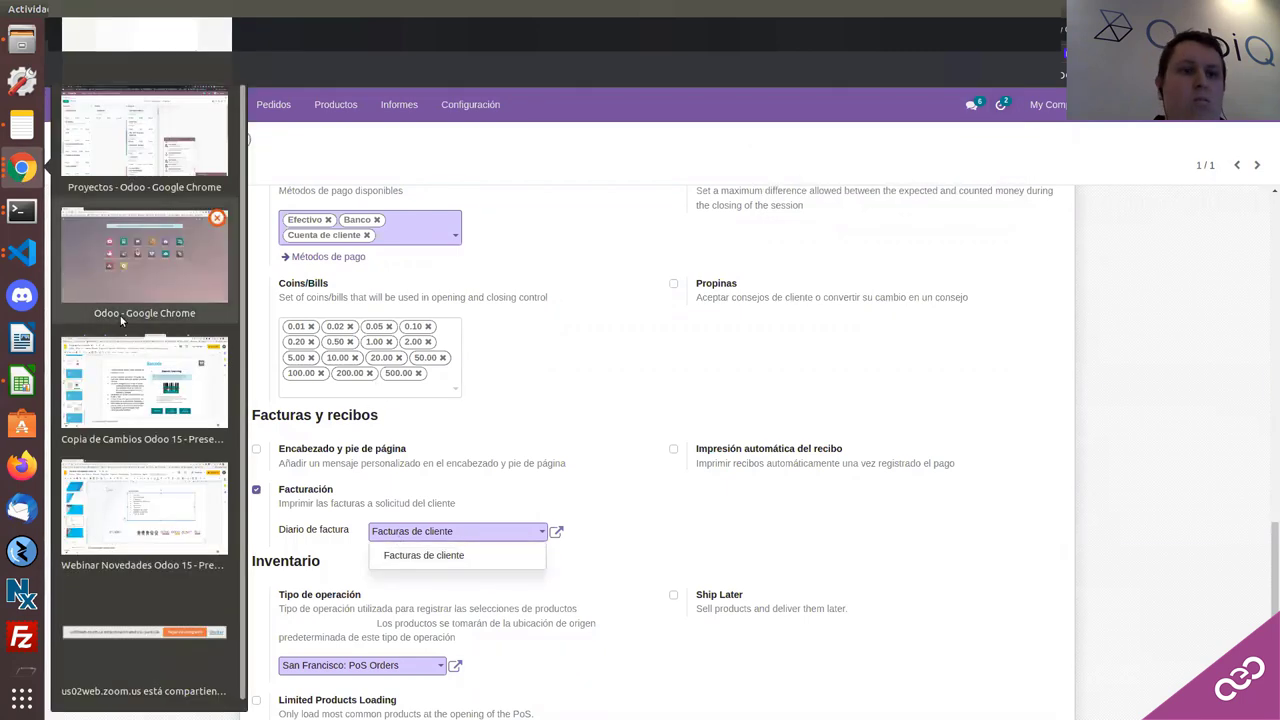
{"action": "left_click", "coordinate": [123, 300]}
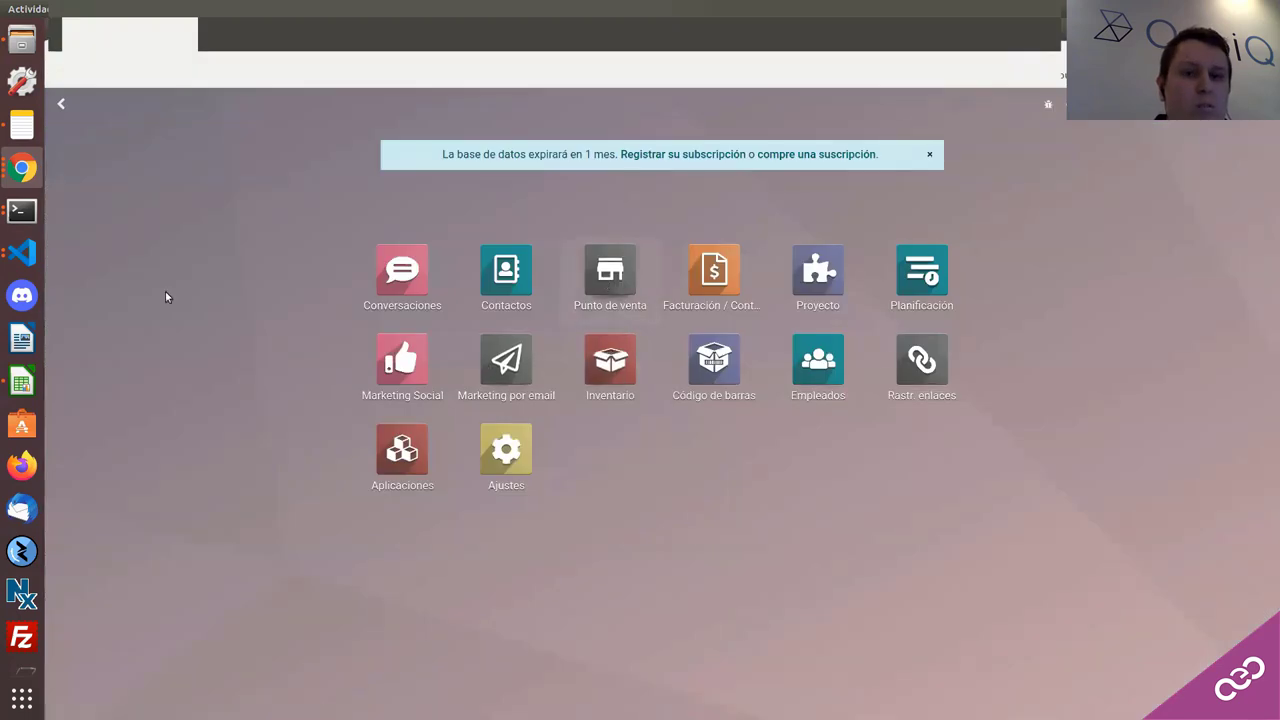
{"action": "left_click", "coordinate": [610, 270]}
Step: In Point of Sale Ajustes, tick Gift card and Cupones & Promociones in the Precio section
{"action": "left_click", "coordinate": [447, 104]}
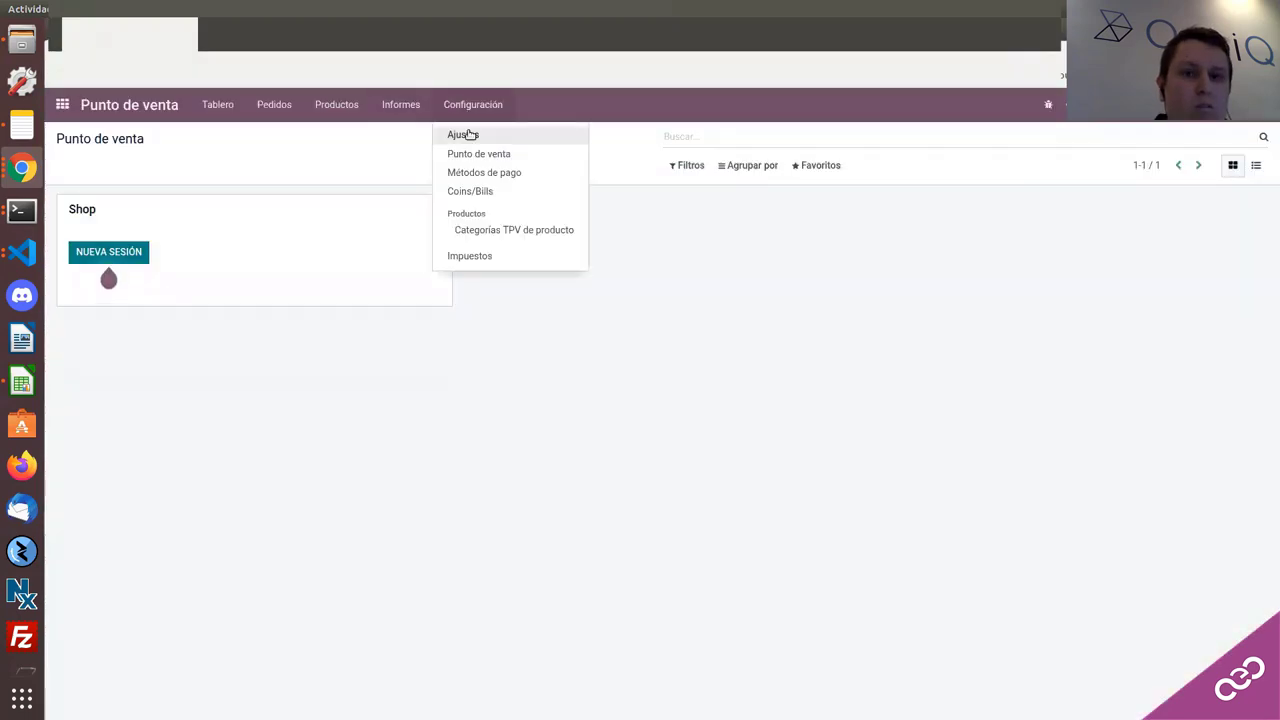
{"action": "left_click", "coordinate": [140, 178]}
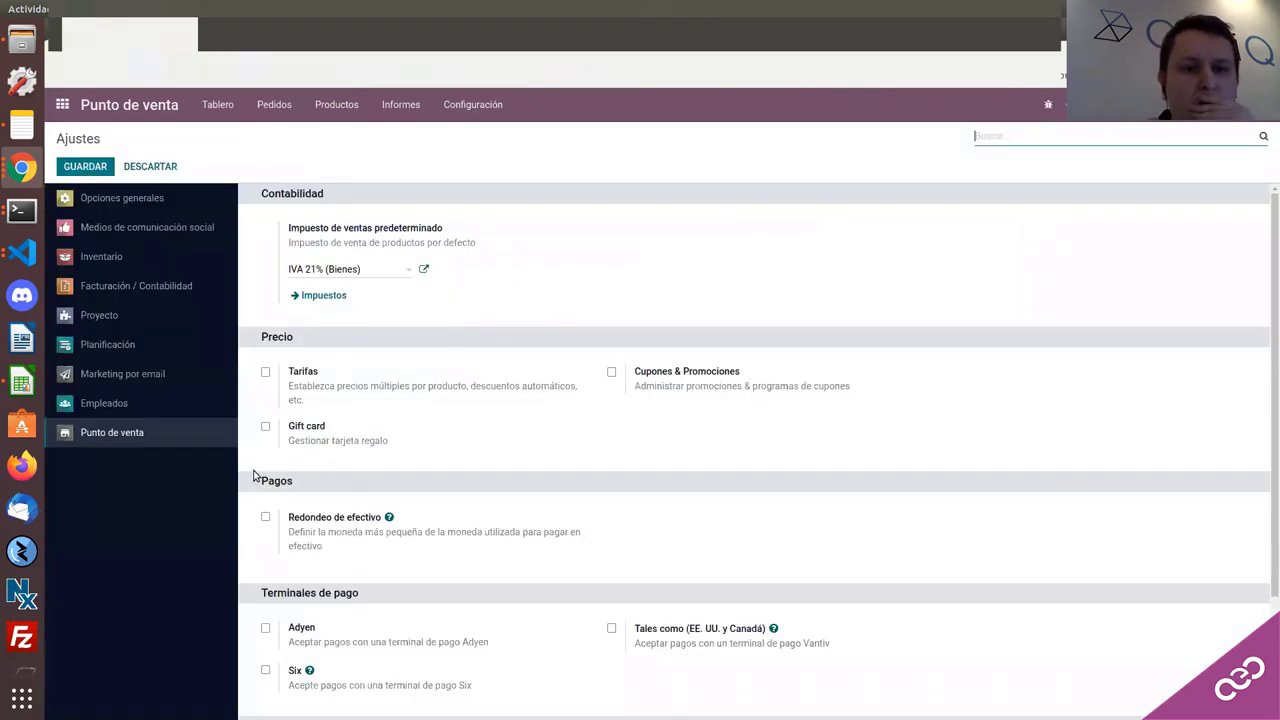
{"action": "scroll", "coordinate": [260, 430], "scroll_direction": "down", "scroll_amount": 1}
{"action": "left_click", "coordinate": [267, 393]}
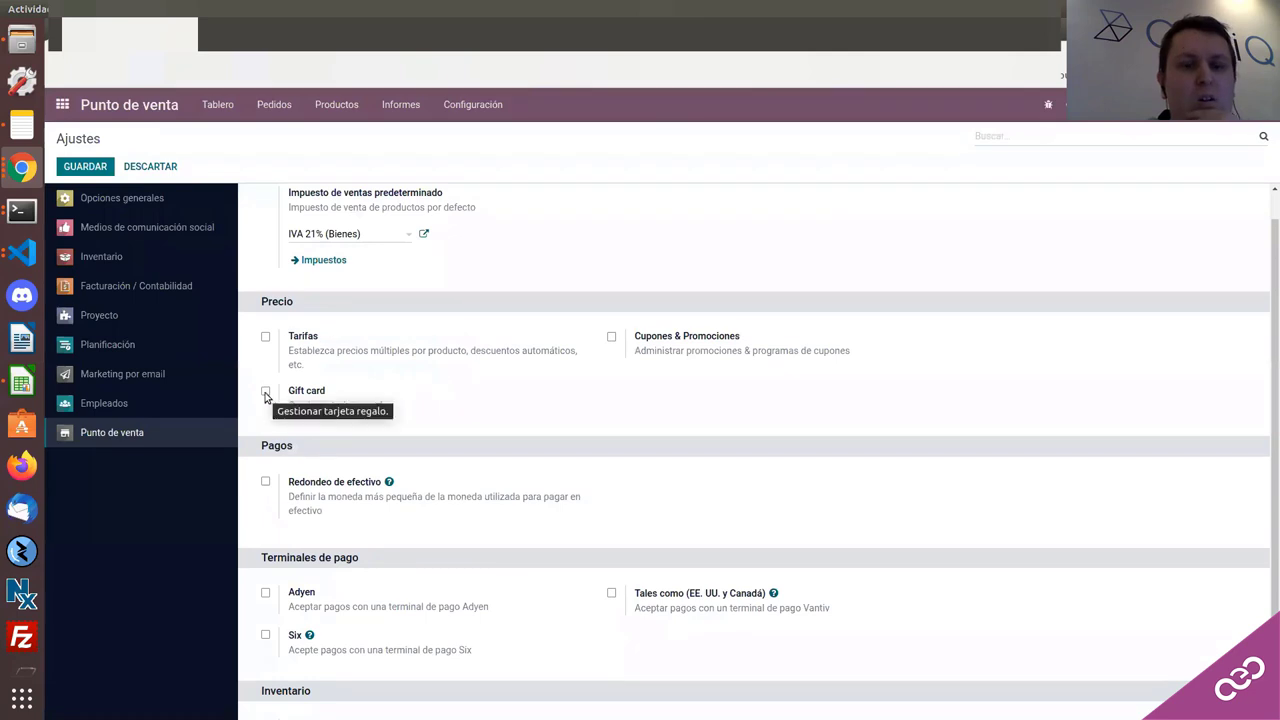
{"action": "left_click", "coordinate": [611, 338]}
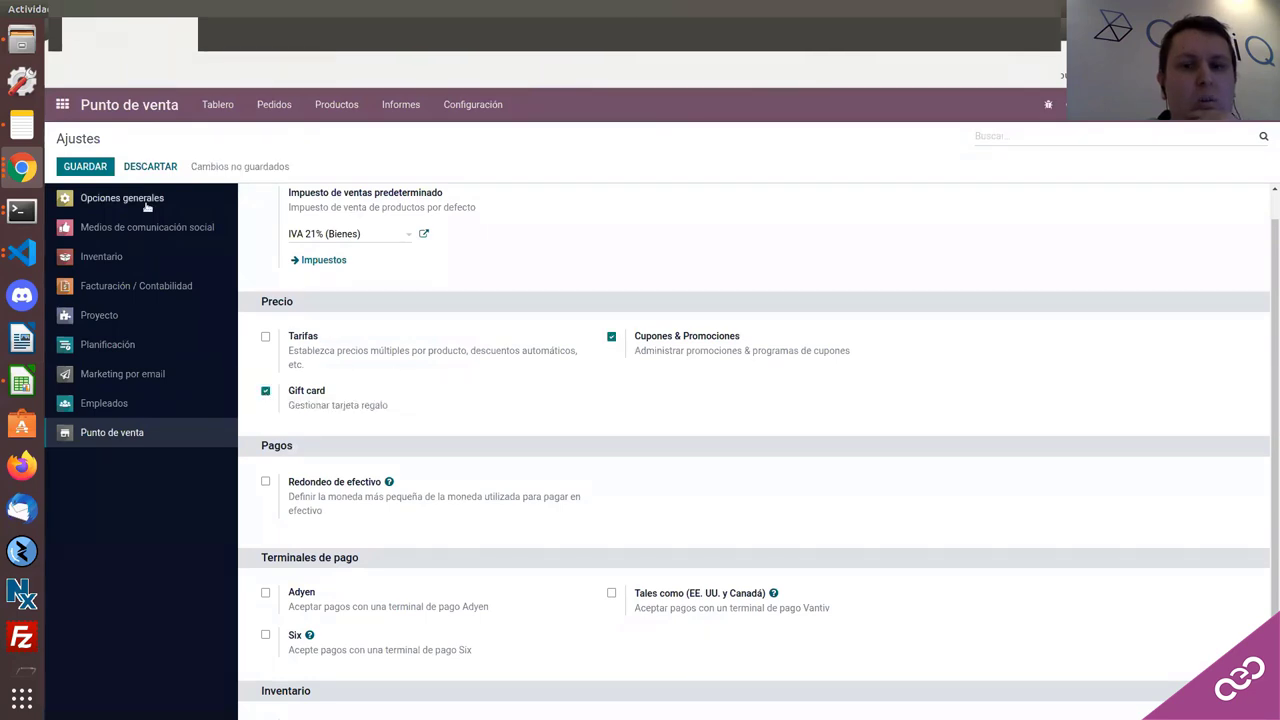
{"action": "left_click", "coordinate": [22, 167]}
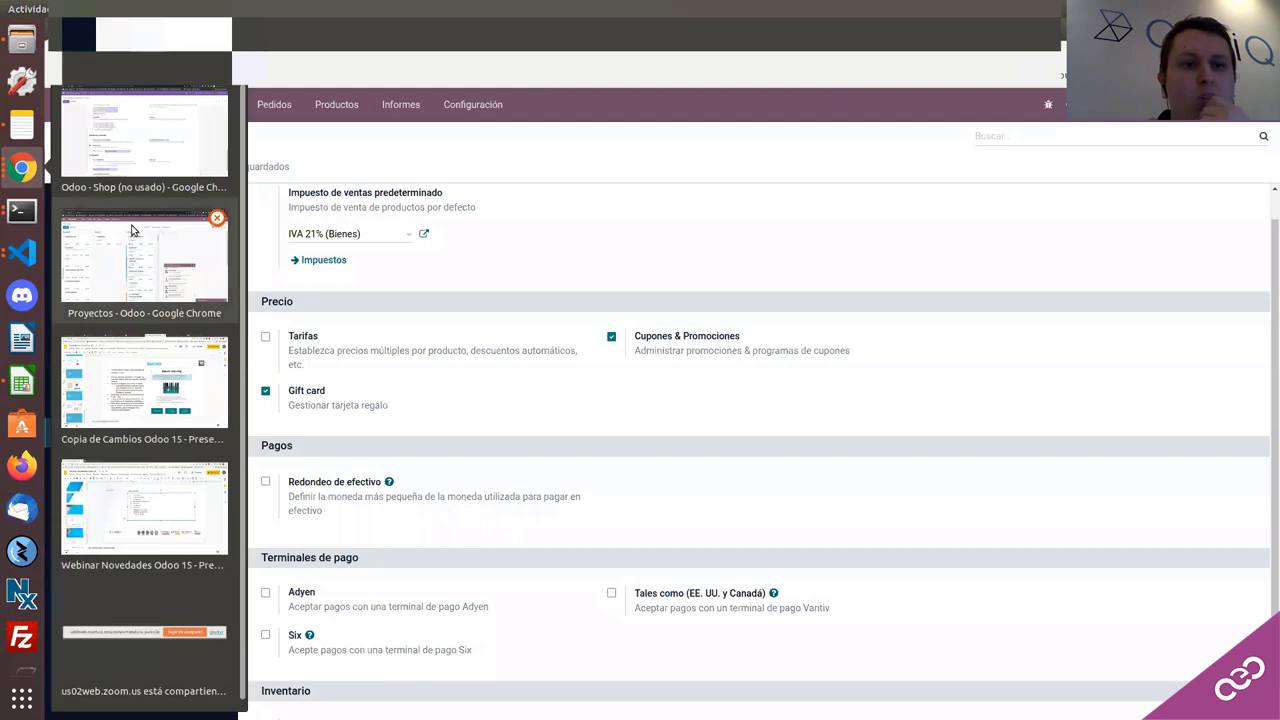
Step: Retry saving the Shop settings, dismiss the currency error, and discard the unsaved changes
{"action": "left_click", "coordinate": [133, 163]}
{"action": "left_click", "coordinate": [443, 104]}
{"action": "left_click", "coordinate": [443, 148]}
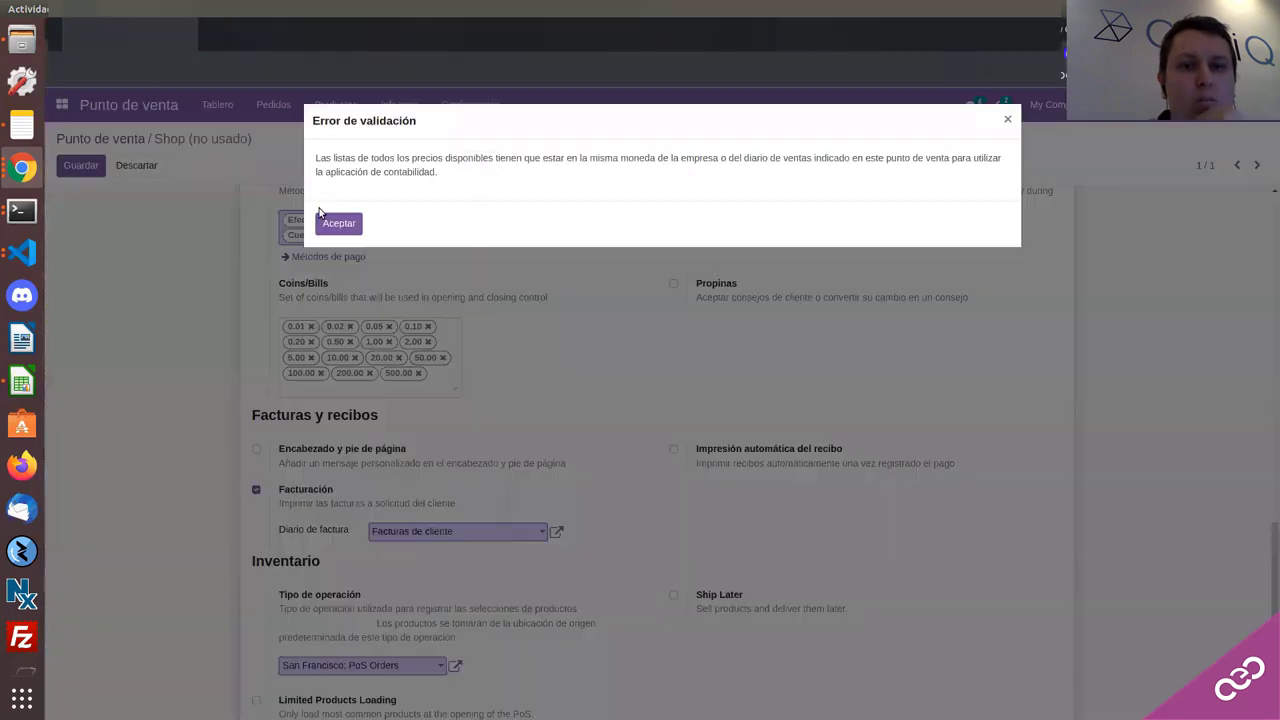
{"action": "left_click", "coordinate": [326, 214]}
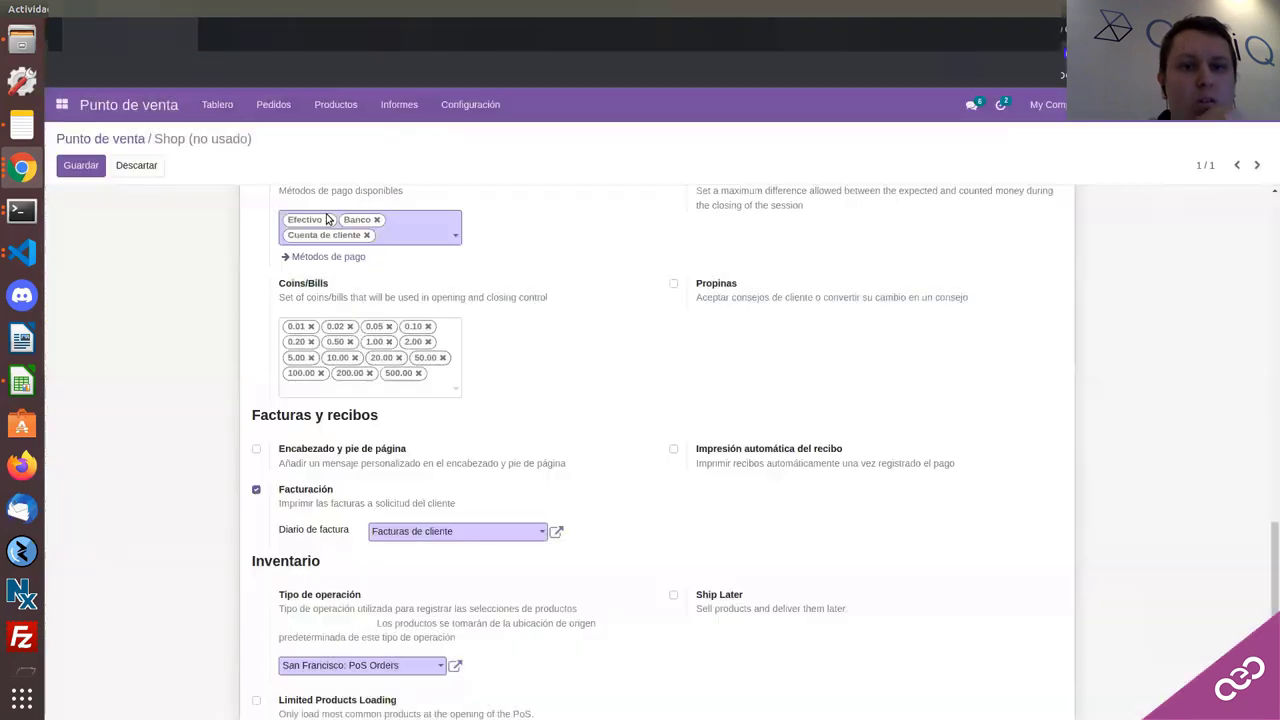
{"action": "left_click", "coordinate": [471, 106]}
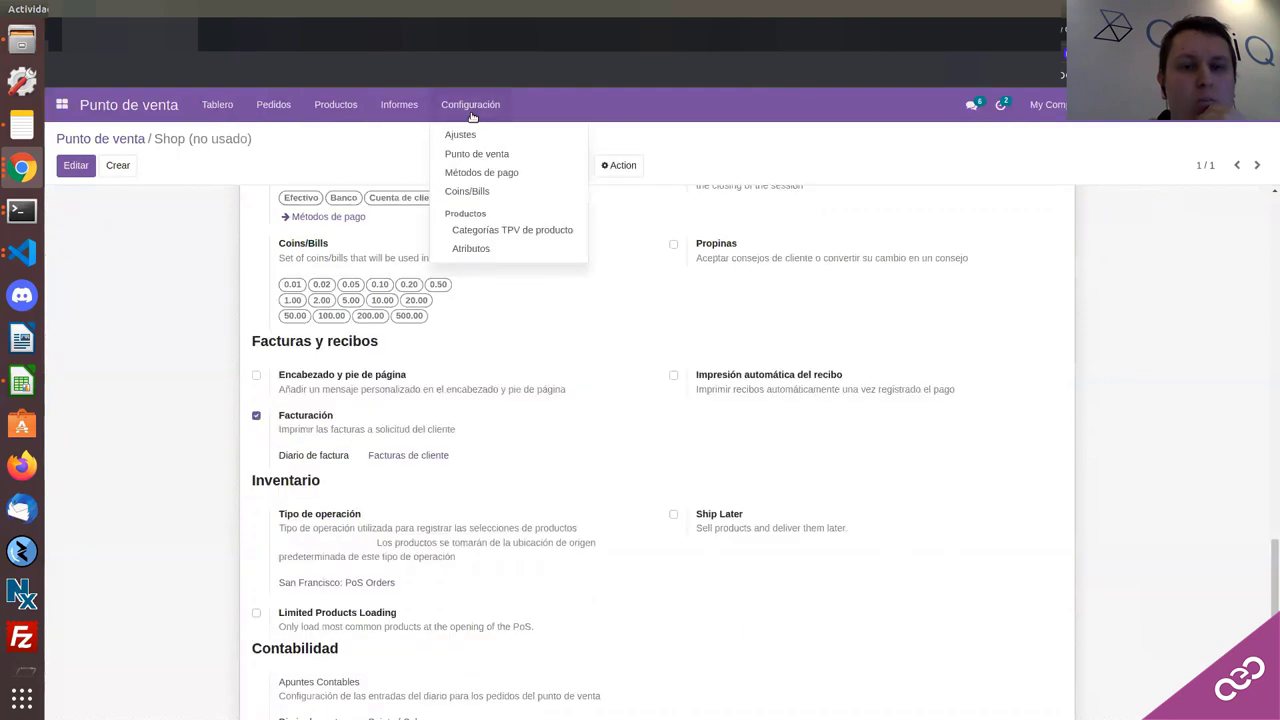
Step: Turn off Tarifas in Point of Sale settings, save and confirm leaving, then open the apps list
{"action": "left_click", "coordinate": [458, 133]}
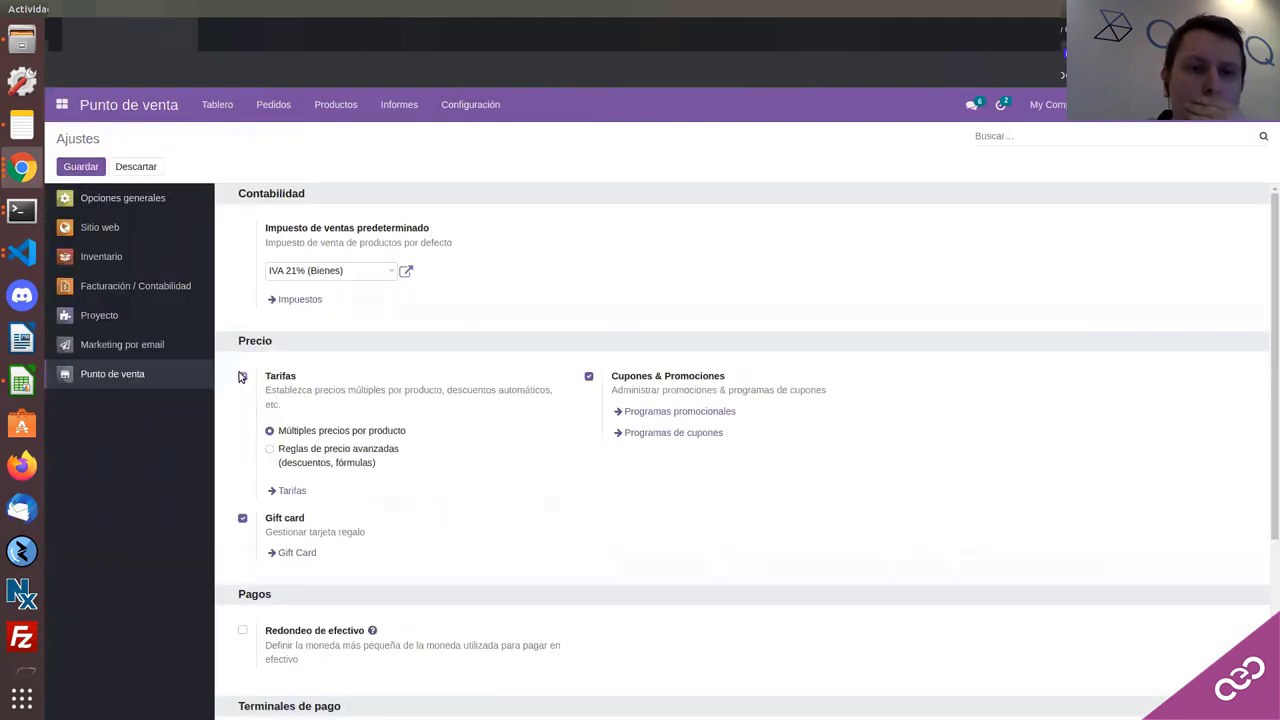
{"action": "left_click", "coordinate": [241, 375]}
{"action": "left_click", "coordinate": [81, 166]}
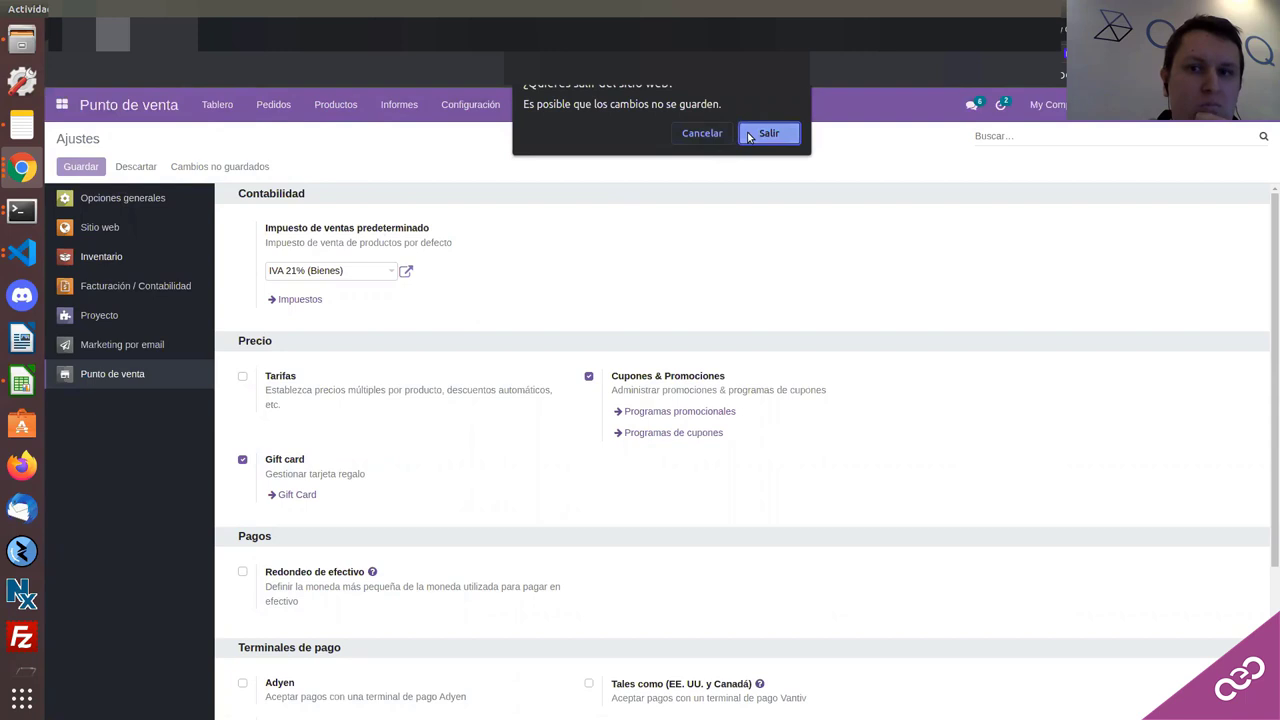
{"action": "left_click", "coordinate": [768, 133]}
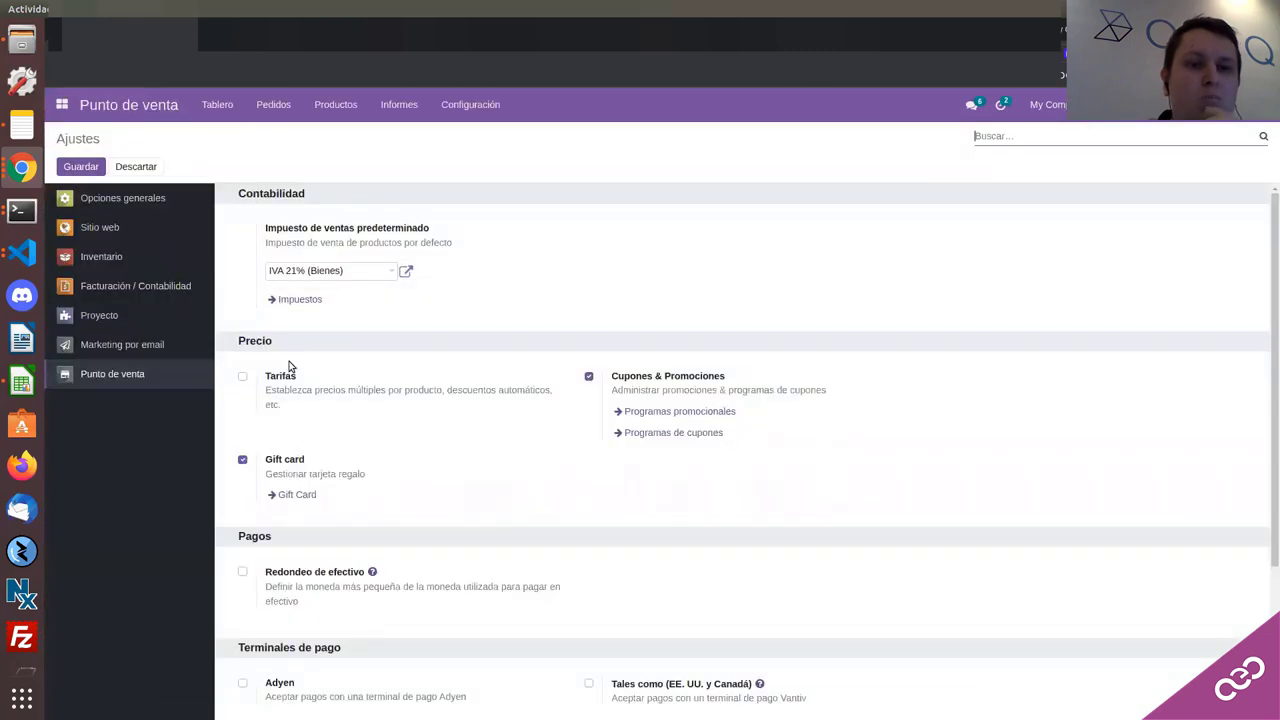
{"action": "left_click", "coordinate": [66, 108]}
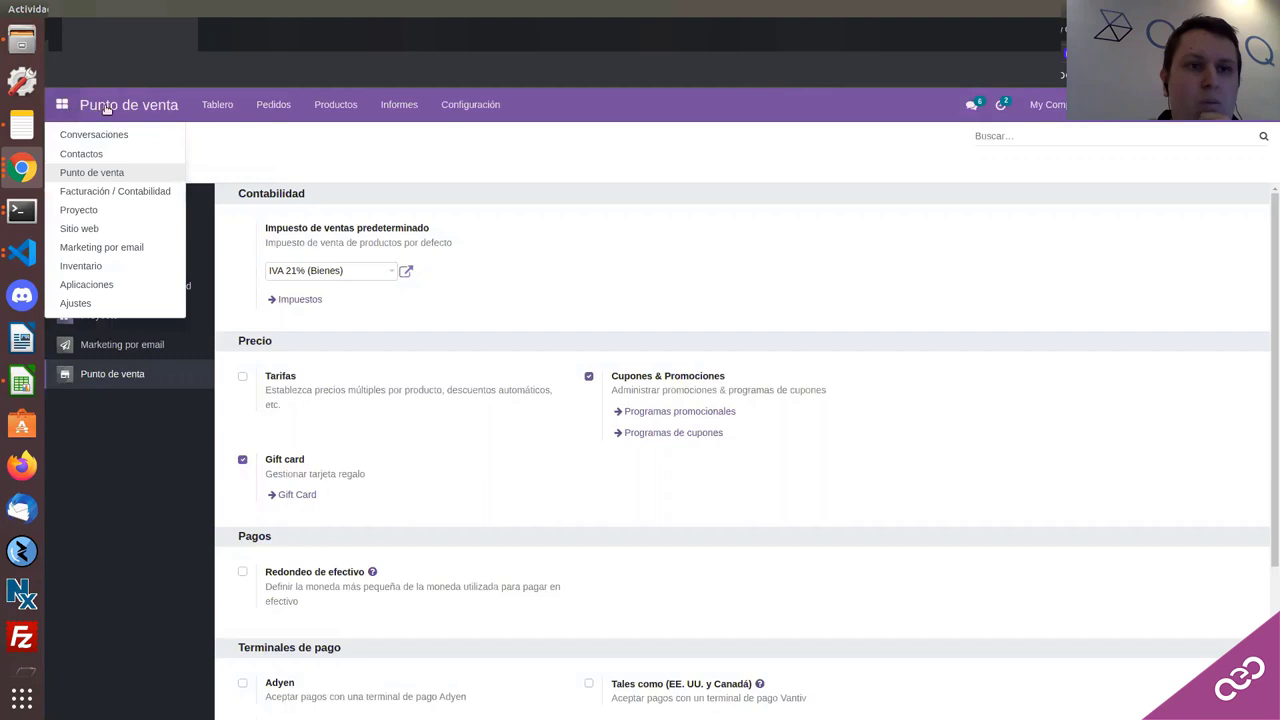
Step: Start a new Shop session, dismiss the currency error, and sign out of Odoo
{"action": "left_click", "coordinate": [106, 110]}
{"action": "left_click", "coordinate": [106, 110]}
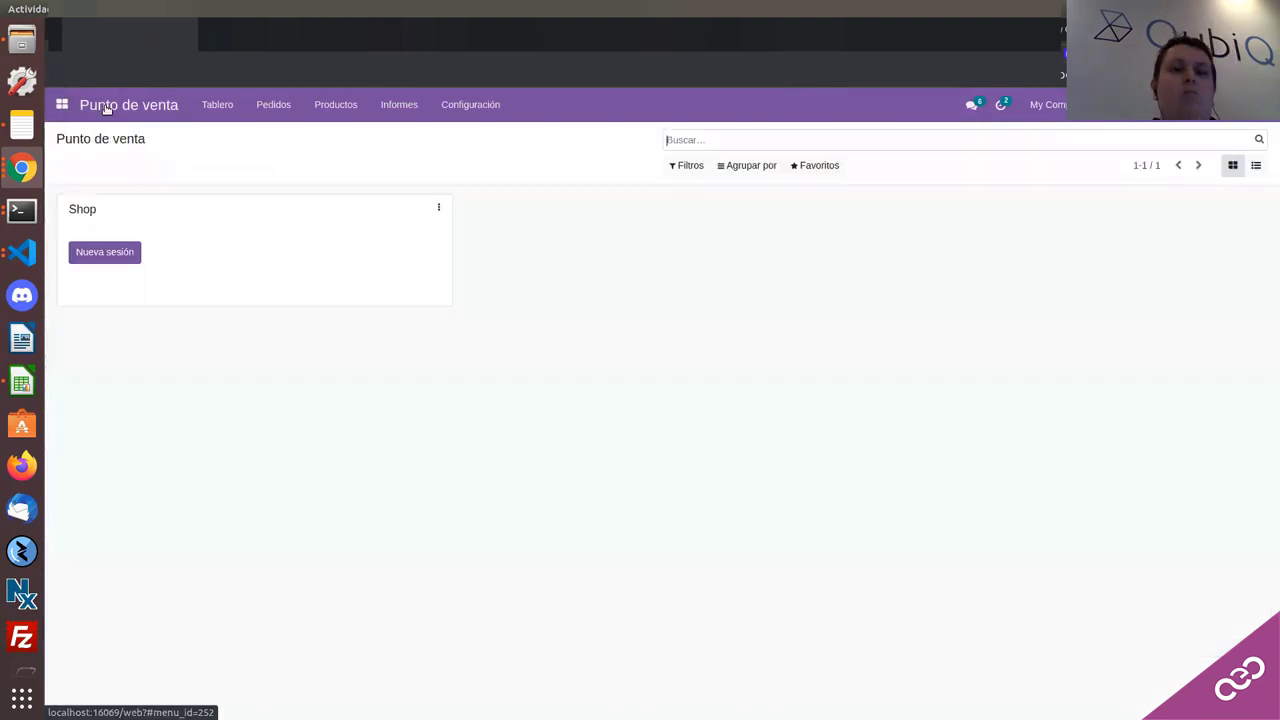
{"action": "left_click", "coordinate": [117, 251]}
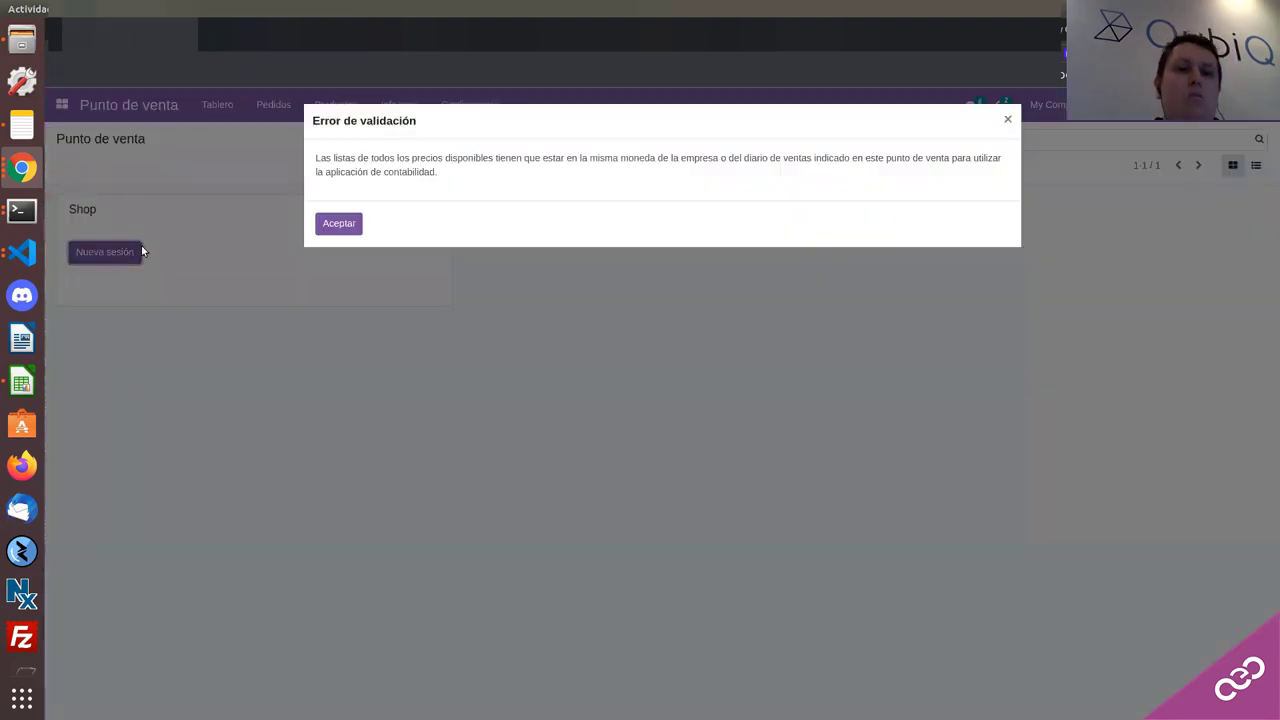
{"action": "left_click", "coordinate": [320, 224]}
{"action": "left_click", "coordinate": [1212, 104]}
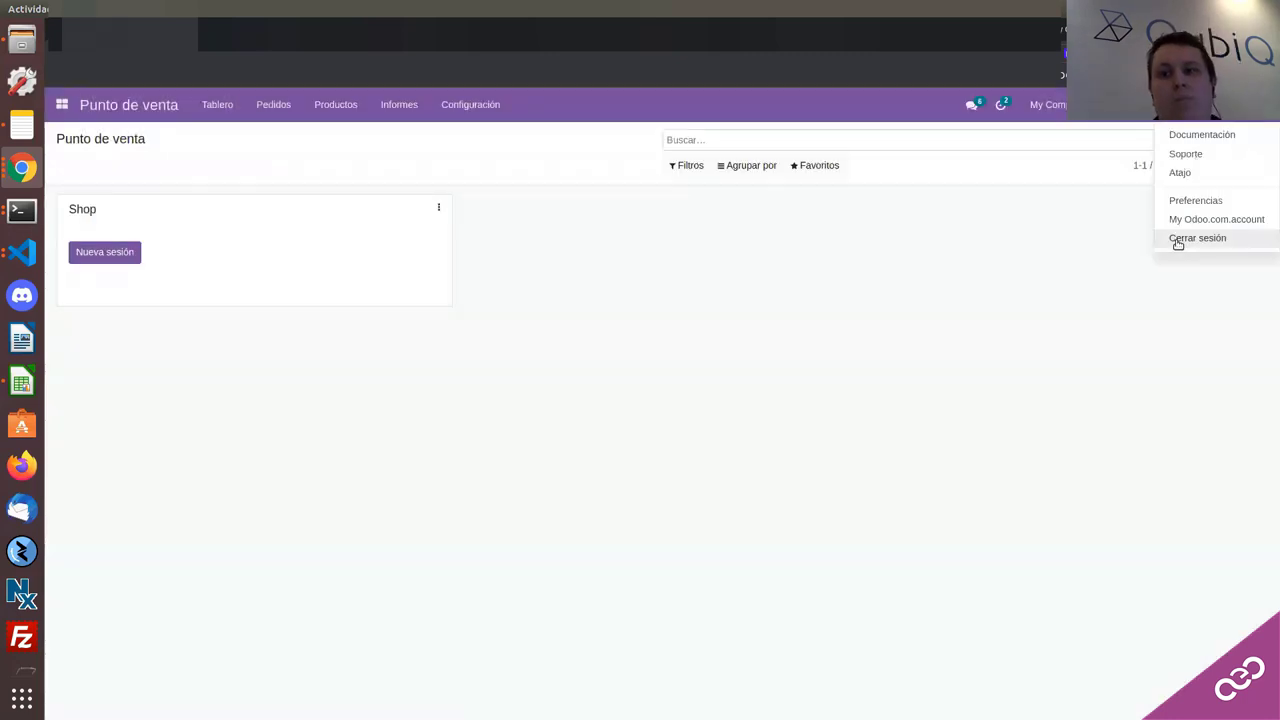
{"action": "left_click", "coordinate": [1190, 238]}
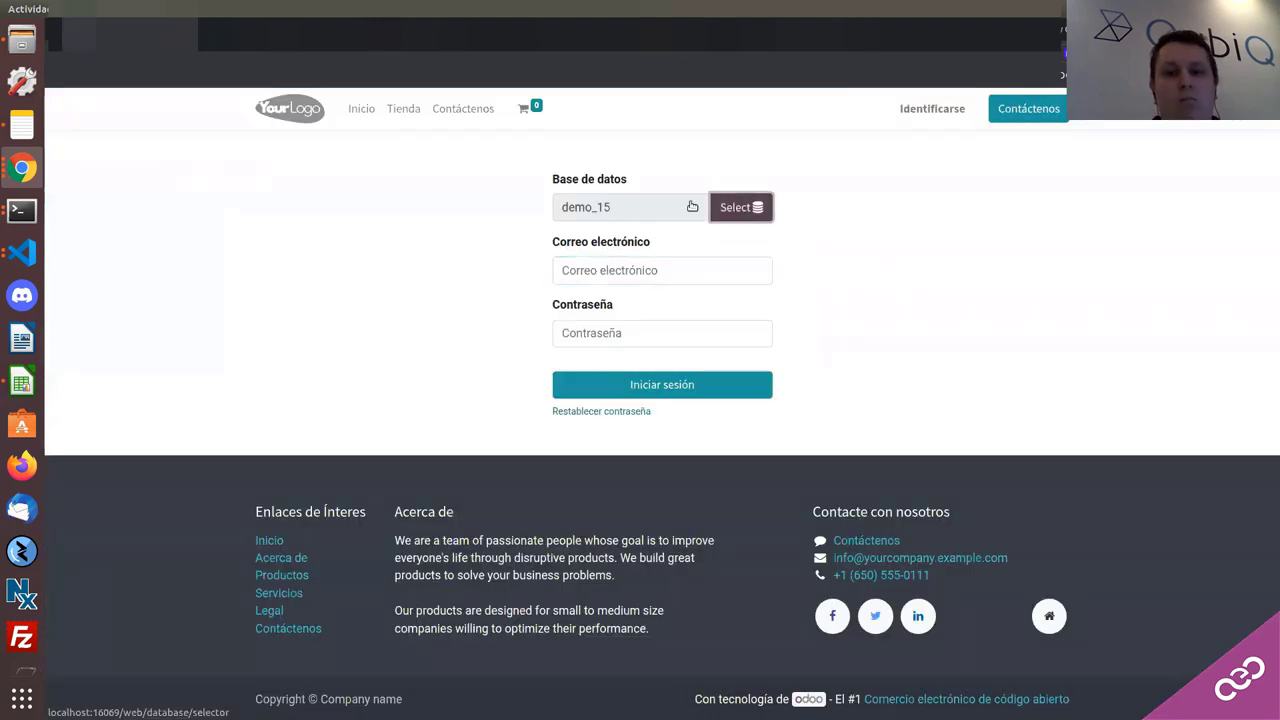
Step: Open Manage Databases > Create Database and paste the master password into the form
{"action": "left_click", "coordinate": [692, 206]}
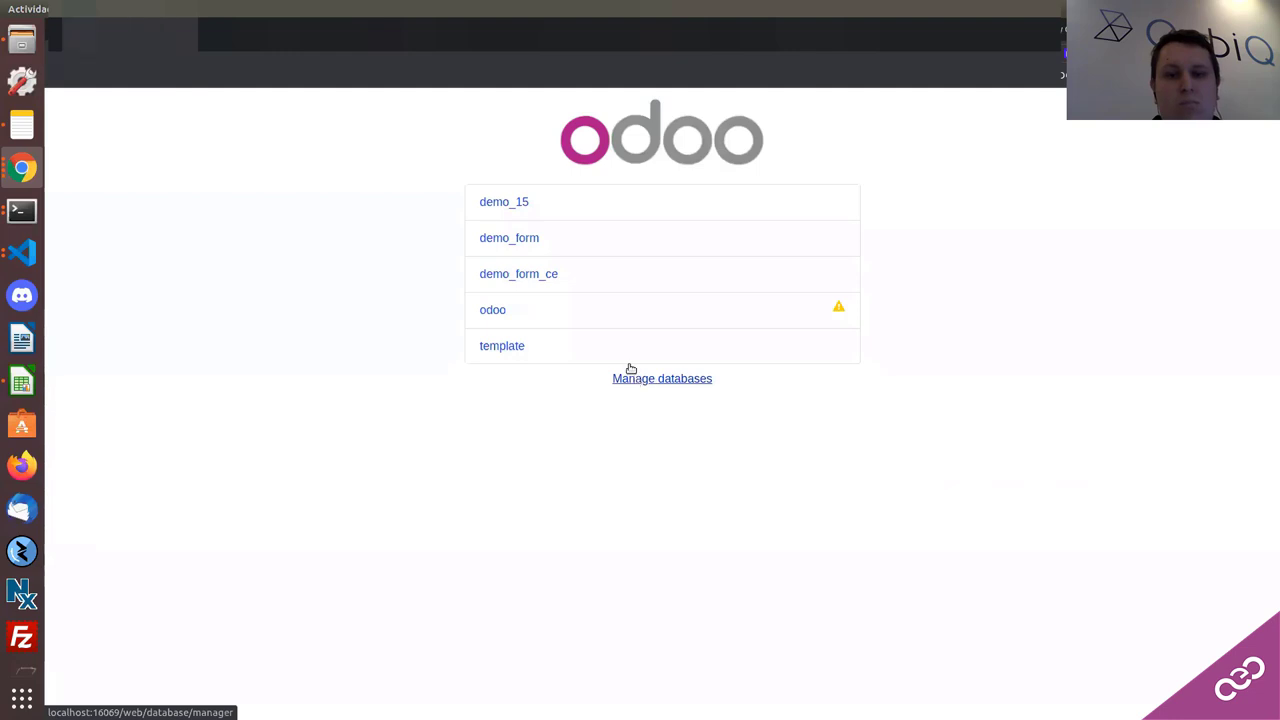
{"action": "left_click", "coordinate": [630, 377]}
{"action": "left_click", "coordinate": [531, 413]}
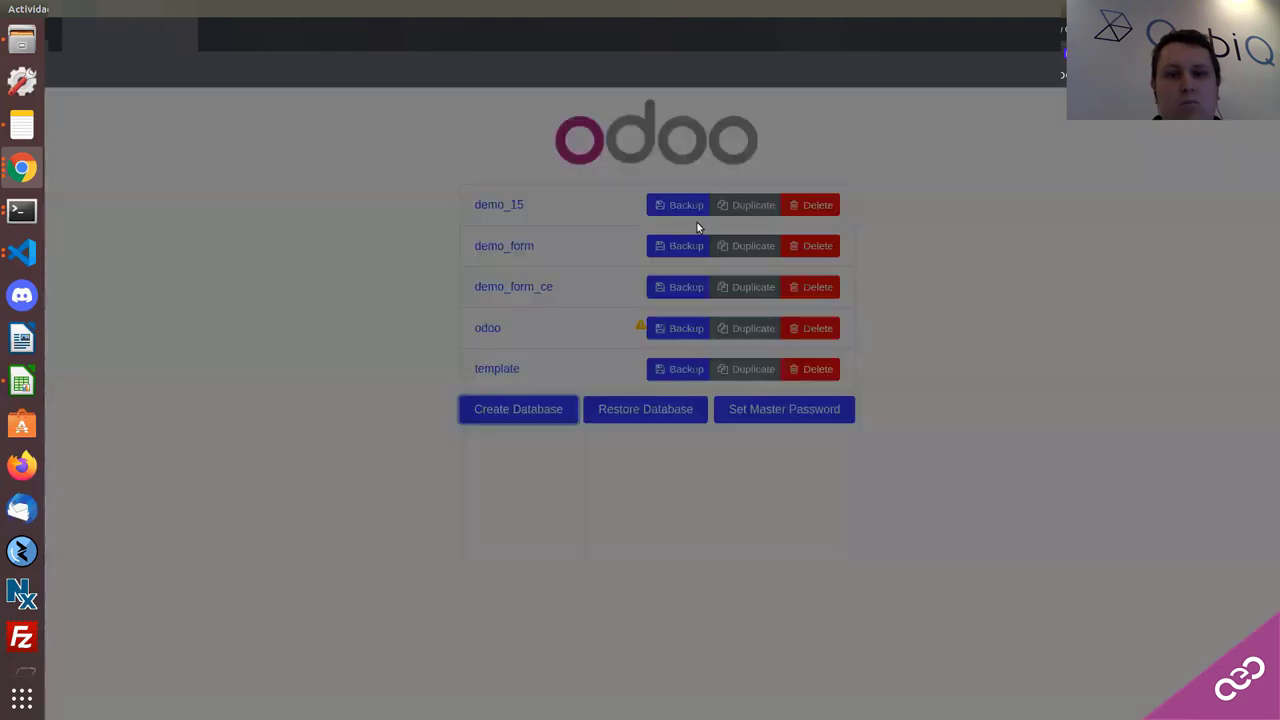
{"action": "left_click", "coordinate": [632, 195]}
{"action": "type", "text": "a"}
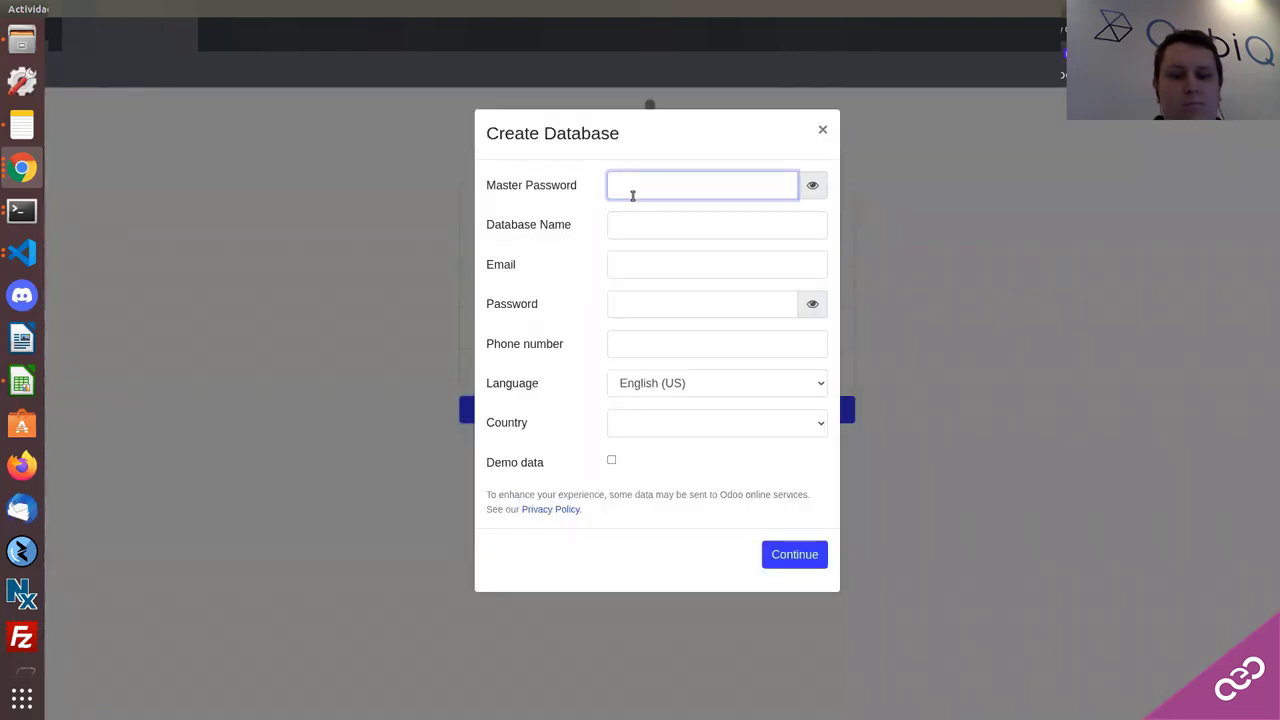
{"action": "left_click", "coordinate": [22, 252]}
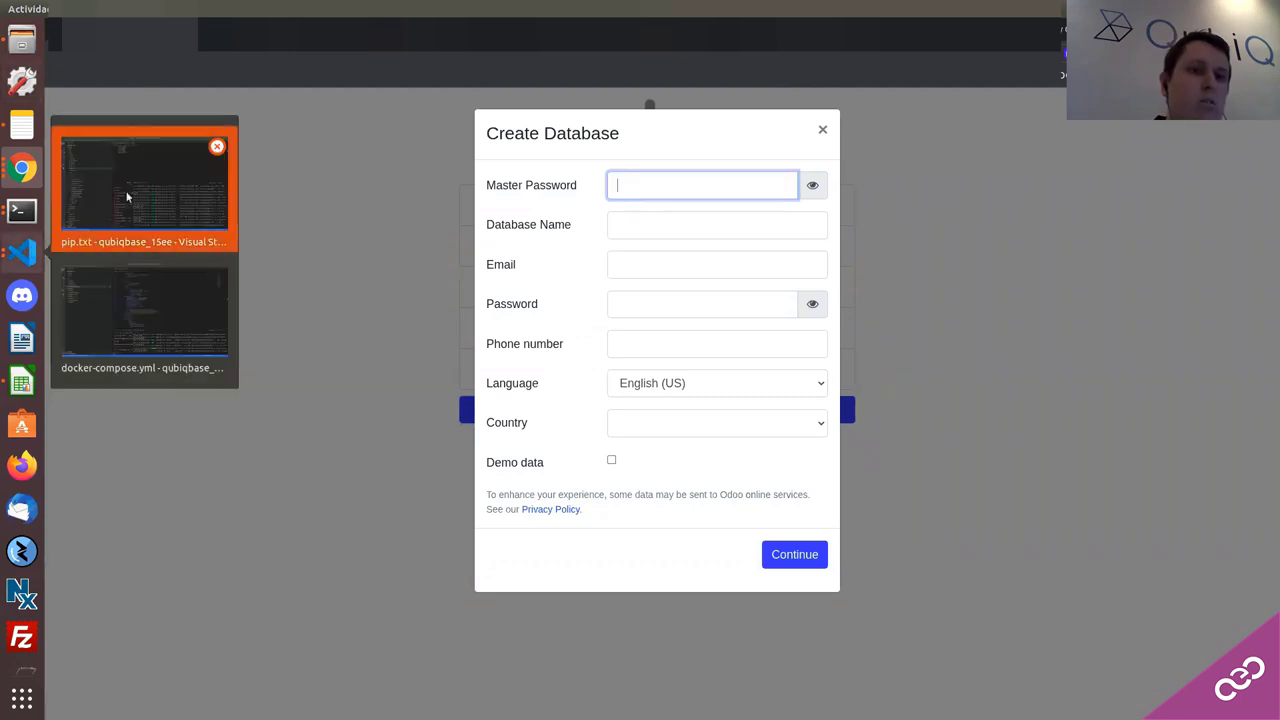
{"action": "left_click", "coordinate": [126, 197]}
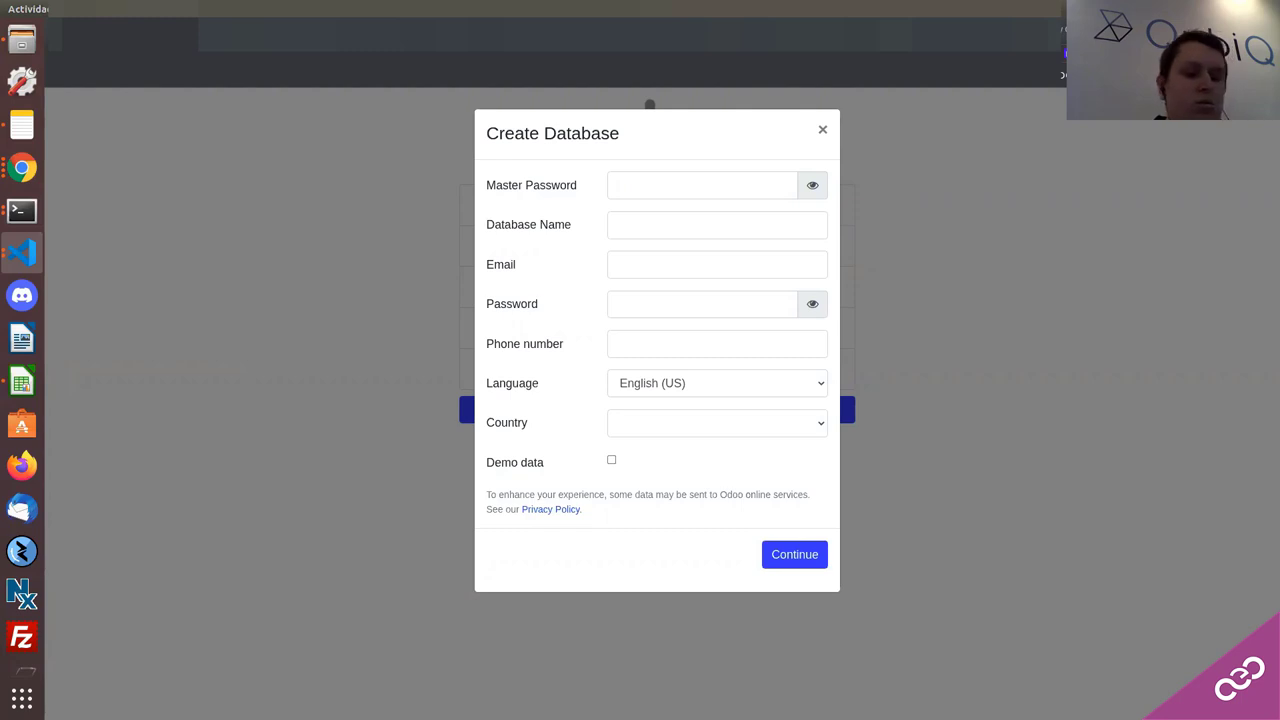
{"action": "left_click", "coordinate": [684, 184]}
{"action": "key", "text": "ctrl+v"}
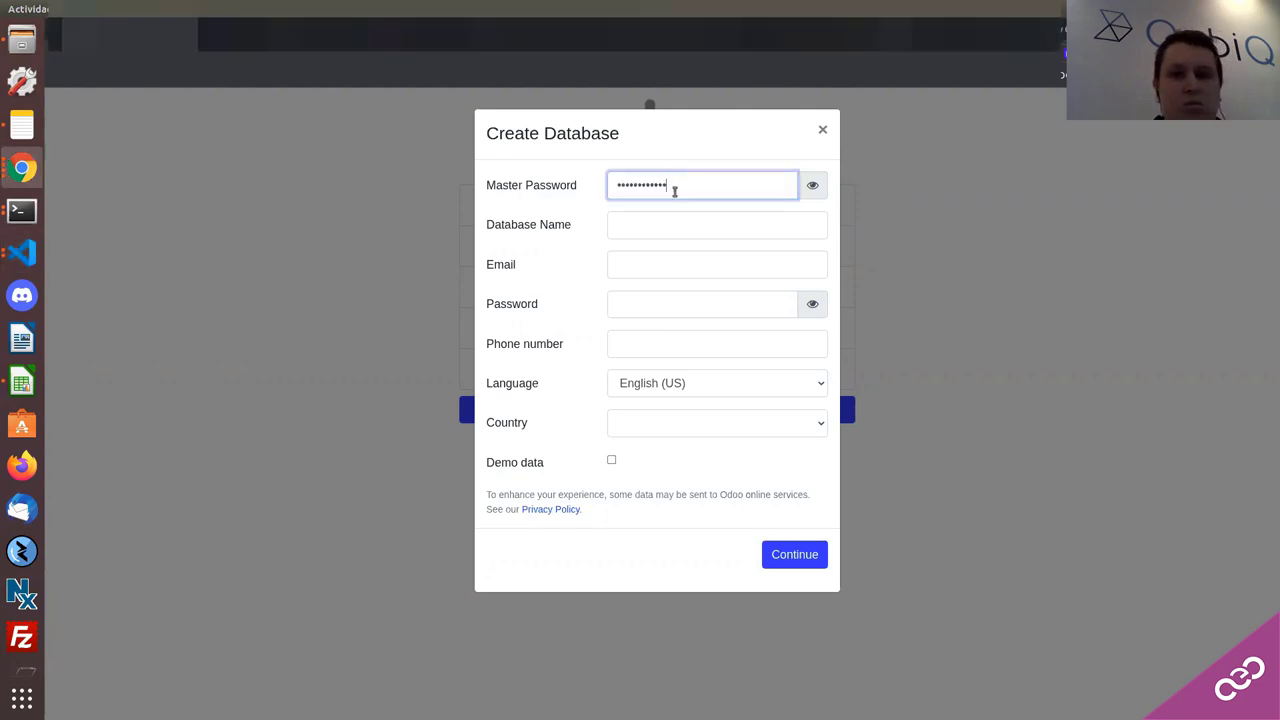
Step: Enter database name 'pos', email 'admin', a password and a phone number
{"action": "left_click", "coordinate": [640, 224]}
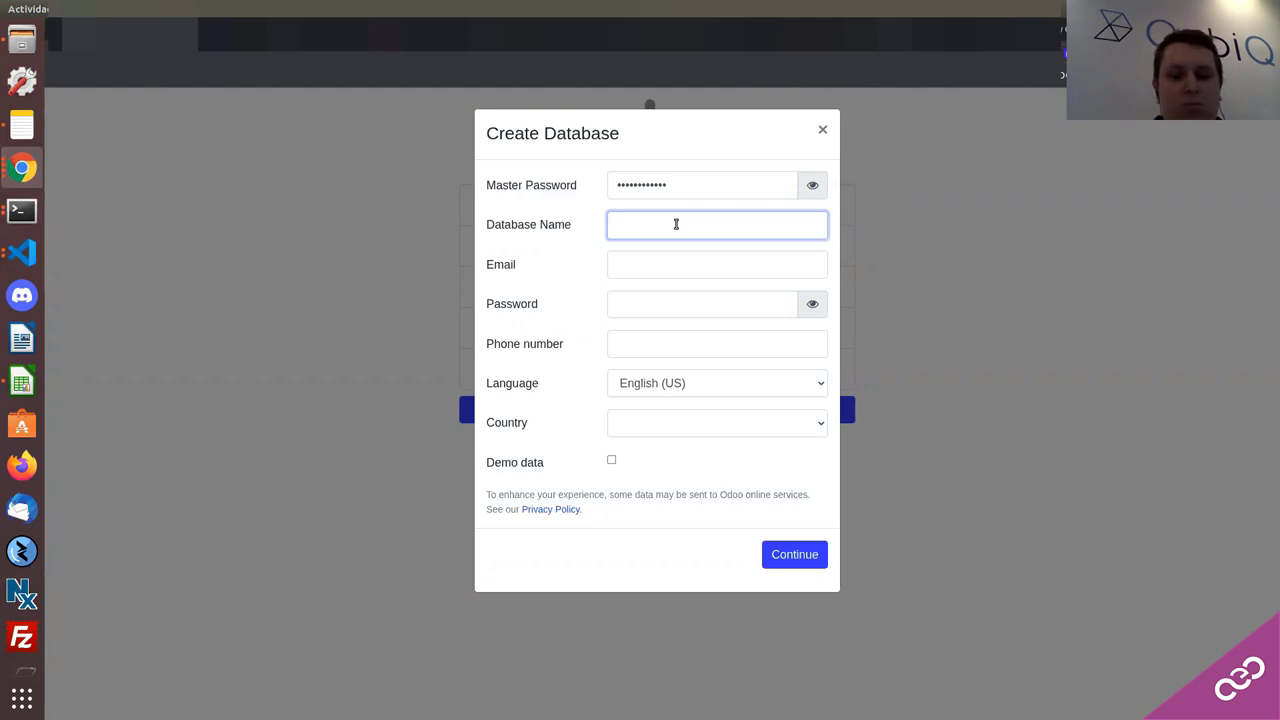
{"action": "type", "text": "pos"}
{"action": "left_click", "coordinate": [615, 275]}
{"action": "type", "text": "admin"}
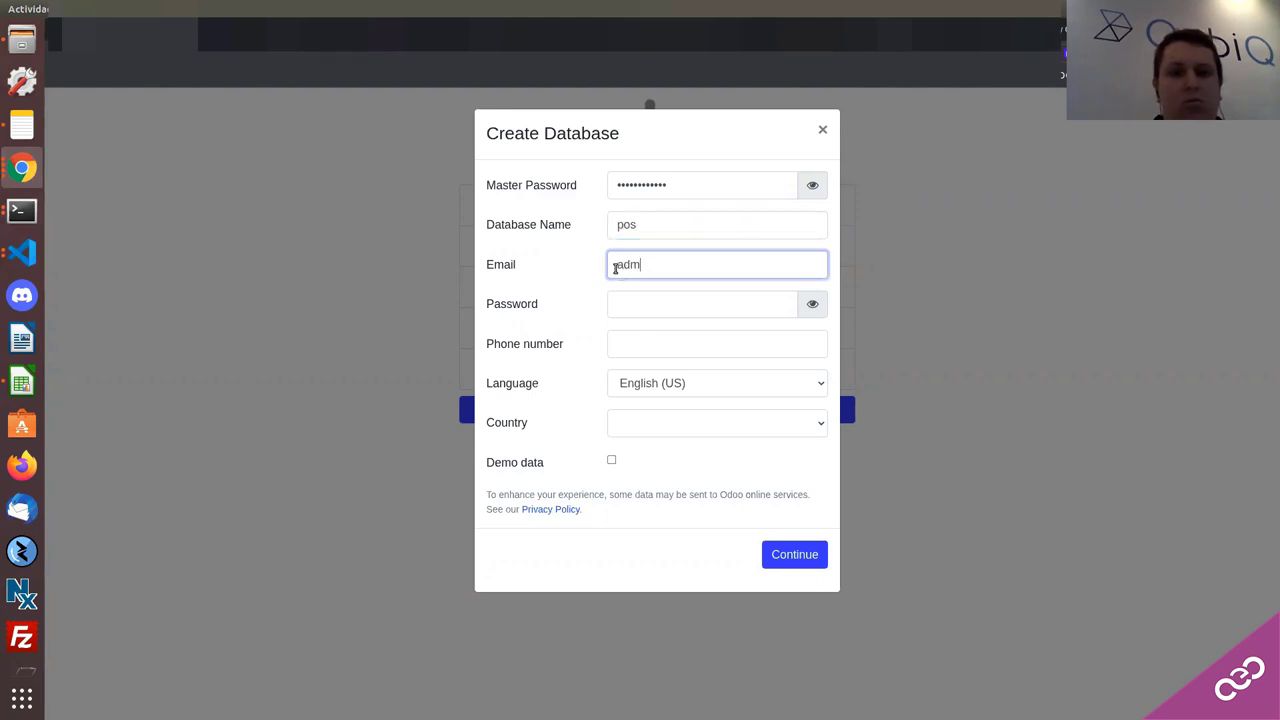
{"action": "left_click", "coordinate": [624, 308]}
{"action": "type", "text": "1234"}
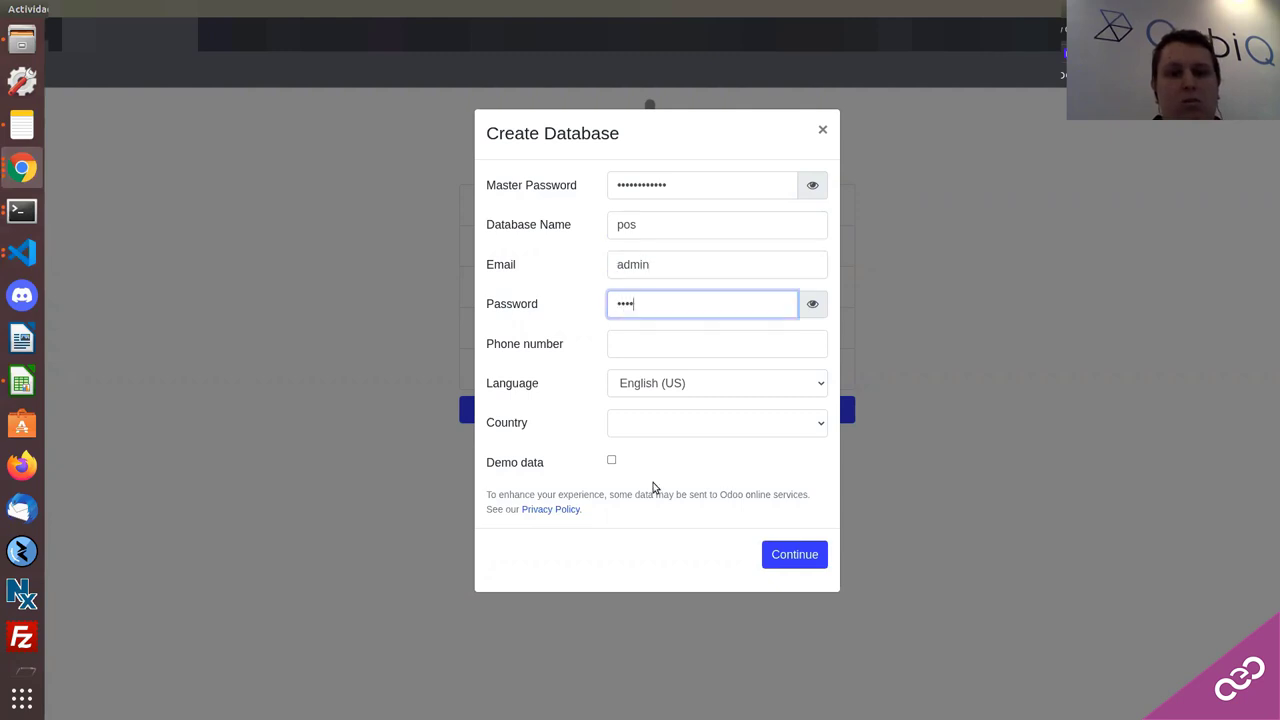
{"action": "left_click", "coordinate": [640, 350]}
{"action": "type", "text": "123456789"}
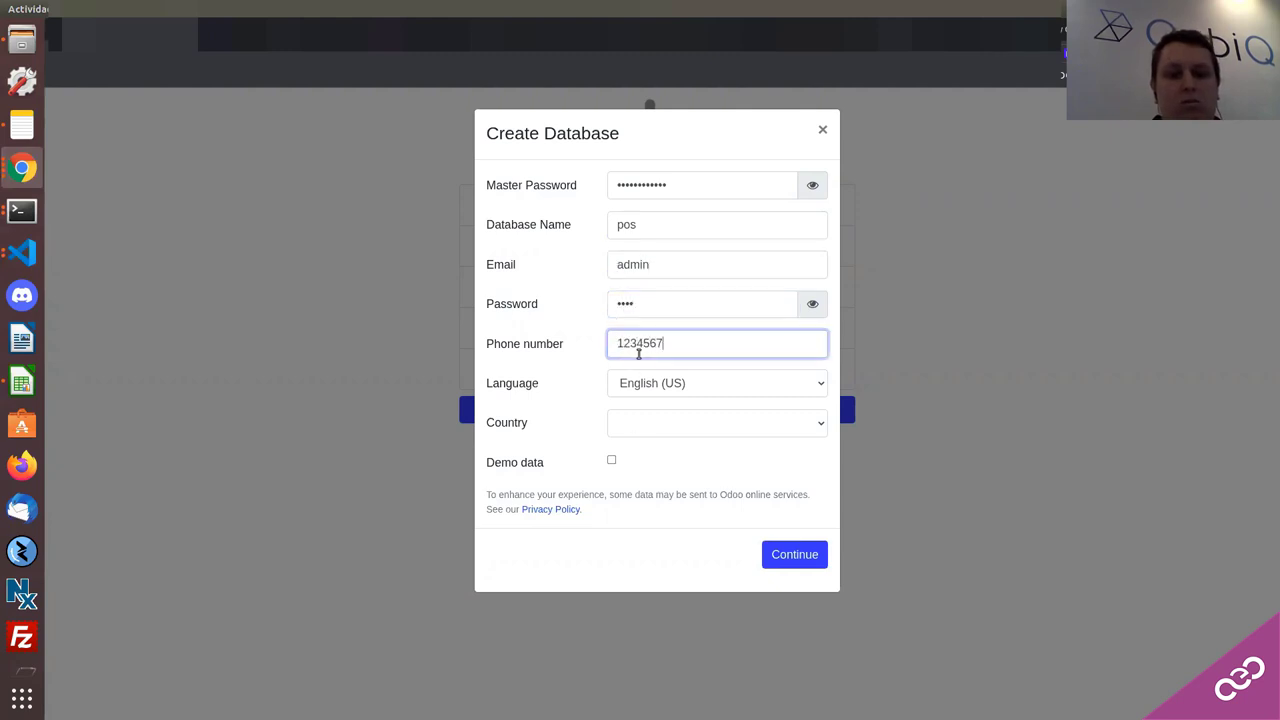
Step: Keep language English (US), set country to United States, and try submitting the database form
{"action": "left_click", "coordinate": [645, 390]}
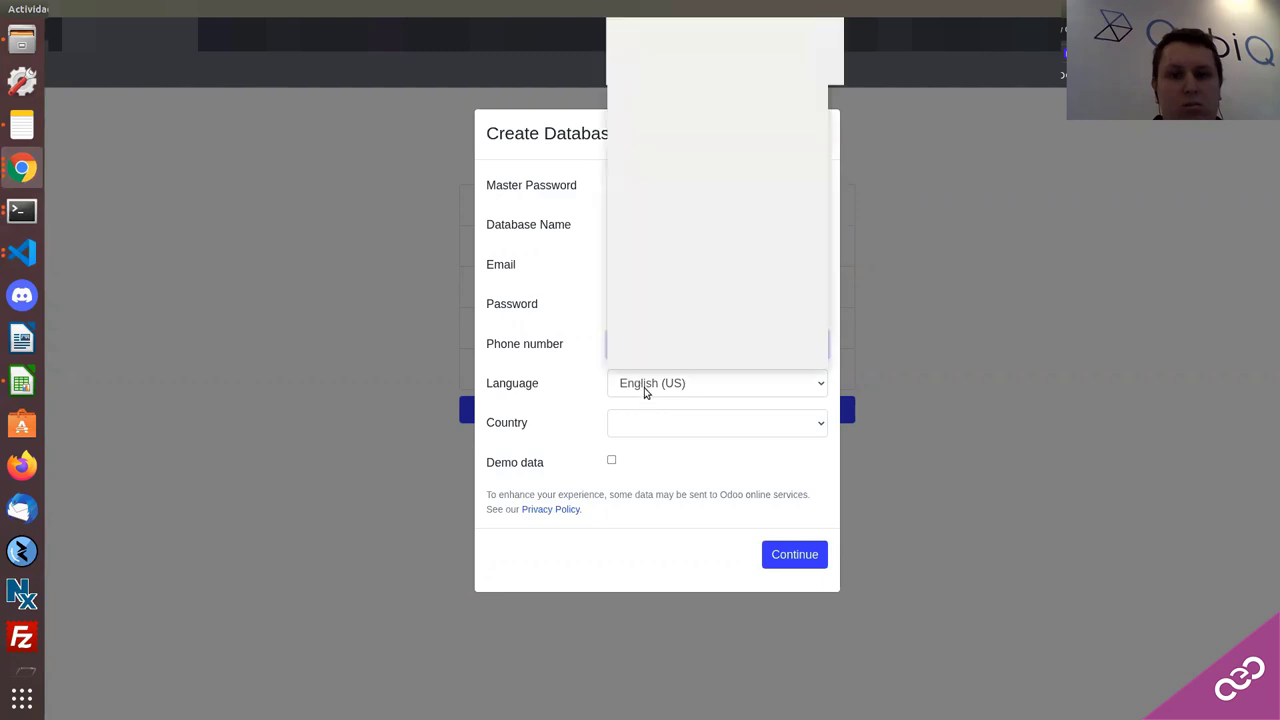
{"action": "left_click", "coordinate": [646, 392]}
{"action": "left_click", "coordinate": [640, 421]}
{"action": "scroll", "coordinate": [650, 368], "scroll_direction": "down", "scroll_amount": 3}
{"action": "scroll", "coordinate": [650, 368], "scroll_direction": "down", "scroll_amount": 10}
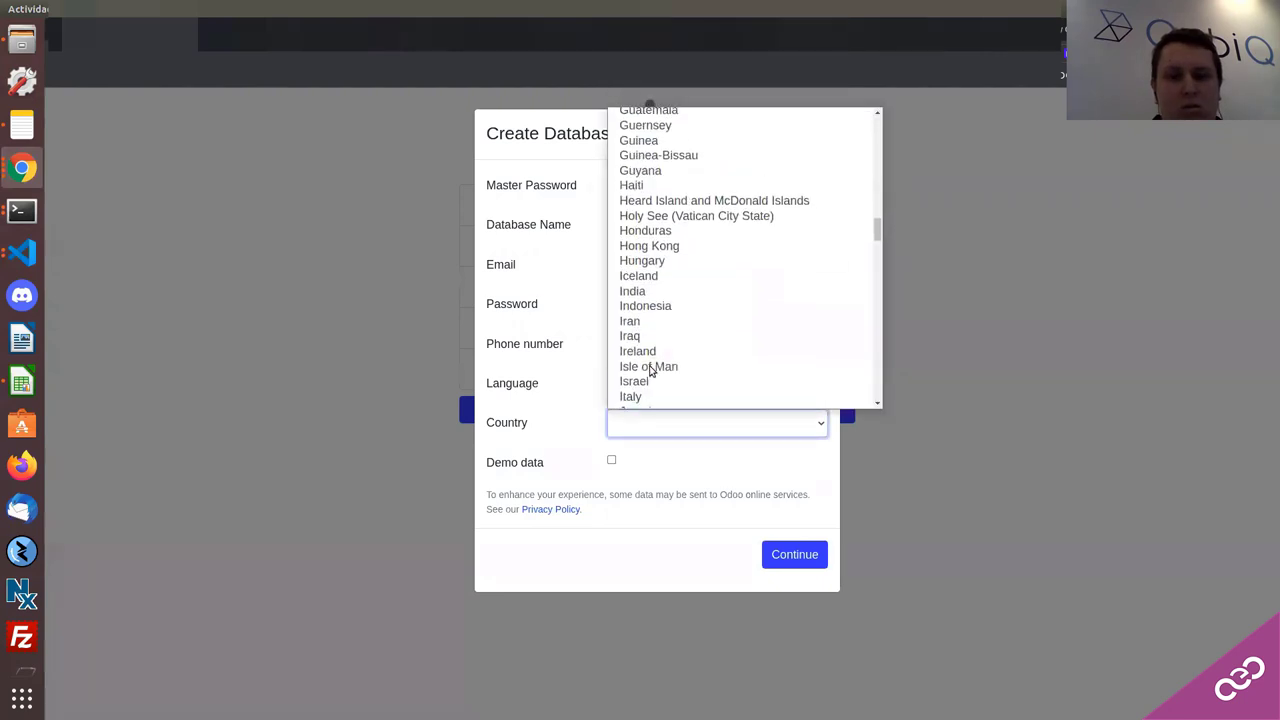
{"action": "scroll", "coordinate": [650, 370], "scroll_direction": "down", "scroll_amount": 2}
{"action": "scroll", "coordinate": [650, 370], "scroll_direction": "up", "scroll_amount": 3}
{"action": "scroll", "coordinate": [650, 370], "scroll_direction": "up", "scroll_amount": 2}
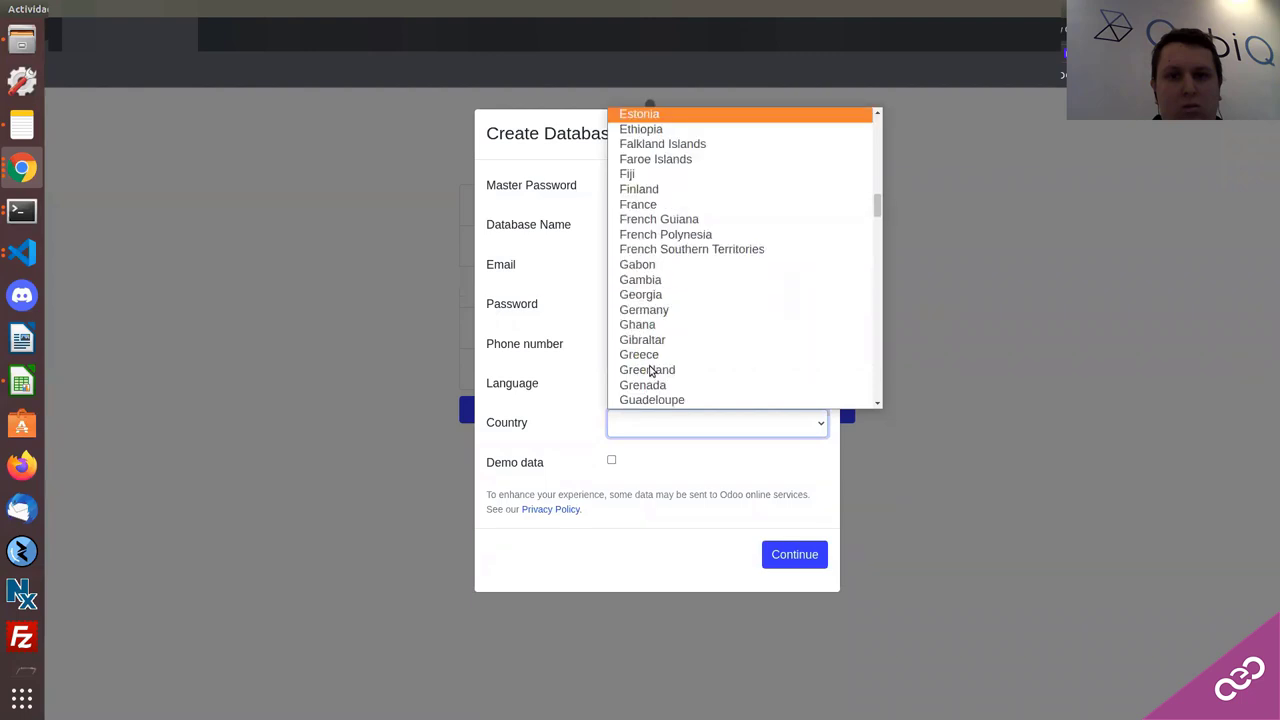
{"action": "scroll", "coordinate": [651, 371], "scroll_direction": "down", "scroll_amount": 20}
{"action": "scroll", "coordinate": [657, 375], "scroll_direction": "down", "scroll_amount": 17}
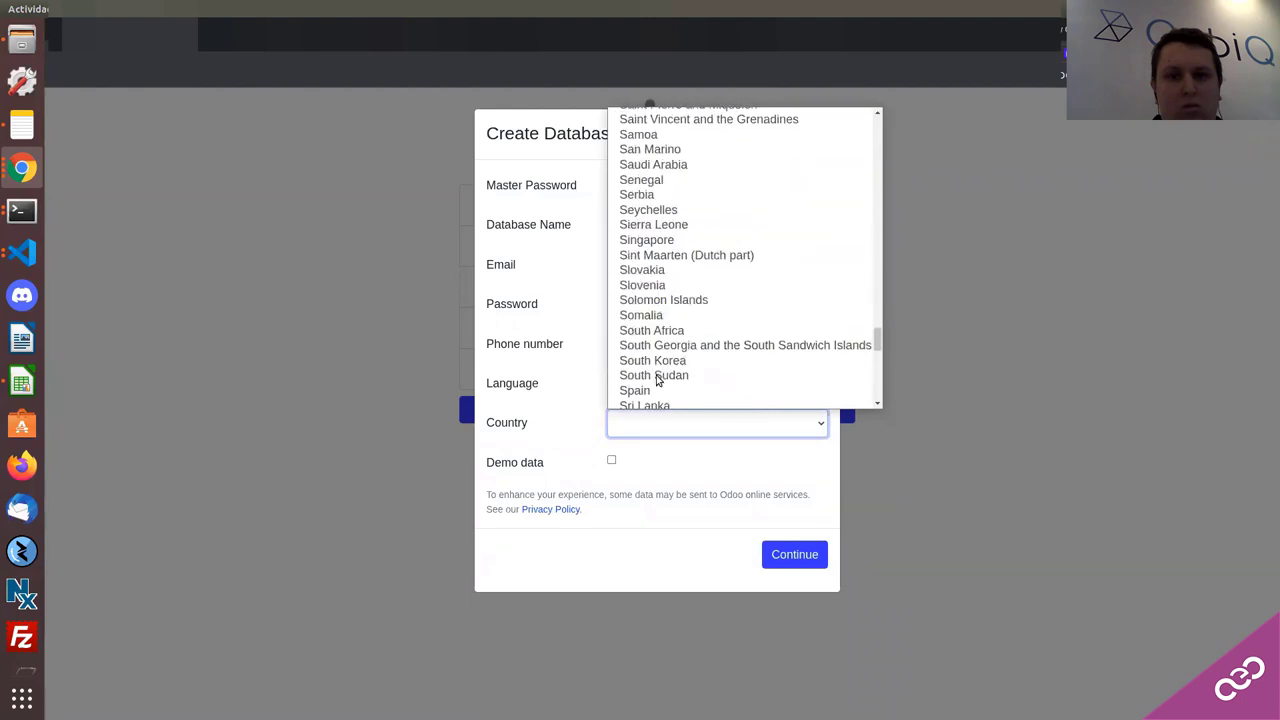
{"action": "scroll", "coordinate": [660, 357], "scroll_direction": "down", "scroll_amount": 5}
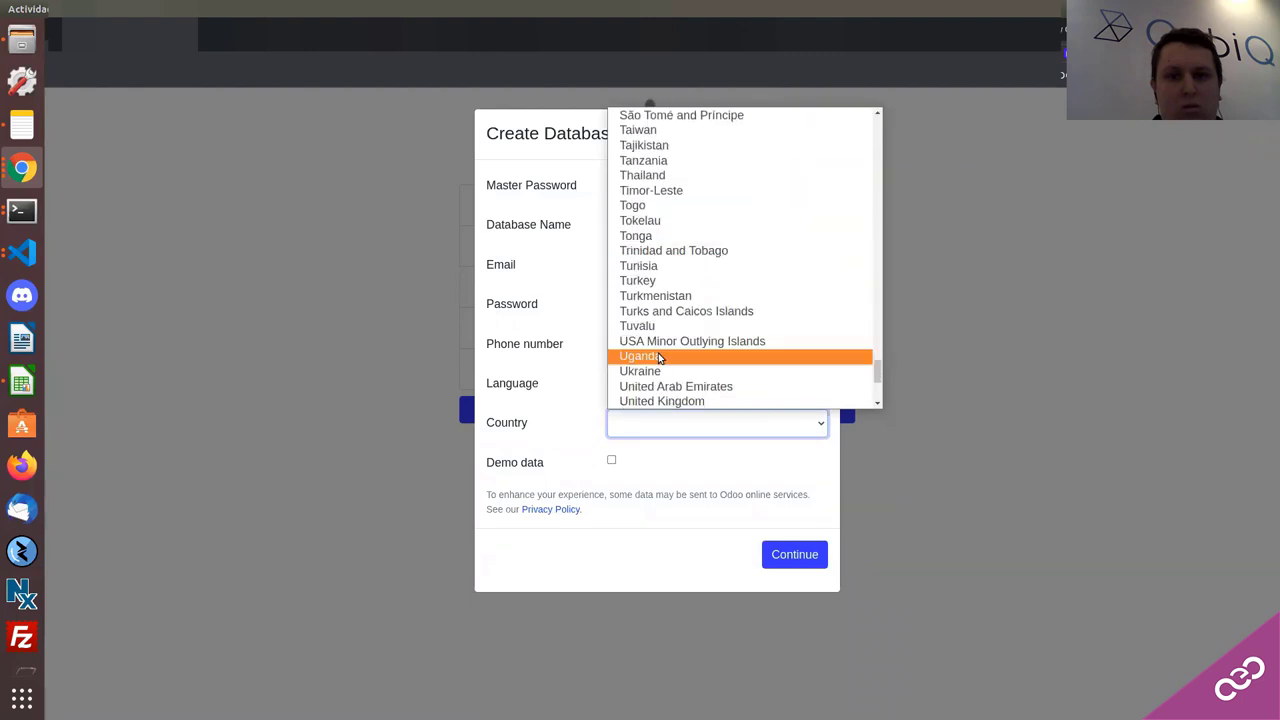
{"action": "left_click", "coordinate": [667, 278]}
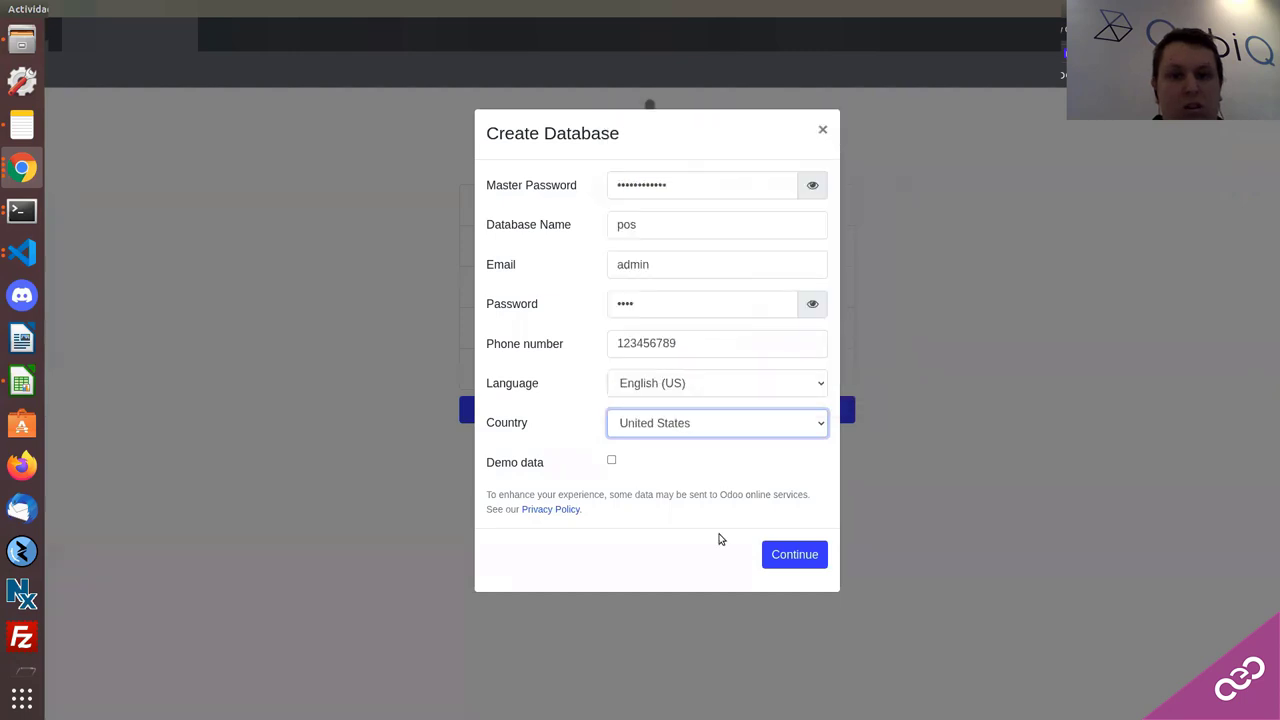
{"action": "left_click", "coordinate": [788, 553]}
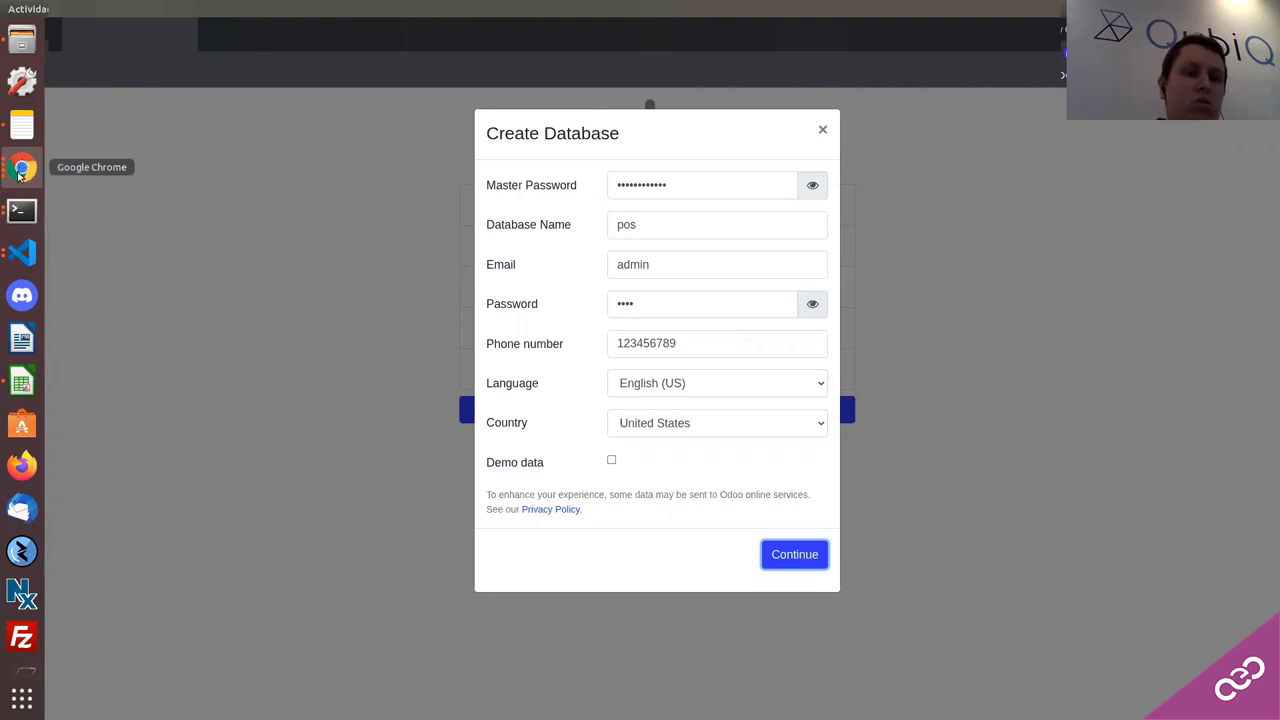
Step: Glance at the docker-compose editor, then switch to the QubiQ blog window
{"action": "left_click", "coordinate": [25, 255]}
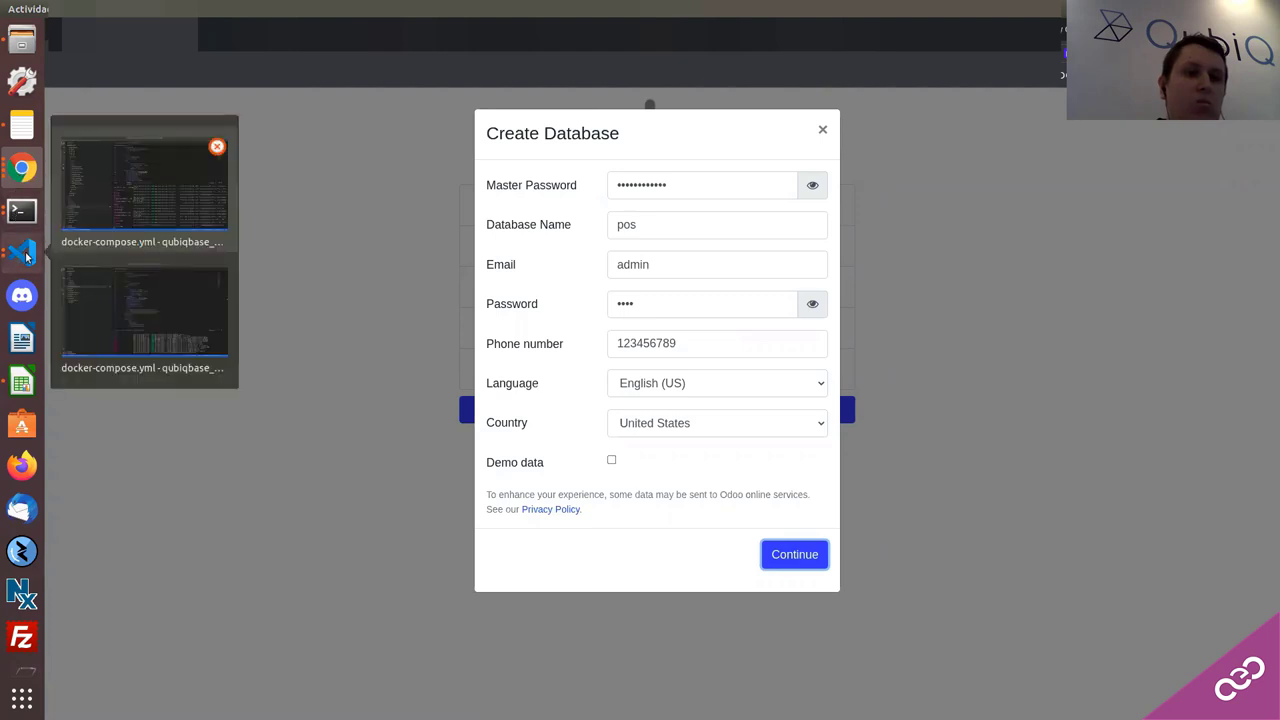
{"action": "left_click", "coordinate": [71, 290]}
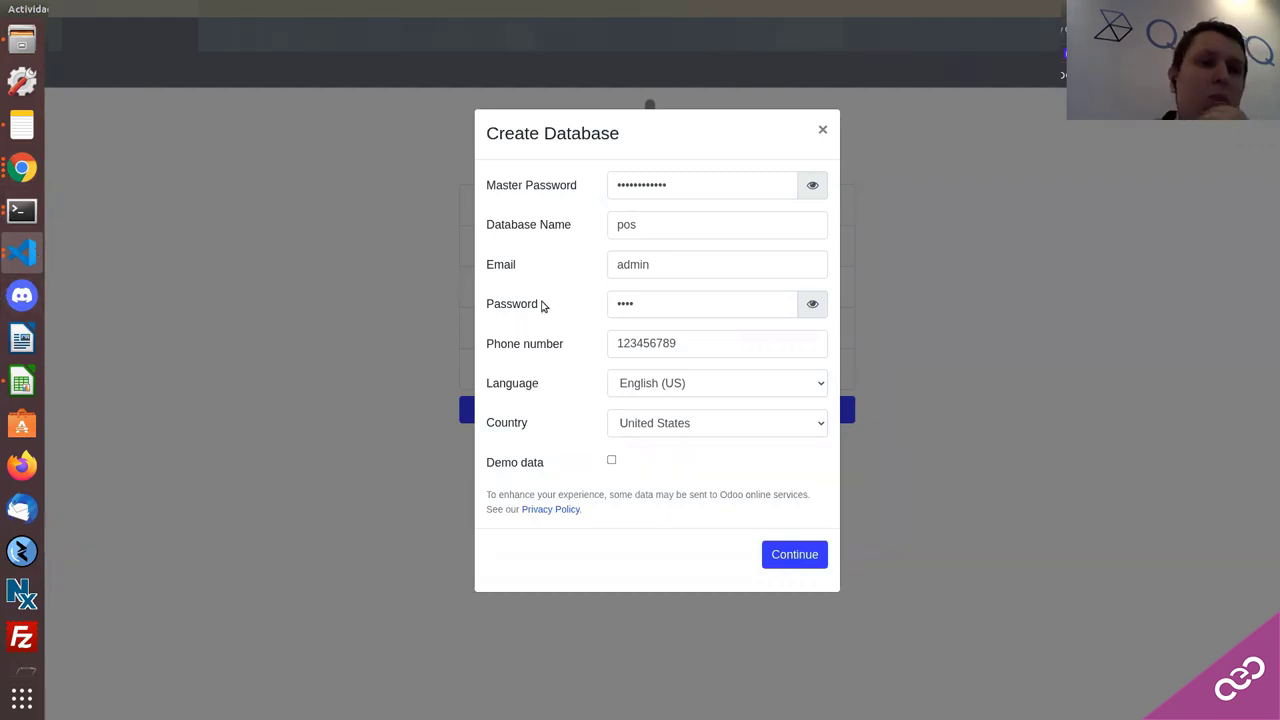
{"action": "left_click", "coordinate": [23, 170]}
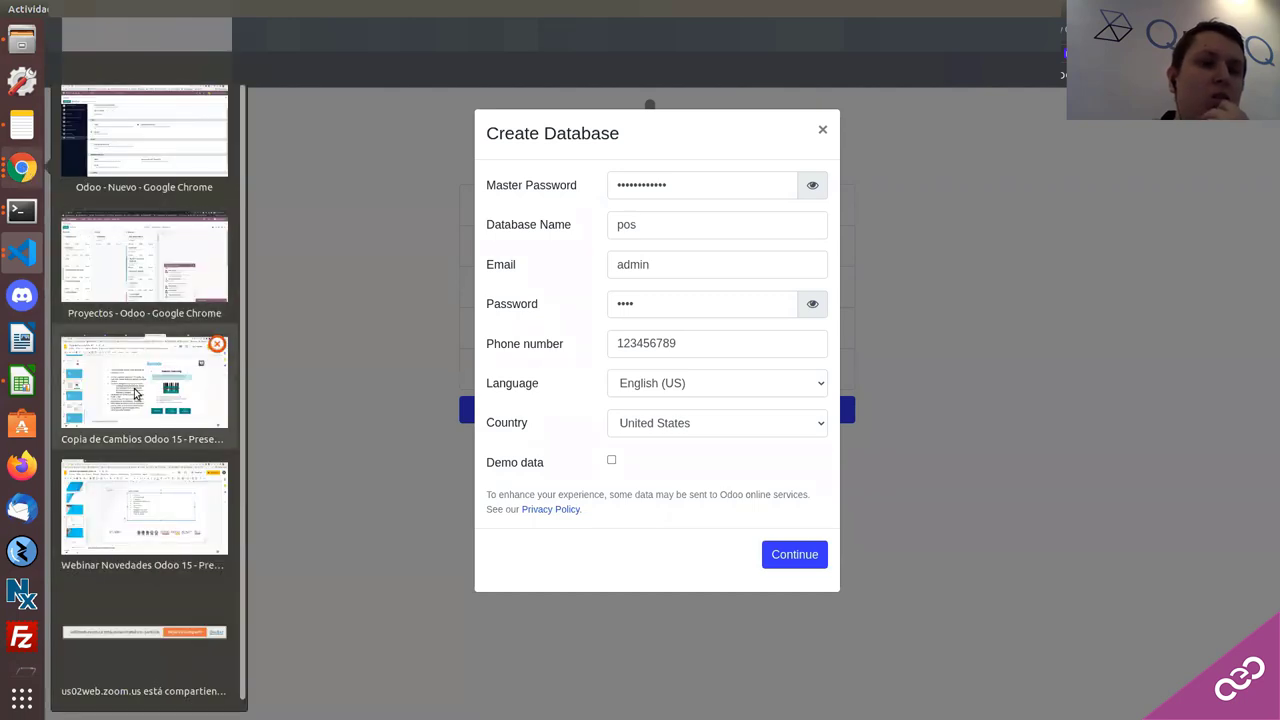
{"action": "key", "text": "Escape"}
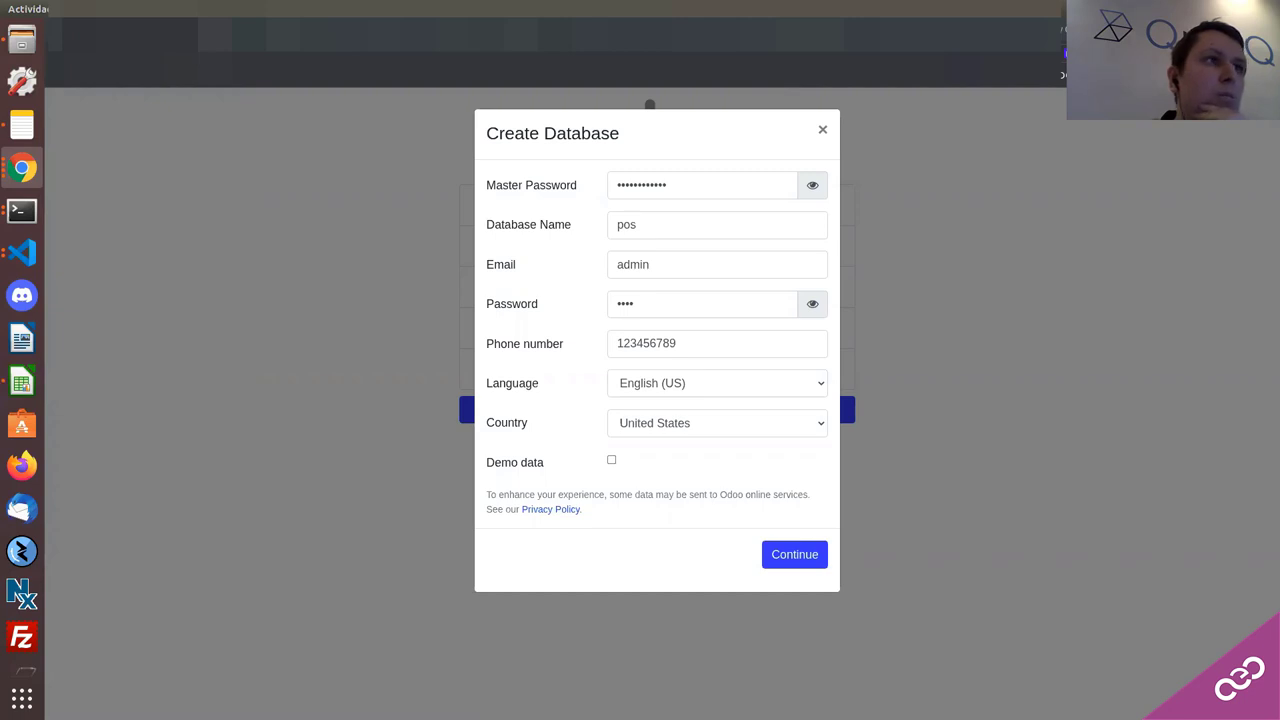
{"action": "key", "text": "alt+Tab"}
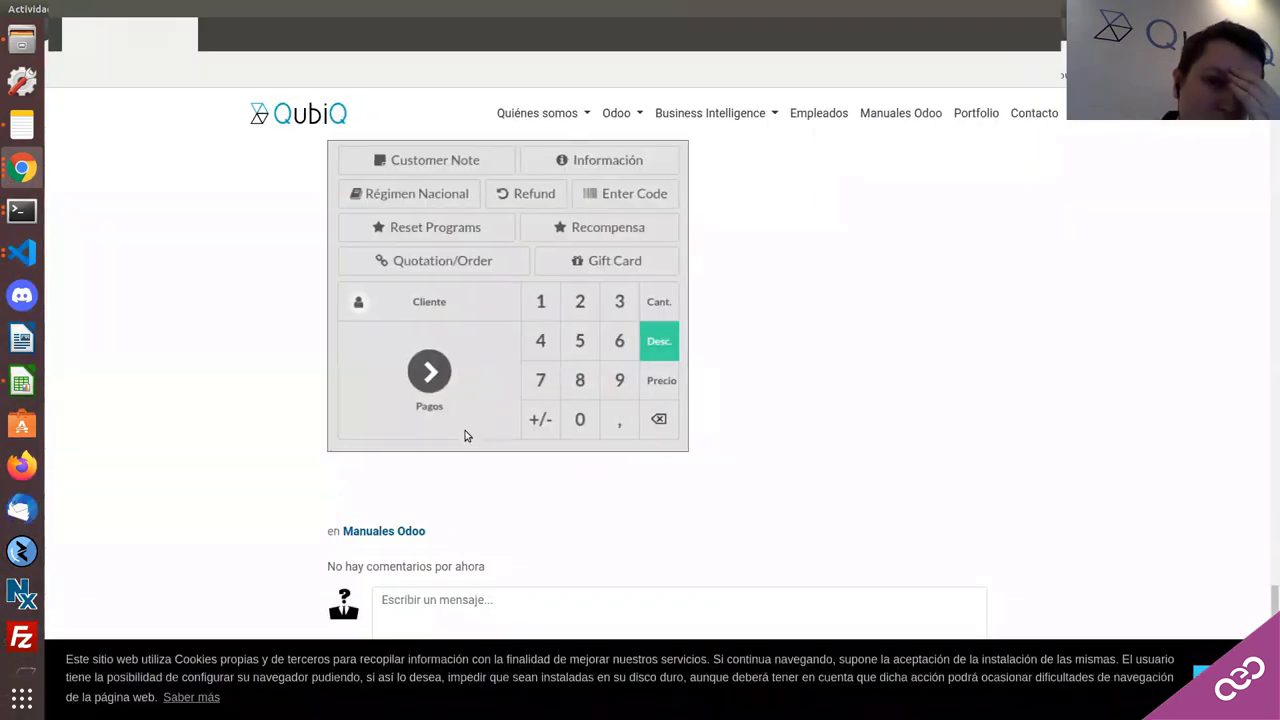
{"action": "scroll", "coordinate": [388, 340], "scroll_direction": "up", "scroll_amount": 1}
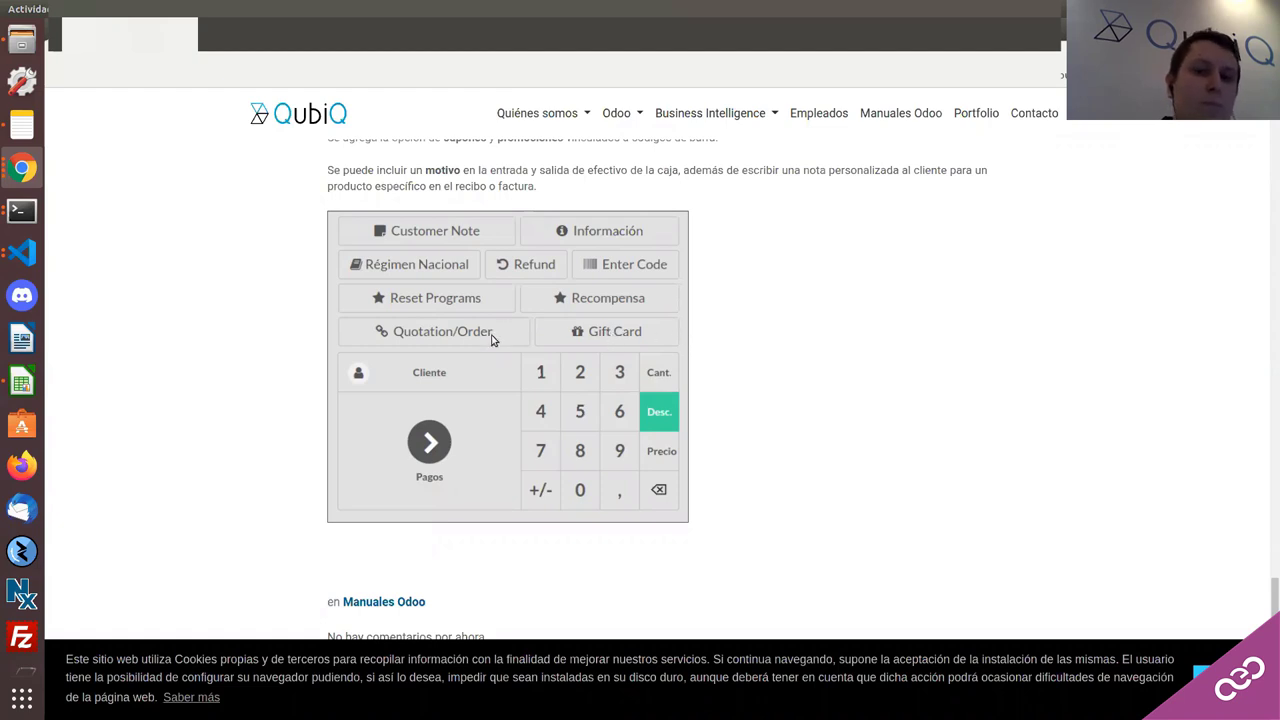
{"action": "scroll", "coordinate": [490, 340], "scroll_direction": "up", "scroll_amount": 1}
{"action": "scroll", "coordinate": [489, 340], "scroll_direction": "down", "scroll_amount": 1}
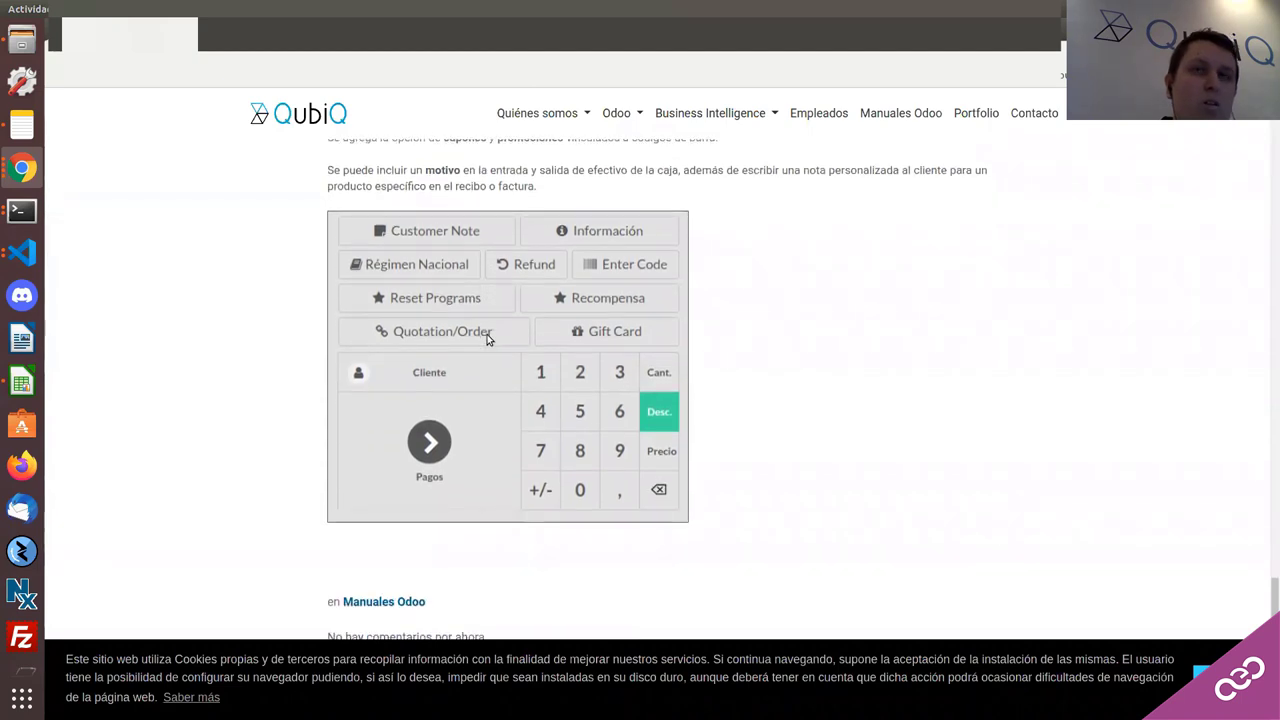
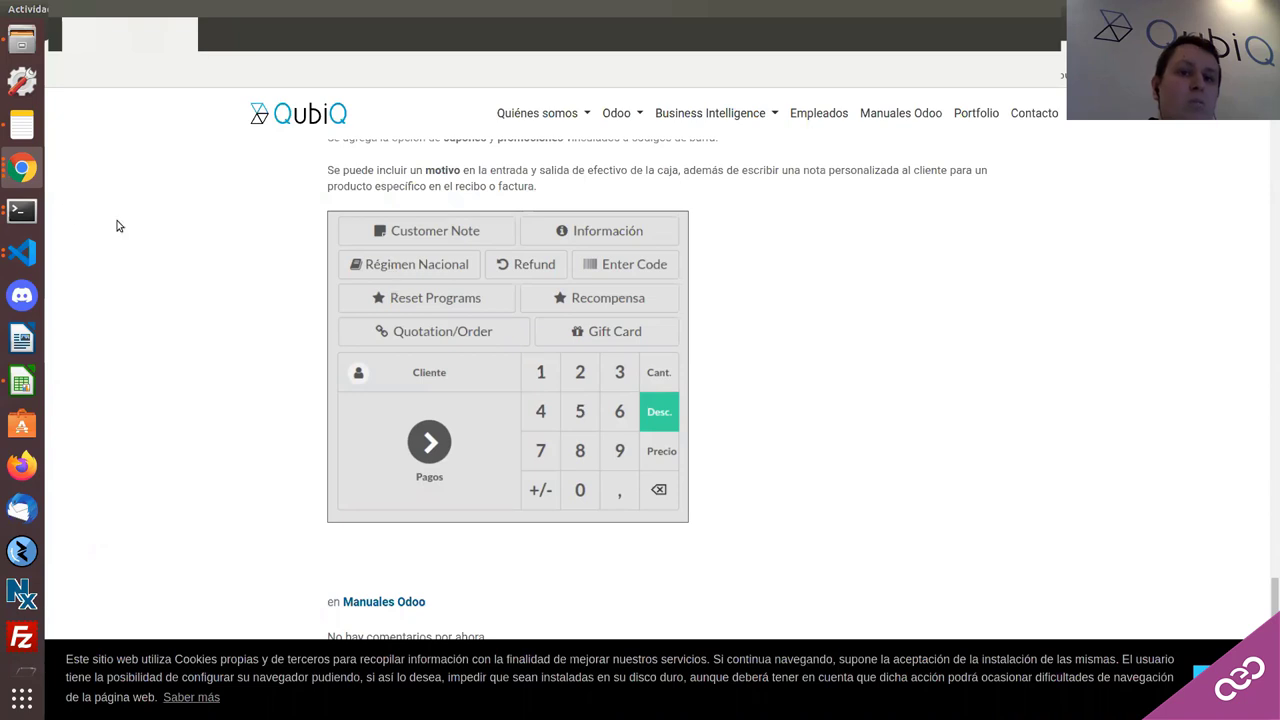
Step: Bring the 'Odoo - Nuevo' Chrome window with the Spanish Point of Sale settings to the front
{"action": "left_click", "coordinate": [26, 170]}
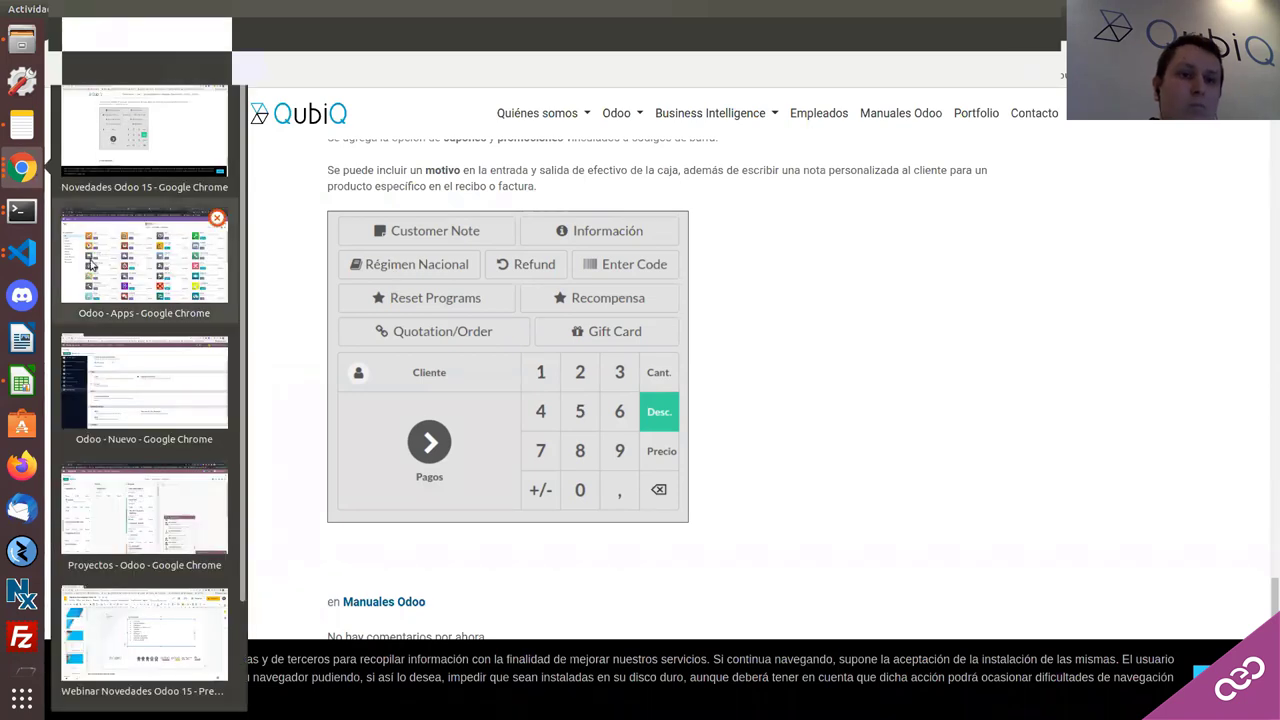
{"action": "mouse_move", "coordinate": [22, 252]}
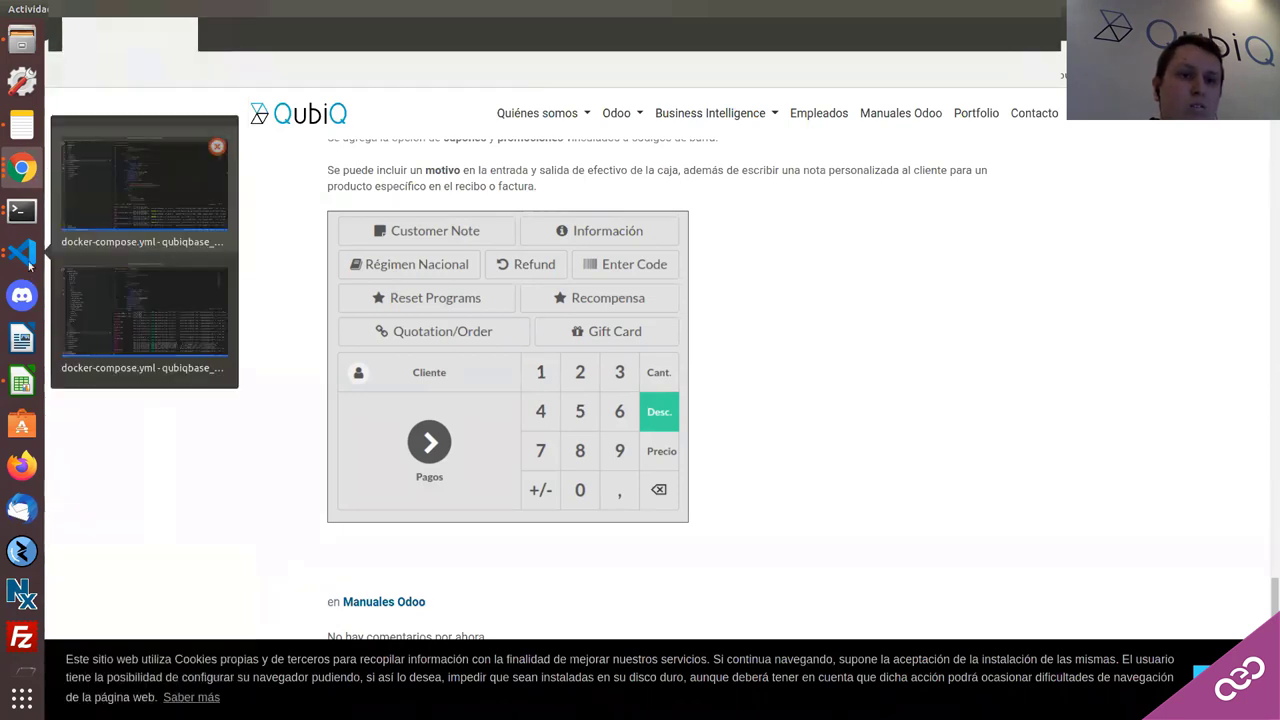
{"action": "left_click", "coordinate": [22, 168]}
{"action": "left_click", "coordinate": [142, 232]}
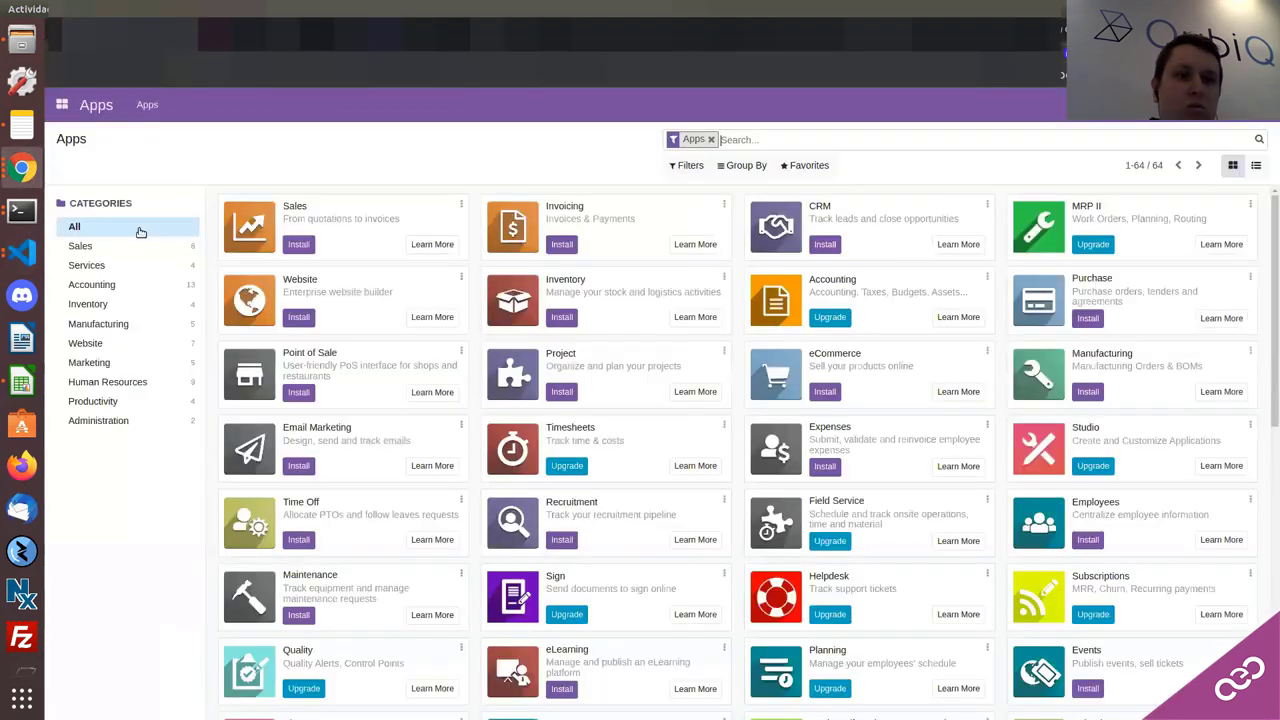
{"action": "left_click", "coordinate": [26, 170]}
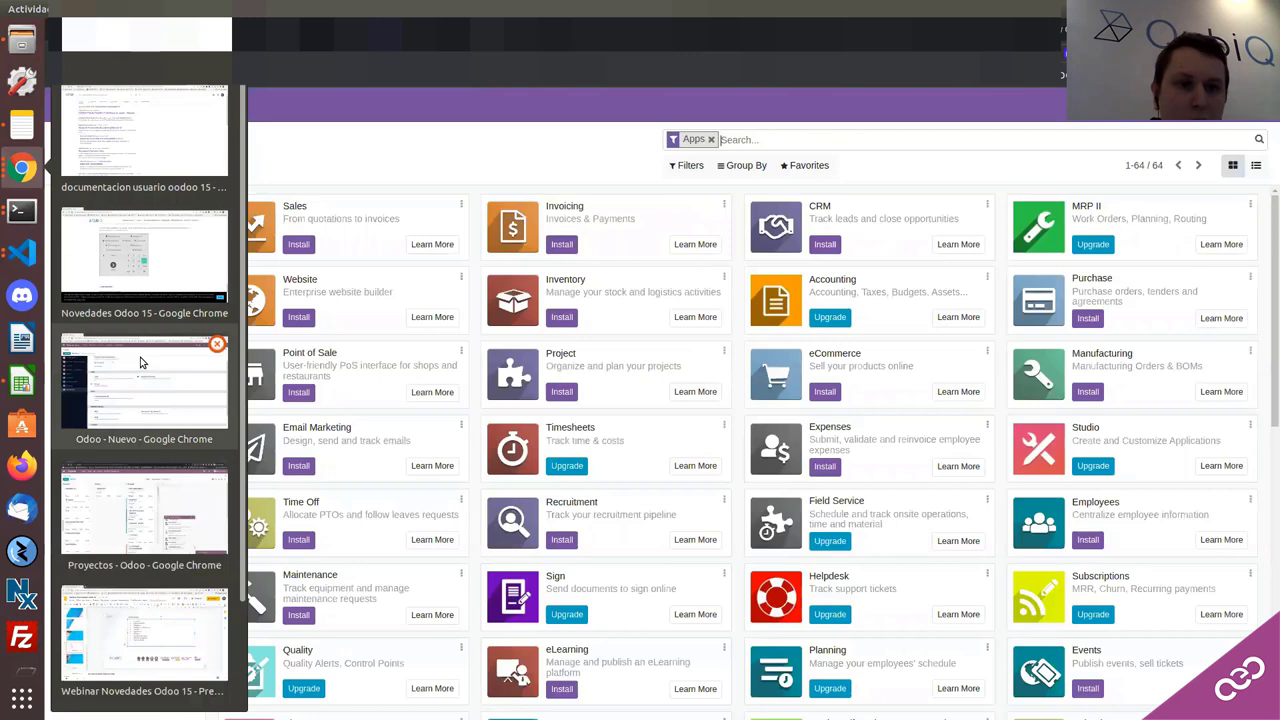
{"action": "left_click", "coordinate": [136, 358]}
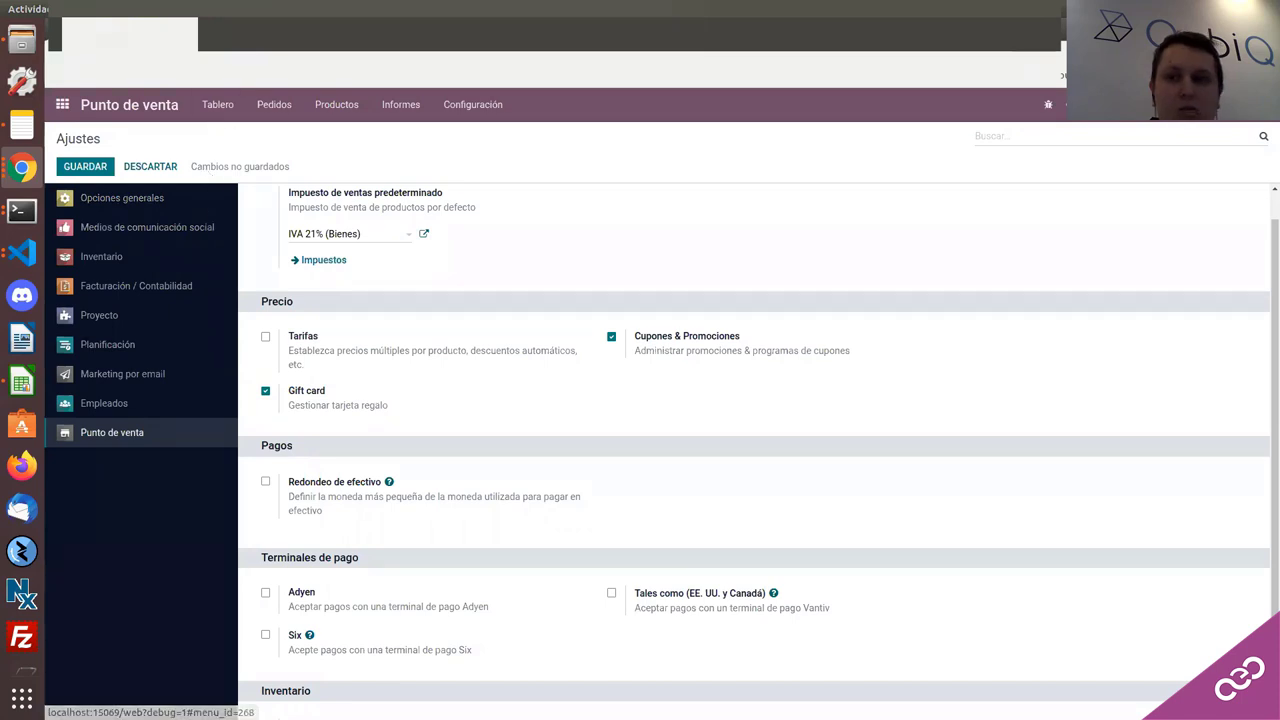
Step: Log out of the Spanish database to the database selector, then return to the Odoo Apps window
{"action": "left_click", "coordinate": [1220, 104]}
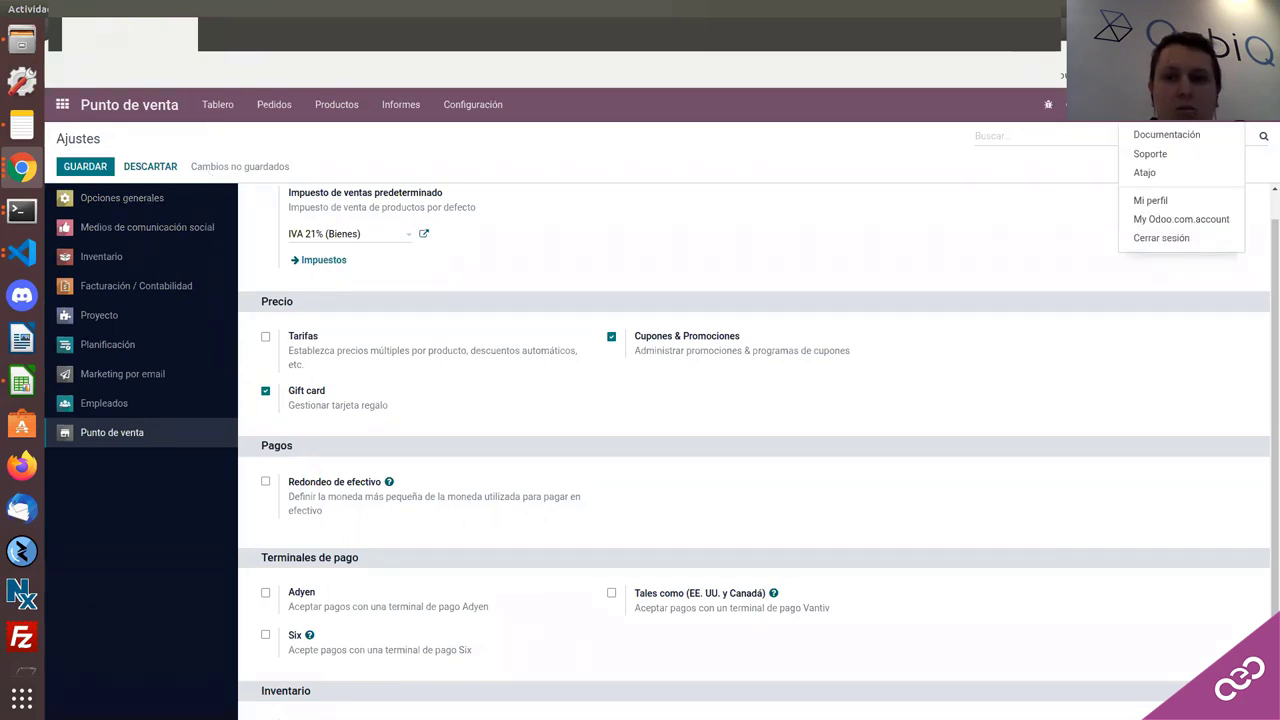
{"action": "left_click", "coordinate": [1190, 237]}
{"action": "left_click", "coordinate": [790, 157]}
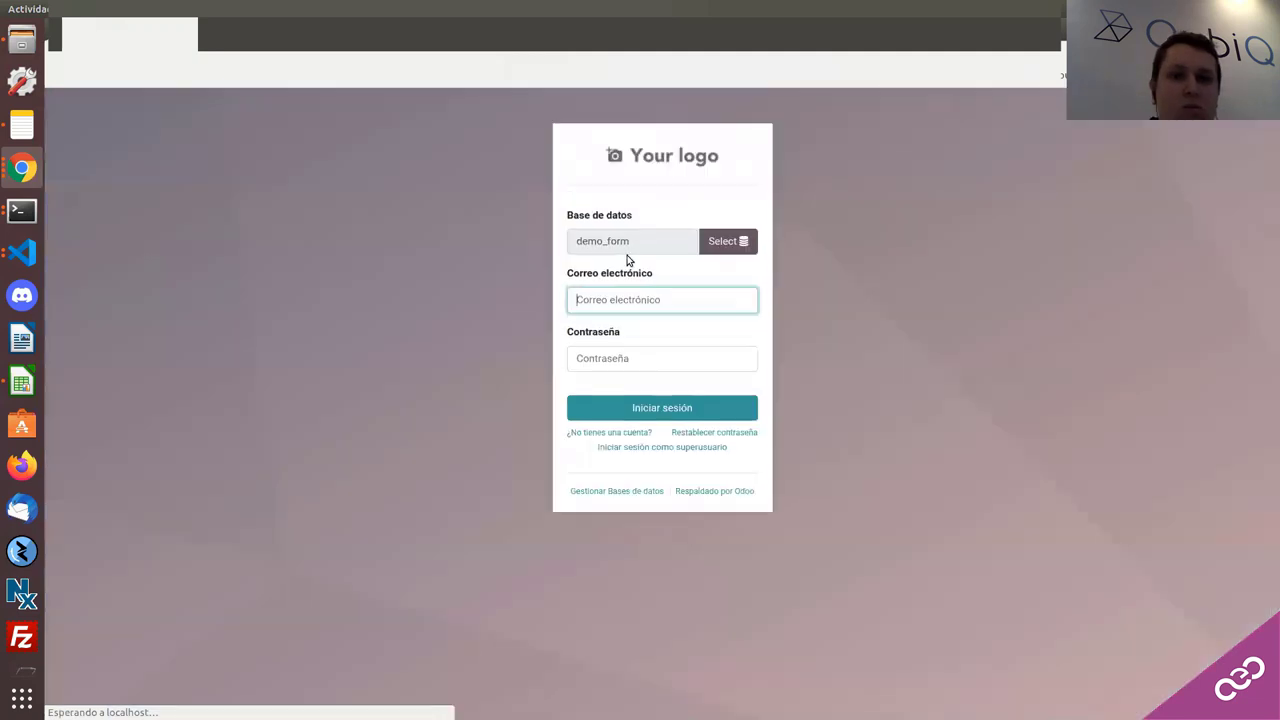
{"action": "left_click", "coordinate": [704, 250]}
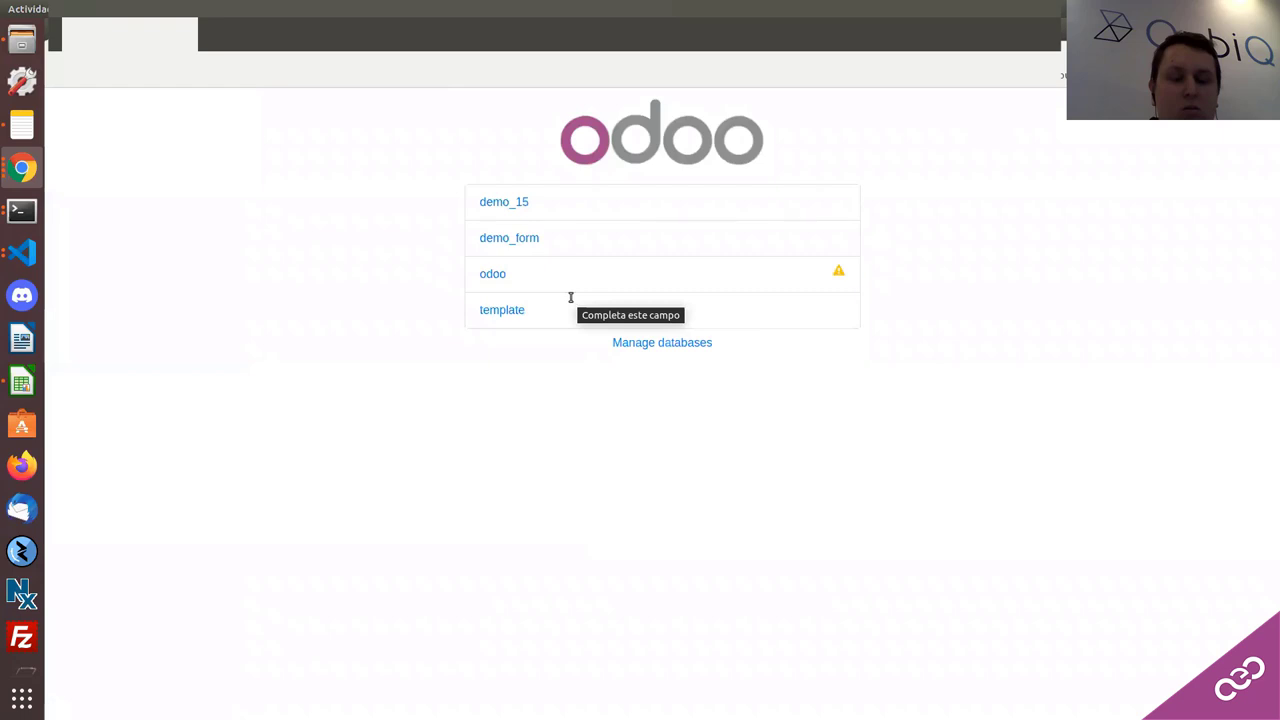
{"action": "left_click", "coordinate": [20, 172]}
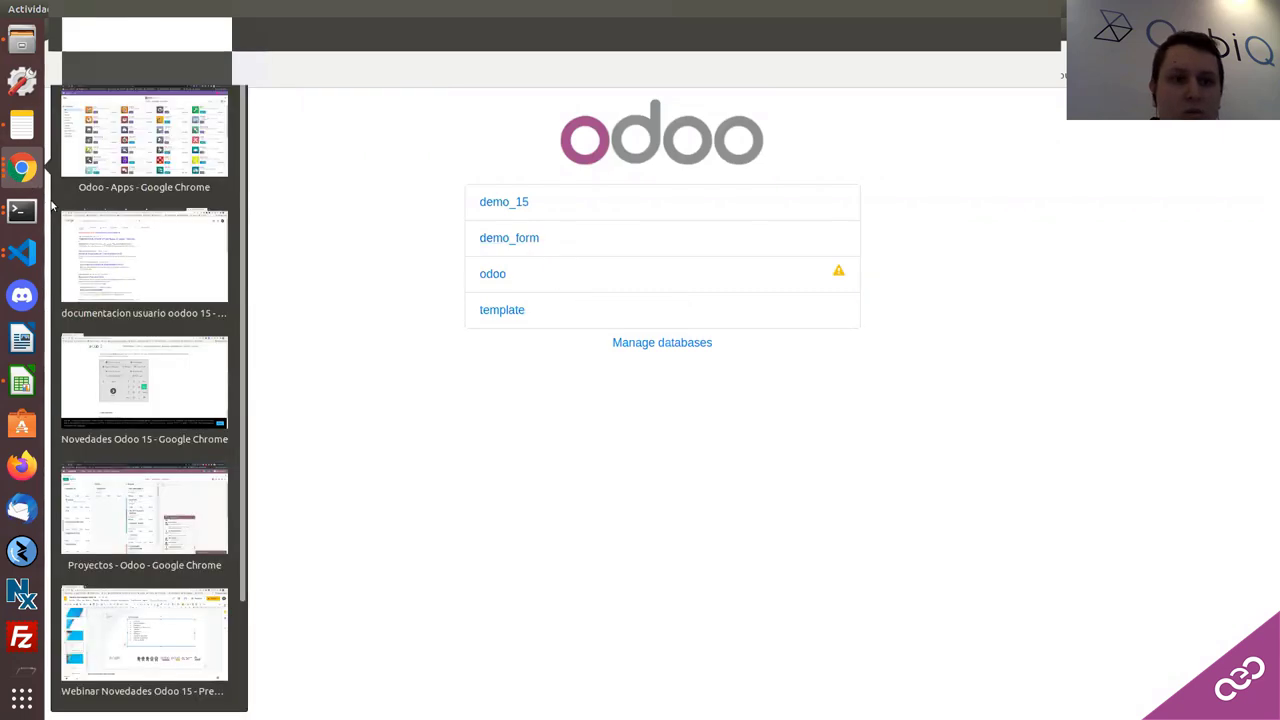
{"action": "left_click", "coordinate": [118, 167]}
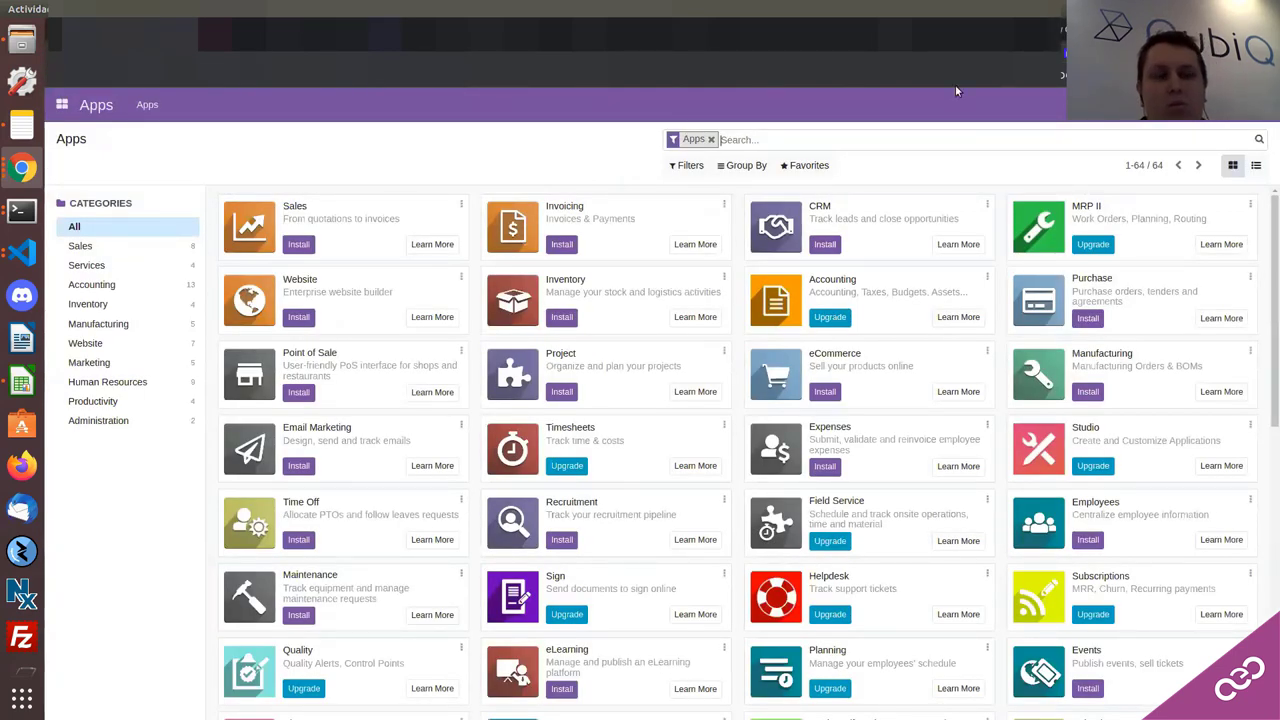
Step: Reload Apps in developer mode, search modules for 'pos', and install Point of Sale
{"action": "key", "text": "F5"}
{"action": "type", "text": "pos"}
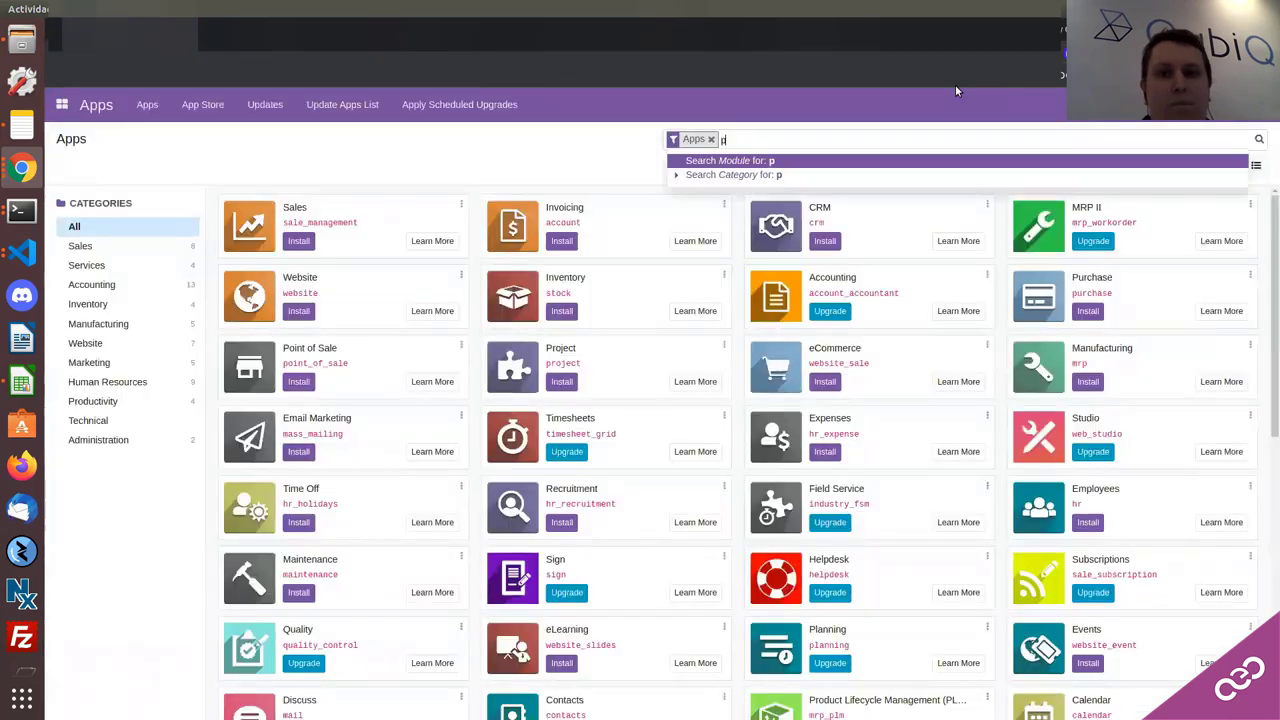
{"action": "key", "text": "Return"}
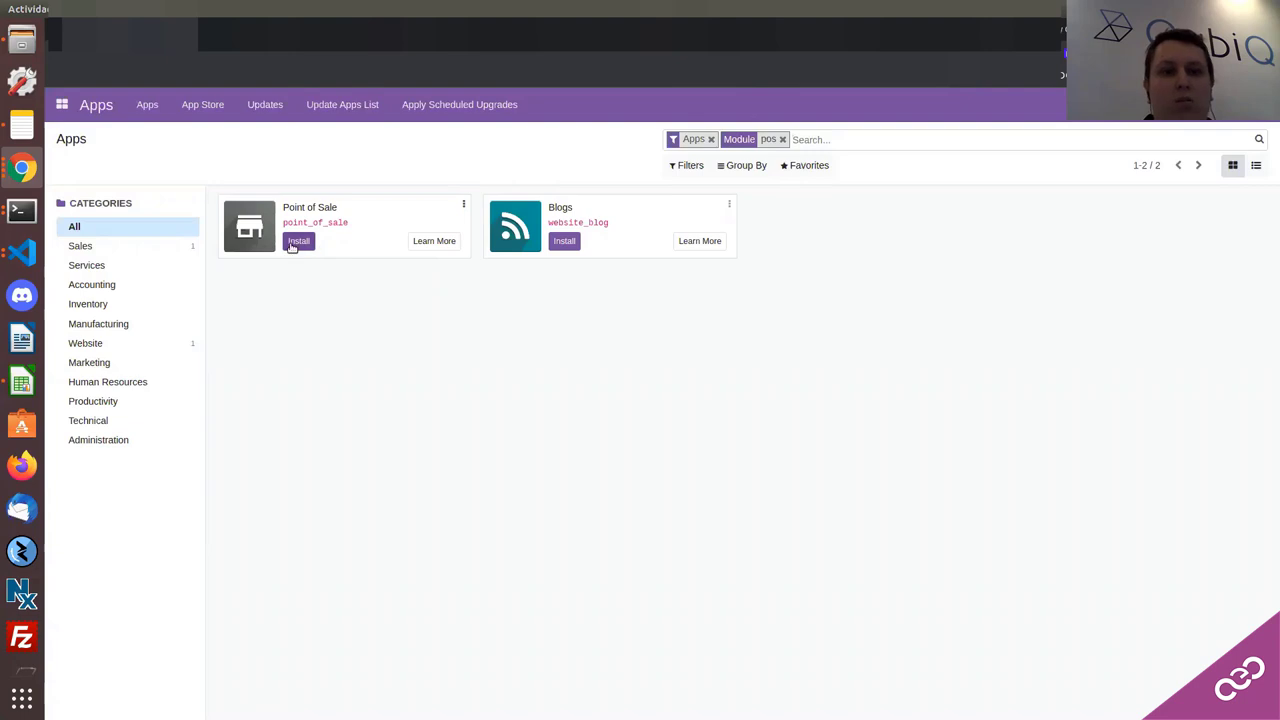
{"action": "left_click", "coordinate": [296, 242]}
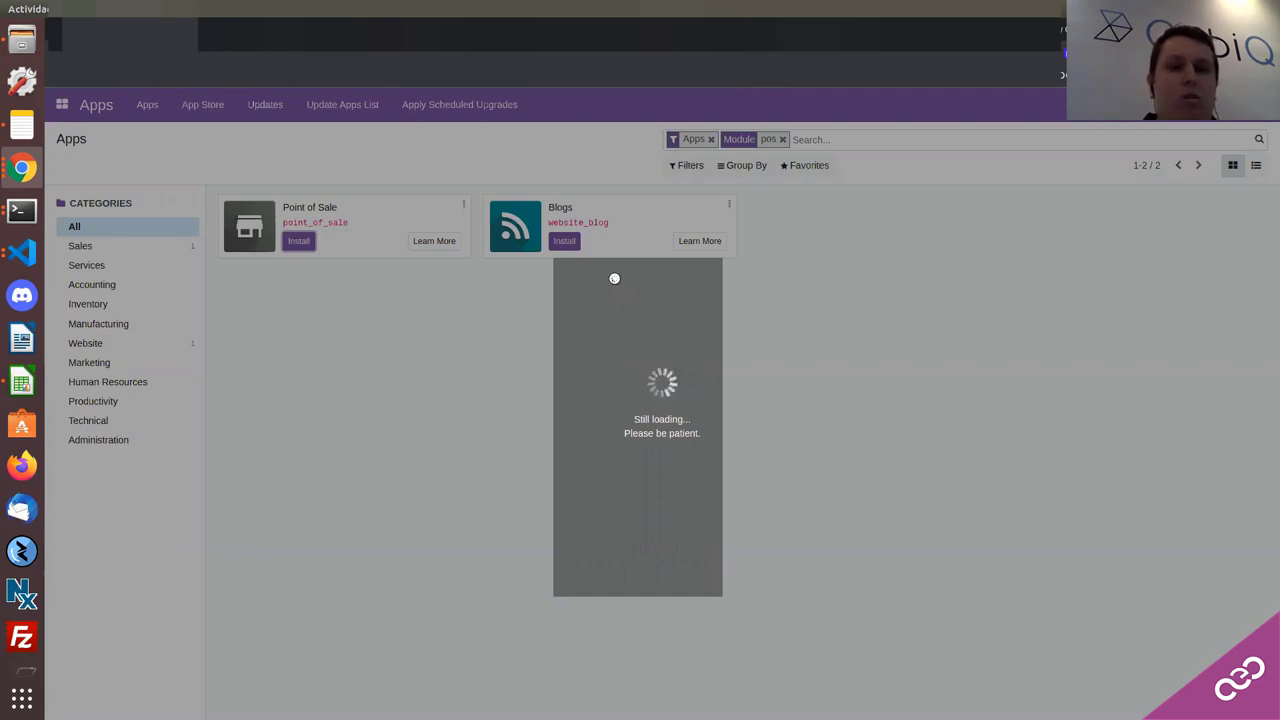
Step: Wait out the Point of Sale install on the 'Novedades Odoo 15' window, then return to Odoo Apps
{"action": "left_click", "coordinate": [27, 175]}
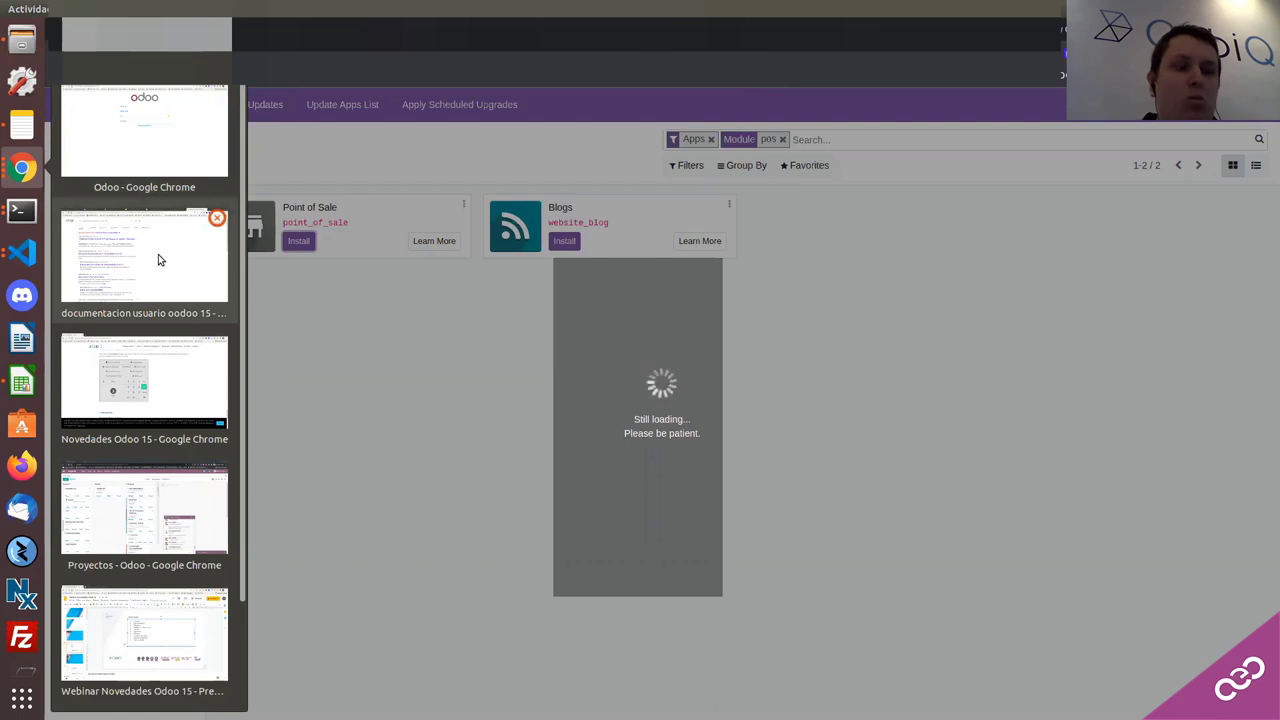
{"action": "left_click", "coordinate": [150, 378]}
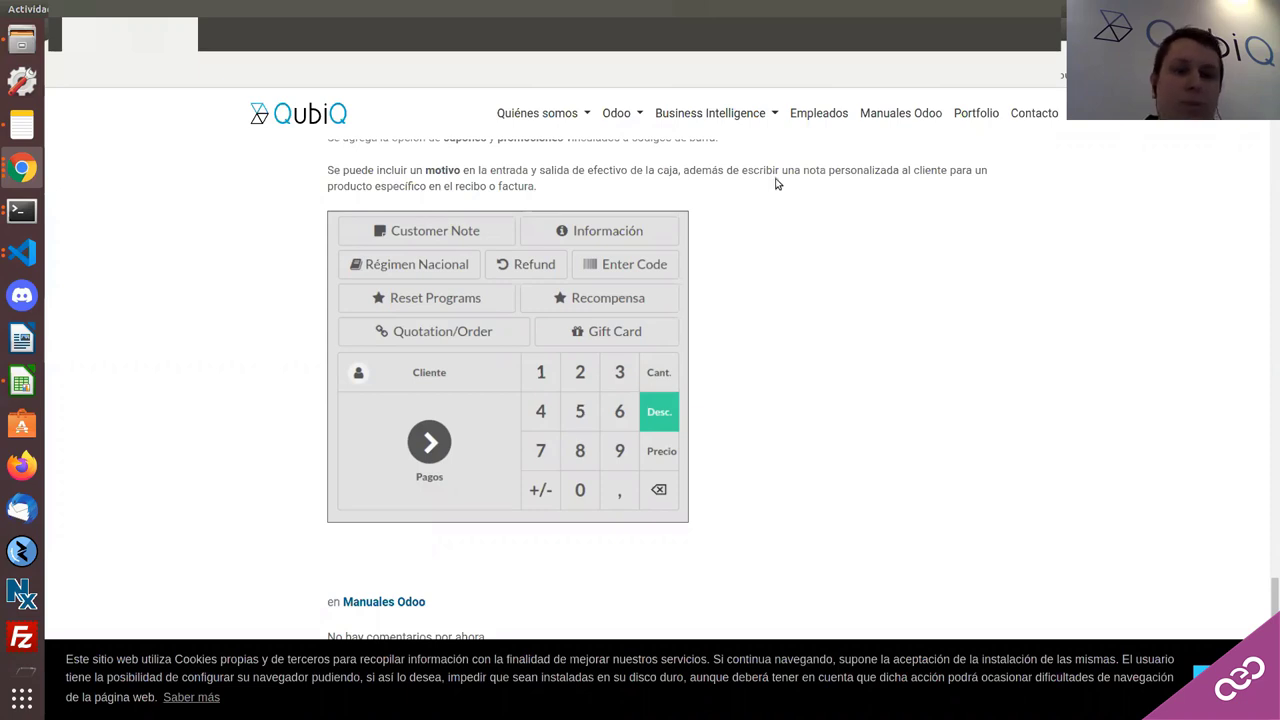
{"action": "left_click", "coordinate": [31, 160]}
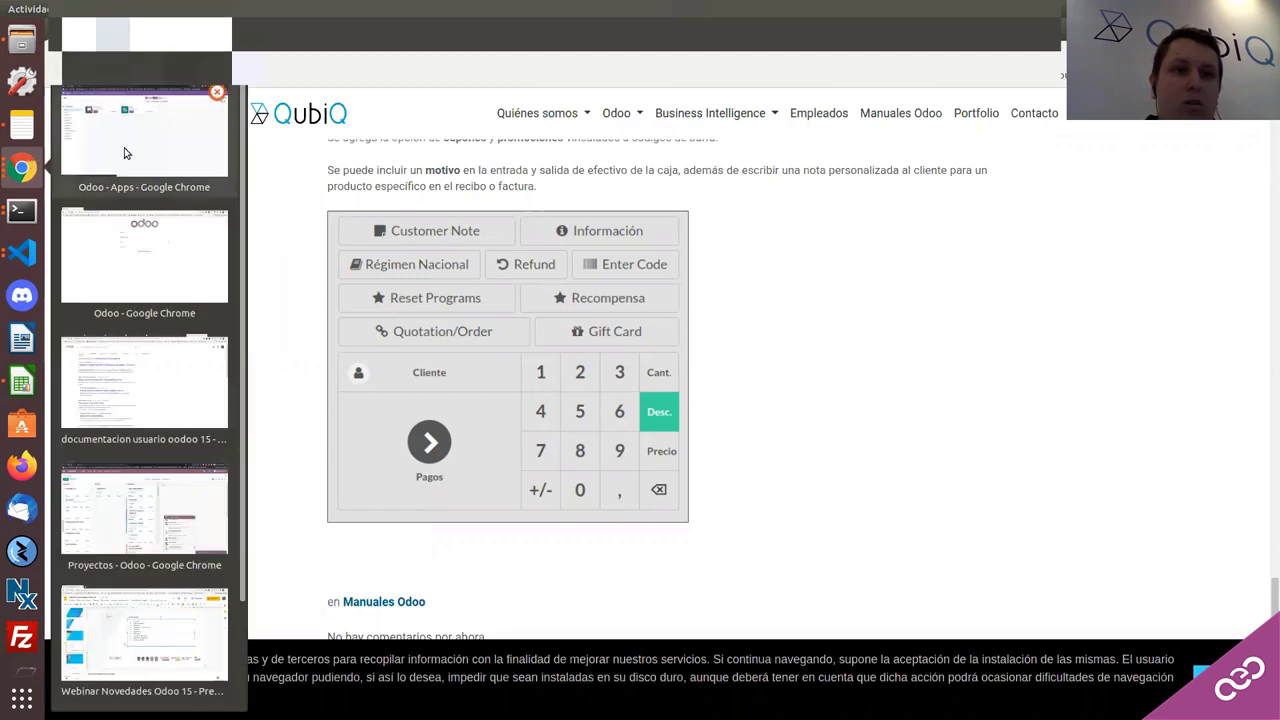
{"action": "left_click", "coordinate": [129, 149]}
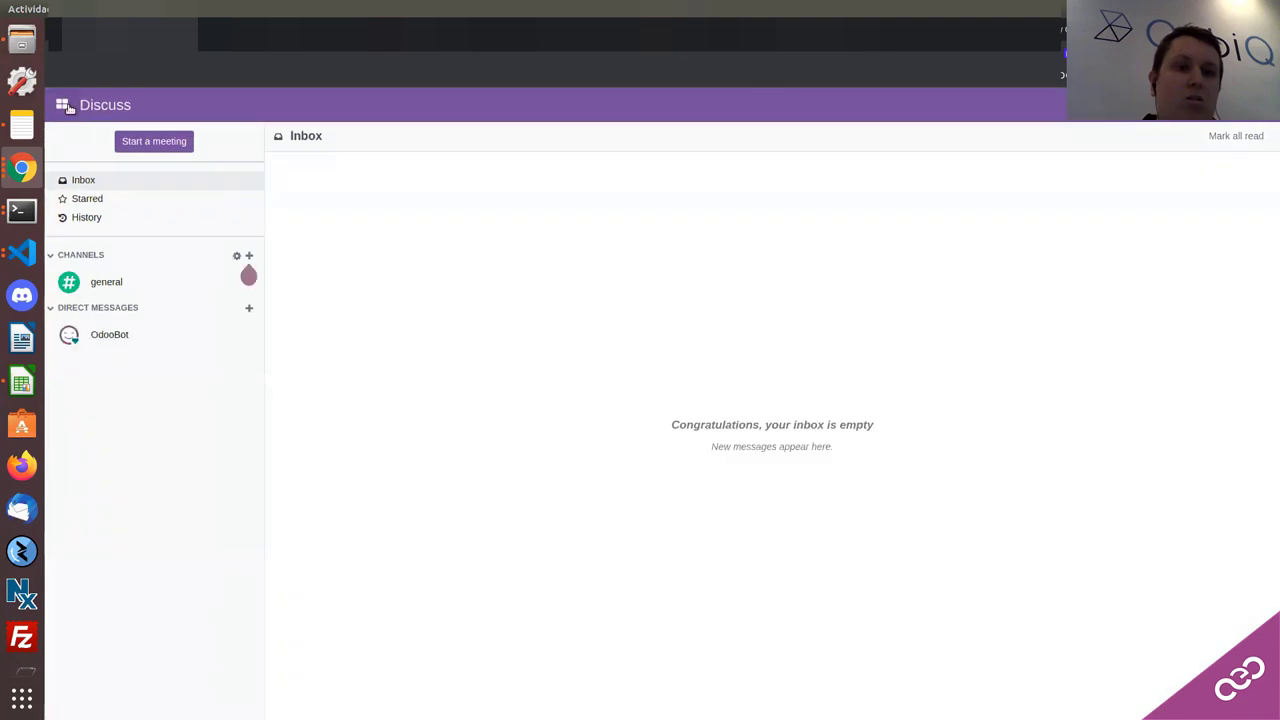
Step: Load demo data from the Developer Tools settings, accepting that it cannot be removed
{"action": "left_click", "coordinate": [62, 104]}
{"action": "left_click", "coordinate": [76, 134]}
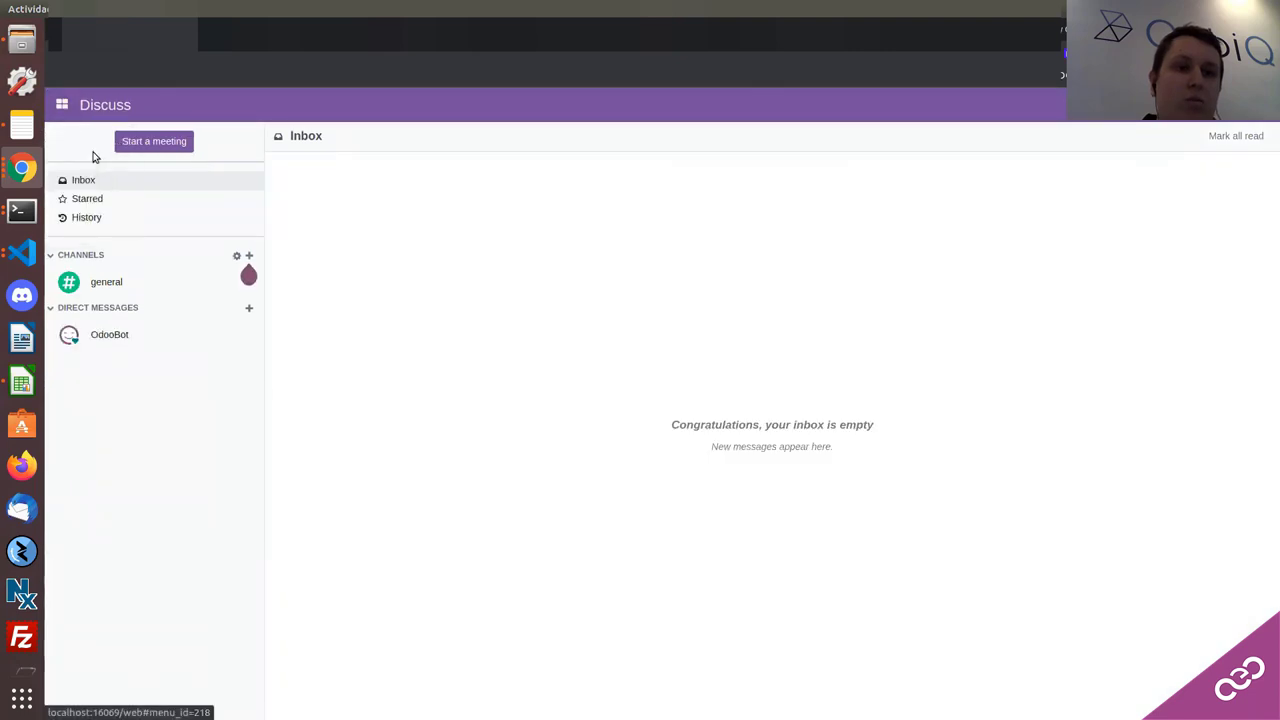
{"action": "left_click", "coordinate": [62, 104]}
{"action": "left_click", "coordinate": [86, 151]}
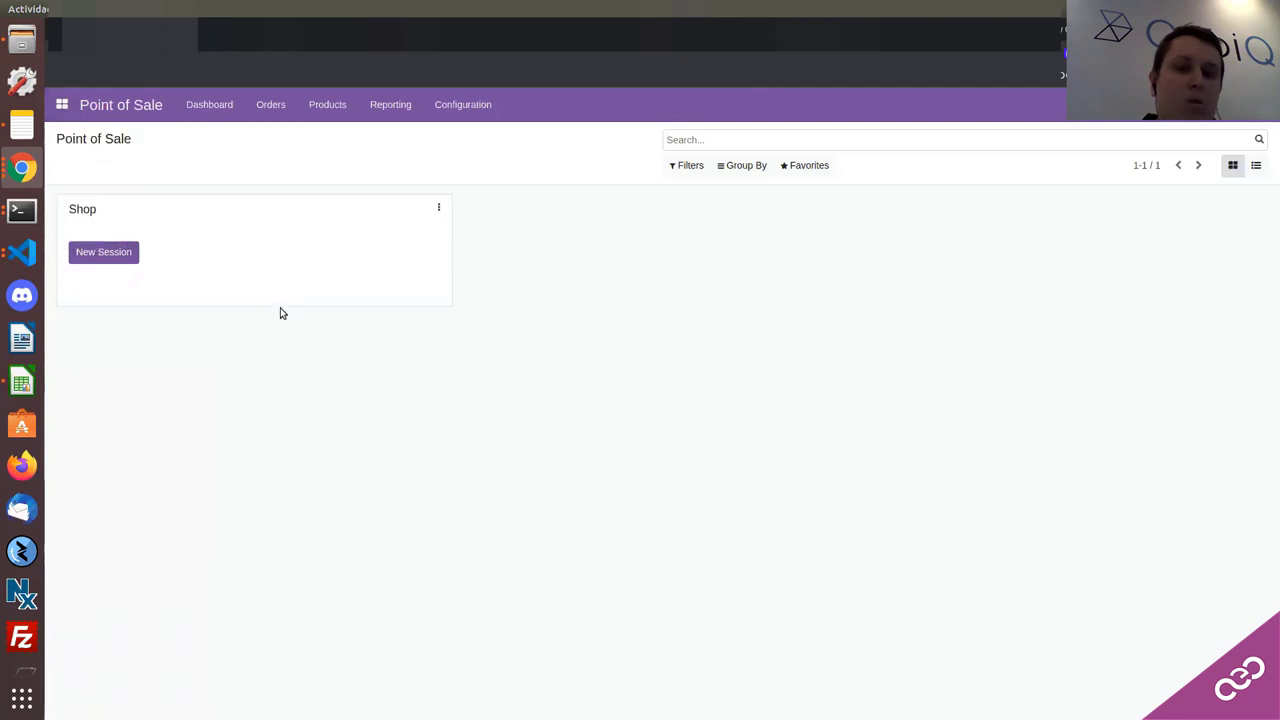
{"action": "scroll", "coordinate": [272, 328], "scroll_direction": "down", "scroll_amount": 15}
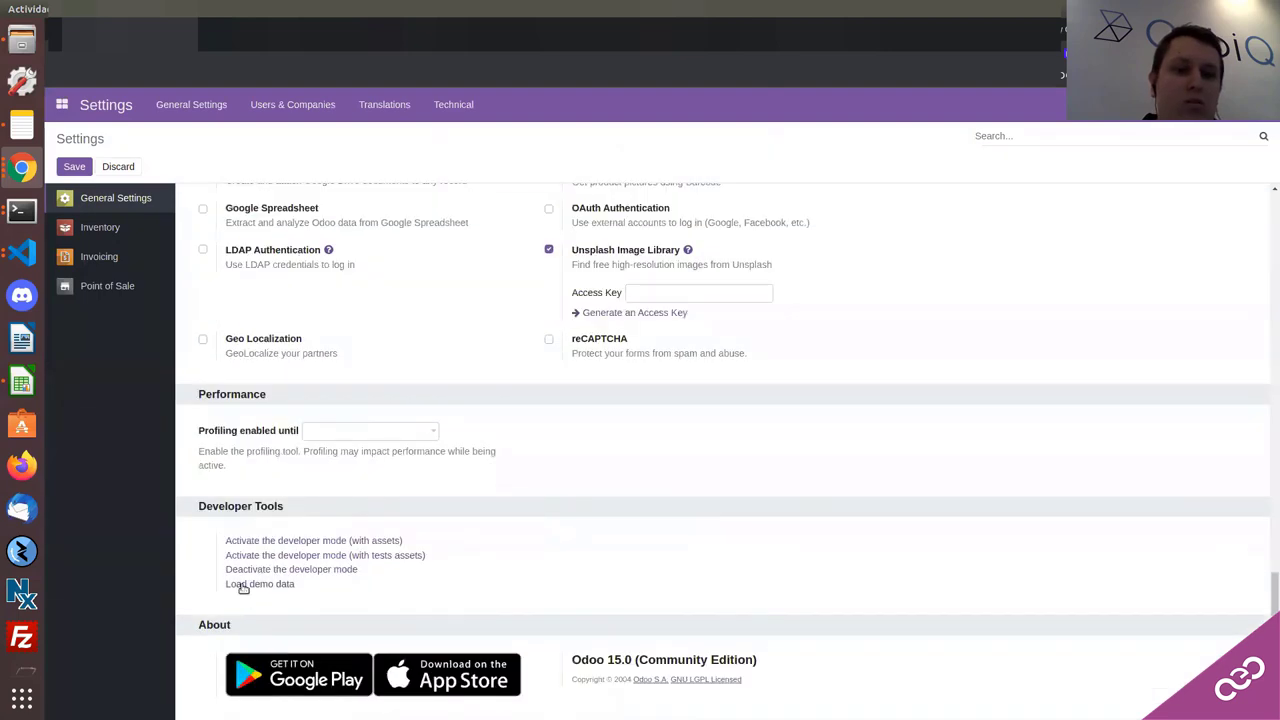
{"action": "left_click", "coordinate": [245, 584]}
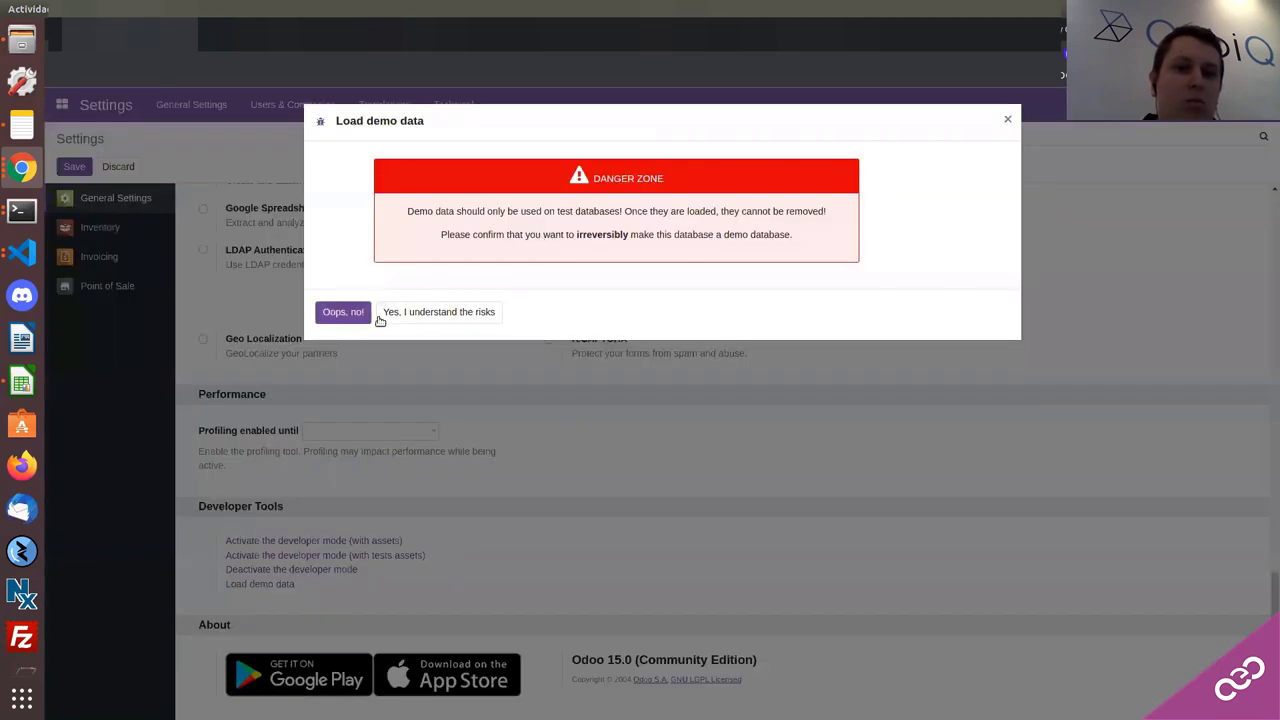
{"action": "left_click", "coordinate": [386, 314]}
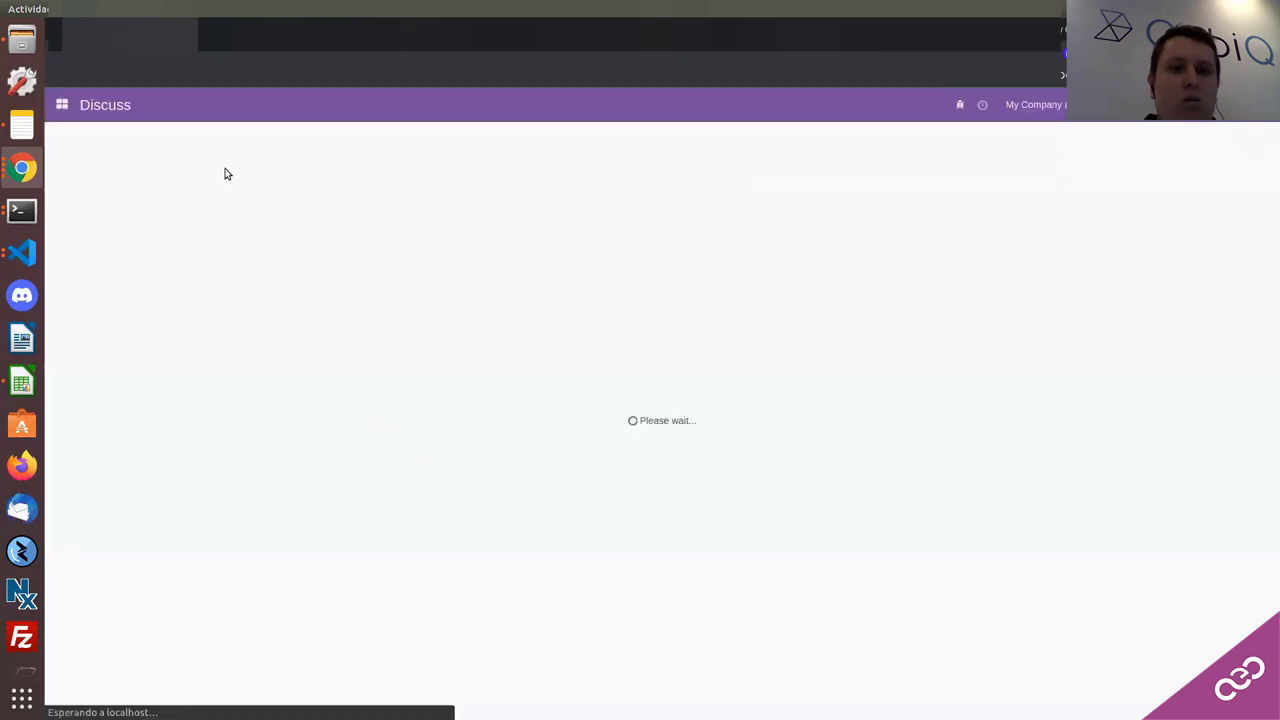
Step: Go to Point of Sale's Configuration > Settings page
{"action": "left_click", "coordinate": [60, 107]}
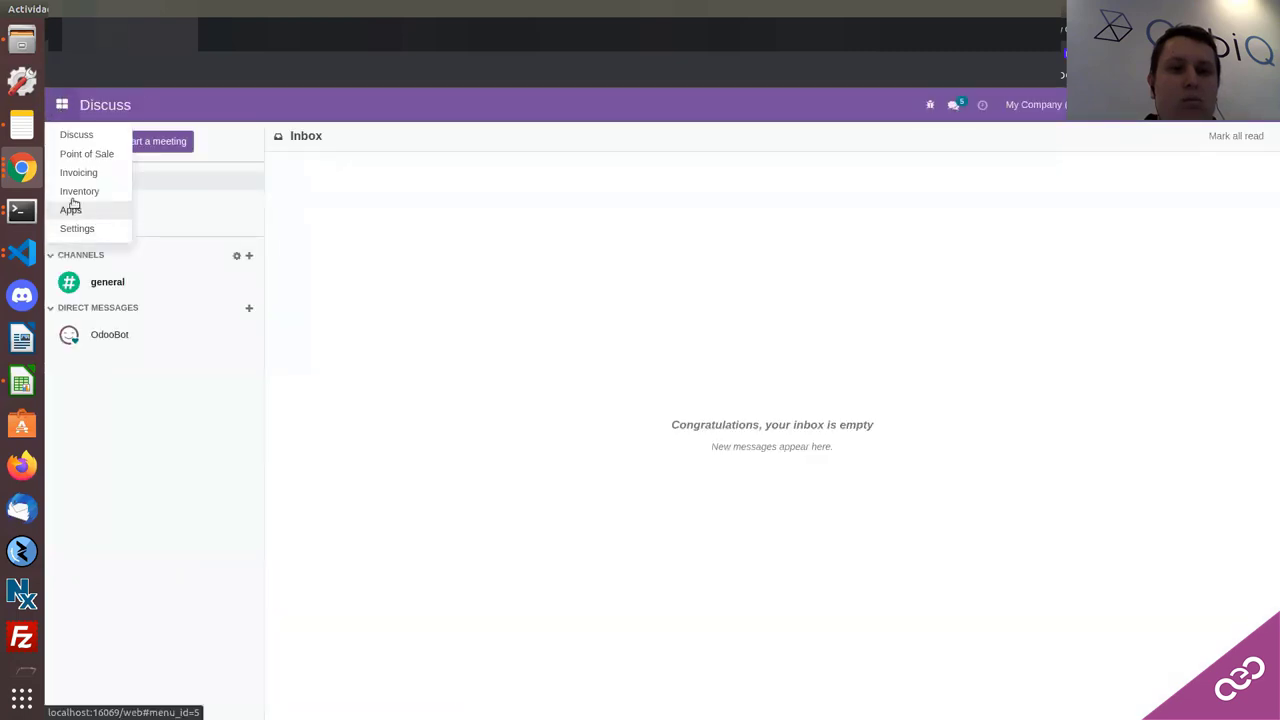
{"action": "left_click", "coordinate": [73, 155]}
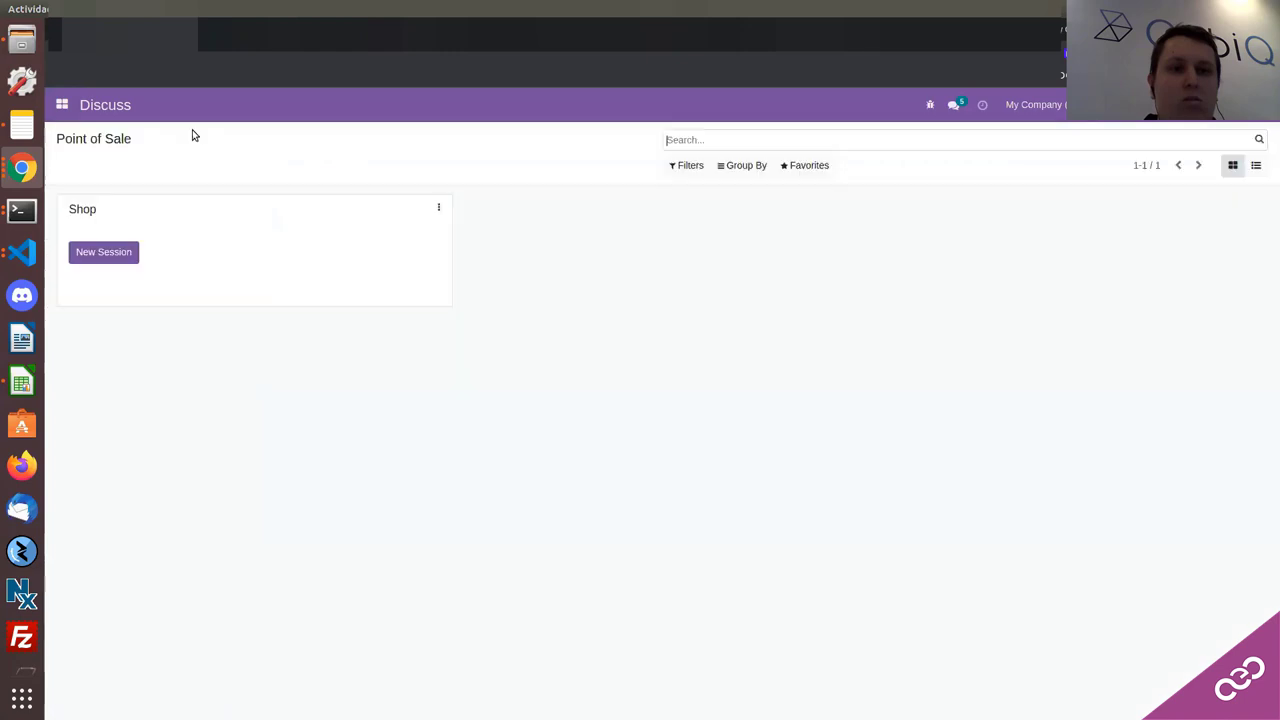
{"action": "left_click", "coordinate": [463, 104]}
{"action": "left_click", "coordinate": [441, 197]}
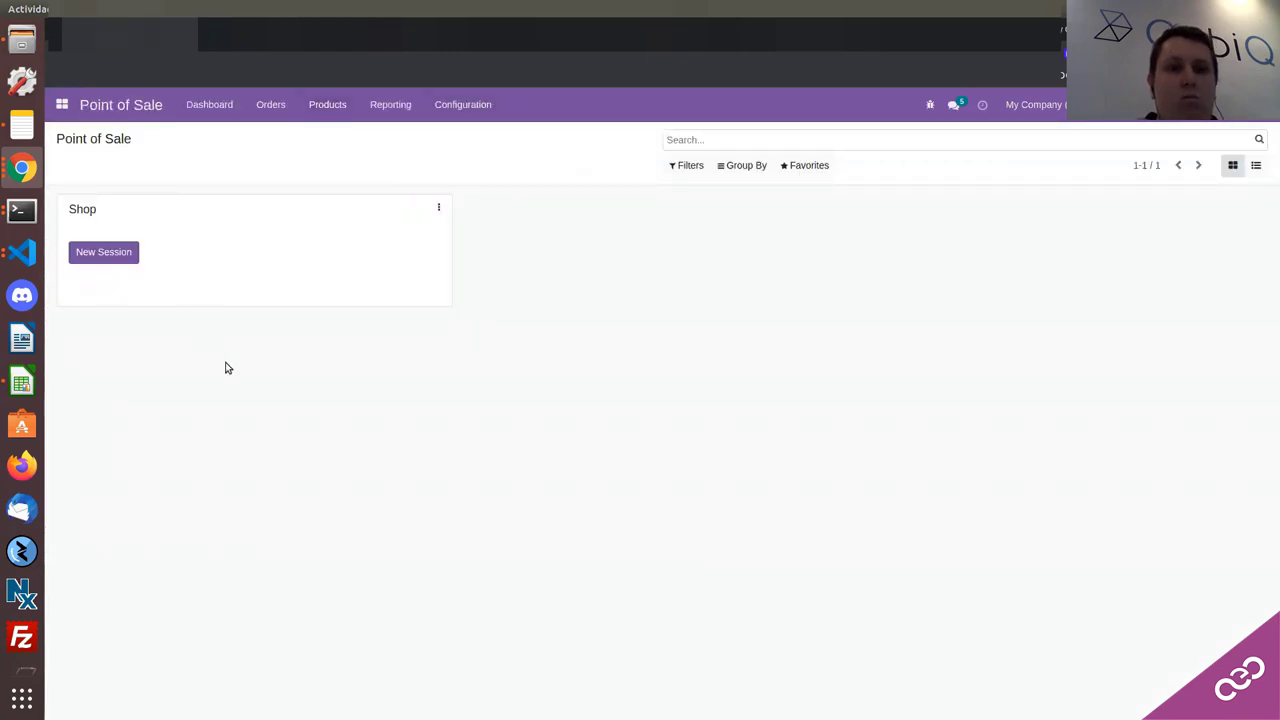
Step: Enable Gift card and Coupons & Promotions, then save the settings
{"action": "scroll", "coordinate": [229, 360], "scroll_direction": "down", "scroll_amount": 2}
{"action": "left_click", "coordinate": [203, 292]}
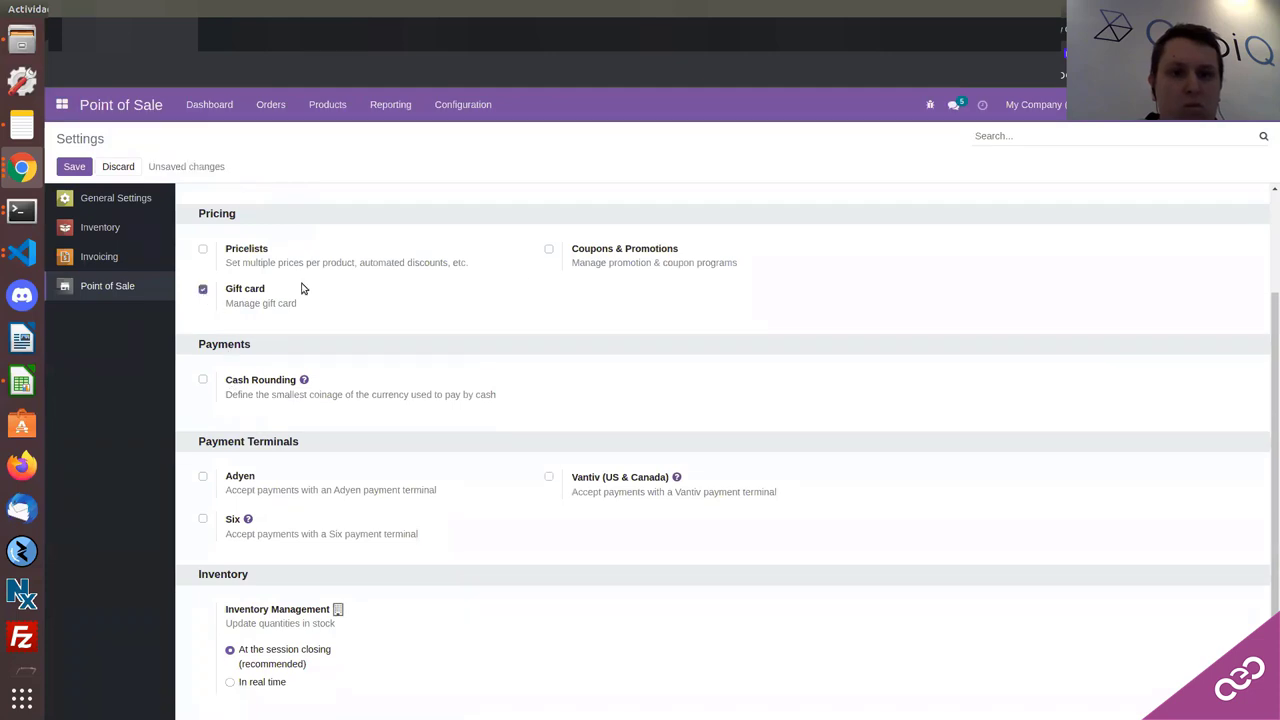
{"action": "left_click", "coordinate": [550, 250]}
{"action": "scroll", "coordinate": [340, 385], "scroll_direction": "up", "scroll_amount": 2}
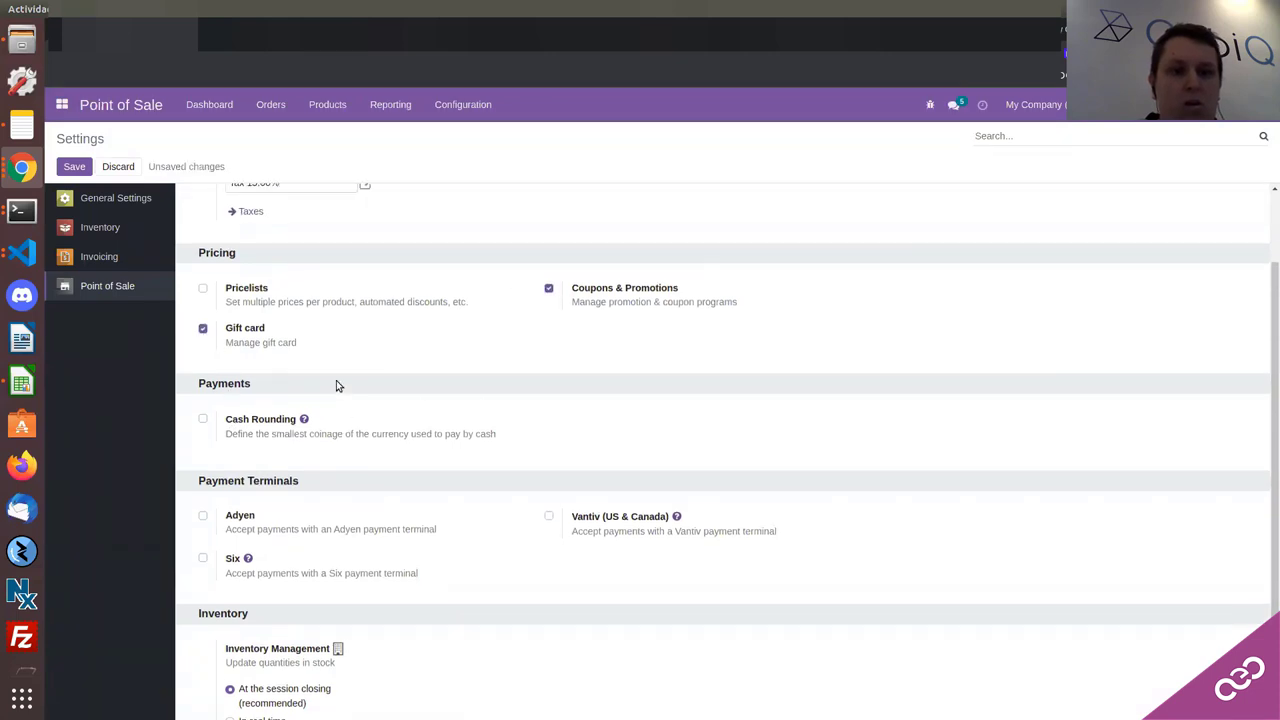
{"action": "scroll", "coordinate": [483, 489], "scroll_direction": "down", "scroll_amount": 2}
{"action": "scroll", "coordinate": [400, 498], "scroll_direction": "up", "scroll_amount": 1}
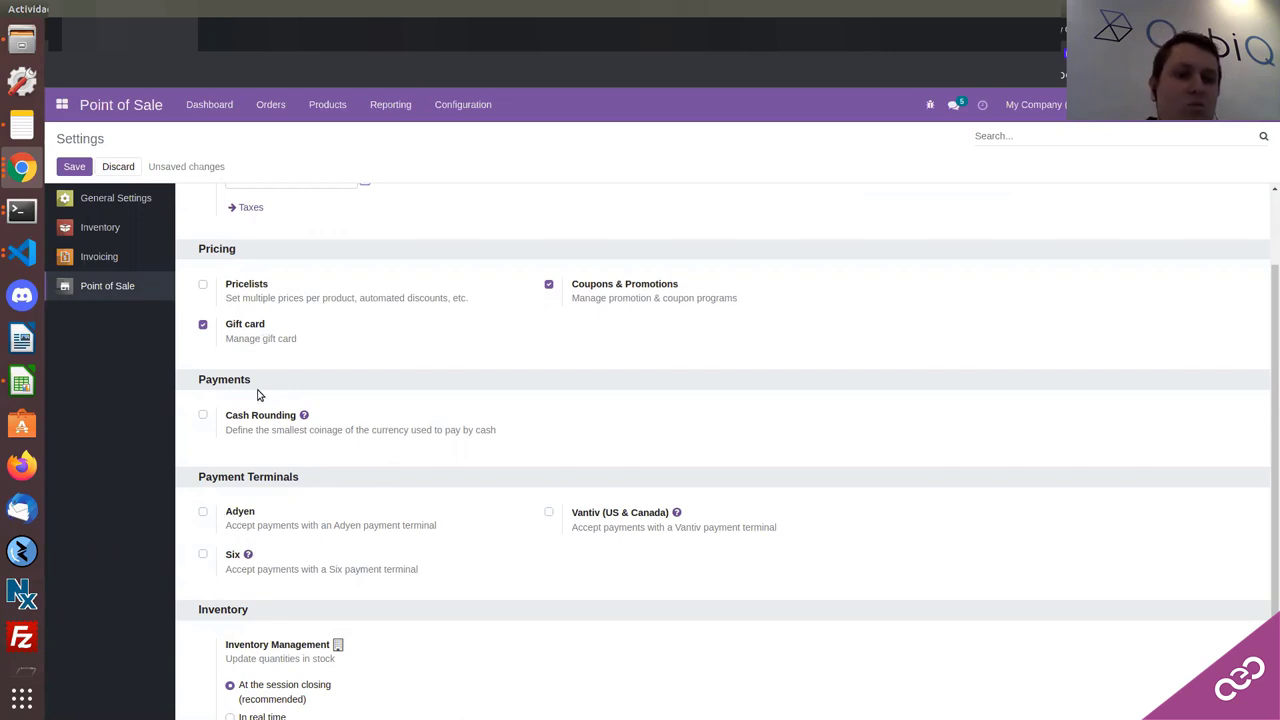
{"action": "scroll", "coordinate": [259, 495], "scroll_direction": "up", "scroll_amount": 1}
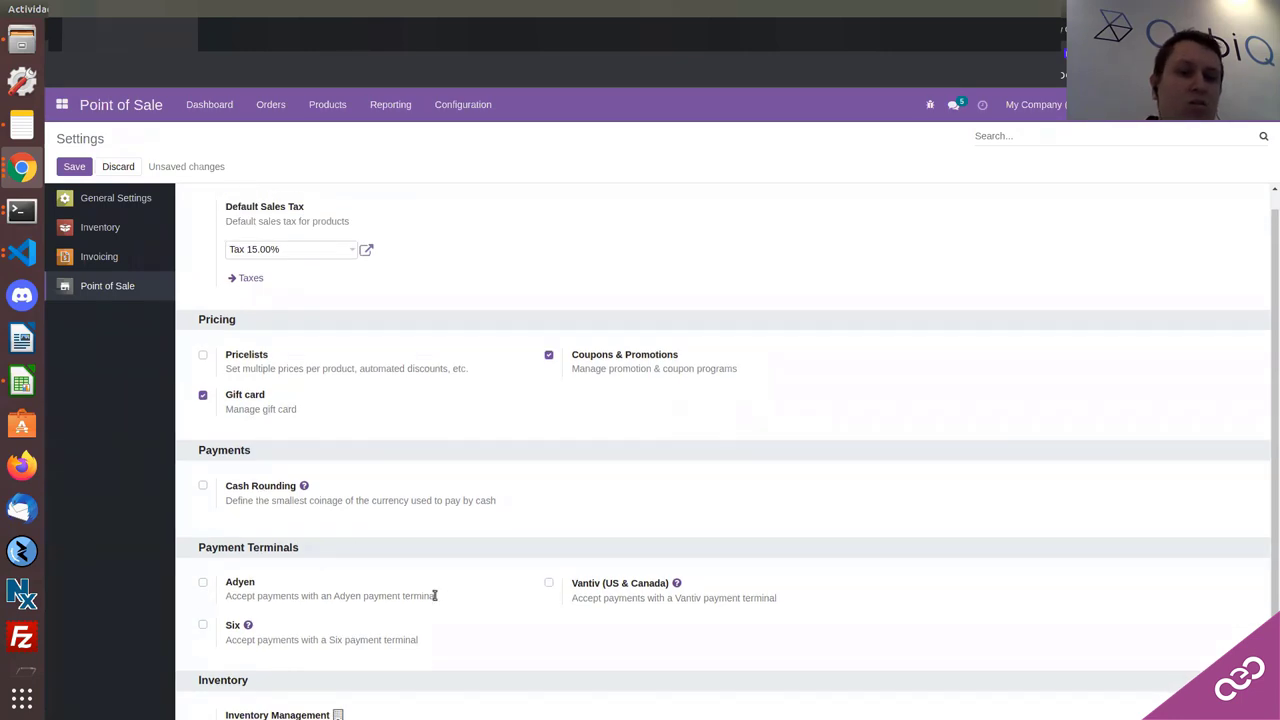
{"action": "scroll", "coordinate": [359, 594], "scroll_direction": "up", "scroll_amount": 1}
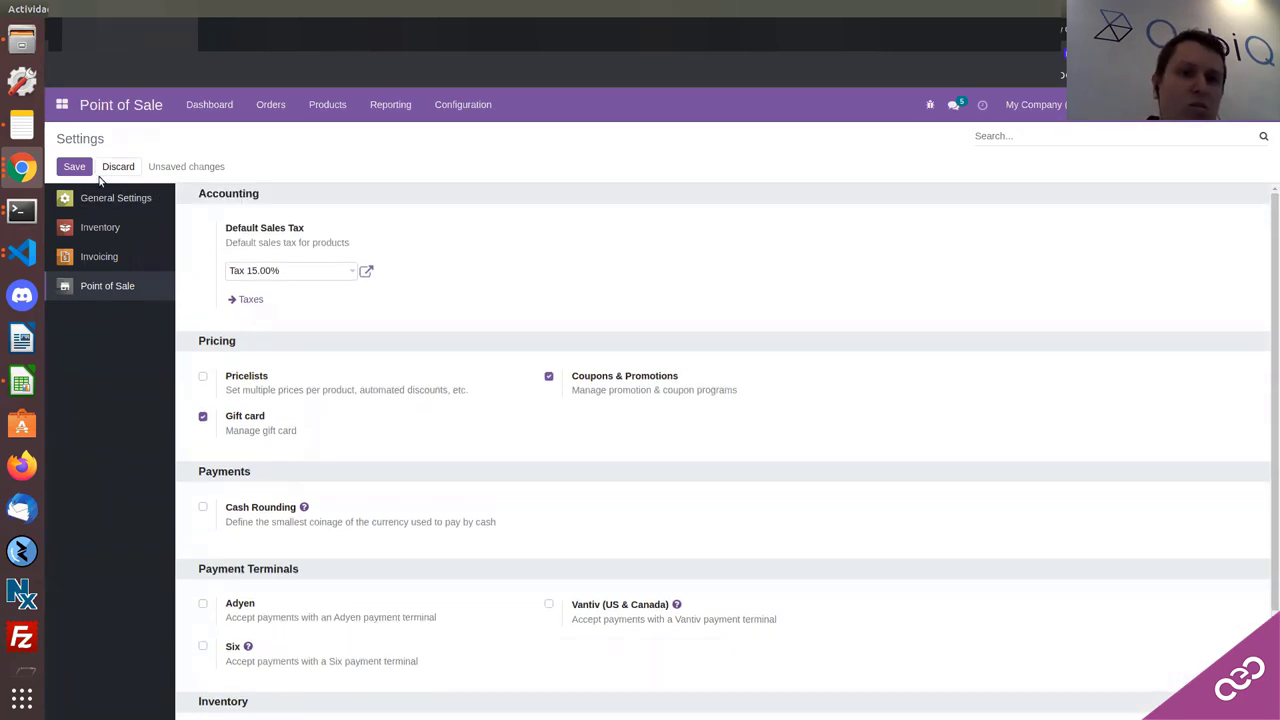
{"action": "left_click", "coordinate": [58, 169]}
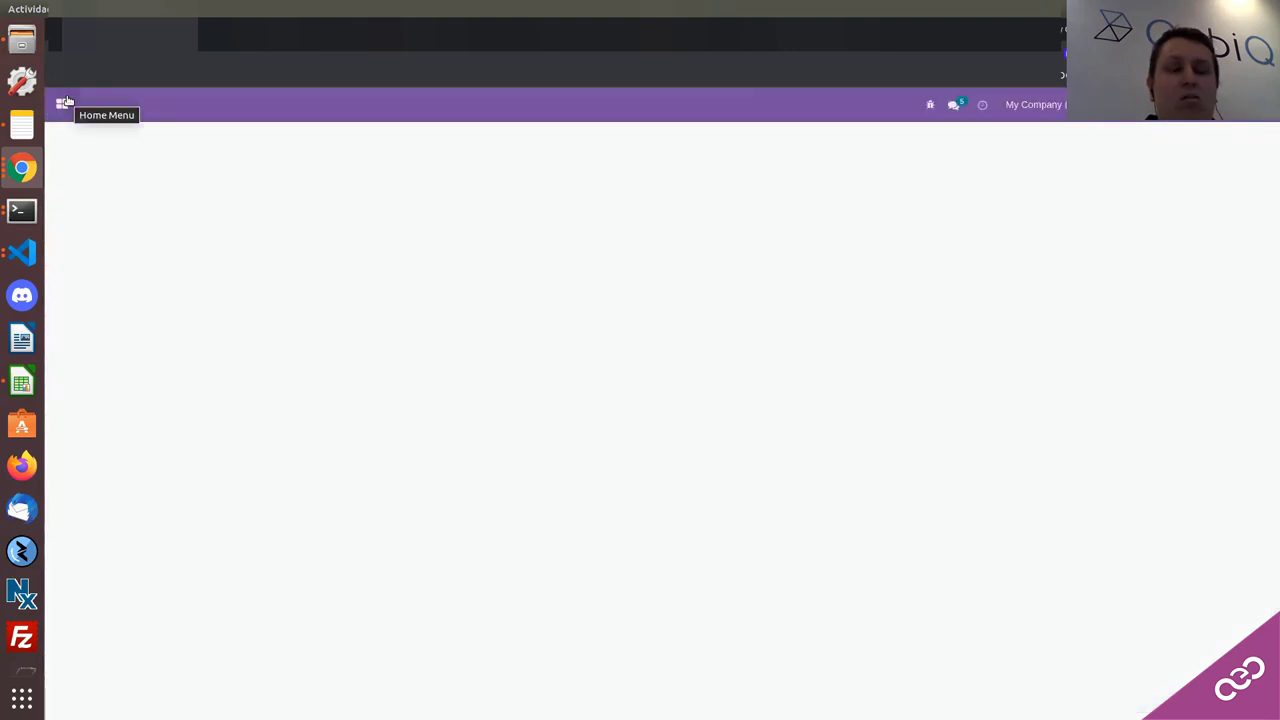
Step: Open the Settings of the Shop point of sale from its dashboard card
{"action": "left_click", "coordinate": [66, 102]}
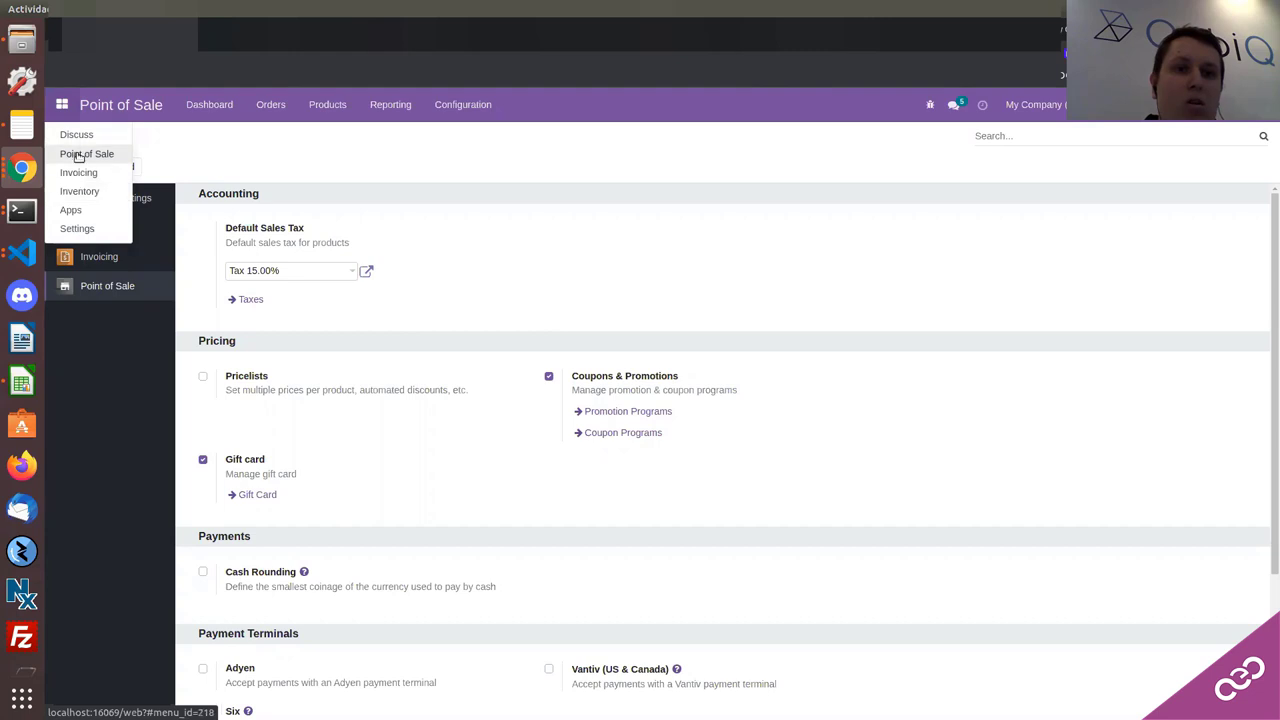
{"action": "left_click", "coordinate": [80, 155]}
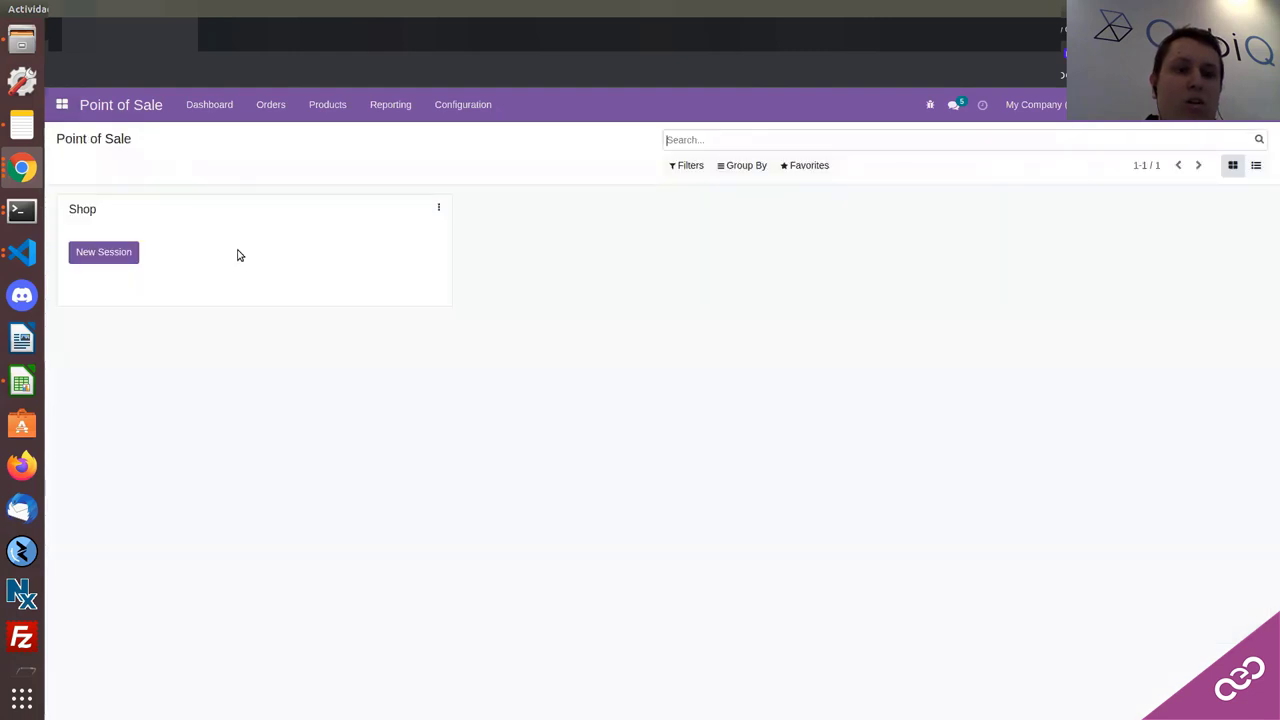
{"action": "left_click", "coordinate": [432, 210]}
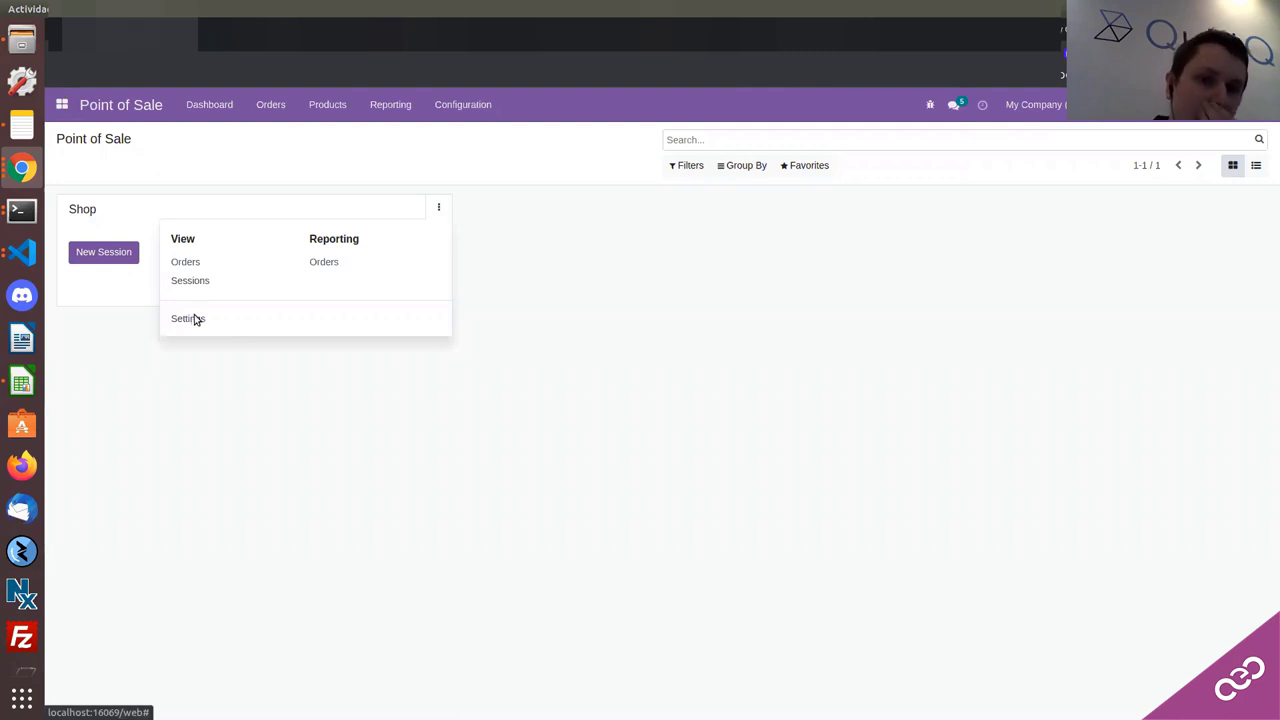
{"action": "left_click", "coordinate": [195, 319]}
Step: Enable Gift Card for Shop, save, and go back to the Point of Sale dashboard
{"action": "scroll", "coordinate": [490, 405], "scroll_direction": "down", "scroll_amount": 10}
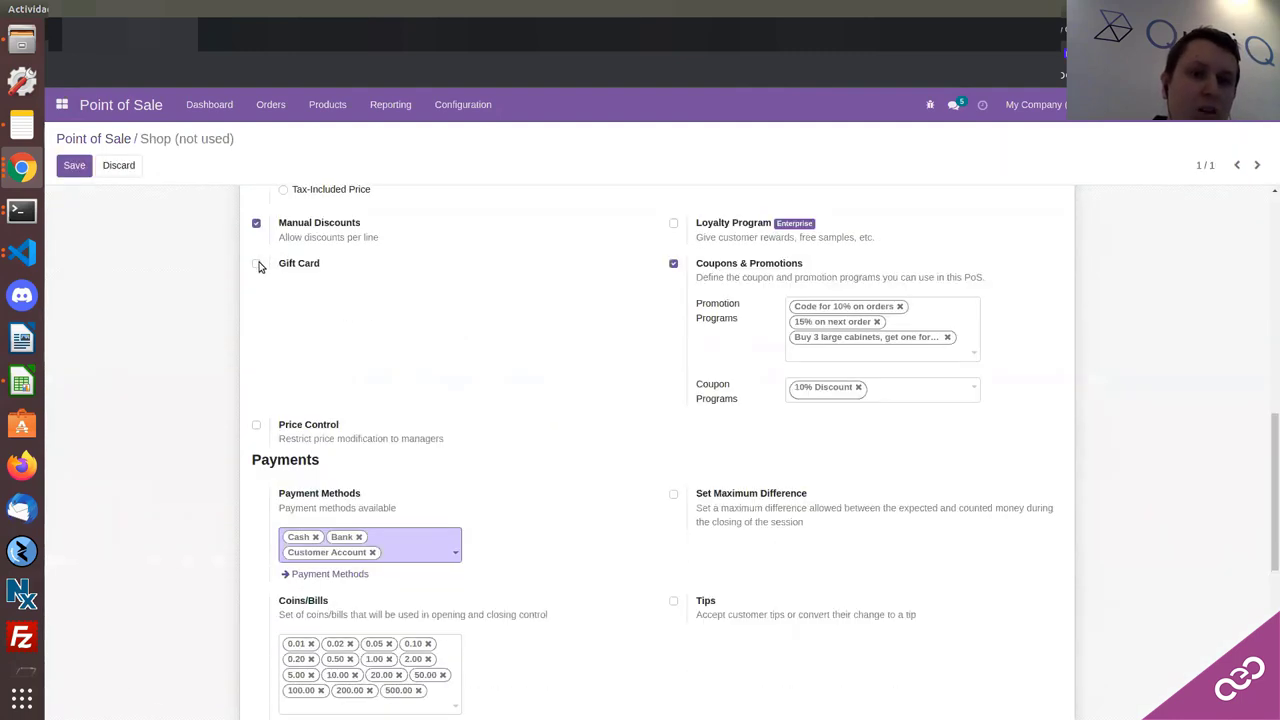
{"action": "left_click", "coordinate": [256, 265]}
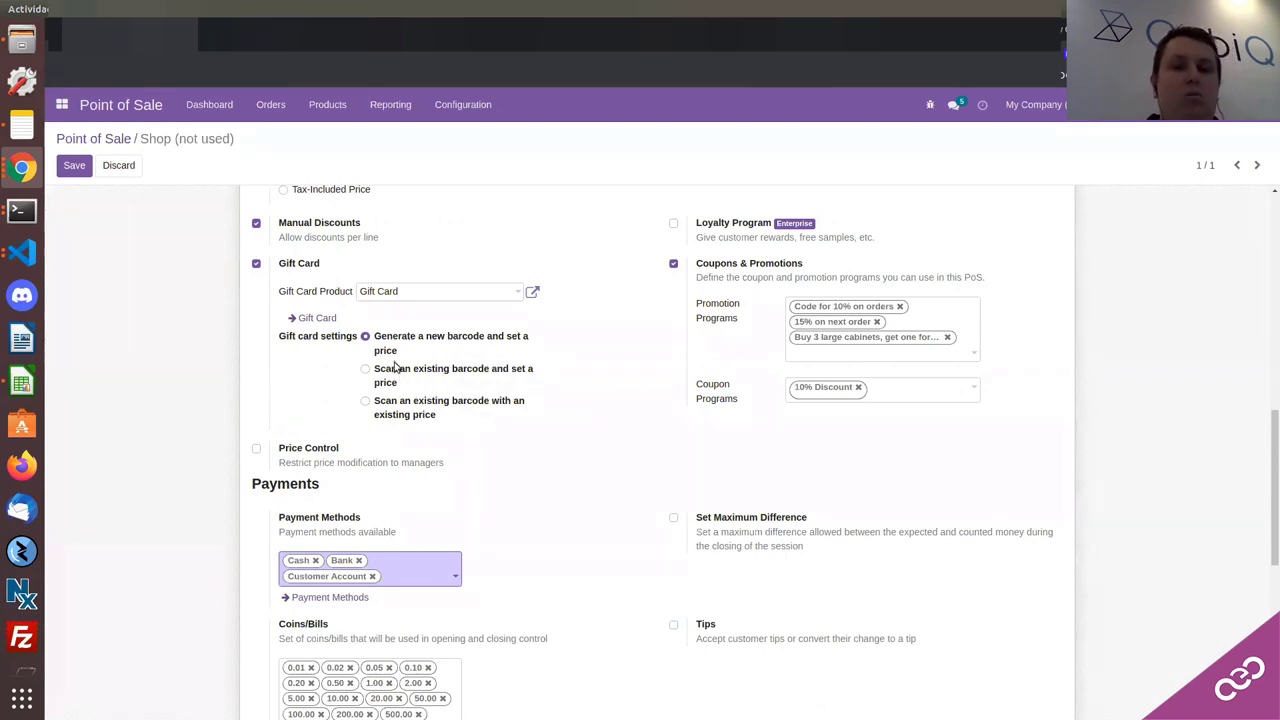
{"action": "scroll", "coordinate": [421, 401], "scroll_direction": "down", "scroll_amount": 1}
{"action": "scroll", "coordinate": [414, 414], "scroll_direction": "up", "scroll_amount": 1}
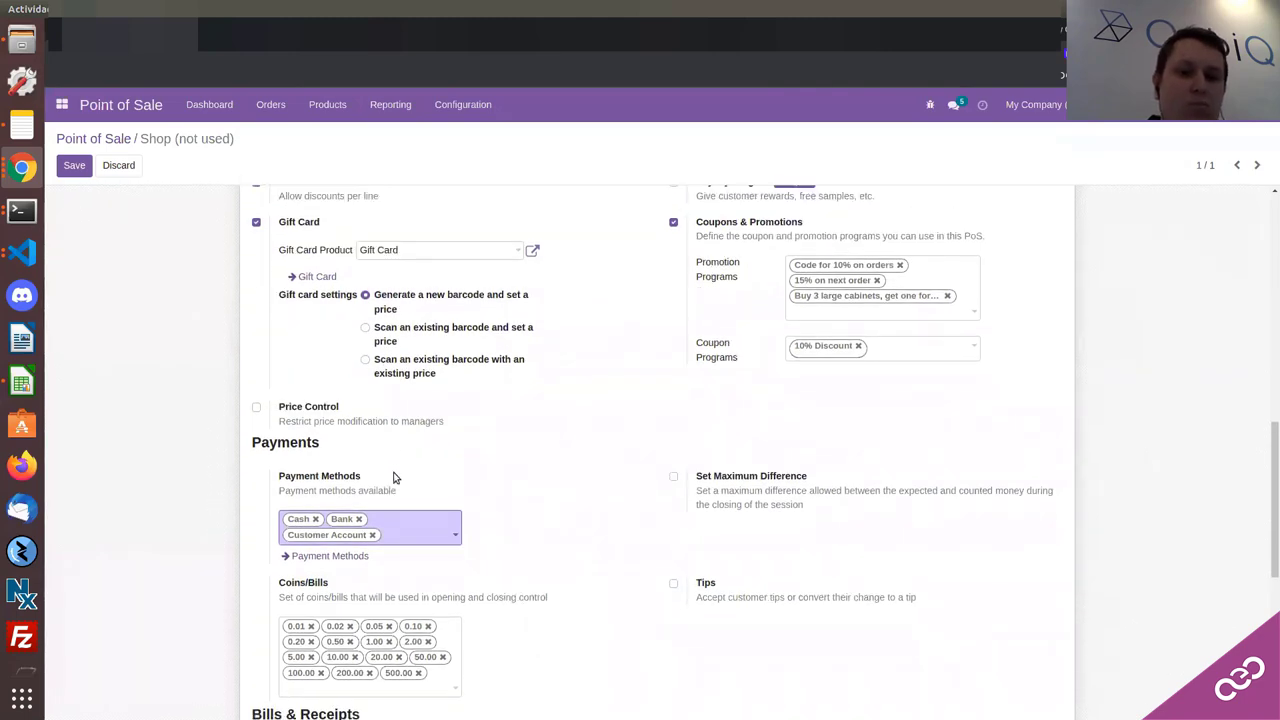
{"action": "scroll", "coordinate": [393, 478], "scroll_direction": "down", "scroll_amount": 4}
{"action": "scroll", "coordinate": [330, 380], "scroll_direction": "up", "scroll_amount": 1}
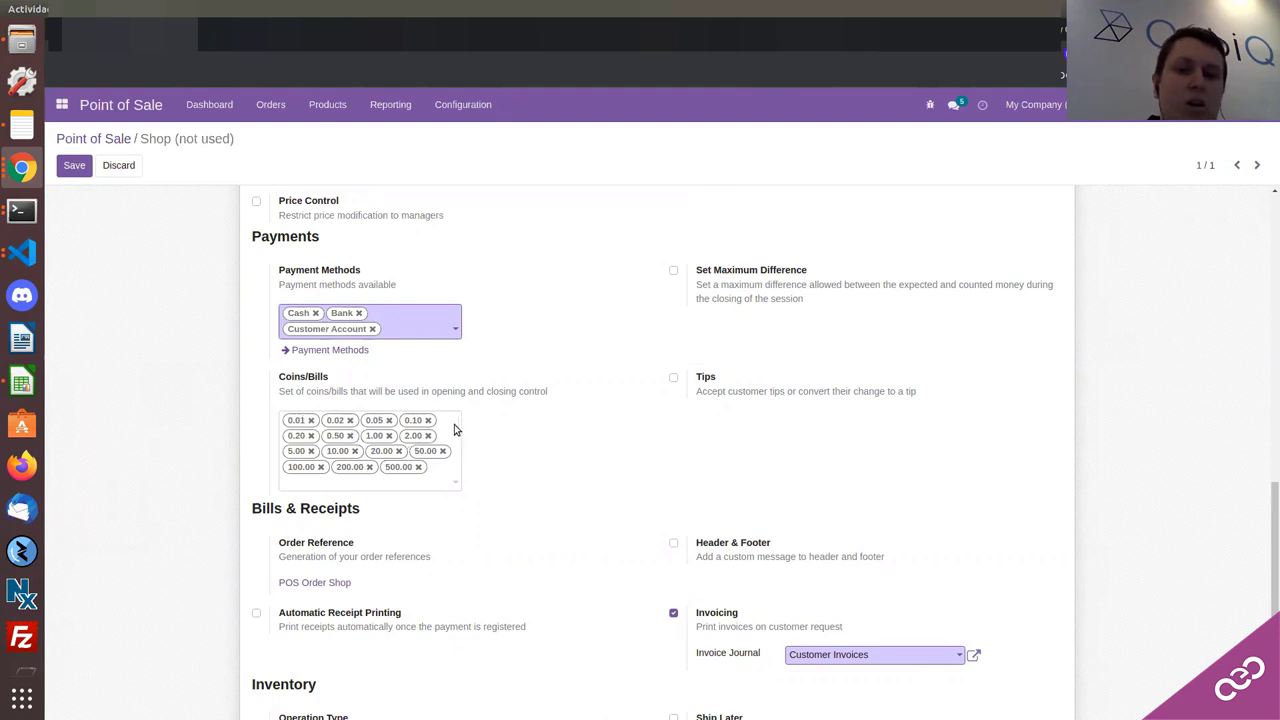
{"action": "scroll", "coordinate": [458, 430], "scroll_direction": "down", "scroll_amount": 2}
{"action": "scroll", "coordinate": [455, 430], "scroll_direction": "down", "scroll_amount": 1}
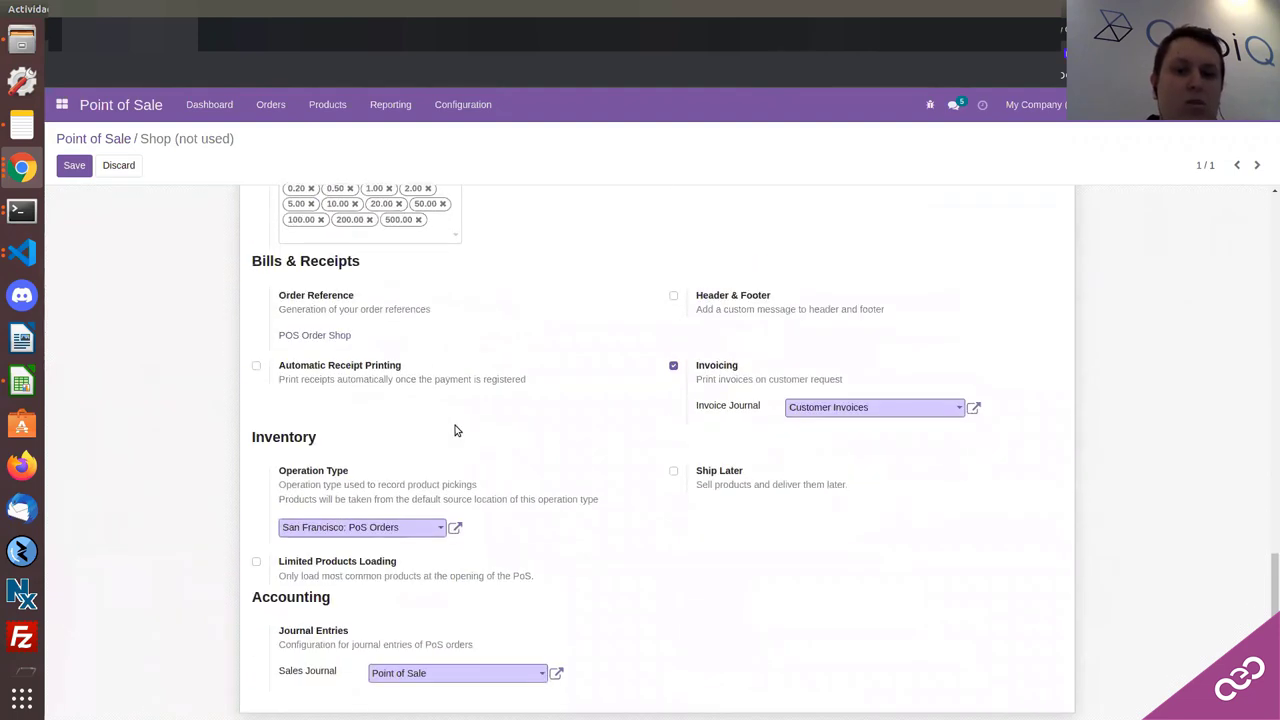
{"action": "scroll", "coordinate": [450, 423], "scroll_direction": "up", "scroll_amount": 2}
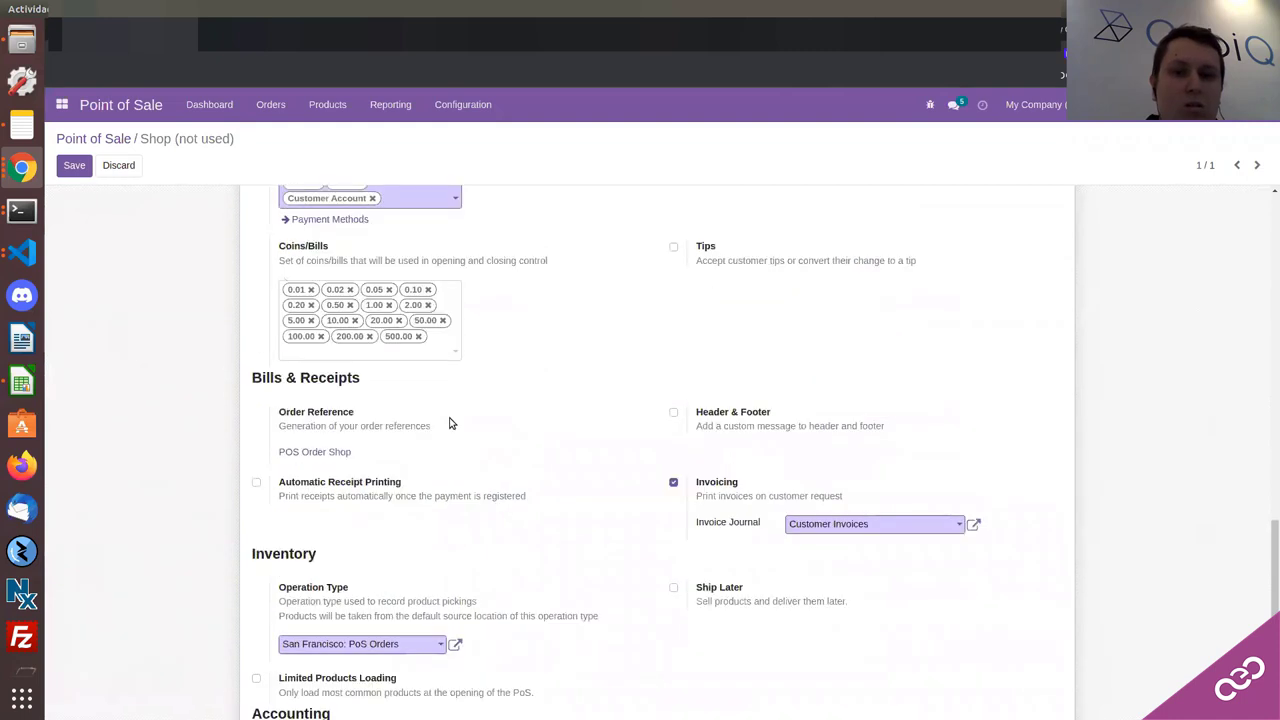
{"action": "scroll", "coordinate": [450, 423], "scroll_direction": "up", "scroll_amount": 10}
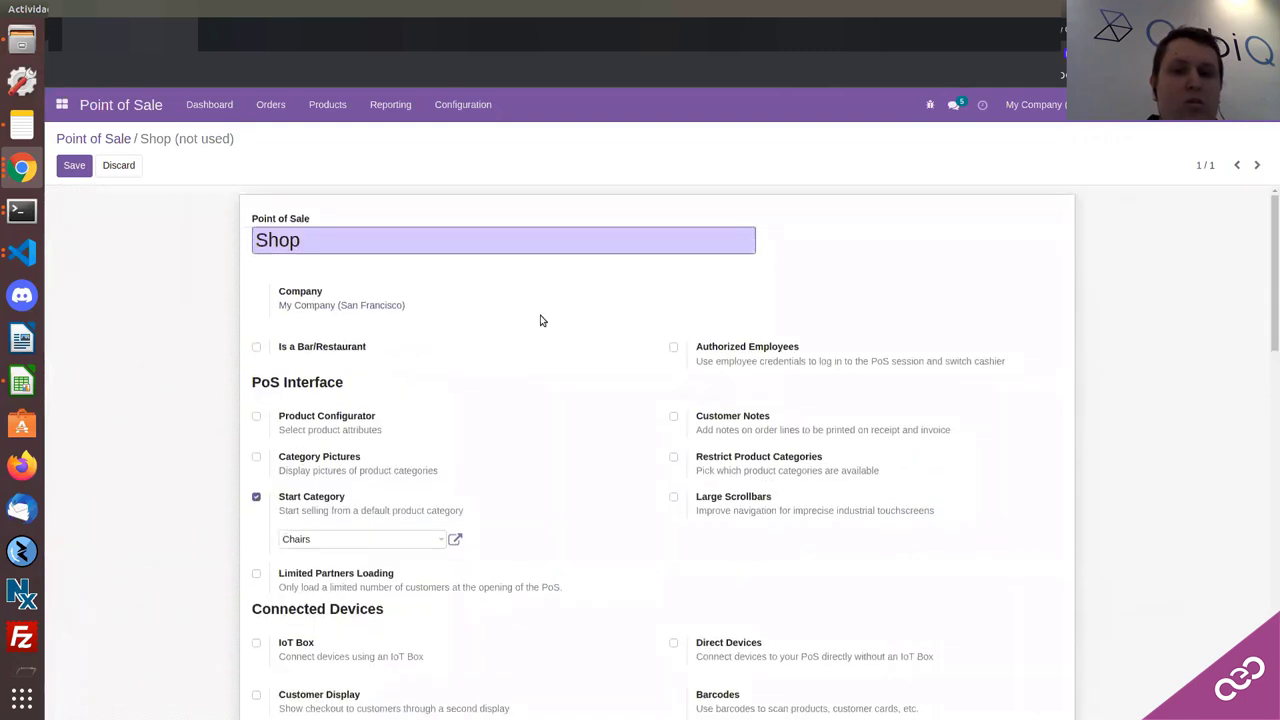
{"action": "left_click", "coordinate": [74, 168]}
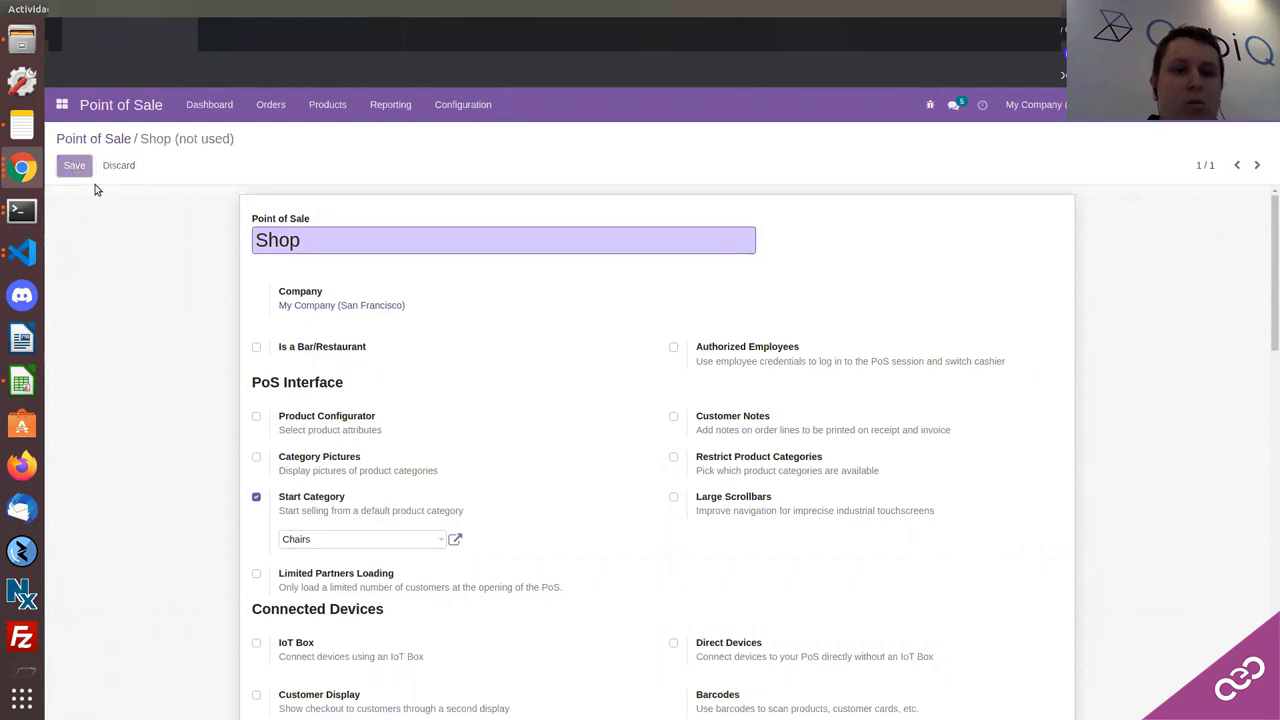
{"action": "left_click", "coordinate": [86, 145]}
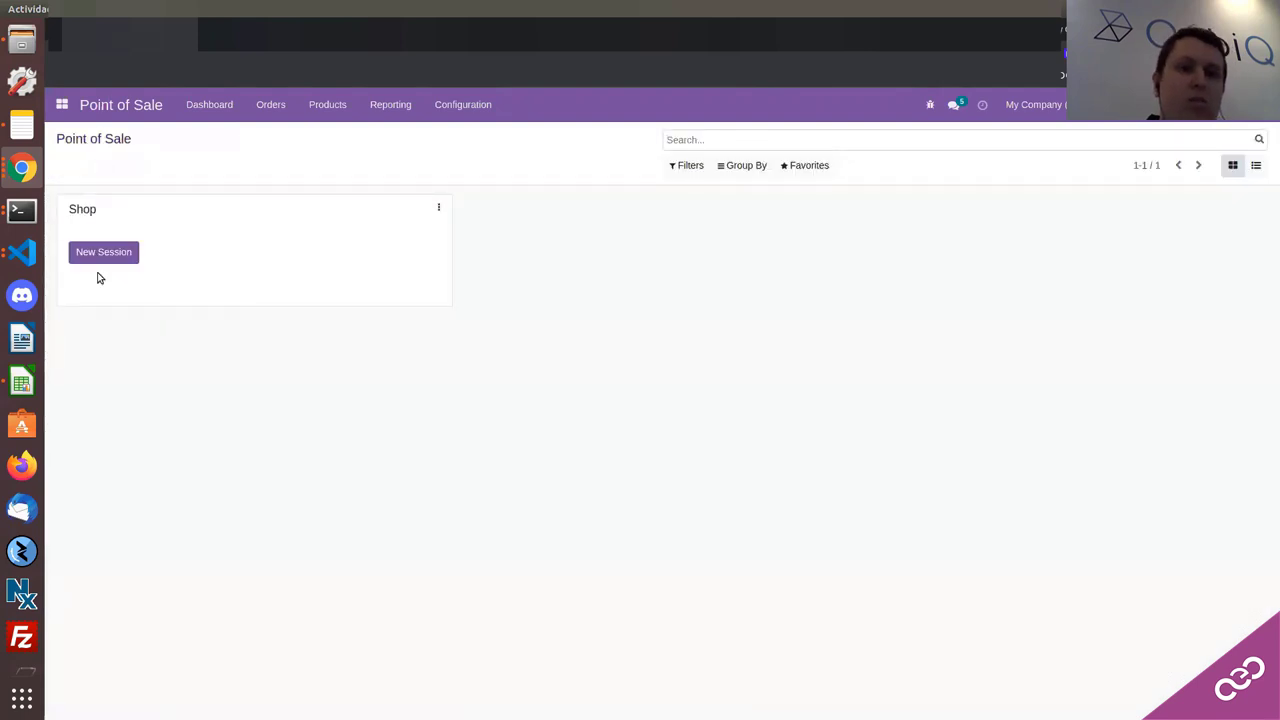
Step: Start a new session on the Shop point of sale
{"action": "left_click", "coordinate": [97, 258]}
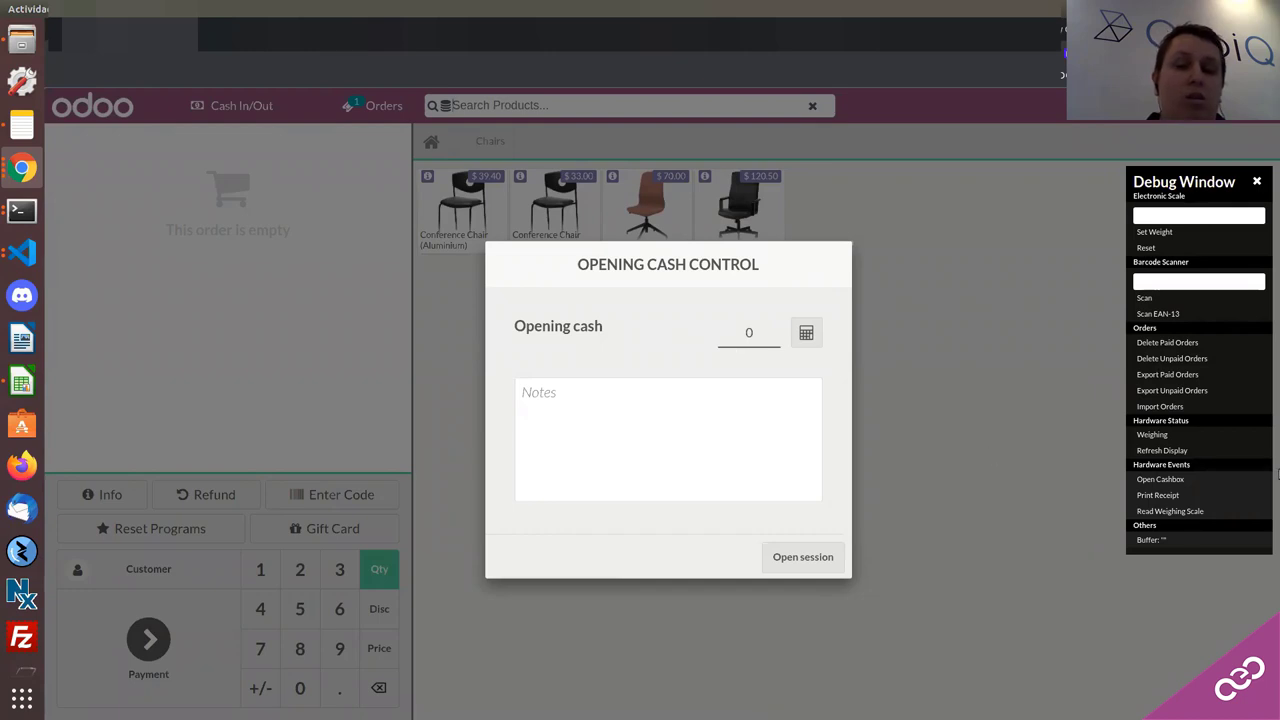
Step: Count the opening cash as 2 × $0.01 and 8 × $50, totalling 400.02
{"action": "left_click", "coordinate": [804, 337]}
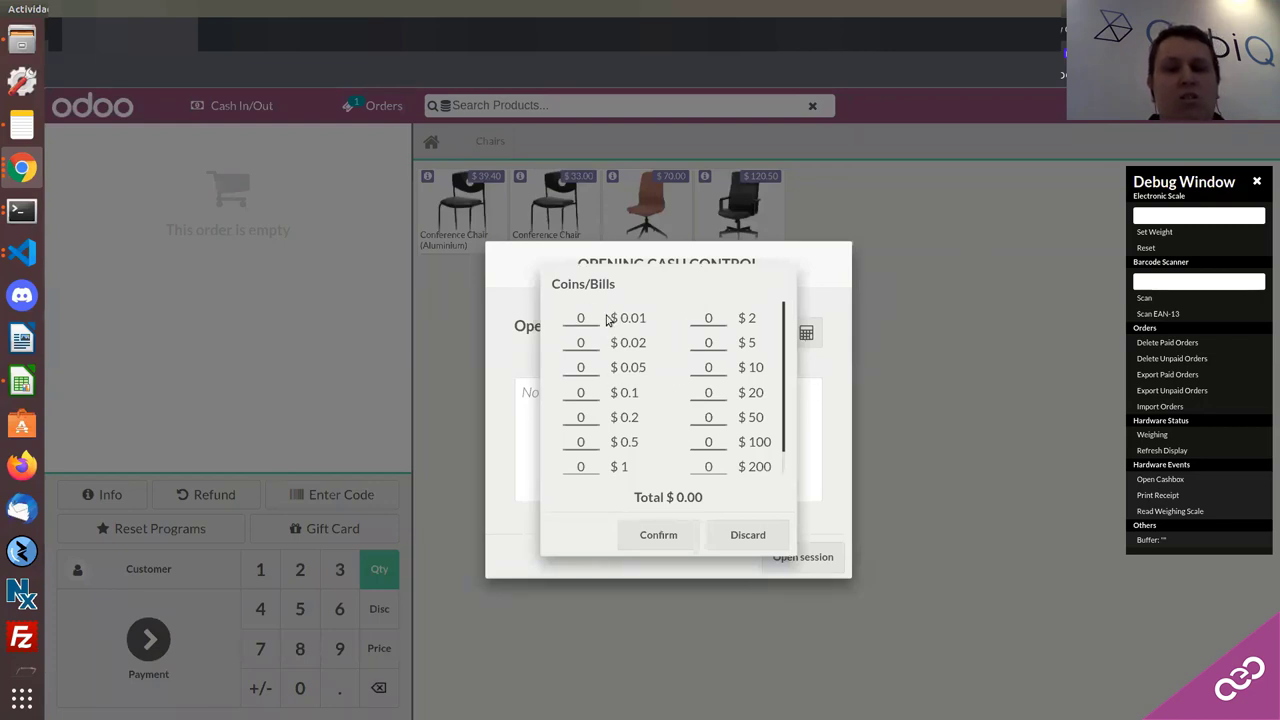
{"action": "scroll", "coordinate": [600, 330], "scroll_direction": "down", "scroll_amount": 1}
{"action": "scroll", "coordinate": [575, 337], "scroll_direction": "up", "scroll_amount": 1}
{"action": "left_click", "coordinate": [580, 319]}
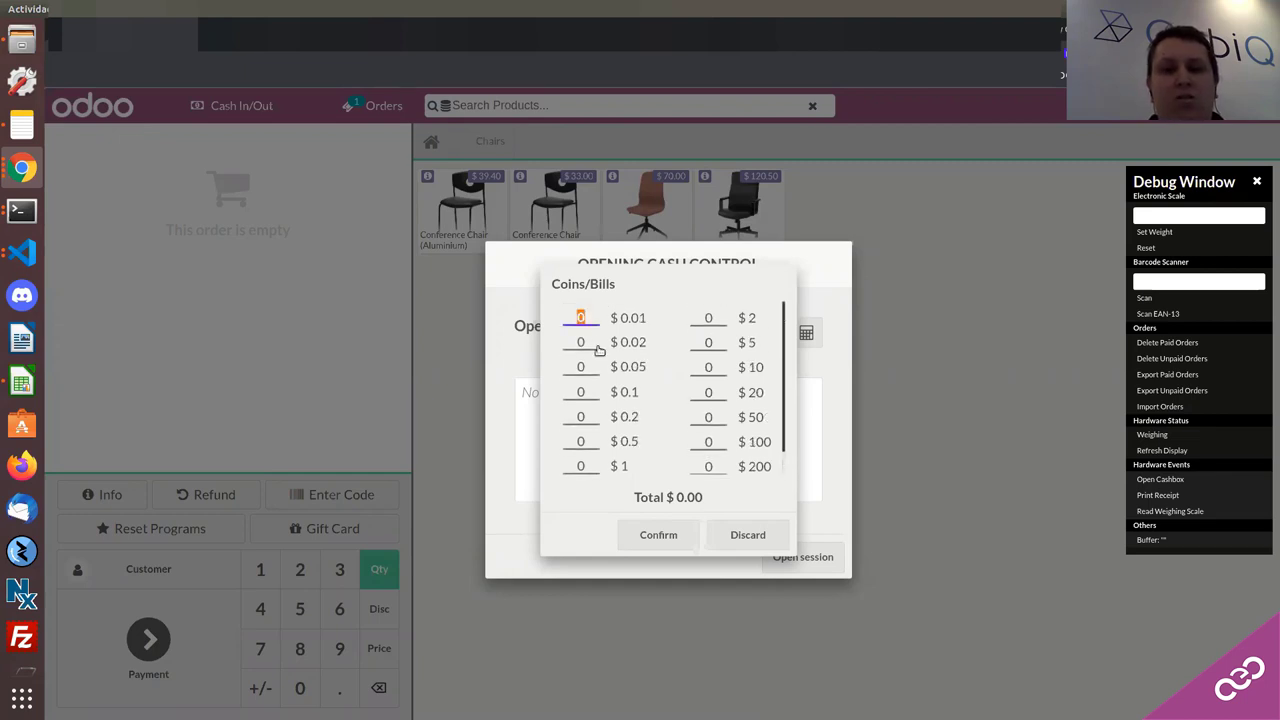
{"action": "type", "text": "2"}
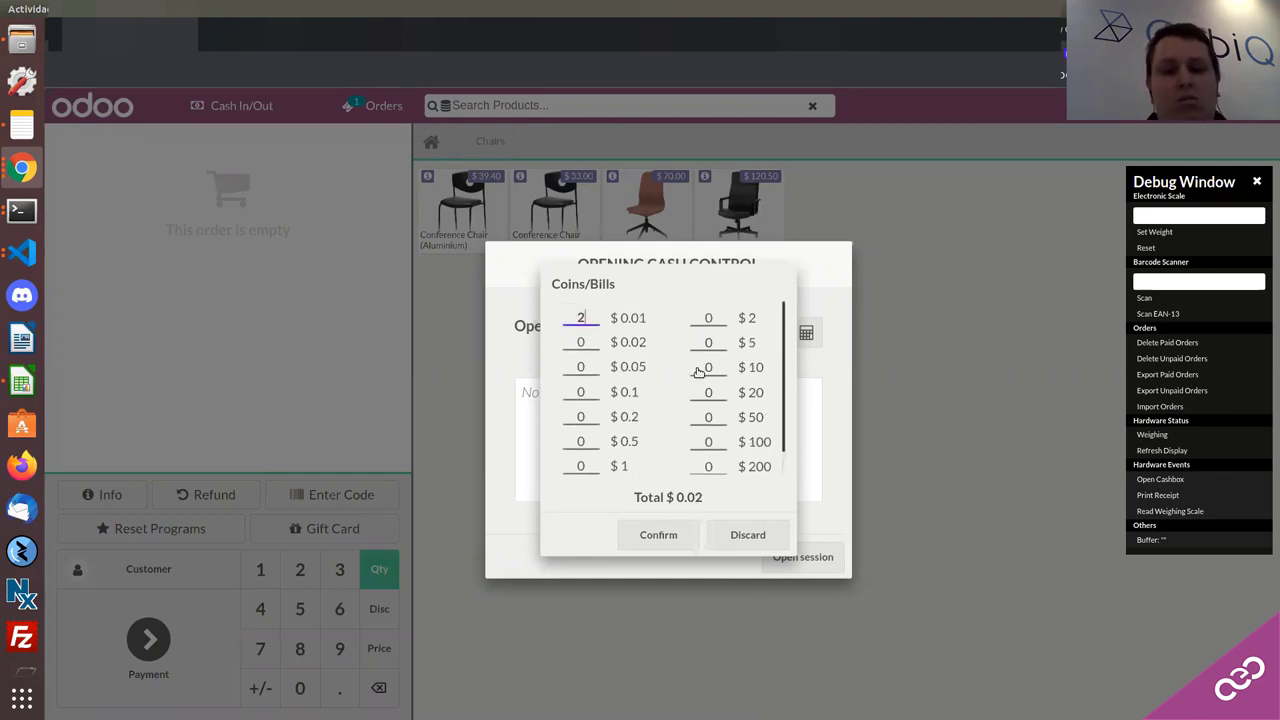
{"action": "scroll", "coordinate": [722, 378], "scroll_direction": "down", "scroll_amount": 1}
{"action": "left_click", "coordinate": [715, 391]}
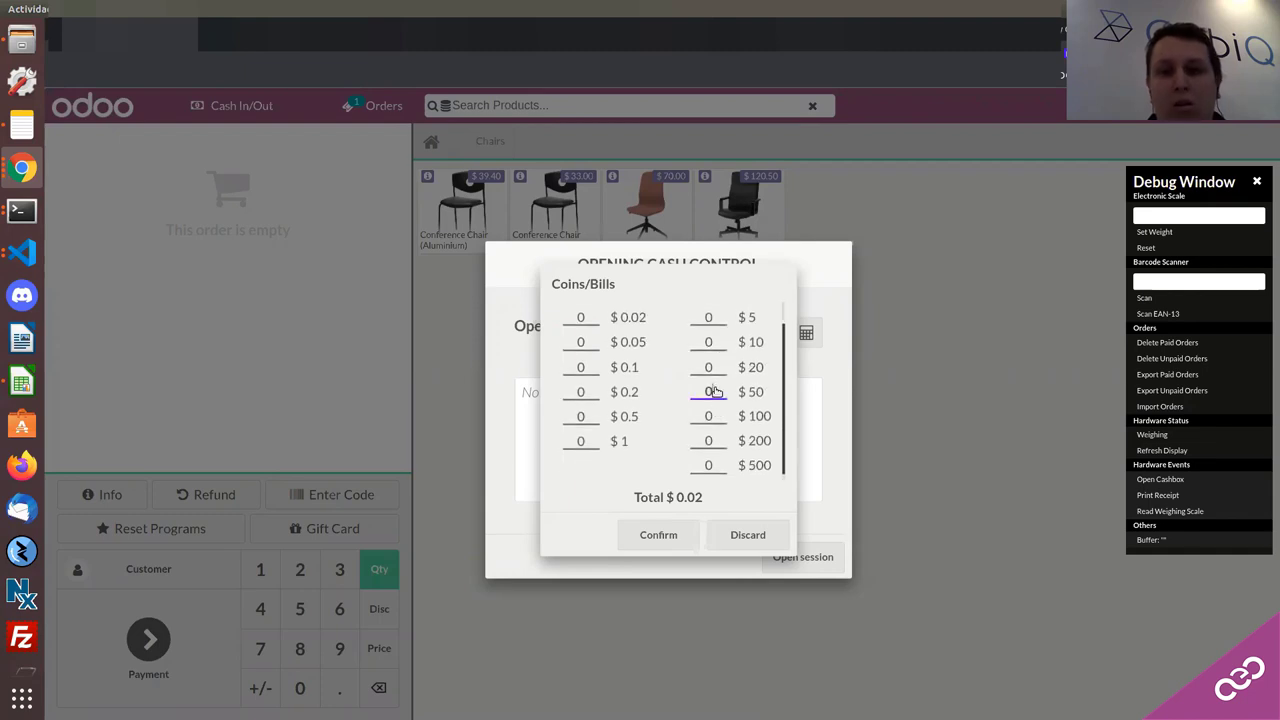
{"action": "scroll", "coordinate": [715, 391], "scroll_direction": "up", "scroll_amount": 1}
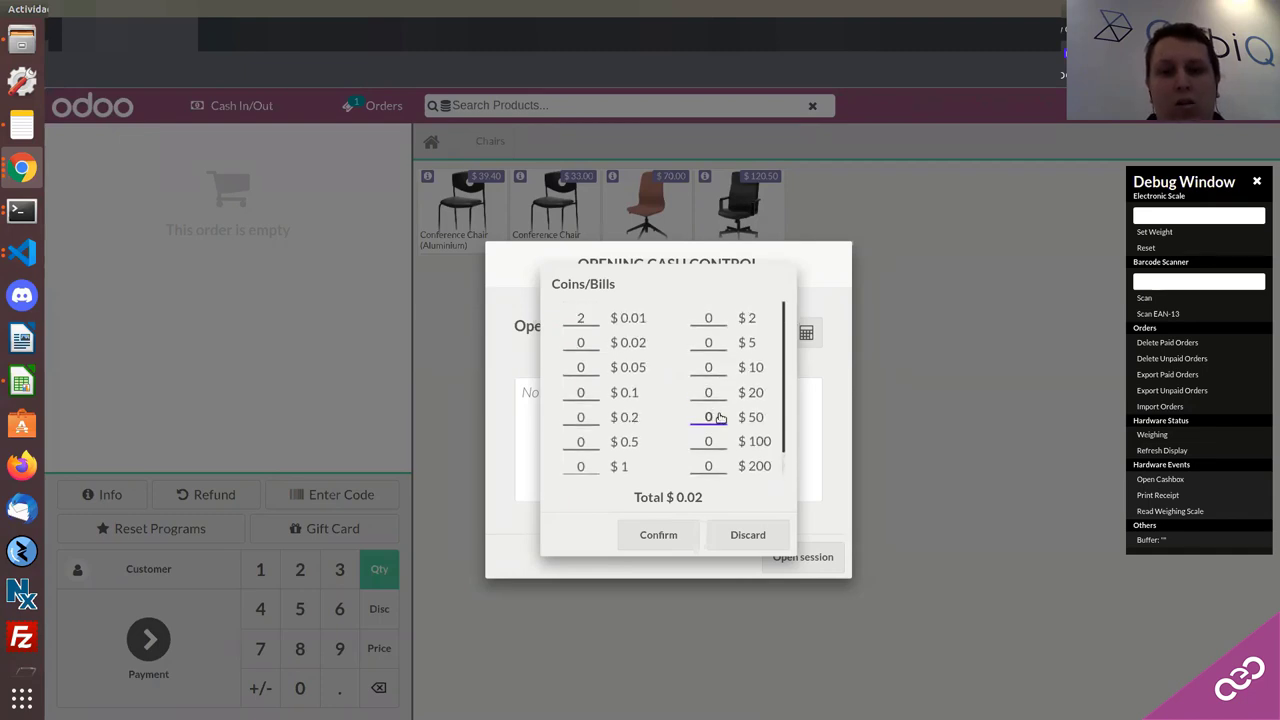
{"action": "double_click", "coordinate": [720, 418]}
{"action": "type", "text": "8"}
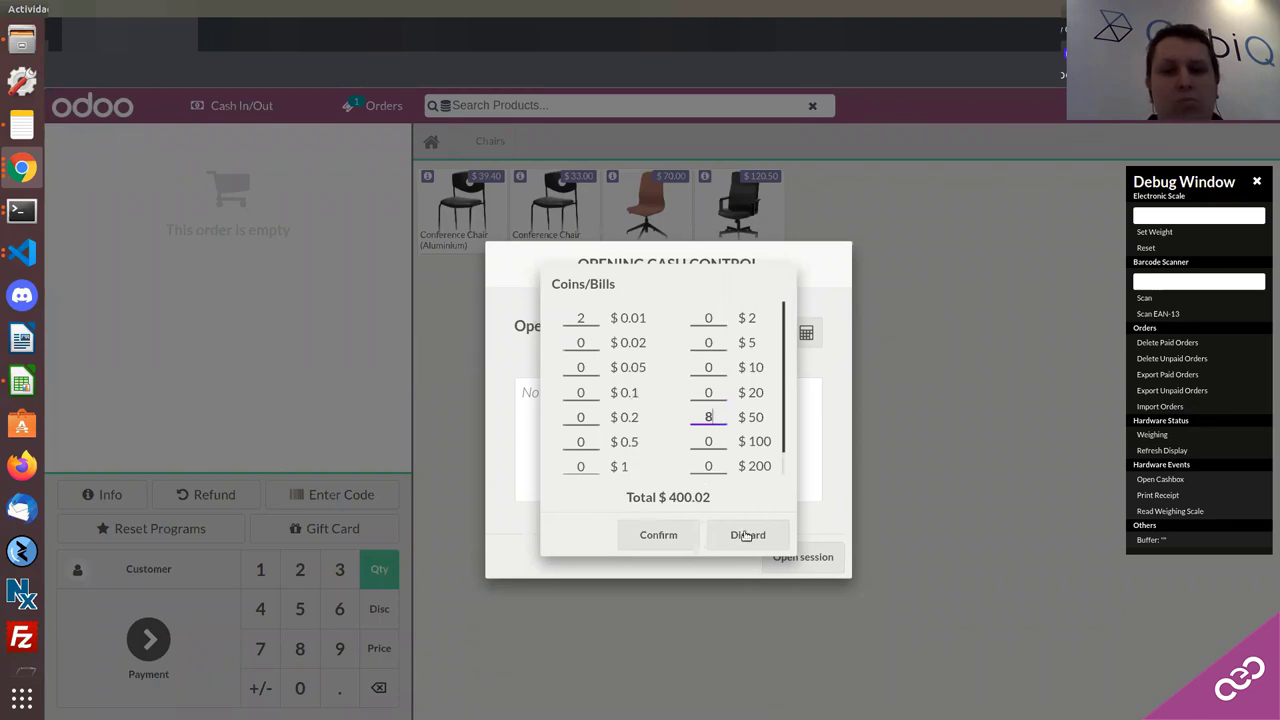
{"action": "left_click", "coordinate": [686, 536]}
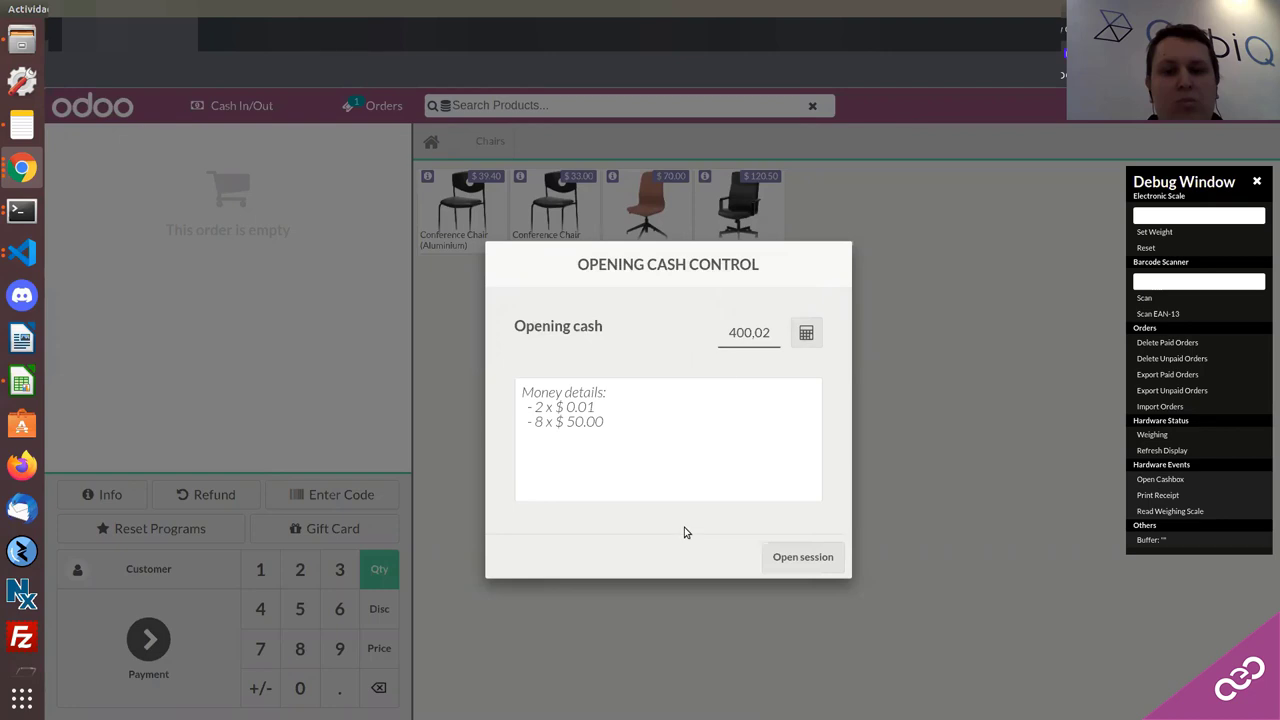
Step: Select the money details text and open the Shop session
{"action": "left_click_drag", "start_coordinate": [609, 420], "coordinate": [511, 396]}
{"action": "left_click", "coordinate": [600, 414]}
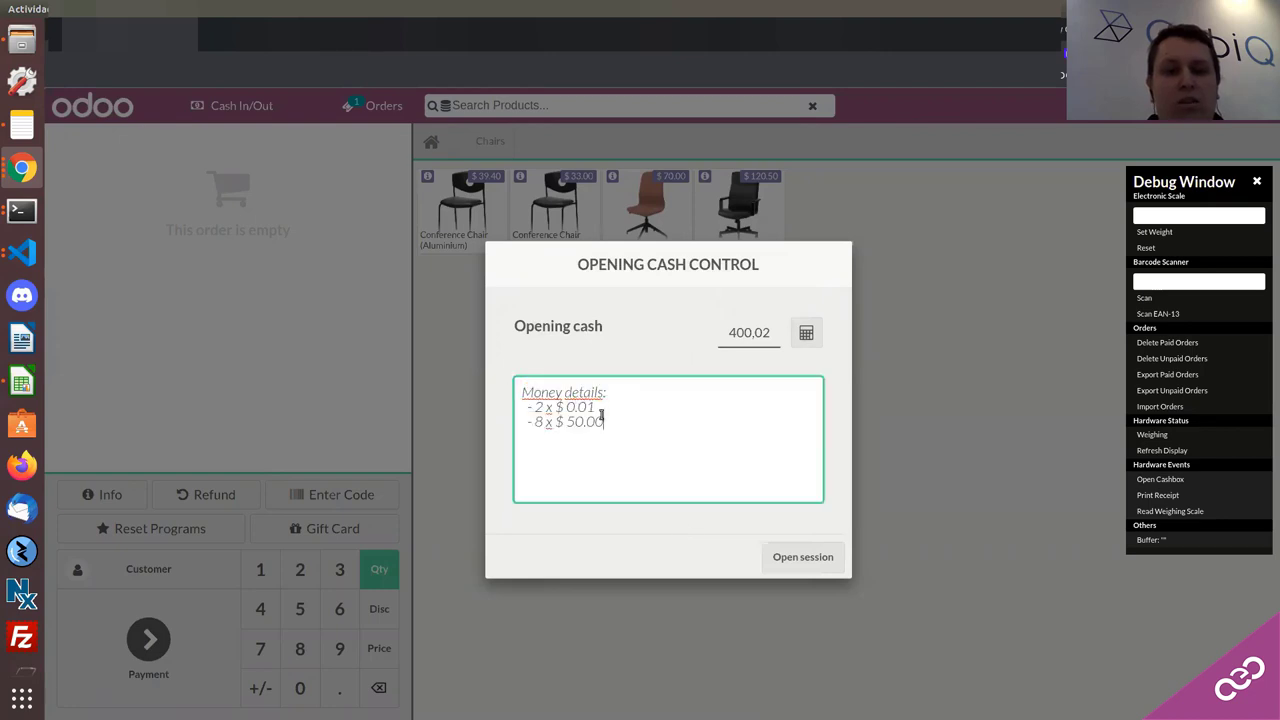
{"action": "left_click_drag", "start_coordinate": [609, 422], "coordinate": [520, 386]}
{"action": "left_click", "coordinate": [618, 413]}
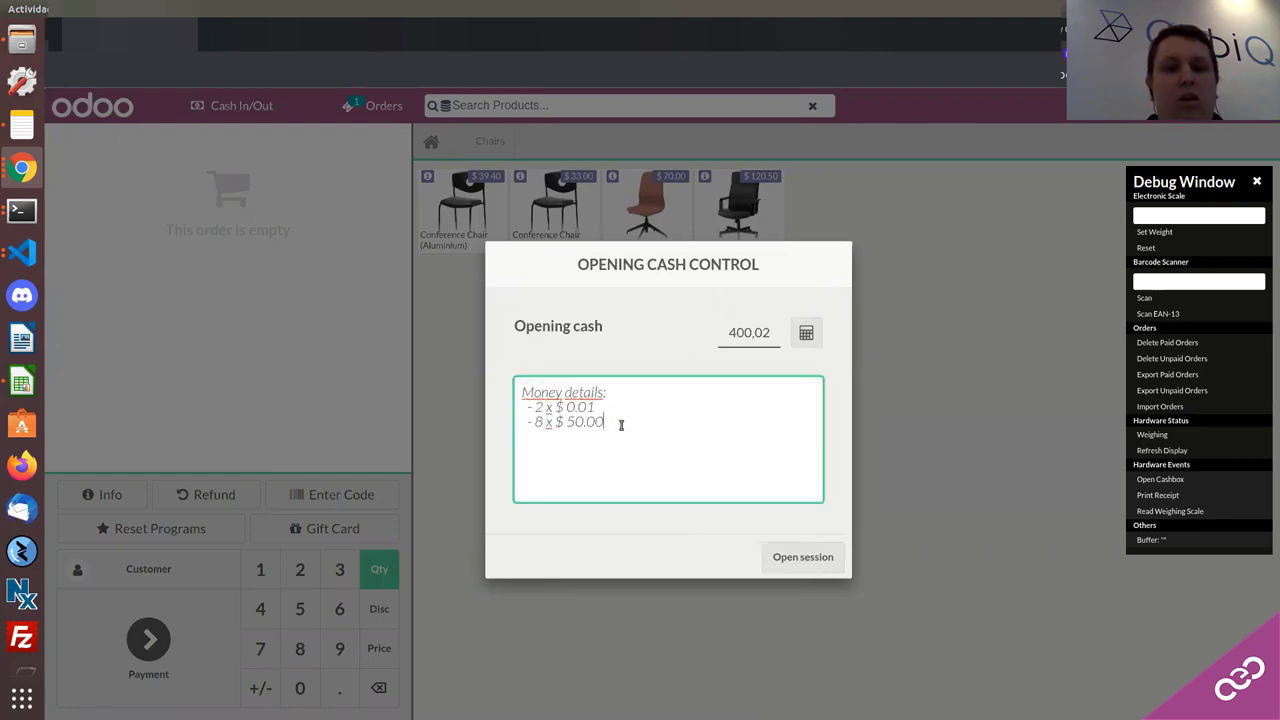
{"action": "left_click_drag", "start_coordinate": [620, 423], "coordinate": [544, 391]}
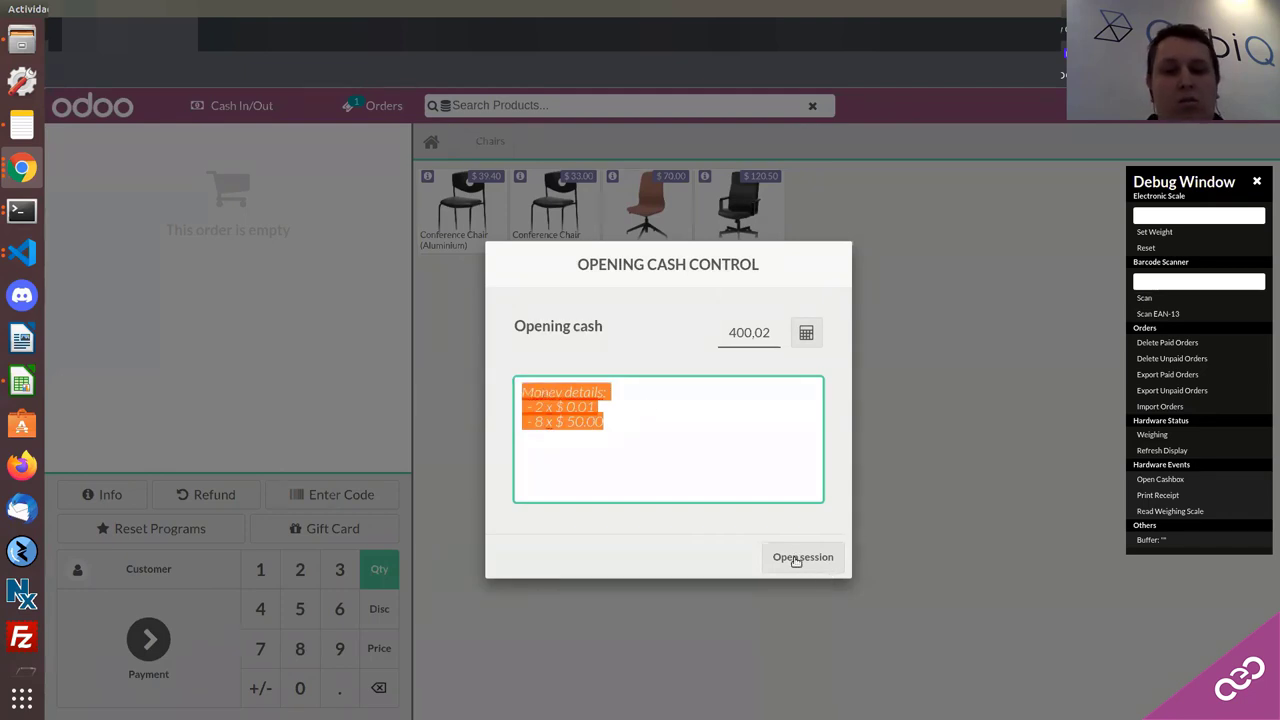
{"action": "left_click", "coordinate": [796, 557]}
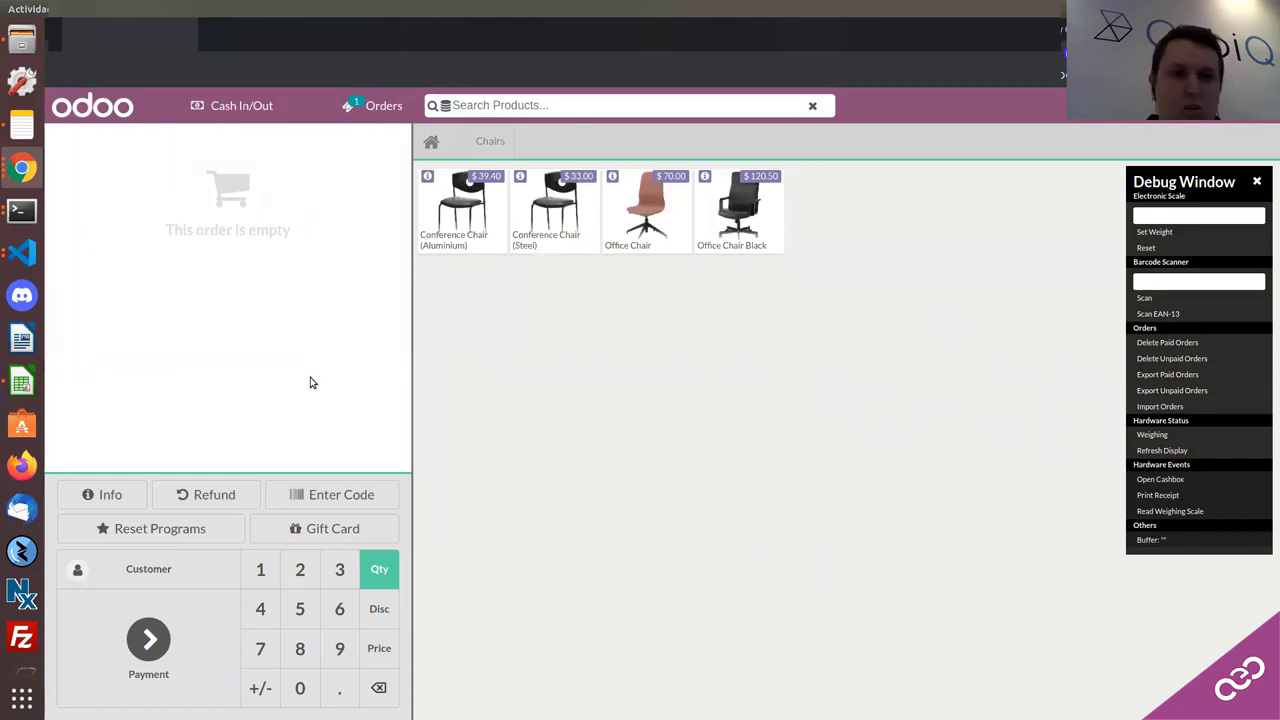
Step: Add Conference Chair (Aluminium) and (Steel) to the order, then show the Aluminium chair's info
{"action": "left_click", "coordinate": [448, 219]}
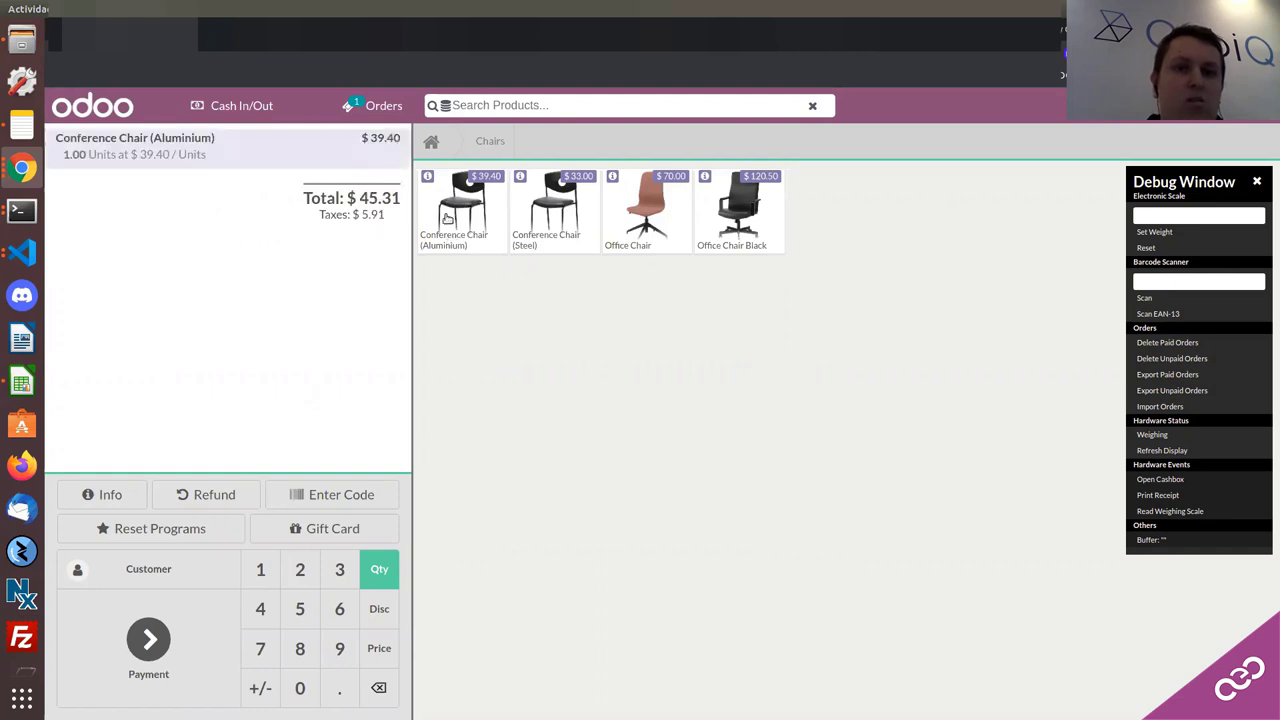
{"action": "left_click", "coordinate": [549, 213]}
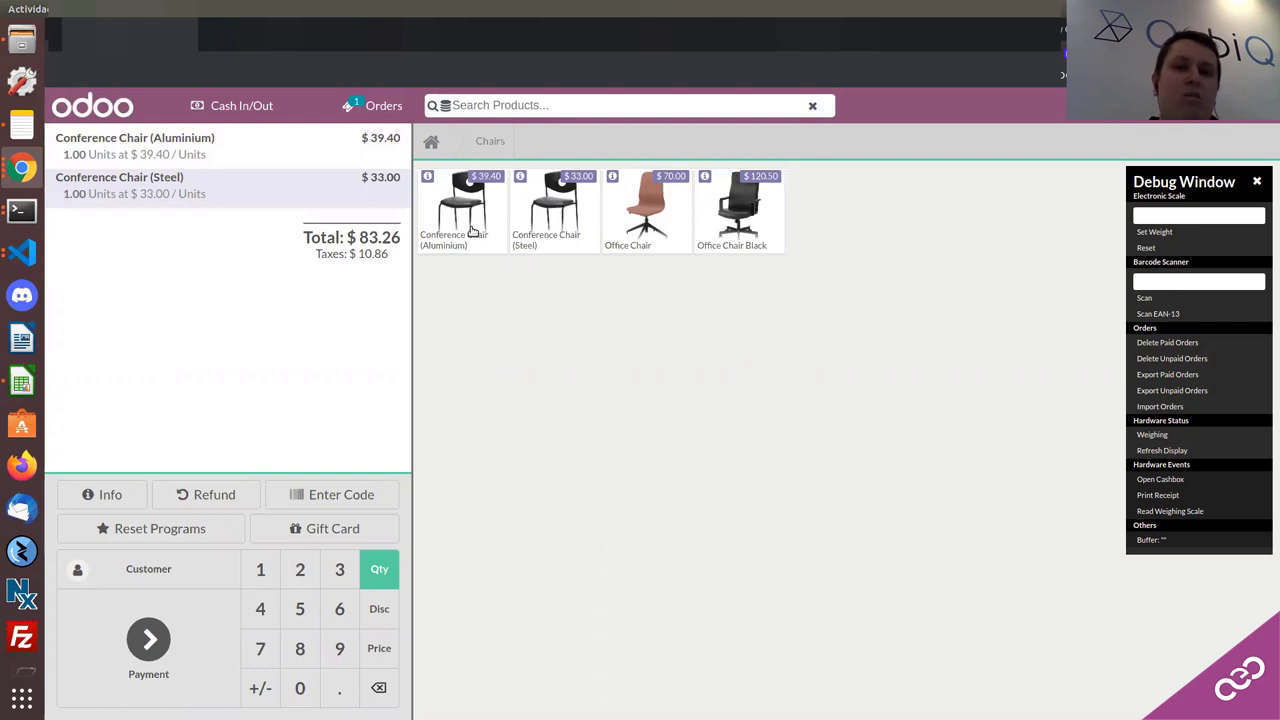
{"action": "left_click", "coordinate": [428, 177]}
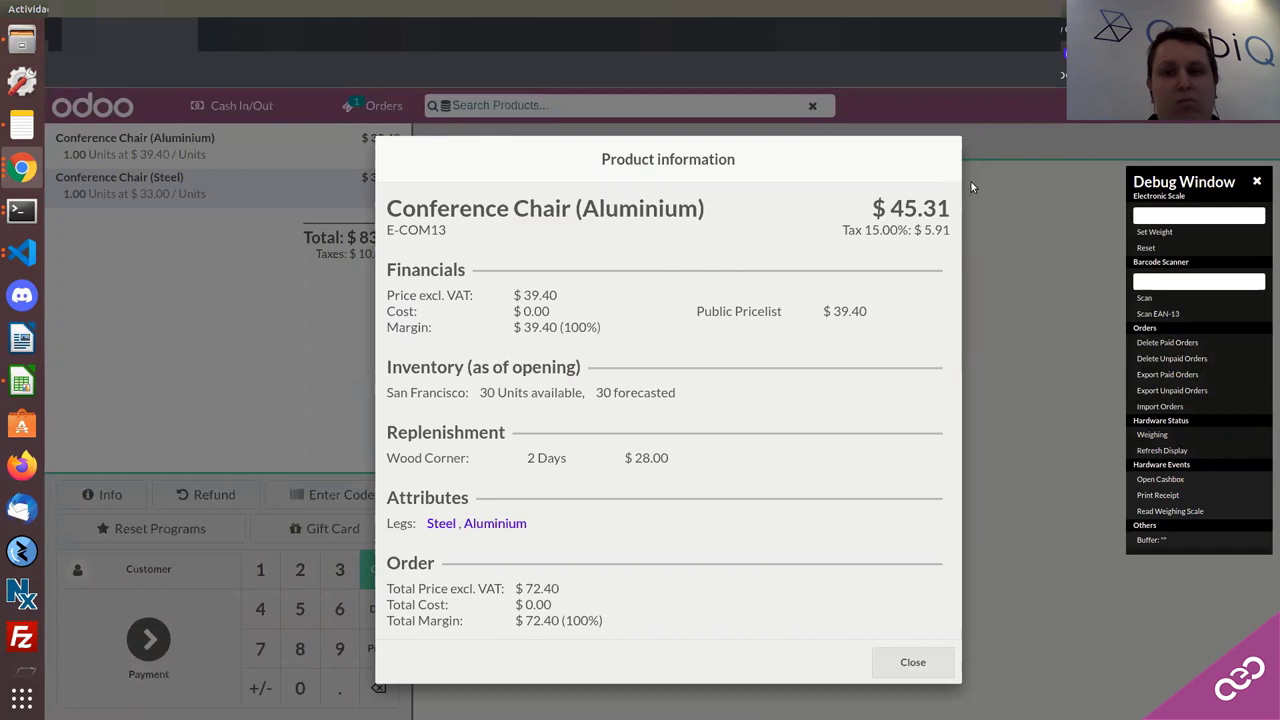
Step: Close the product details and add a second Conference Chair (Steel), an Office Chair and an Office Chair Black
{"action": "left_click", "coordinate": [878, 663]}
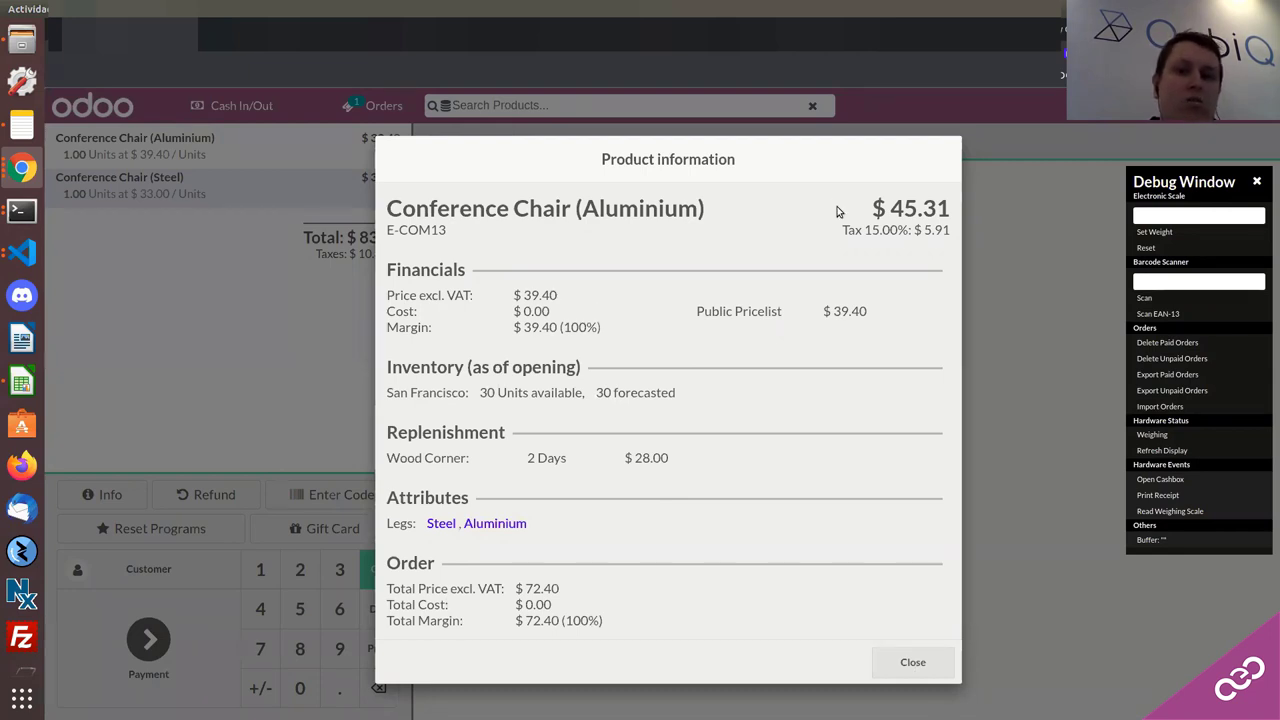
{"action": "left_click", "coordinate": [922, 665]}
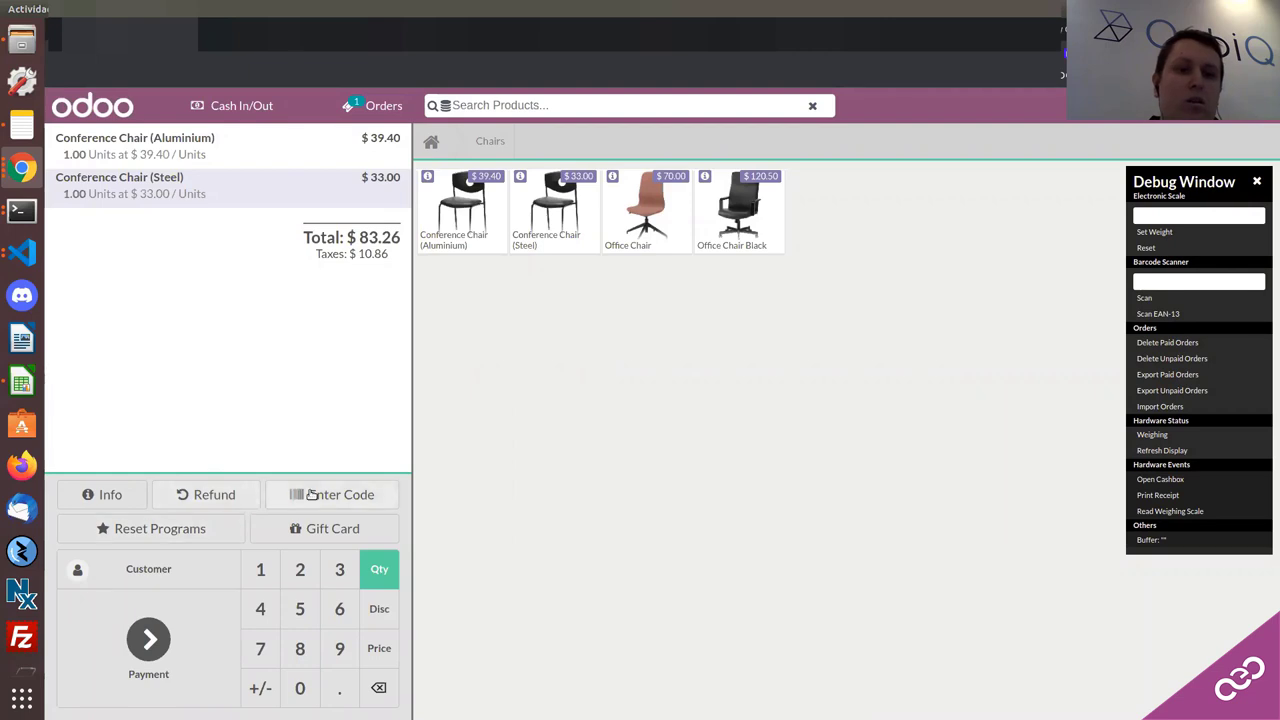
{"action": "left_click", "coordinate": [548, 188]}
{"action": "left_click", "coordinate": [646, 210]}
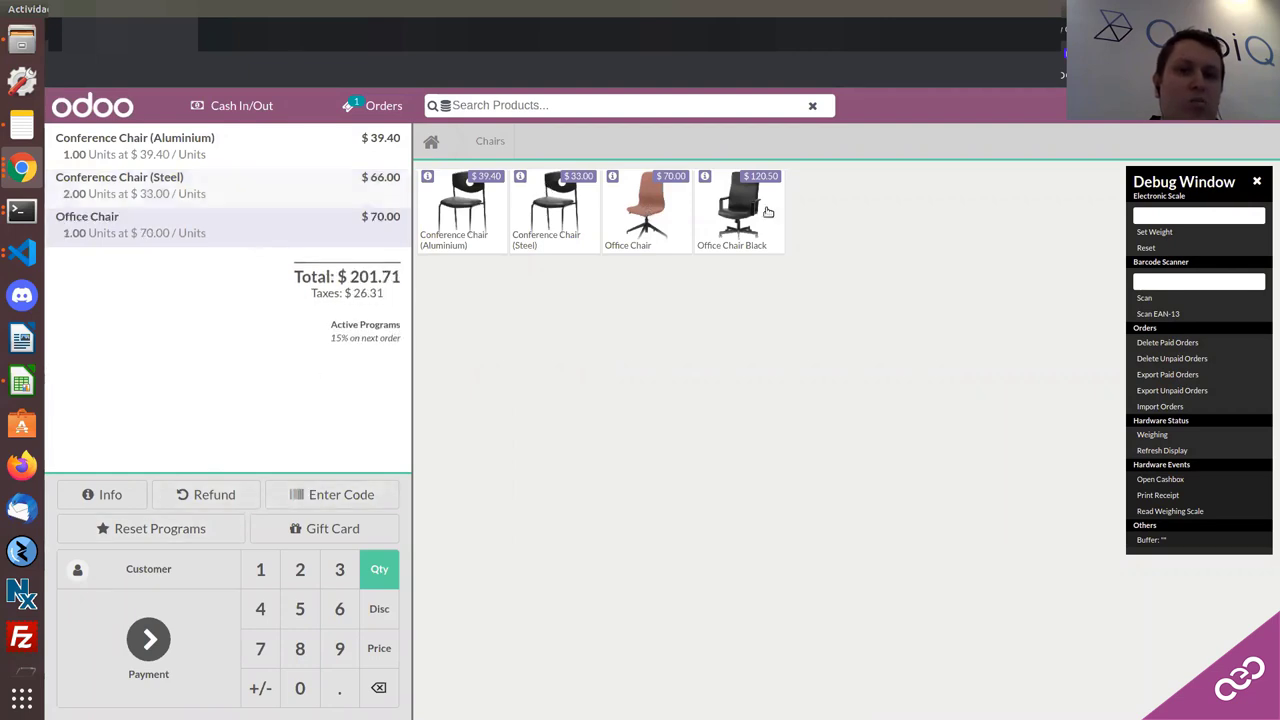
{"action": "left_click", "coordinate": [738, 210]}
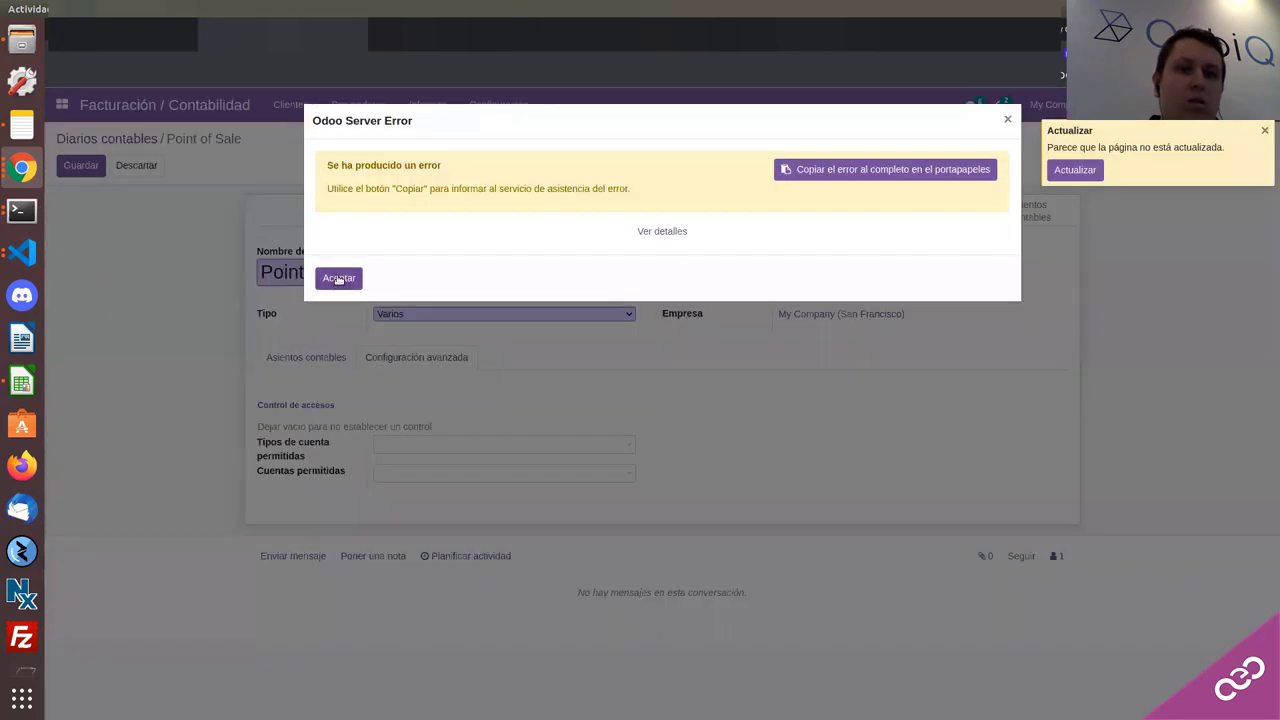
Step: Dismiss the server error and reload the Odoo site
{"action": "left_click", "coordinate": [336, 278]}
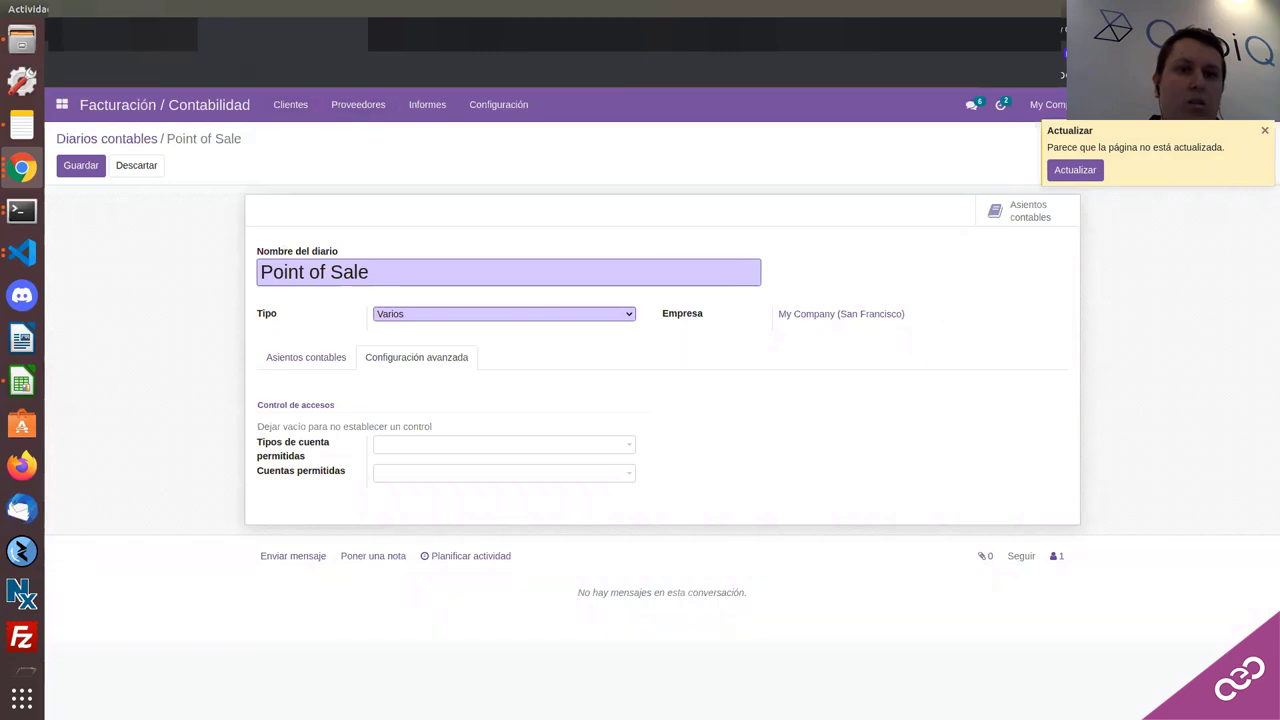
{"action": "left_click", "coordinate": [366, 87]}
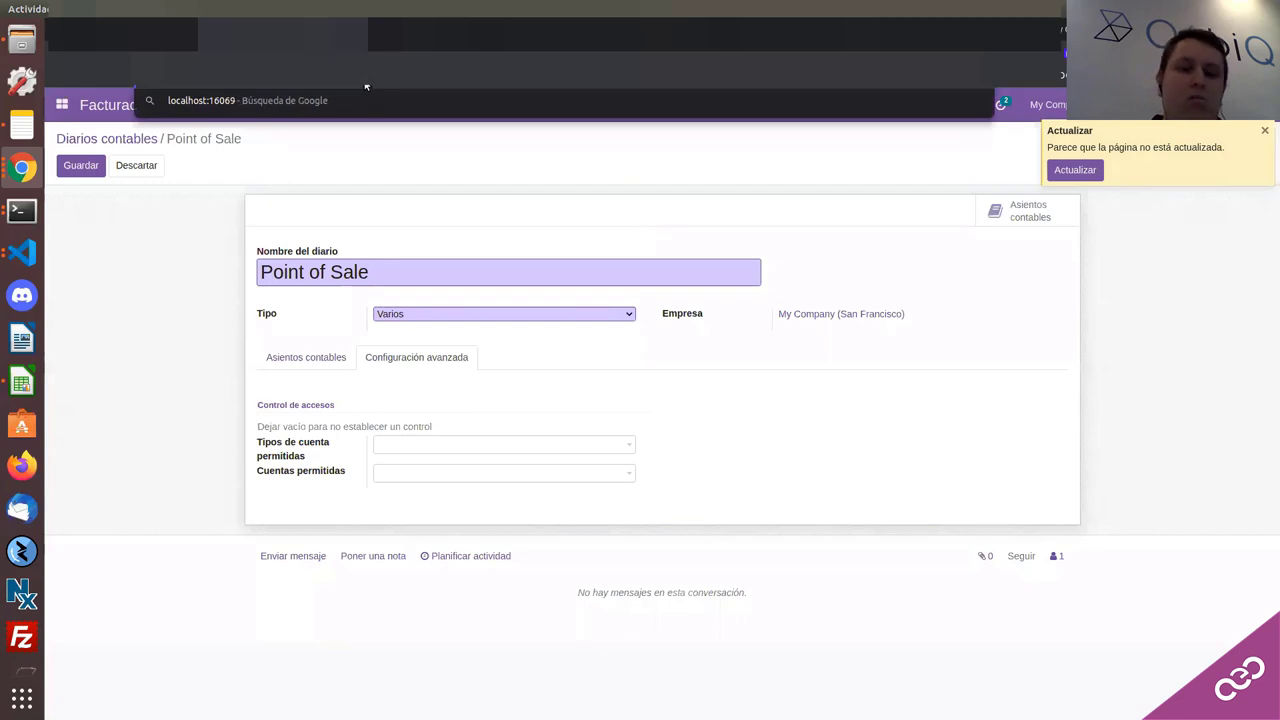
{"action": "key", "text": "Return"}
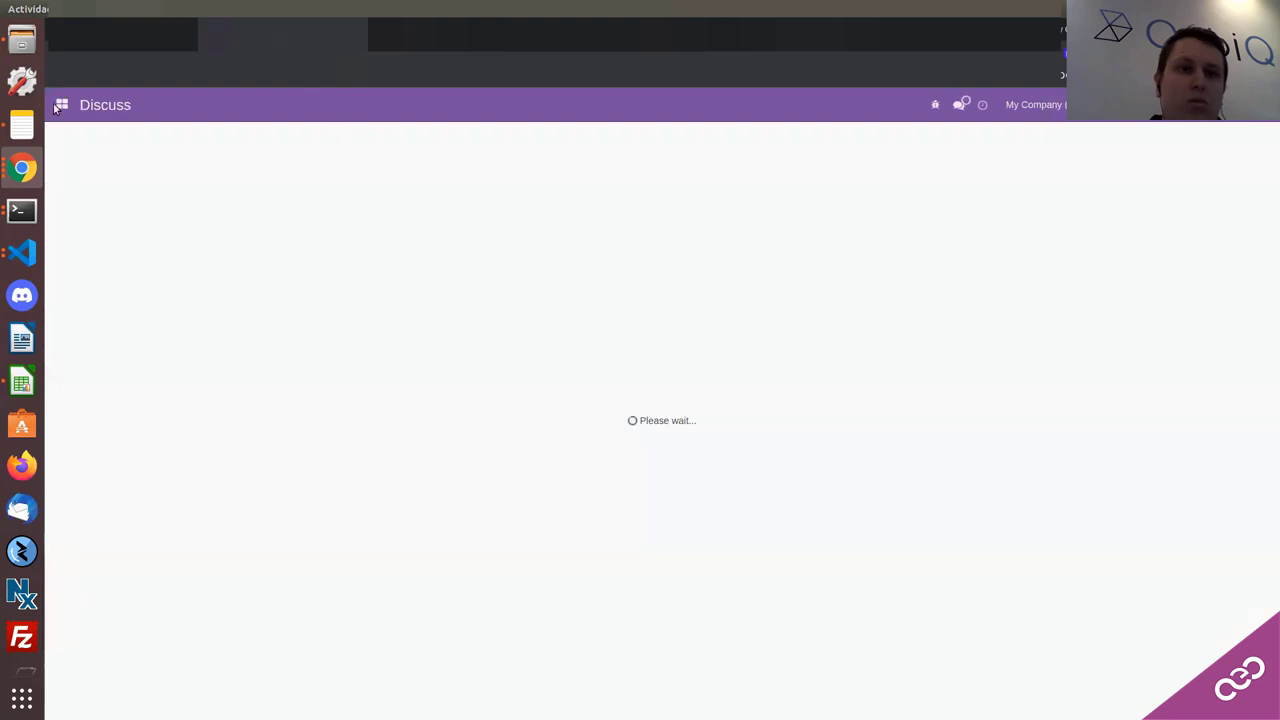
Step: Switch to the Point of Sale app from the apps menu
{"action": "left_click", "coordinate": [61, 104]}
{"action": "left_click", "coordinate": [97, 157]}
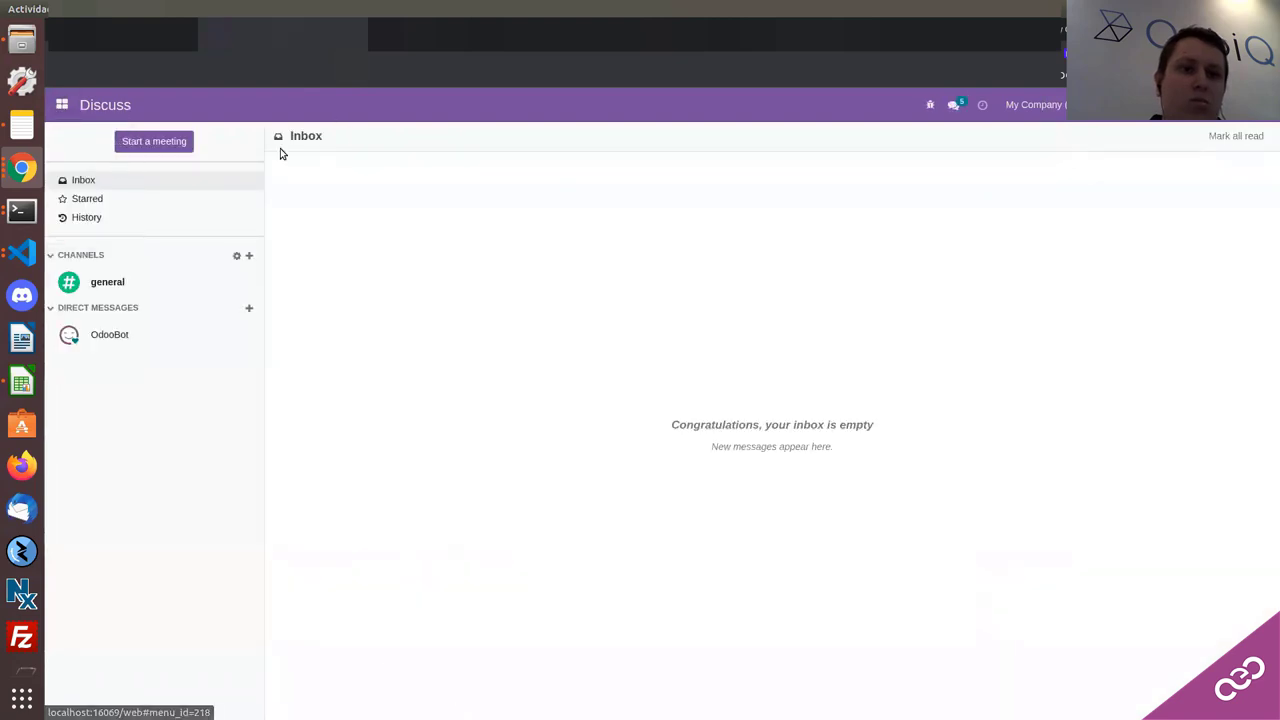
{"action": "left_click", "coordinate": [327, 104]}
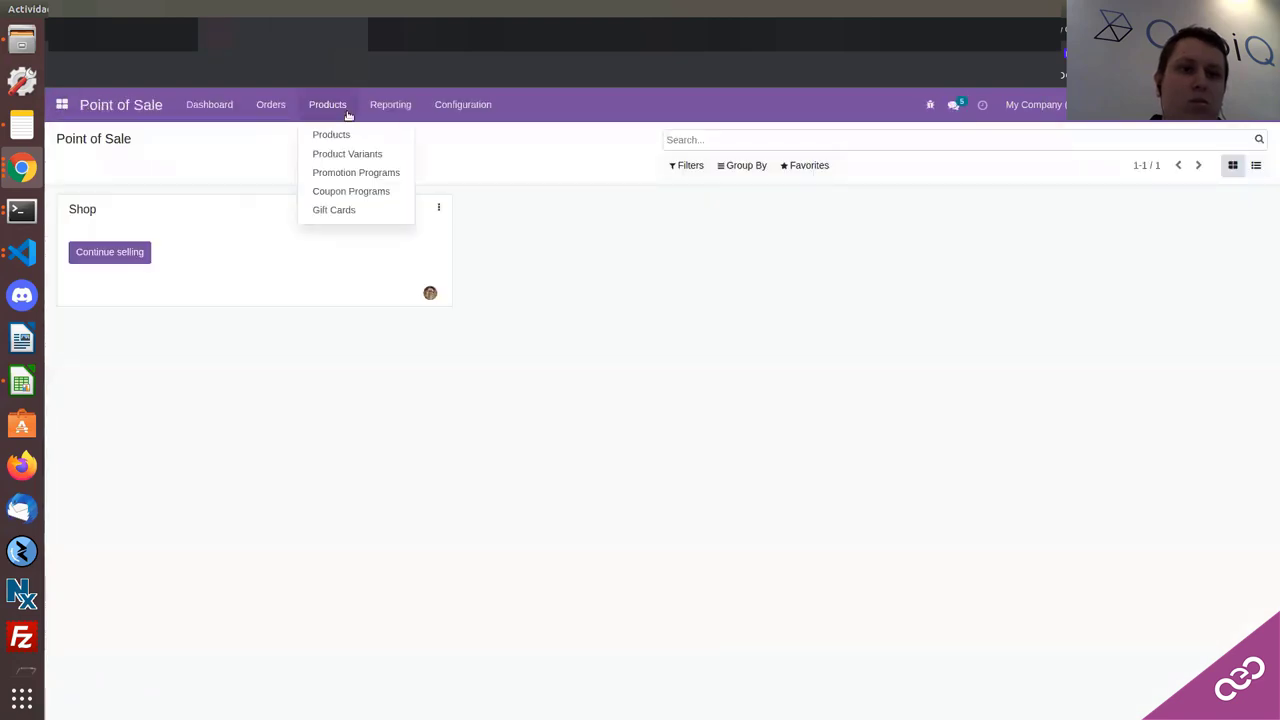
Step: Copy the last coupon code from the 10% Discount program's Coupons list
{"action": "left_click", "coordinate": [334, 191]}
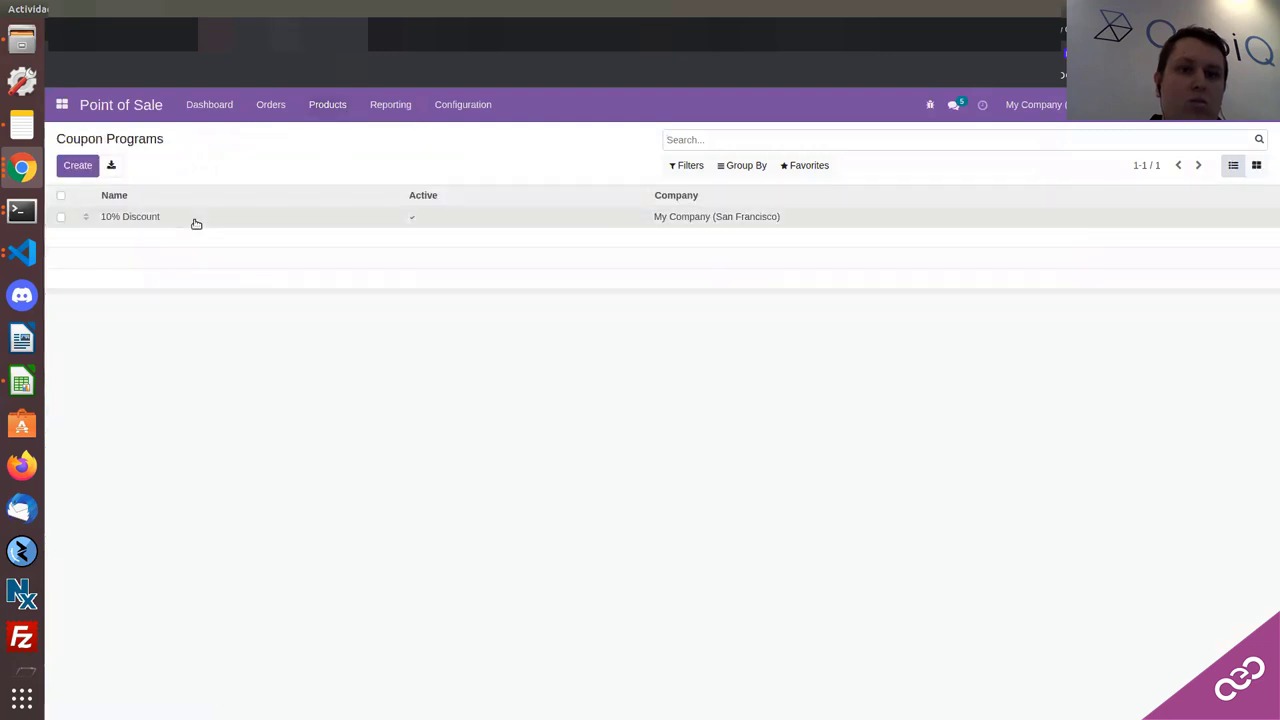
{"action": "left_click", "coordinate": [195, 225]}
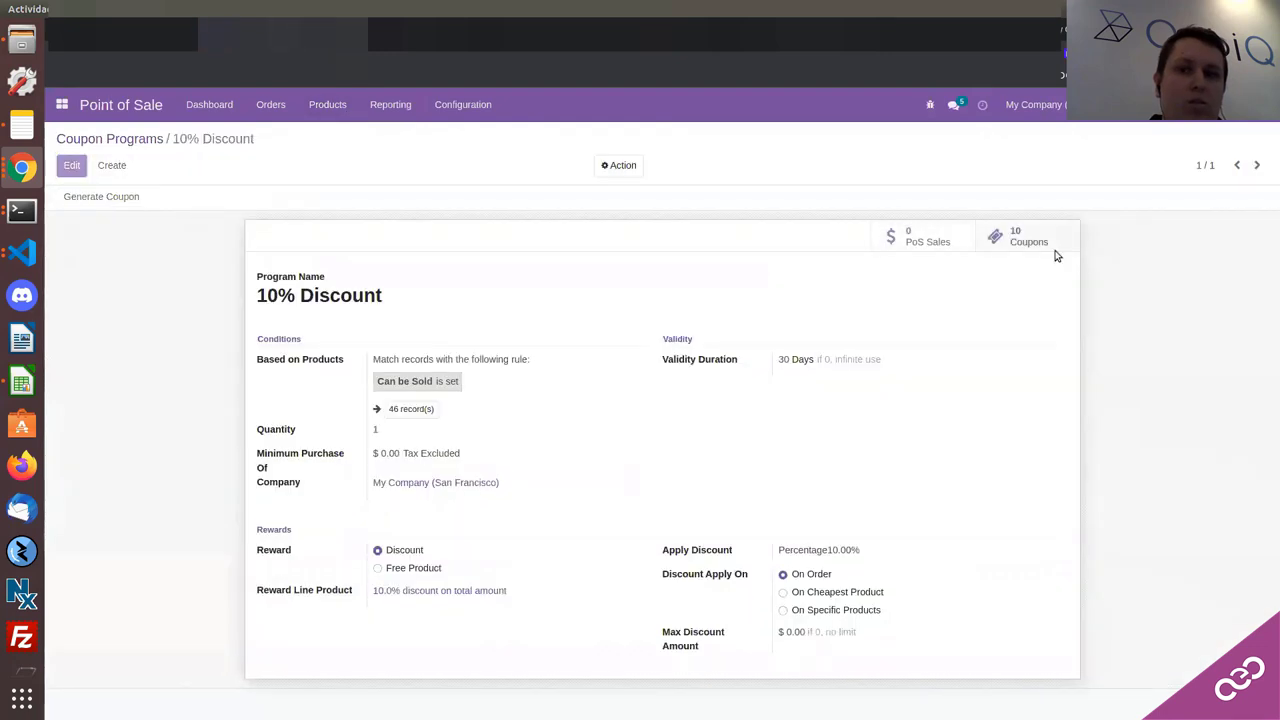
{"action": "left_click", "coordinate": [1054, 251]}
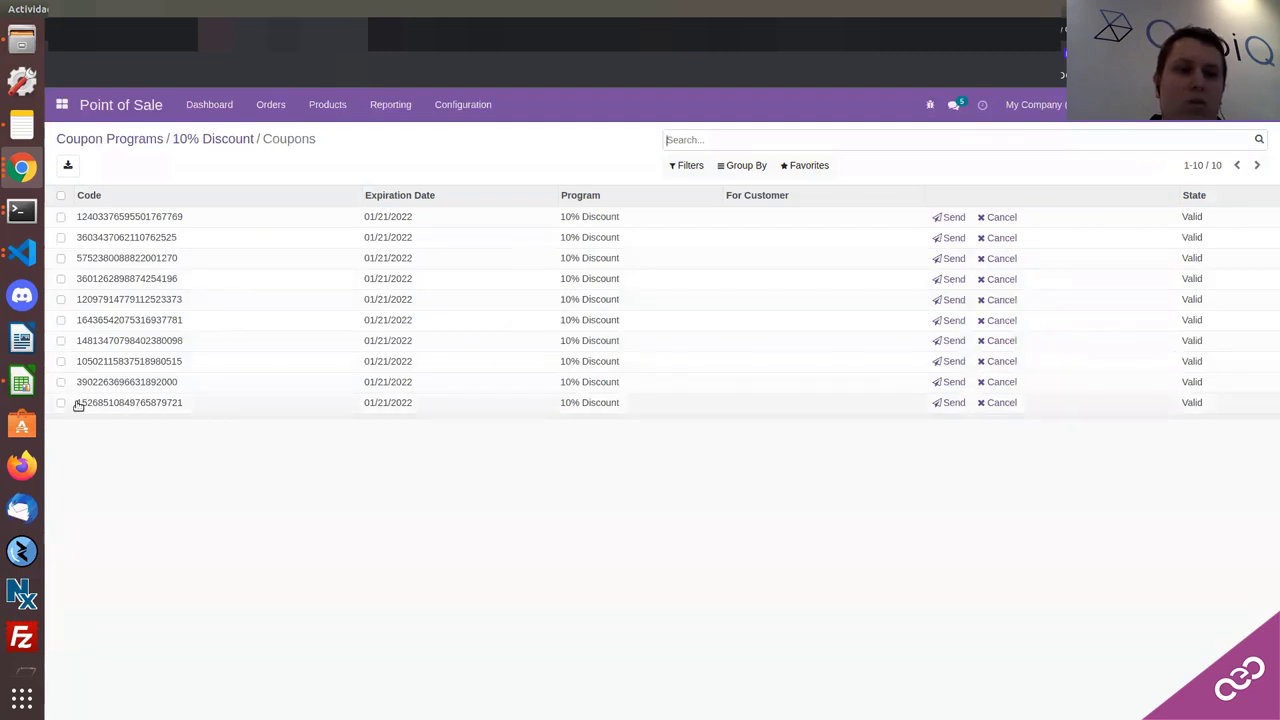
{"action": "left_click_drag", "start_coordinate": [77, 405], "coordinate": [188, 402]}
{"action": "right_click", "coordinate": [188, 402]}
{"action": "left_click", "coordinate": [222, 412]}
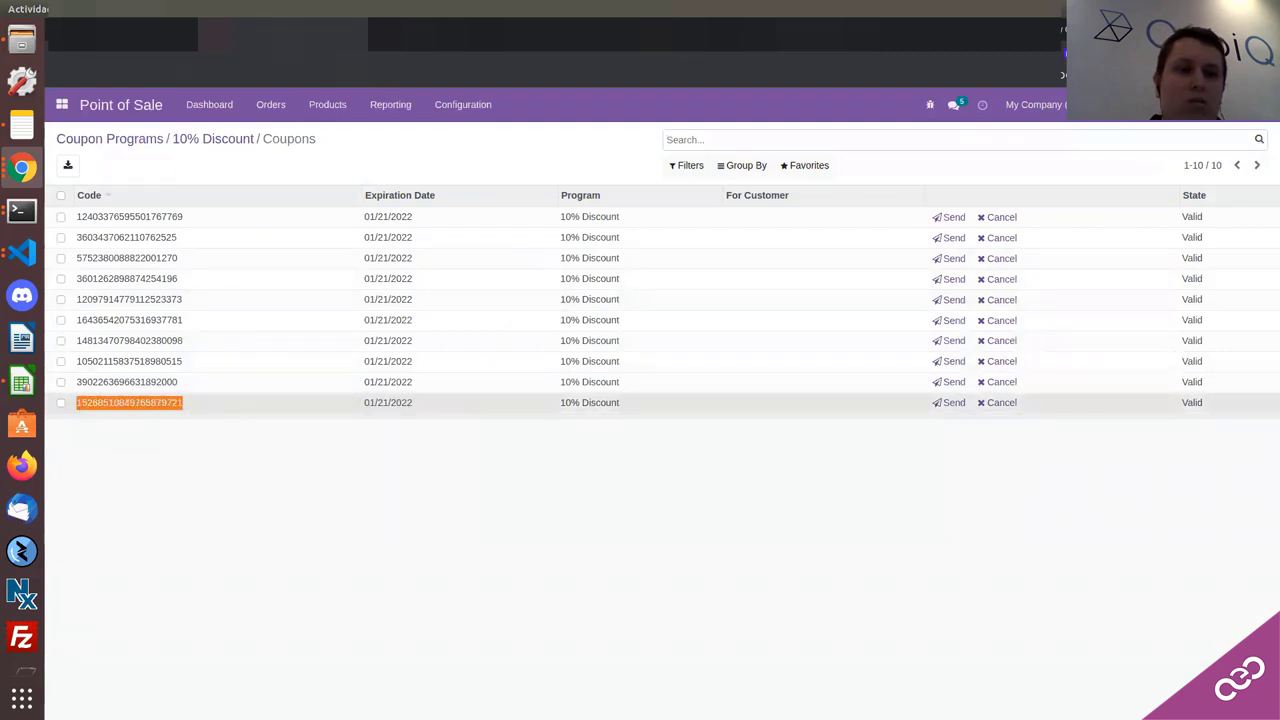
Step: Paste the coupon code into the POS Enter Code prompt and apply it to the order
{"action": "key", "text": "ctrl+Tab"}
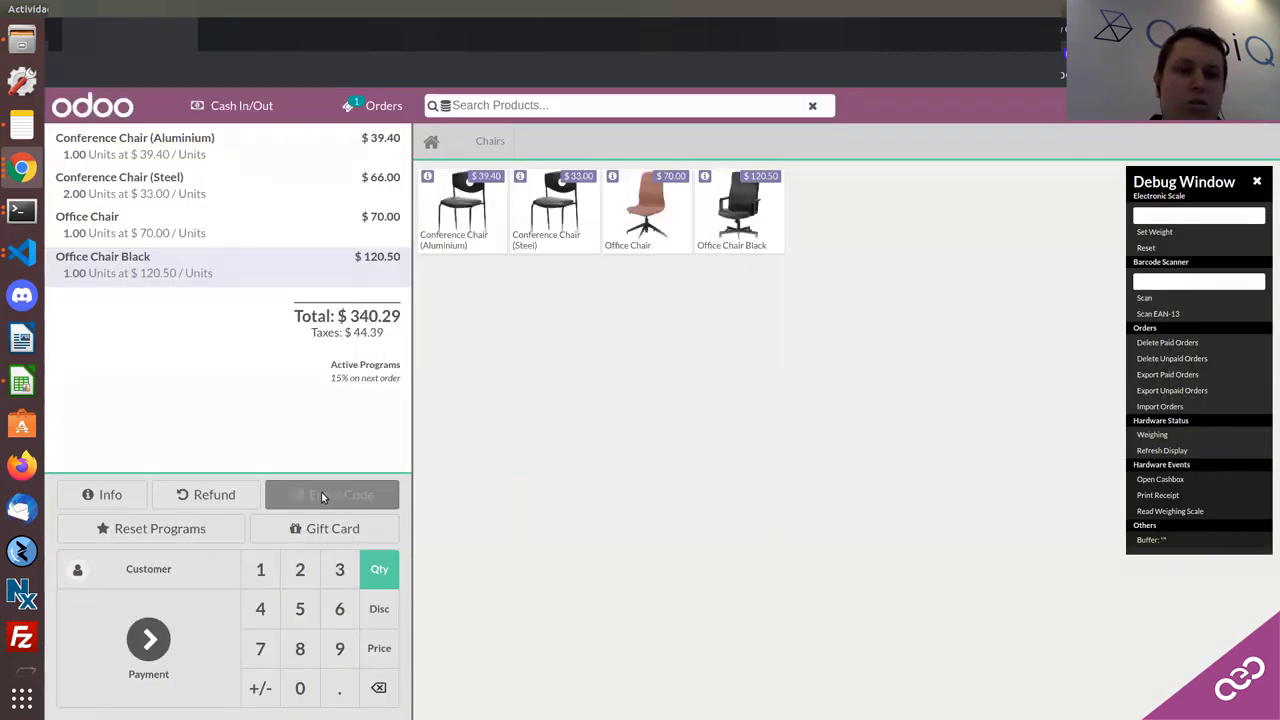
{"action": "left_click", "coordinate": [321, 492]}
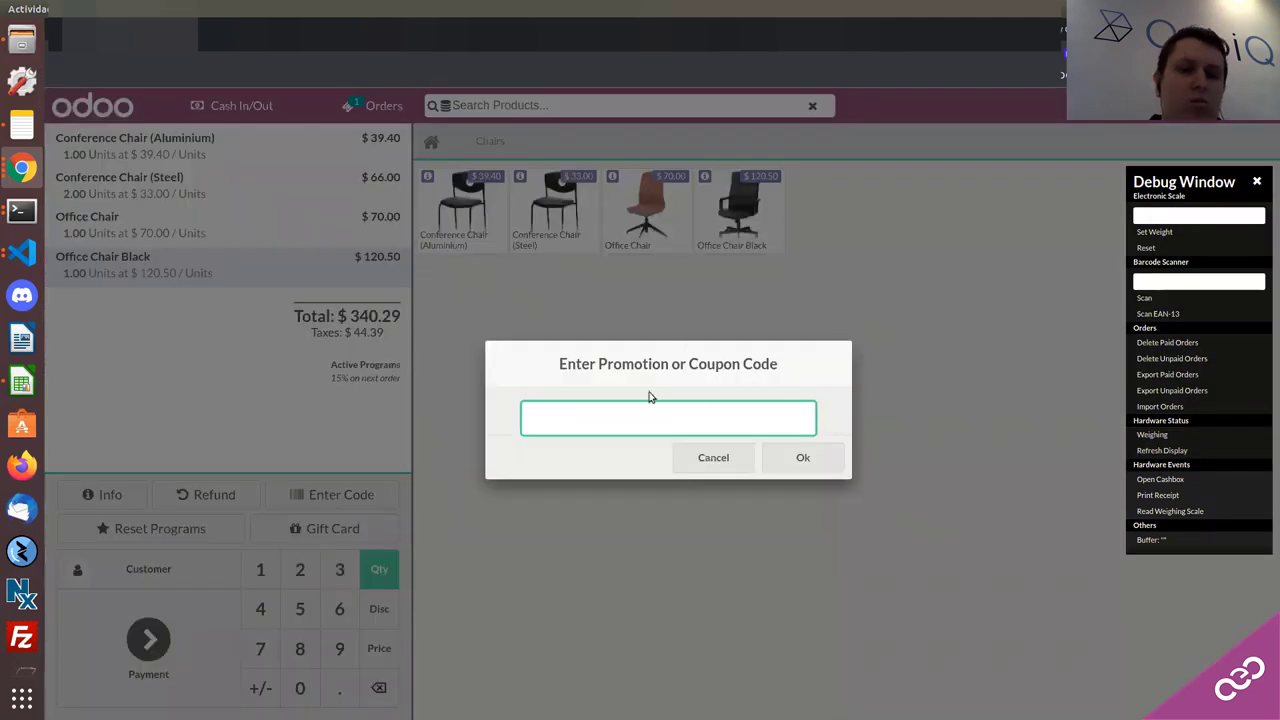
{"action": "right_click", "coordinate": [611, 423]}
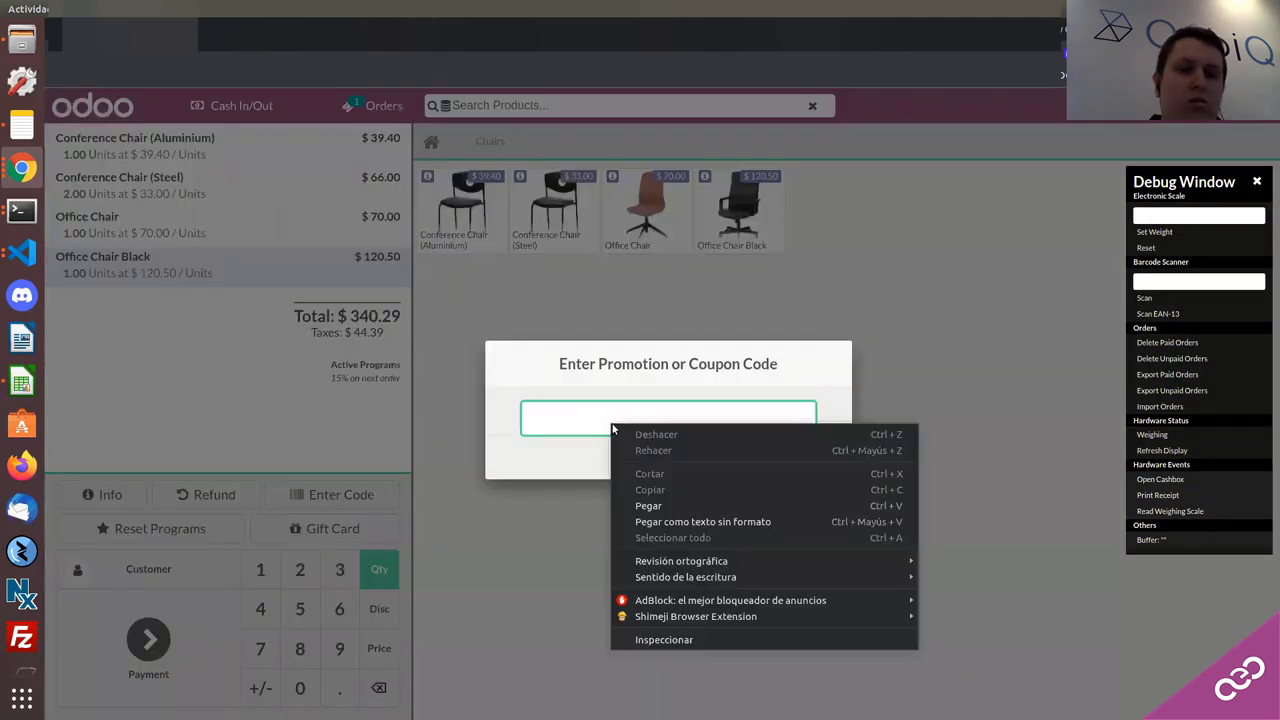
{"action": "left_click", "coordinate": [650, 505]}
{"action": "left_click", "coordinate": [800, 460]}
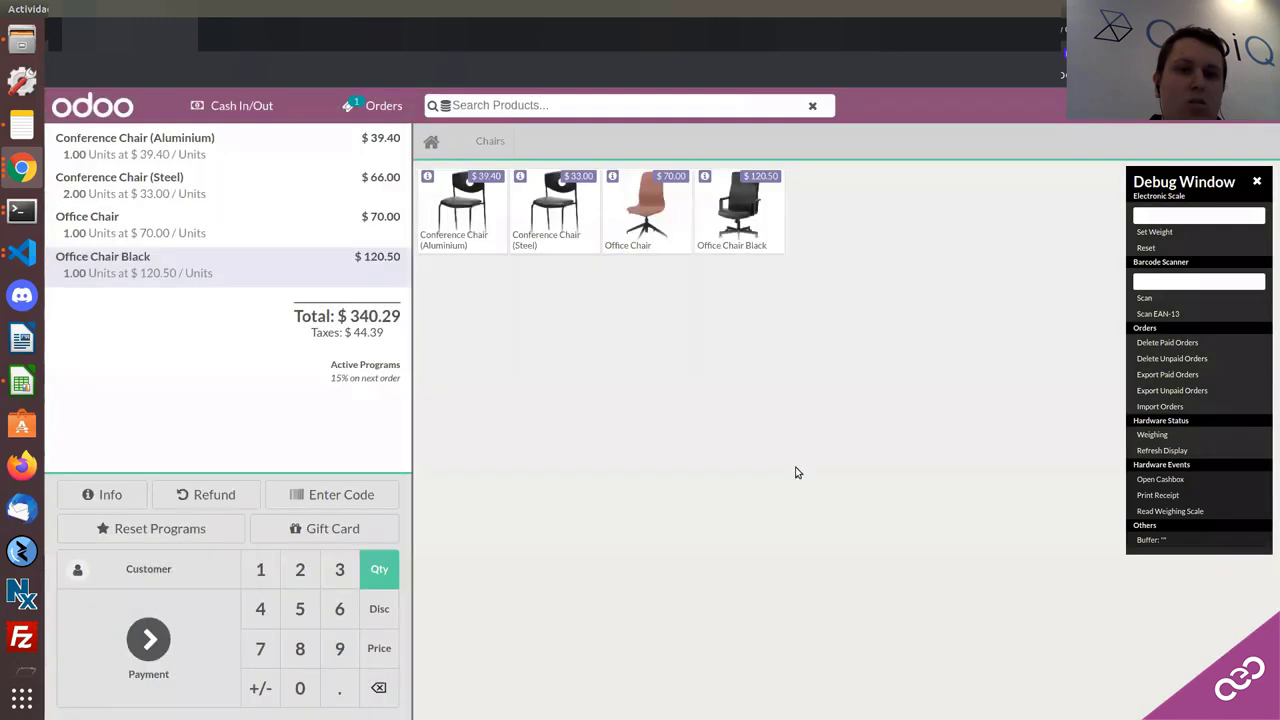
Step: Return to the 10% Discount program, then delete every line from the POS order
{"action": "left_click", "coordinate": [330, 34]}
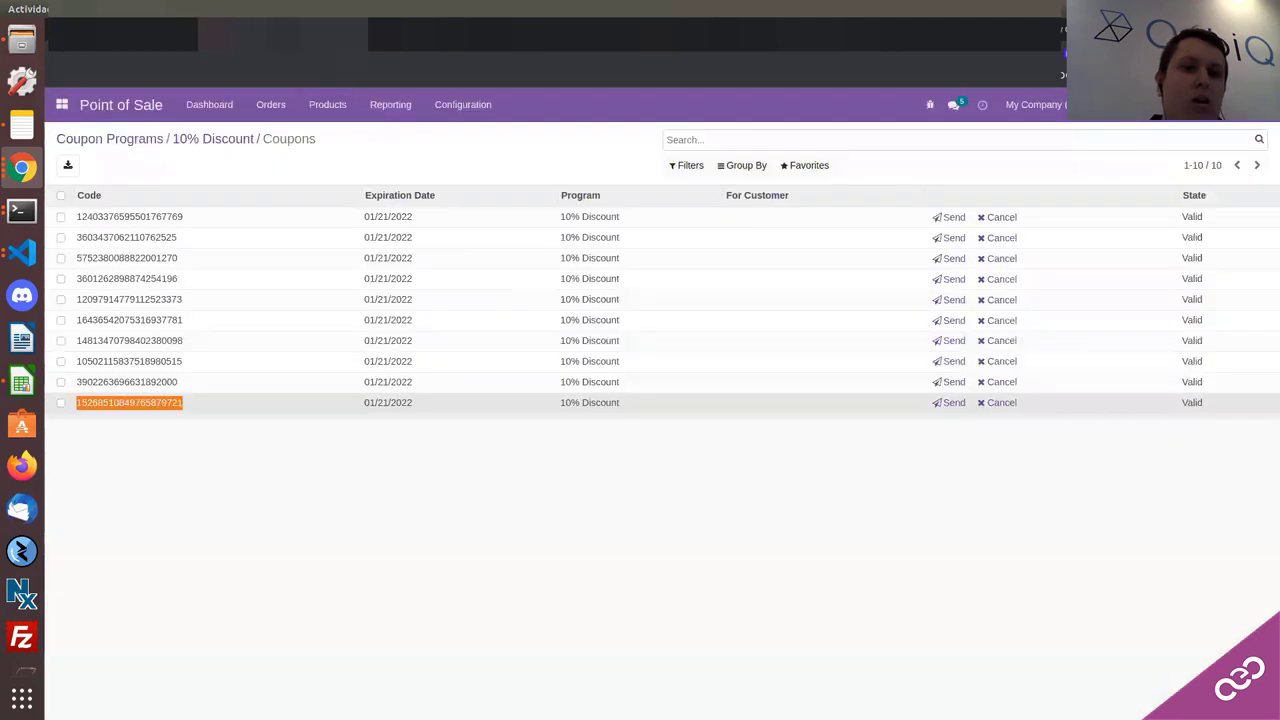
{"action": "left_click", "coordinate": [197, 140]}
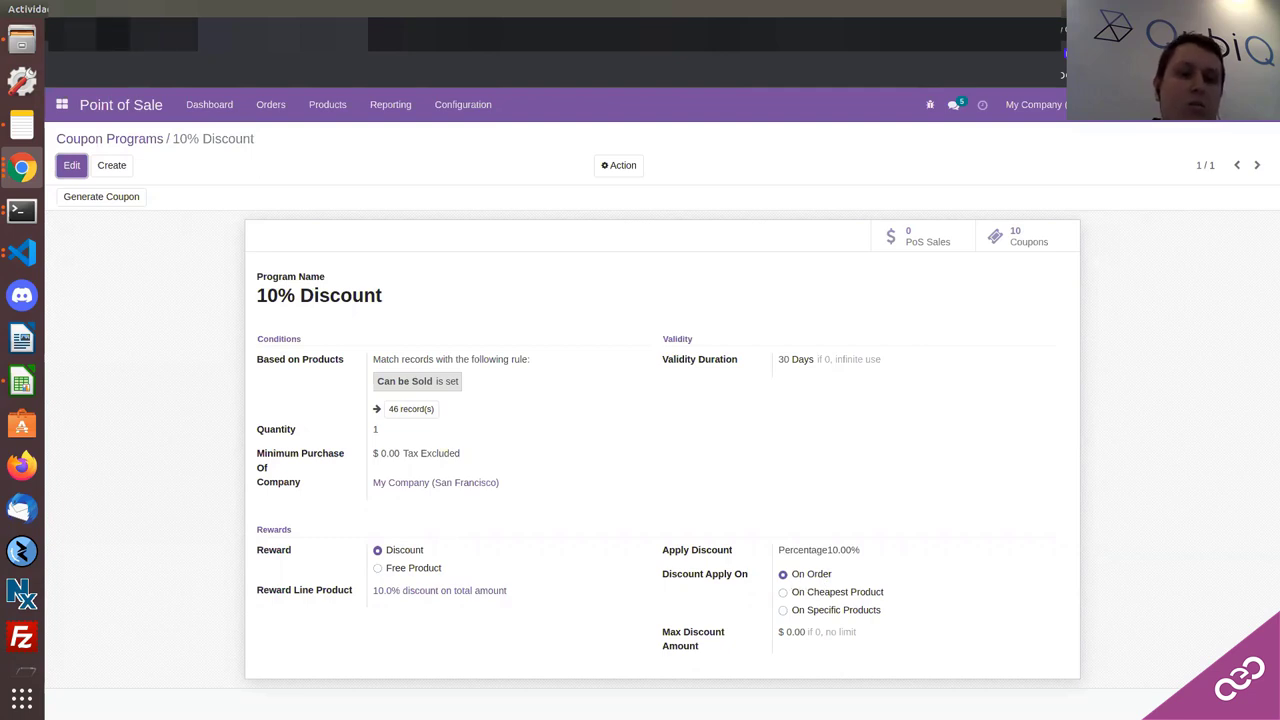
{"action": "left_click", "coordinate": [113, 34]}
{"action": "key", "text": "BackSpace"}
{"action": "key", "text": "BackSpace"}
{"action": "key", "text": "BackSpace"}
{"action": "key", "text": "BackSpace"}
{"action": "key", "text": "BackSpace"}
{"action": "key", "text": "BackSpace"}
{"action": "key", "text": "BackSpace"}
{"action": "key", "text": "BackSpace"}
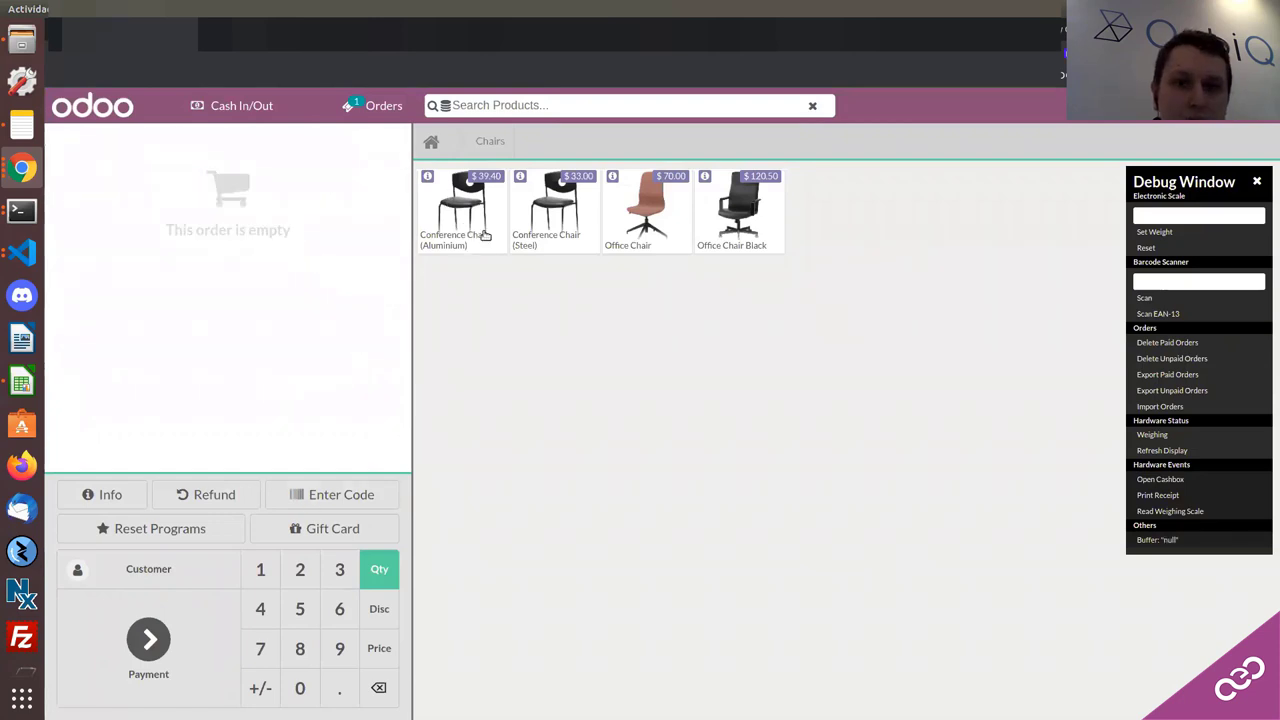
Step: Add a Conference Chair (Steel) and an Office Chair, giving a discounted total of $106.60
{"action": "left_click", "coordinate": [574, 208]}
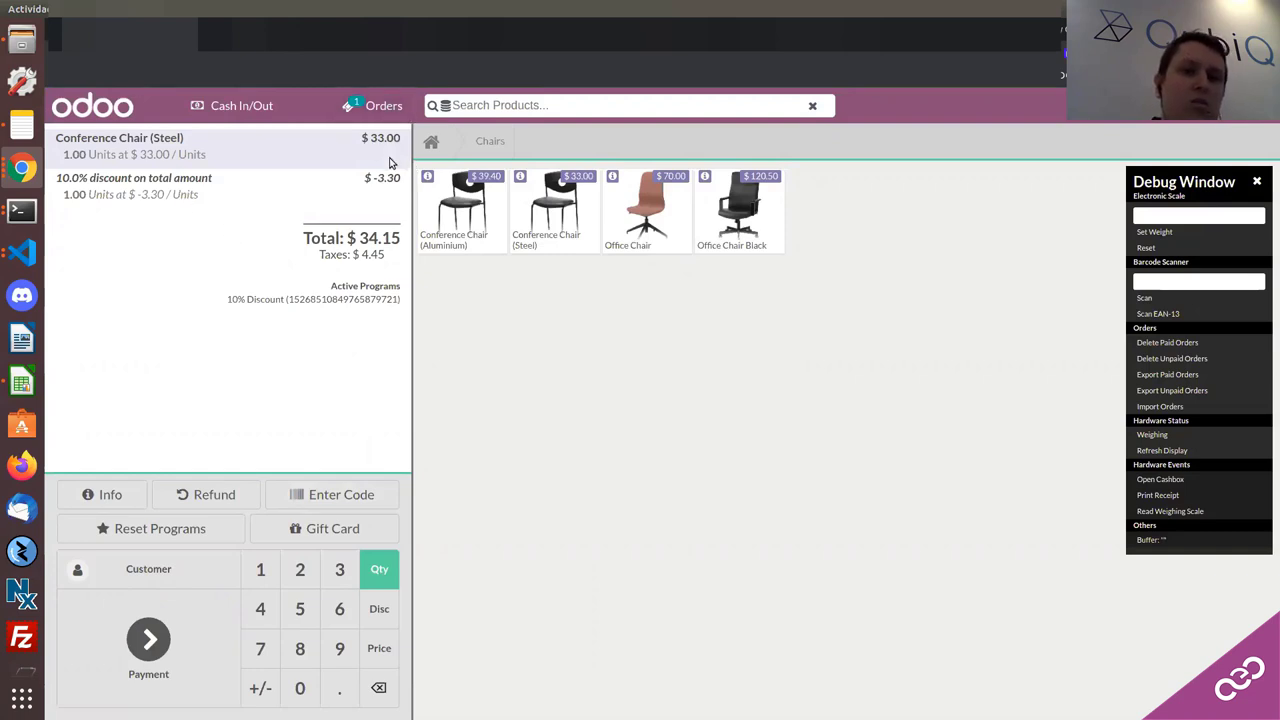
{"action": "left_click", "coordinate": [660, 218]}
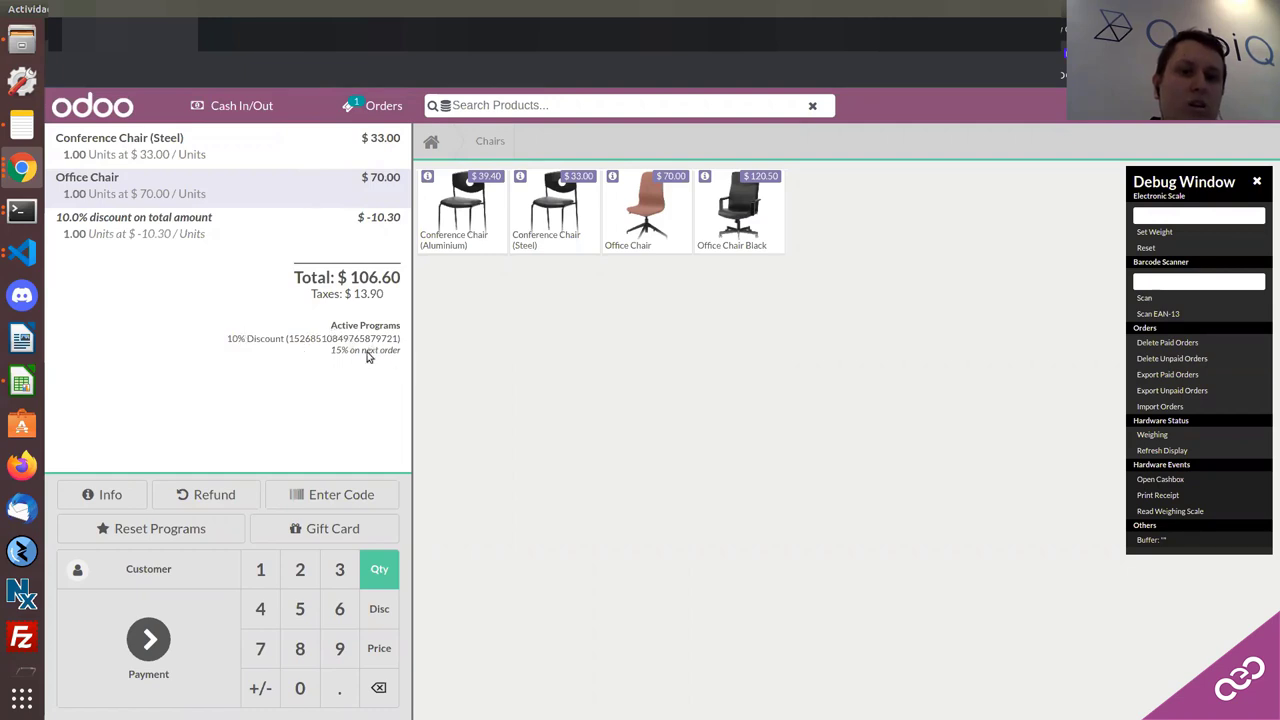
Step: Choose Use a gift card on the order, then return to the 10% Discount program tab
{"action": "left_click", "coordinate": [334, 530]}
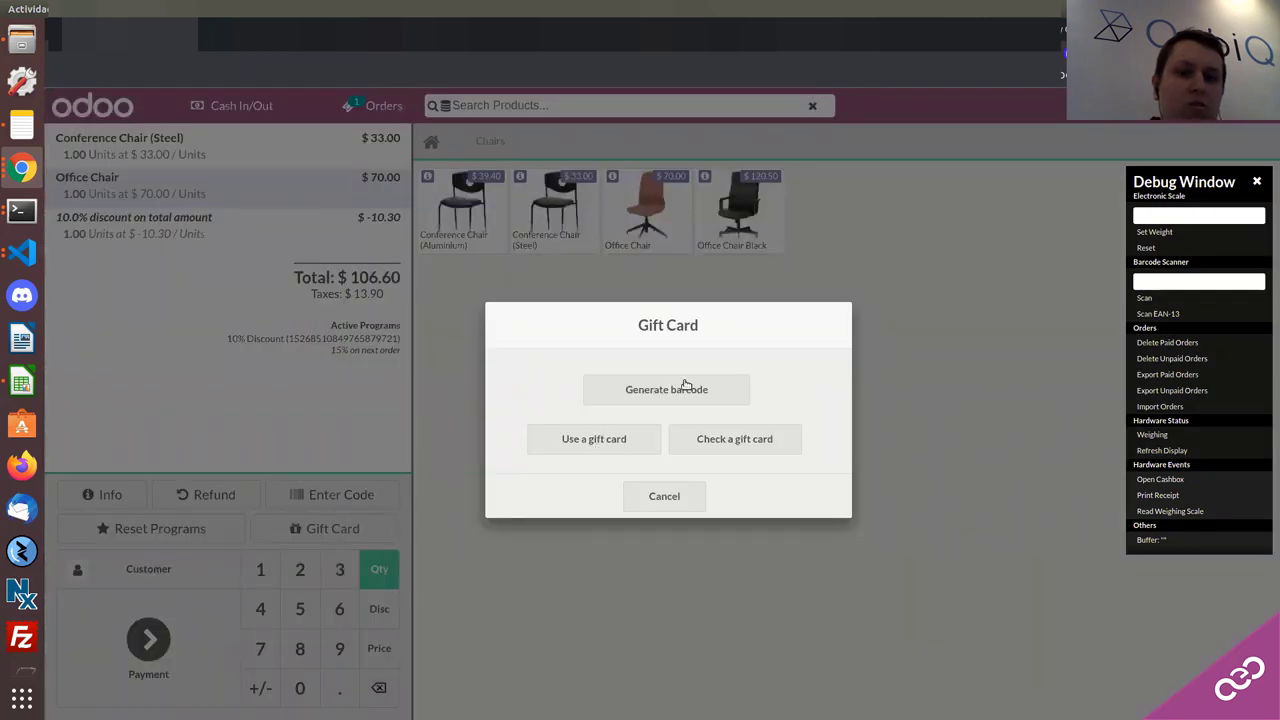
{"action": "left_click", "coordinate": [608, 444]}
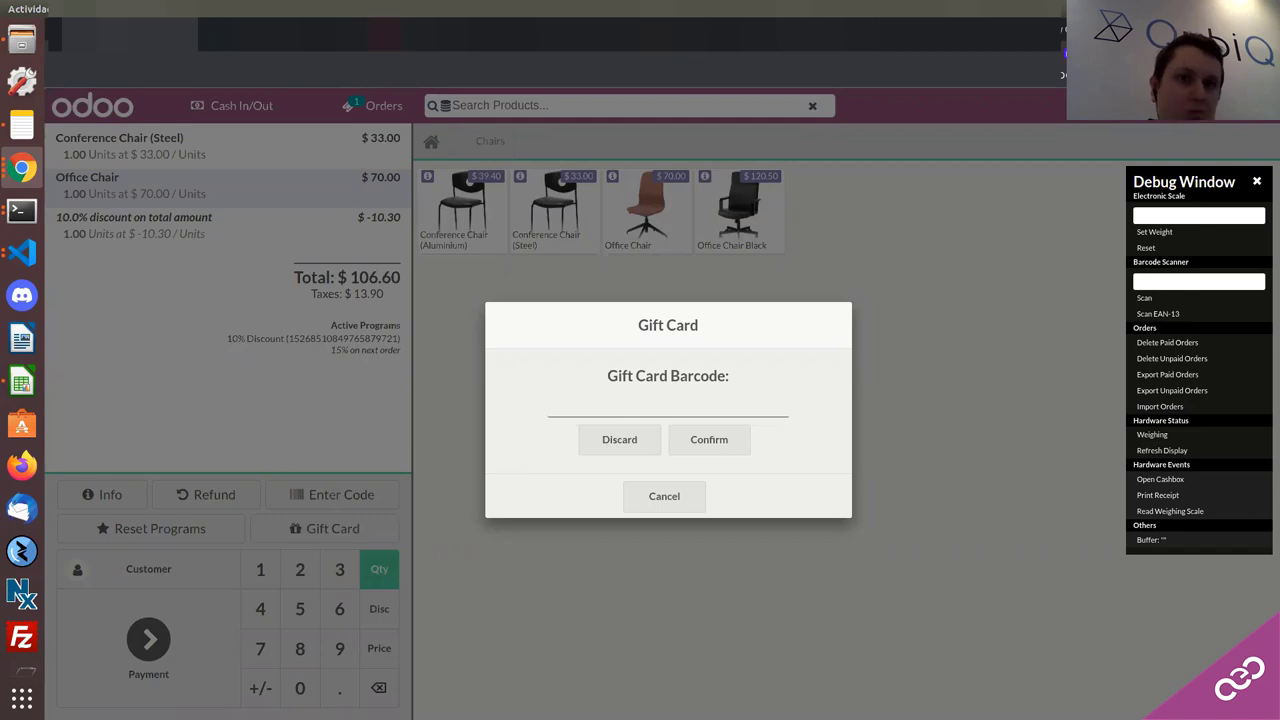
{"action": "left_click", "coordinate": [283, 35]}
Step: Create and save a new gift card with a 10 initial amount and no partner
{"action": "left_click", "coordinate": [306, 112]}
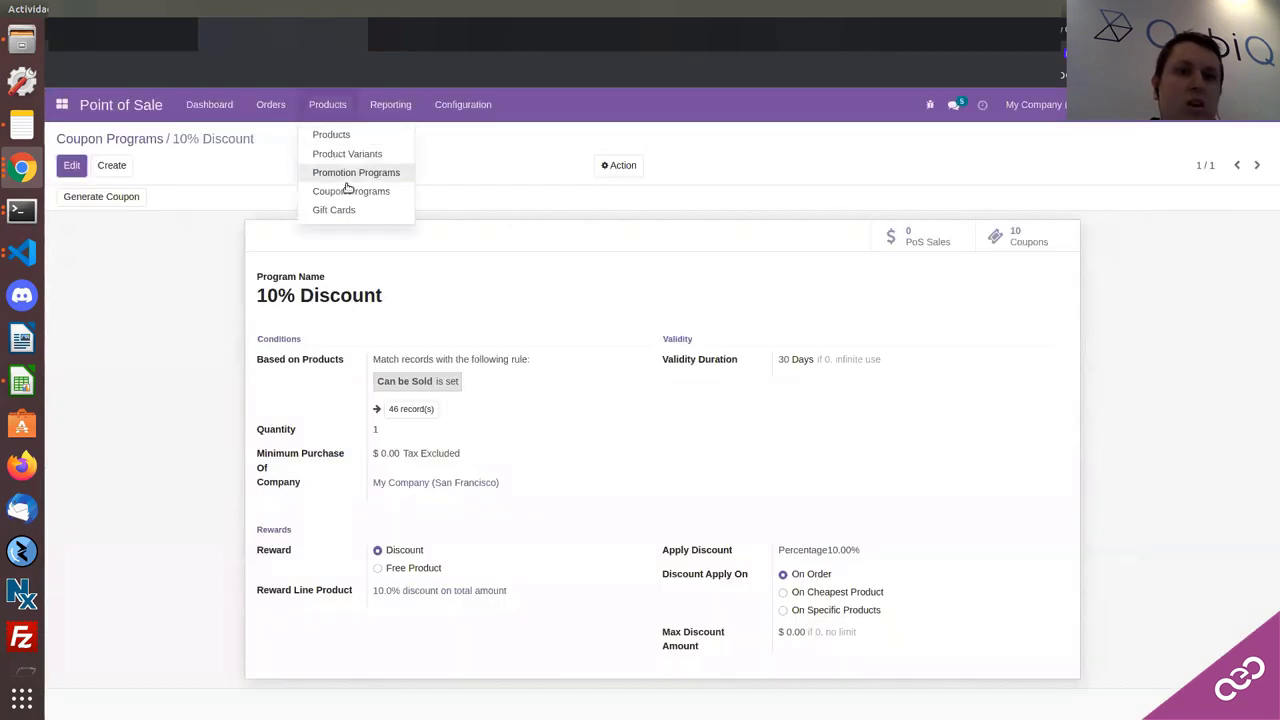
{"action": "left_click", "coordinate": [340, 210]}
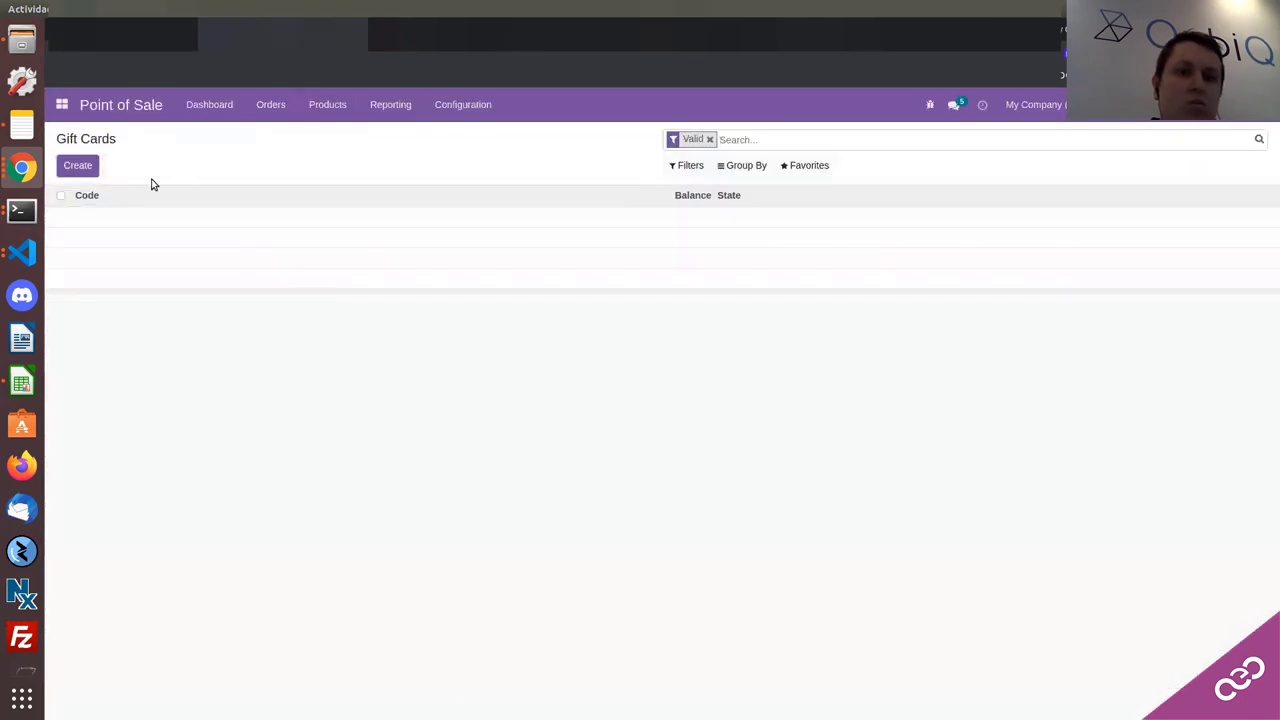
{"action": "left_click", "coordinate": [88, 167]}
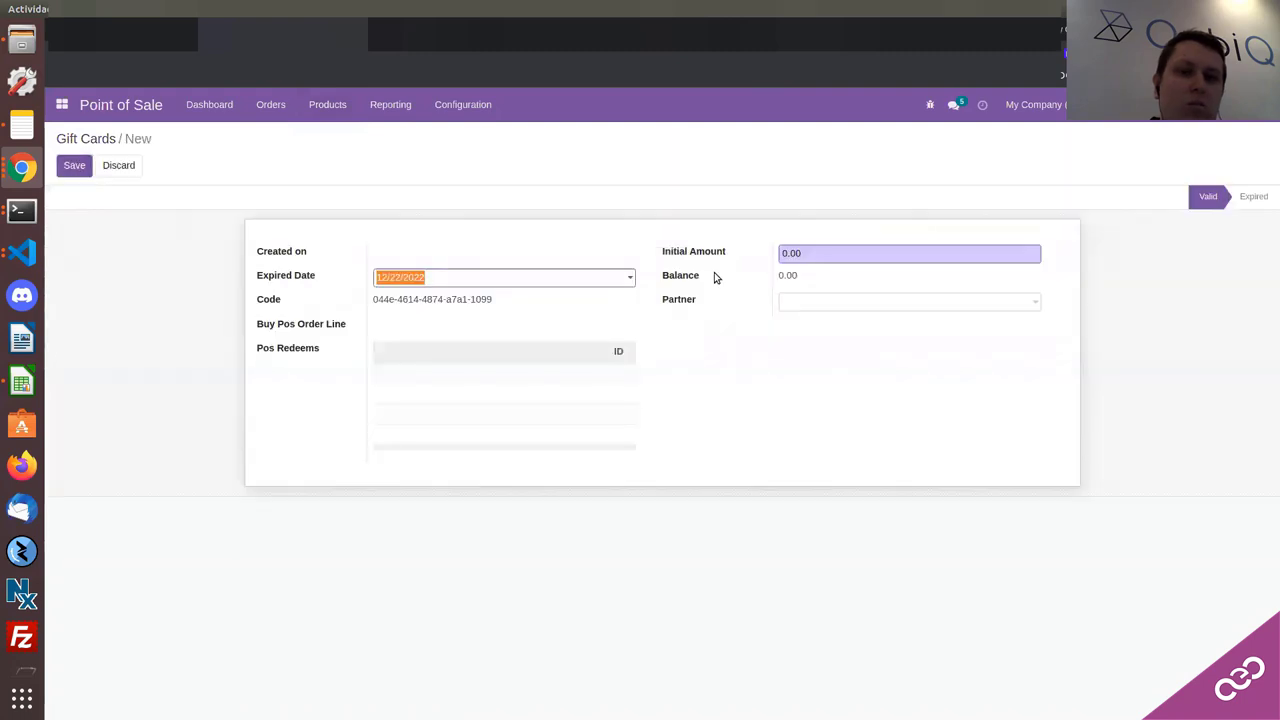
{"action": "left_click", "coordinate": [812, 258]}
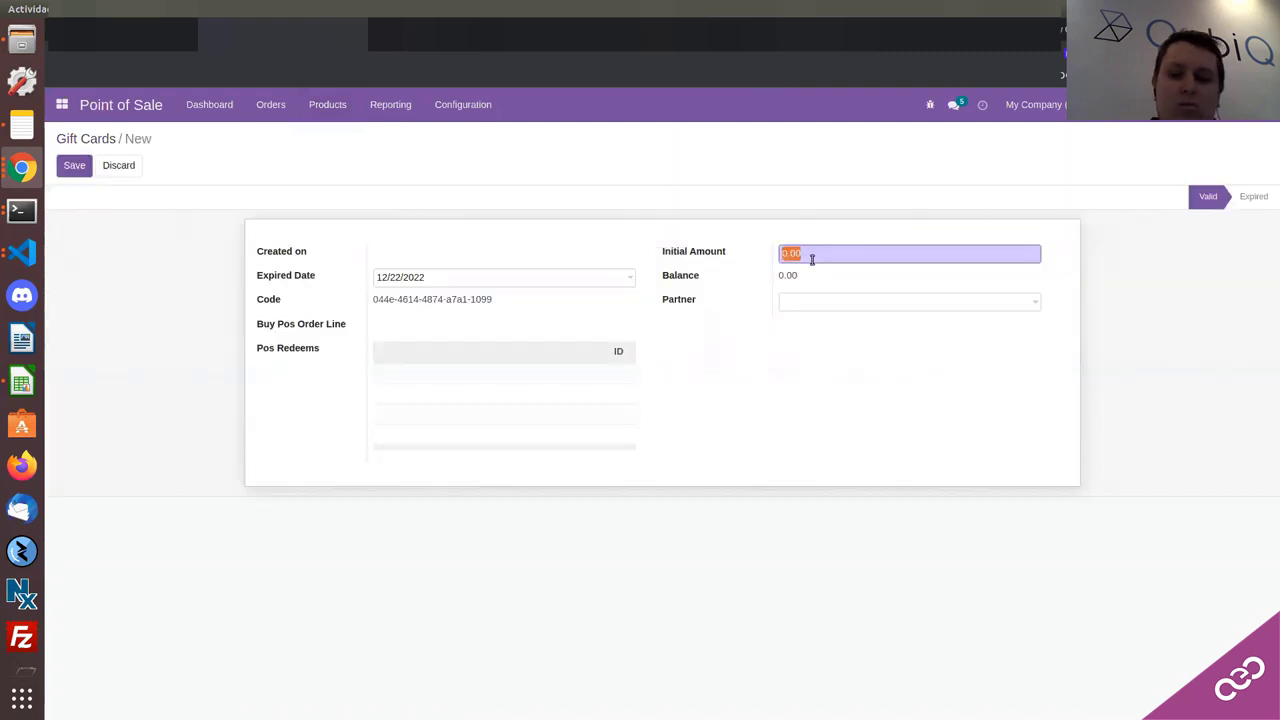
{"action": "type", "text": "10"}
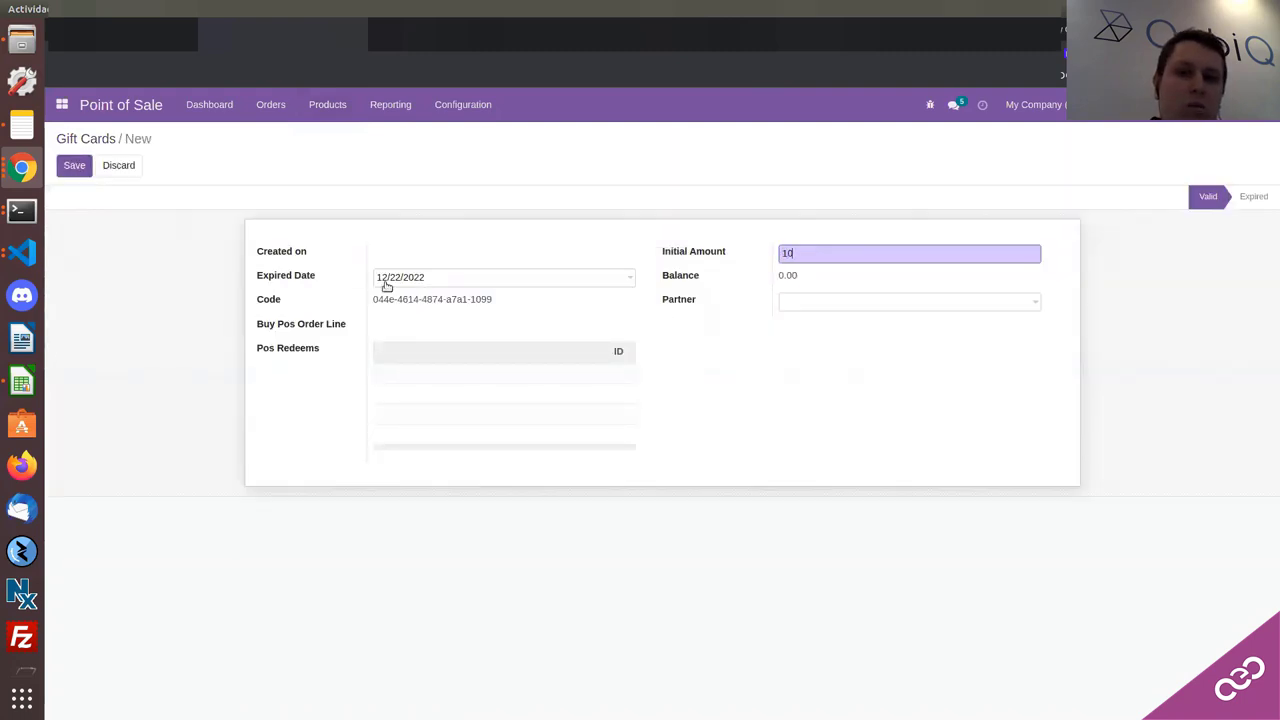
{"action": "left_click", "coordinate": [801, 311]}
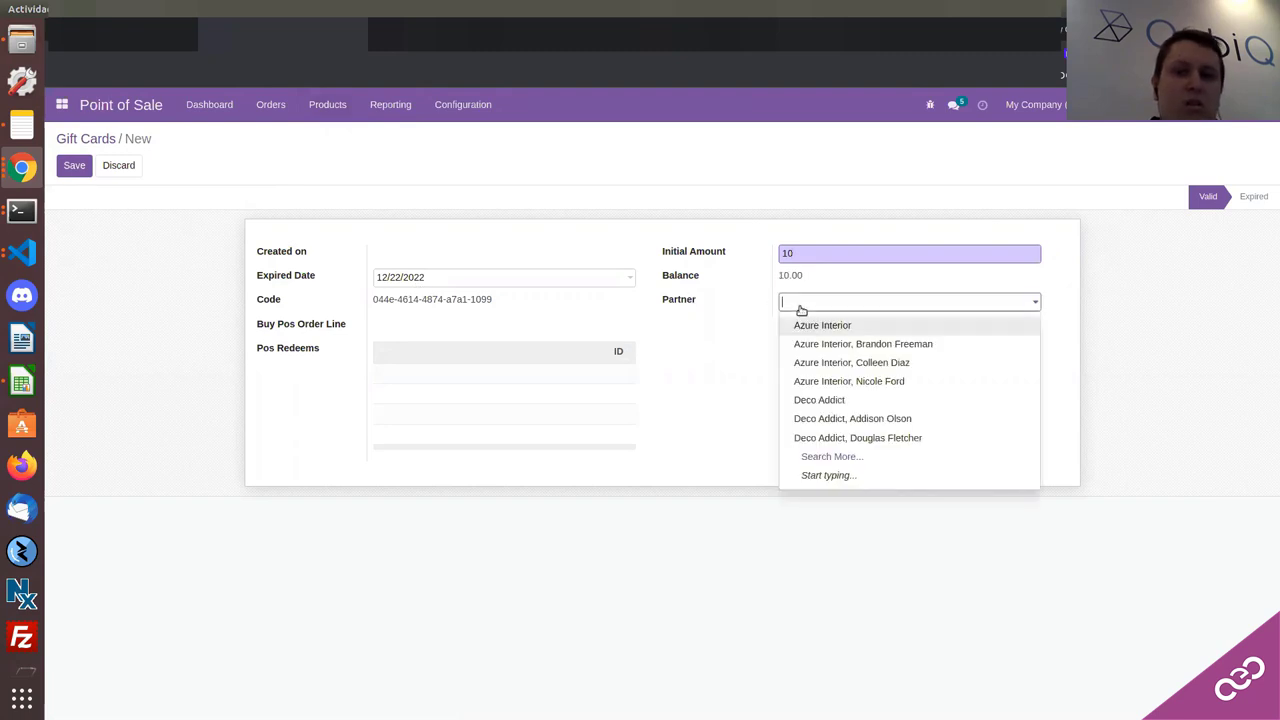
{"action": "left_click", "coordinate": [740, 319]}
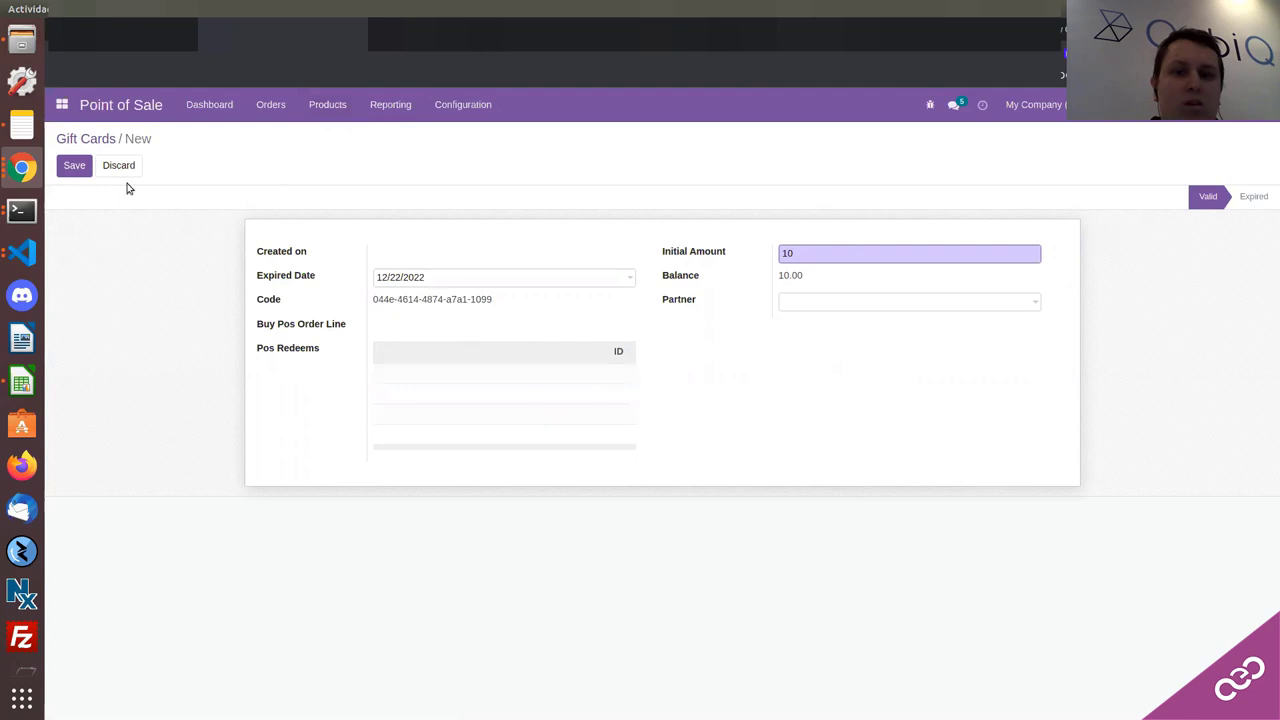
{"action": "left_click", "coordinate": [74, 165]}
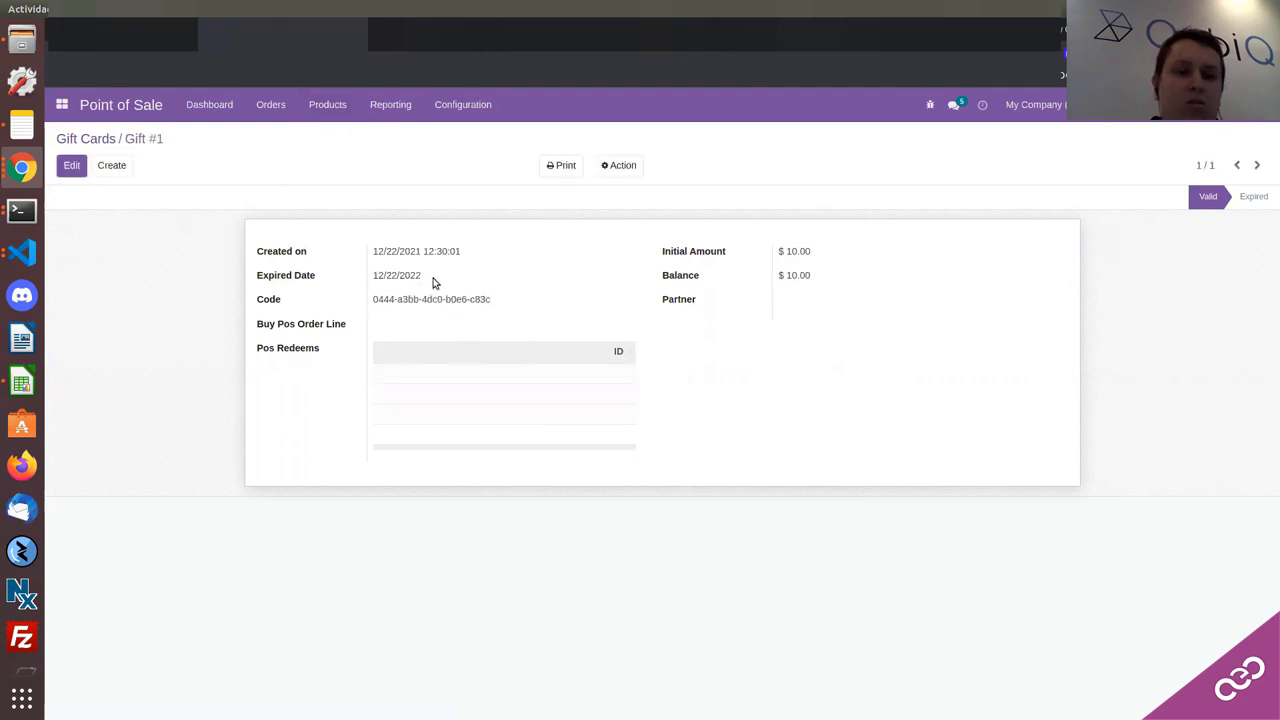
Step: Copy the code of gift card Gift #1
{"action": "triple_click", "coordinate": [394, 309]}
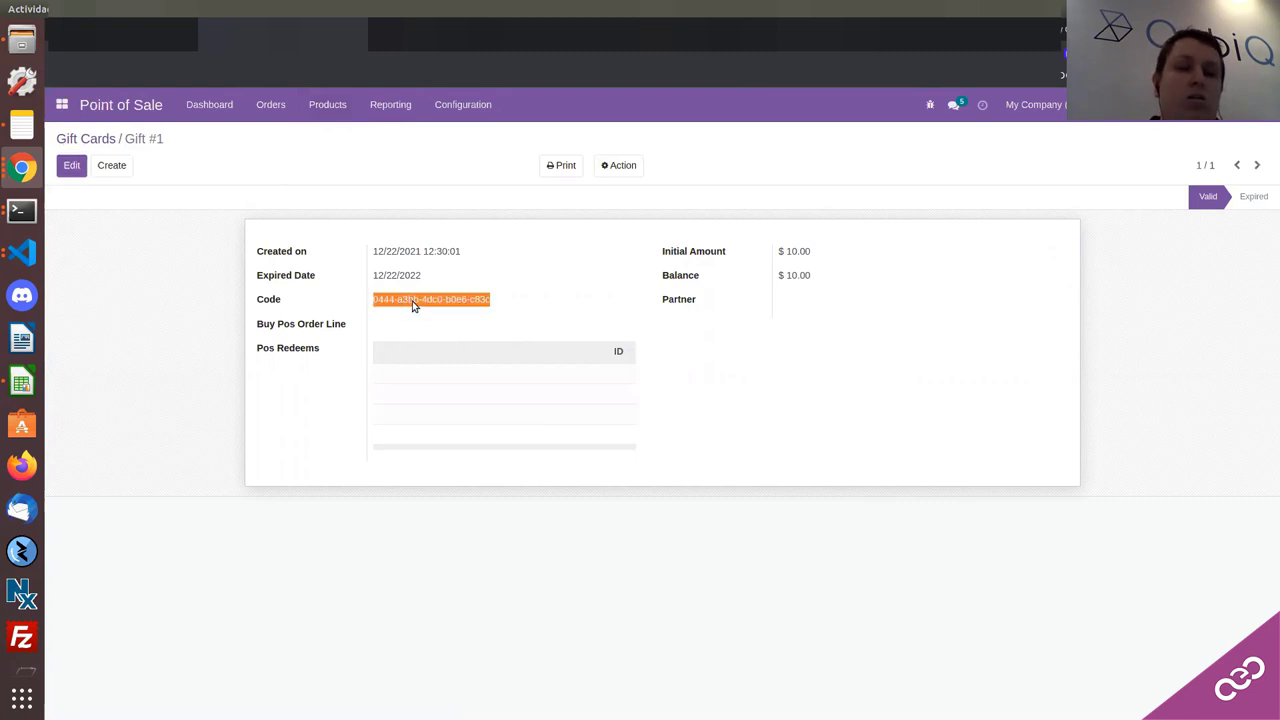
{"action": "right_click", "coordinate": [412, 306]}
{"action": "left_click", "coordinate": [429, 314]}
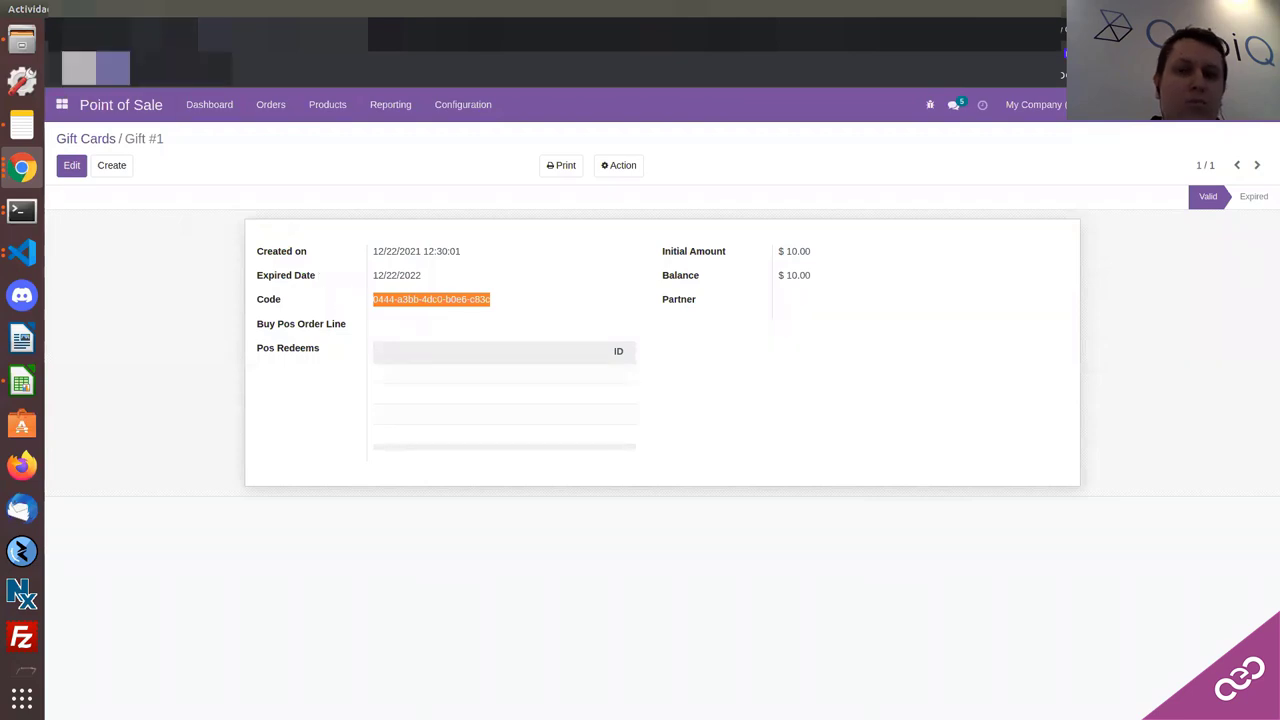
Step: Paste the gift card code into the Gift Card Barcode field and confirm, adding a $-10.00 line
{"action": "key", "text": "ctrl+Tab"}
{"action": "right_click", "coordinate": [640, 405]}
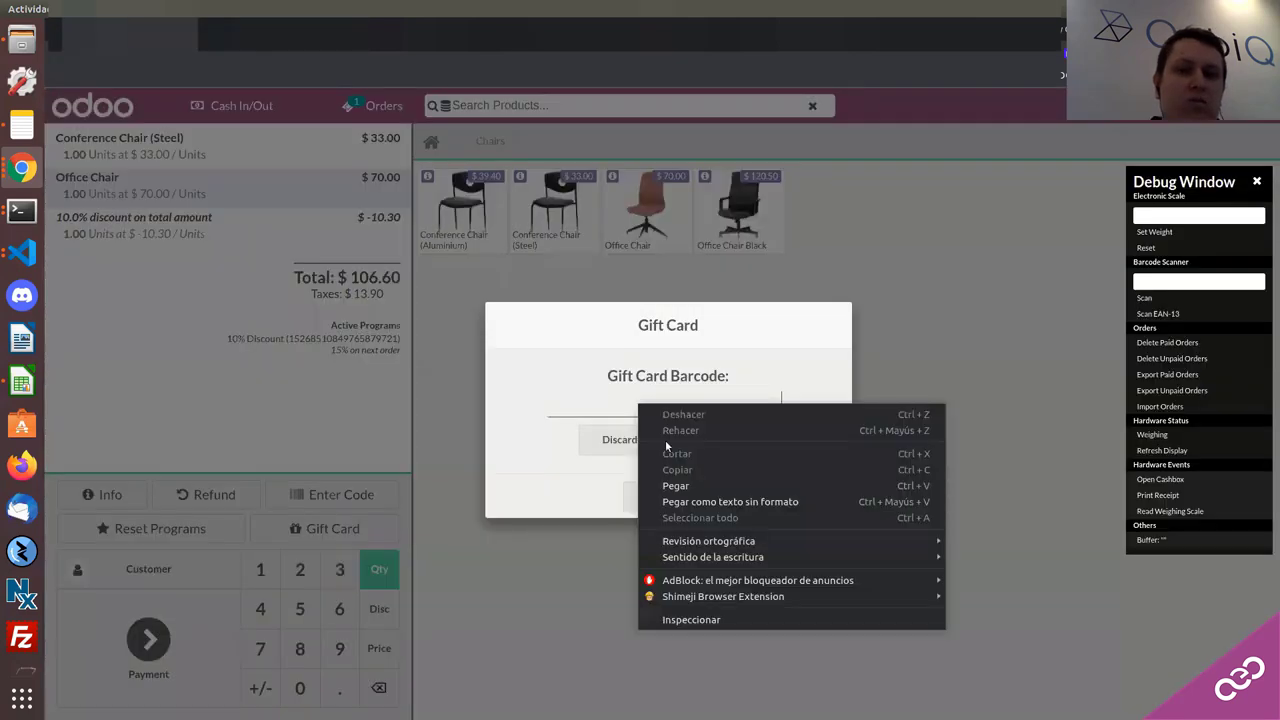
{"action": "left_click", "coordinate": [676, 486]}
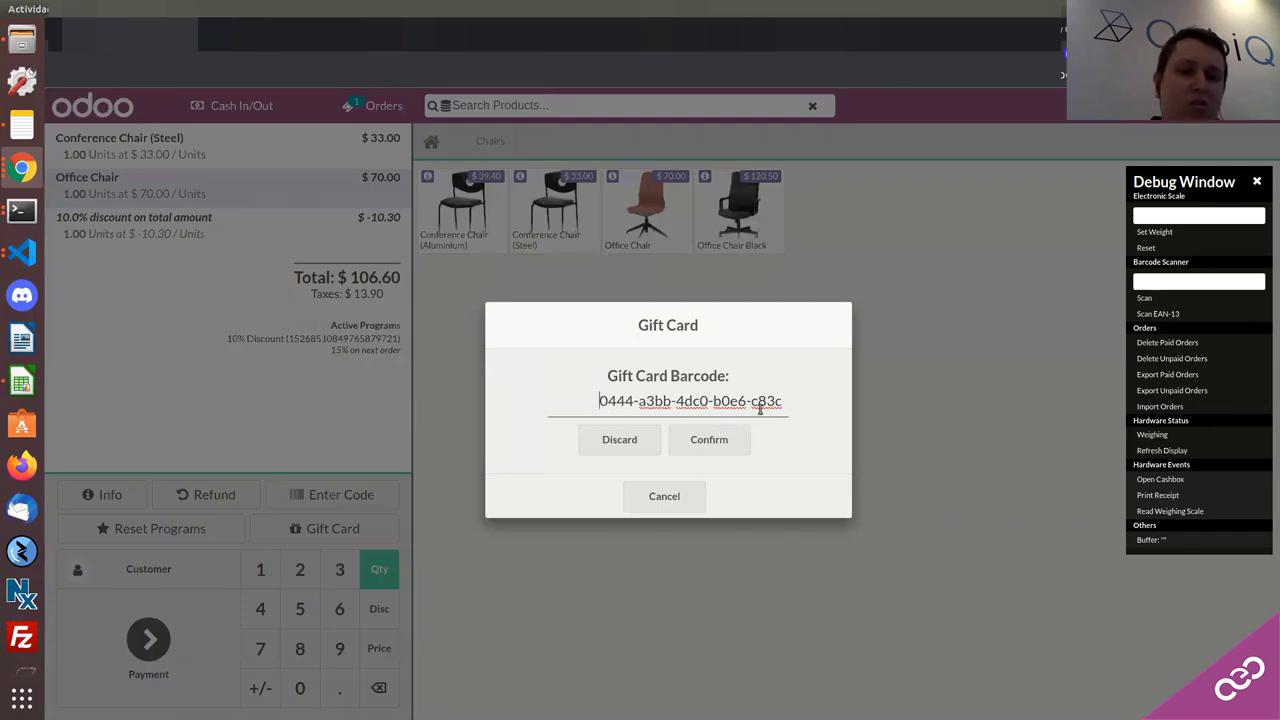
{"action": "left_click_drag", "start_coordinate": [780, 405], "coordinate": [561, 403]}
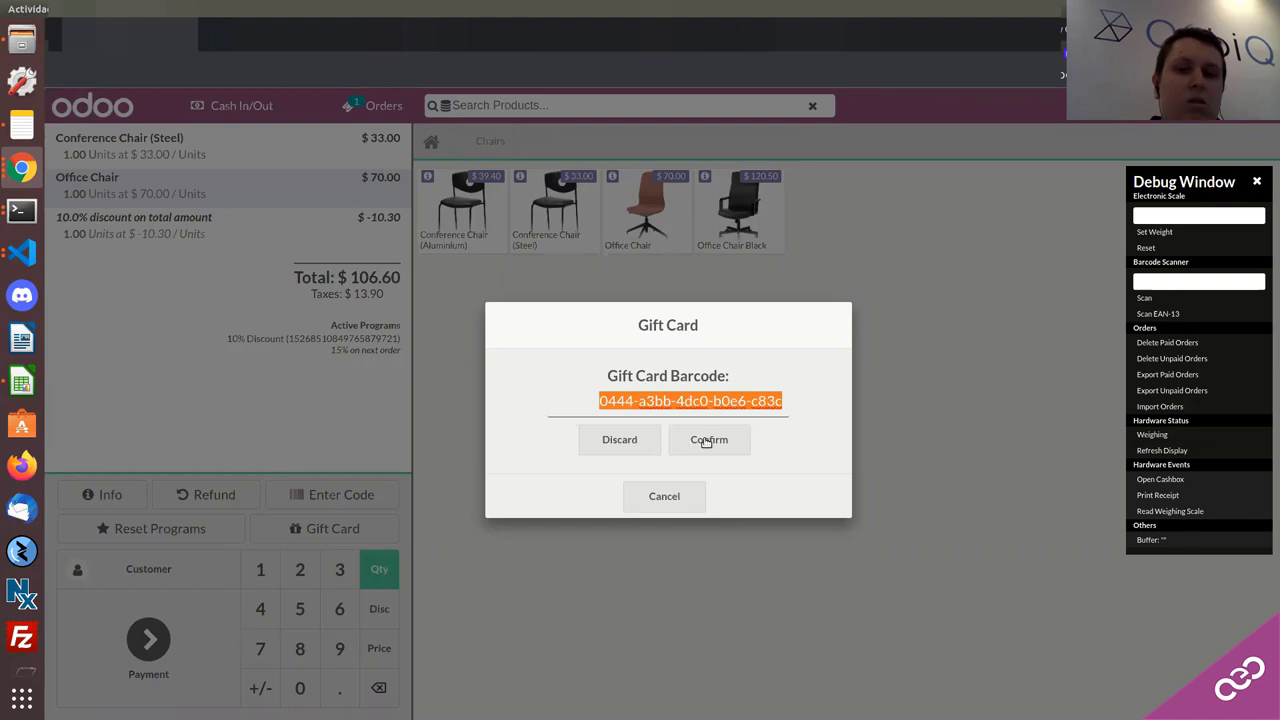
{"action": "left_click", "coordinate": [707, 441]}
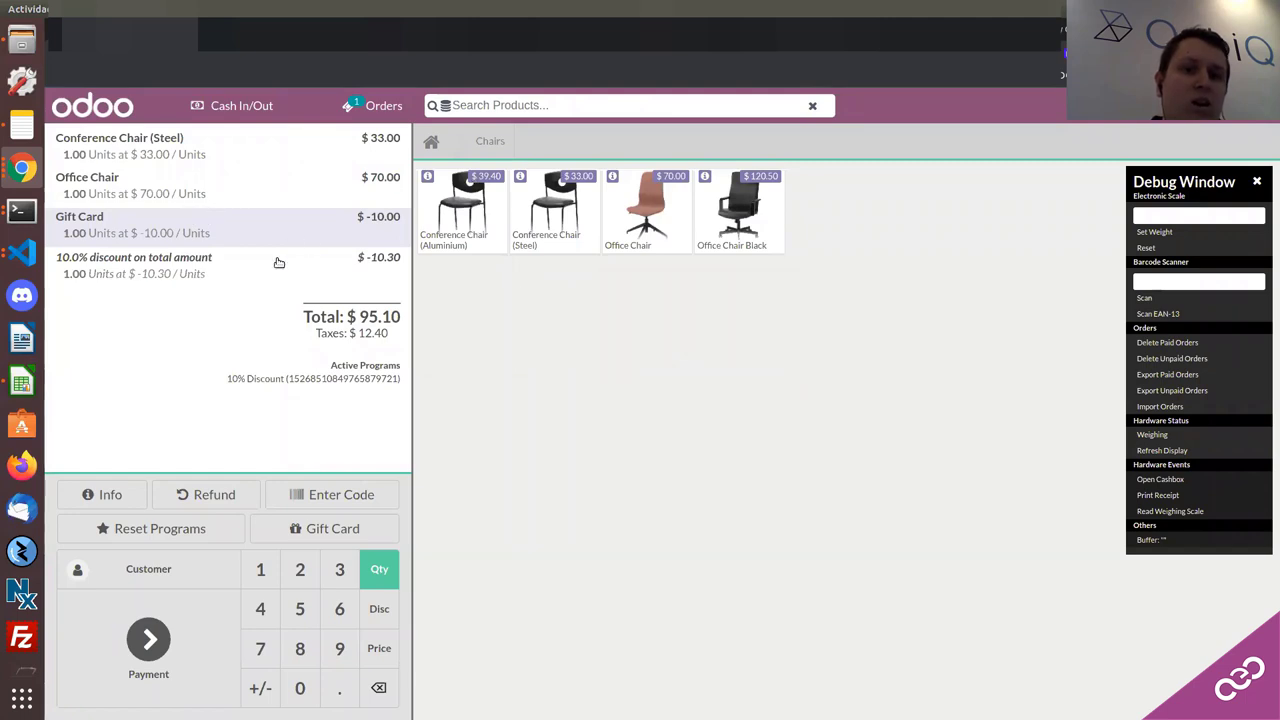
Step: Pay the $95.10 order in cash, cancel the receipt printing, and start a new order
{"action": "left_click", "coordinate": [145, 660]}
{"action": "left_click", "coordinate": [368, 213]}
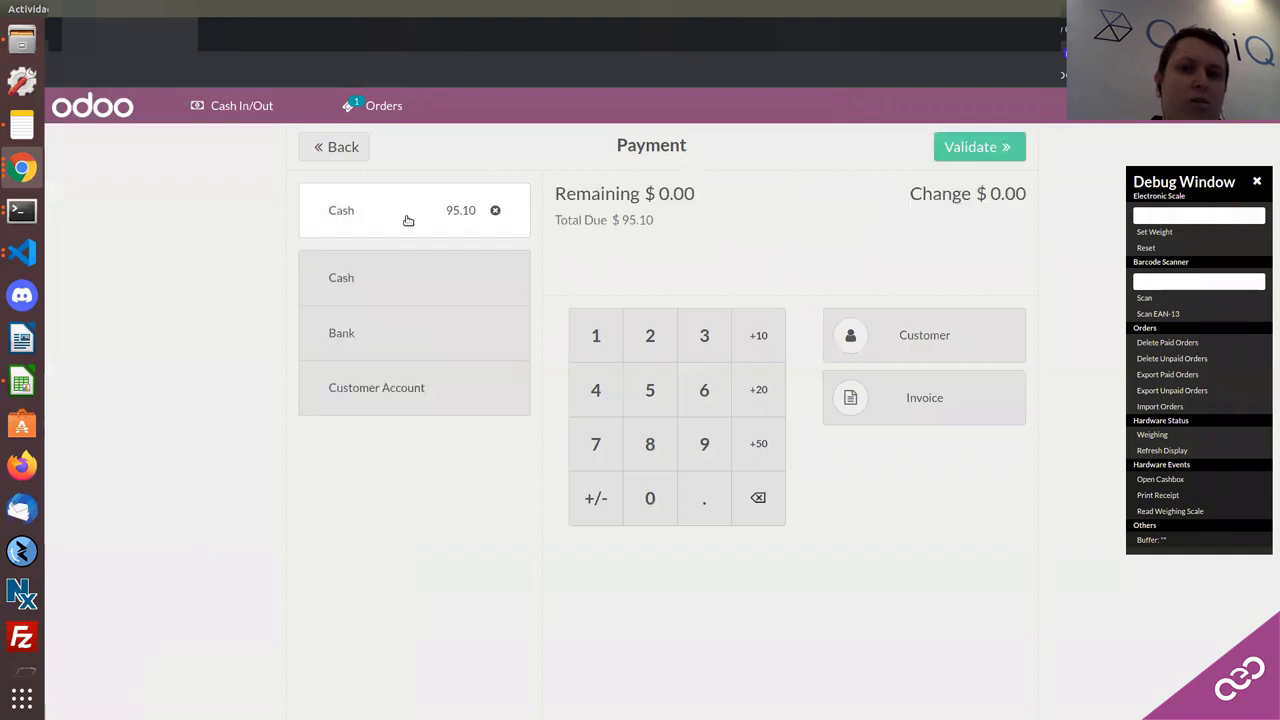
{"action": "left_click", "coordinate": [960, 150]}
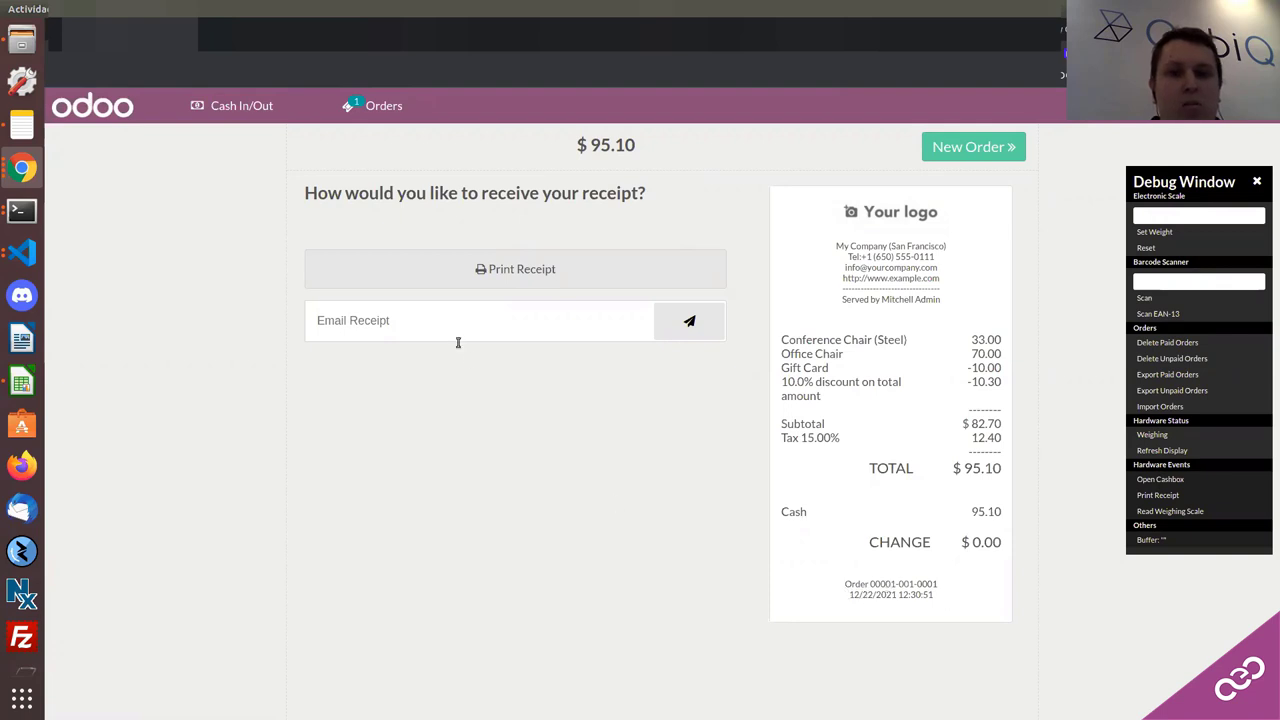
{"action": "left_click", "coordinate": [535, 270]}
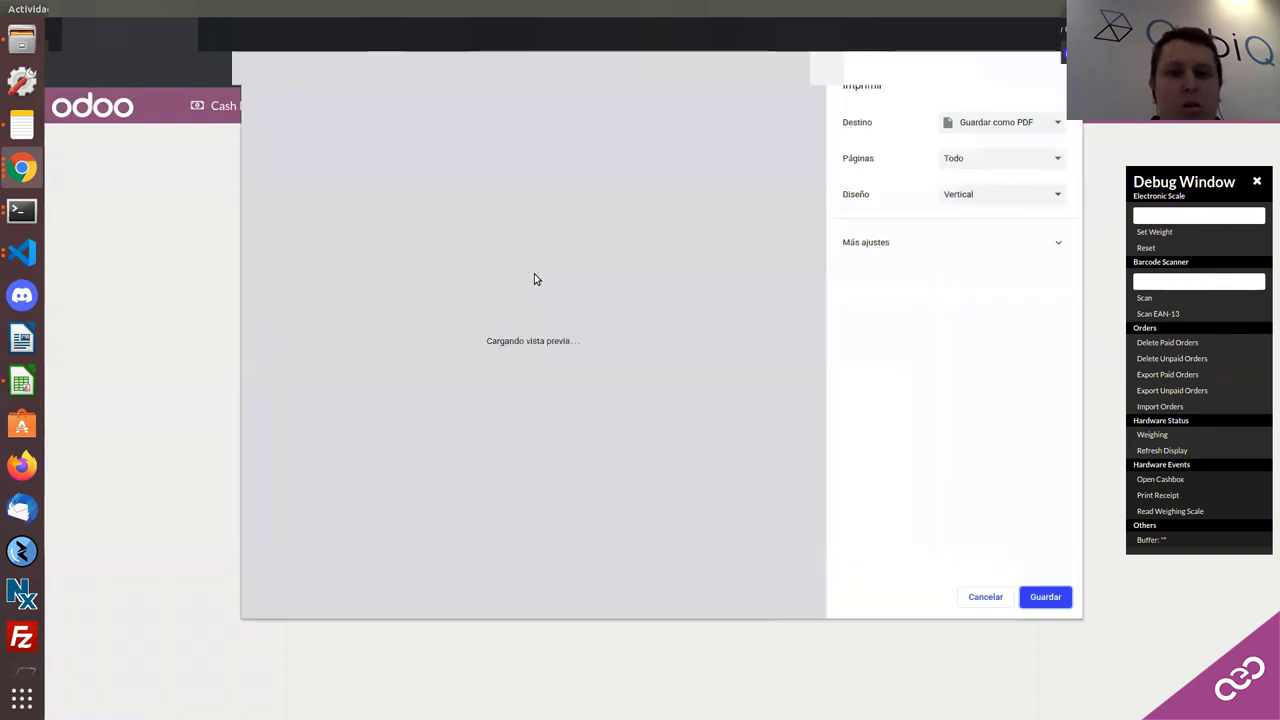
{"action": "left_click", "coordinate": [984, 598]}
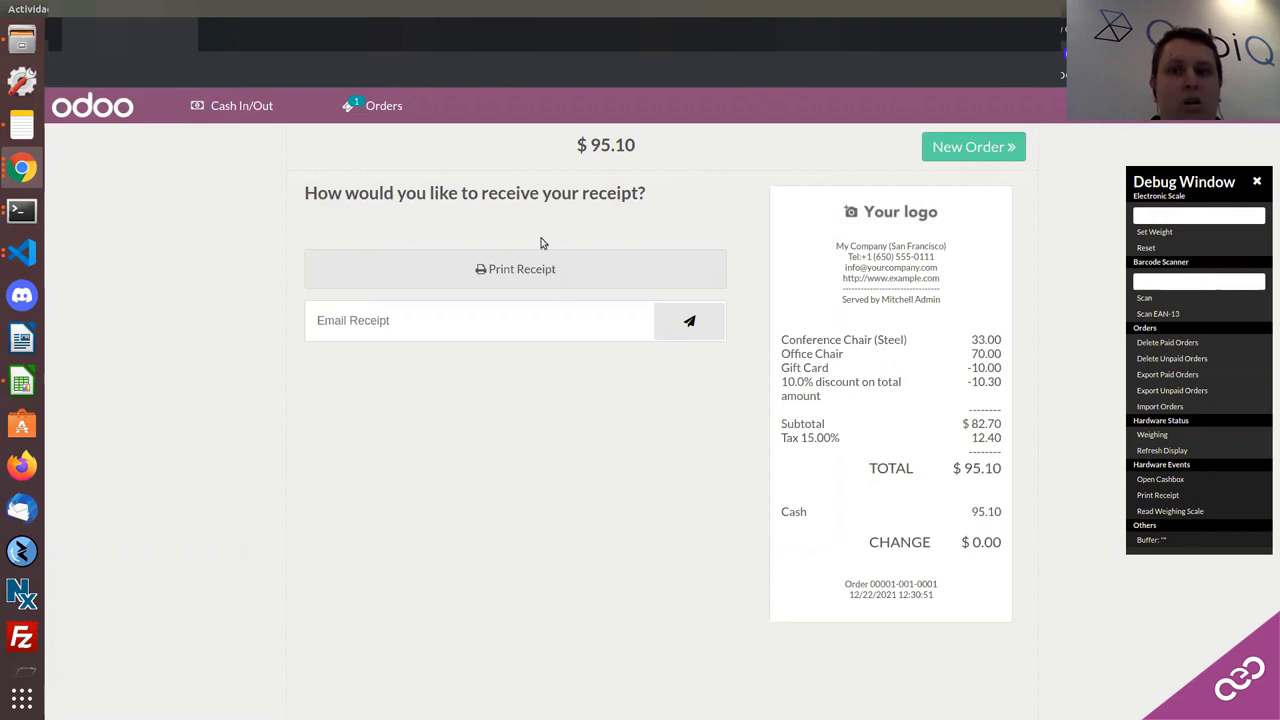
{"action": "left_click", "coordinate": [981, 148]}
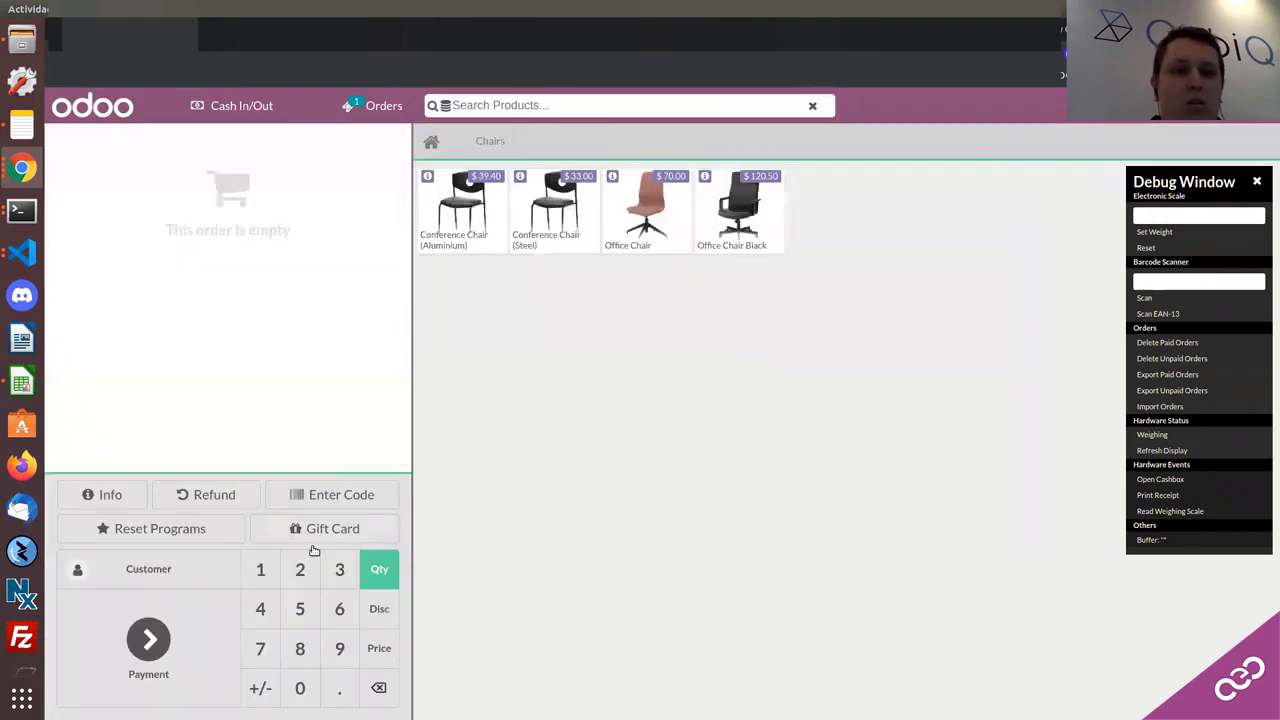
Step: Refund a quantity of 1 Office Chair from the paid order, creating a $-80.50 refund order
{"action": "left_click", "coordinate": [203, 495]}
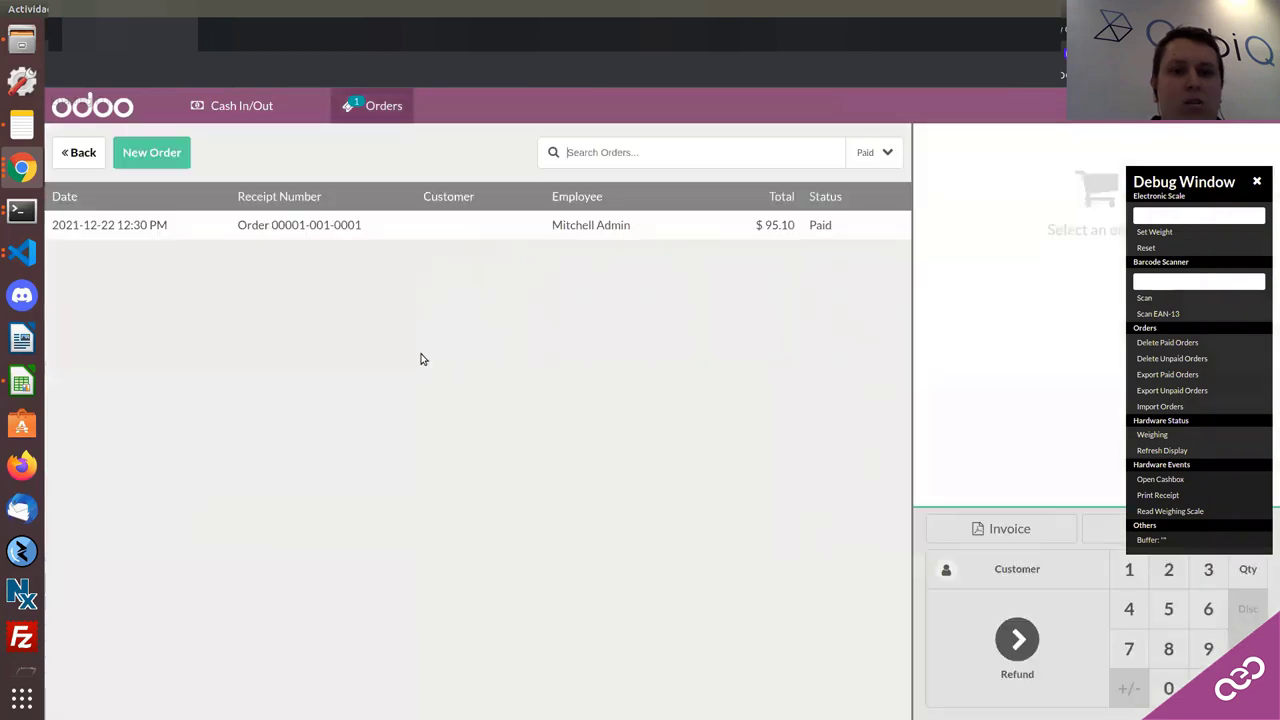
{"action": "left_click", "coordinate": [291, 234]}
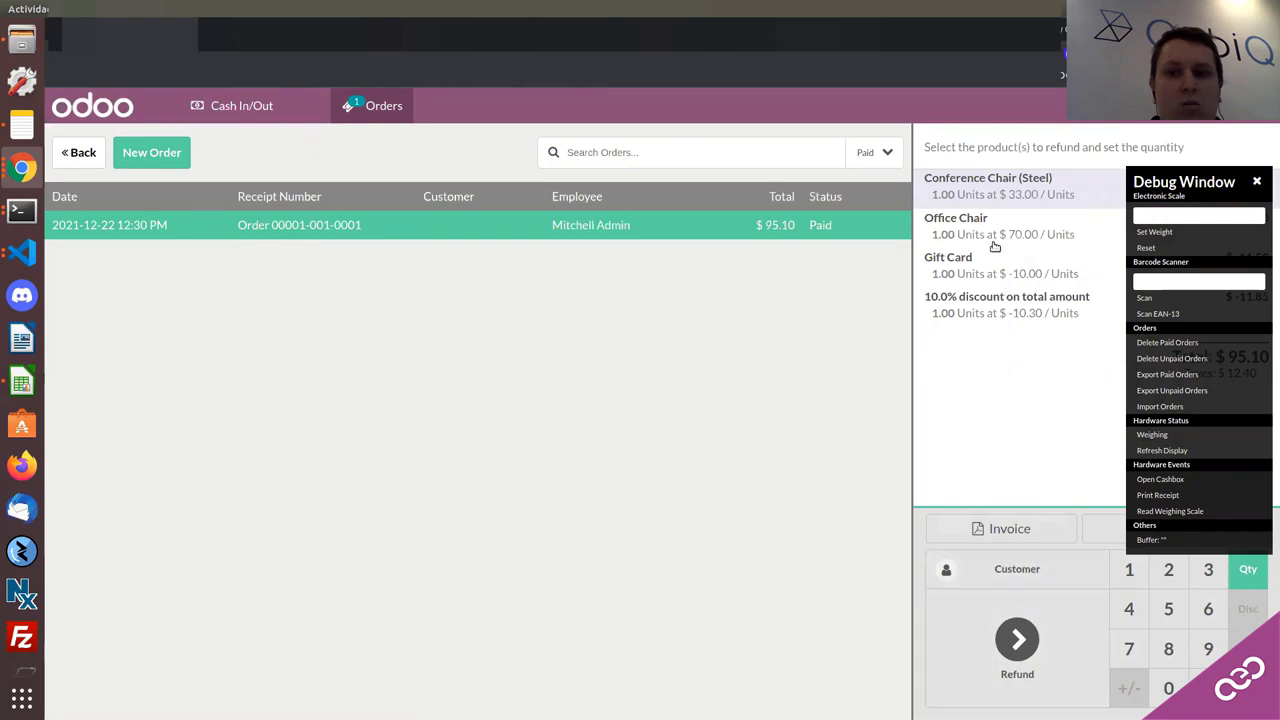
{"action": "left_click", "coordinate": [993, 233]}
{"action": "left_click", "coordinate": [993, 197]}
{"action": "left_click", "coordinate": [988, 222]}
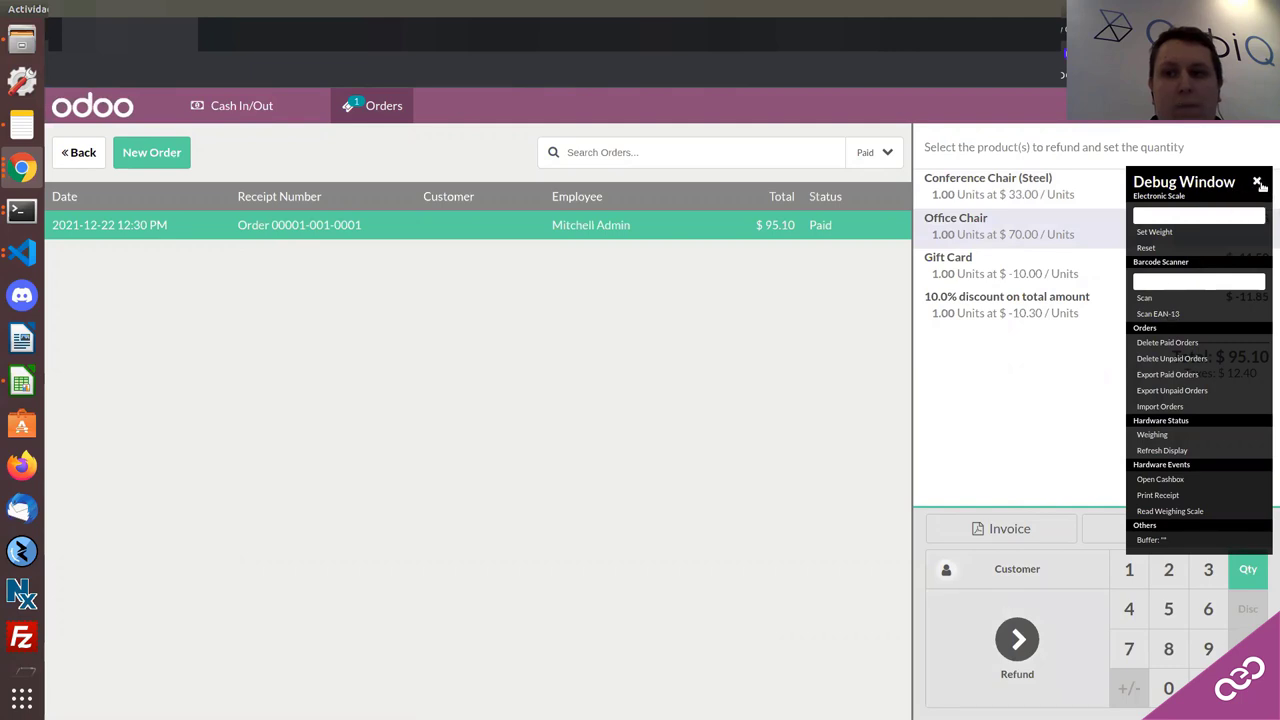
{"action": "left_click", "coordinate": [1258, 183]}
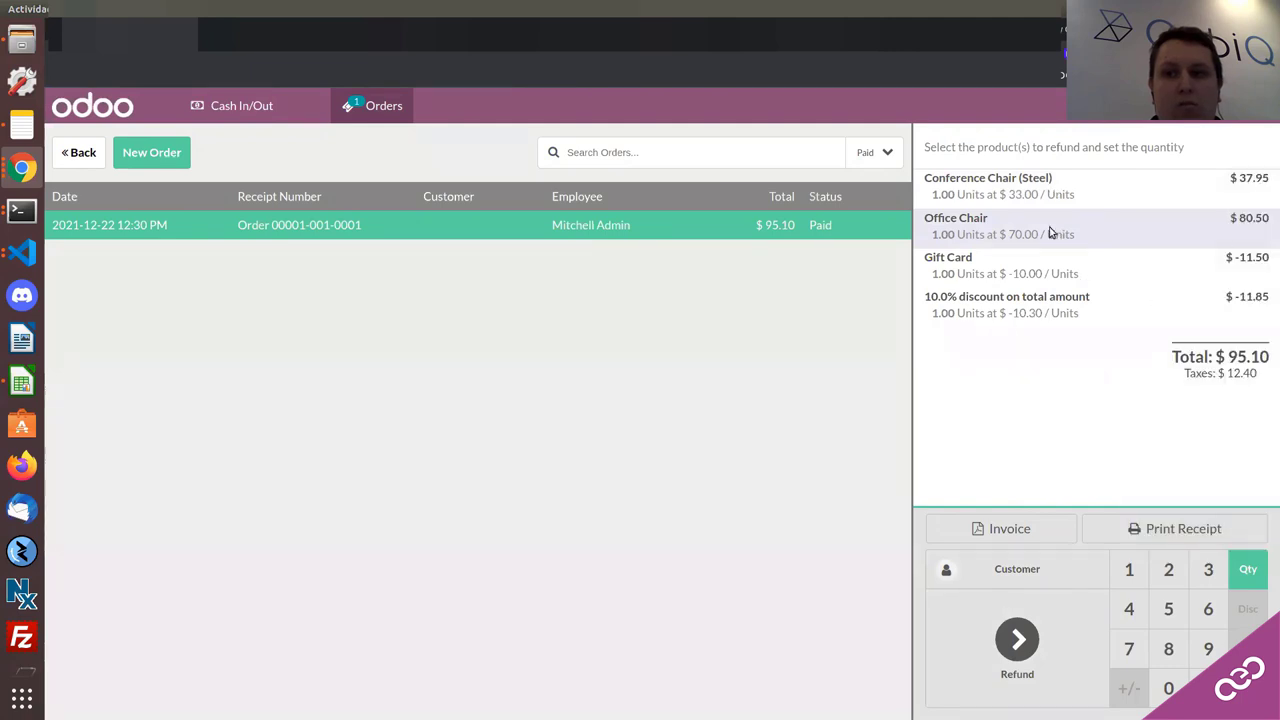
{"action": "left_click", "coordinate": [1050, 638]}
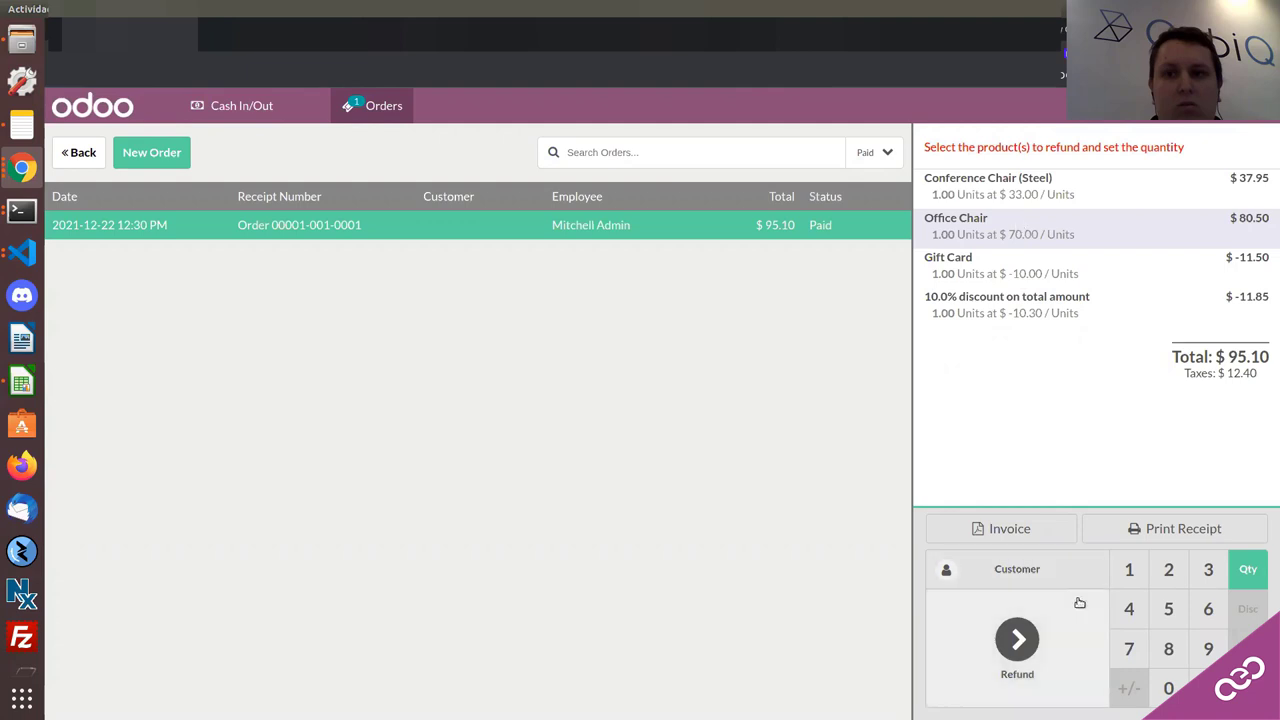
{"action": "left_click", "coordinate": [1125, 569]}
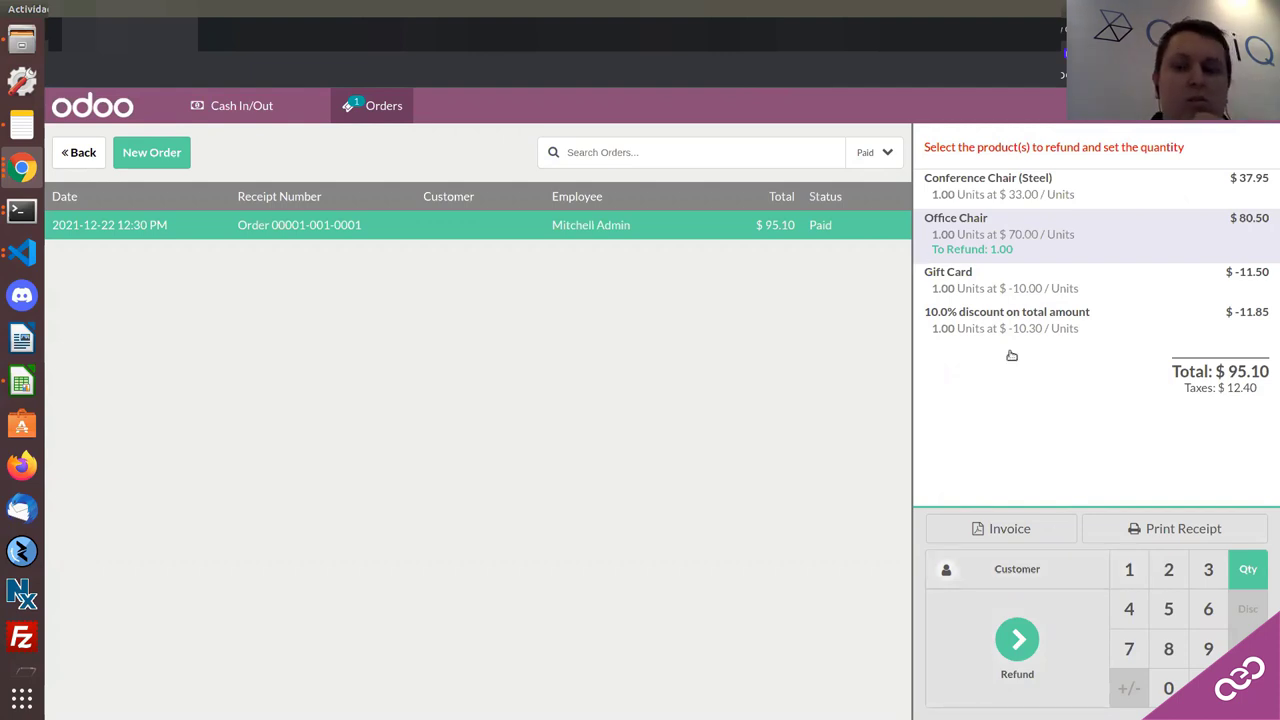
{"action": "left_click", "coordinate": [1017, 645]}
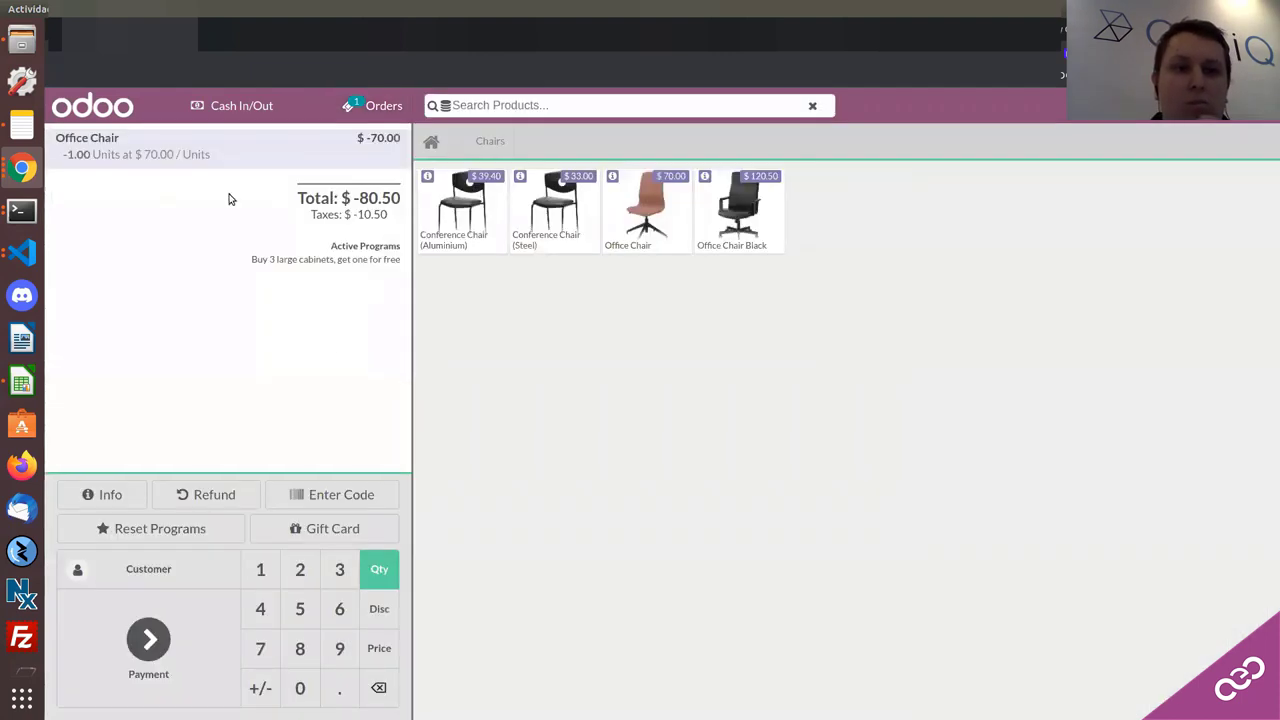
Step: Pay out the $-80.50 refund in cash and bring up Closing Control, expecting $414.62
{"action": "left_click", "coordinate": [150, 645]}
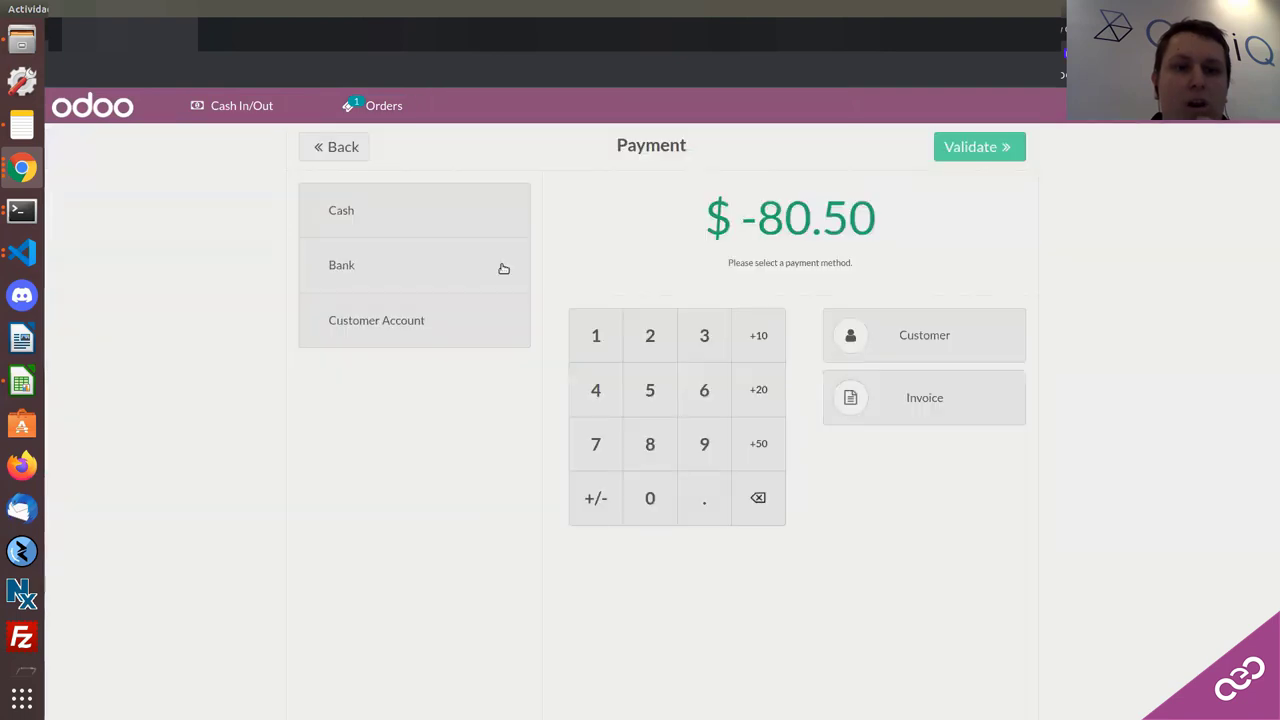
{"action": "left_click", "coordinate": [427, 213]}
{"action": "left_click", "coordinate": [977, 148]}
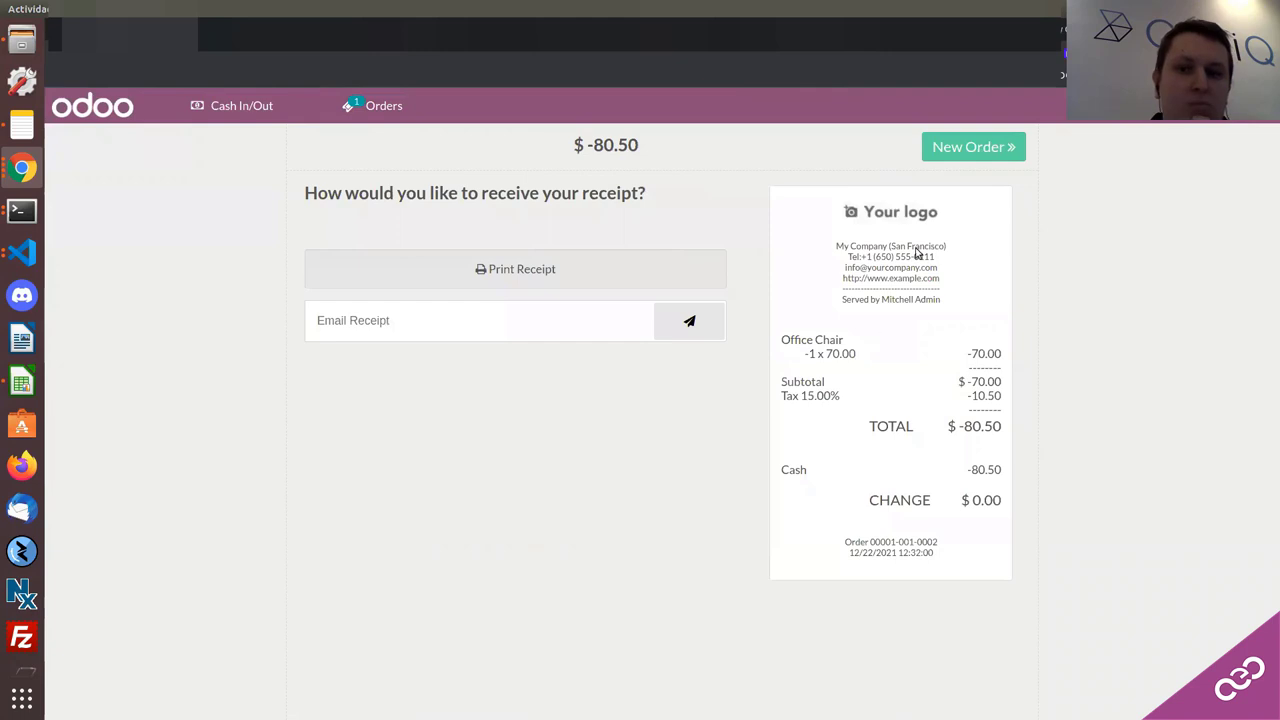
{"action": "left_click", "coordinate": [1247, 120]}
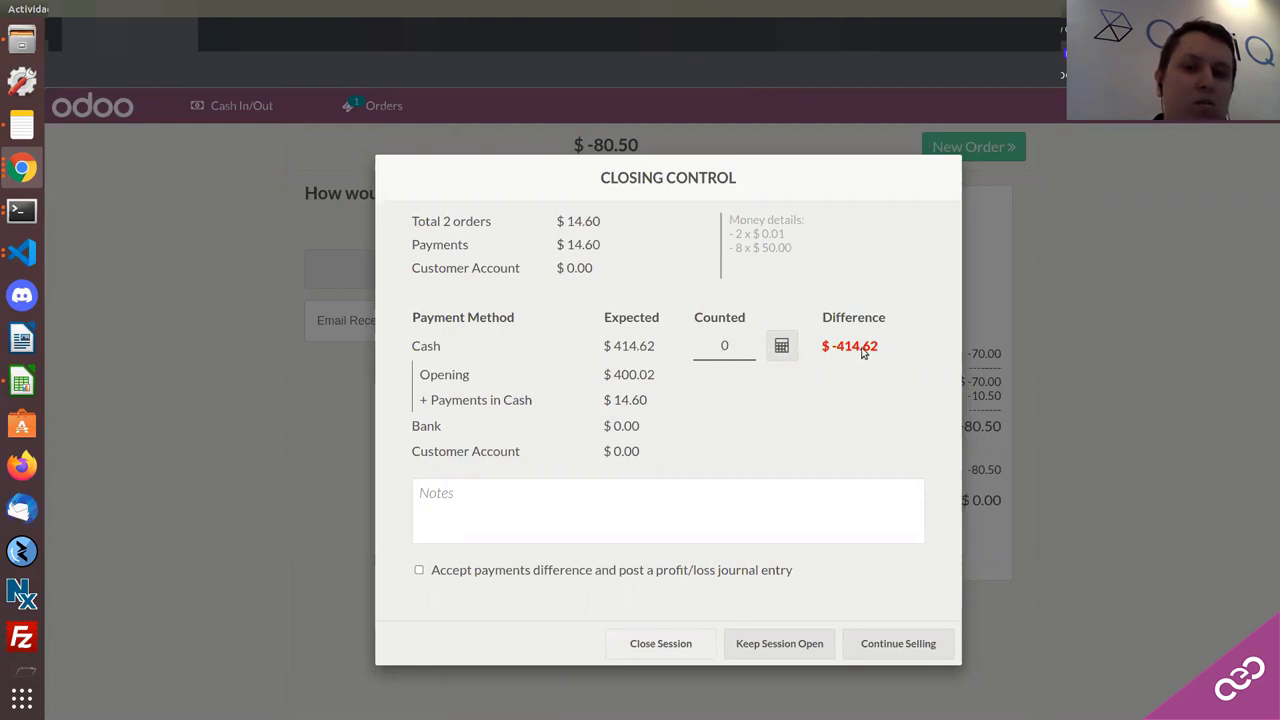
Step: Count one $500 bill as the closing cash, accept the payment difference and close the Shop session
{"action": "left_click", "coordinate": [781, 347]}
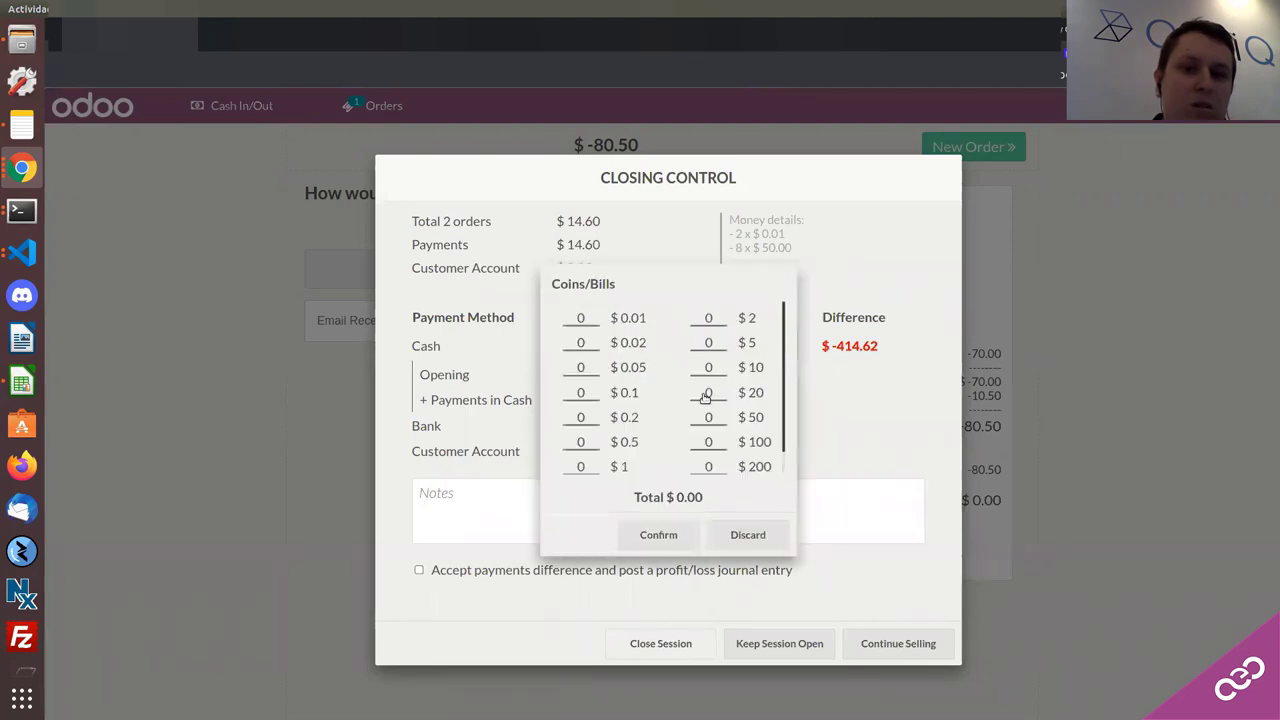
{"action": "scroll", "coordinate": [723, 466], "scroll_direction": "down", "scroll_amount": 1}
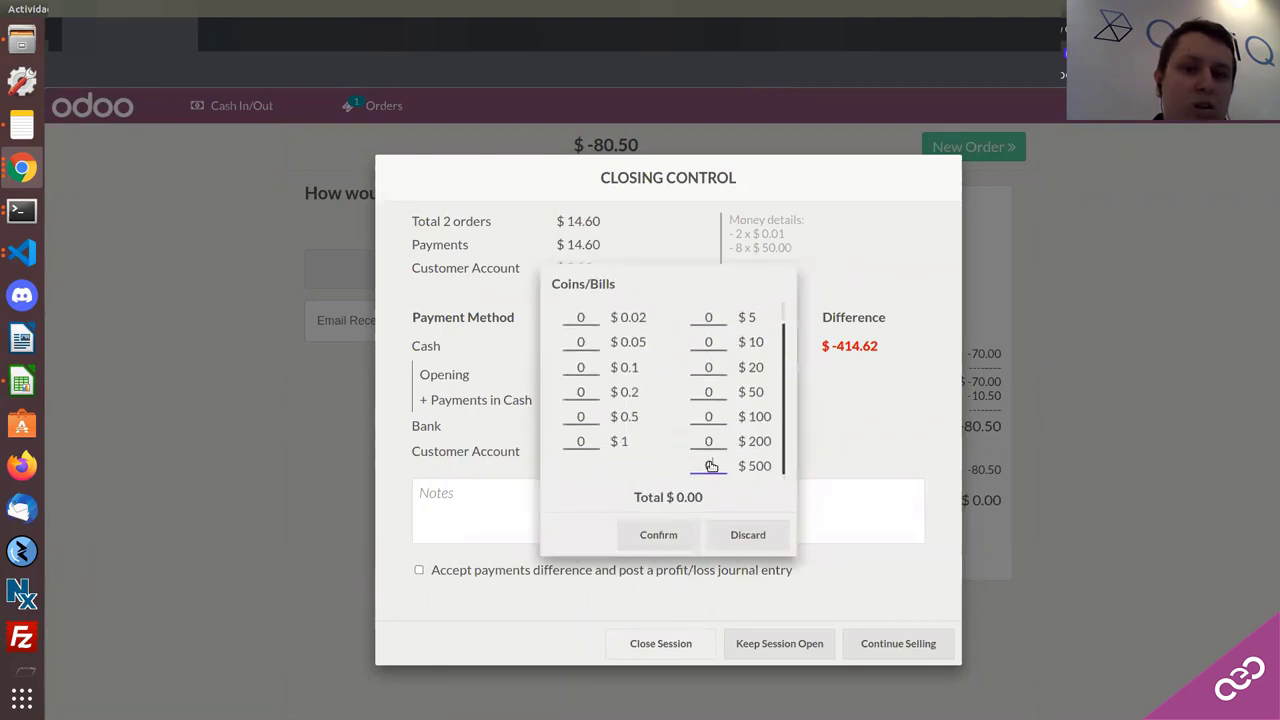
{"action": "type", "text": "1"}
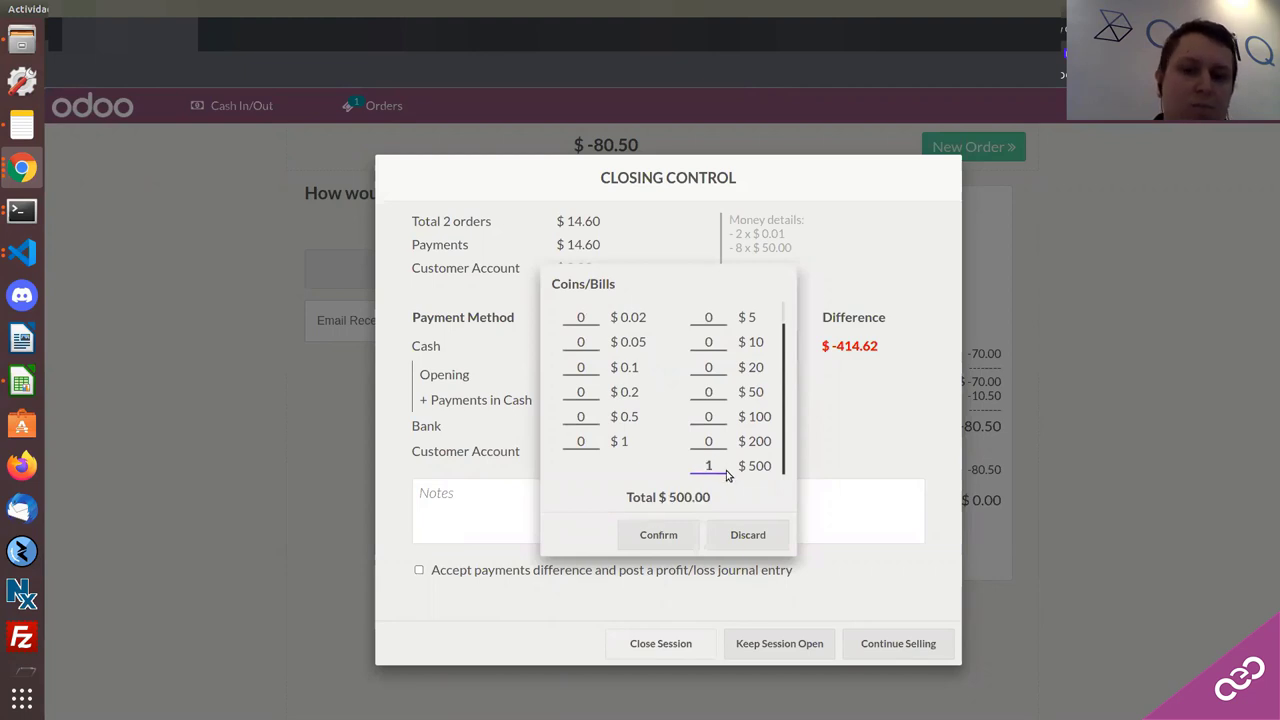
{"action": "left_click", "coordinate": [659, 535]}
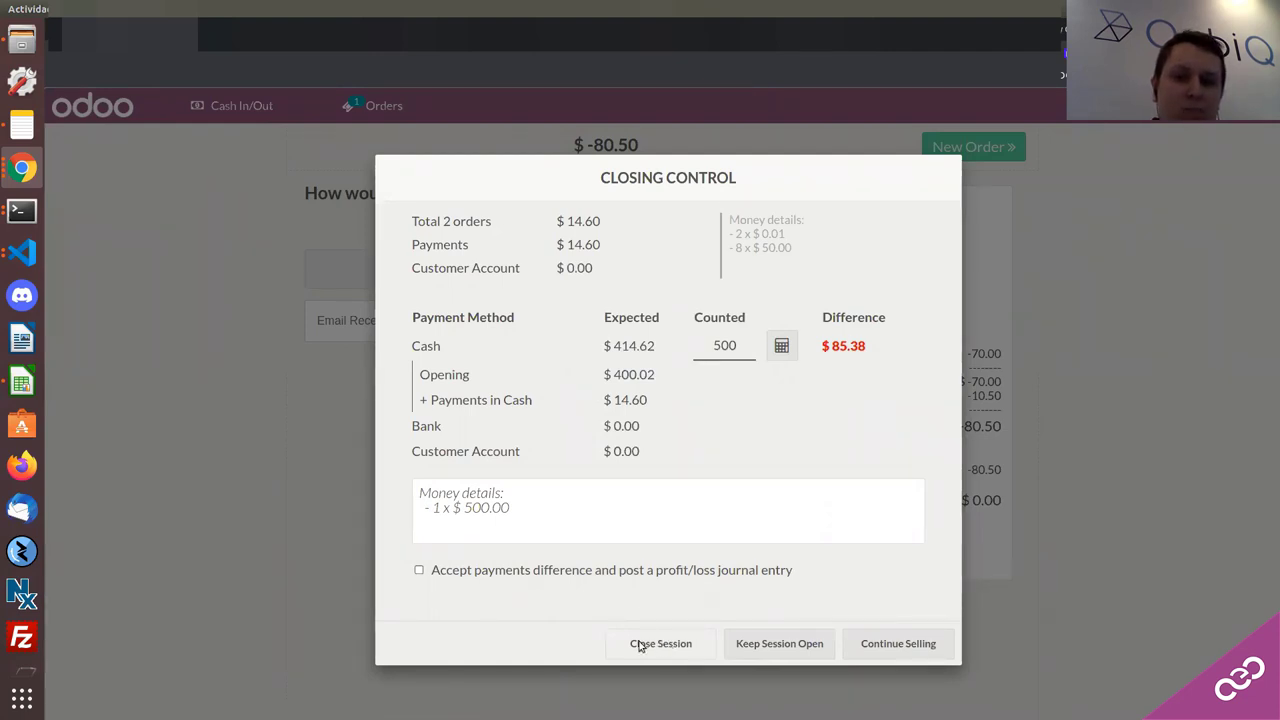
{"action": "left_click", "coordinate": [558, 571]}
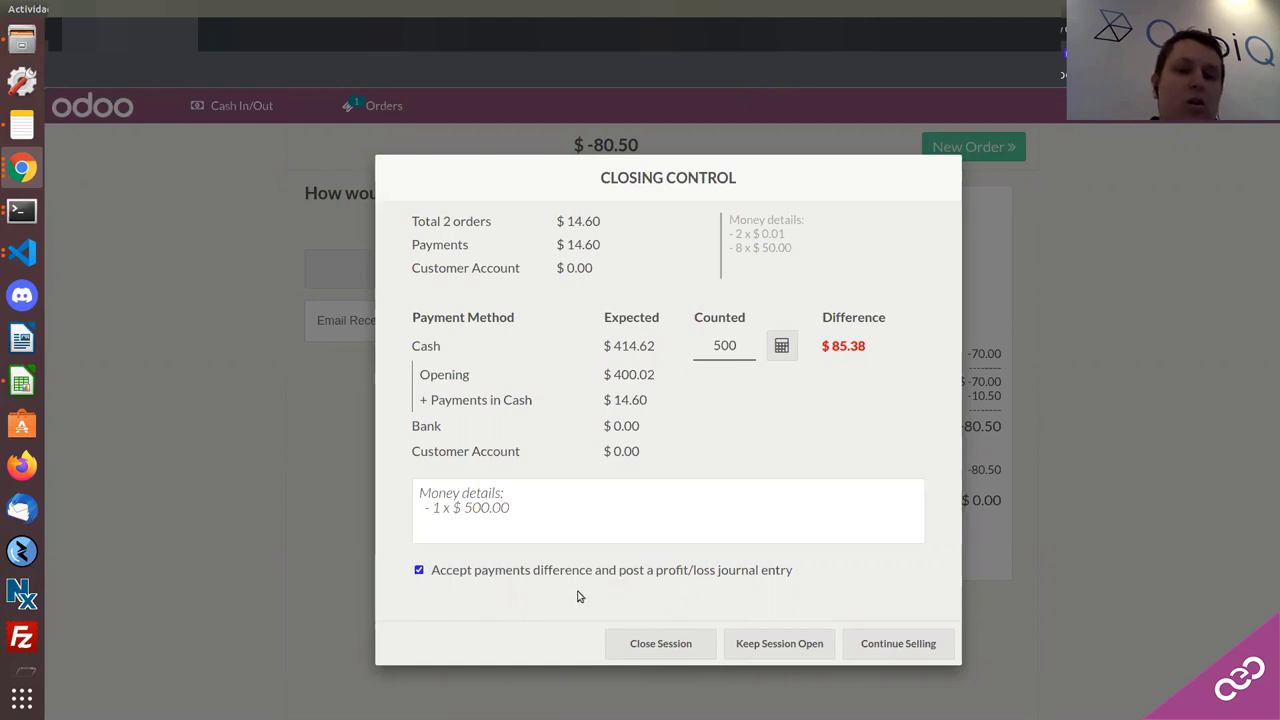
{"action": "left_click", "coordinate": [664, 641]}
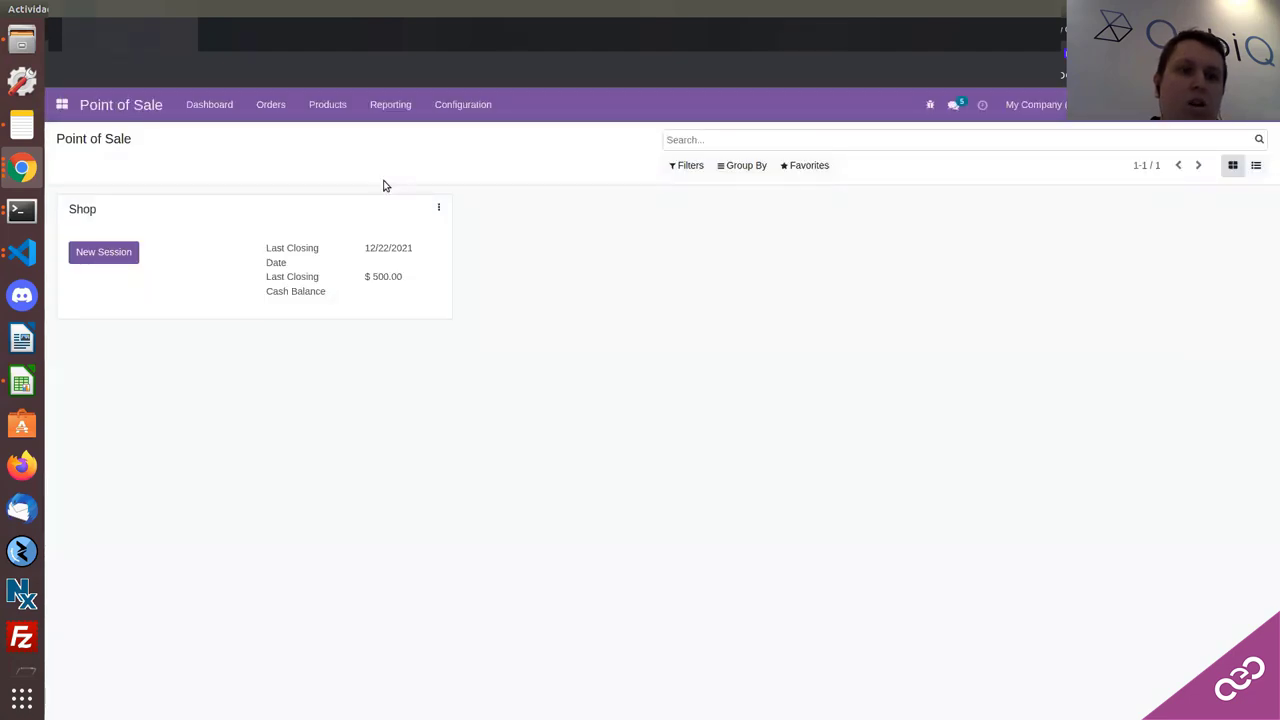
Step: Check the Shop's $500.00 closing balance and view its orders analysis report before returning to the dashboard
{"action": "left_click_drag", "start_coordinate": [351, 283], "coordinate": [416, 288]}
{"action": "left_click", "coordinate": [369, 289]}
{"action": "left_click_drag", "start_coordinate": [302, 278], "coordinate": [296, 278]}
{"action": "left_click", "coordinate": [426, 210]}
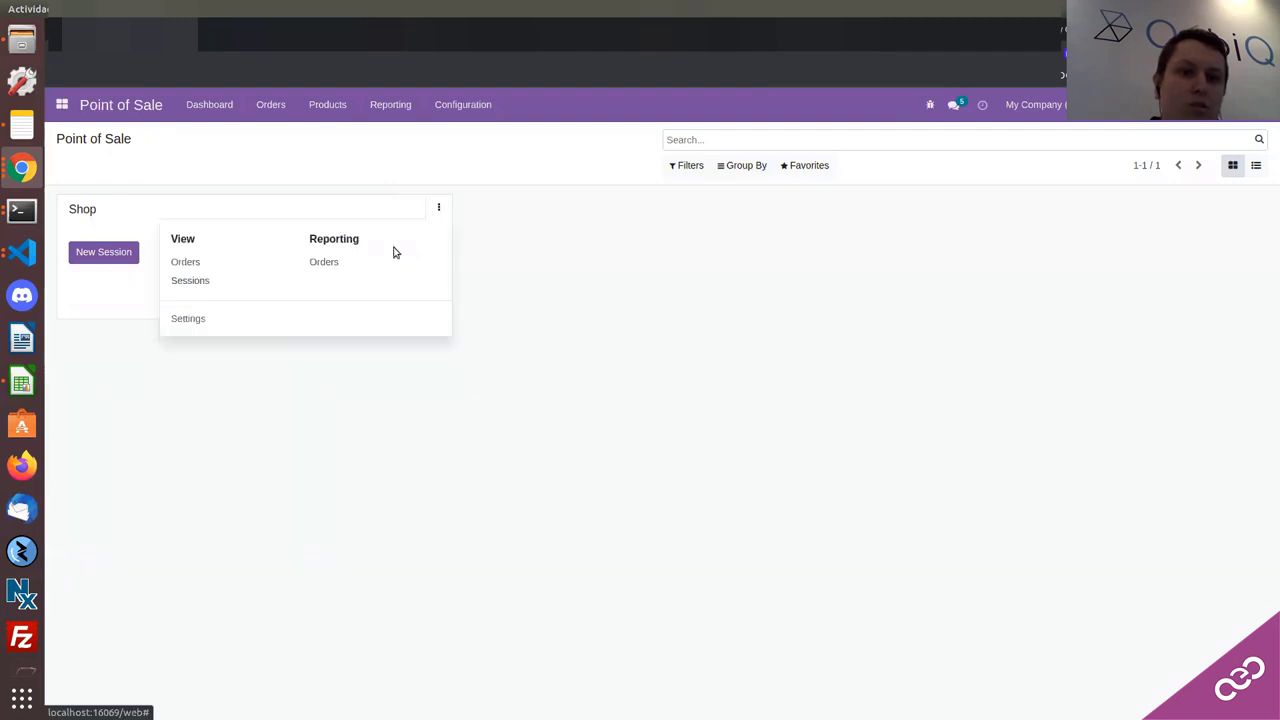
{"action": "left_click", "coordinate": [323, 260]}
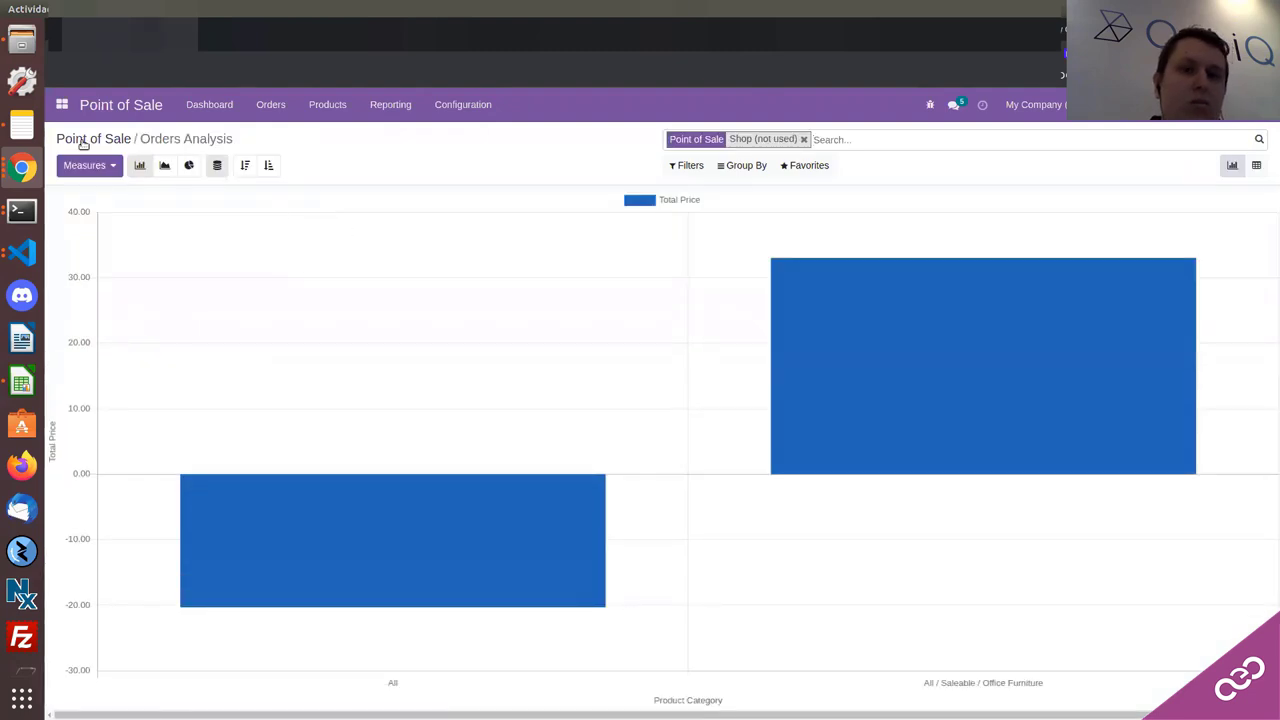
{"action": "left_click", "coordinate": [84, 141]}
Step: Open the Shop's Coins/Bills list, then go back to the Point of Sale dashboard
{"action": "left_click", "coordinate": [438, 210]}
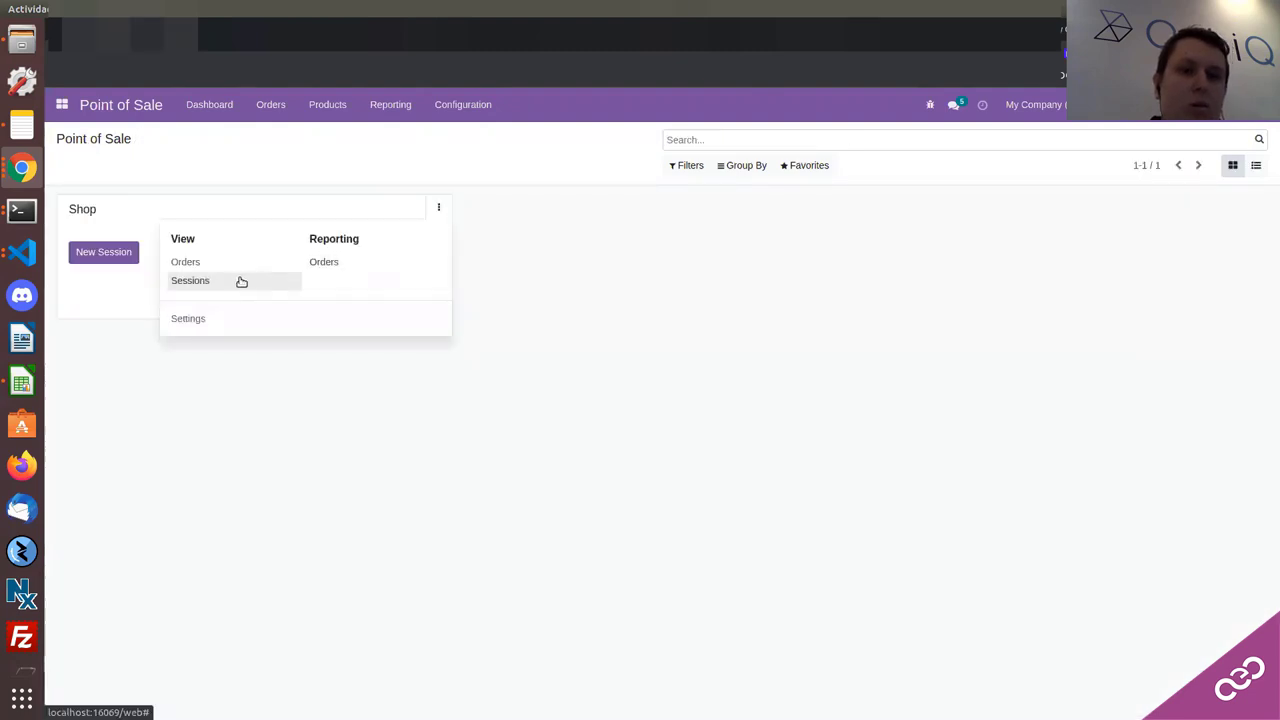
{"action": "left_click", "coordinate": [271, 105]}
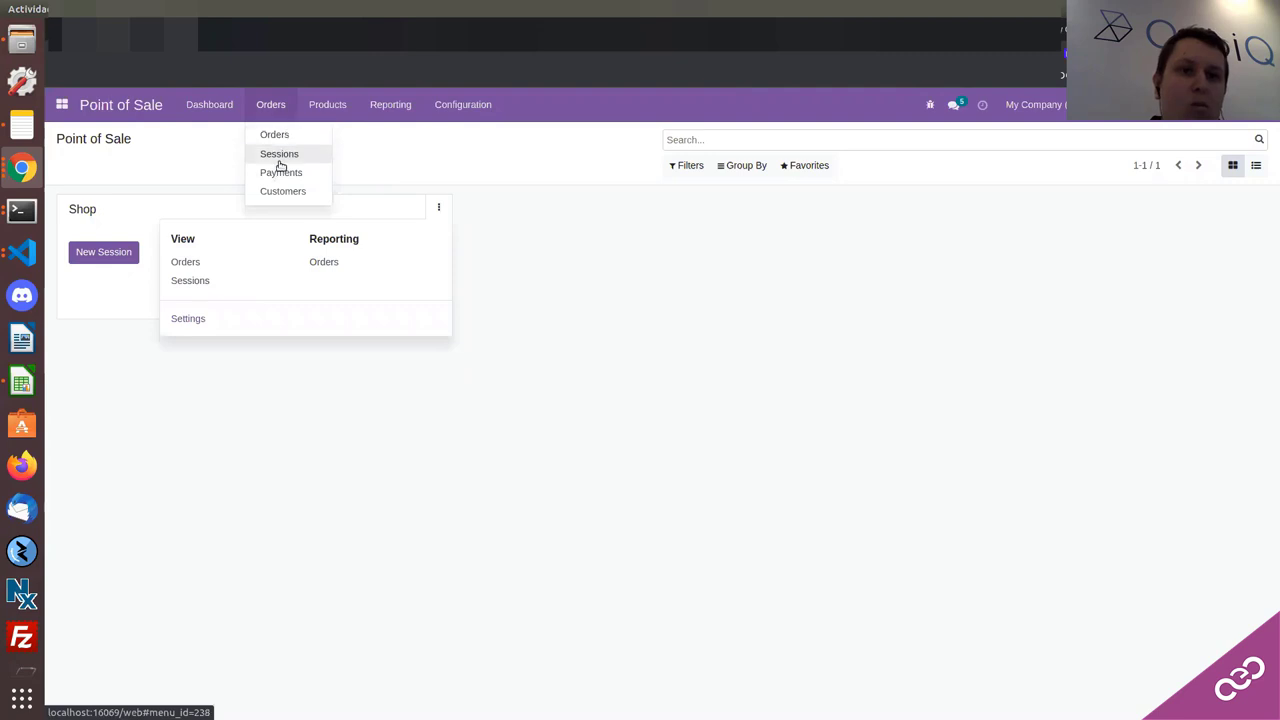
{"action": "mouse_move", "coordinate": [328, 97]}
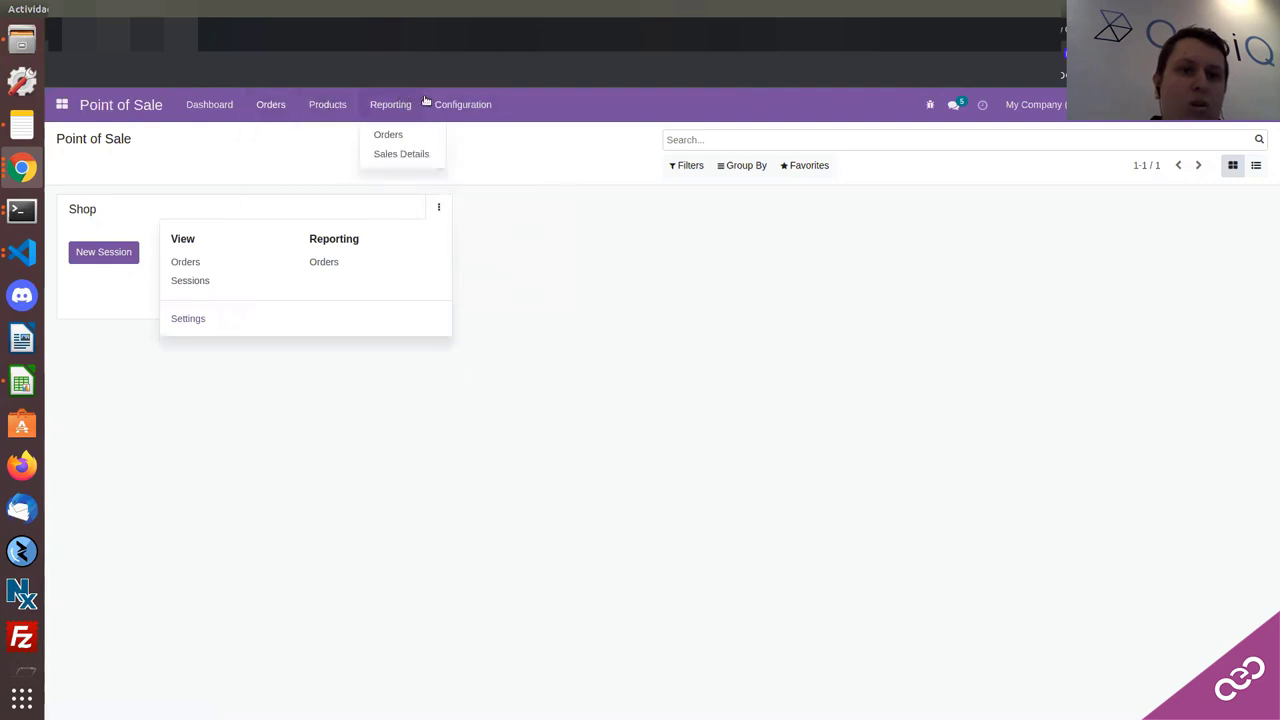
{"action": "mouse_move", "coordinate": [428, 101]}
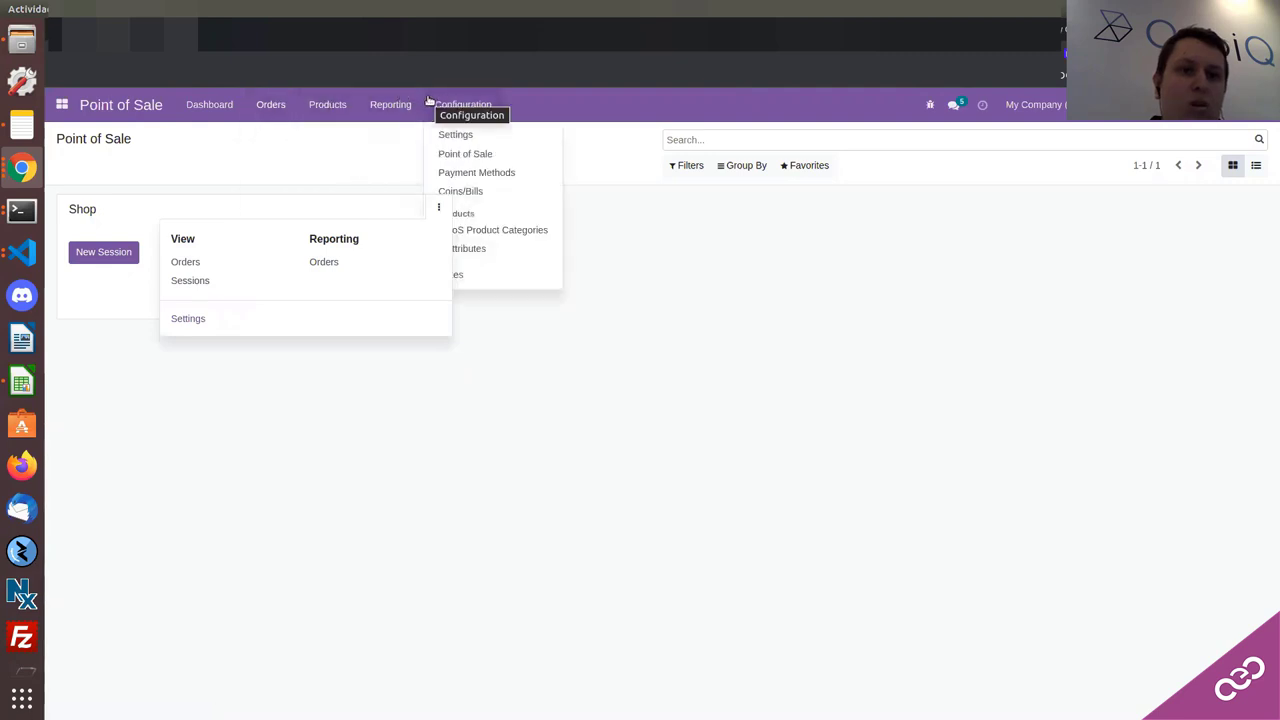
{"action": "left_click", "coordinate": [448, 191]}
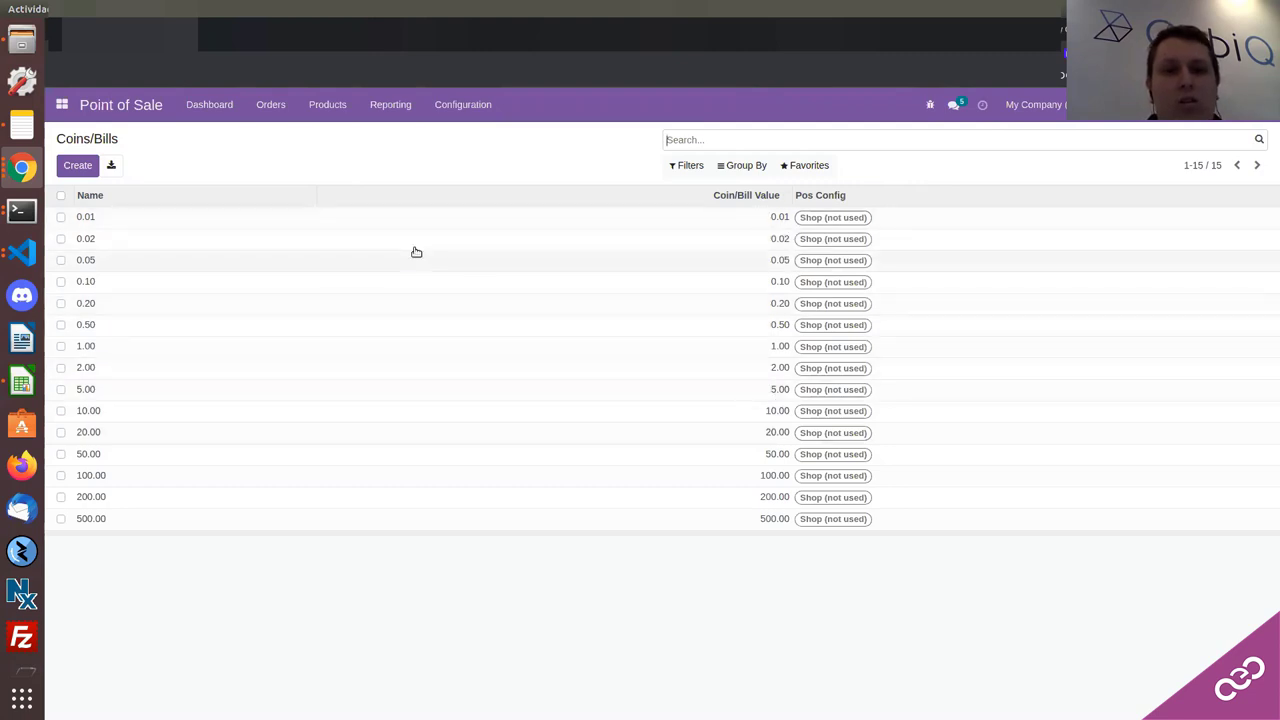
{"action": "left_click", "coordinate": [116, 110]}
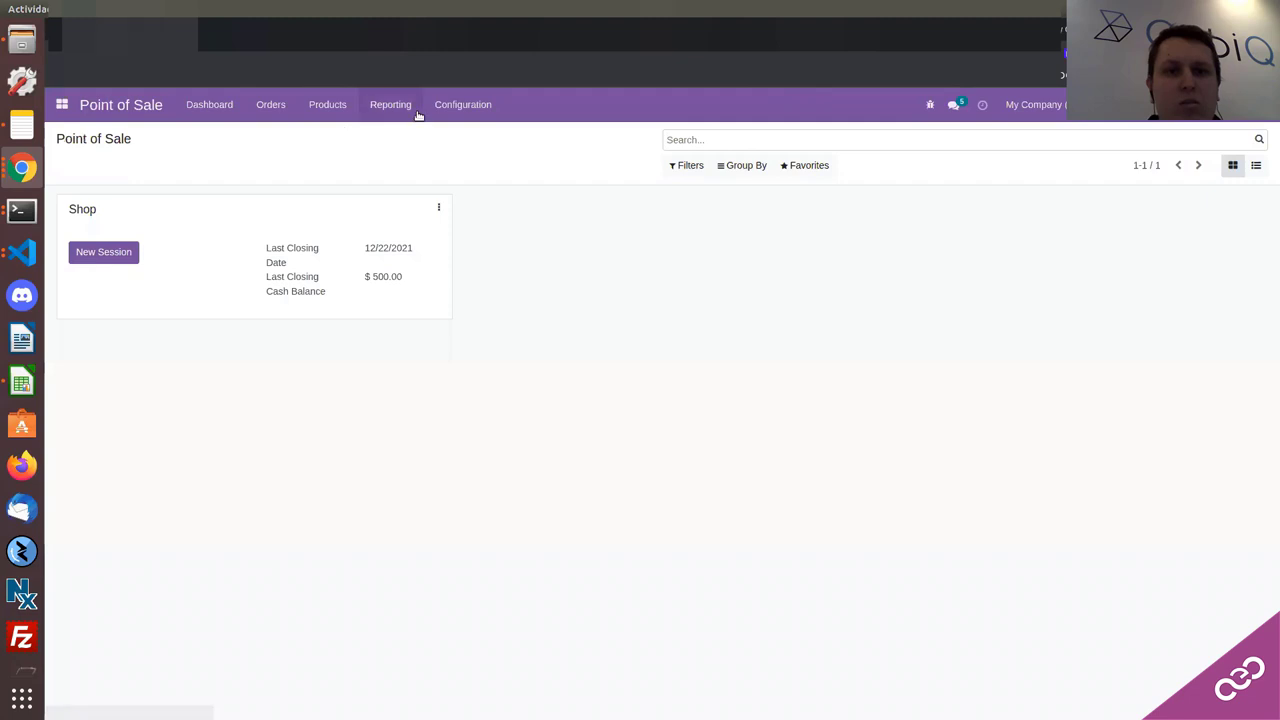
Step: Switch Chrome to the Novedades Odoo 15 article window
{"action": "left_click", "coordinate": [25, 172]}
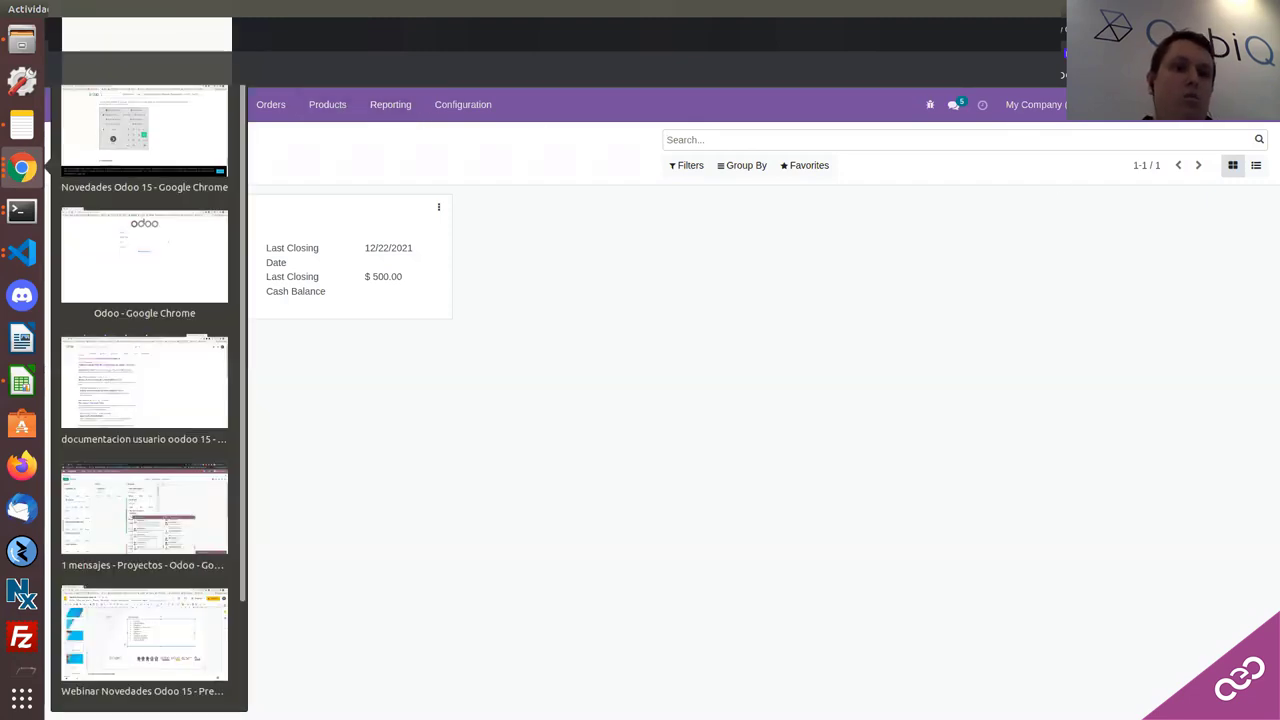
{"action": "left_click", "coordinate": [22, 170]}
{"action": "left_click", "coordinate": [22, 170]}
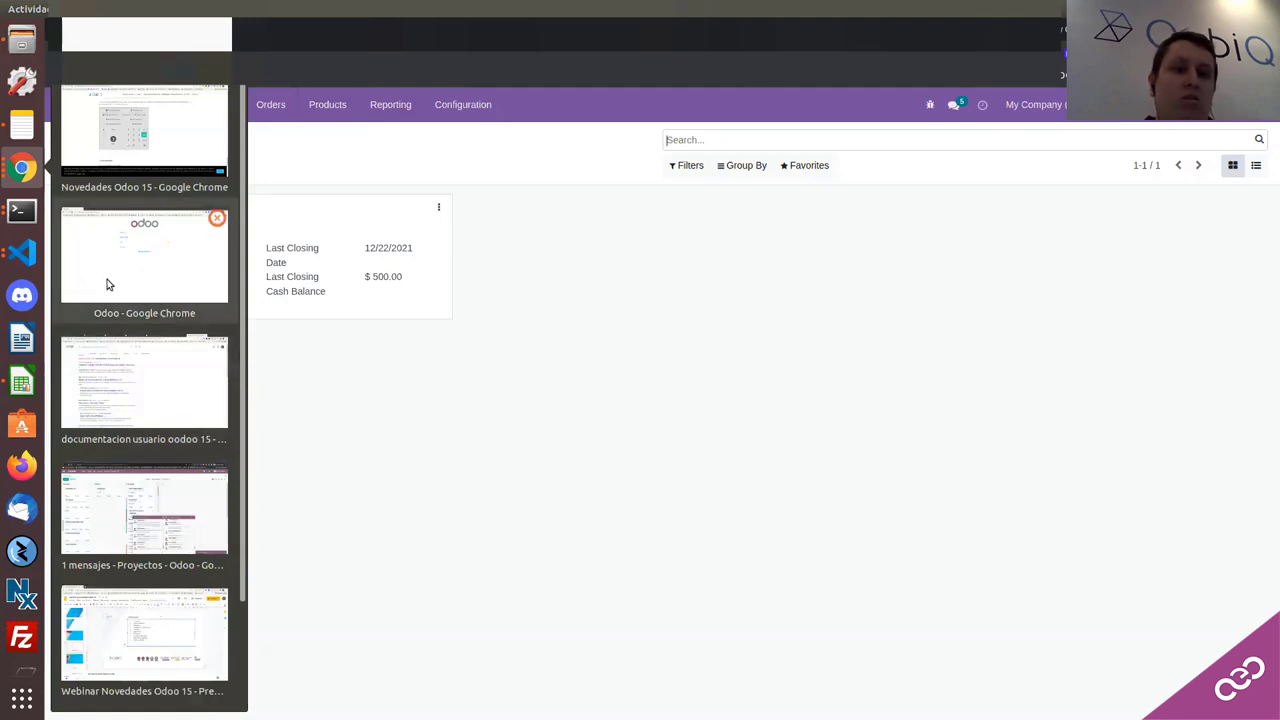
{"action": "scroll", "coordinate": [112, 325], "scroll_direction": "down", "scroll_amount": 1}
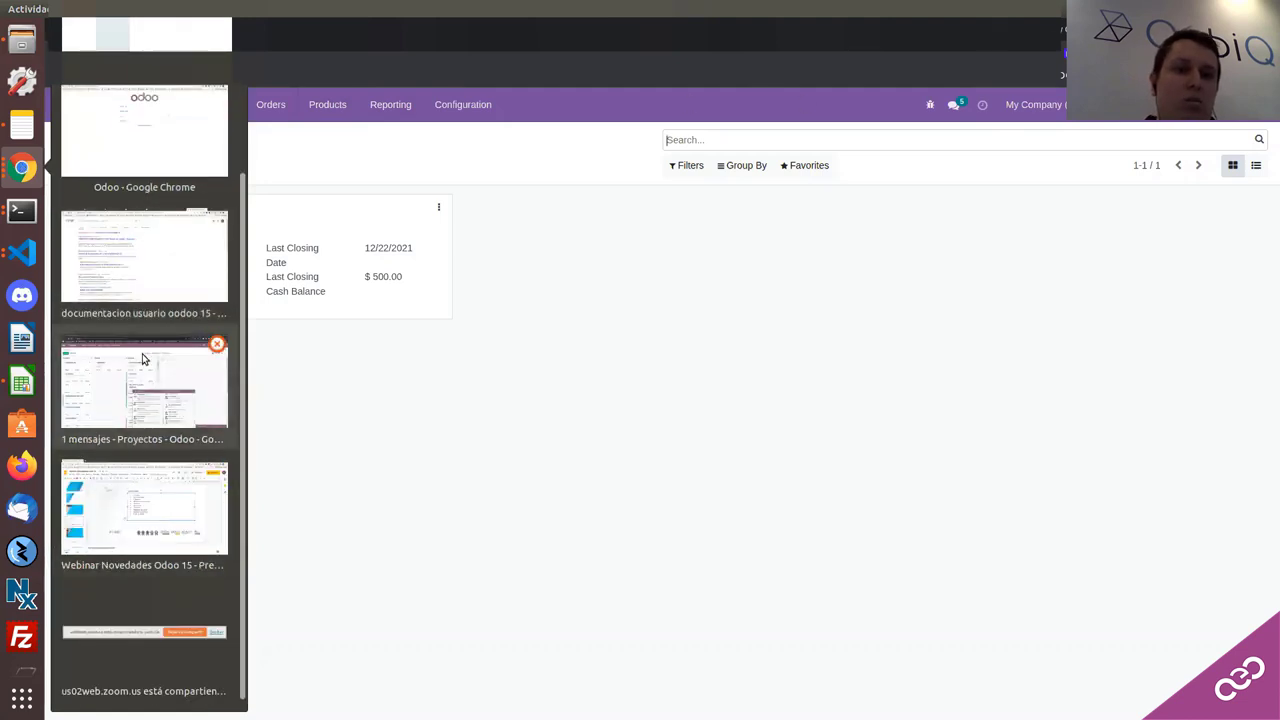
{"action": "scroll", "coordinate": [140, 250], "scroll_direction": "up", "scroll_amount": 2}
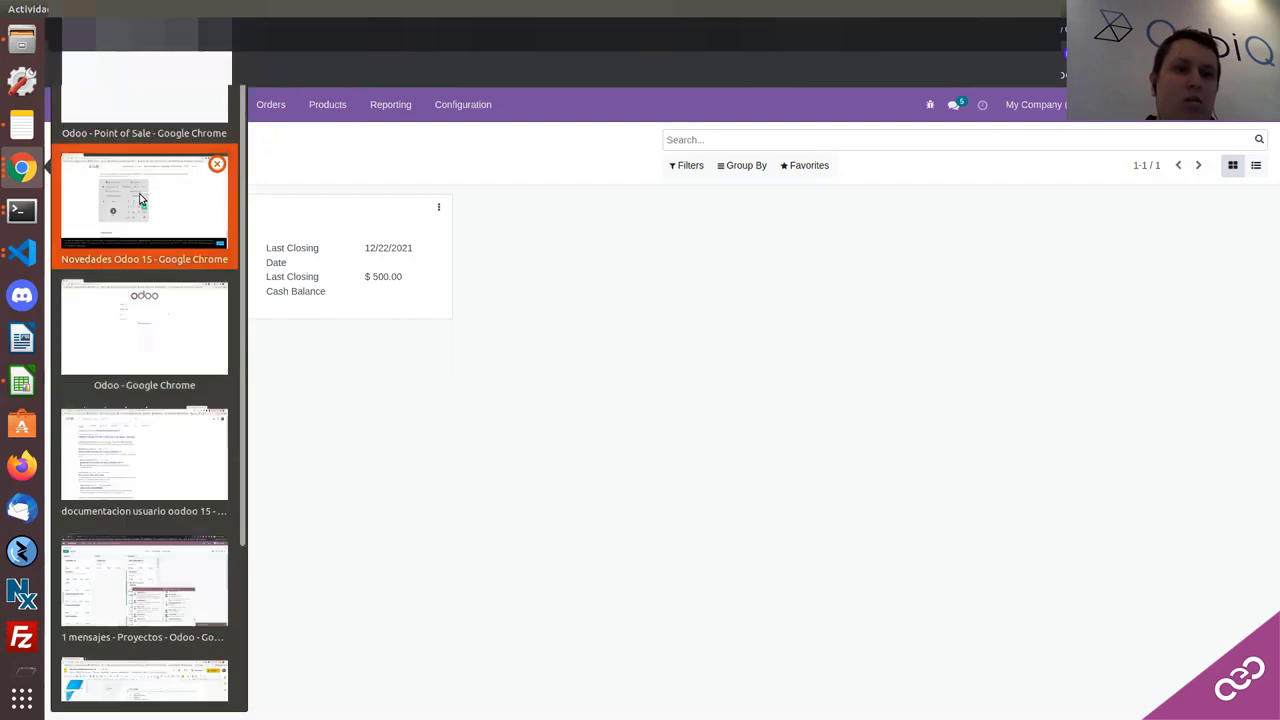
{"action": "left_click", "coordinate": [140, 184]}
Step: Scroll the article to its Sitio Web section
{"action": "scroll", "coordinate": [434, 490], "scroll_direction": "up", "scroll_amount": 5}
{"action": "scroll", "coordinate": [434, 491], "scroll_direction": "up", "scroll_amount": 10}
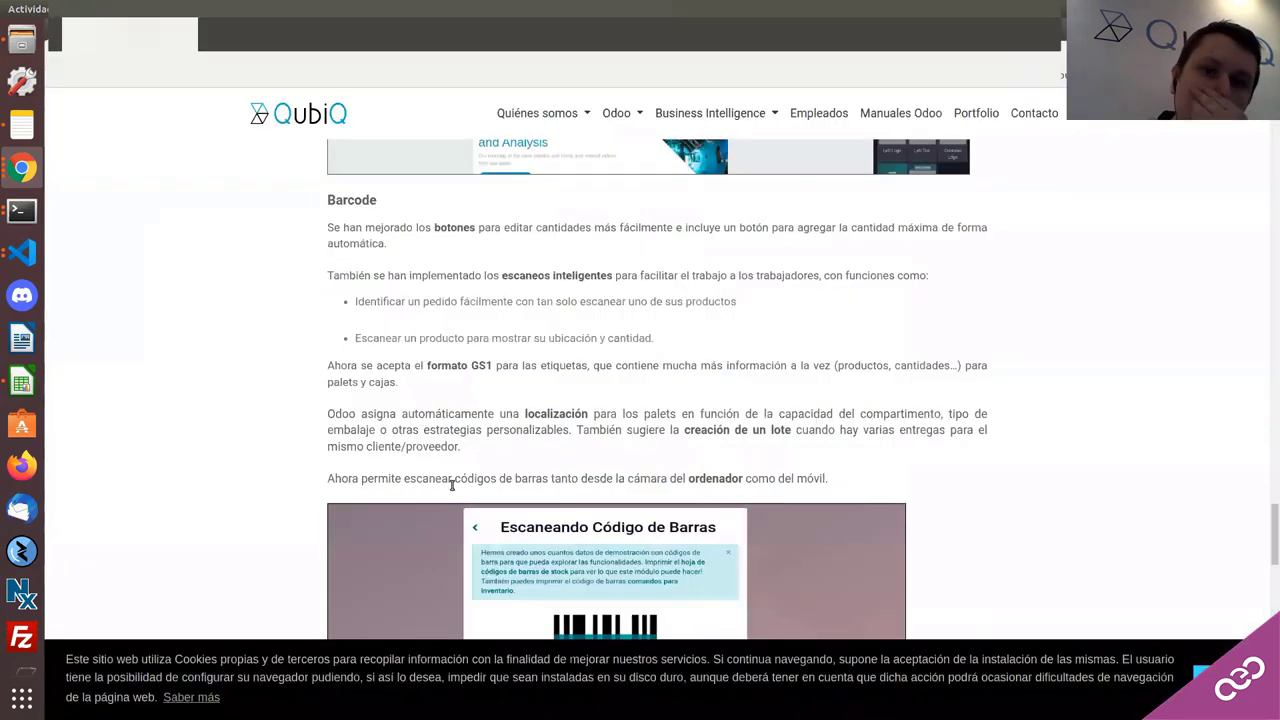
{"action": "scroll", "coordinate": [460, 505], "scroll_direction": "up", "scroll_amount": 15}
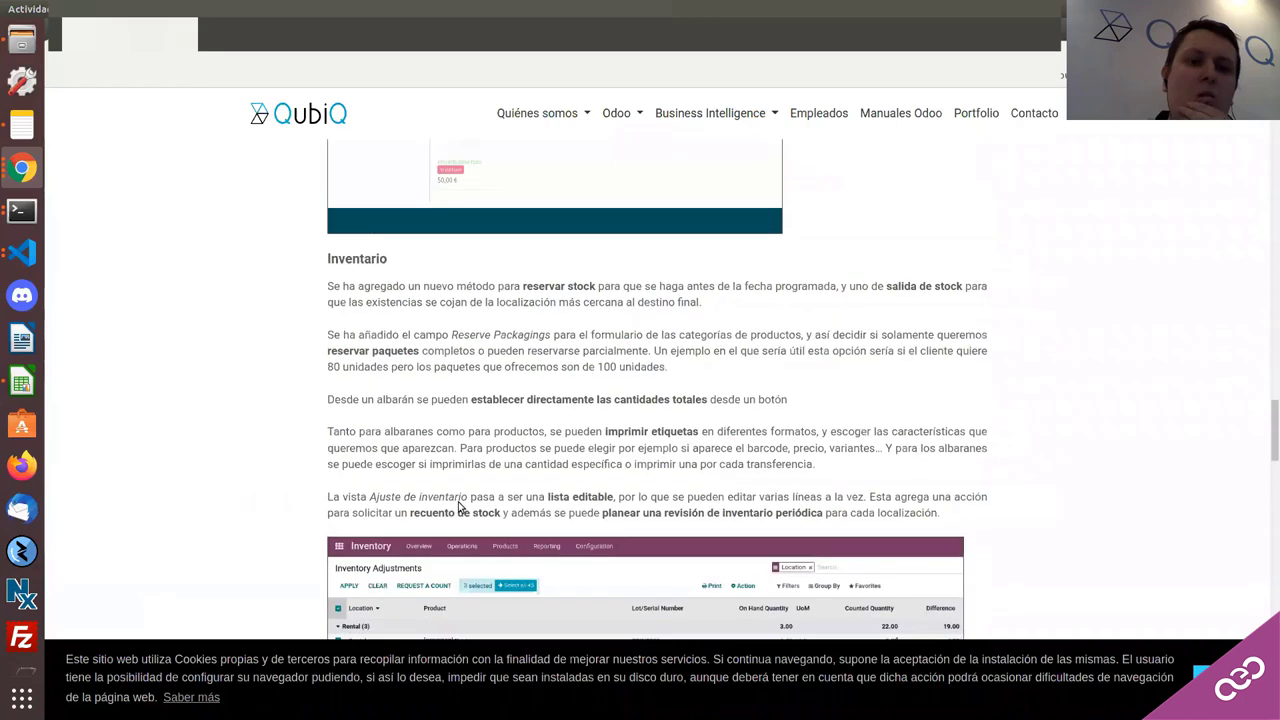
{"action": "scroll", "coordinate": [445, 516], "scroll_direction": "up", "scroll_amount": 8}
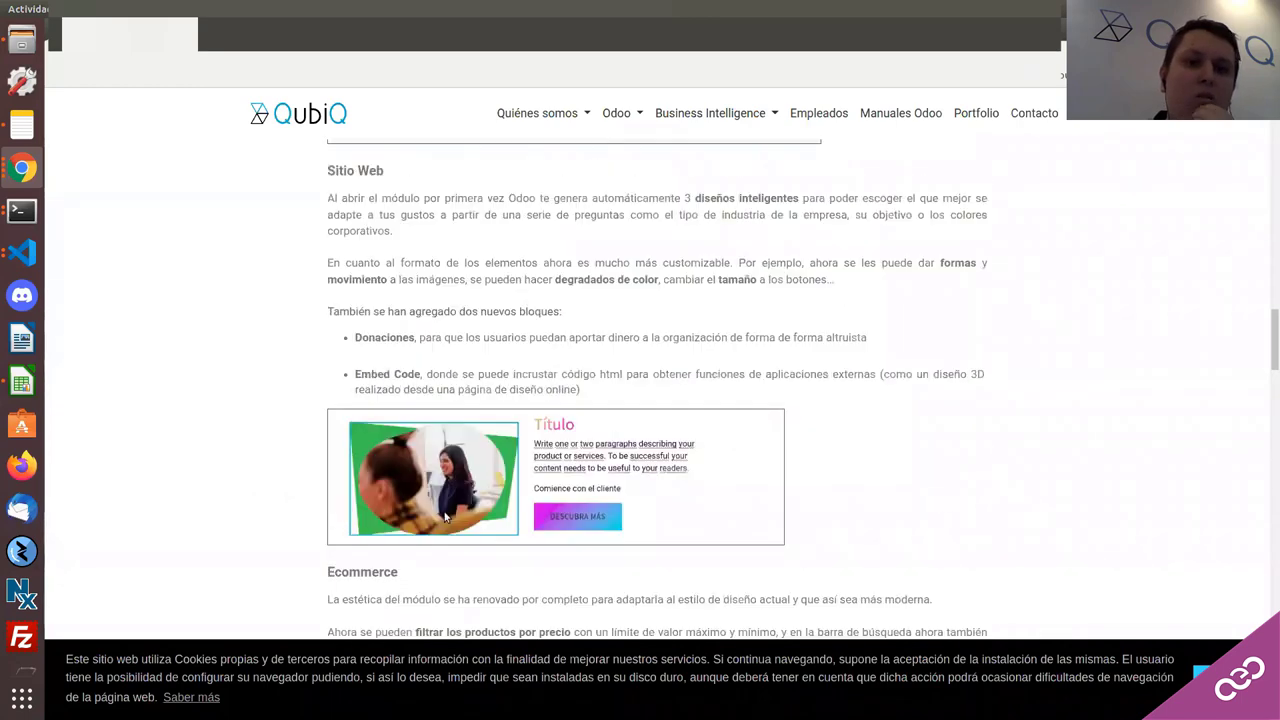
{"action": "scroll", "coordinate": [430, 400], "scroll_direction": "down", "scroll_amount": 4}
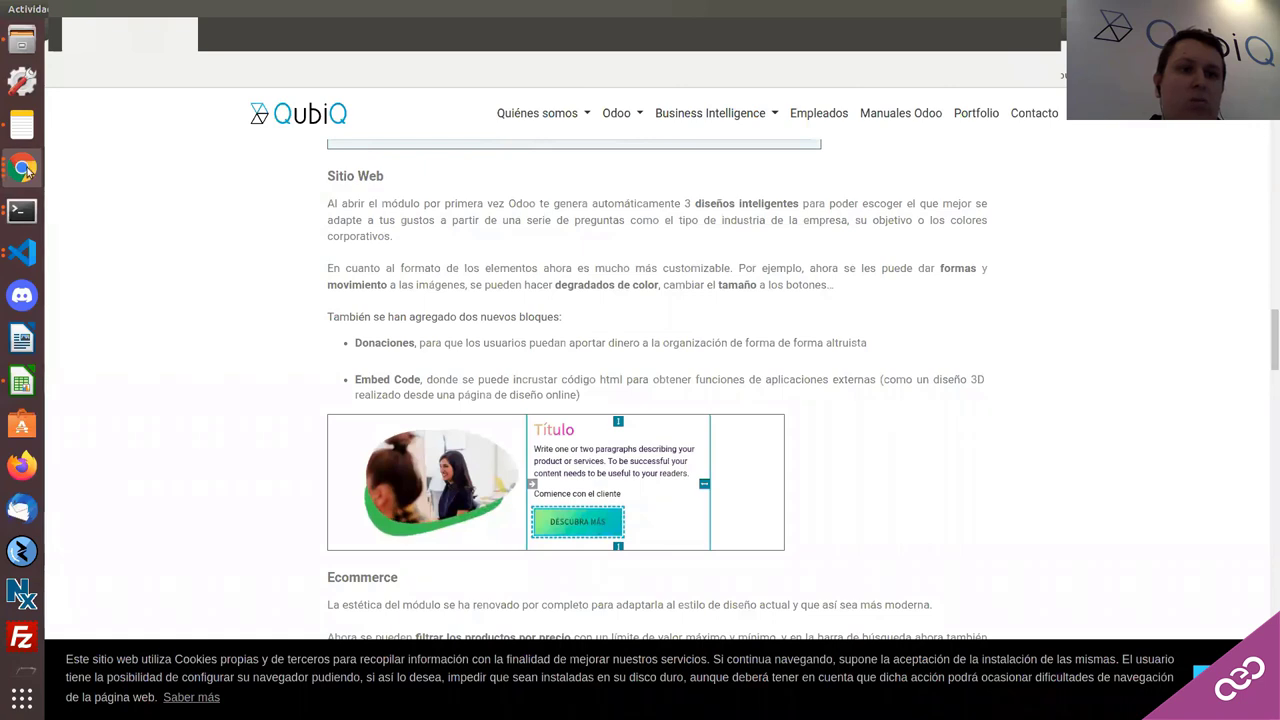
{"action": "left_click", "coordinate": [24, 168]}
Step: Return to Odoo, open the Apps module list and filter it by 'sit'
{"action": "left_click", "coordinate": [145, 205]}
{"action": "left_click", "coordinate": [62, 105]}
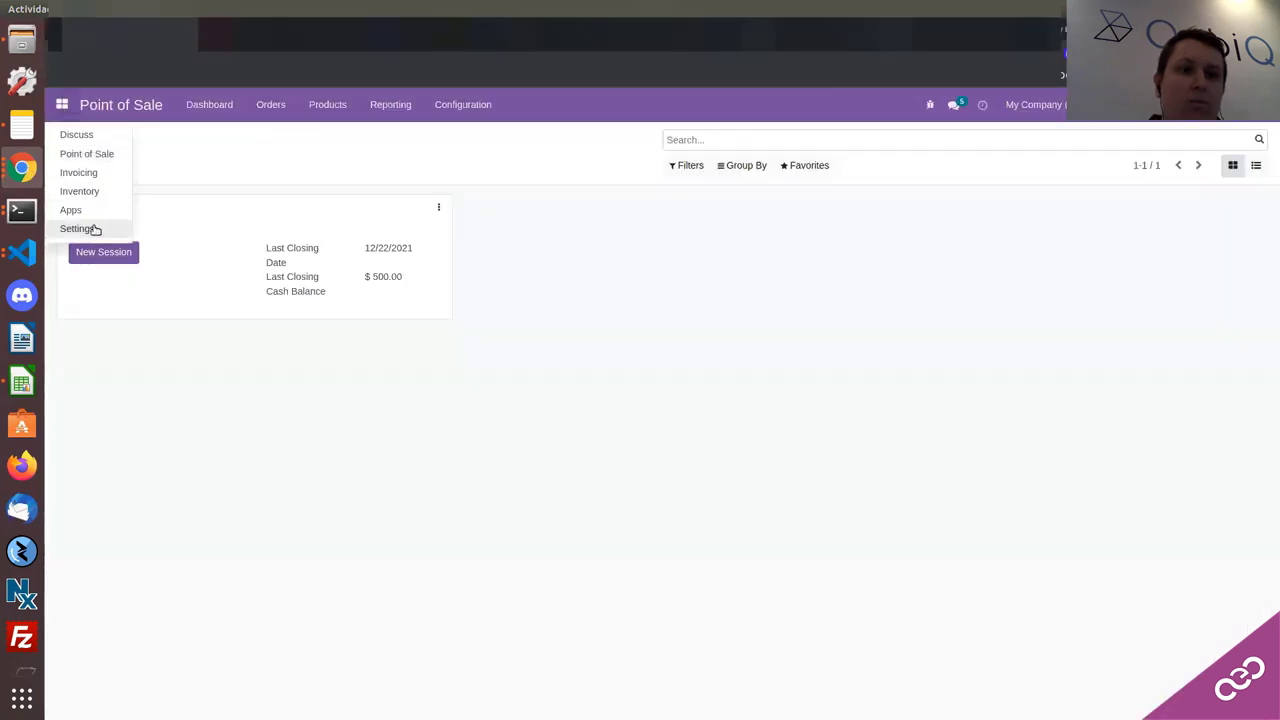
{"action": "left_click", "coordinate": [166, 224]}
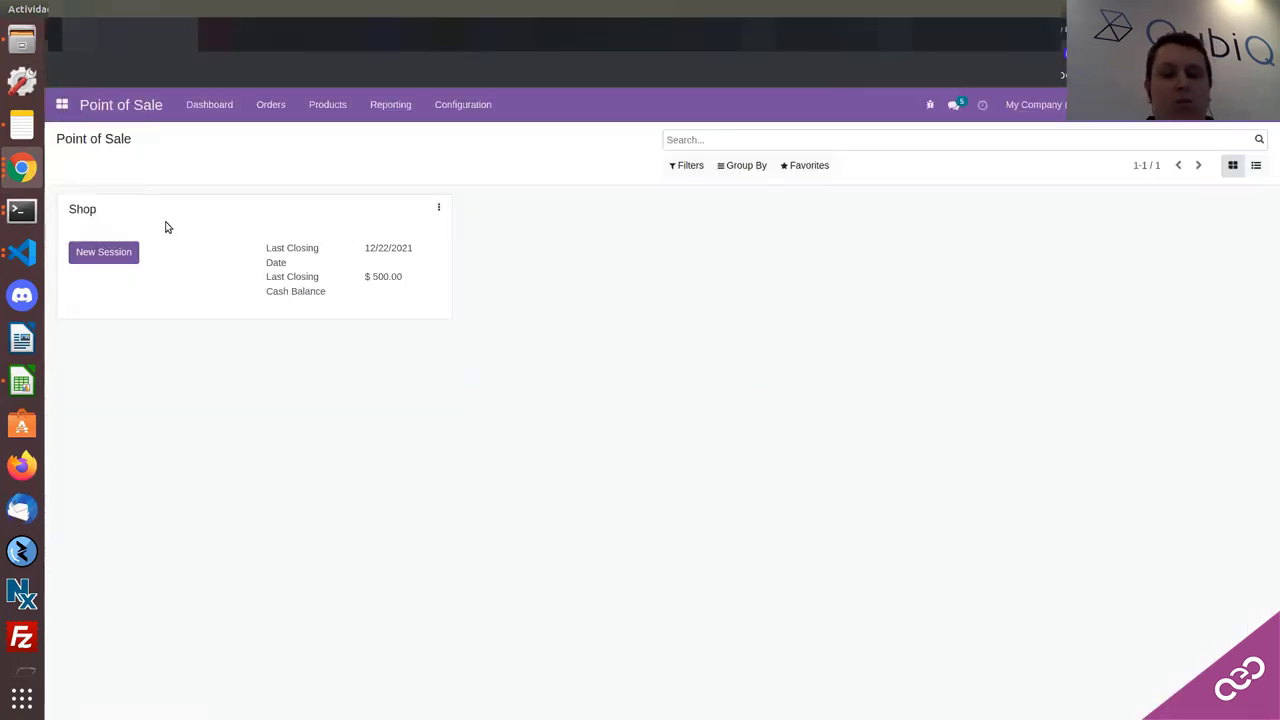
{"action": "type", "text": "sit"}
{"action": "key", "text": "Return"}
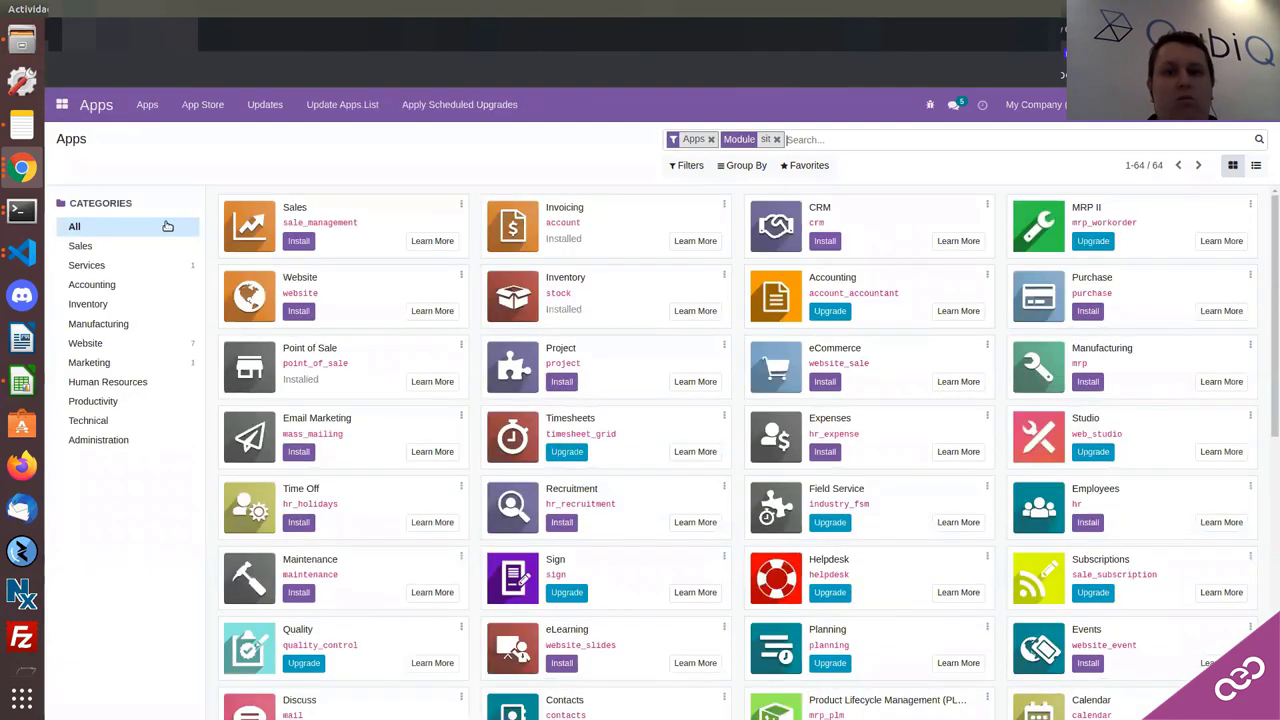
Step: Clear the filters and search modules for 'eco' after 'comerci' finds nothing
{"action": "key", "text": "BackSpace"}
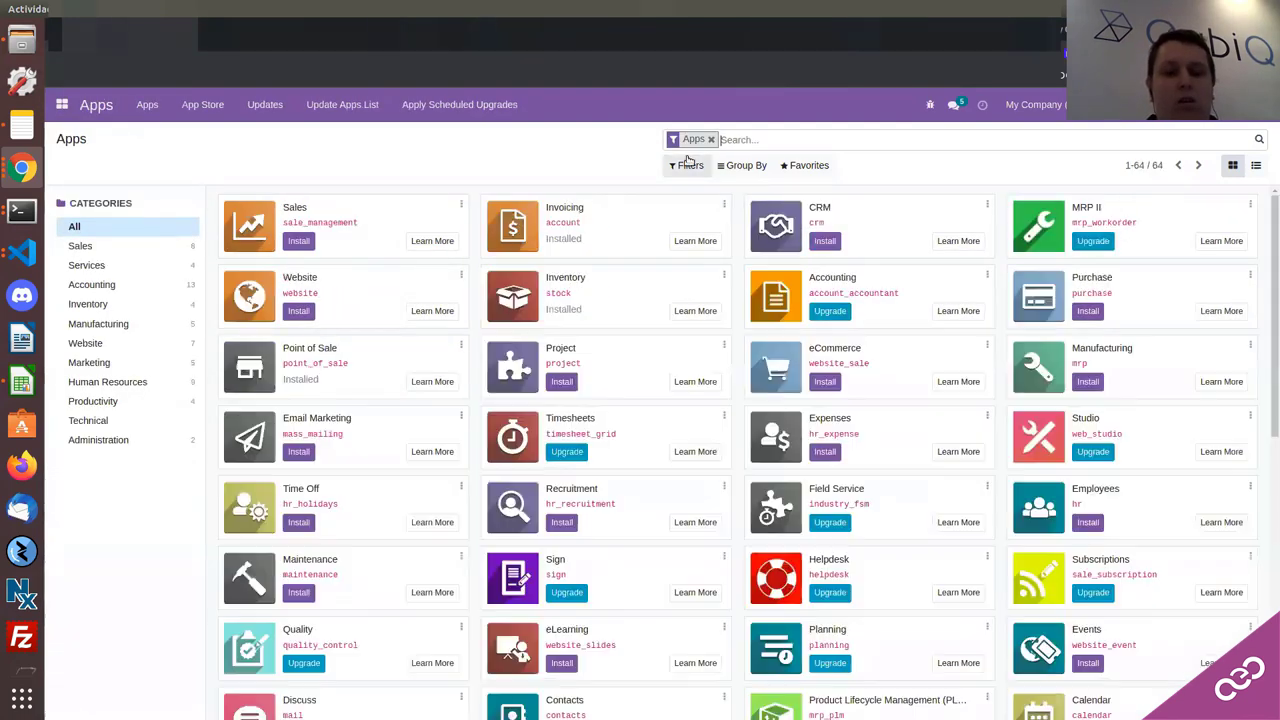
{"action": "key", "text": "BackSpace"}
{"action": "type", "text": "e"}
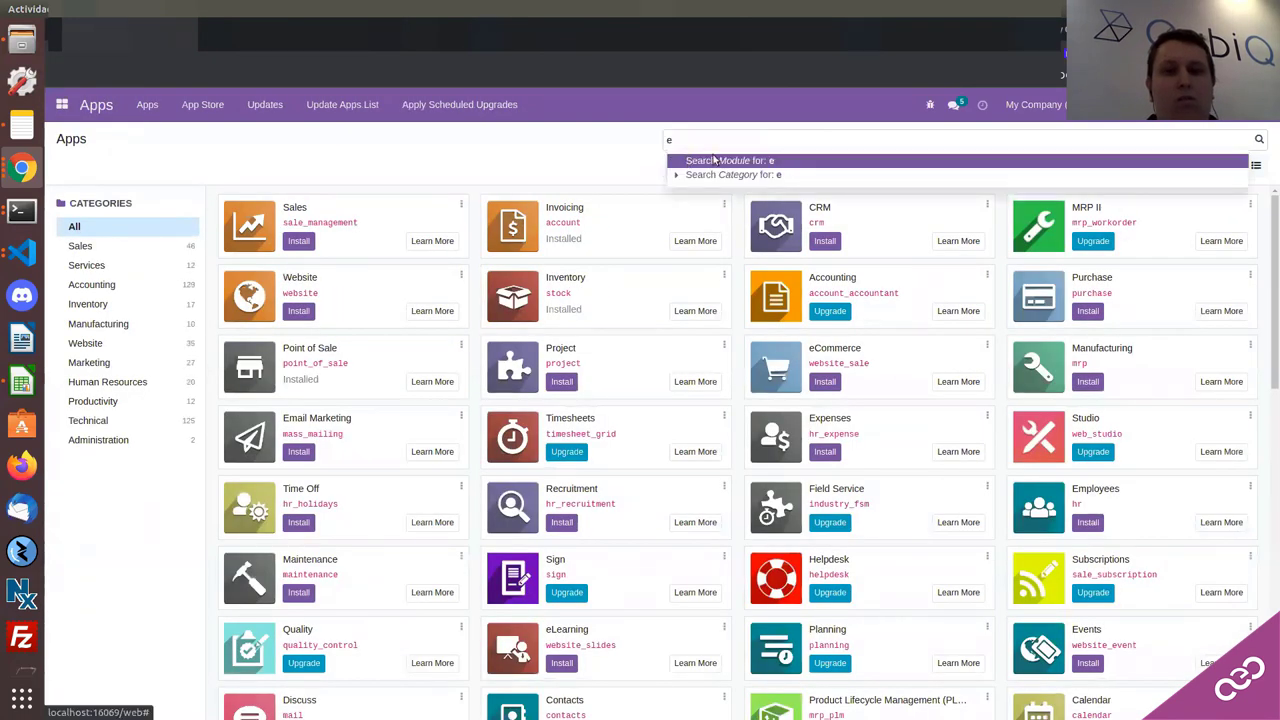
{"action": "key", "text": "BackSpace"}
{"action": "type", "text": "comerci"}
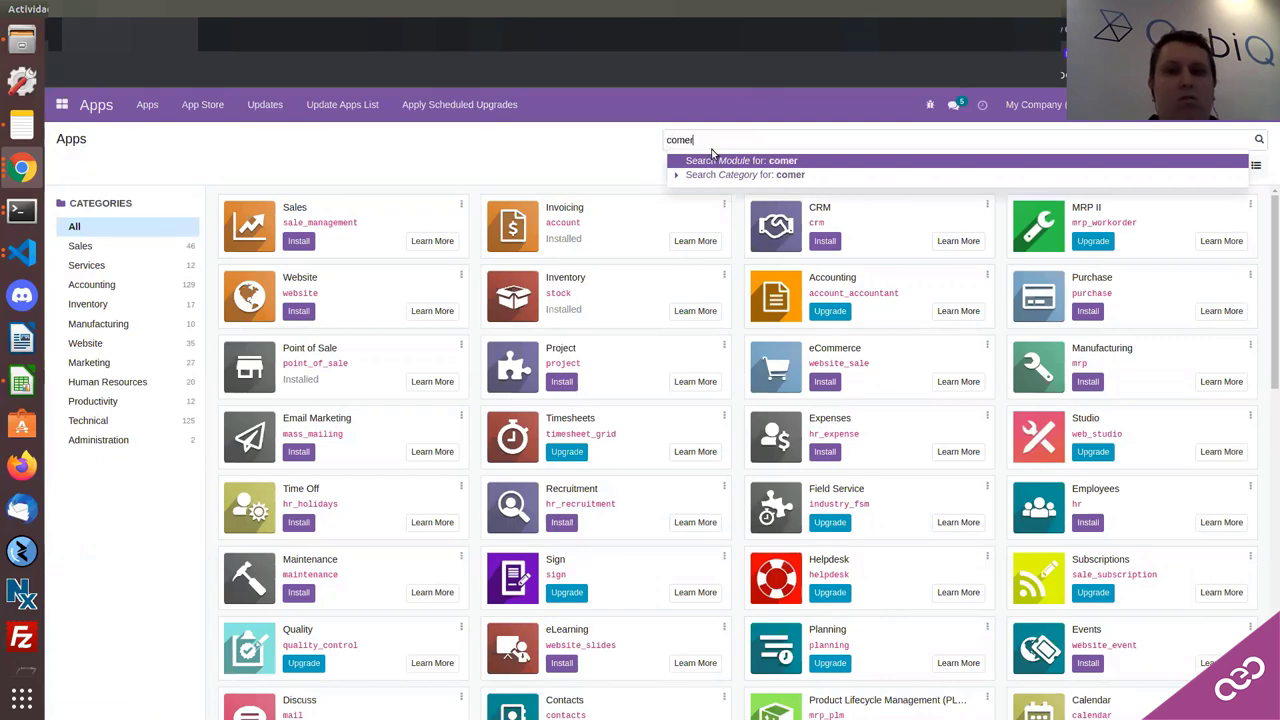
{"action": "key", "text": "Return"}
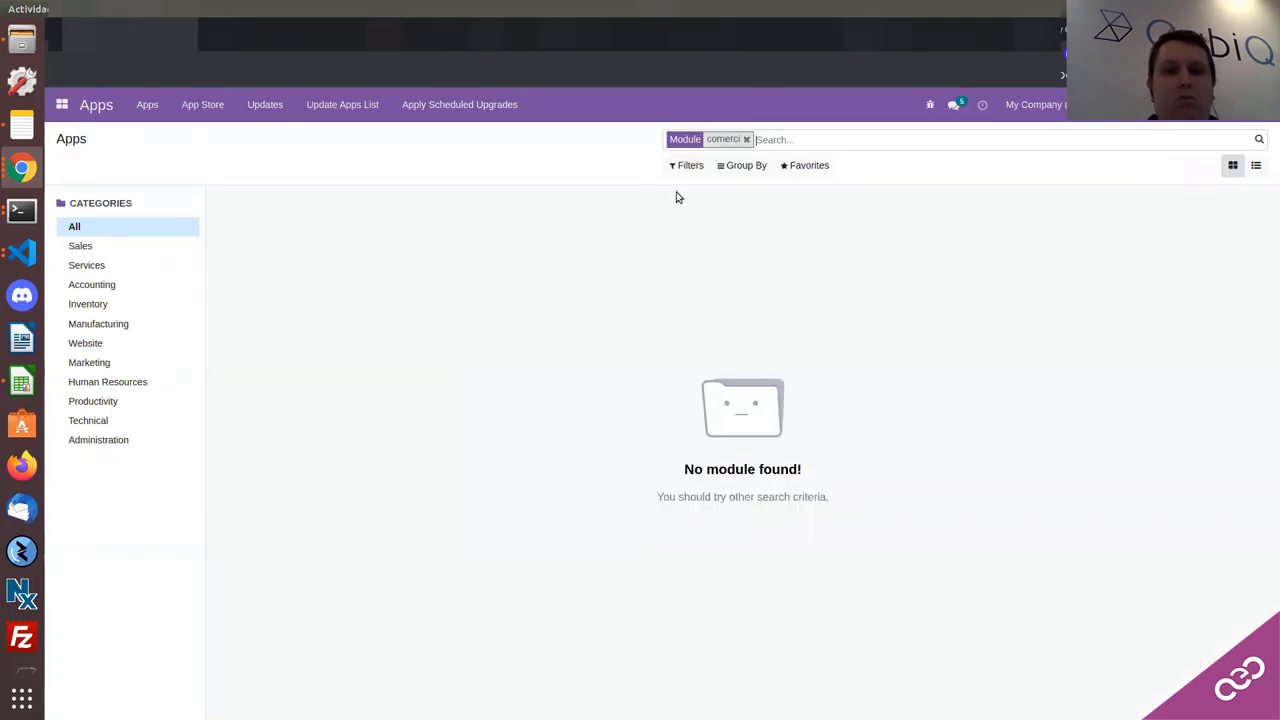
{"action": "key", "text": "BackSpace"}
{"action": "type", "text": "eco"}
{"action": "key", "text": "Return"}
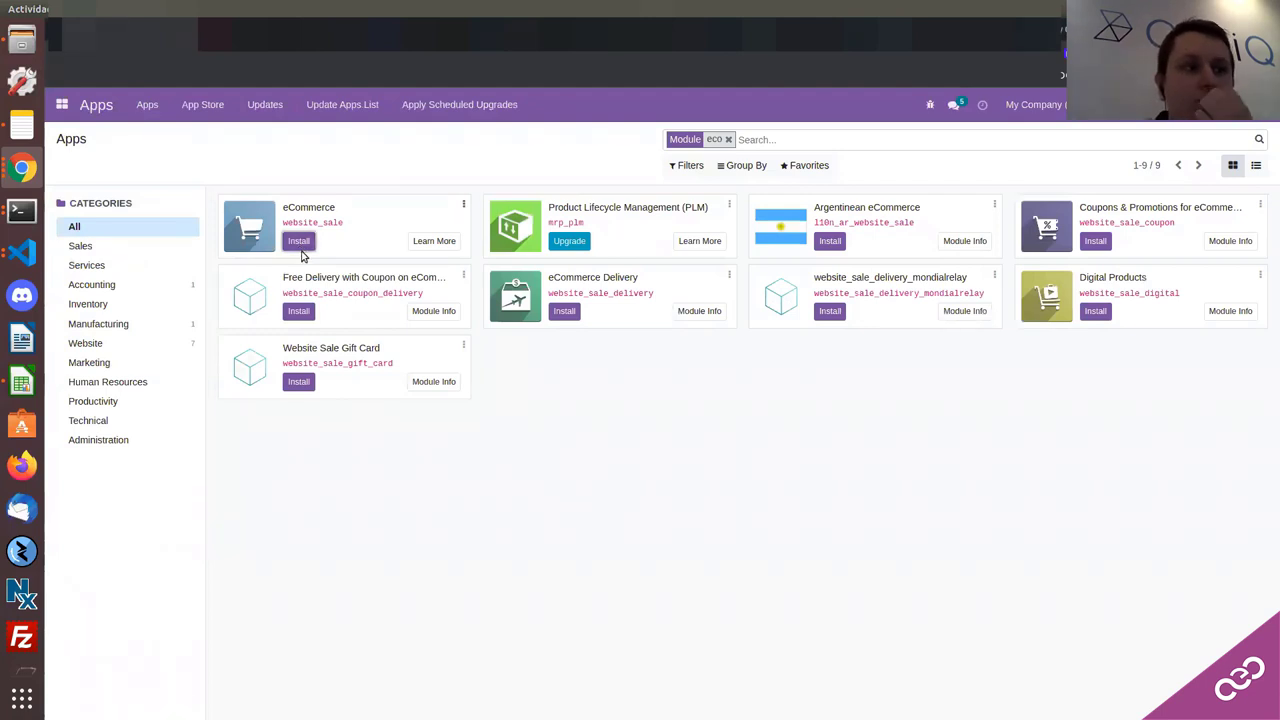
Step: Install the eCommerce app and switch to the Novedades Odoo 15 article while it loads
{"action": "left_click", "coordinate": [305, 246]}
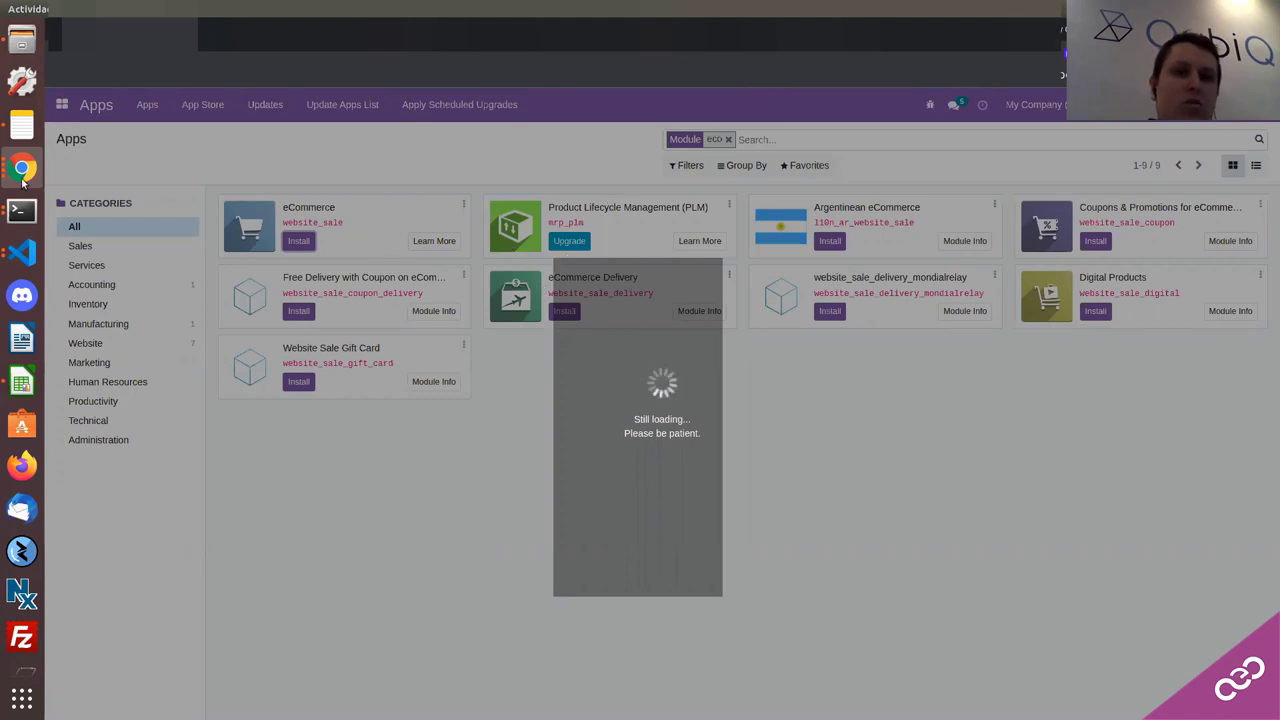
{"action": "left_click", "coordinate": [22, 170]}
{"action": "left_click", "coordinate": [144, 205]}
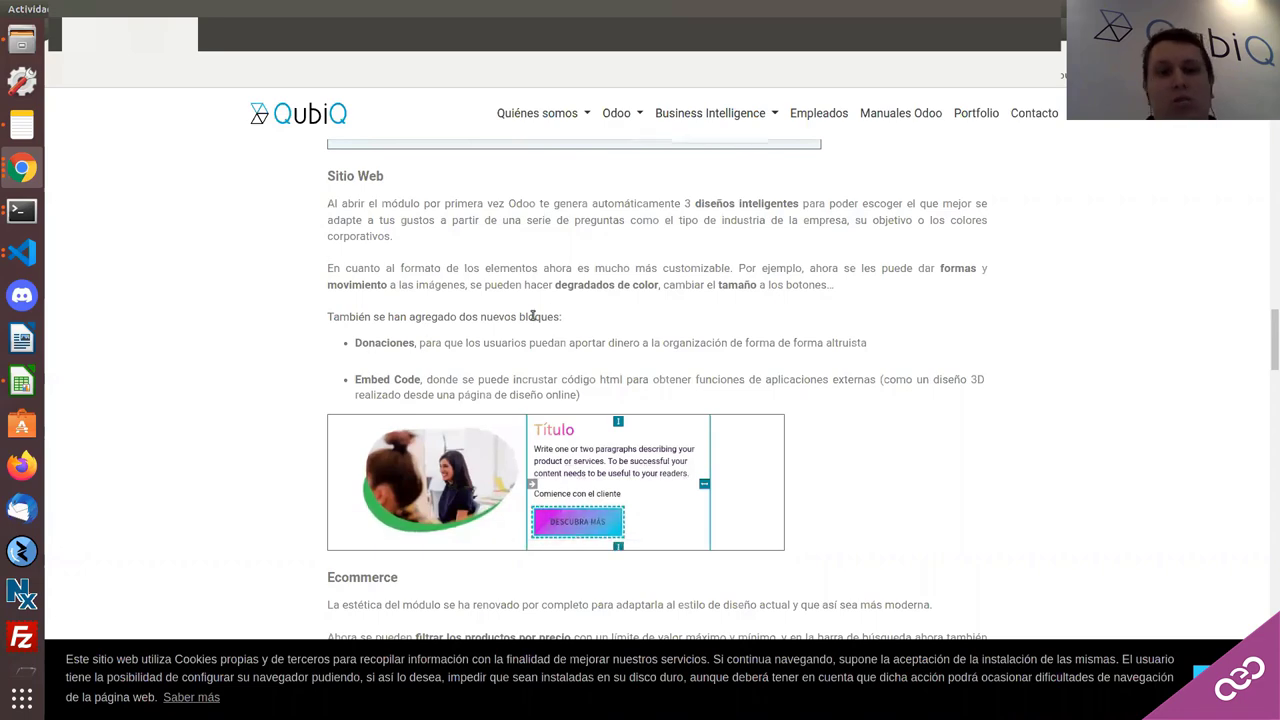
Step: Scroll through the article's Ecommerce section on price filters, Ribbons, stock display and gift cards
{"action": "scroll", "coordinate": [518, 315], "scroll_direction": "down", "scroll_amount": 3}
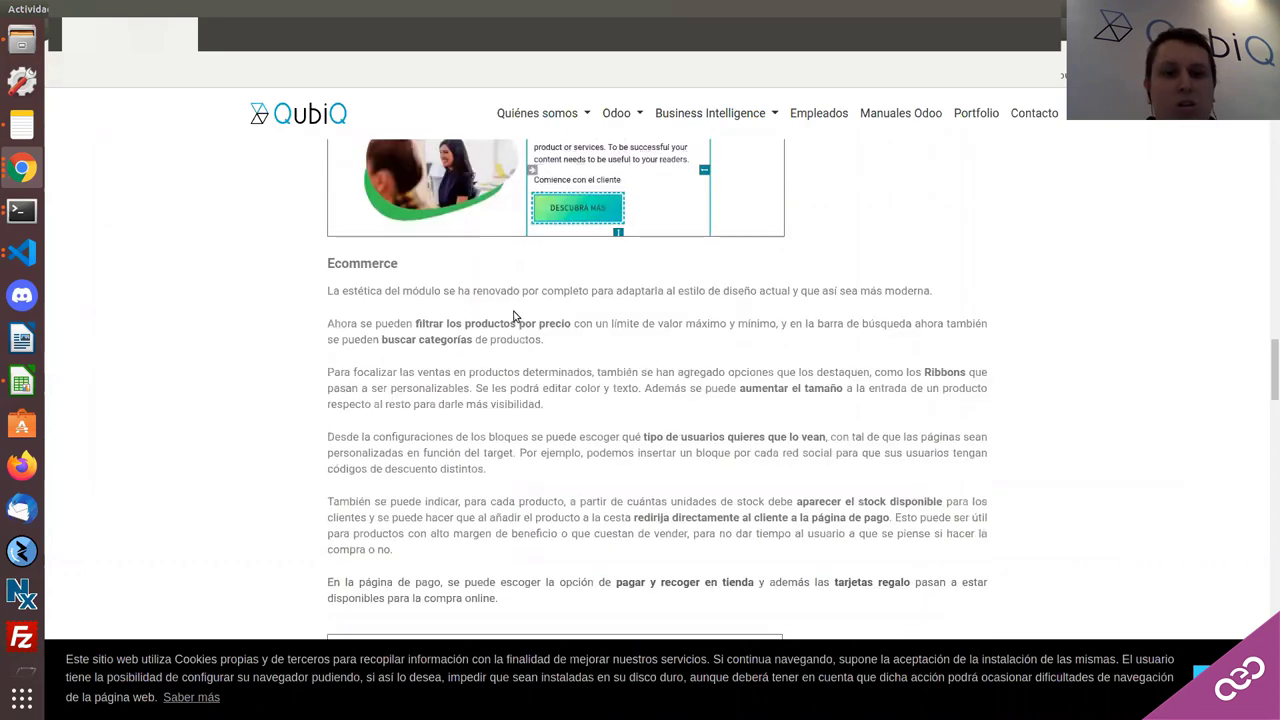
{"action": "scroll", "coordinate": [506, 333], "scroll_direction": "down", "scroll_amount": 1}
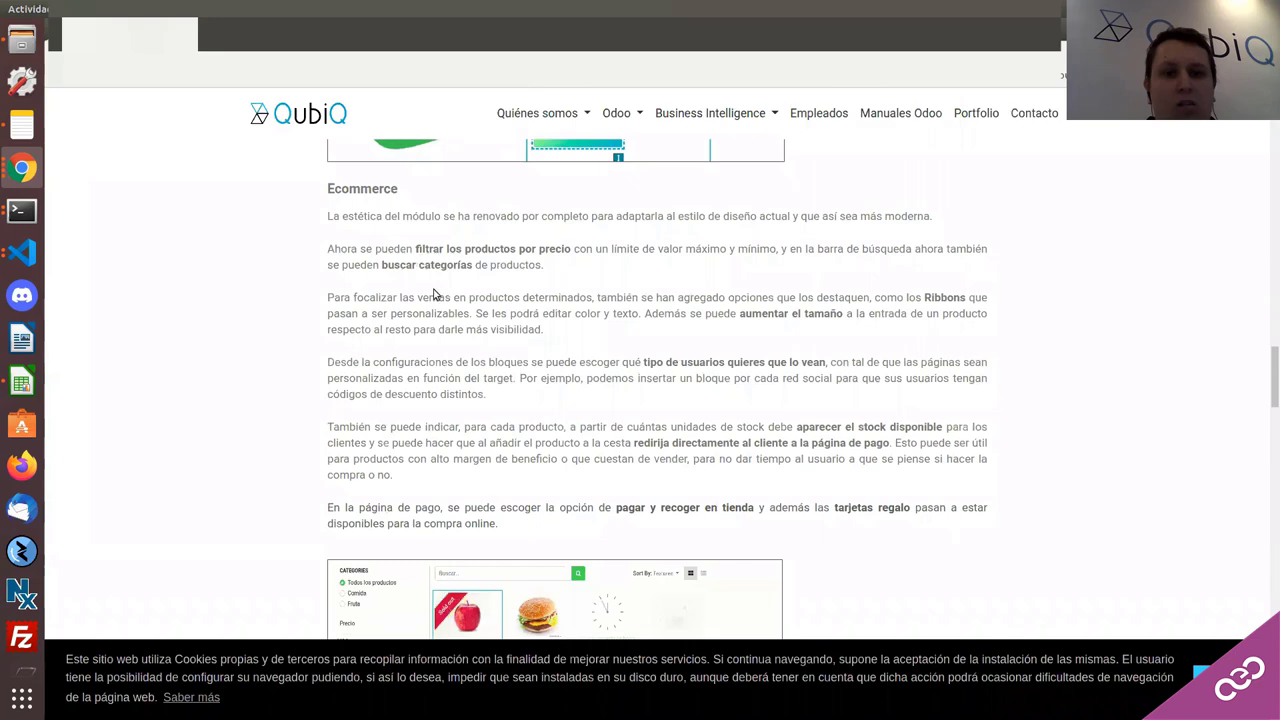
{"action": "scroll", "coordinate": [574, 330], "scroll_direction": "up", "scroll_amount": 3}
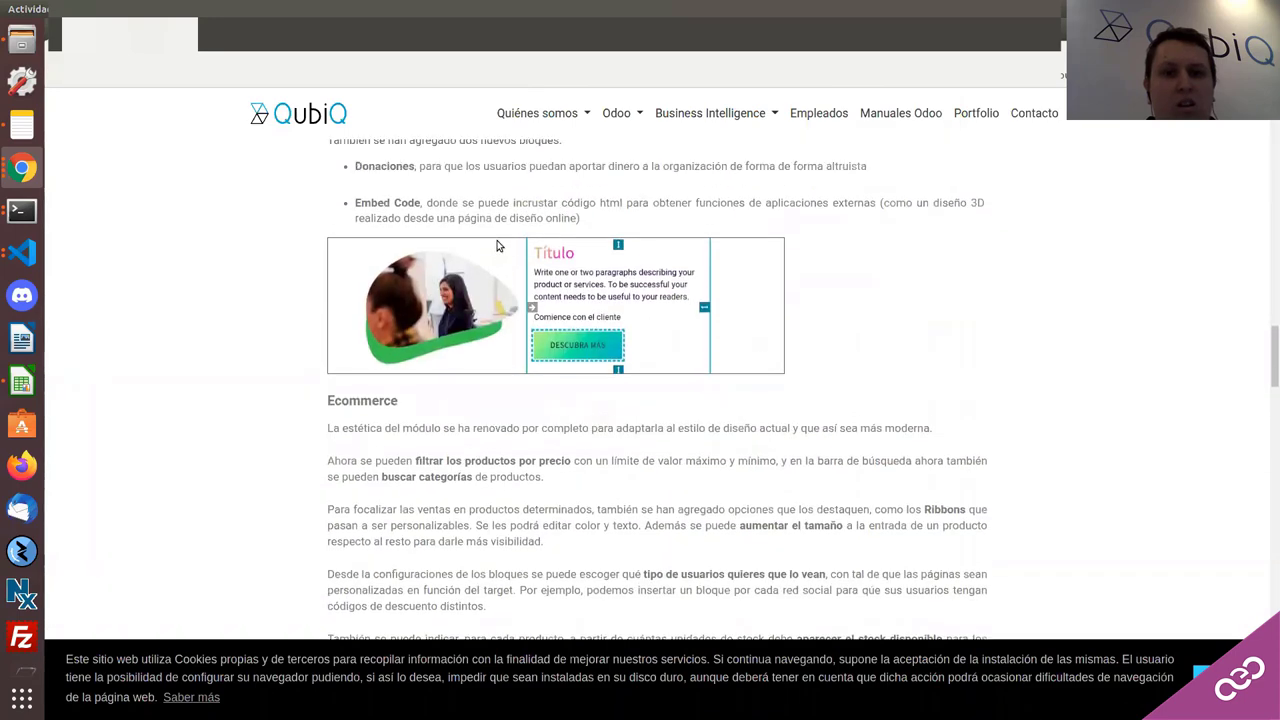
{"action": "scroll", "coordinate": [497, 247], "scroll_direction": "down", "scroll_amount": 2}
{"action": "scroll", "coordinate": [497, 248], "scroll_direction": "down", "scroll_amount": 1}
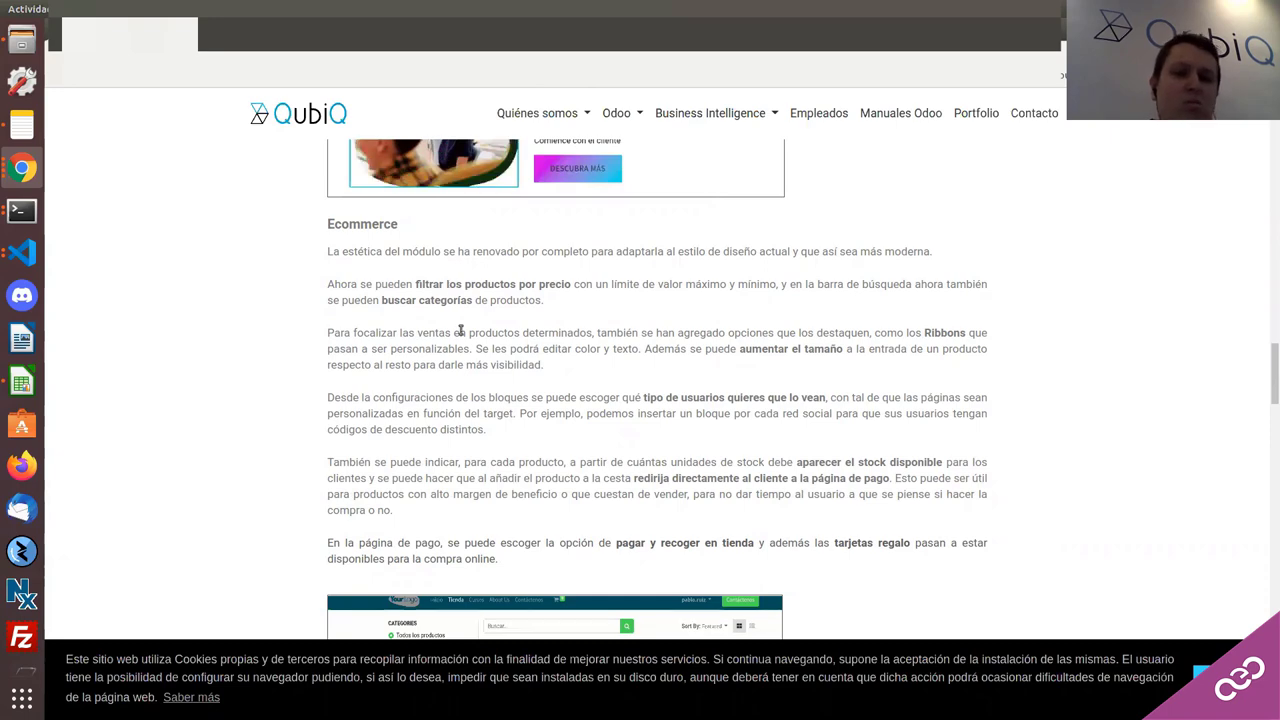
{"action": "scroll", "coordinate": [460, 330], "scroll_direction": "down", "scroll_amount": 2}
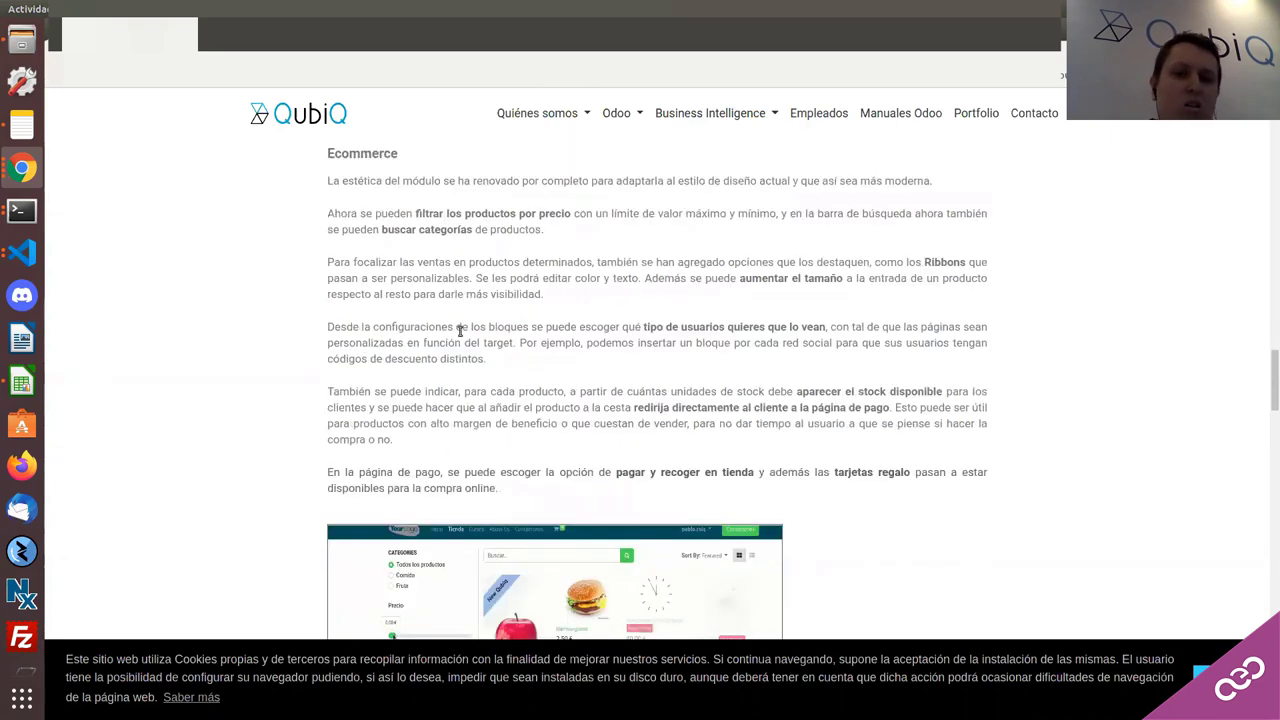
{"action": "scroll", "coordinate": [460, 330], "scroll_direction": "down", "scroll_amount": 3}
{"action": "scroll", "coordinate": [440, 310], "scroll_direction": "down", "scroll_amount": 1}
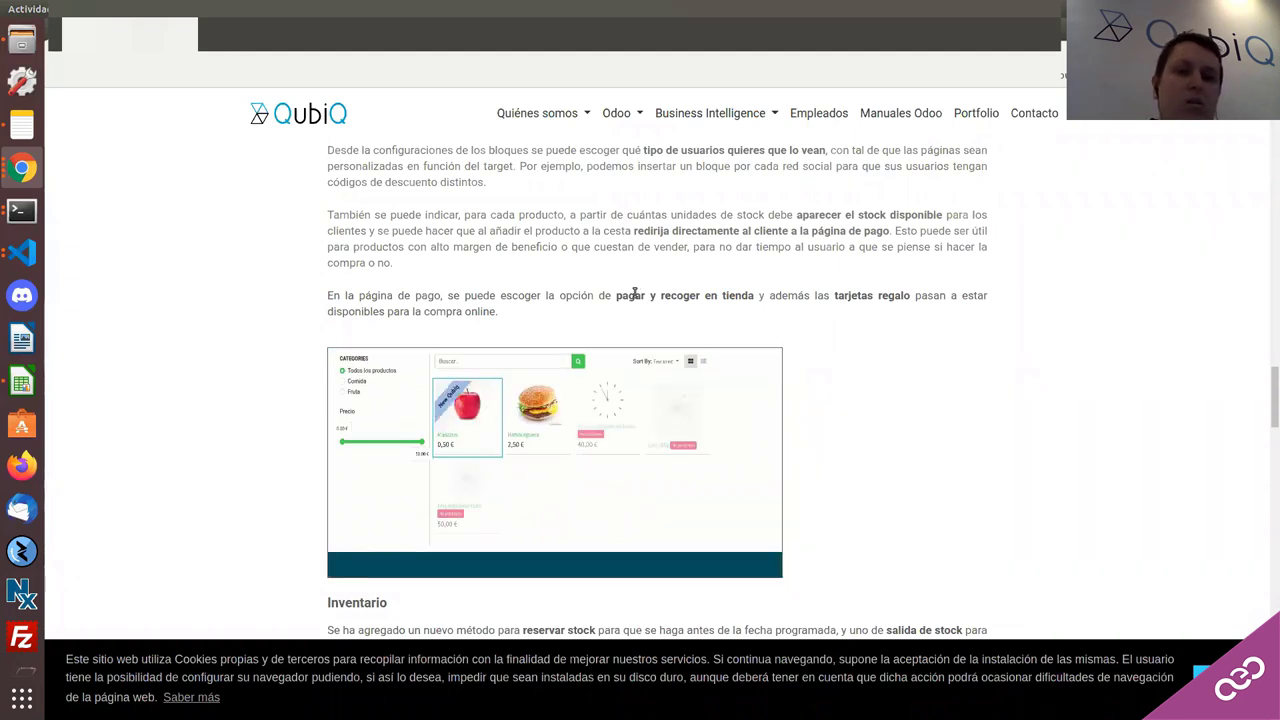
{"action": "scroll", "coordinate": [606, 289], "scroll_direction": "up", "scroll_amount": 1}
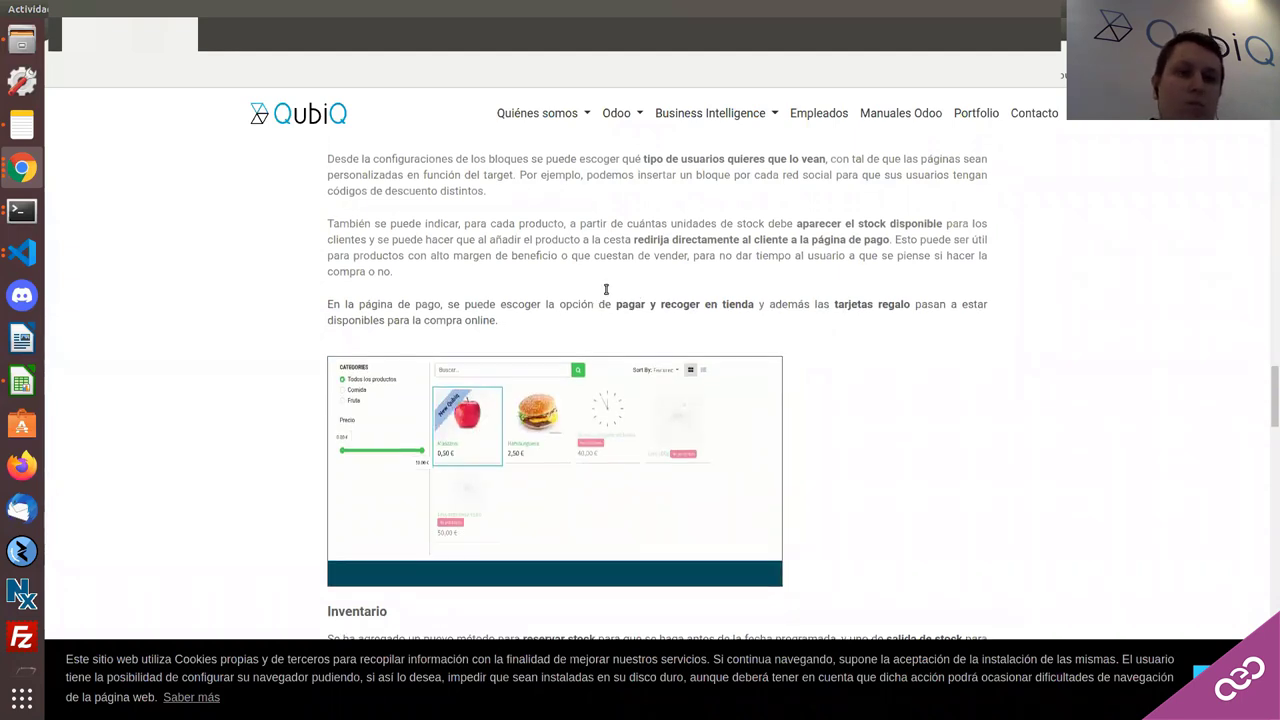
{"action": "scroll", "coordinate": [606, 289], "scroll_direction": "up", "scroll_amount": 3}
{"action": "left_click", "coordinate": [22, 168]}
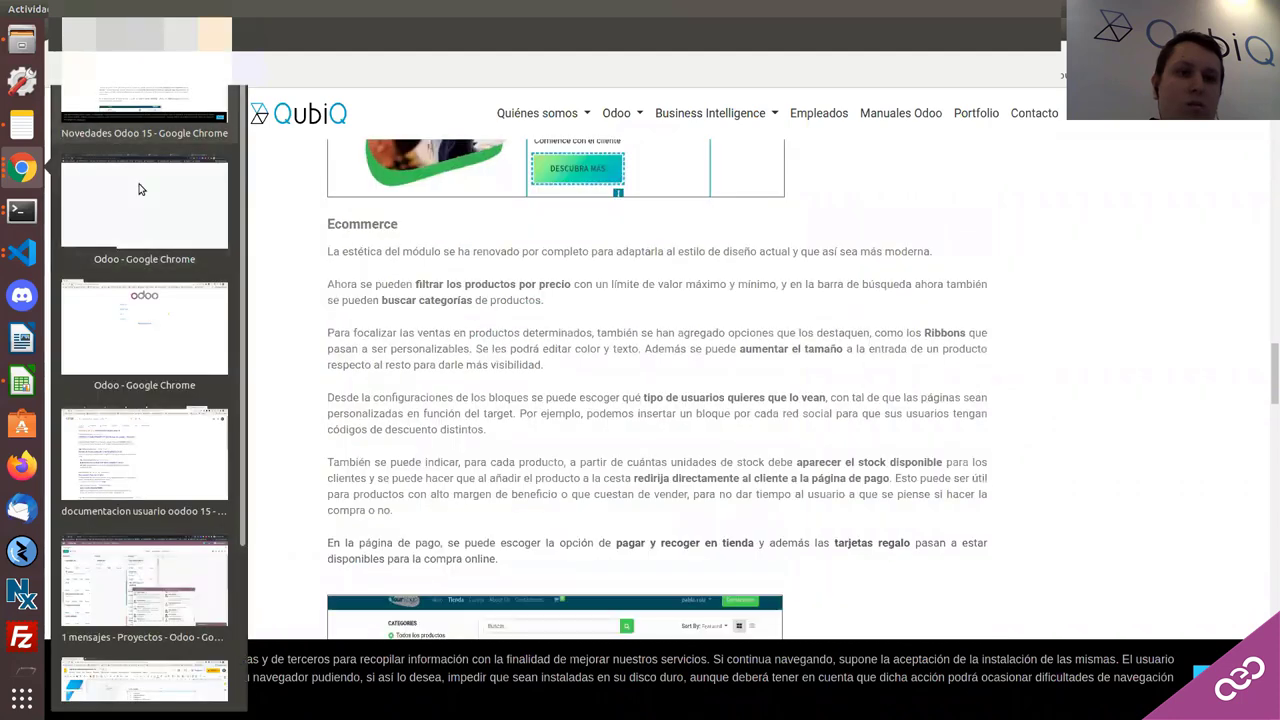
Step: Back in Odoo, build the website with the Default theme
{"action": "left_click", "coordinate": [140, 189]}
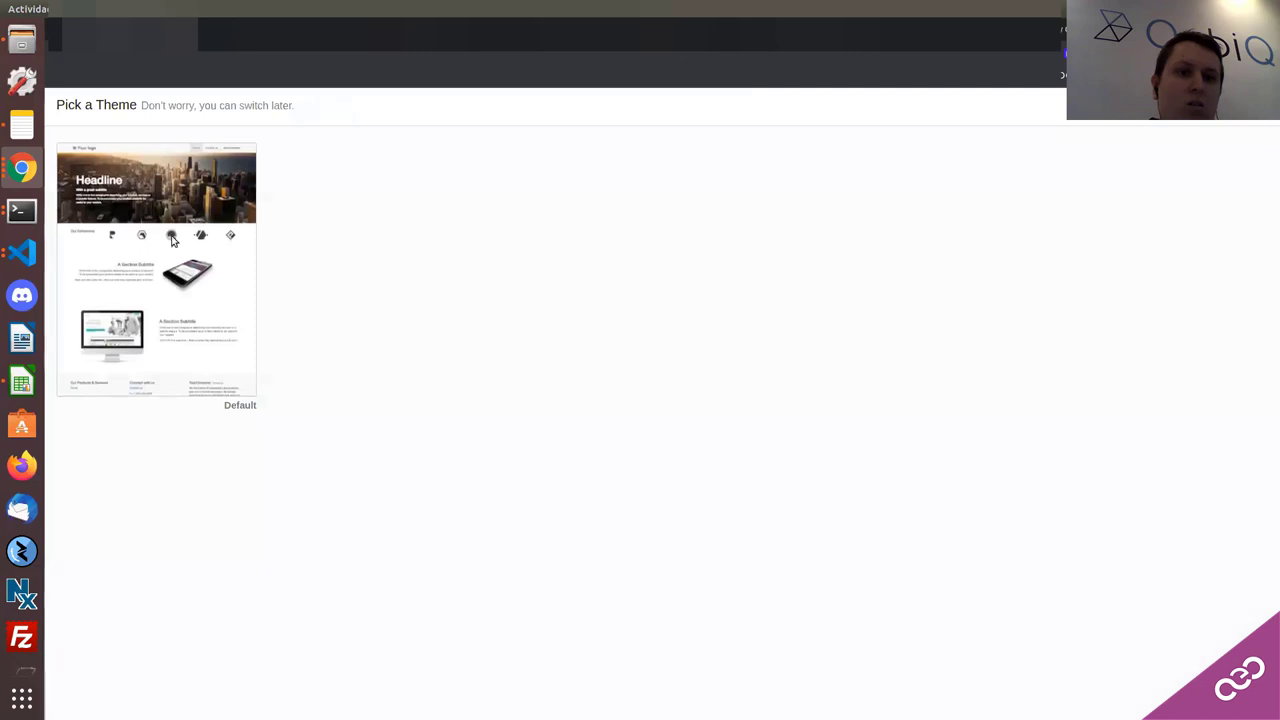
{"action": "mouse_move", "coordinate": [165, 286]}
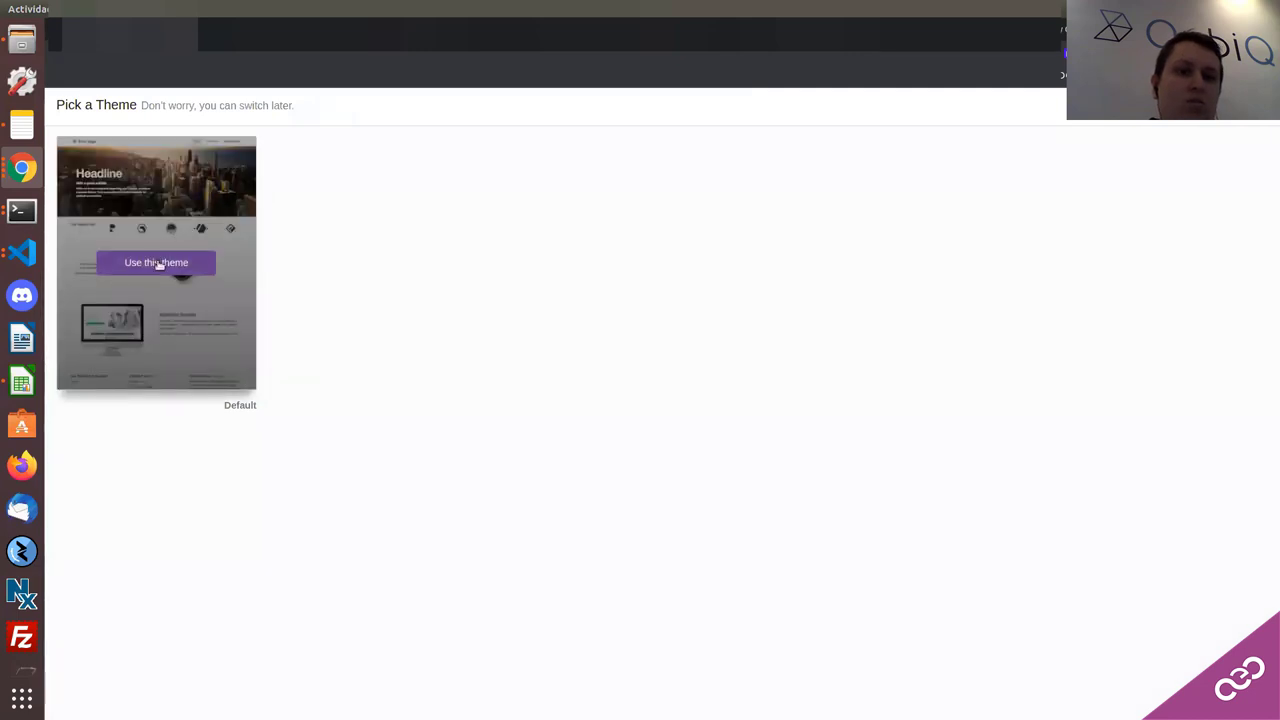
{"action": "left_click", "coordinate": [158, 264]}
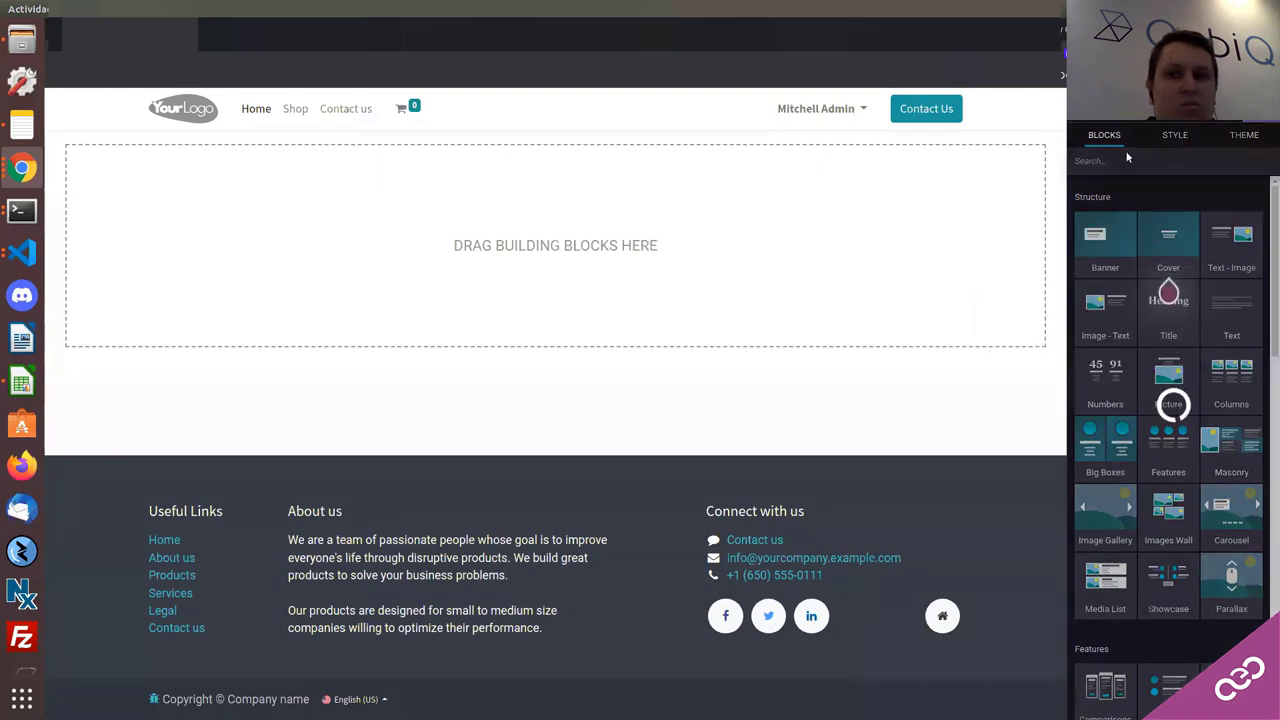
{"action": "left_click", "coordinate": [1244, 134]}
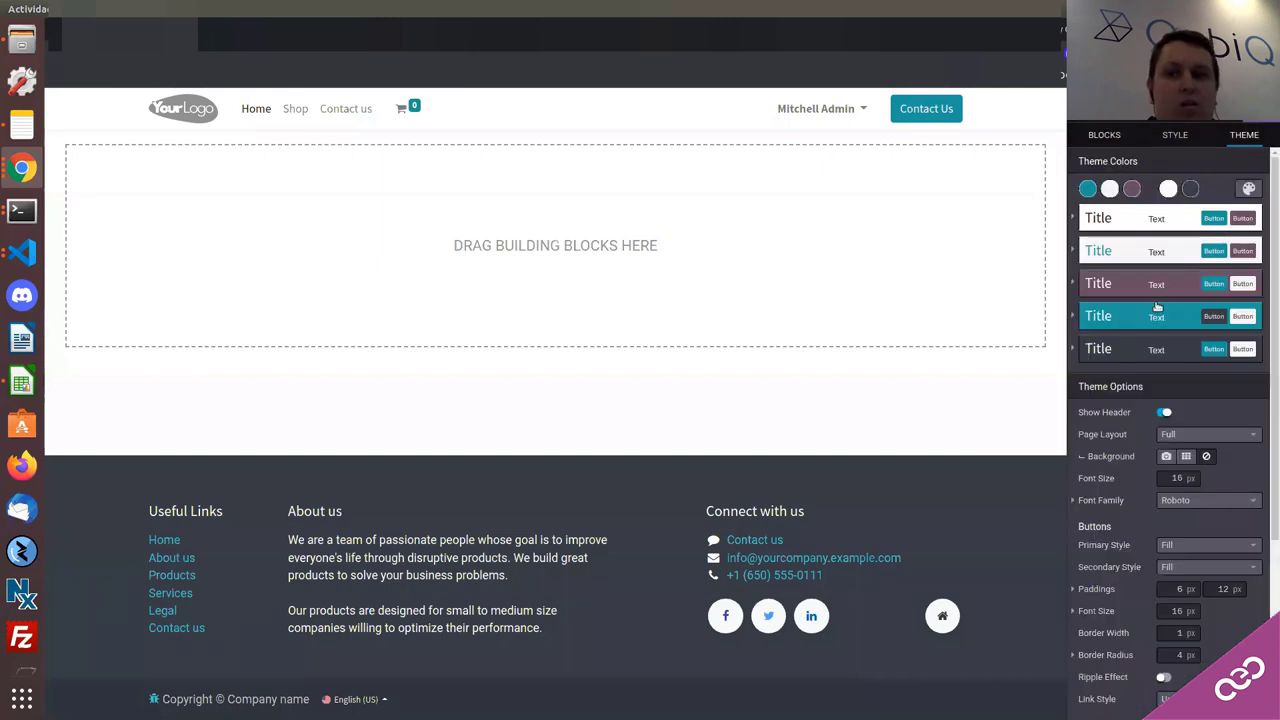
{"action": "scroll", "coordinate": [1157, 307], "scroll_direction": "down", "scroll_amount": 1}
{"action": "scroll", "coordinate": [1157, 307], "scroll_direction": "down", "scroll_amount": 3}
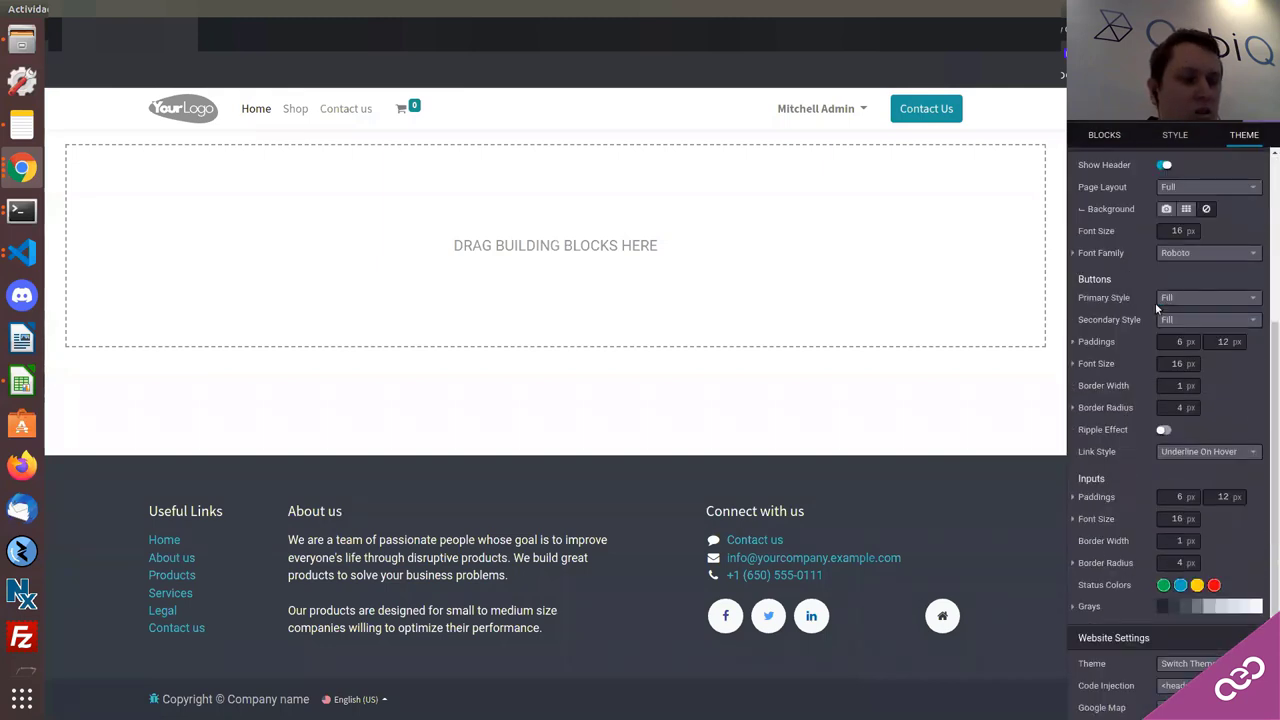
{"action": "scroll", "coordinate": [1157, 307], "scroll_direction": "up", "scroll_amount": 1}
{"action": "scroll", "coordinate": [1155, 302], "scroll_direction": "up", "scroll_amount": 3}
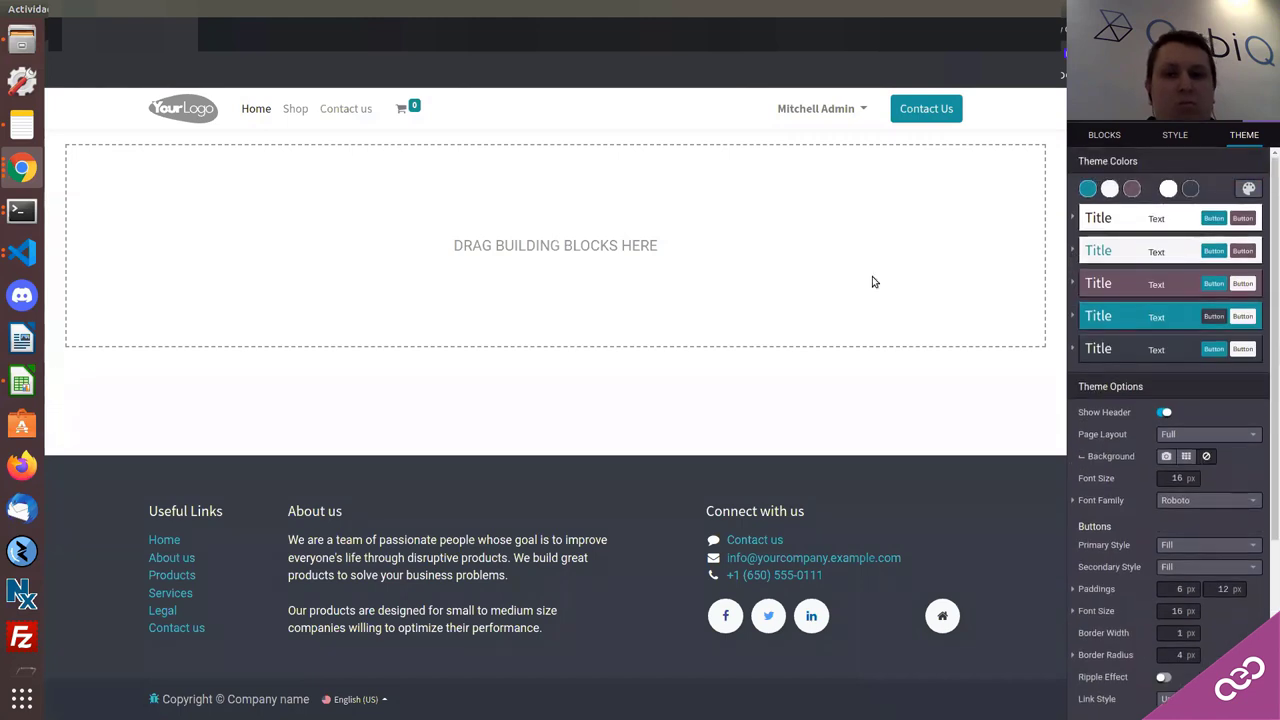
{"action": "left_click", "coordinate": [617, 262]}
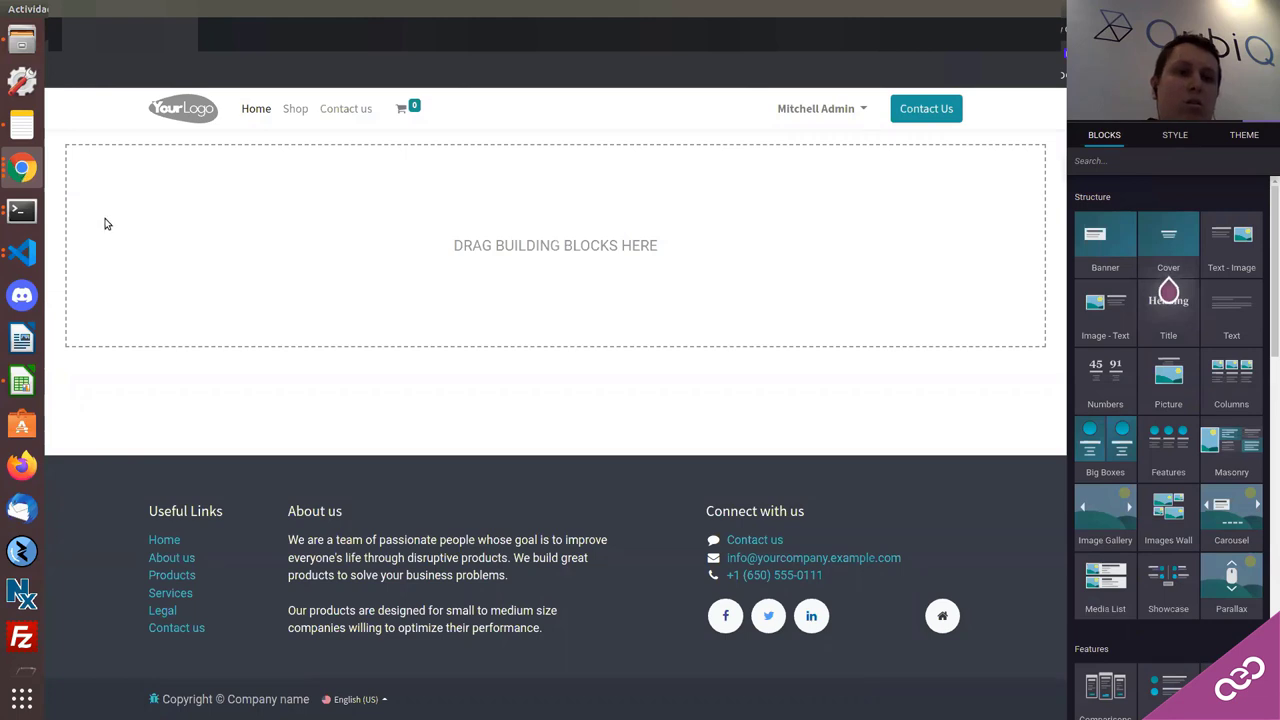
{"action": "left_click", "coordinate": [22, 168]}
{"action": "left_click", "coordinate": [143, 114]}
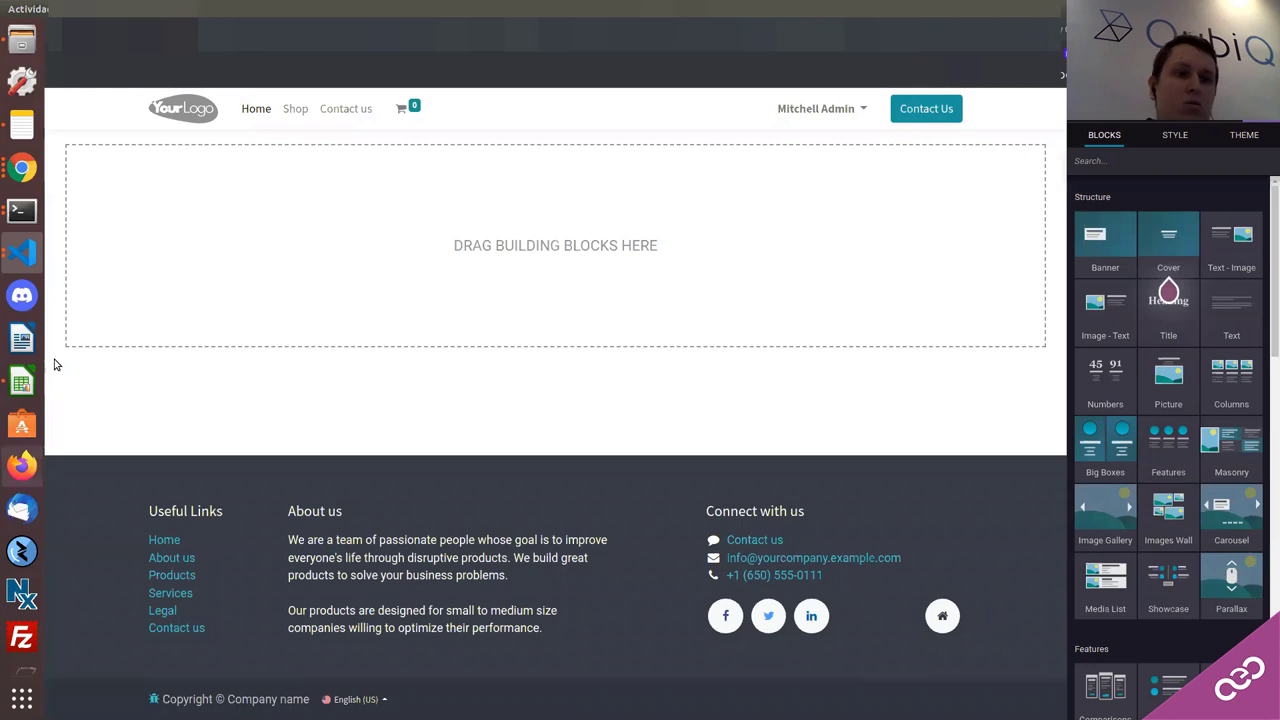
{"action": "left_click", "coordinate": [27, 256]}
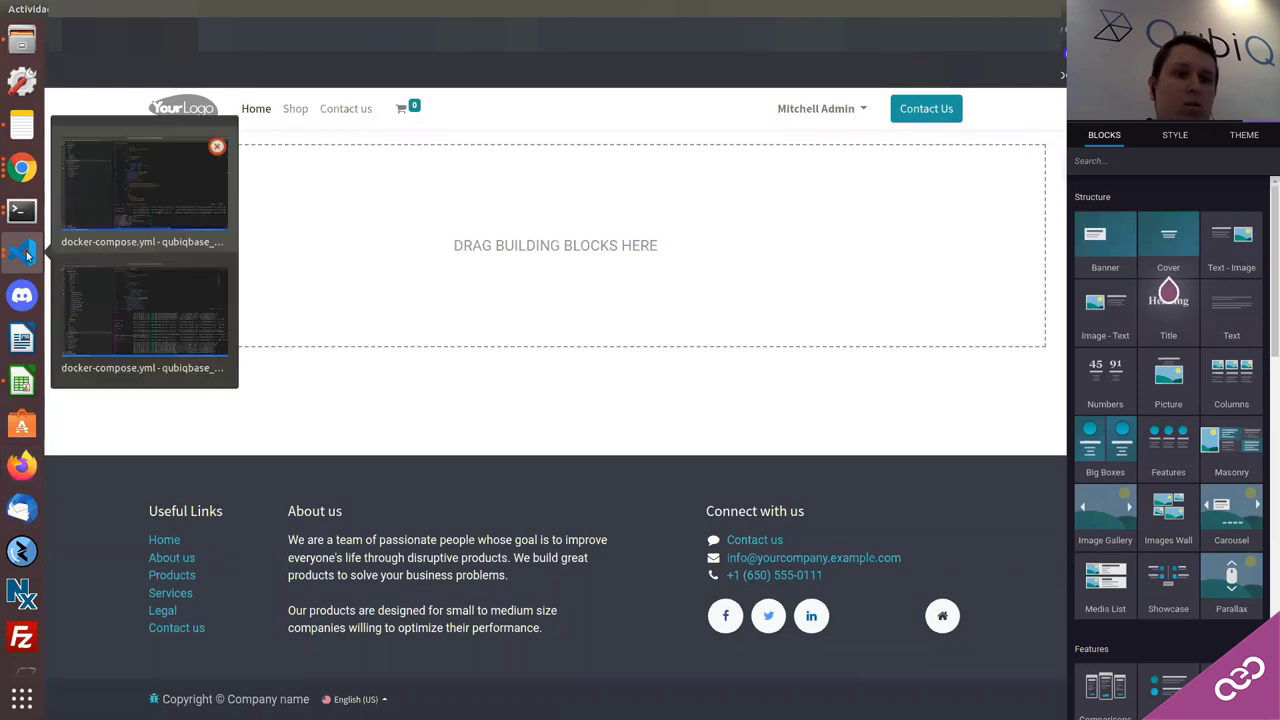
{"action": "left_click", "coordinate": [146, 305]}
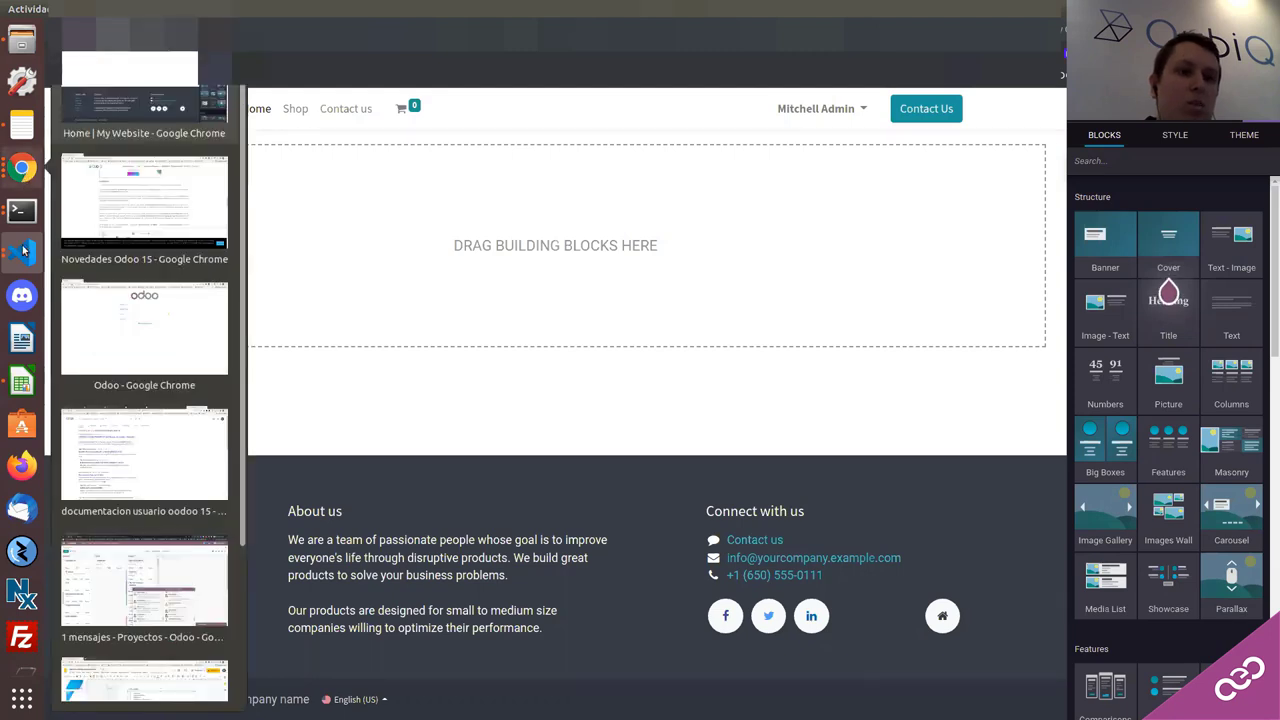
{"action": "mouse_move", "coordinate": [24, 252]}
{"action": "left_click", "coordinate": [108, 313]}
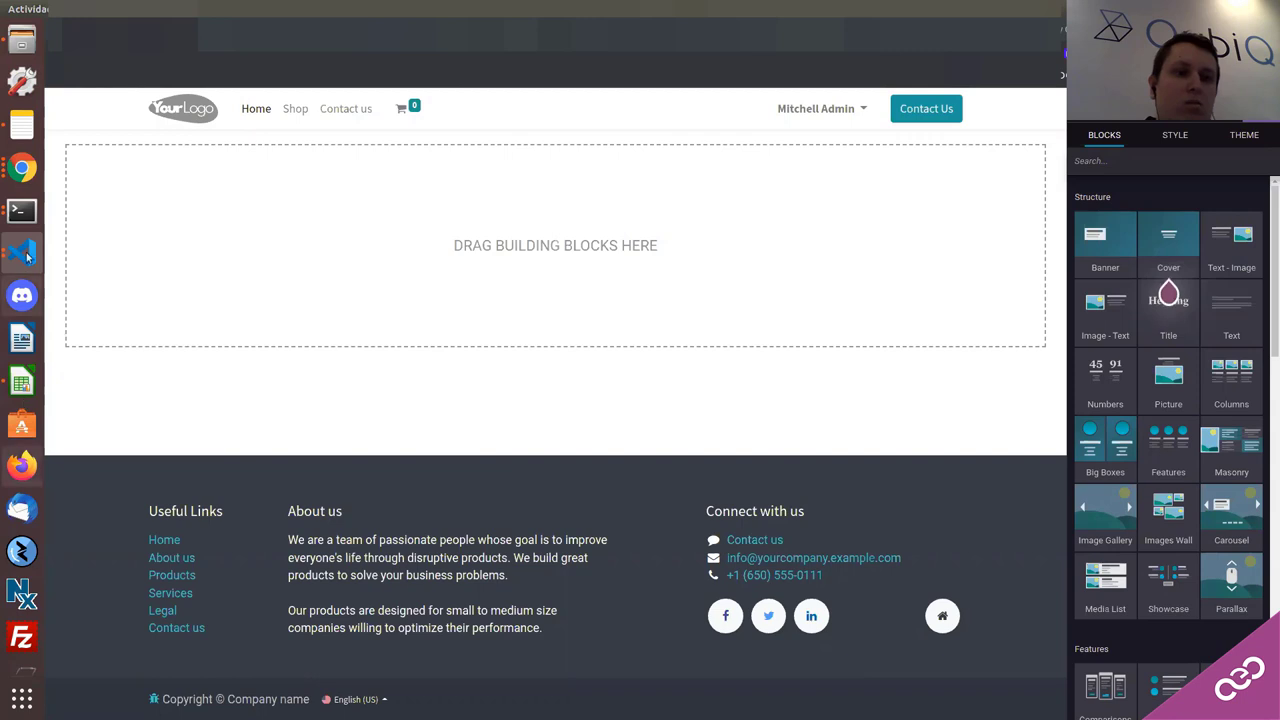
{"action": "mouse_move", "coordinate": [24, 252]}
{"action": "left_click", "coordinate": [108, 329]}
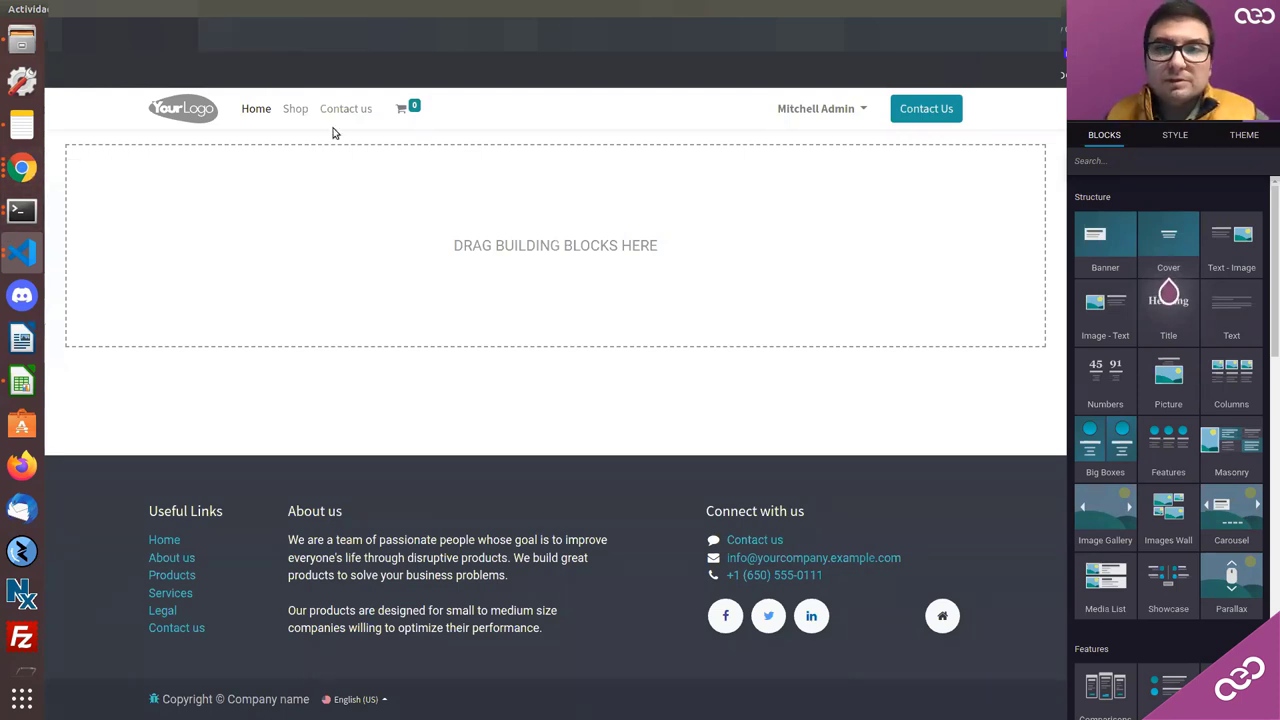
Step: Switch to the Odoo database selector window and open the database manager
{"action": "left_click", "coordinate": [20, 170]}
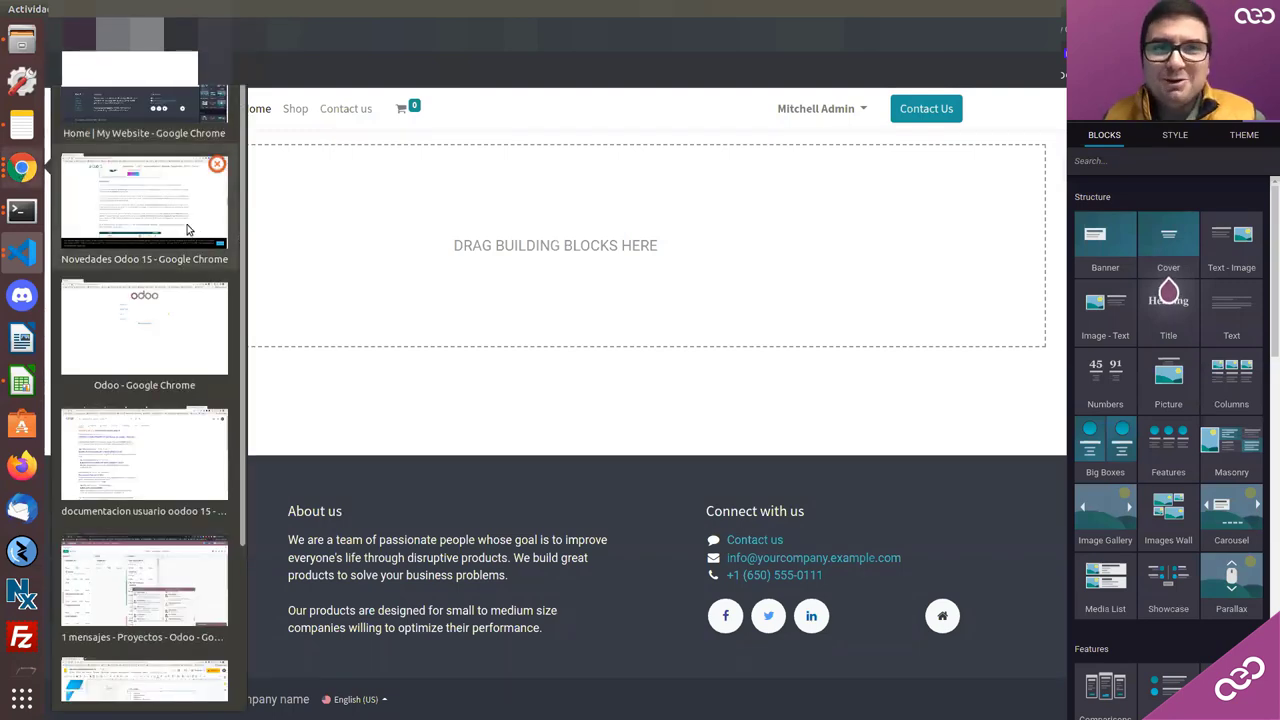
{"action": "left_click", "coordinate": [157, 334]}
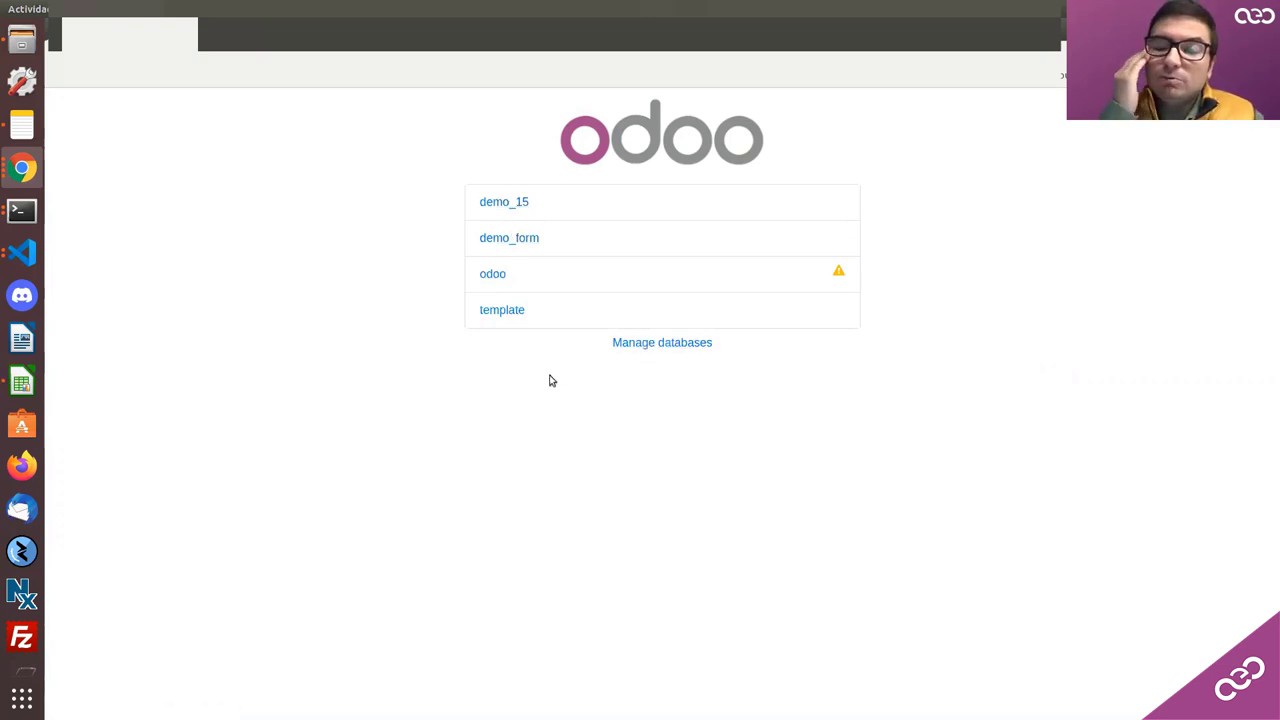
{"action": "left_click", "coordinate": [38, 180]}
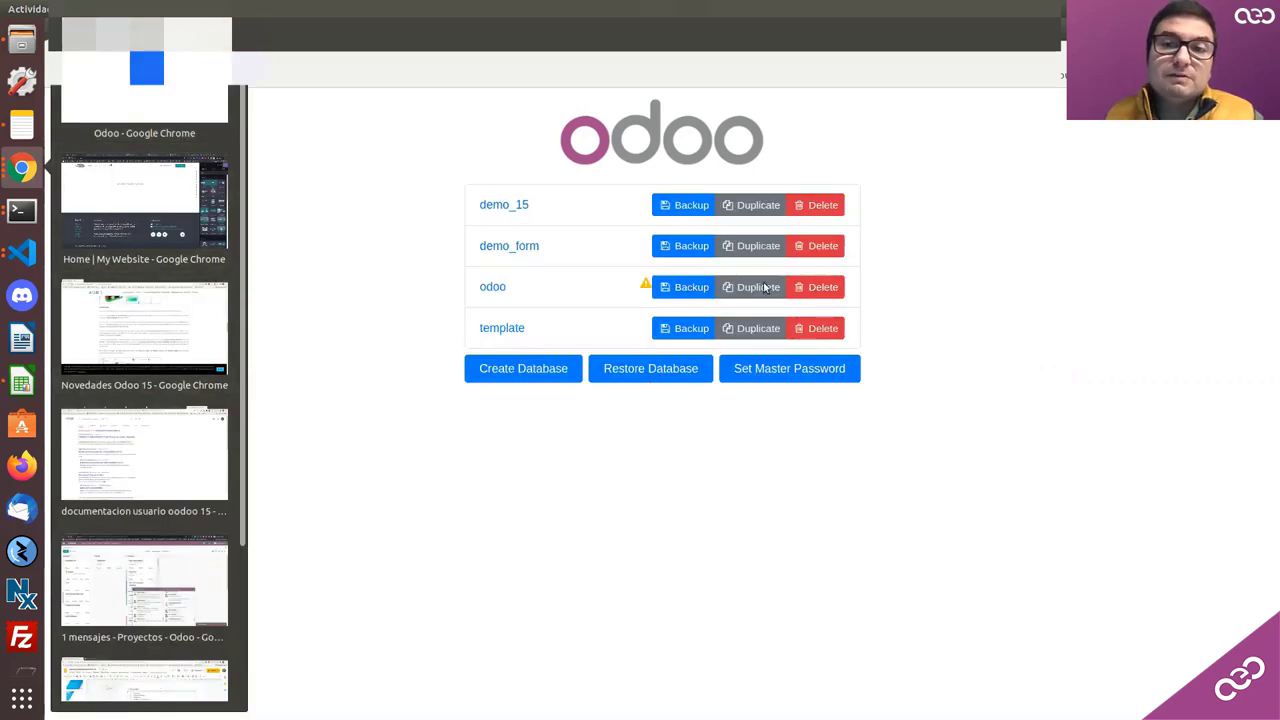
{"action": "left_click", "coordinate": [560, 384]}
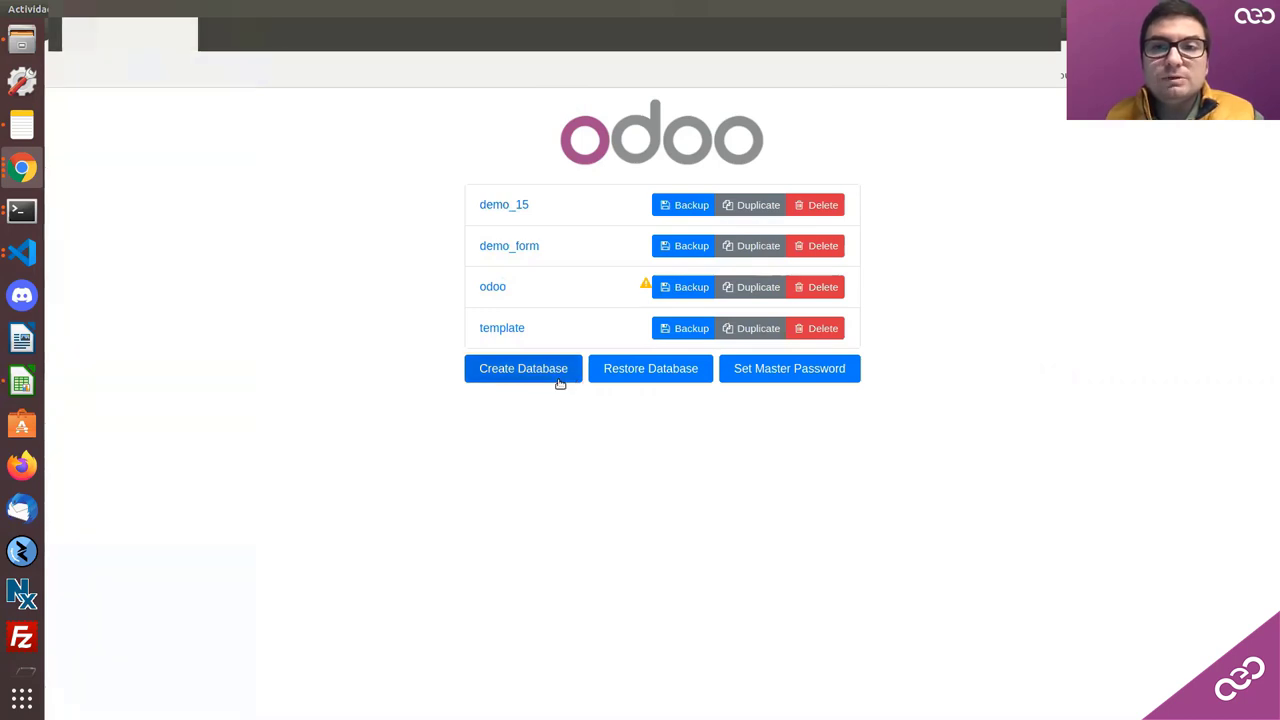
{"action": "left_click", "coordinate": [560, 384]}
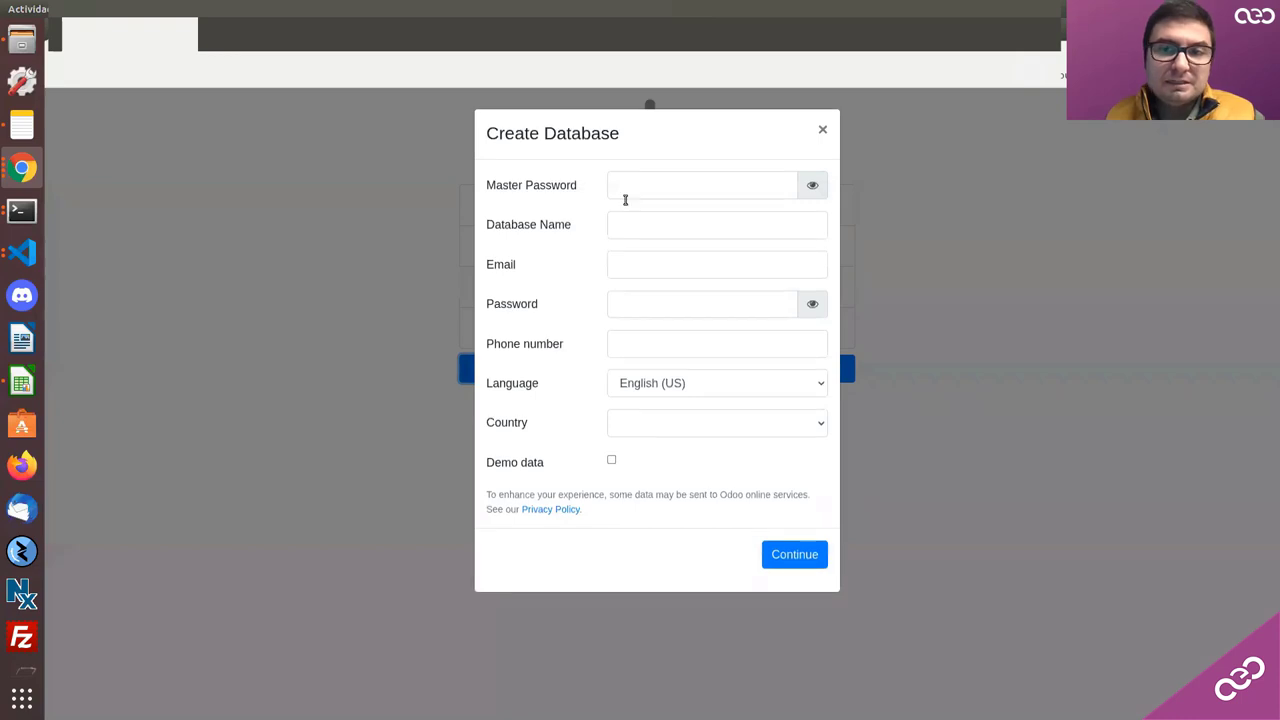
Step: Open the Create Database form, paste the master password and name the database demo_web
{"action": "left_click", "coordinate": [625, 197]}
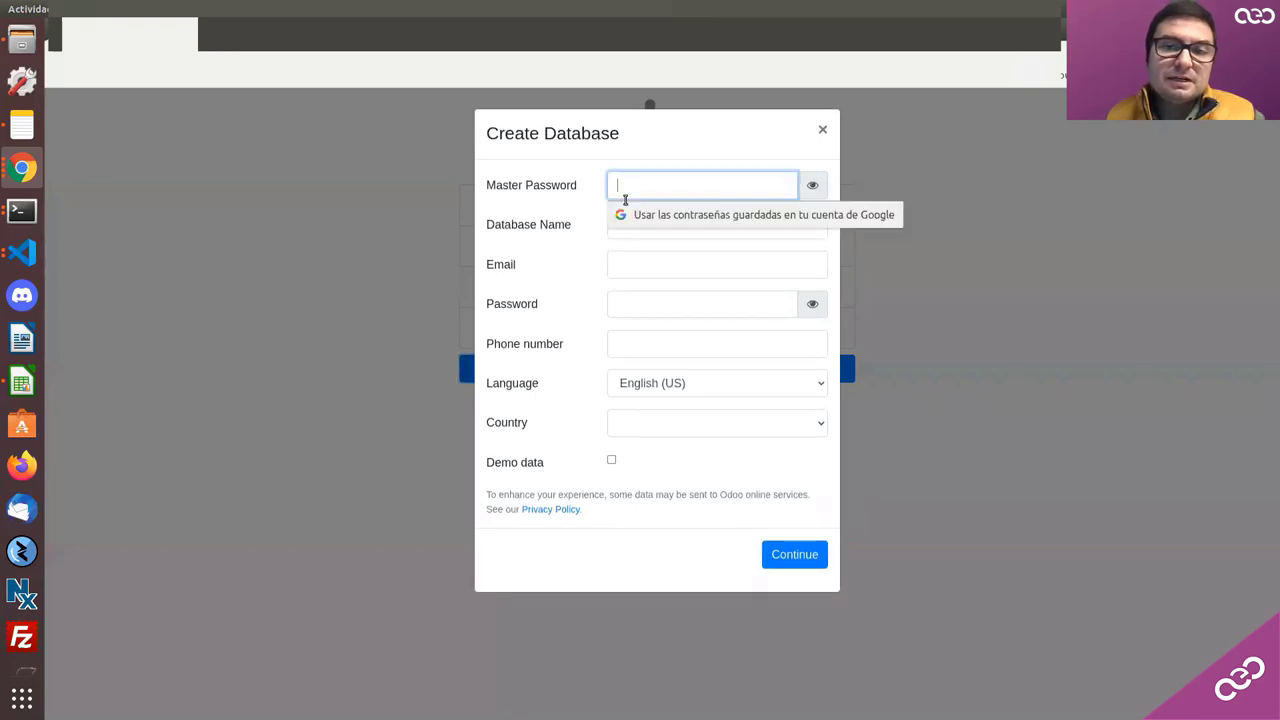
{"action": "left_click", "coordinate": [22, 252]}
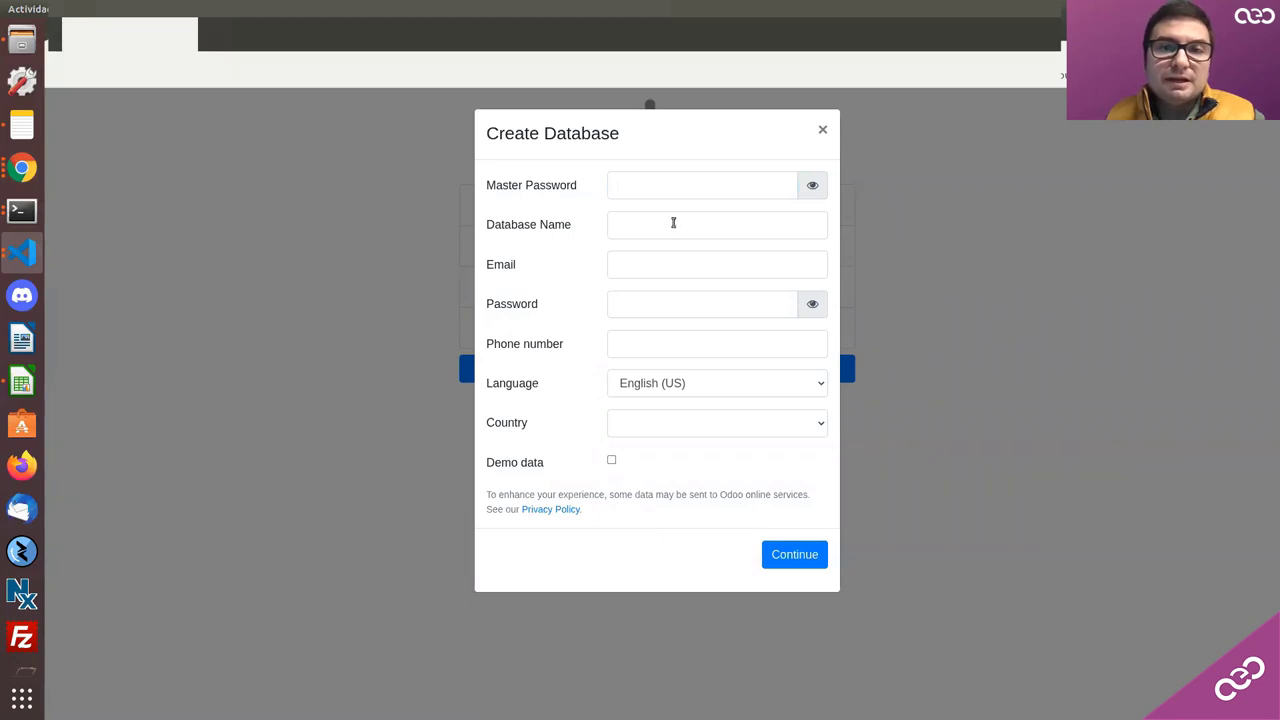
{"action": "left_click", "coordinate": [643, 187]}
{"action": "key", "text": "ctrl+v"}
{"action": "left_click", "coordinate": [637, 224]}
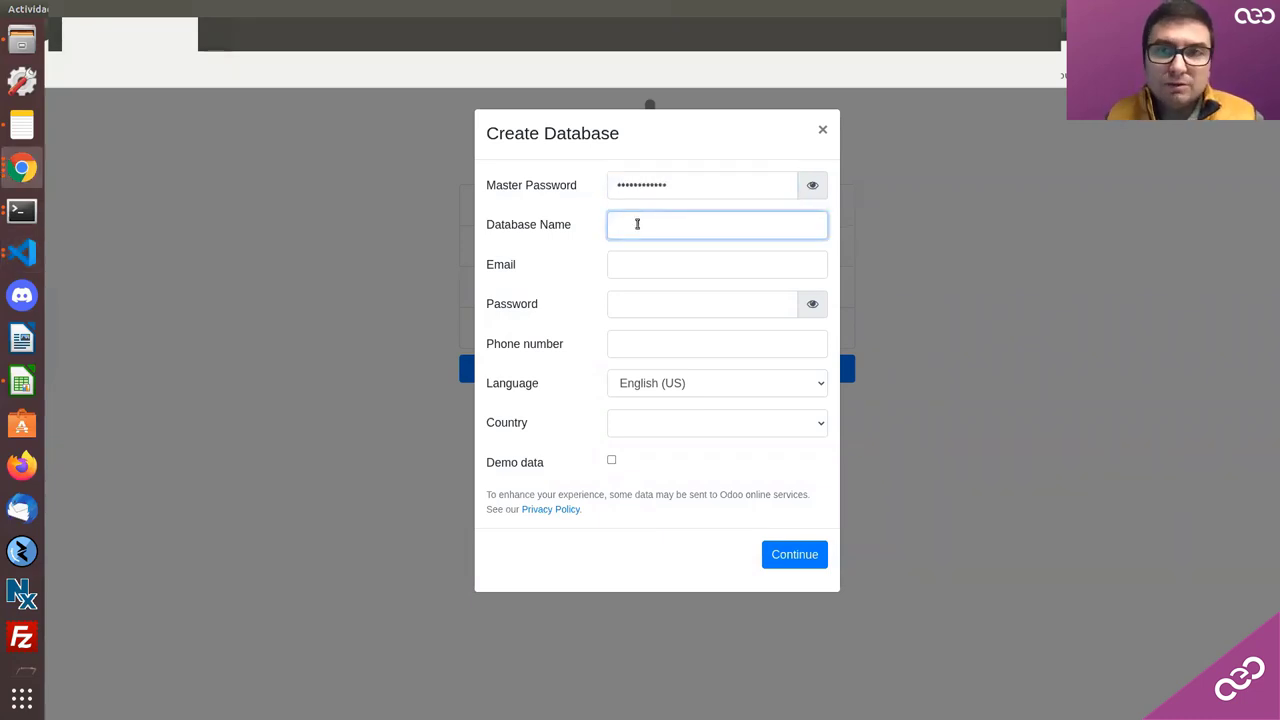
{"action": "type", "text": "demo"}
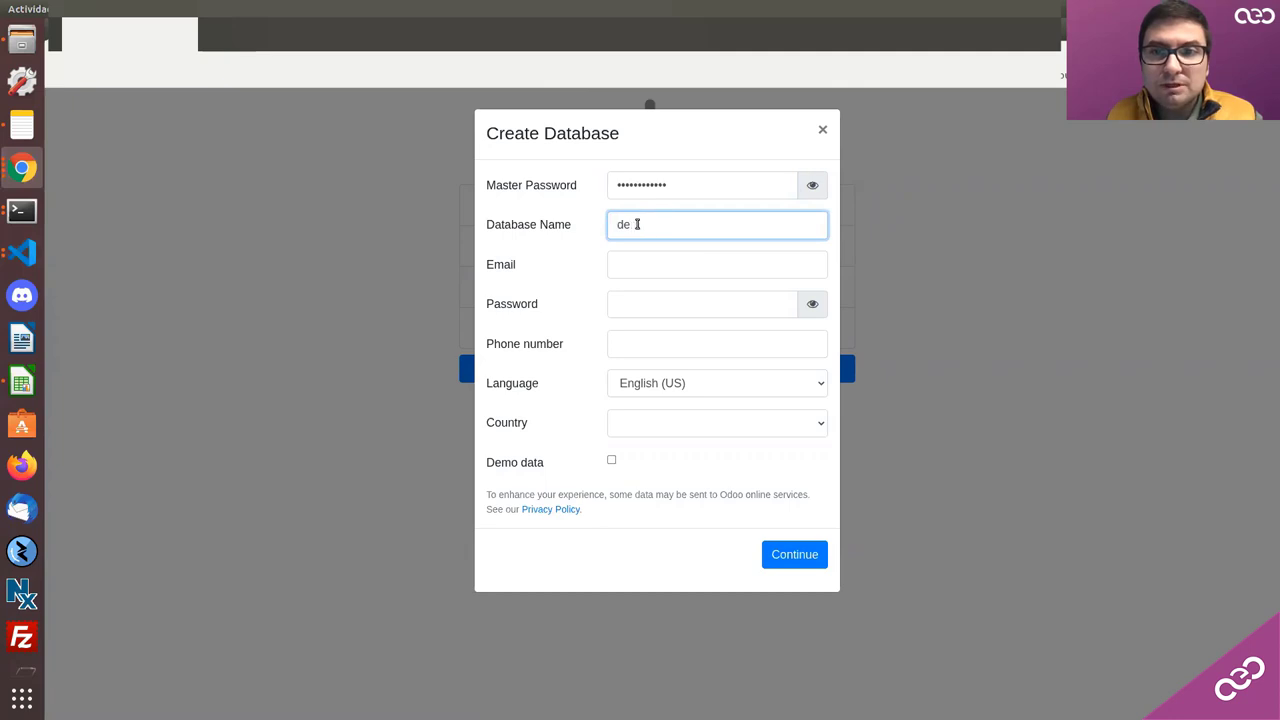
{"action": "key", "text": "BackSpace"}
{"action": "key", "text": "BackSpace"}
{"action": "type", "text": "demo_web"}
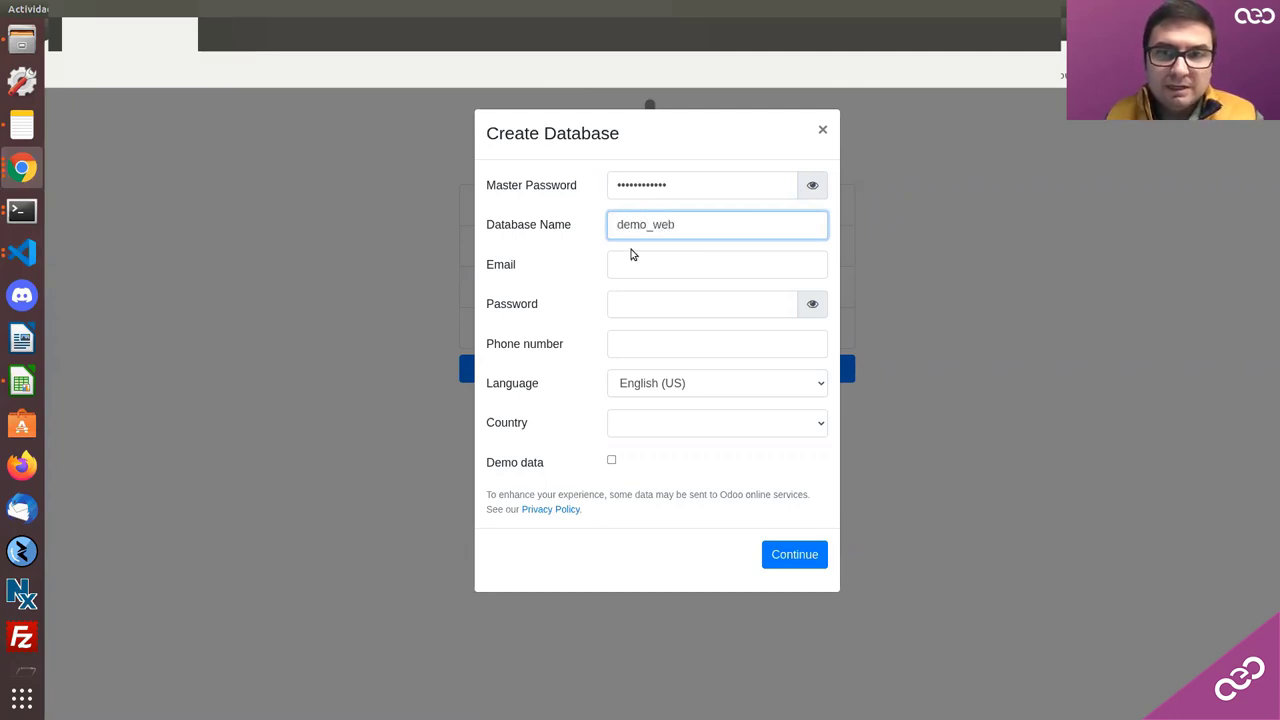
Step: Enter admin as the email, then fill in the password and phone number
{"action": "left_click", "coordinate": [632, 265]}
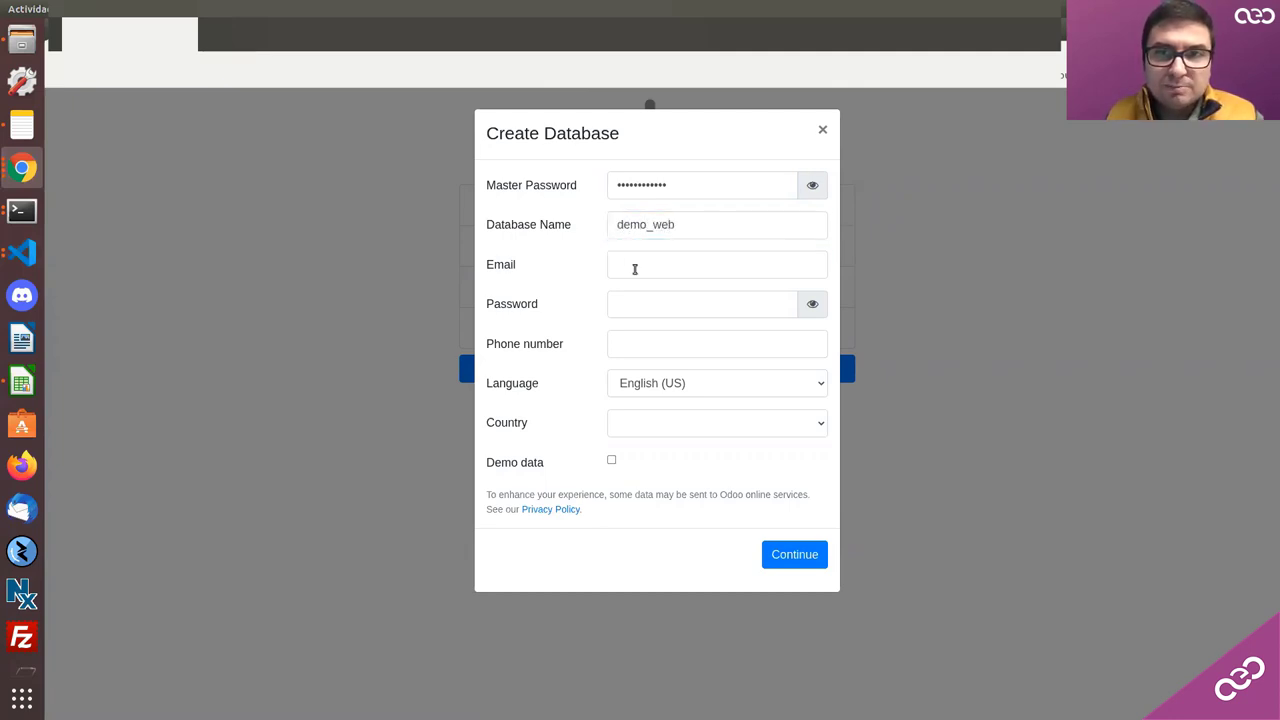
{"action": "type", "text": "admin"}
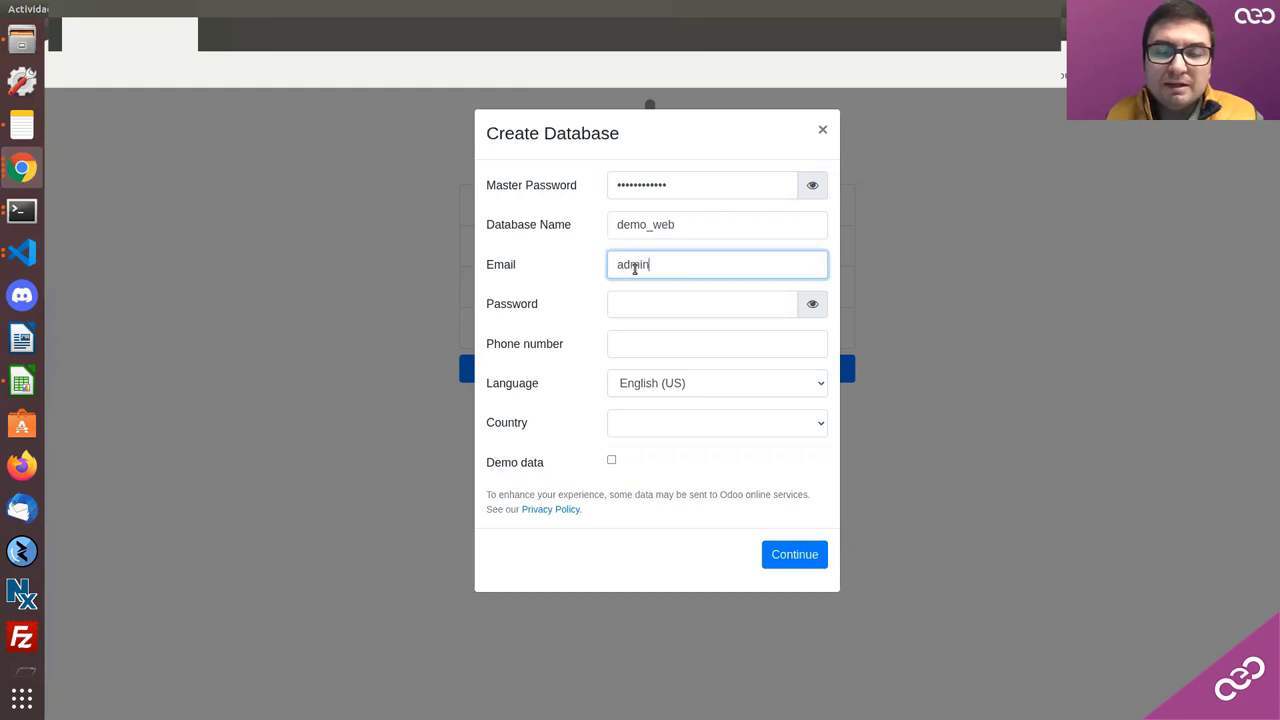
{"action": "left_click", "coordinate": [621, 309]}
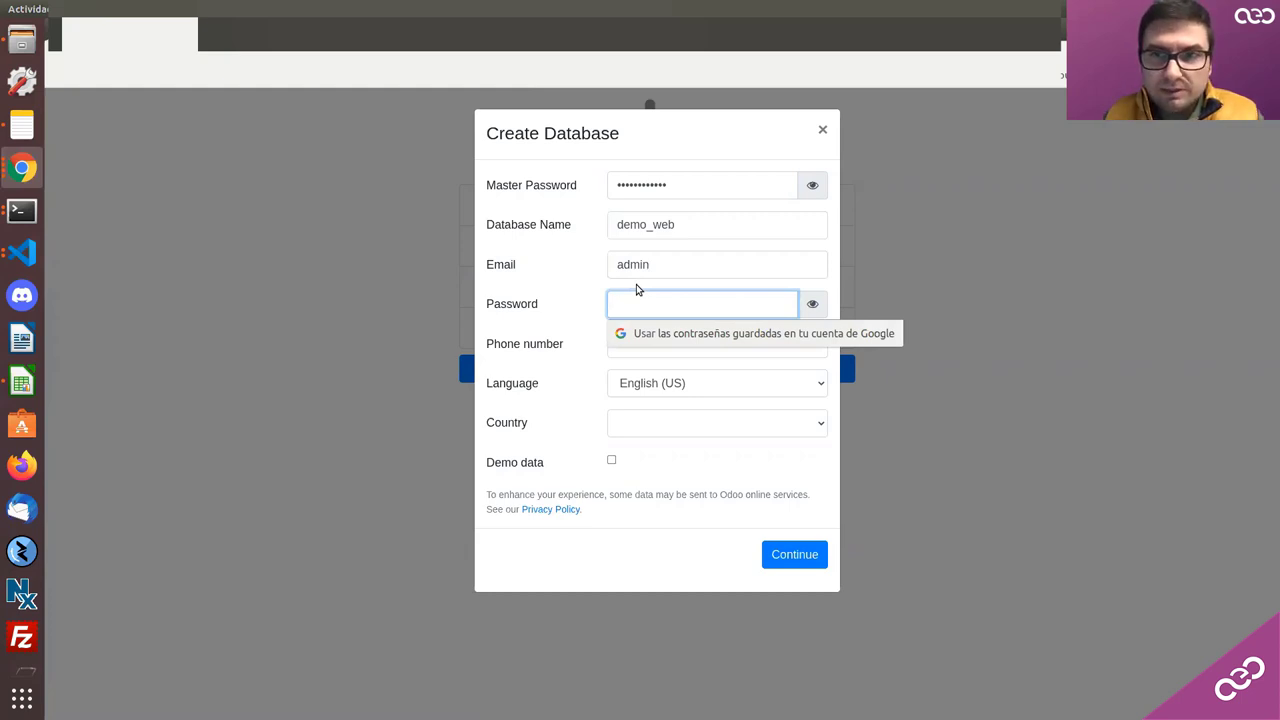
{"action": "type", "text": "1234"}
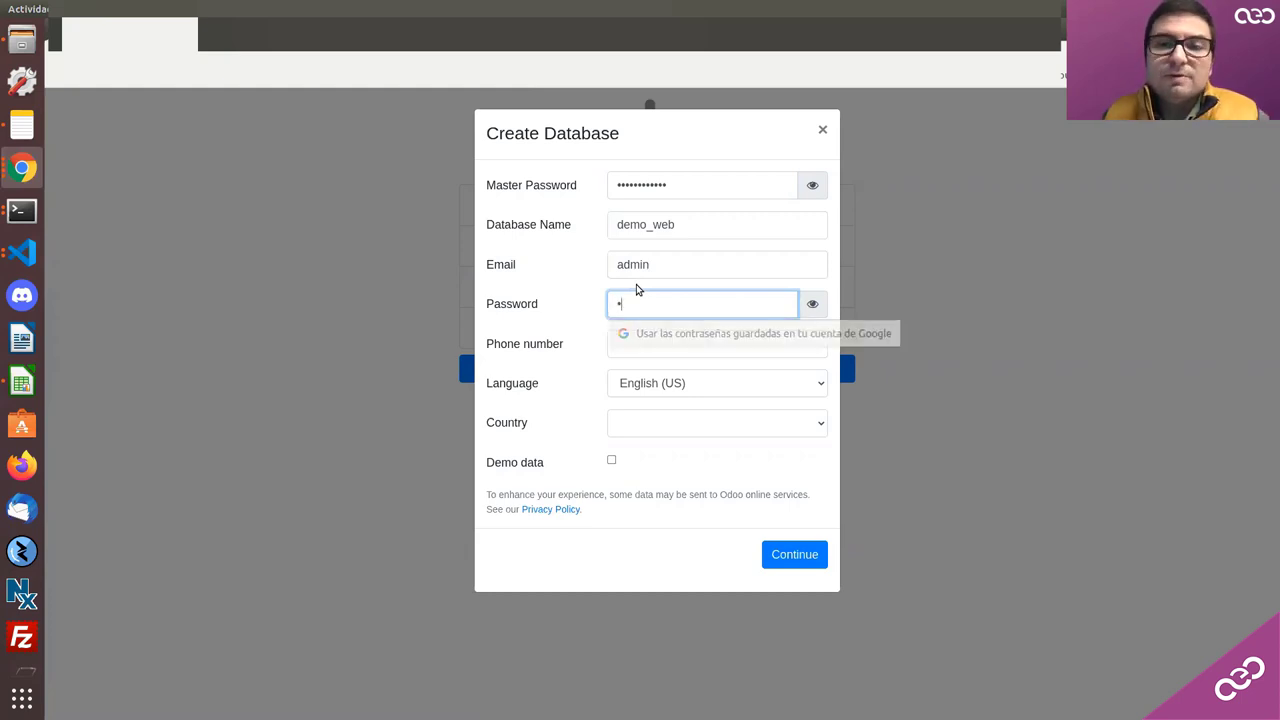
{"action": "type", "text": "123456"}
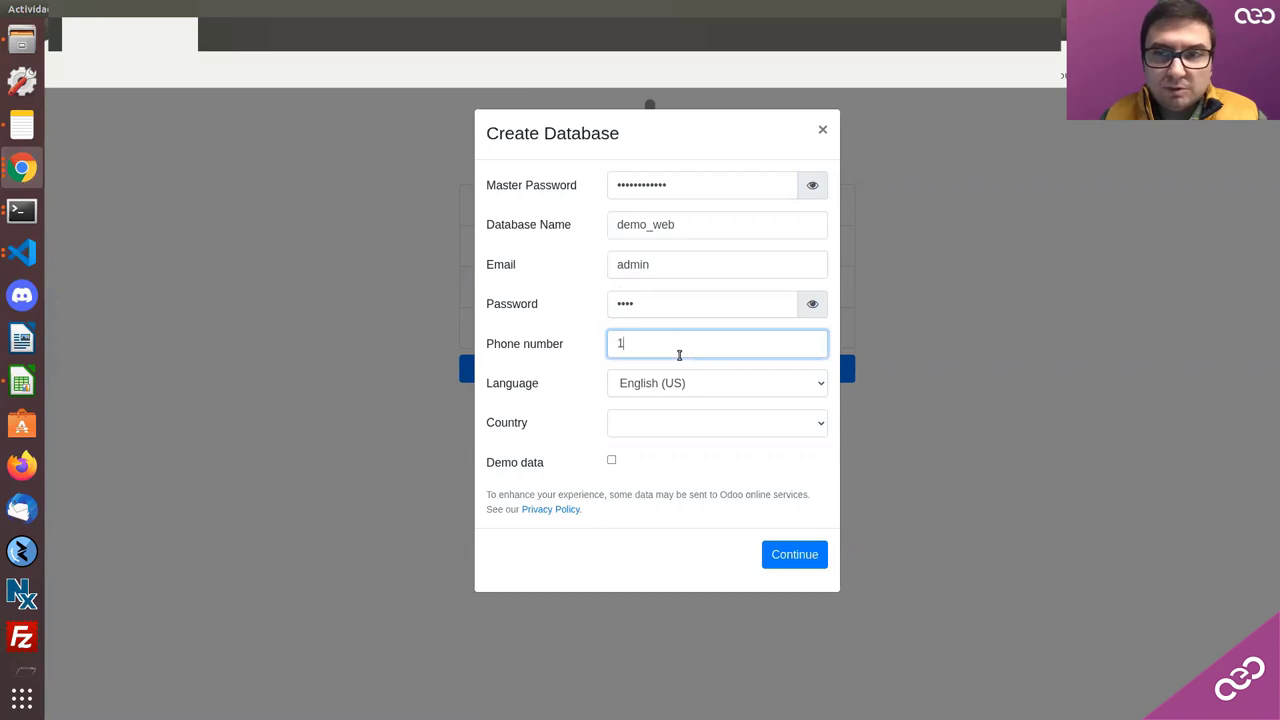
{"action": "key", "text": "BackSpace"}
{"action": "key", "text": "BackSpace"}
{"action": "key", "text": "BackSpace"}
{"action": "key", "text": "BackSpace"}
{"action": "key", "text": "BackSpace"}
{"action": "key", "text": "BackSpace"}
{"action": "type", "text": "1233456789"}
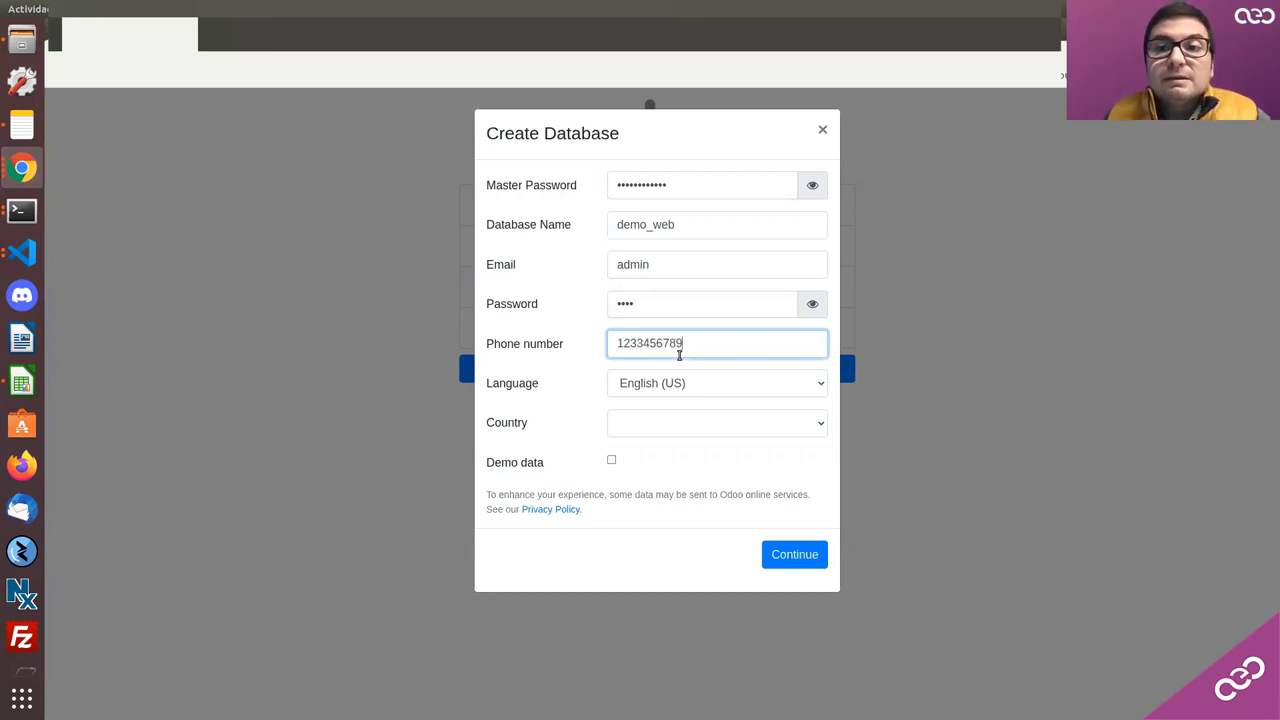
Step: Choose United States as the country, tick Demo data and submit the form
{"action": "left_click", "coordinate": [669, 423]}
{"action": "scroll", "coordinate": [666, 350], "scroll_direction": "down", "scroll_amount": 20}
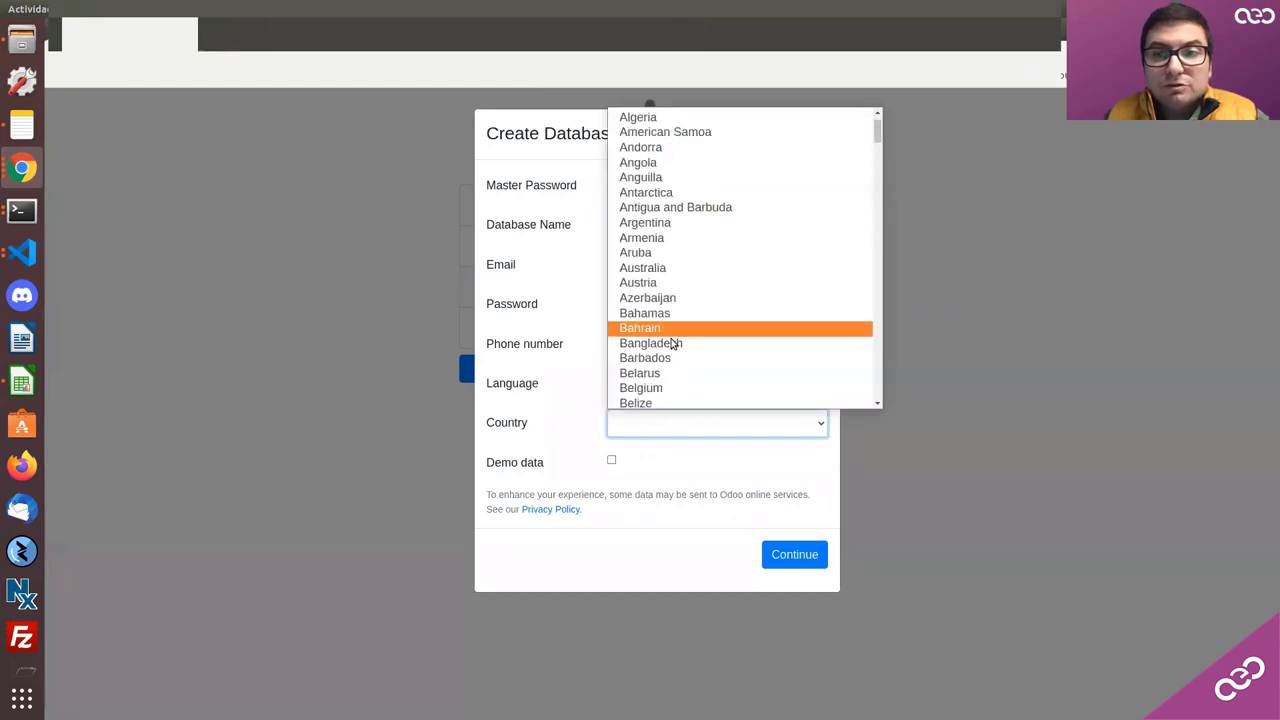
{"action": "scroll", "coordinate": [666, 360], "scroll_direction": "down", "scroll_amount": 15}
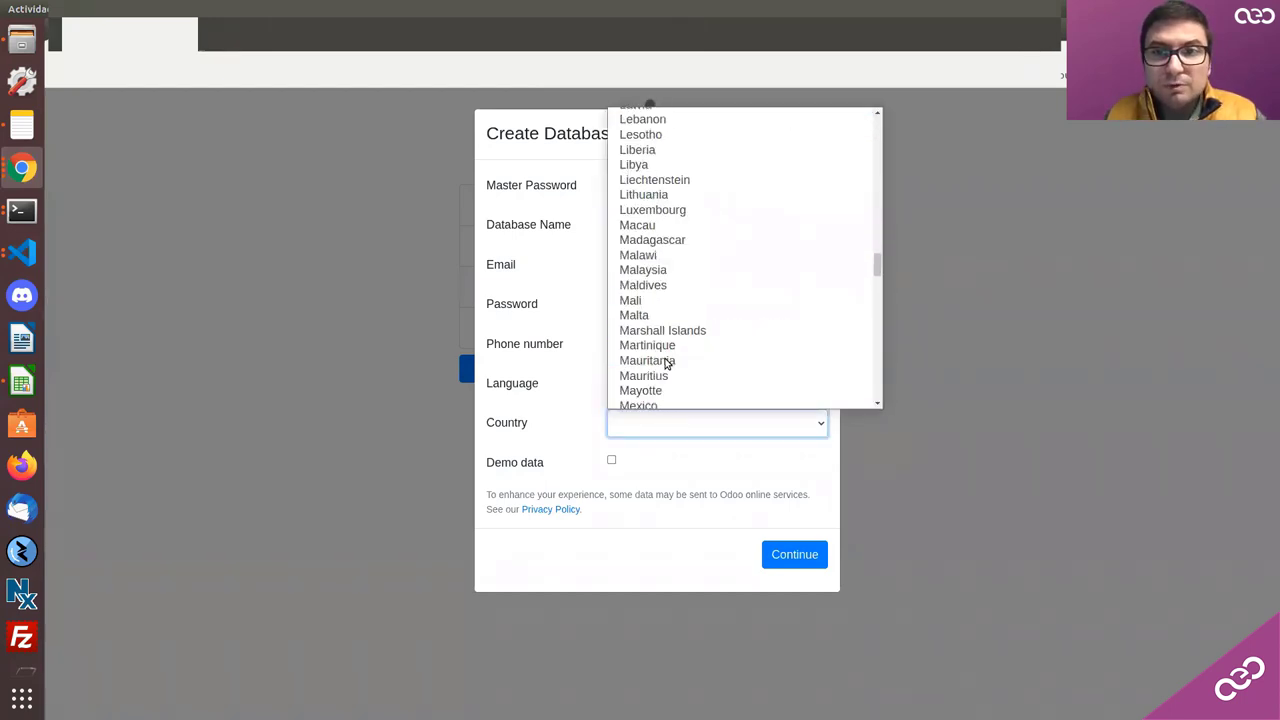
{"action": "scroll", "coordinate": [669, 360], "scroll_direction": "down", "scroll_amount": 12}
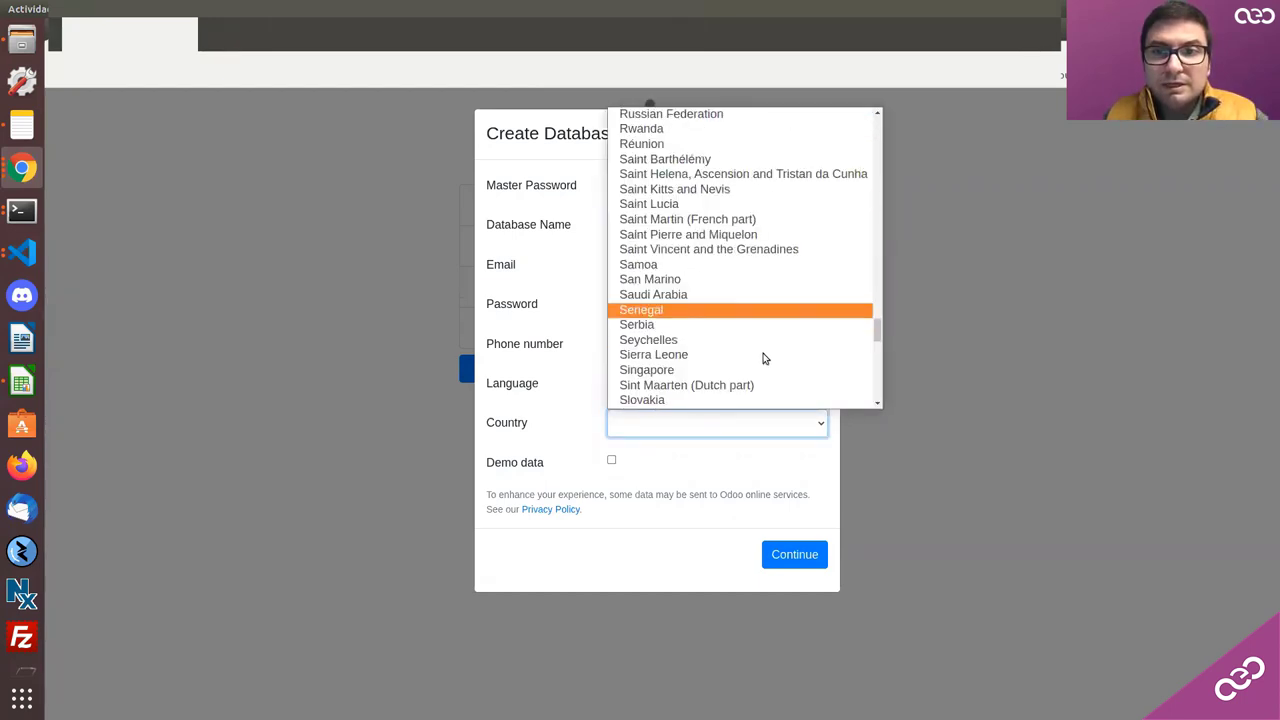
{"action": "scroll", "coordinate": [700, 369], "scroll_direction": "down", "scroll_amount": 3}
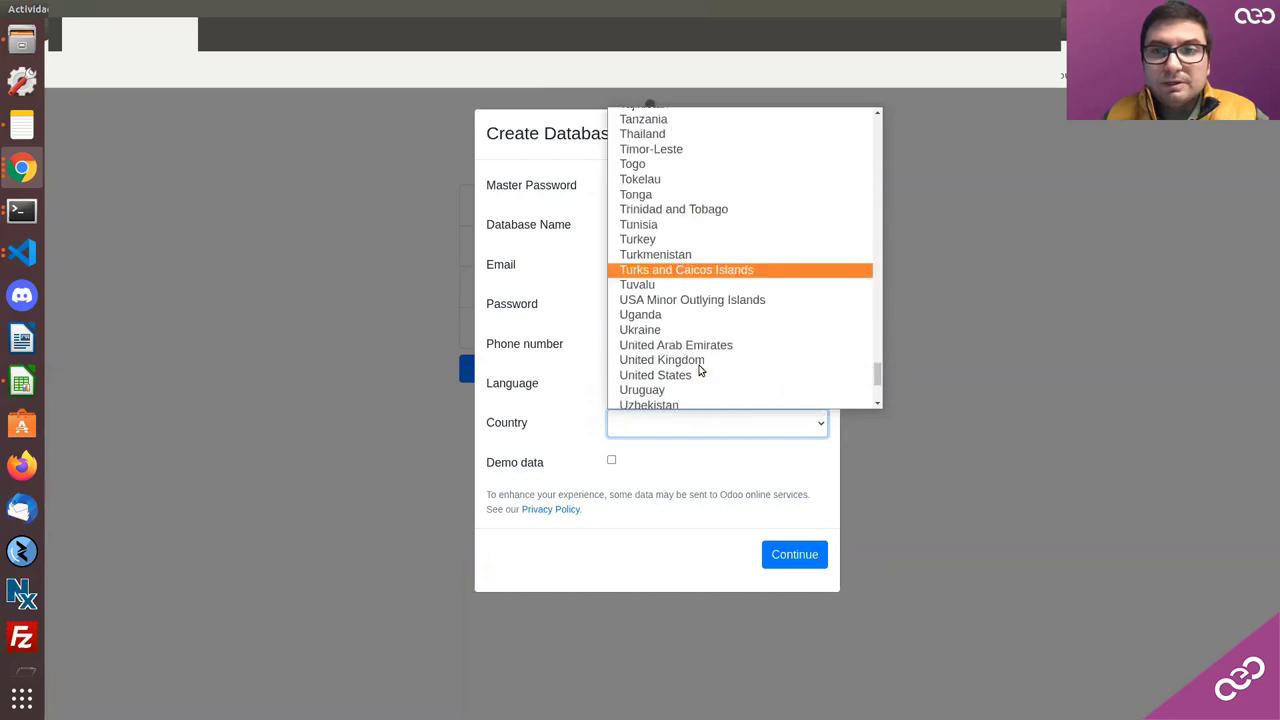
{"action": "left_click", "coordinate": [662, 366]}
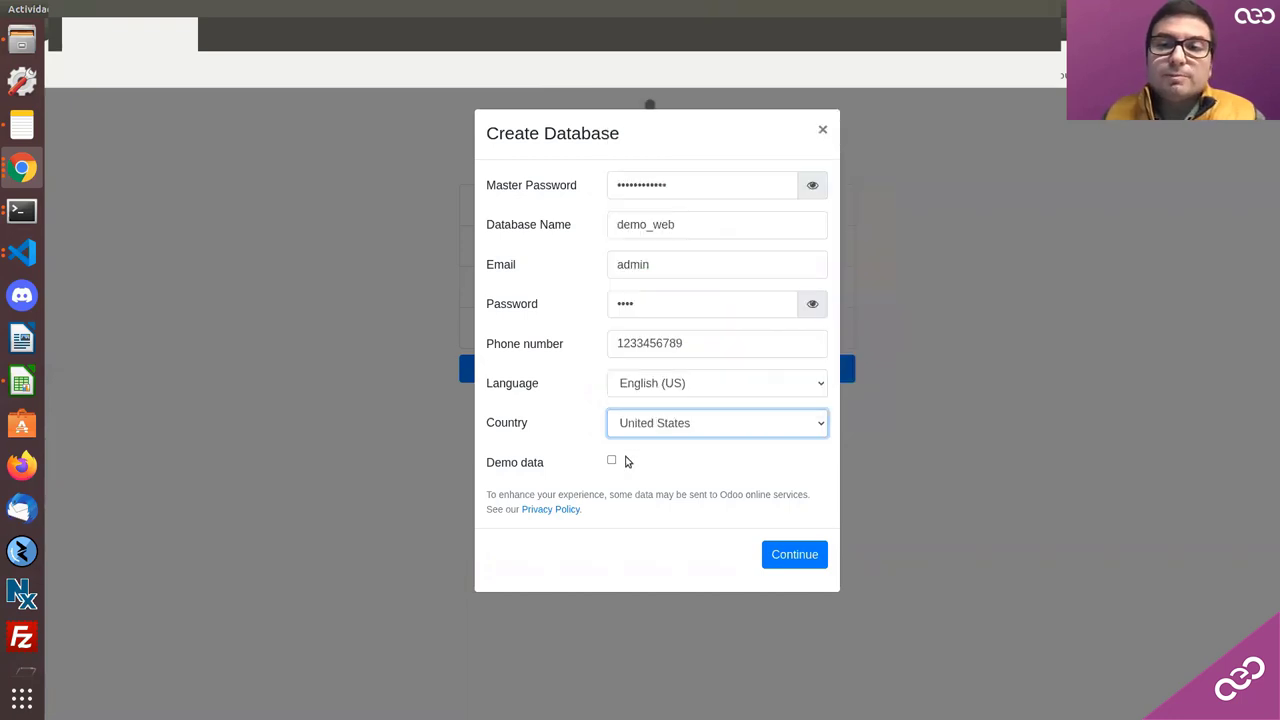
{"action": "left_click", "coordinate": [611, 459]}
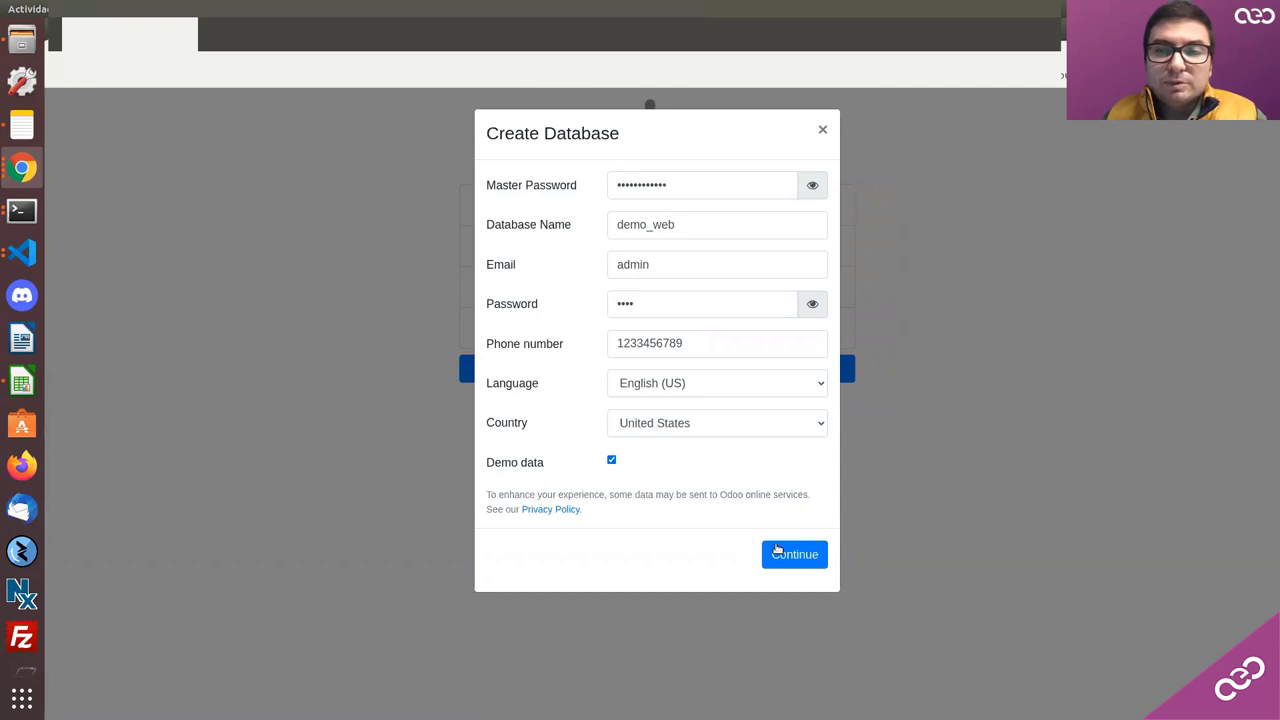
{"action": "left_click", "coordinate": [780, 550]}
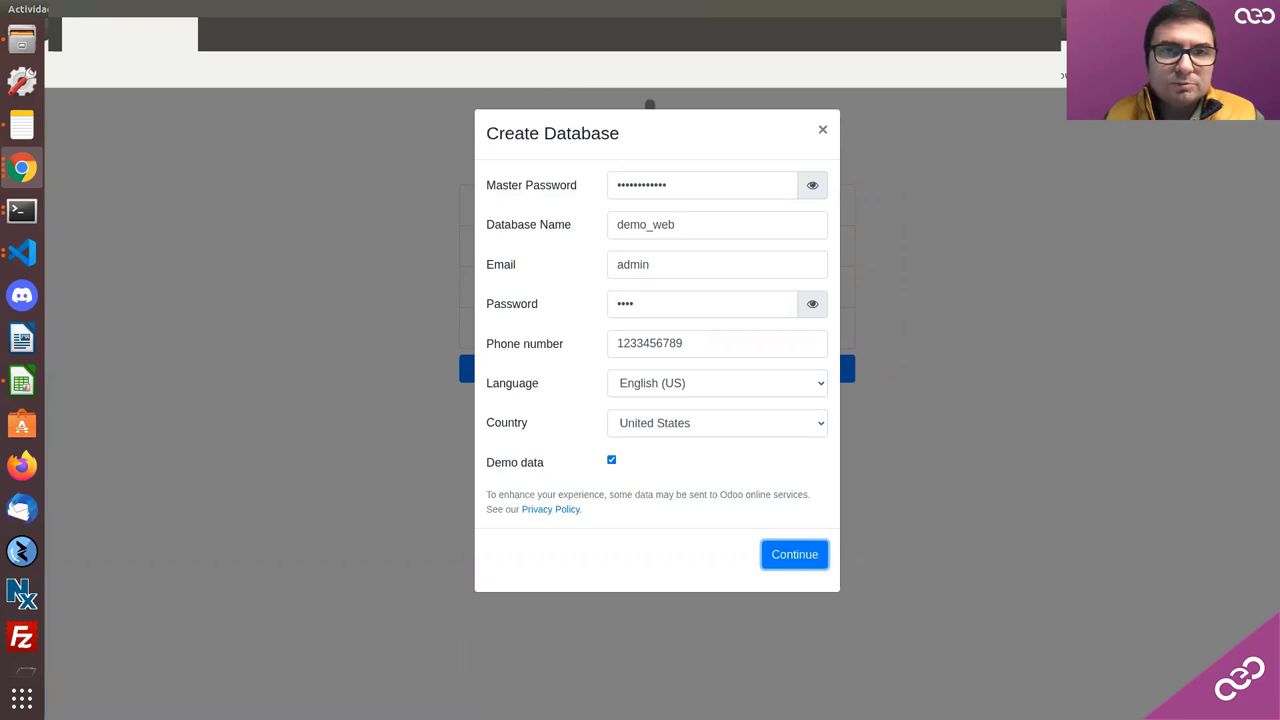
Step: Bring the Webinar Novedades Odoo 15 slide deck to the front at its Aplicaciones slide
{"action": "left_click", "coordinate": [22, 168]}
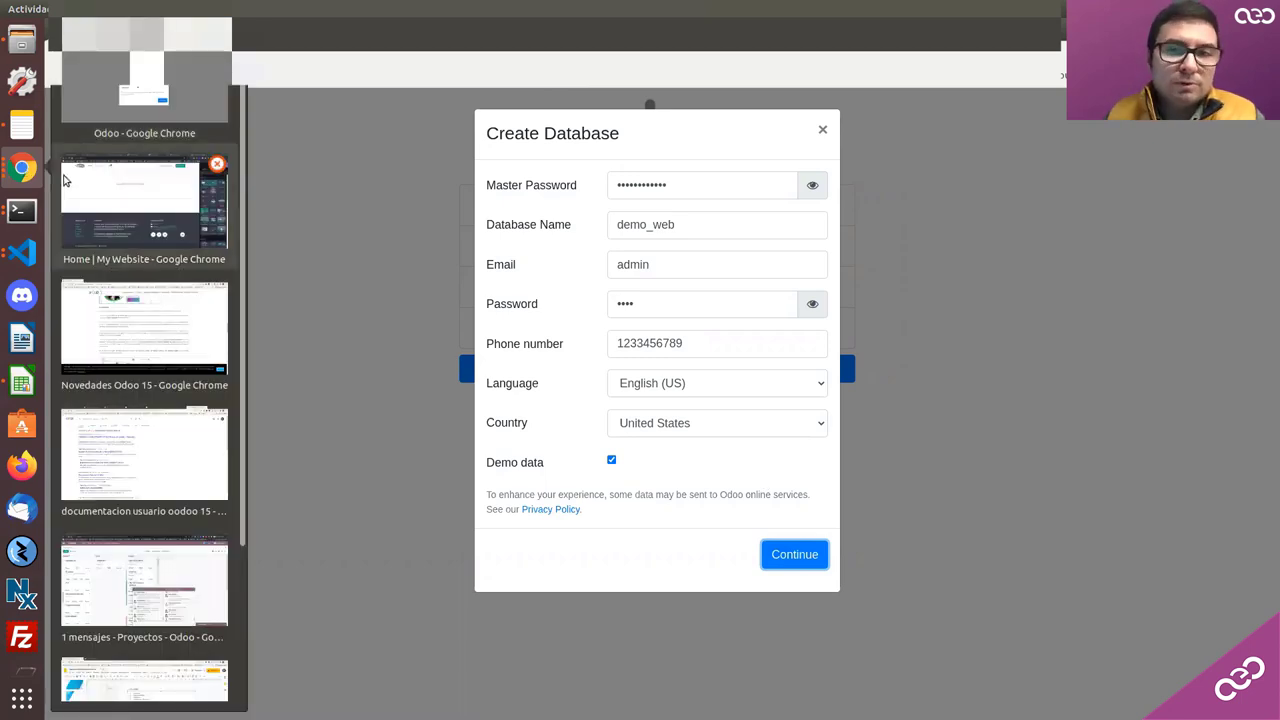
{"action": "scroll", "coordinate": [140, 453], "scroll_direction": "down", "scroll_amount": 2}
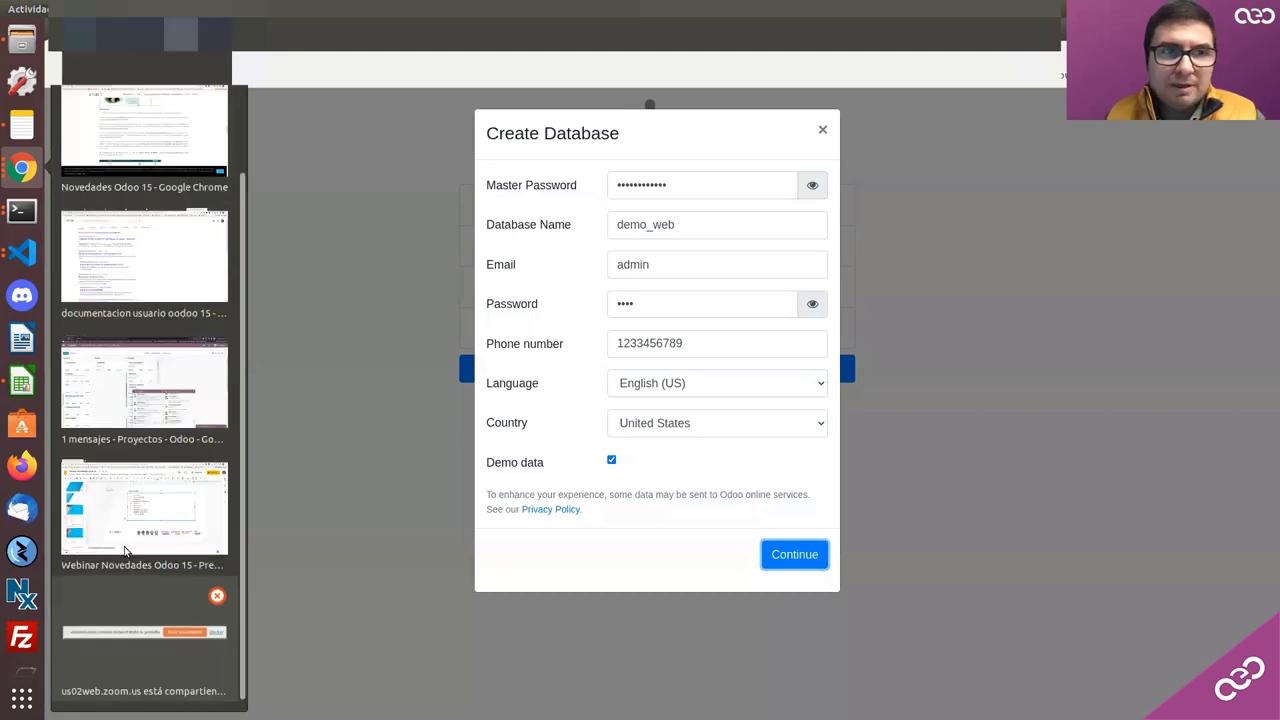
{"action": "left_click", "coordinate": [127, 610]}
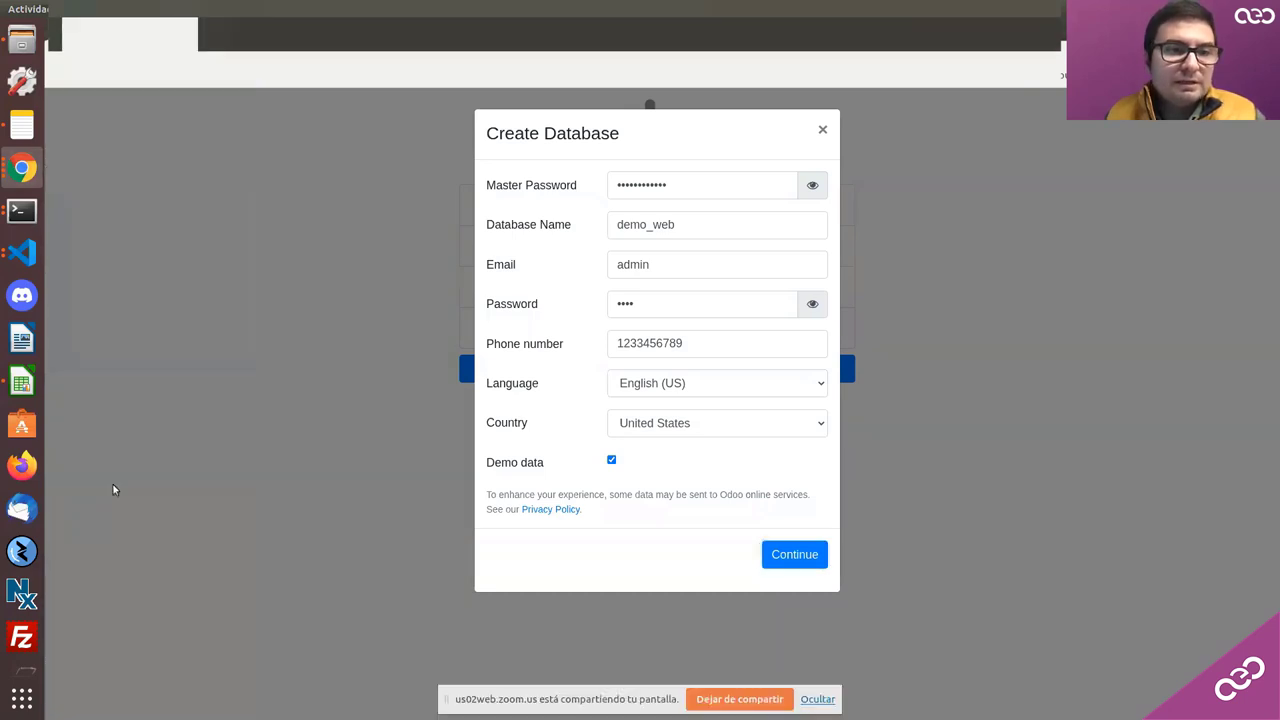
{"action": "left_click", "coordinate": [20, 186]}
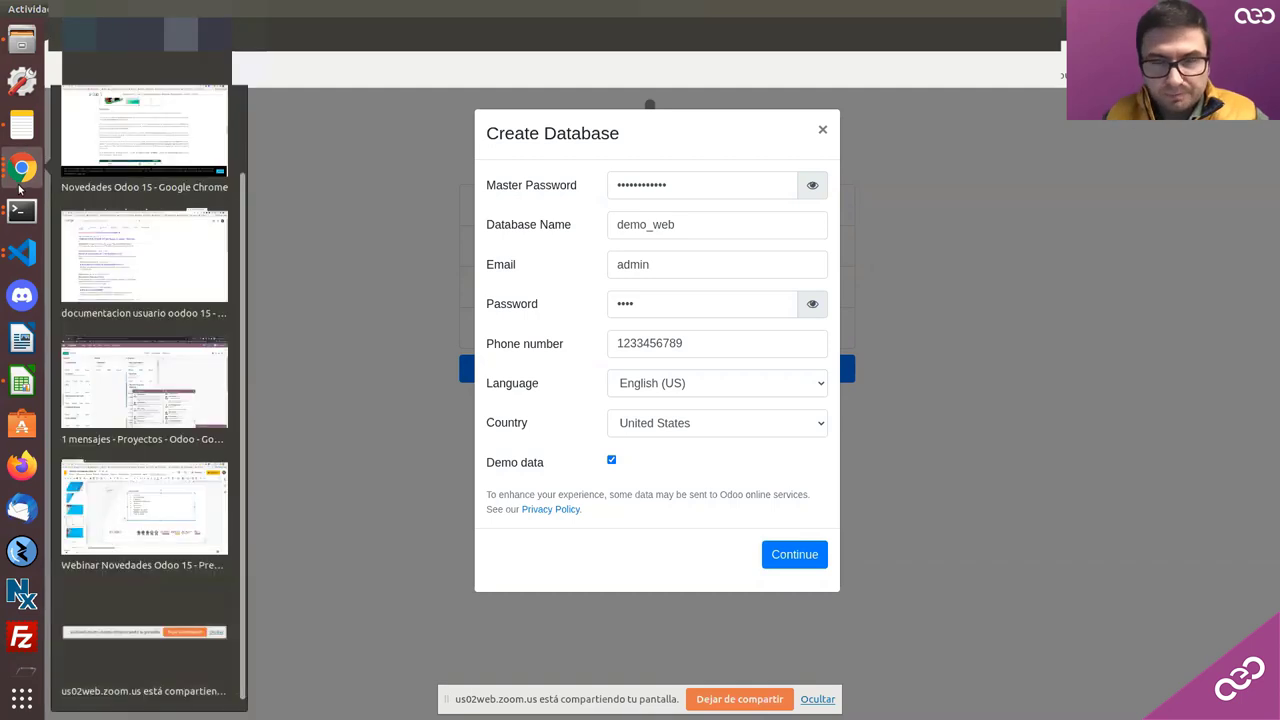
{"action": "left_click", "coordinate": [146, 482]}
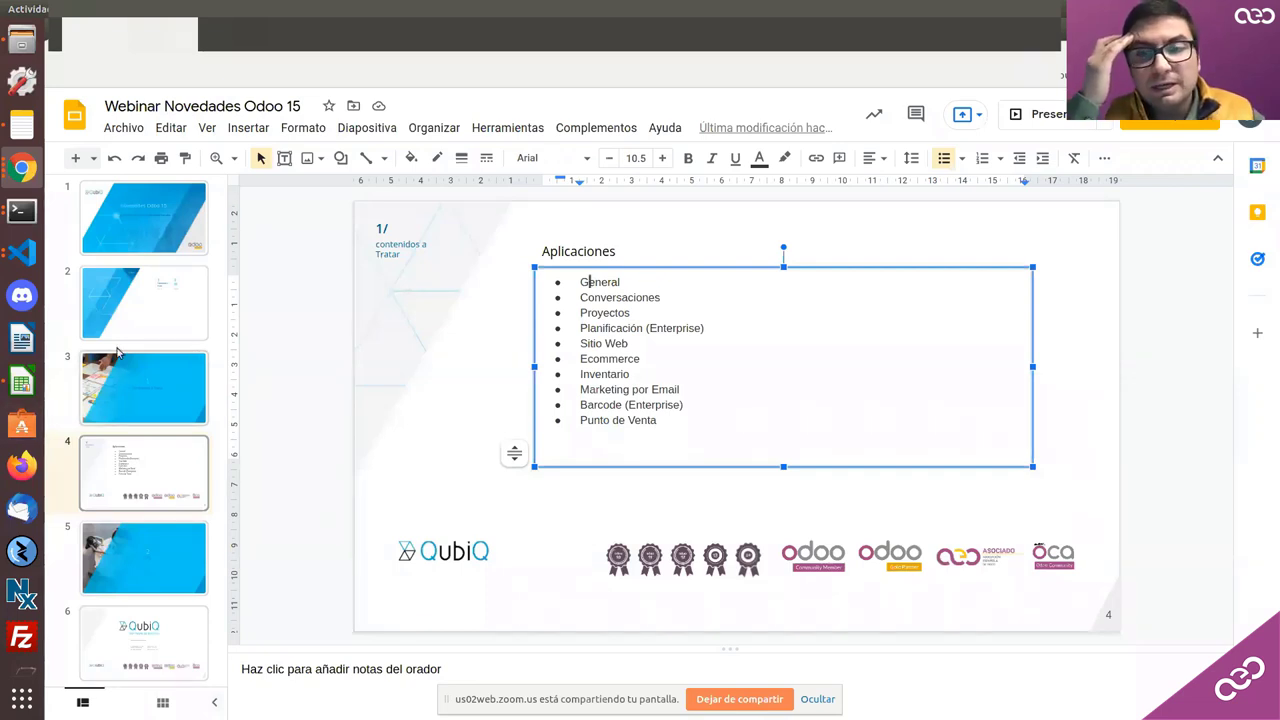
Step: Switch Chrome to the 'Novedades Odoo 15' QubiQ article window at its Ecommerce section
{"action": "left_click", "coordinate": [13, 172]}
{"action": "left_click", "coordinate": [13, 172]}
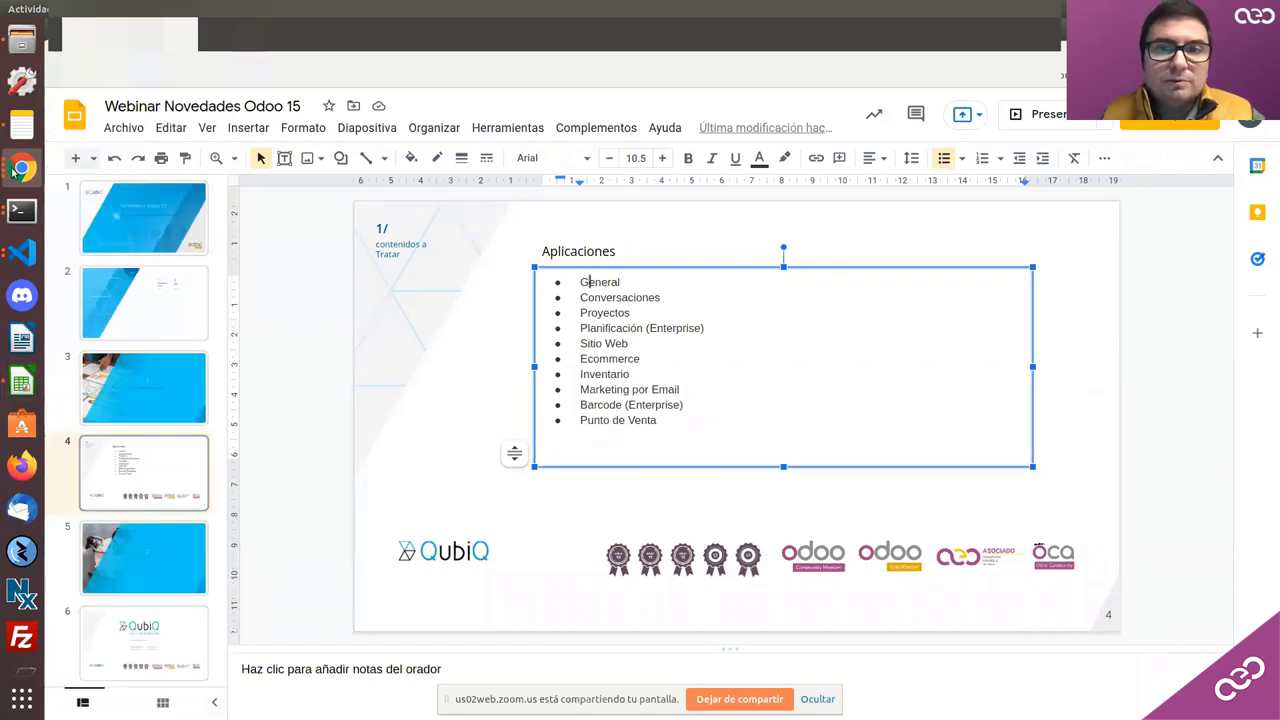
{"action": "left_click", "coordinate": [13, 172]}
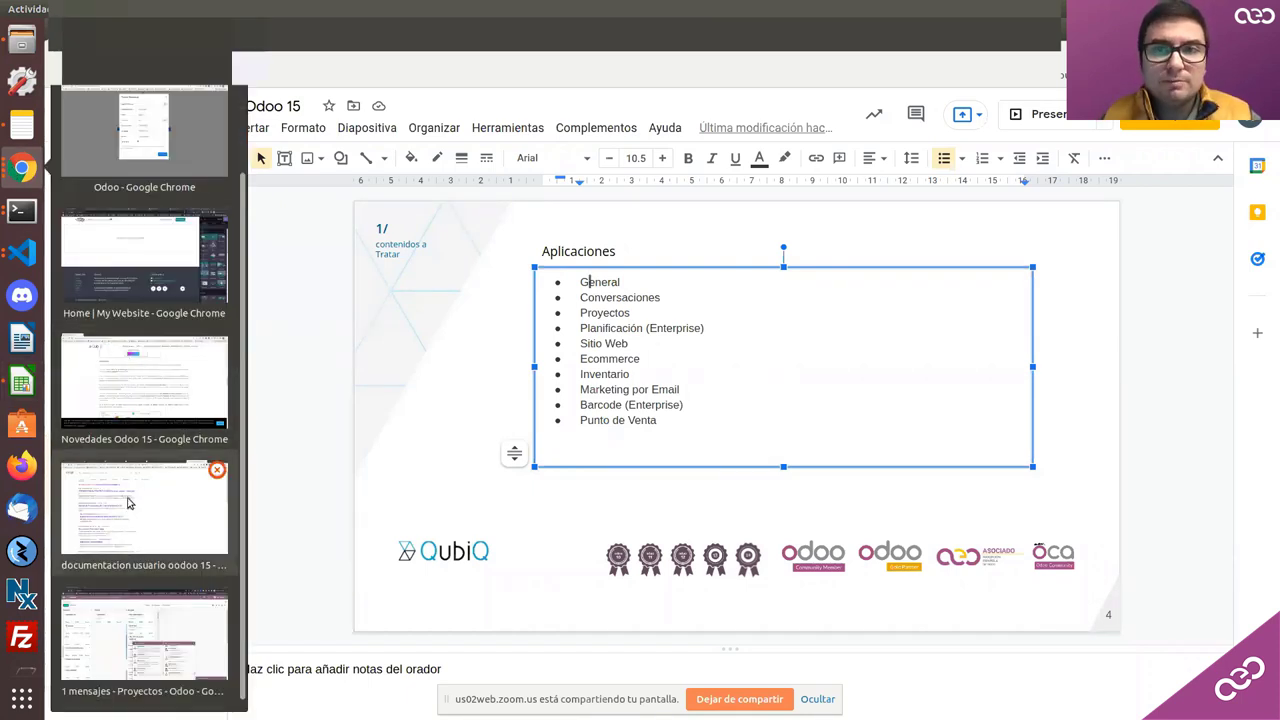
{"action": "left_click", "coordinate": [97, 412]}
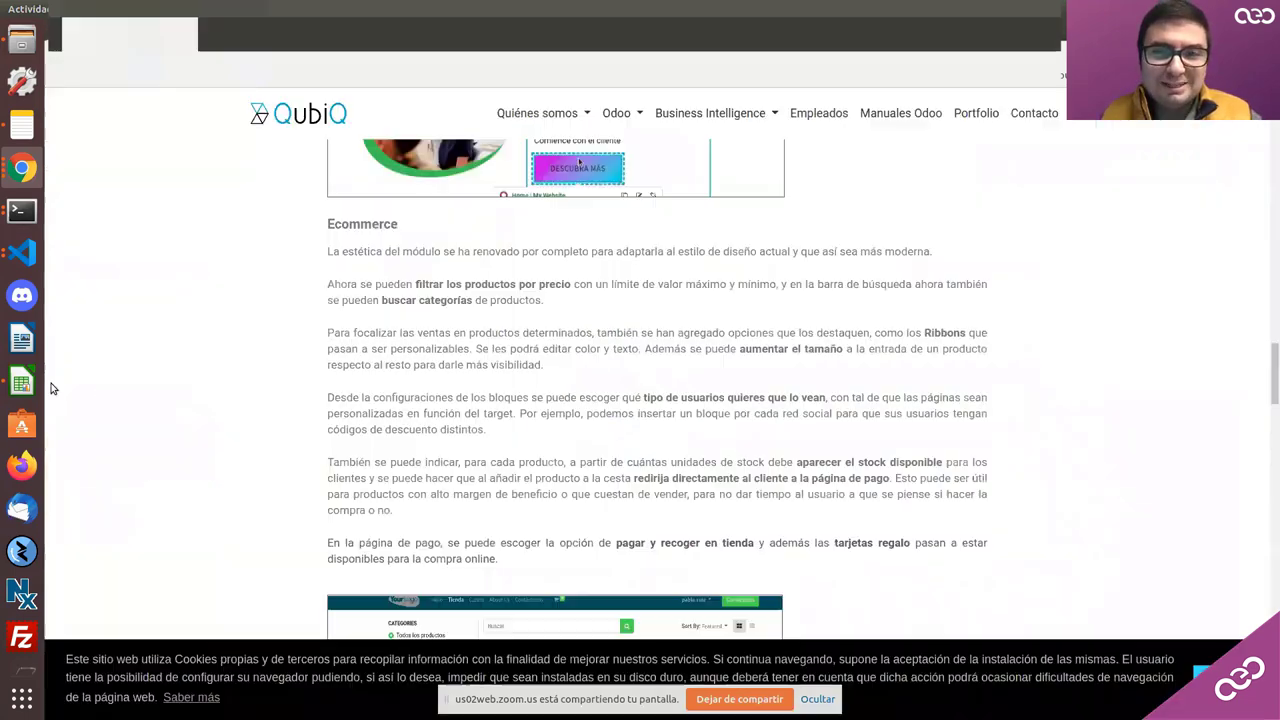
Step: Bring back the 'Odoo - Google Chrome' window with the filled-in demo_web Create Database form
{"action": "left_click", "coordinate": [22, 168]}
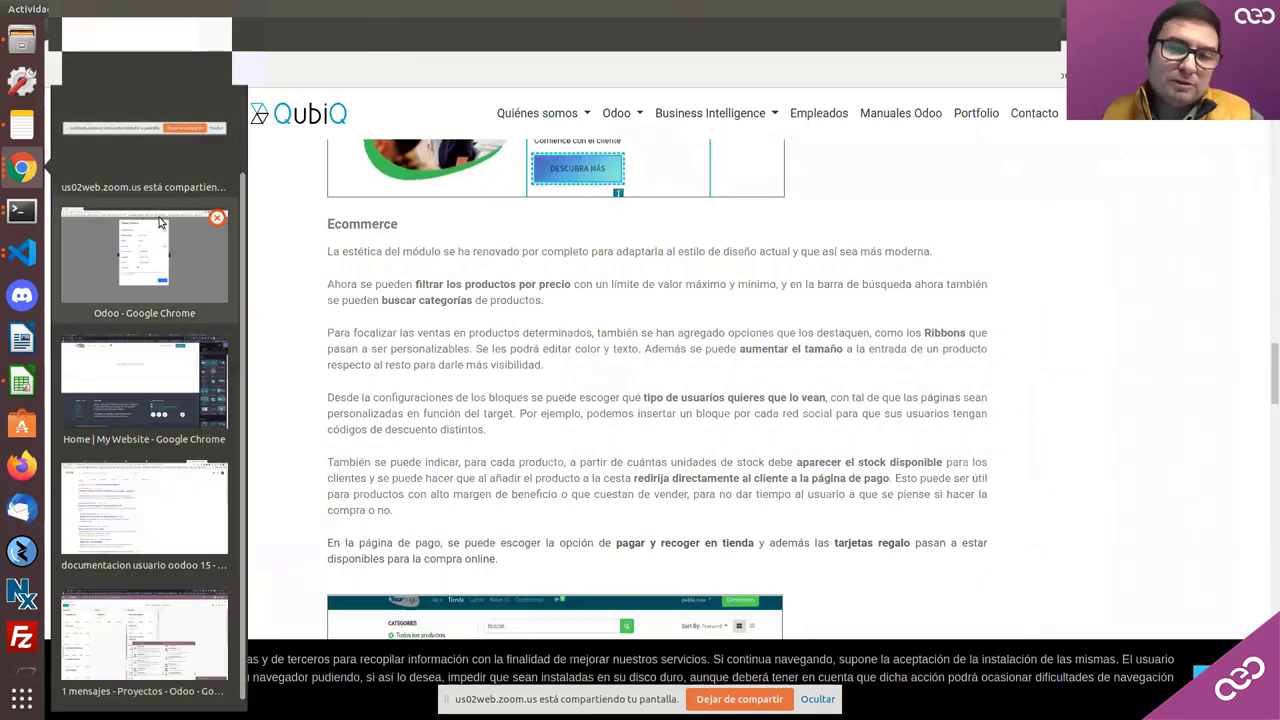
{"action": "left_click", "coordinate": [137, 490]}
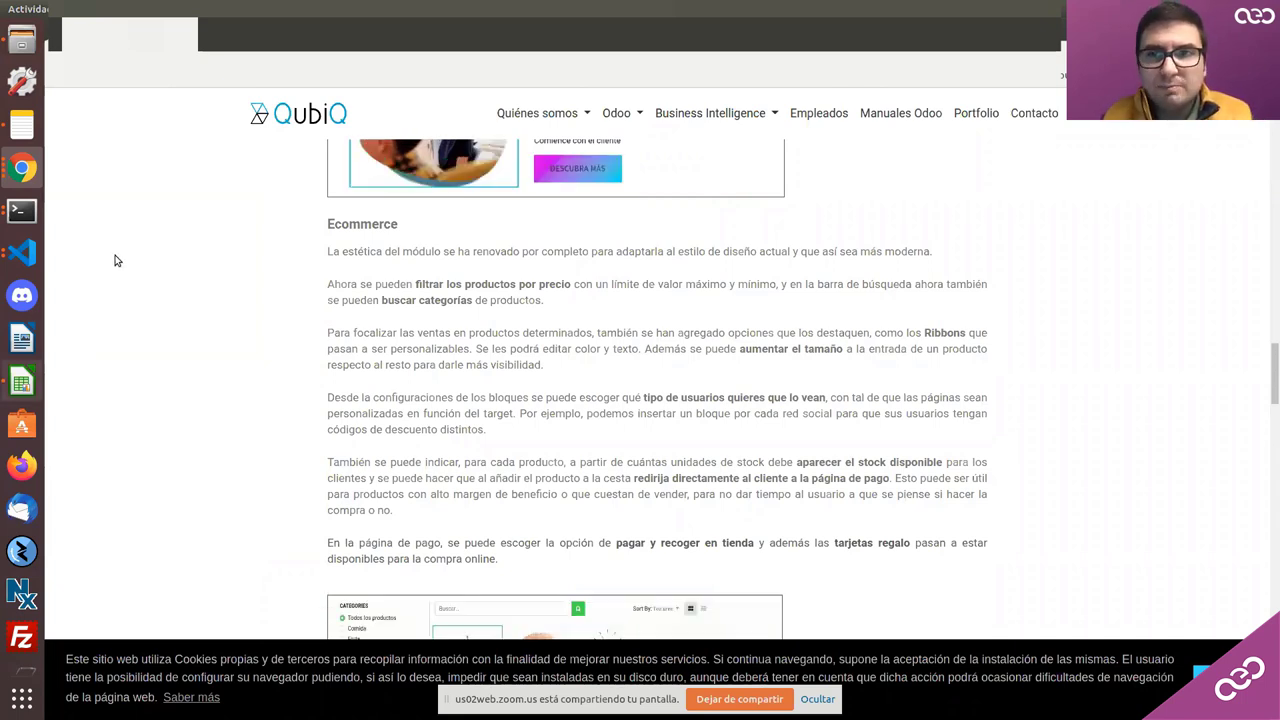
{"action": "left_click", "coordinate": [11, 181]}
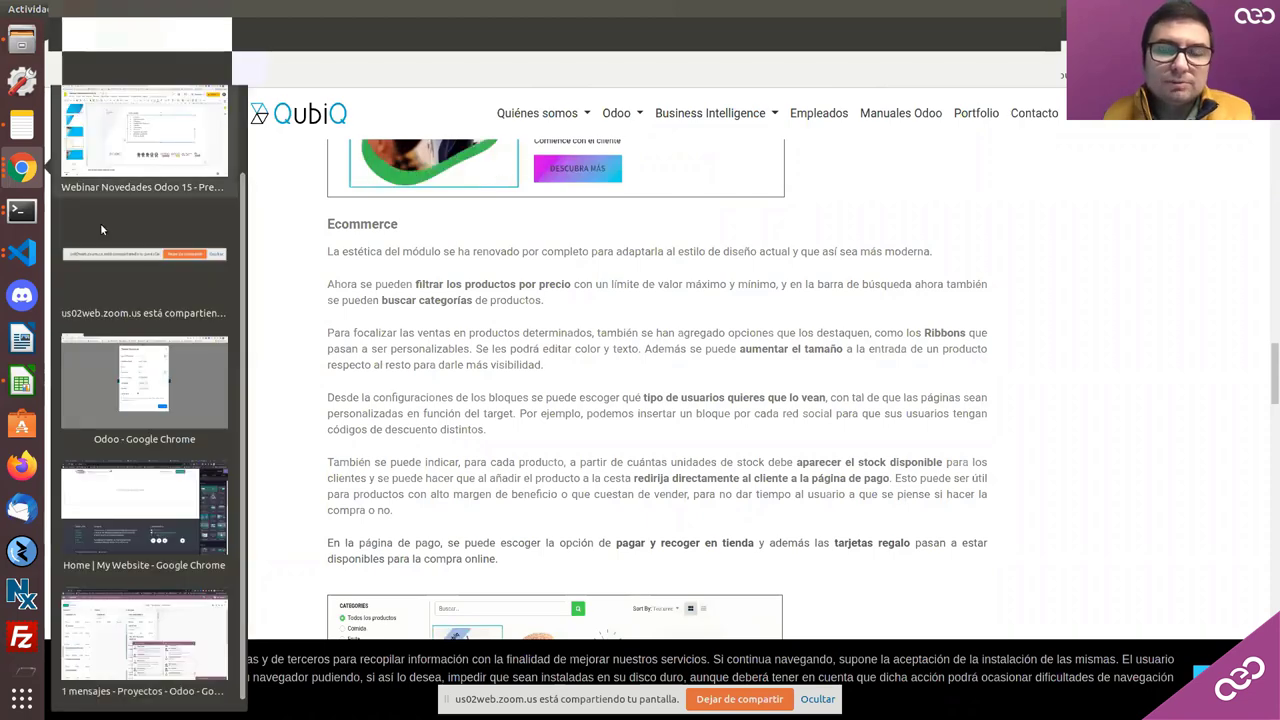
{"action": "left_click", "coordinate": [137, 375]}
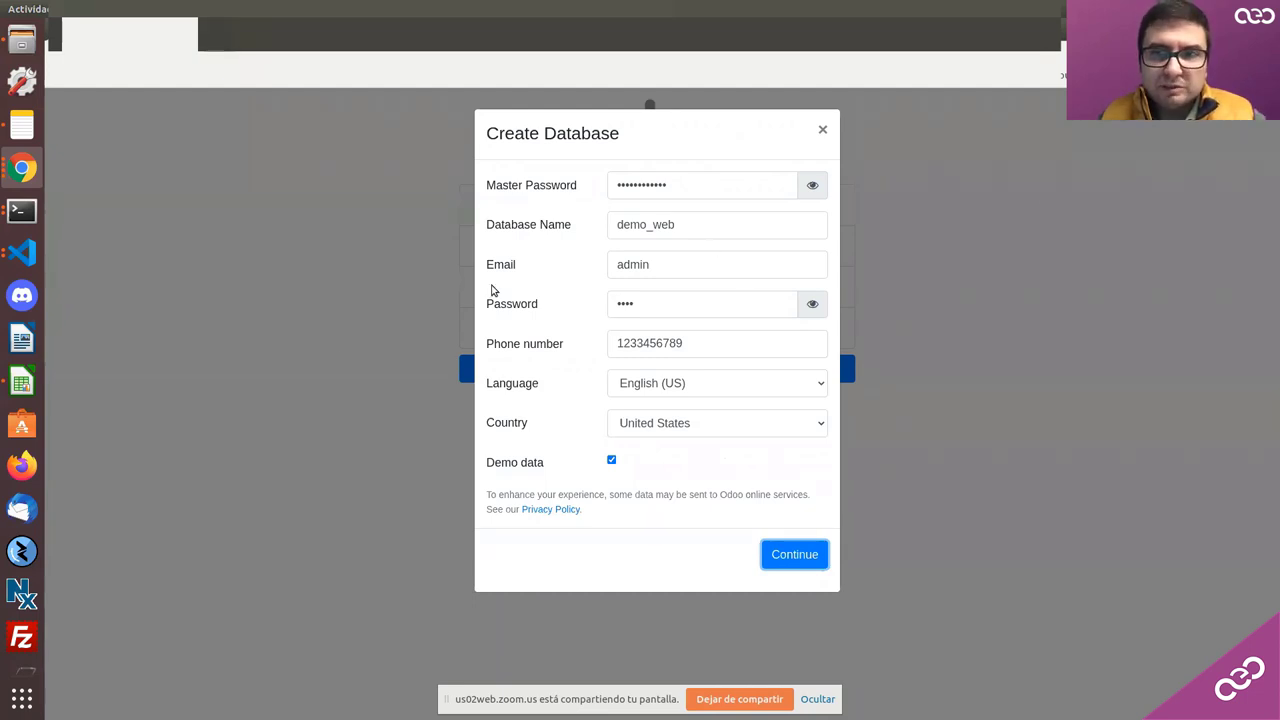
Step: Log into the new demo_web database with email admin and the account password
{"action": "left_click", "coordinate": [33, 172]}
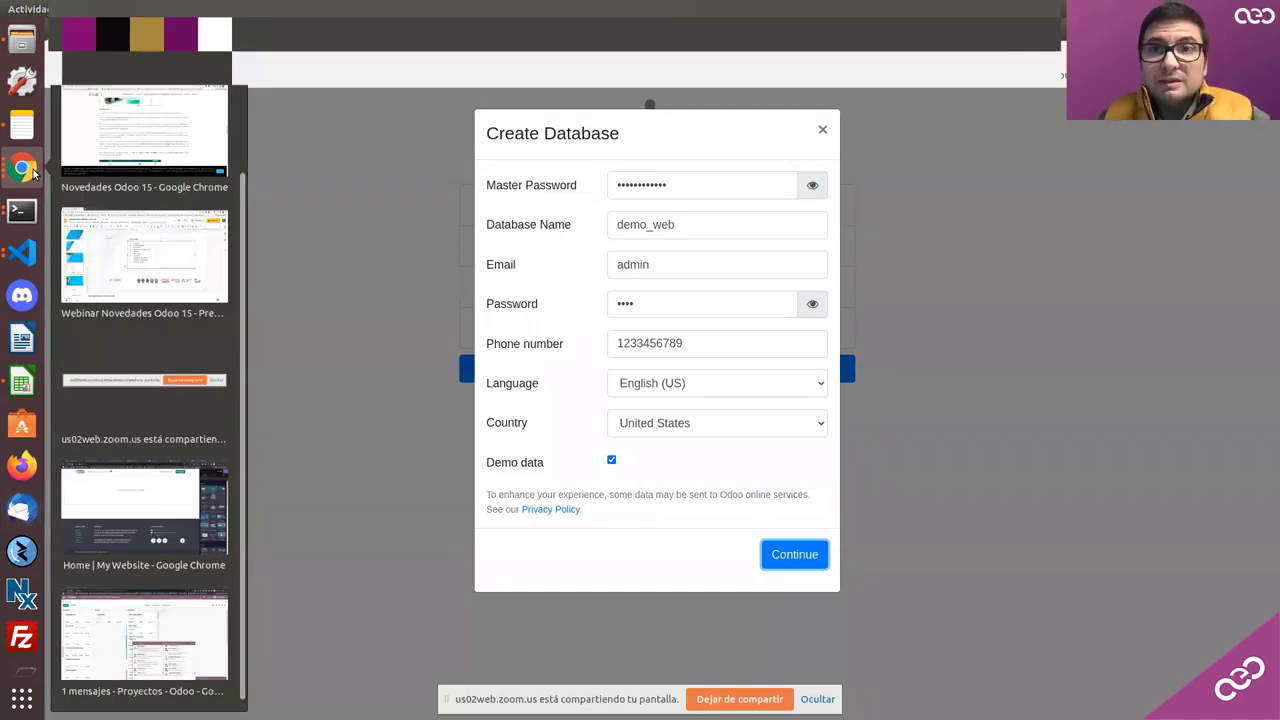
{"action": "left_click", "coordinate": [119, 624]}
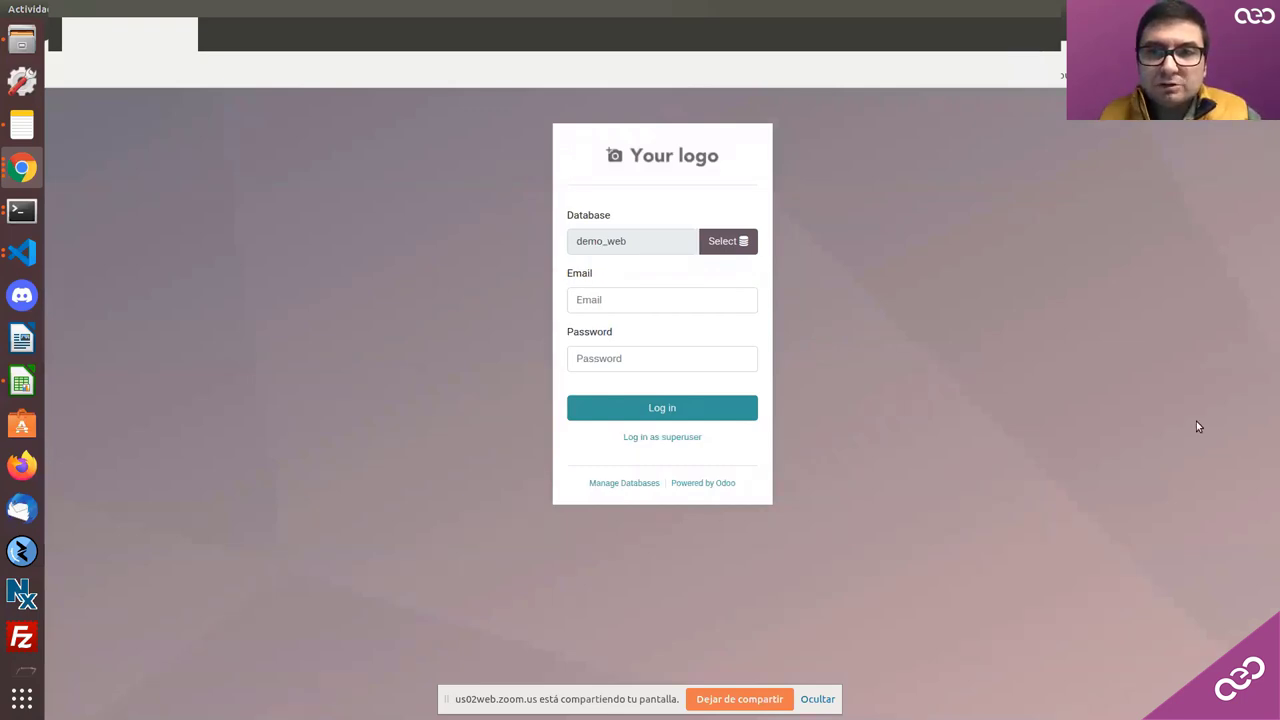
{"action": "left_click", "coordinate": [623, 300]}
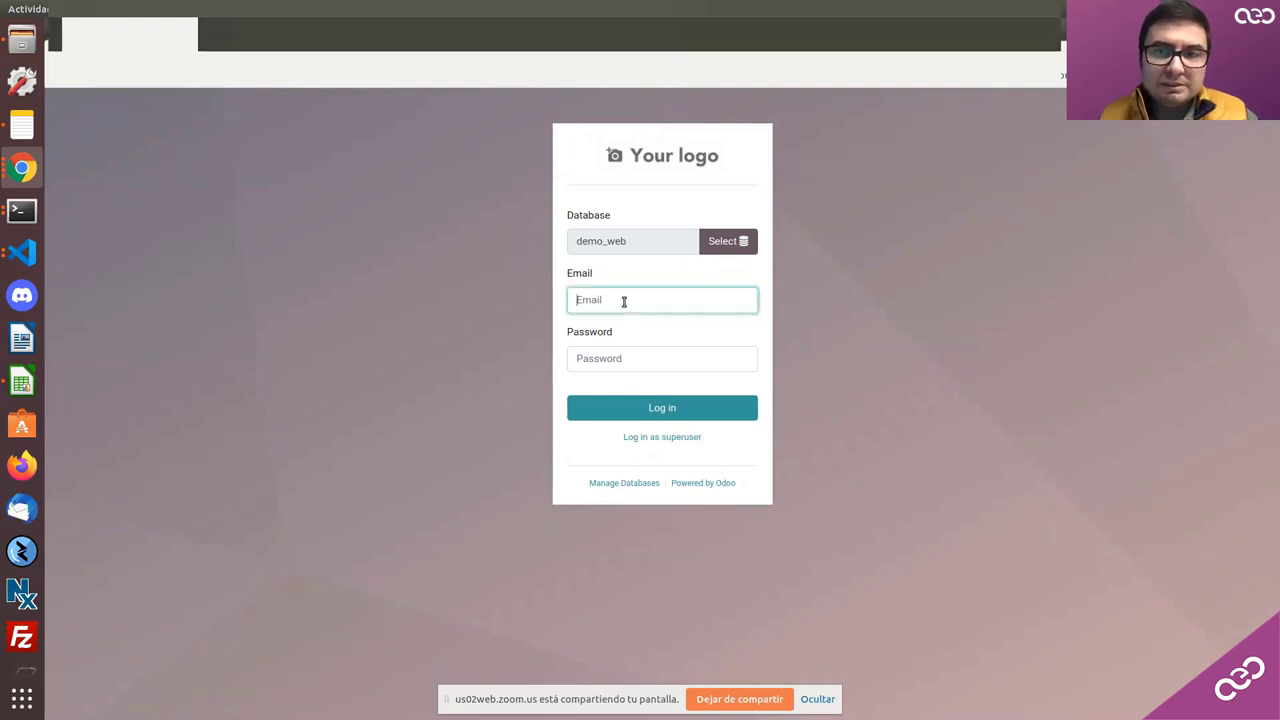
{"action": "type", "text": "admin"}
{"action": "left_click", "coordinate": [636, 367]}
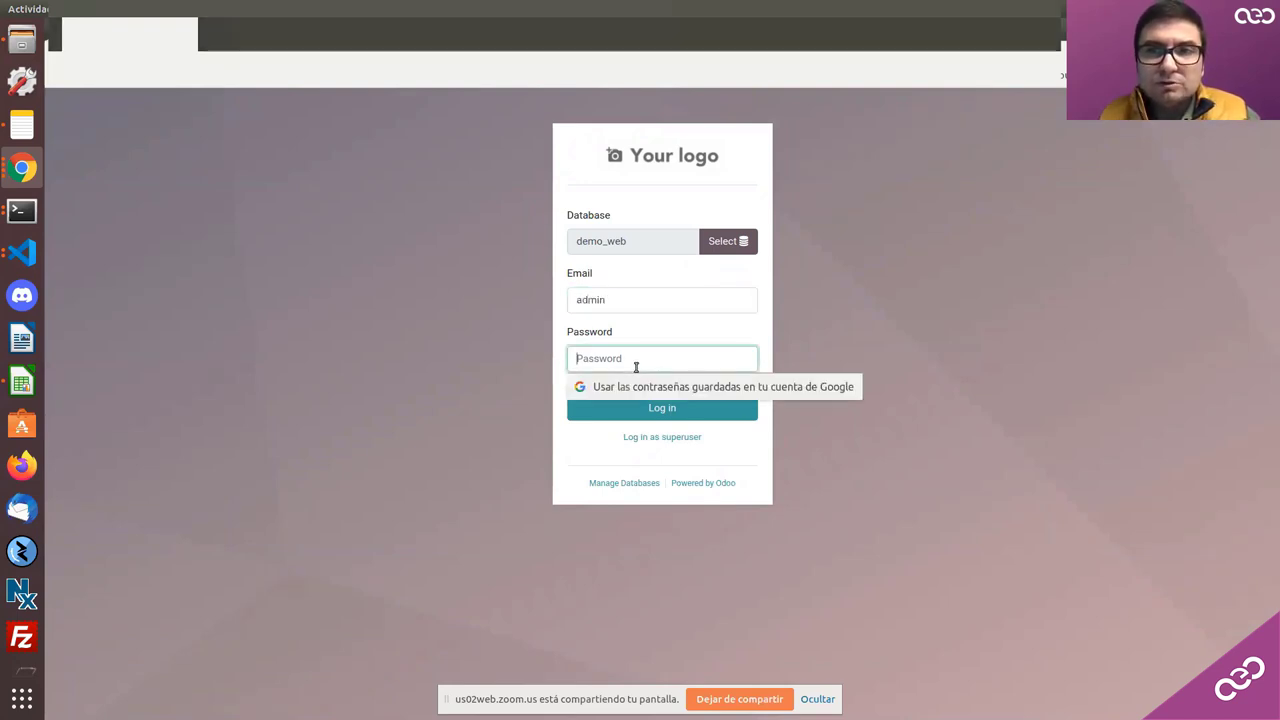
{"action": "type", "text": "admin"}
{"action": "key", "text": "Return"}
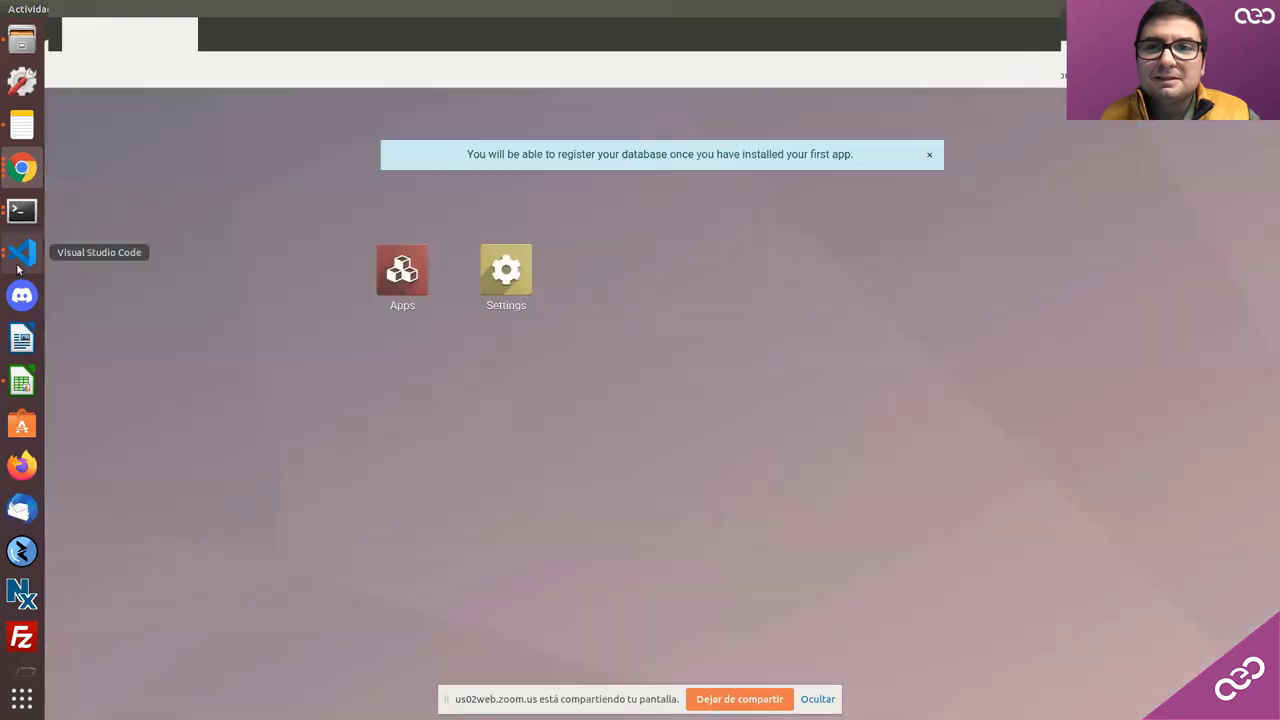
Step: Dismiss Chrome's password popups and search the Apps list for 'comerci'
{"action": "left_click", "coordinate": [631, 288]}
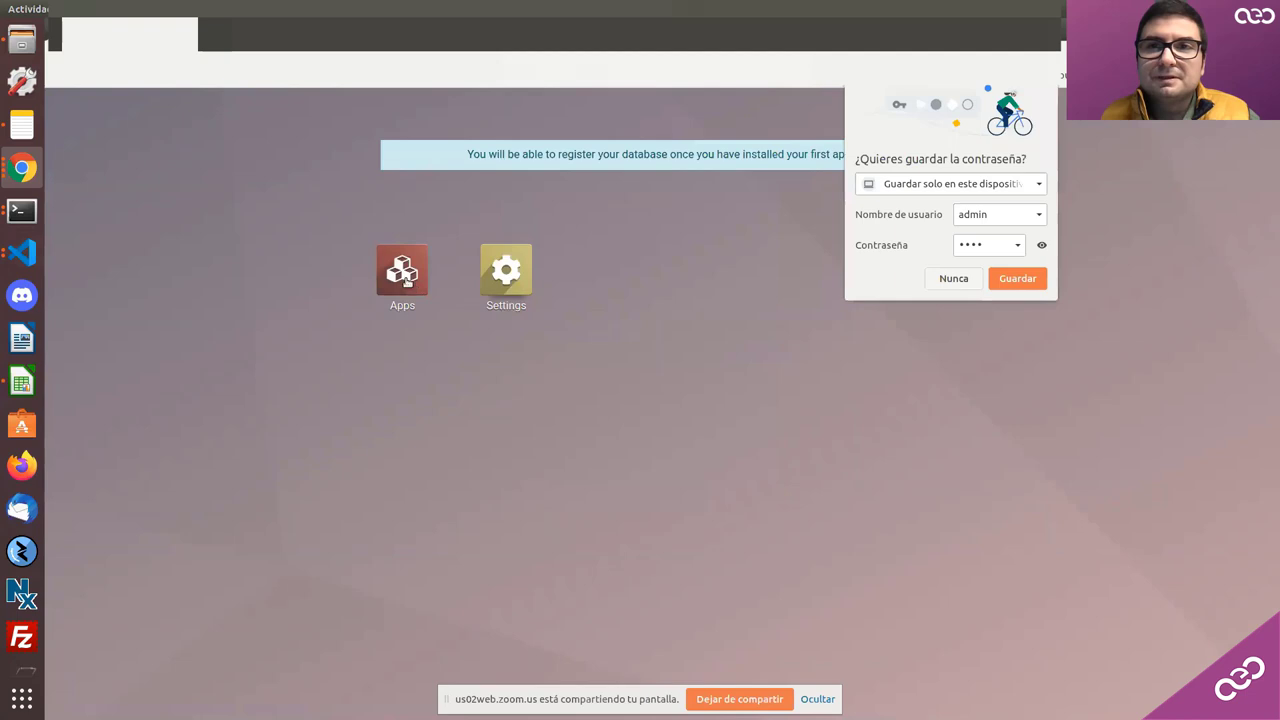
{"action": "left_click", "coordinate": [1028, 98]}
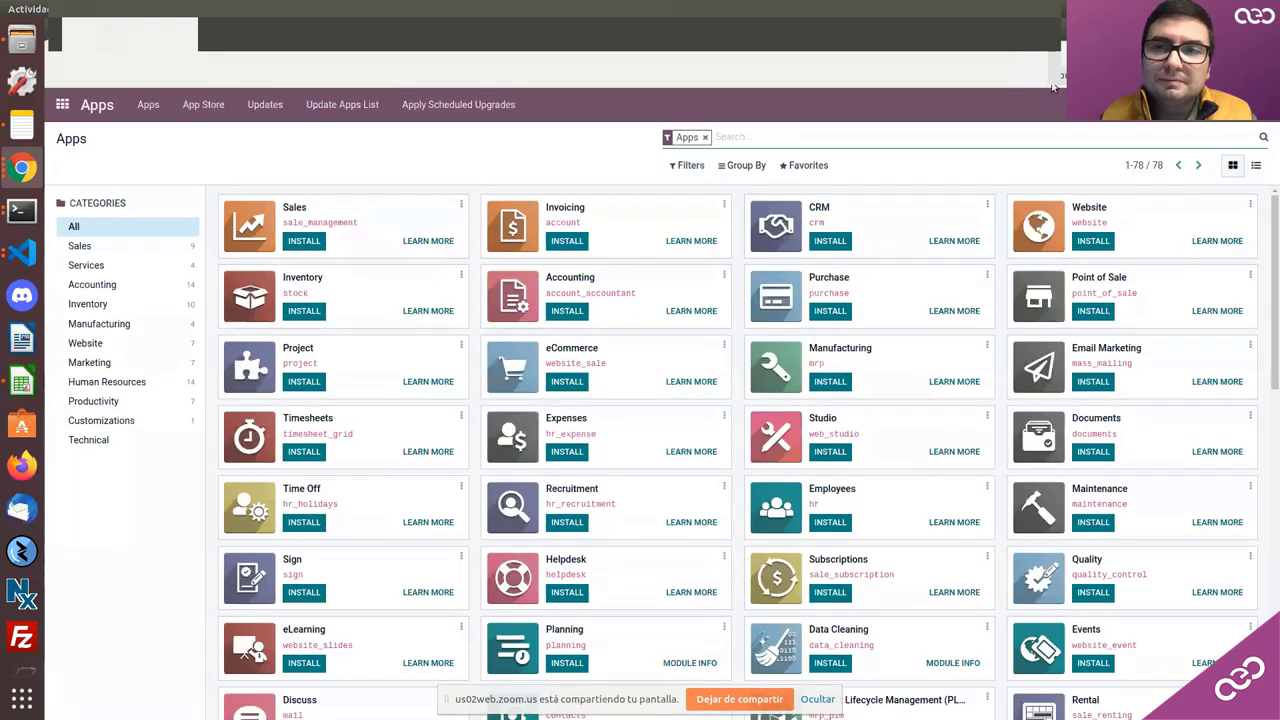
{"action": "type", "text": "diti"}
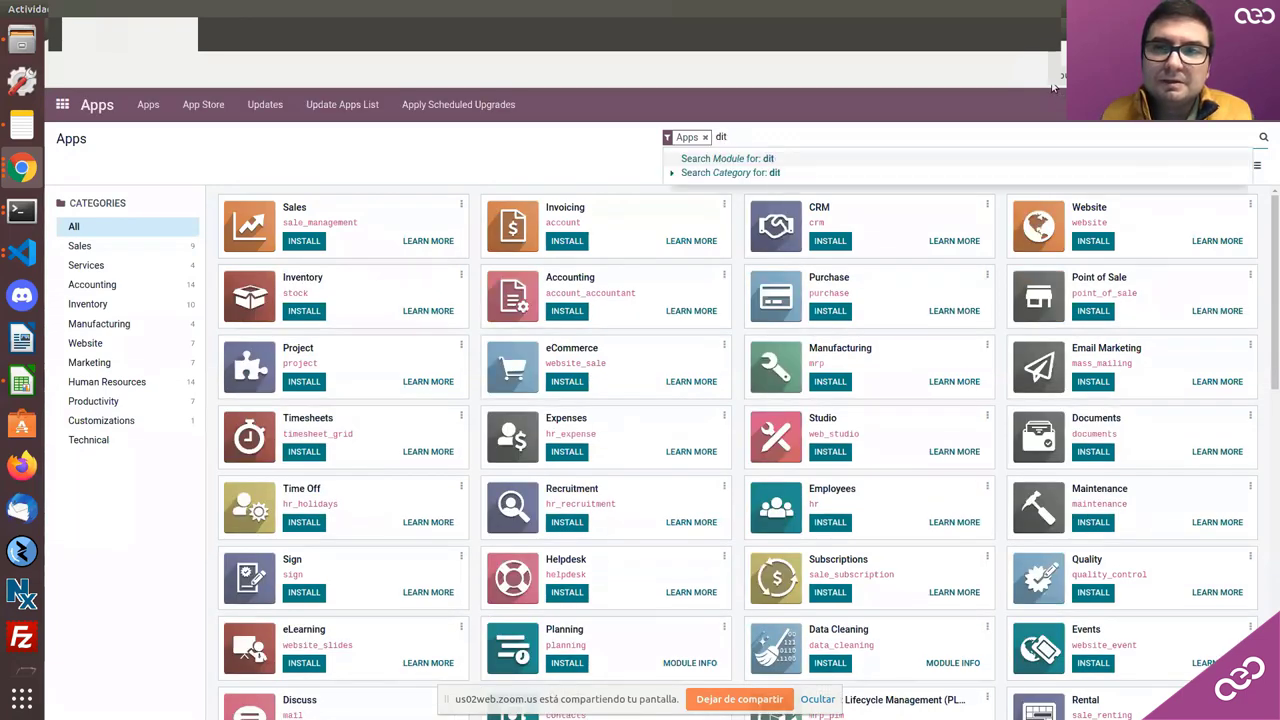
{"action": "key", "text": "BackSpace"}
{"action": "key", "text": "BackSpace"}
{"action": "key", "text": "BackSpace"}
{"action": "type", "text": "comer"}
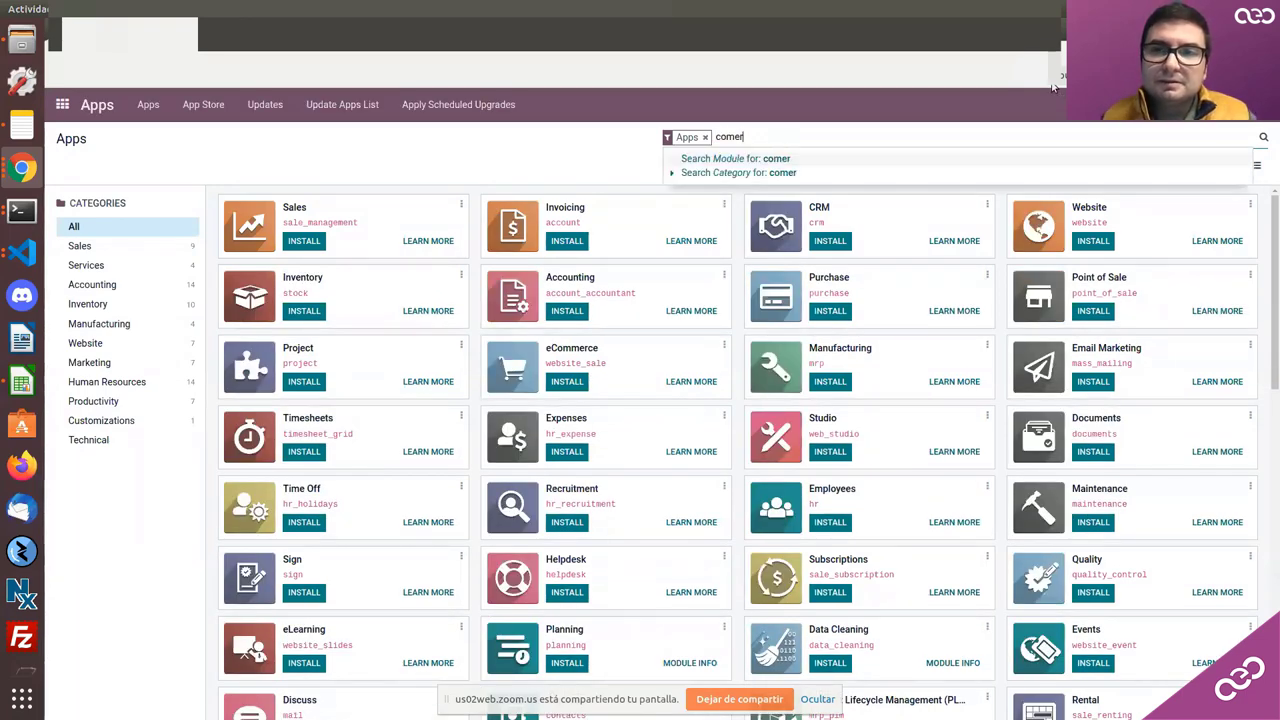
{"action": "type", "text": "ci"}
{"action": "key", "text": "Return"}
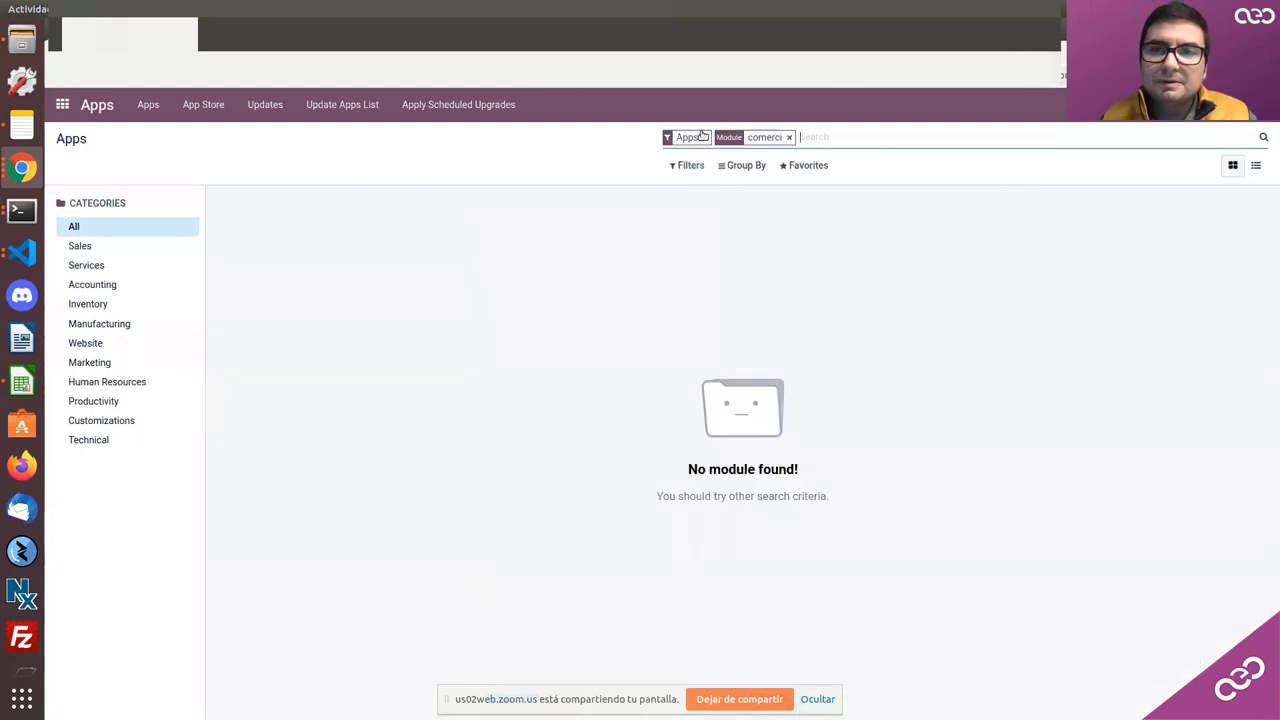
Step: Remove the Apps facet and search modules for 'ecommer' instead
{"action": "left_click", "coordinate": [704, 137]}
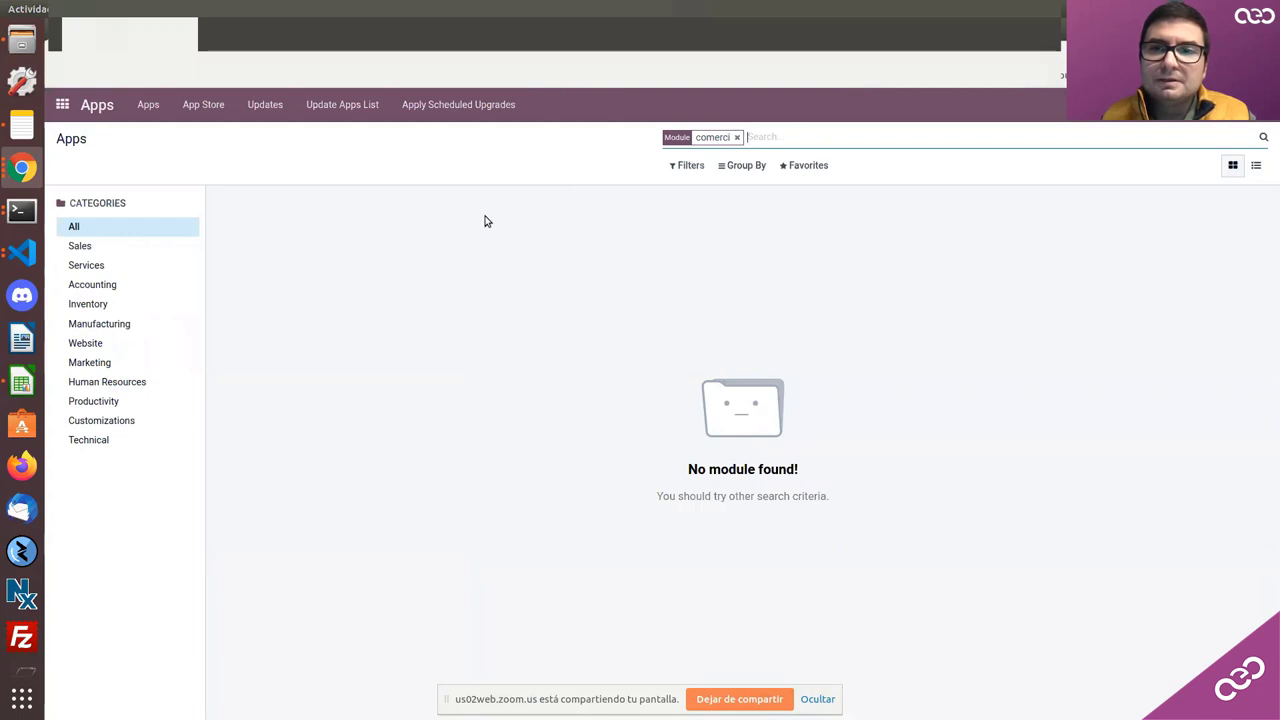
{"action": "key", "text": "BackSpace"}
{"action": "type", "text": "ecommer"}
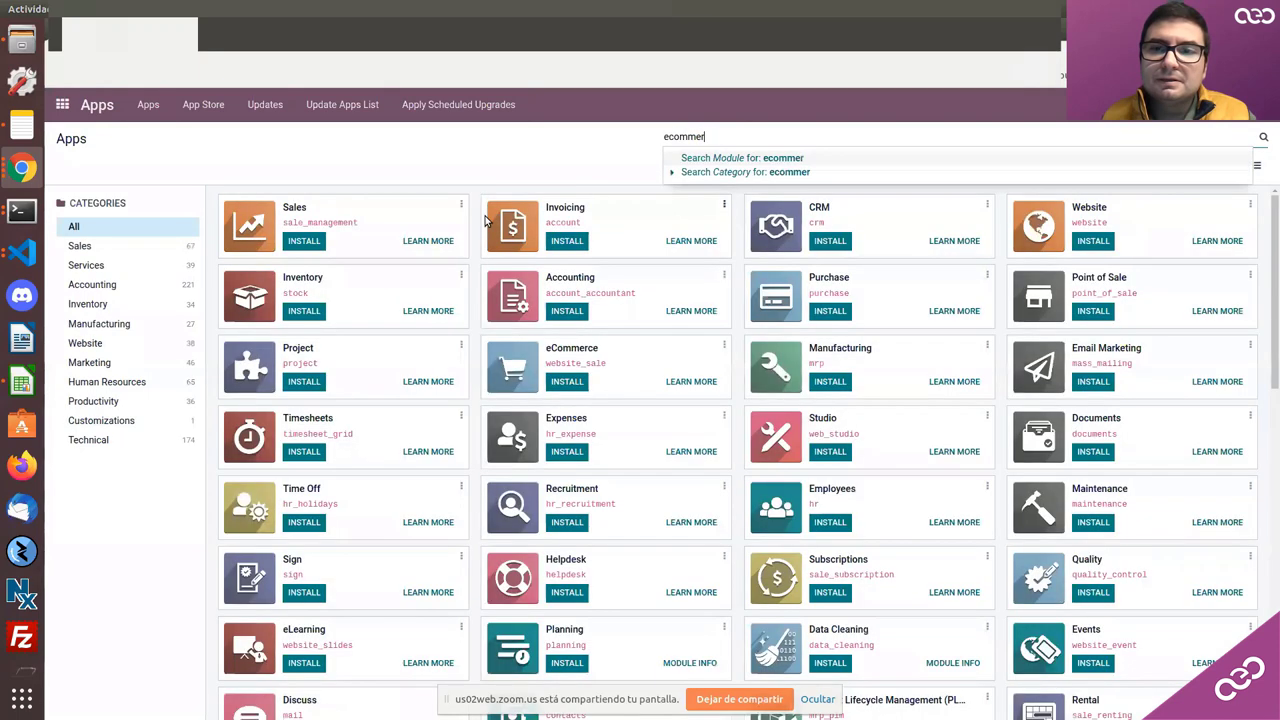
{"action": "key", "text": "Return"}
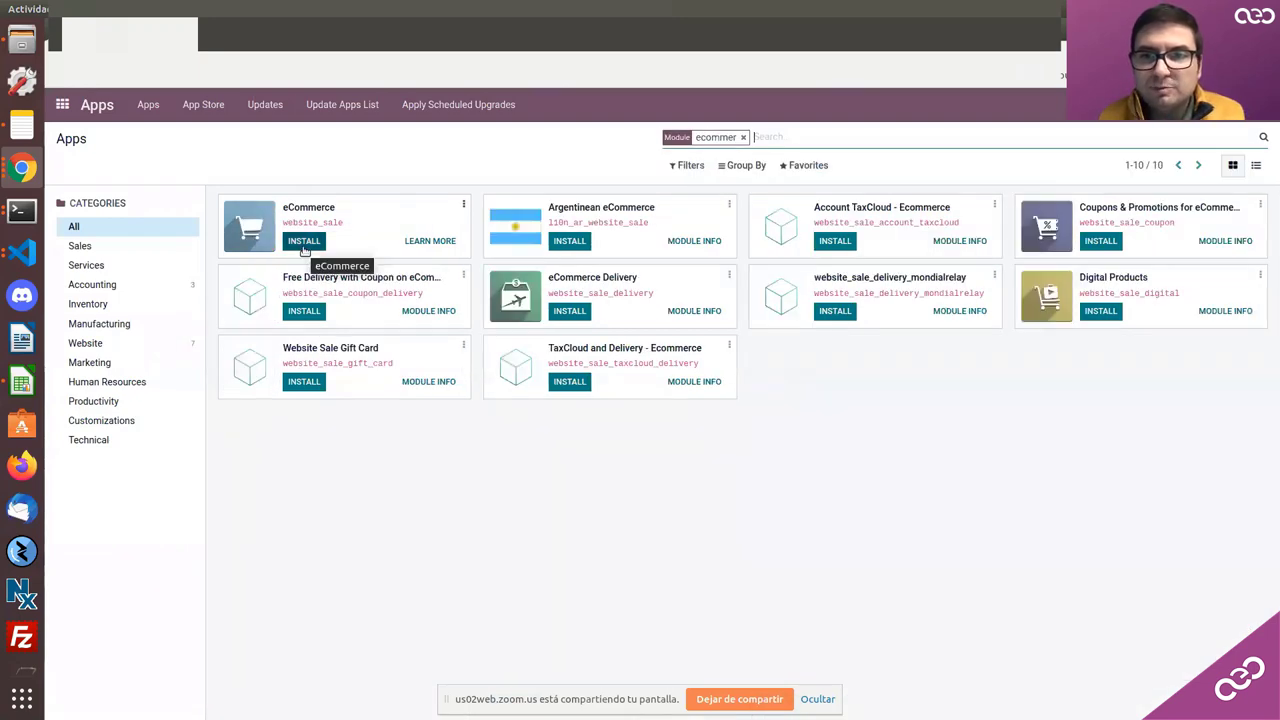
Step: Install the eCommerce (website_sale) app and wait on the Apps window while it loads
{"action": "left_click", "coordinate": [300, 245]}
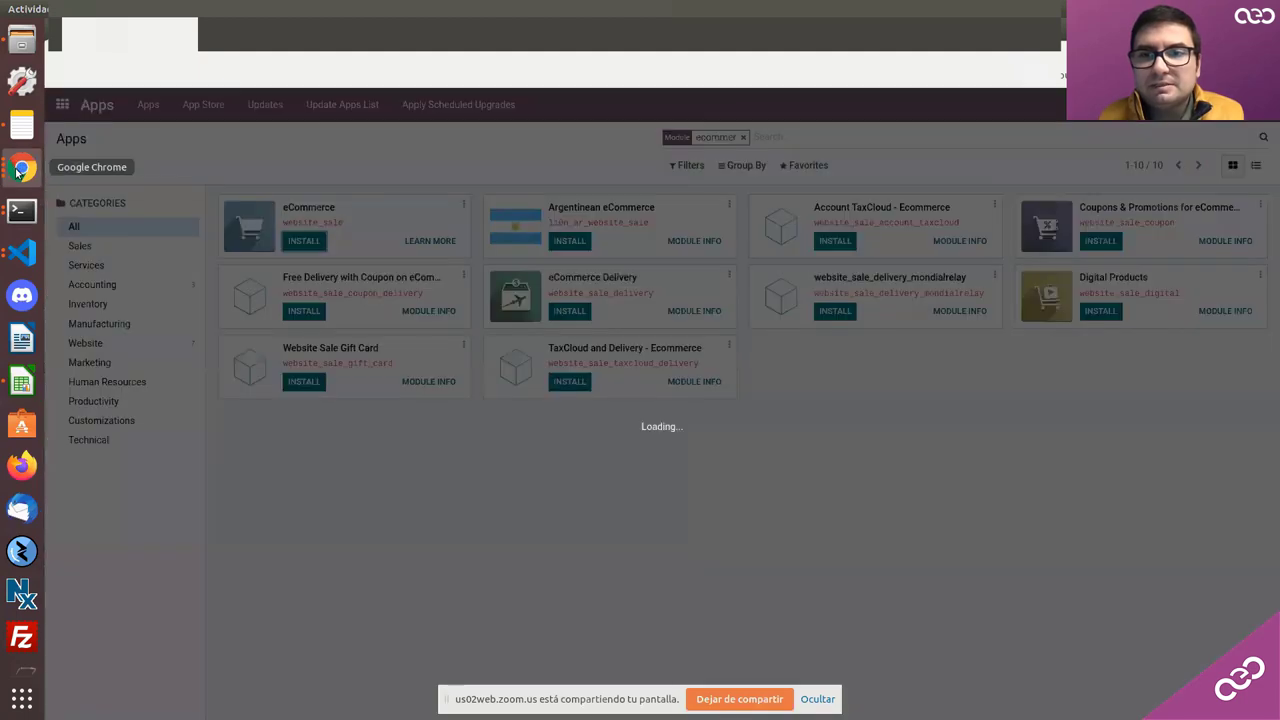
{"action": "left_click", "coordinate": [17, 172]}
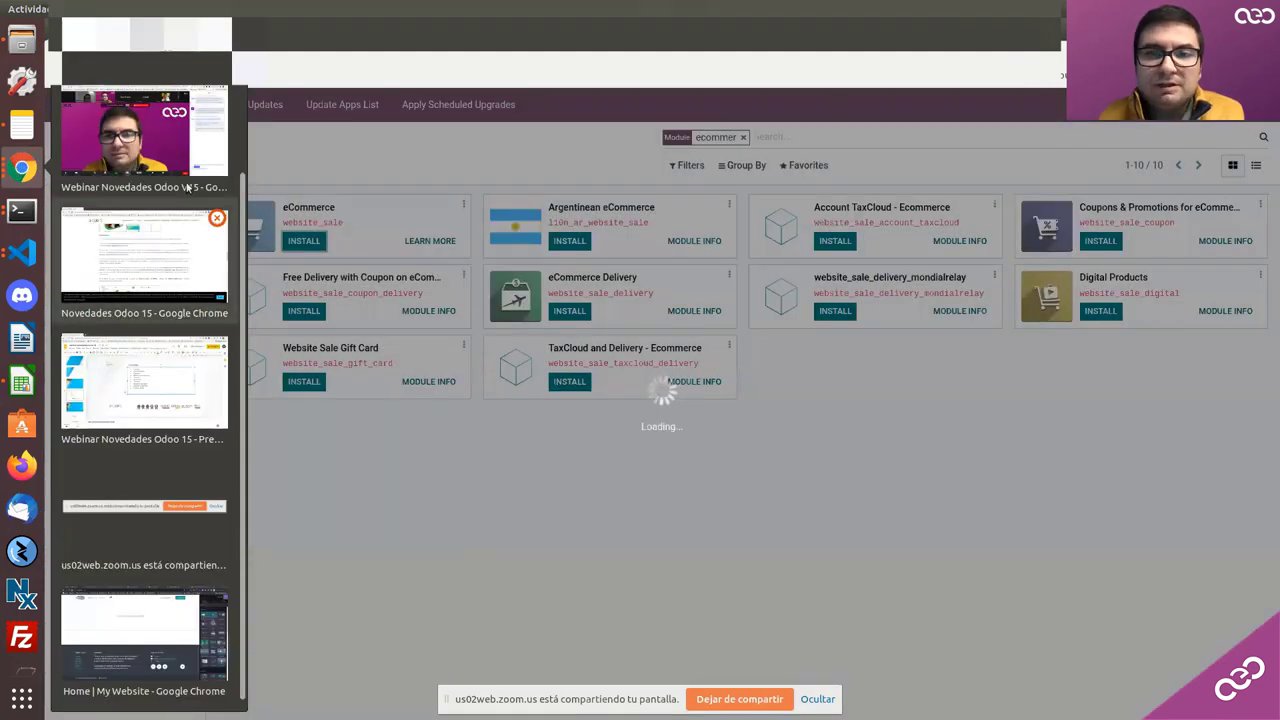
{"action": "left_click", "coordinate": [161, 150]}
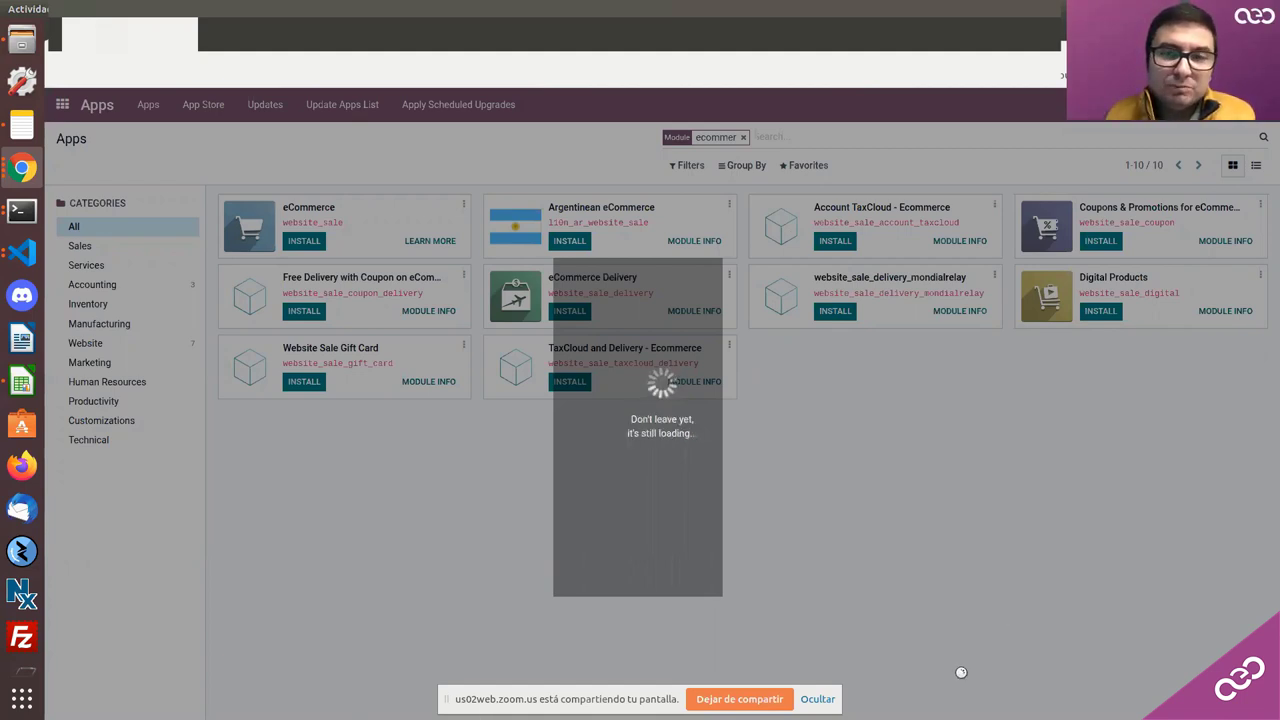
{"action": "left_click", "coordinate": [829, 703]}
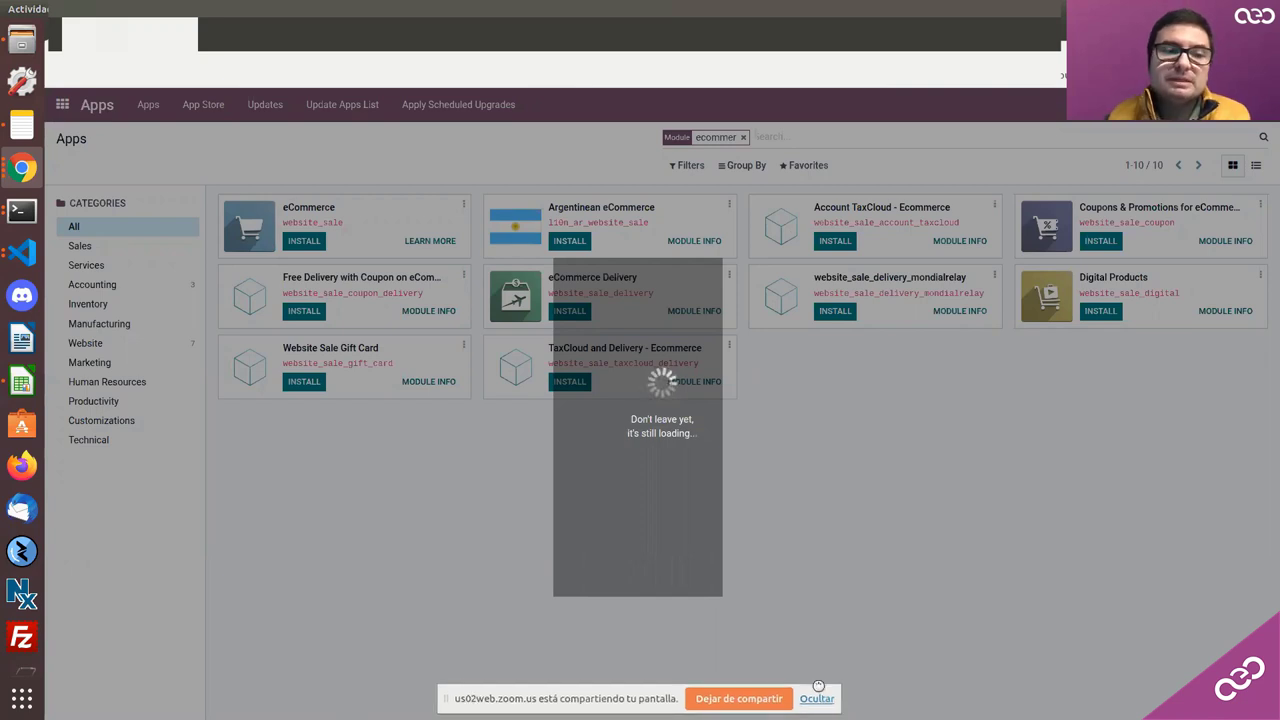
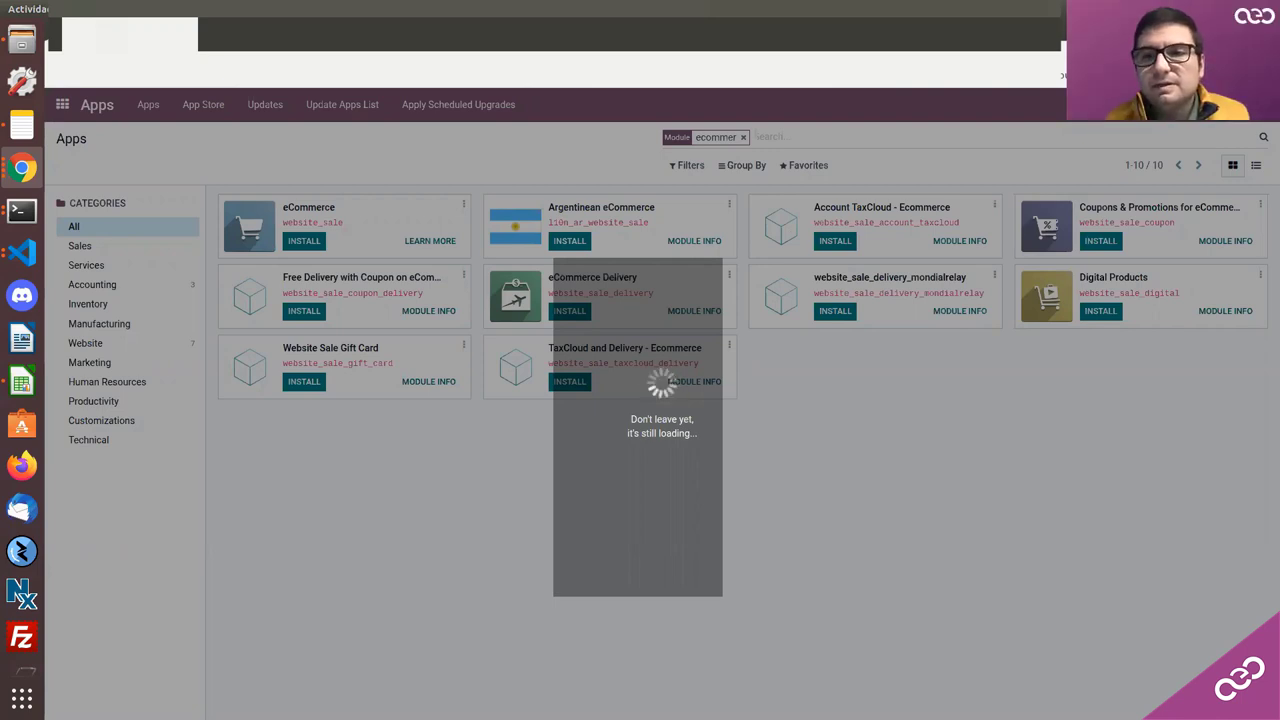
Step: Install the eCommerce module from Apps and wait for the Pick a Theme page
{"action": "left_click", "coordinate": [34, 258]}
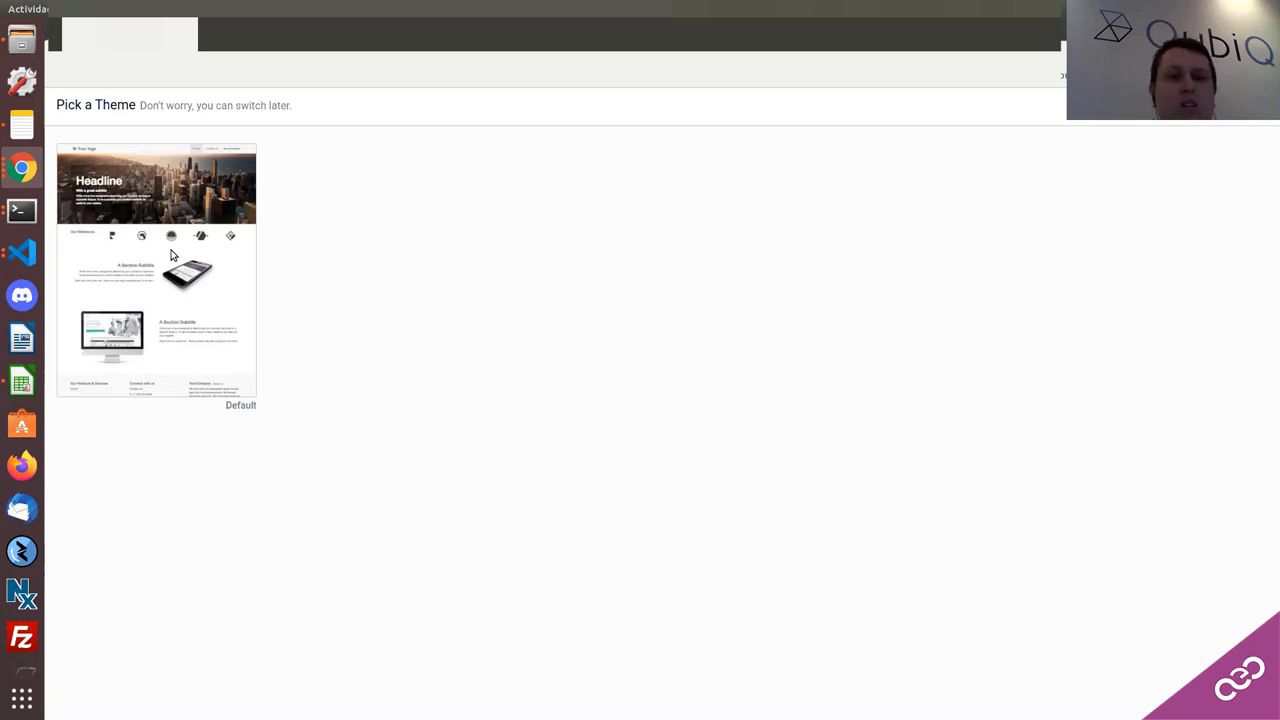
Step: Choose the Default theme to start building the website
{"action": "mouse_move", "coordinate": [160, 258]}
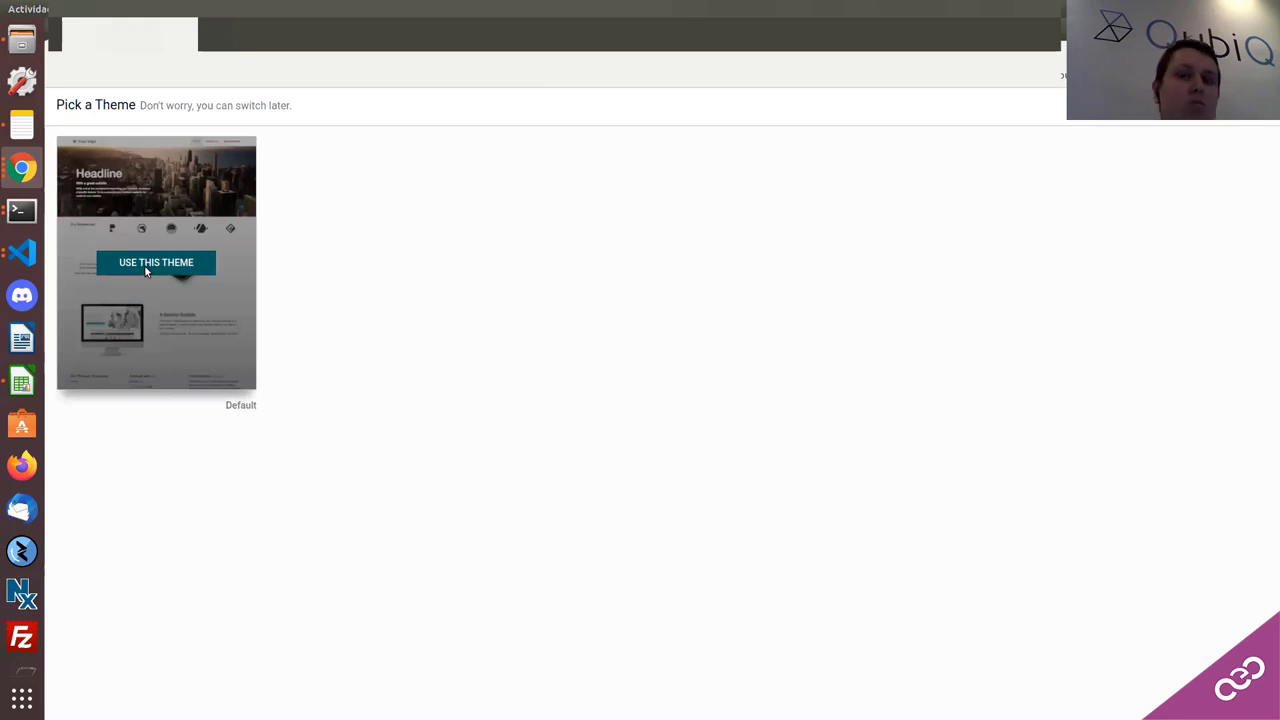
{"action": "left_click", "coordinate": [146, 266]}
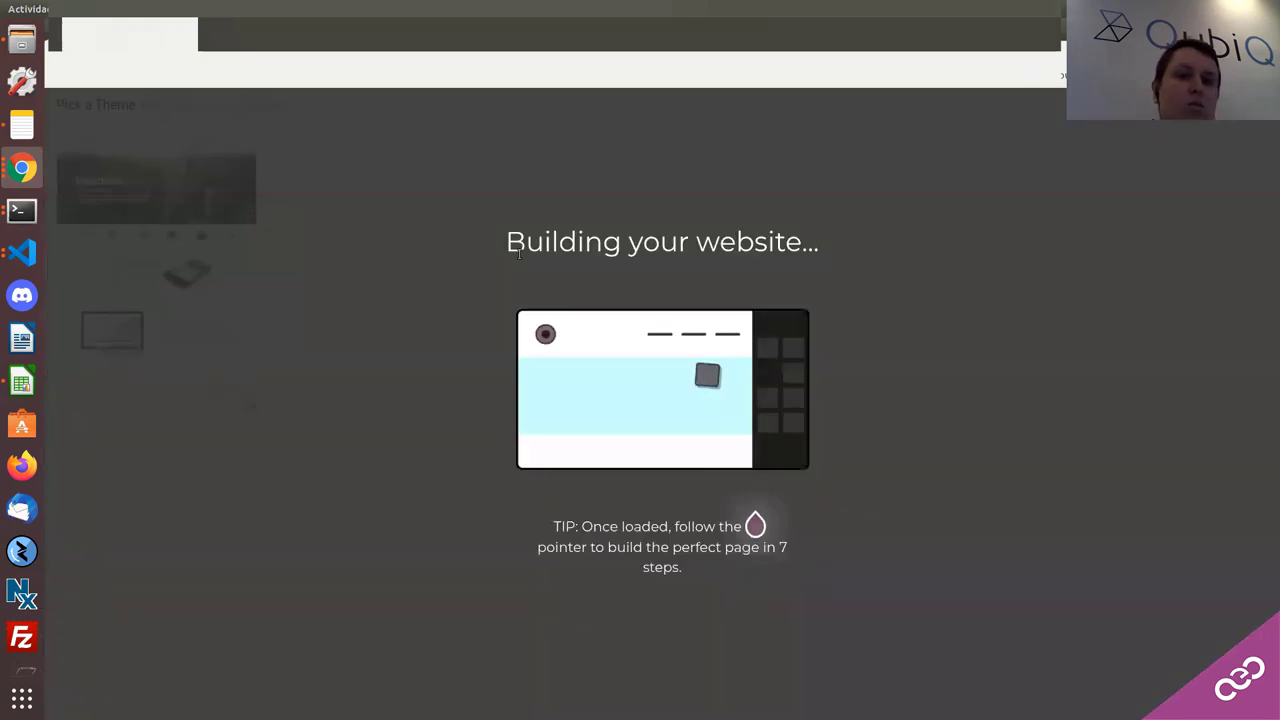